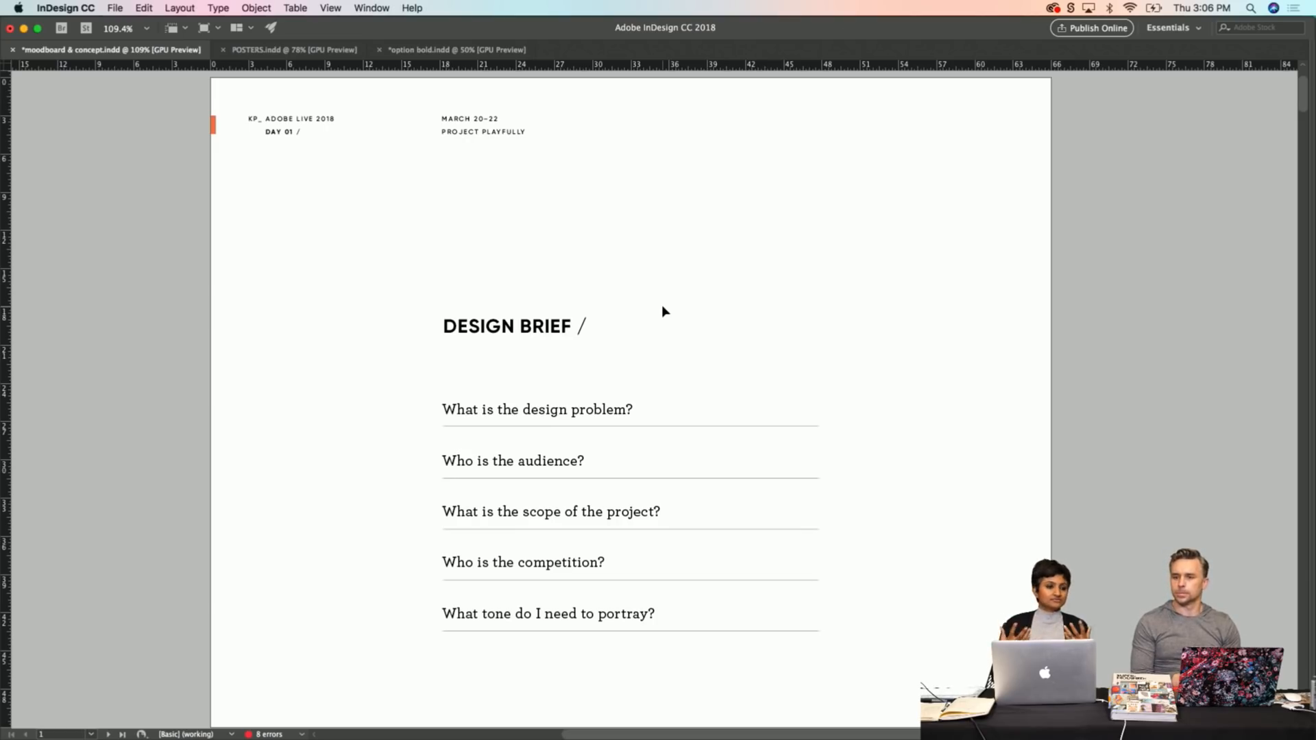
Review the opening presentation pages covering the design brief, the project description and the three-day scope.
scroll(662, 311, "down", 1)
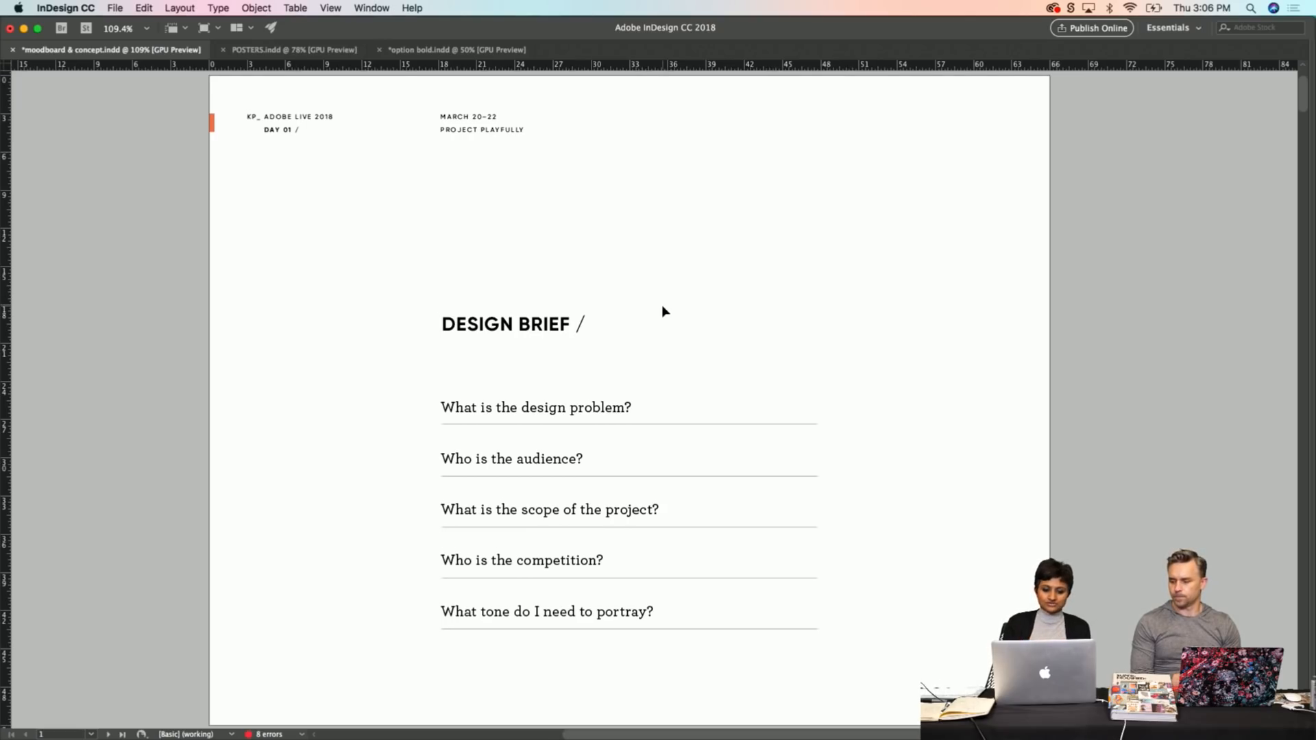
scroll(662, 312, "down", 10)
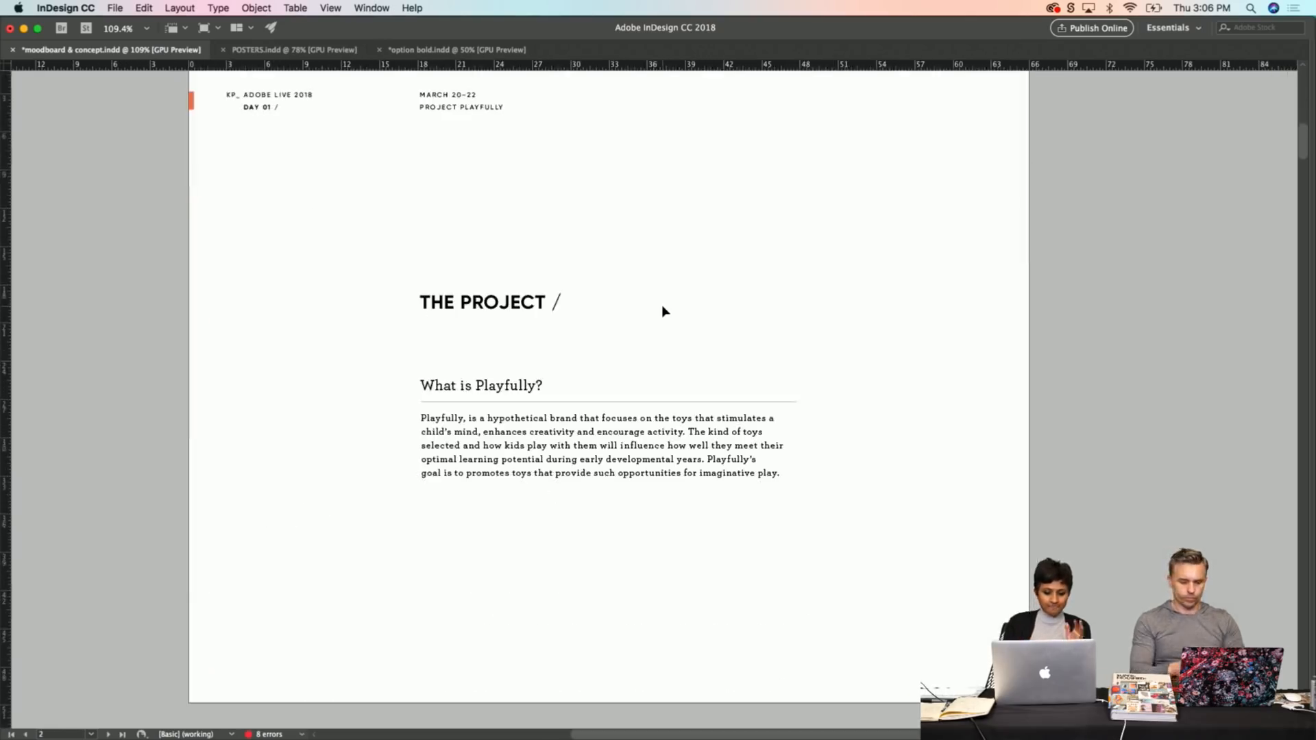
scroll(662, 312, "up", 3)
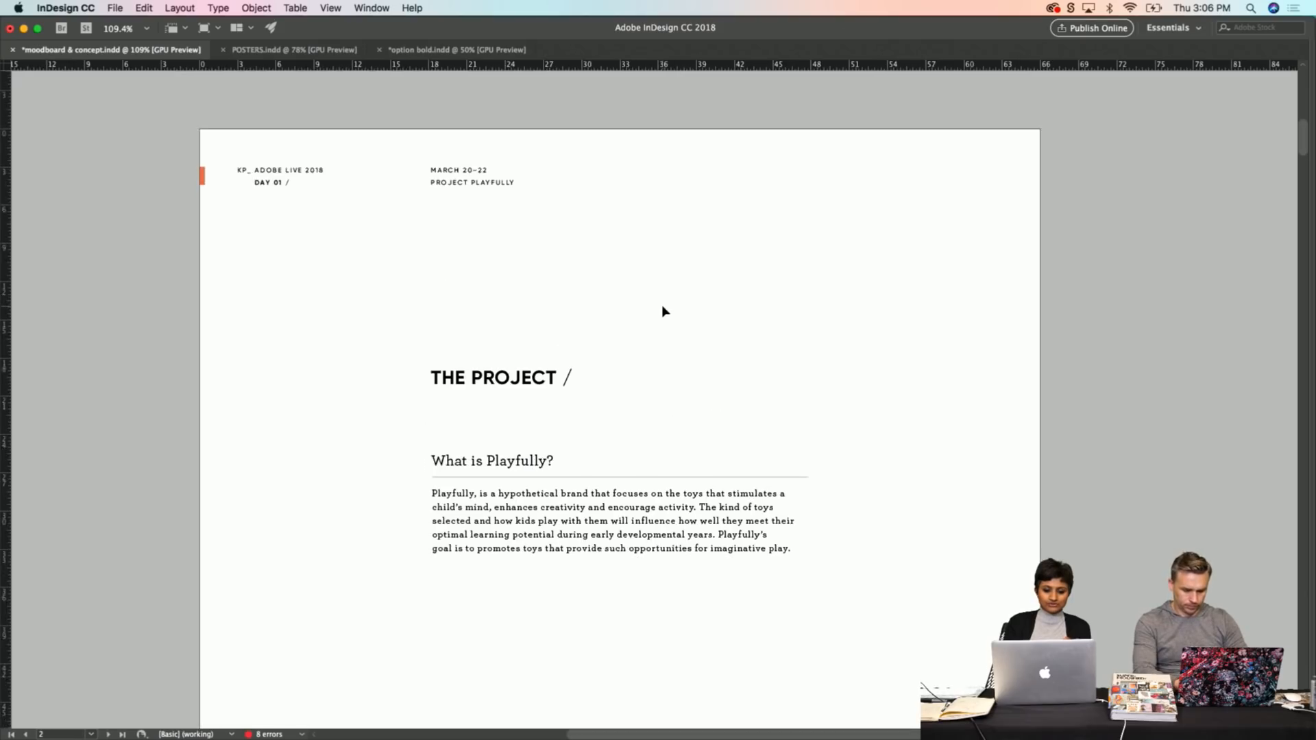
scroll(662, 312, "down", 1)
scroll(662, 312, "down", 1)
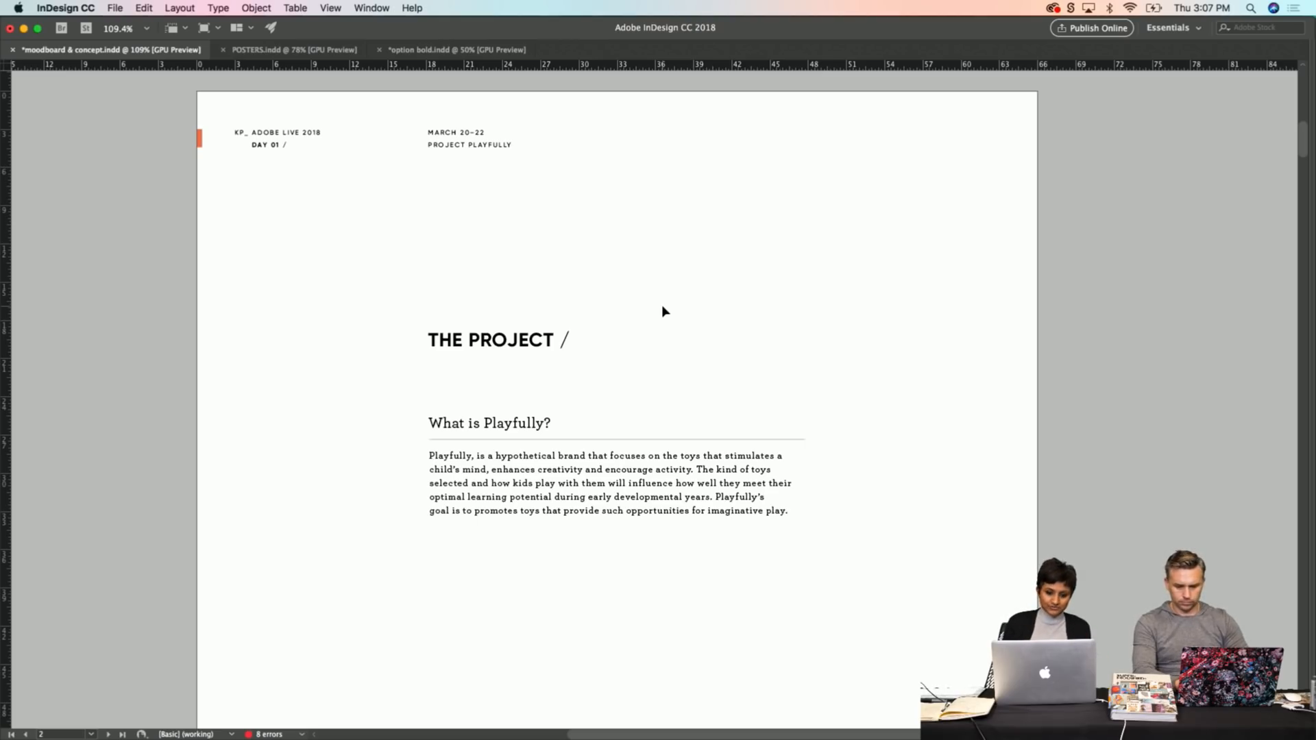
scroll(664, 311, "down", 10)
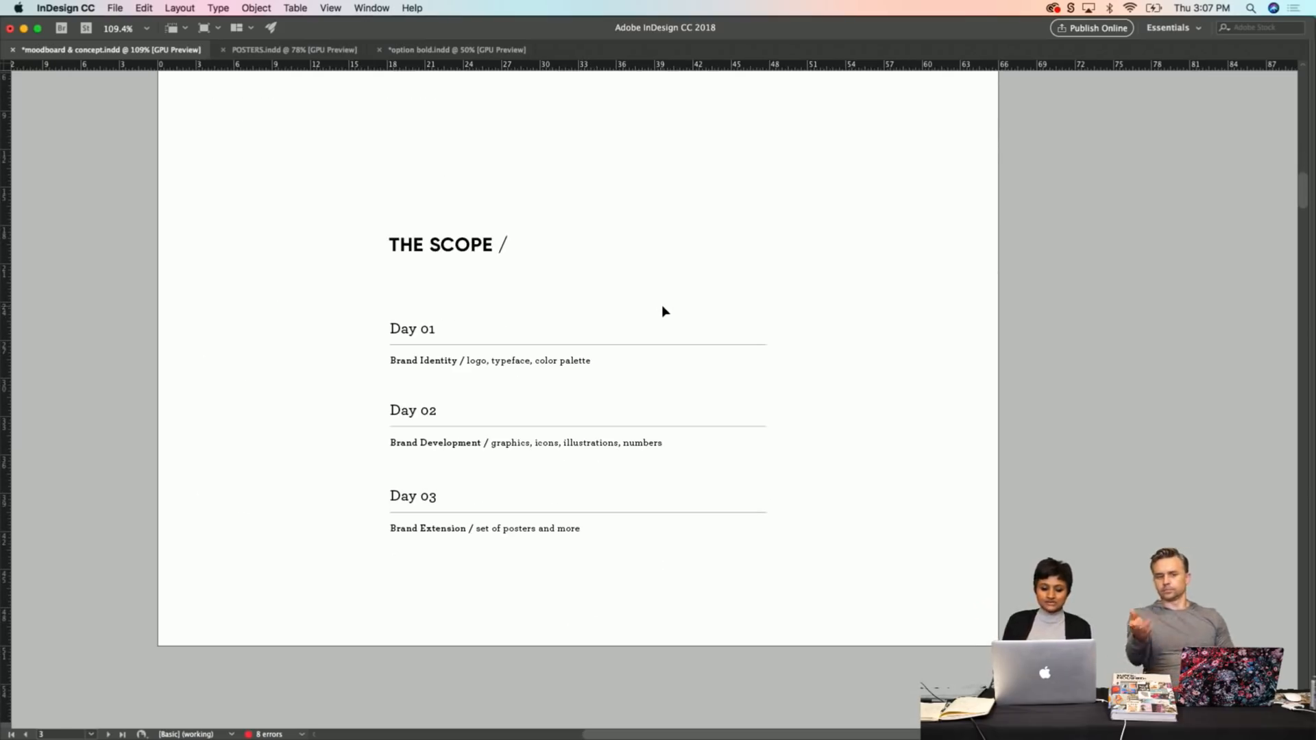
scroll(663, 312, "up", 2)
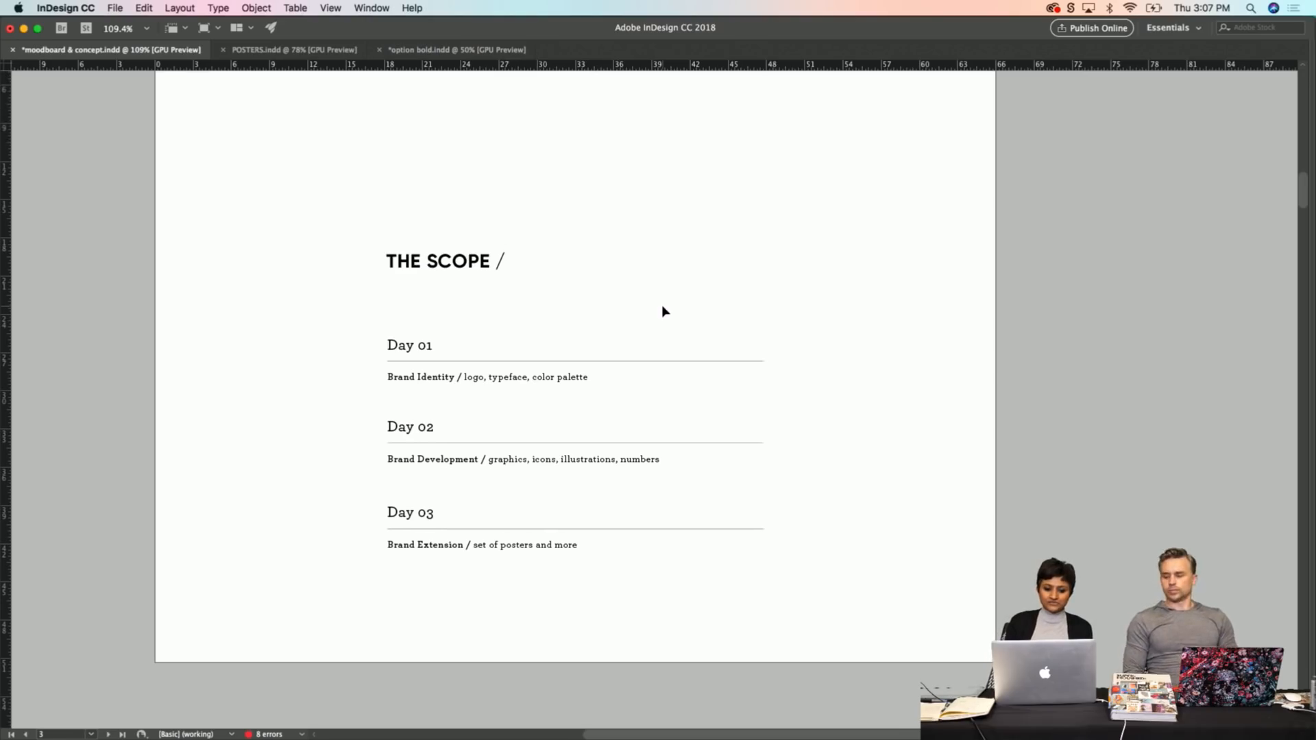
scroll(663, 312, "up", 1)
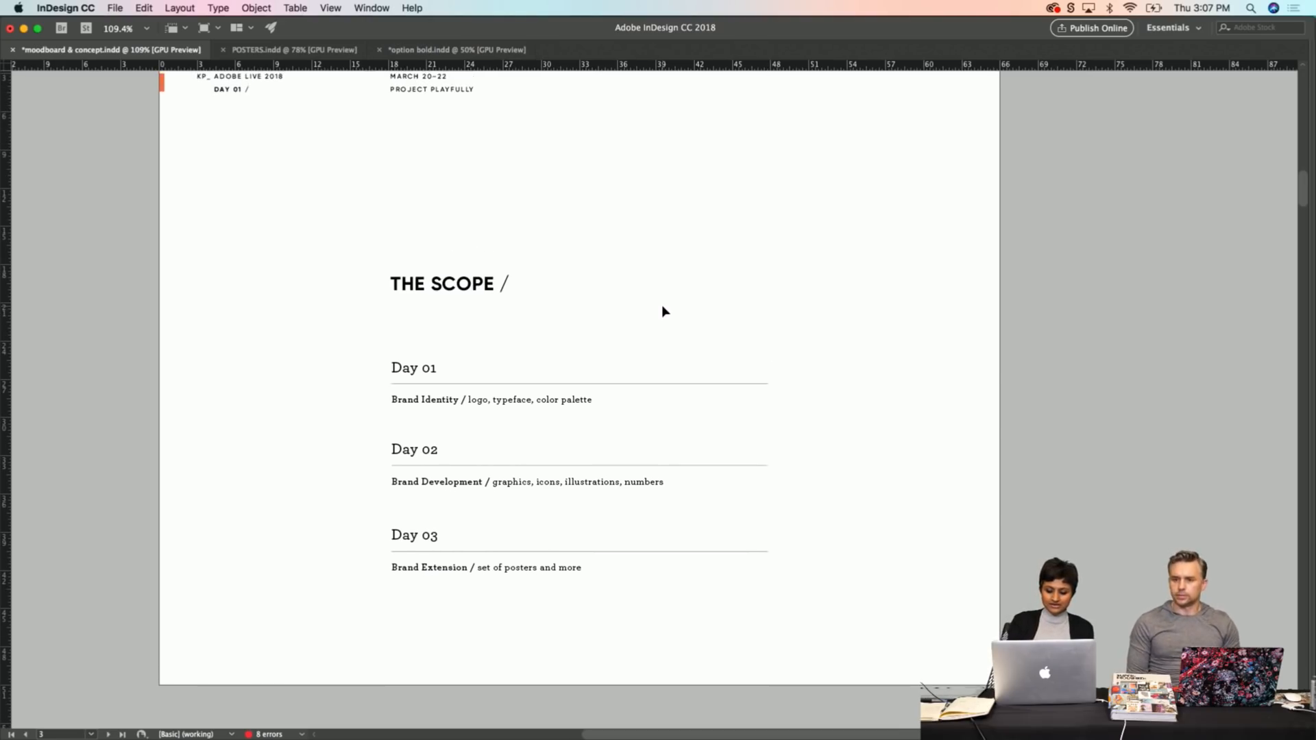
key("super+equal")
key("super+equal")
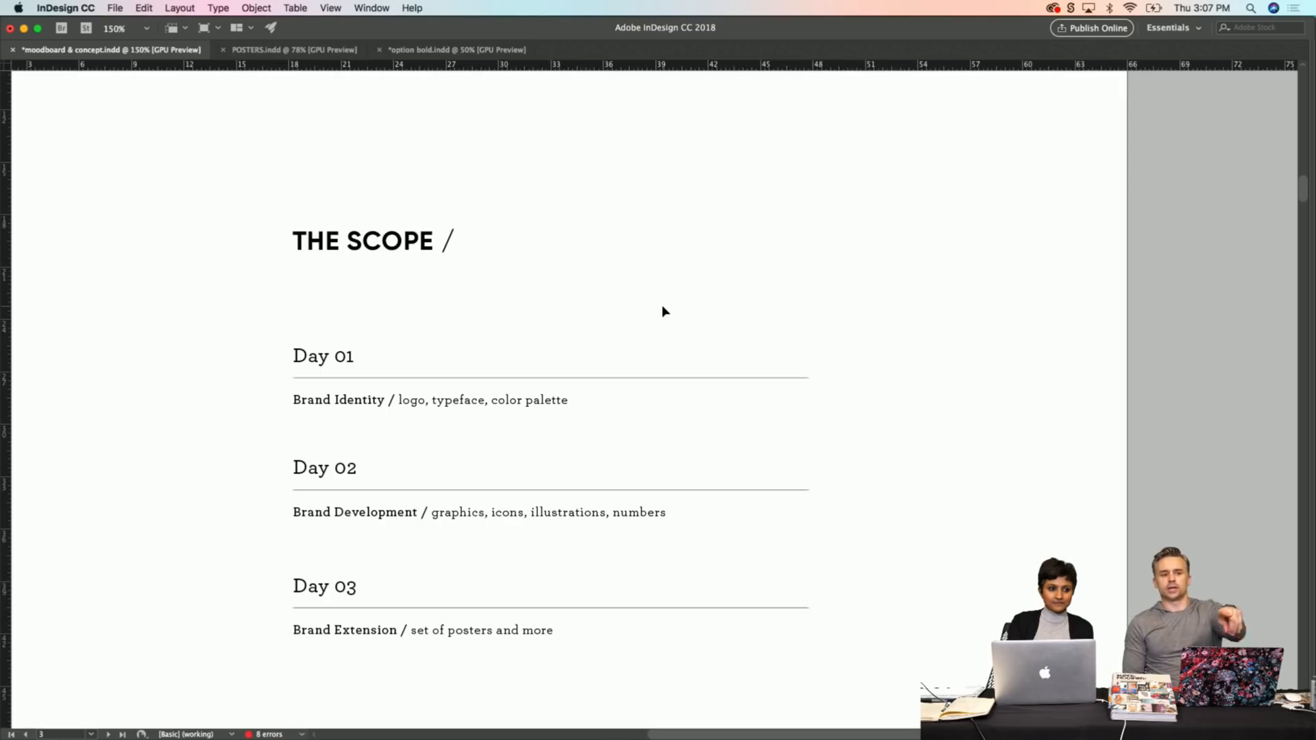
scroll(664, 312, "down", 3)
scroll(663, 312, "left", 1)
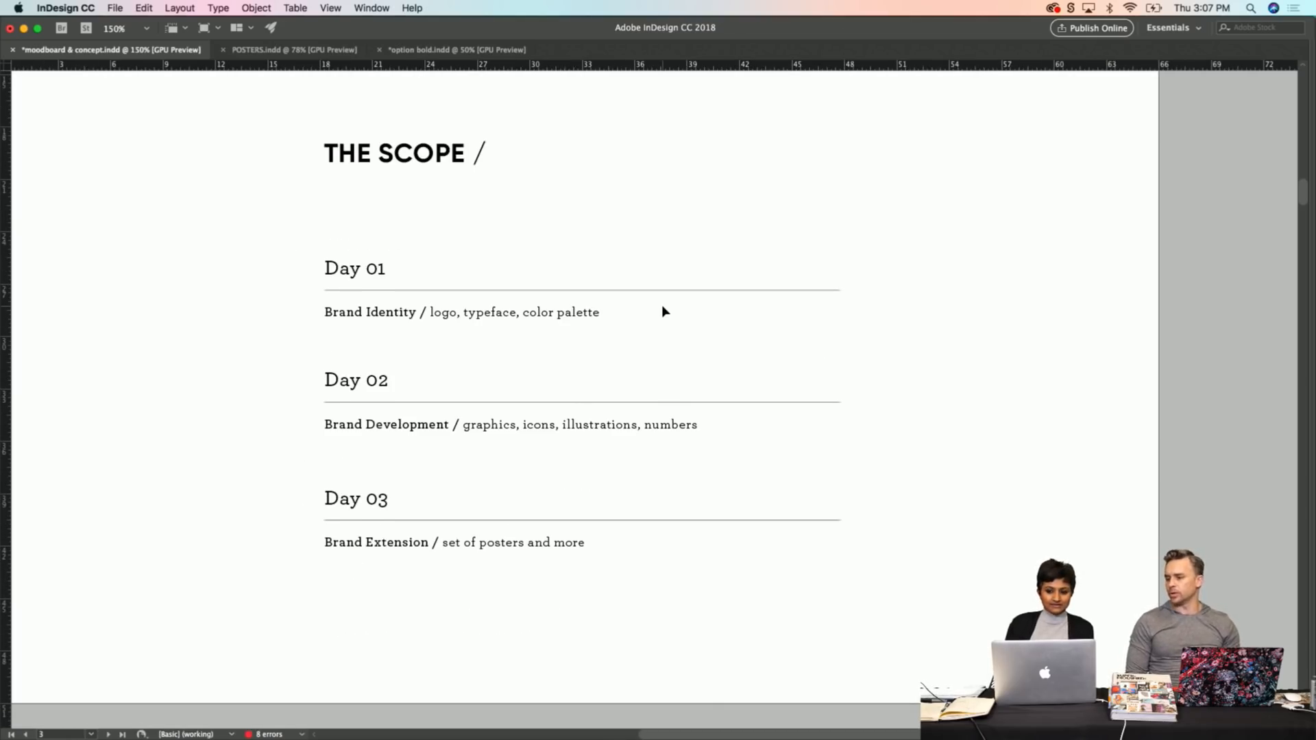
Publish the document online as an update to the existing "moodboard & concept" publication, continuing despite the missing resources.
left_click(1088, 31)
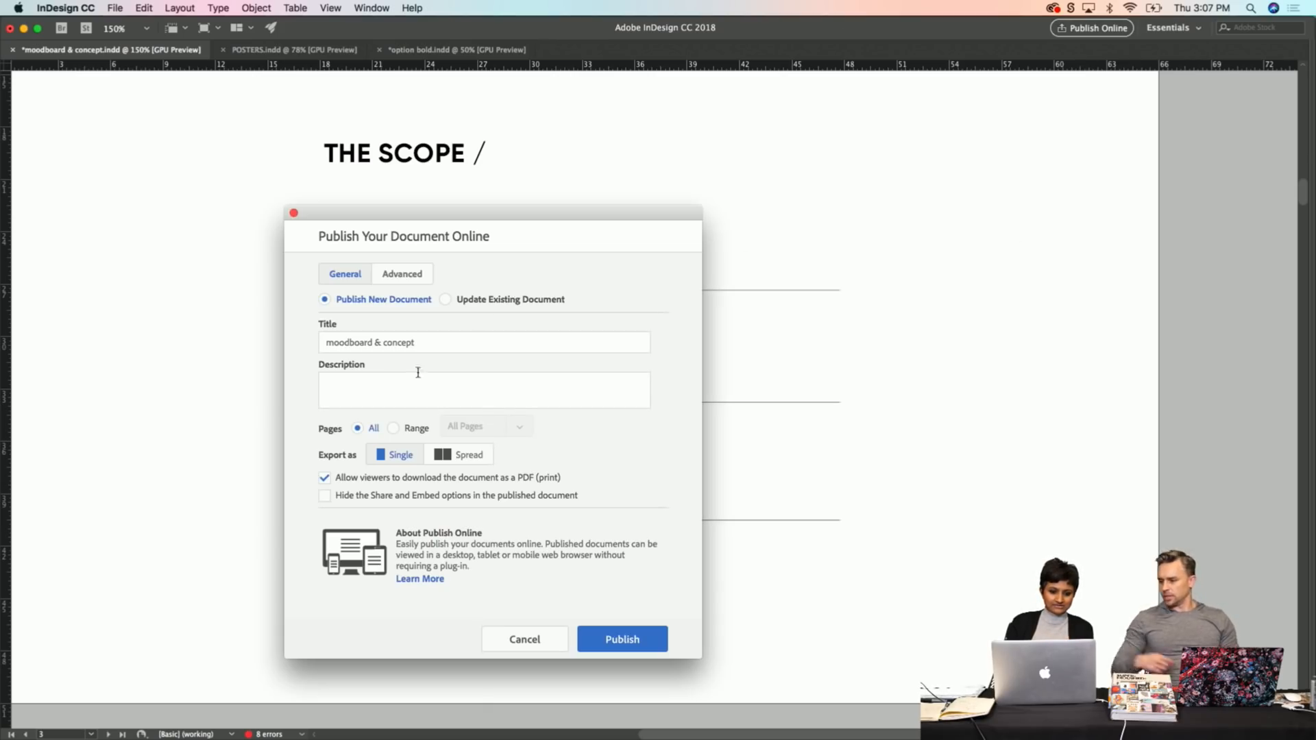
left_click(446, 300)
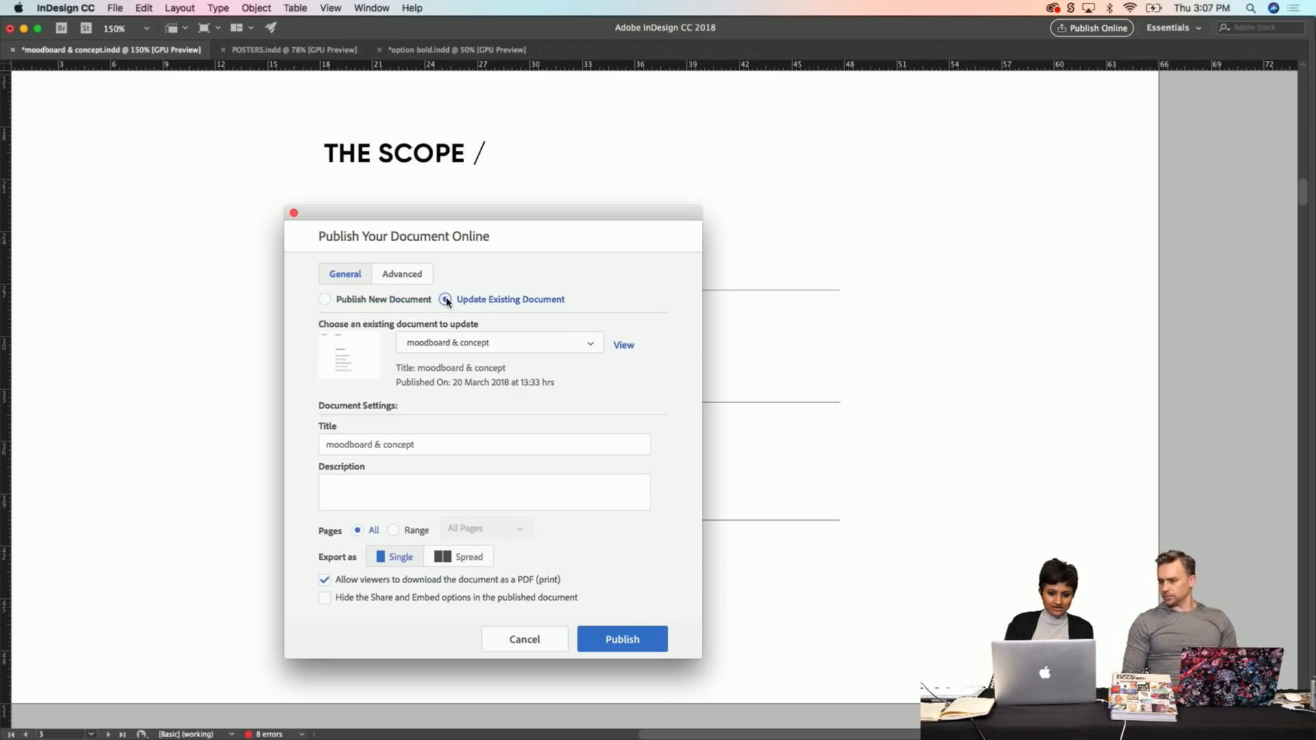
left_click(605, 641)
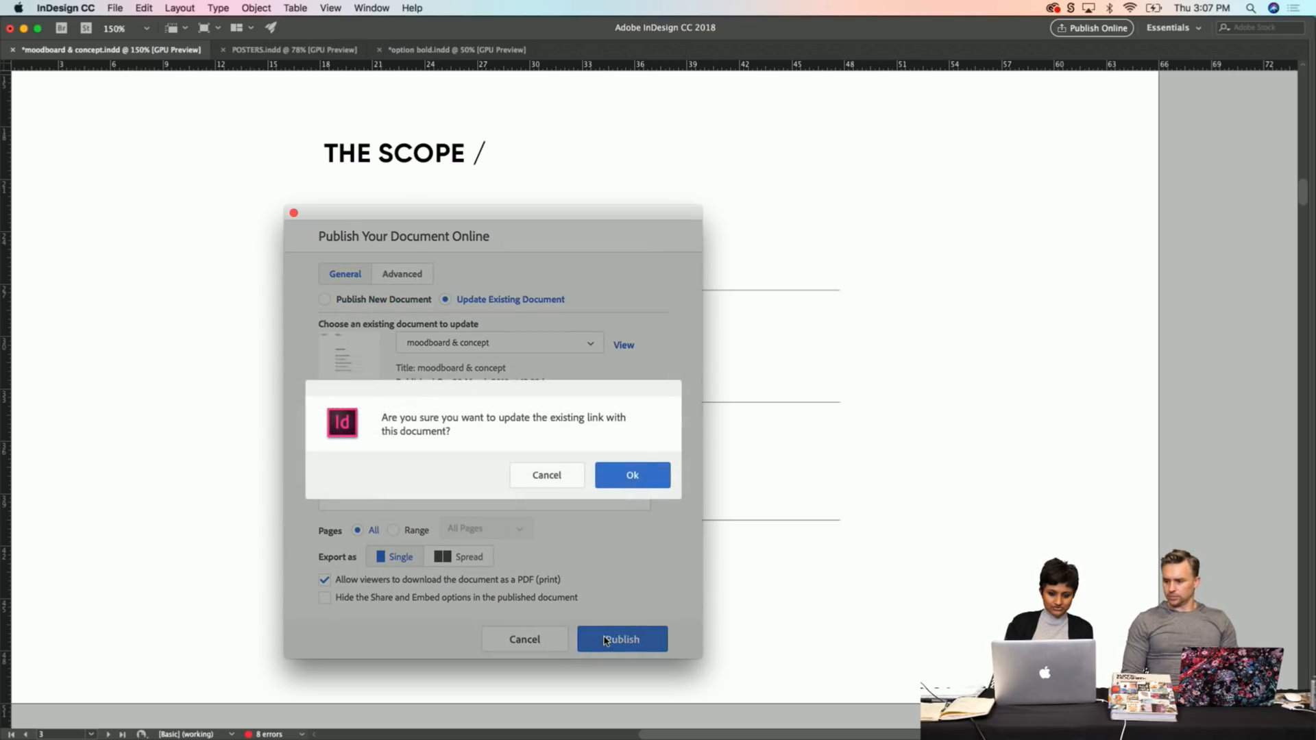
left_click(639, 476)
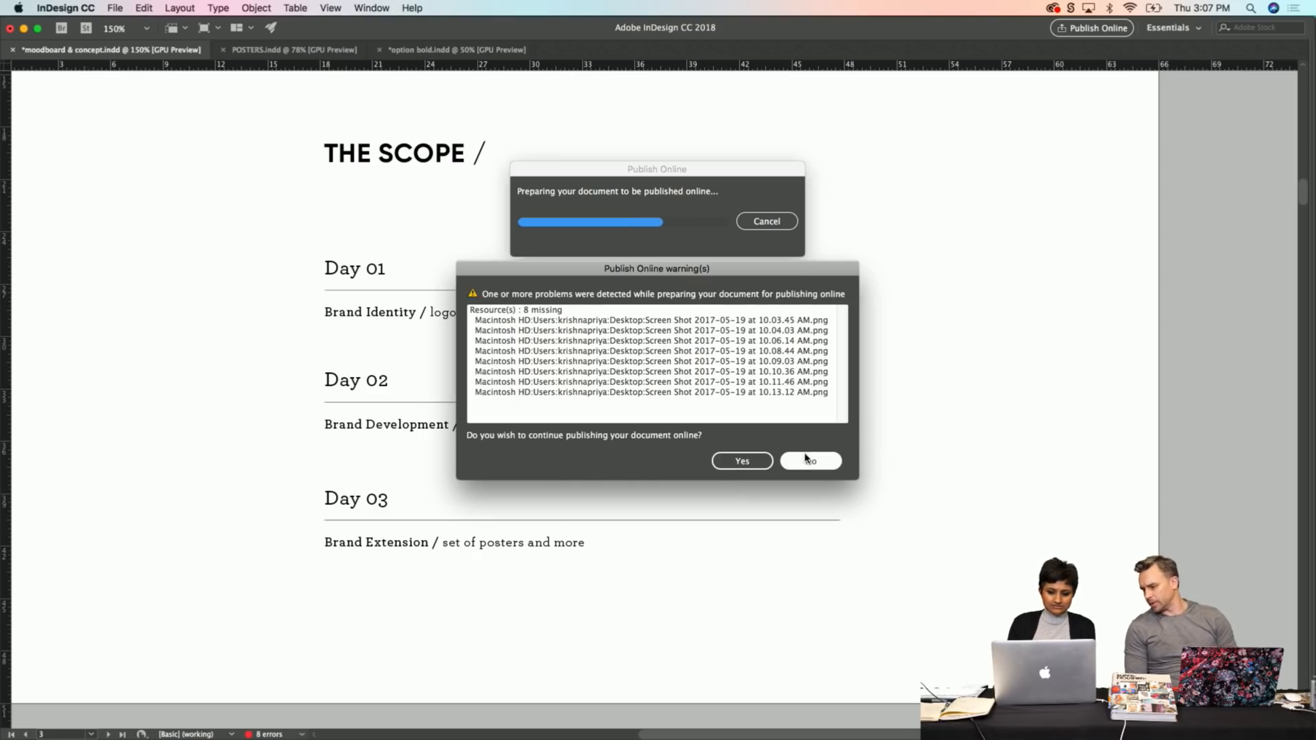
left_click(739, 461)
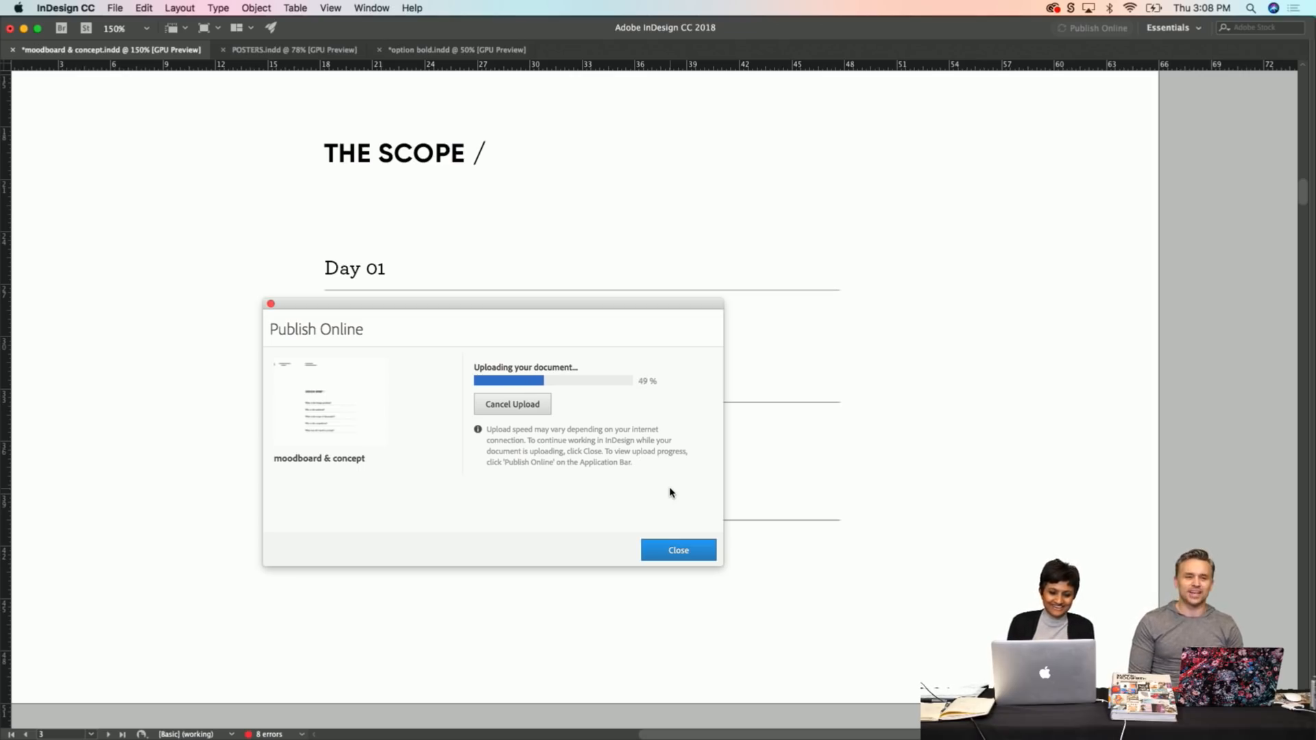
left_click_drag(577, 306, 991, 126)
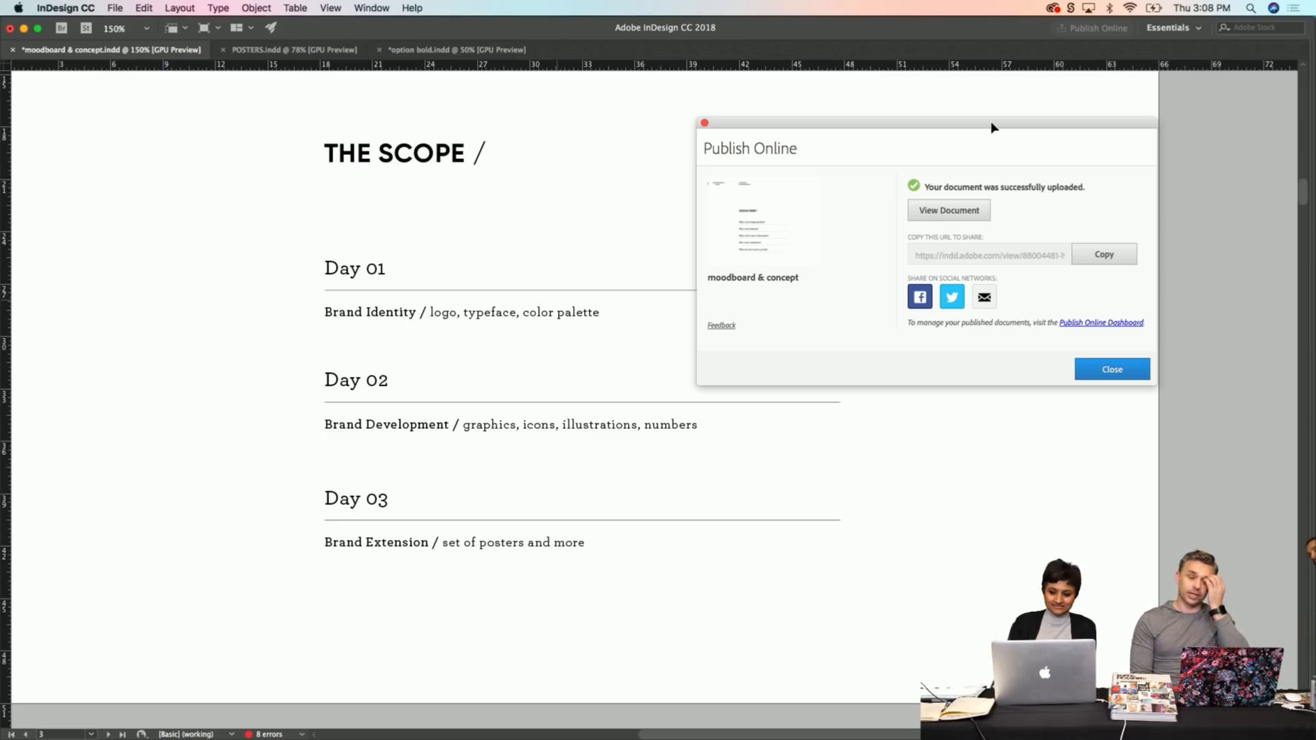
left_click(1109, 372)
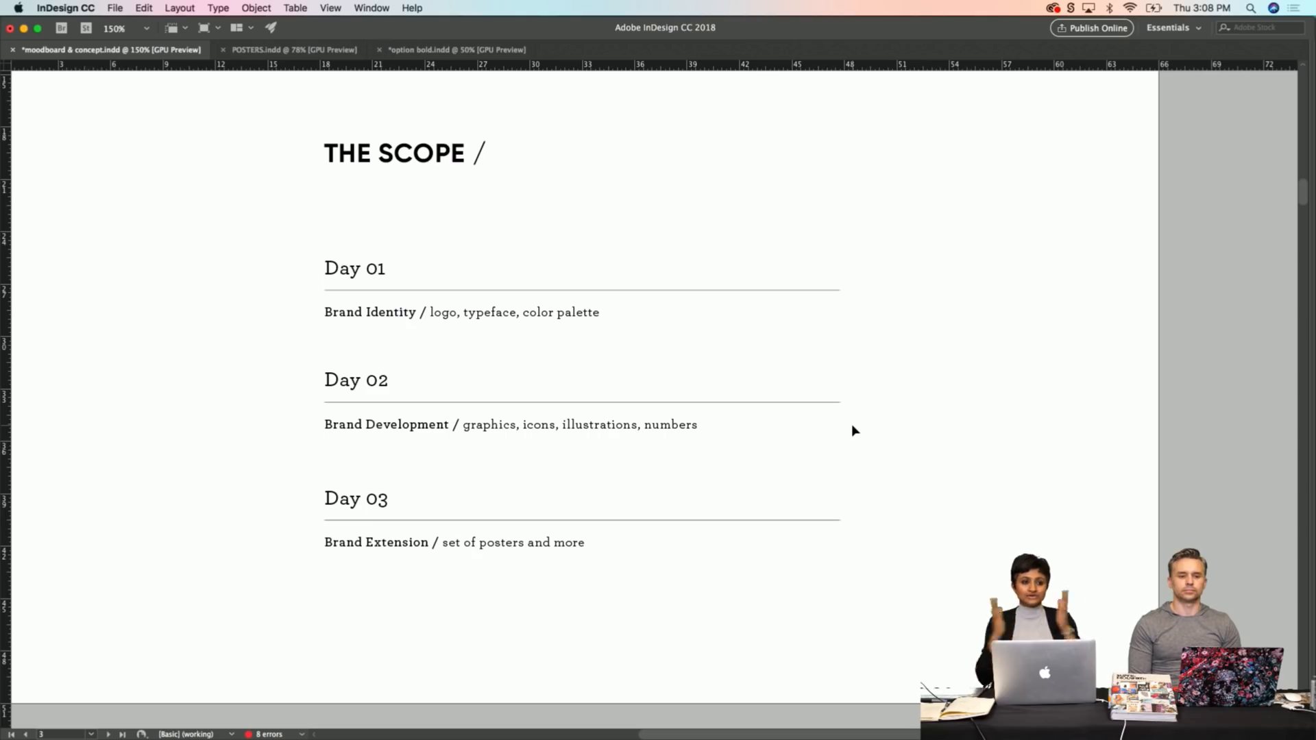
Review the insight, tagline, look and feel moodboard, and color and type pages of the presentation.
key("shift+Page_Down")
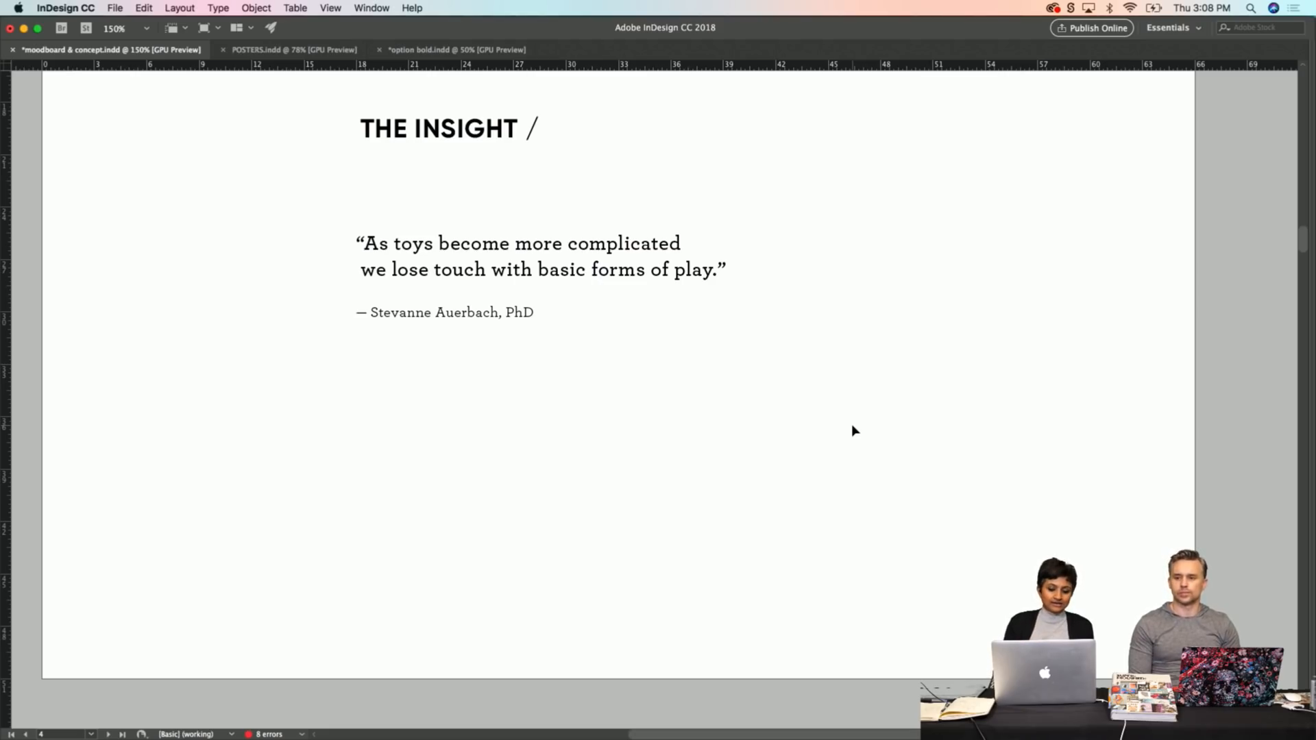
key("shift+Page_Down")
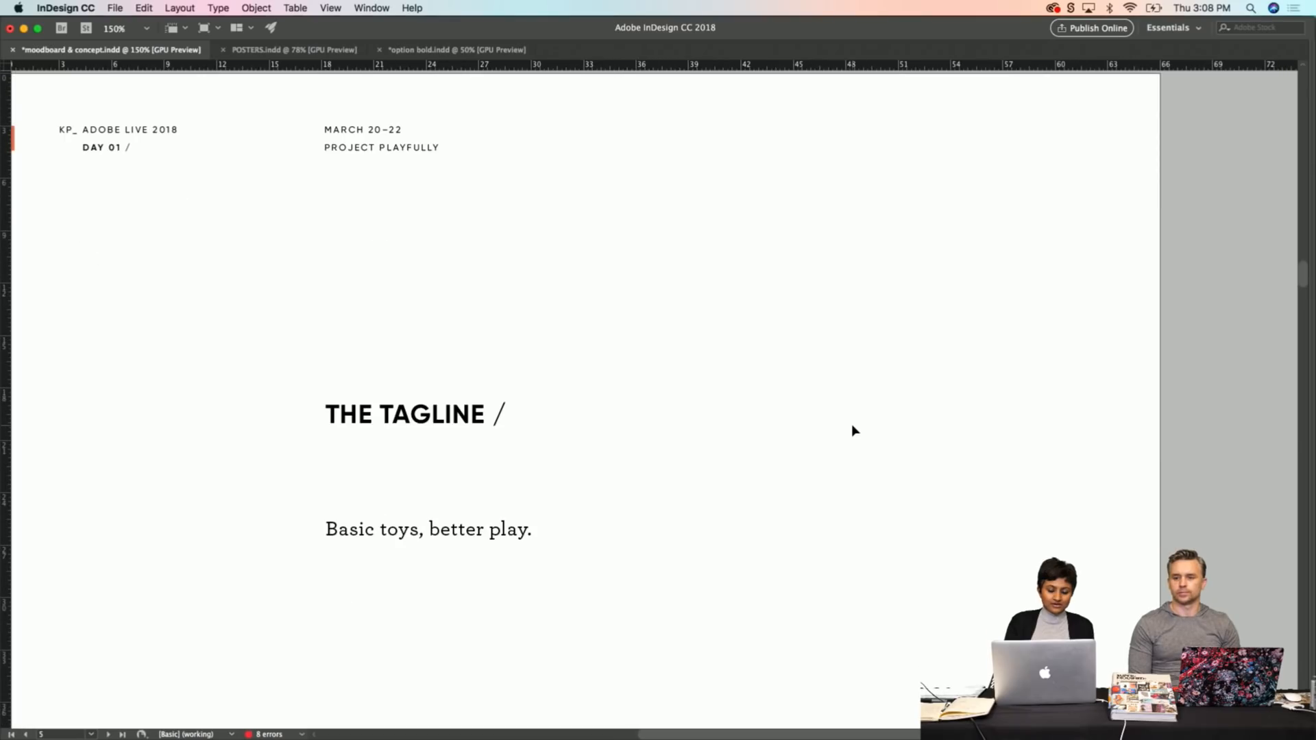
scroll(853, 430, "down", 3)
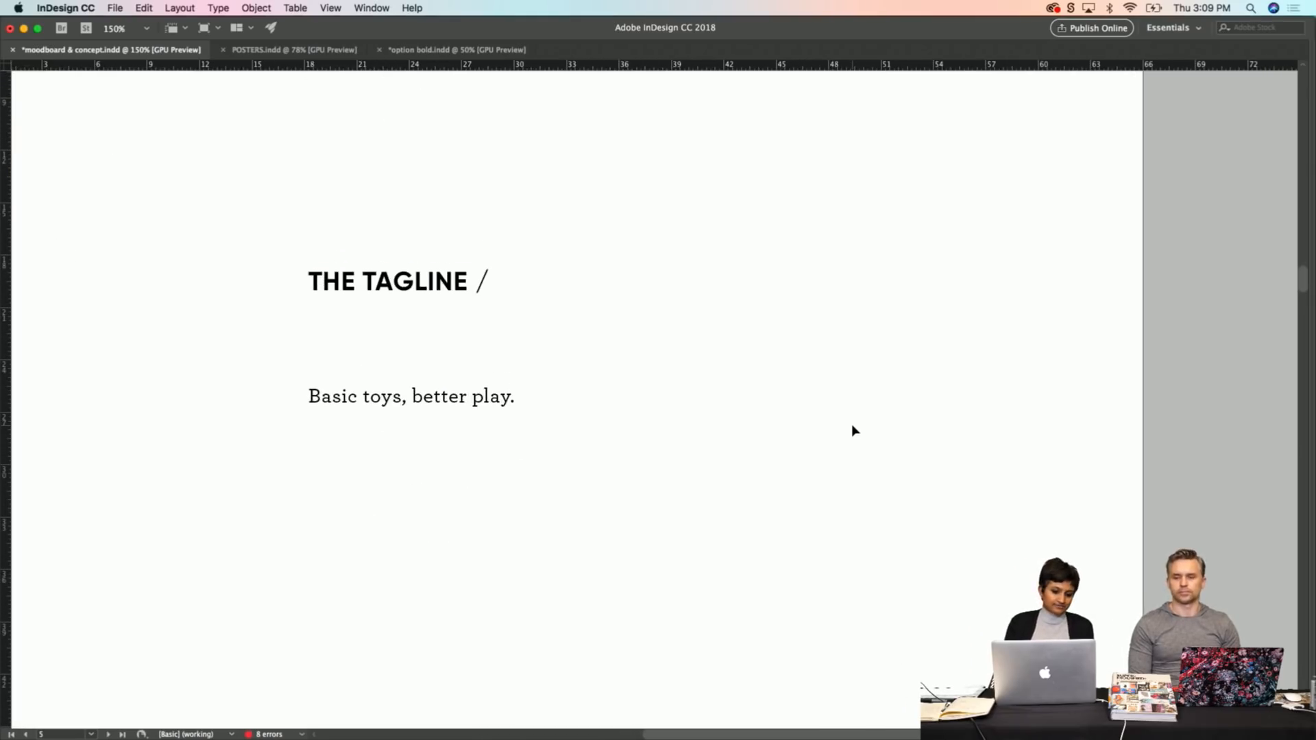
scroll(853, 429, "down", 10)
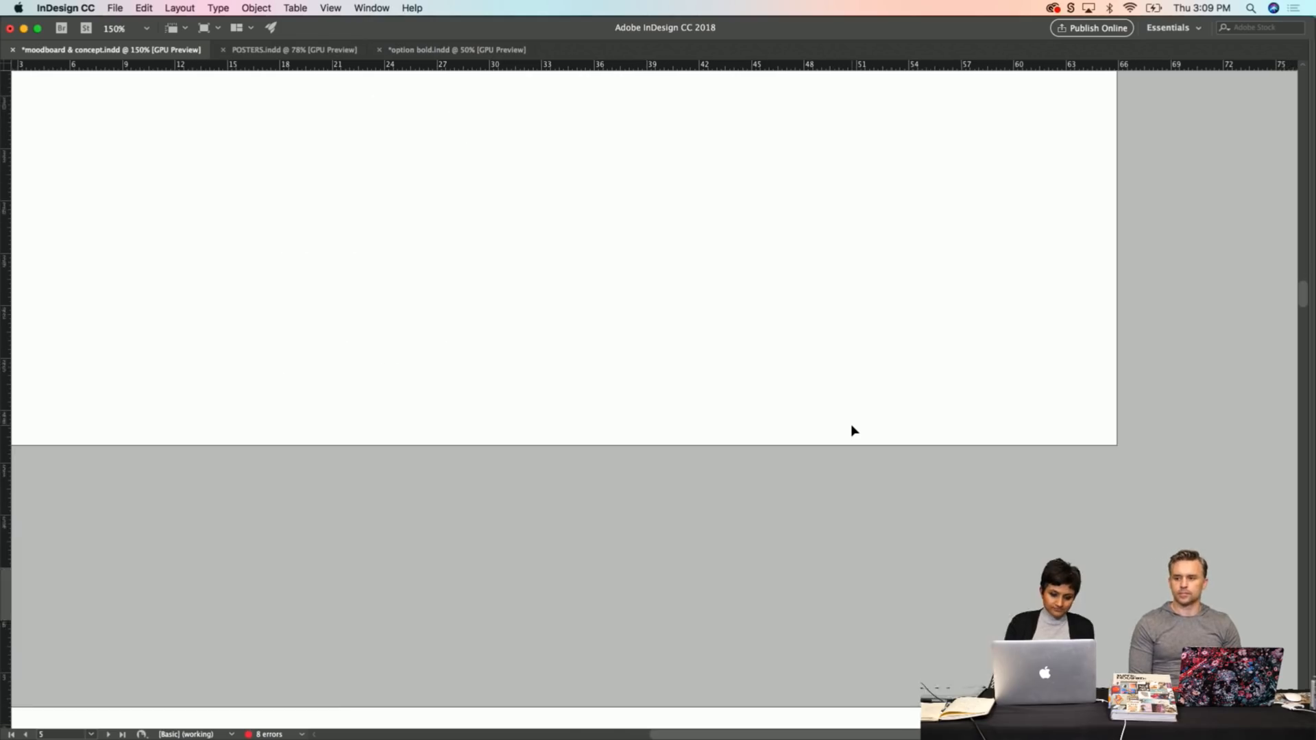
scroll(854, 430, "up", 2)
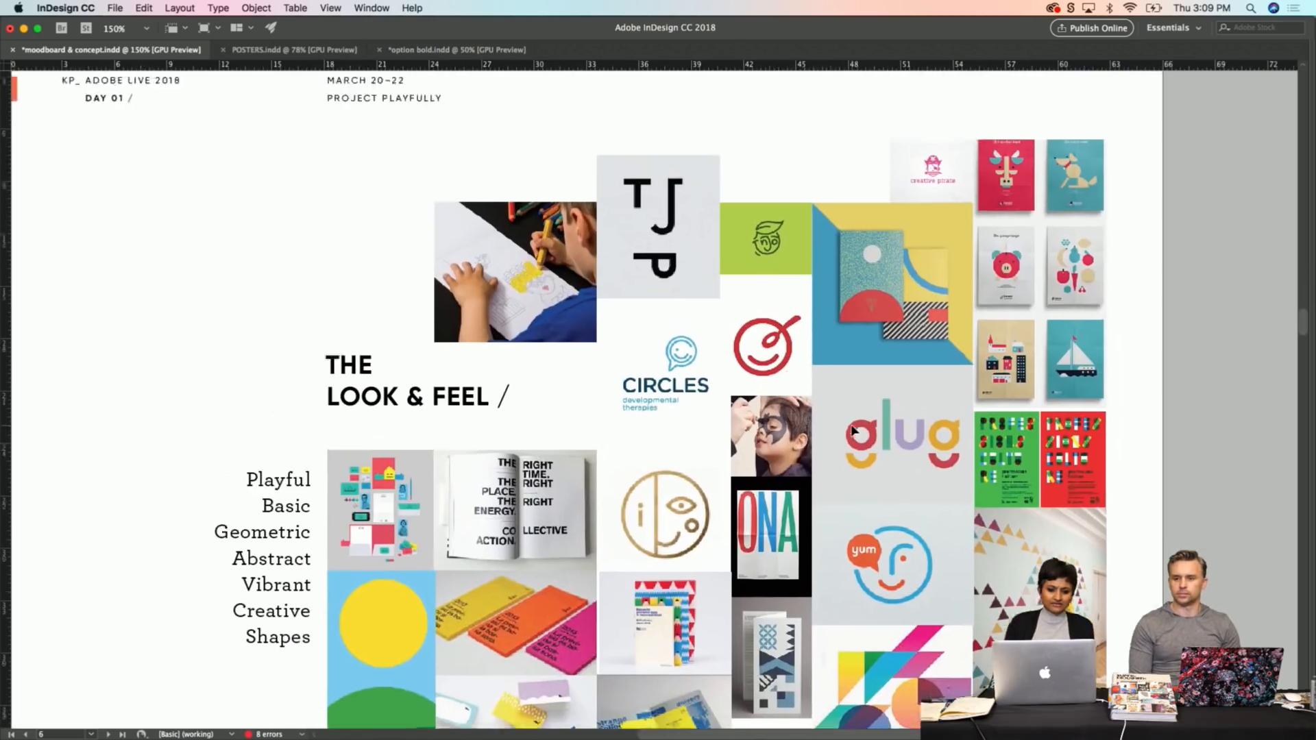
scroll(853, 429, "down", 3)
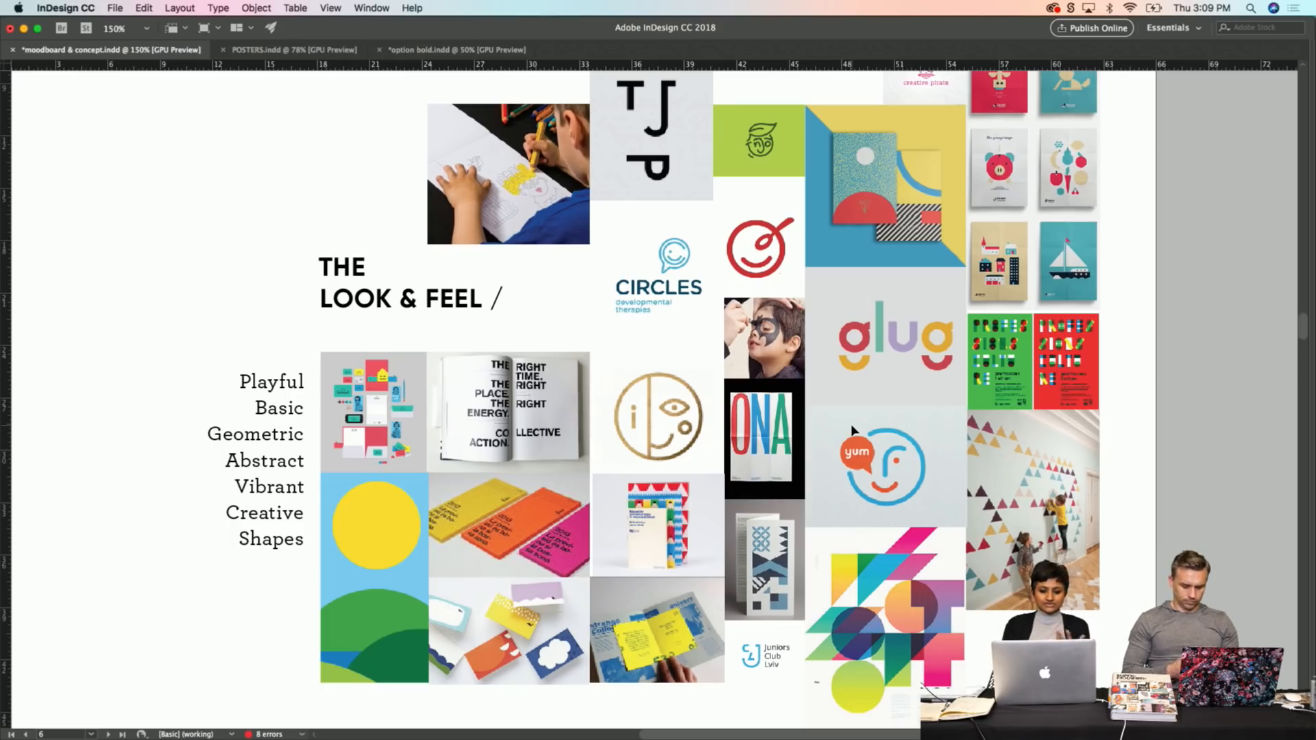
scroll(851, 430, "down", 10)
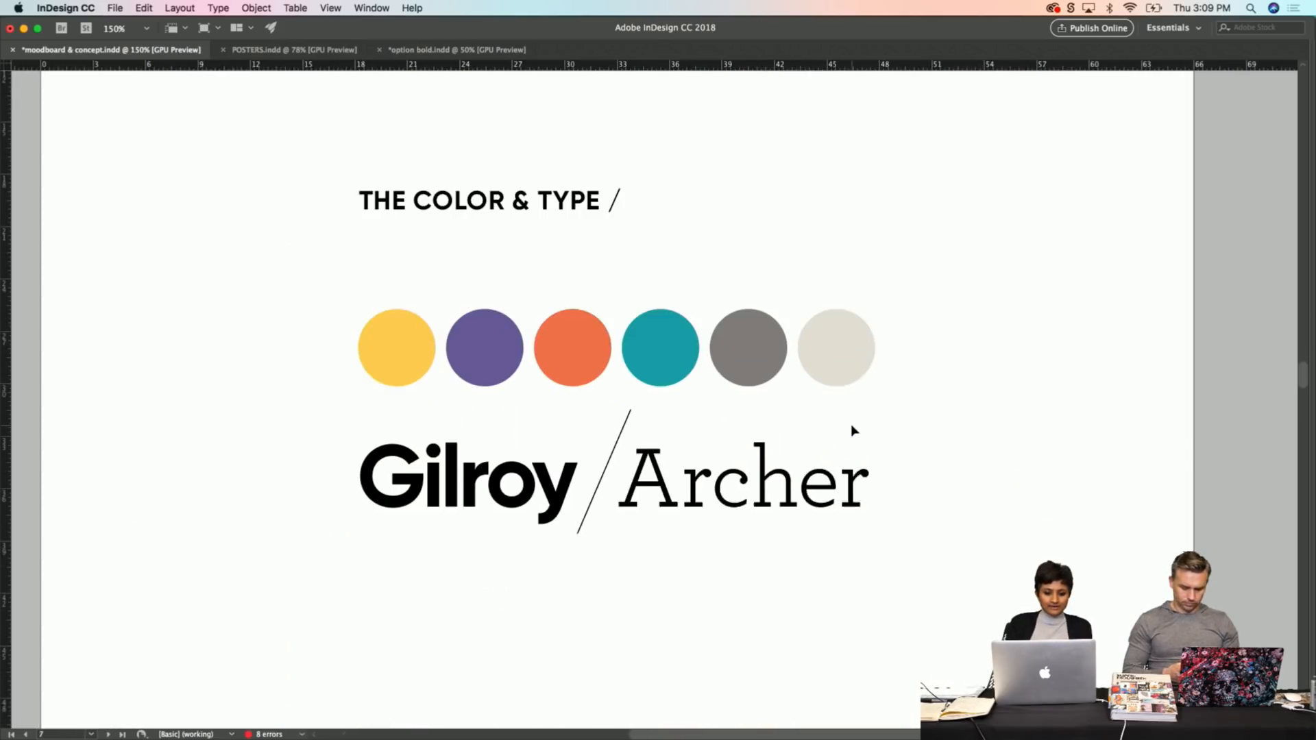
scroll(851, 430, "up", 1)
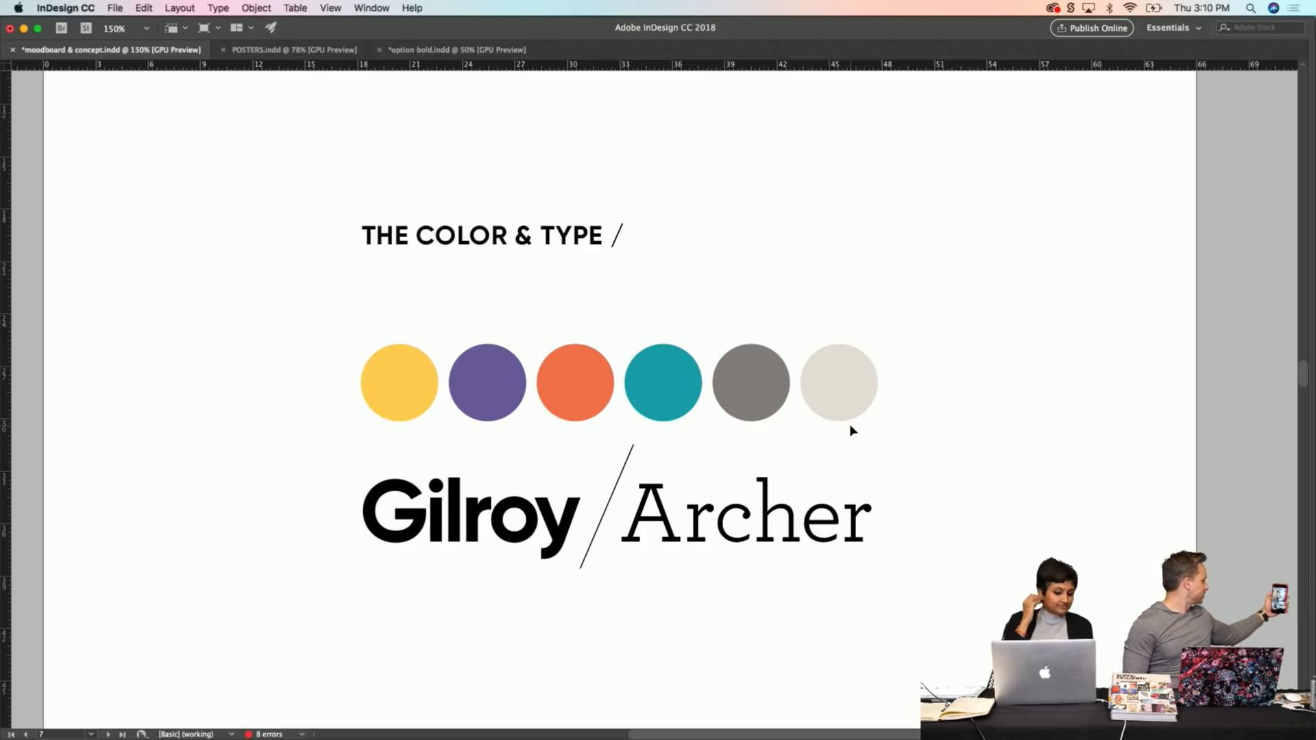
Examine the logo pages, from the logo concept through the construction grid to the color and reverse versions.
scroll(850, 429, "down", 10)
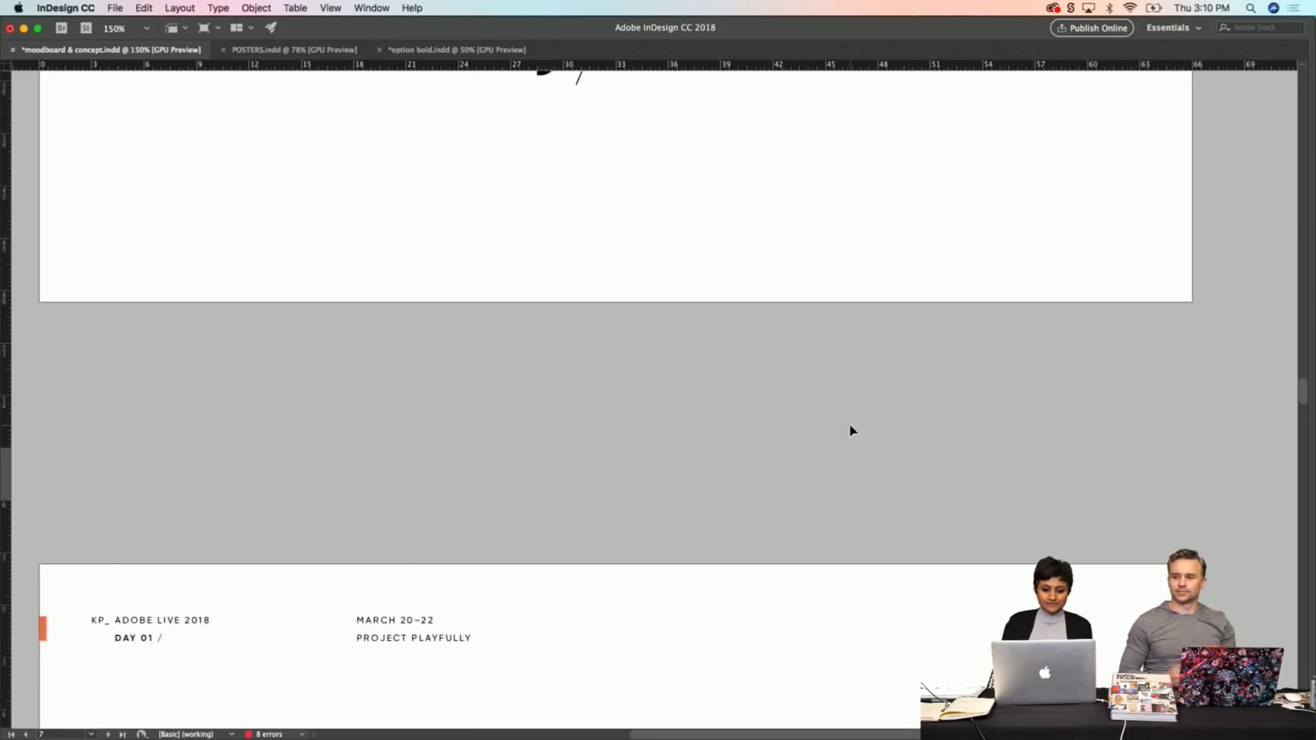
scroll(850, 430, "down", 3)
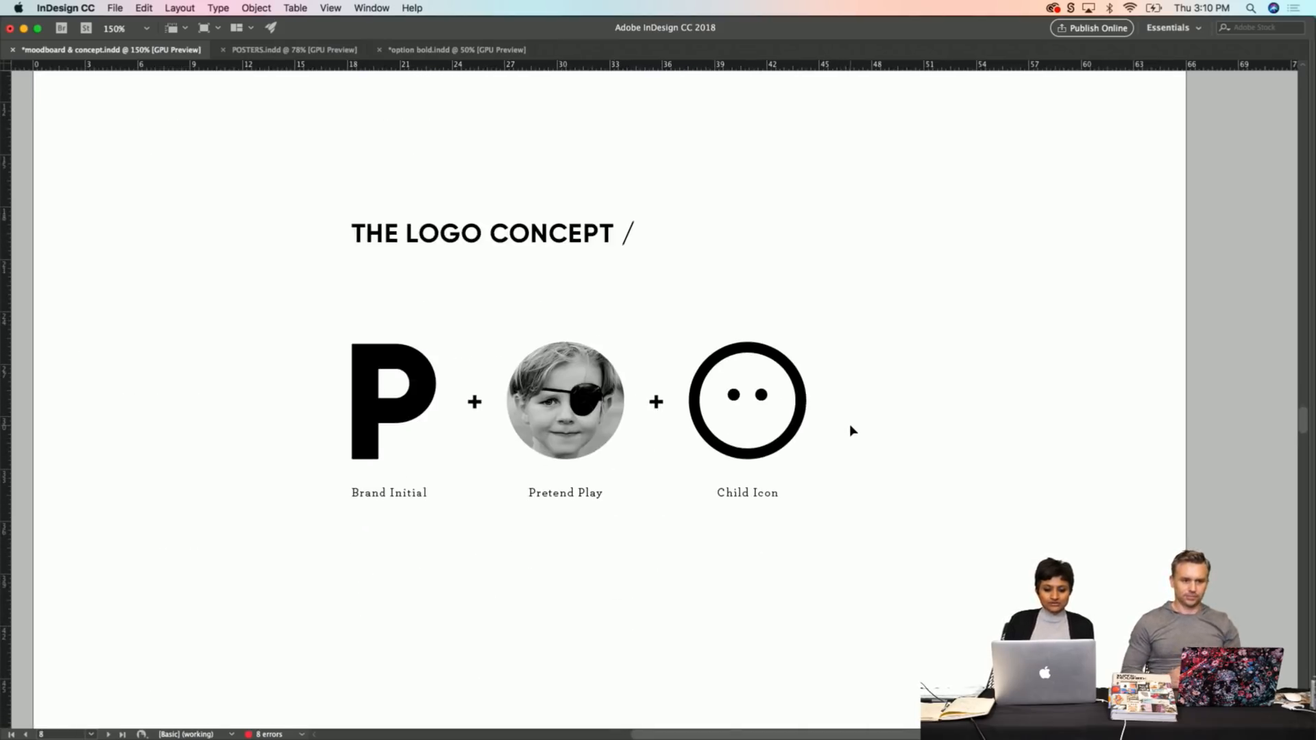
scroll(849, 430, "down", 1)
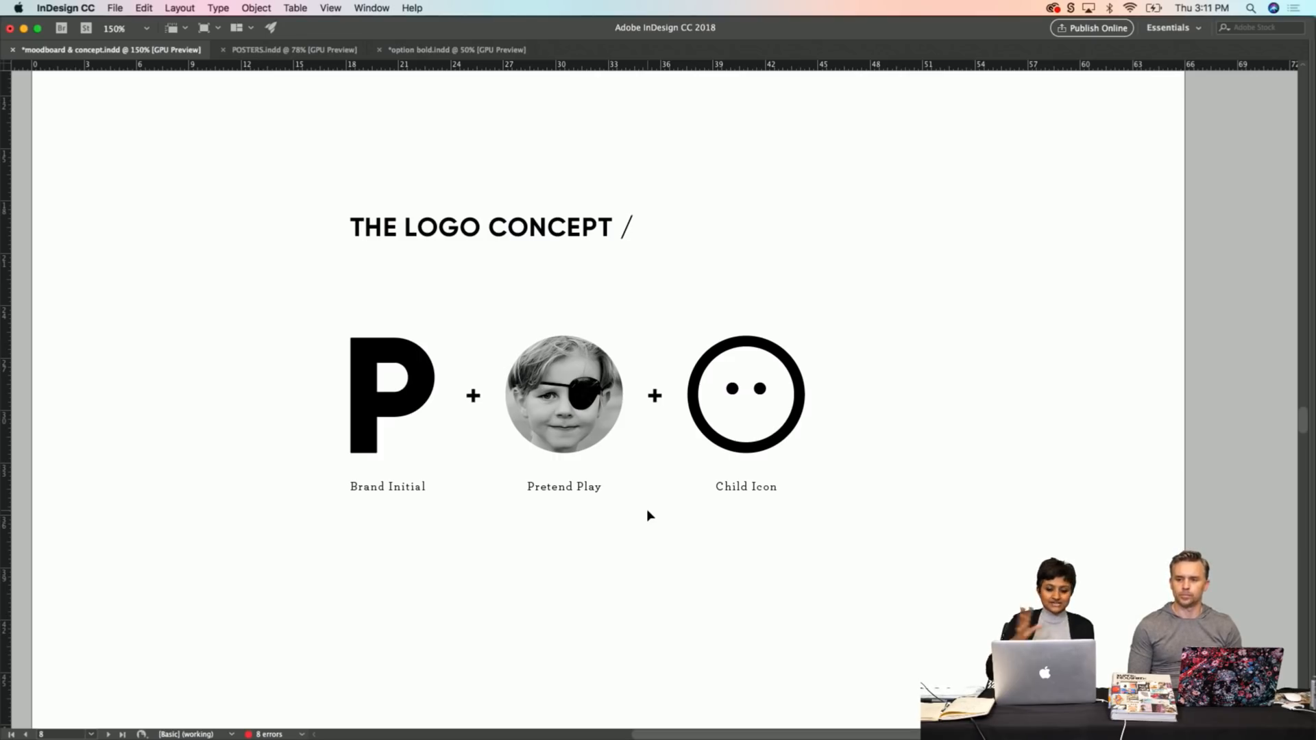
scroll(646, 515, "down", 5)
scroll(647, 515, "down", 6)
scroll(647, 515, "up", 3)
scroll(647, 511, "up", 10)
scroll(647, 511, "down", 2)
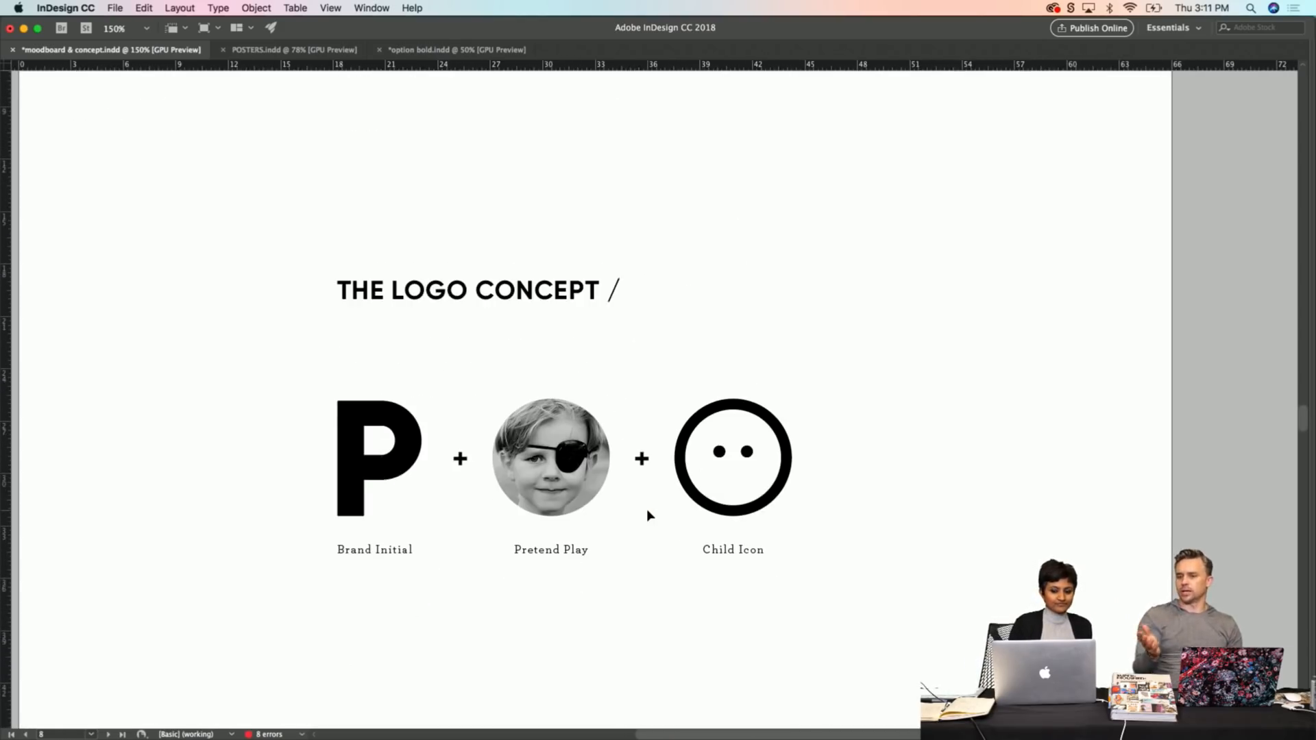
scroll(647, 510, "down", 6)
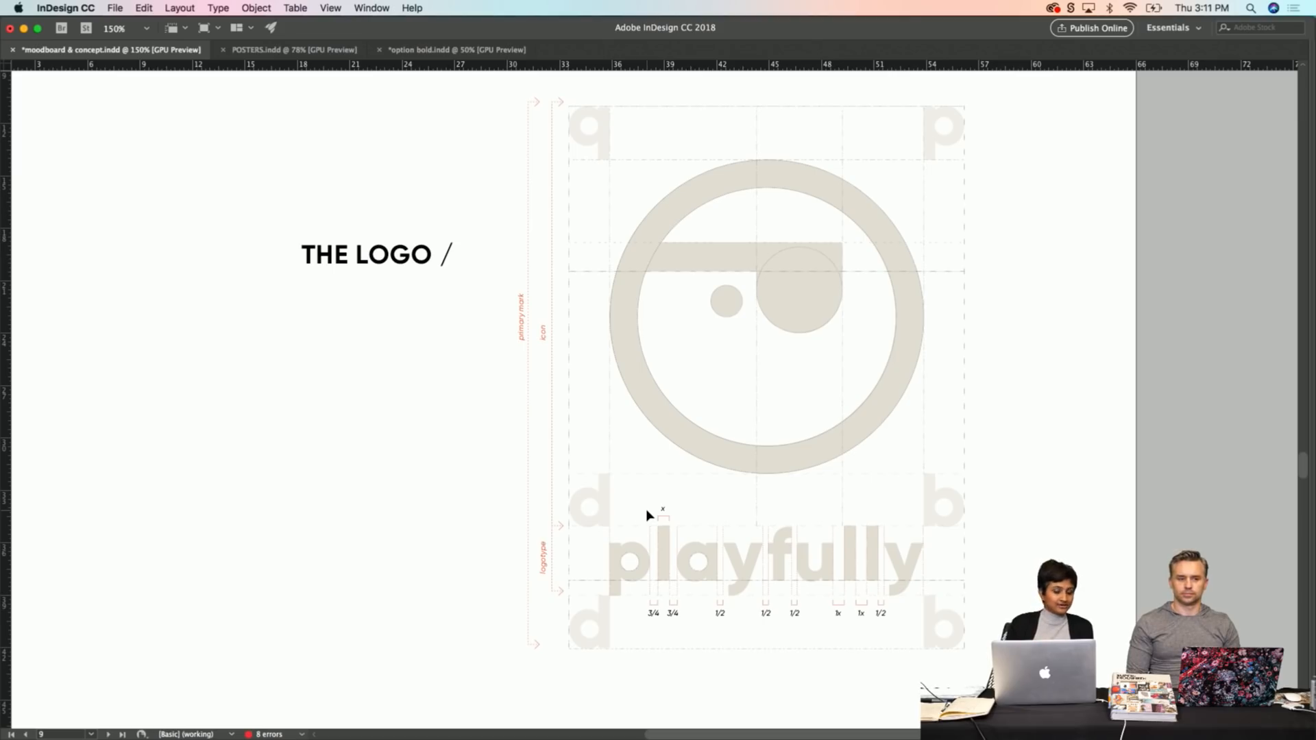
key("shift+Page_Down")
scroll(648, 515, "down", 2)
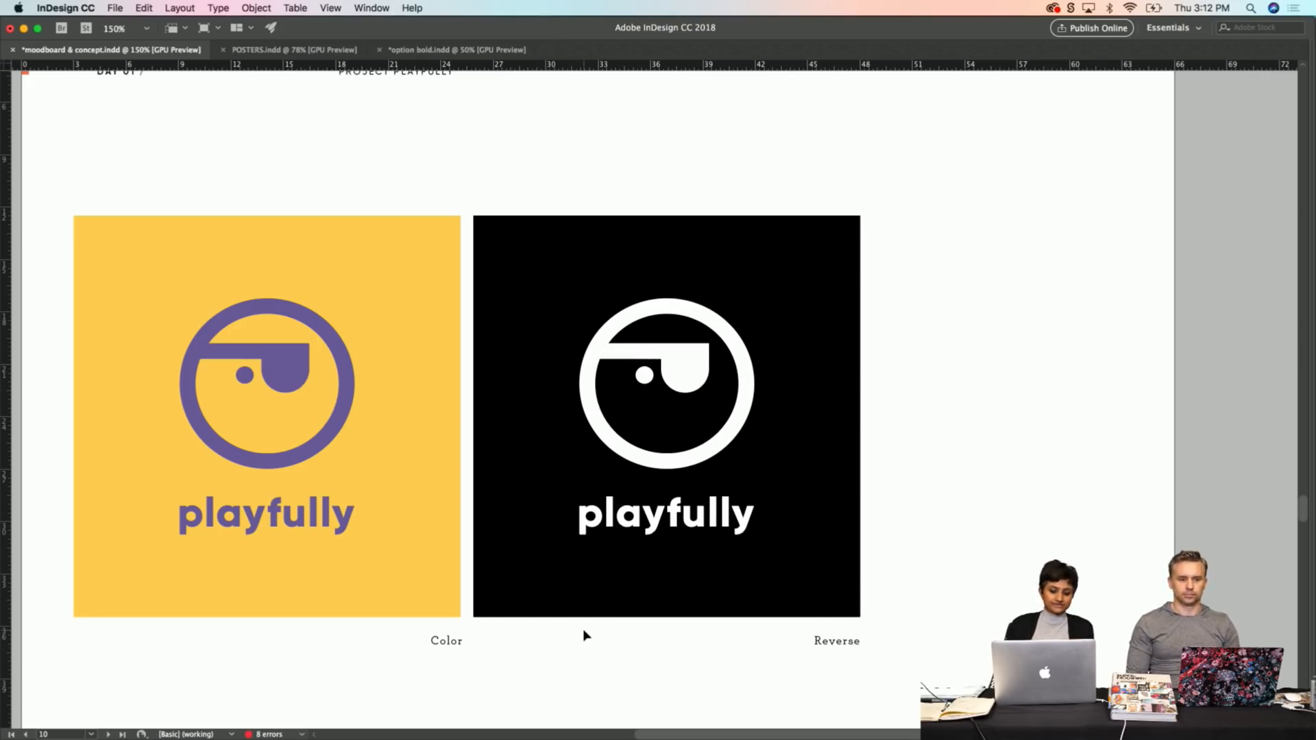
scroll(585, 636, "down", 4)
scroll(585, 636, "left", 1)
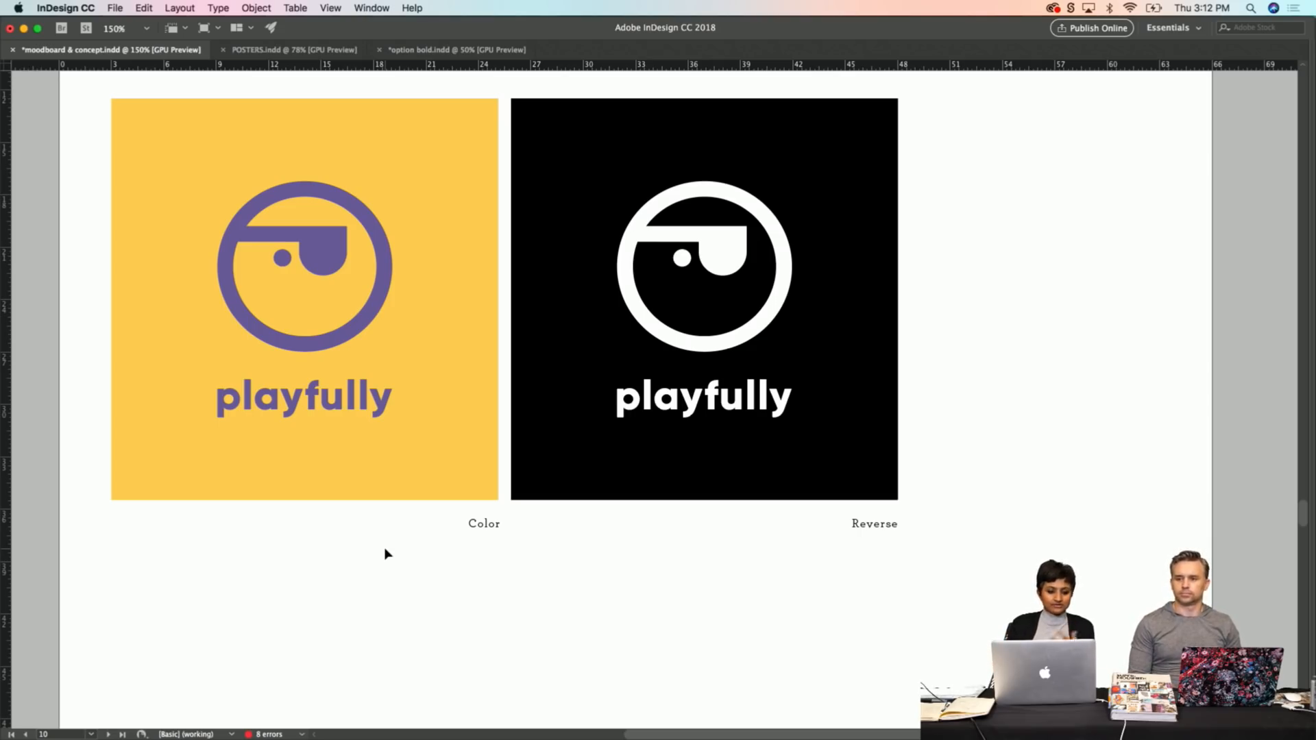
Examine the Day 02 icons page, inspecting the two rows of child face icons up close.
scroll(387, 554, "down", 10)
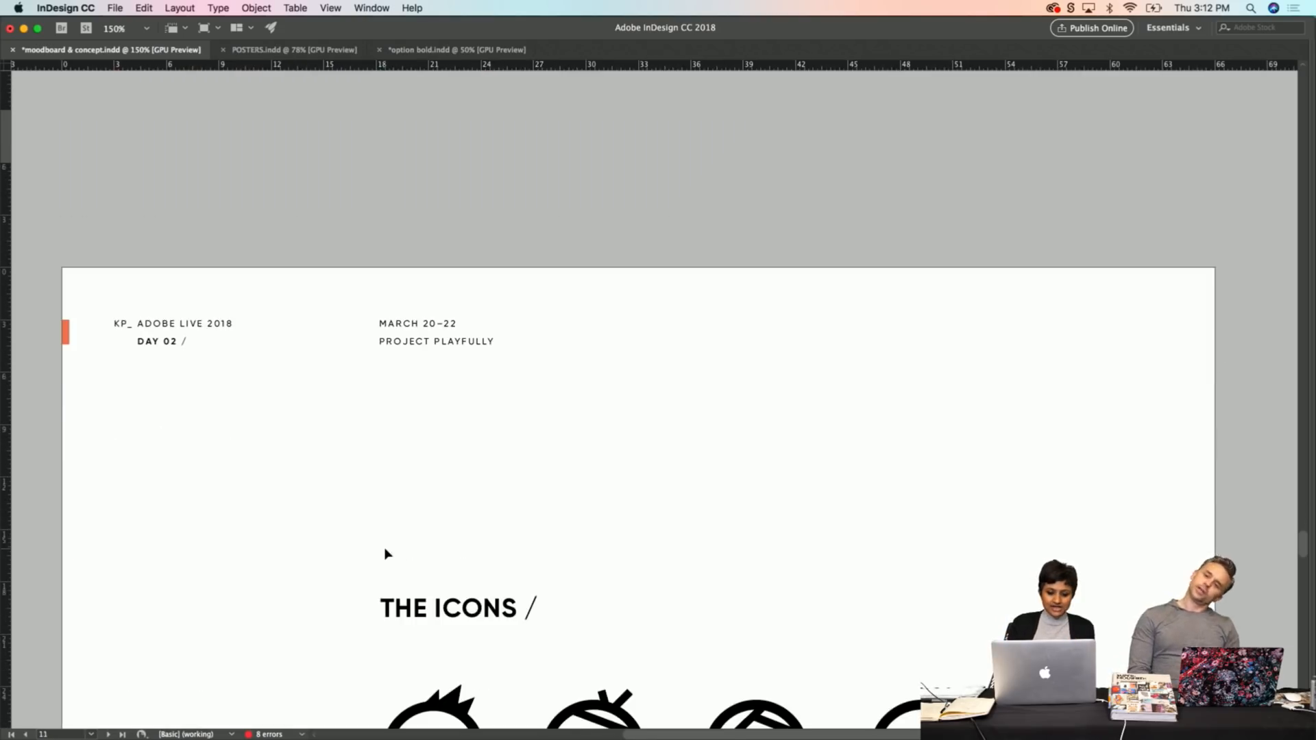
scroll(387, 554, "down", 6)
scroll(387, 554, "right", 1)
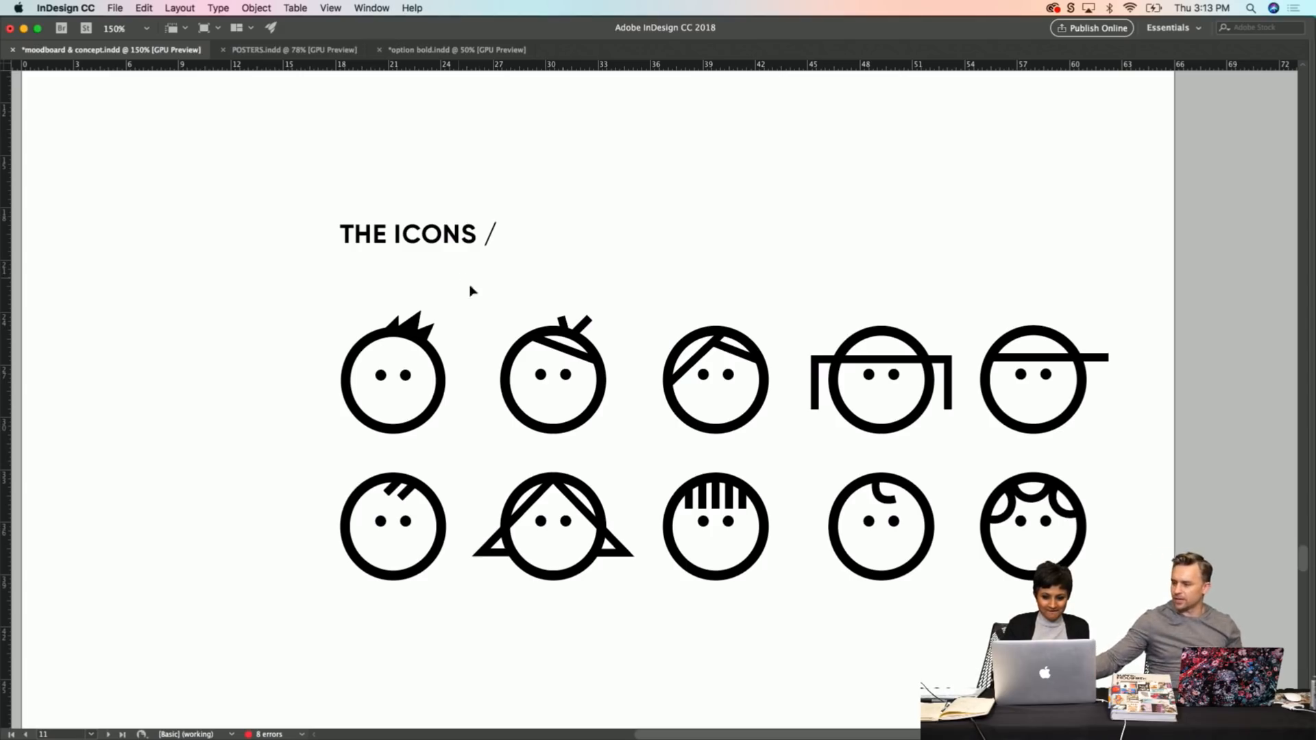
scroll(876, 376, "up", 5)
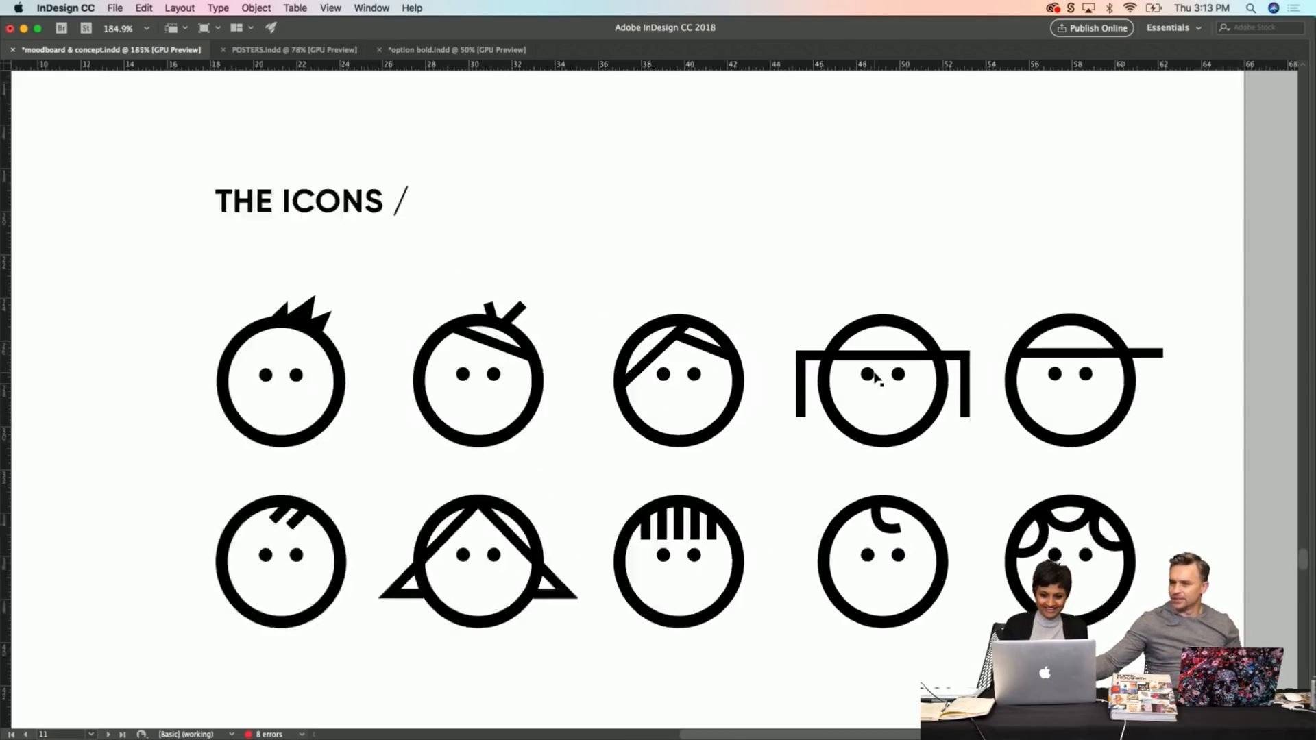
scroll(875, 376, "up", 3)
scroll(873, 377, "down", 8)
scroll(872, 376, "left", 5)
scroll(875, 377, "right", 5)
scroll(875, 376, "down", 3)
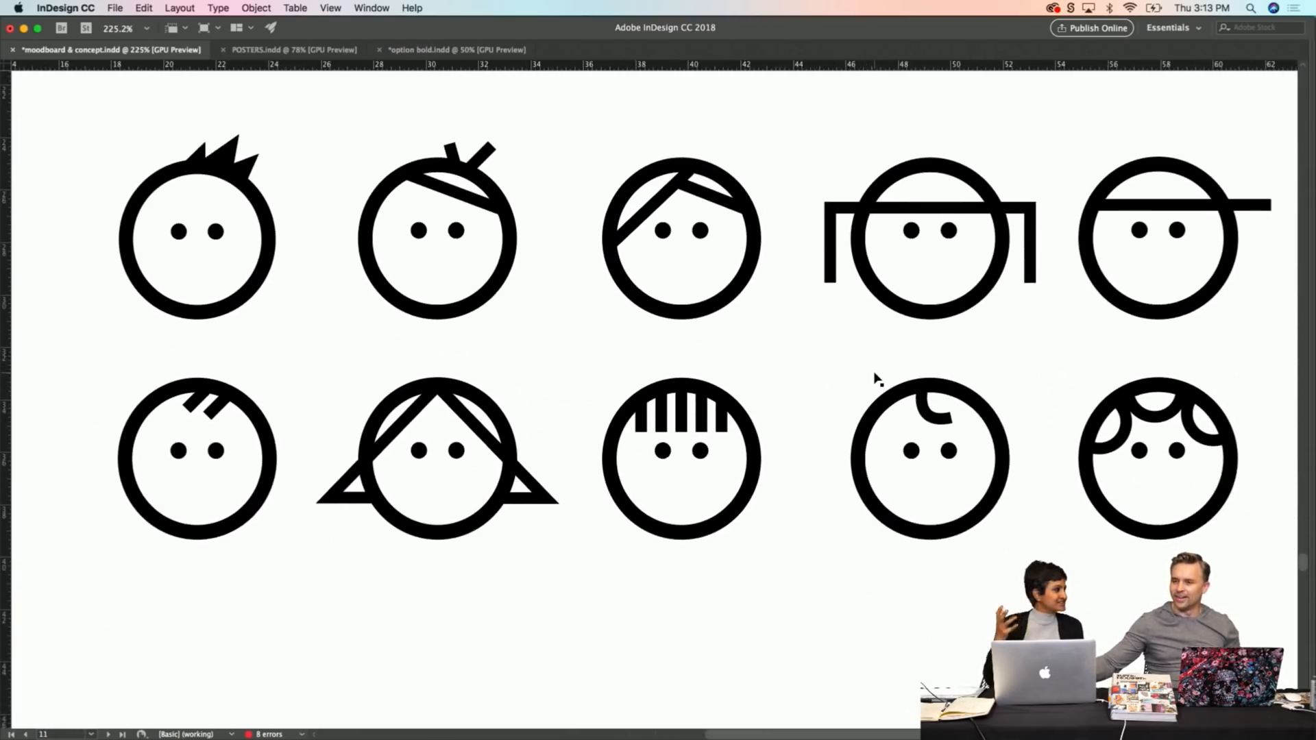
View the complete icons page with its title and both rows of child faces.
scroll(875, 376, "up", 3)
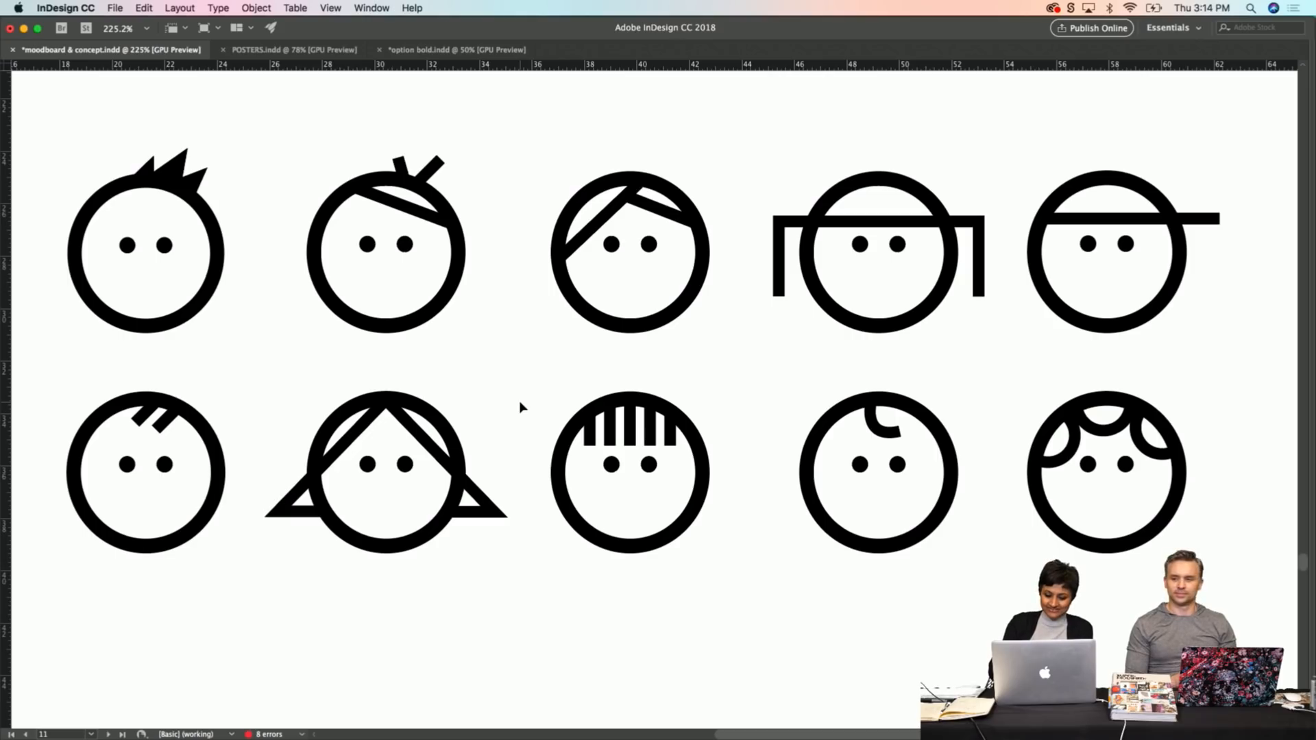
key("super+minus")
key("super+minus")
key("super+minus")
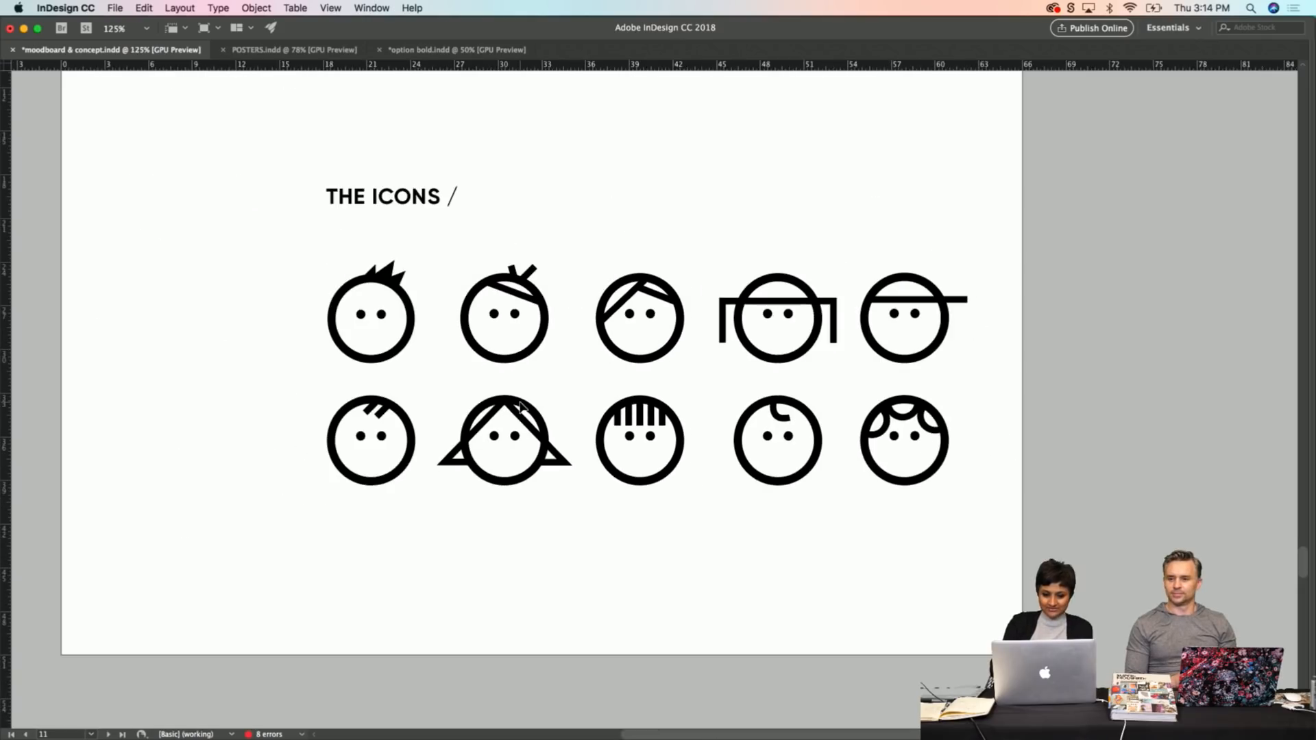
key("super+minus")
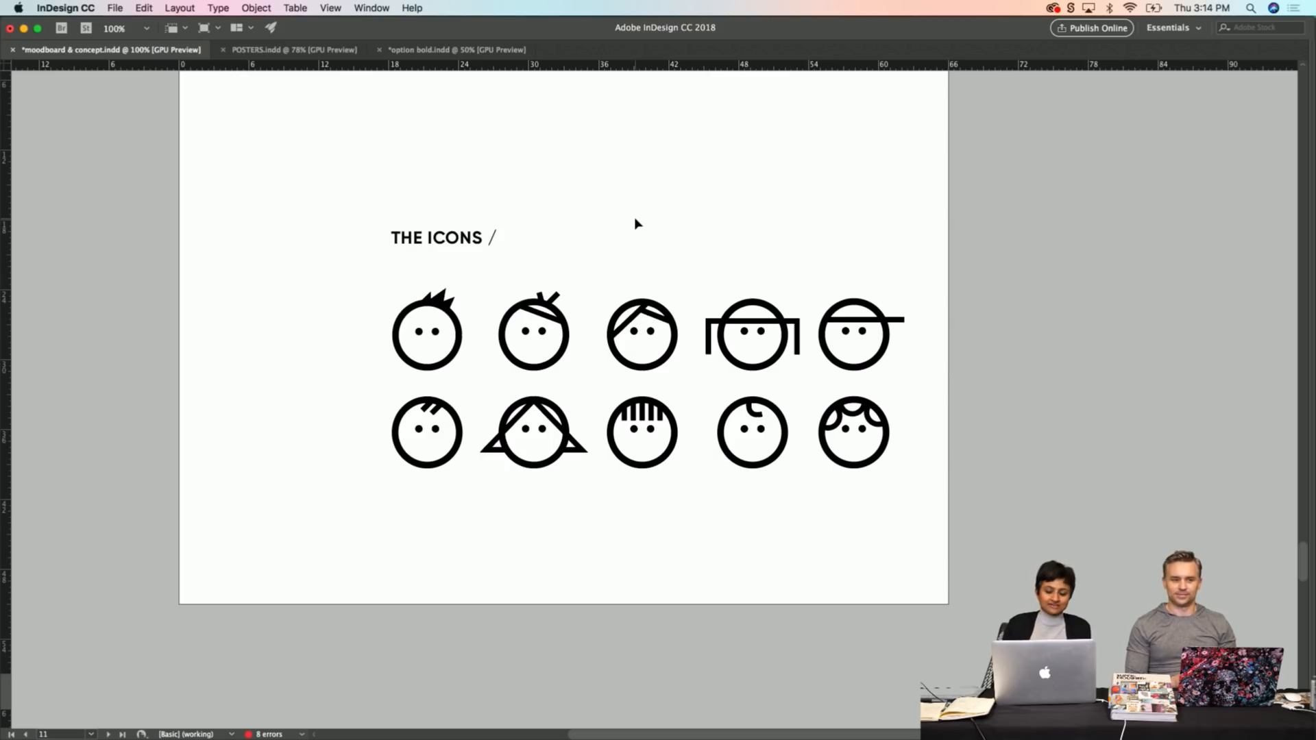
scroll(637, 223, "down", 1)
scroll(637, 223, "left", 1)
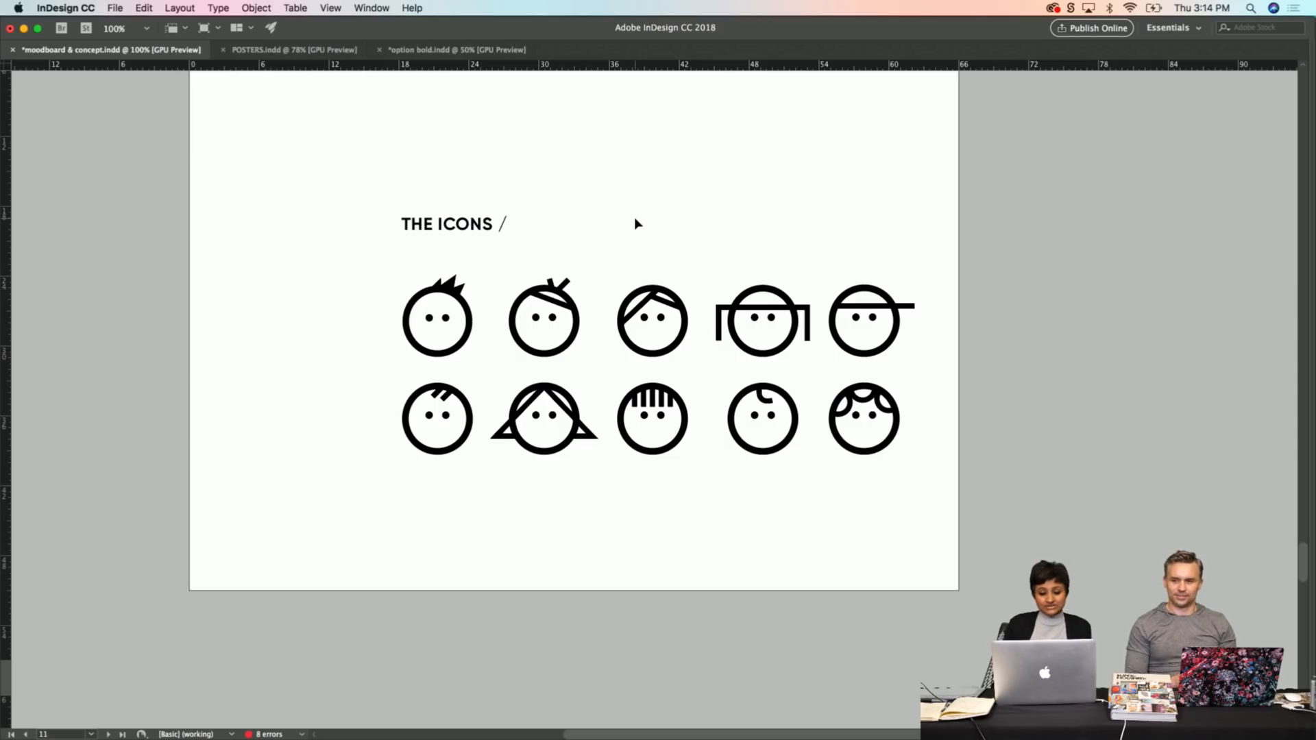
Examine the Day 02 illustrations page, inspecting the geometric toy drawings up close.
scroll(637, 224, "down", 10)
scroll(637, 223, "left", 1)
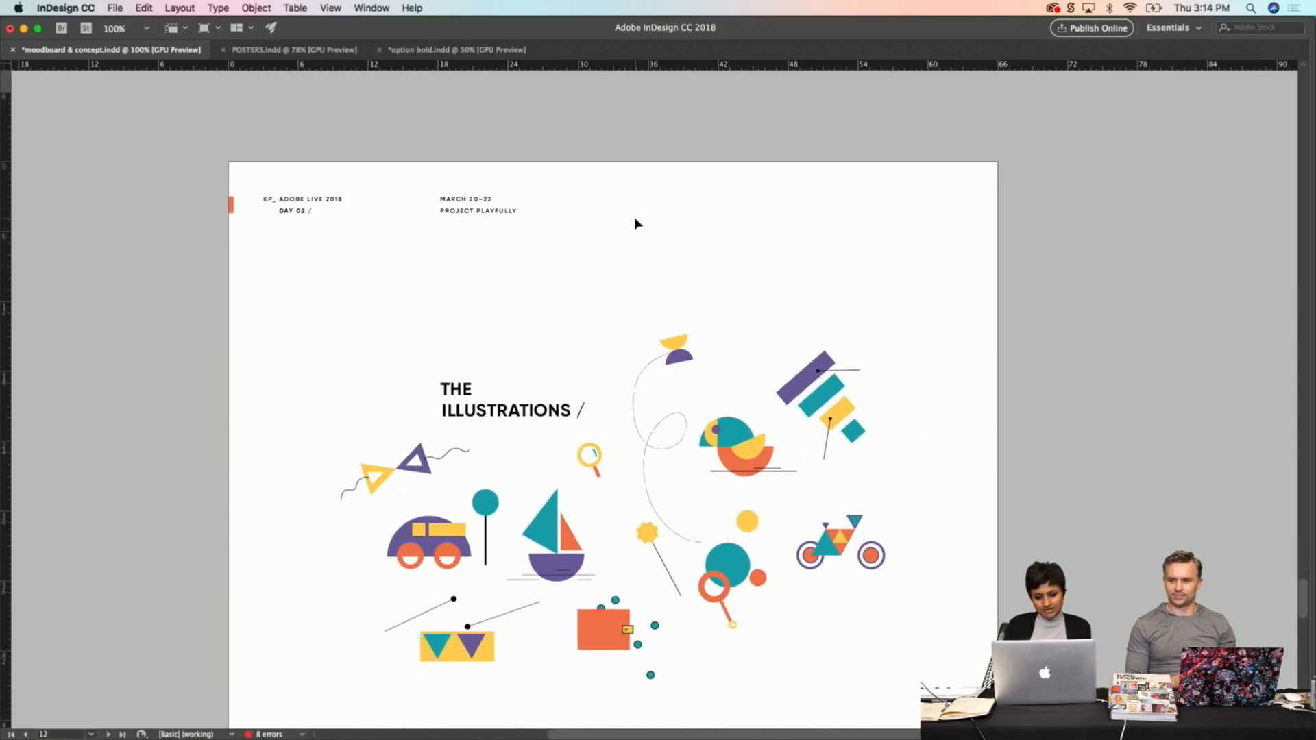
scroll(636, 223, "down", 3)
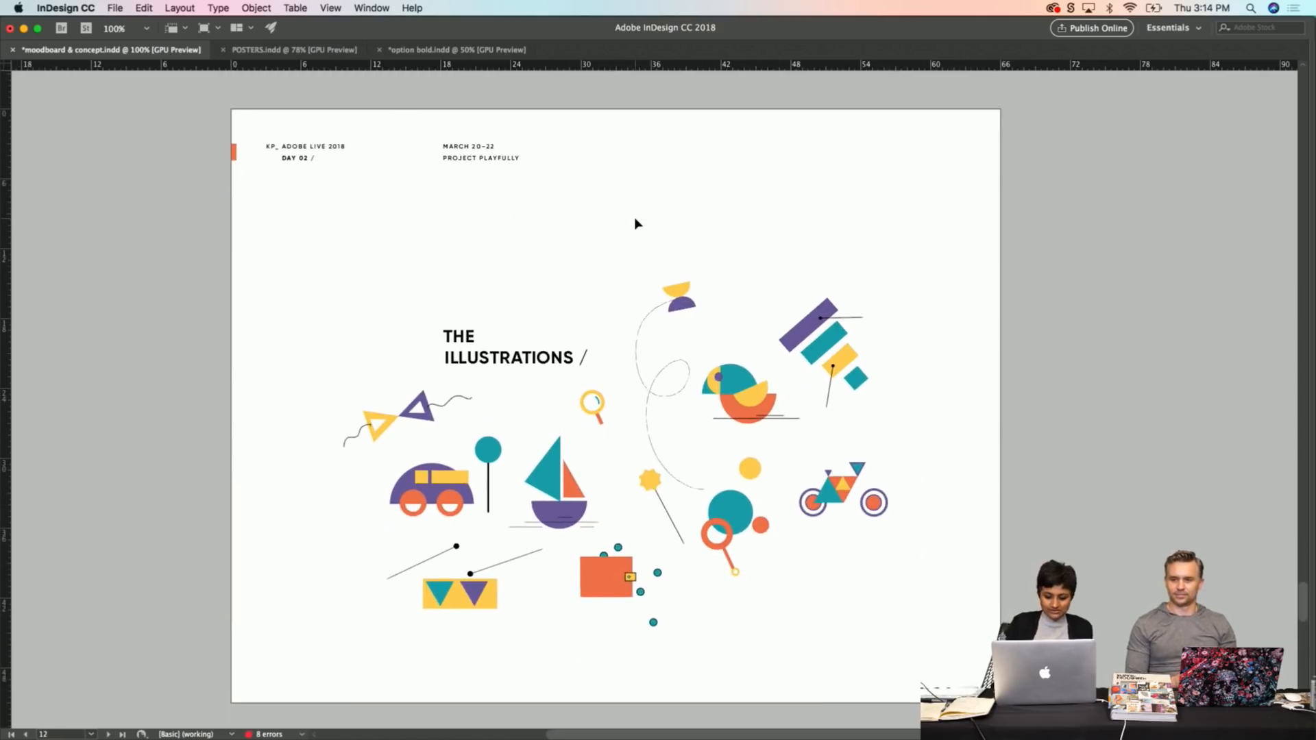
key("super+equal")
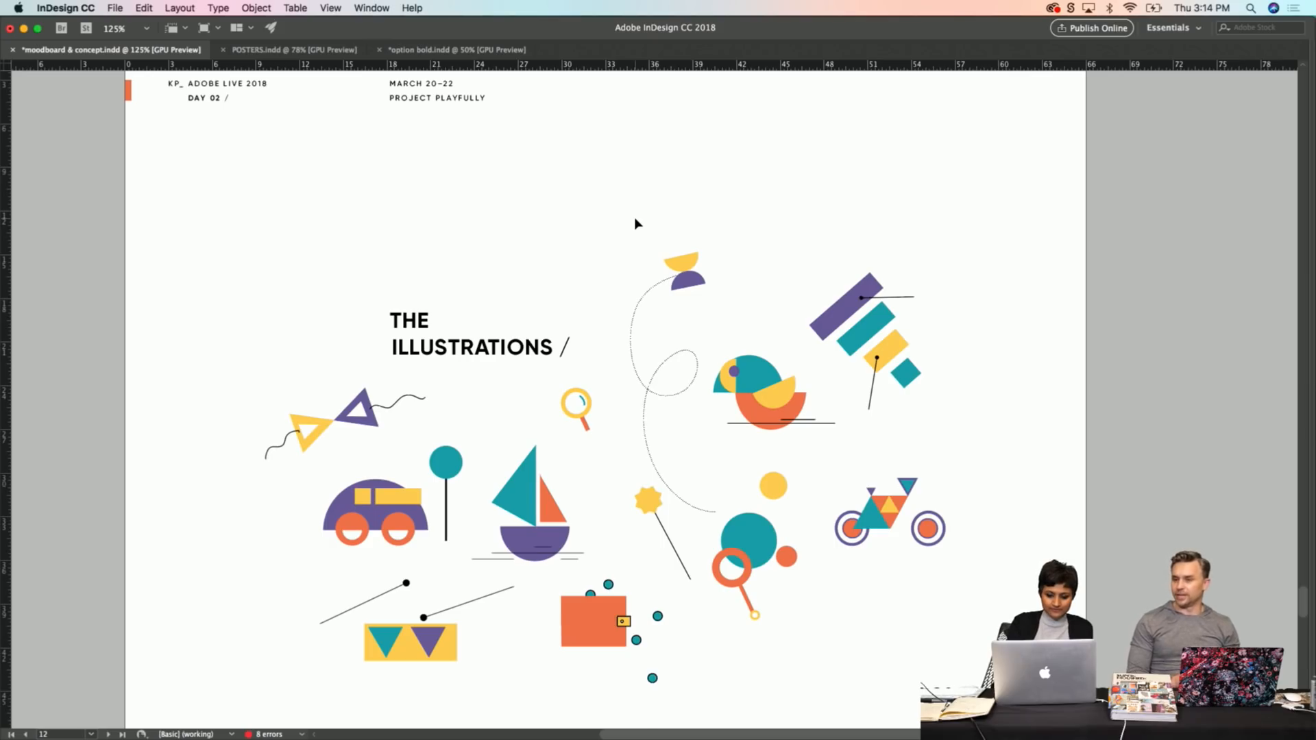
key("super+equal")
scroll(636, 224, "down", 5)
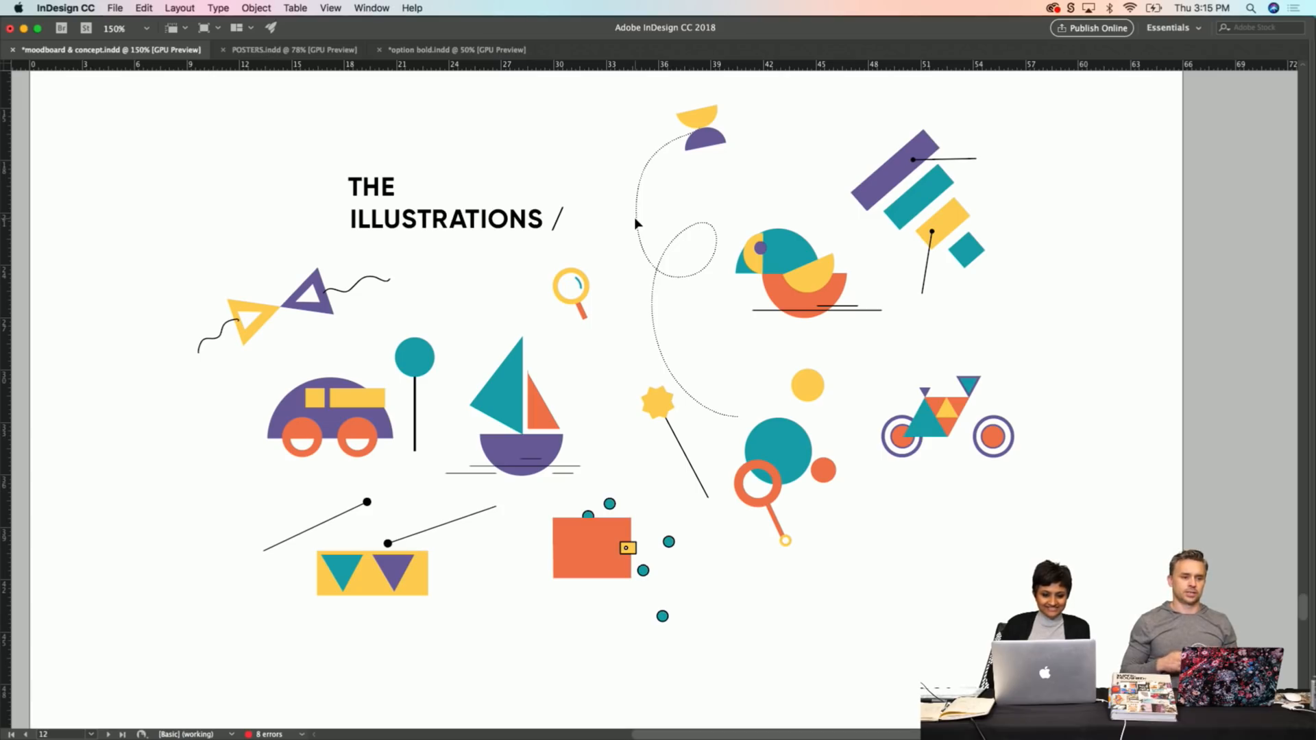
scroll(636, 222, "up", 3)
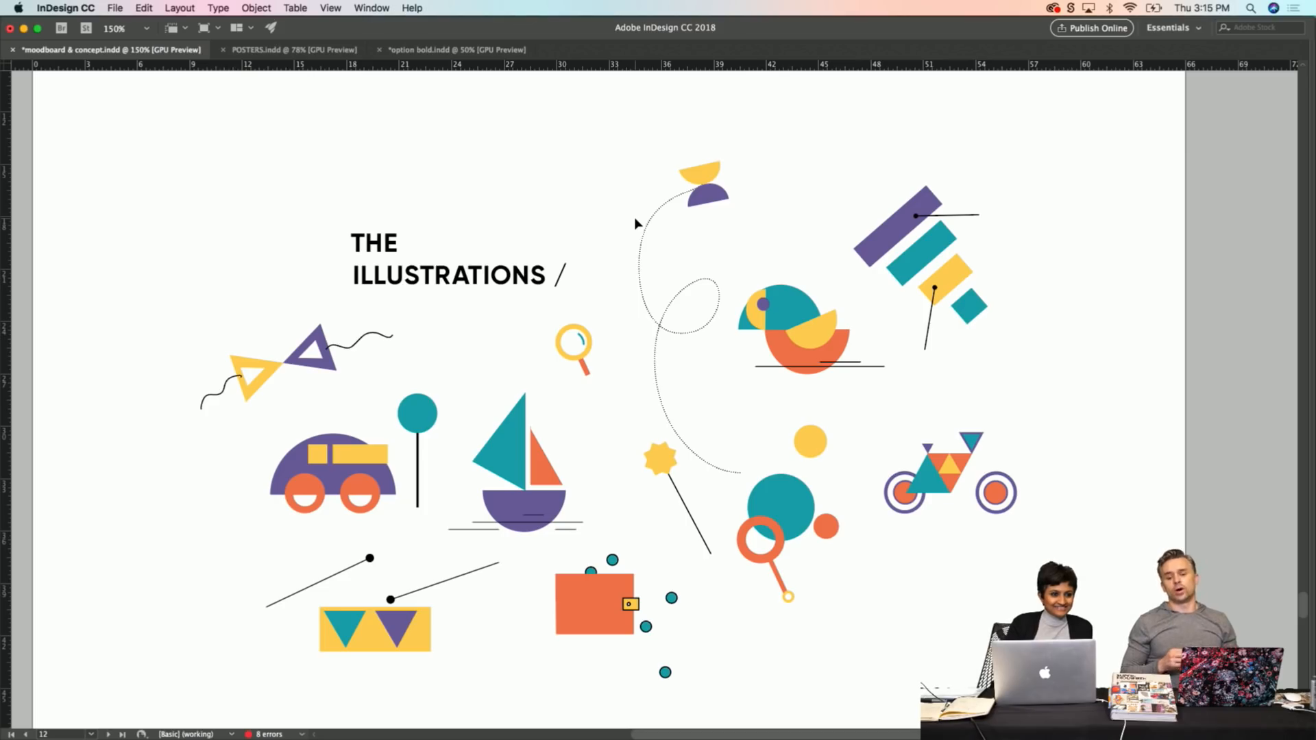
scroll(636, 223, "down", 2)
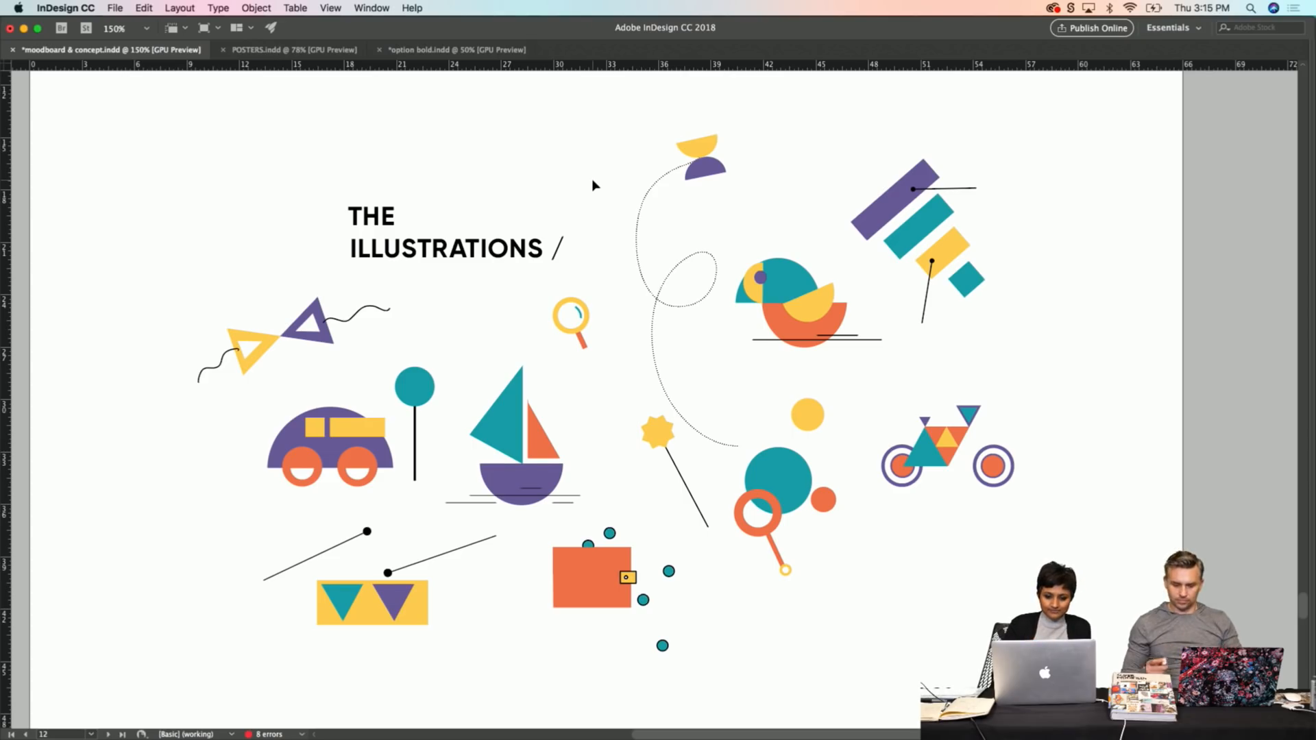
scroll(594, 185, "down", 8)
scroll(593, 185, "up", 8)
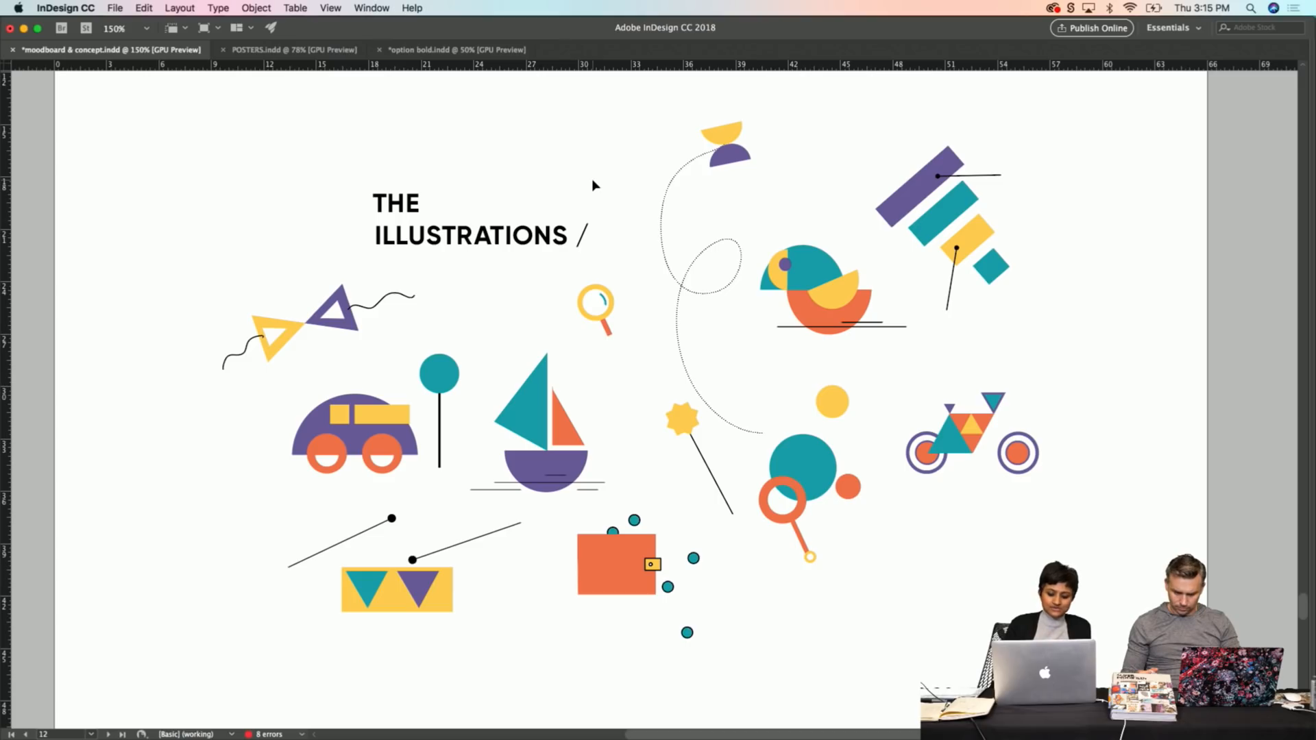
scroll(593, 185, "down", 1)
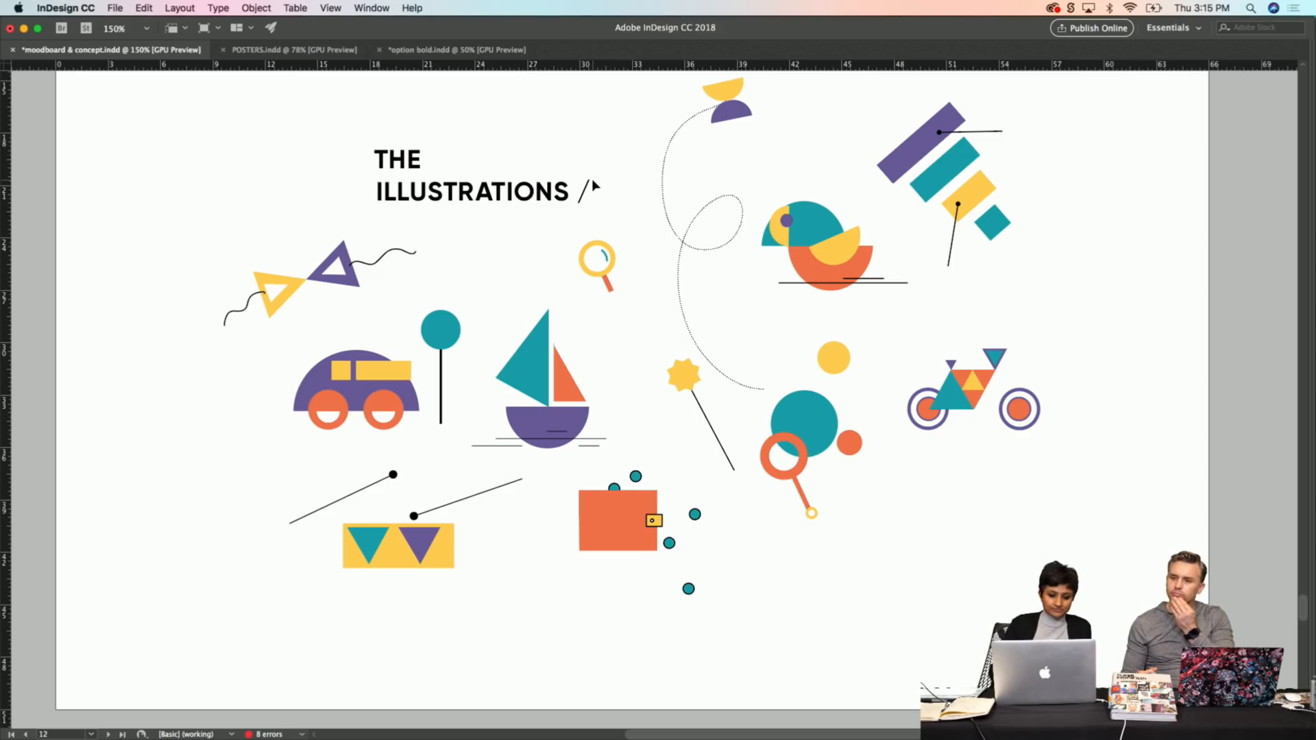
Examine the numbers page with the geometric digits 0 to 9.
scroll(593, 185, "down", 20)
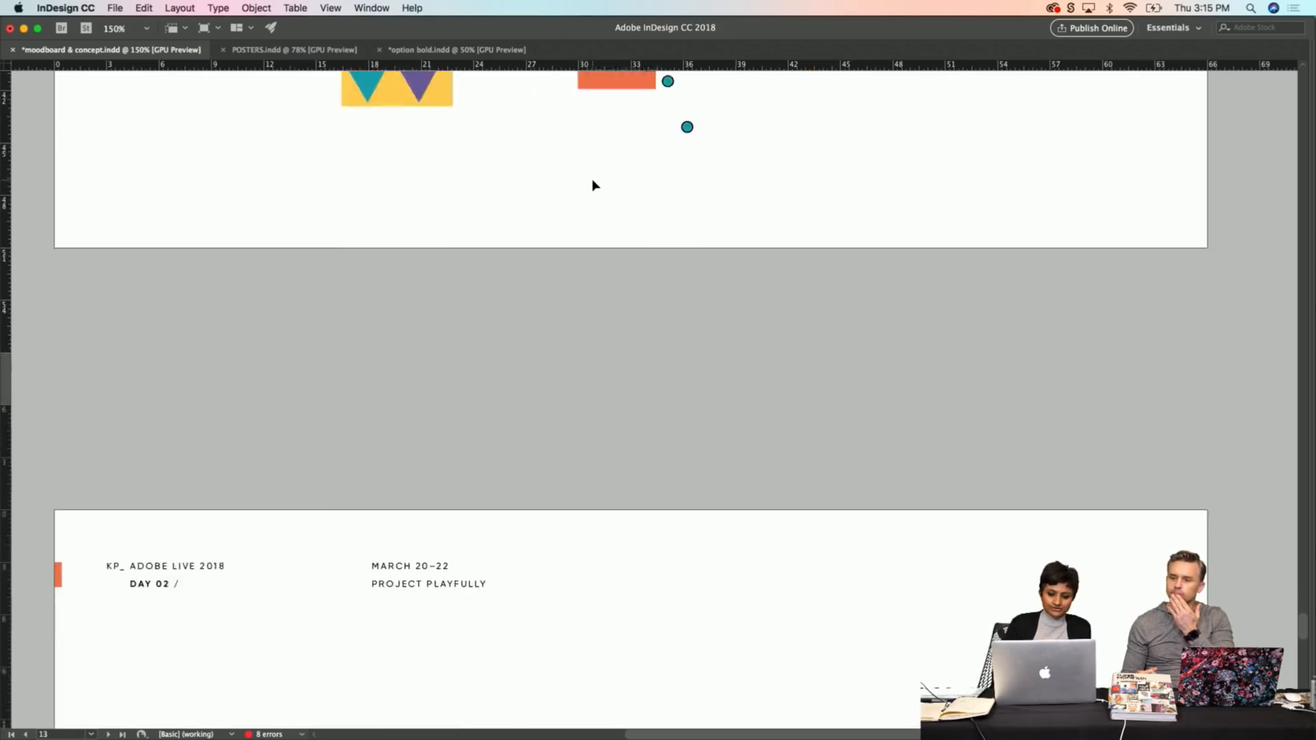
scroll(594, 185, "down", 2)
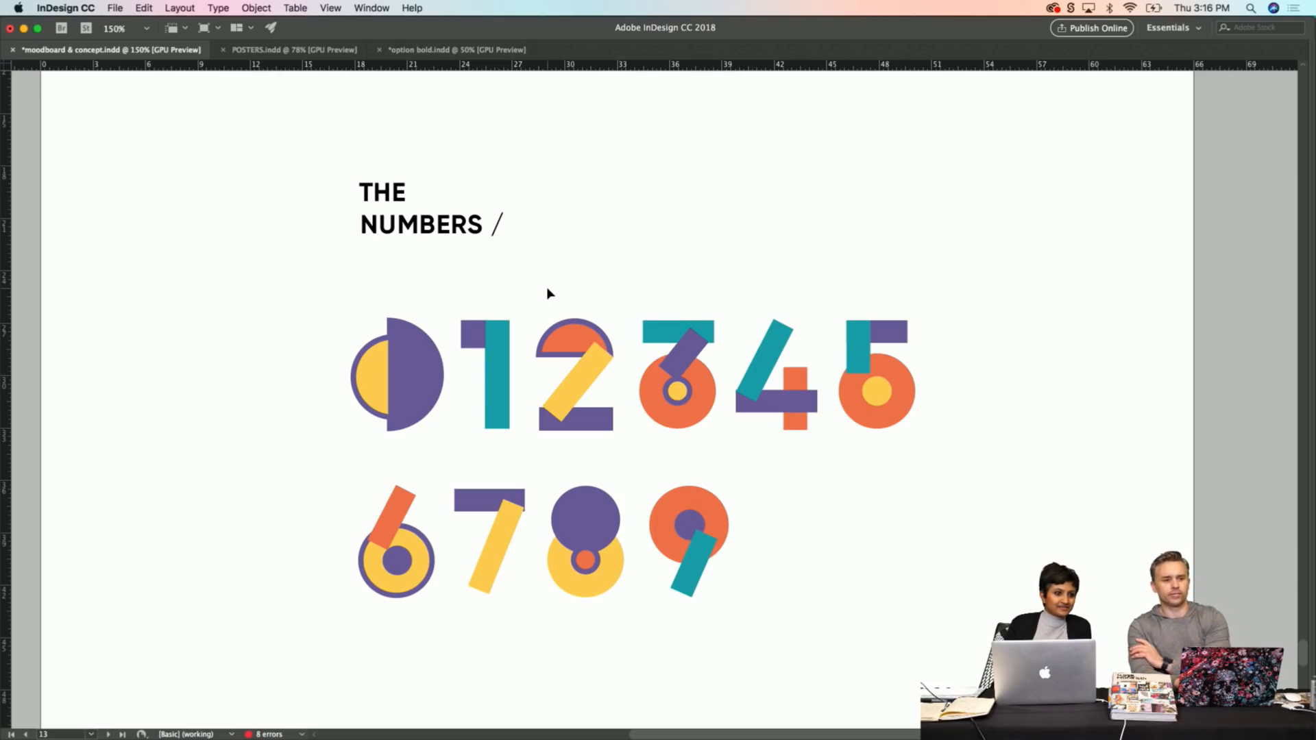
scroll(548, 293, "down", 1)
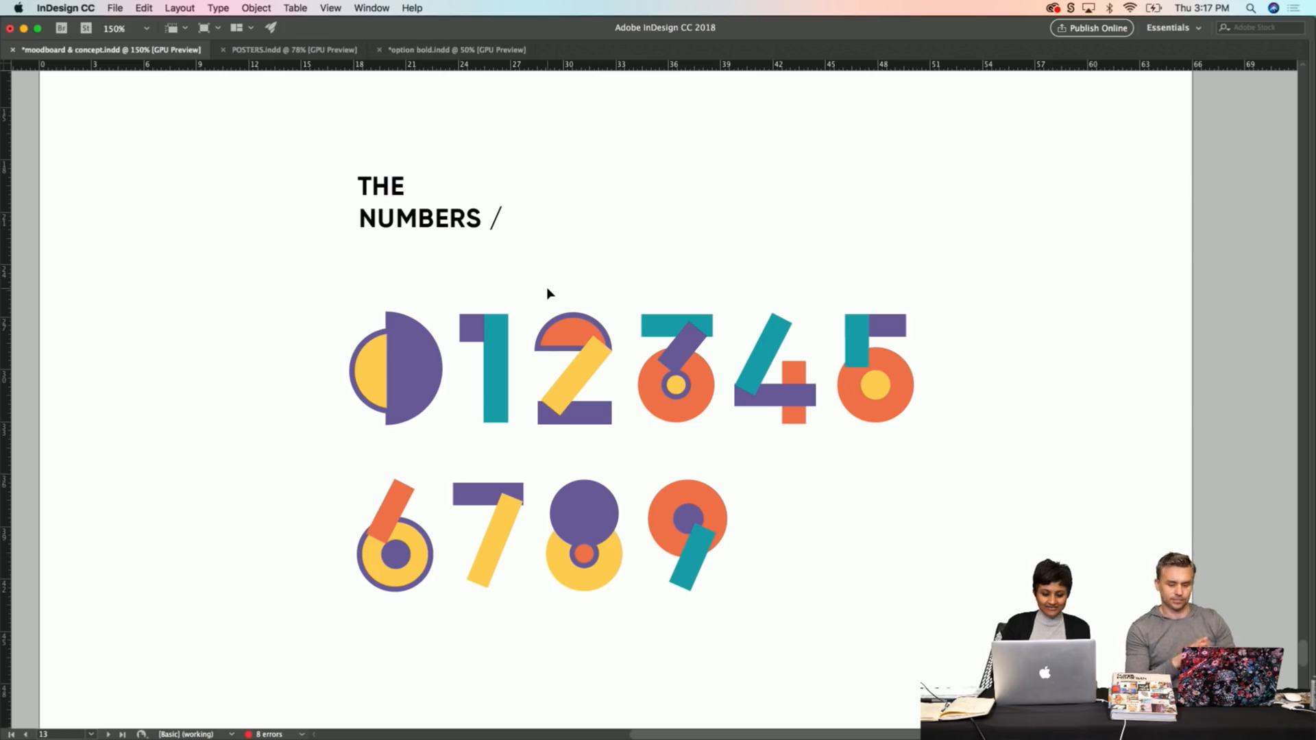
key("super+Tab")
key("super+Tab")
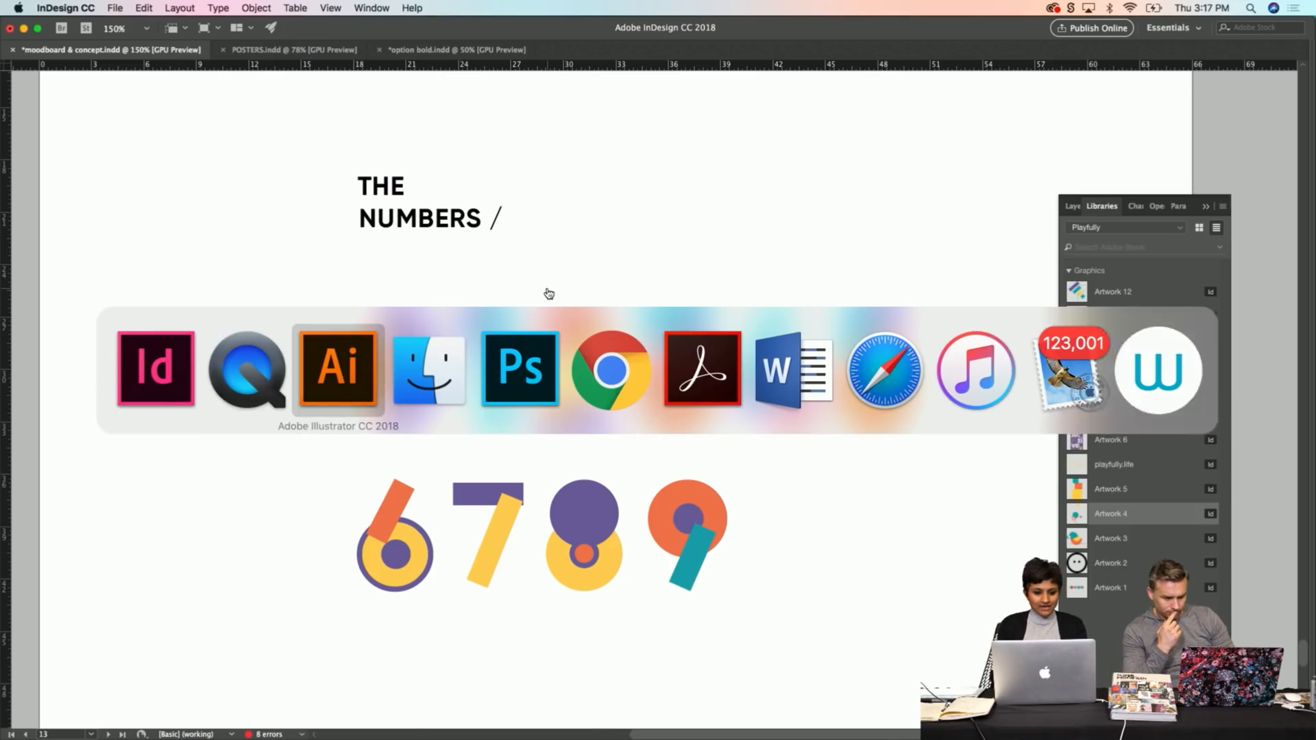
key("super+Tab")
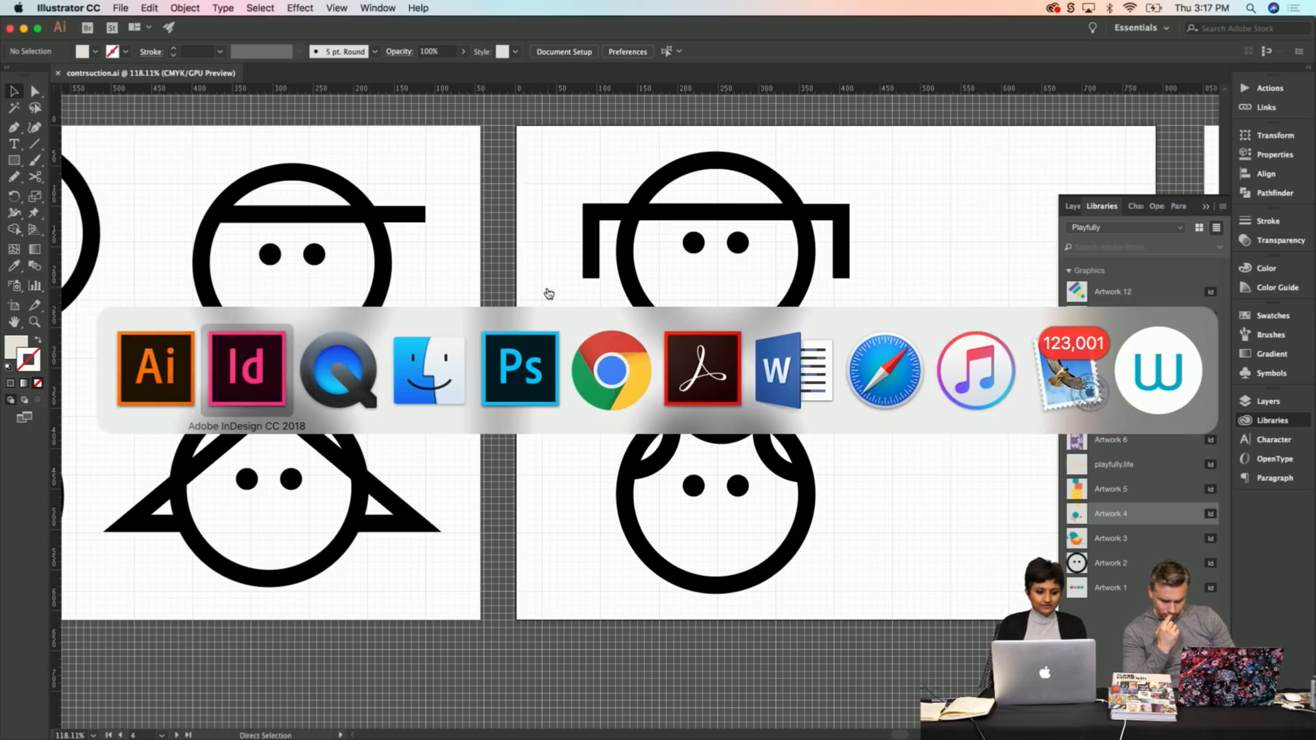
Bring up the POSTERS document and compare the black-and-white "Active" lettering page with the purple poster page.
left_click(242, 50)
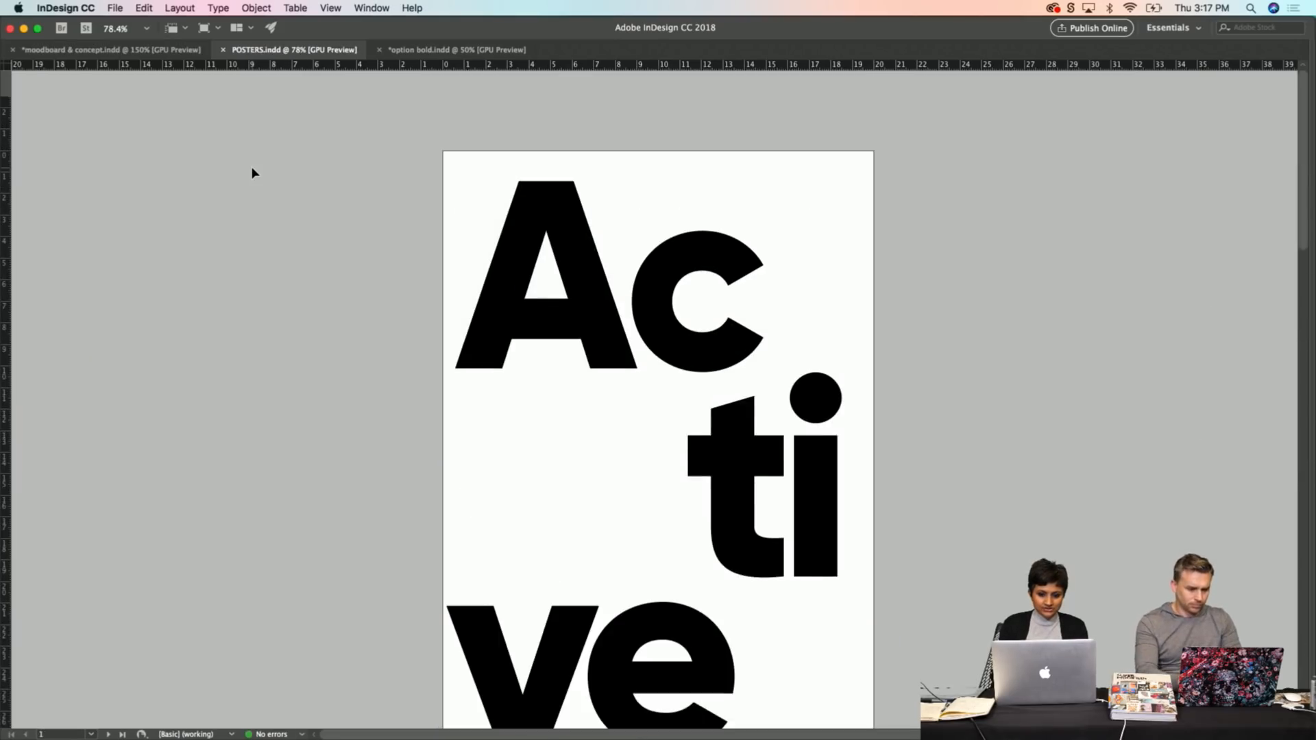
scroll(252, 172, "down", 3)
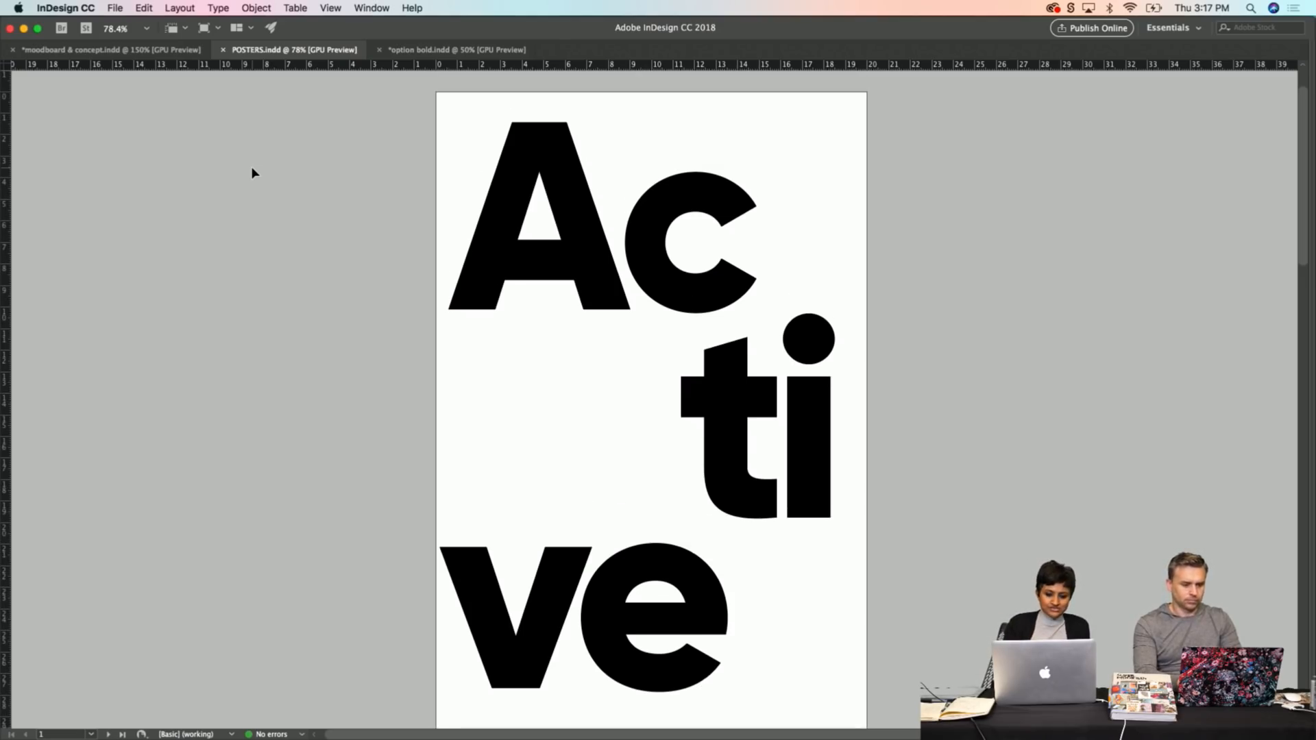
scroll(252, 173, "down", 15)
scroll(252, 173, "down", 1)
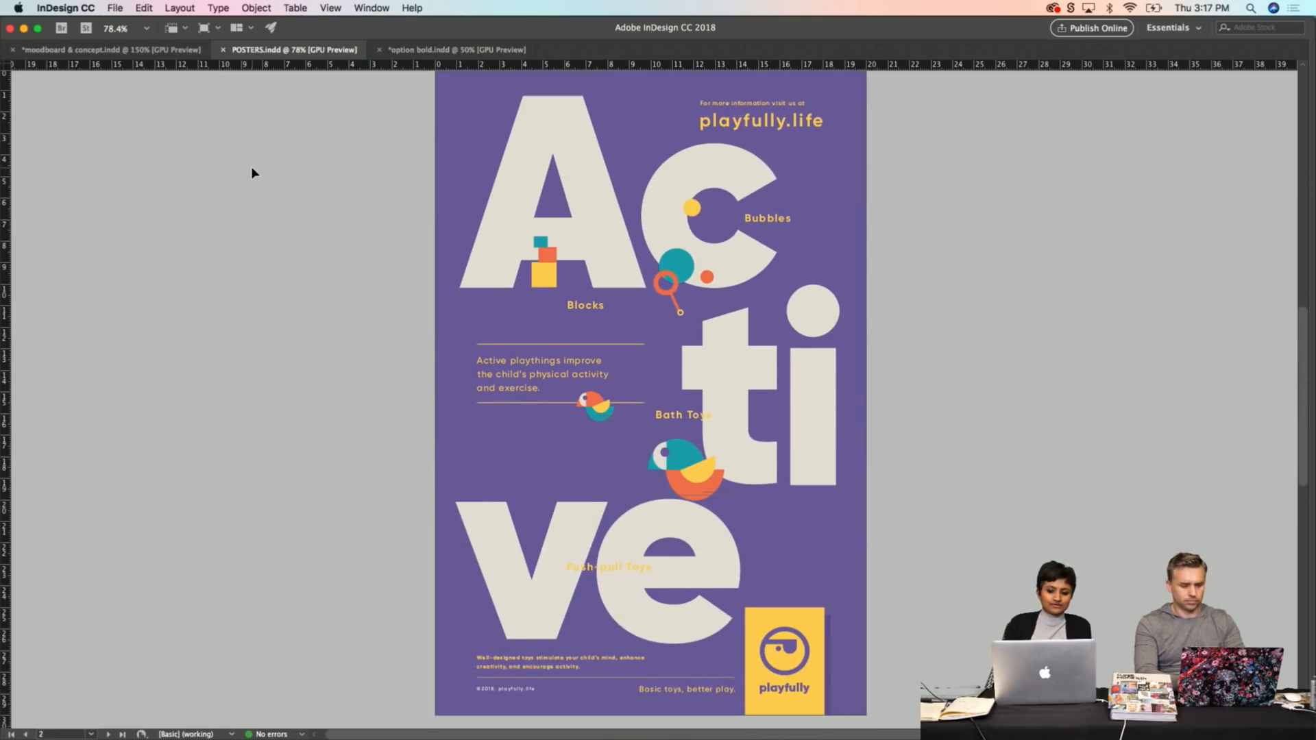
scroll(252, 172, "up", 1)
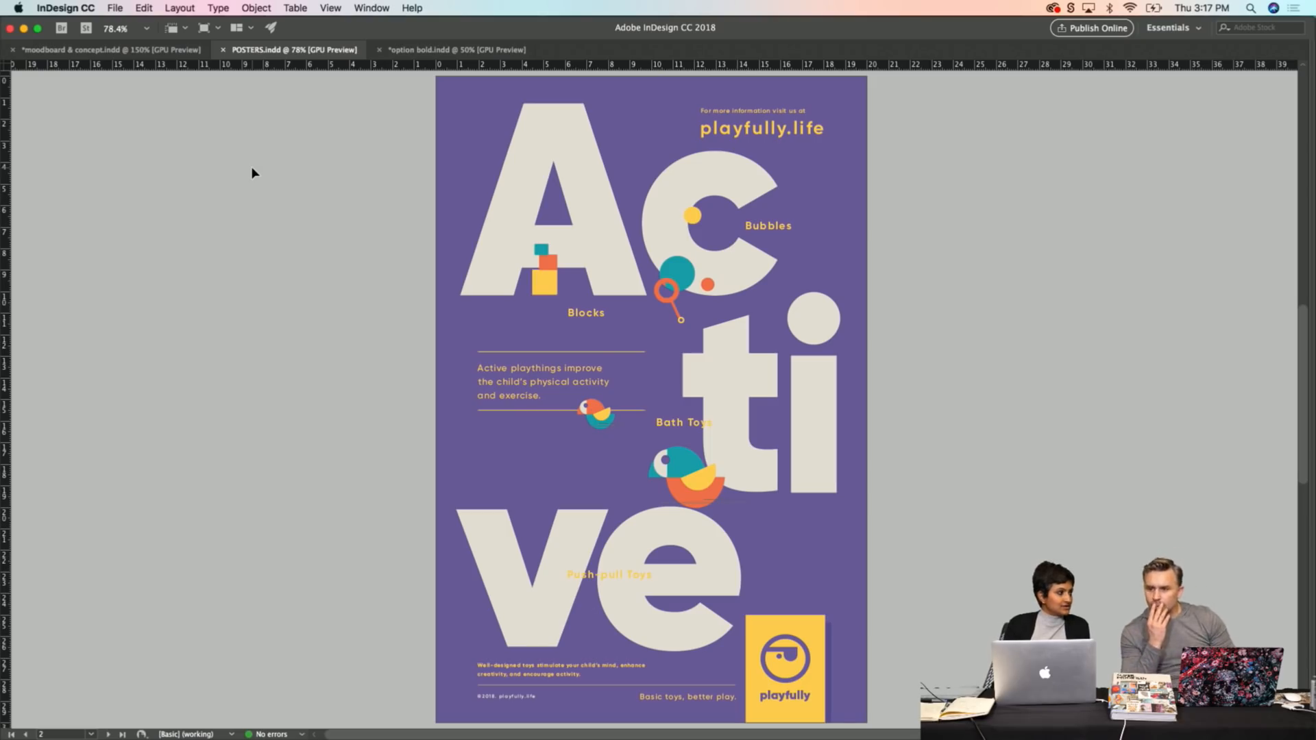
key("shift+Page_Up")
scroll(253, 173, "down", 5)
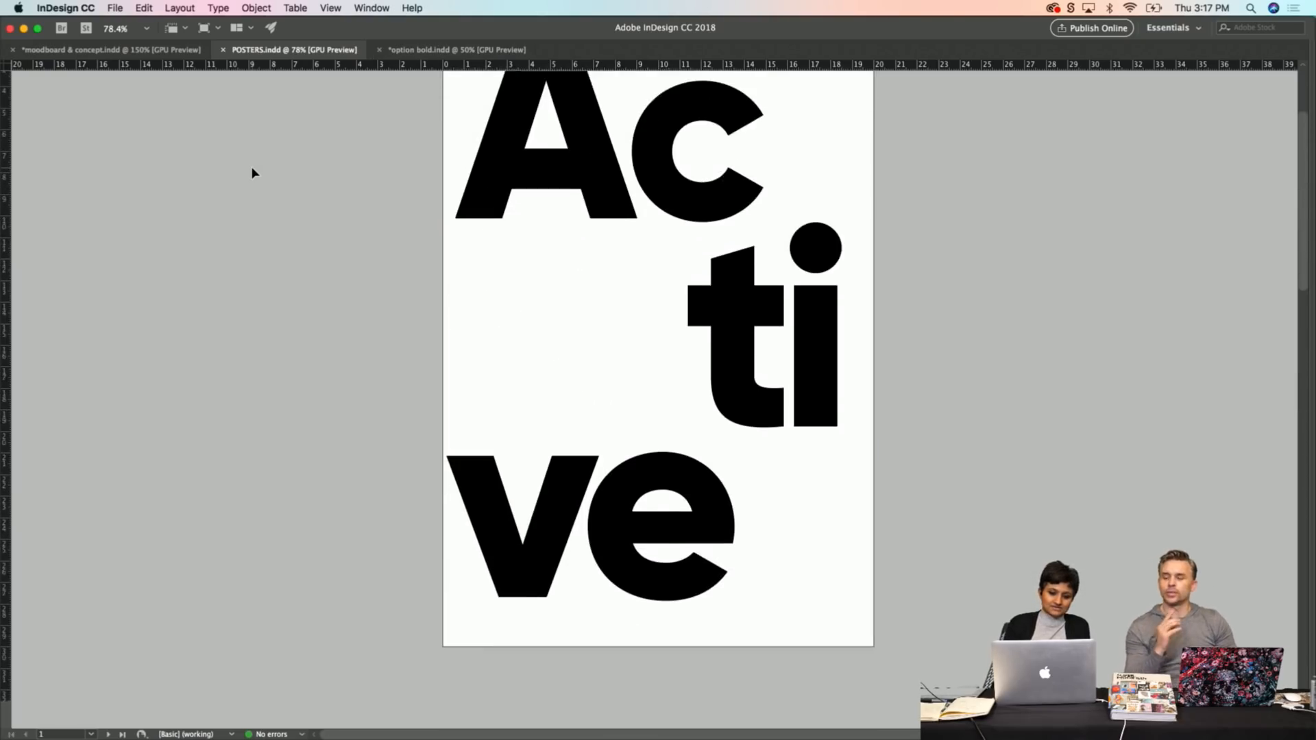
scroll(252, 173, "up", 3)
scroll(252, 172, "down", 1)
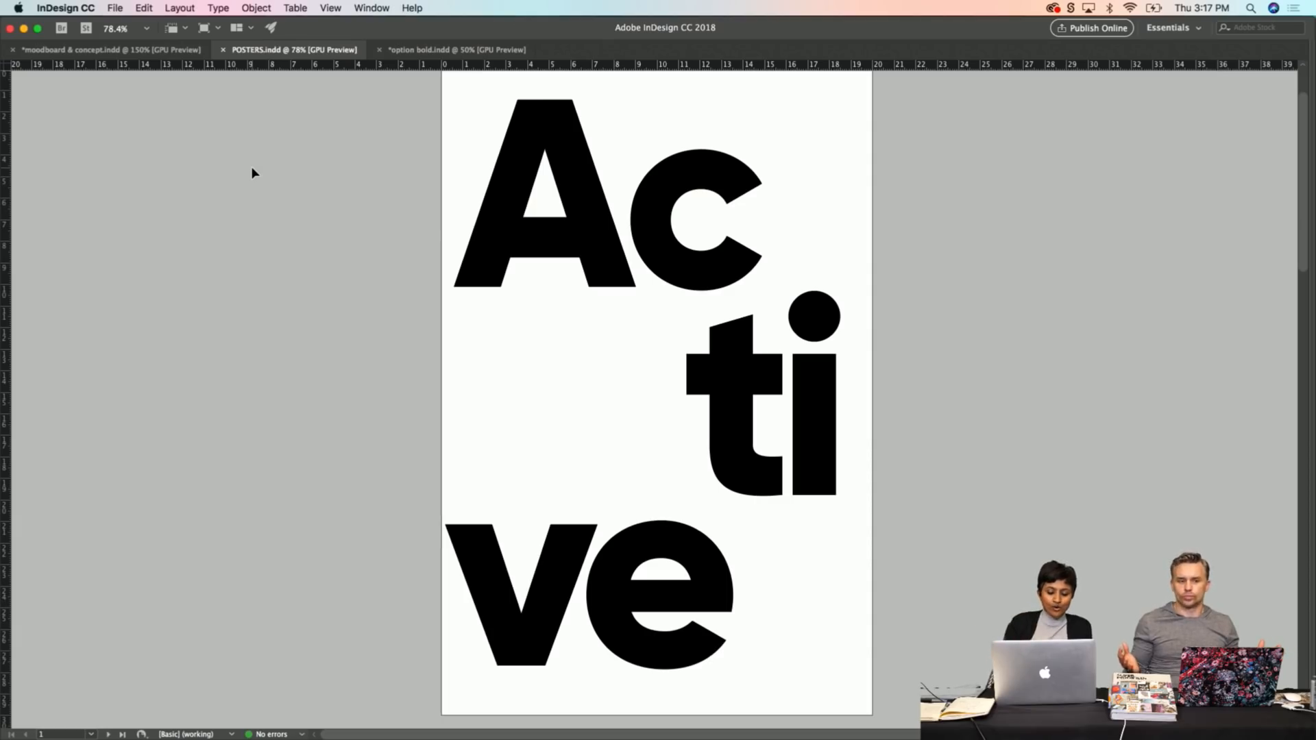
scroll(253, 173, "down", 10)
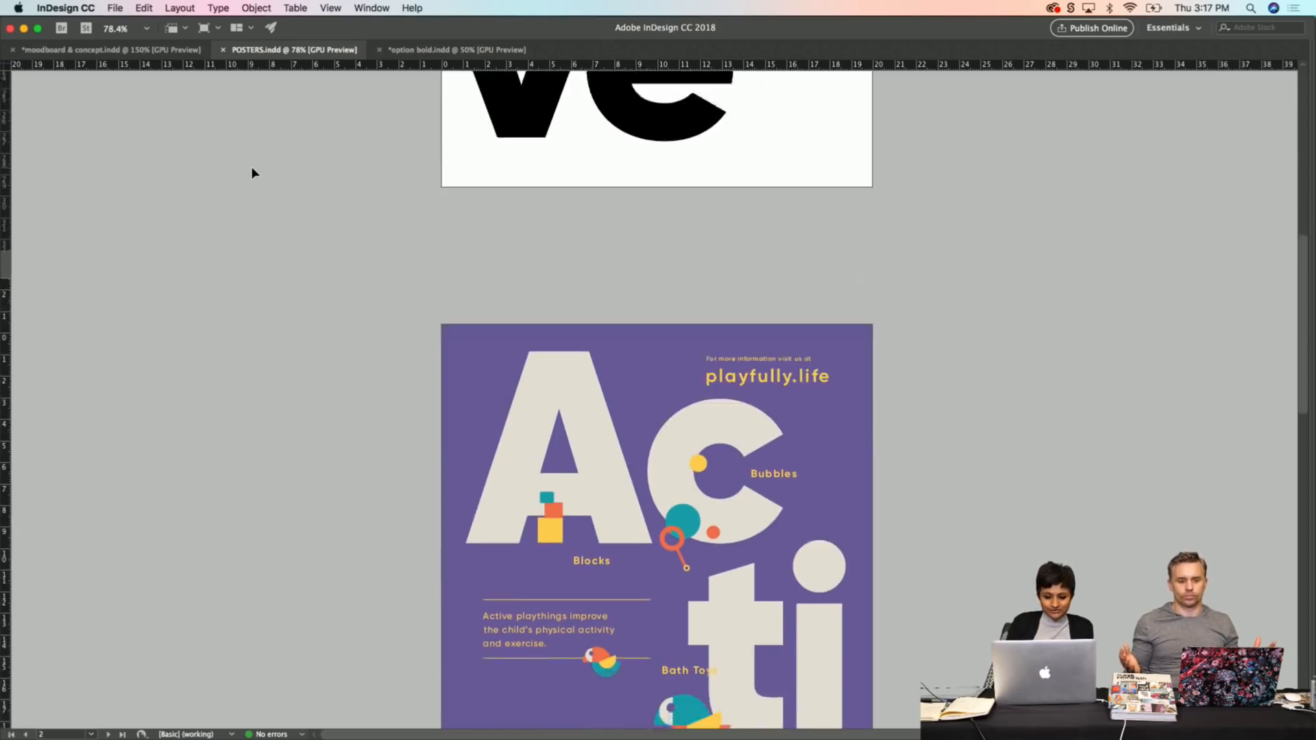
scroll(252, 173, "down", 5)
scroll(253, 172, "up", 2)
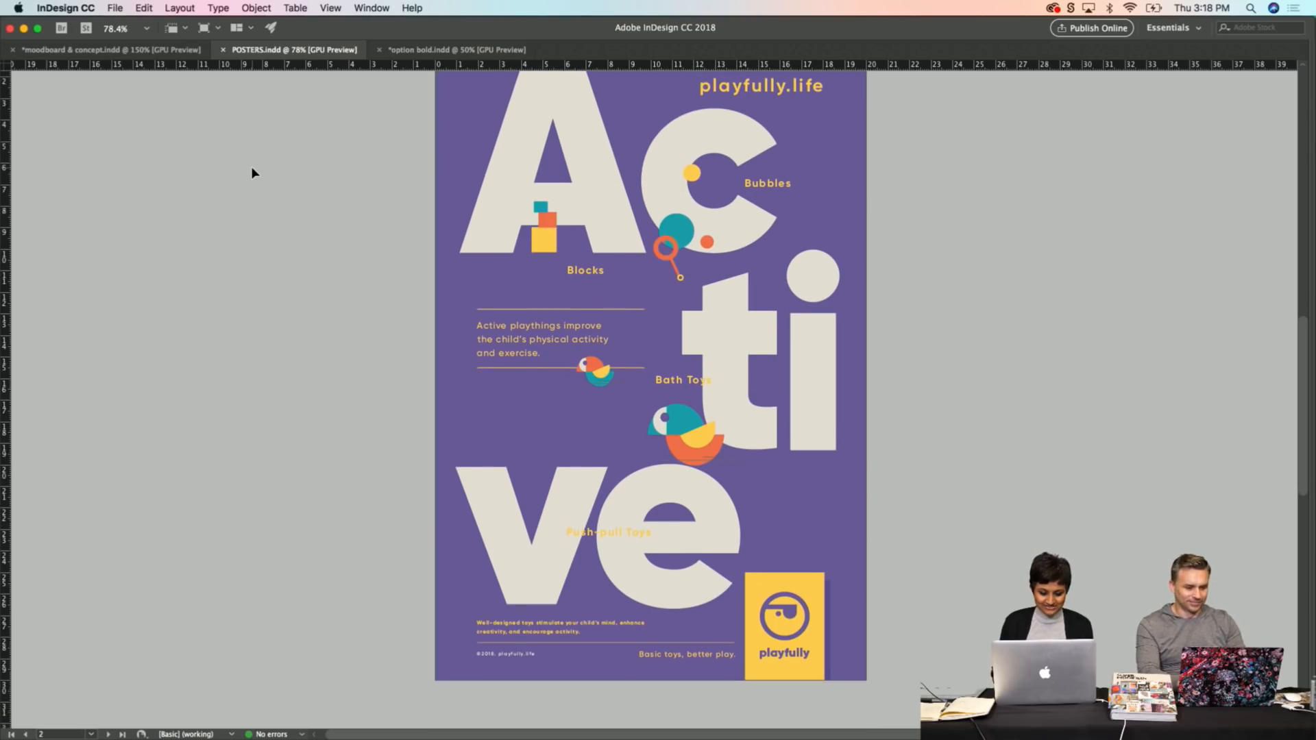
Show the hidden panels, turn off Preview mode, and inspect the margins and guides on the blank third poster page.
key("Tab")
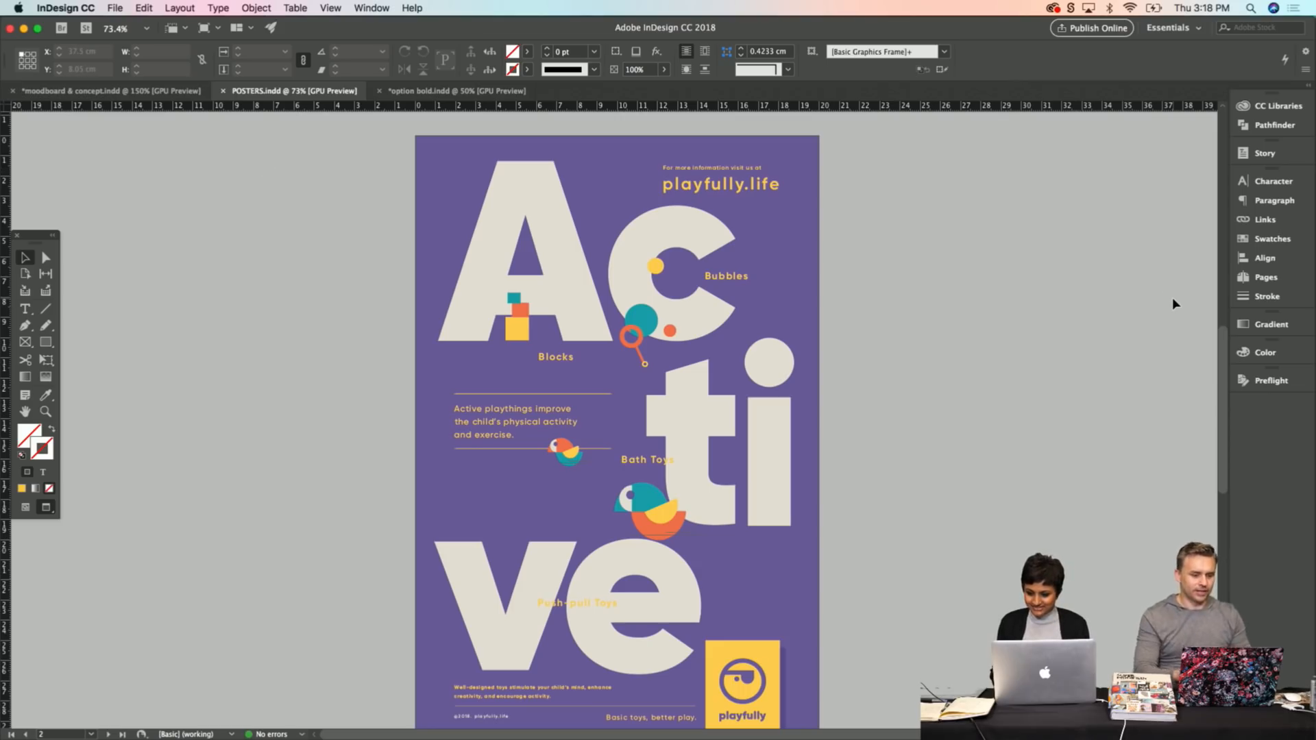
scroll(1172, 297, "down", 10)
key("w")
scroll(1171, 297, "down", 5)
scroll(1172, 298, "up", 2)
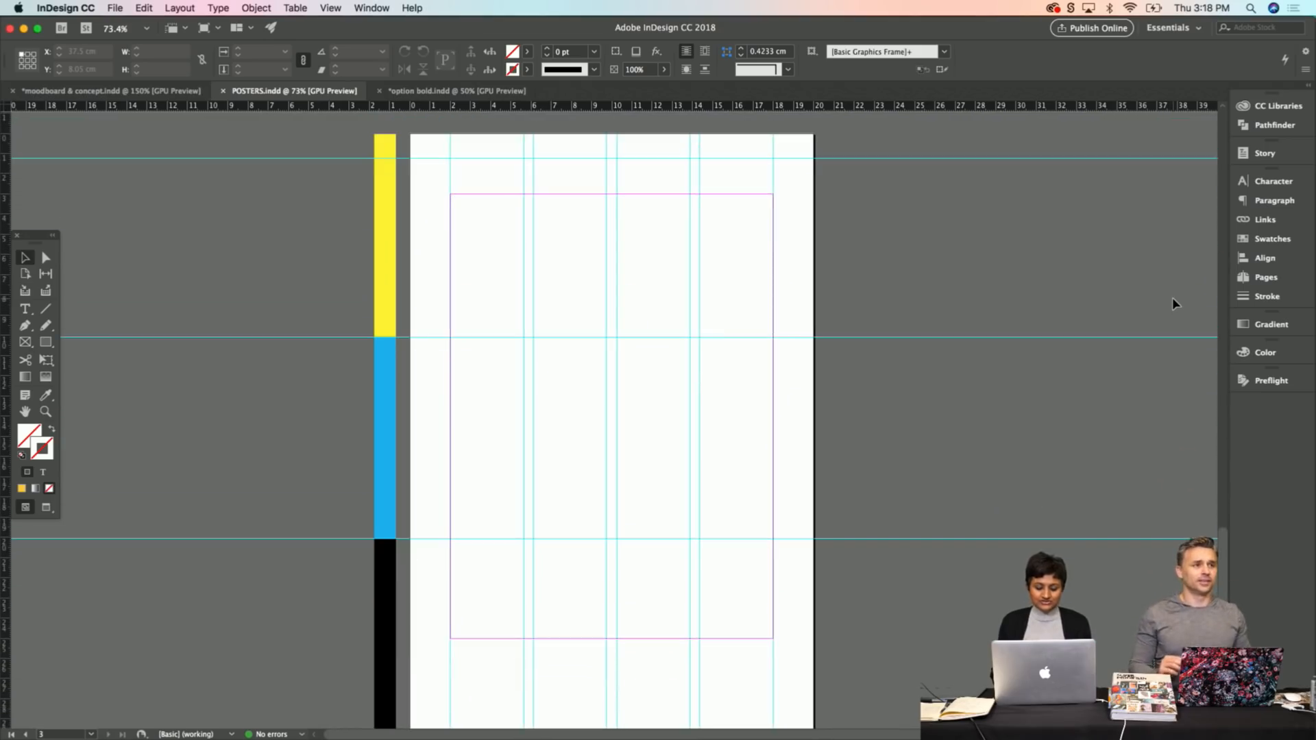
scroll(1172, 297, "down", 1)
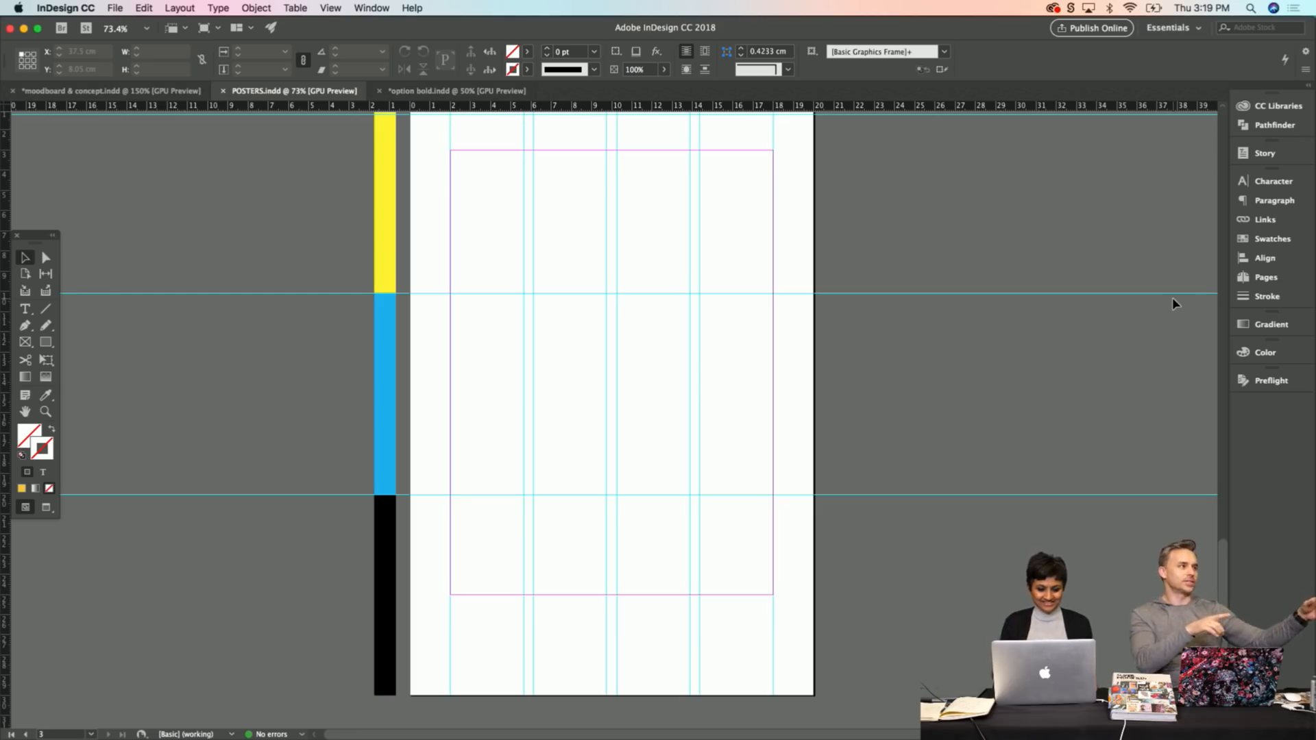
scroll(1172, 298, "up", 2)
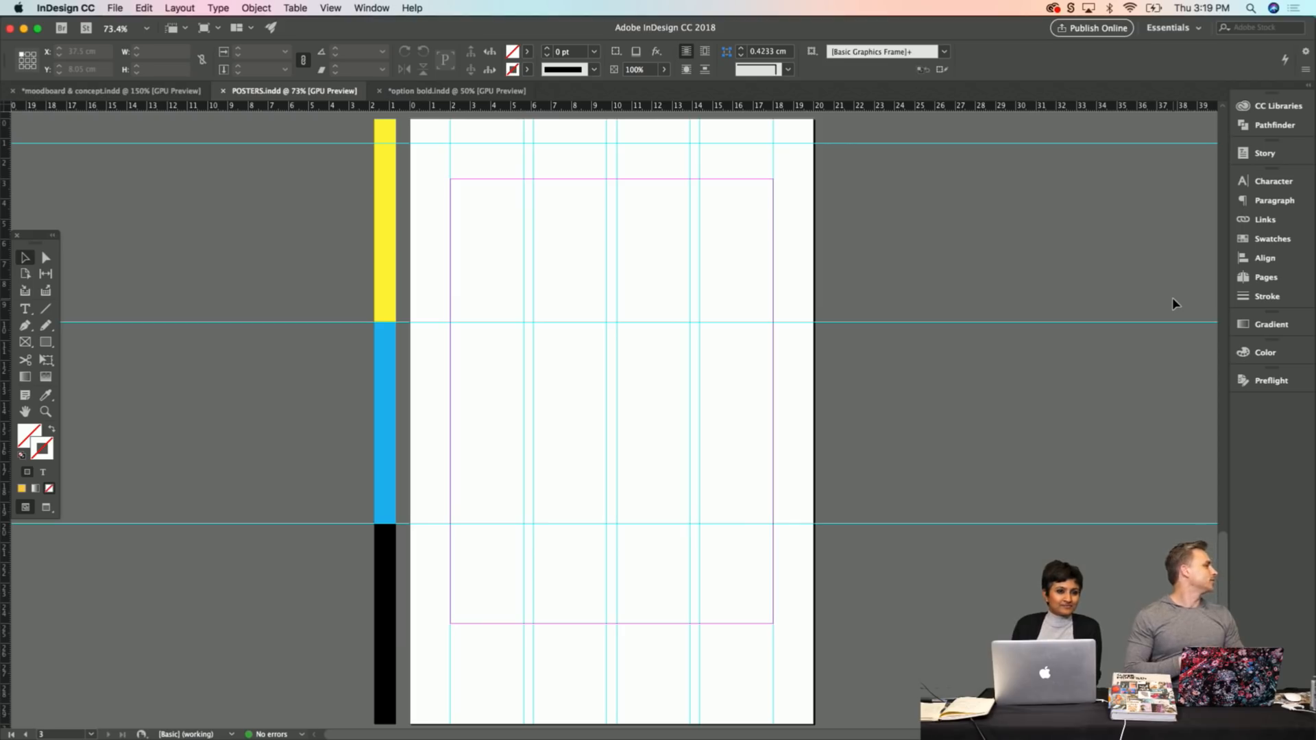
scroll(1172, 304, "up", 5)
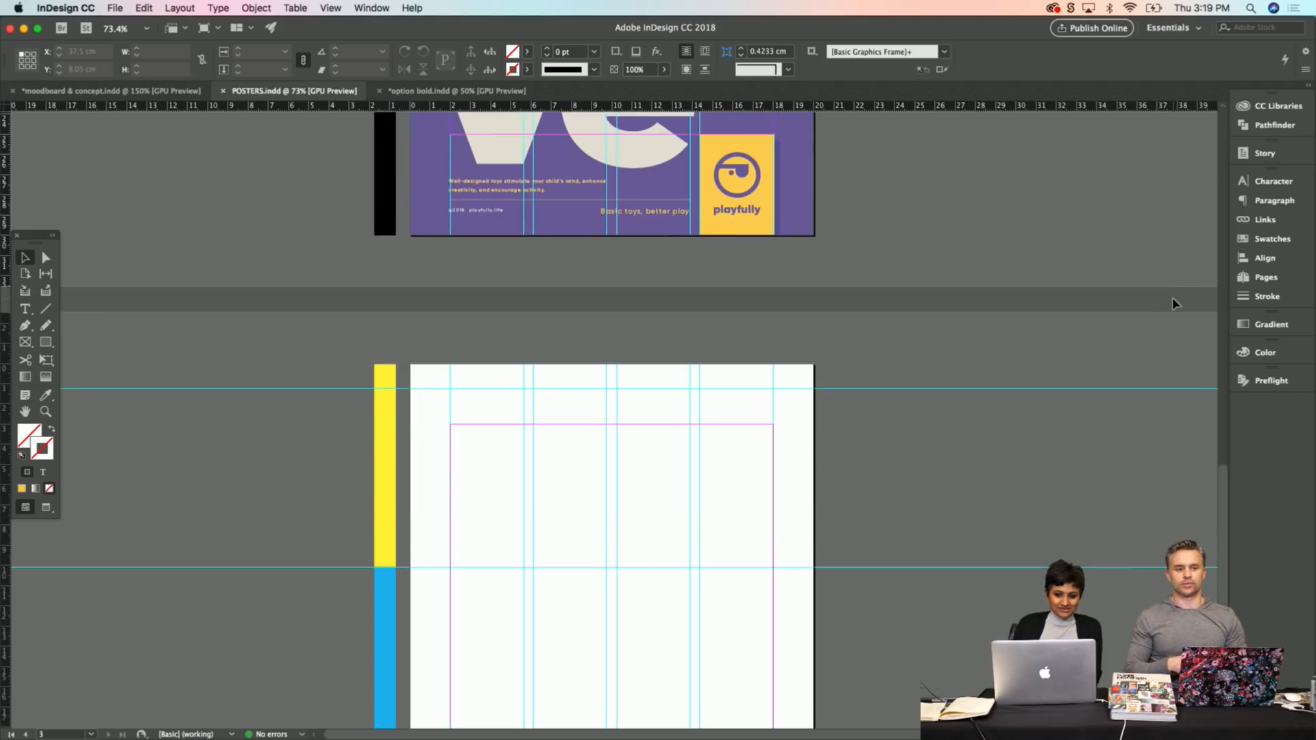
scroll(1172, 304, "up", 5)
scroll(1173, 304, "down", 9)
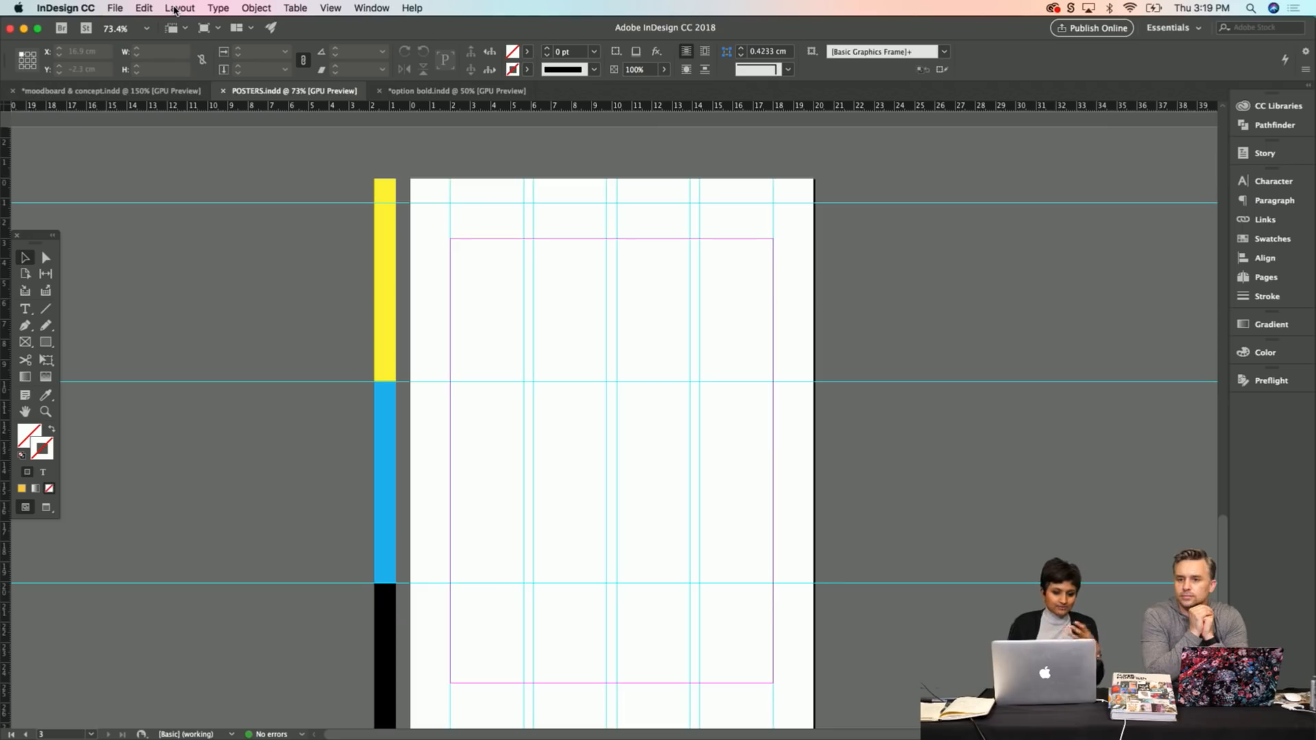
Review the Margins and Columns settings of the blank third poster page.
left_click(175, 10)
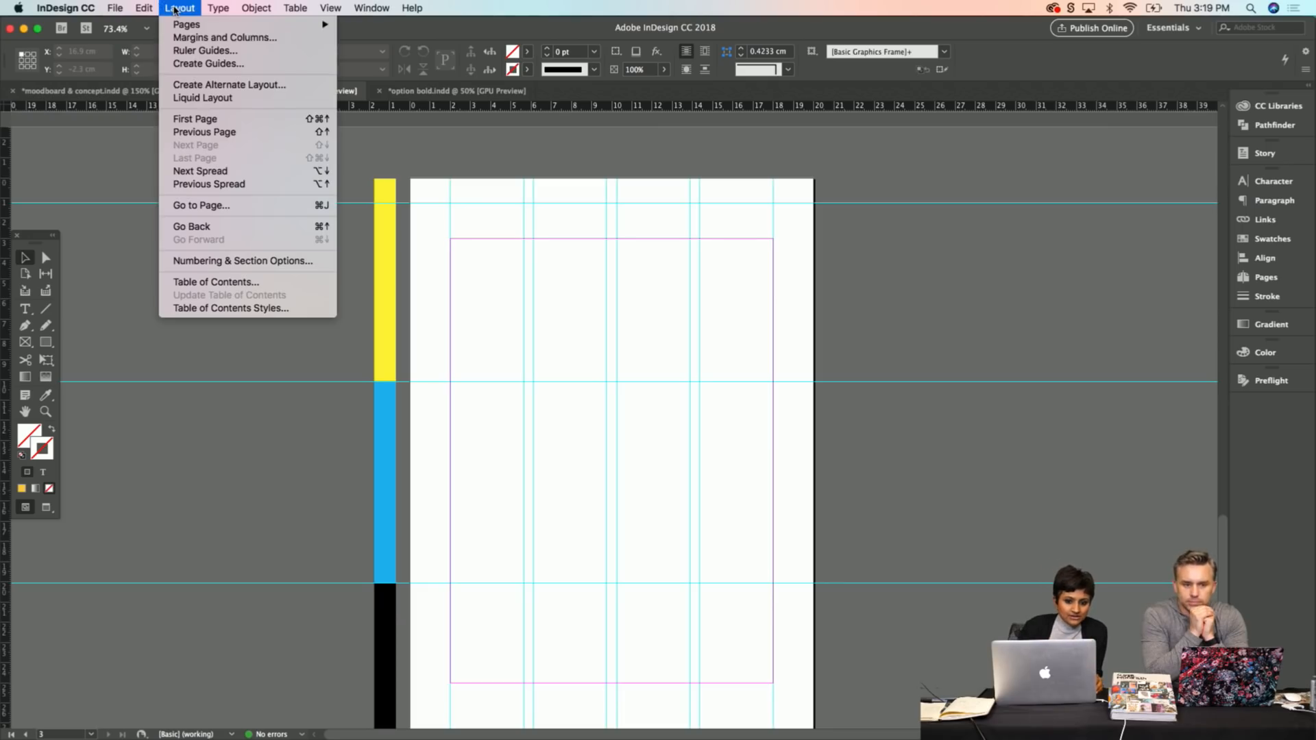
left_click(175, 38)
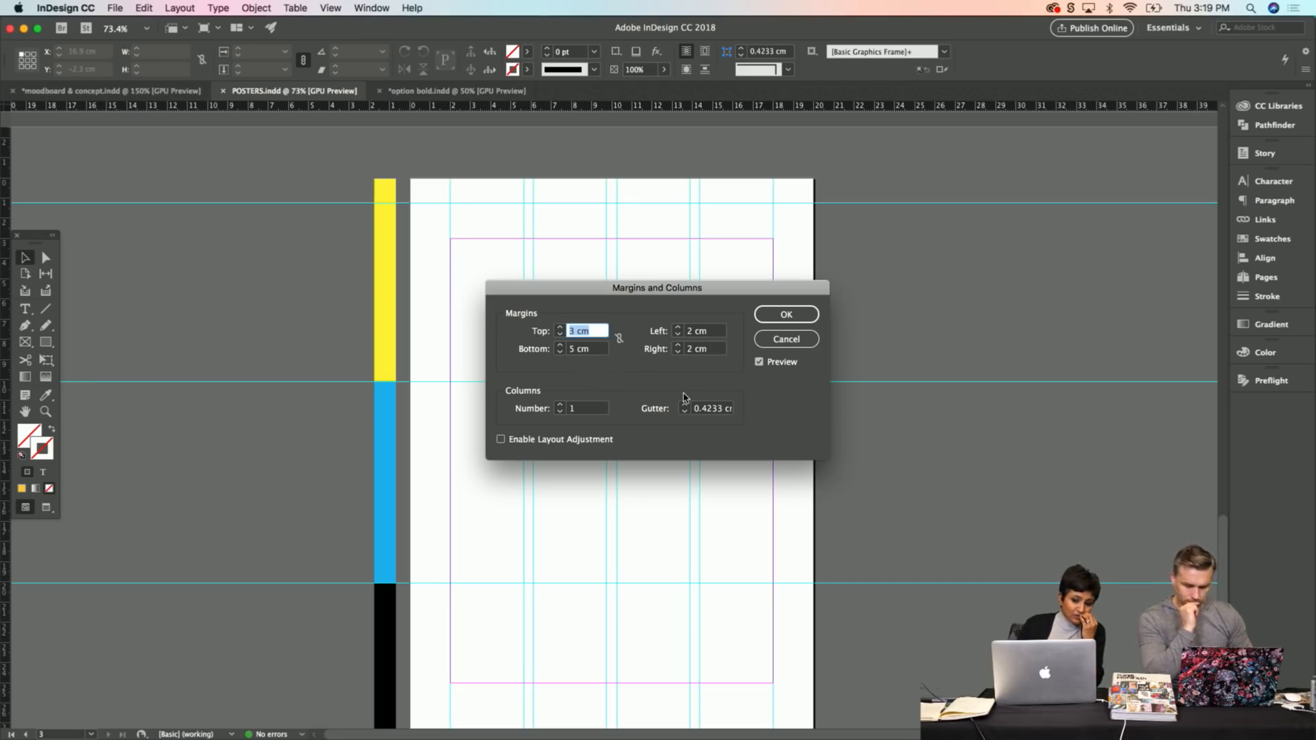
left_click(784, 317)
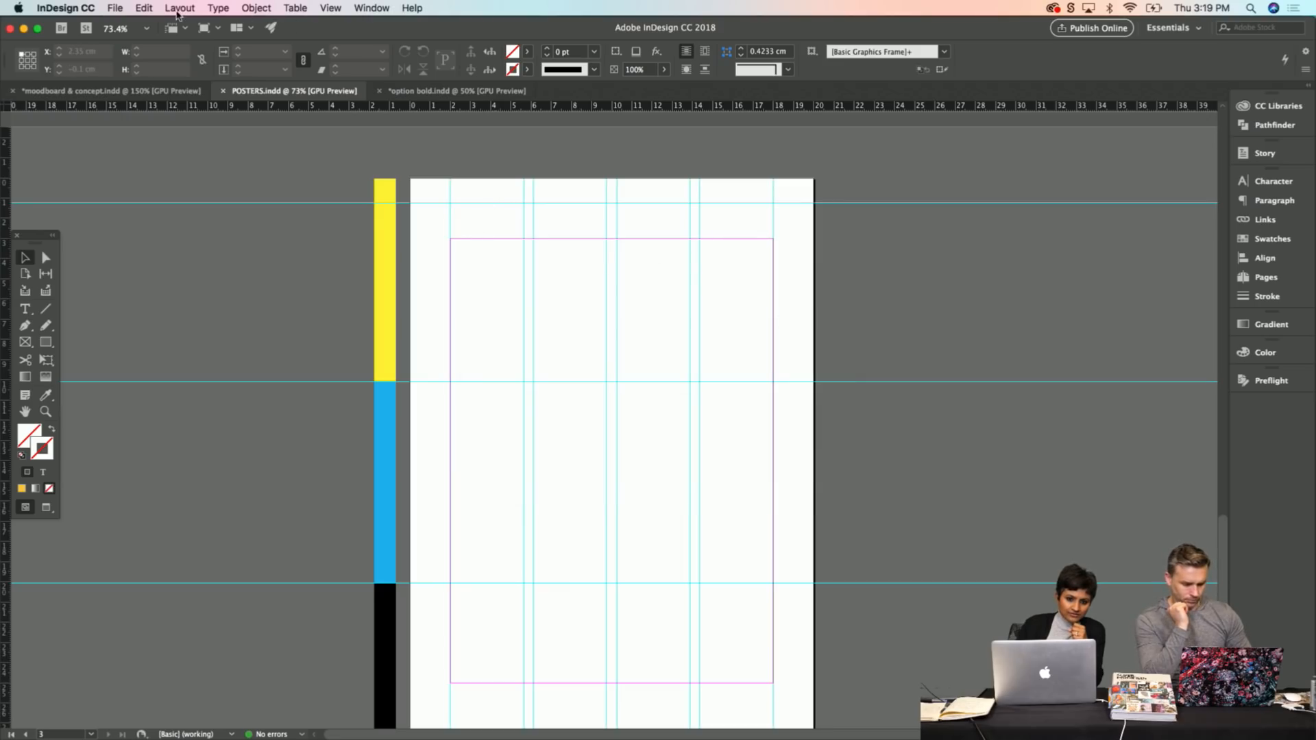
Review the Create Guides options for the poster page and check its Margins and Columns settings again, leaving both unchanged.
left_click(179, 8)
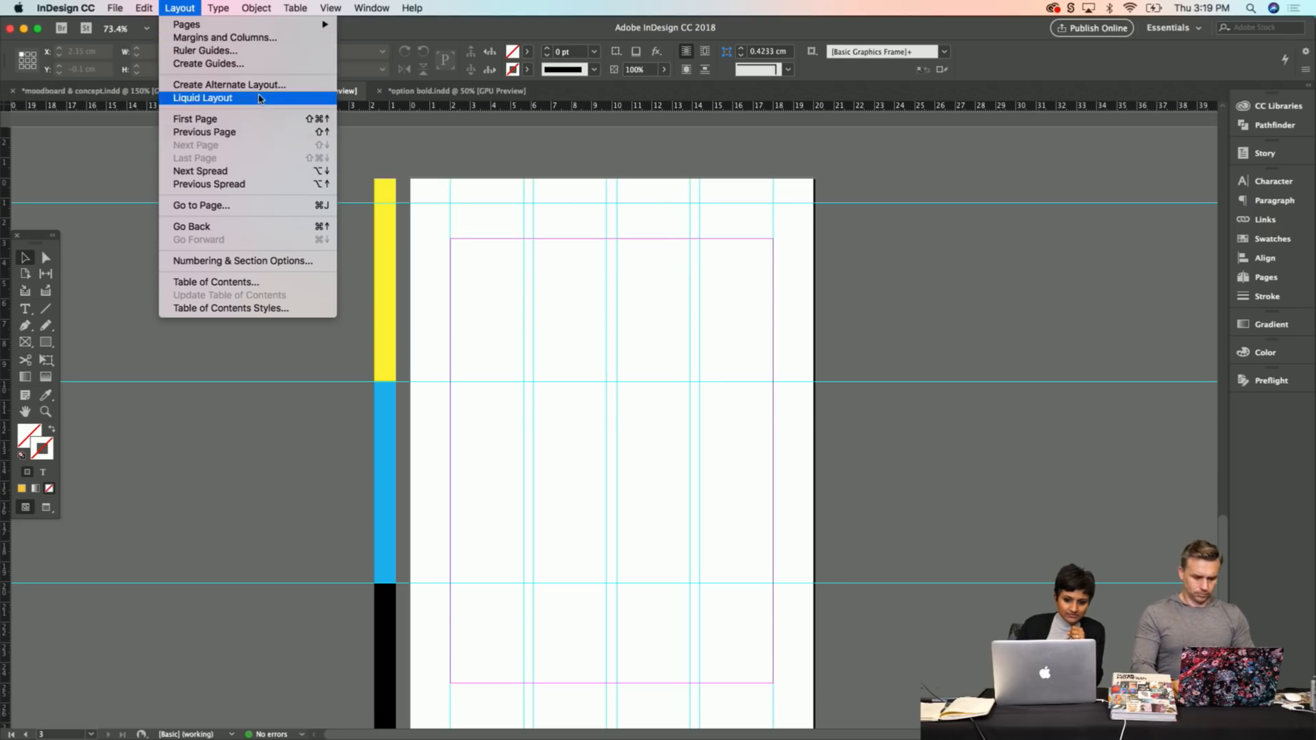
left_click(242, 64)
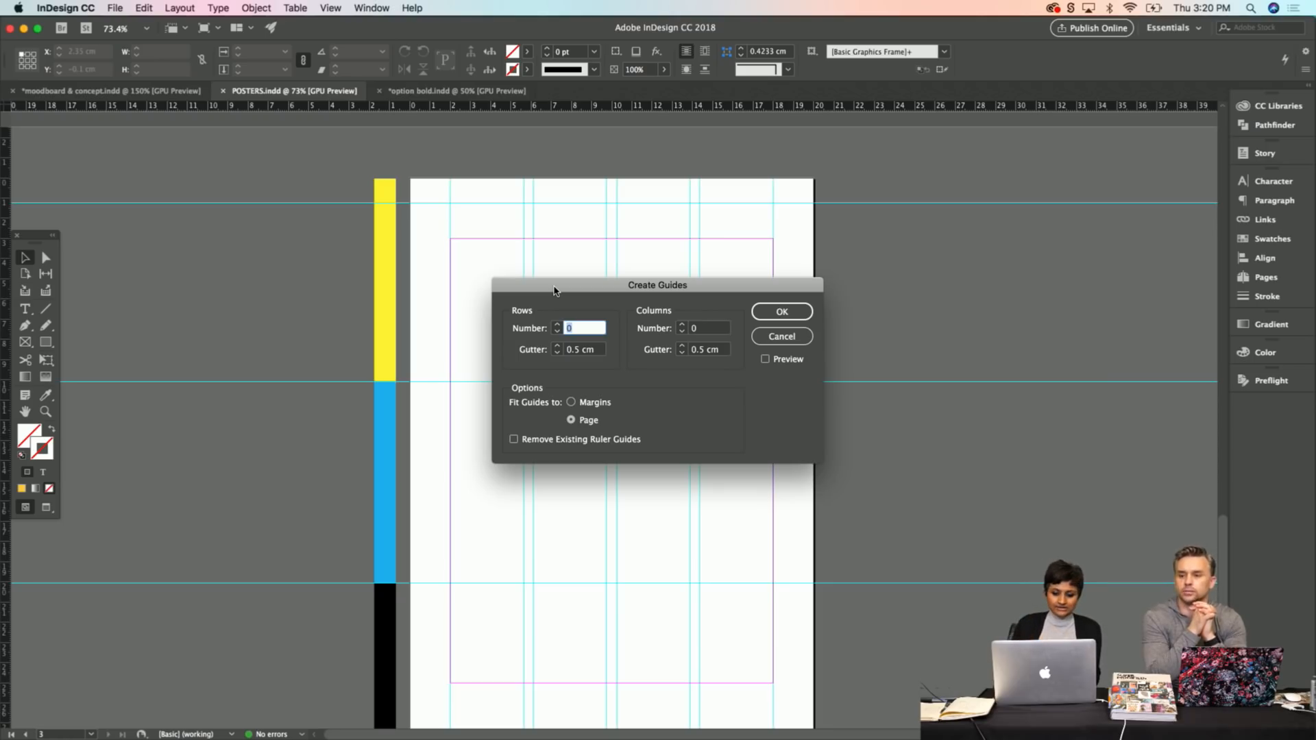
left_click(781, 337)
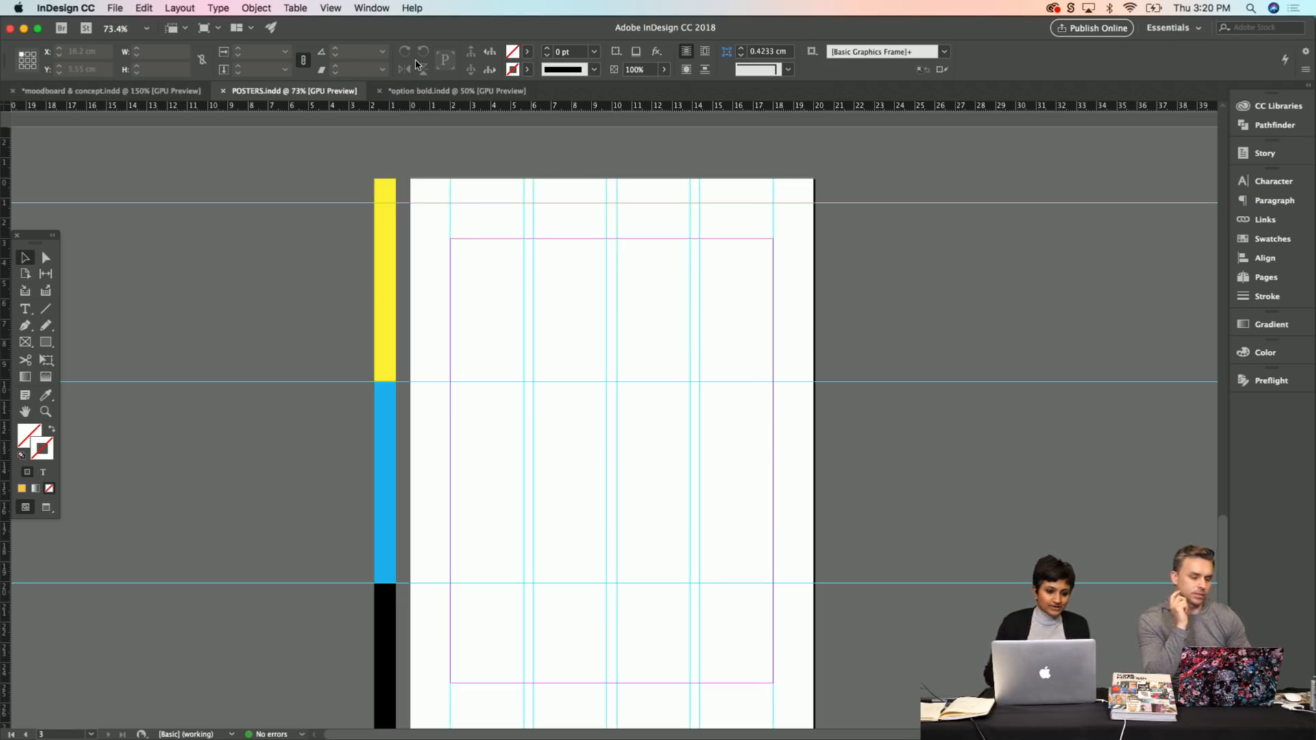
left_click(180, 9)
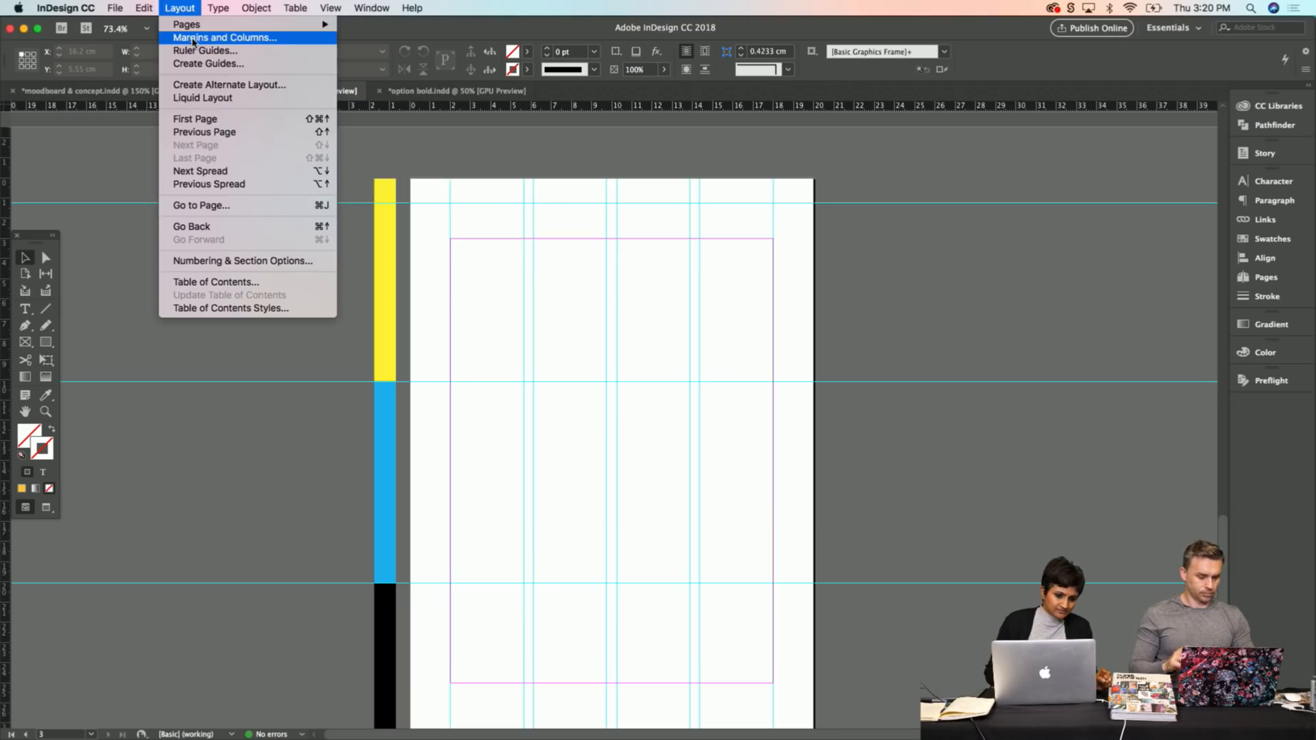
left_click(193, 40)
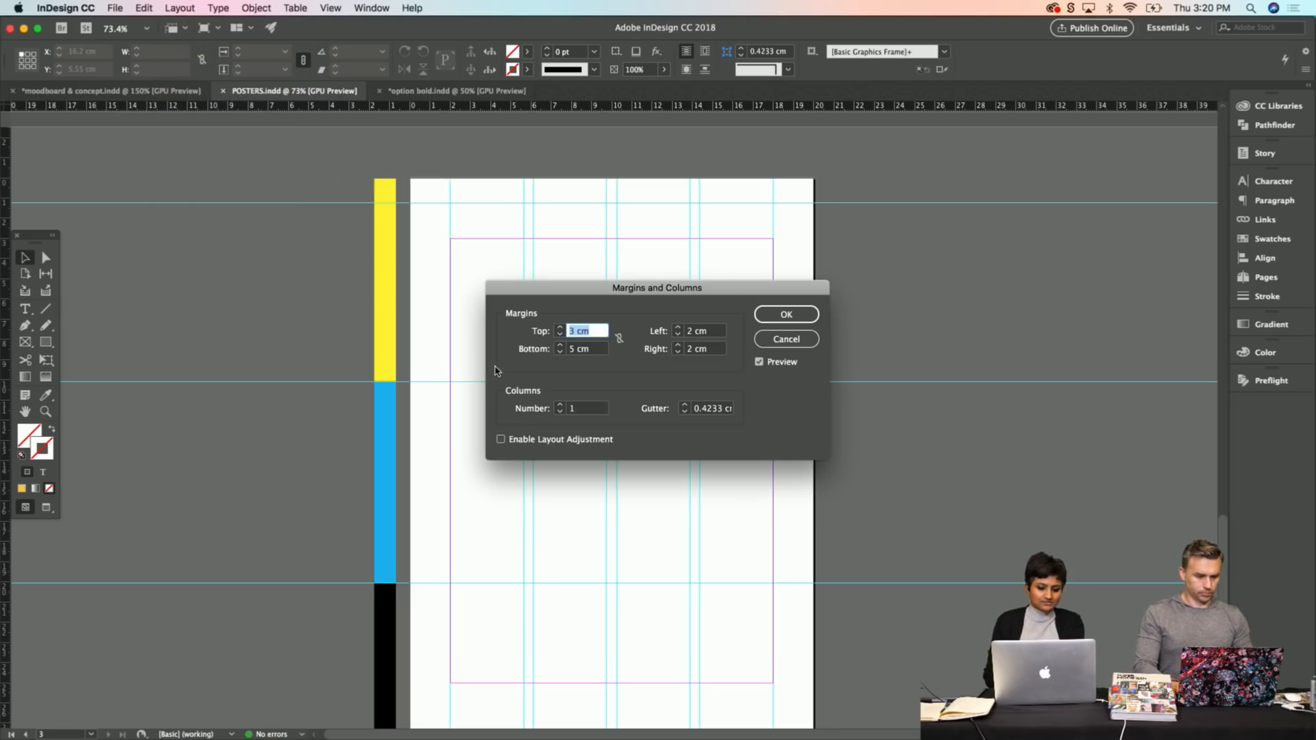
left_click(769, 342)
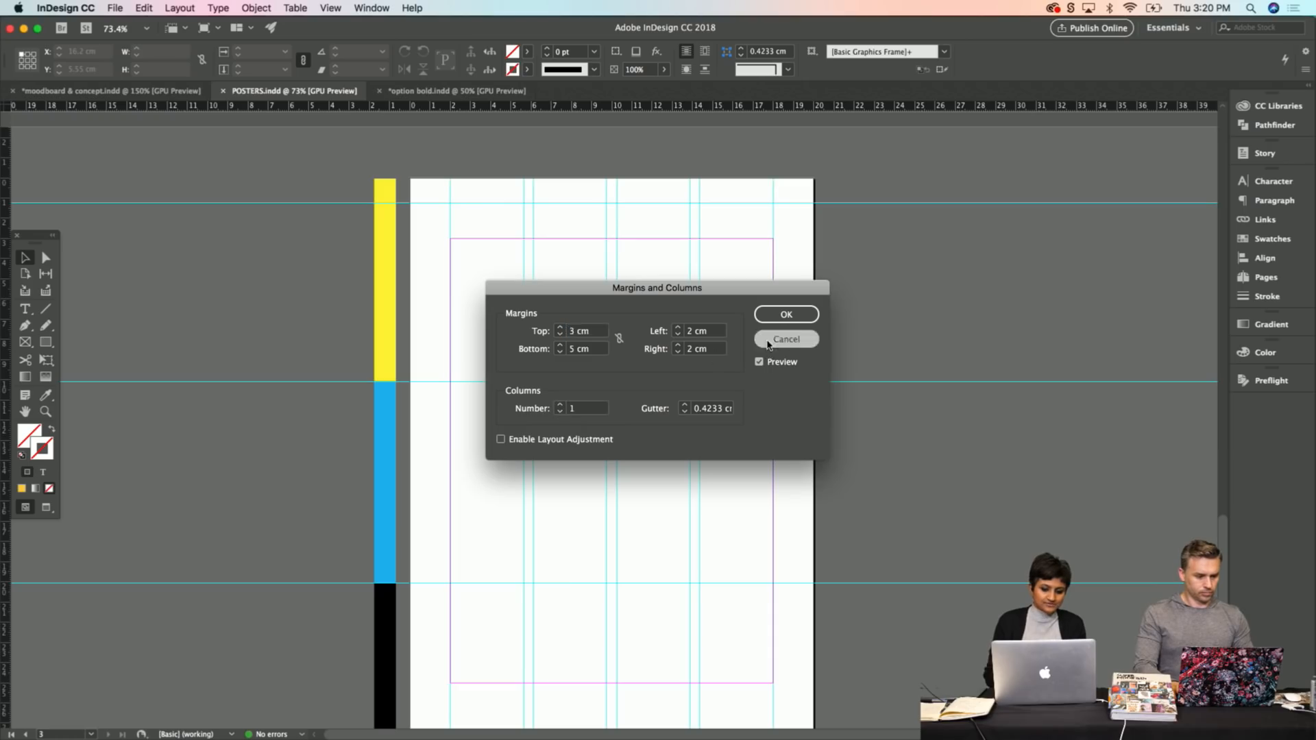
Create a new one-page document from the default 51p0 x 66p0 preset.
left_click(113, 8)
mouse_move(229, 24)
left_click(315, 29)
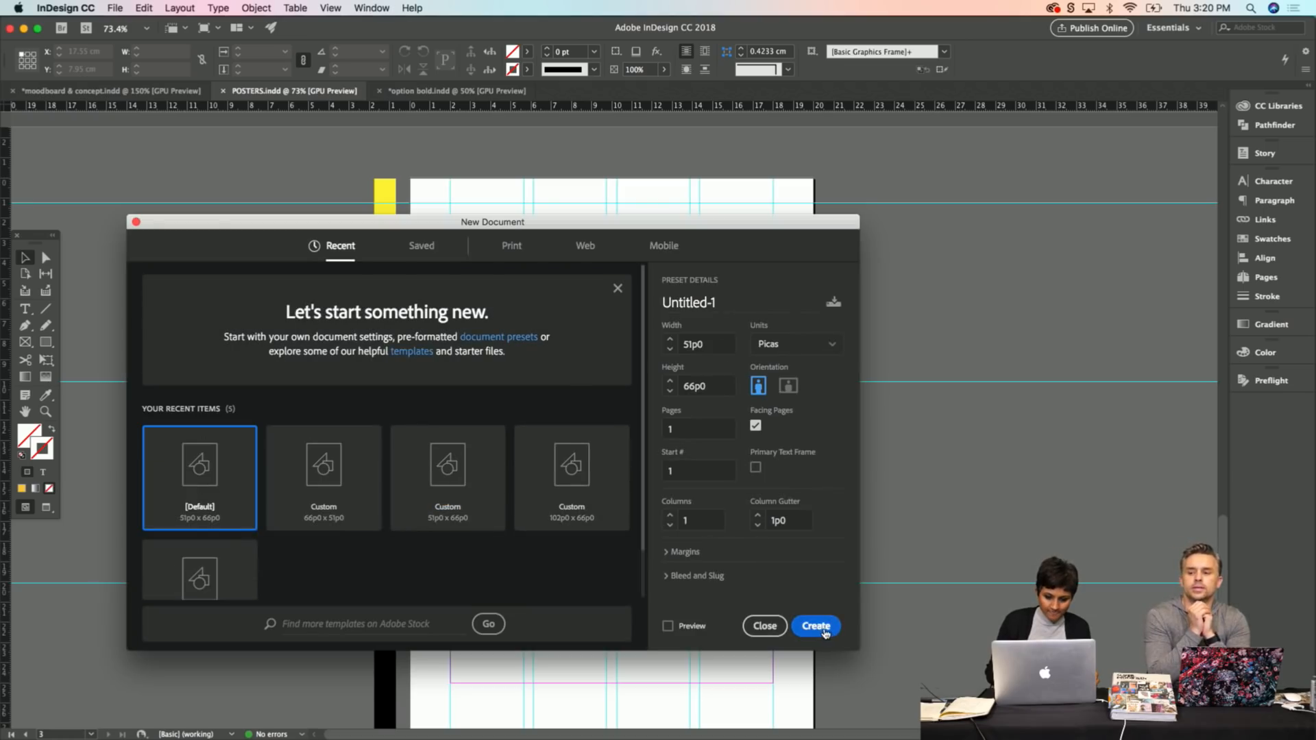
left_click(826, 633)
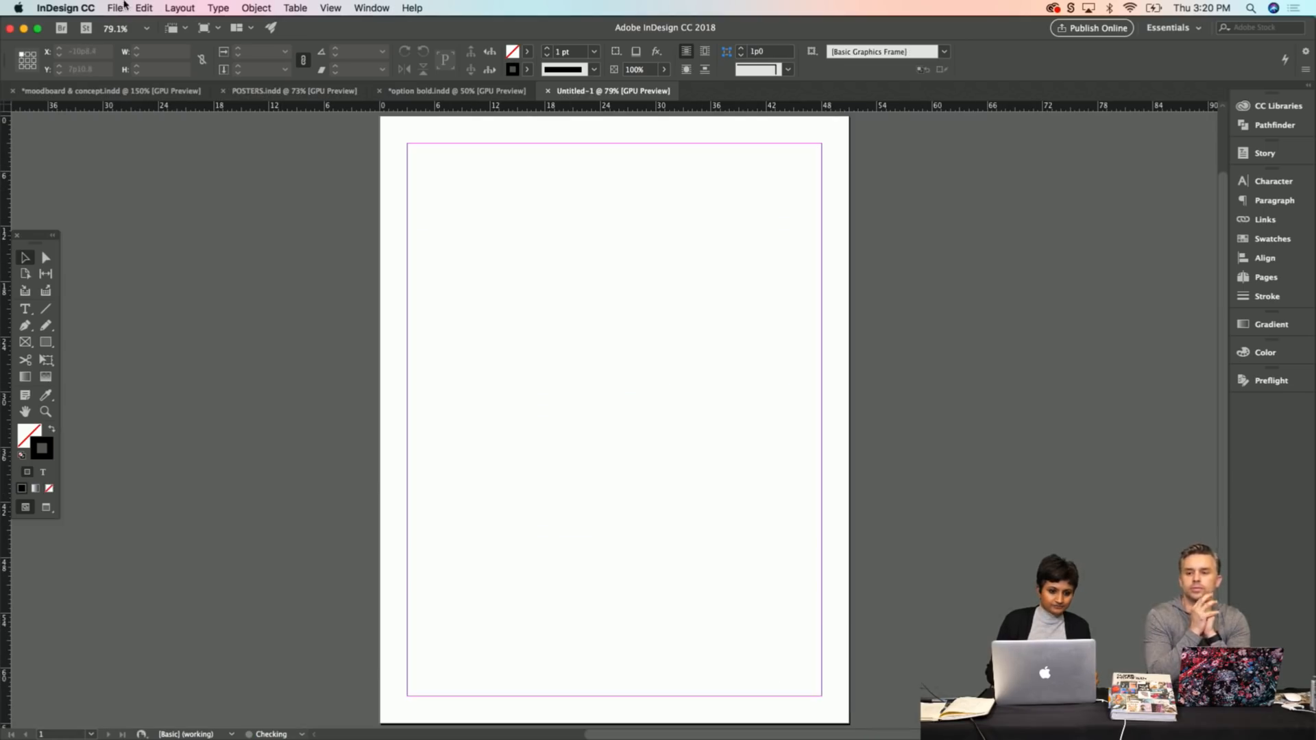
Set the top, bottom, inside and outside margins of the new page to 5p0.
left_click(171, 10)
left_click(224, 37)
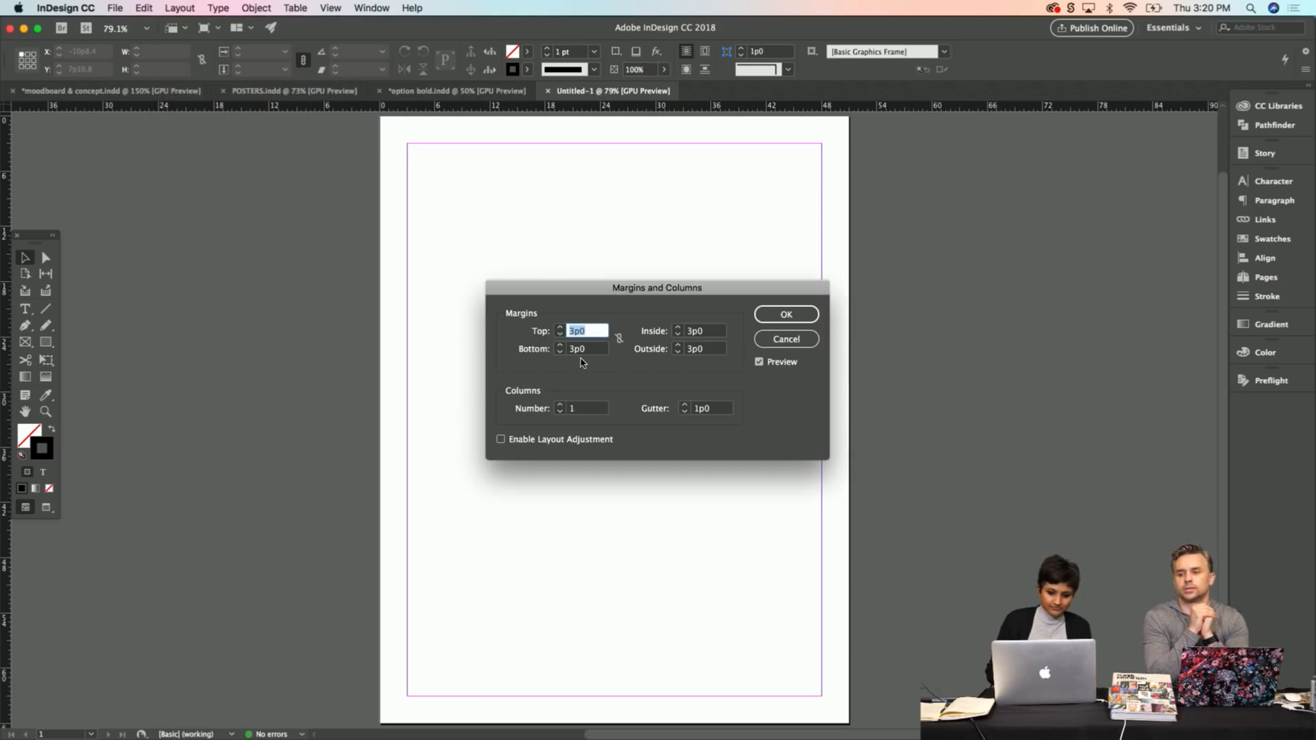
type("5")
key("Tab")
type("5")
key("Tab")
type("5")
key("Tab")
type("5")
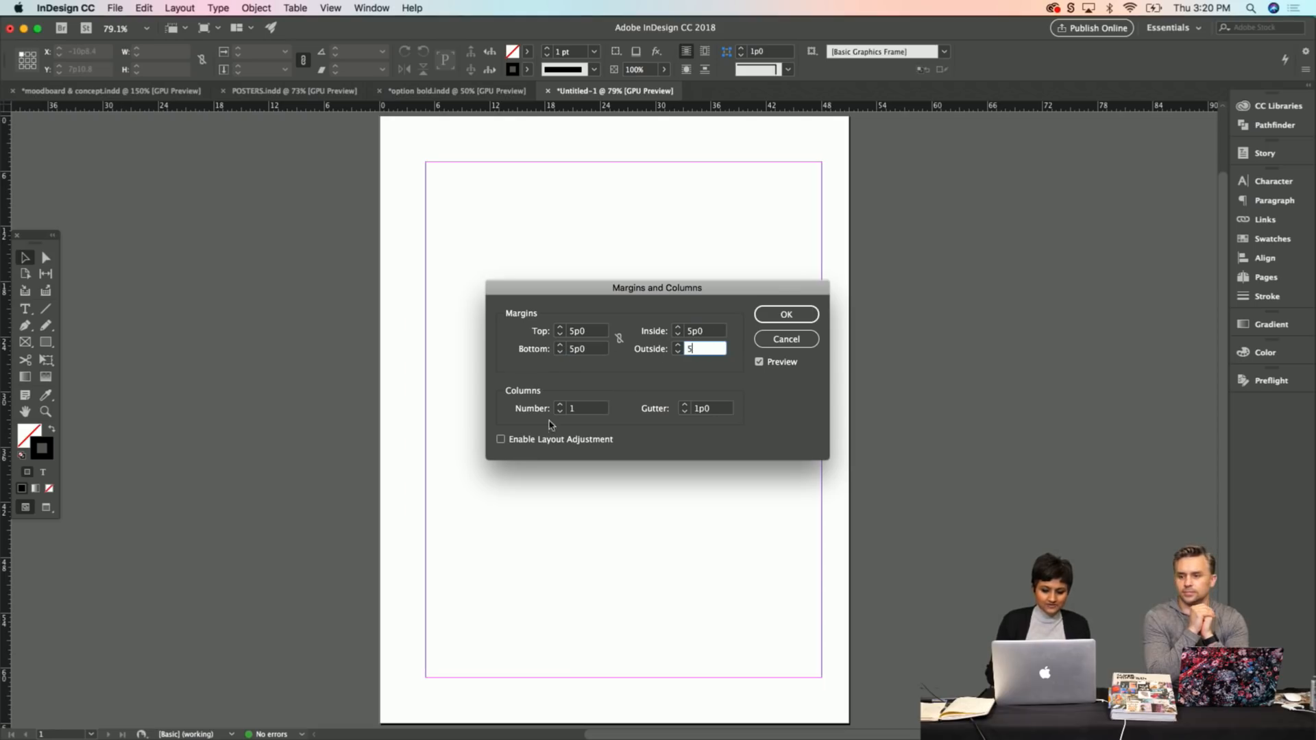
Divide the new page into 4 columns and apply the margin and column settings.
left_click(558, 406)
left_click(558, 406)
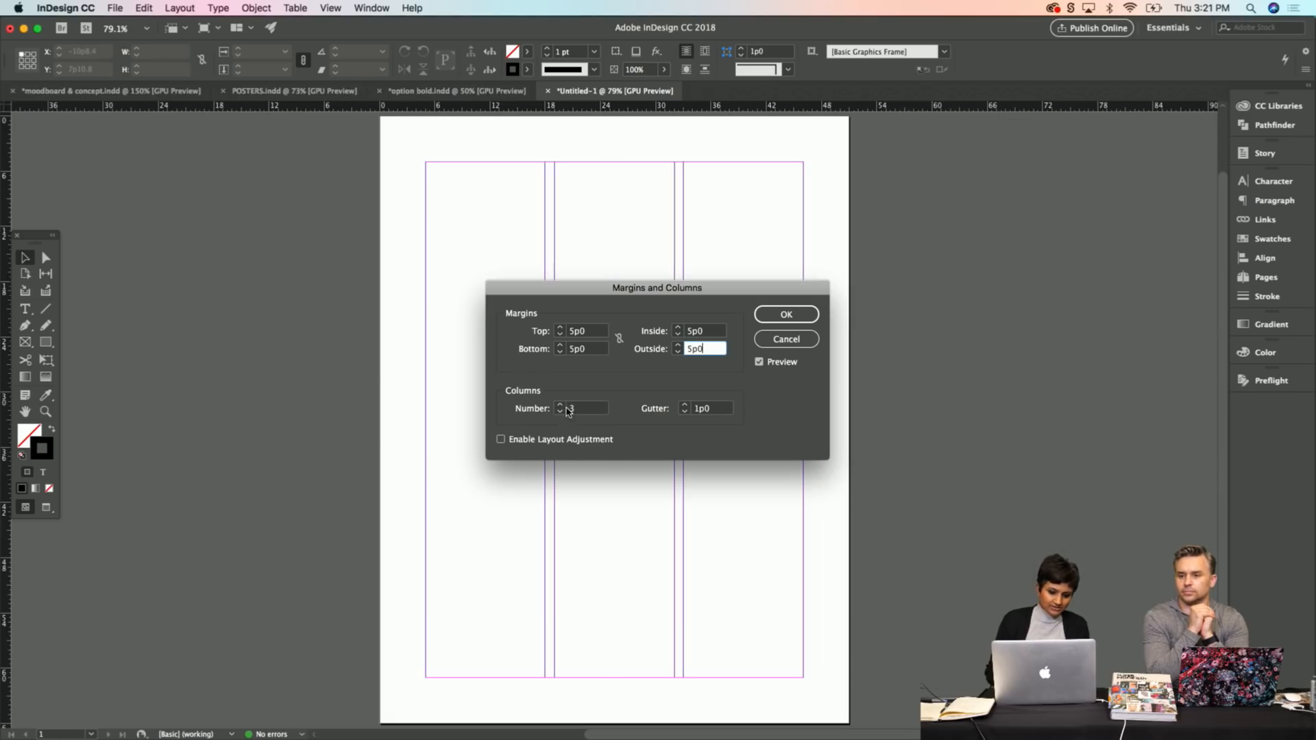
left_click(558, 406)
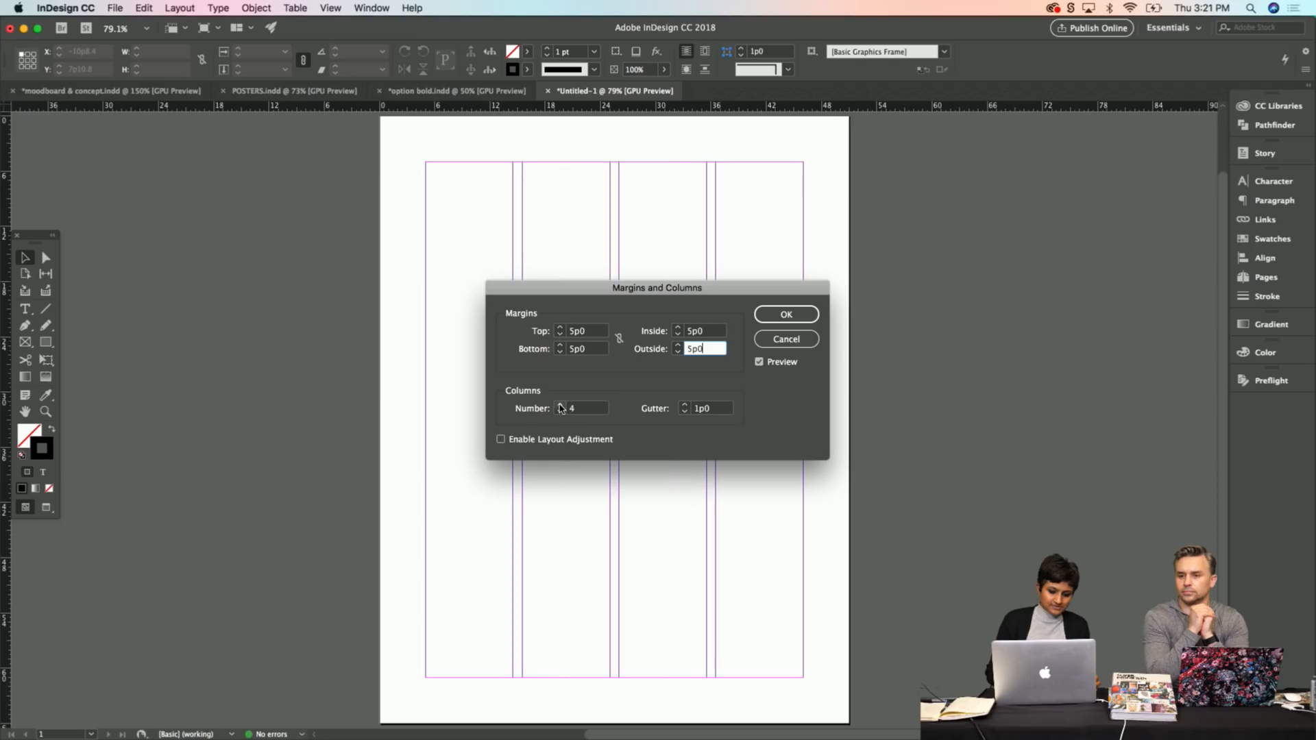
left_click(775, 316)
Preview four rows of guides with a 1p0 gutter fitted to the margins, and cancel without creating them.
left_click(180, 8)
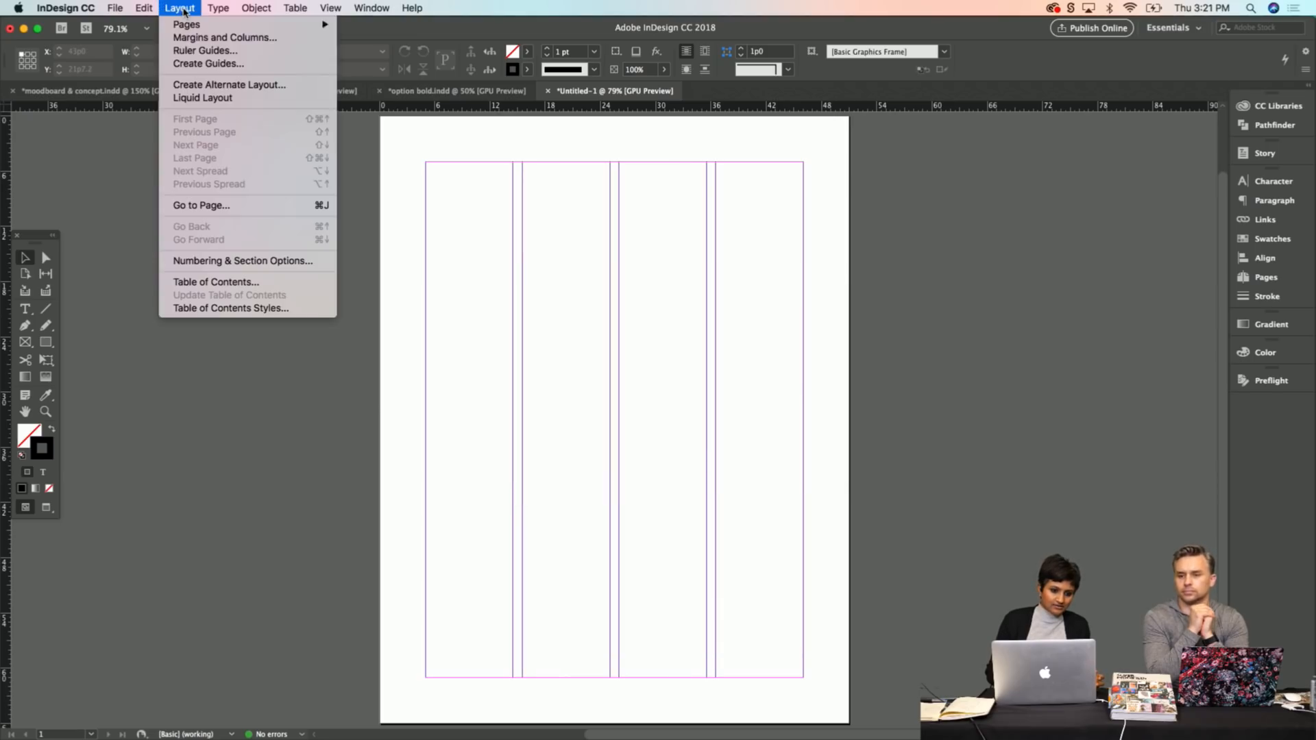
left_click(197, 65)
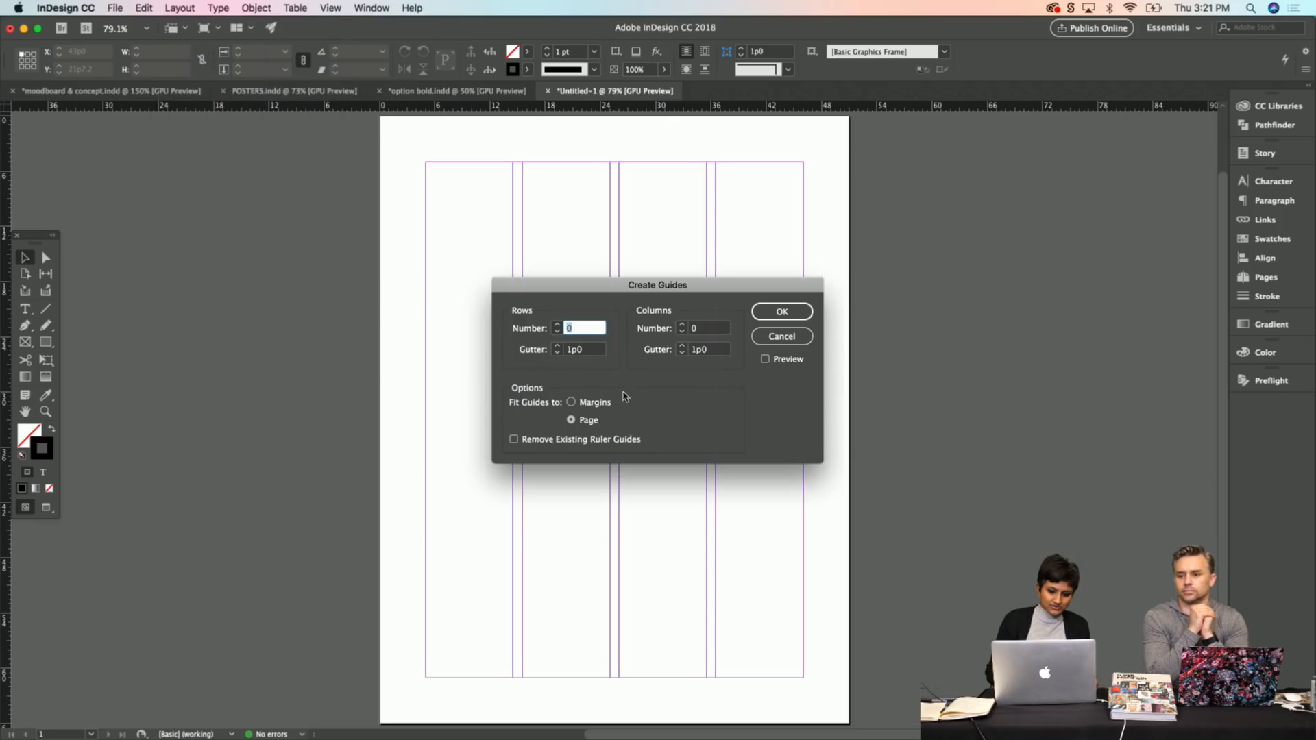
left_click(571, 404)
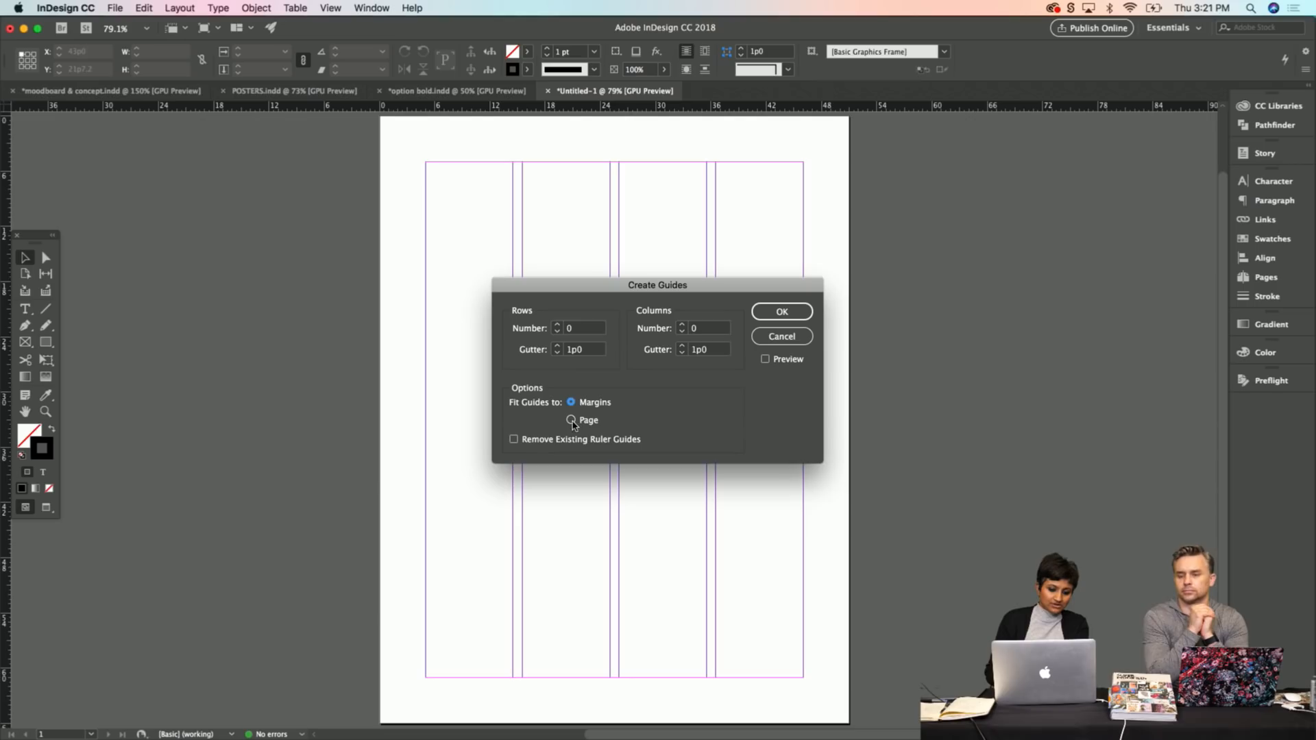
left_click(572, 421)
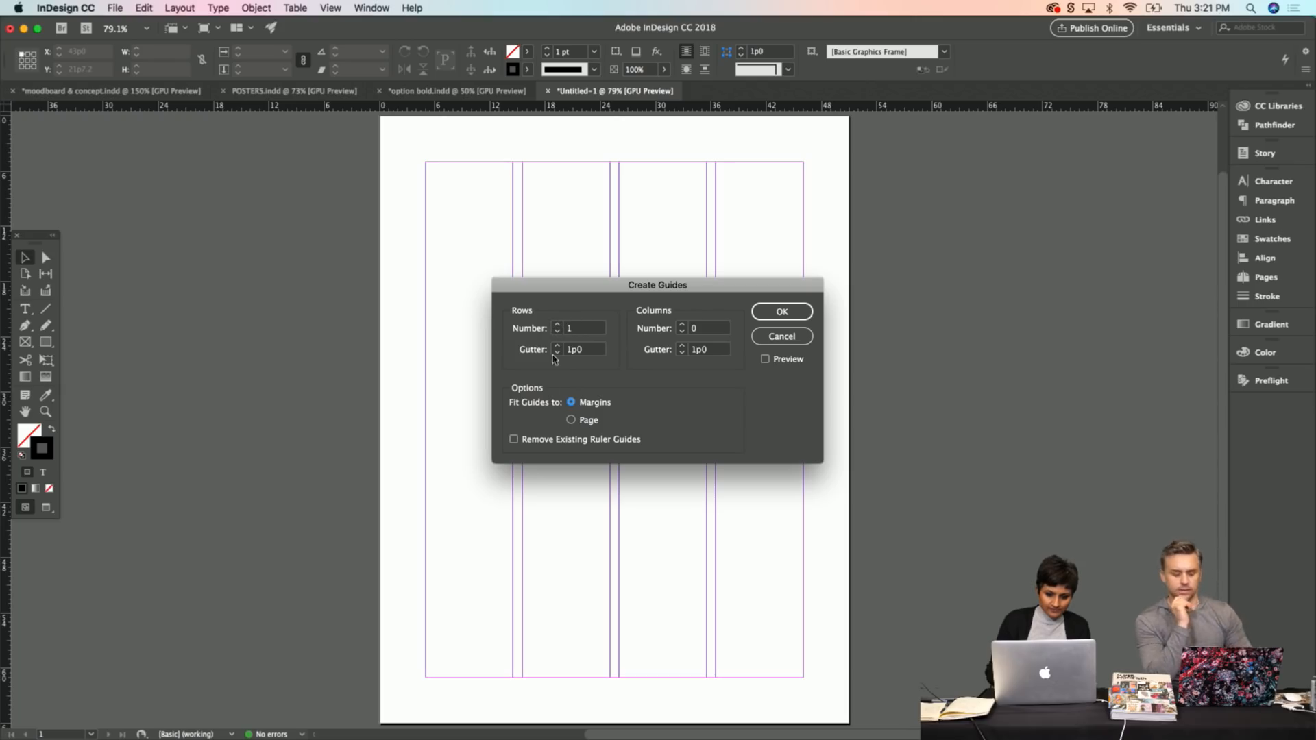
left_click(765, 360)
left_click(557, 325)
left_click(558, 326)
left_click(558, 325)
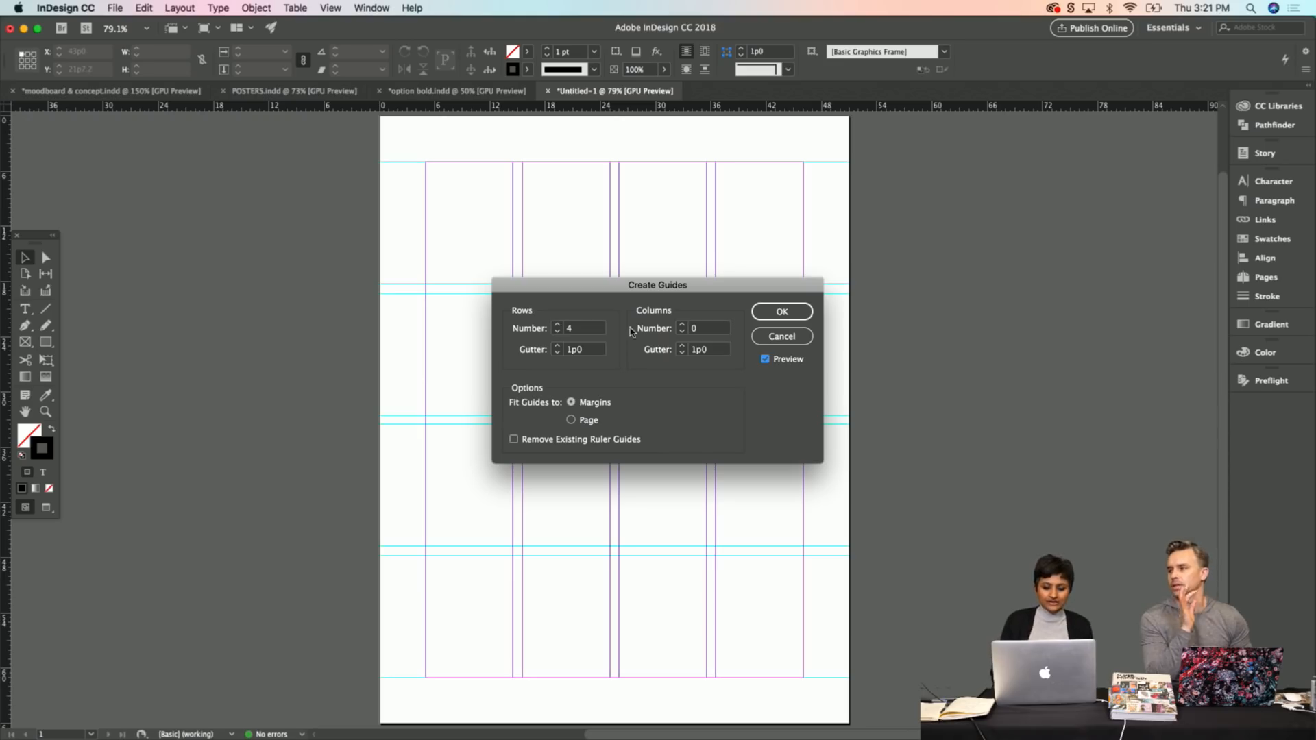
left_click(767, 339)
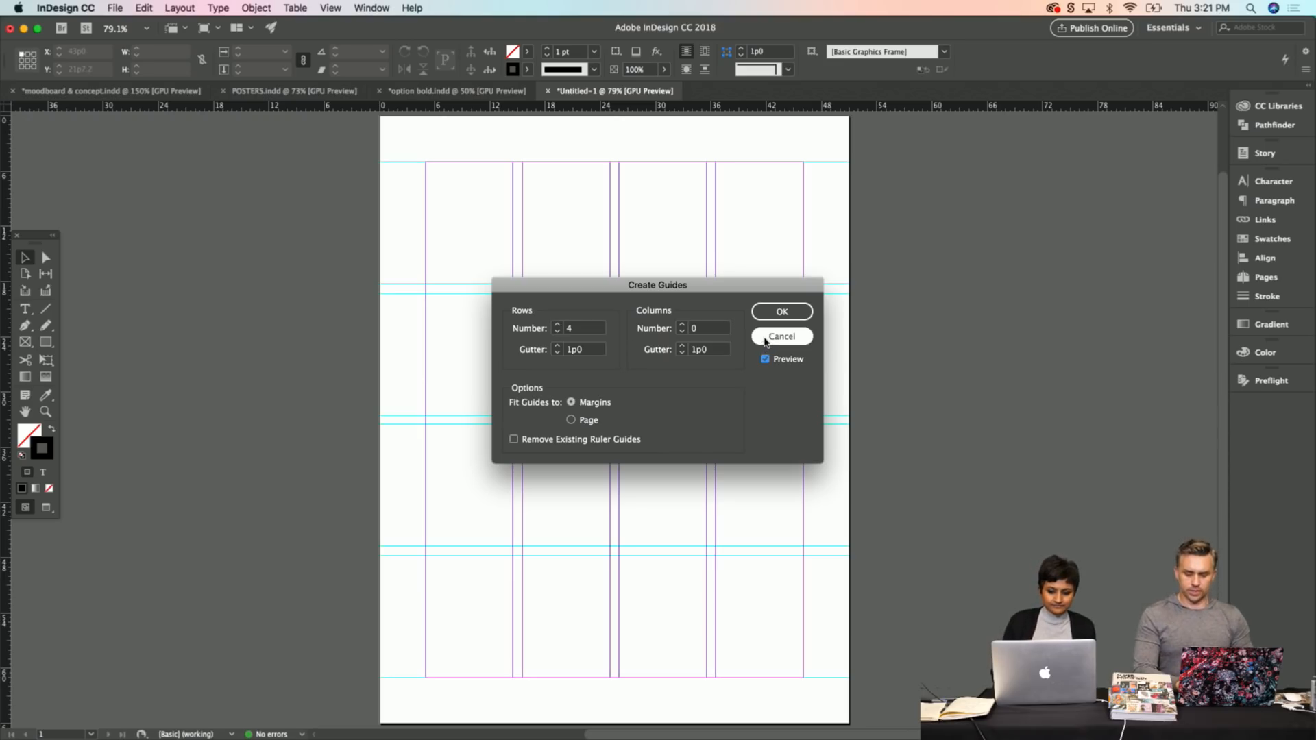
Close the untitled document without saving and return to the blank poster page in the POSTERS document.
left_click(549, 91)
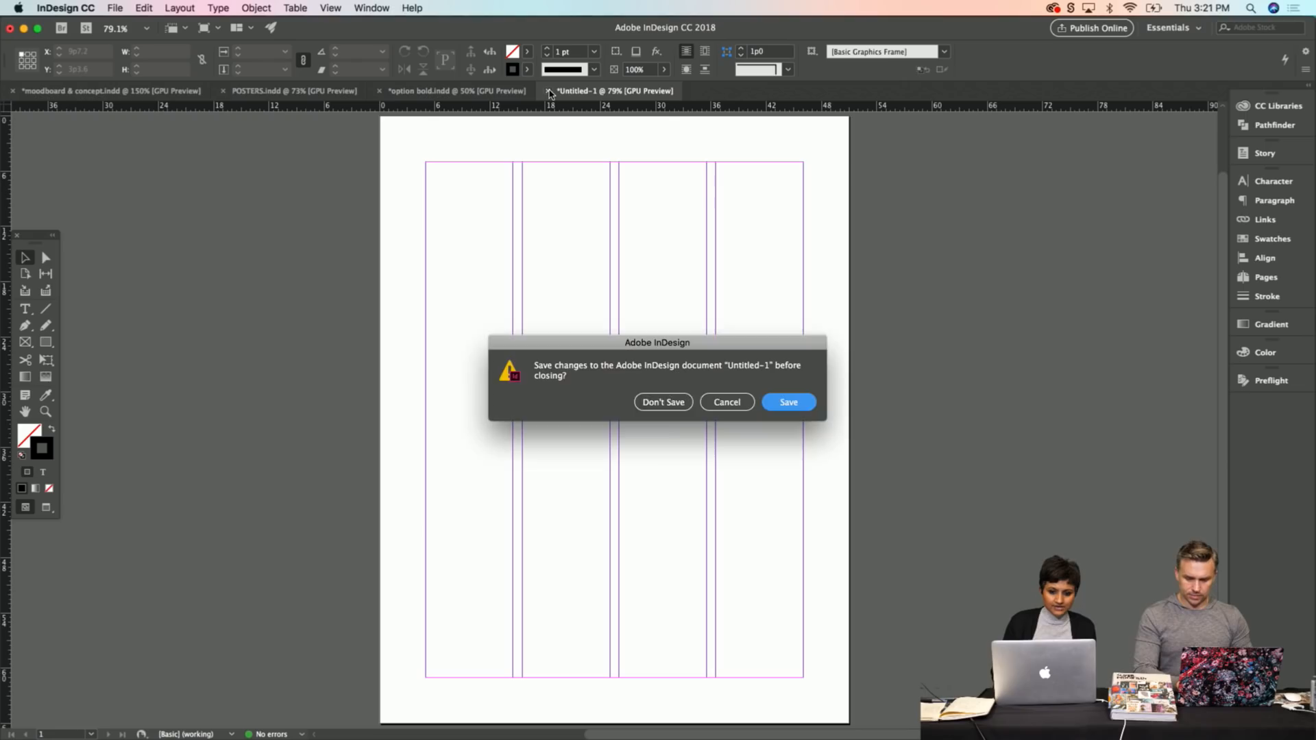
left_click(665, 402)
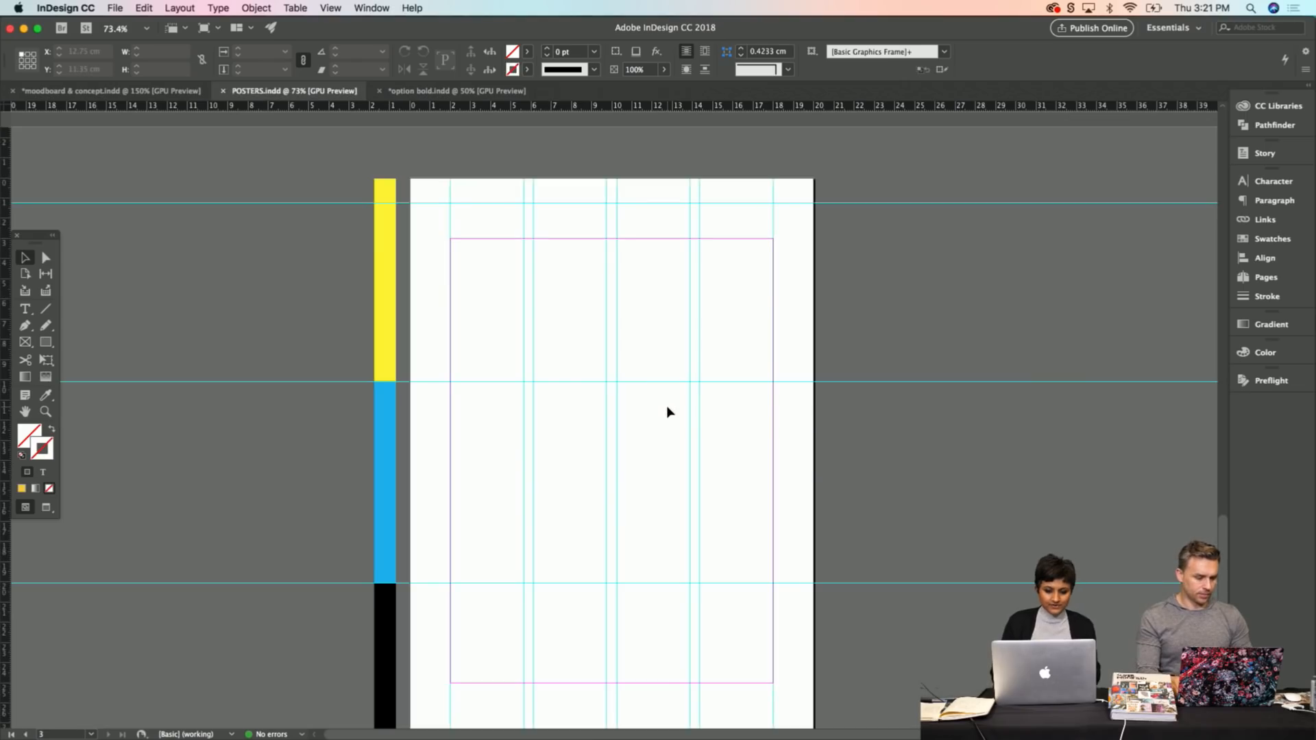
scroll(668, 408, "down", 3)
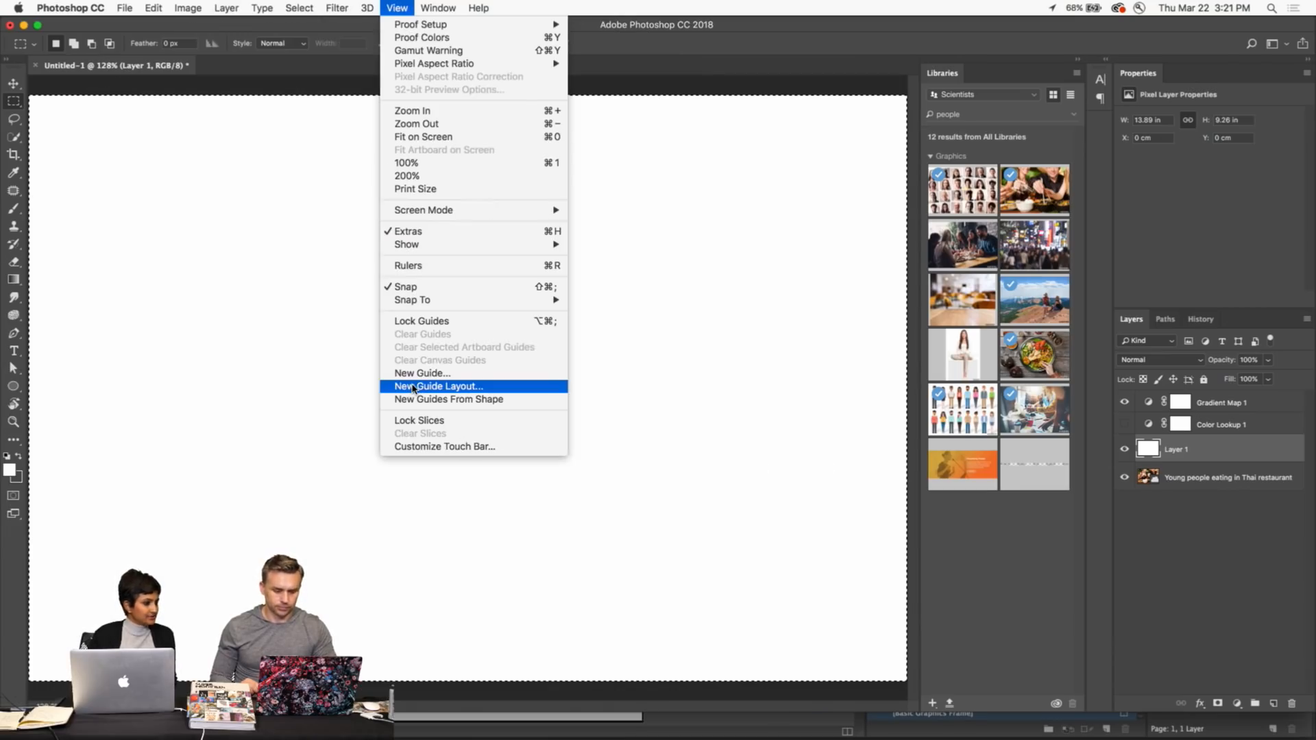
In Photoshop, start a new guide layout for the canvas and set the number of columns to 6.
left_click(412, 386)
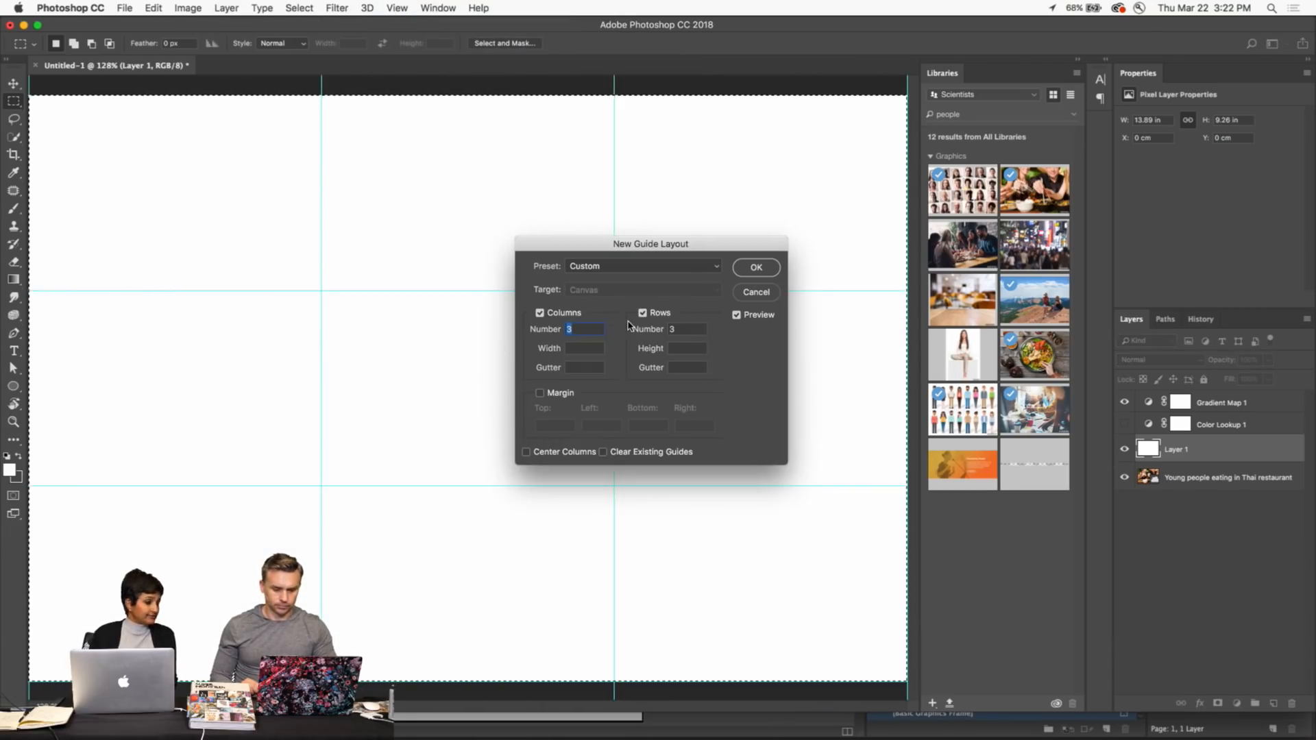
type("6")
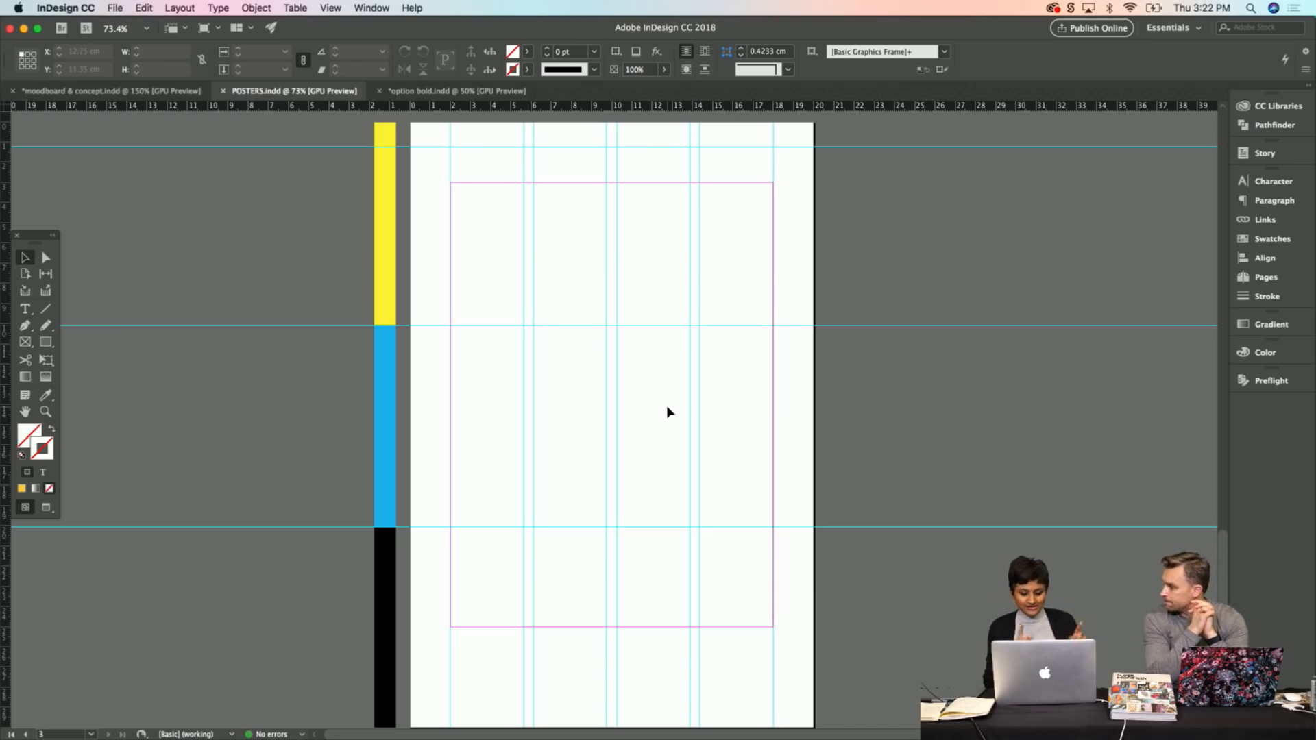
Switch to QuickTime Player and play the animation of three line-drawn faces on a yellow background.
key("super+Tab")
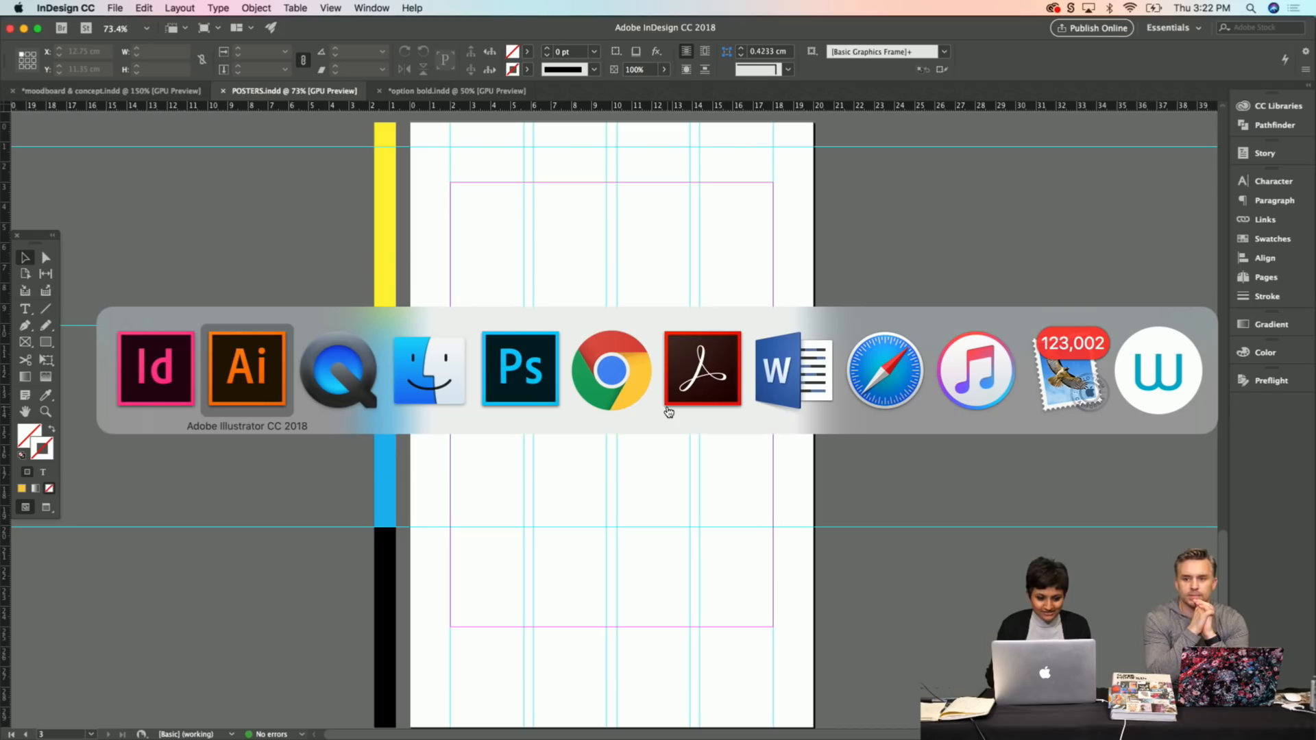
key("super+Tab")
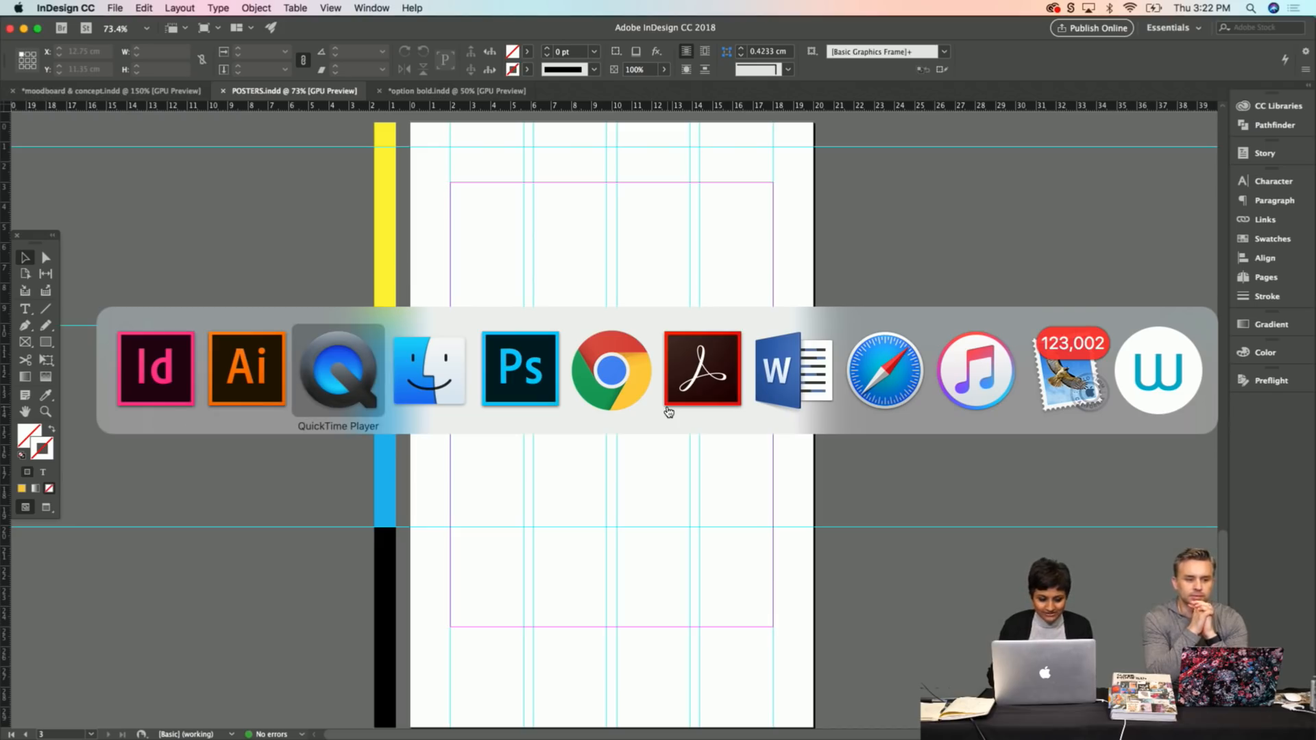
key("super+Tab")
key("super+shift+Tab")
key("super+shift+Tab")
key("super+shift+Tab")
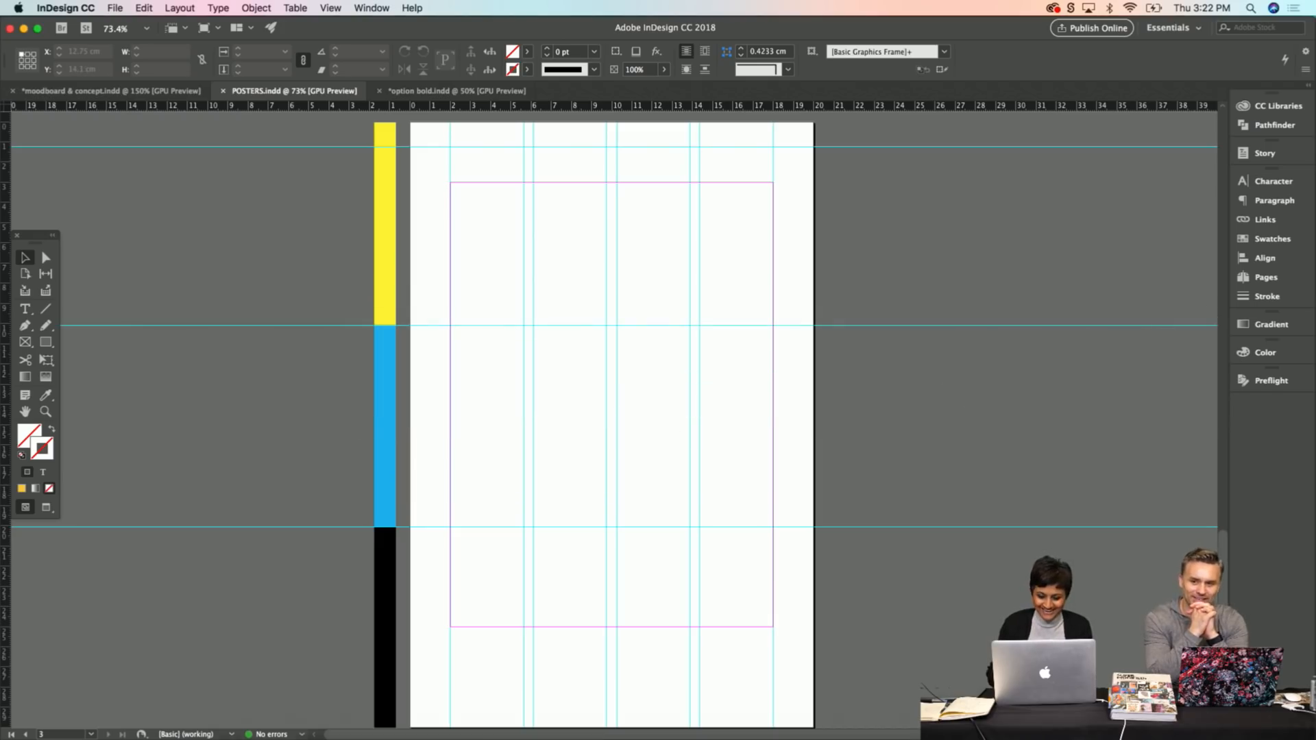
key("super+v")
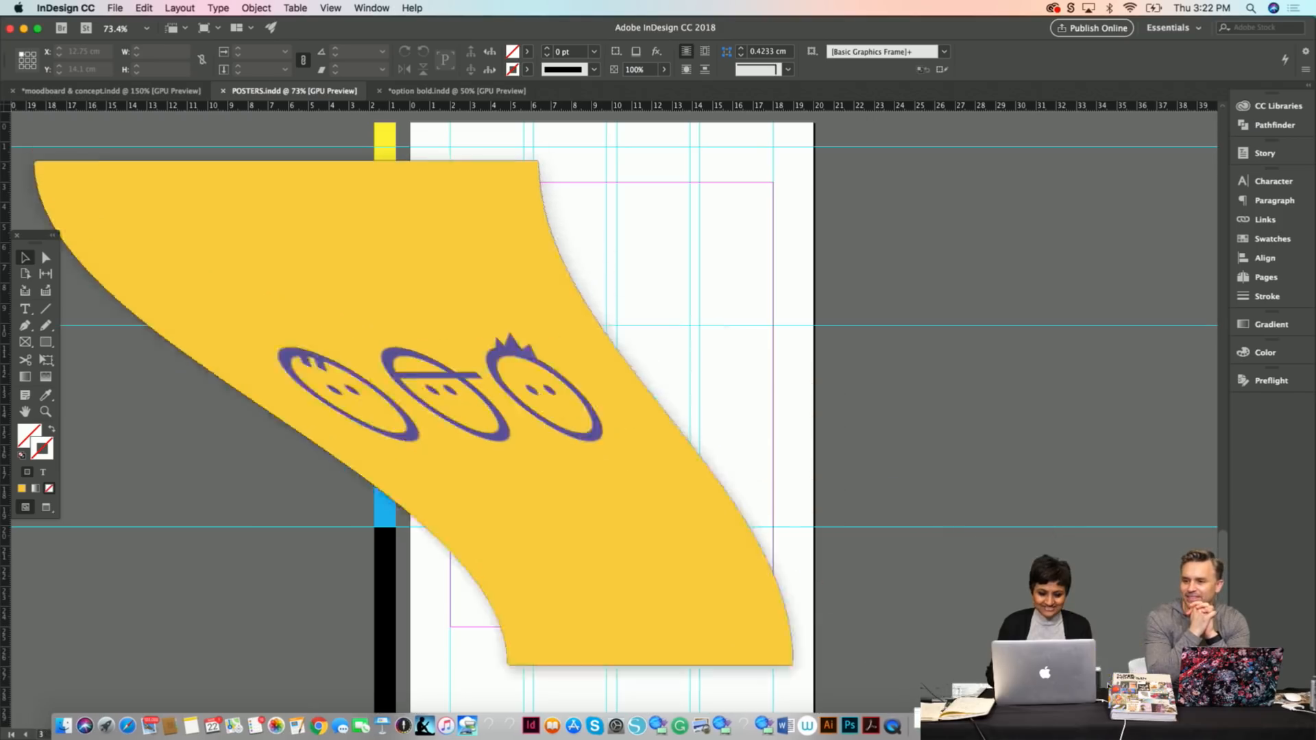
left_click(285, 567)
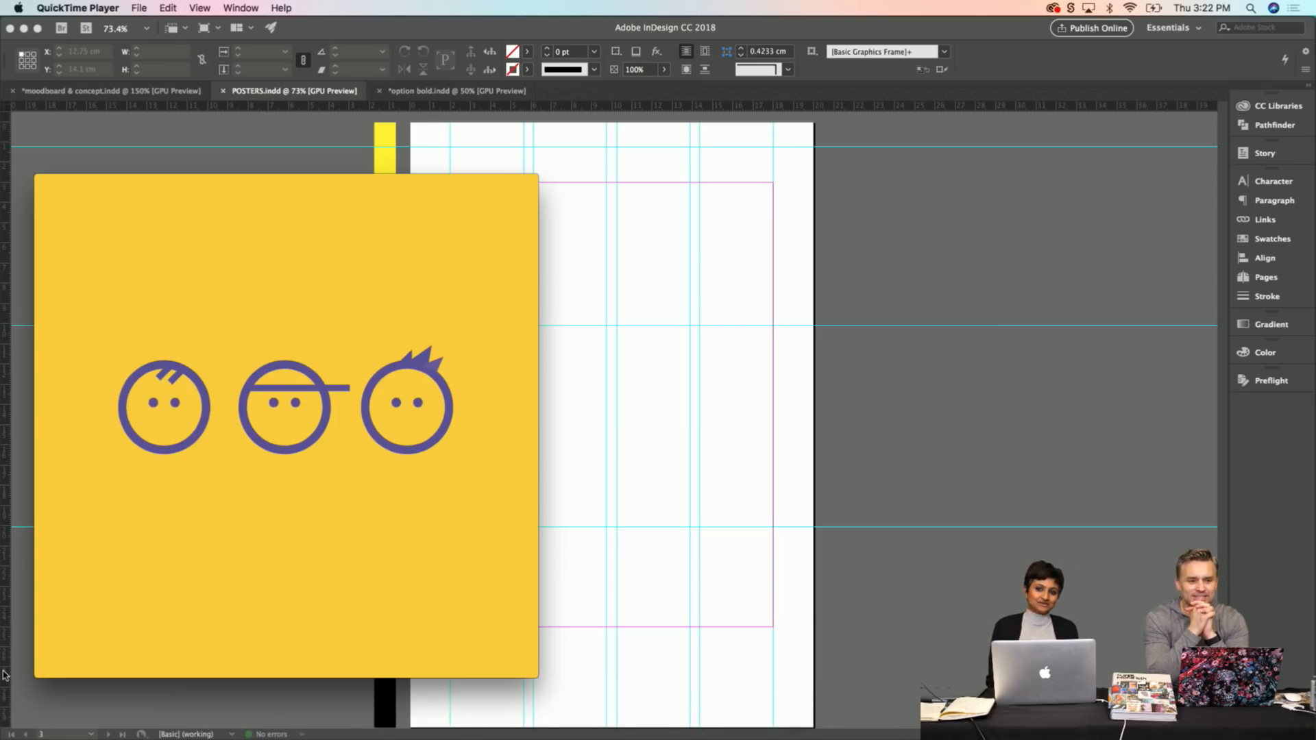
Replay the three-faces animation and close the clip.
mouse_move(93, 628)
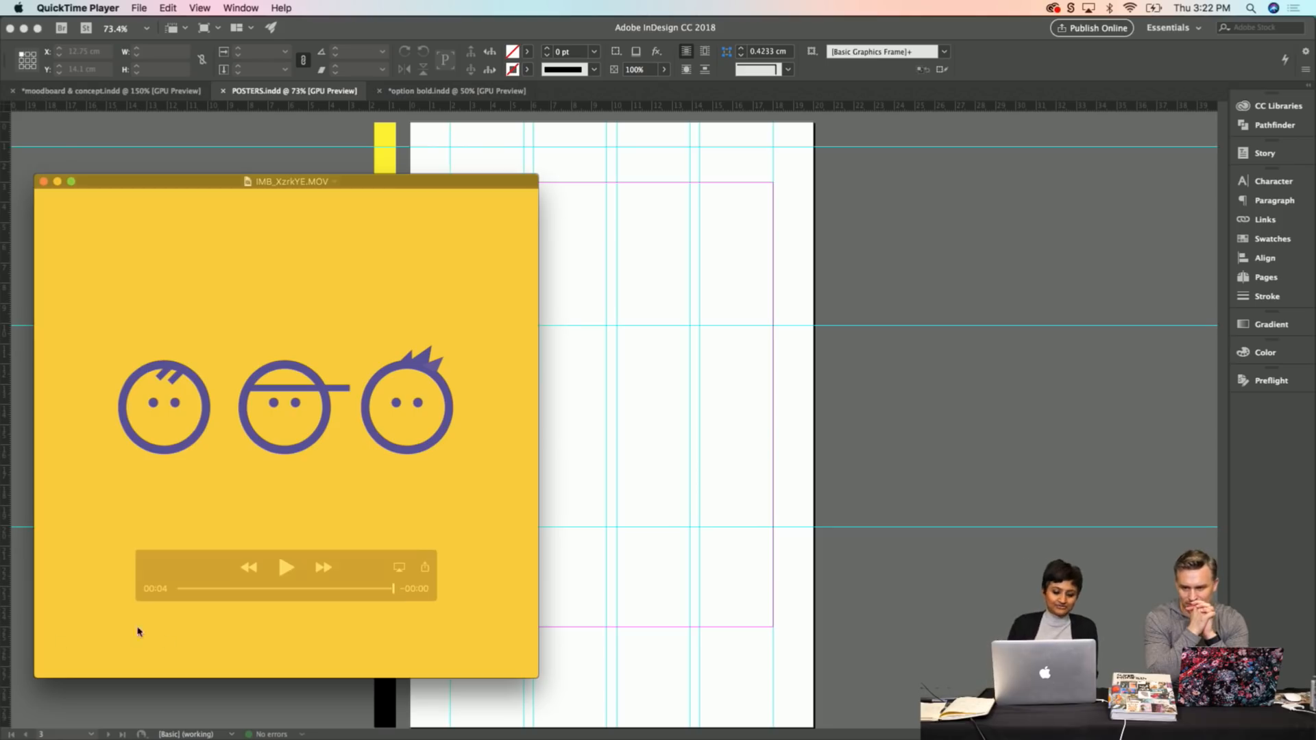
left_click(285, 568)
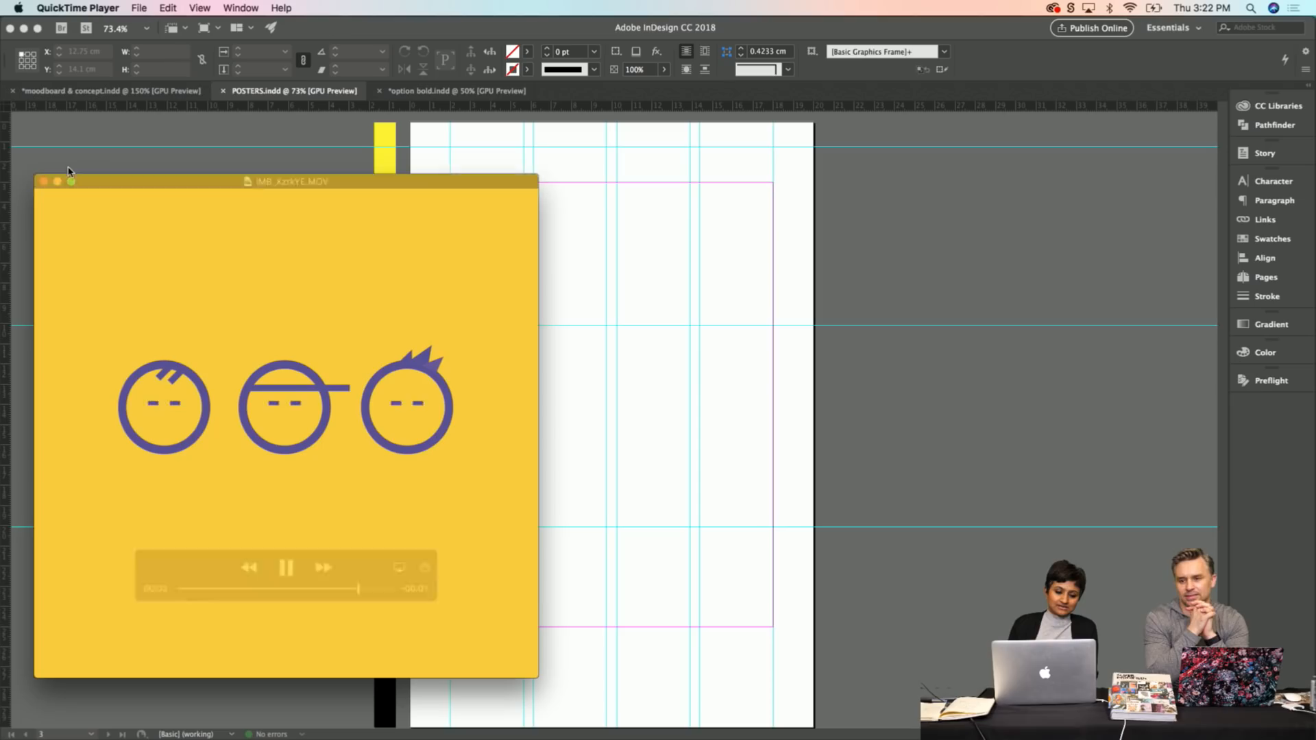
left_click(43, 181)
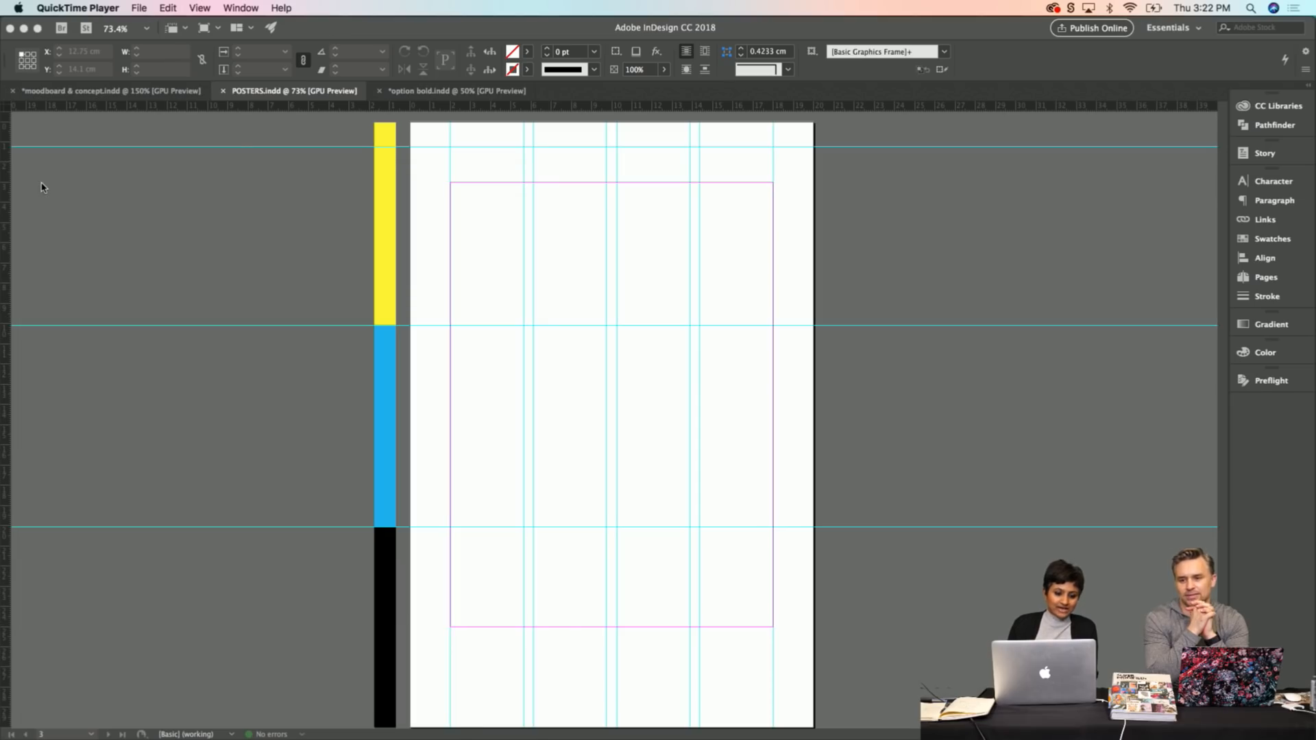
Switch to Finder and open the GIFs folder inside the Playfully folder on the Desktop.
left_click(212, 382)
key("super+Tab")
key("super+Tab")
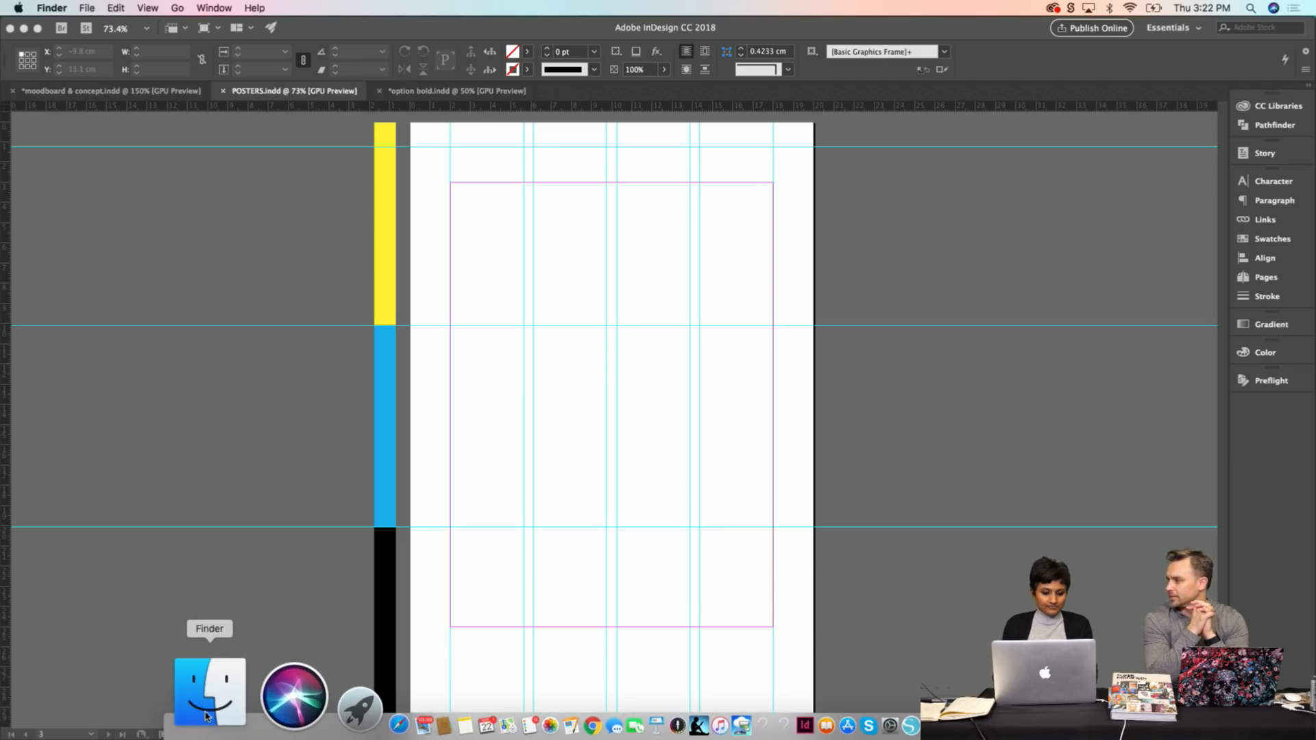
left_click(206, 716)
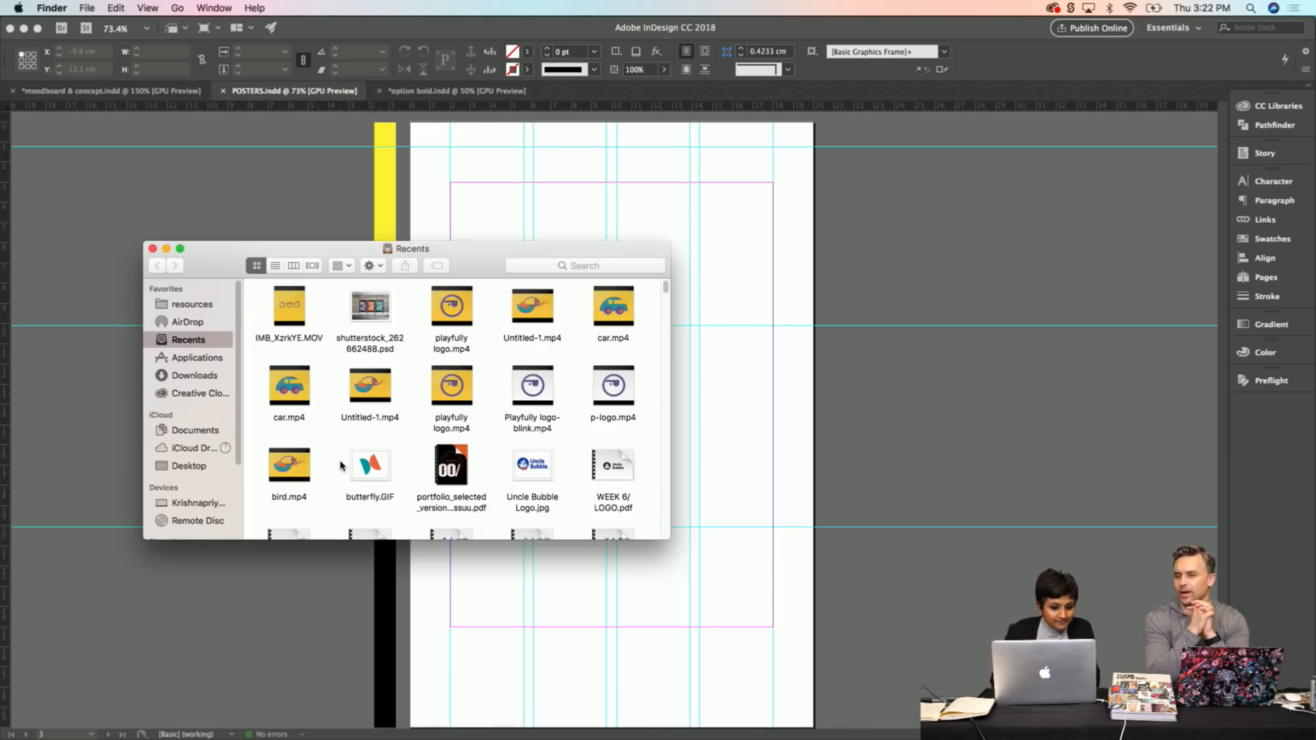
left_click(186, 467)
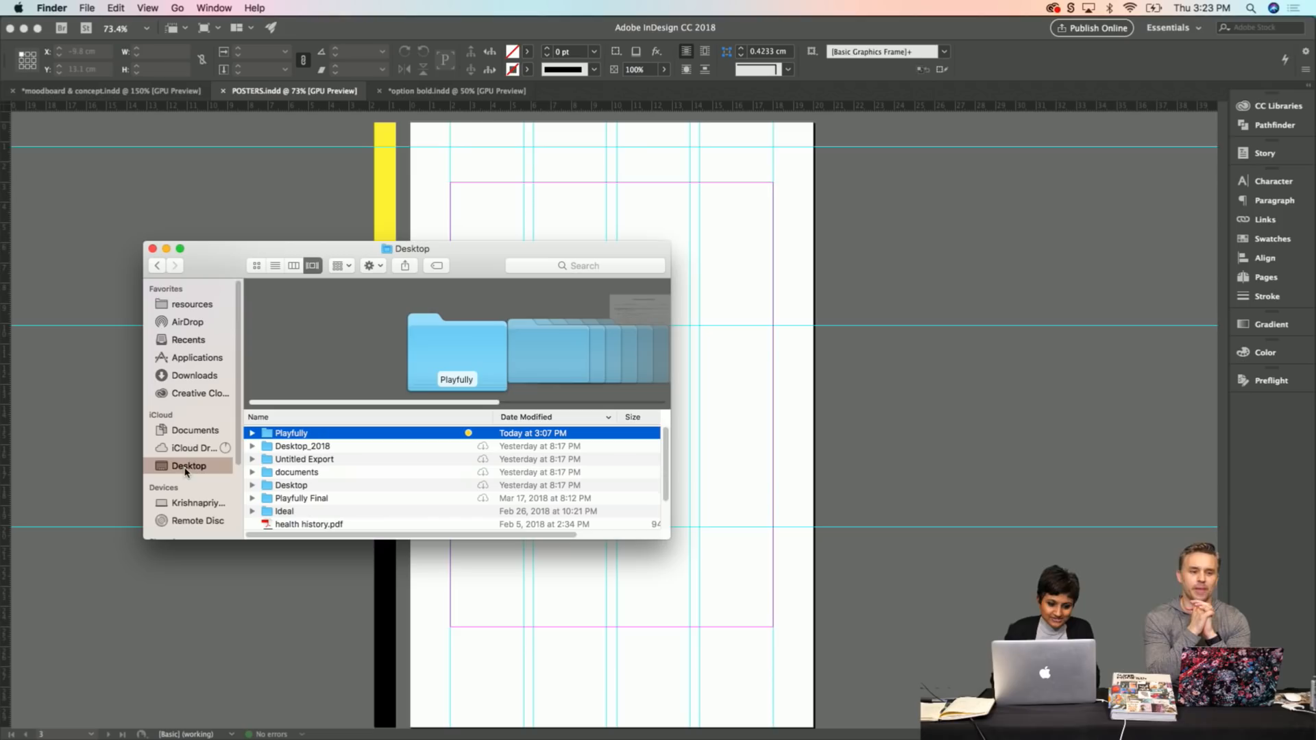
double_click(309, 437)
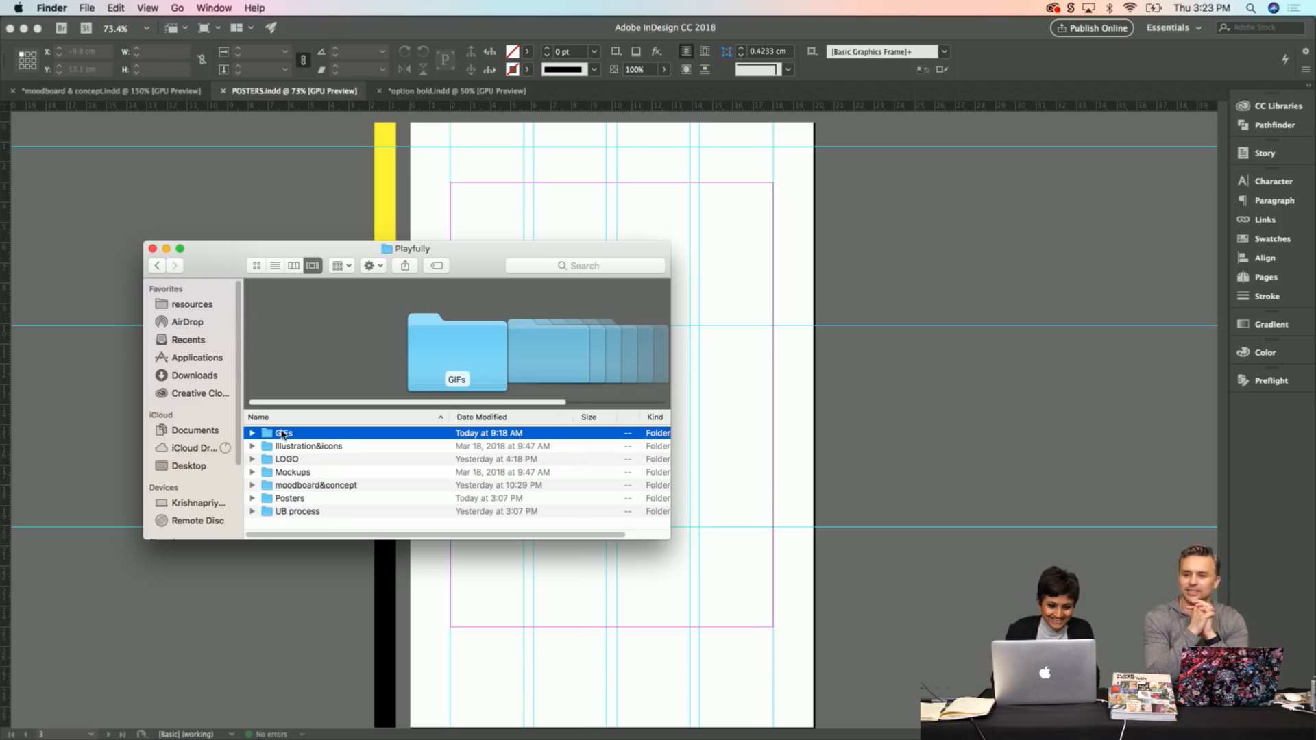
double_click(282, 434)
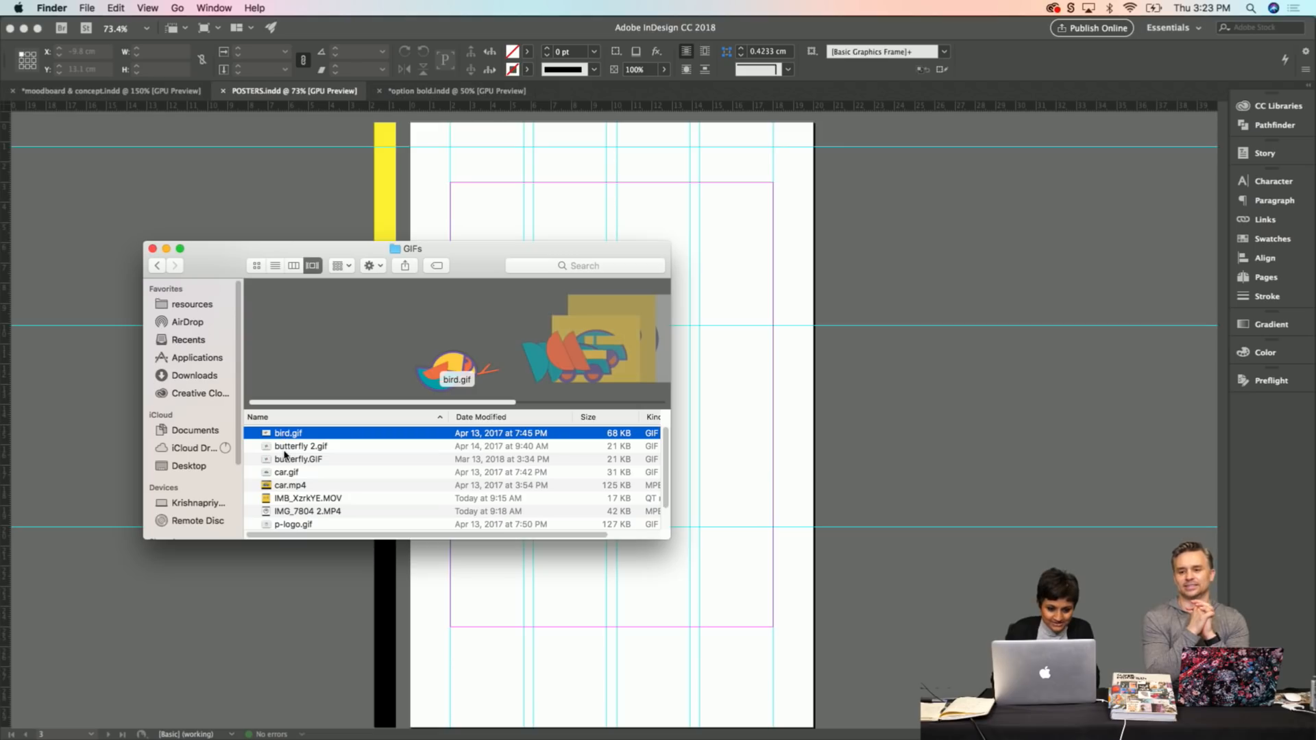
Preview the butterfly and car files in the GIFs folder, and play car.mp4.
left_click(287, 447)
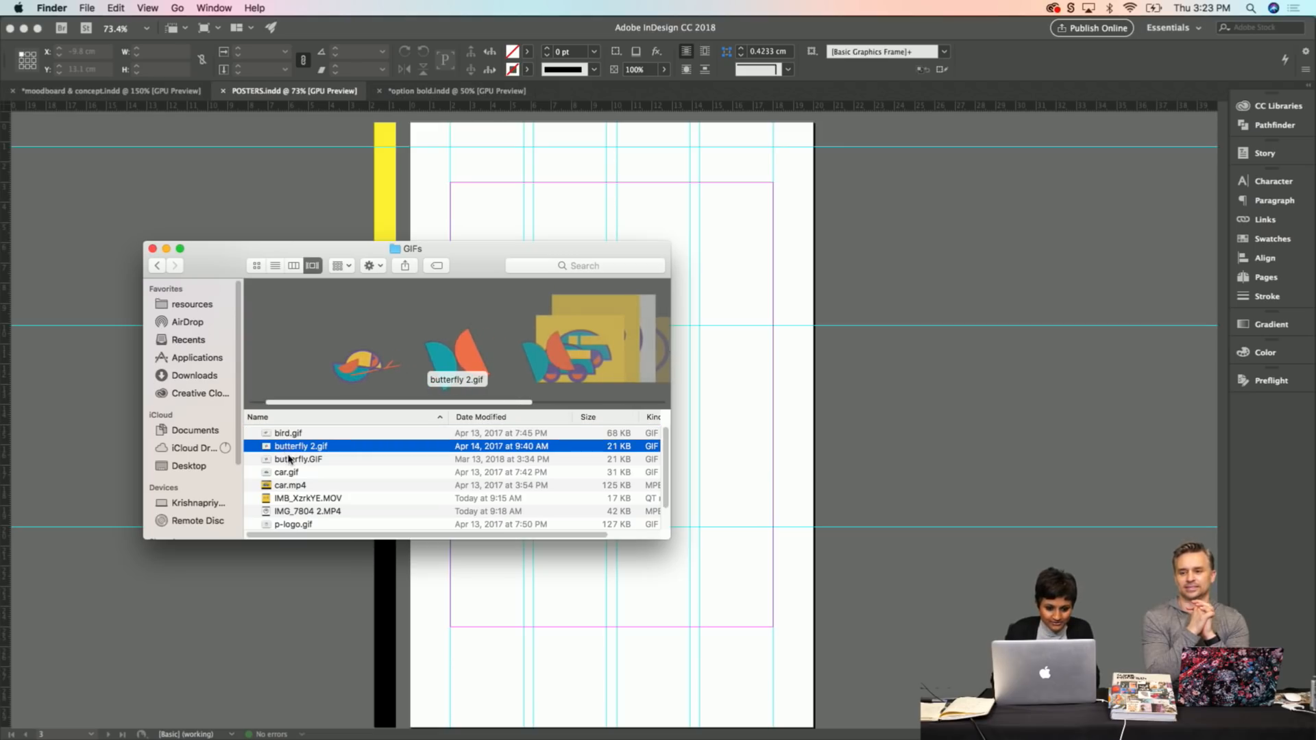
key("Down")
key("Down")
key("Down")
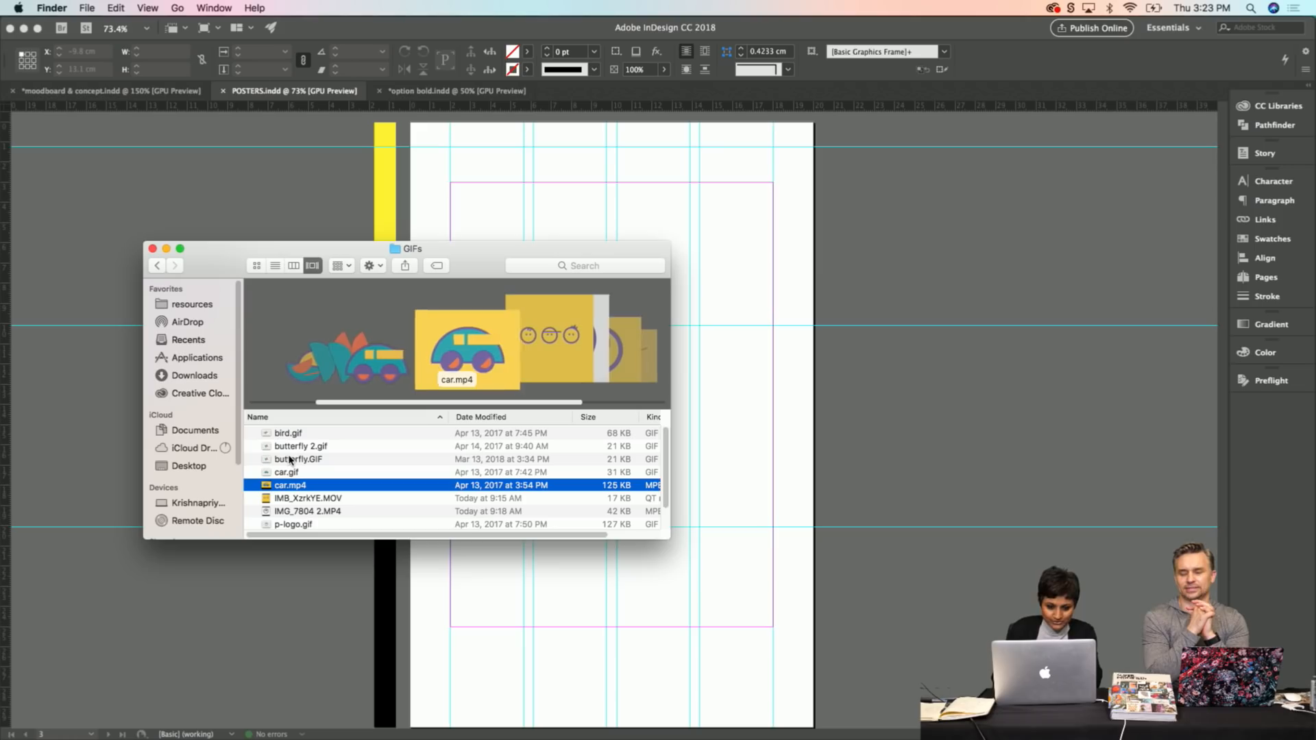
double_click(284, 487)
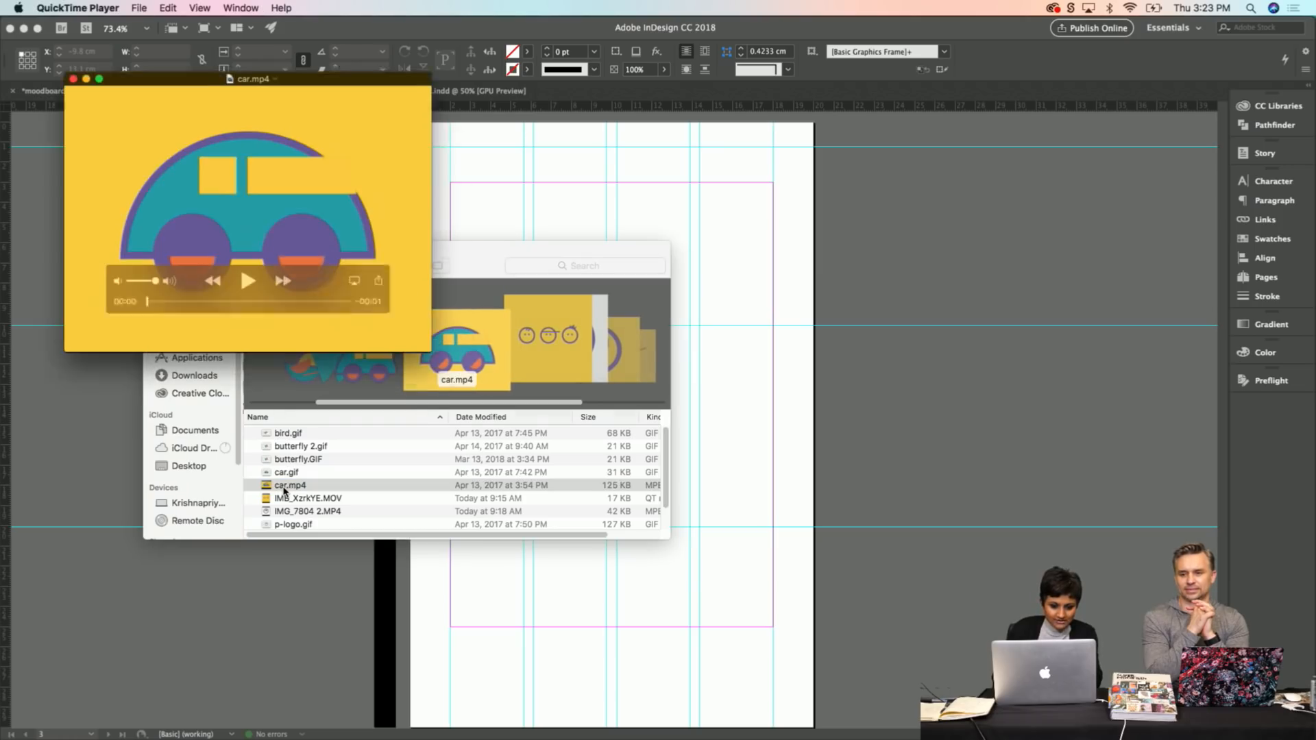
left_click(229, 275)
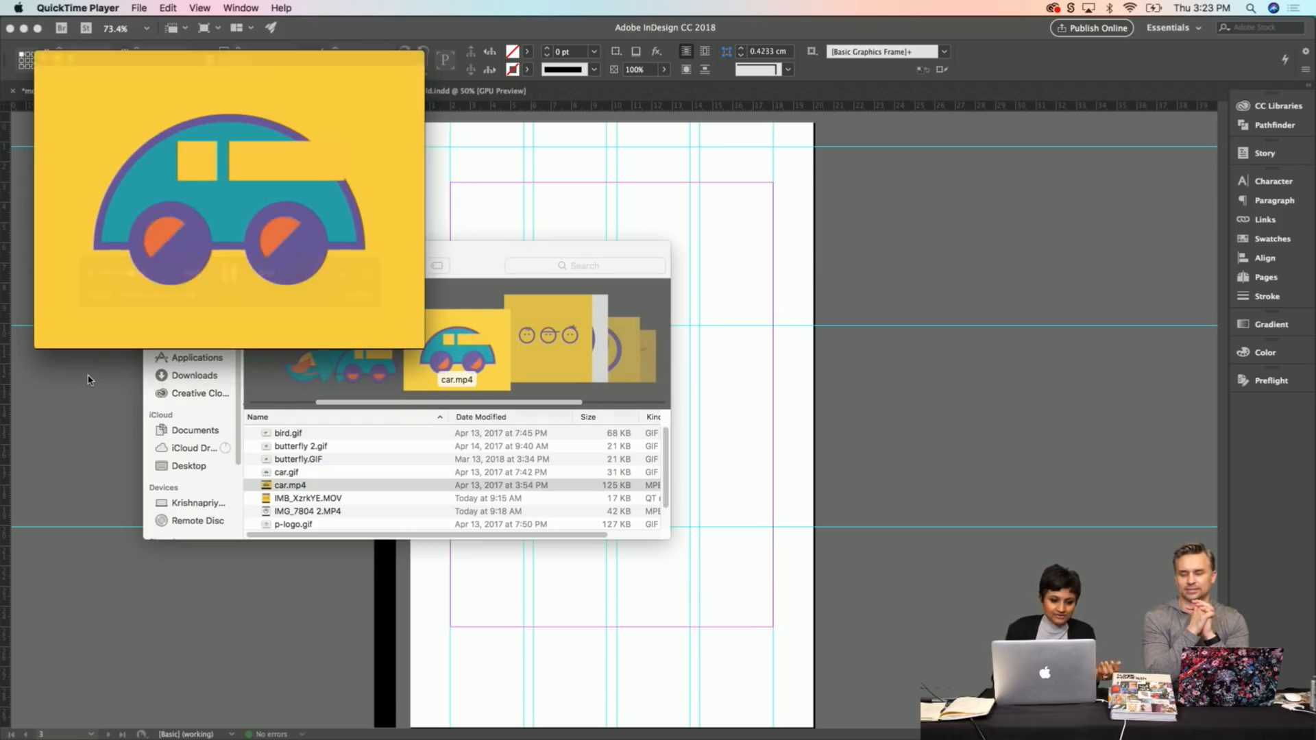
Turn on looping for car.mp4, replay the car animation and close the clip.
mouse_move(106, 137)
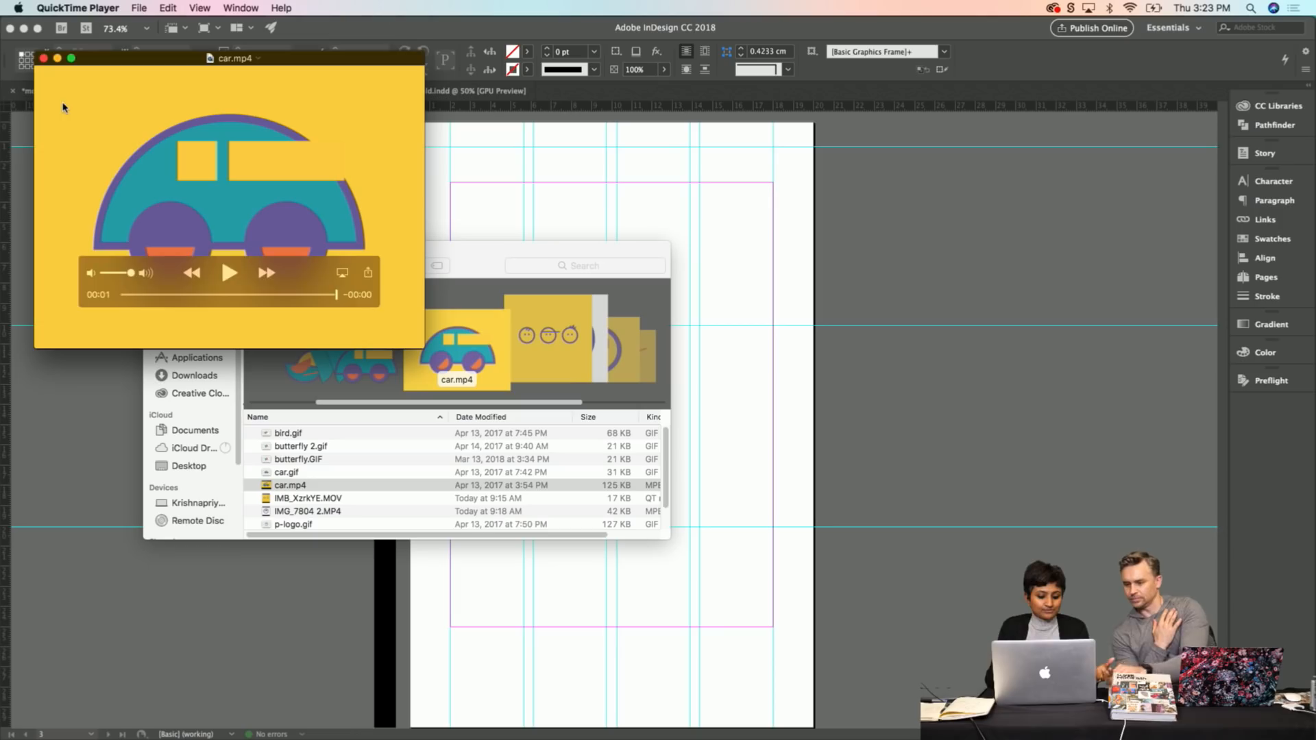
left_click(167, 7)
mouse_move(200, 7)
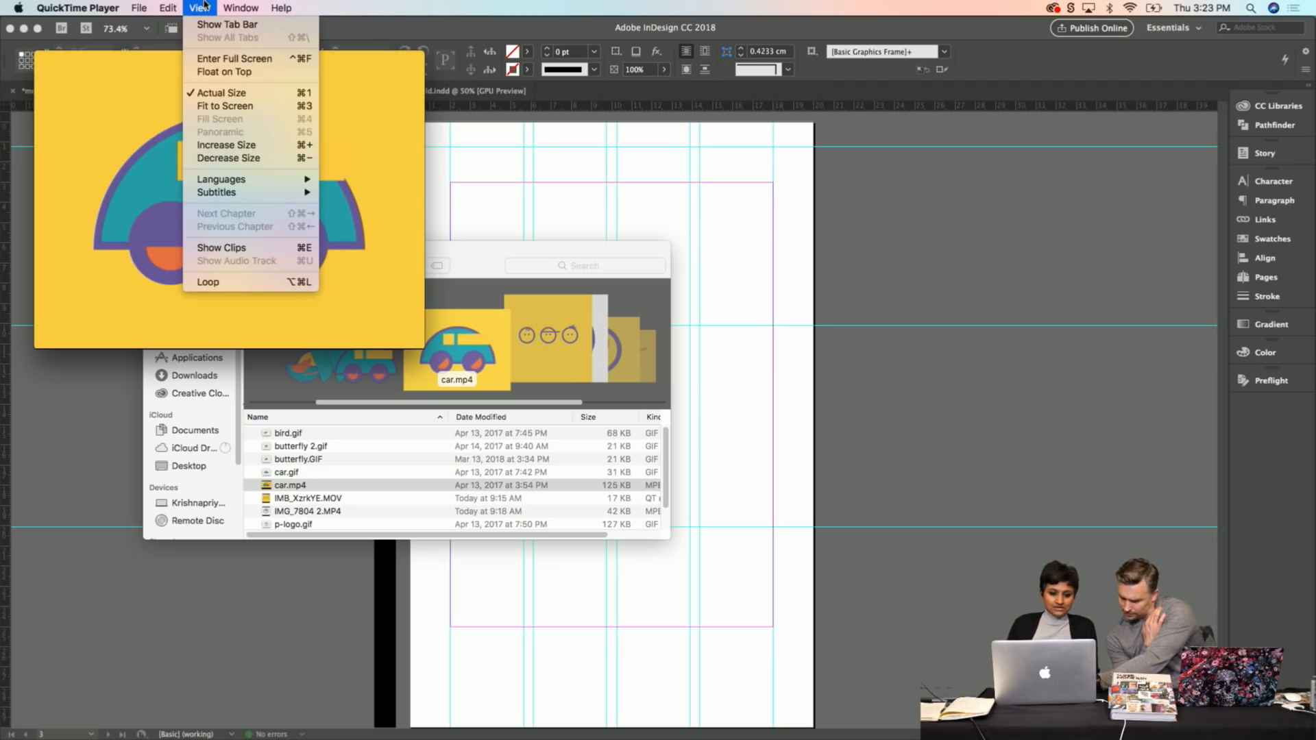
left_click(222, 282)
left_click(229, 272)
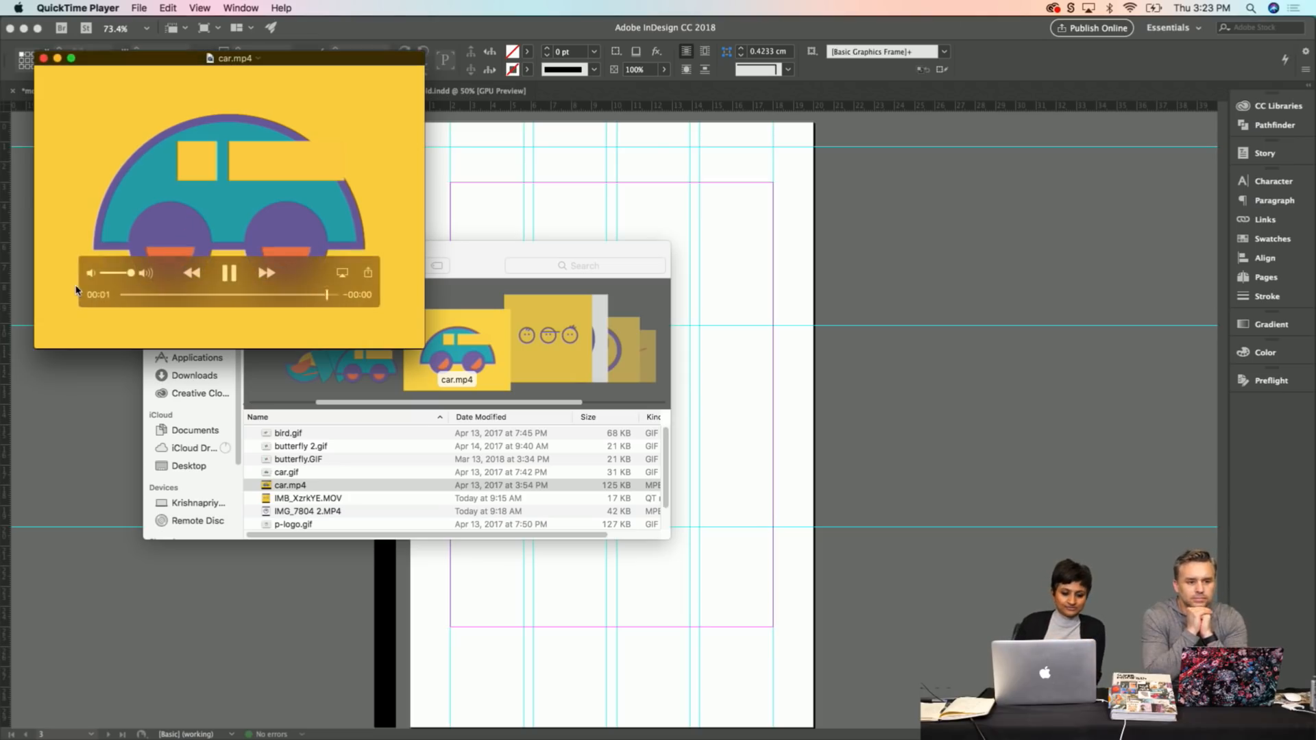
left_click(44, 59)
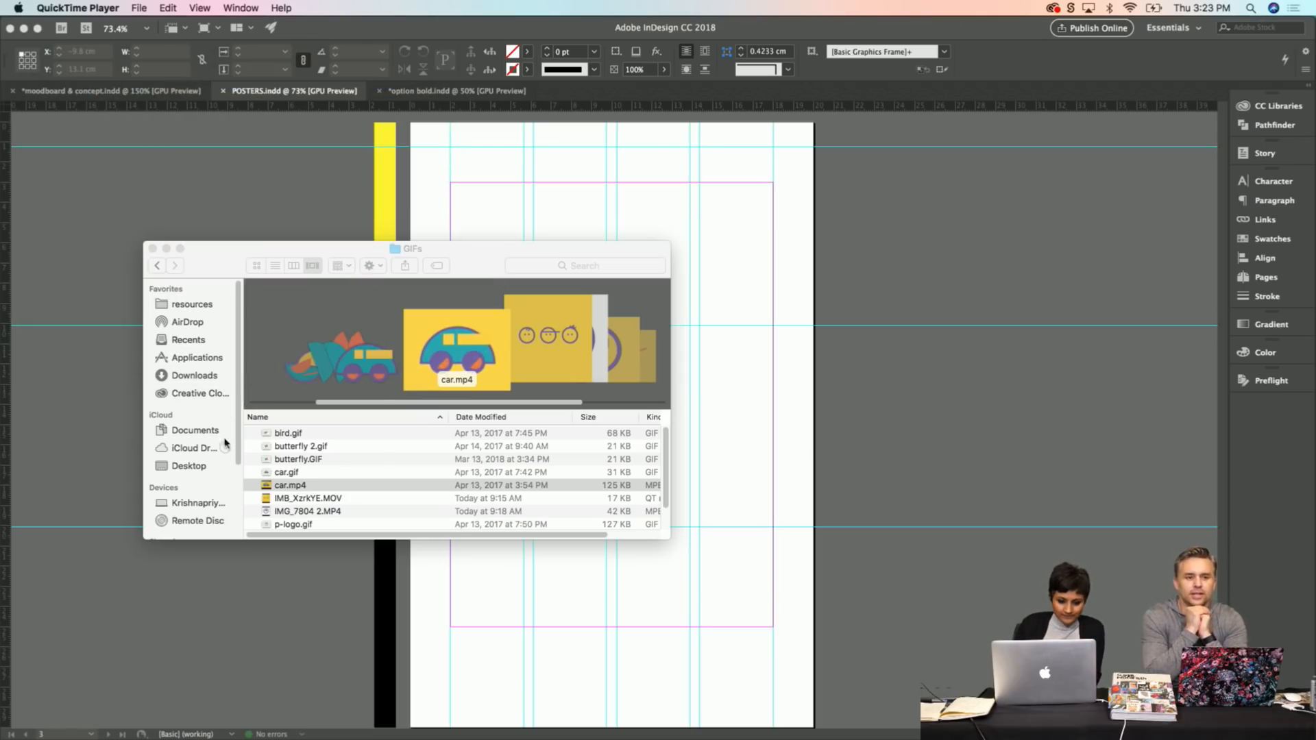
Open and close IMB_XzrkYE.MOV, and play the logo animation IMG_7804 2.MP4 twice before closing it.
double_click(288, 498)
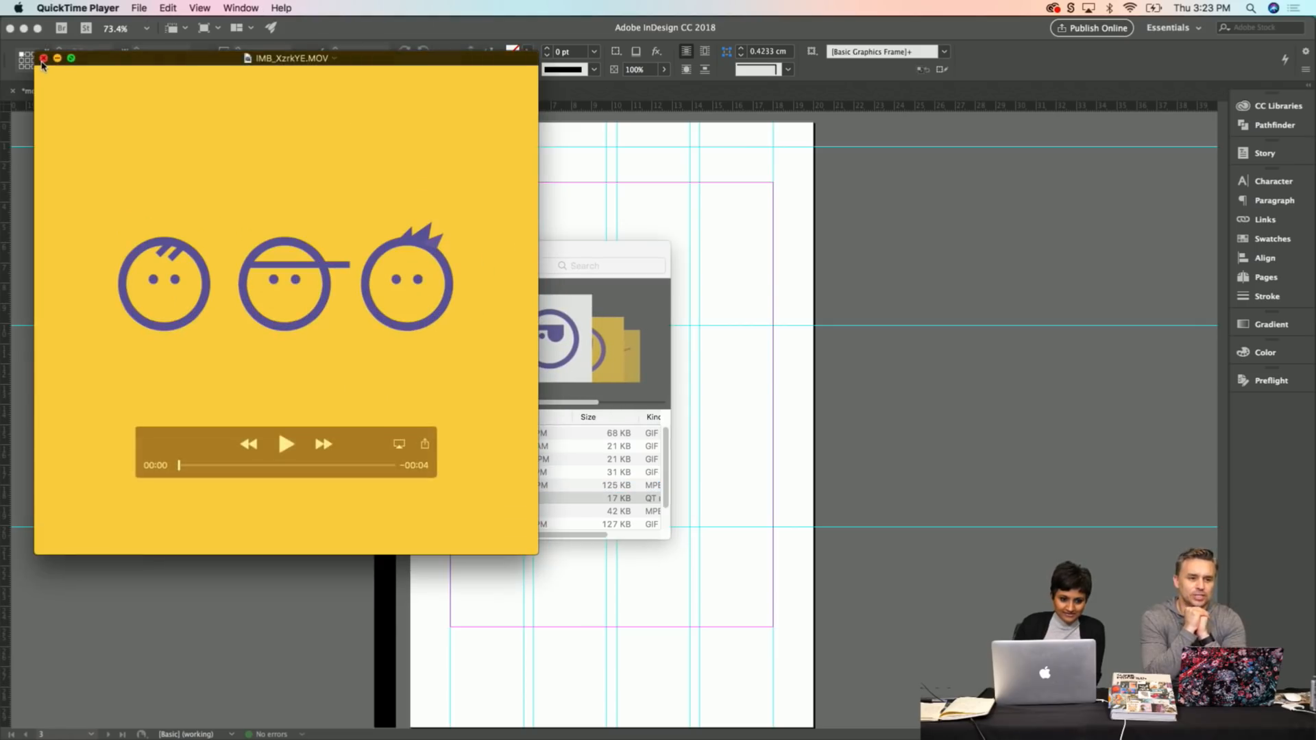
left_click(43, 58)
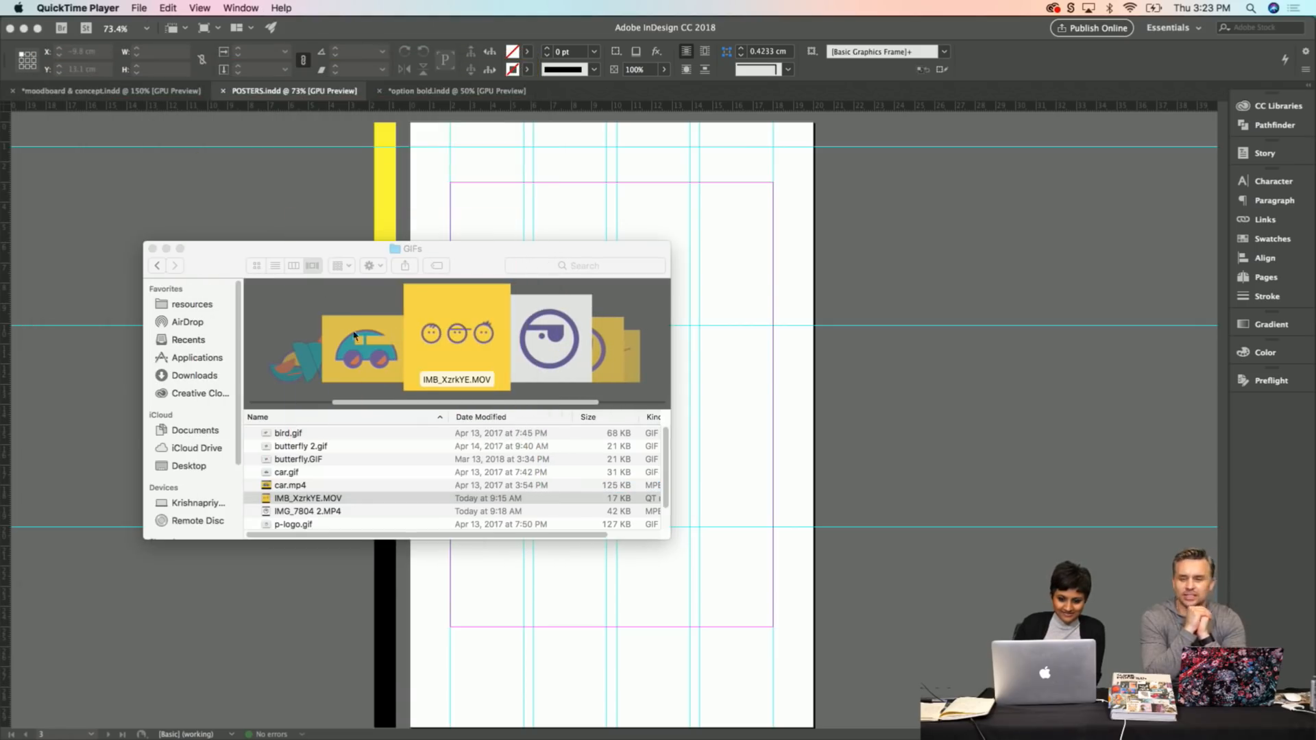
double_click(320, 515)
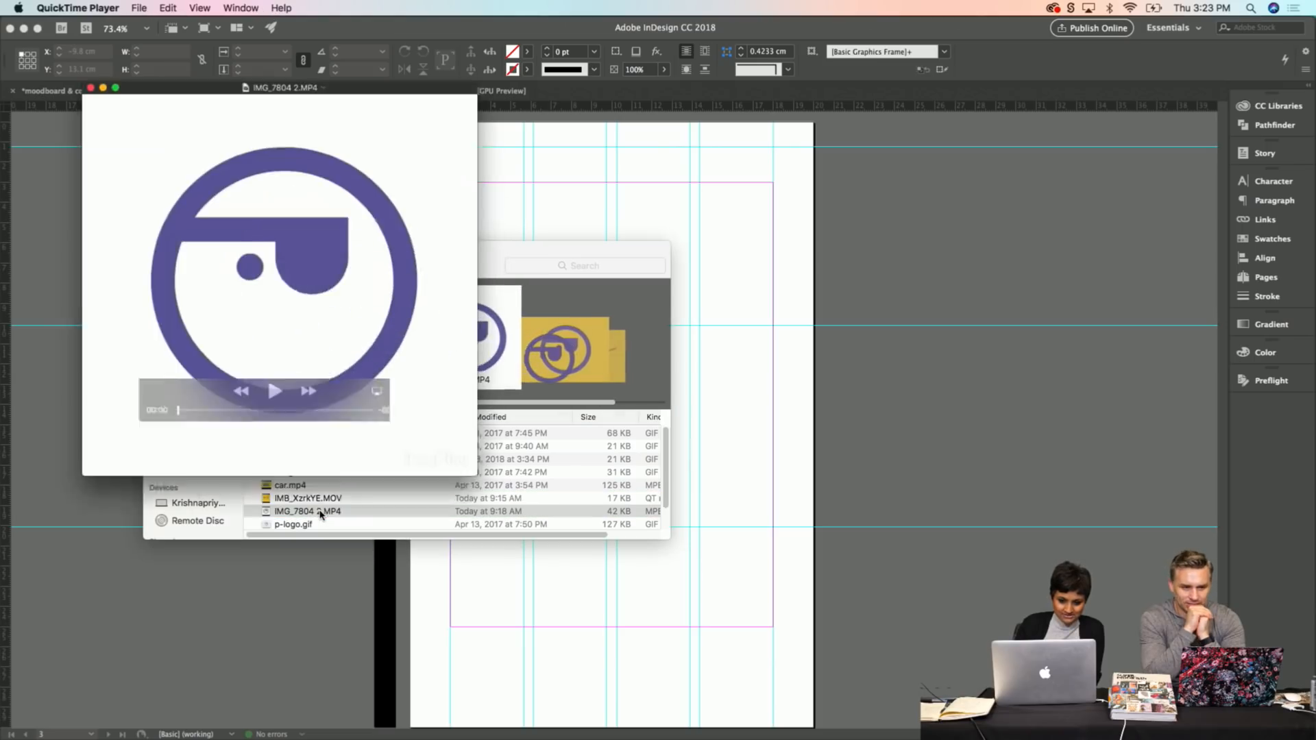
left_click(253, 389)
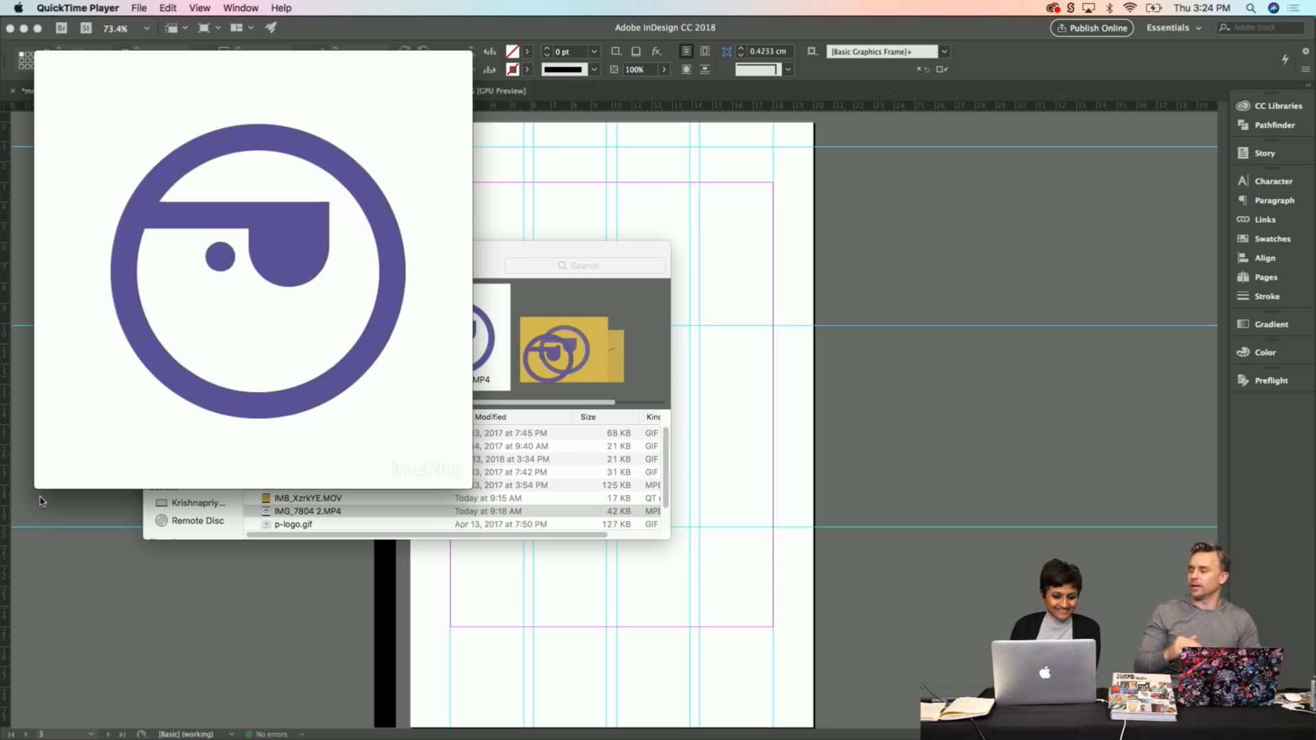
mouse_move(247, 378)
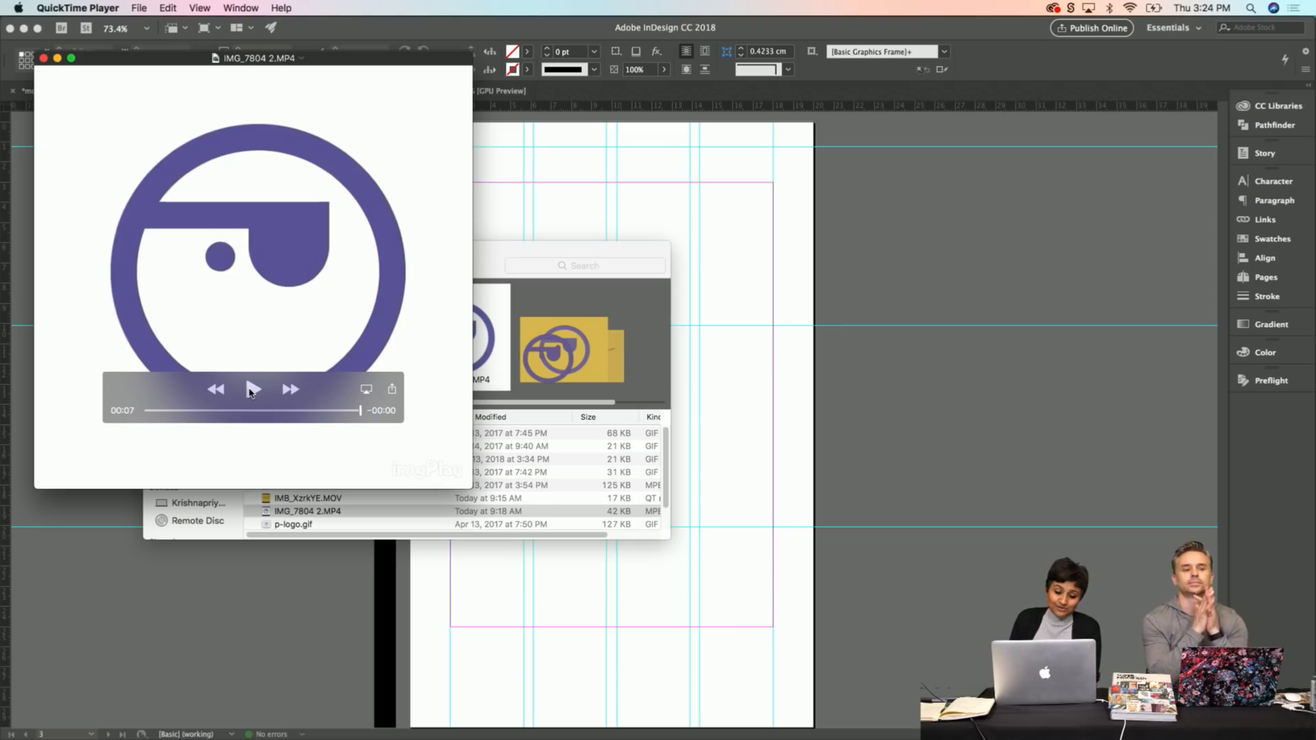
left_click(250, 391)
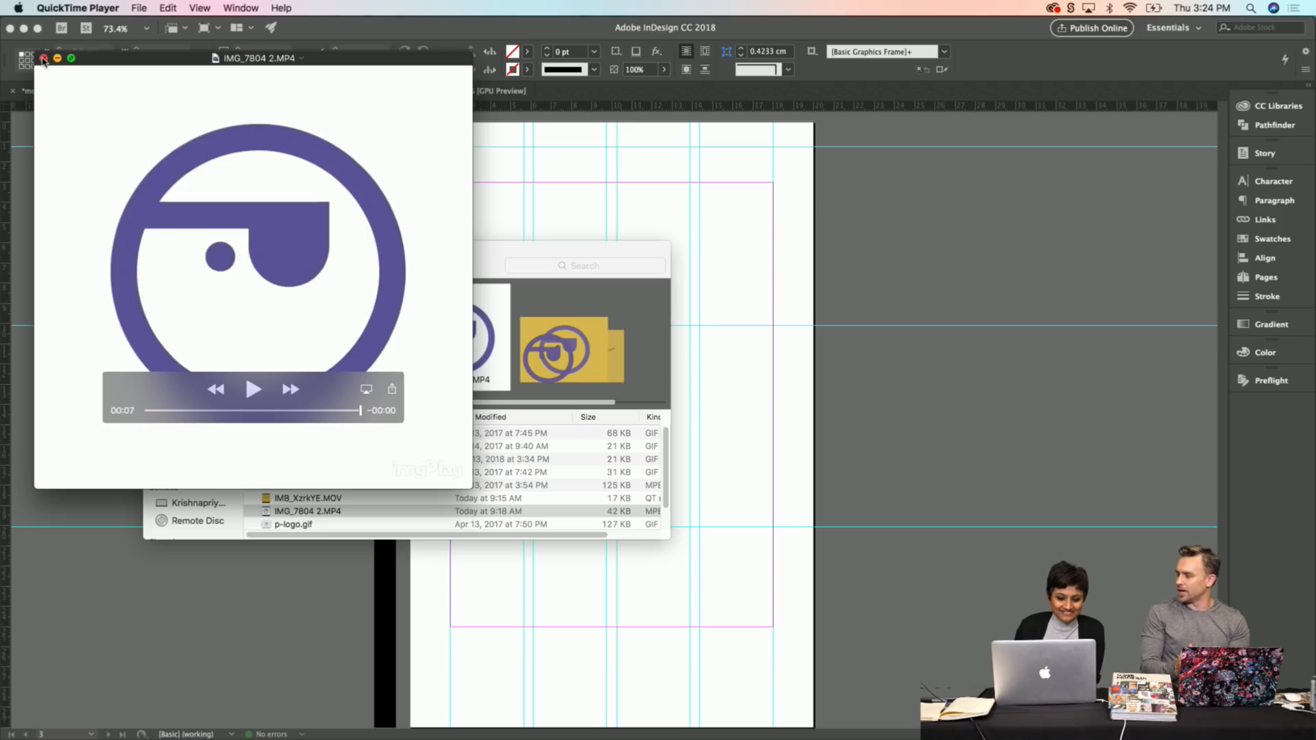
left_click(43, 59)
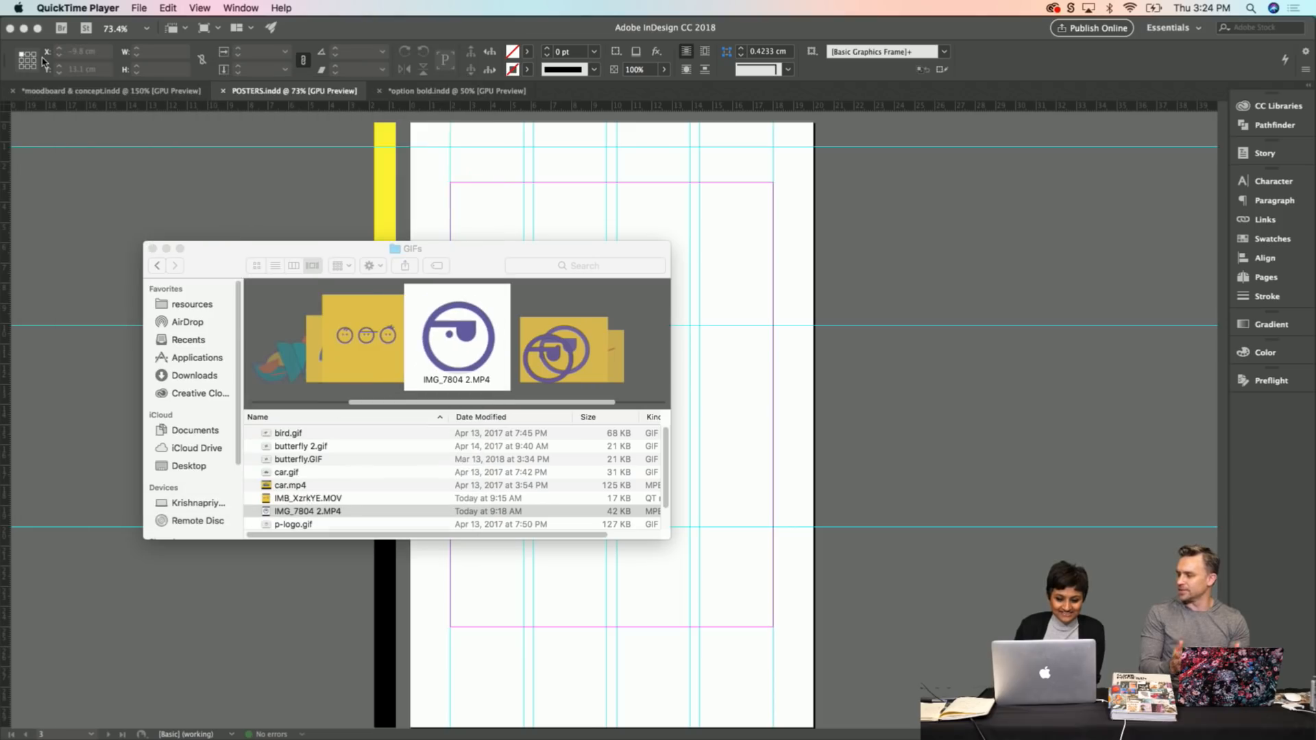
Preview the remaining logo clips in the GIFs folder and play the bird animation Untitled-1.mp4.
left_click(328, 511)
key("Down")
key("Down")
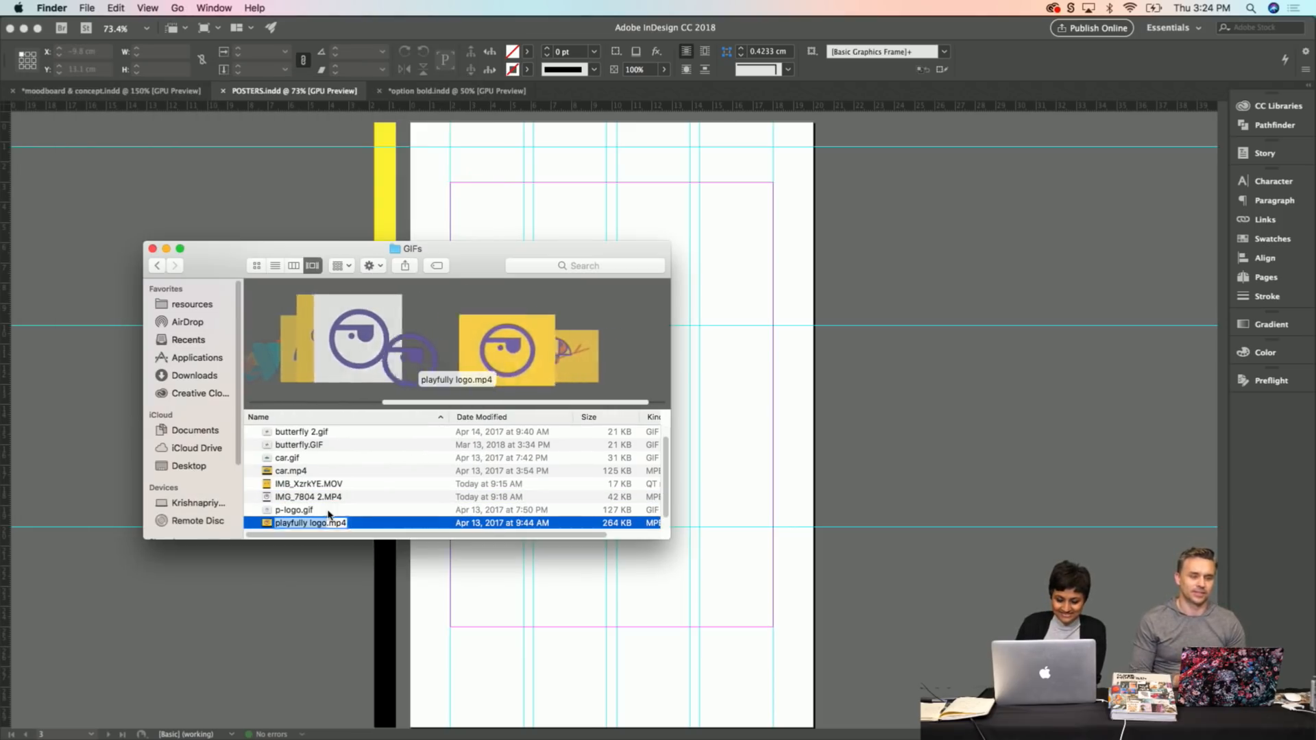
left_click(332, 501)
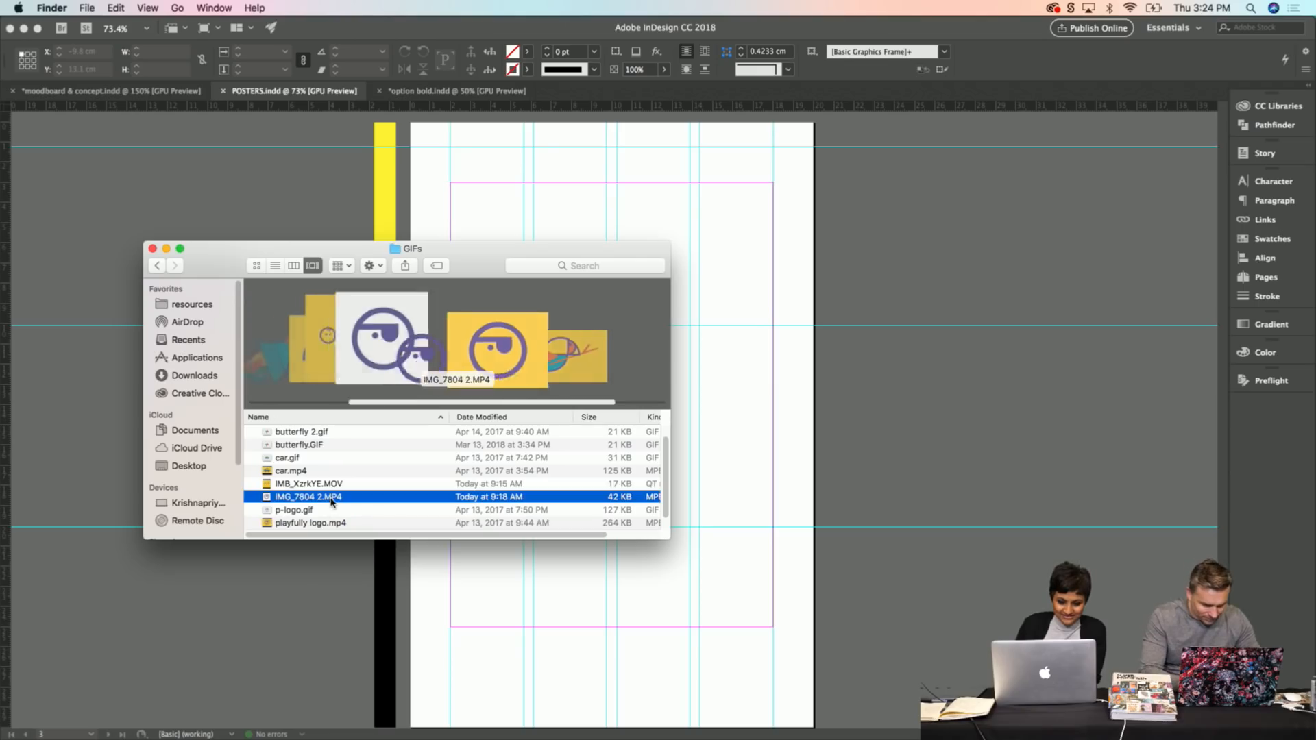
left_click(304, 513)
left_click(303, 525)
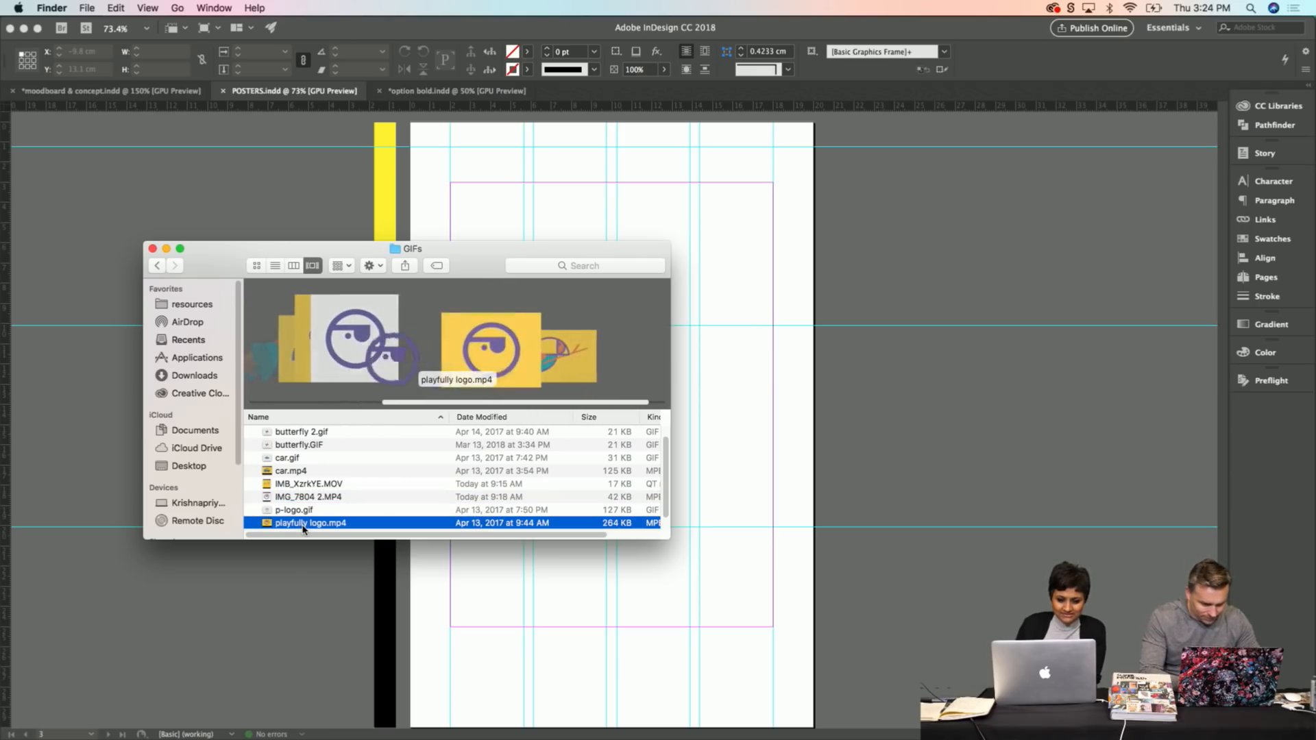
key("Down")
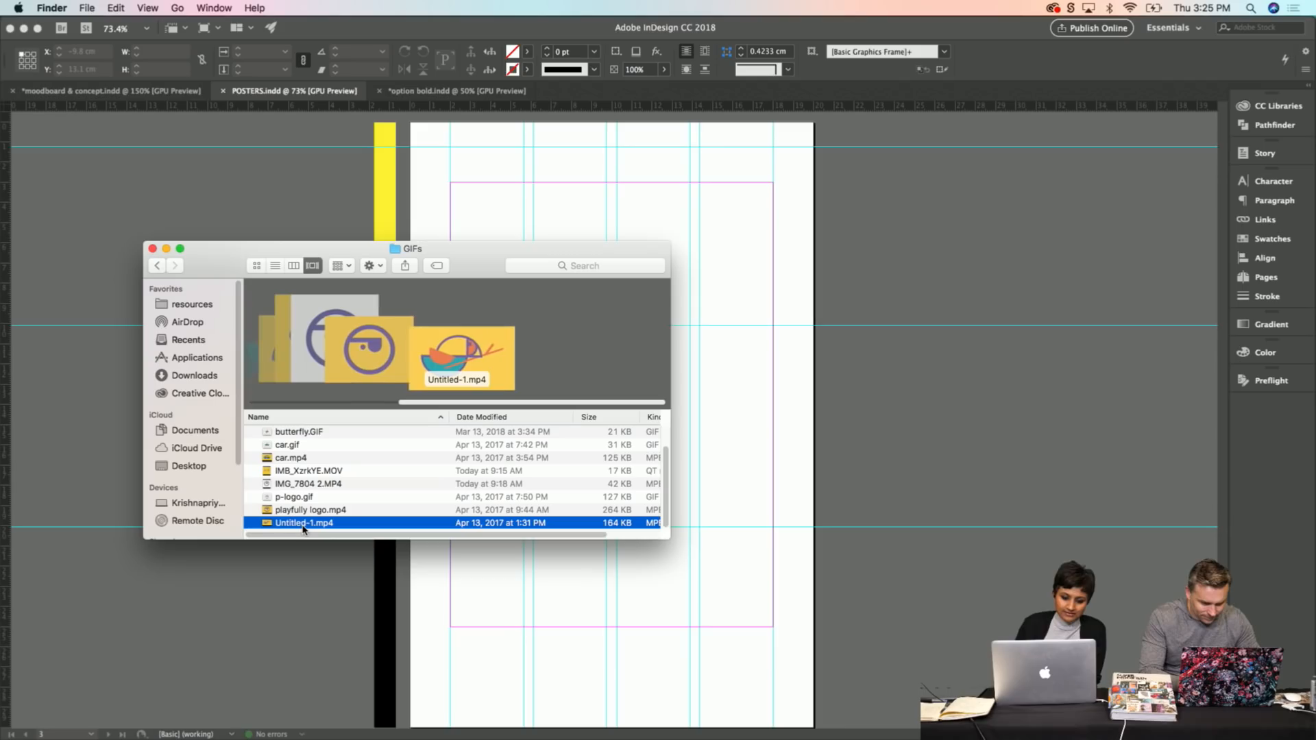
double_click(303, 524)
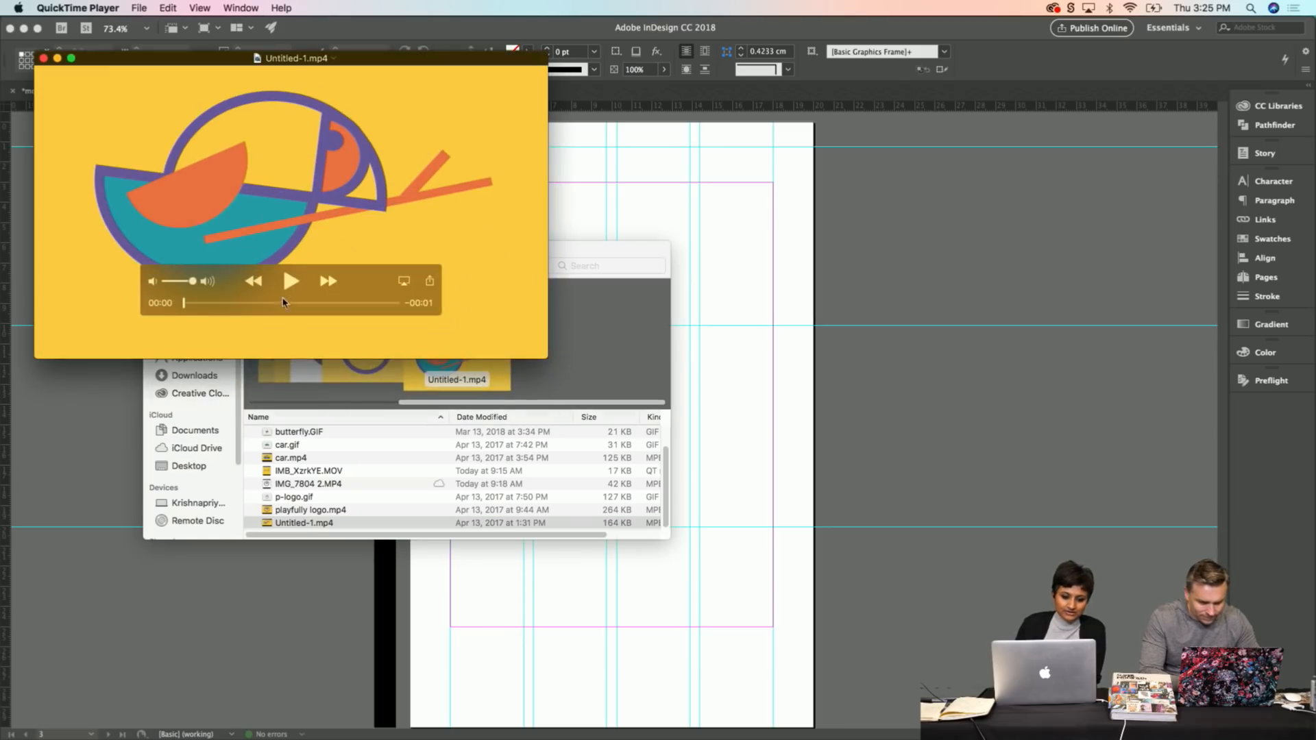
left_click(291, 281)
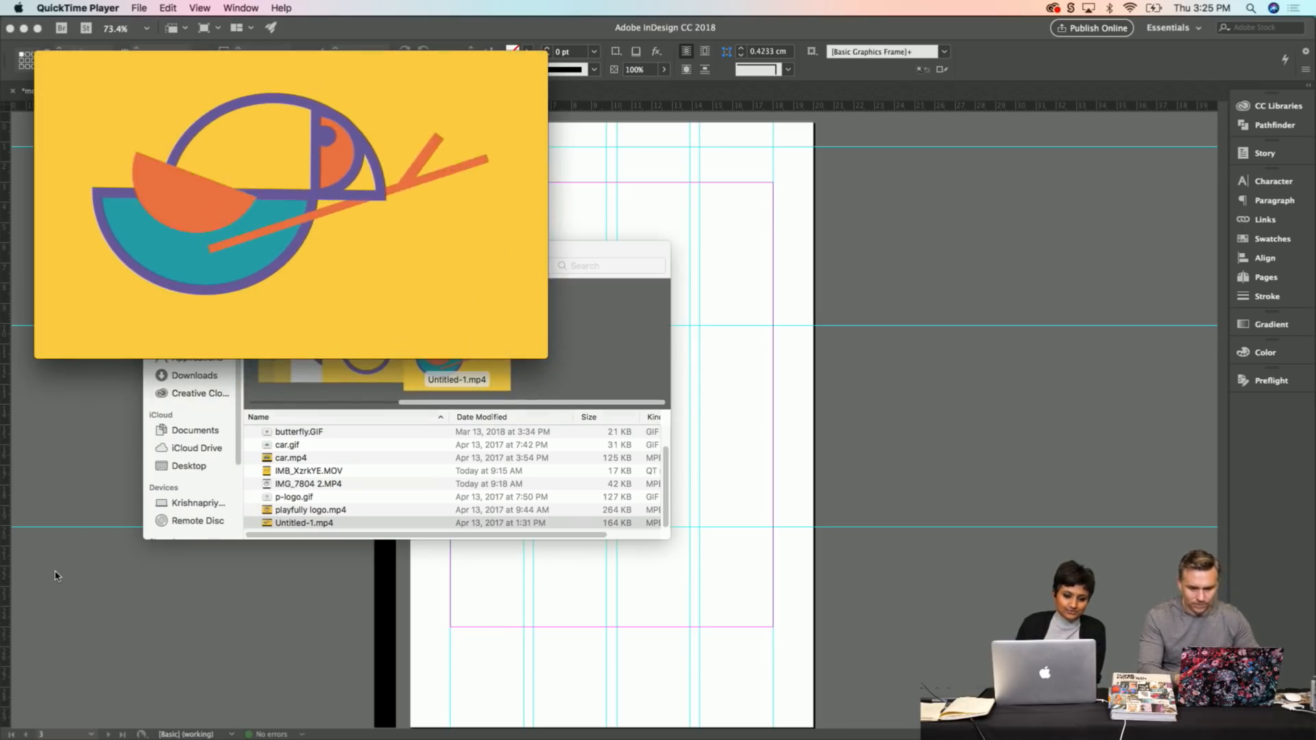
Replay the bird animation several times, and close the clip and the GIFs folder window.
left_click(297, 290)
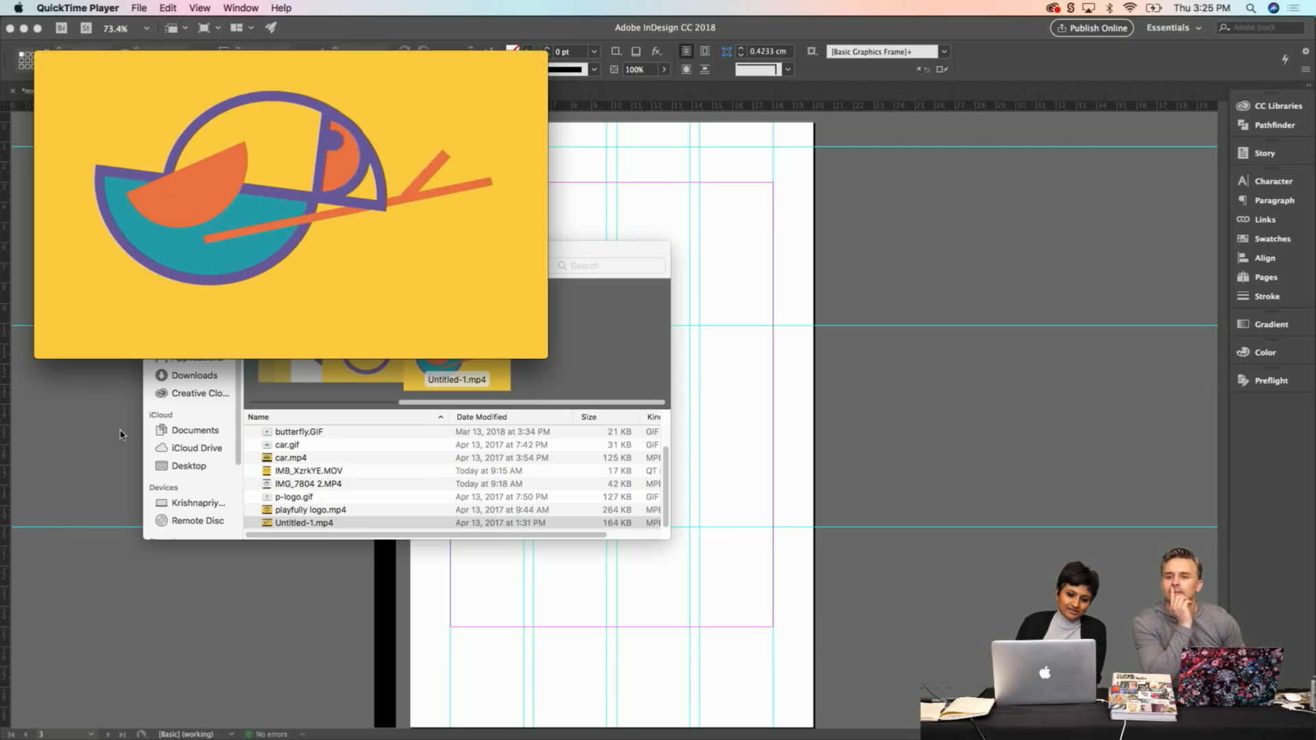
mouse_move(270, 251)
left_click(289, 281)
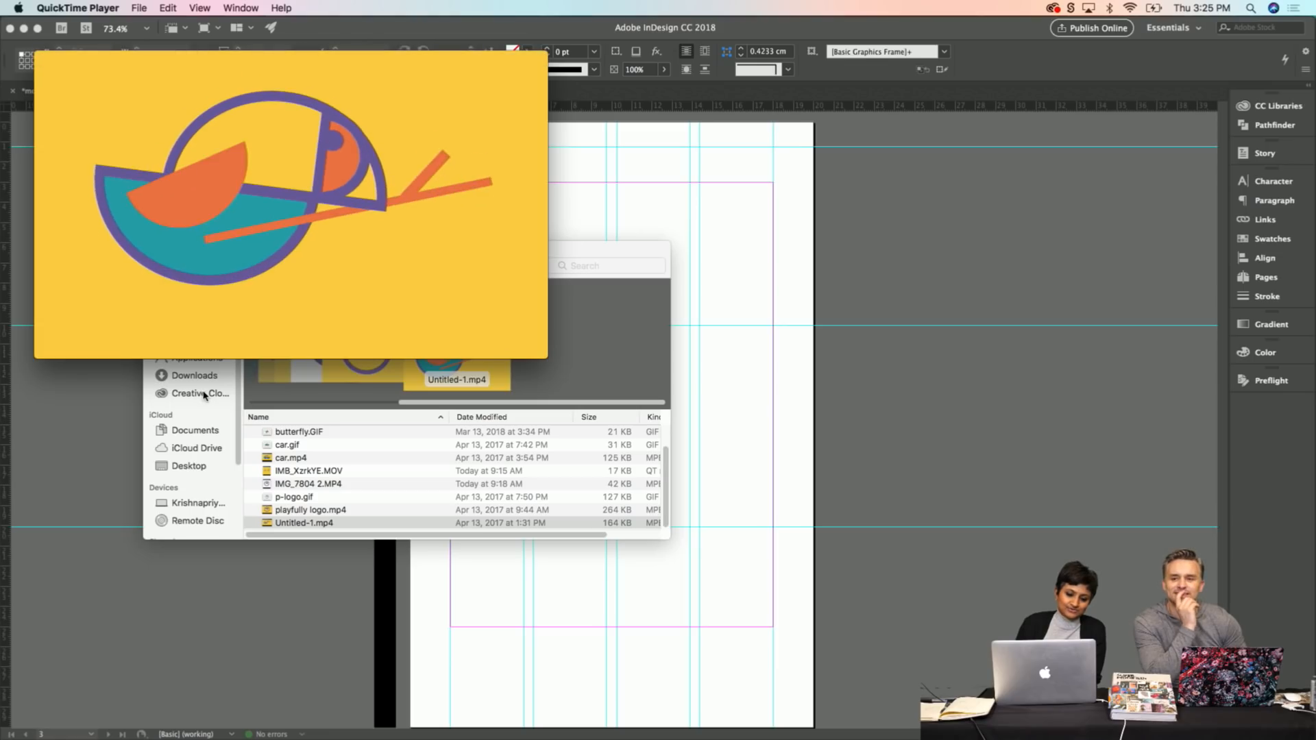
mouse_move(293, 282)
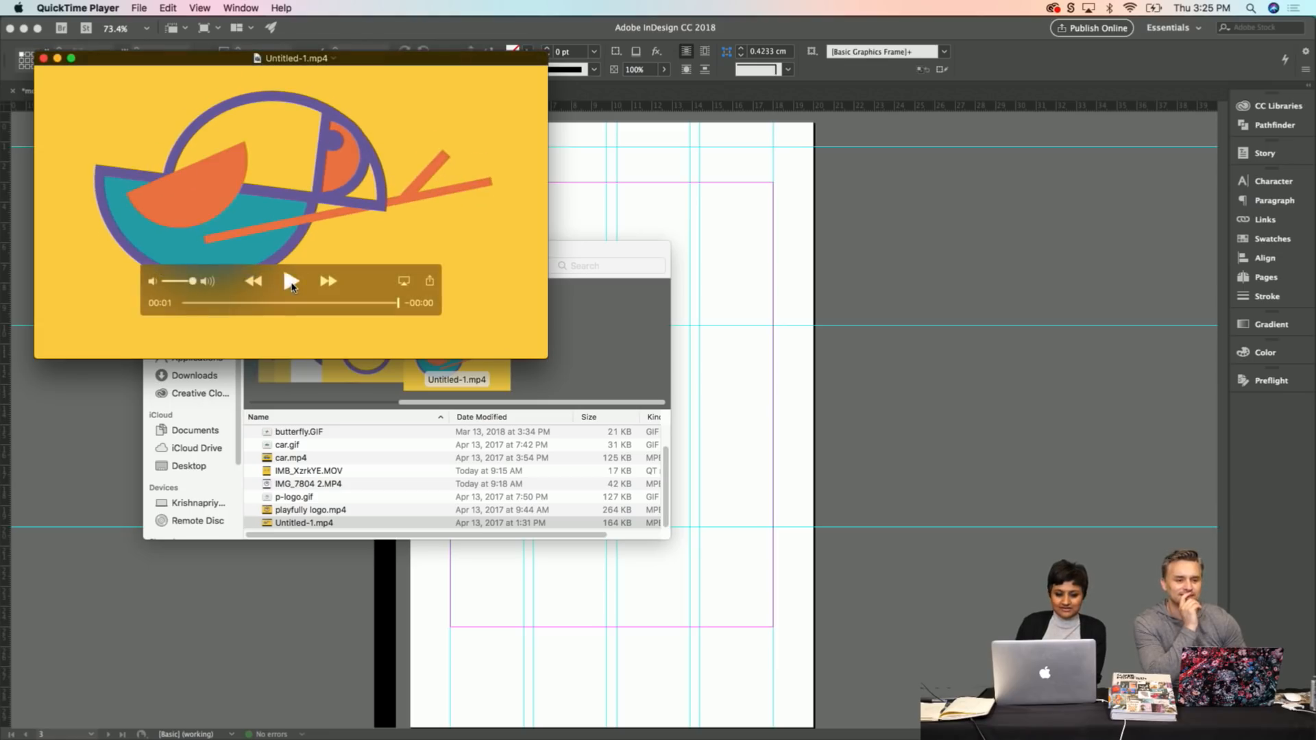
left_click(291, 283)
left_click(43, 58)
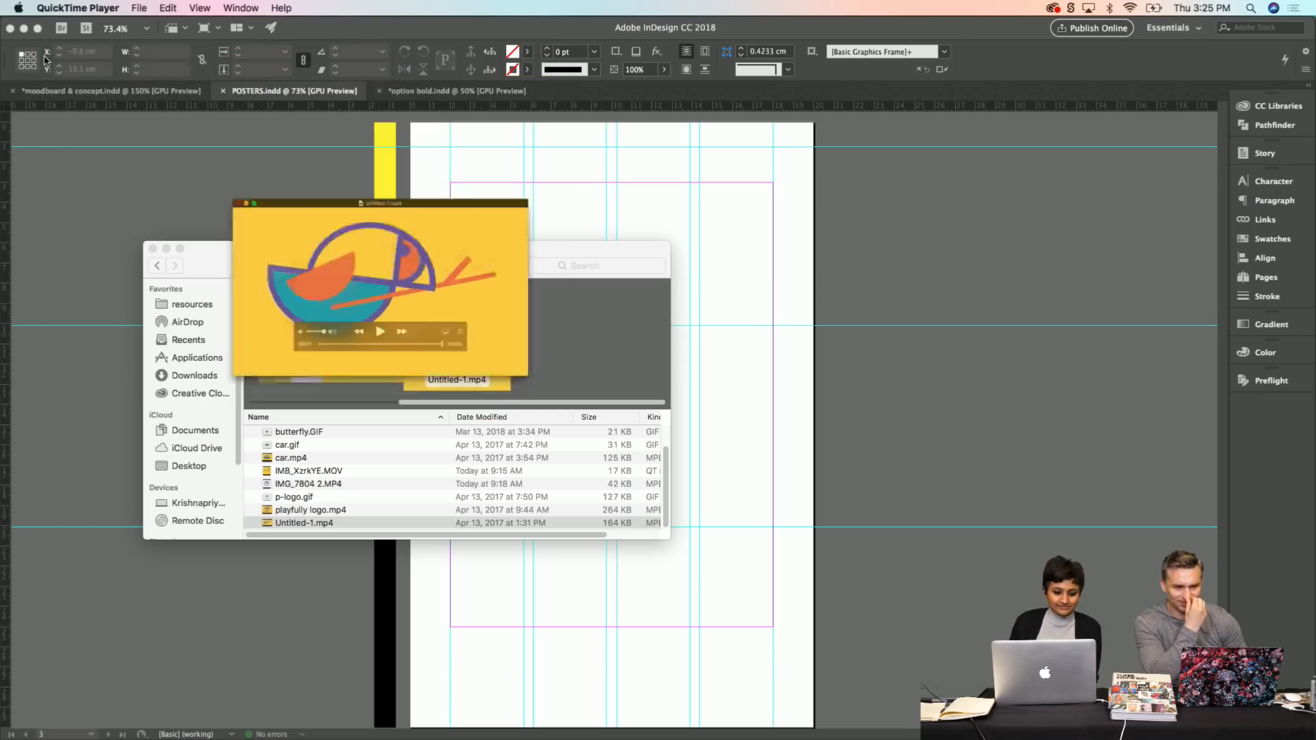
left_click(153, 249)
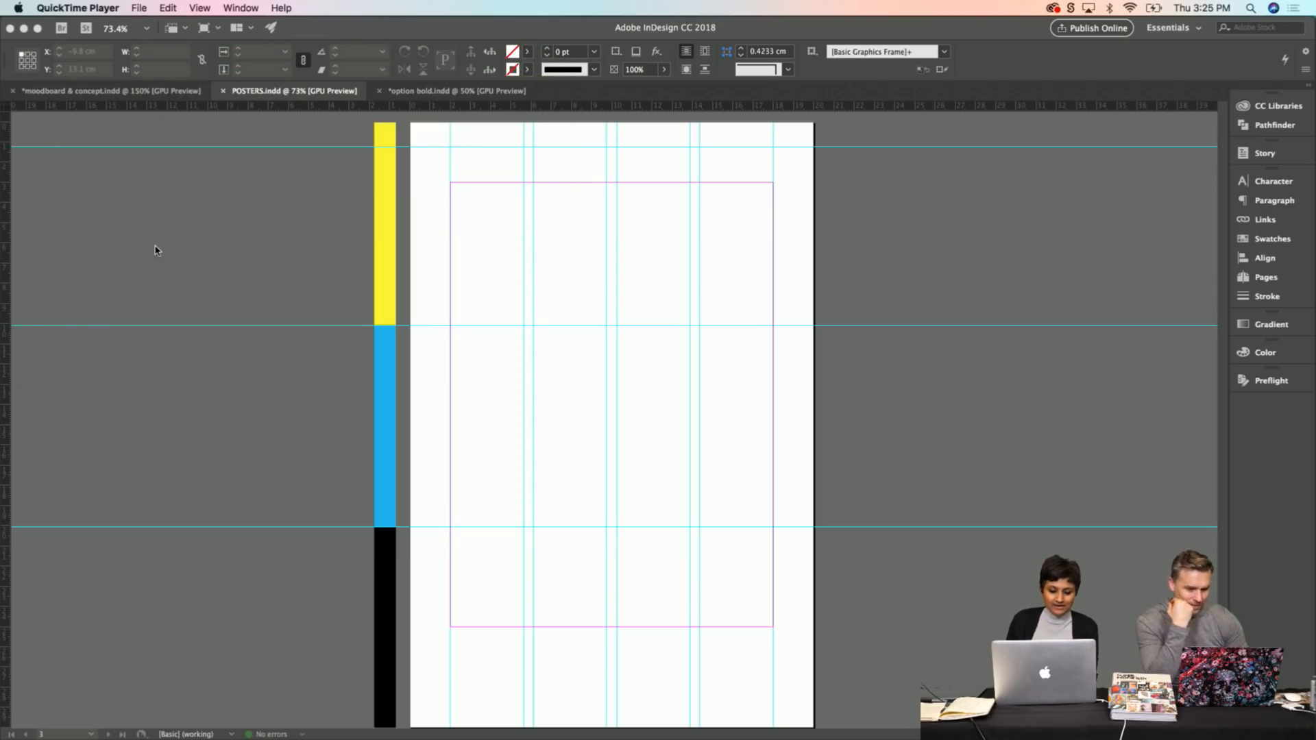
left_click(154, 251)
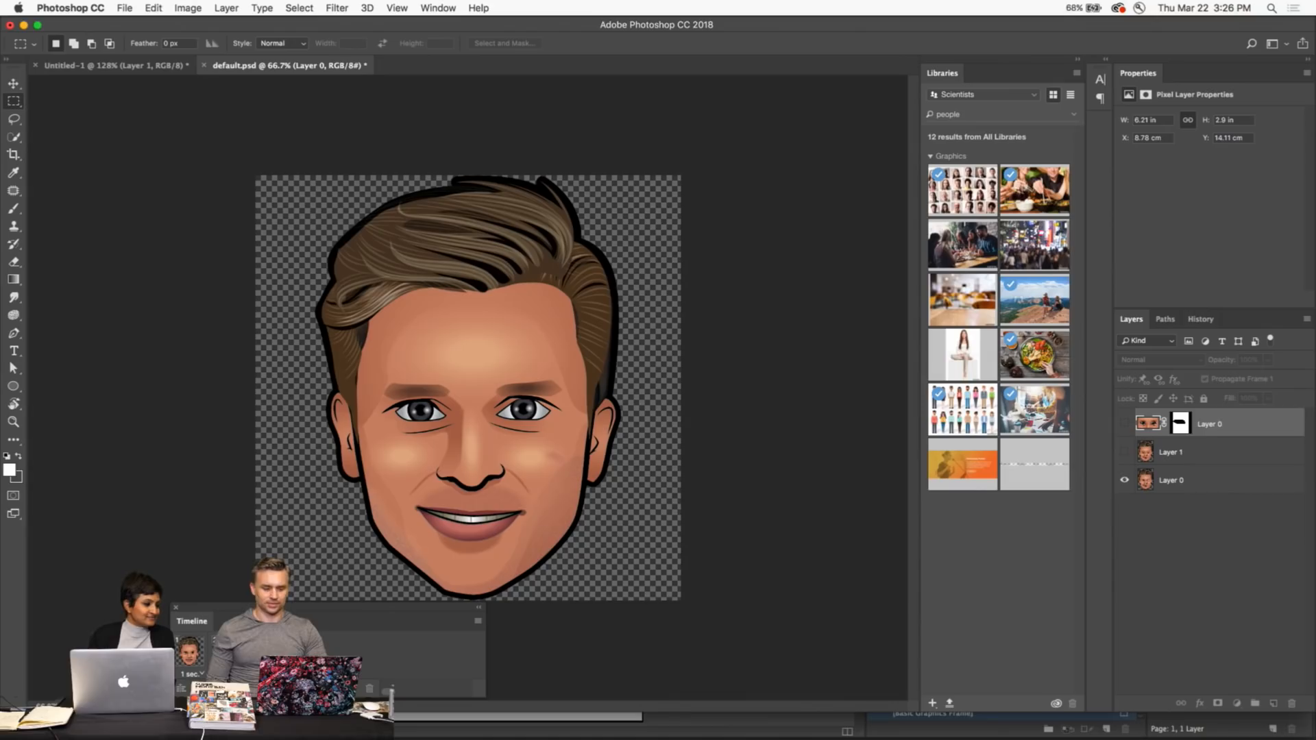
In Photoshop, play the illustrated face's frame animation in default.psd.
key("space")
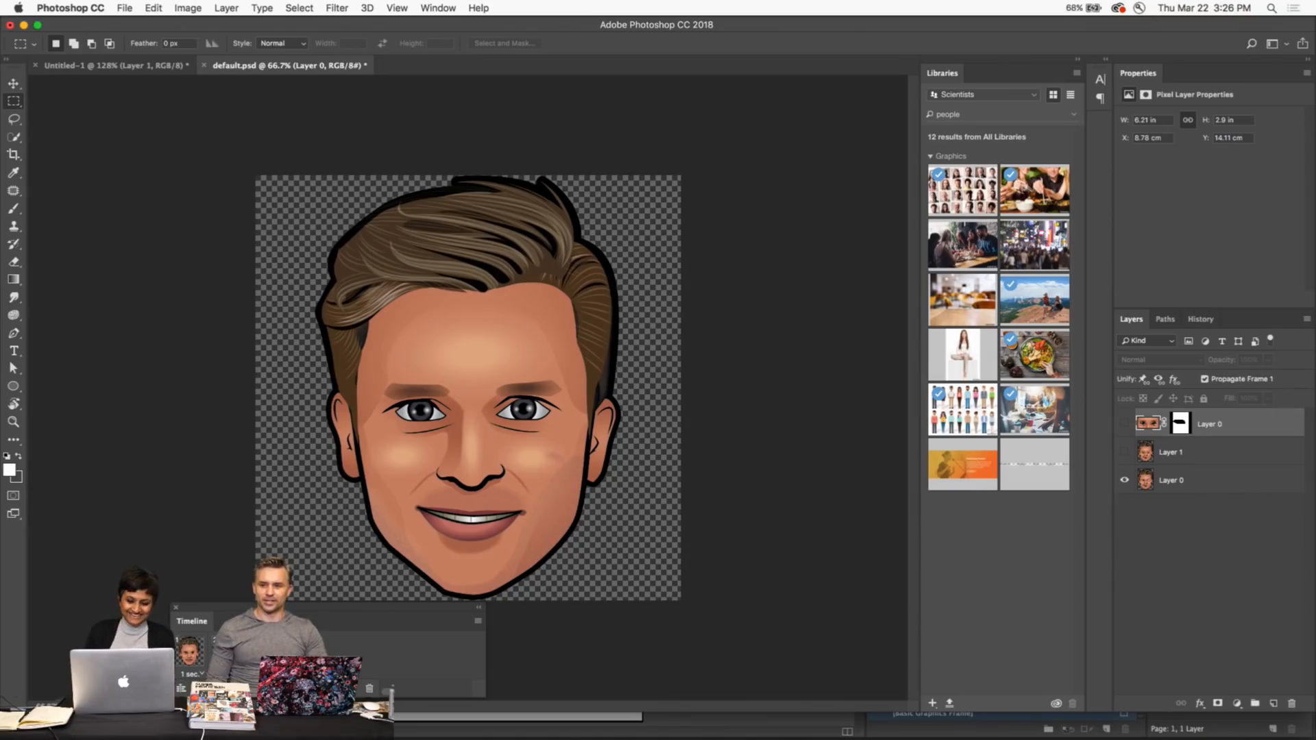
left_click(193, 655)
key("space")
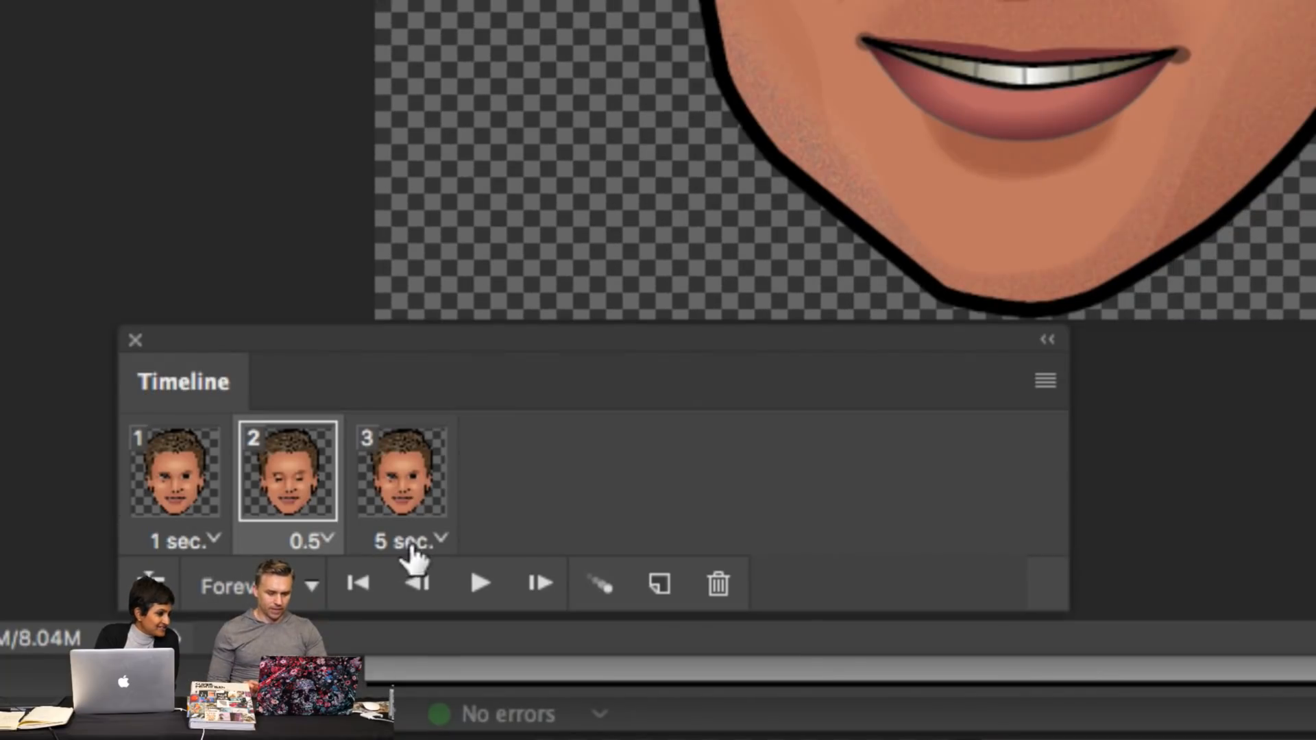
Inspect the frame delay choices in the face animation, choosing 5.0 seconds for frame 3 and reviewing the timing of frame 2.
left_click(411, 545)
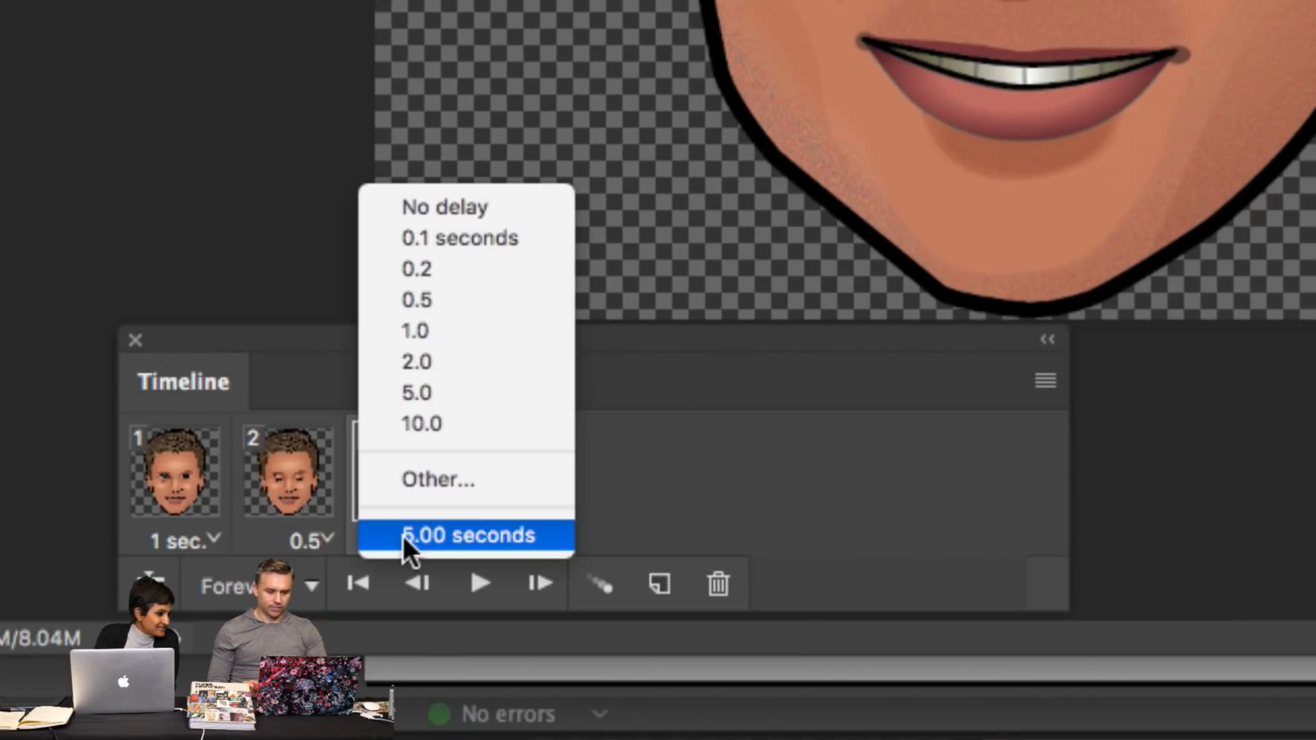
left_click(481, 392)
left_click(182, 490)
left_click(286, 488)
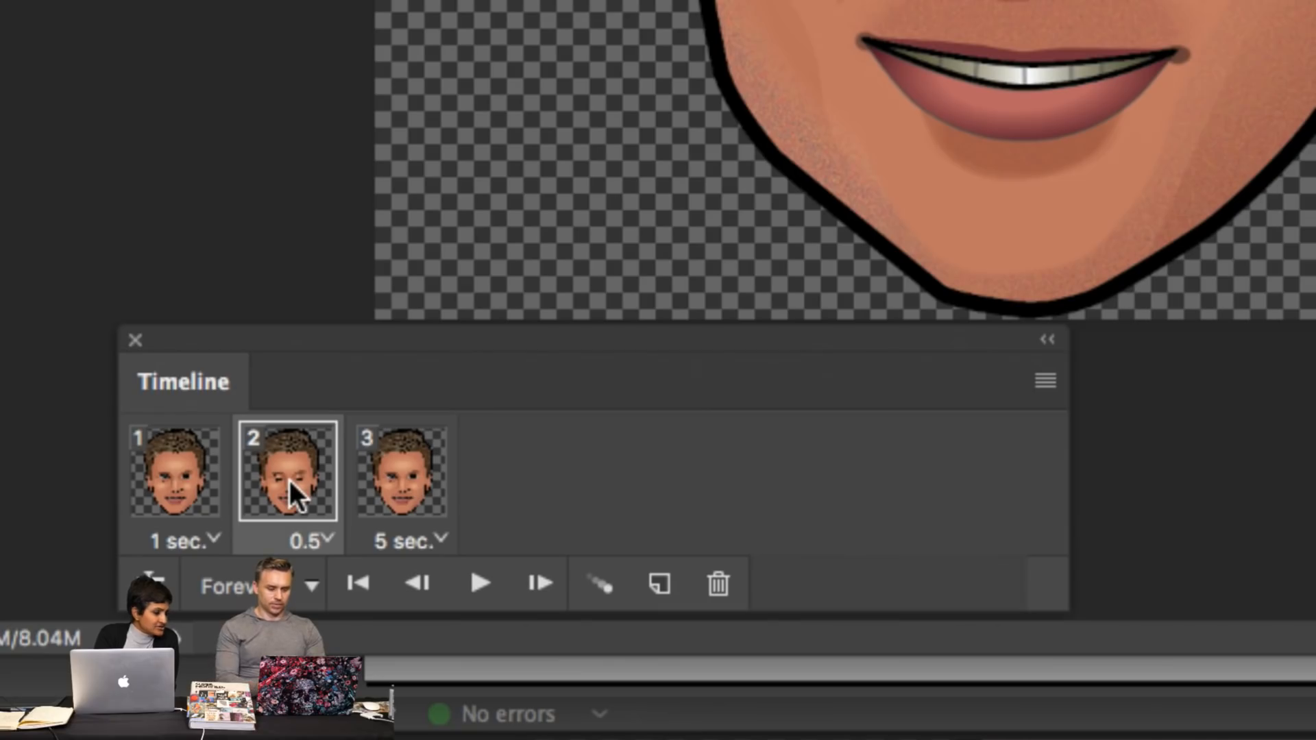
left_click(309, 540)
left_click(564, 439)
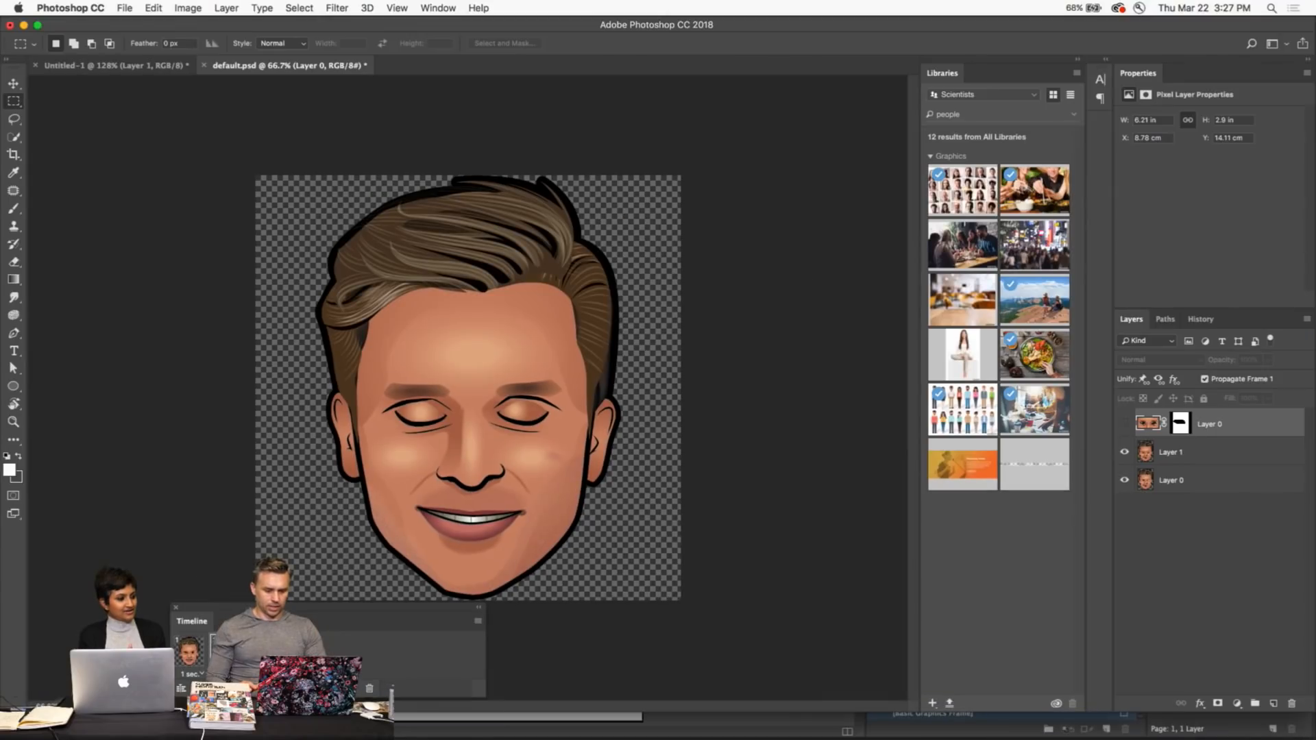
Replay the face's frame animation and switch to the Emoji folder in Finder.
left_click(318, 572)
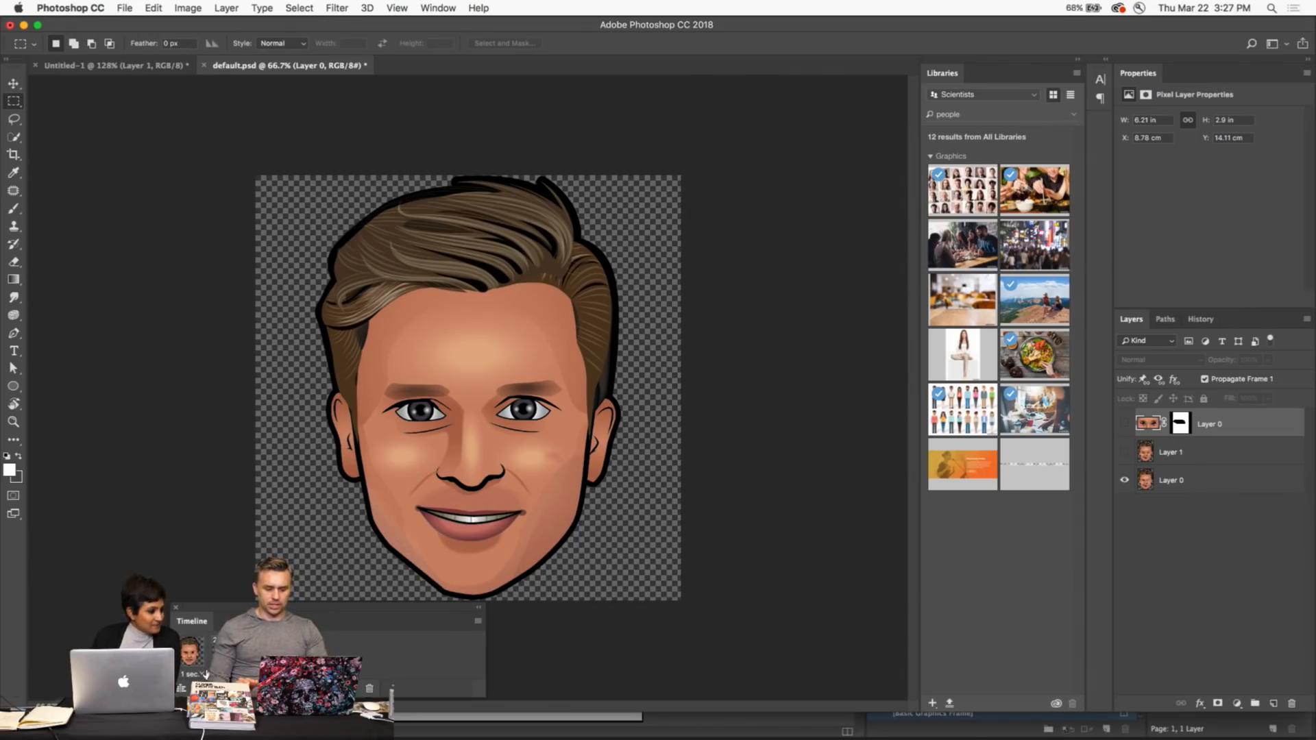
key("space")
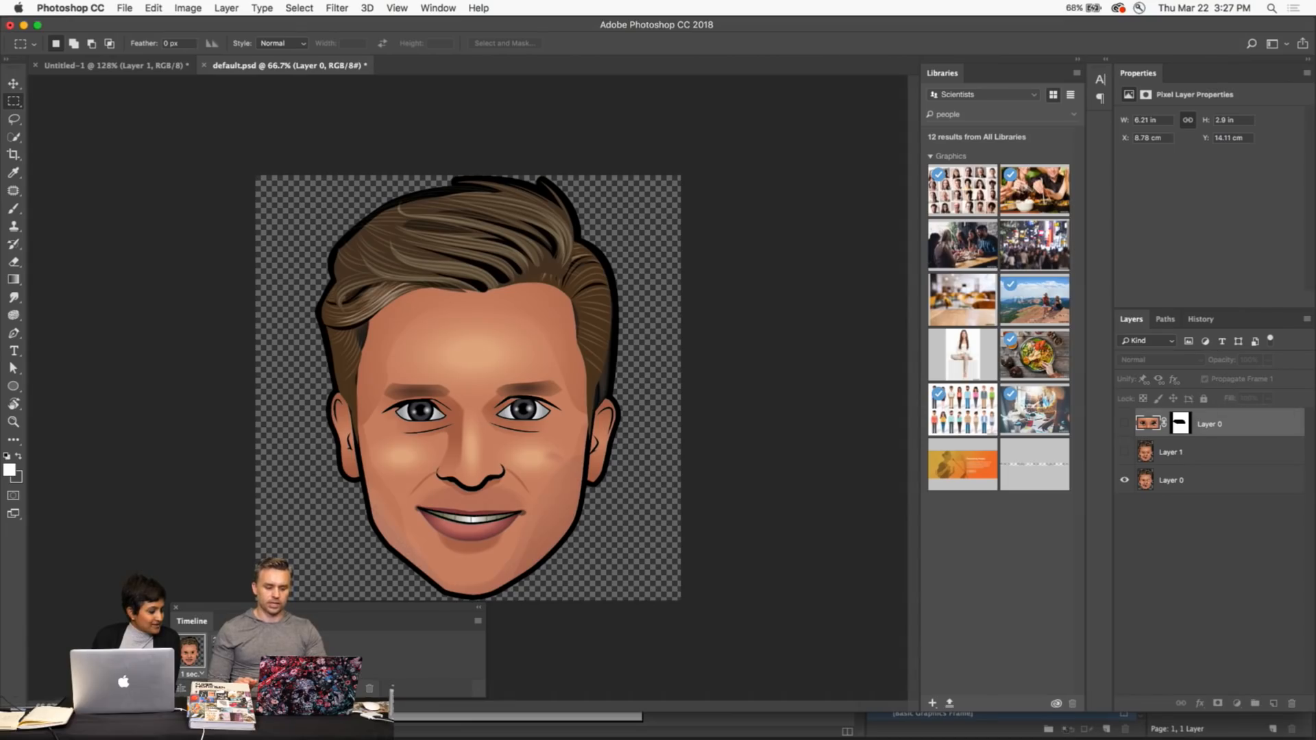
left_click(238, 725)
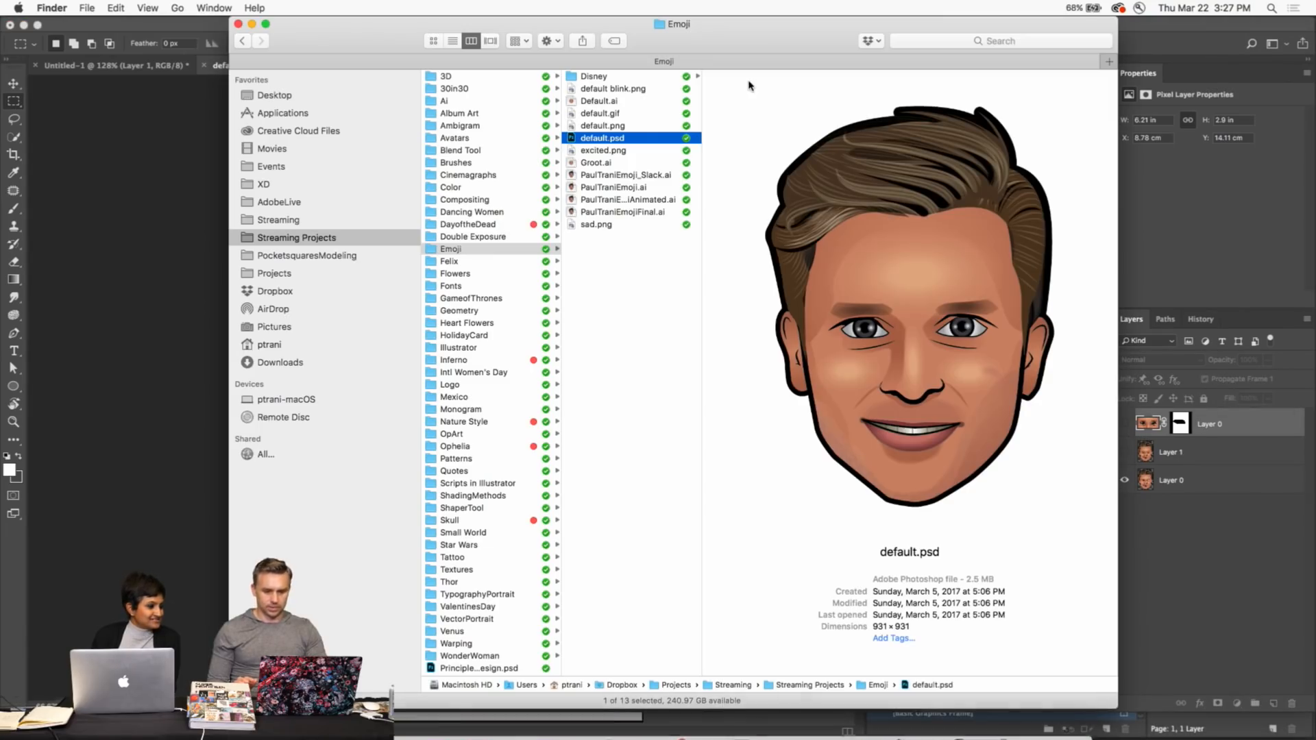
left_click_drag(414, 44, 662, 145)
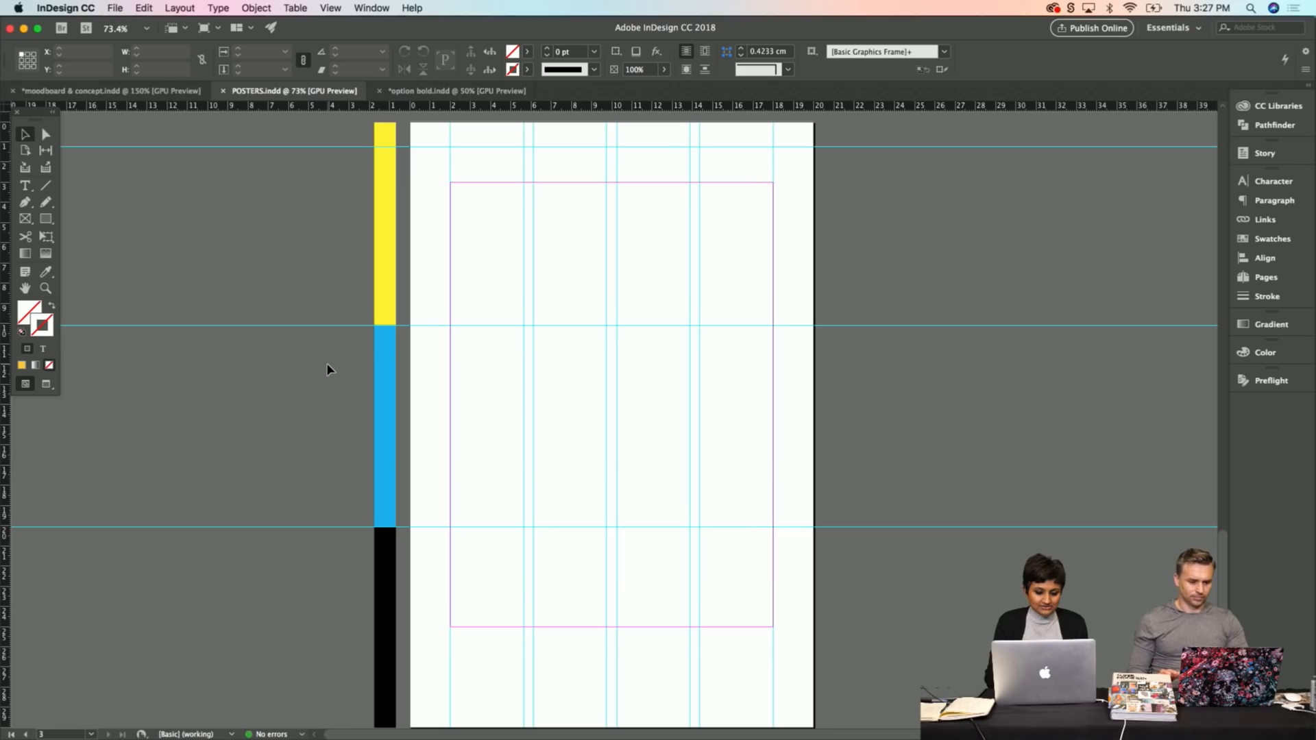
In POSTERS.indd in InDesign, select the Active poster's purple background, playfully.life header, and footer texts for copying.
scroll(327, 370, "up", 10)
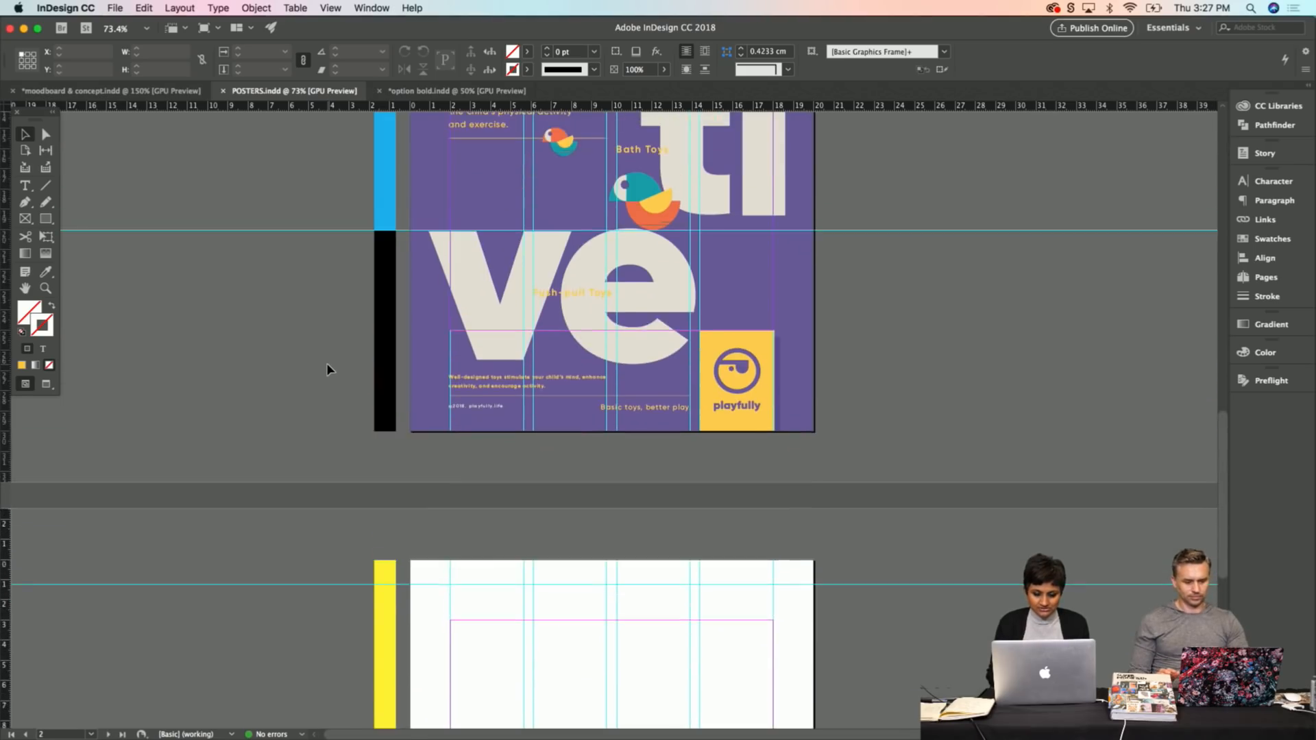
scroll(327, 369, "down", 5)
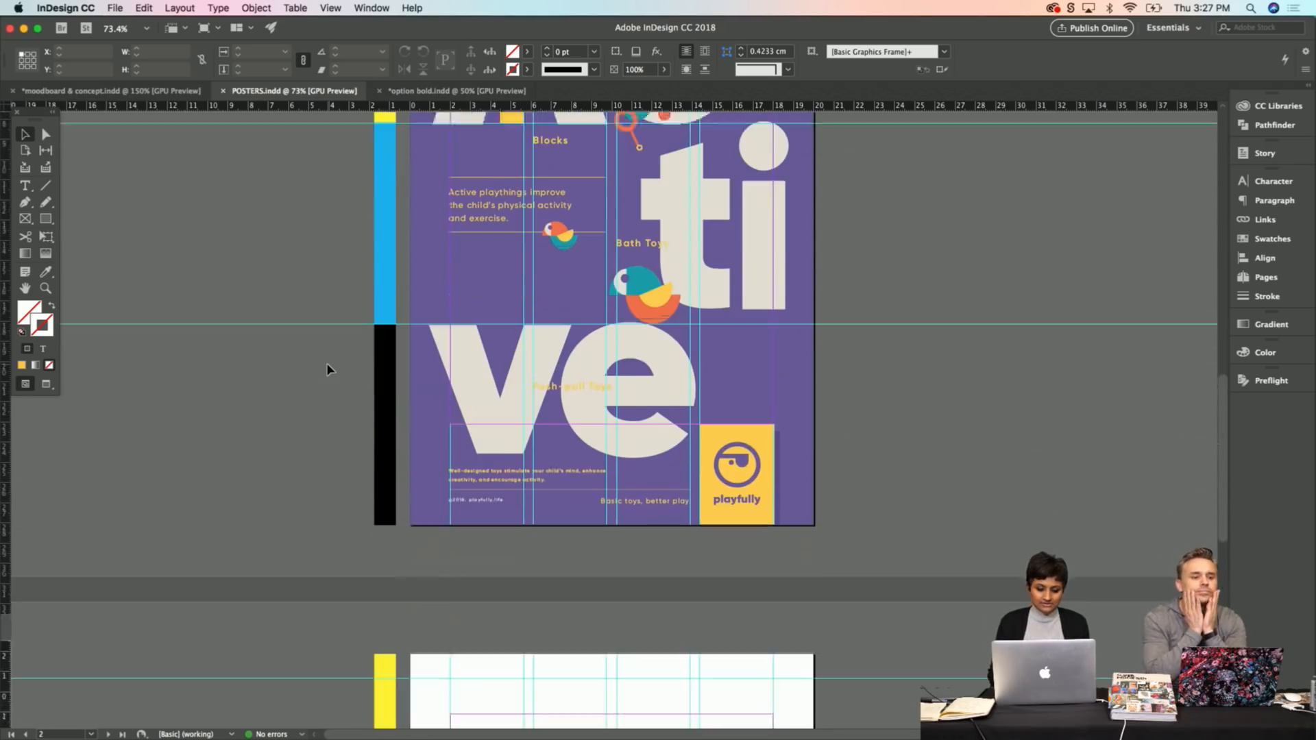
scroll(326, 370, "down", 3)
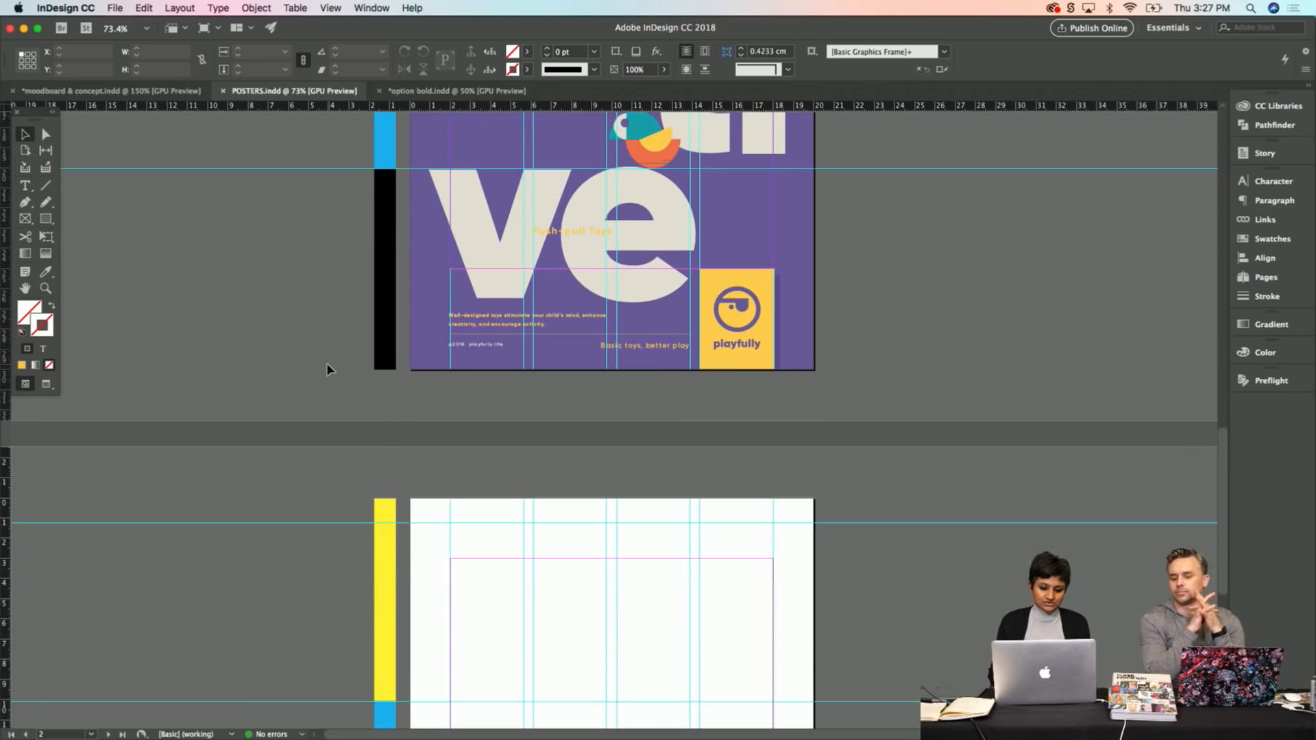
scroll(326, 369, "up", 6)
scroll(327, 369, "up", 5)
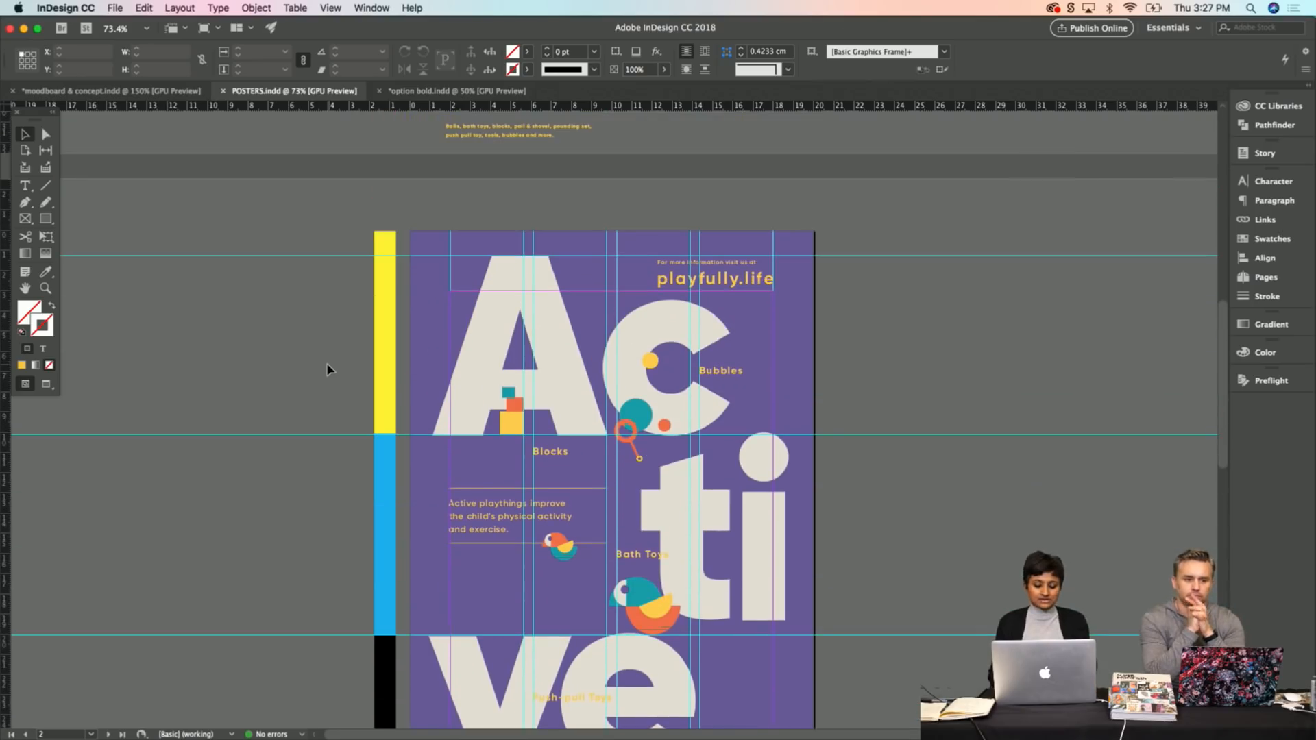
left_click(430, 296)
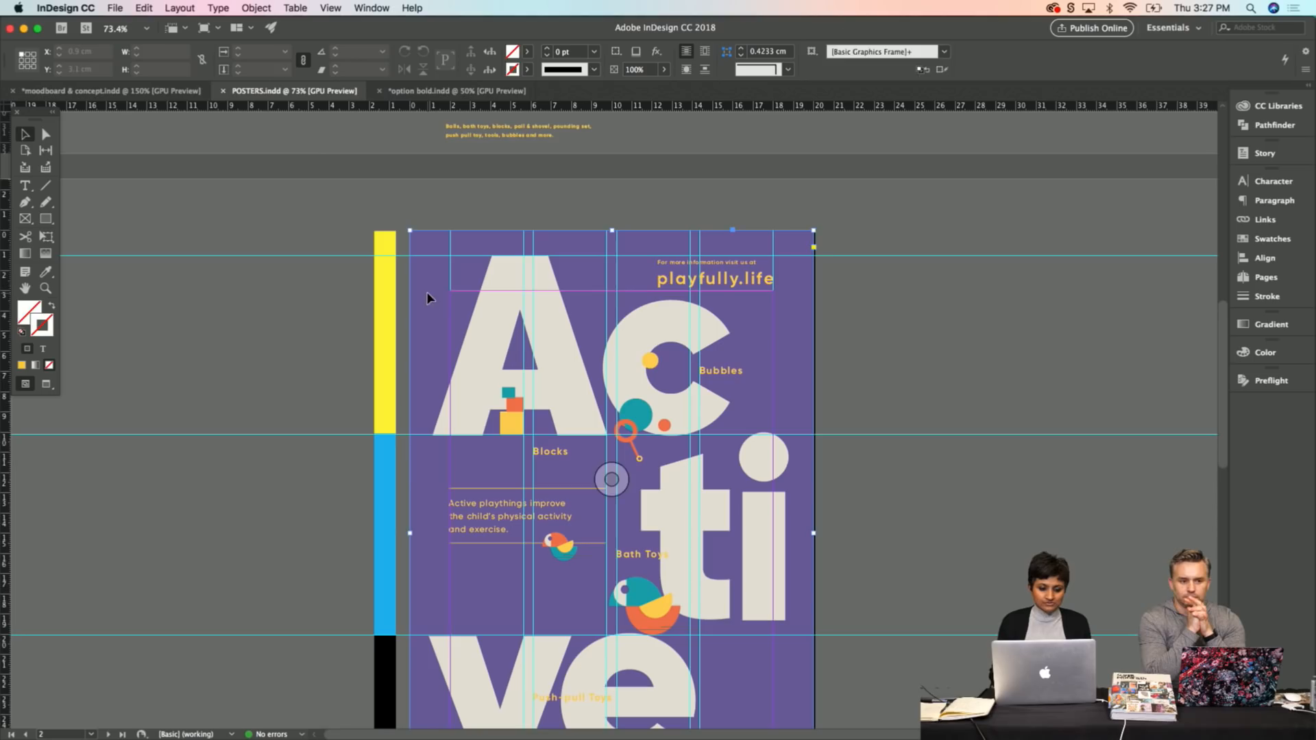
left_click(669, 273, "shift")
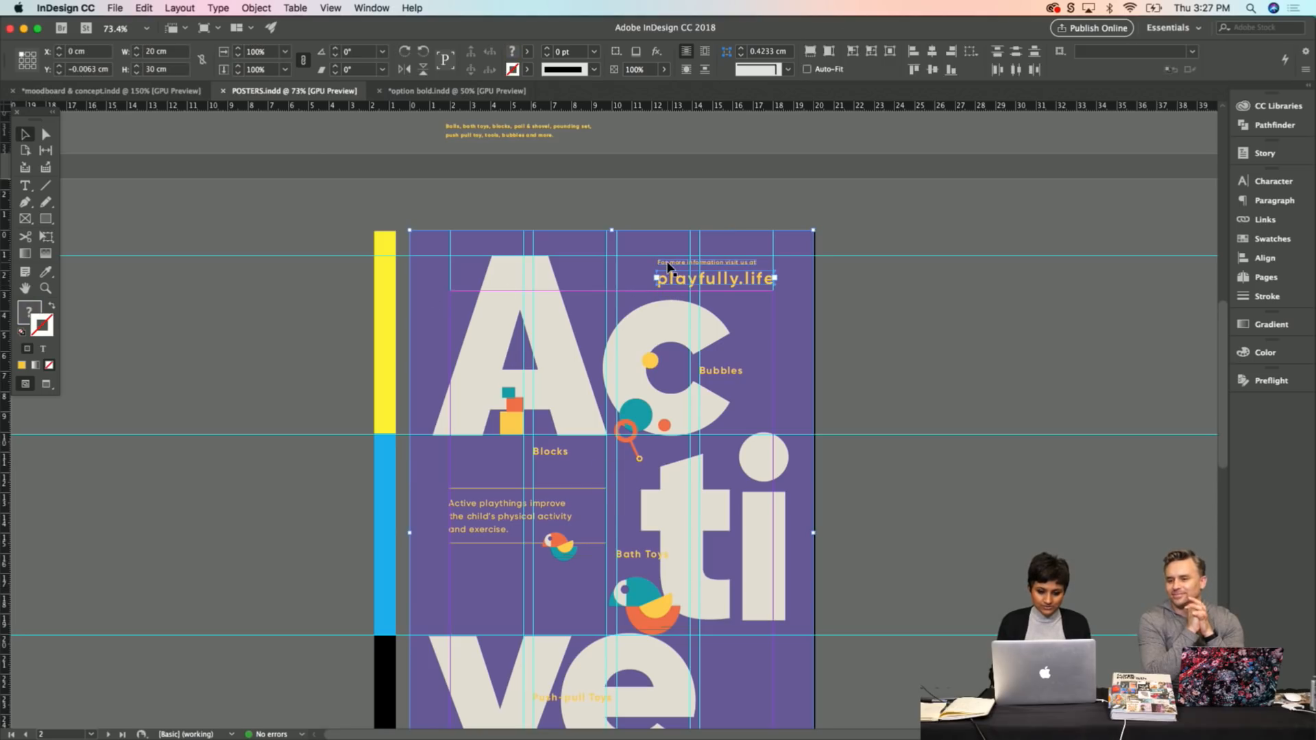
scroll(669, 268, "down", 8)
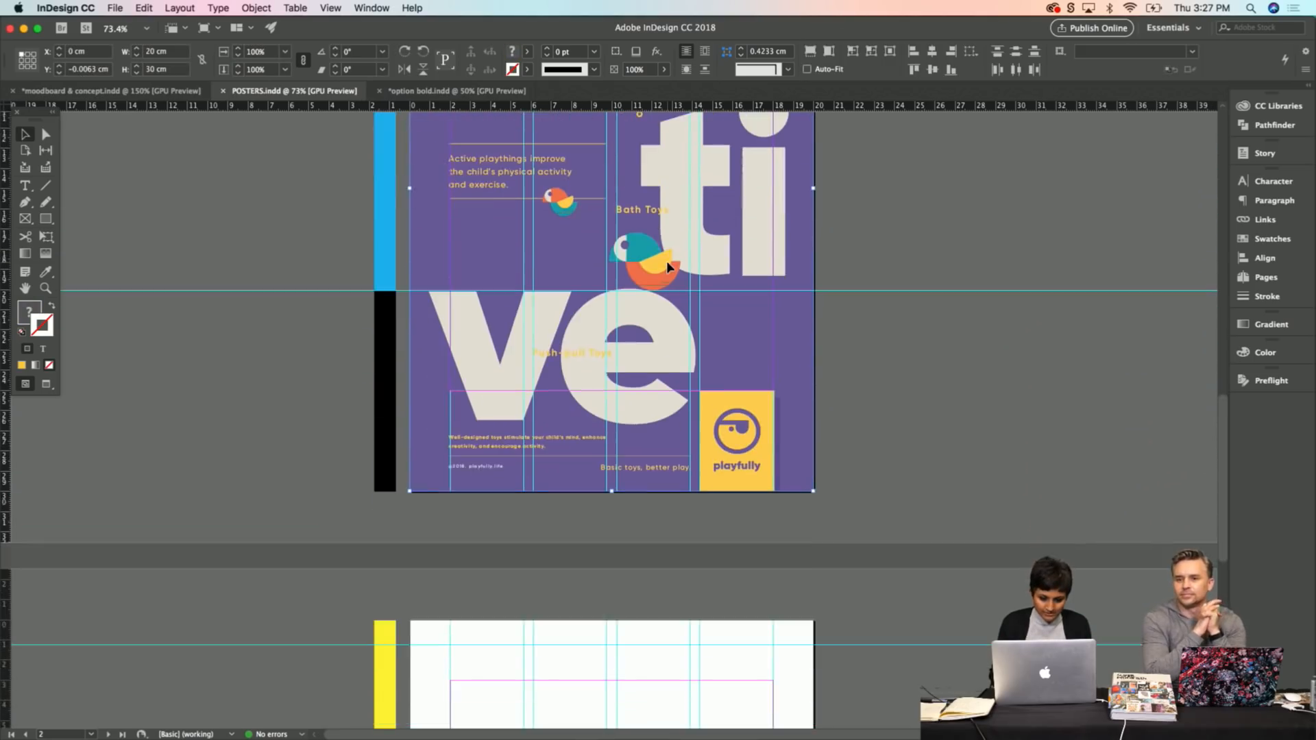
left_click(550, 446, "shift")
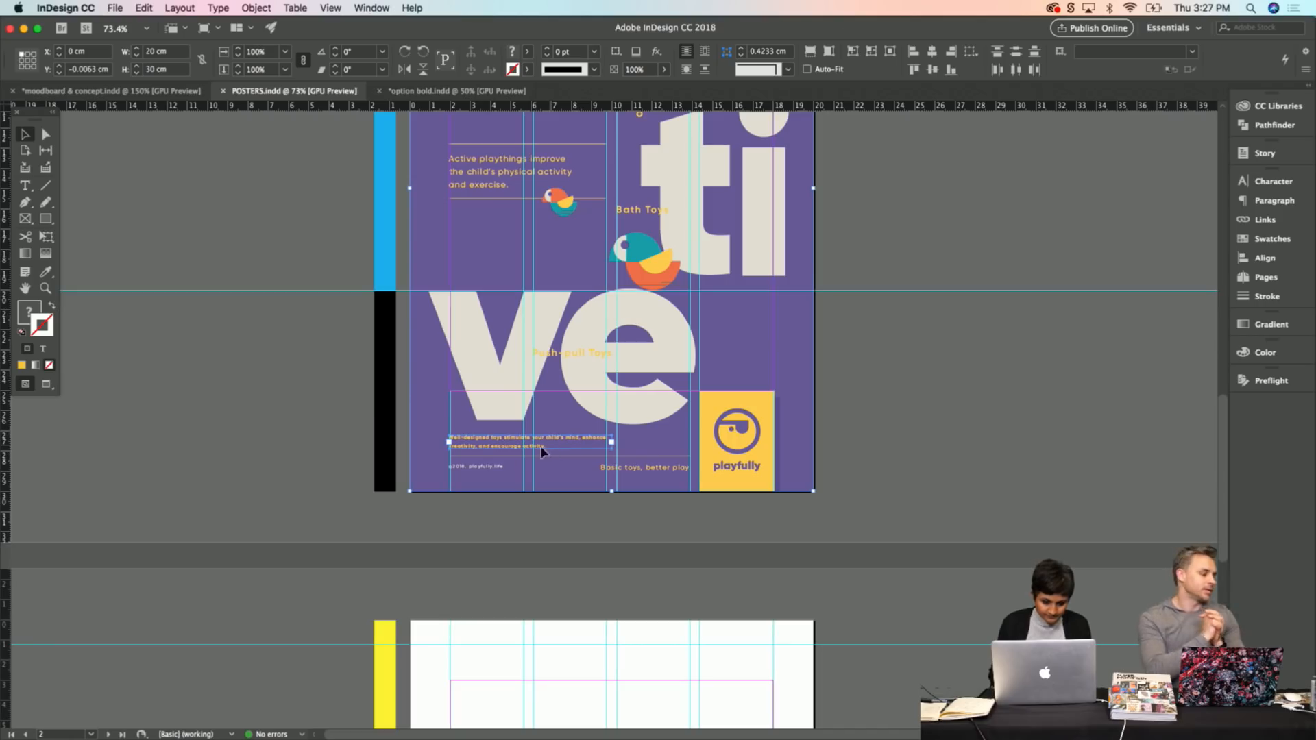
left_click(490, 469, "shift")
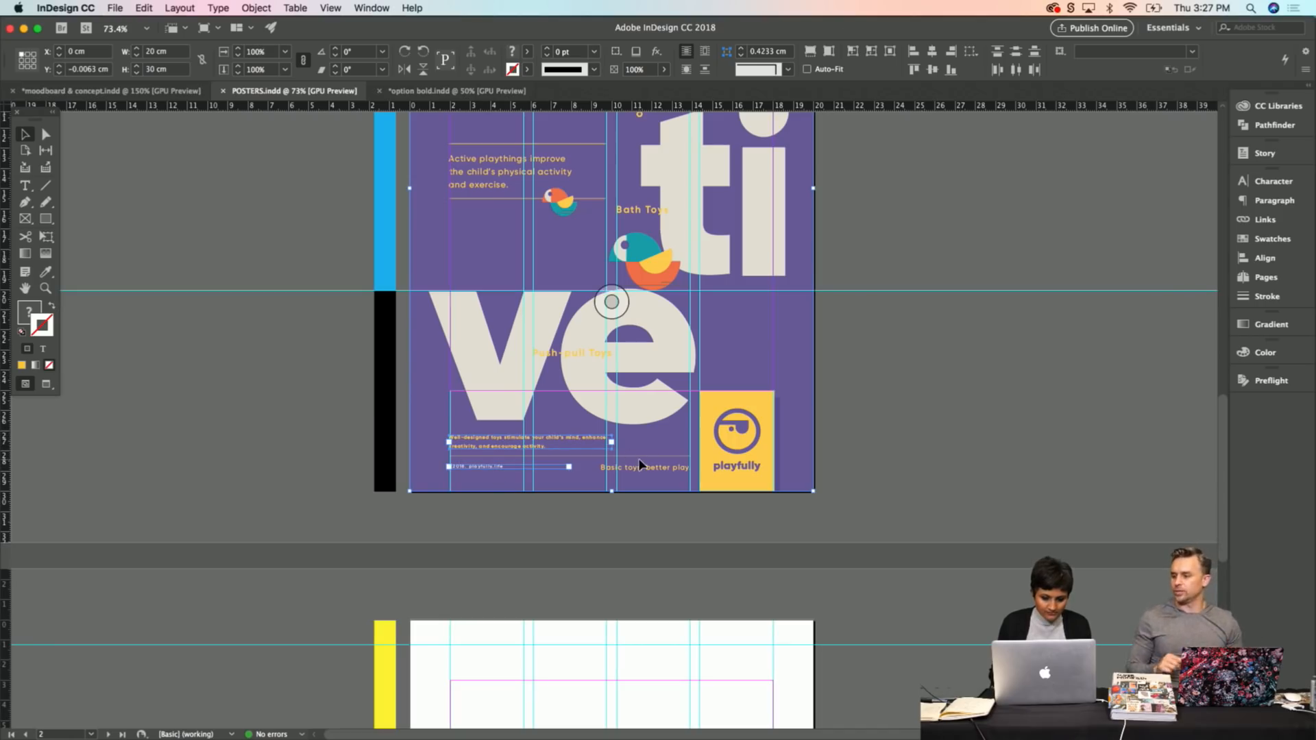
left_click(639, 465, "shift")
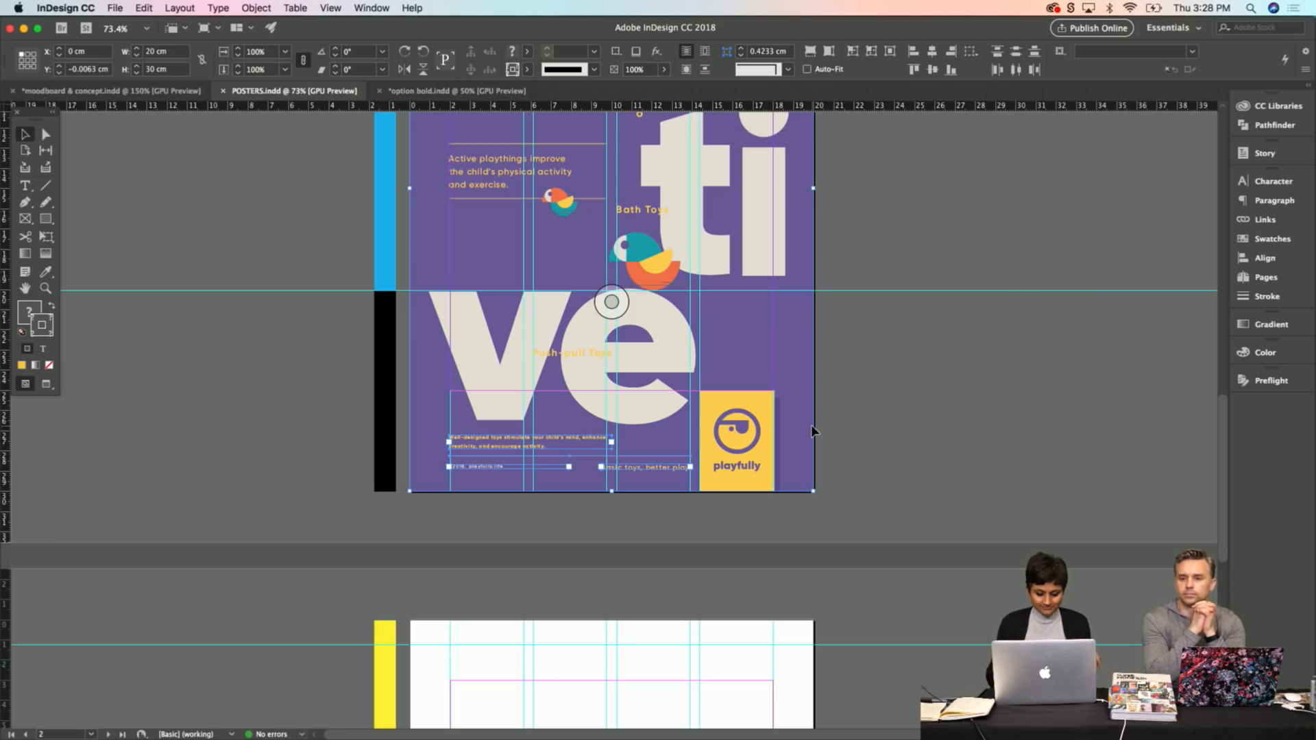
Paste the copied poster background, header, footer texts and logo onto blank page 3 and align them with the page edges.
scroll(812, 430, "down", 15)
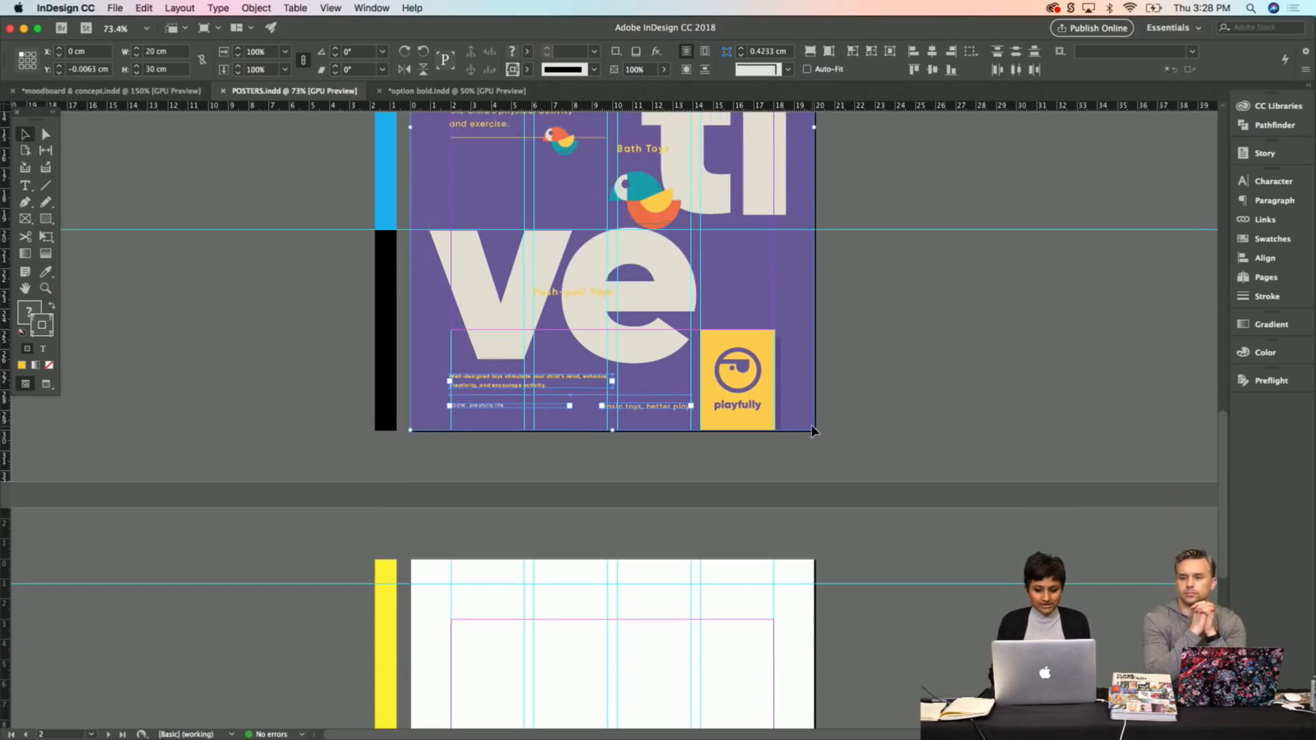
scroll(812, 431, "up", 3)
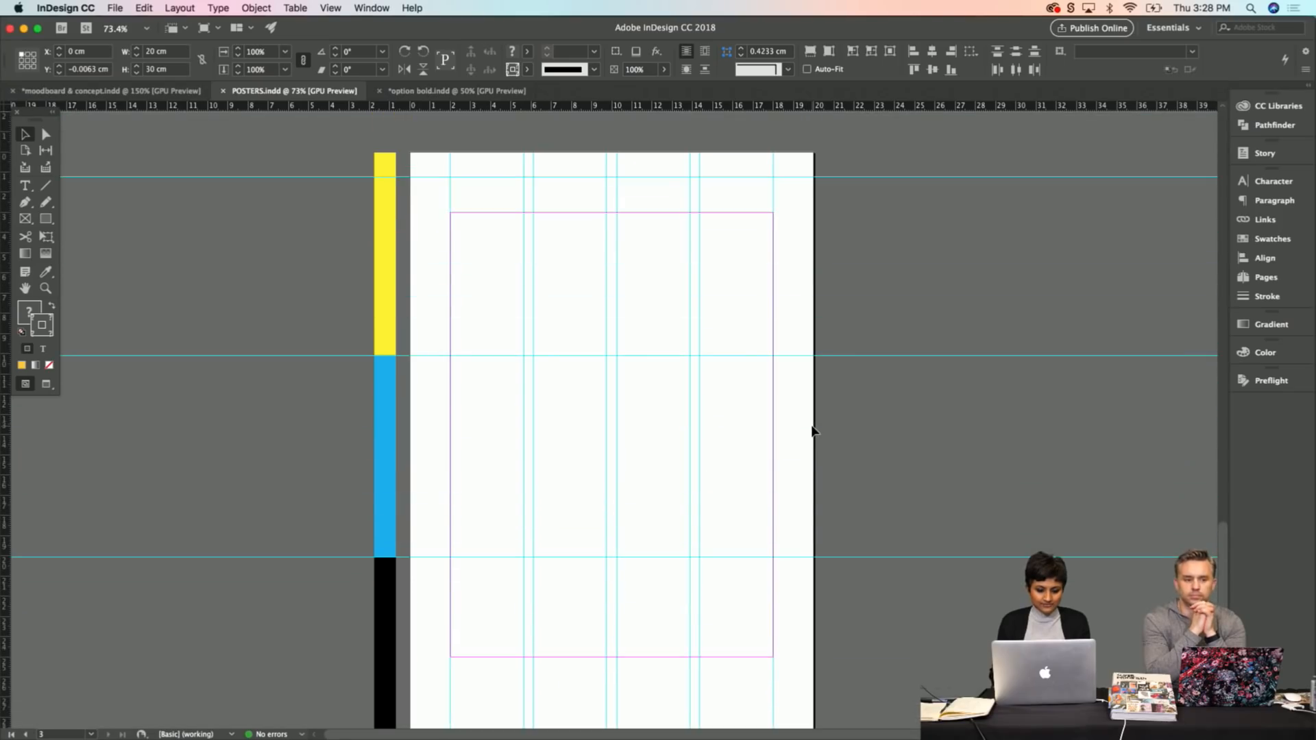
key("super+v")
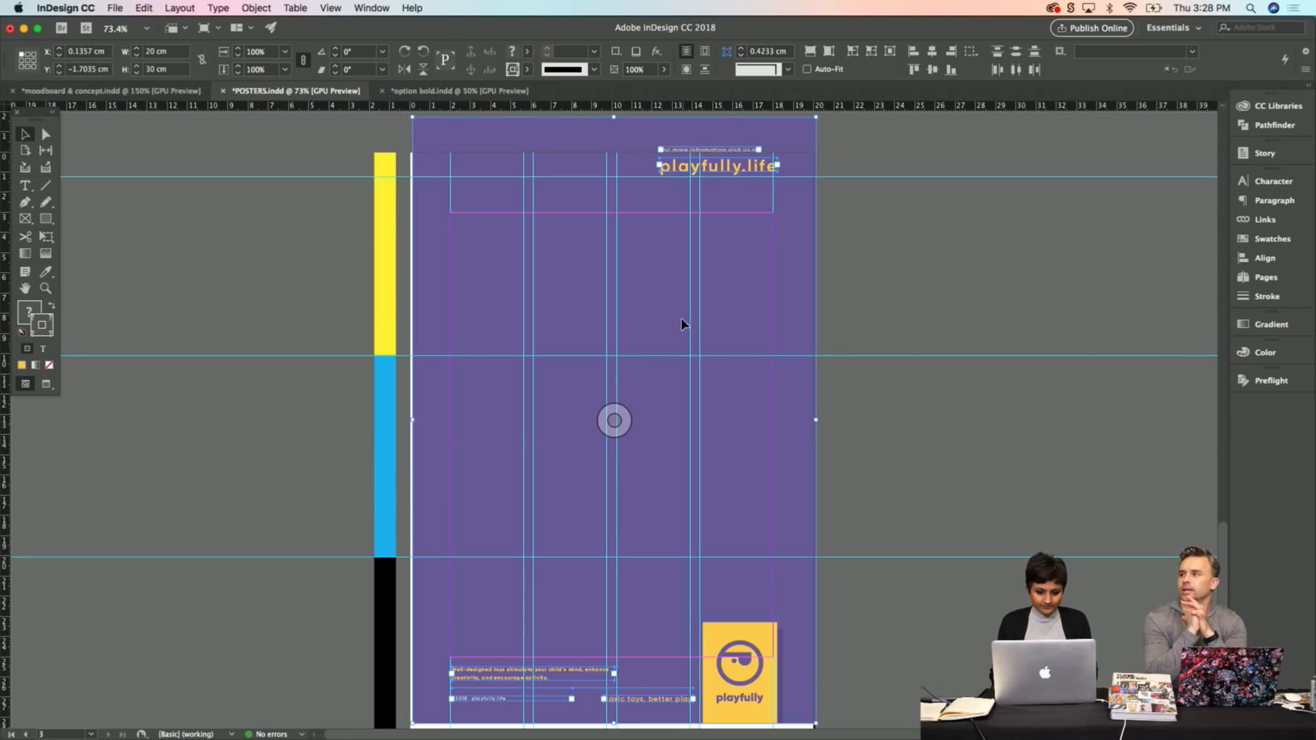
mouse_move(650, 317)
left_mouse_down()
mouse_move(650, 353)
mouse_move(649, 315)
left_mouse_up()
left_click(862, 229)
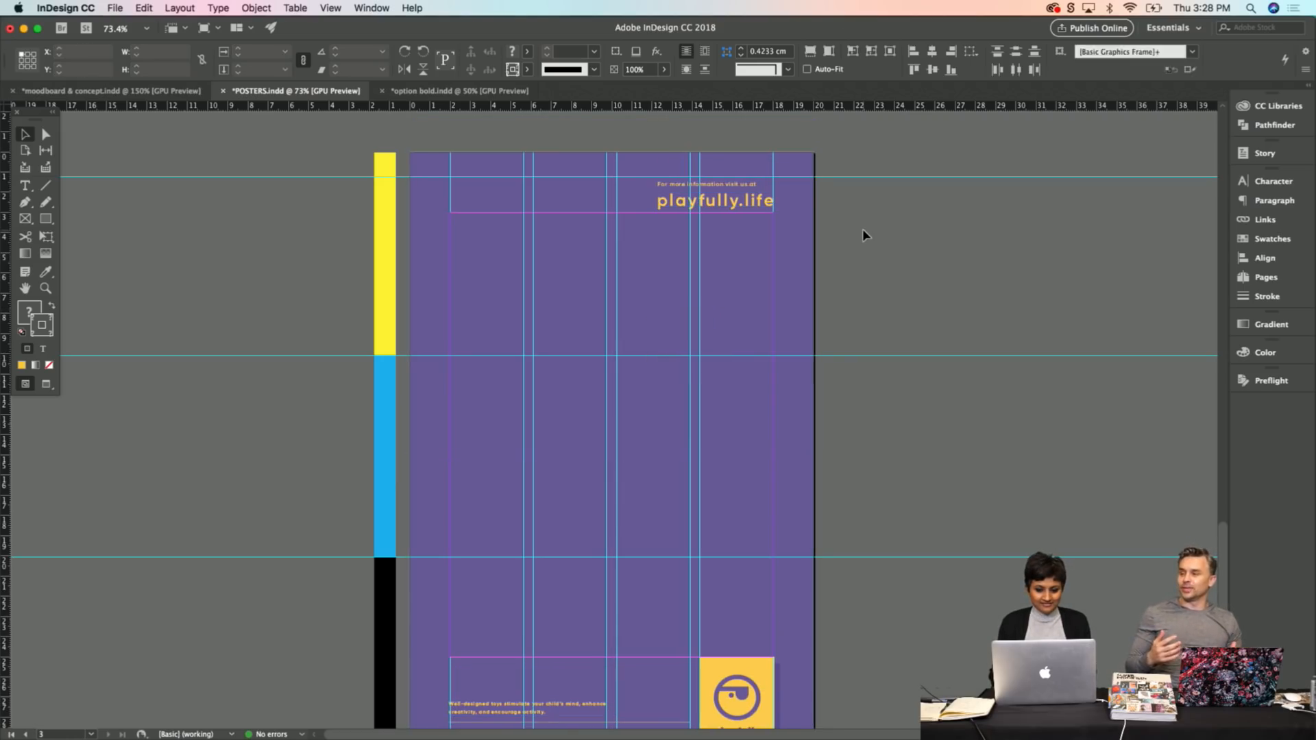
scroll(862, 229, "down", 3)
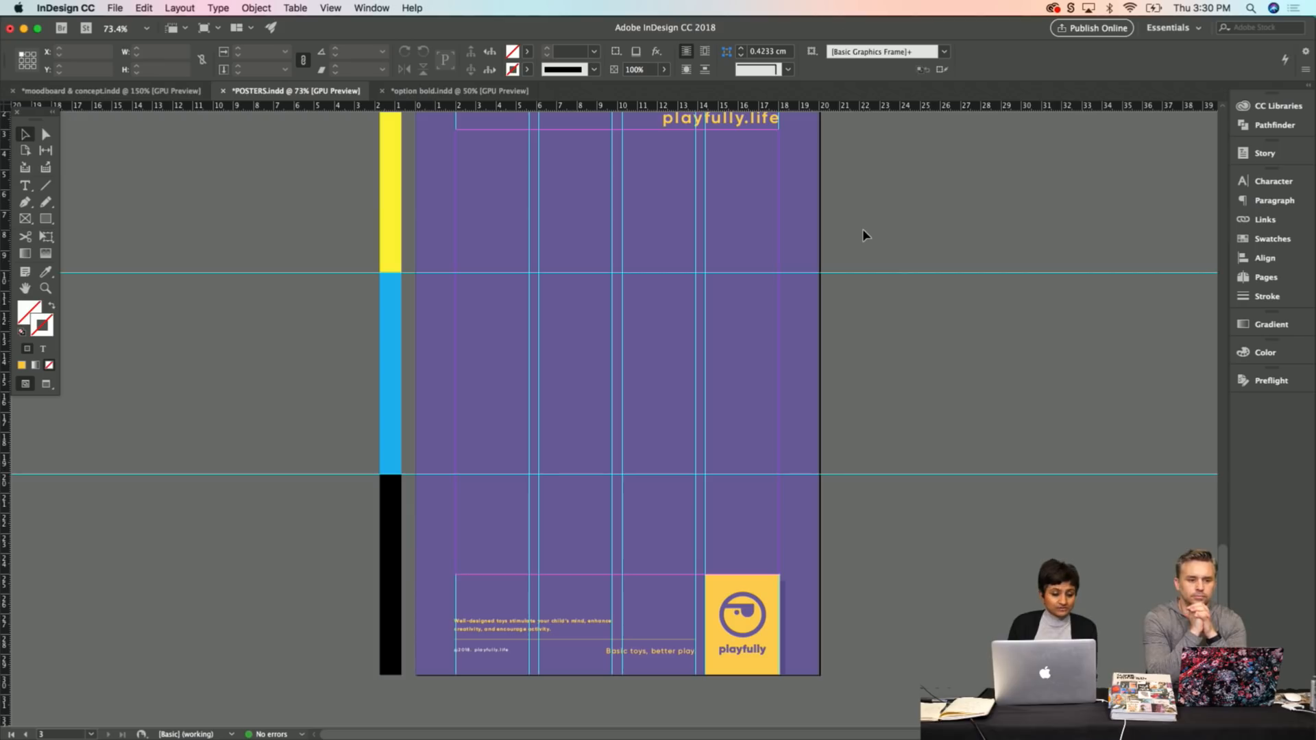
scroll(862, 229, "up", 3)
scroll(862, 229, "down", 1)
scroll(862, 229, "down", 1)
scroll(862, 229, "down", 3)
scroll(862, 229, "up", 5)
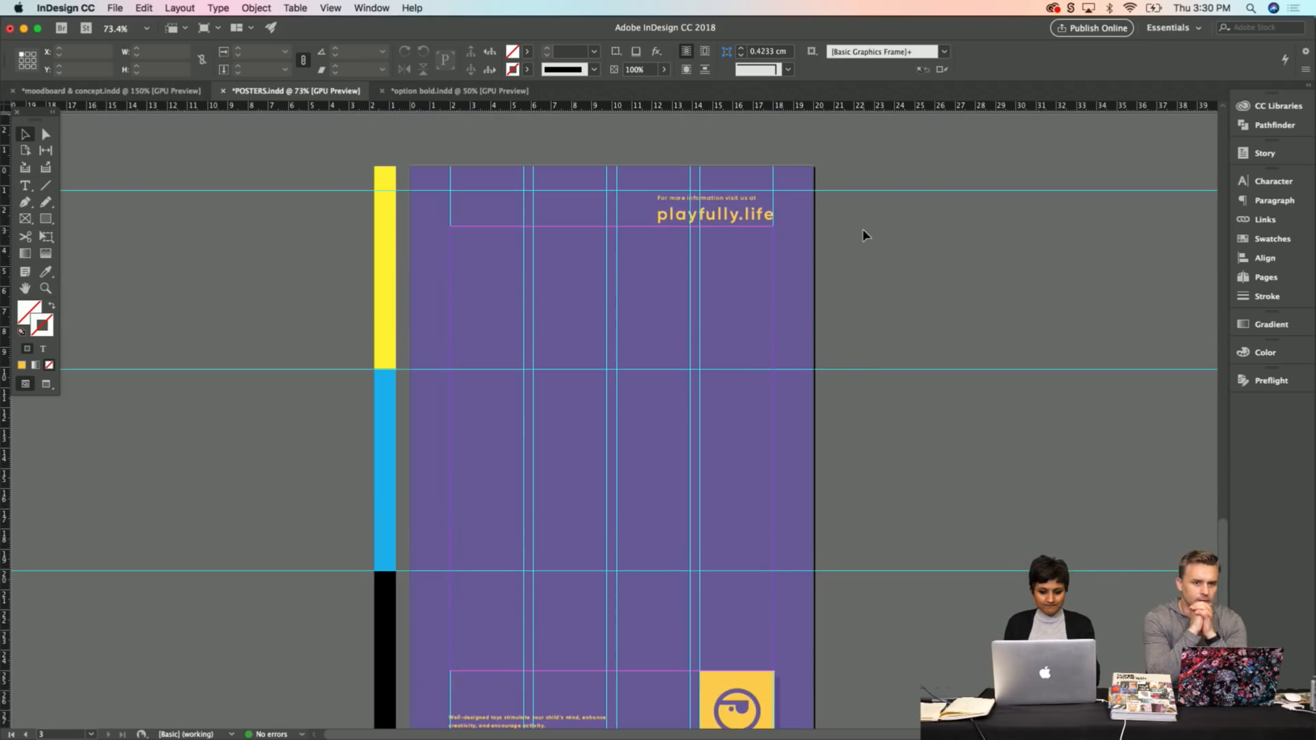
scroll(862, 229, "down", 2)
Fill the page 3 poster background with the orange red swatch and save the document.
left_click(775, 237)
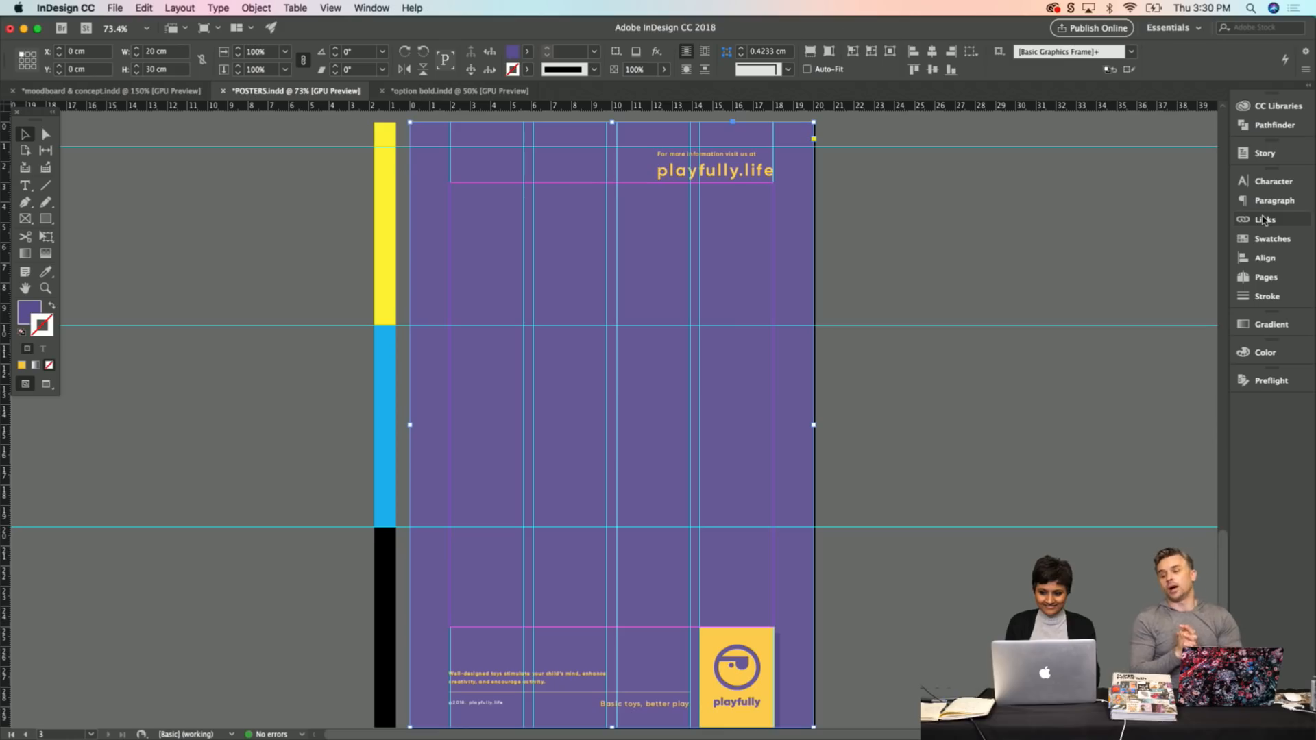
left_click(1273, 240)
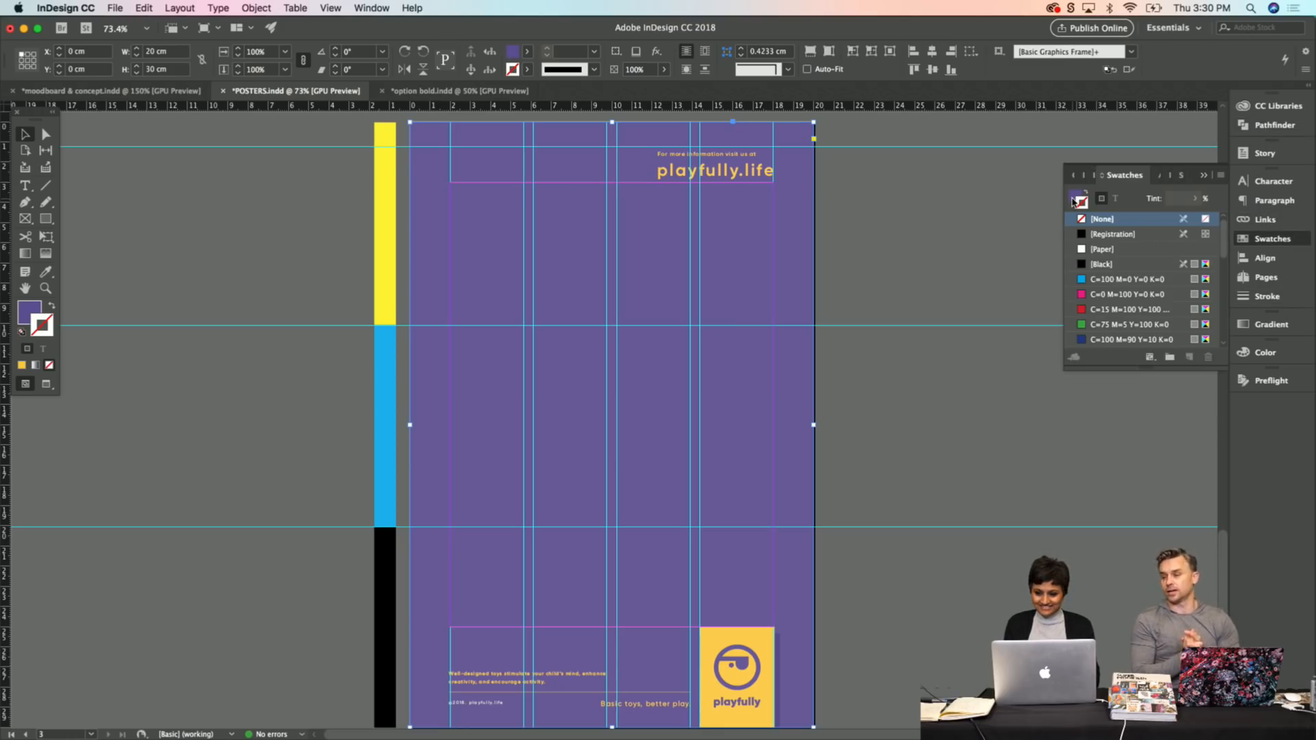
left_click(1073, 201)
scroll(1104, 271, "down", 1)
left_click(1104, 249)
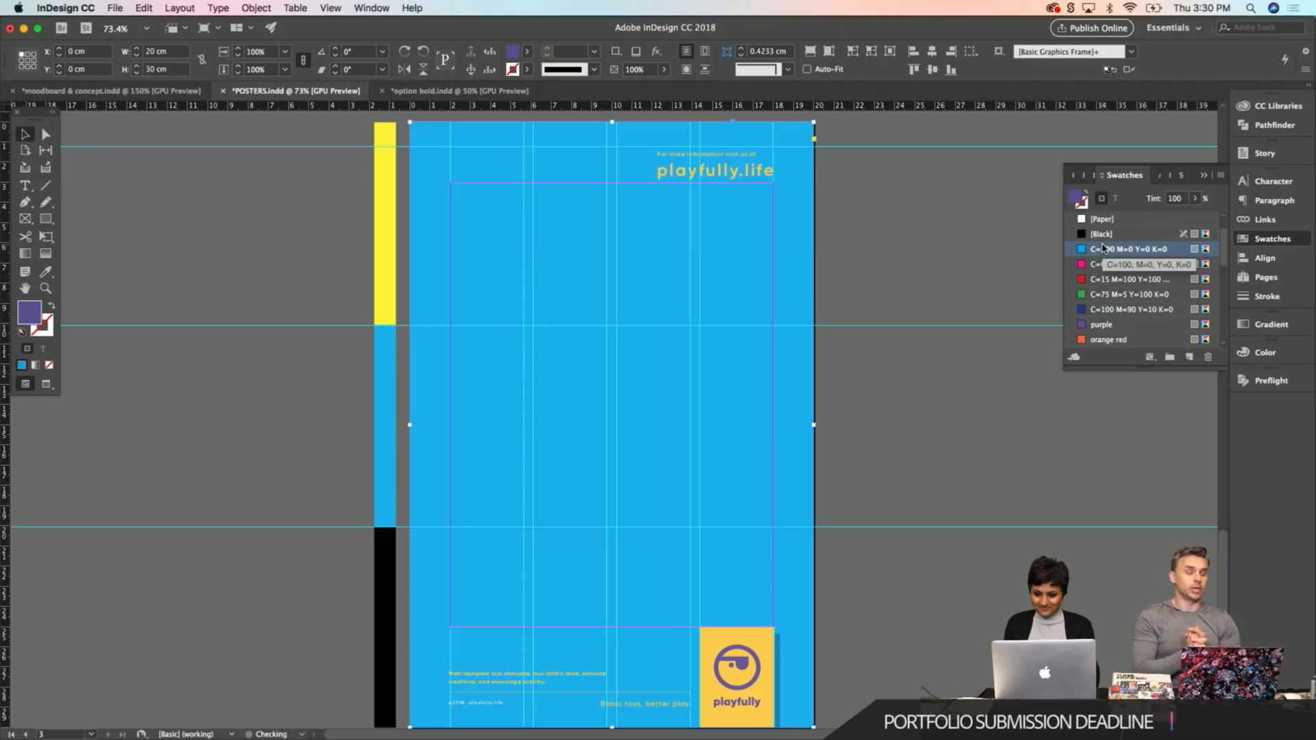
left_click(1106, 324)
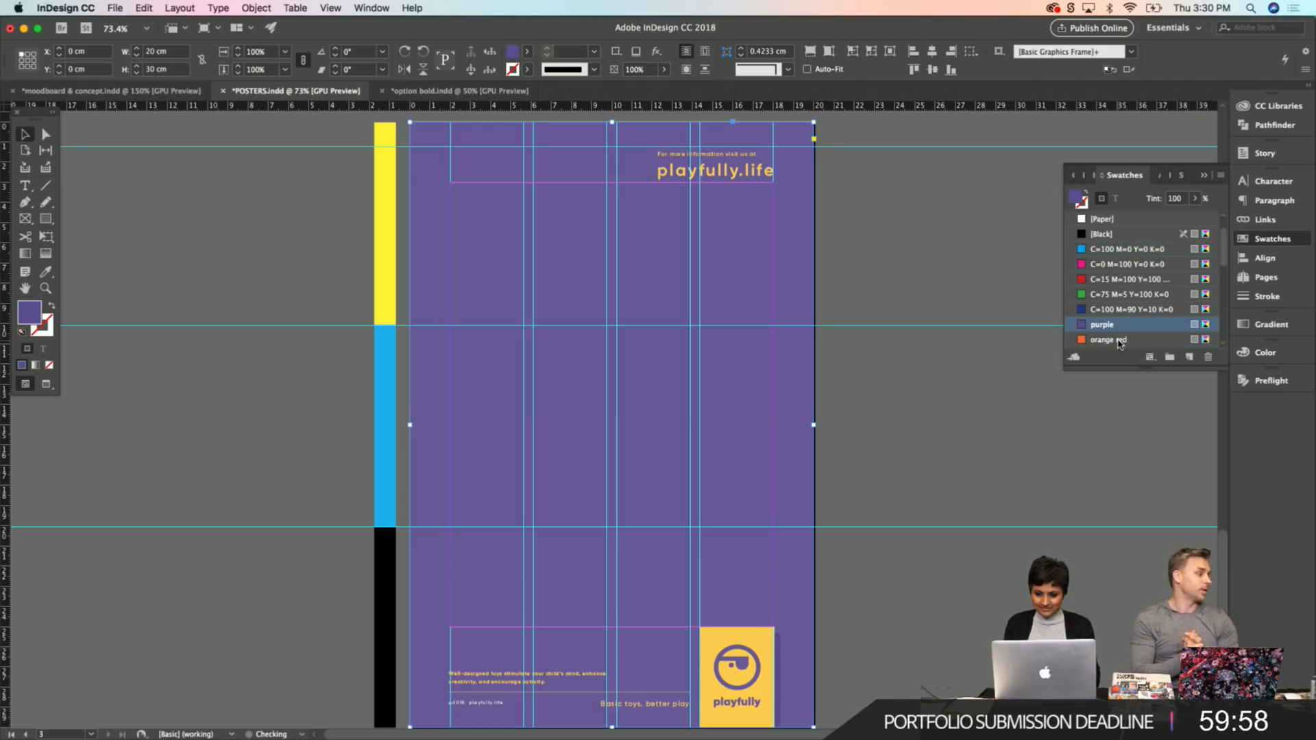
left_click(1120, 341)
left_click(938, 274)
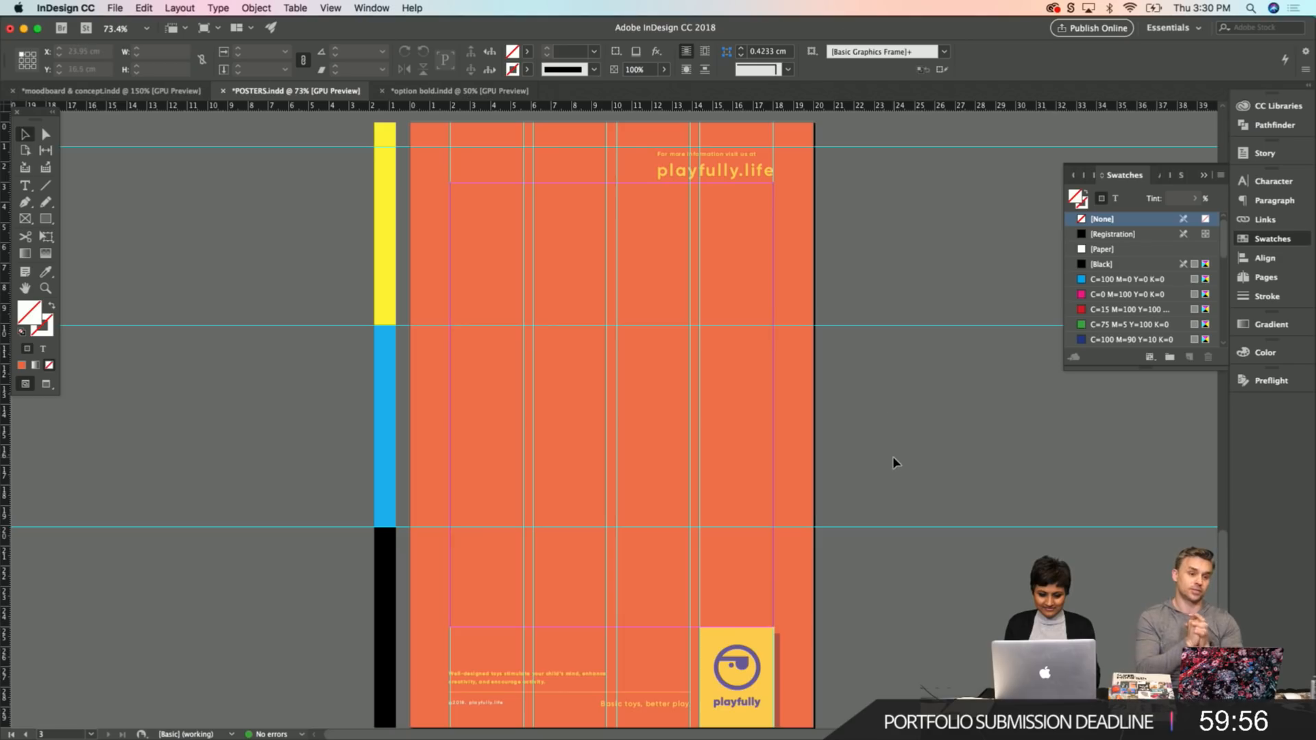
scroll(892, 457, "up", 5)
scroll(893, 463, "up", 2)
key("super+s")
Draw a text frame about 13.55 by 13.35 cm on the page 3 poster and enter "Creative" in it.
scroll(892, 457, "down", 9)
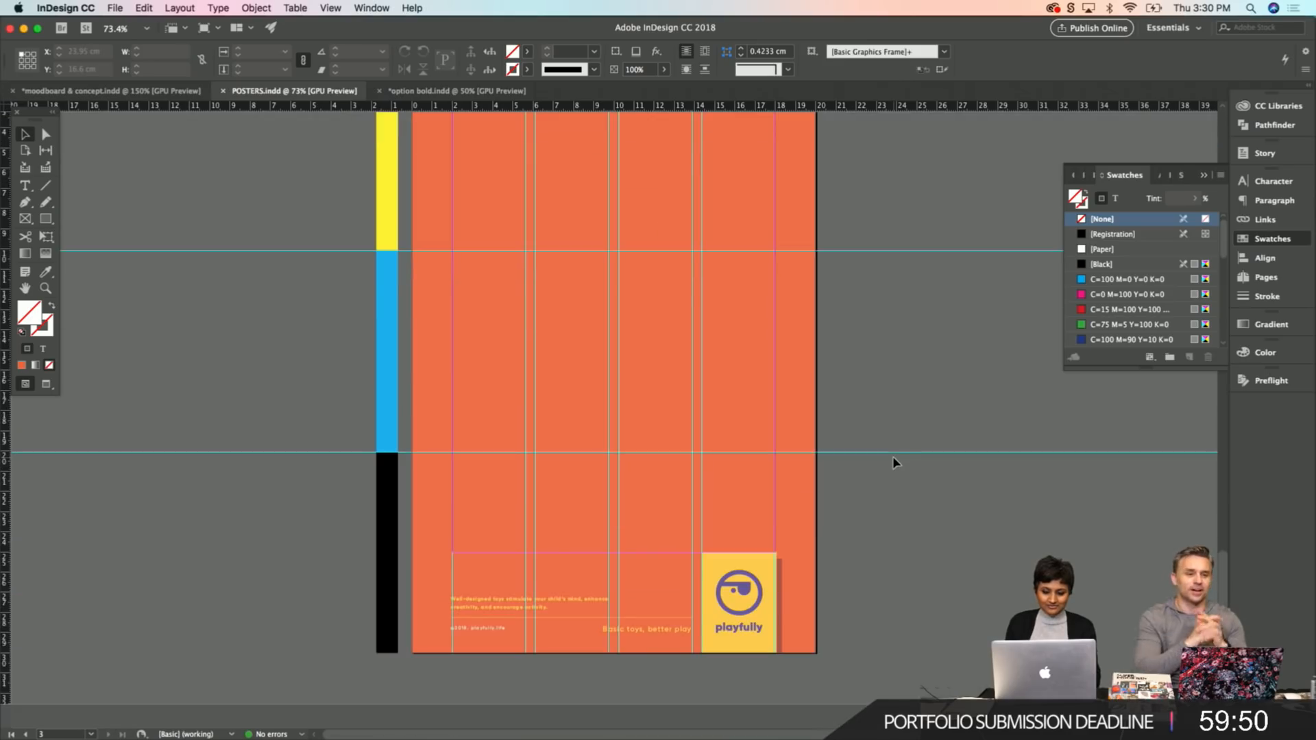
scroll(892, 455, "up", 5)
left_click(25, 185)
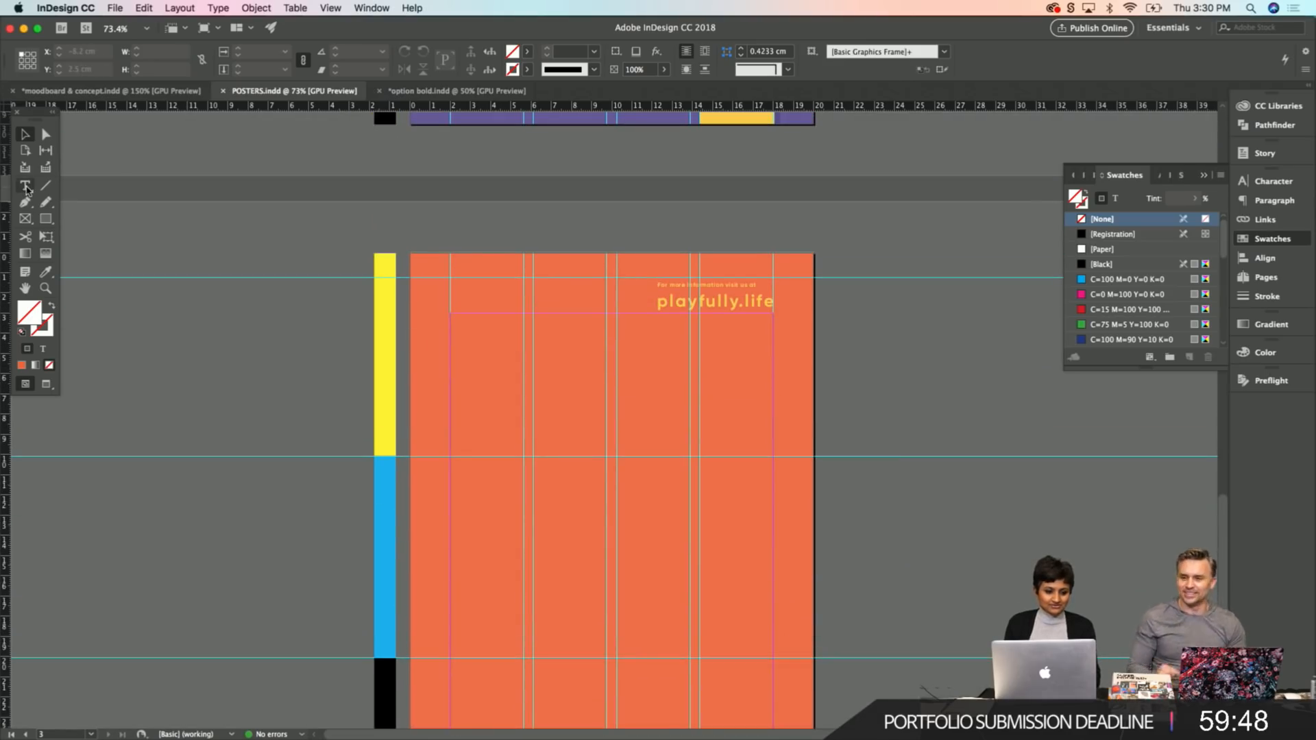
left_click_drag(473, 370, 727, 633)
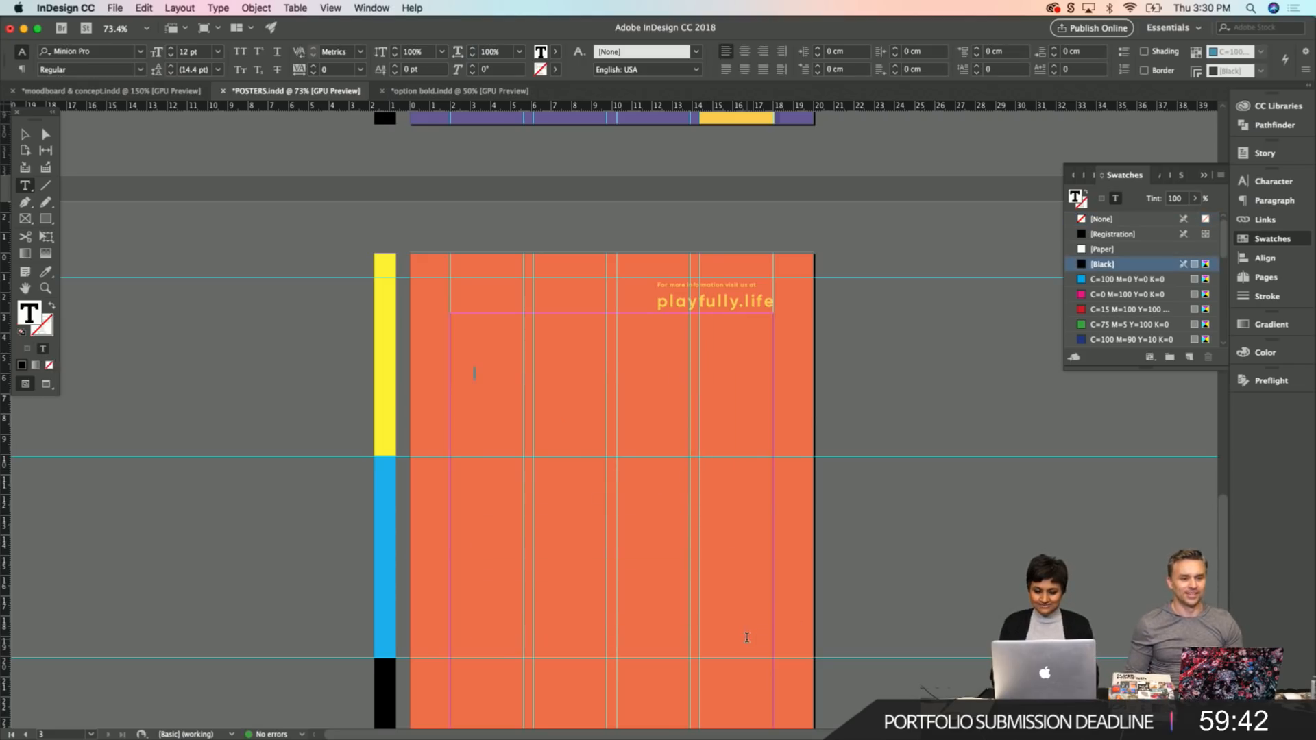
scroll(747, 637, "up", 4)
scroll(747, 637, "down", 5)
scroll(747, 638, "up", 3)
scroll(747, 637, "up", 1)
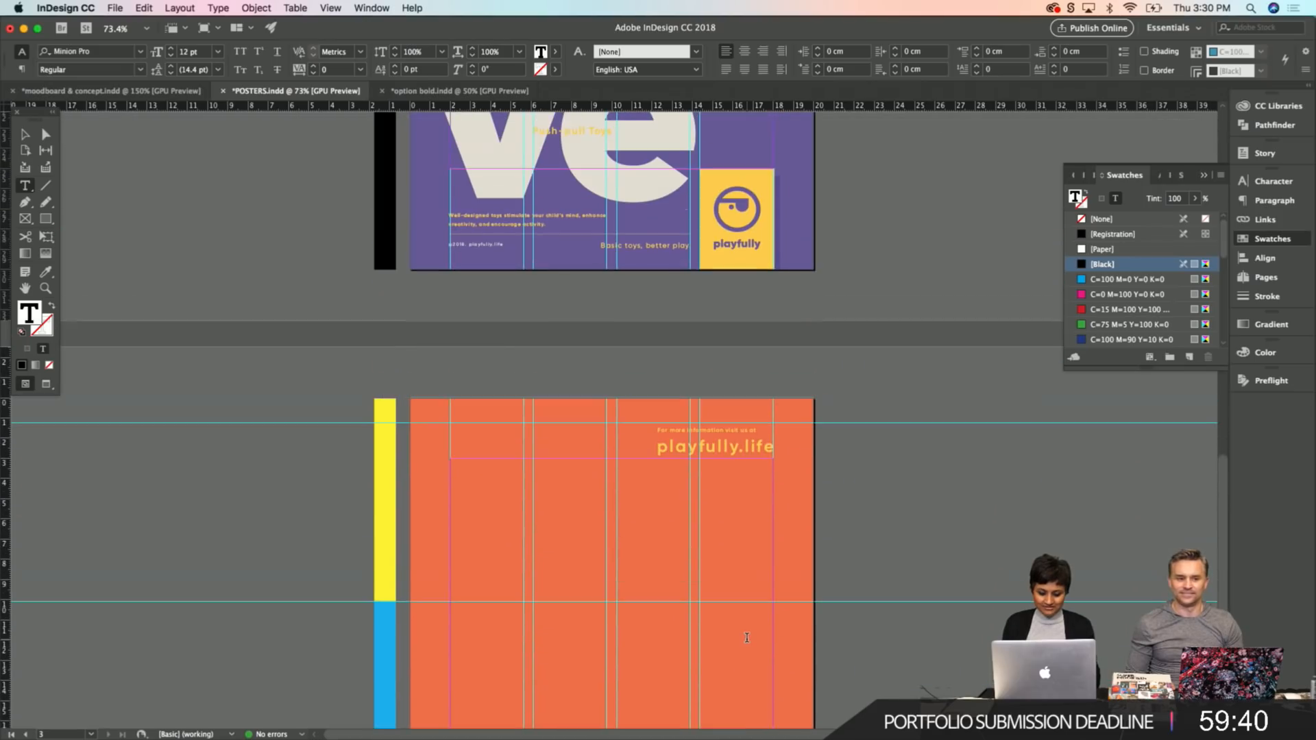
type("C")
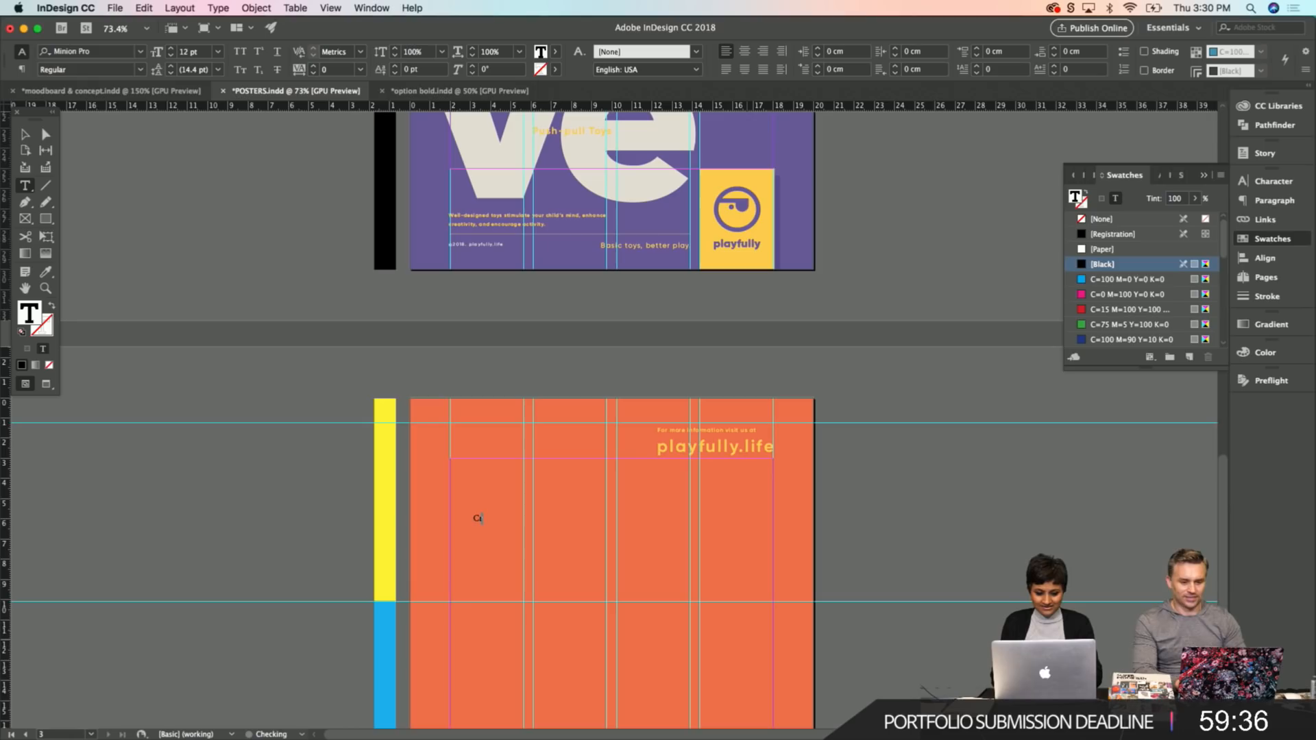
type("r")
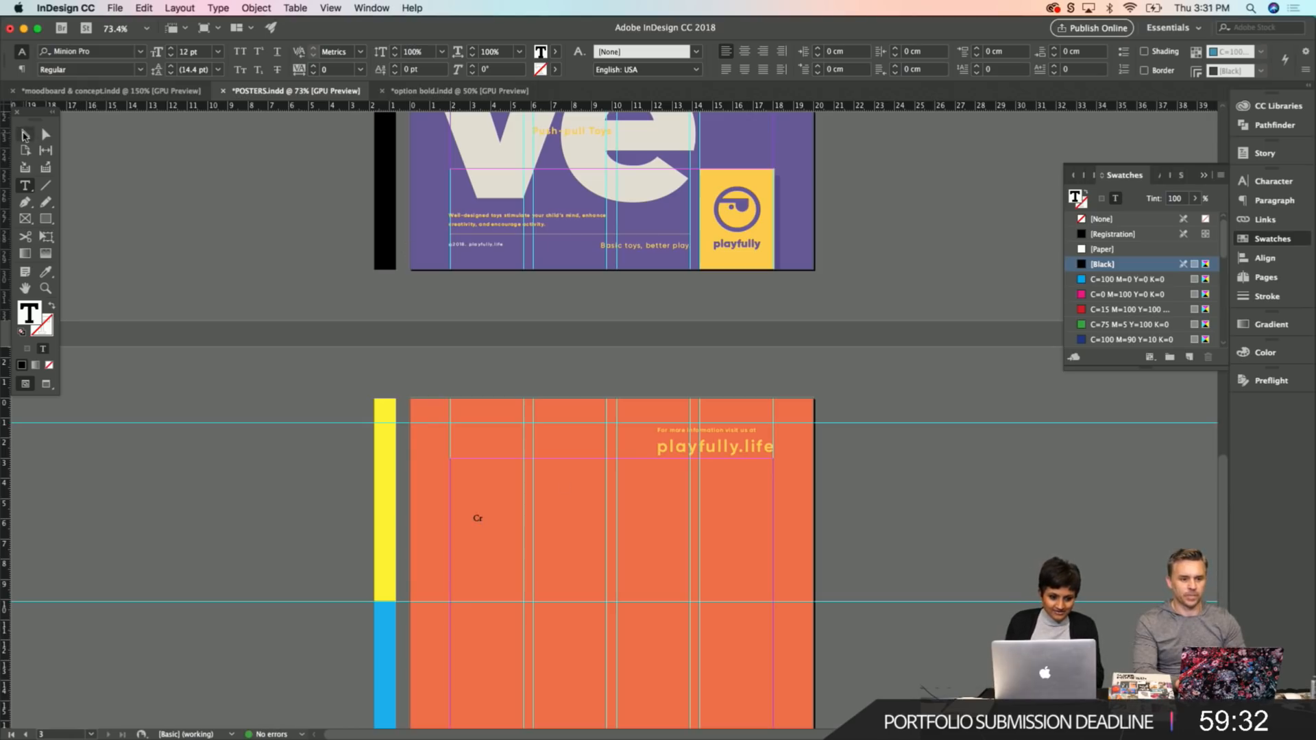
type("ea")
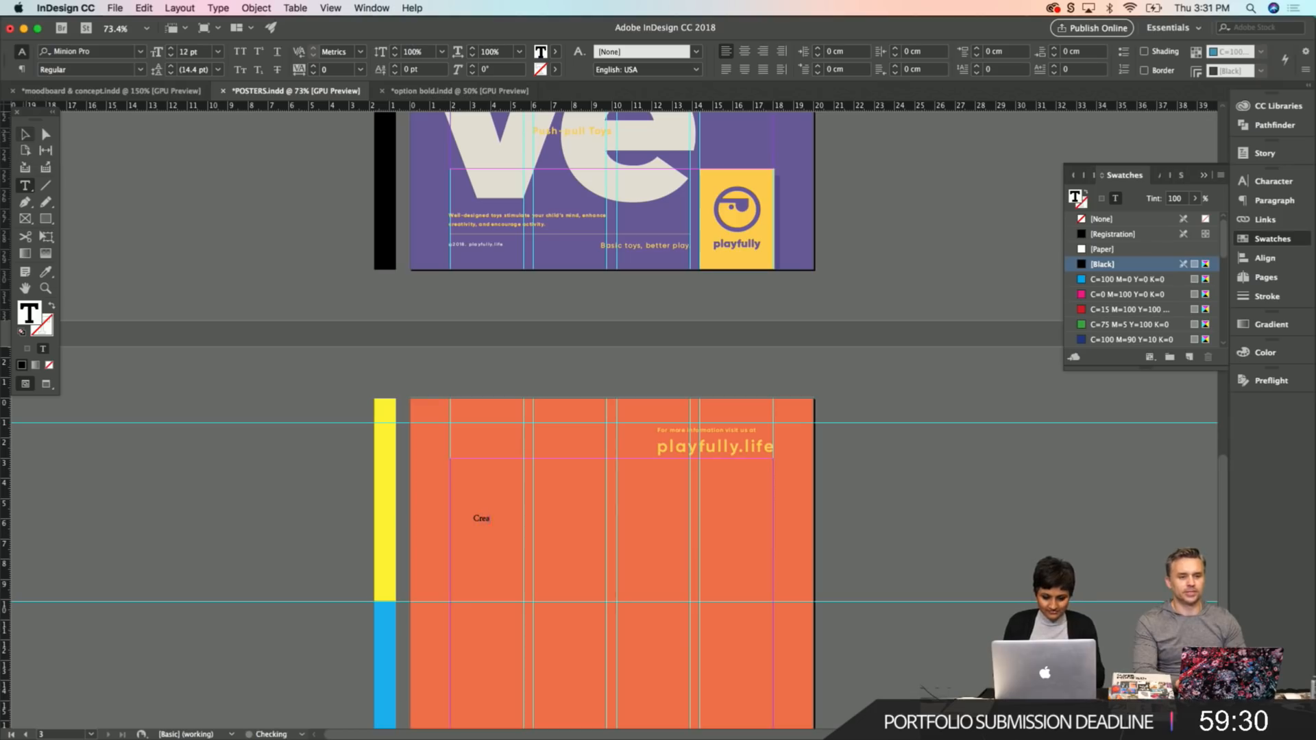
type("tive")
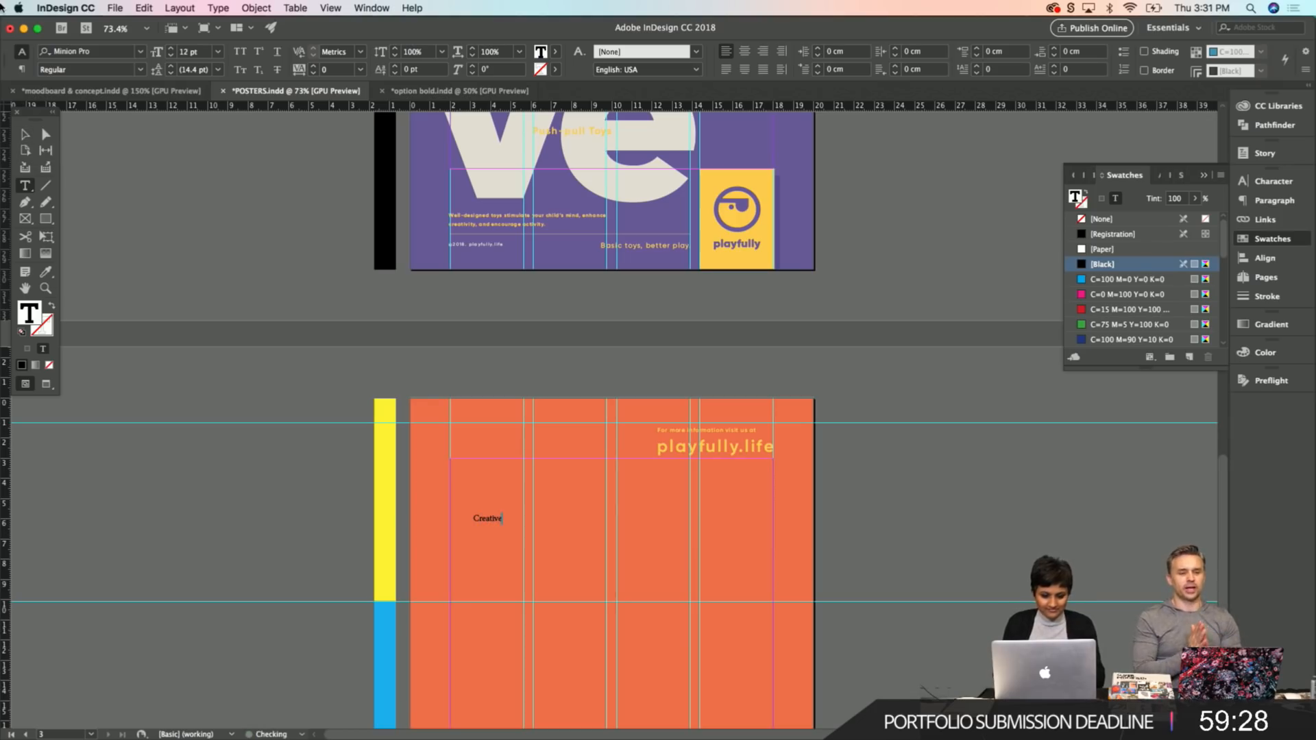
Set the font of the "Creative" text frame to Gilroy.
left_click(25, 134)
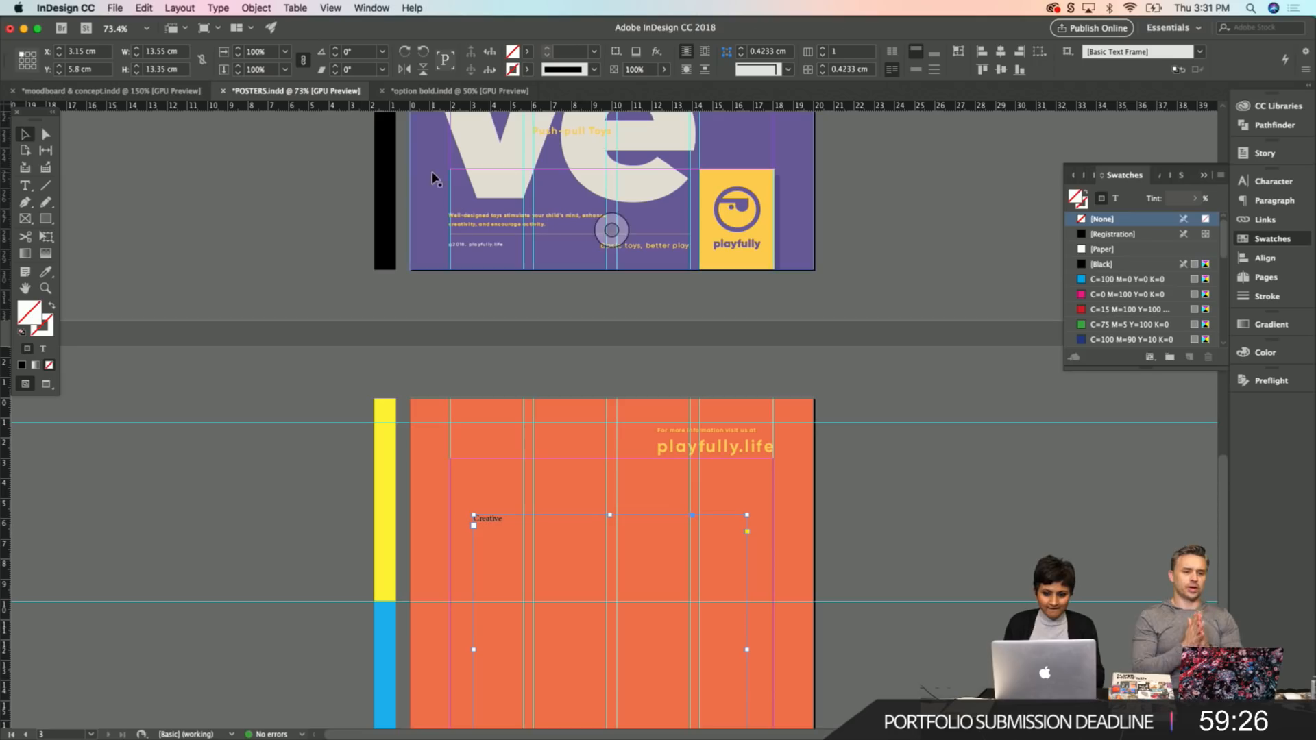
left_click(1267, 181)
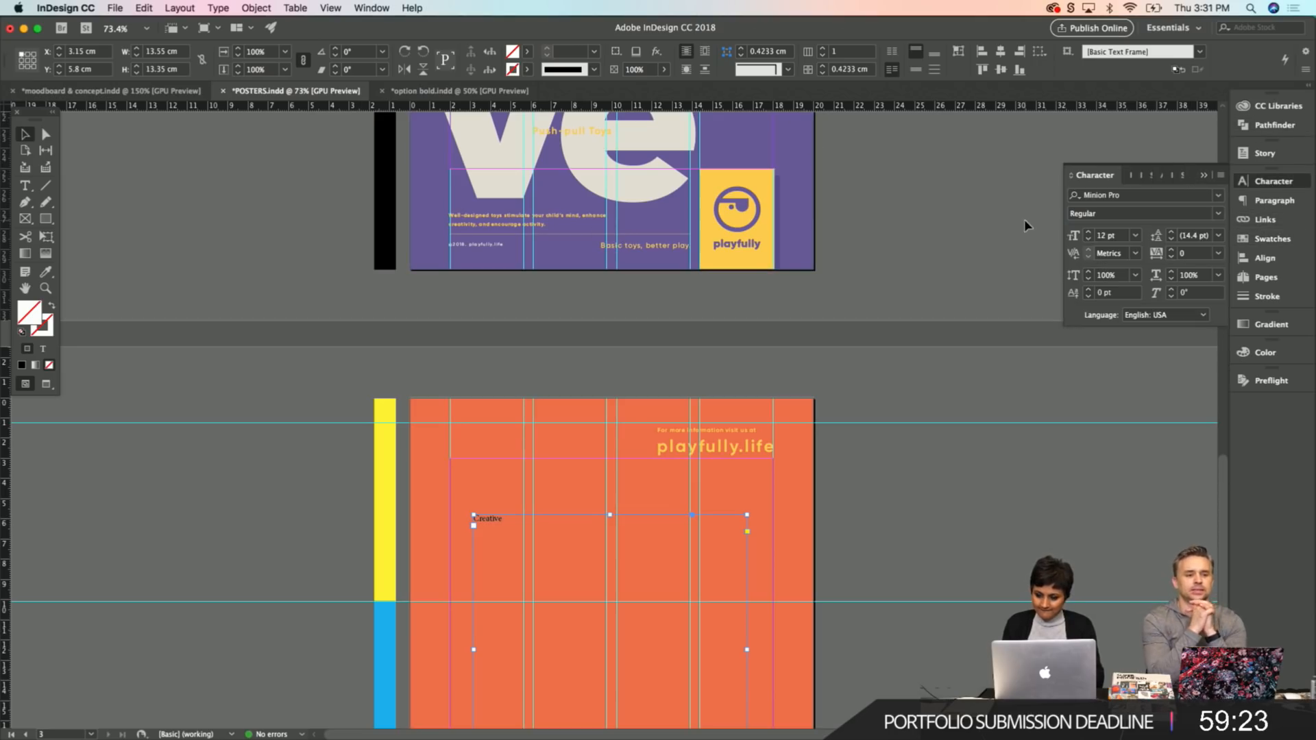
left_click(1218, 196)
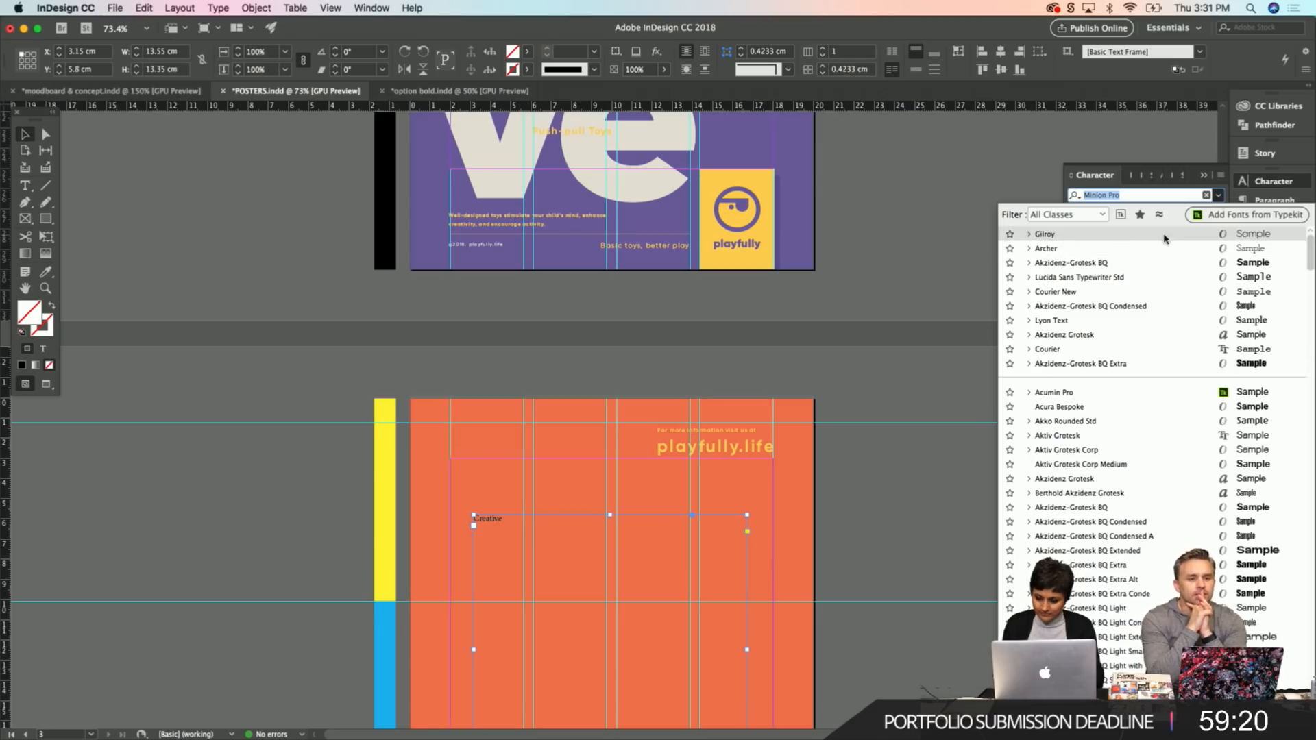
left_click(1201, 234)
left_click(1218, 214)
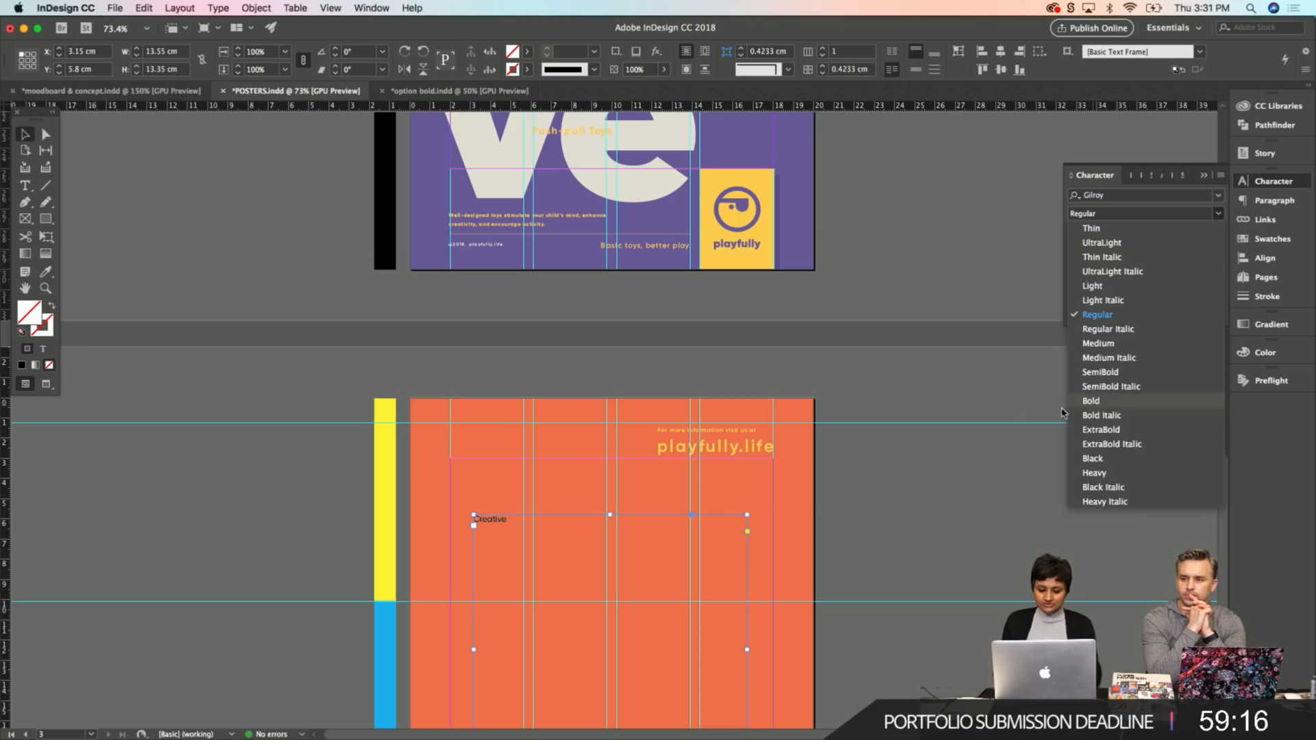
left_click(902, 361)
Examine the large Active lettering on pages 1 and 2 and check the character settings of the purple poster's A.
scroll(902, 361, "up", 10)
scroll(902, 361, "up", 3)
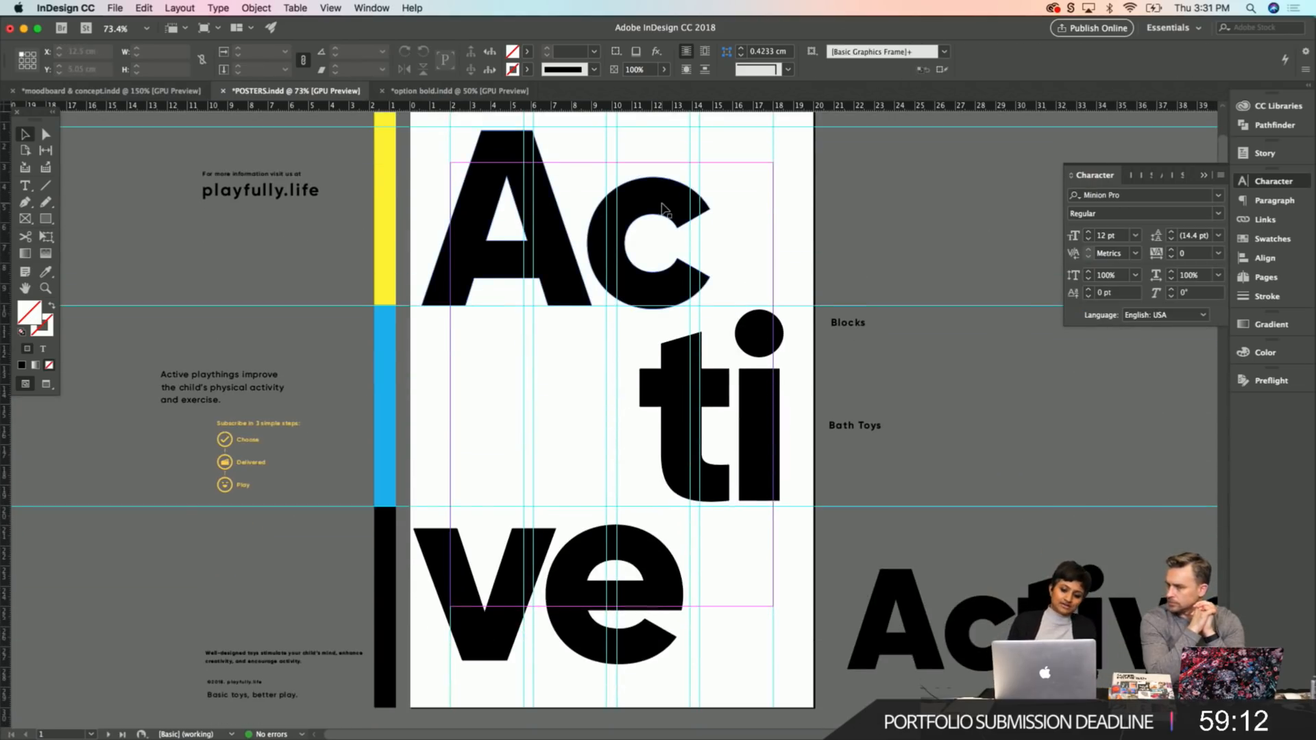
left_click(662, 208)
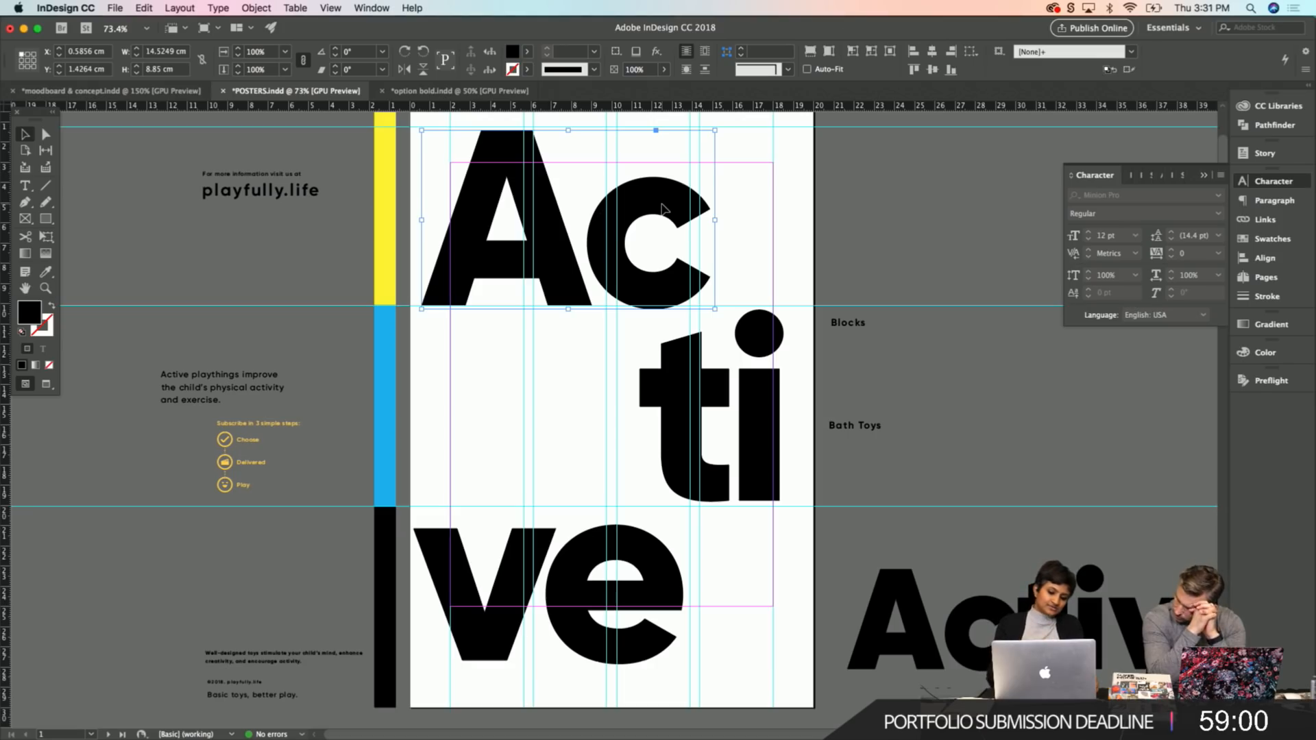
scroll(663, 209, "down", 10)
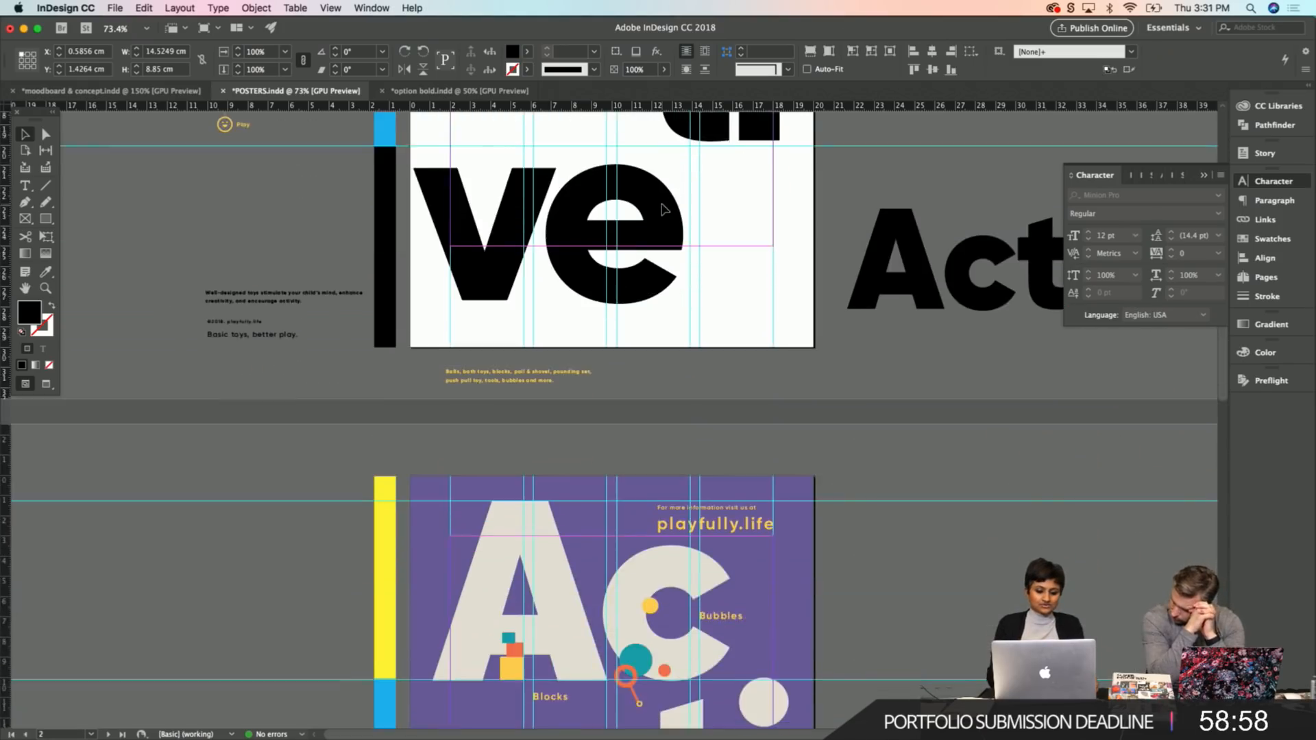
scroll(662, 209, "down", 4)
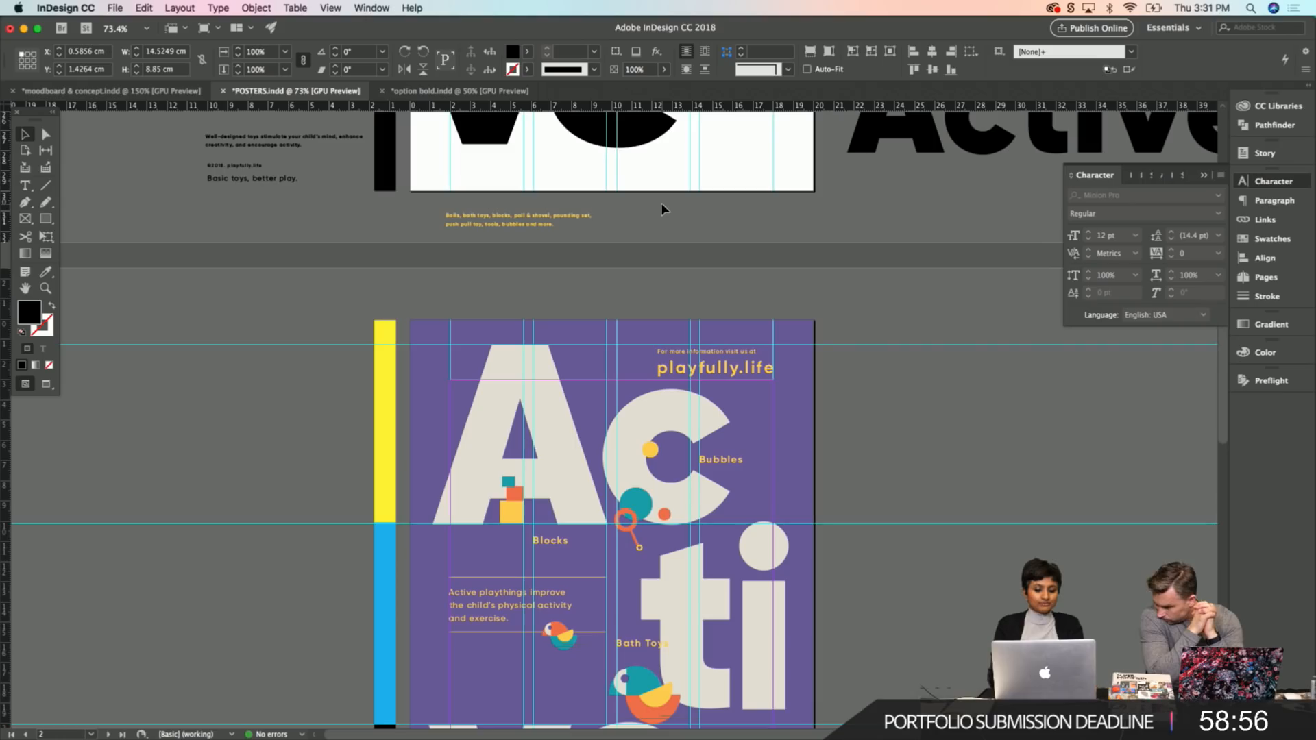
scroll(663, 209, "down", 5)
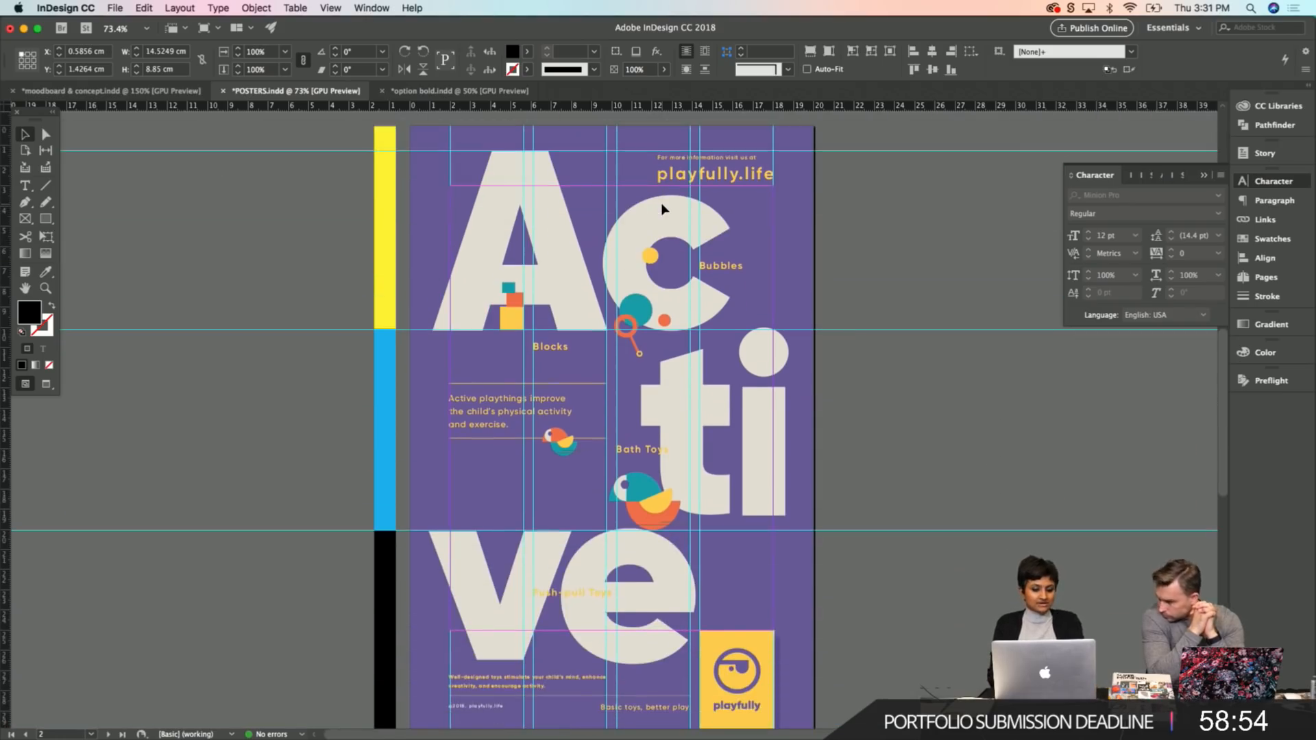
key("a")
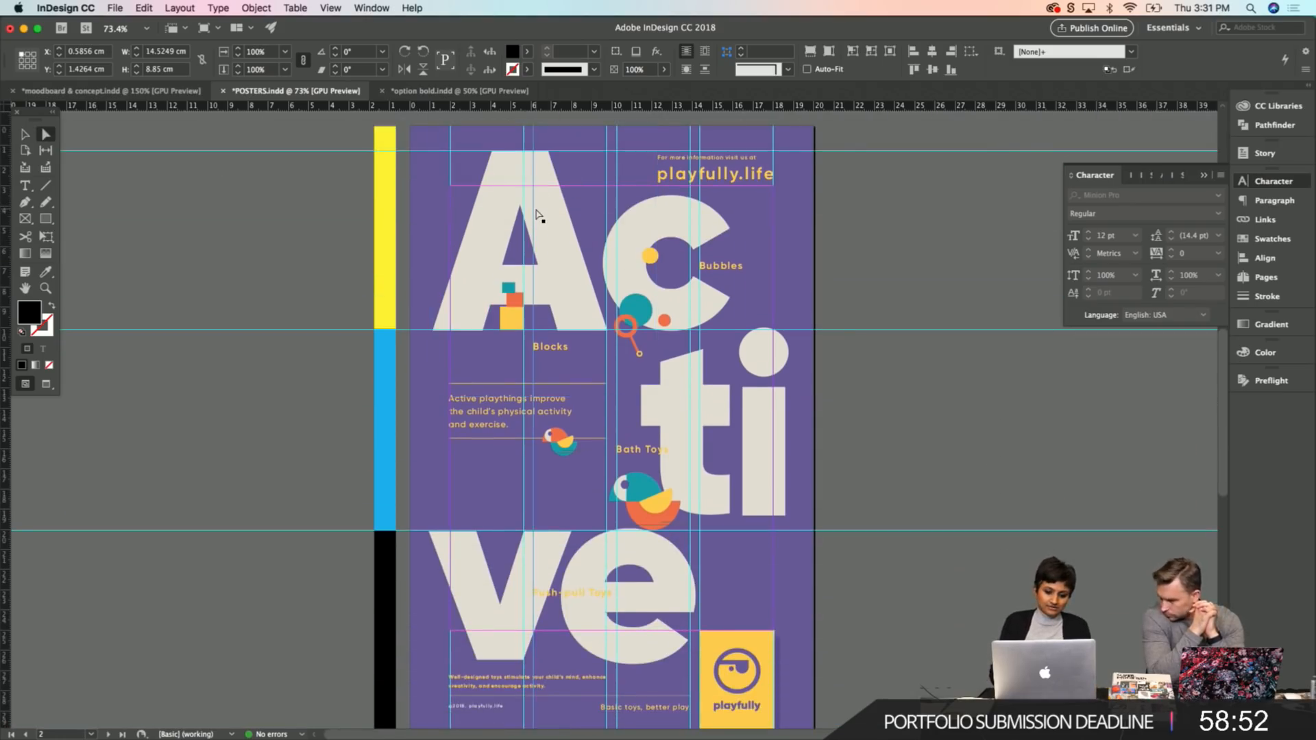
left_click(535, 213)
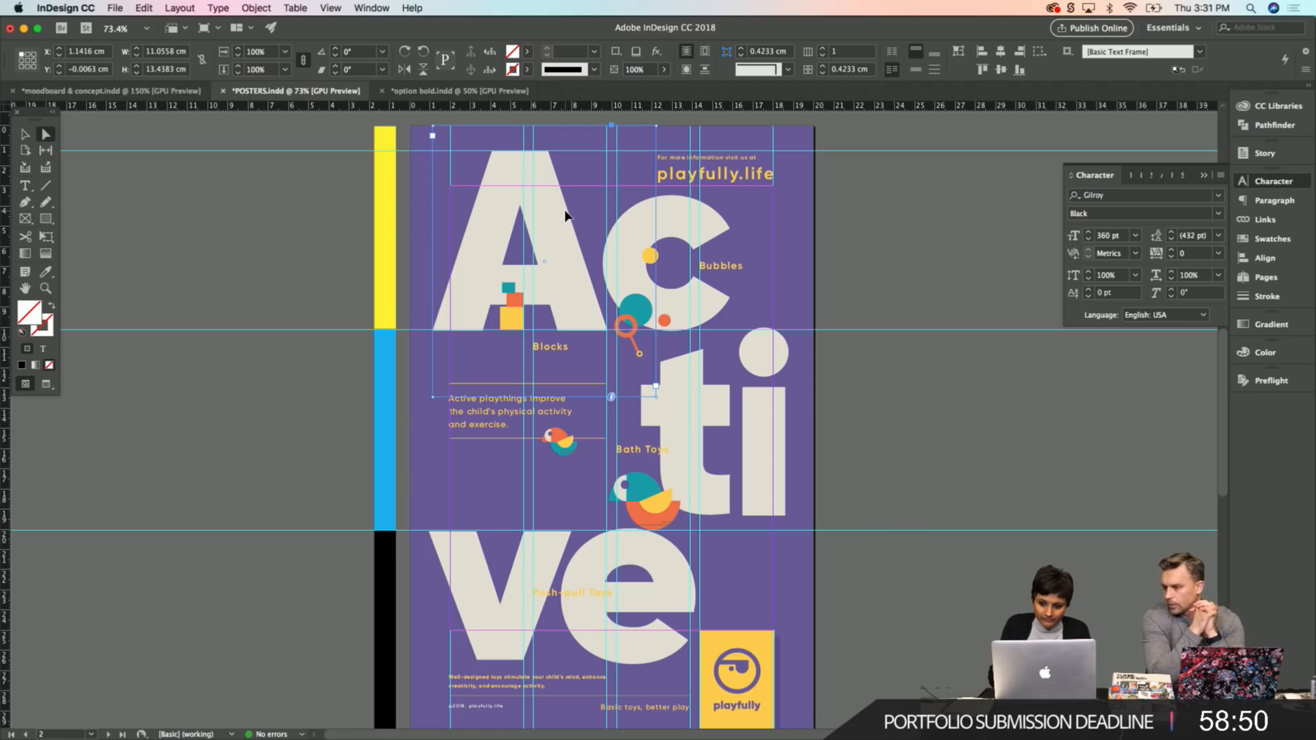
left_click(898, 284)
scroll(898, 284, "down", 5)
scroll(898, 285, "up", 6)
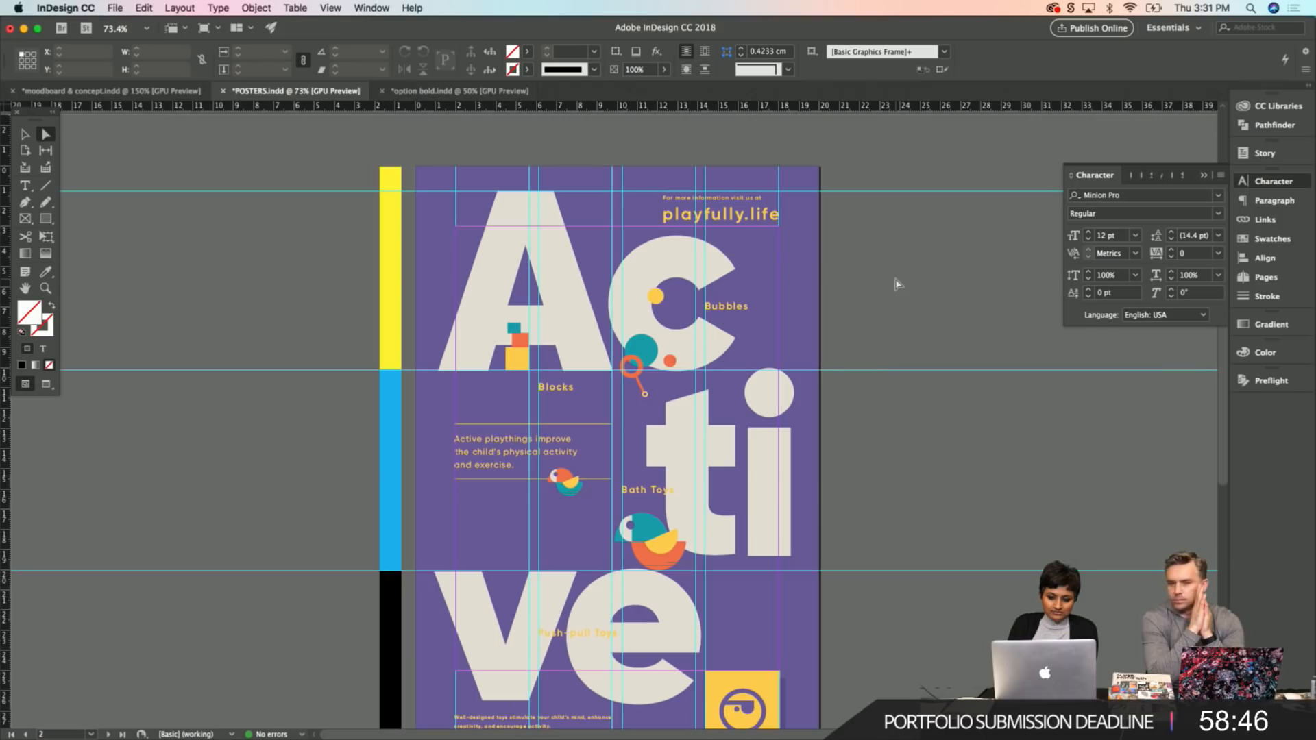
Copy the large A text frame from the purple Active poster, delete the small "Creative" frame on page 3, and paste the A there.
key("v")
left_click(573, 326)
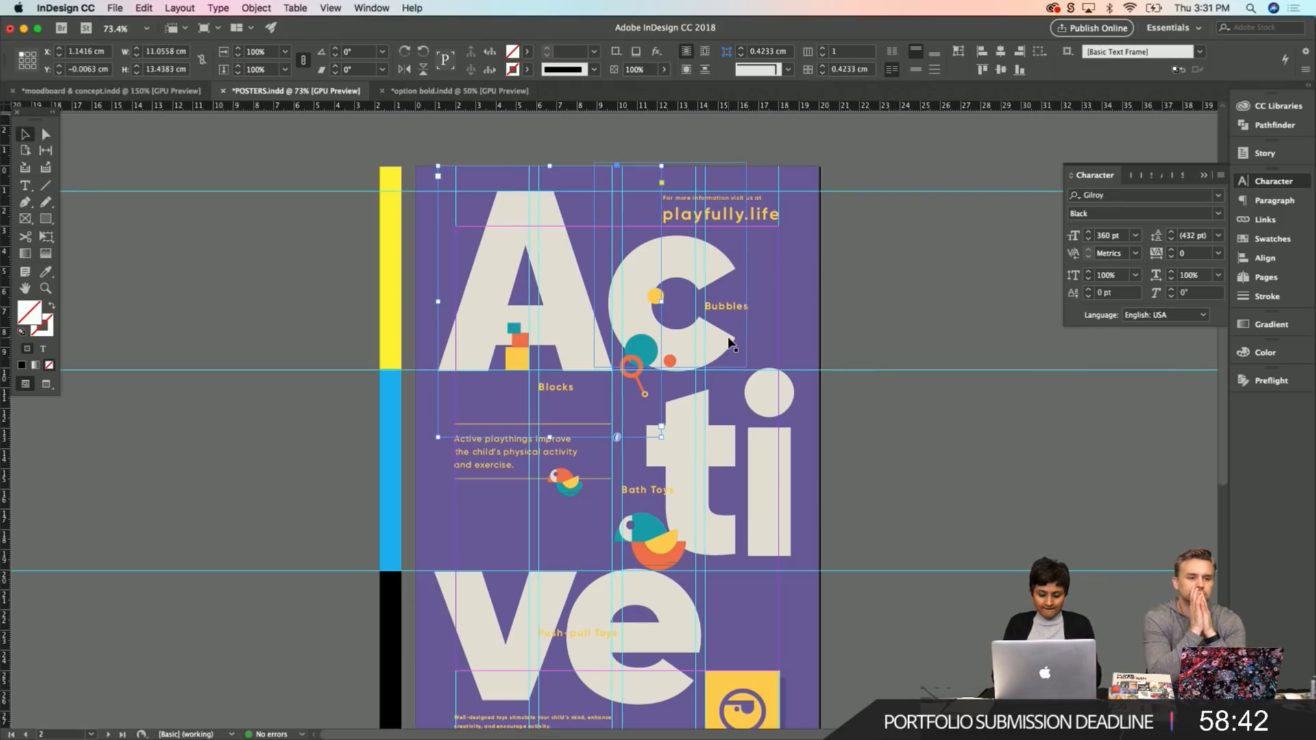
scroll(903, 313, "down", 10)
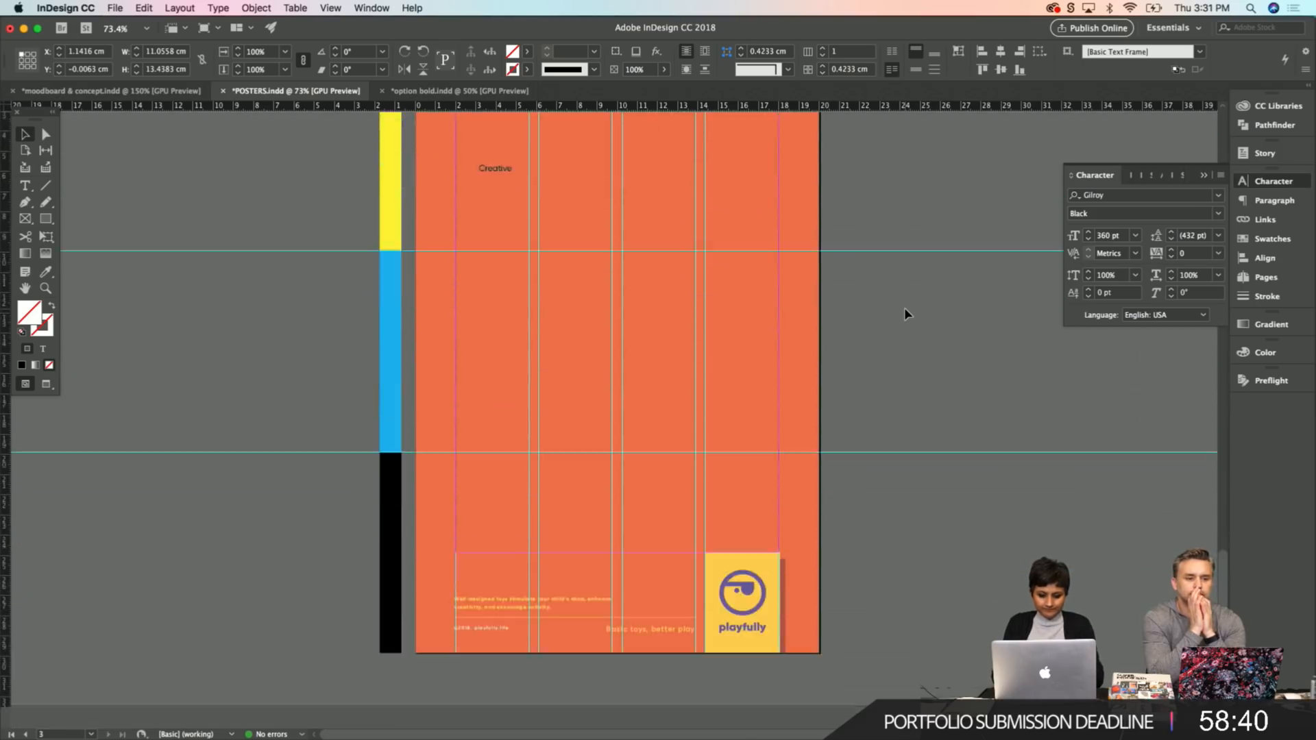
left_click(488, 392)
key("Delete")
key("super+v")
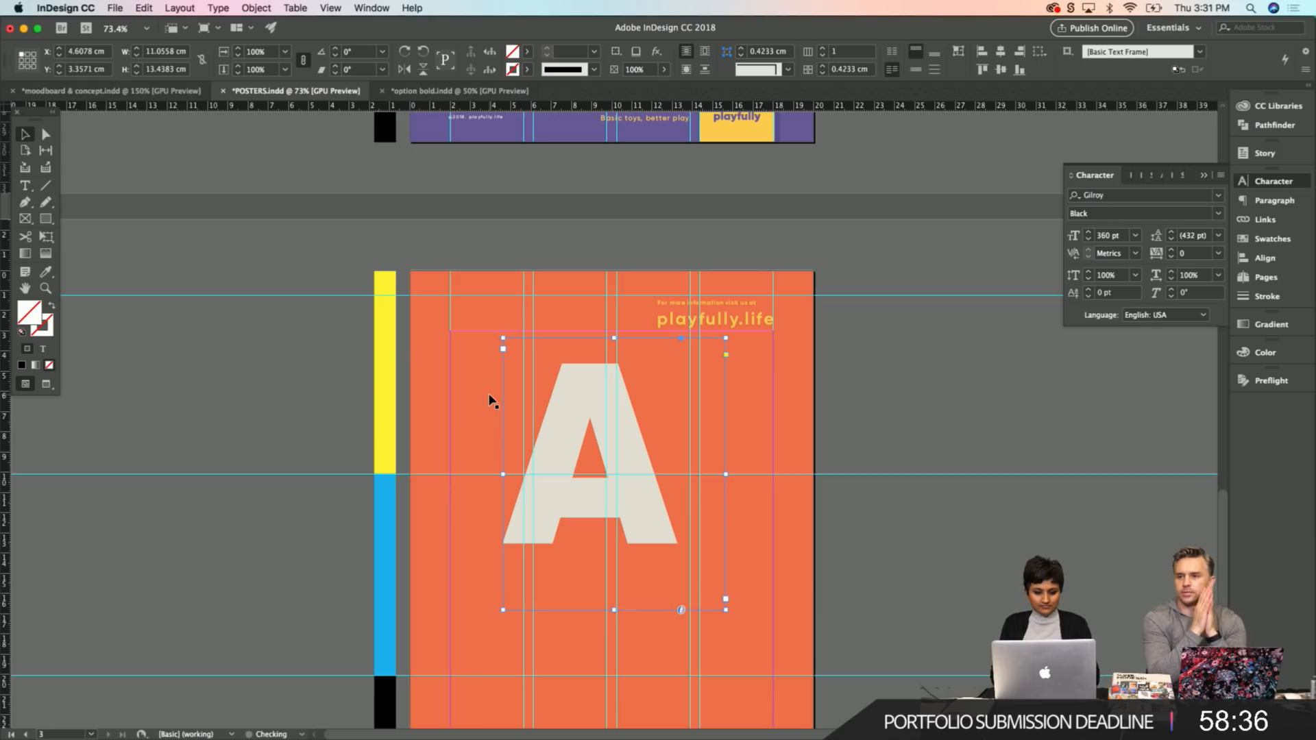
Move the pasted A frame to the upper-left corner of the page 3 poster at X 0.7528 cm, Y -0.02 cm, with its baseline on the first-third guide.
left_click(520, 394)
left_click_drag(519, 394, 479, 358)
key("shift+Up")
key("shift+Up")
key("shift+Up")
key("shift+Up")
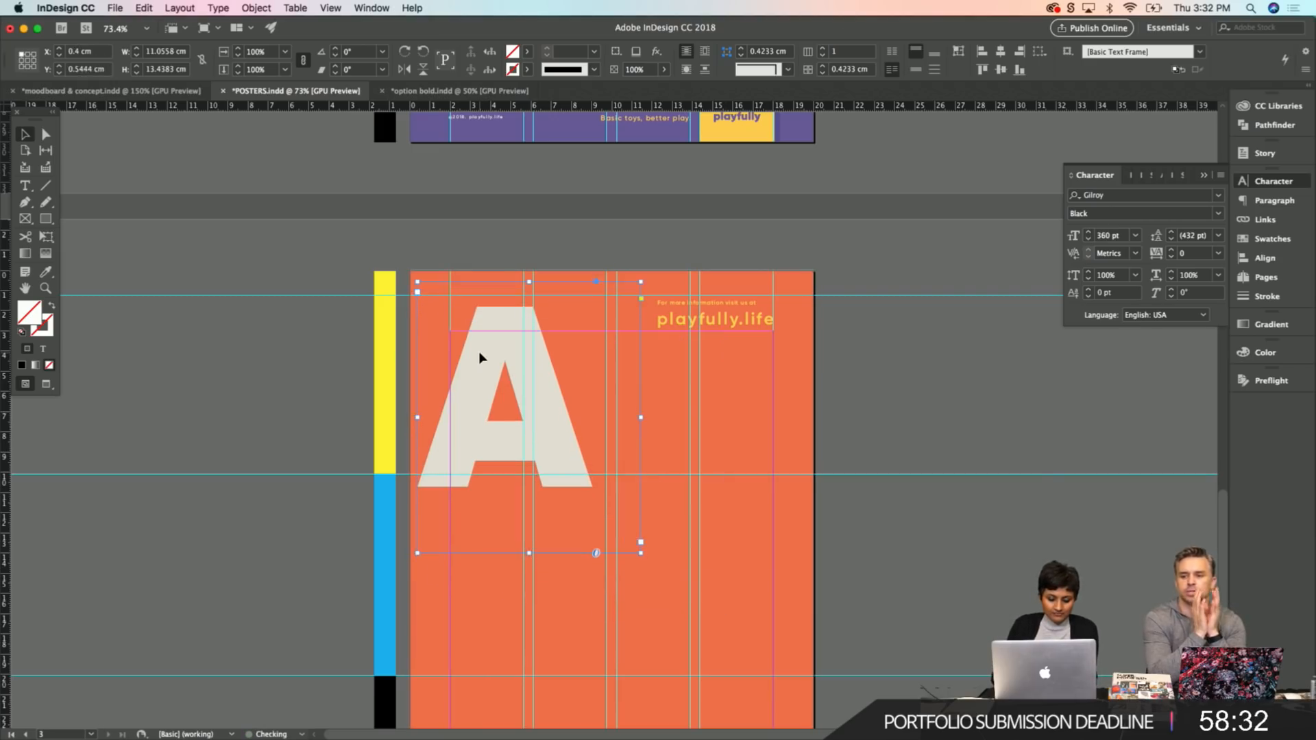
key("Down")
key("Down")
key("Down")
key("Down")
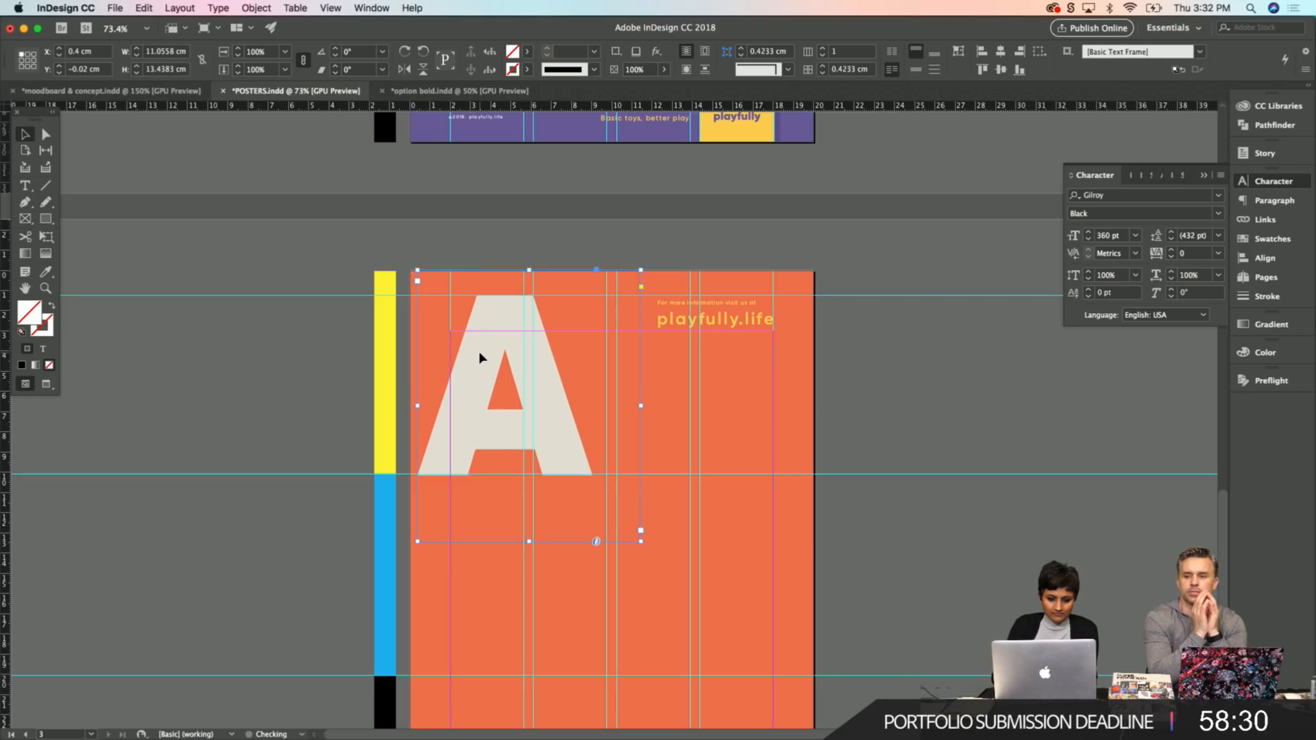
key("shift+Right")
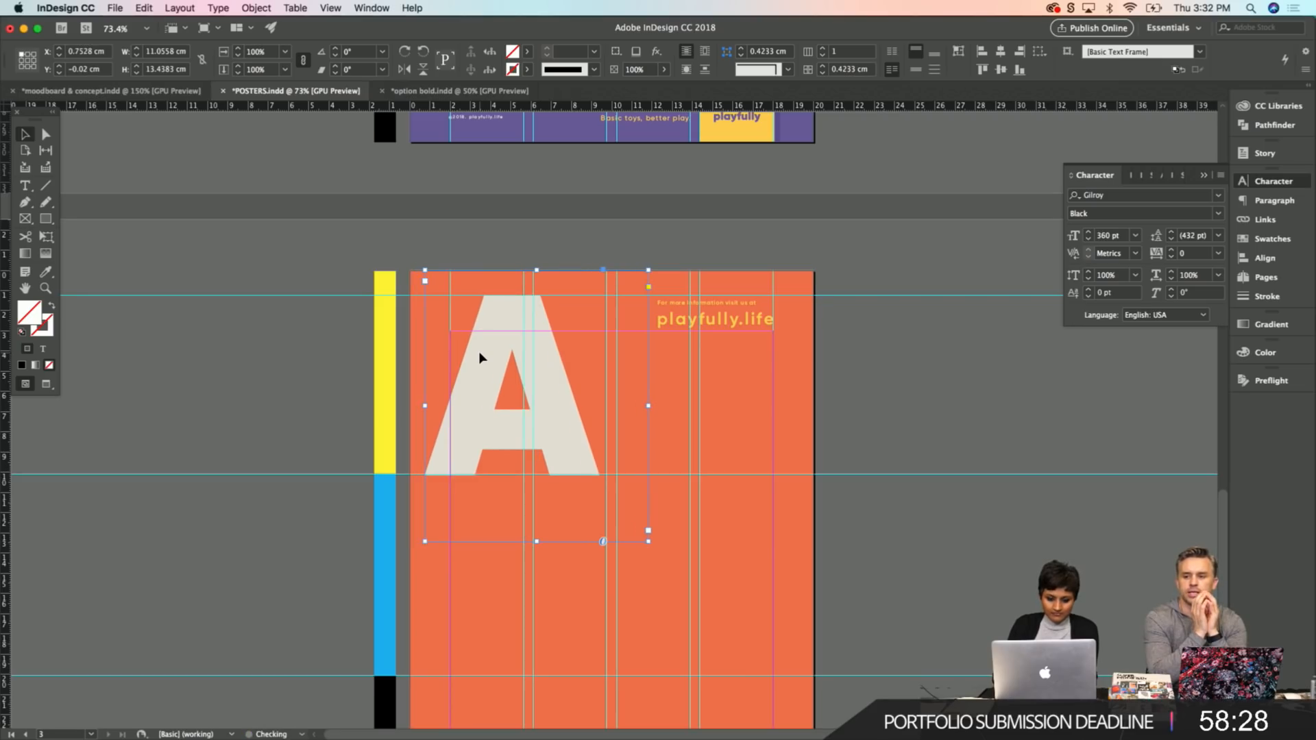
Replace the large letter A on the page 3 poster with "C" and deselect the frame.
key("t")
left_click_drag(559, 353, 455, 360)
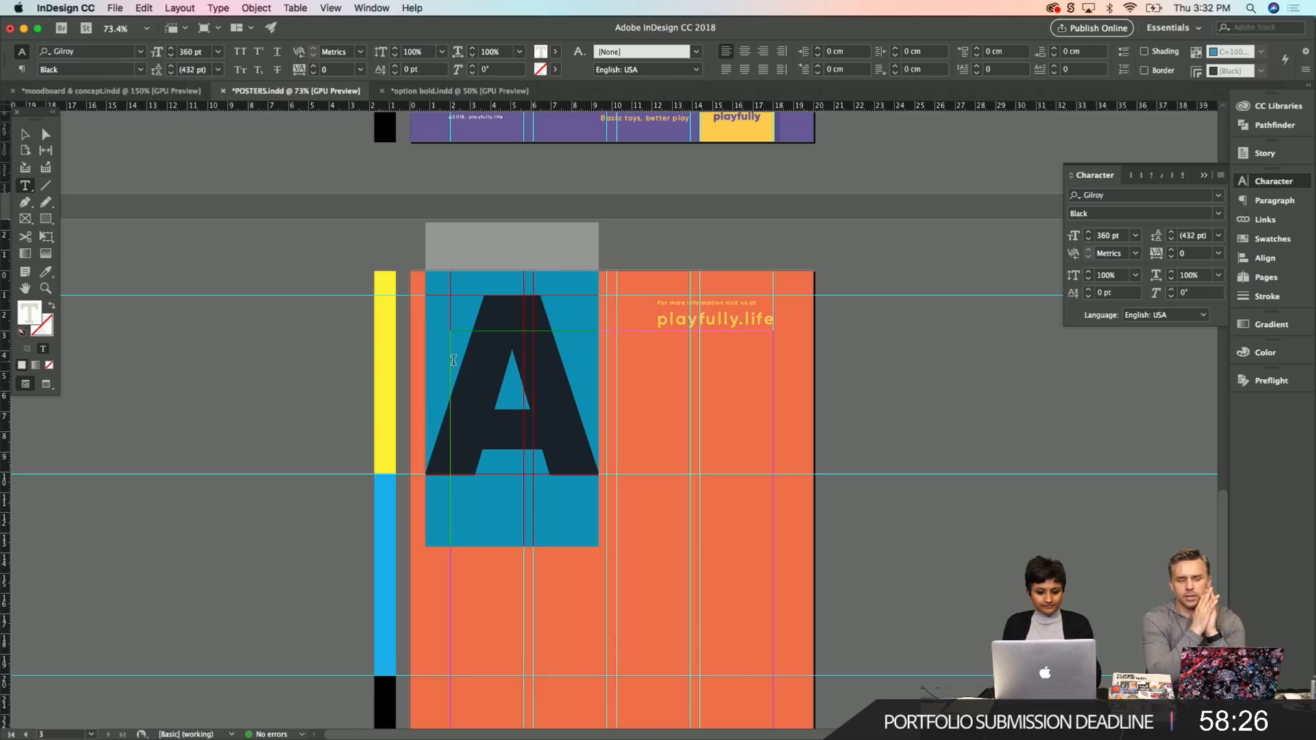
type("C")
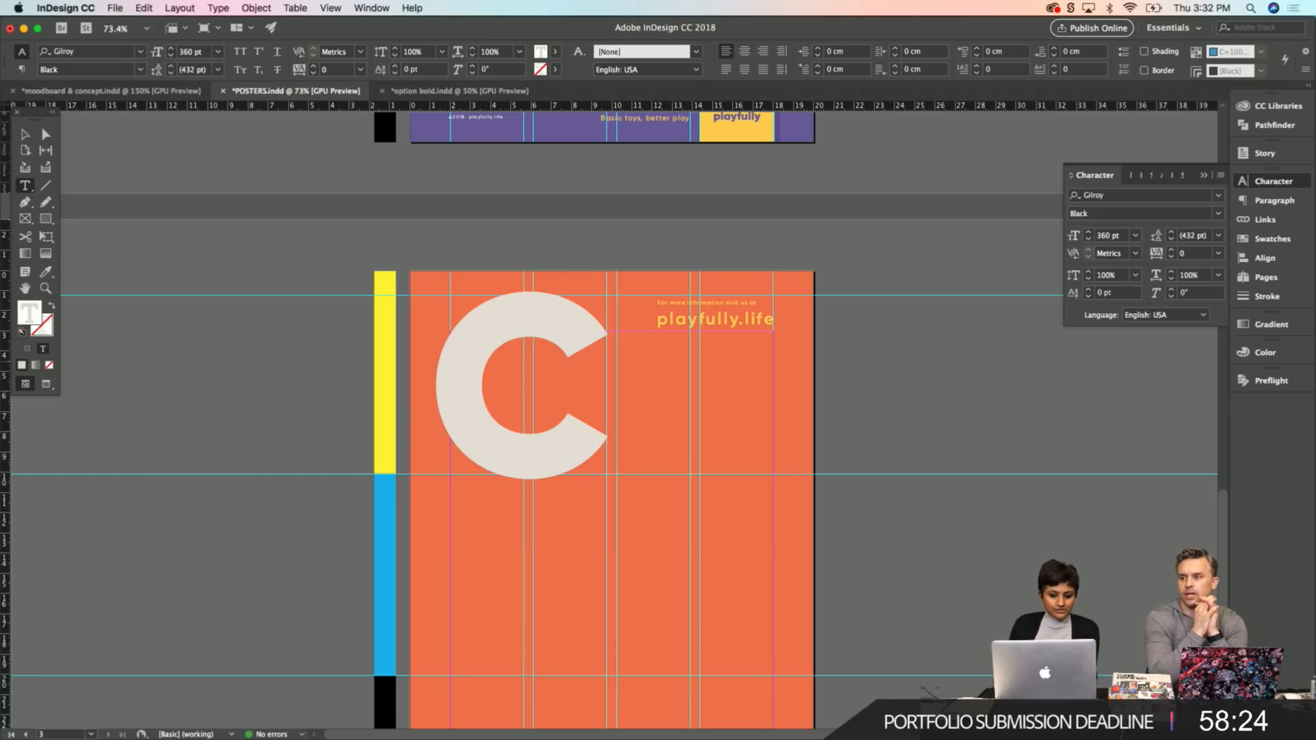
left_click(25, 135)
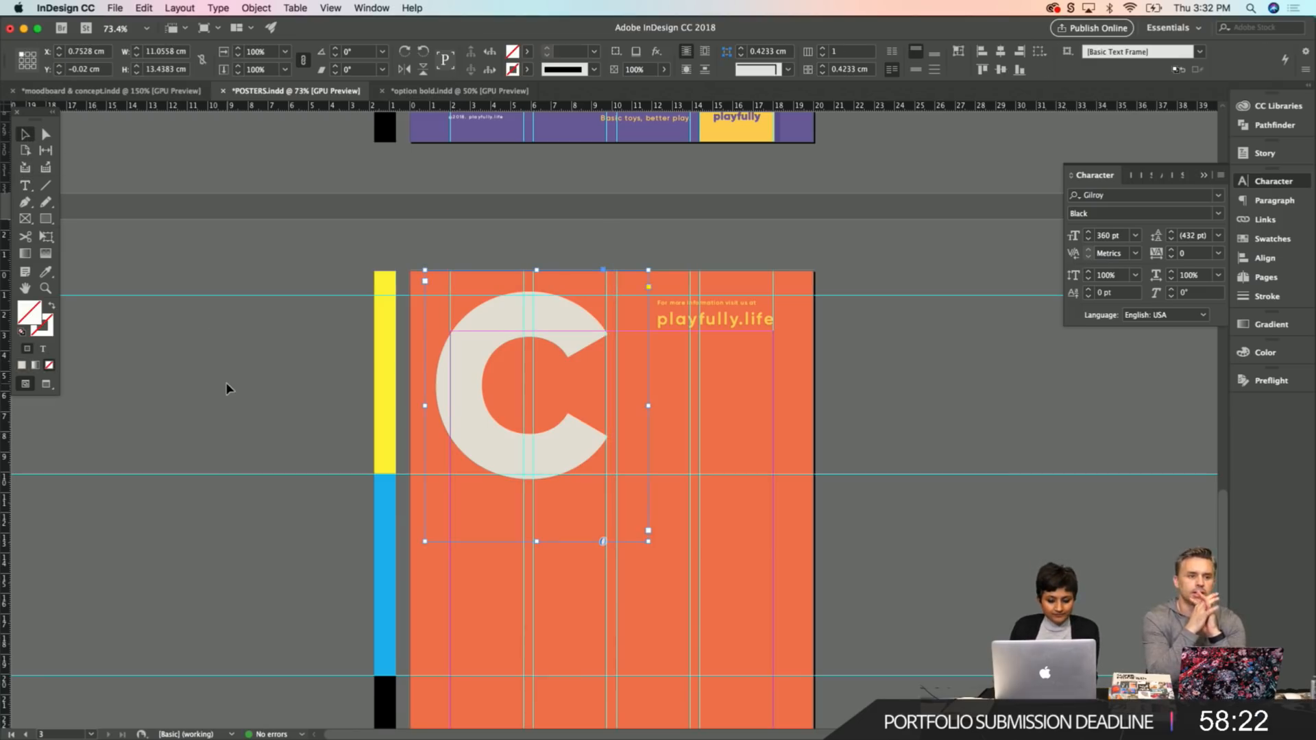
left_click(223, 410)
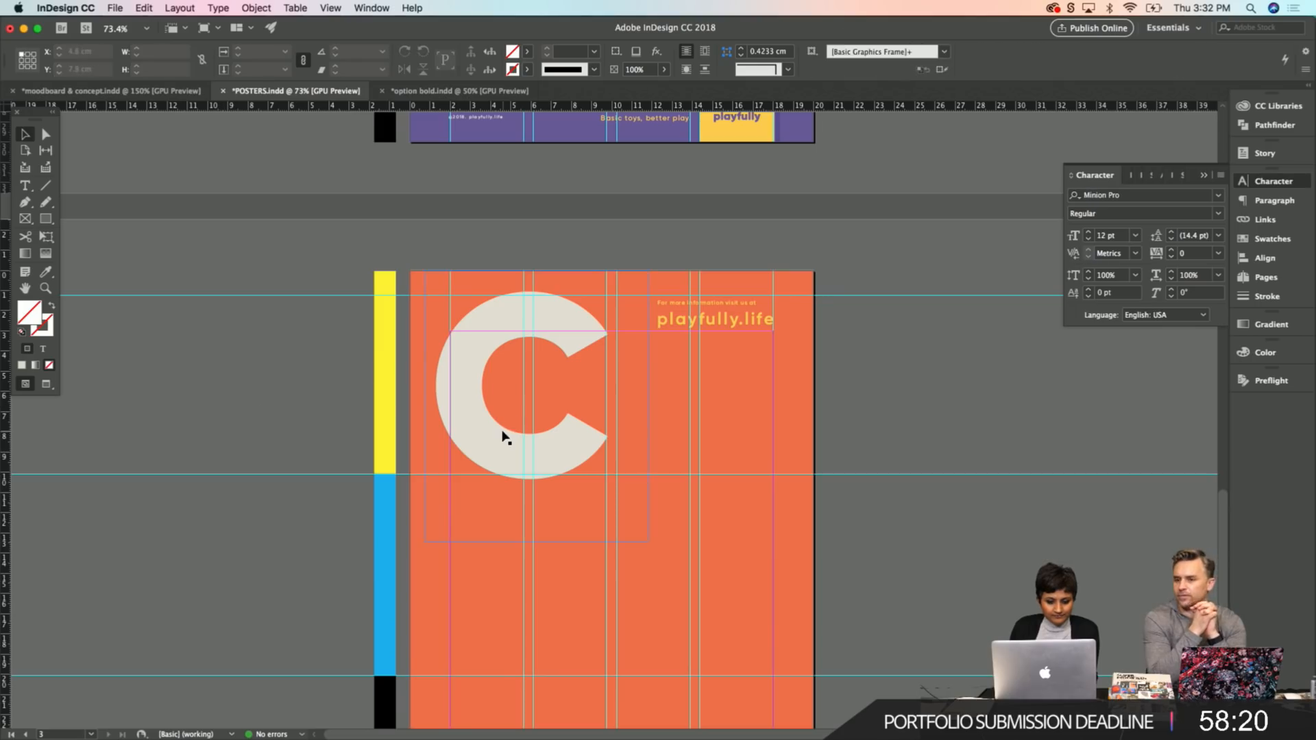
Widen the C text frame towards the poster's right margin and add an "r" after the C so it reads "Cr".
left_click_drag(529, 440, 595, 444)
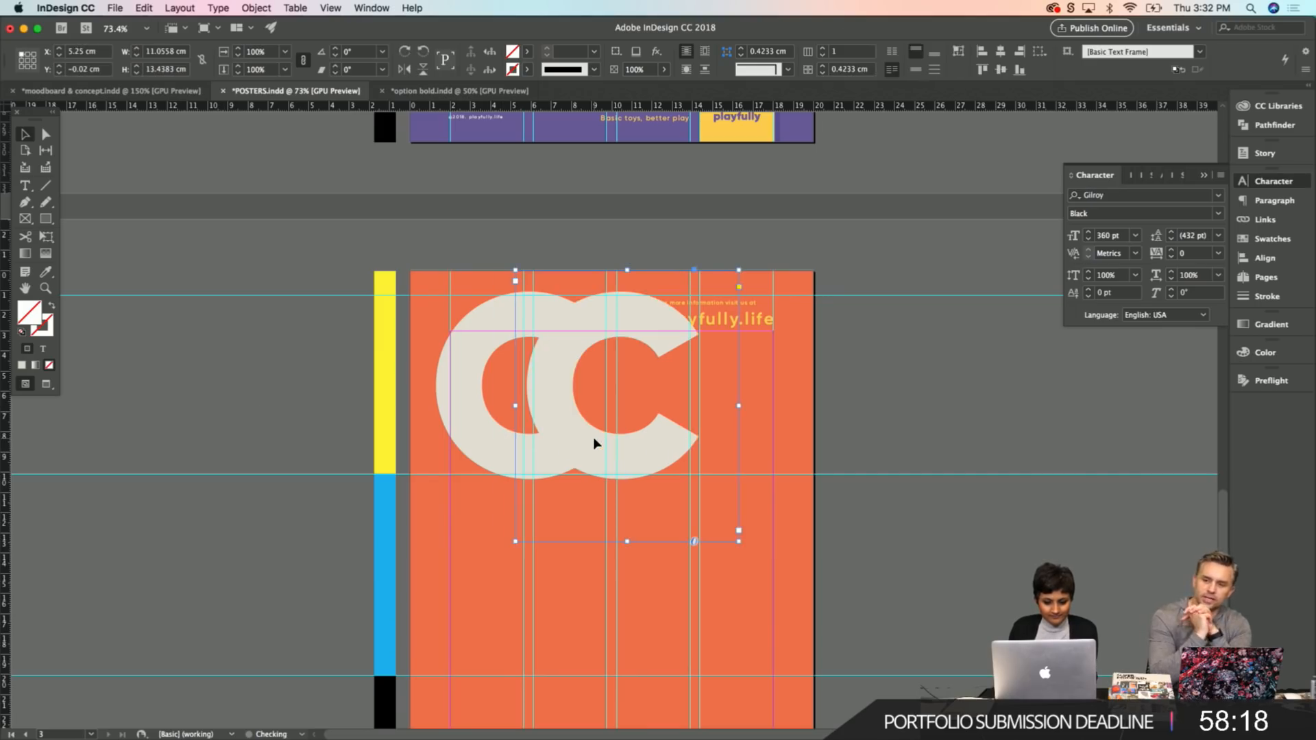
key("super+z")
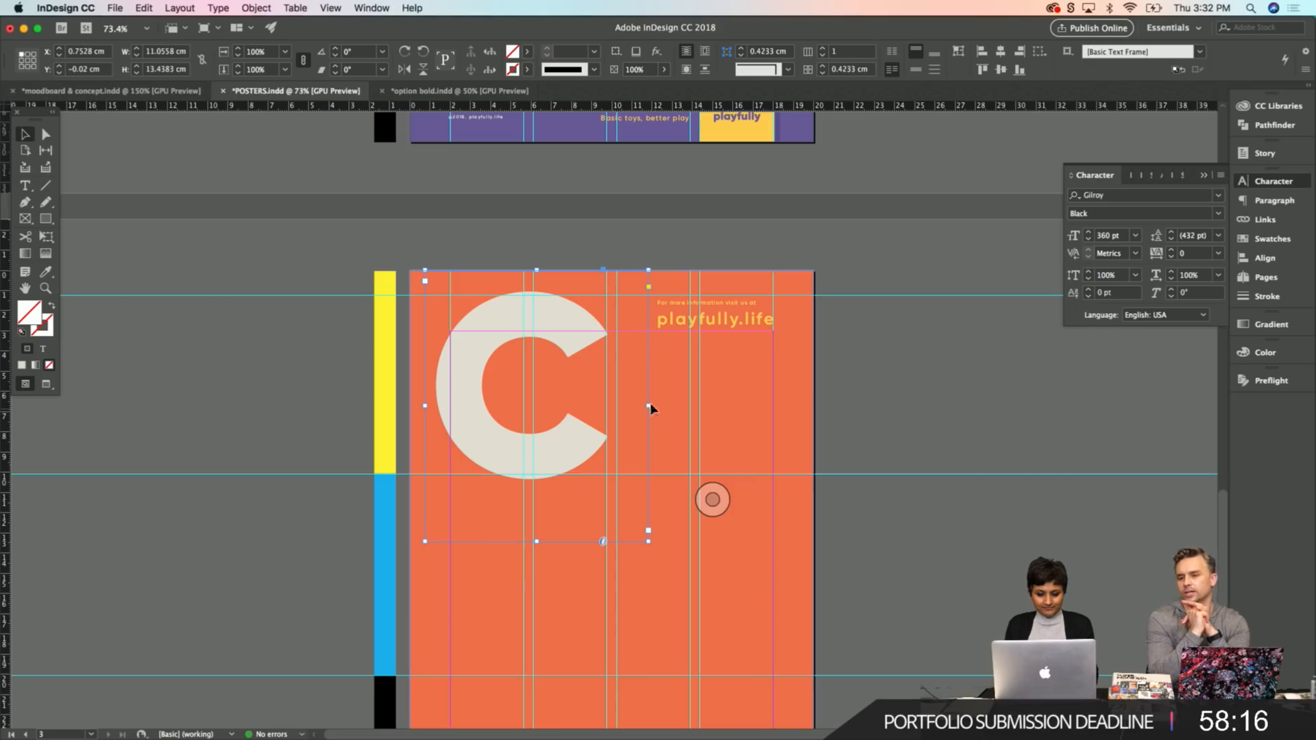
left_click_drag(649, 406, 758, 406)
double_click(611, 410)
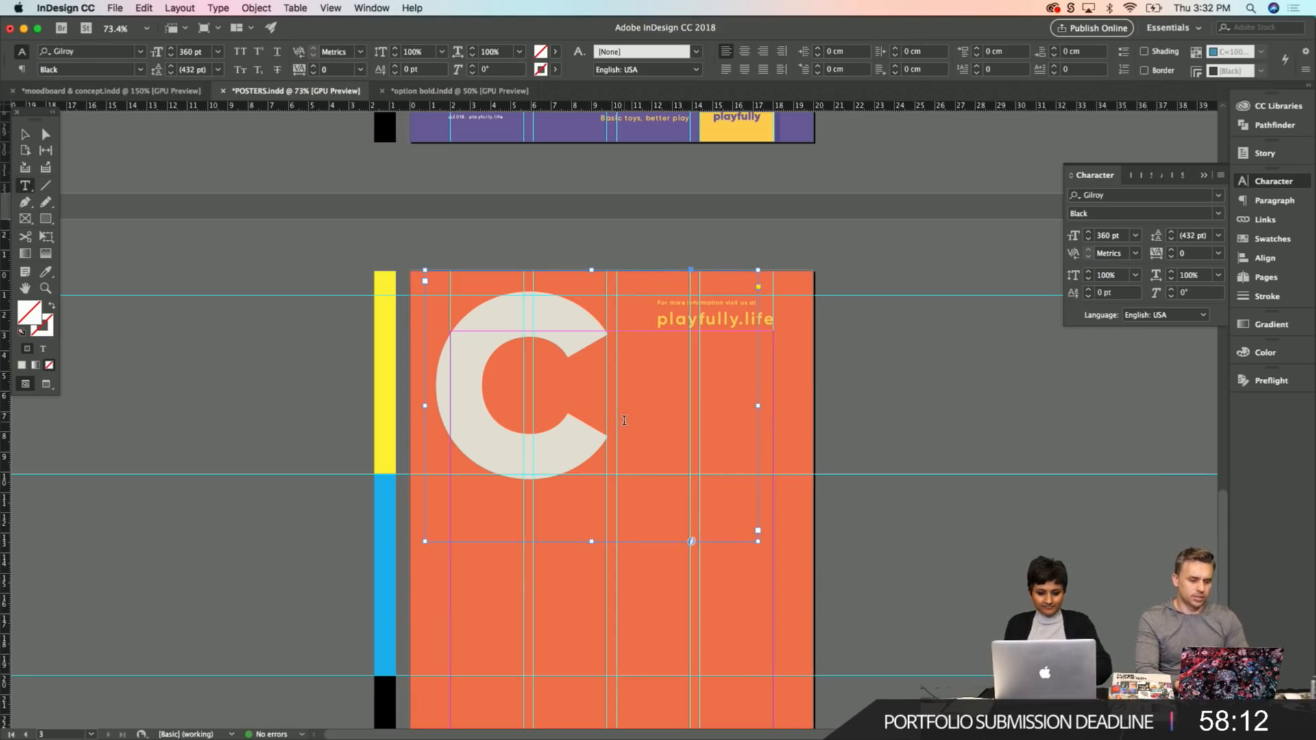
left_click(624, 420)
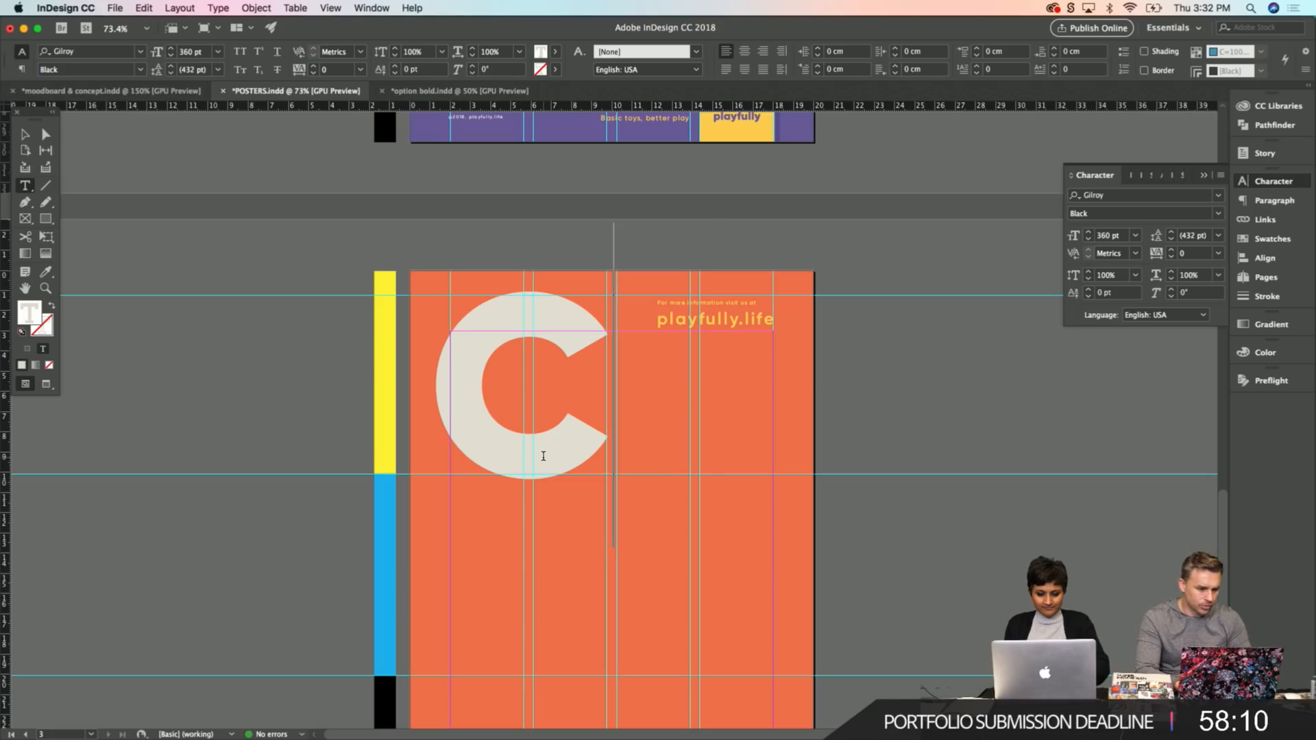
type("r")
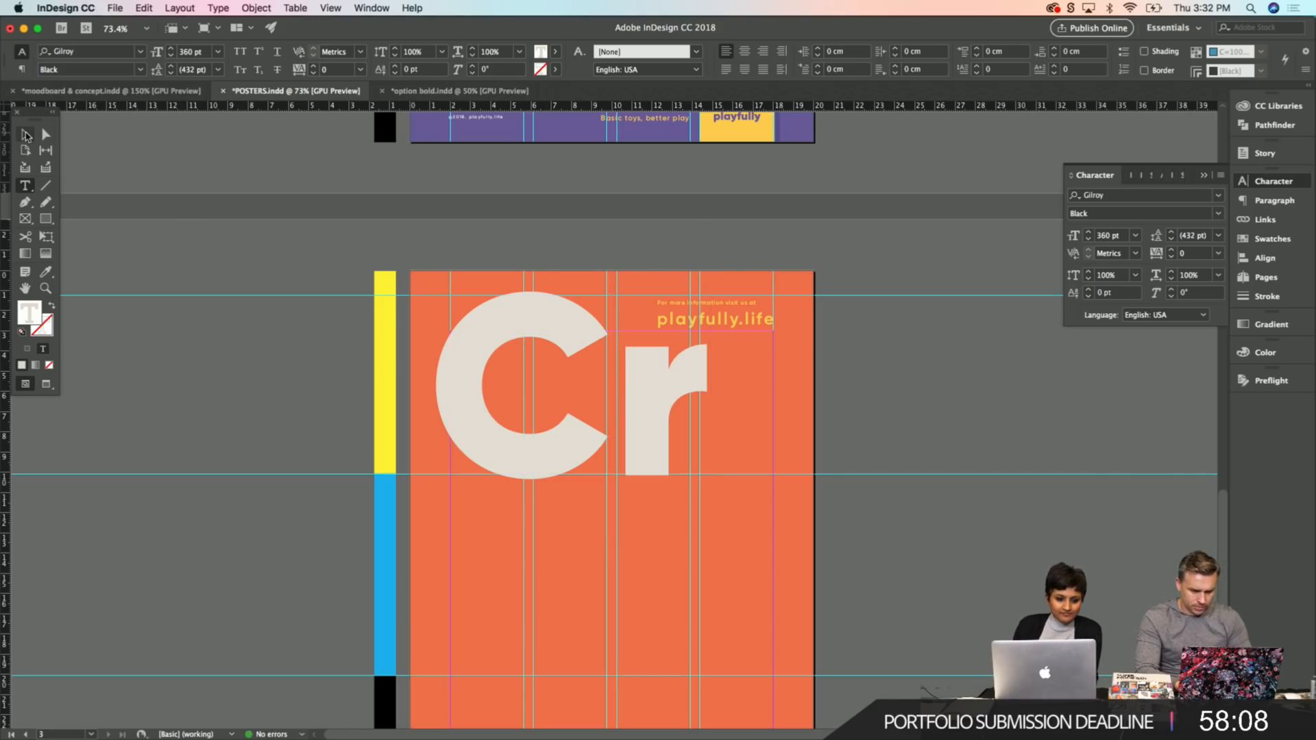
Add an "e" after "Cr" on the page 3 poster and enlarge the text frame to about 28.55 by 20.22 cm to fit the word part.
left_click(26, 135)
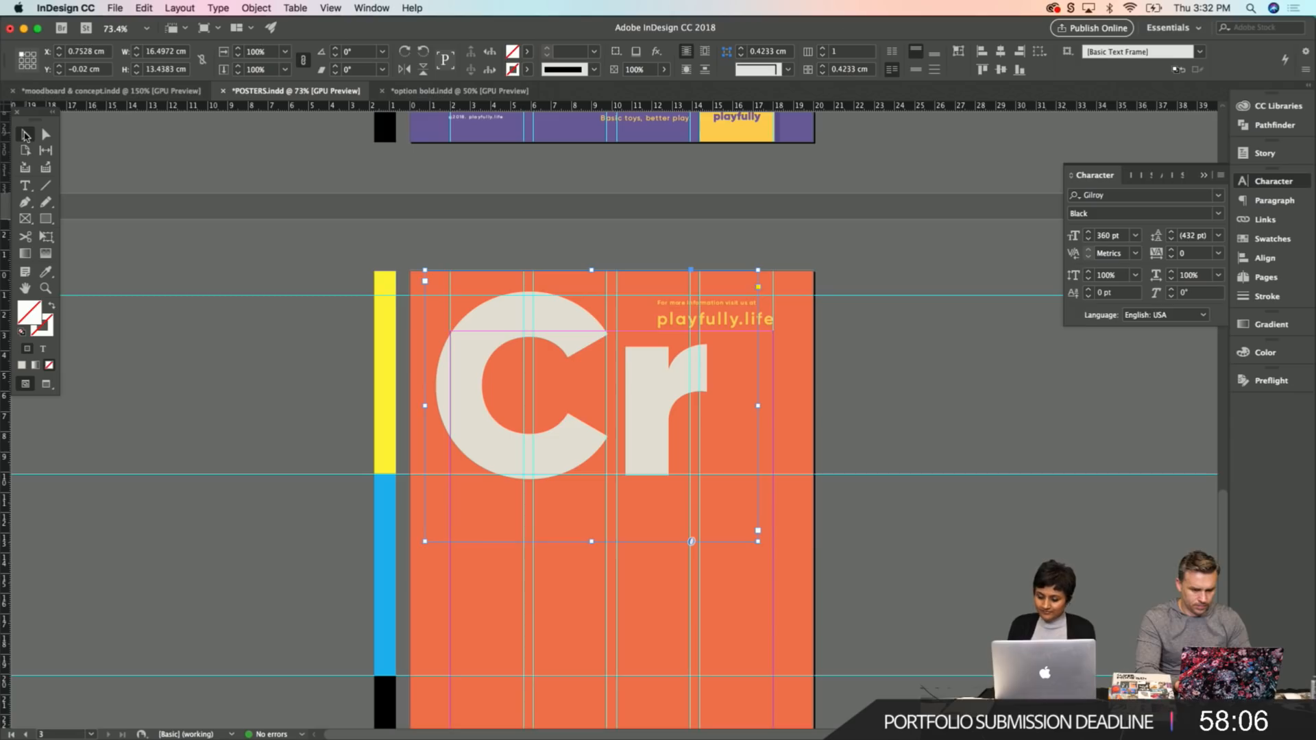
double_click(707, 362)
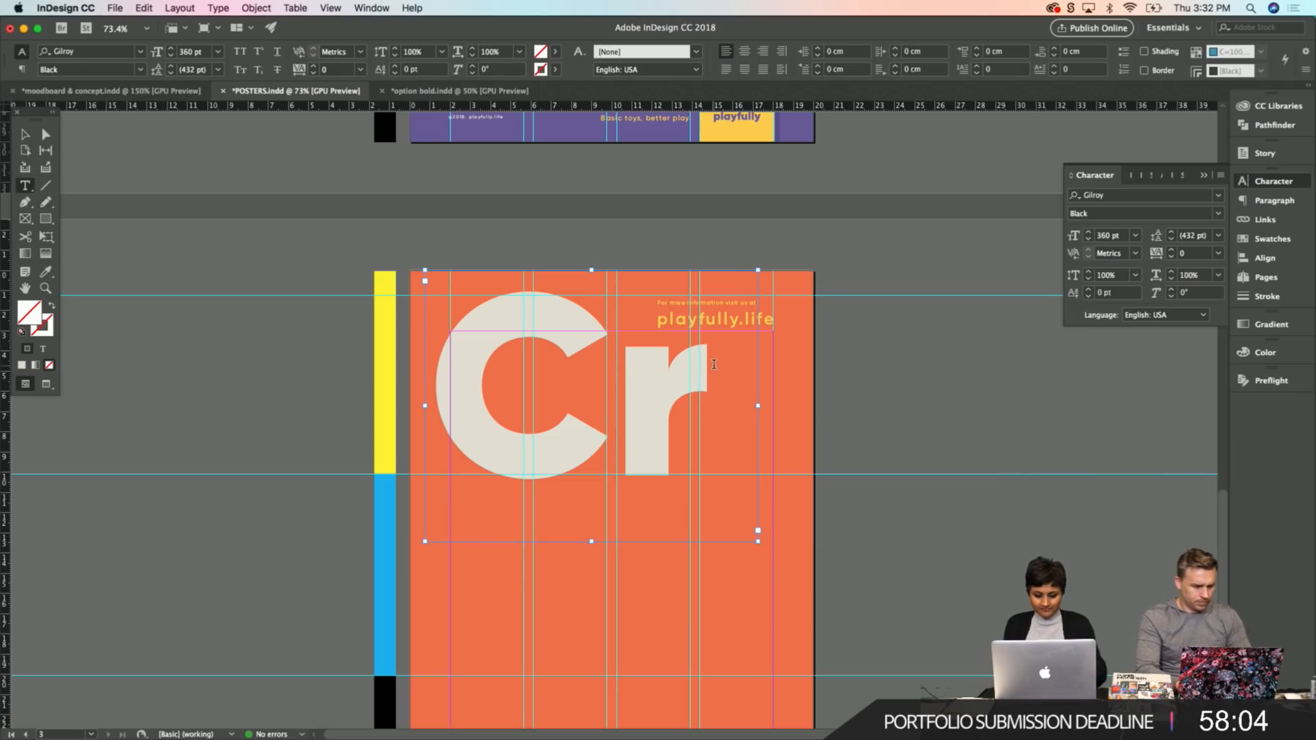
type("e")
key("Escape")
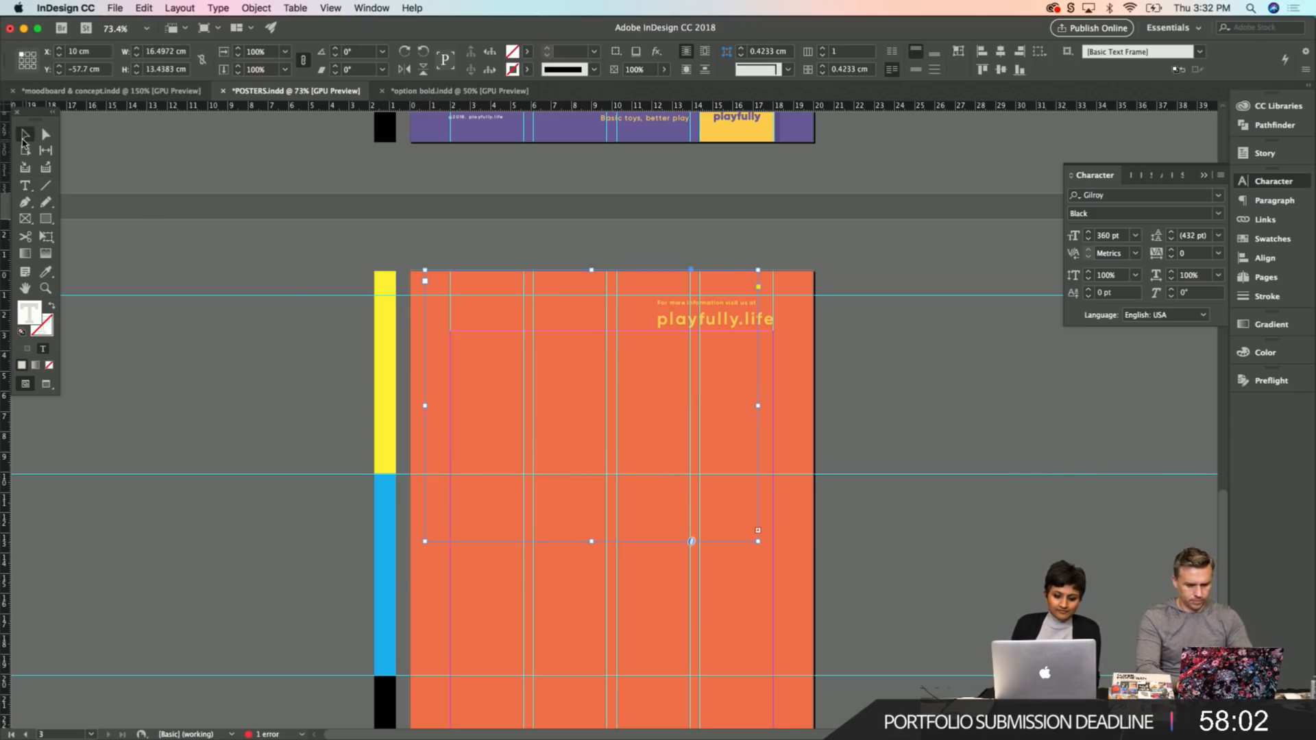
left_click_drag(758, 541, 793, 569)
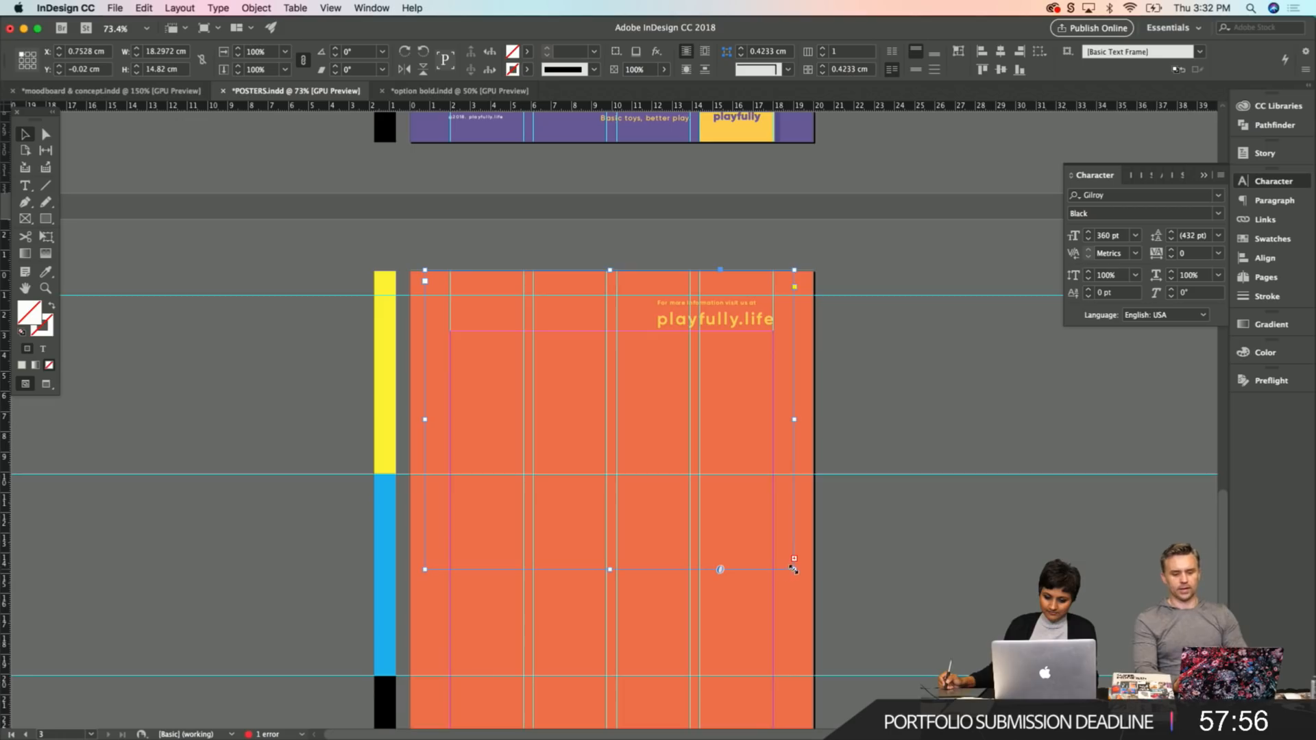
left_click_drag(794, 568, 858, 608)
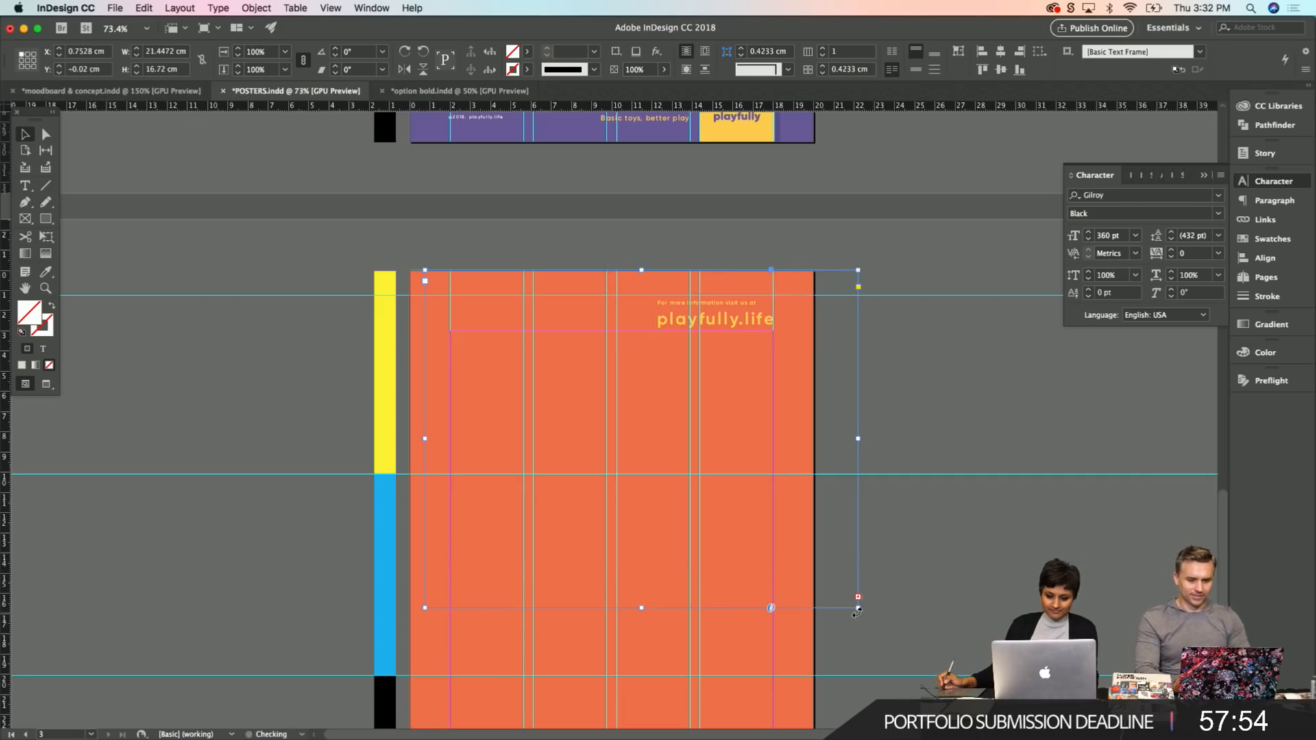
left_click_drag(857, 607, 1001, 678)
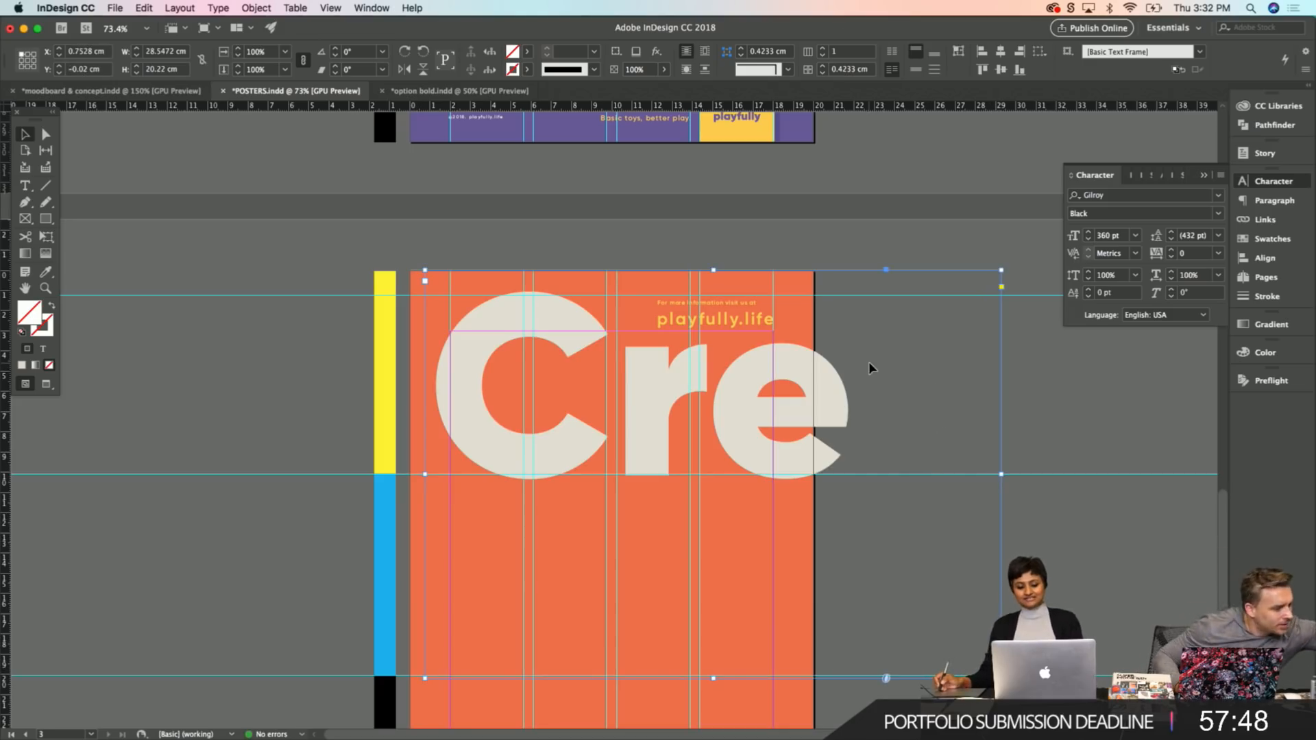
Tighten the kerning between the C and r, and set the kerning between the r and e to -13.
double_click(541, 381)
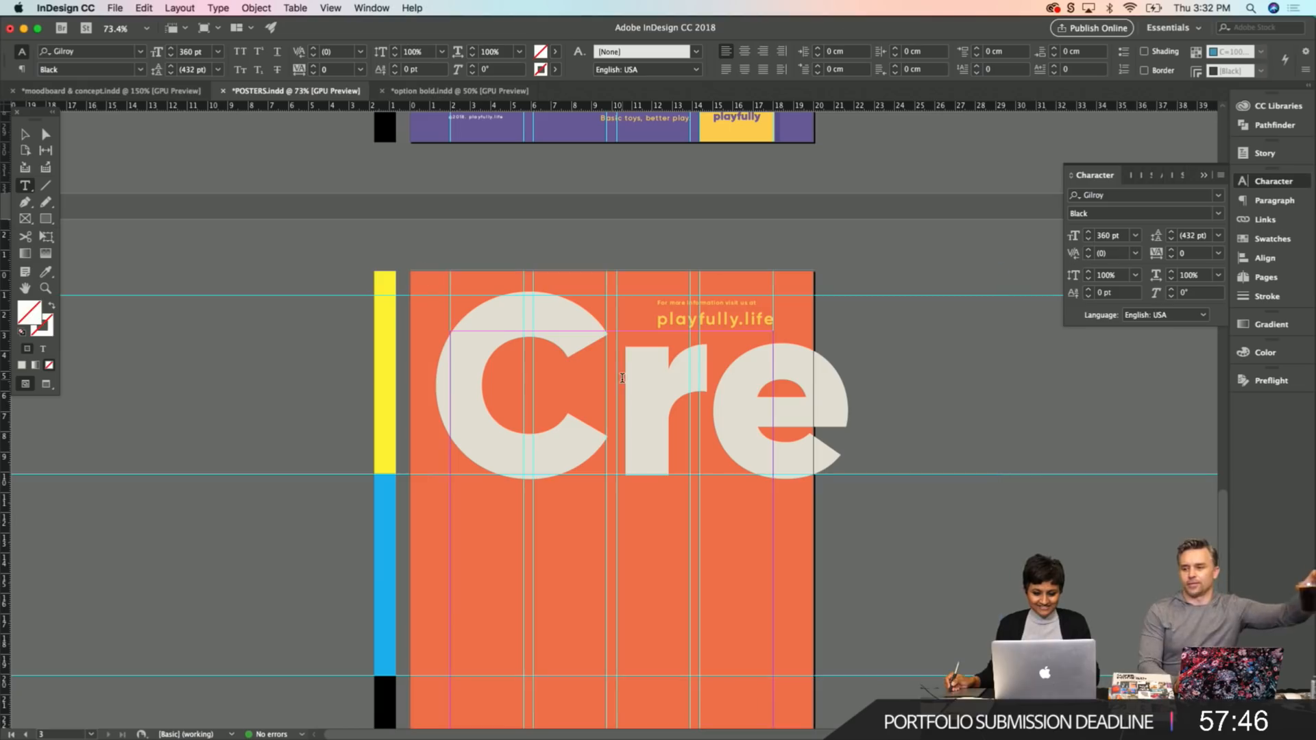
left_click(621, 378)
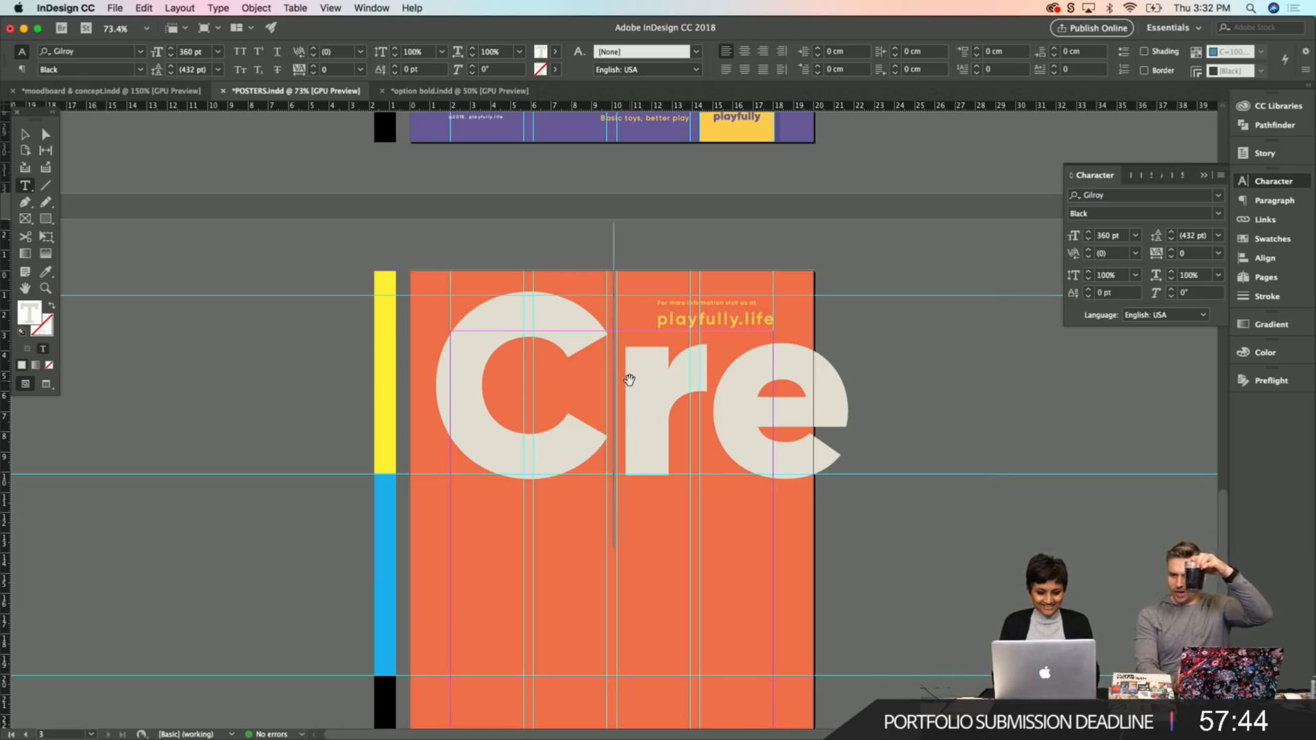
key("alt+Left")
key("Right")
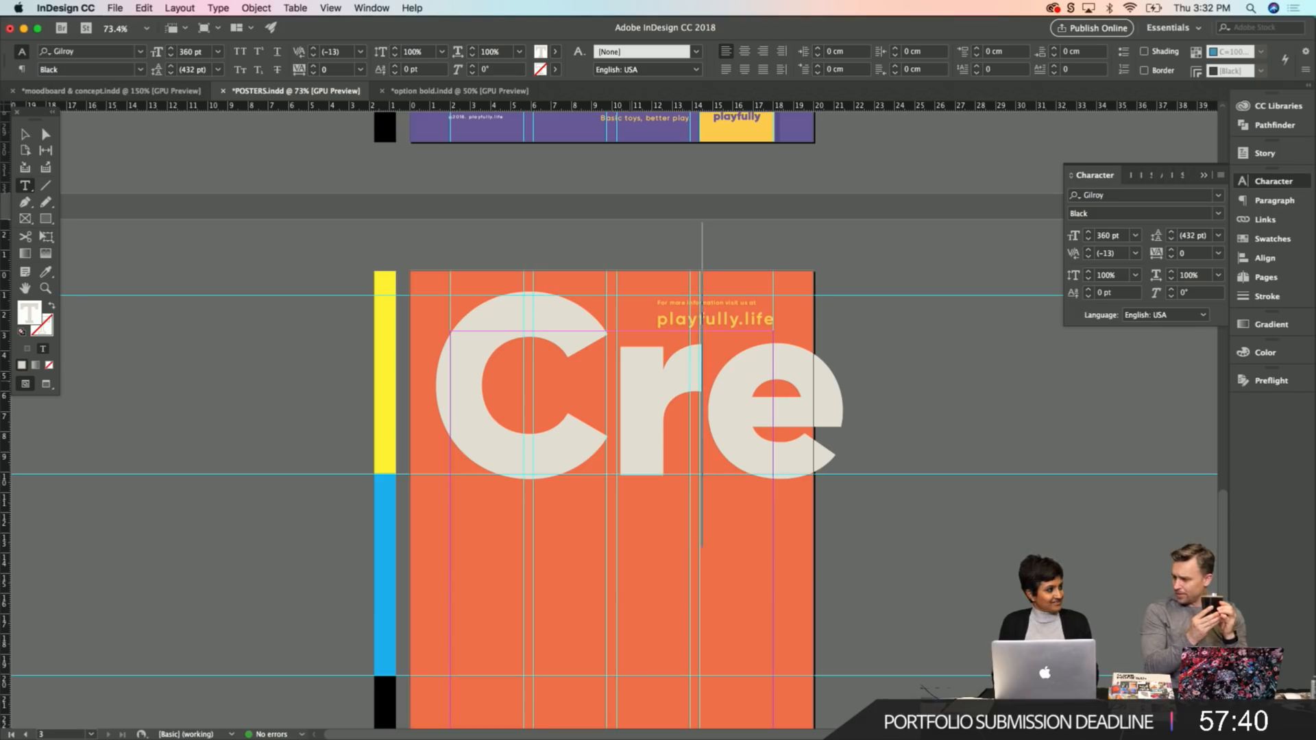
key("alt+Left")
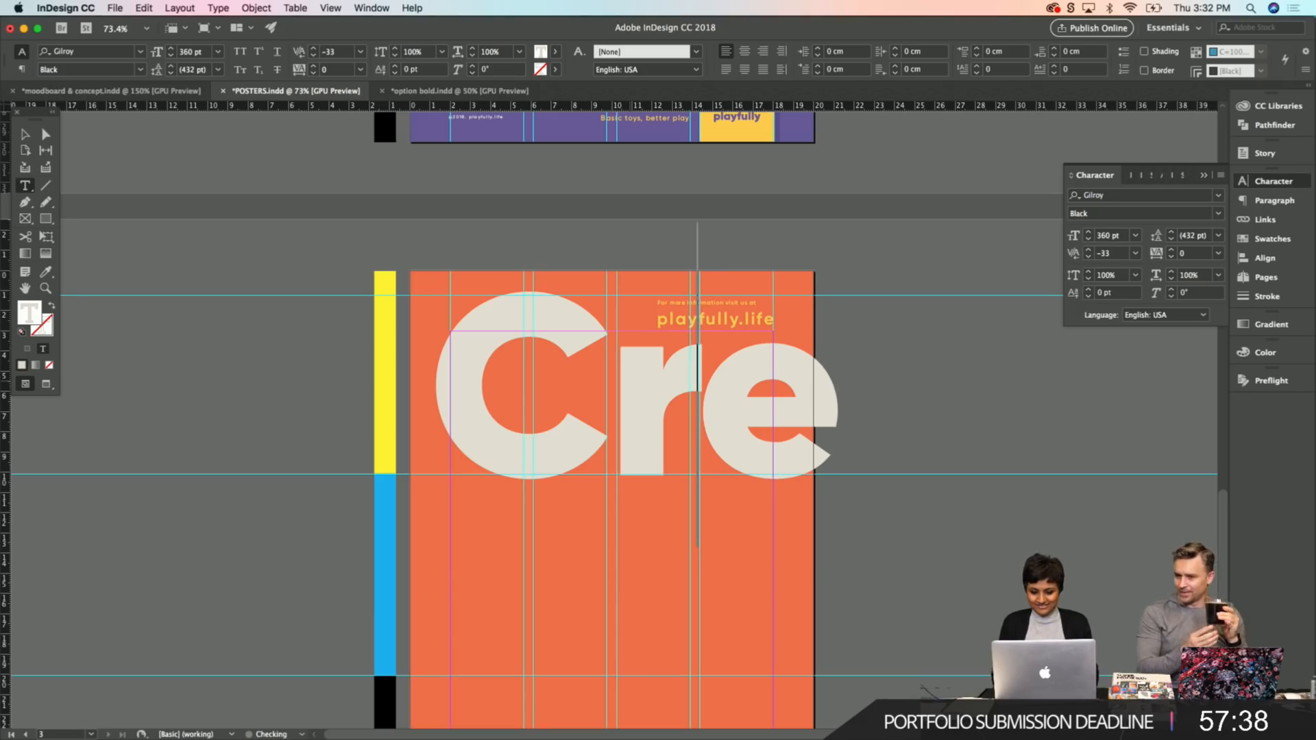
key("alt+Right")
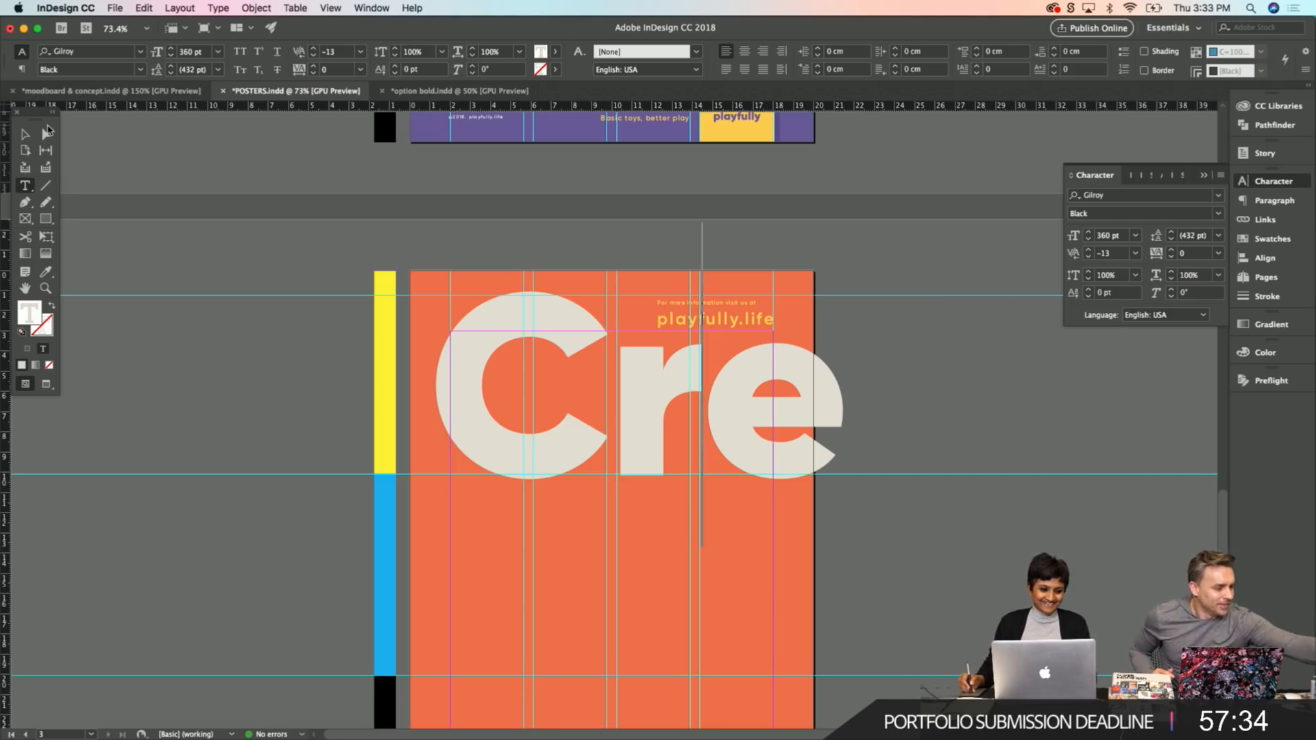
Reduce the font size of the "Cre" lettering to 333 pt.
left_click(24, 133)
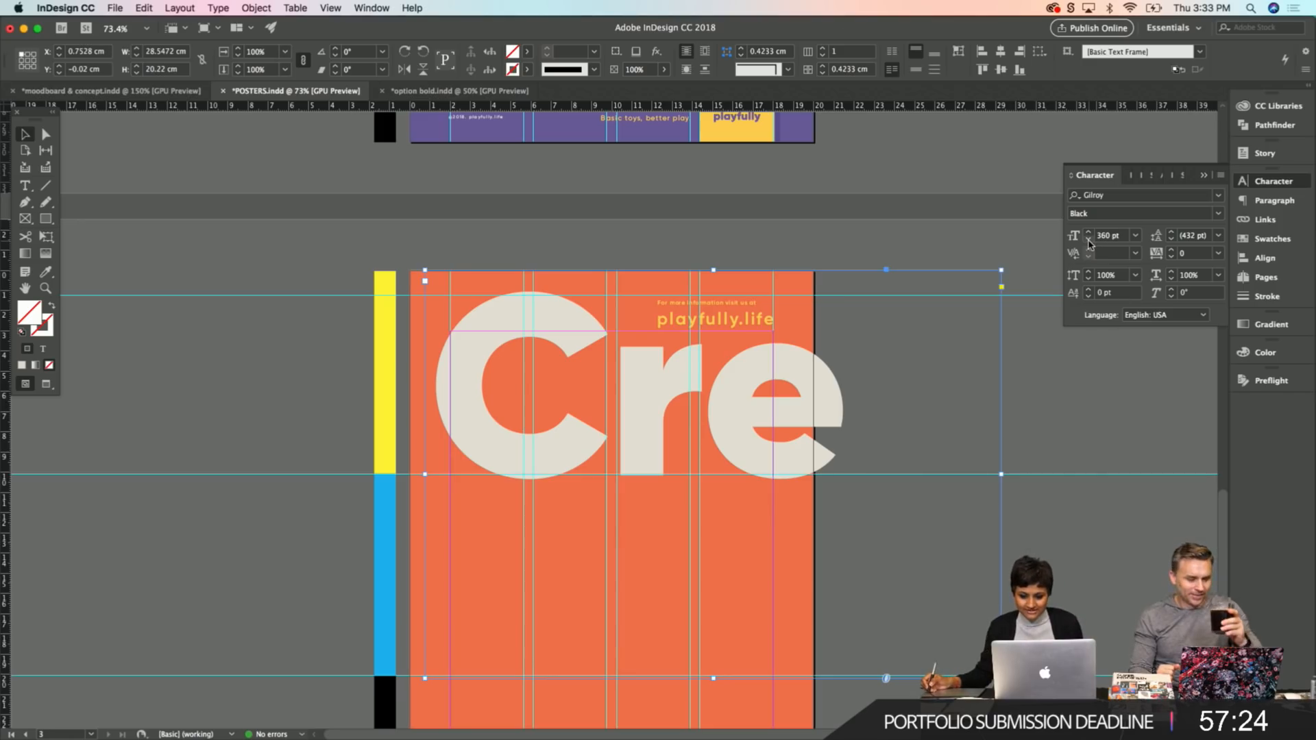
left_click(1089, 240)
left_click(1088, 240)
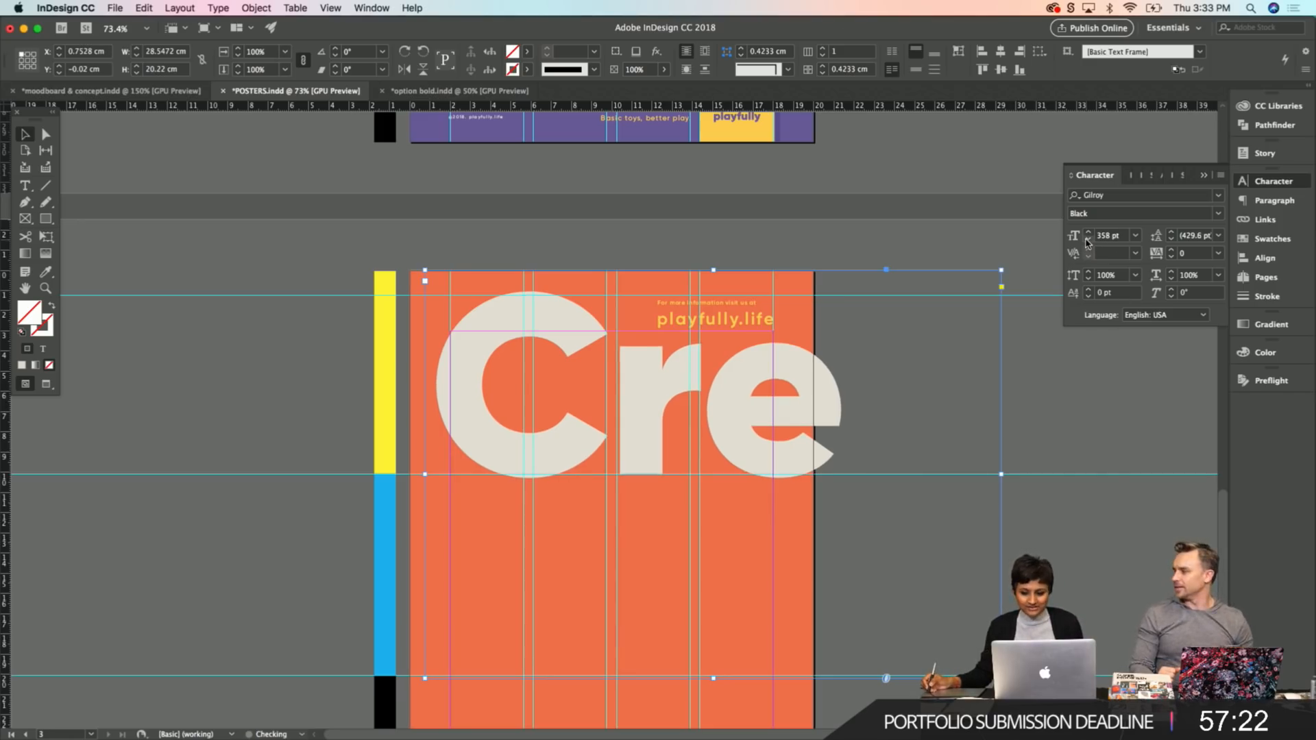
left_click(1089, 240)
left_click(1088, 240)
left_click(1089, 240)
left_click(1088, 239)
left_click(1089, 239)
left_click(1088, 239)
left_click(1088, 240)
left_click(1088, 240)
left_click(1088, 240)
left_click(1088, 240)
left_click(1089, 240)
left_click(1088, 240)
left_click(1088, 240)
left_click(1088, 240)
left_click(1089, 240)
left_click(1089, 240)
left_click(1088, 240)
left_click(1088, 240)
left_click(1088, 240)
left_click(1088, 240)
left_click(1089, 240)
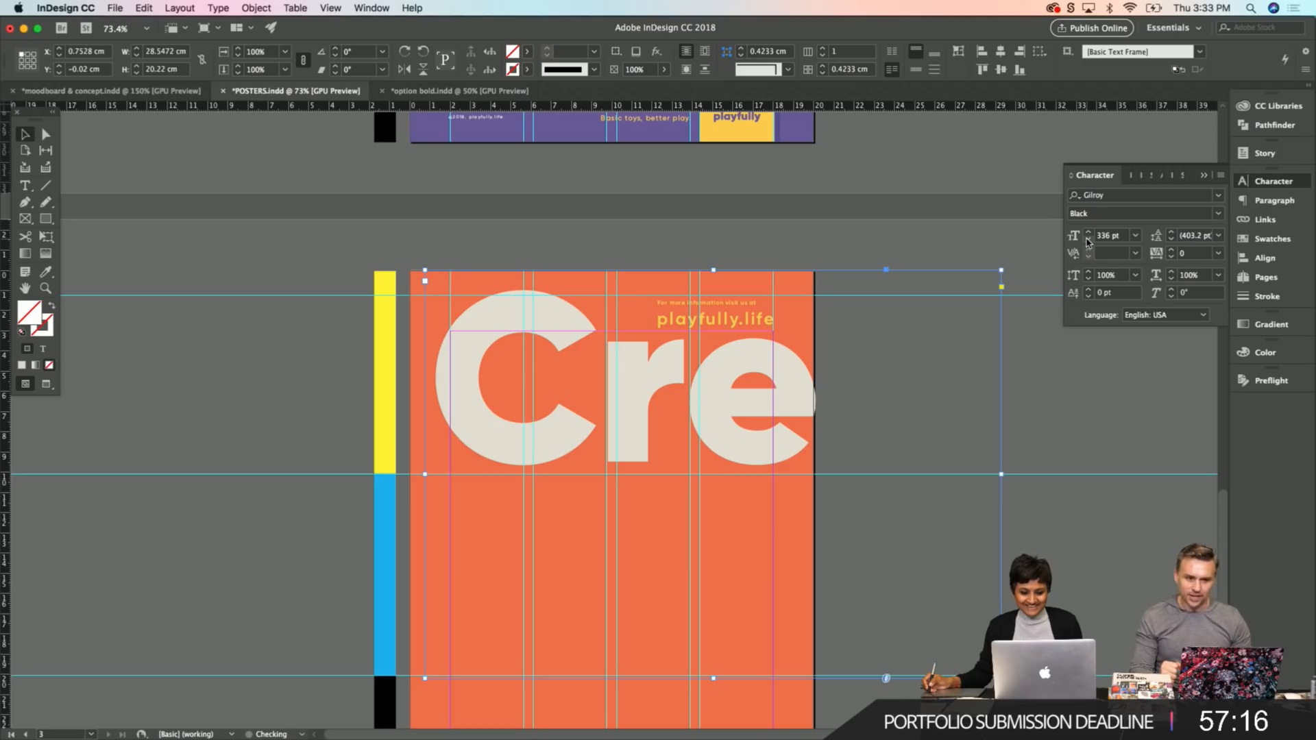
left_click(1088, 240)
left_click(1088, 240)
left_click(1088, 240)
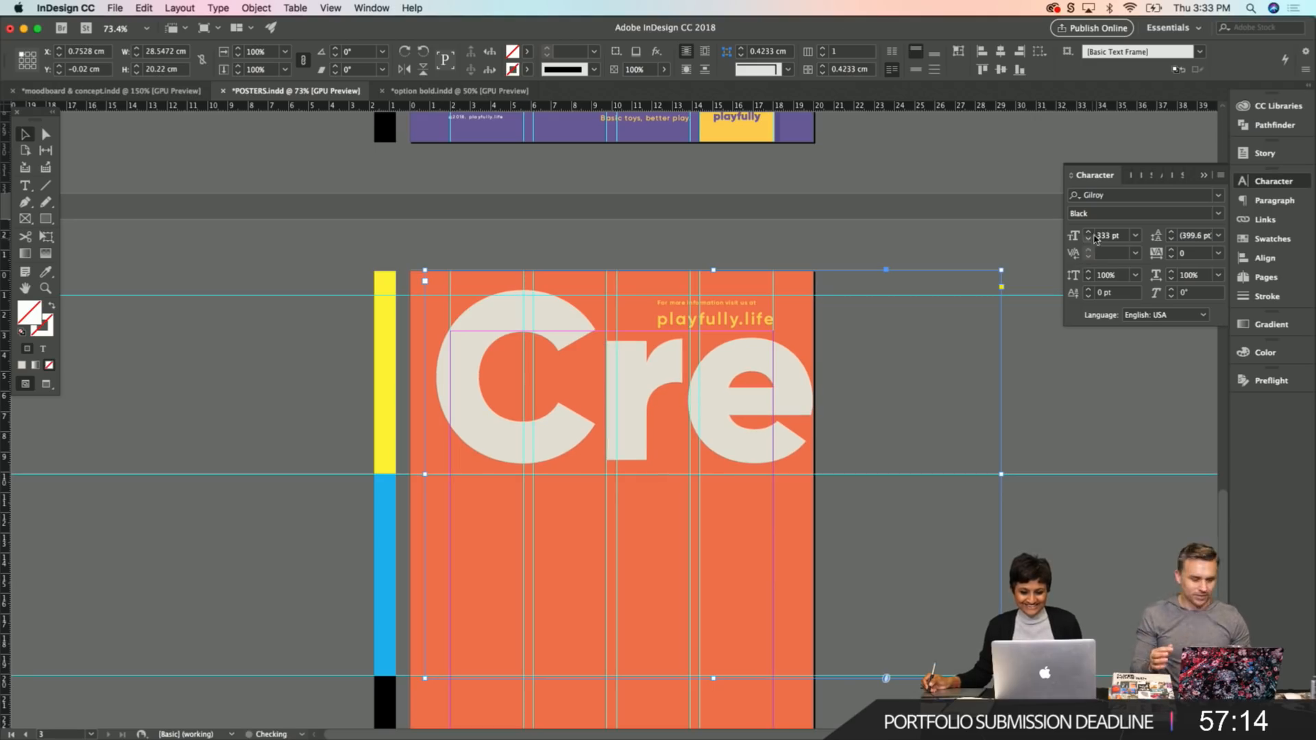
Nudge the "Cre" frame down to Y 0.6503 cm so its baseline meets the first-third guide, and left to X 0.4 cm.
key("Down")
key("Down")
key("Down")
key("Down")
key("Down")
key("Down")
key("Down")
key("Down")
key("Down")
key("Down")
key("Down")
key("Down")
key("Down")
key("Down")
key("Down")
key("Down")
key("Down")
key("Down")
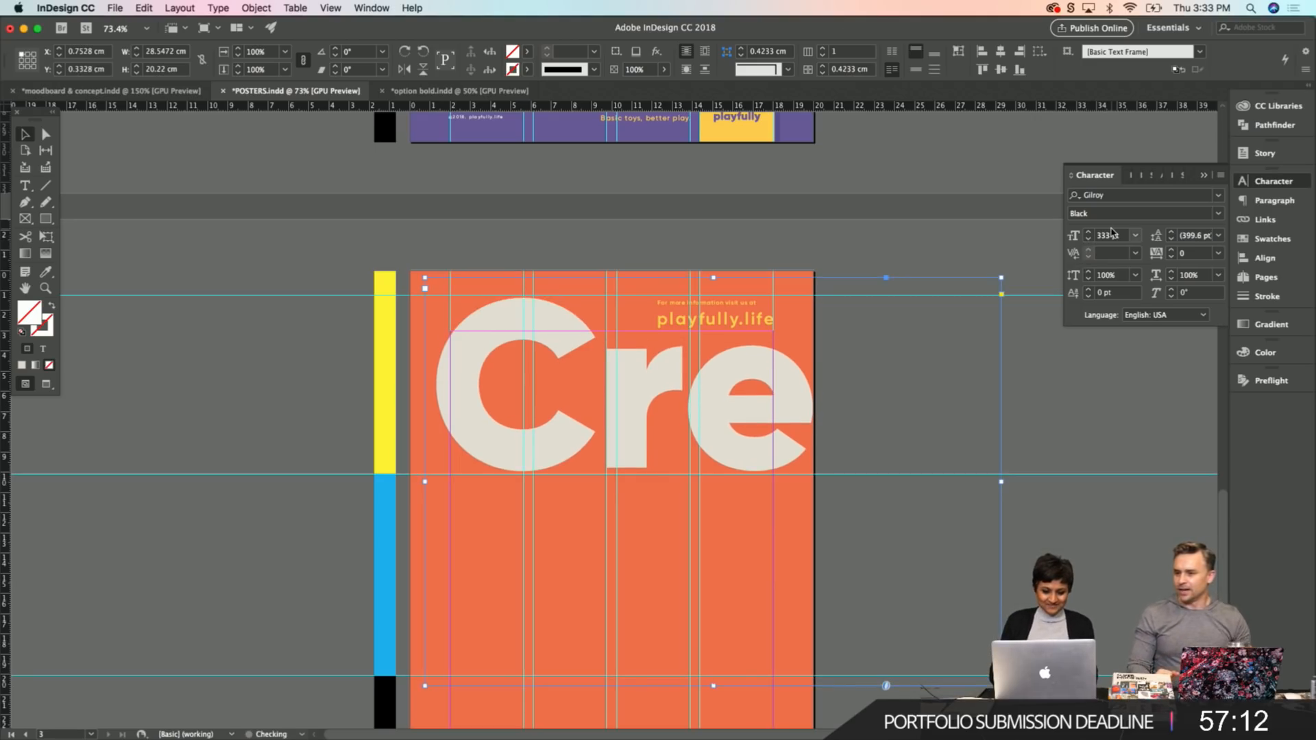
key("Down")
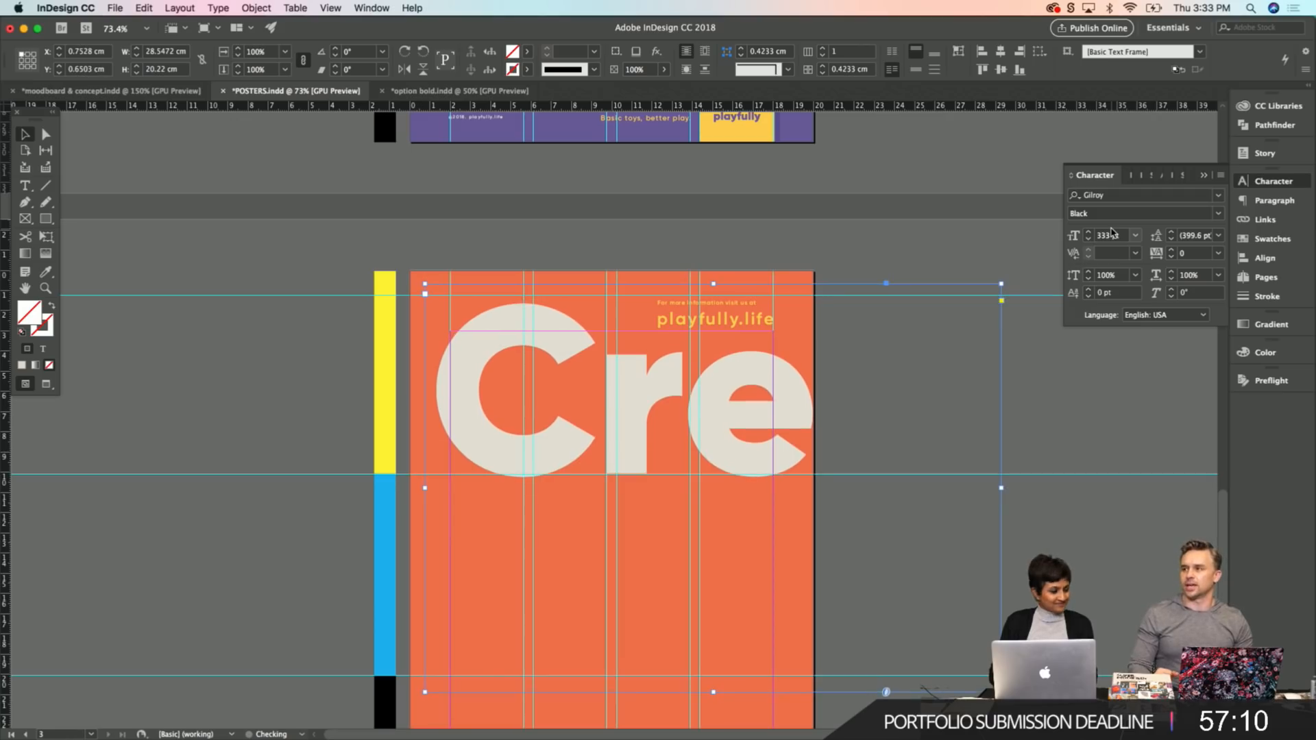
key("shift+Left")
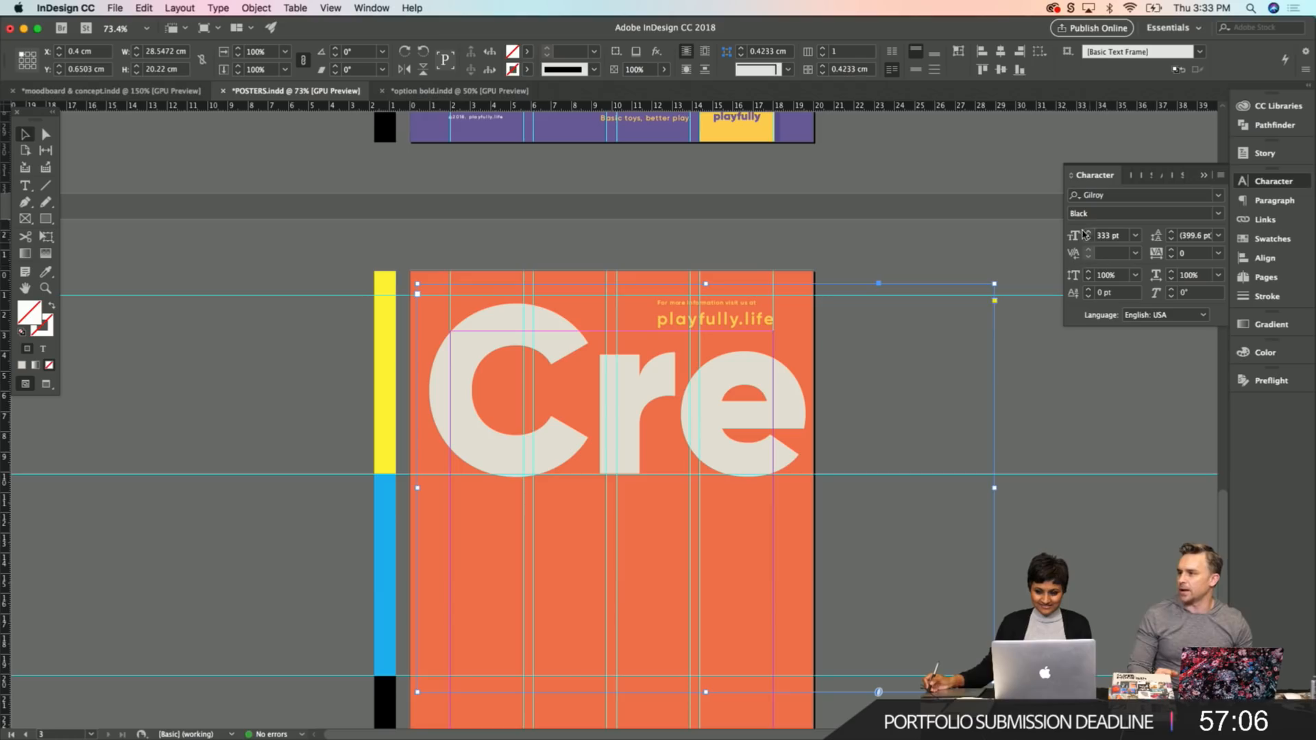
Increase the "Cre" lettering to 342 pt and nudge its frame to X 0.0472 cm, Y 0.4033 cm.
left_click(1088, 233)
left_click(1088, 233)
left_click(1088, 233)
left_click(1089, 233)
left_click(1088, 233)
left_click(1088, 233)
left_click(1088, 233)
left_click(1089, 233)
left_click(1088, 233)
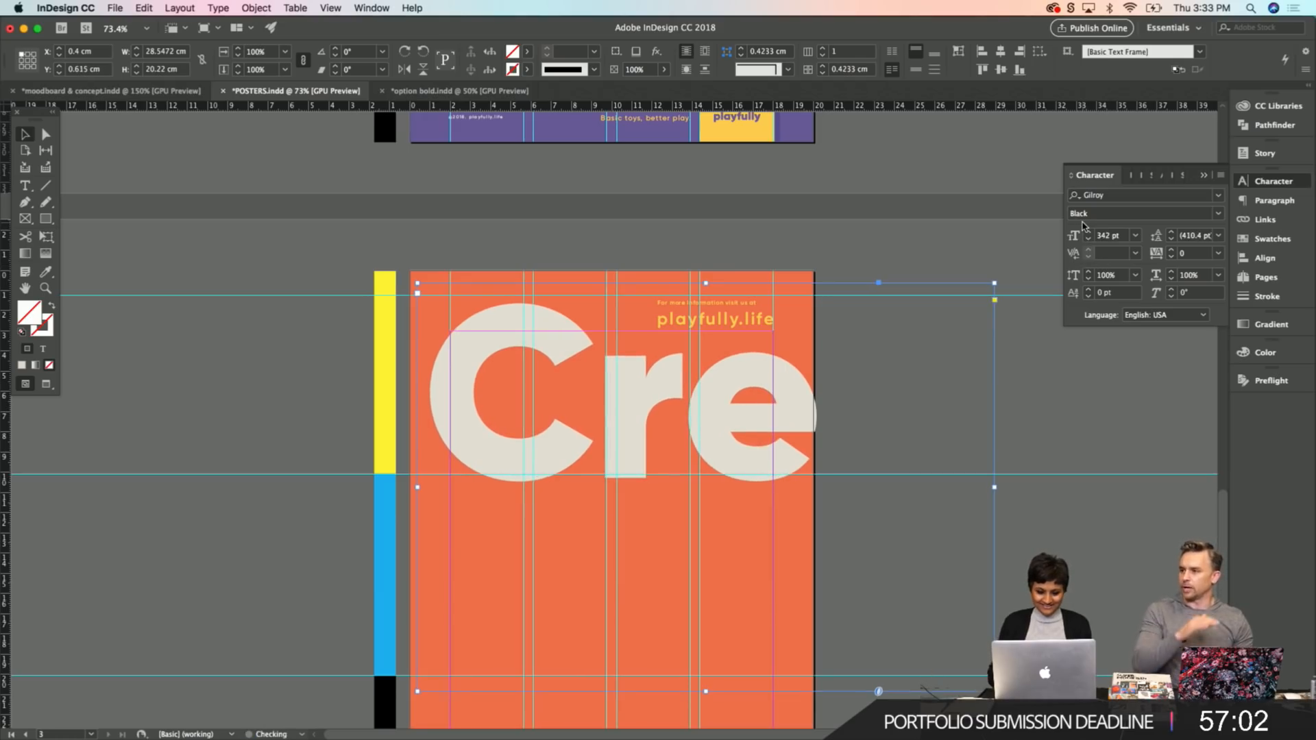
key("Up")
key("Up")
key("Up")
key("Up")
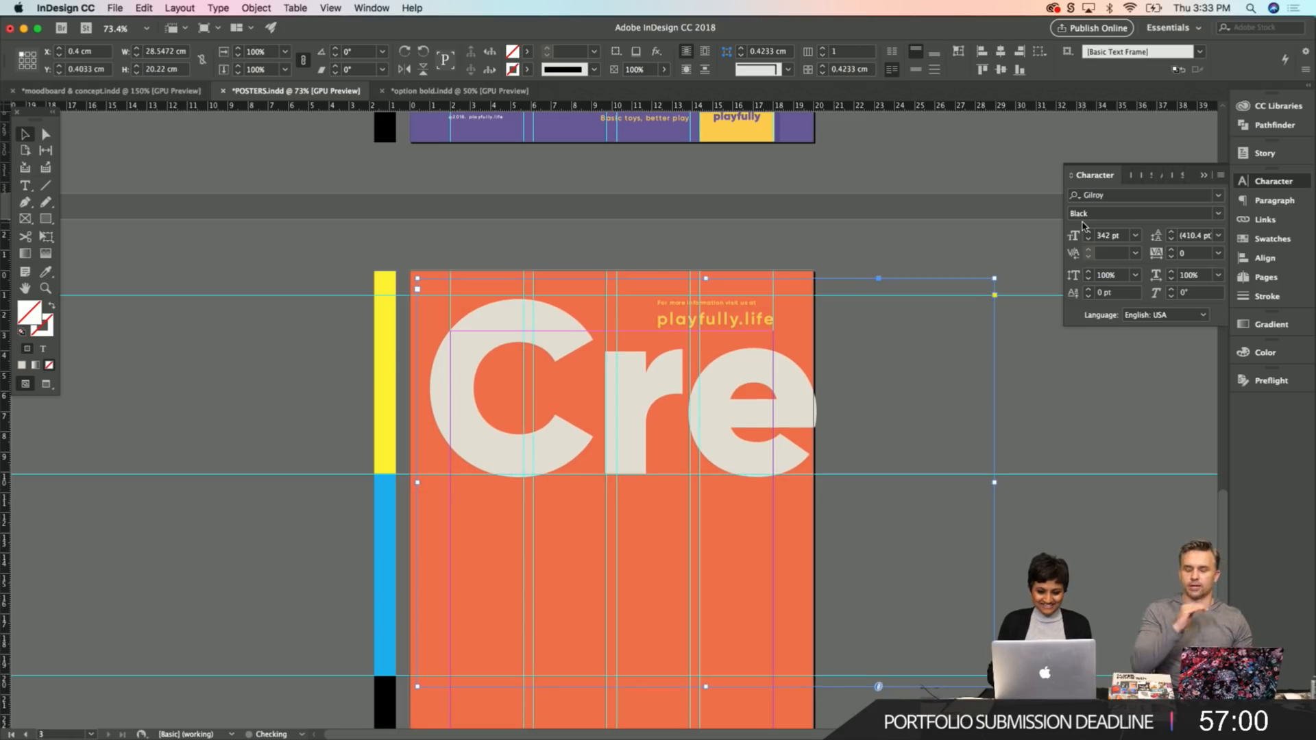
key("shift+Left")
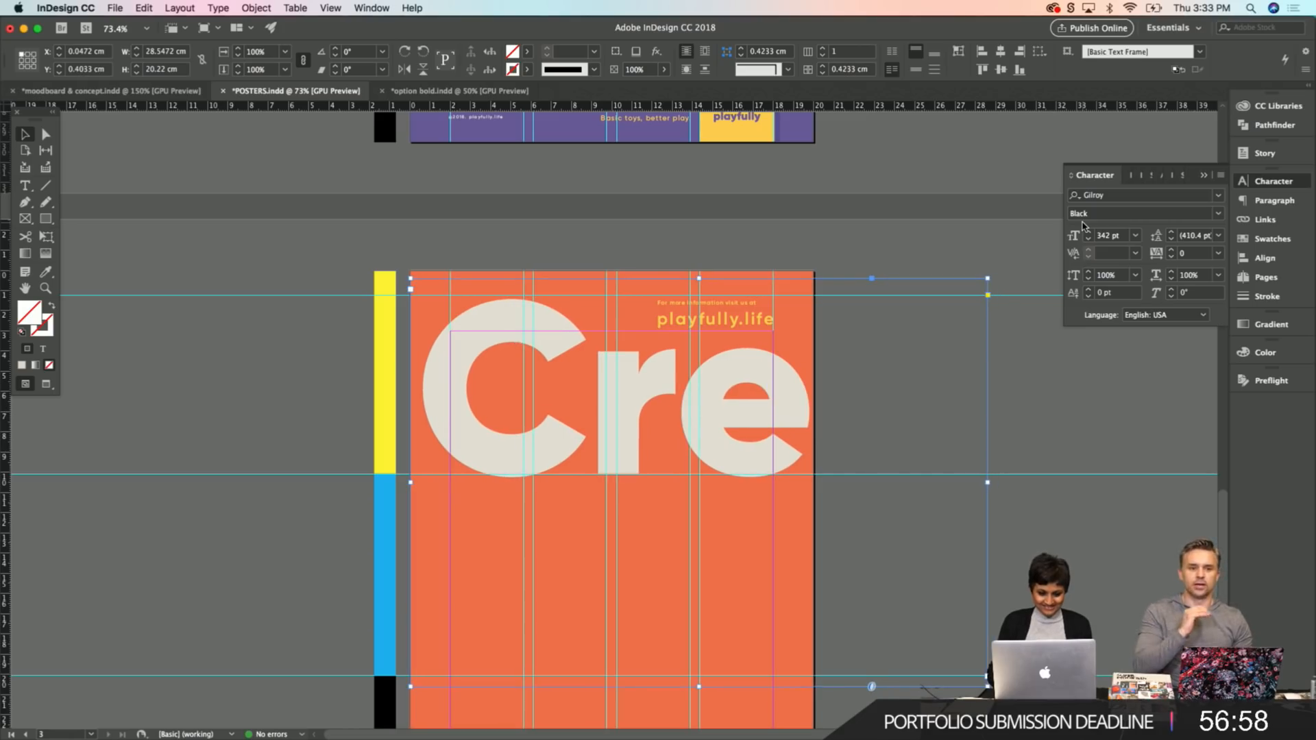
Increase the "Cre" lettering to 349 pt and nudge its frame to X -0.0939 cm, Y 0.1564 cm.
left_click(1088, 232)
left_click(1087, 232)
left_click(1088, 232)
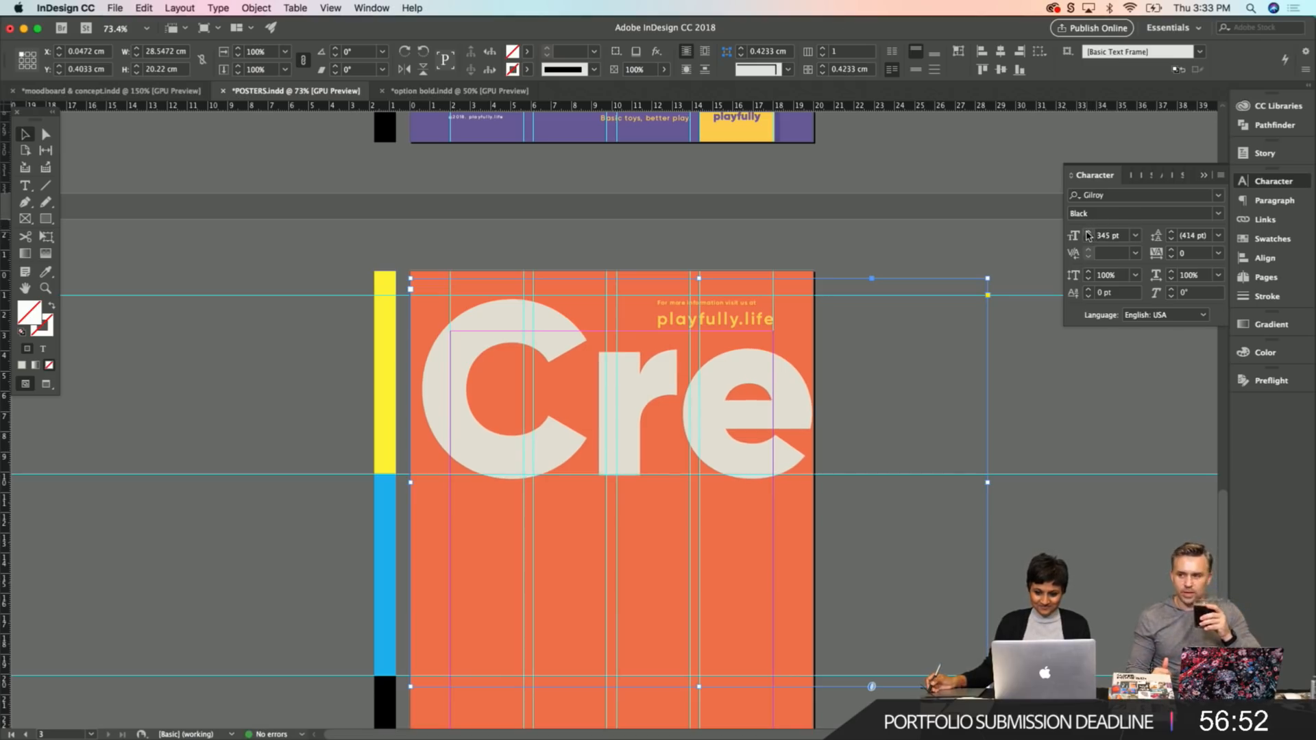
left_click(1088, 234)
left_click(1088, 234)
left_click(1089, 234)
left_click(1088, 233)
key("Up")
key("Up")
key("Up")
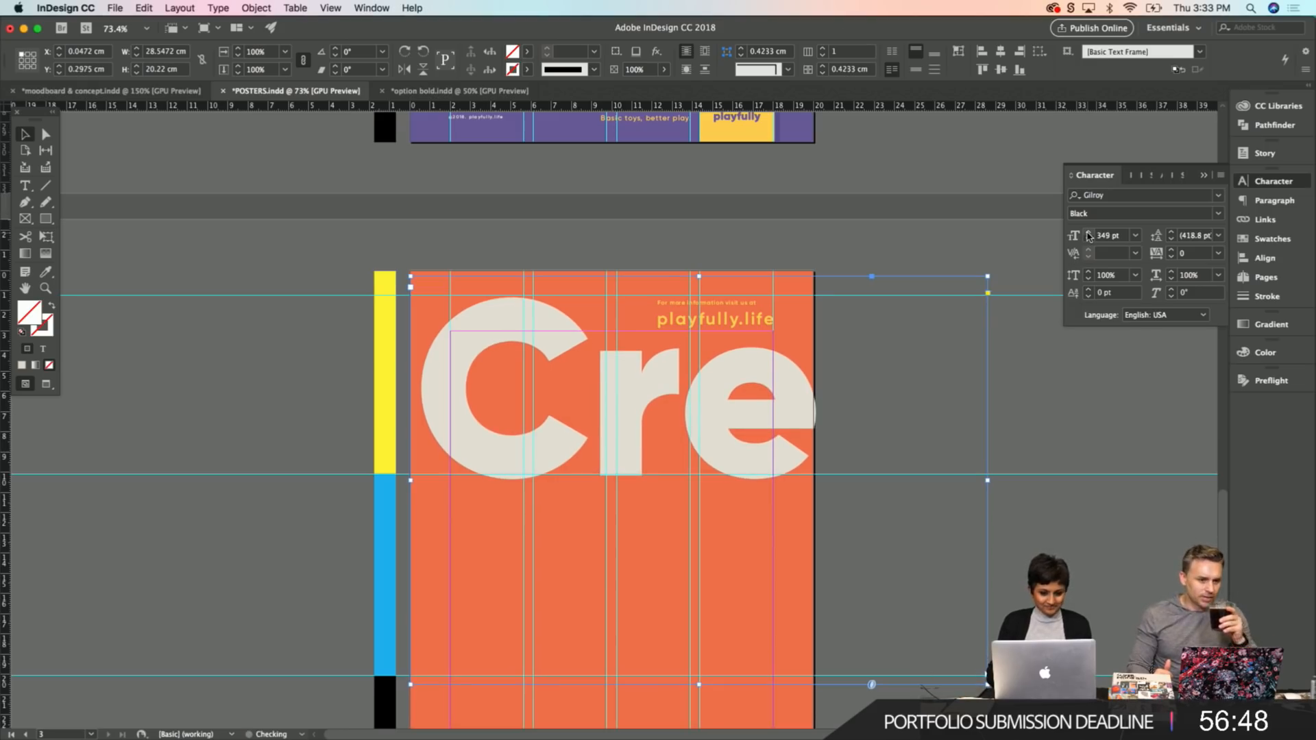
key("Left")
key("Left")
key("Left")
key("Left")
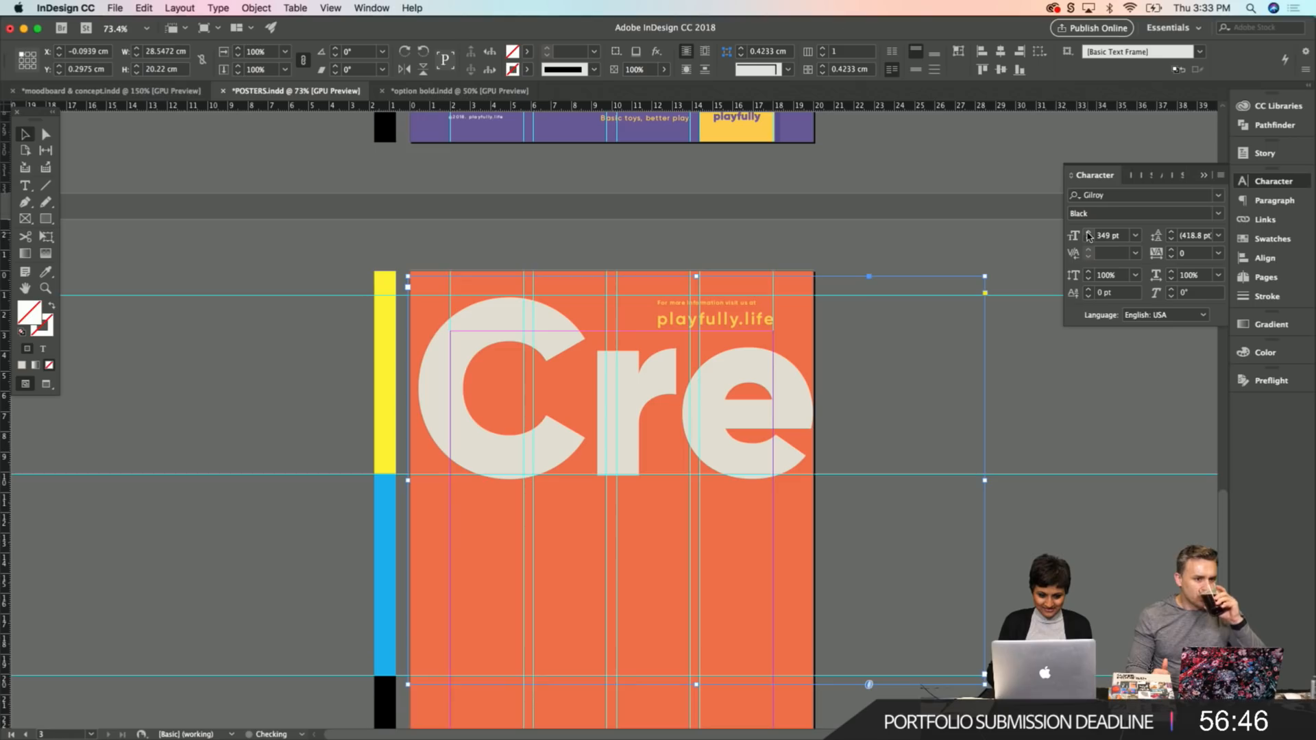
key("Up")
key("Up")
key("Up")
key("Up")
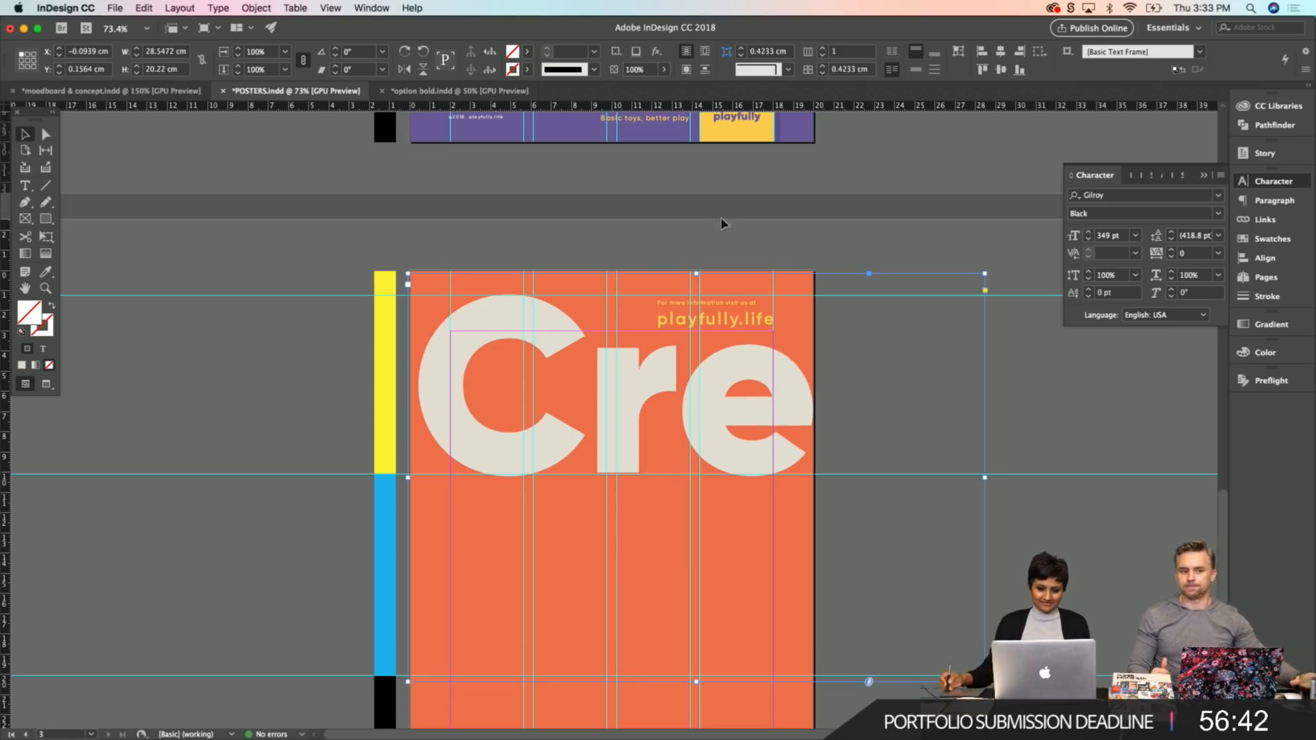
Shrink the height of the "Cre" frame to fit its text and deselect it.
left_click(867, 255)
left_click(723, 461)
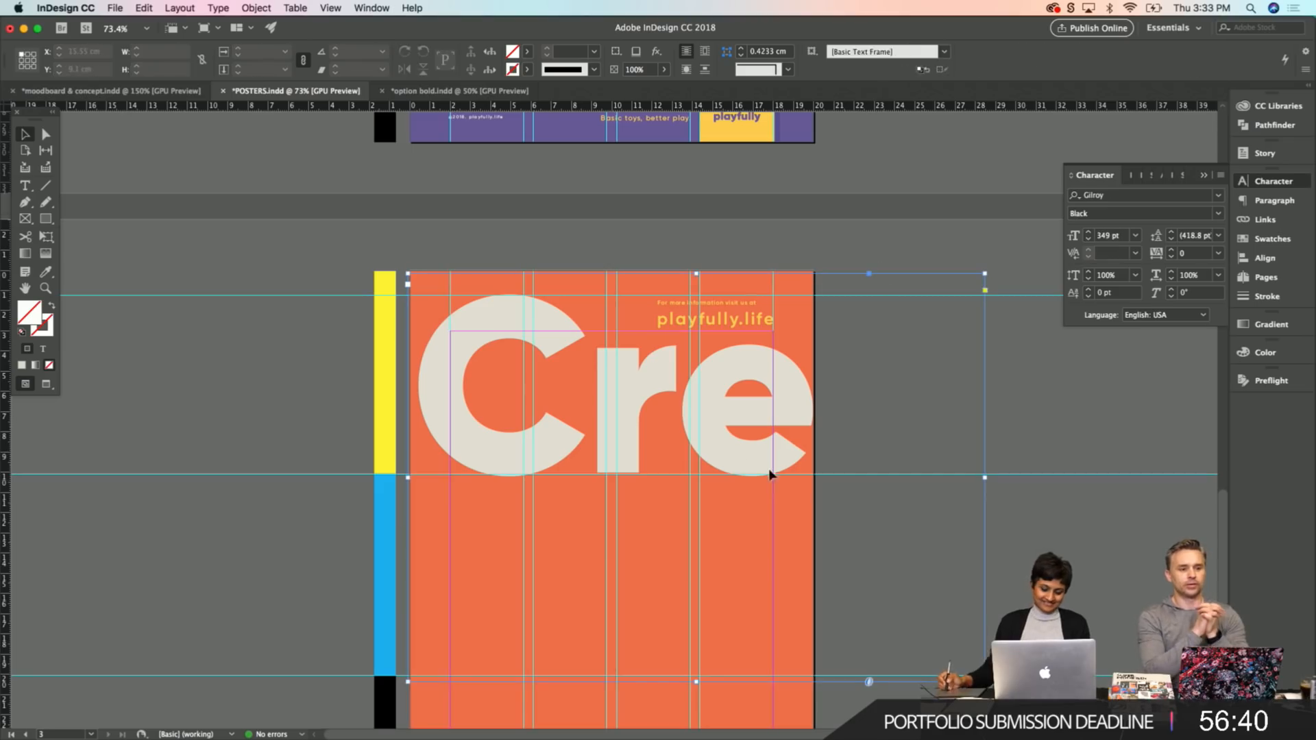
double_click(696, 683)
left_click(938, 572)
scroll(494, 425, "down", 3)
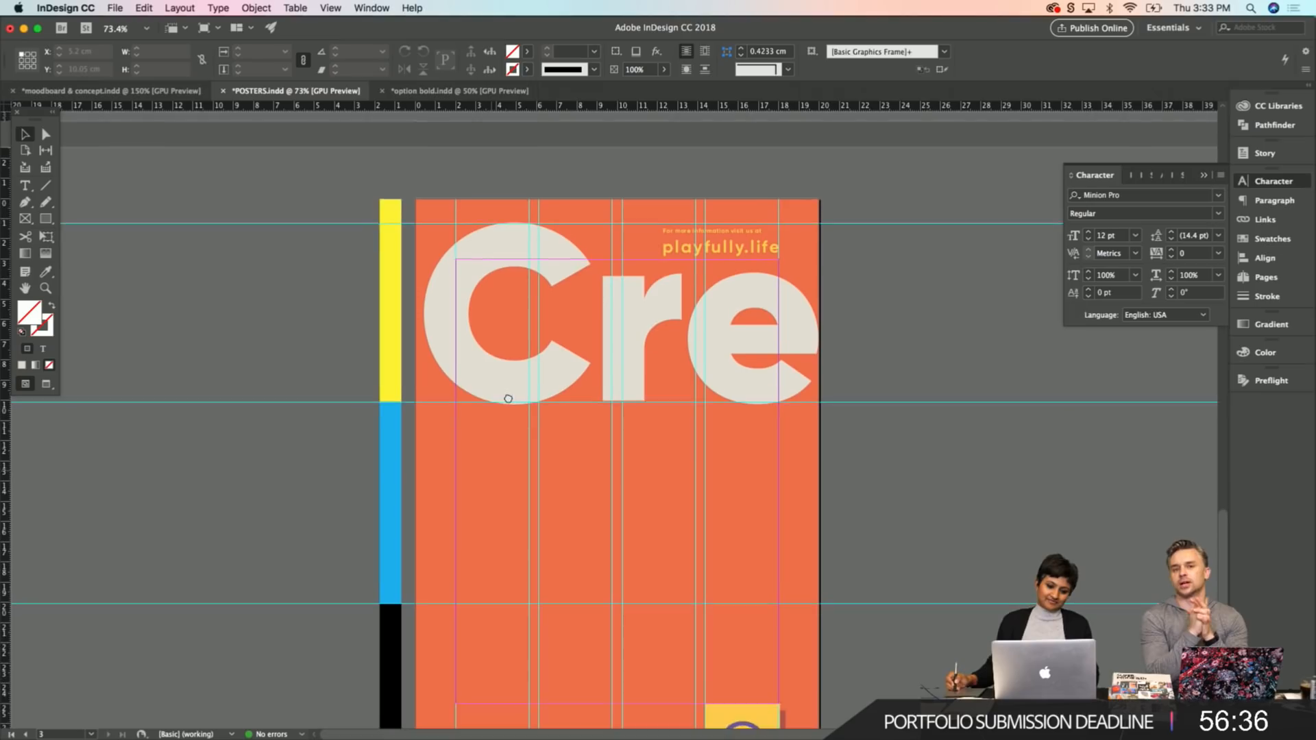
scroll(494, 416, "up", 1)
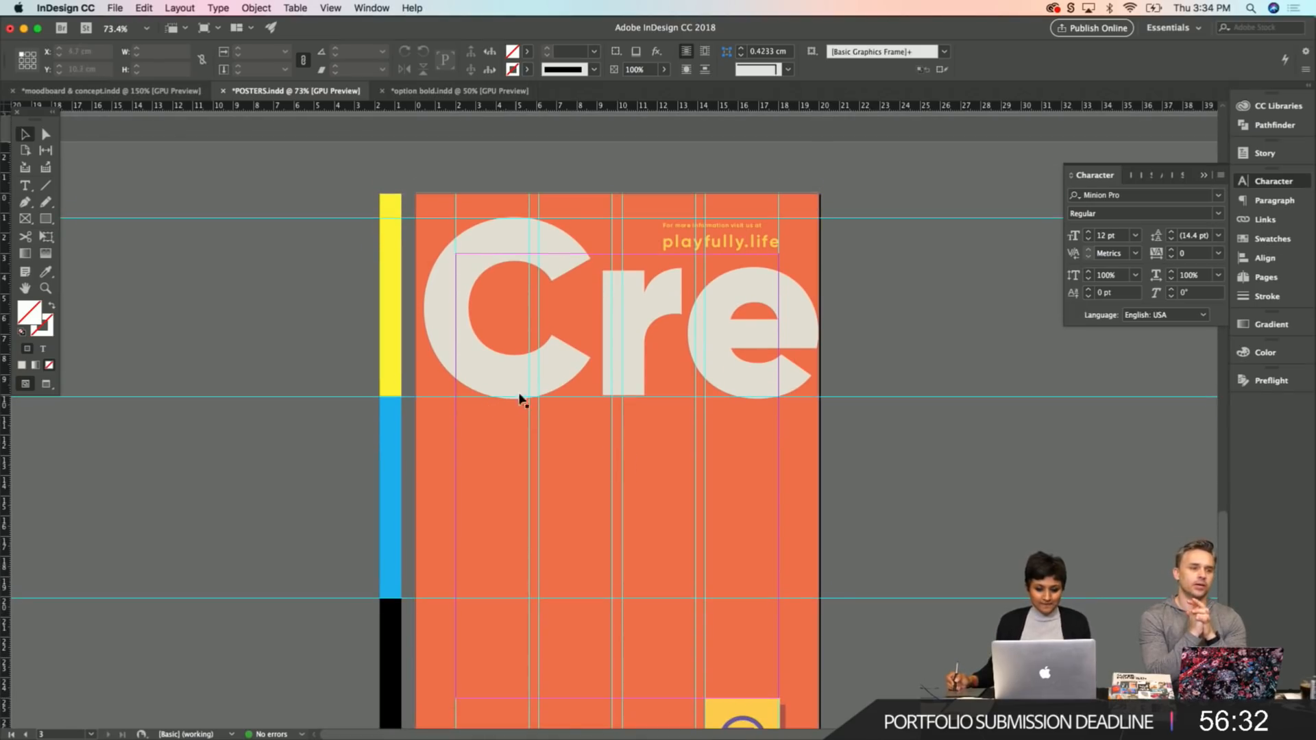
Duplicate the "Cre" frame straight down into the poster's second third at Y 10.0753 cm and replace the copy's text with "at".
left_click(510, 384)
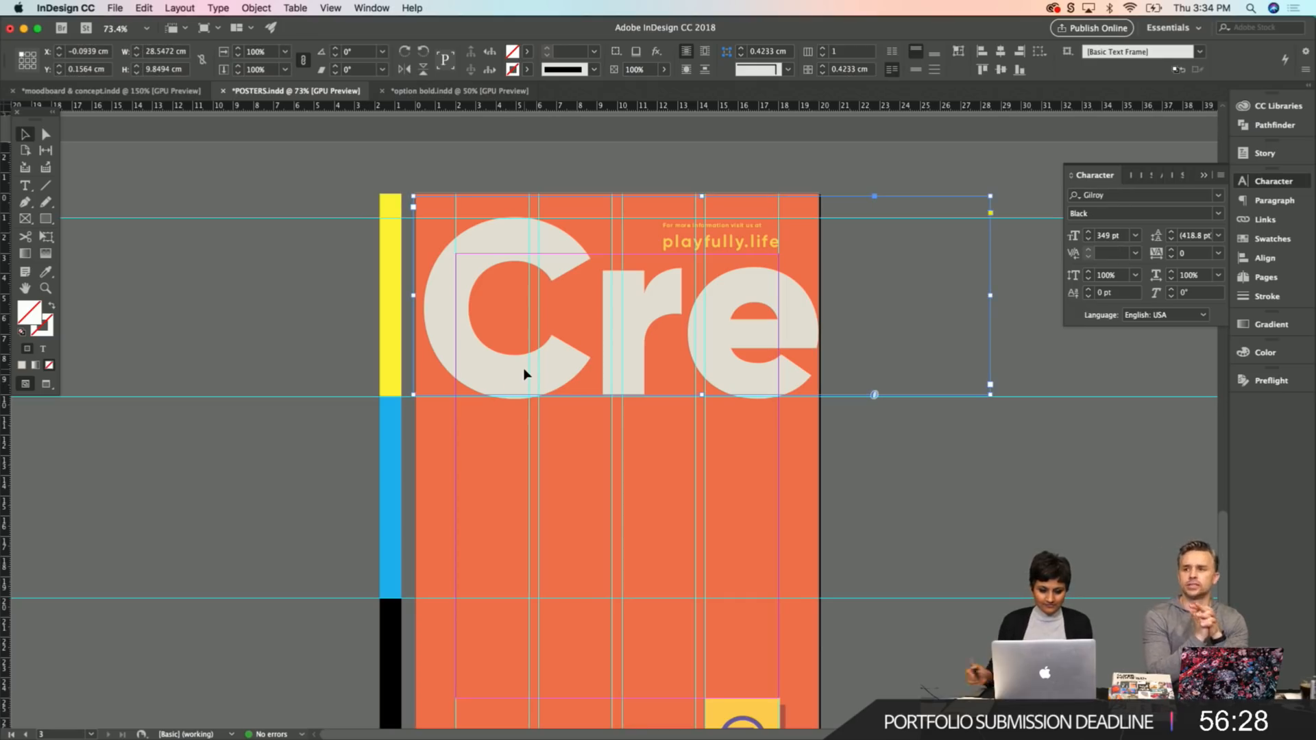
left_click_drag(483, 371, 452, 569)
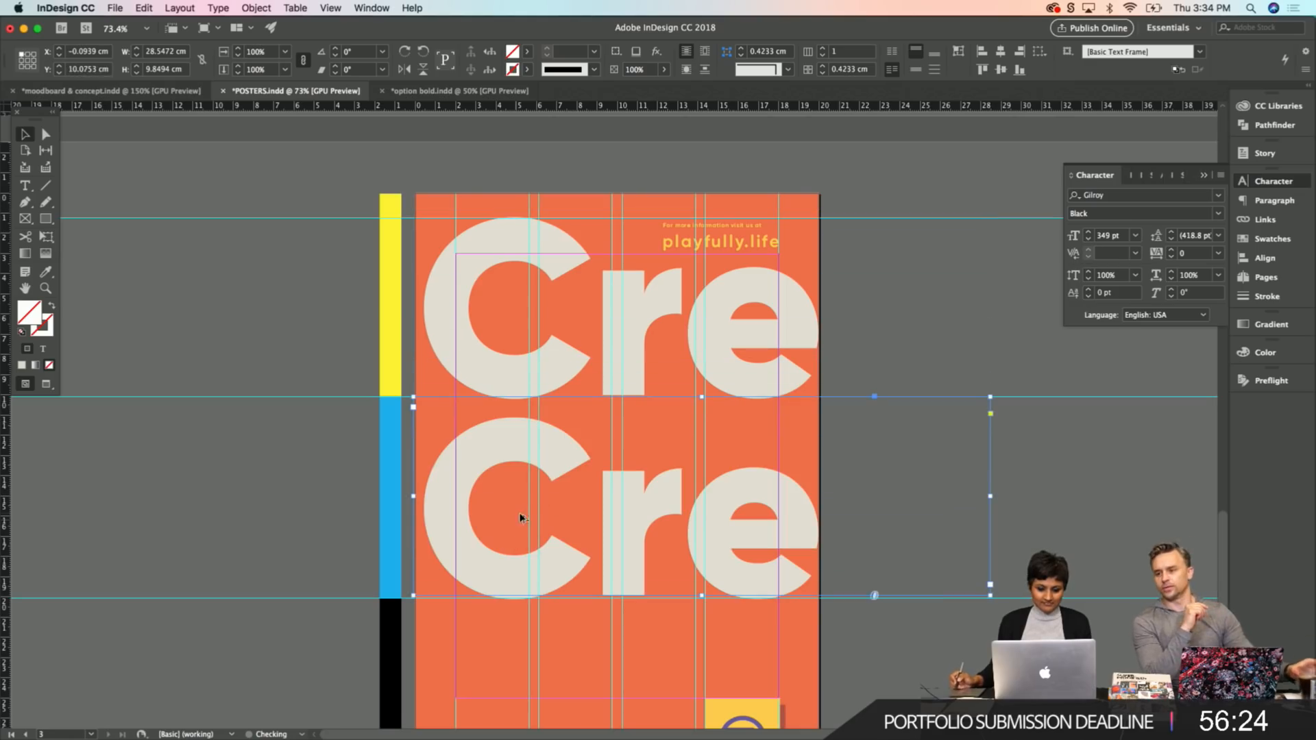
double_click(476, 499)
left_click_drag(476, 500, 789, 540)
type("at")
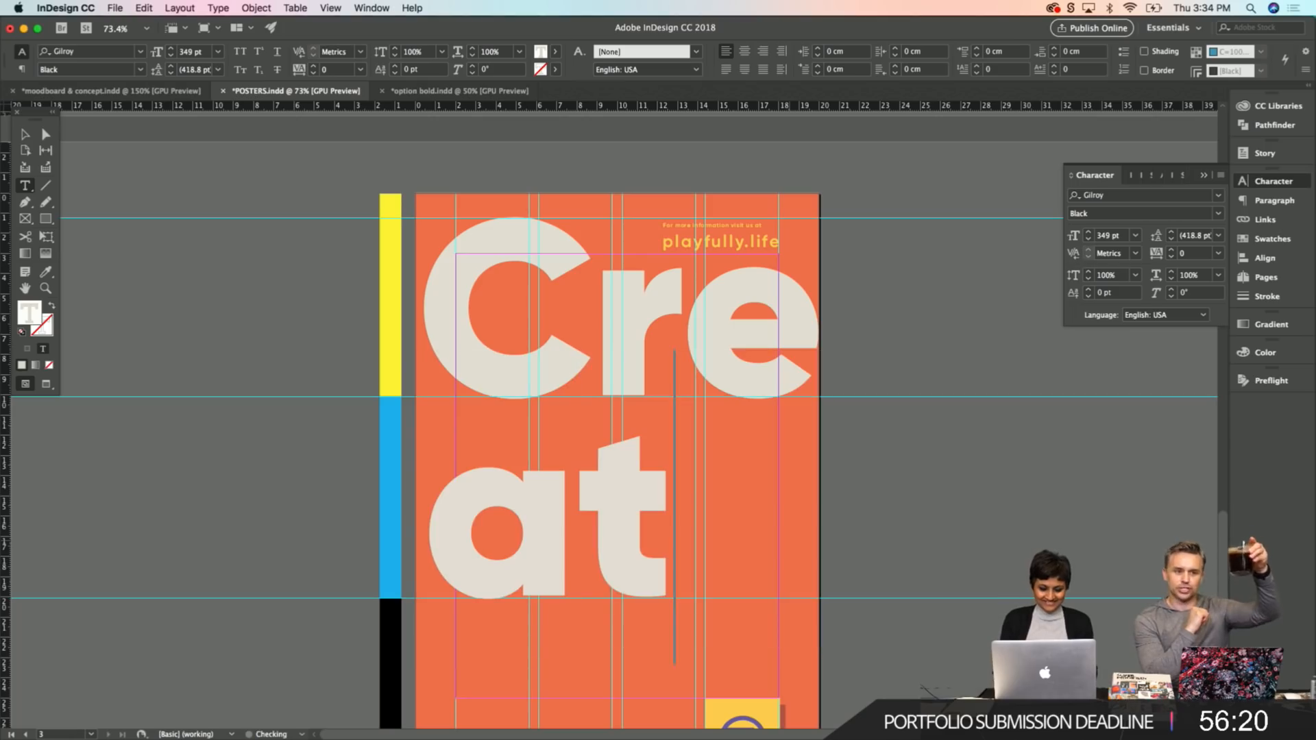
left_click(25, 134)
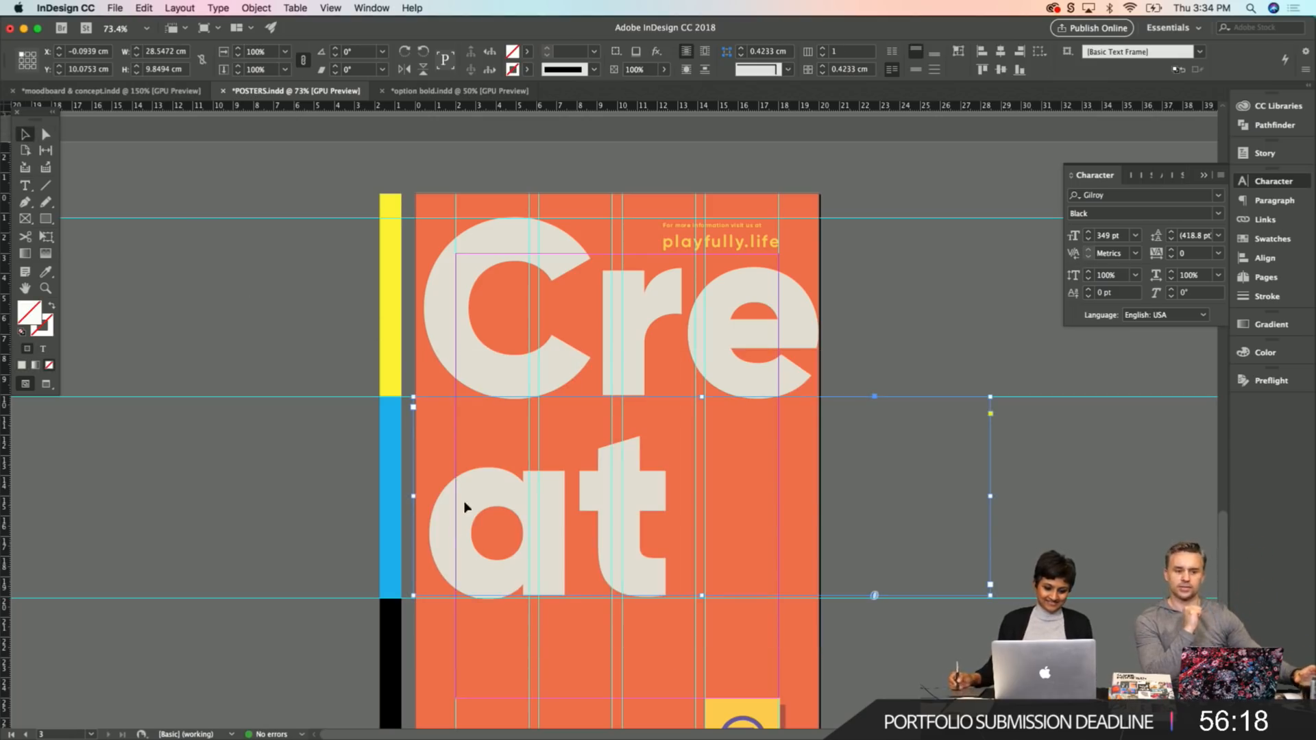
Fit the "at" frame's width to its text and move it to the poster's right side at X 7.0962 cm, Y 10.0753 cm.
double_click(413, 495)
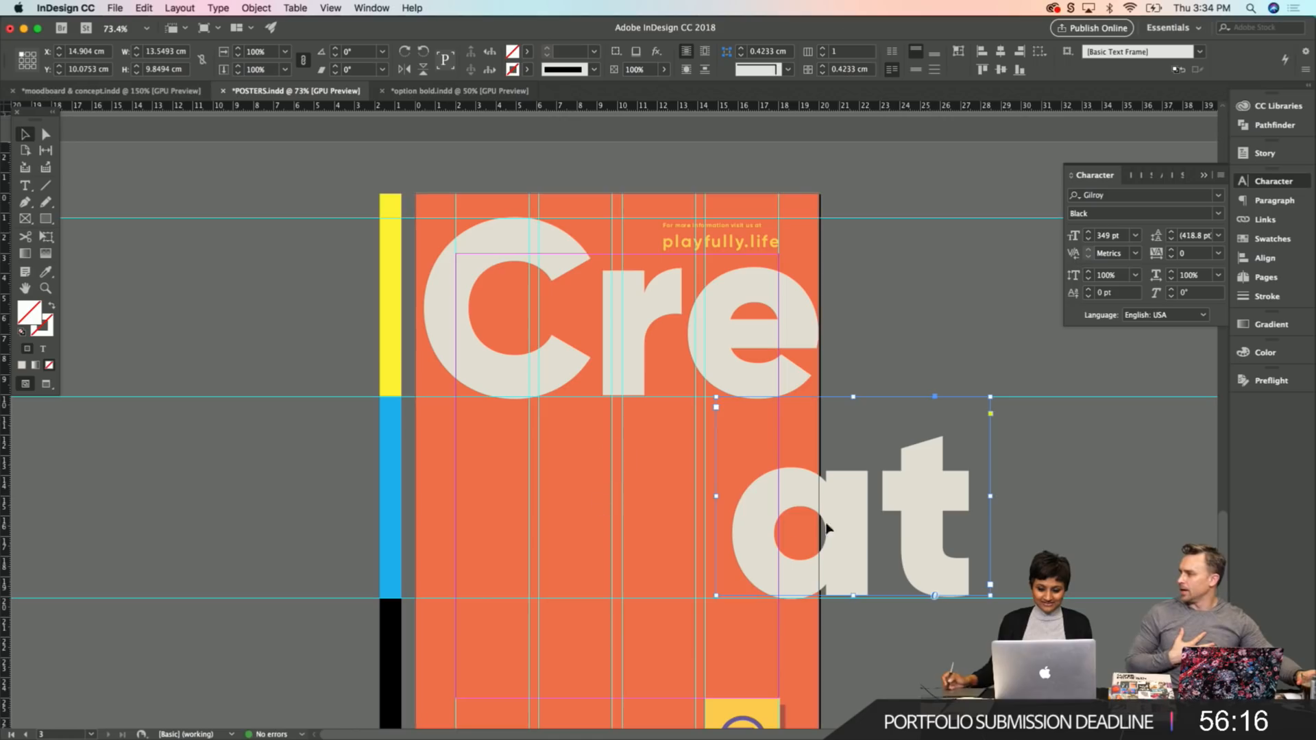
left_click_drag(928, 523, 787, 521)
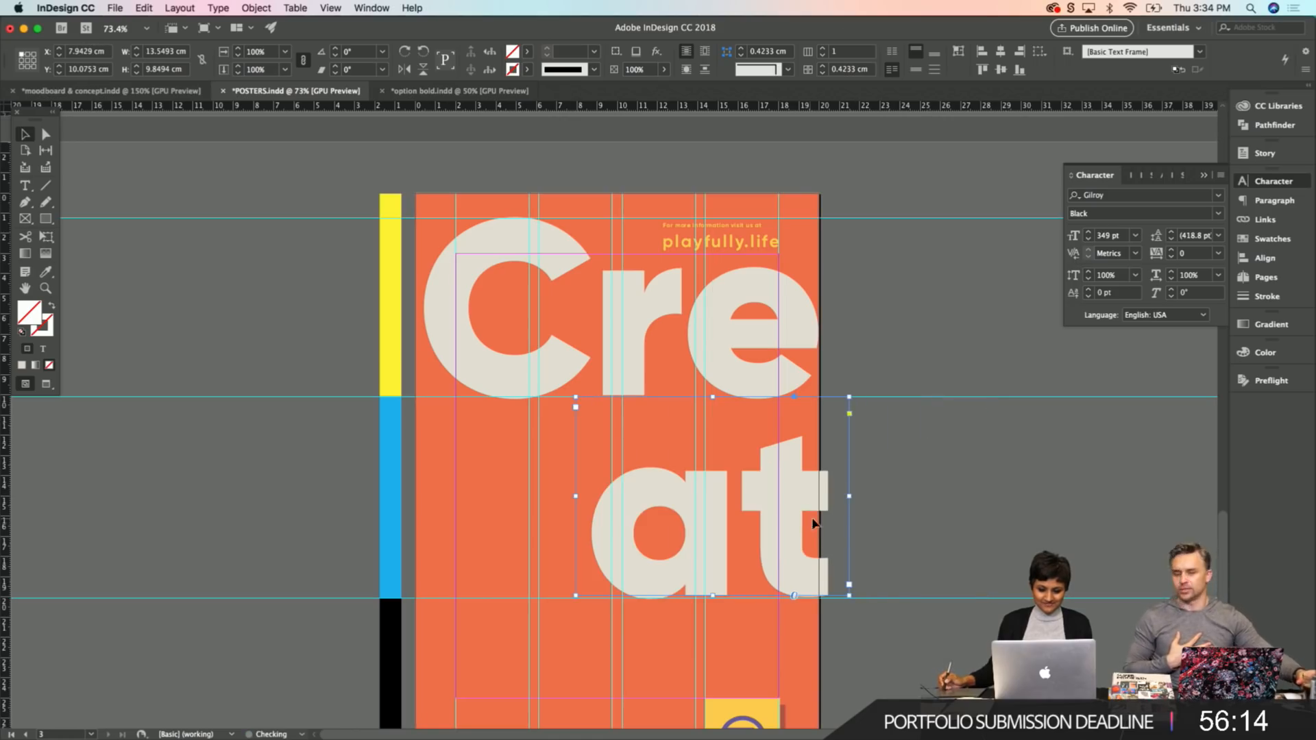
key("Left")
key("Left")
key("Left")
key("Left")
key("Left")
key("Left")
key("Left")
key("Left")
key("Left")
key("Left")
key("Left")
key("Left")
key("Left")
key("Left")
key("Left")
key("Left")
key("Left")
key("Left")
key("Left")
key("Left")
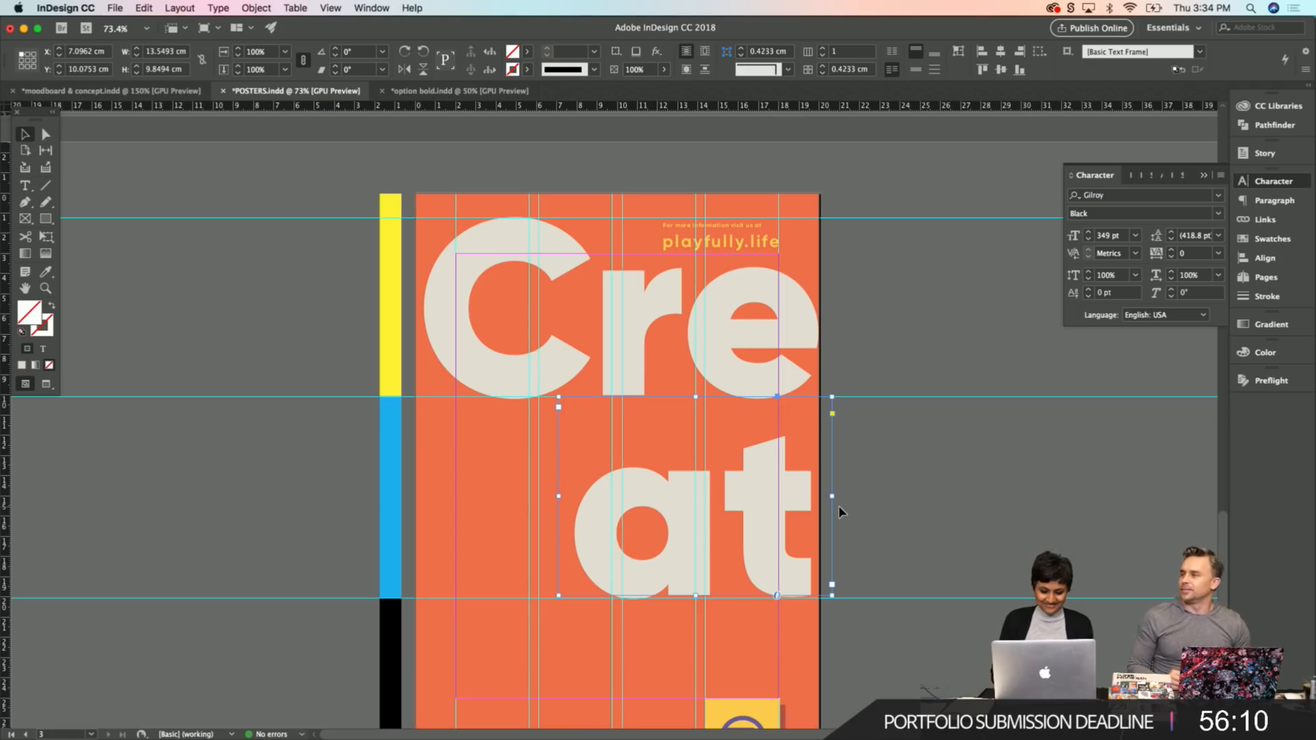
Nudge the "at" frame toward the poster's right edge to X 7.4842 cm.
key("shift+Right")
key("Left")
key("Left")
key("Right")
key("Right")
key("Right")
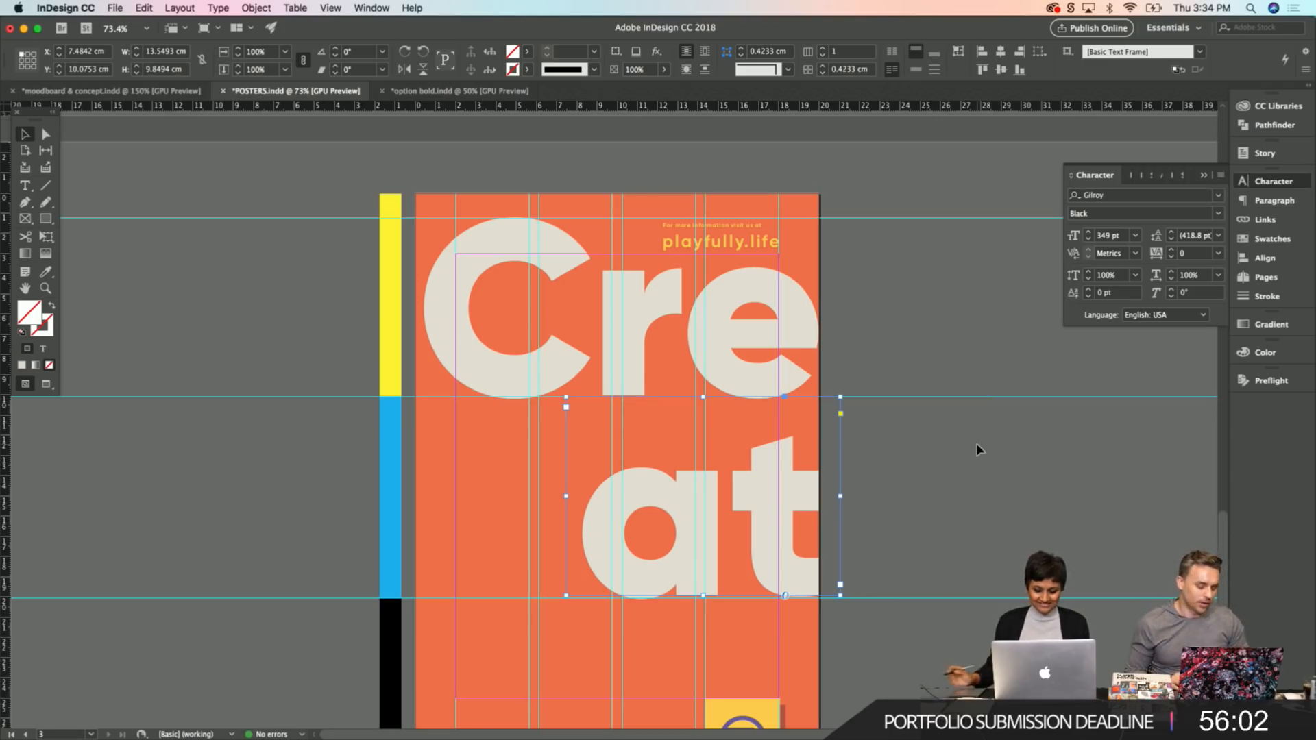
Raise the "at" frame closer to "Cre" at Y 9.0875 cm, keeping it at X 7.4842 cm.
key("shift+Up")
key("shift+Up")
key("shift+Up")
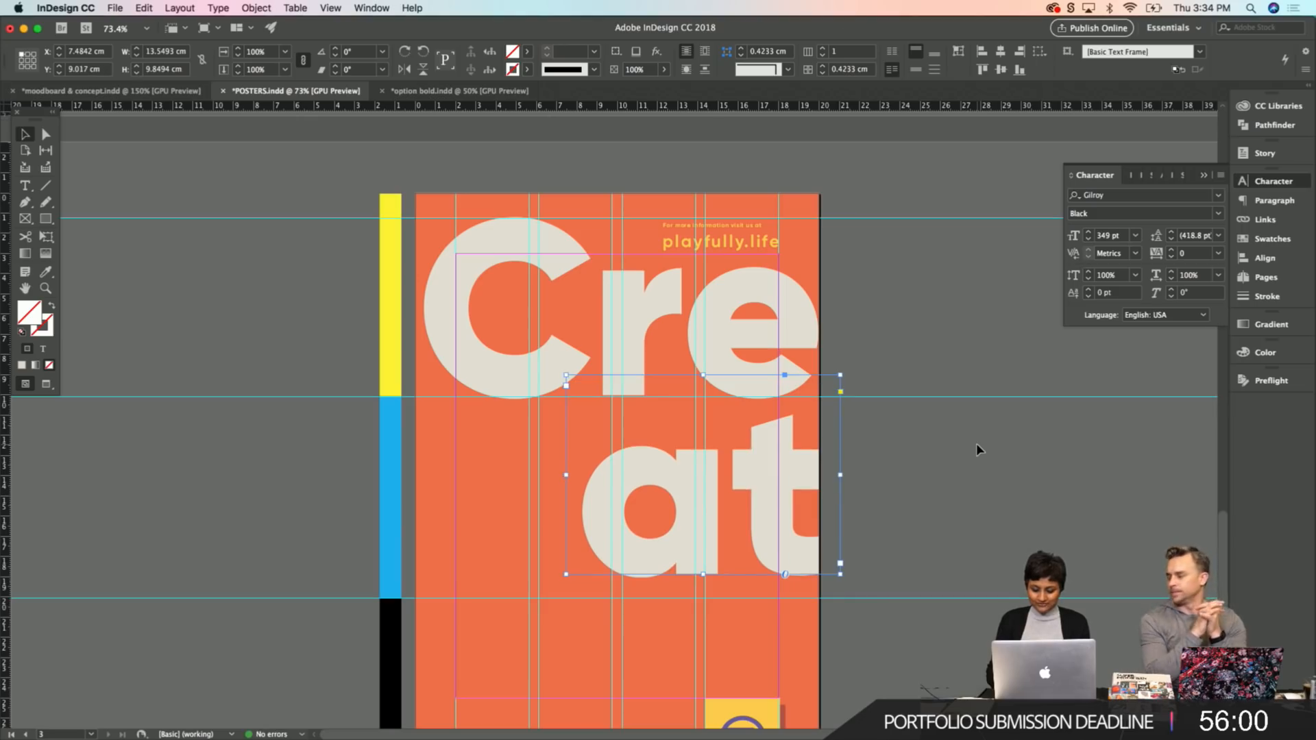
key("Down")
key("Down")
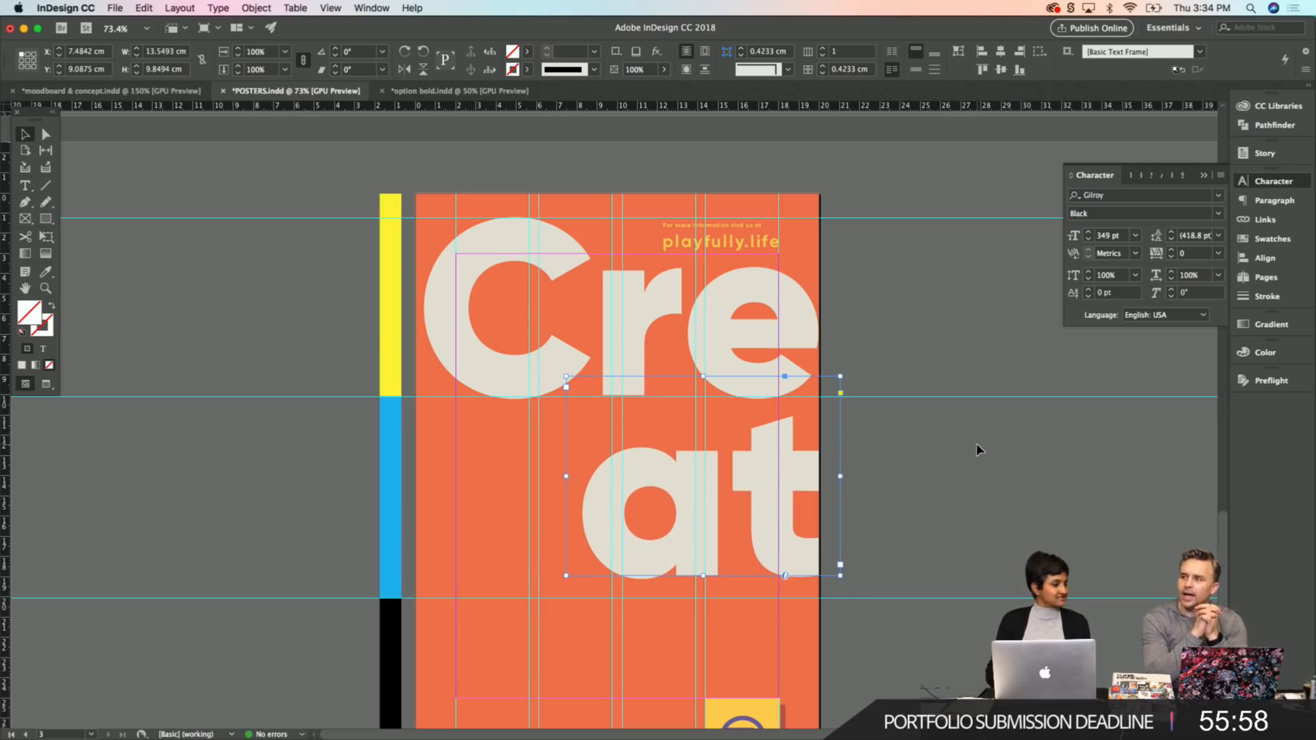
key("shift+Left")
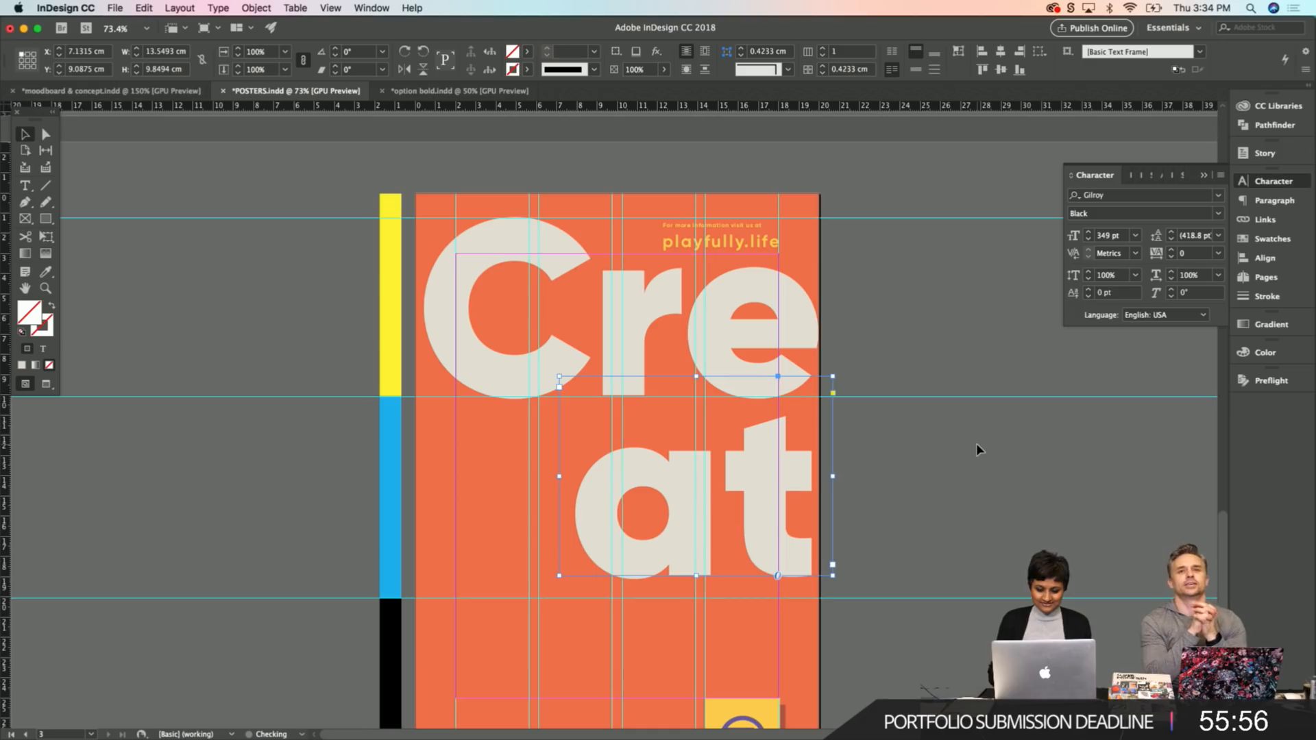
key("shift+Right")
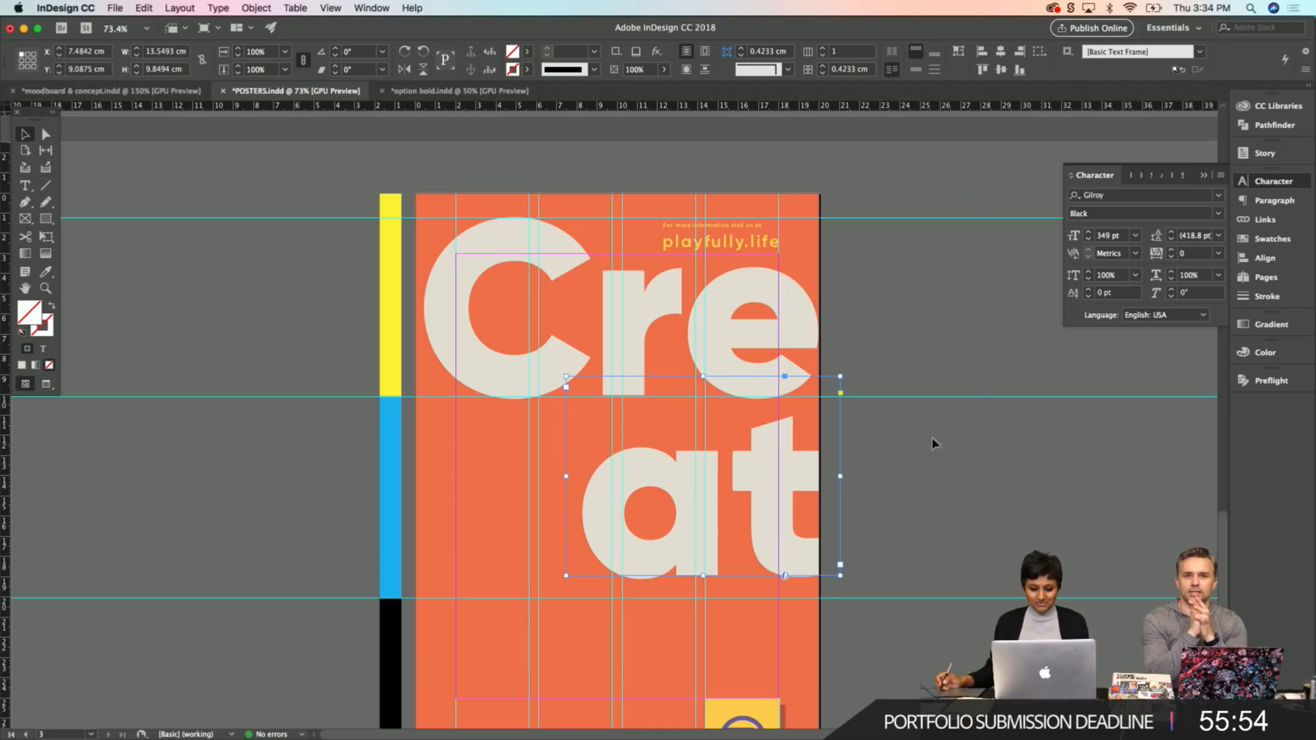
Fine-tune the "at" frame's horizontal position to X 7.5195 cm so the "t" meets the poster's right edge, and deselect it.
left_click(949, 491)
left_click(680, 538)
key("Left")
key("Left")
key("Left")
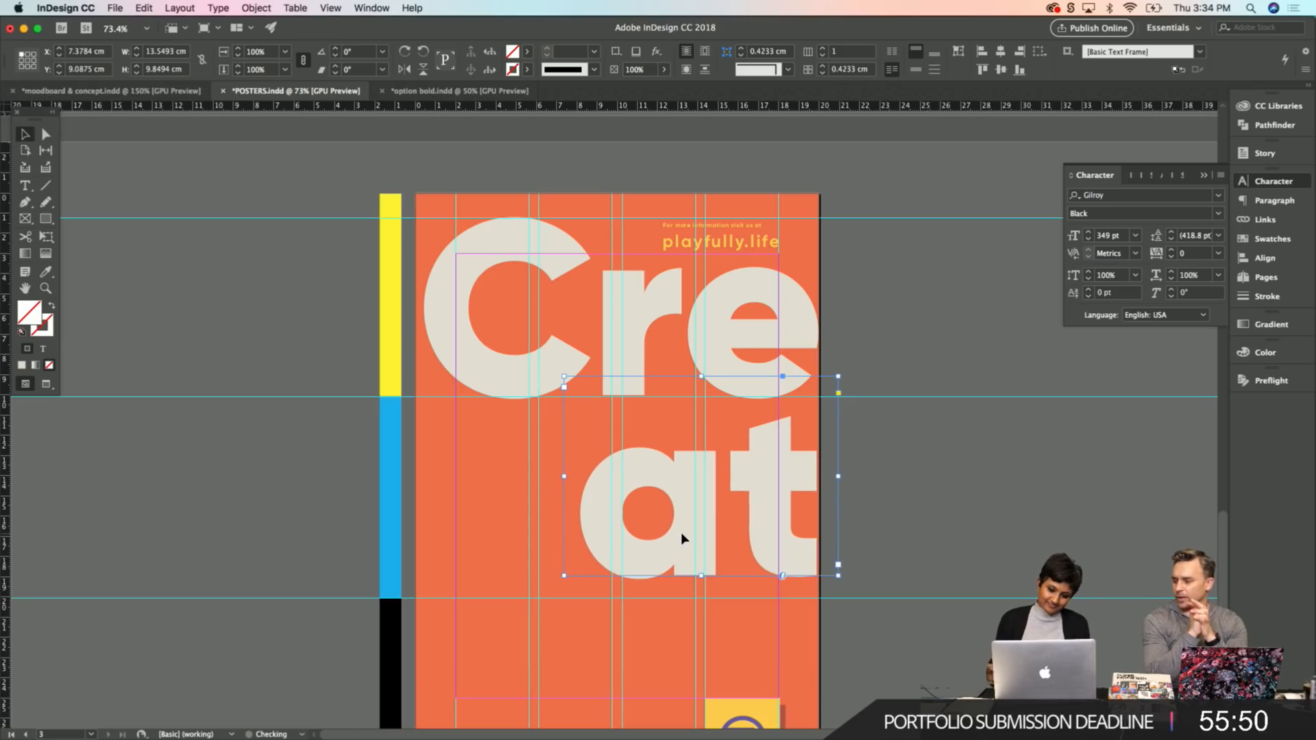
key("shift+Left")
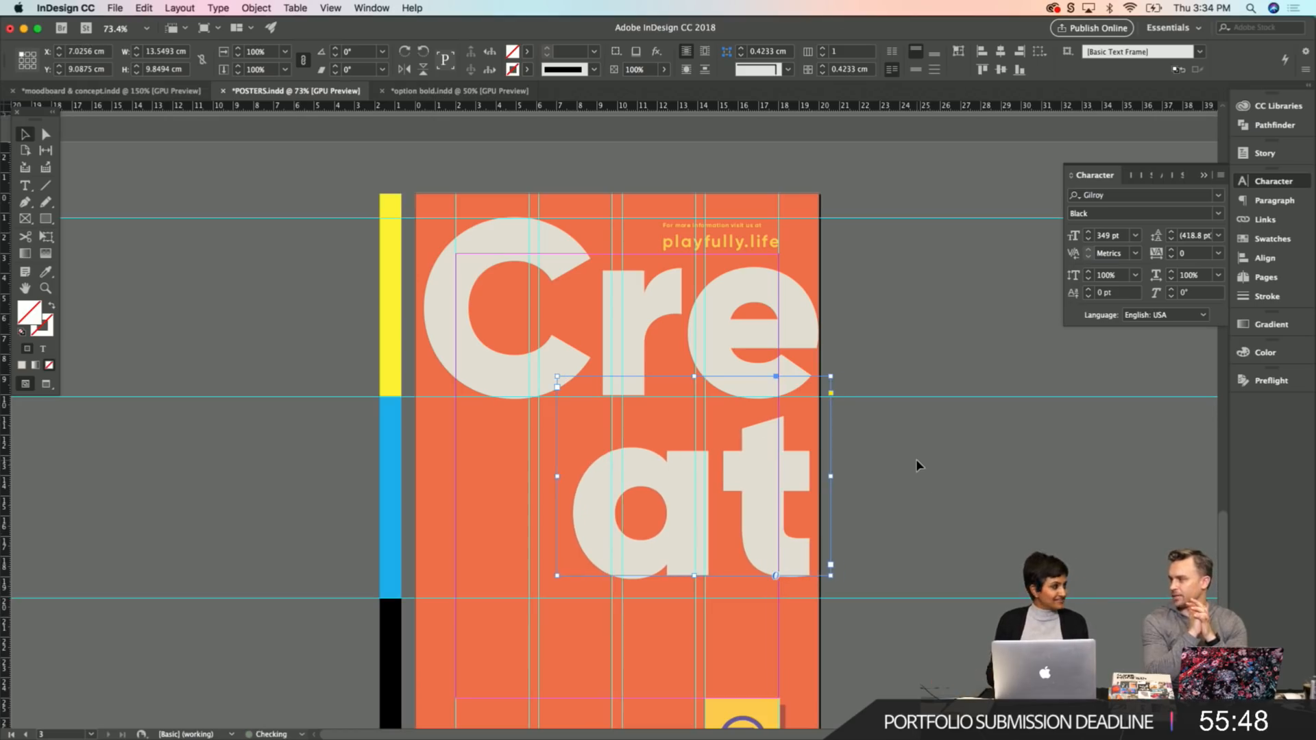
key("shift+Left")
key("shift+Right")
key("shift+Right")
key("Right")
key("Right")
key("Right")
key("Right")
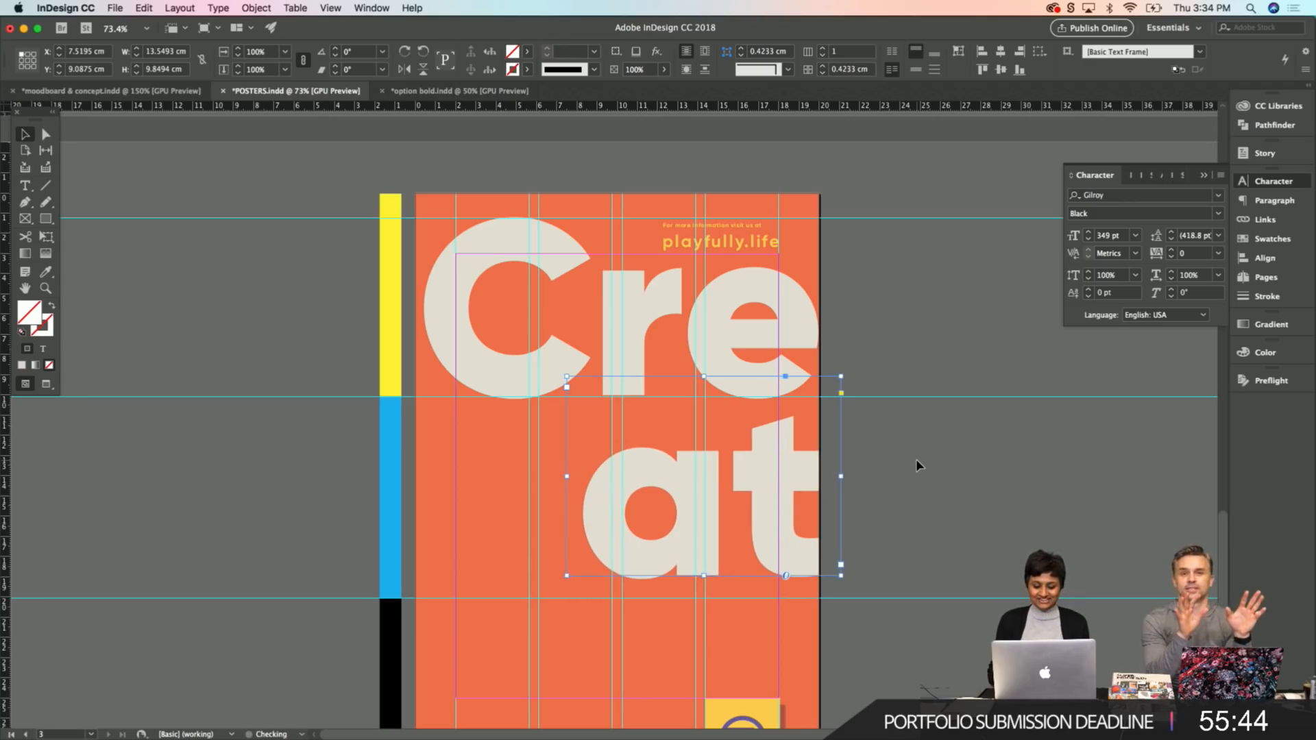
left_click(988, 508)
Duplicate the "at" frame down and left to X 0.3257 cm, Y 16.2 cm and replace the copy's text with "ive".
left_click_drag(869, 546, 889, 455)
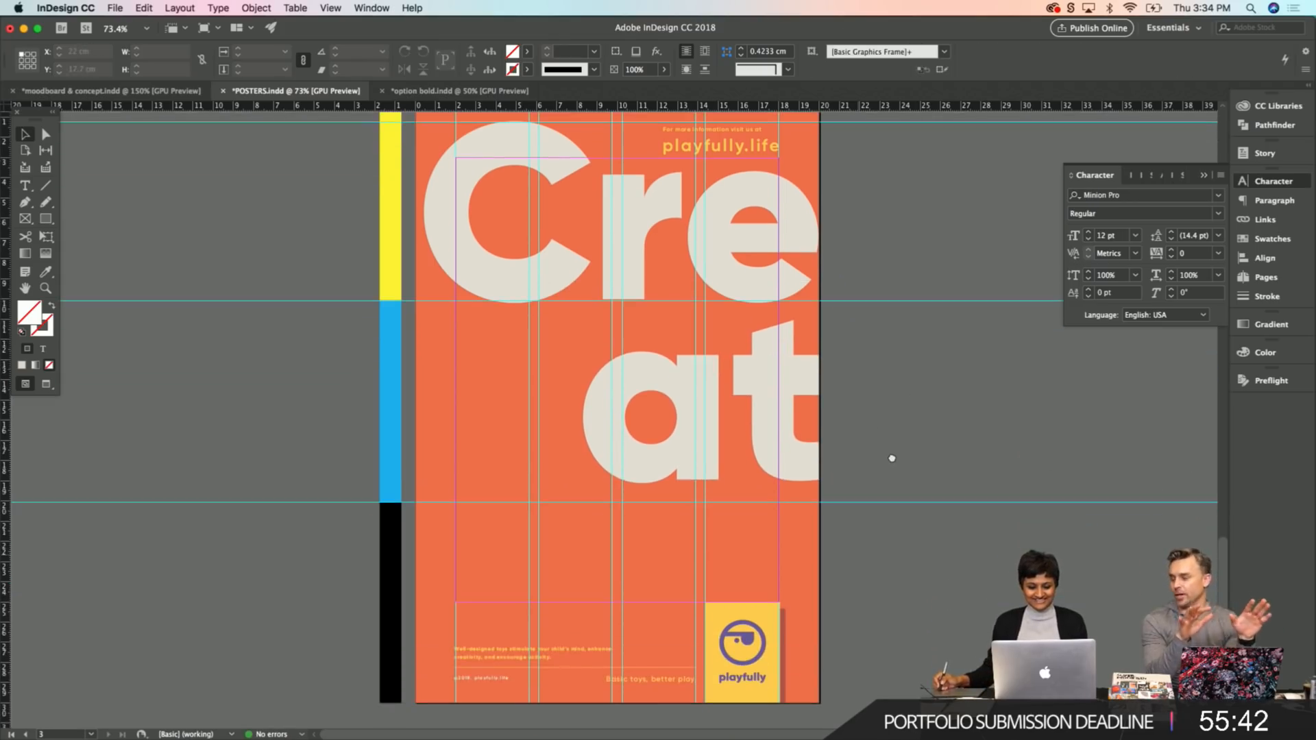
left_click_drag(768, 439, 617, 577)
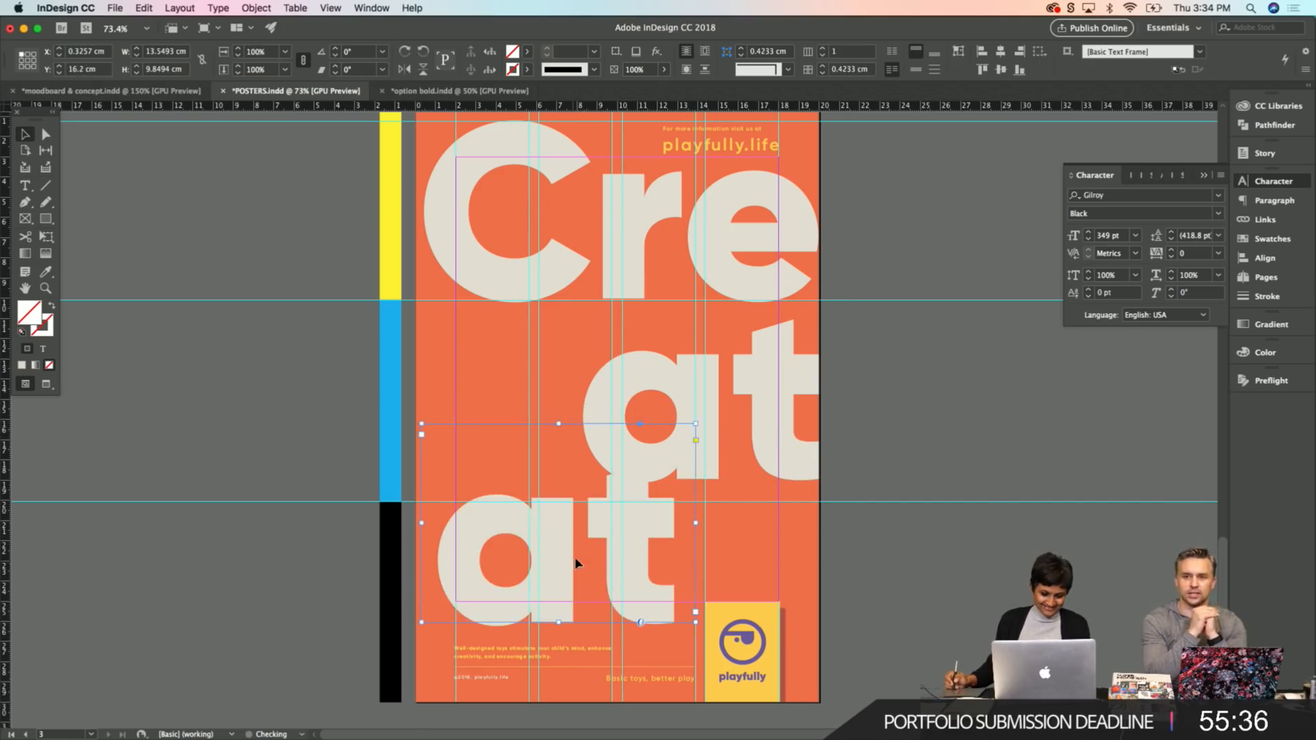
double_click(628, 547)
left_click_drag(677, 538, 446, 514)
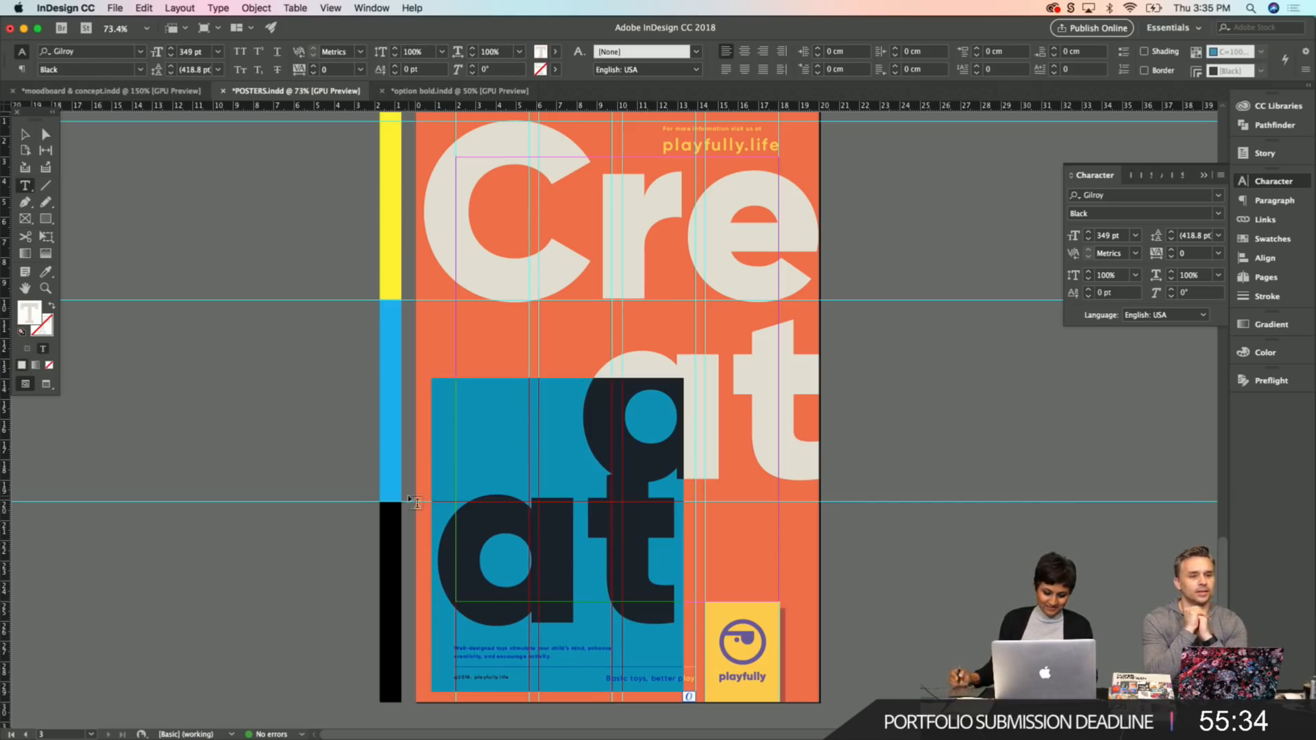
type("ive")
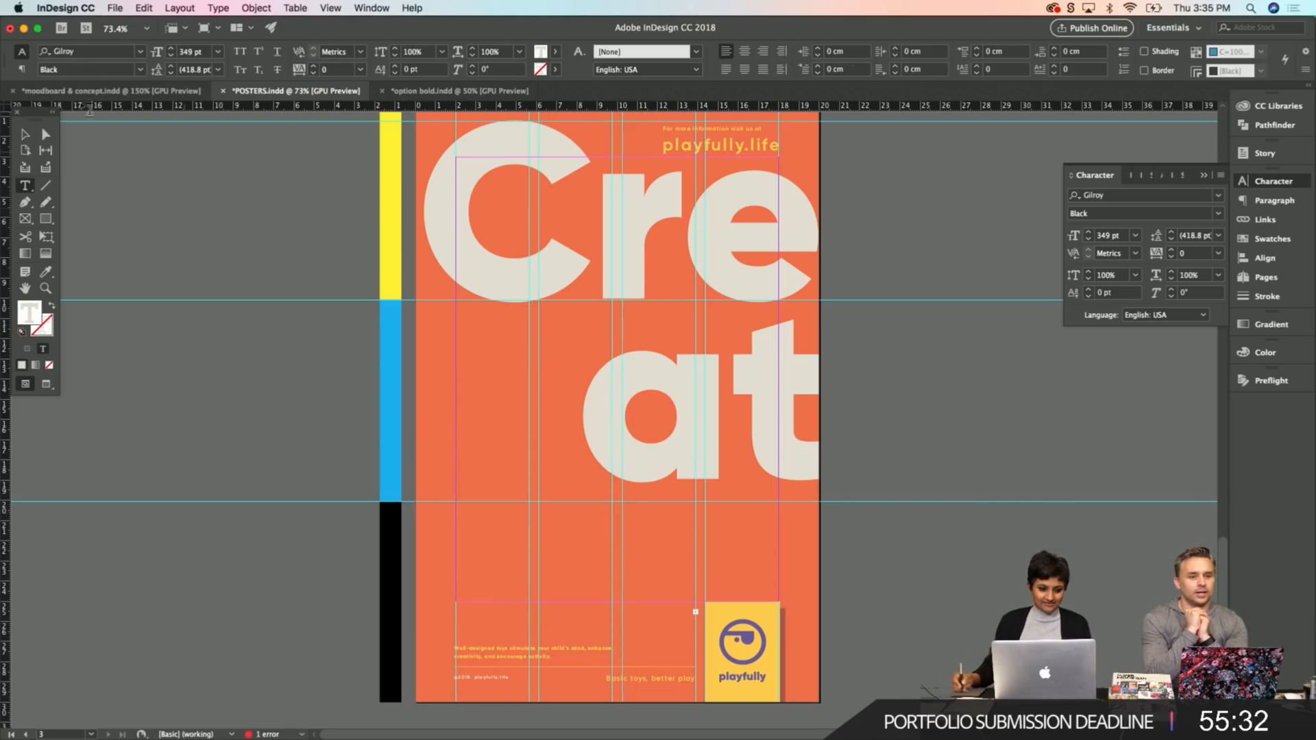
Widen the "ive" frame to 17.8103 cm so its text fits and move it to X -0.6624 cm, Y 16.6134 cm.
left_click(25, 134)
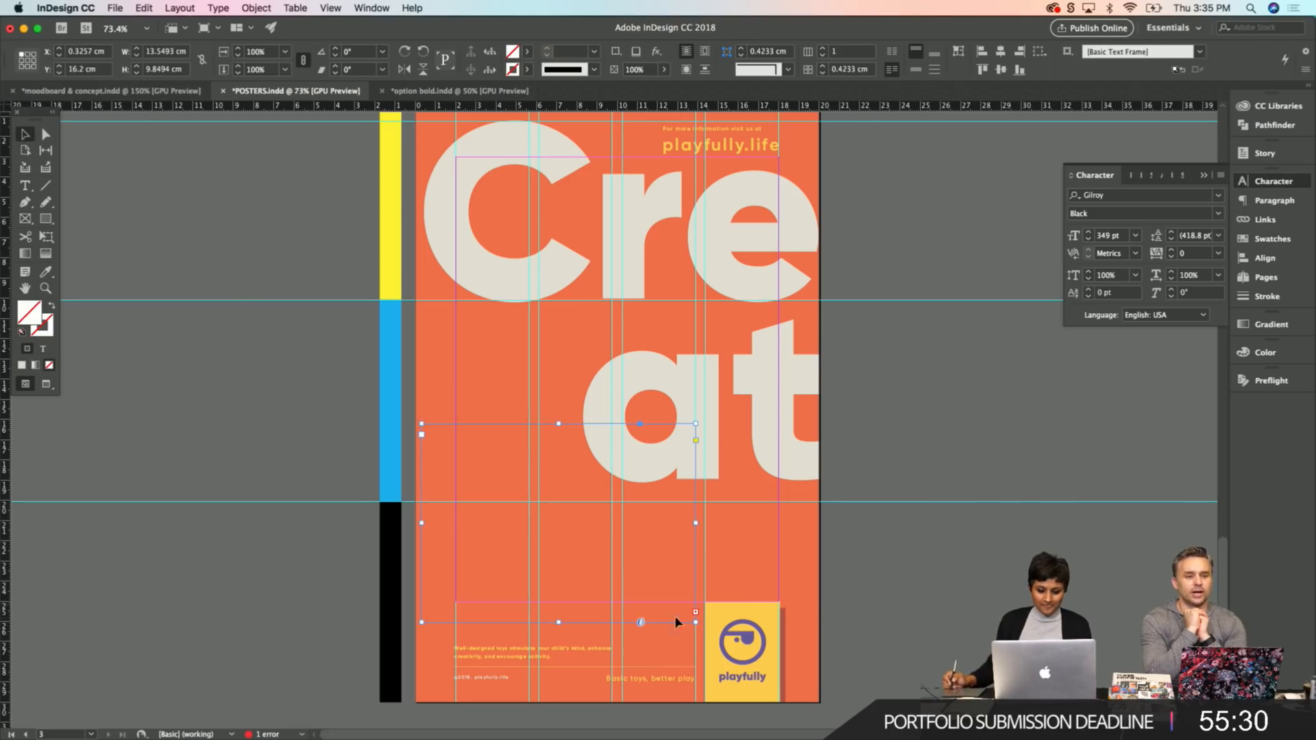
left_click_drag(702, 623, 757, 642)
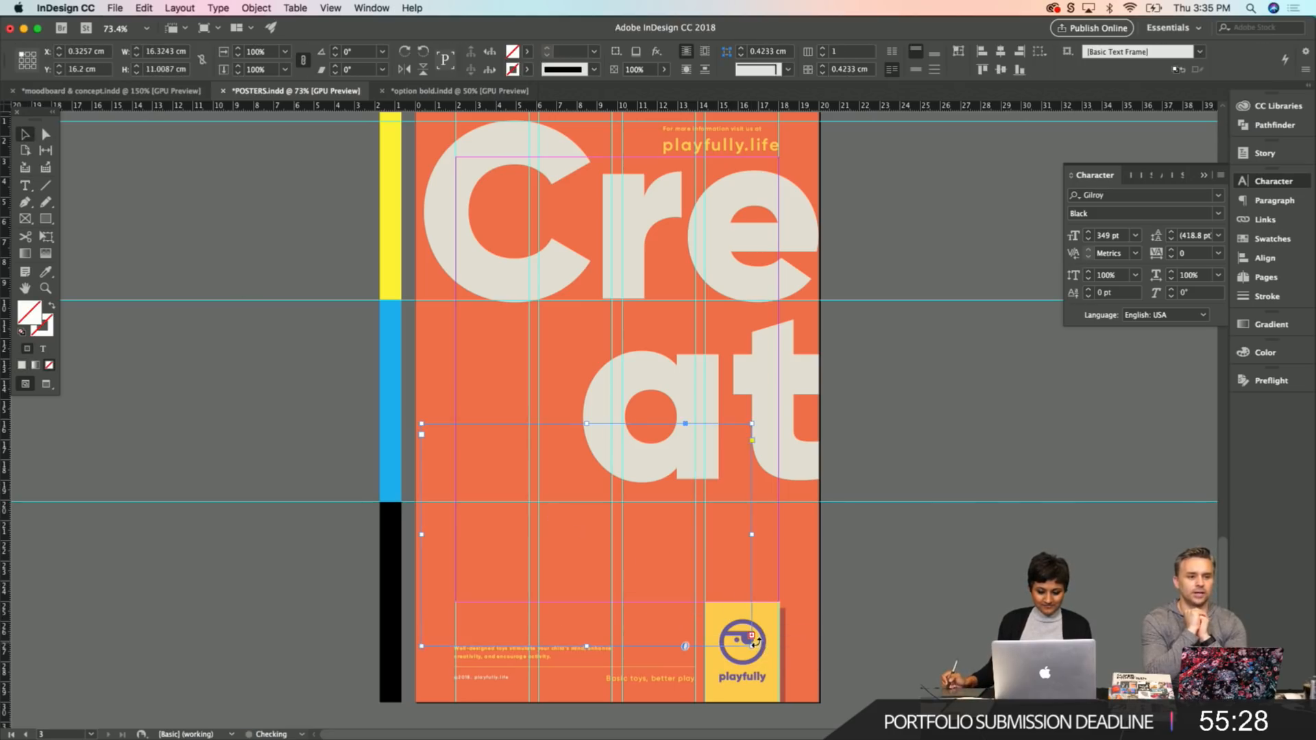
left_click_drag(759, 420, 781, 447)
left_click_drag(679, 533, 655, 521)
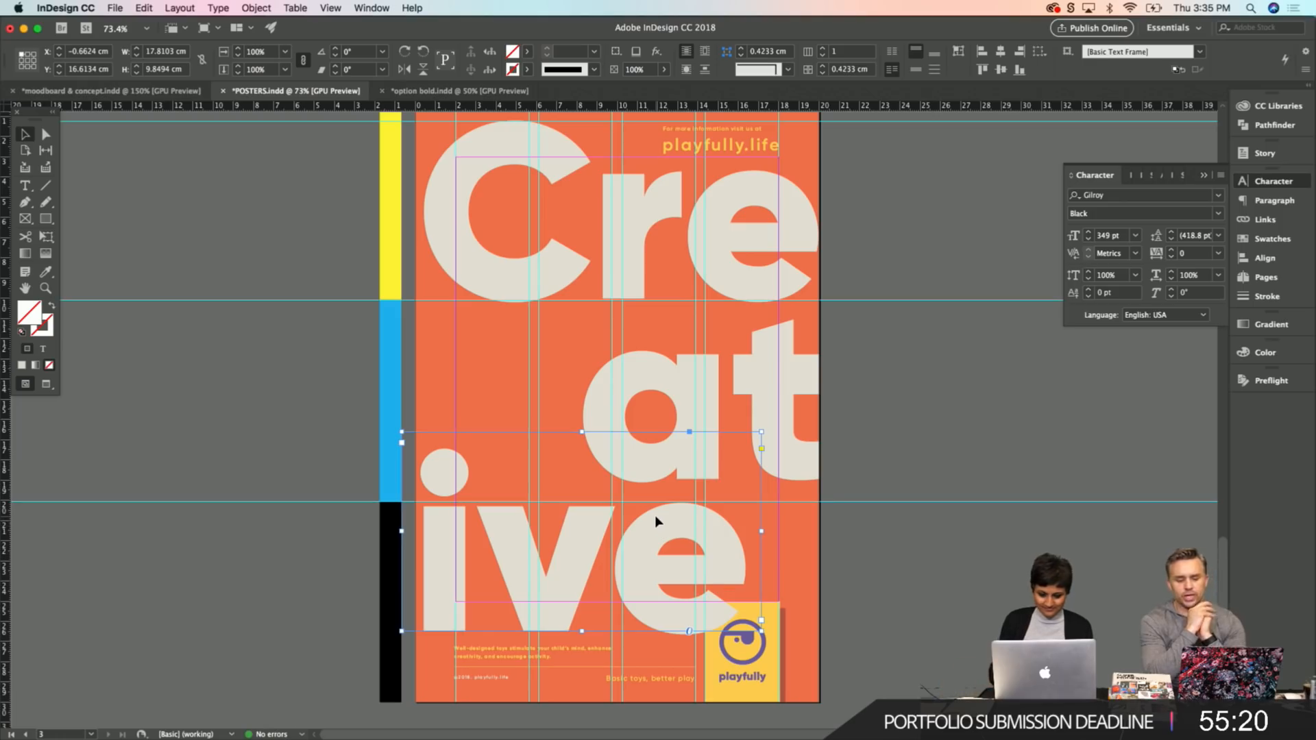
Nudge the "ive" frame to X -0.8035 cm, Y 16.4017 cm against the poster's left edge and deselect it.
key("Left")
key("Left")
key("Left")
key("Left")
key("Left")
key("Up")
key("Right")
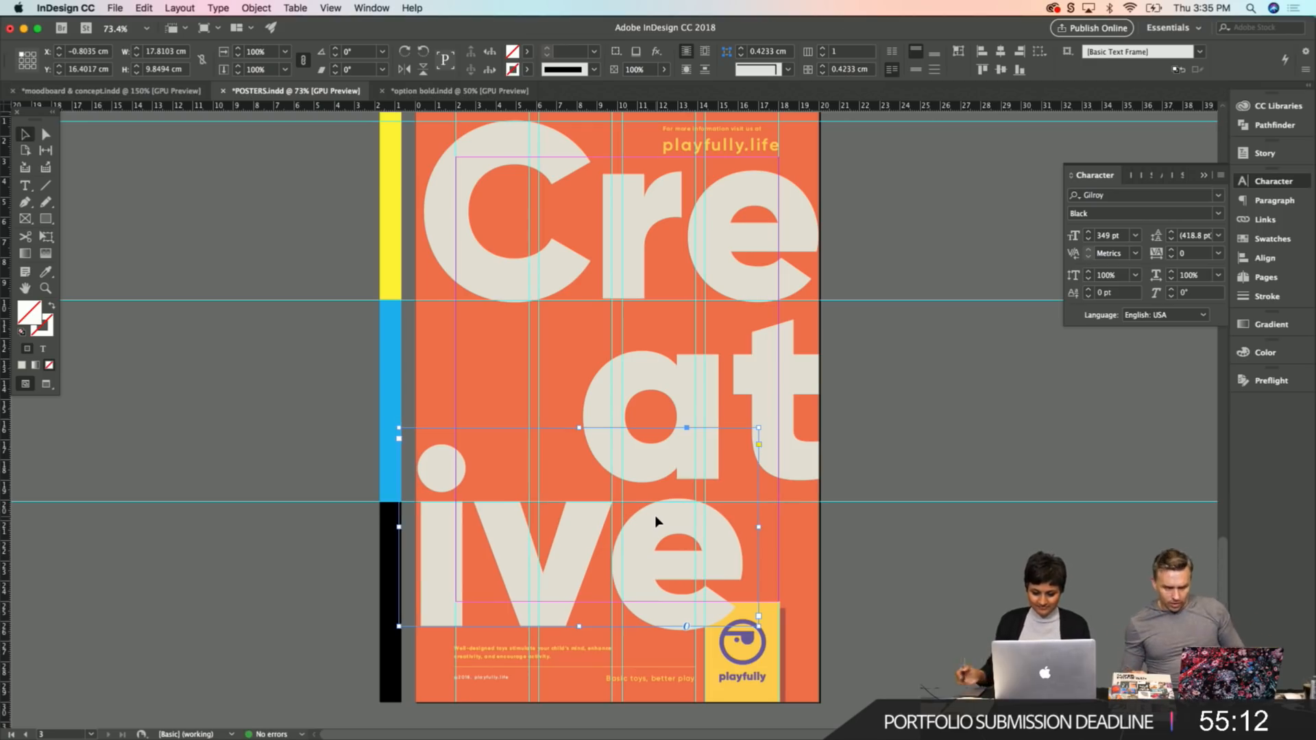
left_click(854, 617)
key("a")
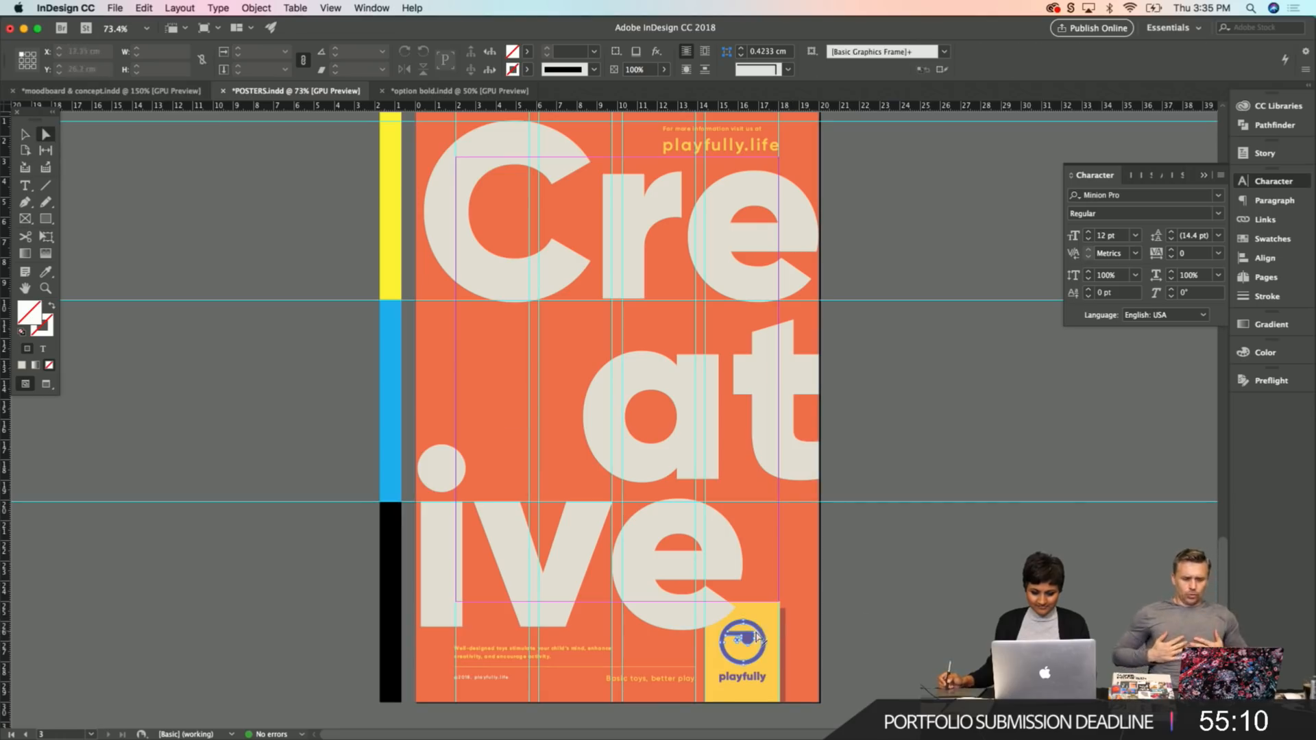
left_click(731, 565)
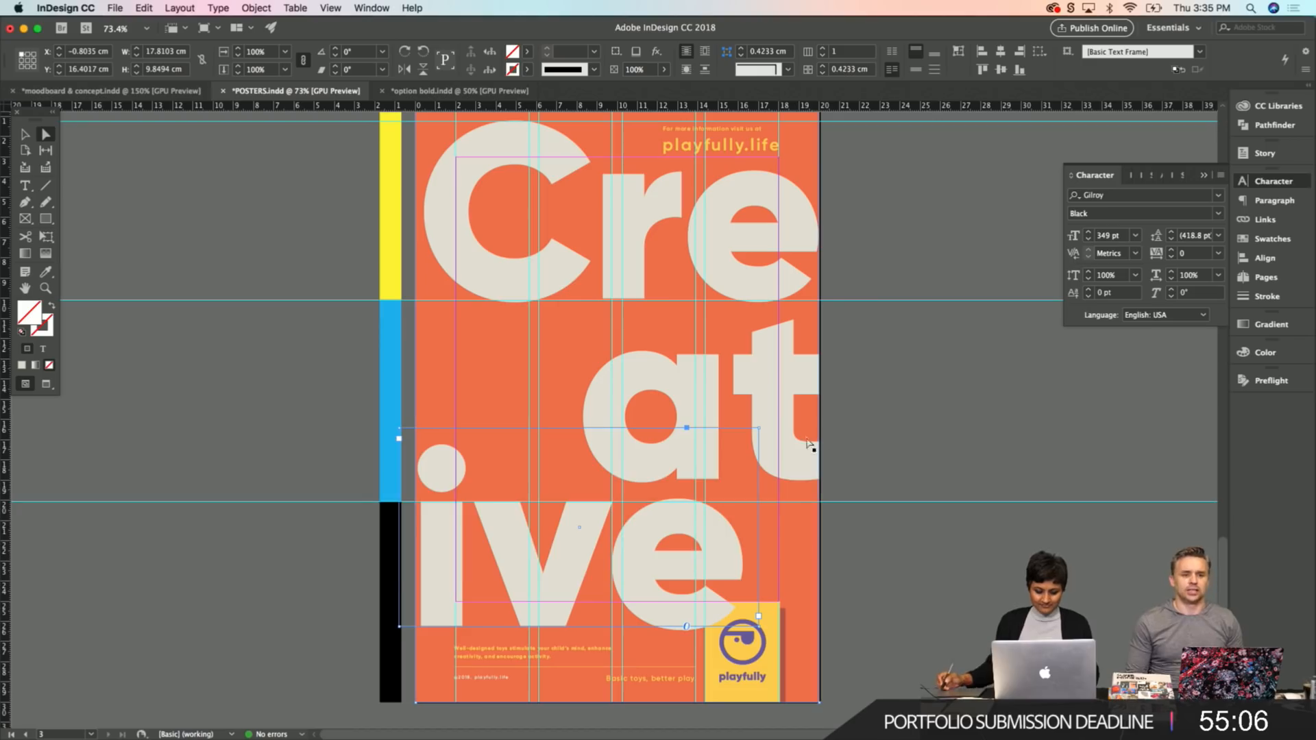
key("b")
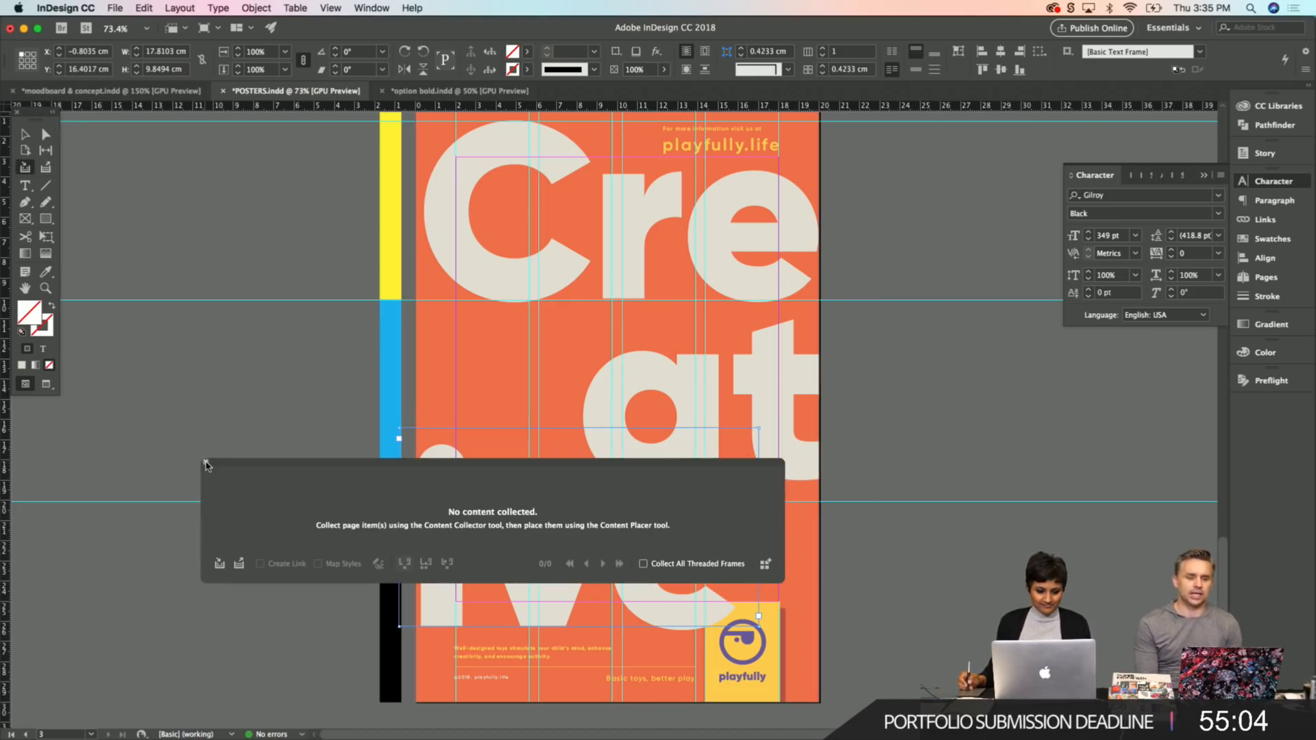
left_click(205, 462)
key("v")
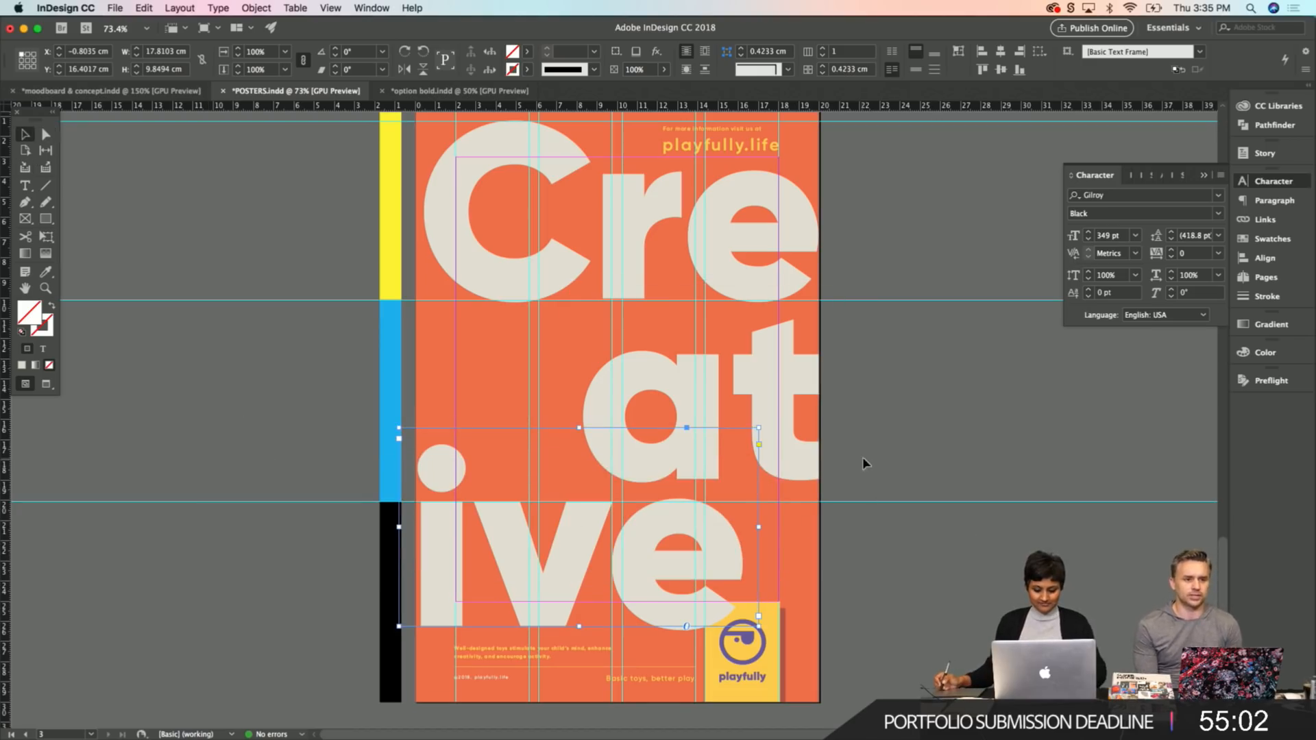
Shift the full-page frame holding the logo aside, set its fill to None, and move it back to X 0 cm, Y 0 cm.
left_click(806, 559)
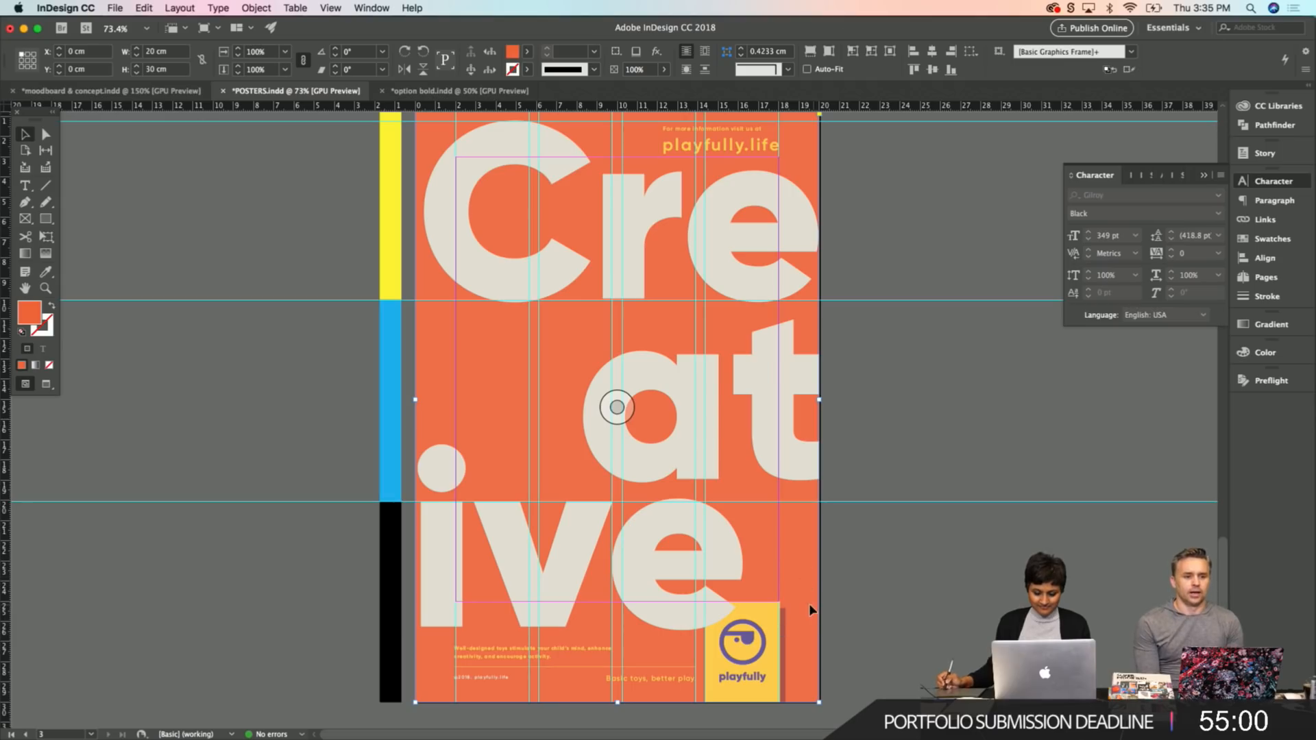
left_click_drag(805, 603, 918, 603)
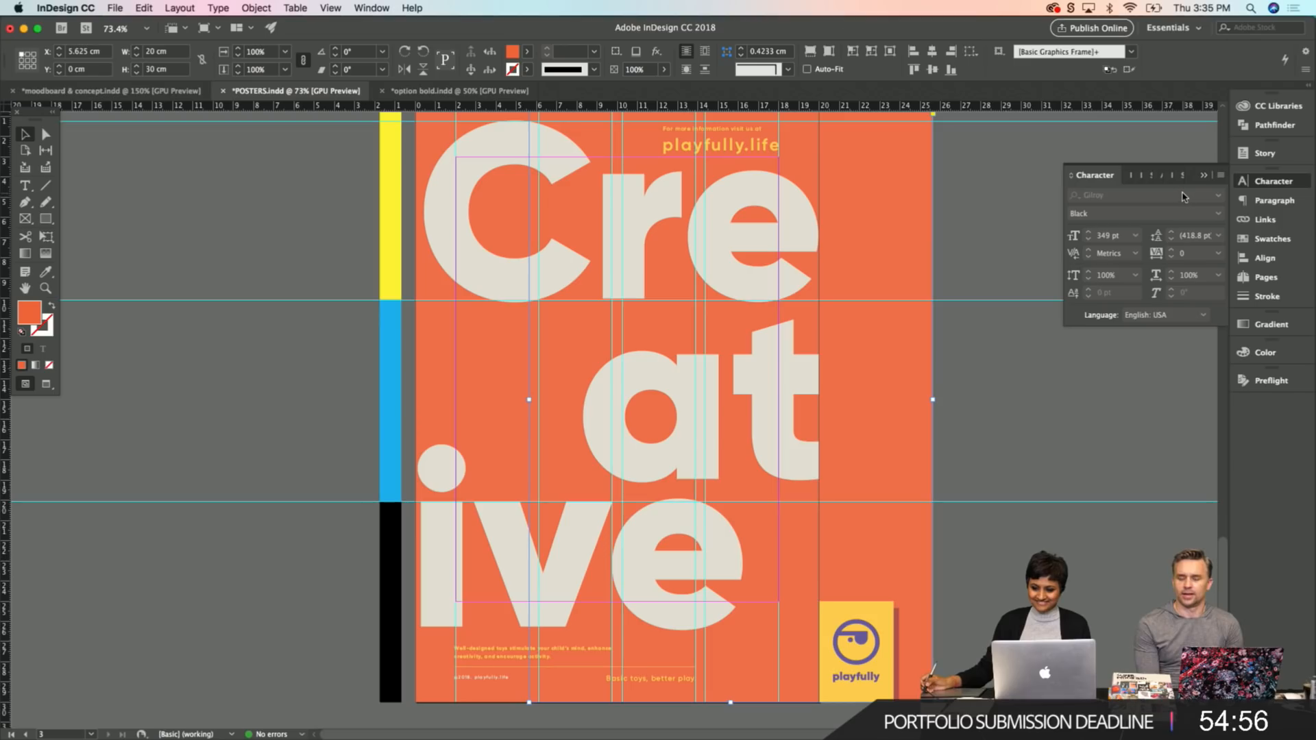
left_click(1150, 176)
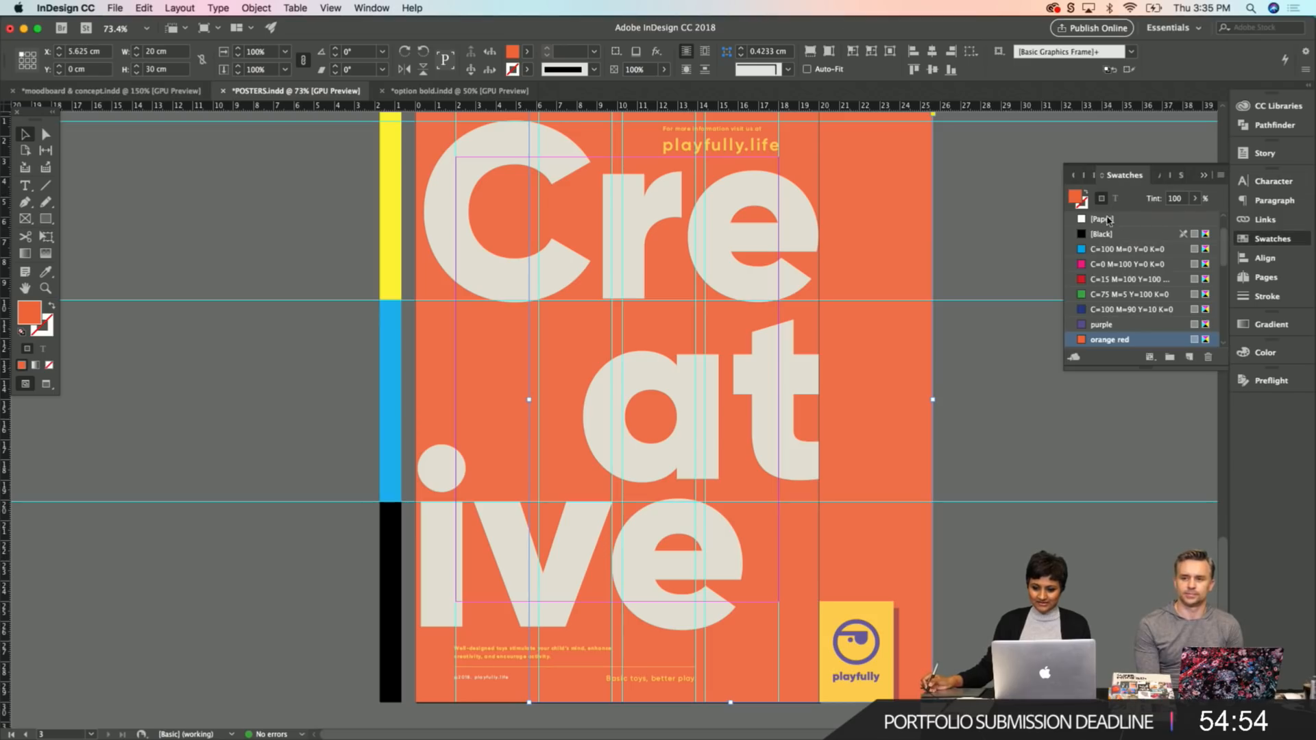
scroll(1226, 248, "up", 3)
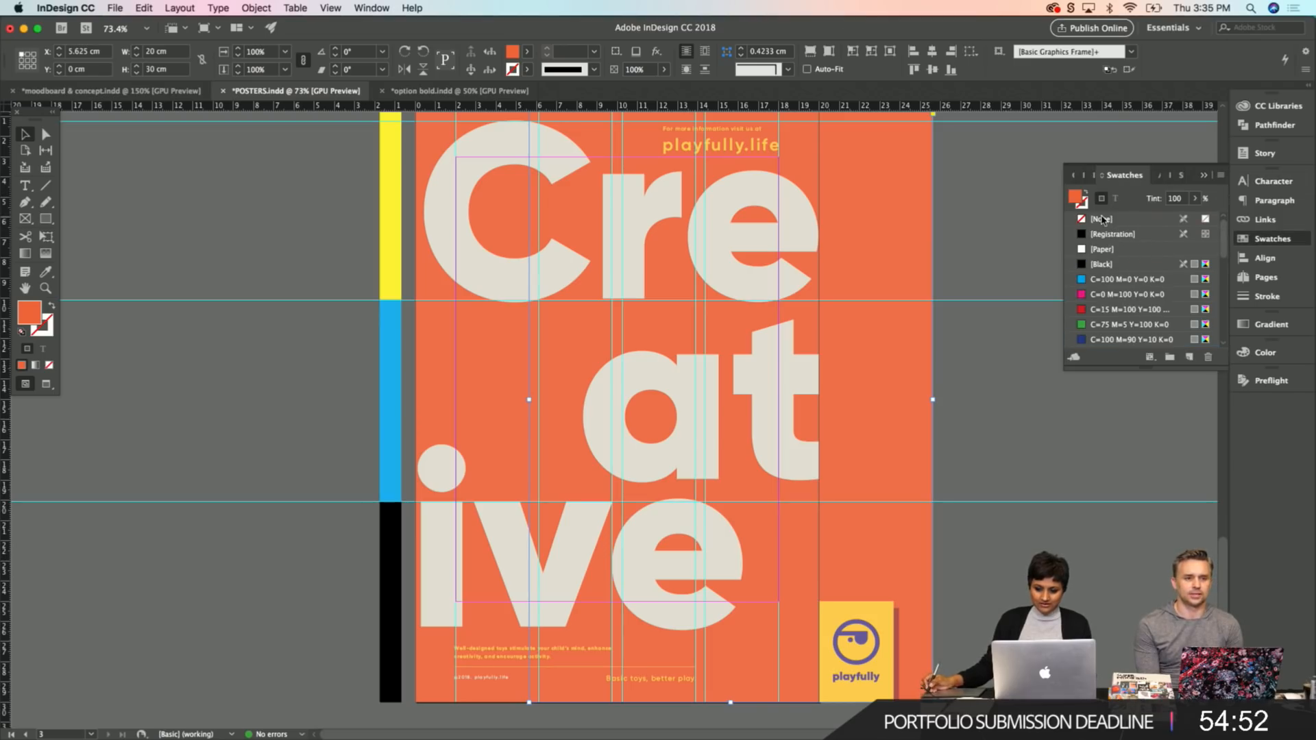
left_click(1102, 219)
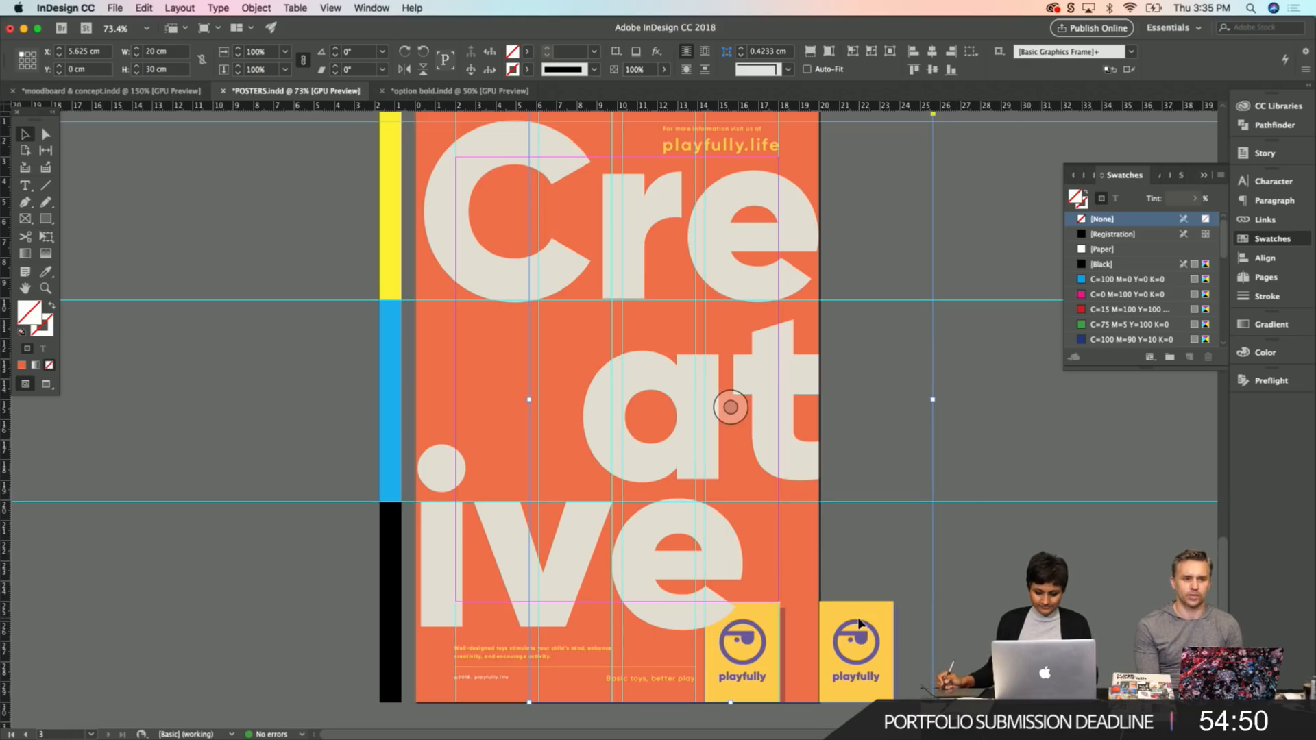
left_click_drag(858, 622, 747, 621)
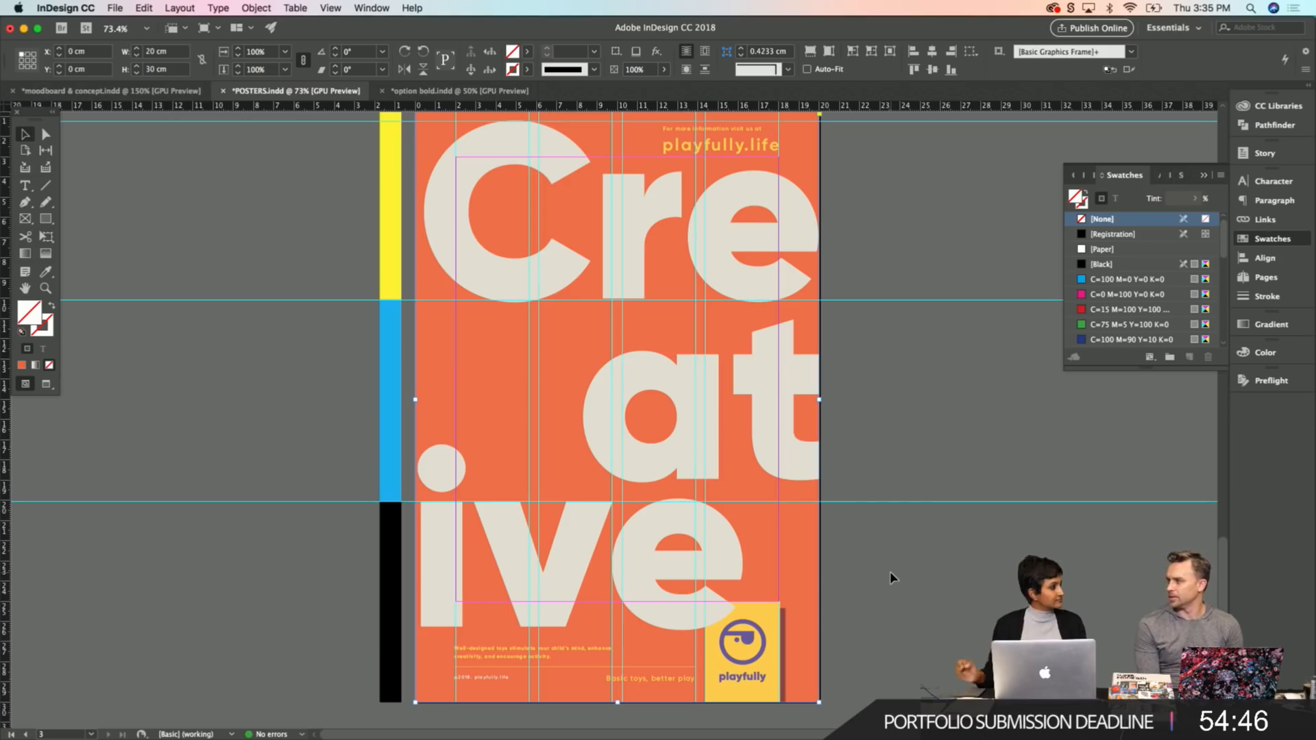
Switch to the preview without guides and arrange the unfilled logo frame in front of the "ive" lettering.
key("w")
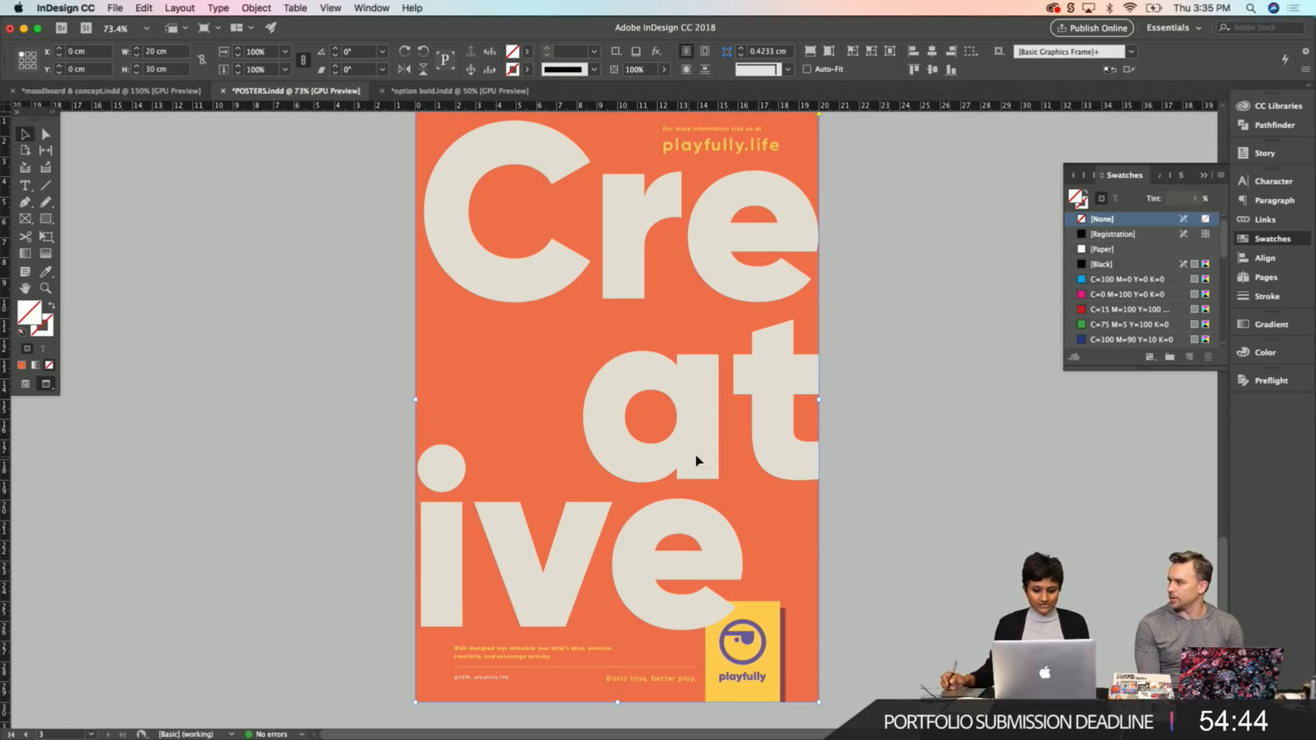
left_click(854, 544)
left_click_drag(857, 490, 854, 442)
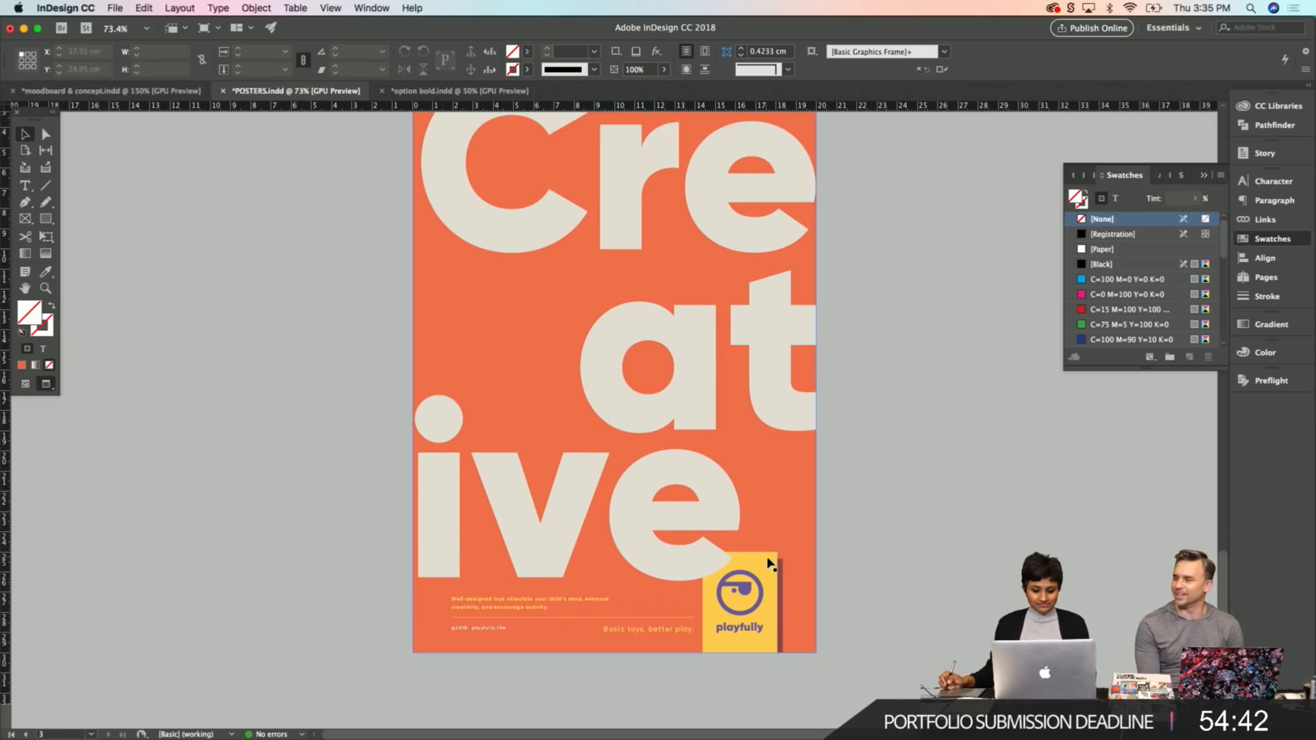
left_click(615, 382)
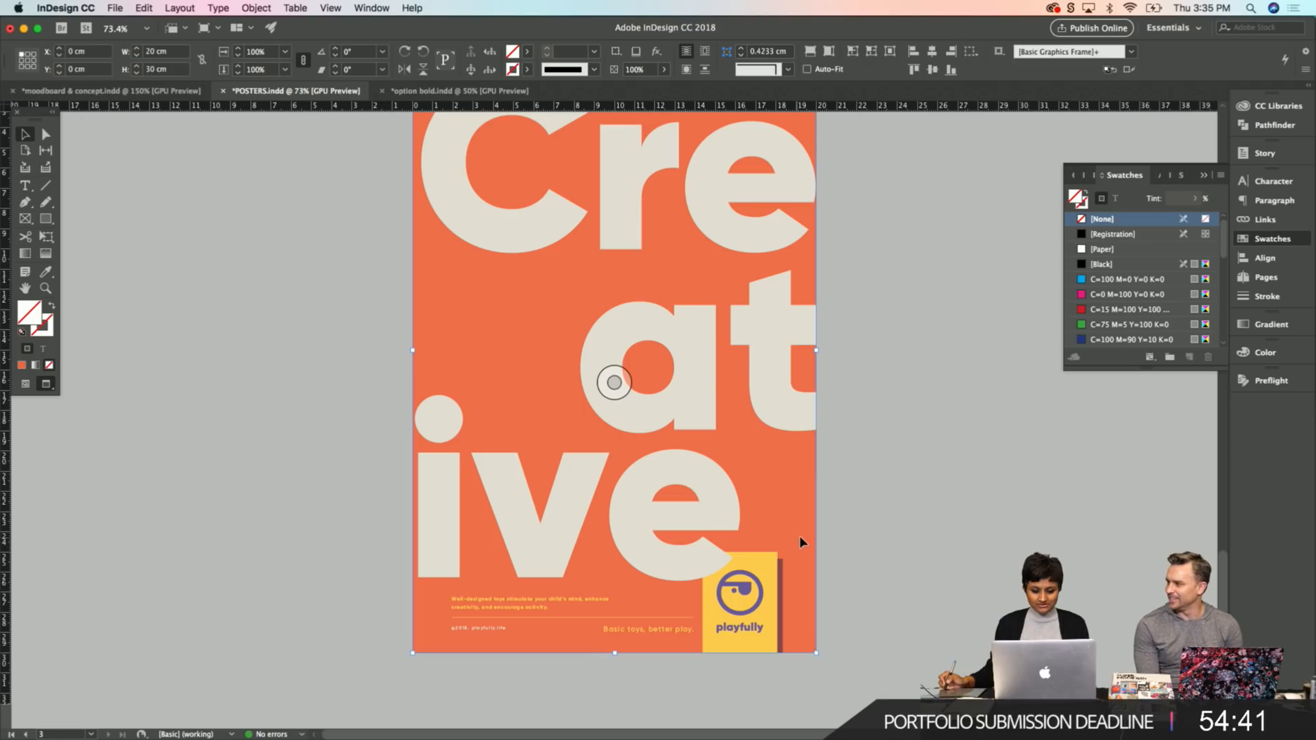
left_click(257, 11)
mouse_move(343, 51)
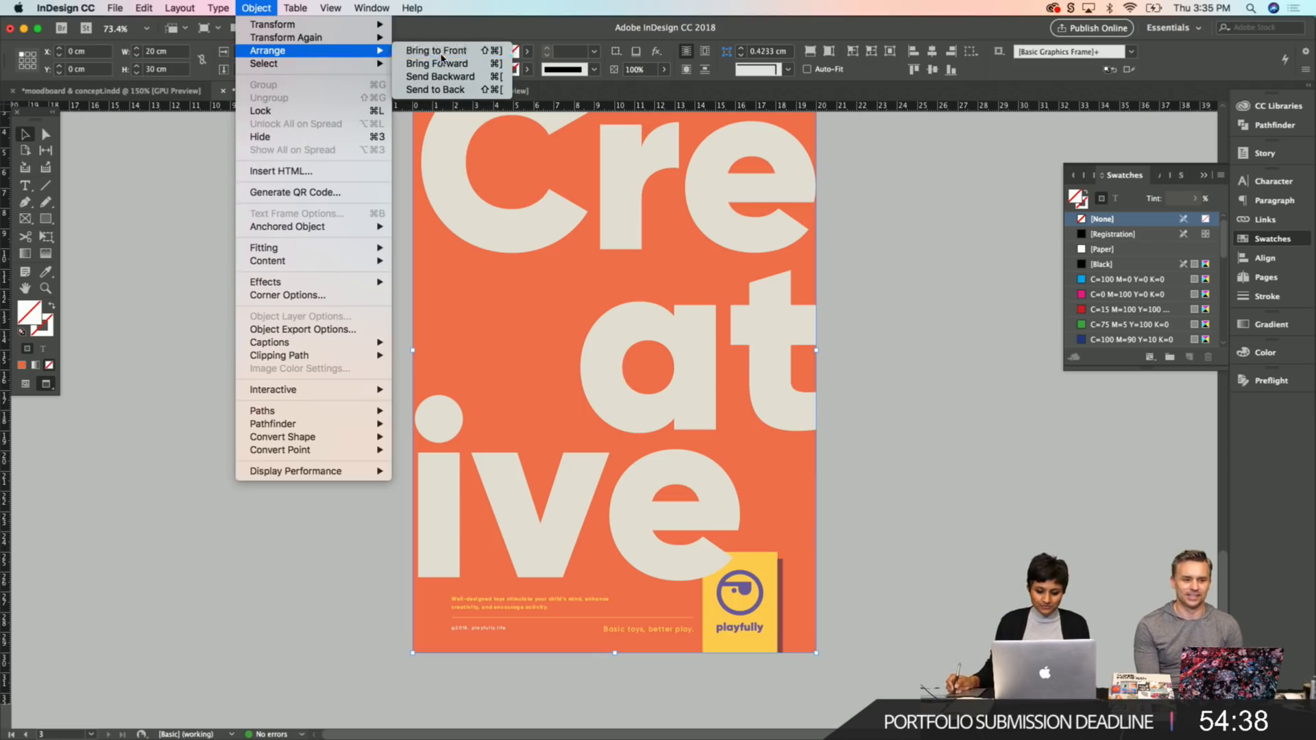
left_click(442, 62)
left_click(880, 438)
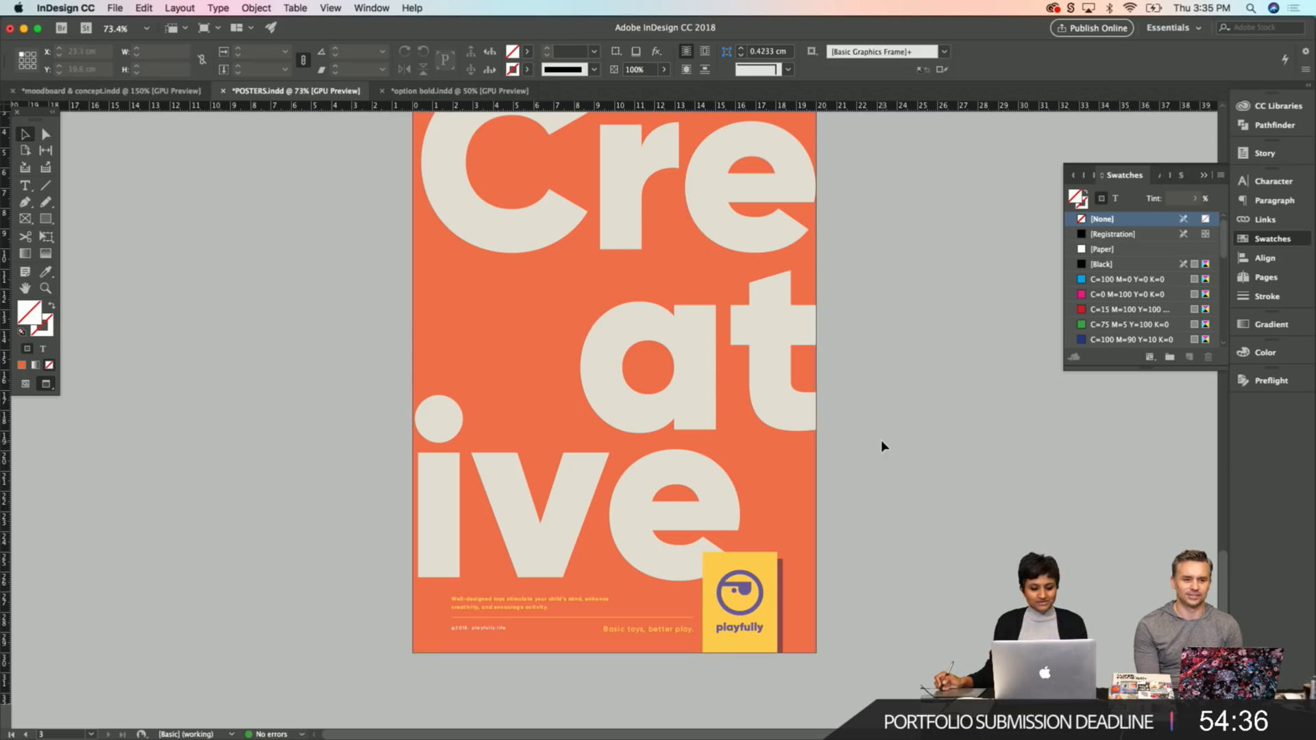
Try to move the logo frame toward the right edge, and undo the move.
left_click_drag(315, 406, 318, 421)
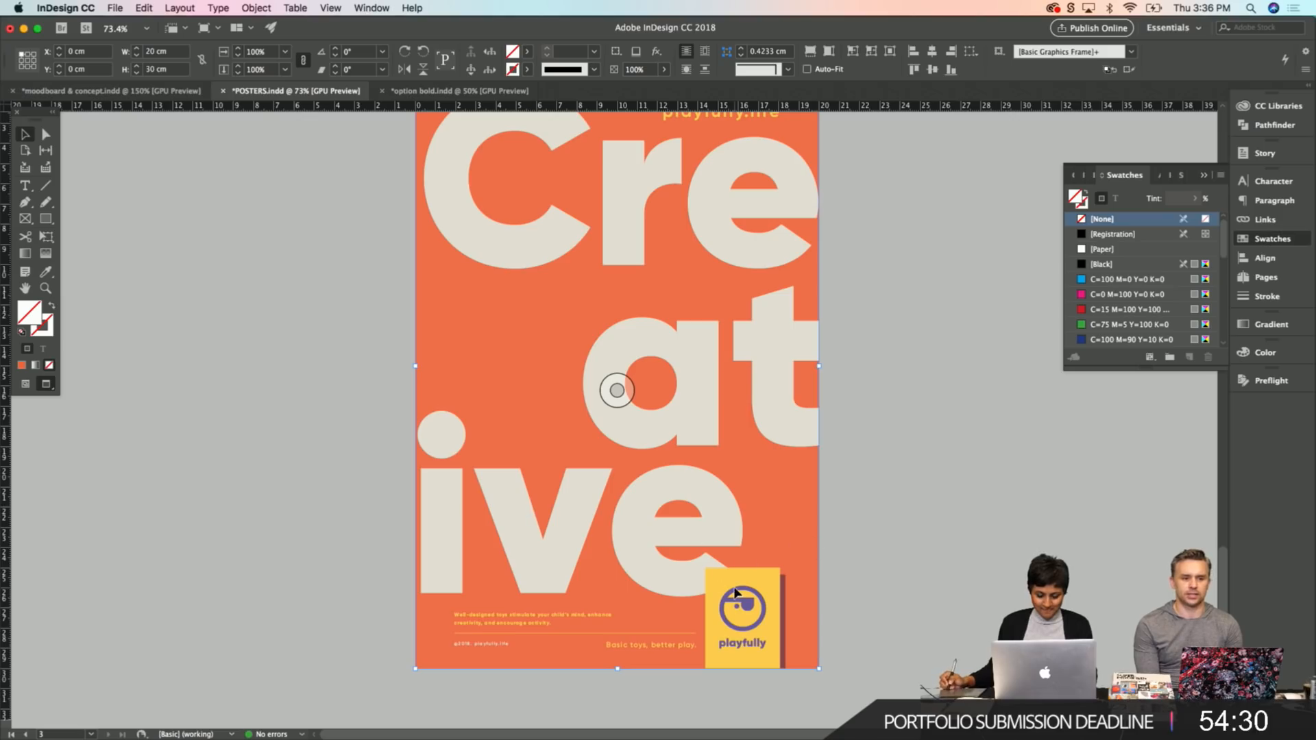
left_click_drag(734, 591, 804, 585)
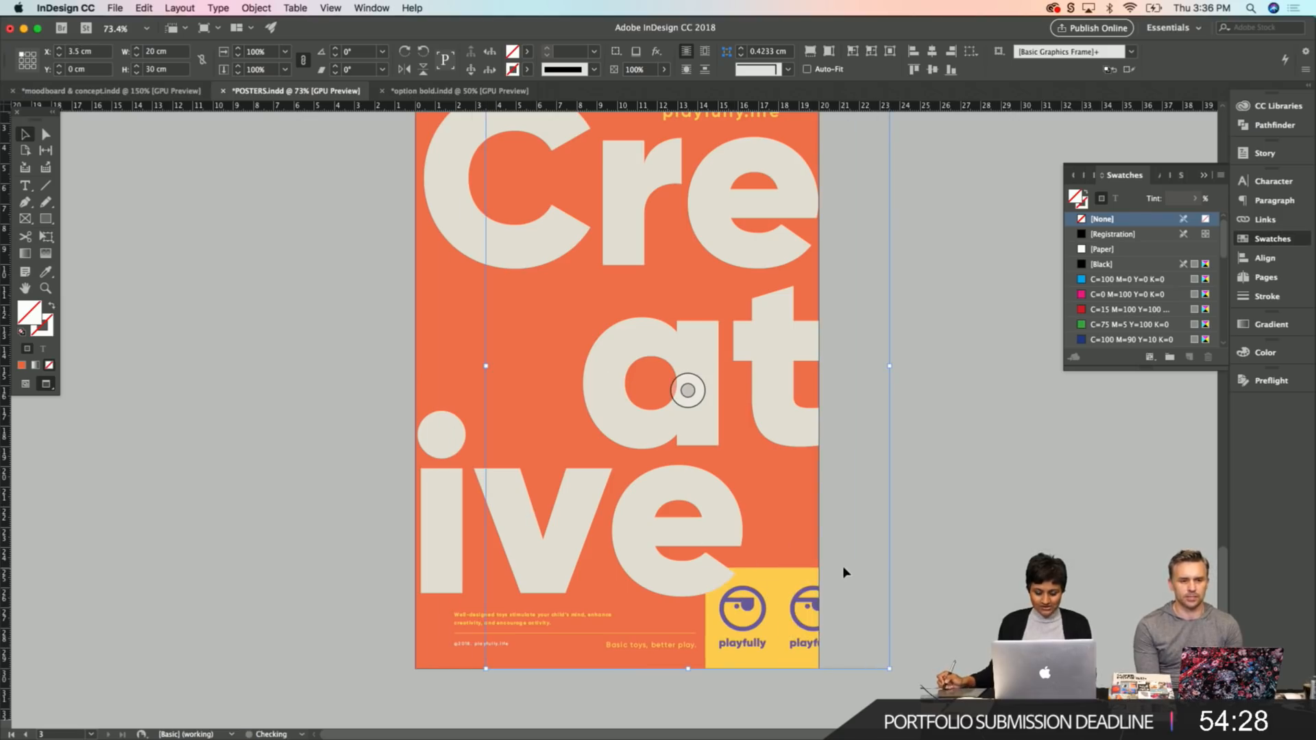
key("super+z")
left_click(884, 553)
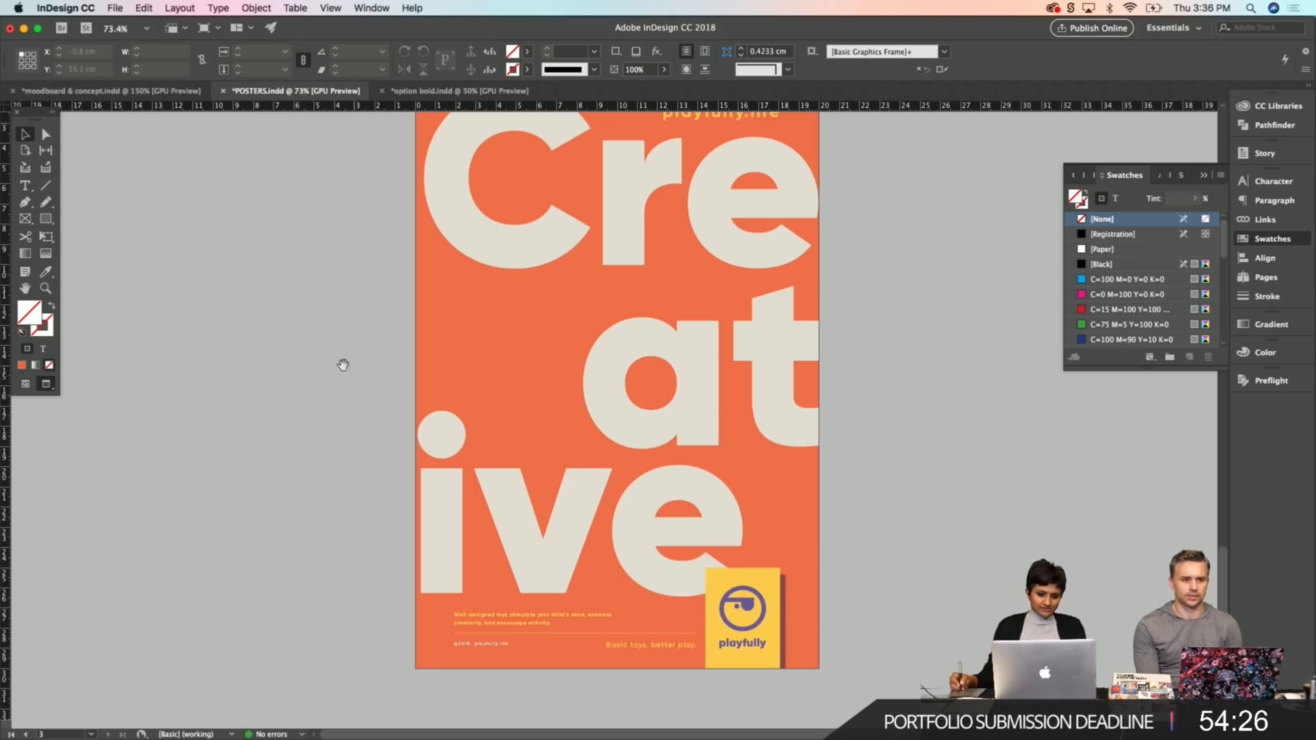
Go to the purple Active poster on page 2 and examine its layout.
left_click_drag(346, 376, 339, 501)
left_click_drag(352, 302, 343, 435)
left_click_drag(364, 382, 361, 476)
left_click_drag(358, 407, 359, 553)
left_click_drag(368, 376, 353, 533)
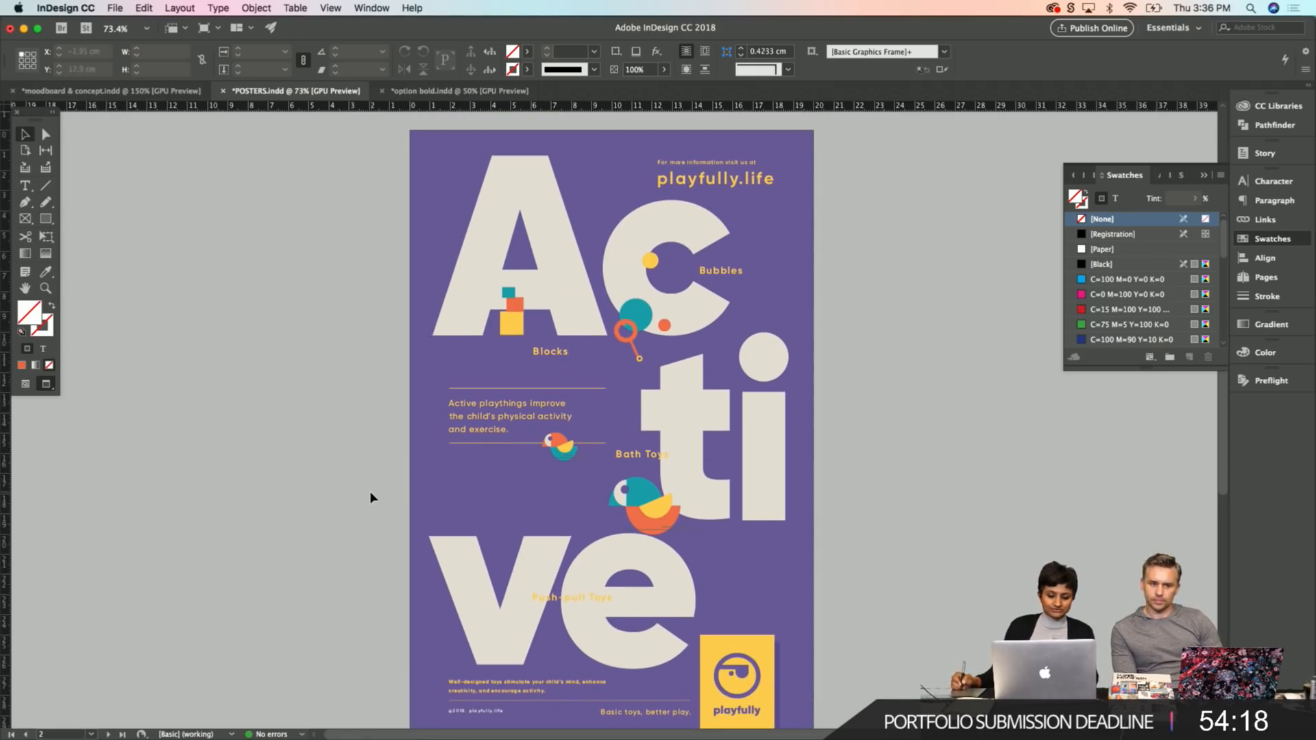
Examine the logo box, footer text and Push-pull Toys label in the lower part of the purple Active poster up close.
left_click_drag(361, 464, 352, 444)
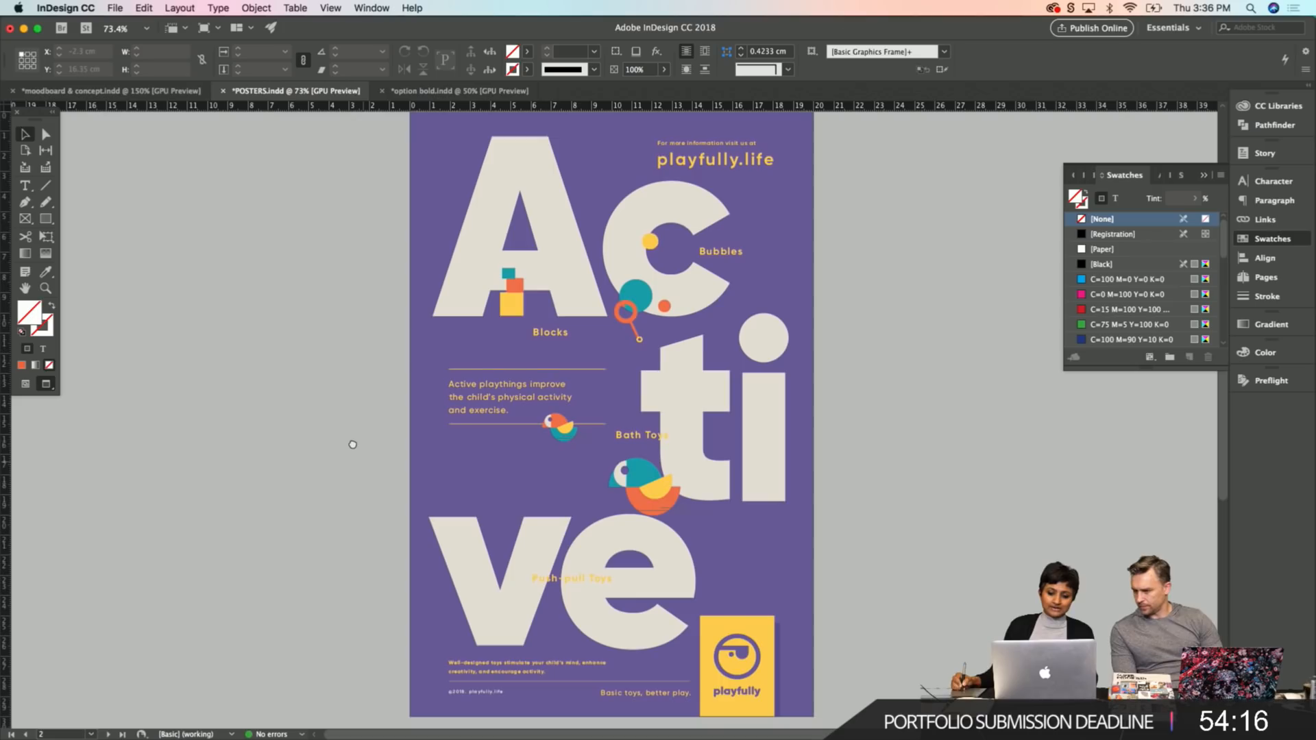
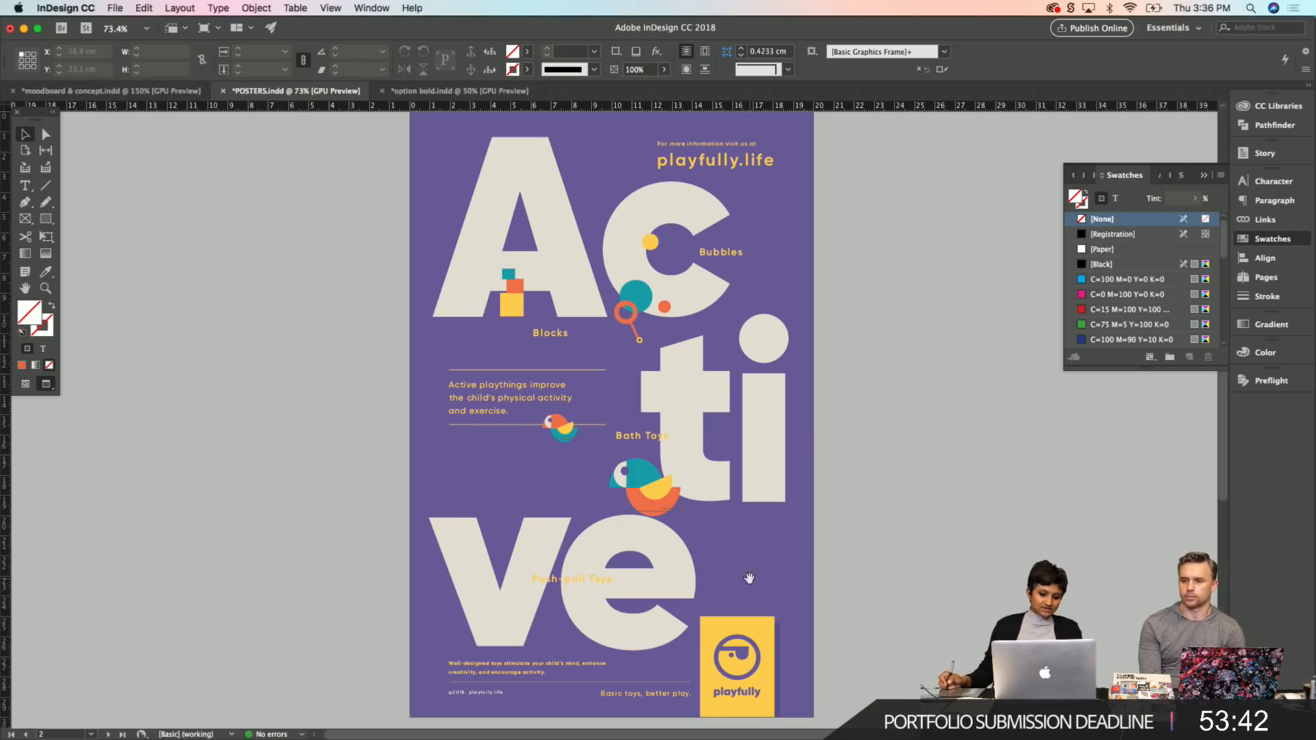
scroll(712, 521, "down", 3)
key("super+equal")
key("super+equal")
key("super+equal")
key("super+equal")
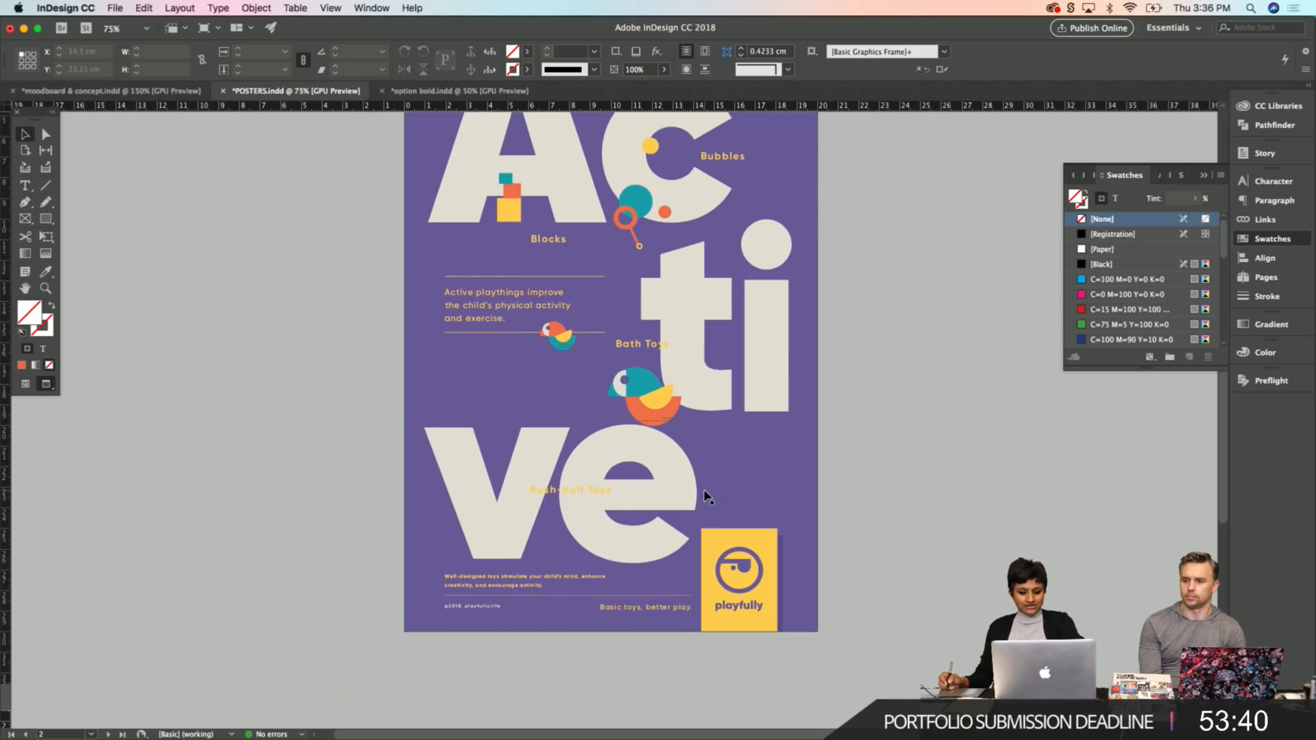
scroll(784, 537, "down", 5)
scroll(784, 538, "right", 5)
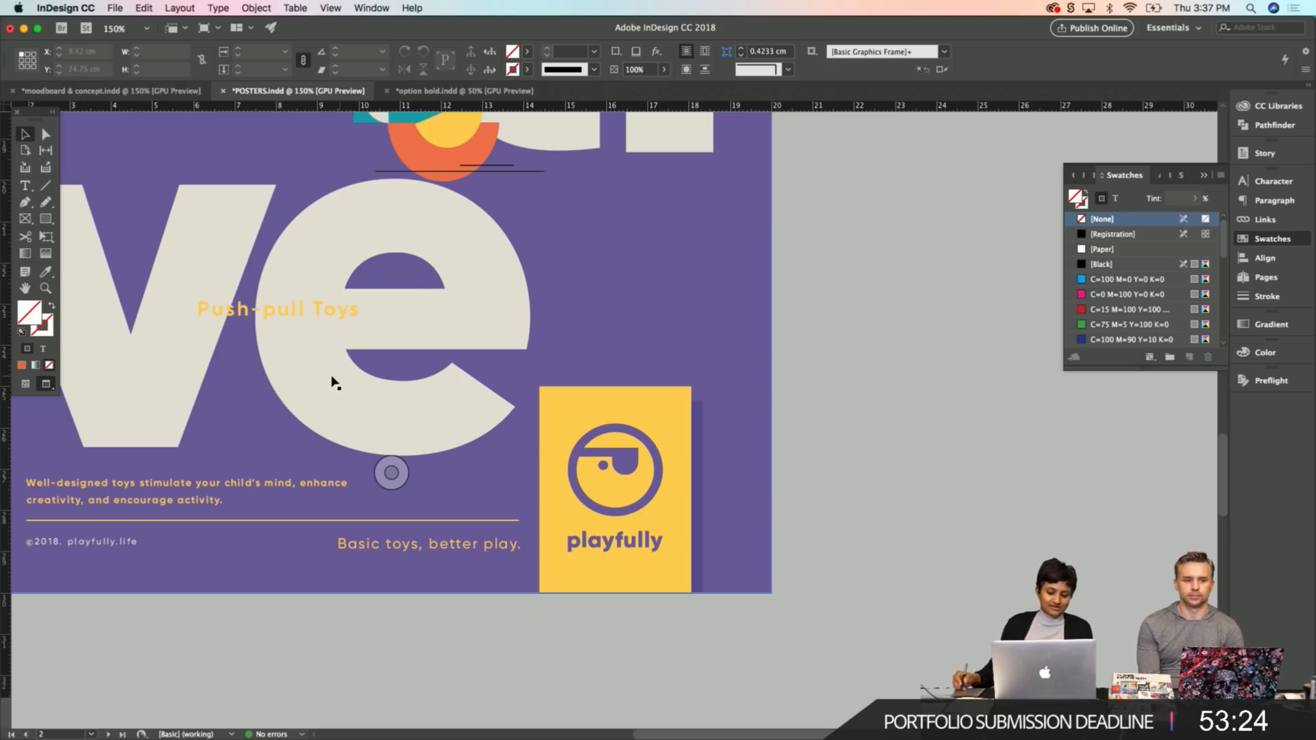
Examine the Active poster's upper lettering and its blocks, bubbles and bath toy illustrations at 100% zoom.
key("z")
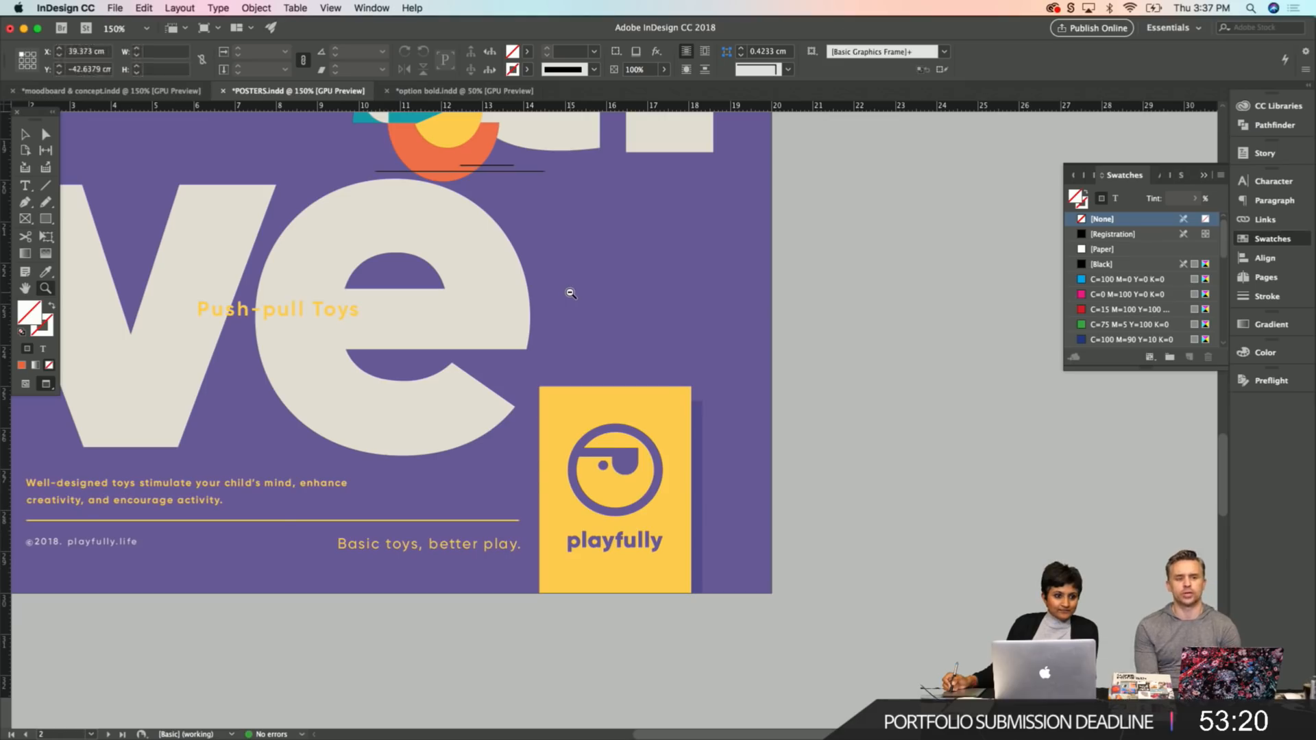
left_click(570, 294, "alt")
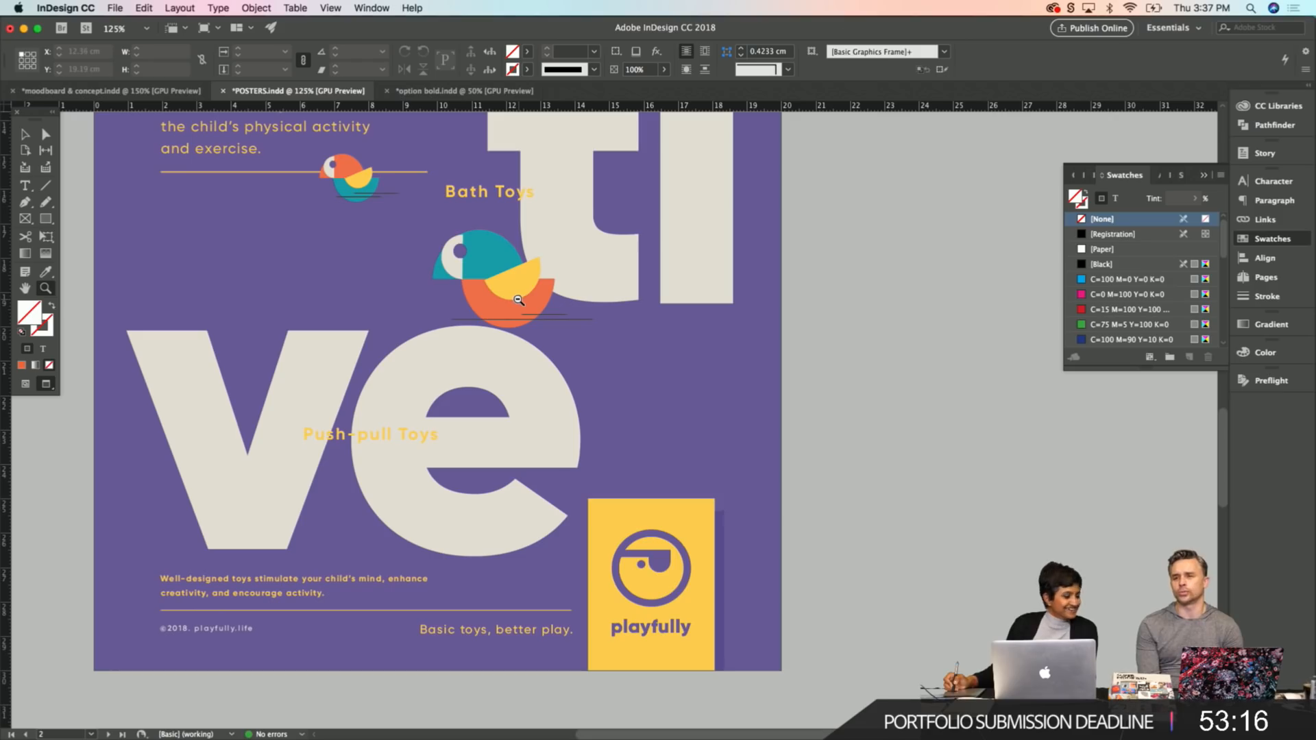
left_click(452, 316, "alt")
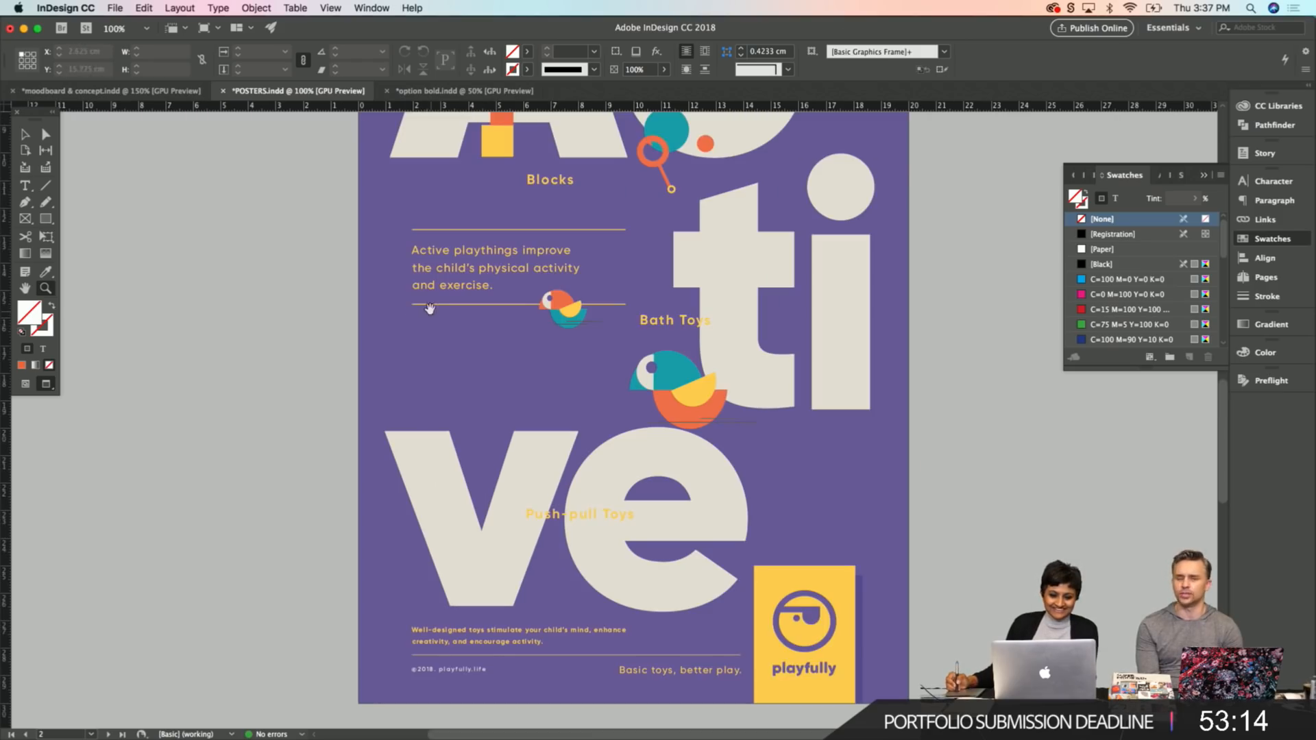
scroll(353, 373, "up", 5)
scroll(352, 373, "right", 1)
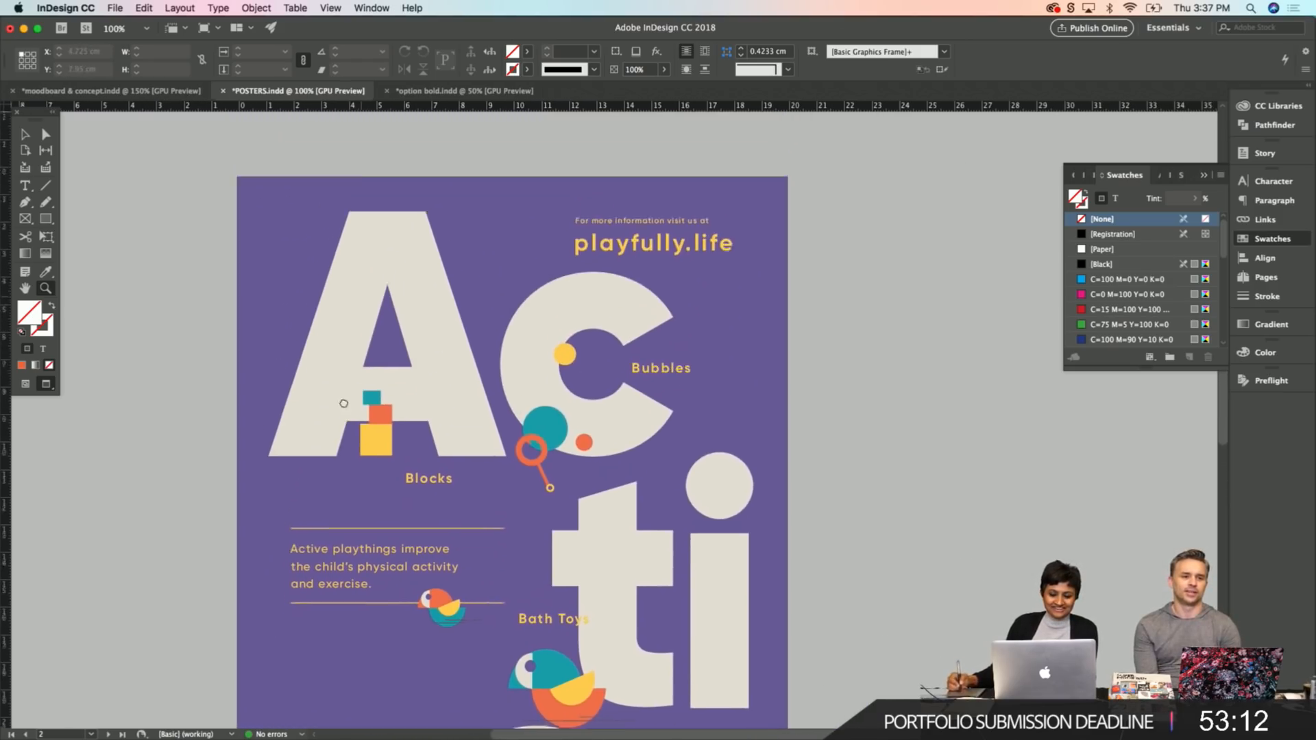
scroll(246, 474, "down", 3)
scroll(246, 474, "right", 1)
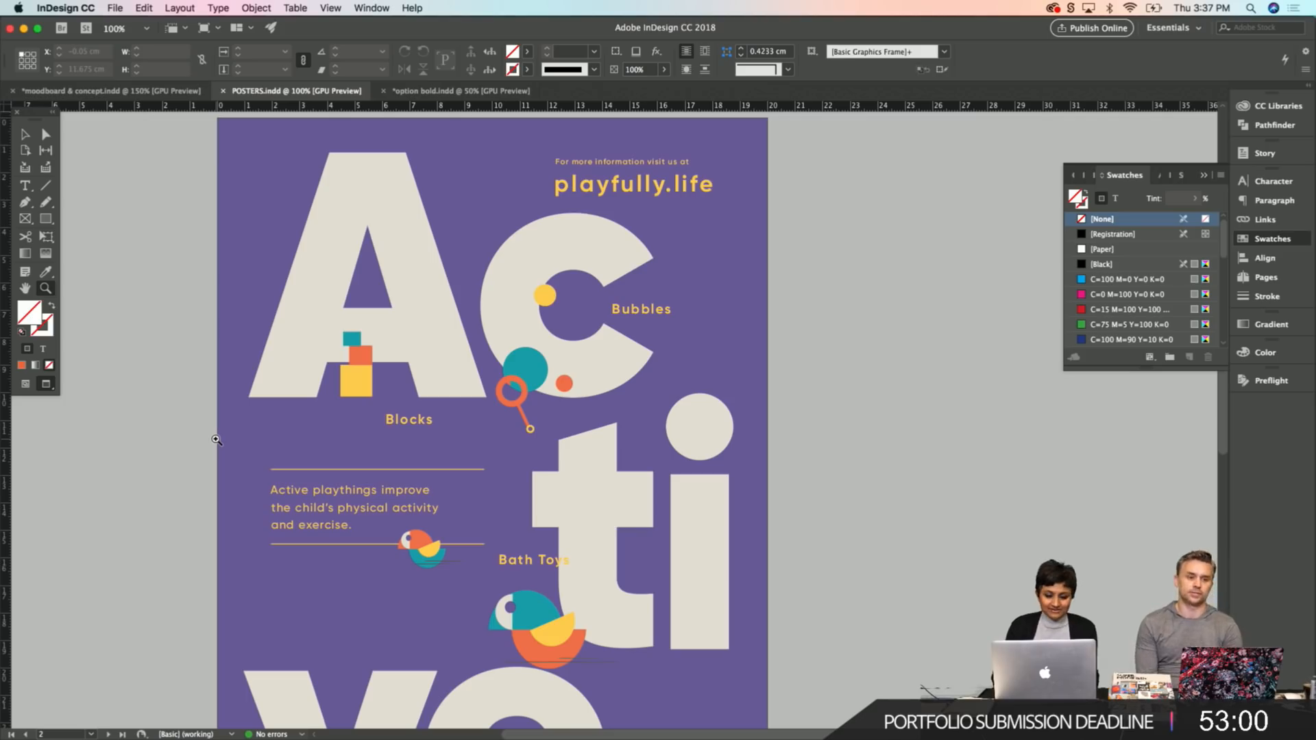
scroll(216, 439, "down", 1)
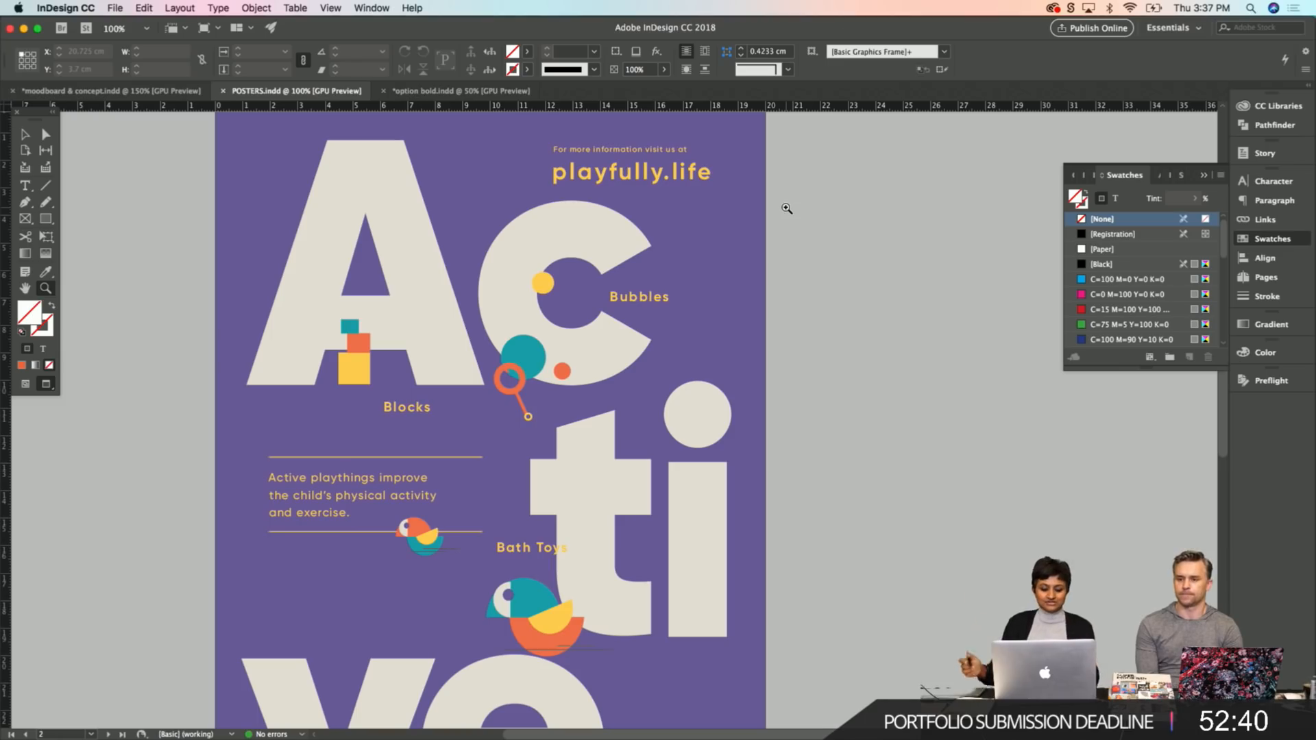
left_click_drag(390, 433, 422, 405)
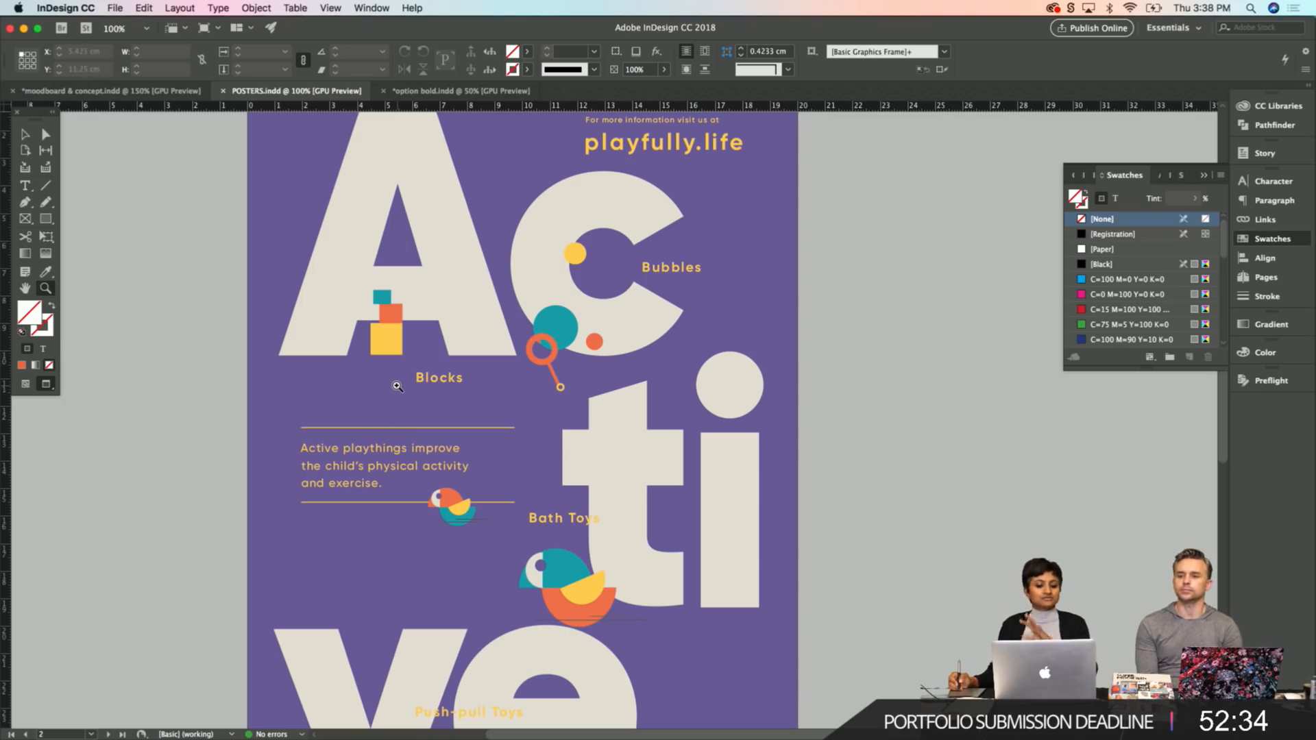
Compare the Active poster's lettering, labels and footer with the orange Creative poster on page 3.
scroll(360, 576, "down", 3)
scroll(363, 556, "down", 2)
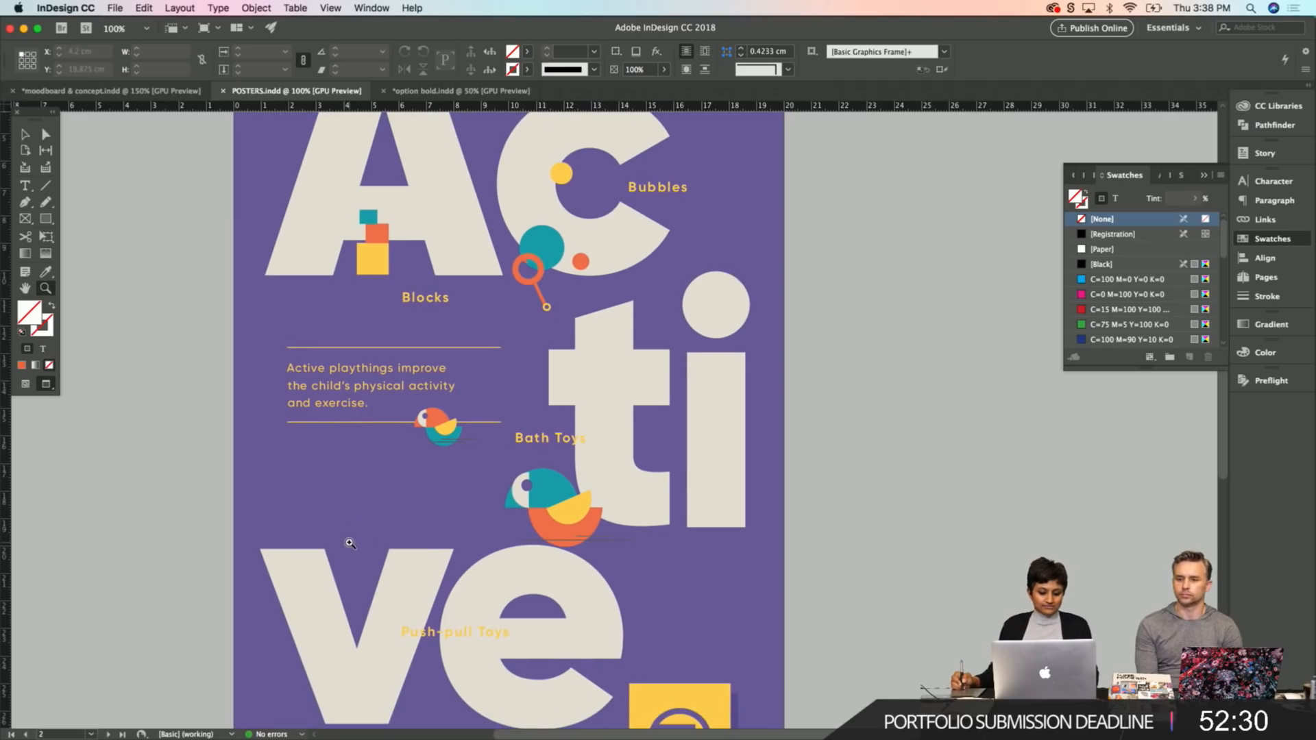
scroll(343, 550, "down", 12)
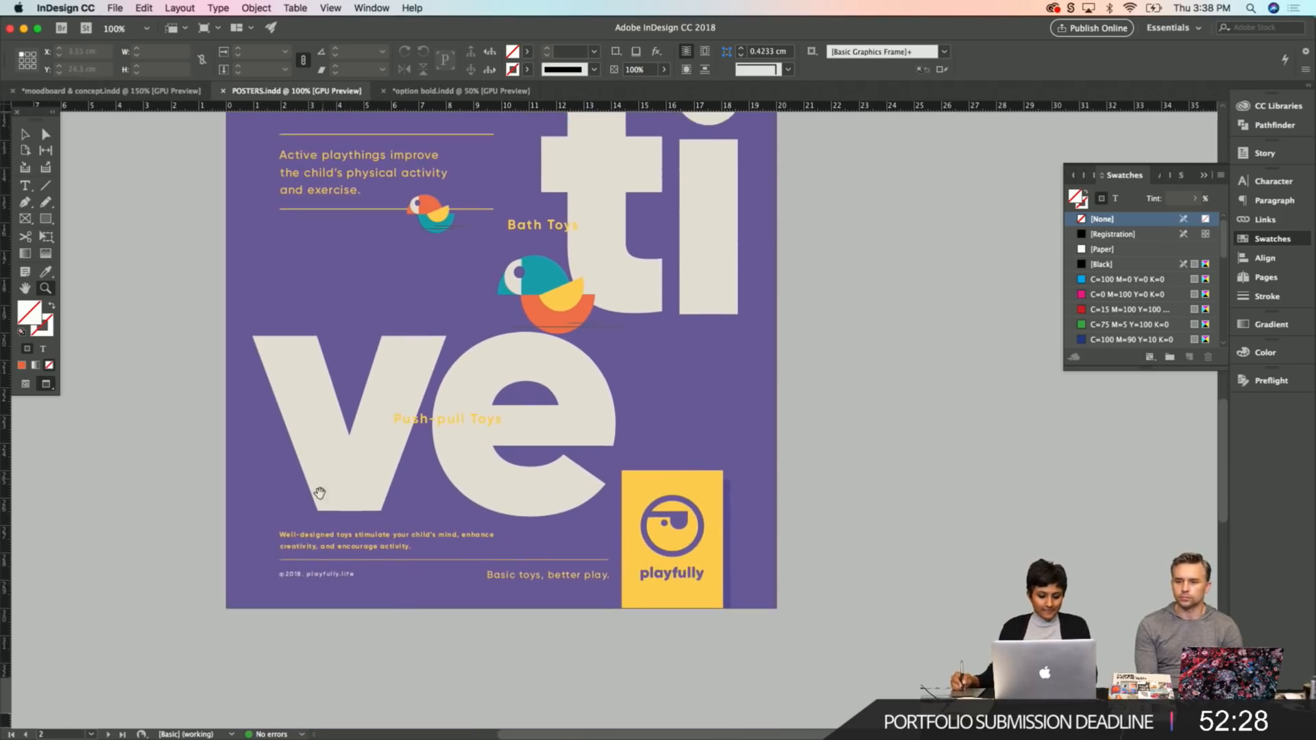
scroll(238, 547, "down", 2)
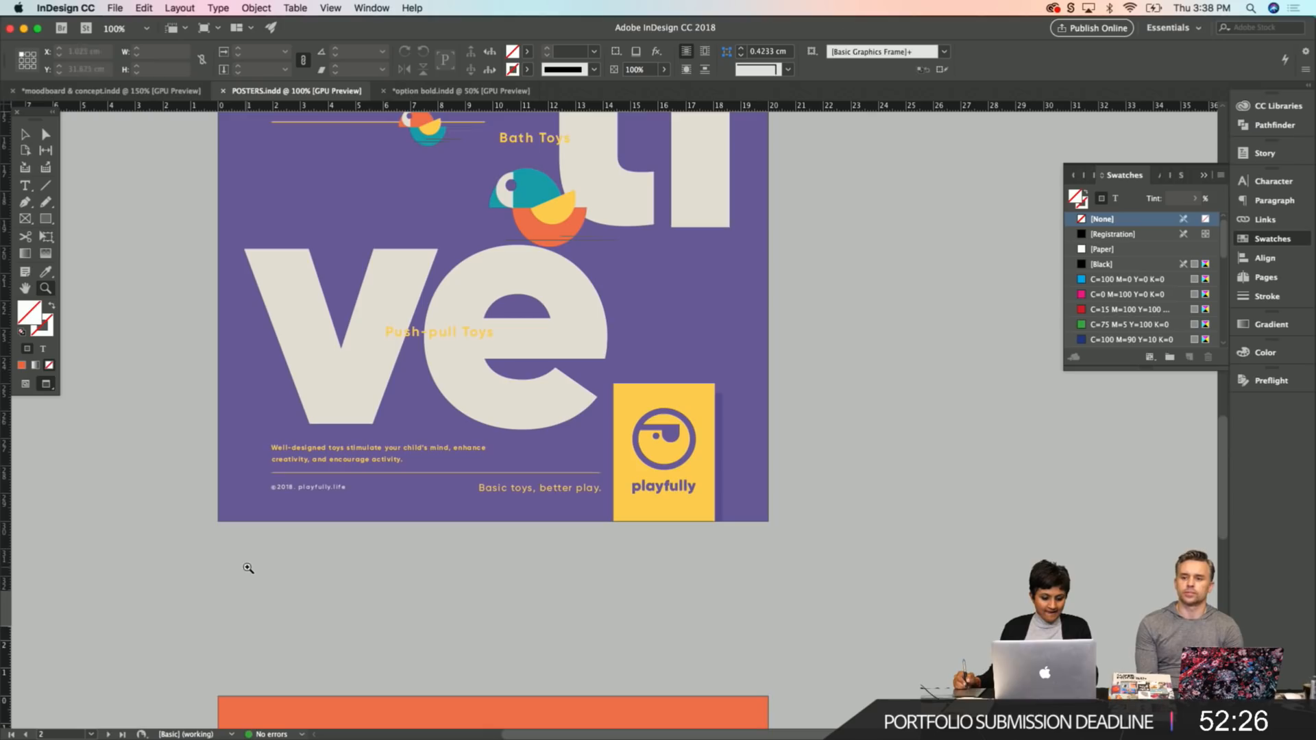
scroll(253, 561, "down", 9)
scroll(215, 375, "down", 20)
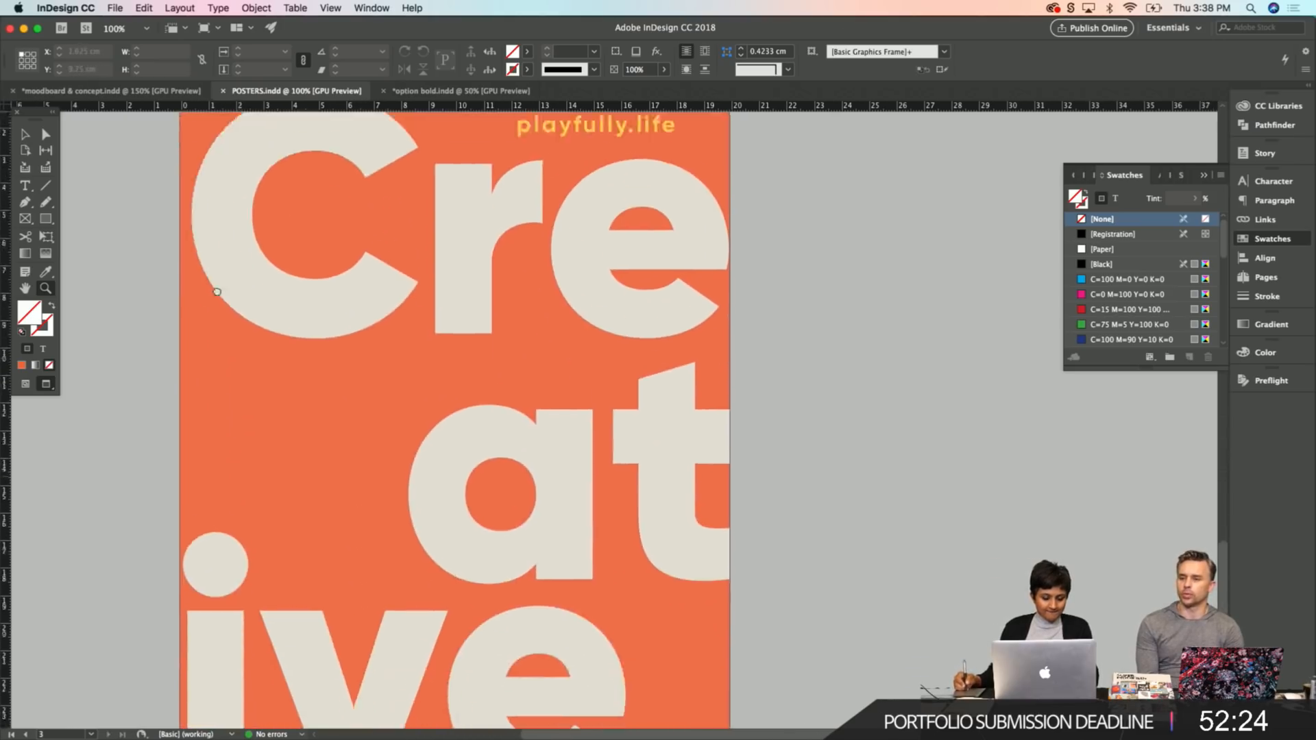
scroll(195, 411, "up", 10)
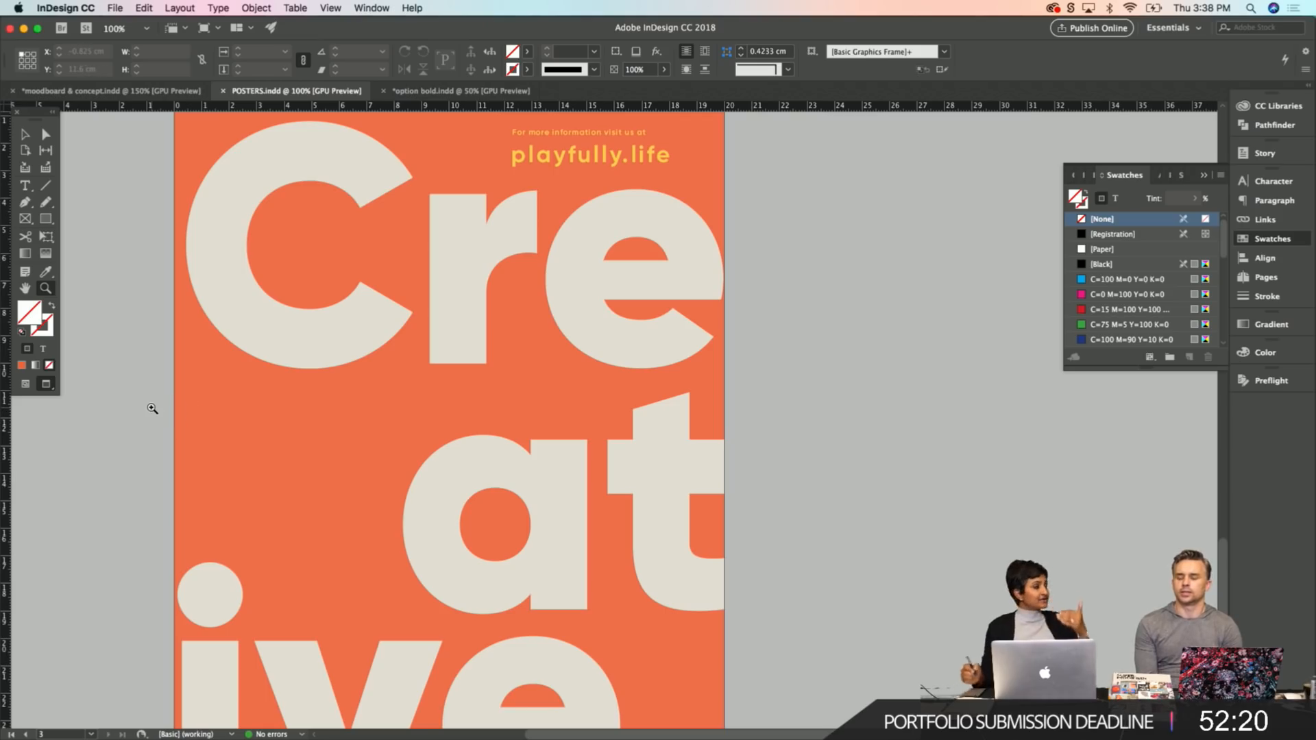
scroll(152, 409, "up", 15)
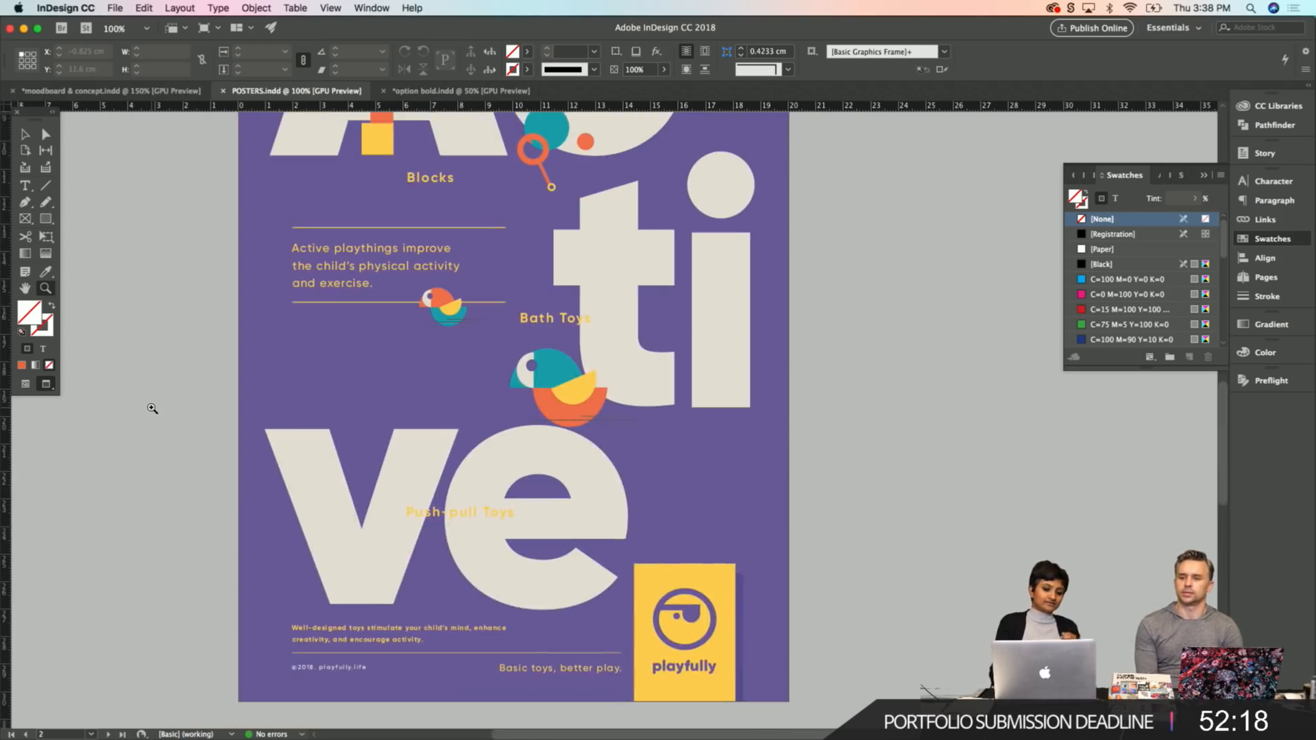
scroll(152, 409, "down", 3)
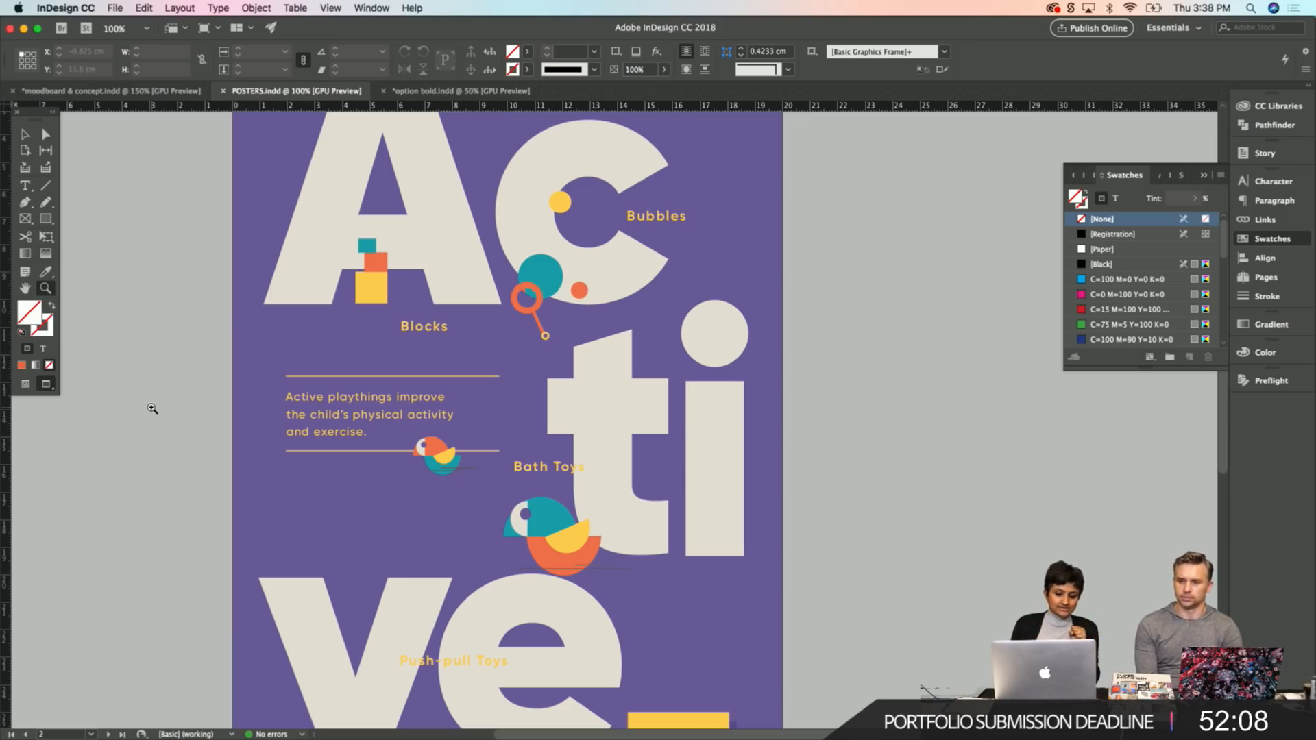
scroll(152, 409, "down", 12)
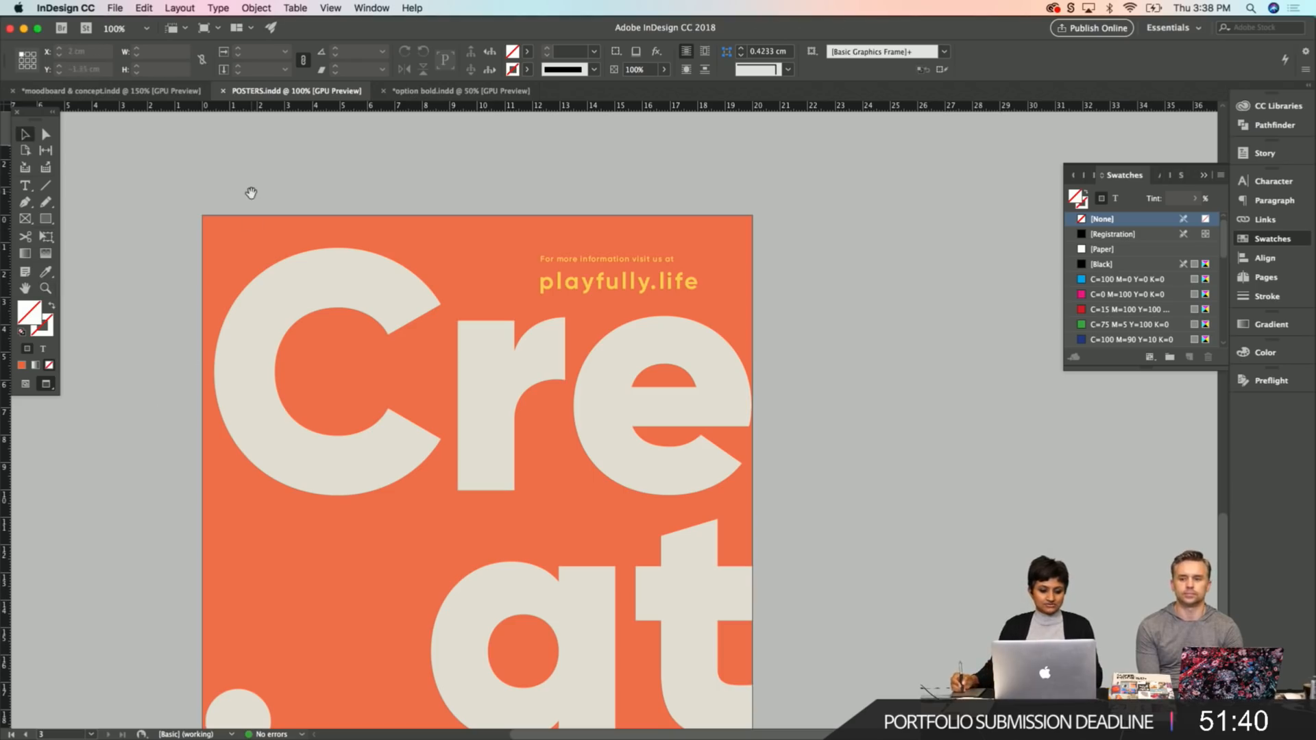
scroll(251, 190, "up", 5)
scroll(232, 259, "up", 5)
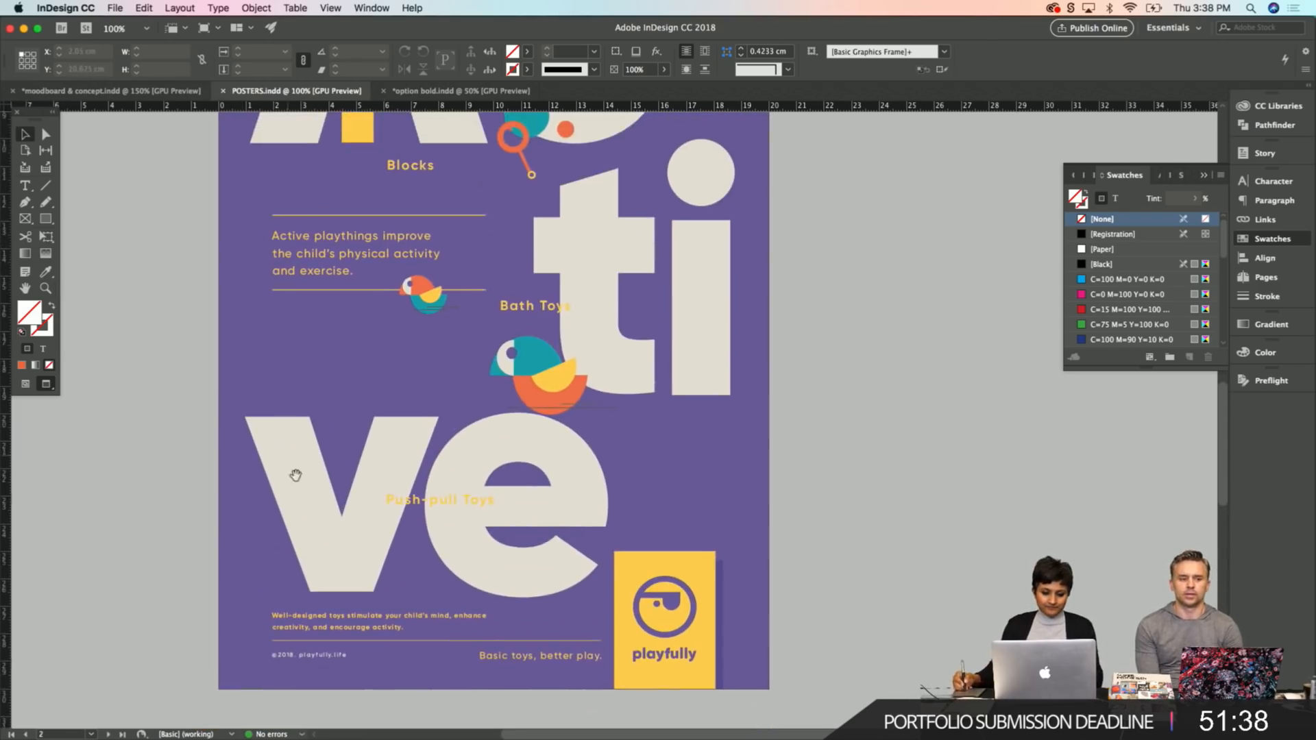
scroll(276, 434, "down", 8)
scroll(238, 251, "down", 10)
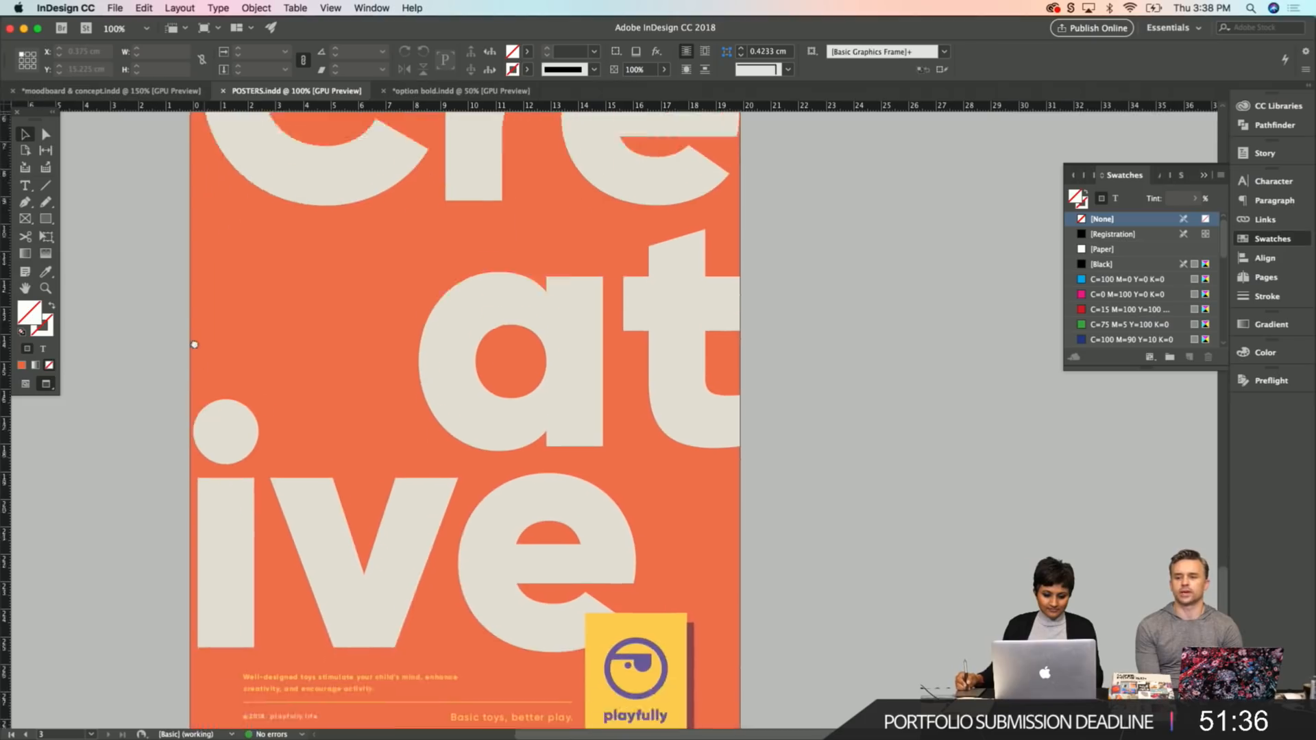
Fill the shadow rectangle behind the Creative poster's Playfully logo box with the orange red swatch.
key("a")
left_click(684, 596)
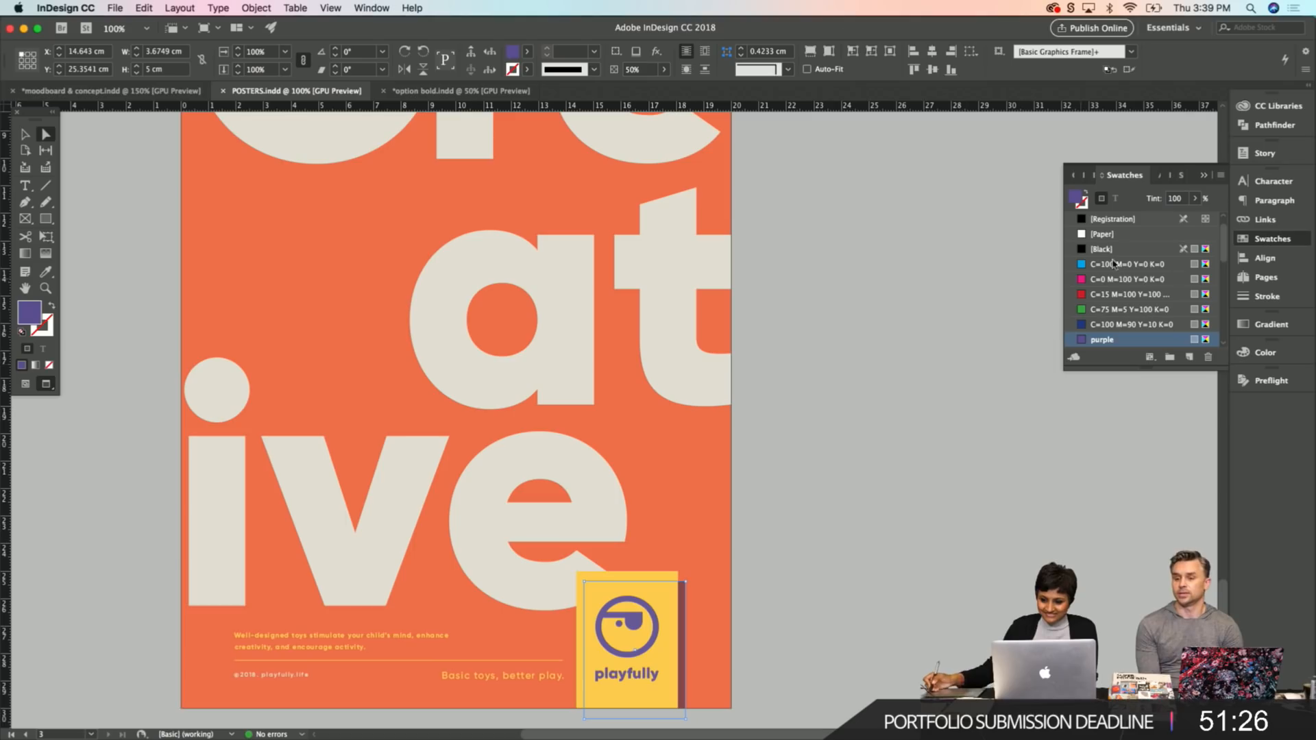
scroll(1224, 262, "down", 10)
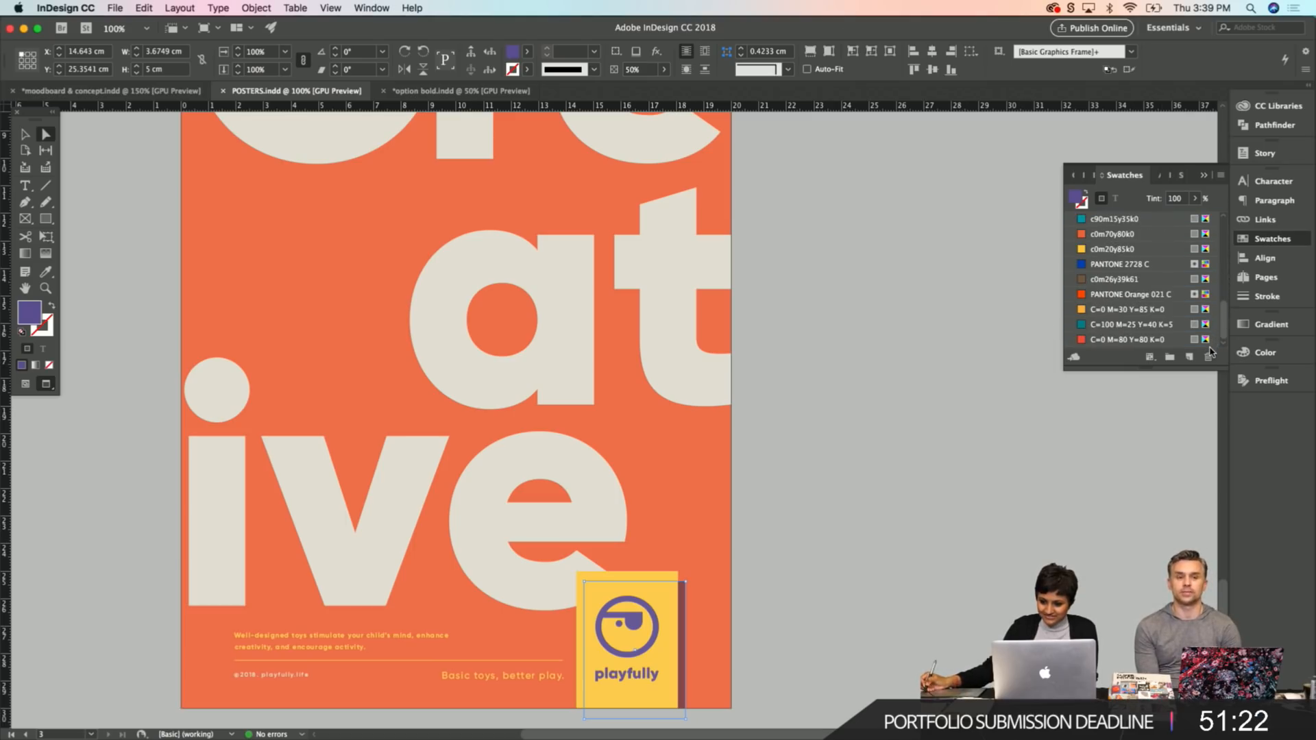
scroll(1227, 312, "up", 1)
left_click_drag(1226, 311, 1227, 257)
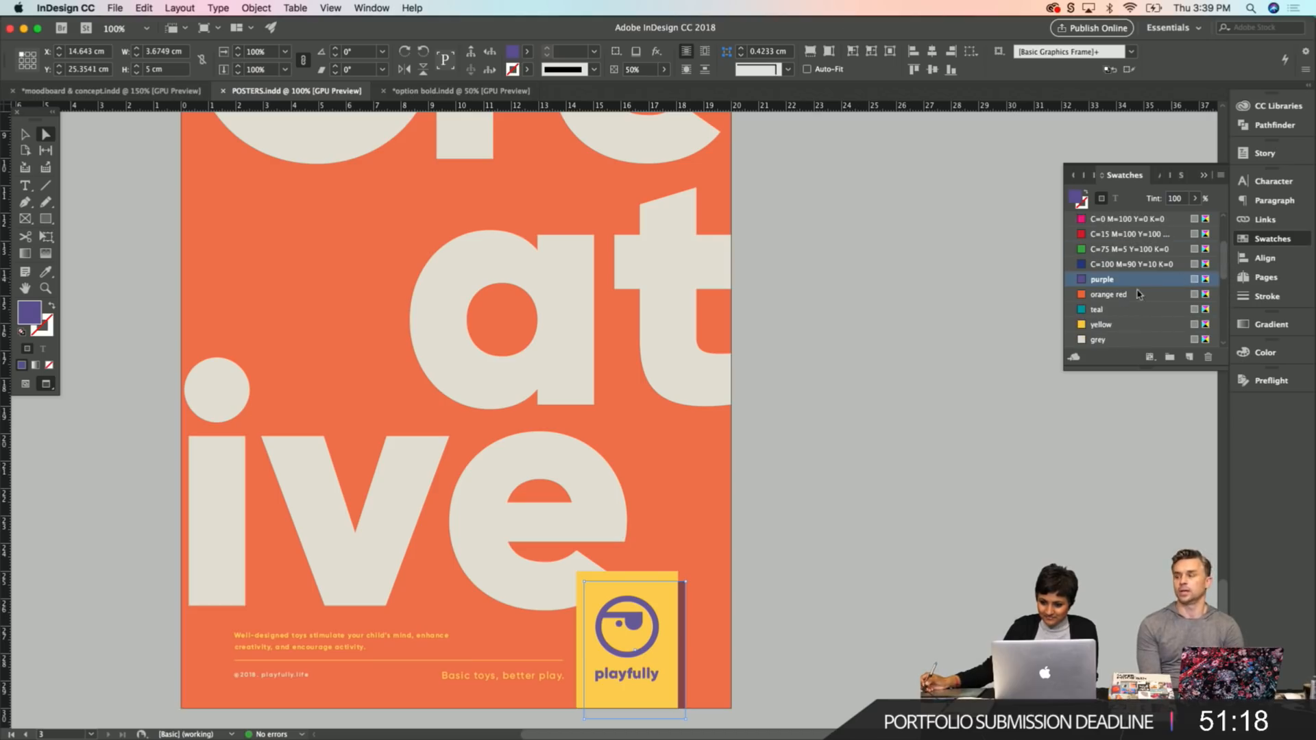
left_click(1114, 294)
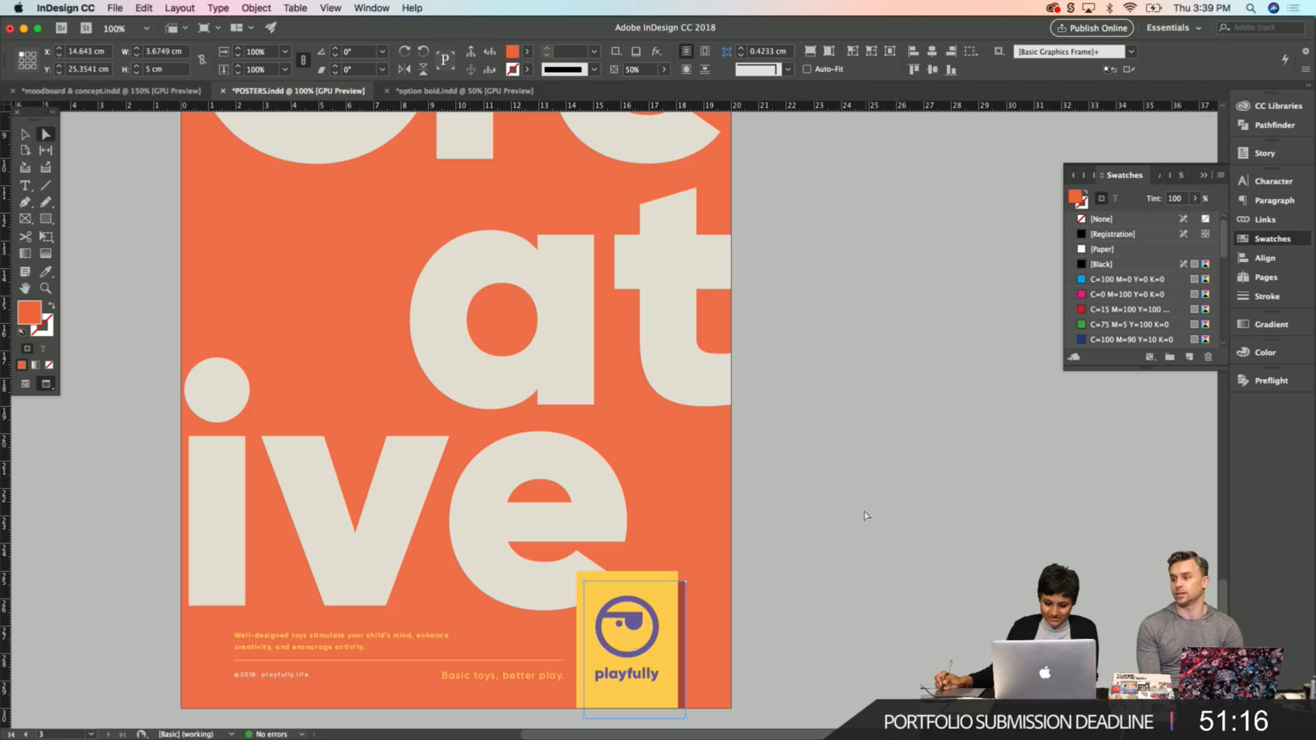
left_click(823, 501)
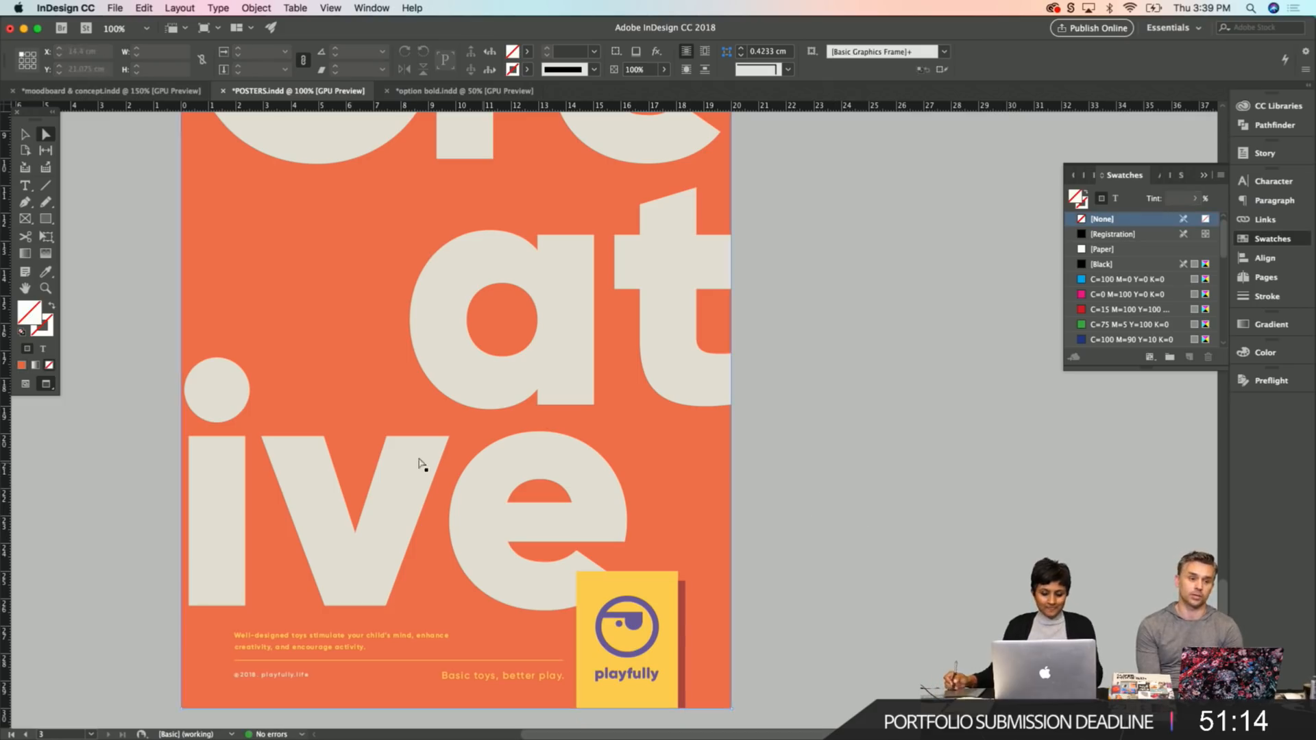
Compare the logo box shadows on the Active and Creative posters, and inspect the Active shadow's fill swatch.
left_click_drag(373, 402, 373, 432)
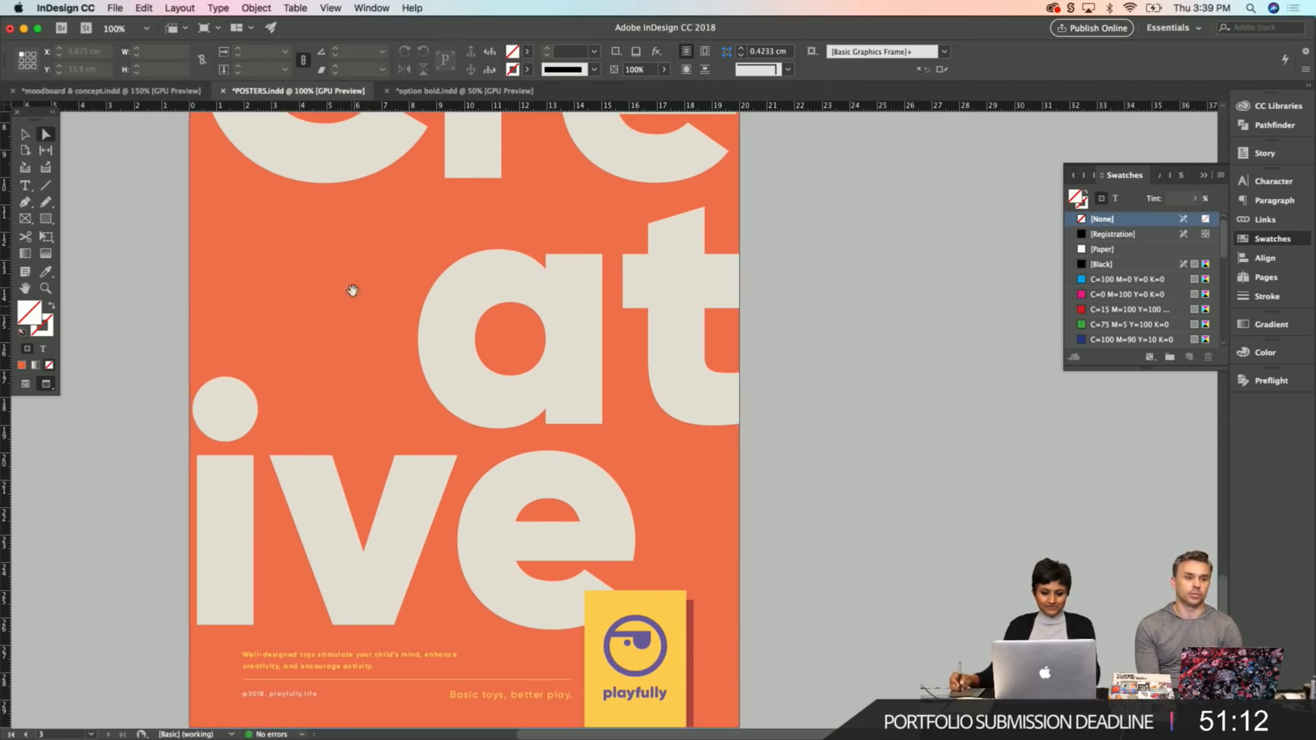
scroll(314, 517, "up", 10)
left_click_drag(316, 513, 307, 560)
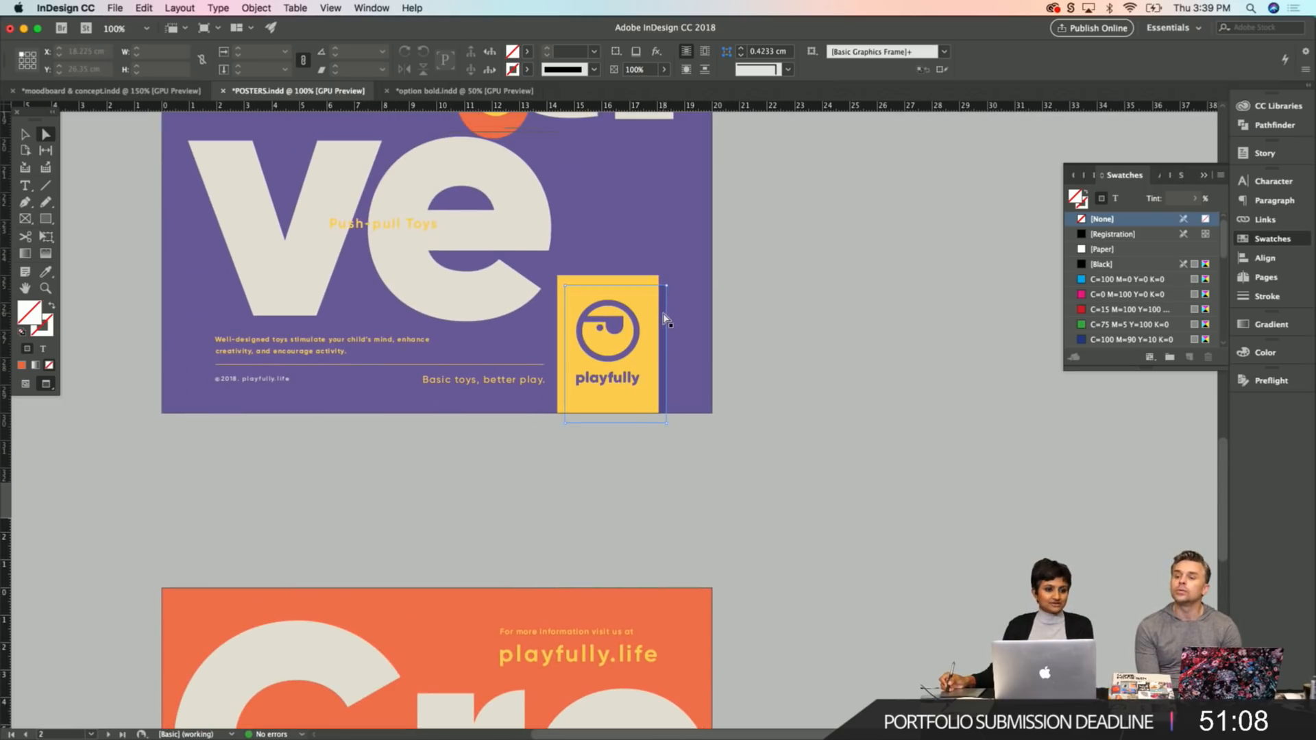
scroll(558, 517, "down", 15)
scroll(489, 301, "down", 6)
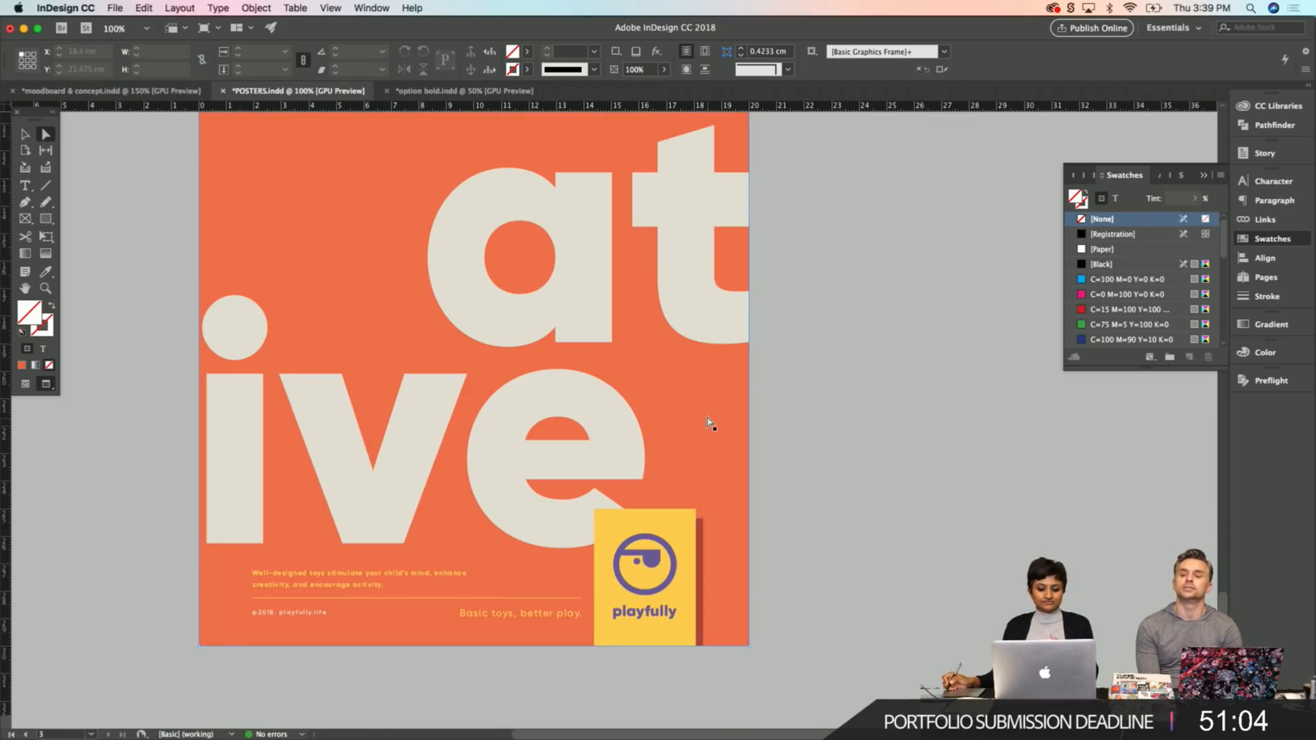
key("v")
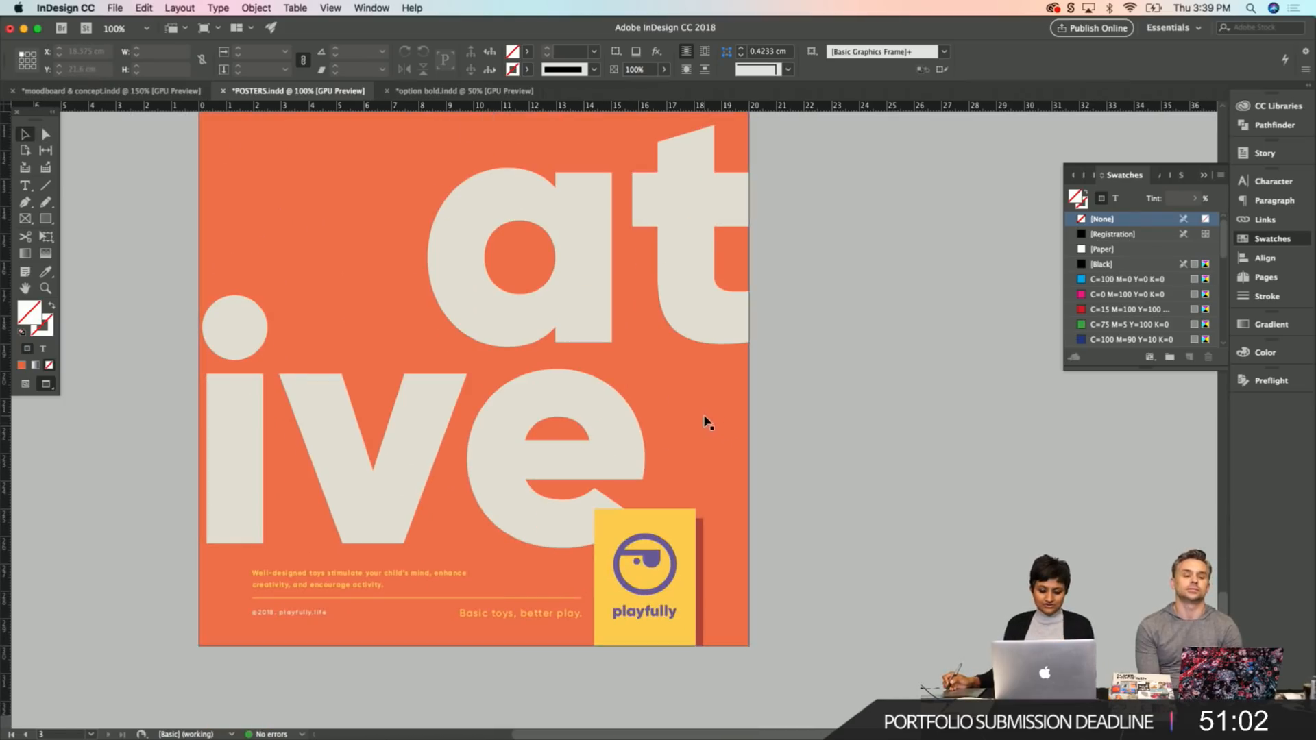
scroll(450, 408, "up", 18)
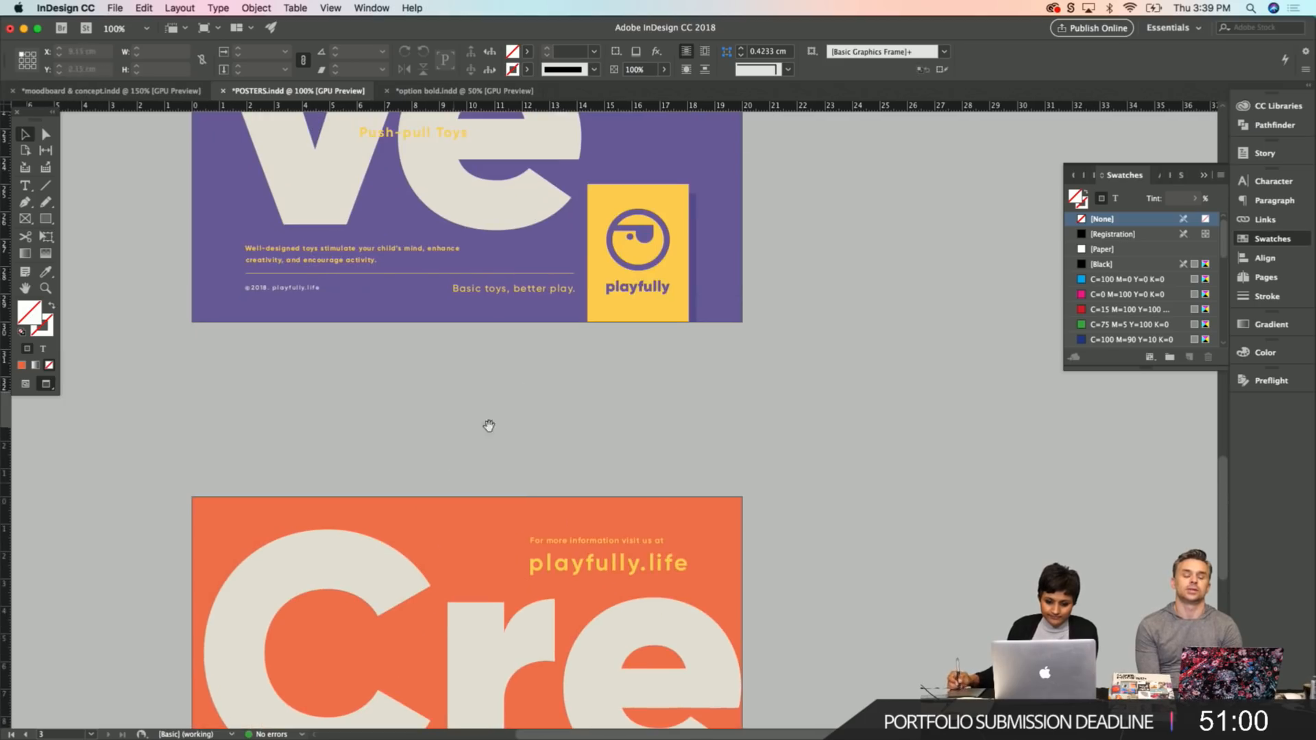
key("a")
left_click(693, 248)
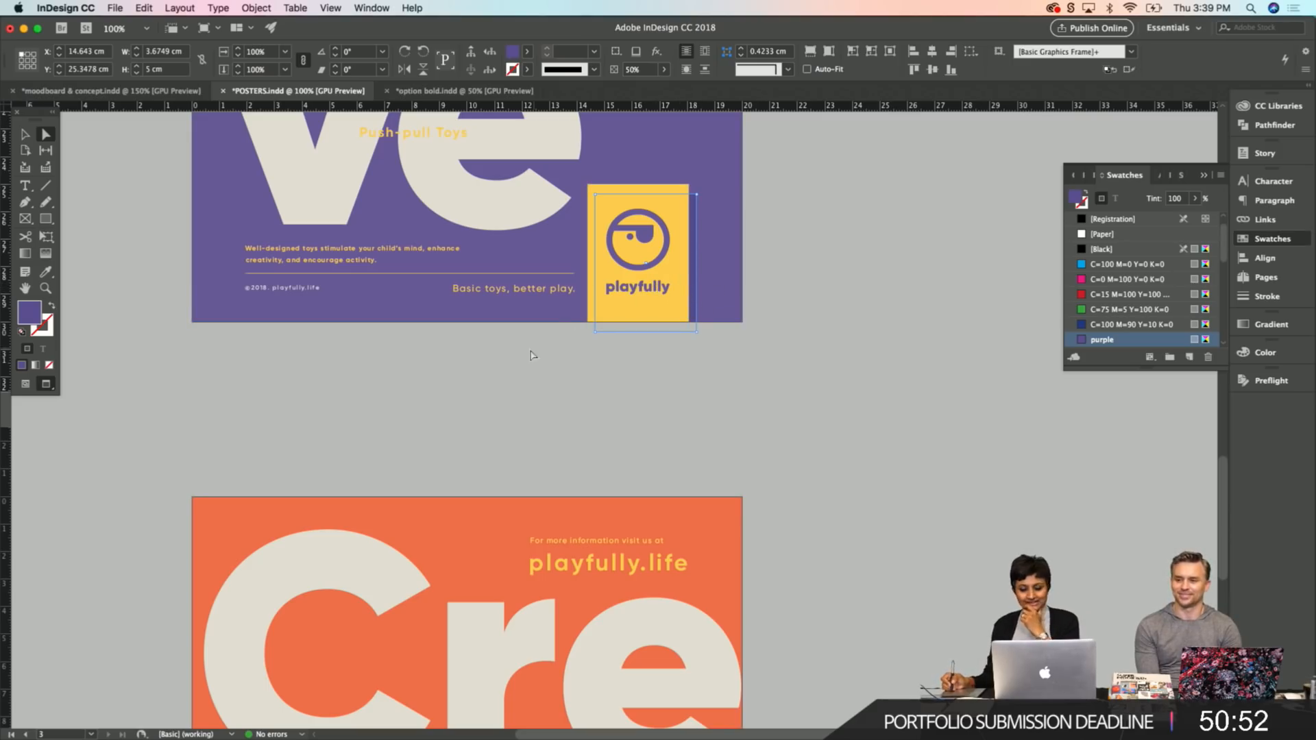
left_click_drag(325, 273, 311, 458)
scroll(315, 411, "up", 3)
scroll(315, 425, "down", 9)
left_click_drag(341, 344, 343, 346)
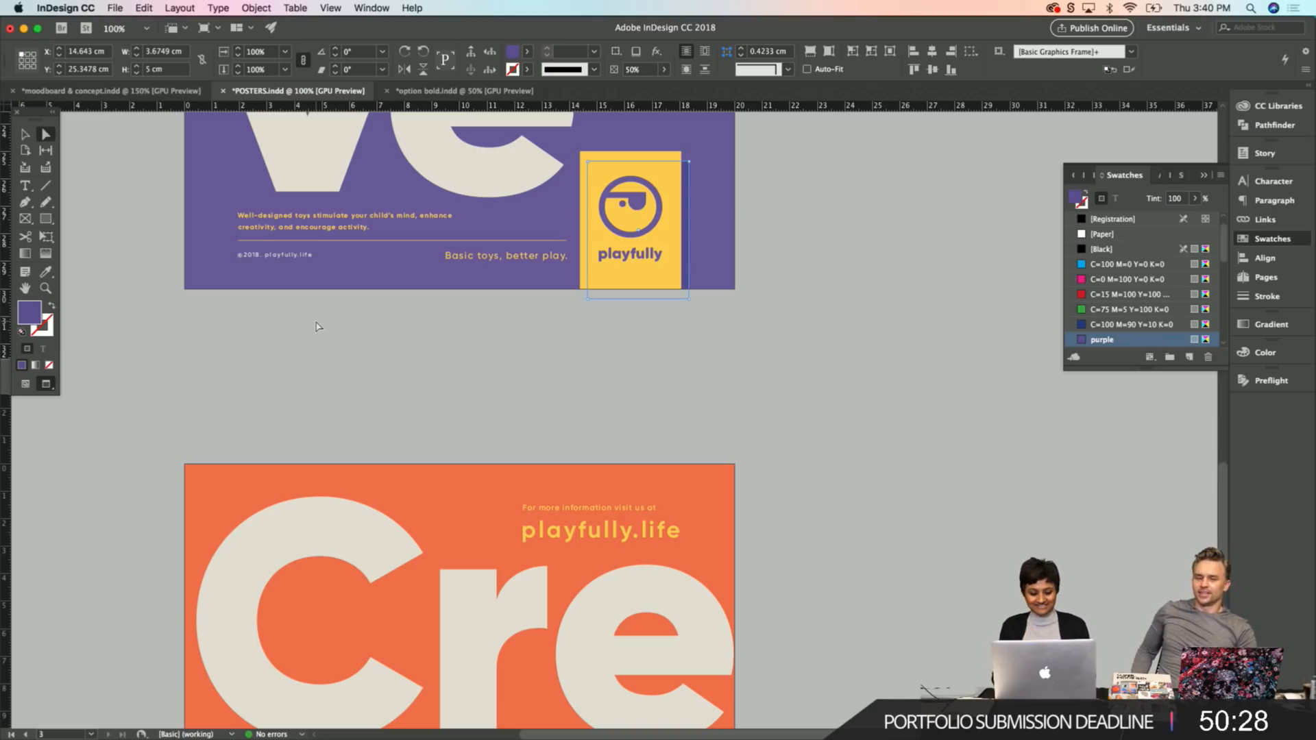
Deselect the Active poster's logo shadow and save the posters document.
left_click(229, 370)
mouse_move(245, 342)
left_mouse_down()
mouse_move(231, 356)
mouse_move(241, 367)
left_mouse_up()
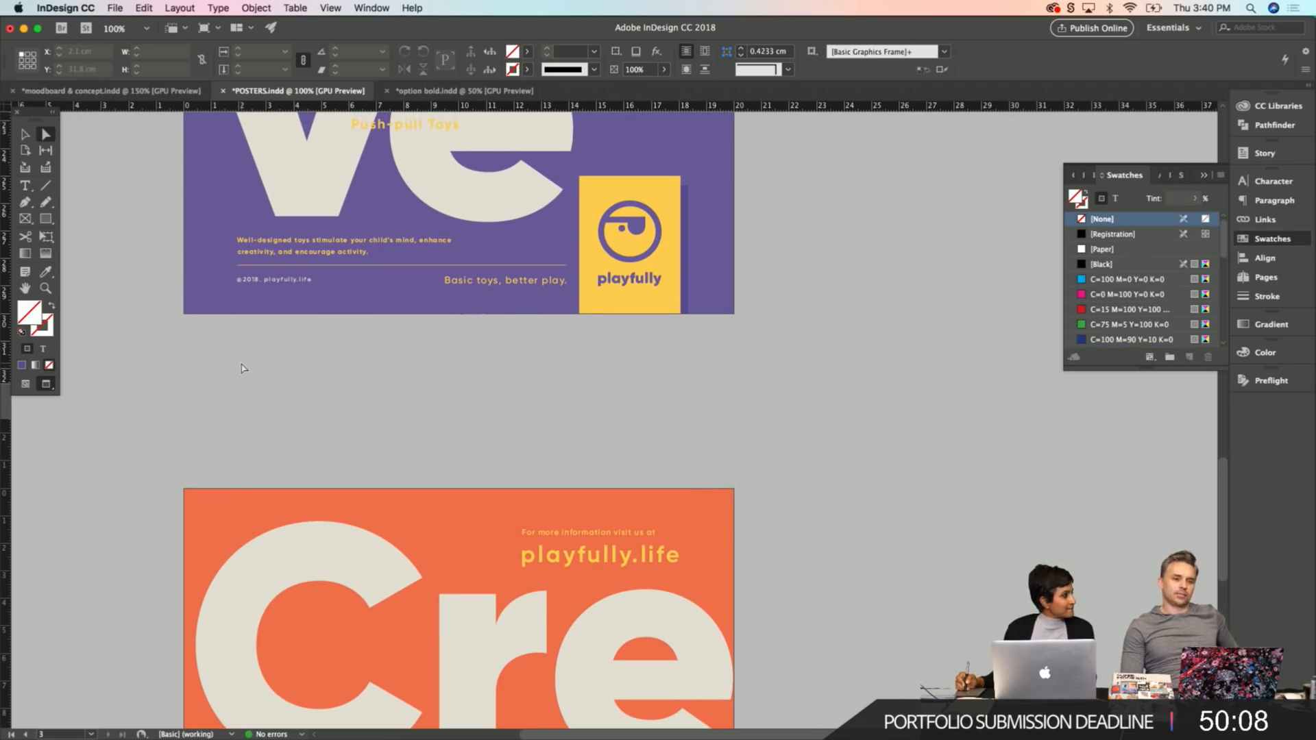
key("super+s")
scroll(239, 363, "up", 5)
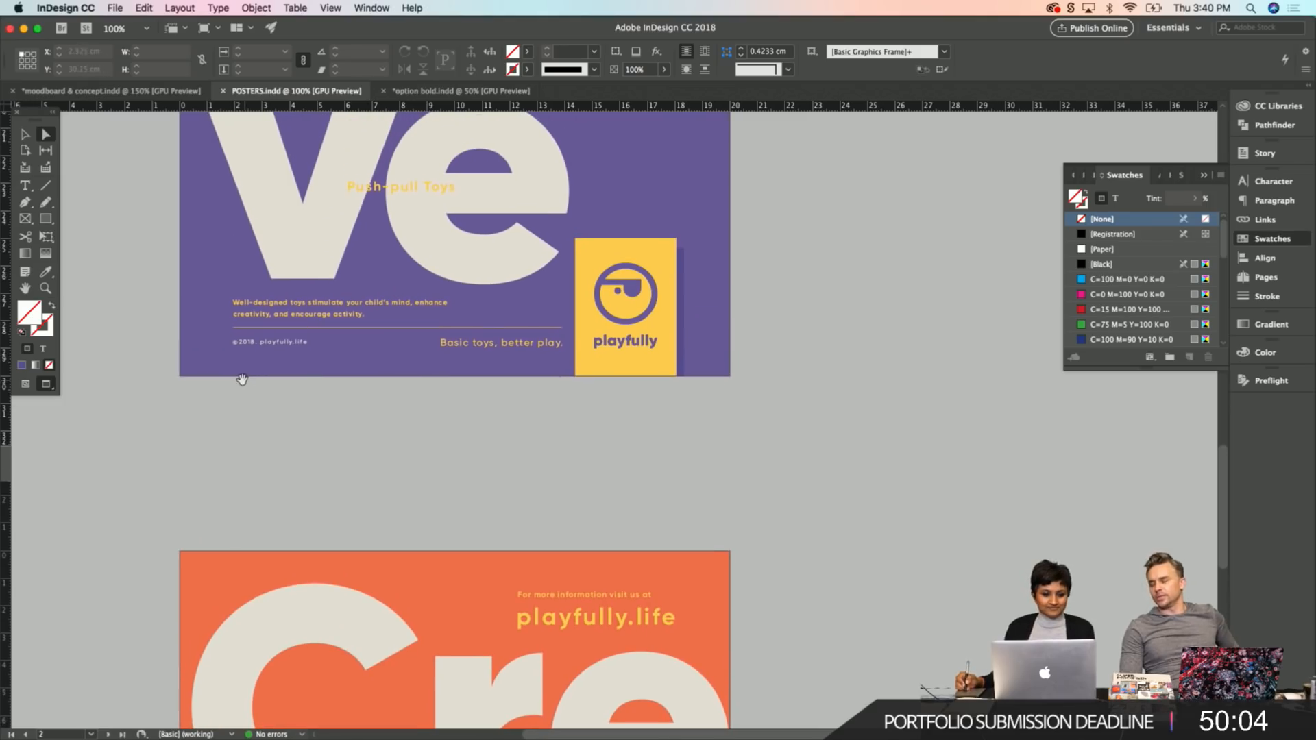
Review the Active poster, then narrow the unfilled full-page frame on the Creative poster to about 4.9 cm wide.
scroll(239, 372, "up", 5)
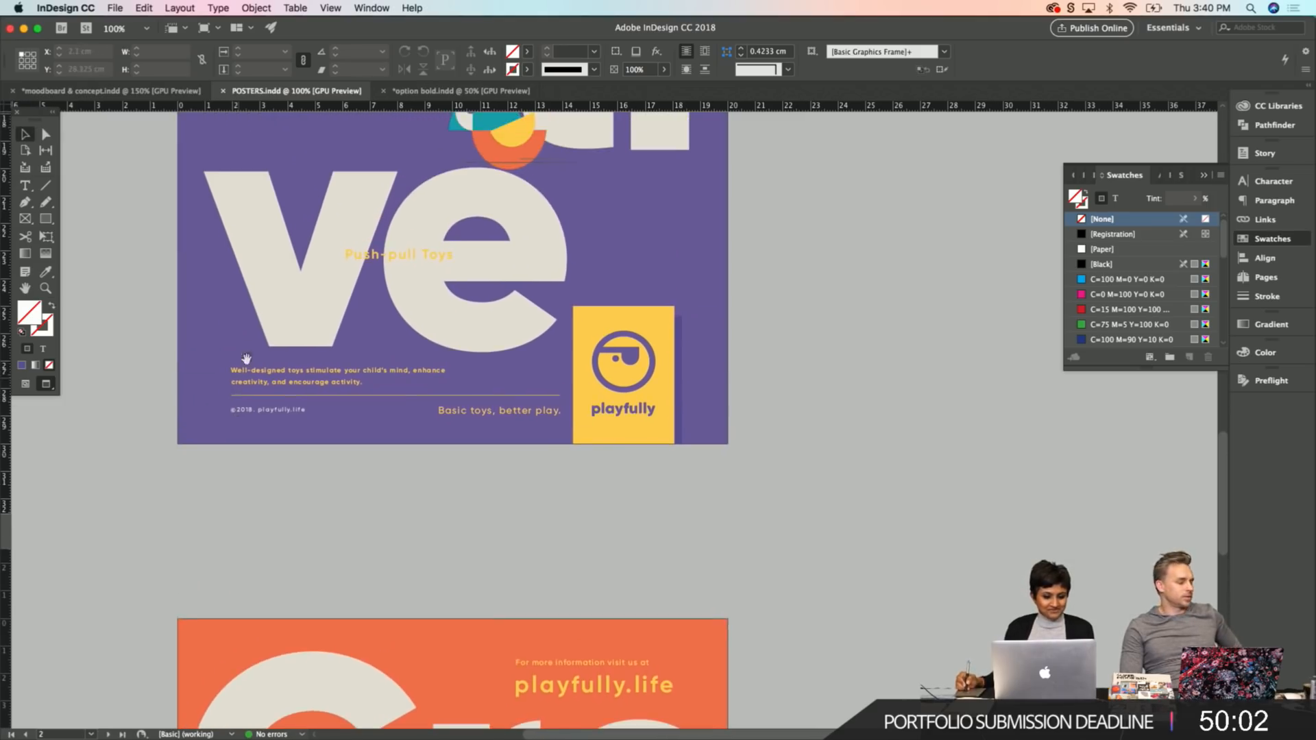
scroll(239, 372, "up", 10)
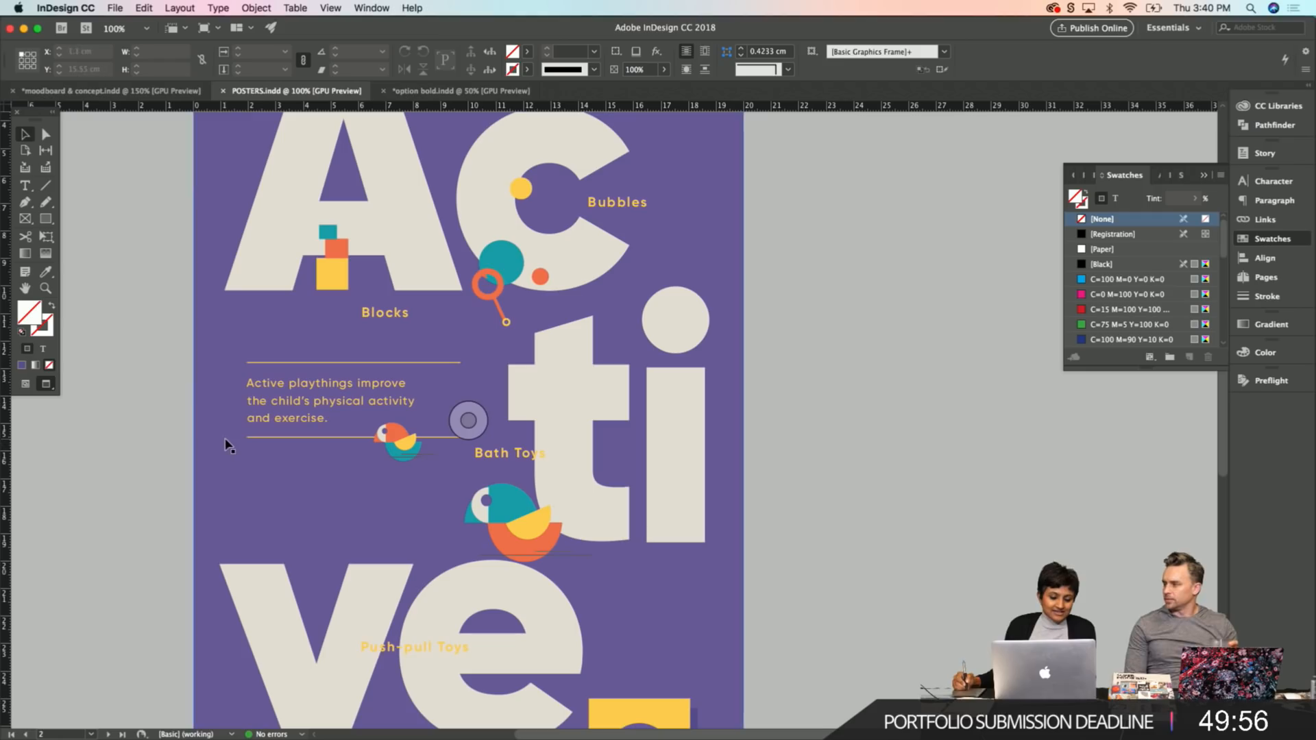
scroll(231, 438, "down", 2)
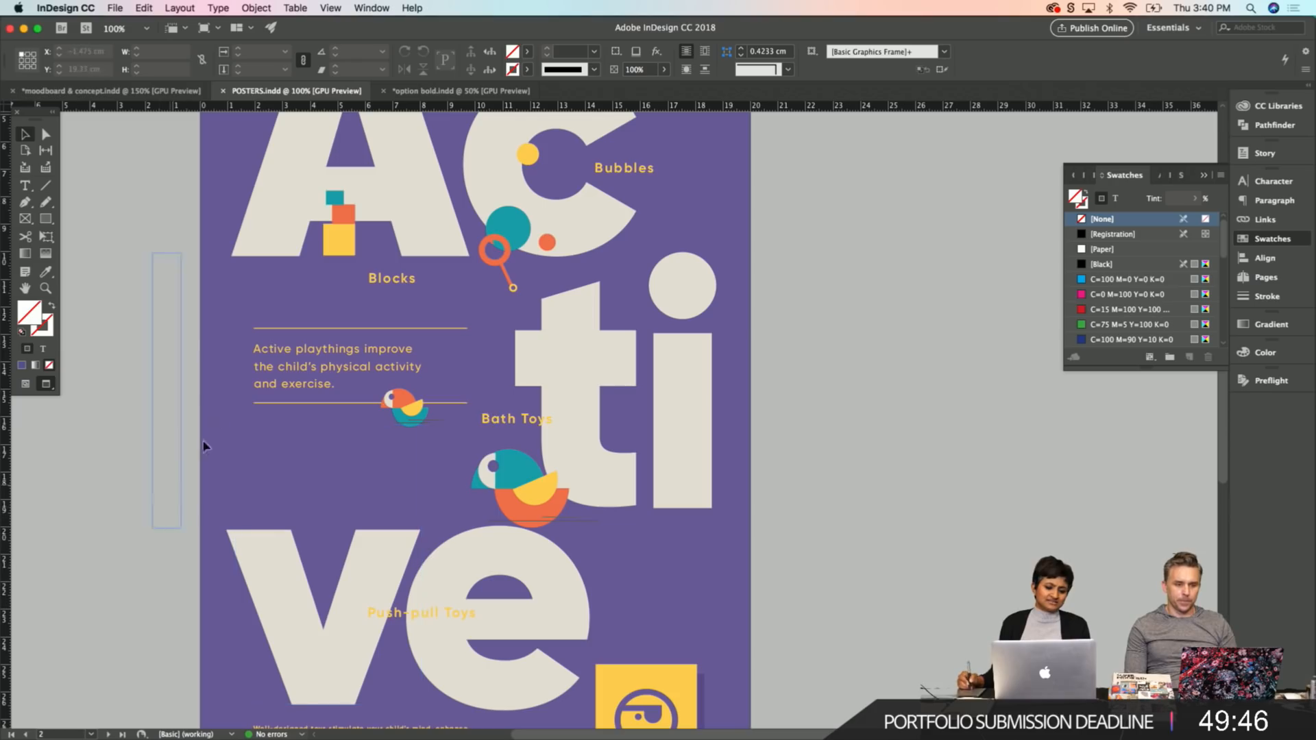
scroll(259, 480, "down", 15)
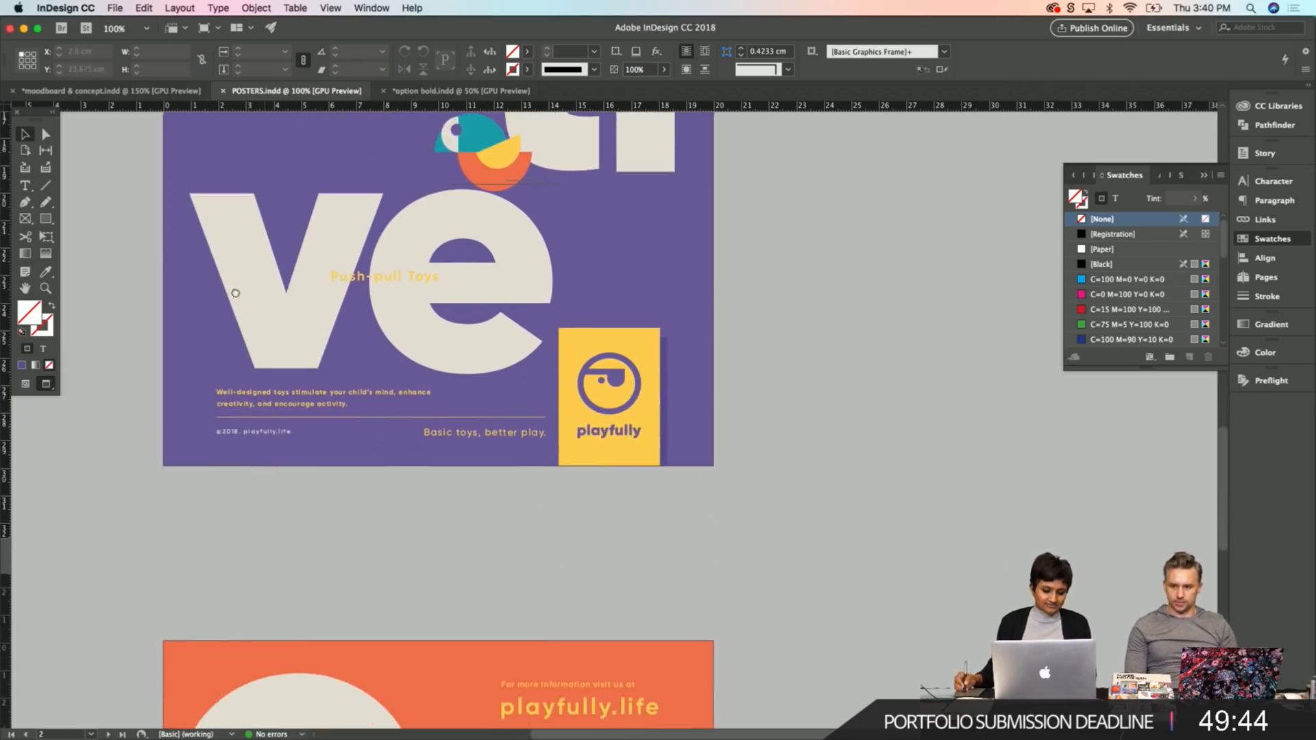
scroll(275, 479, "down", 10)
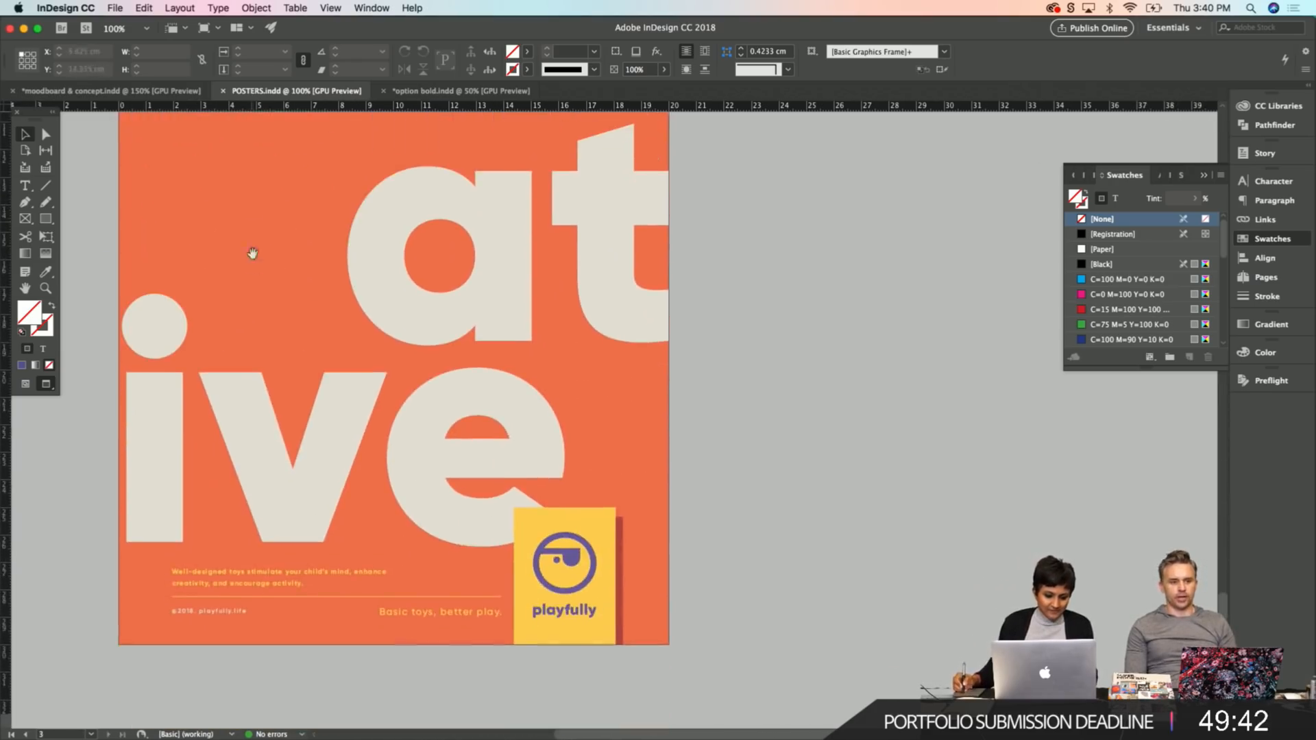
left_click(315, 377)
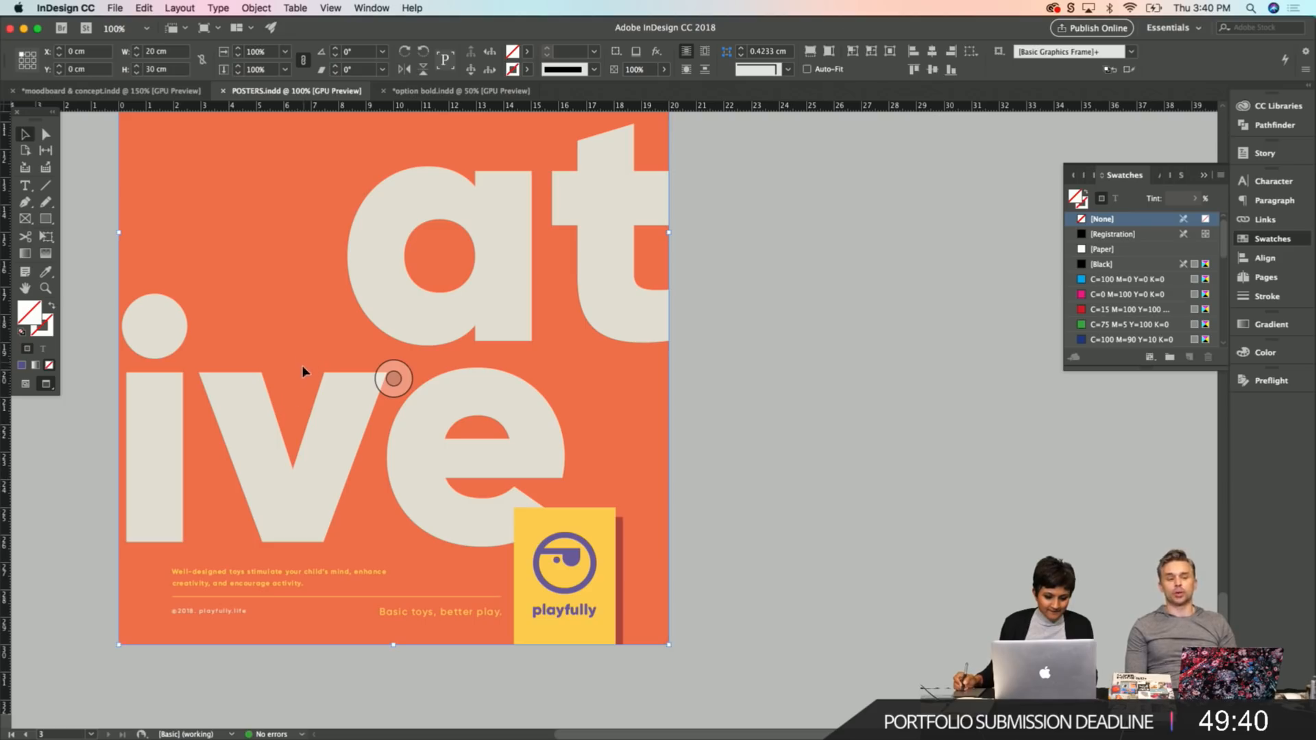
left_click_drag(118, 232, 460, 282)
left_click_drag(457, 231, 639, 237)
left_click_drag(519, 210, 509, 489)
Lower the narrow unfilled frame's upper edge to just above the Creative poster's Playfully logo box and deselect the frame.
scroll(552, 265, "up", 5)
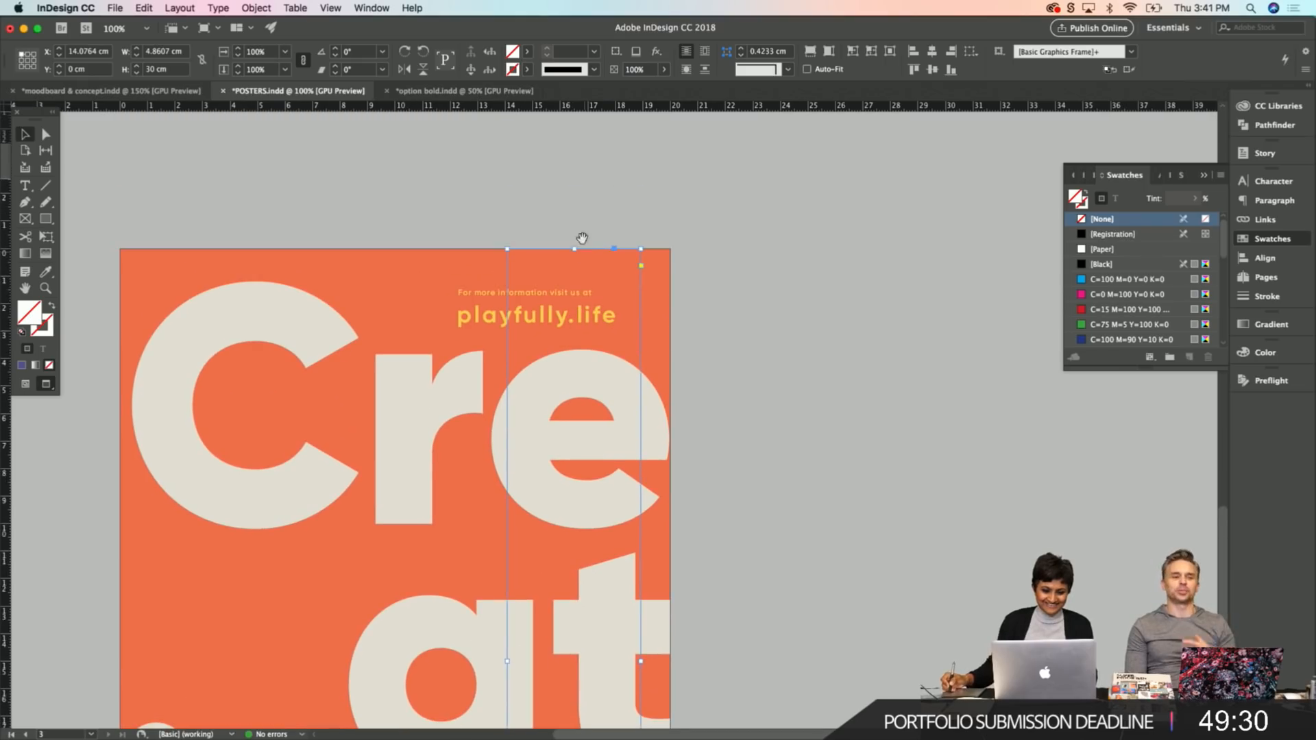
left_click_drag(573, 248, 556, 576)
scroll(569, 222, "down", 6)
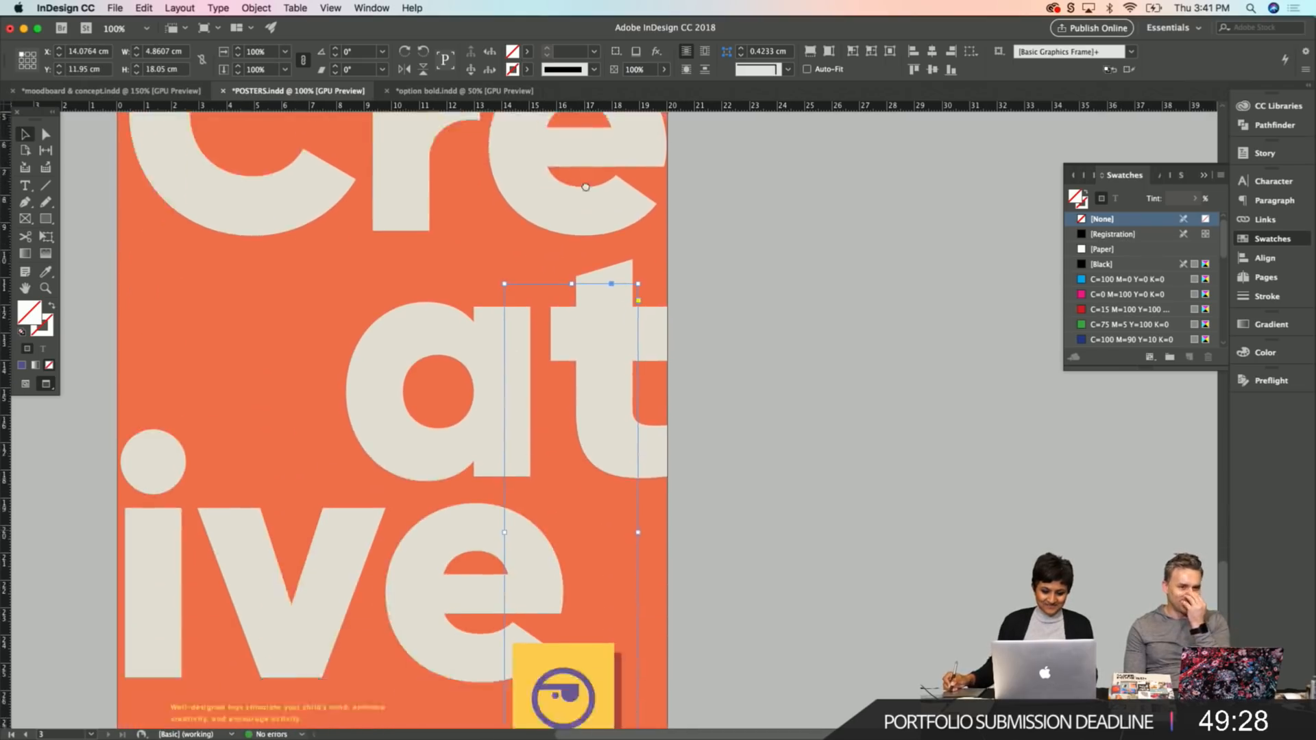
left_click_drag(578, 176, 566, 505)
left_click(708, 478)
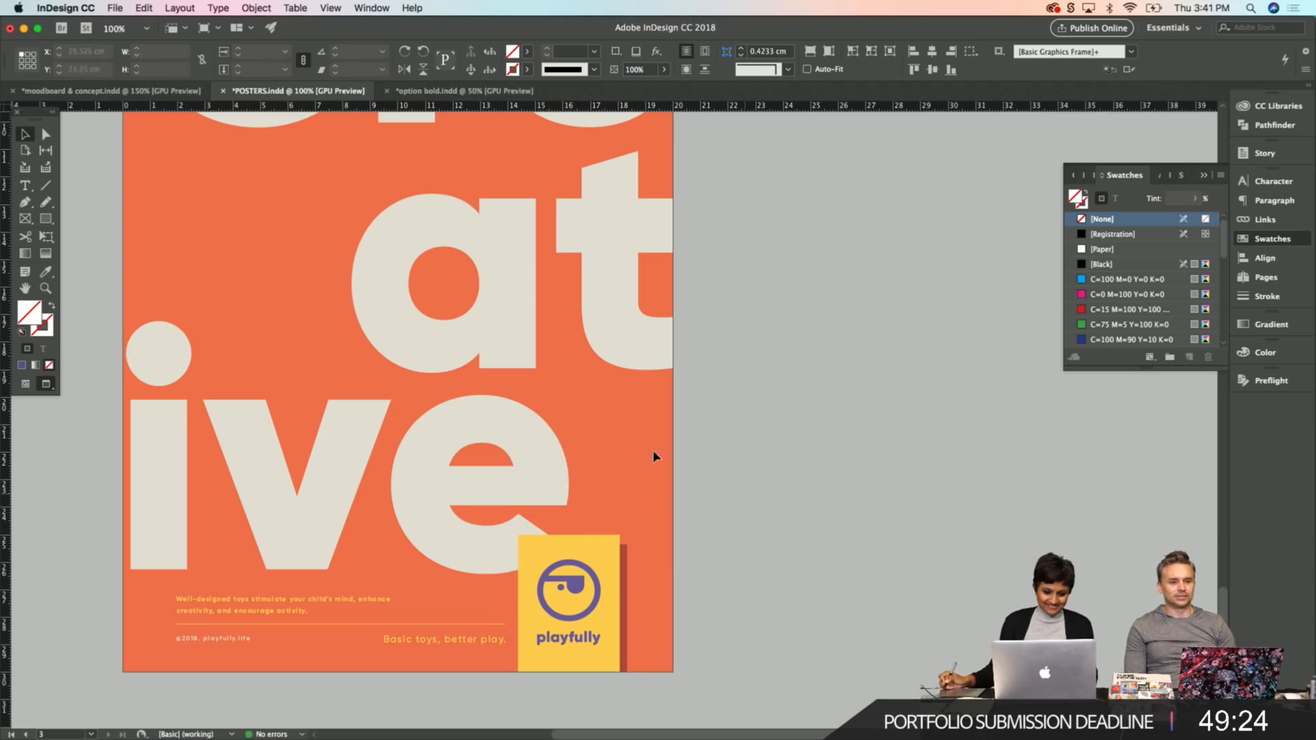
Compare the Creative poster's large lettering and spacing with the lower part of the Active poster.
scroll(485, 362, "up", 3)
scroll(484, 361, "left", 2)
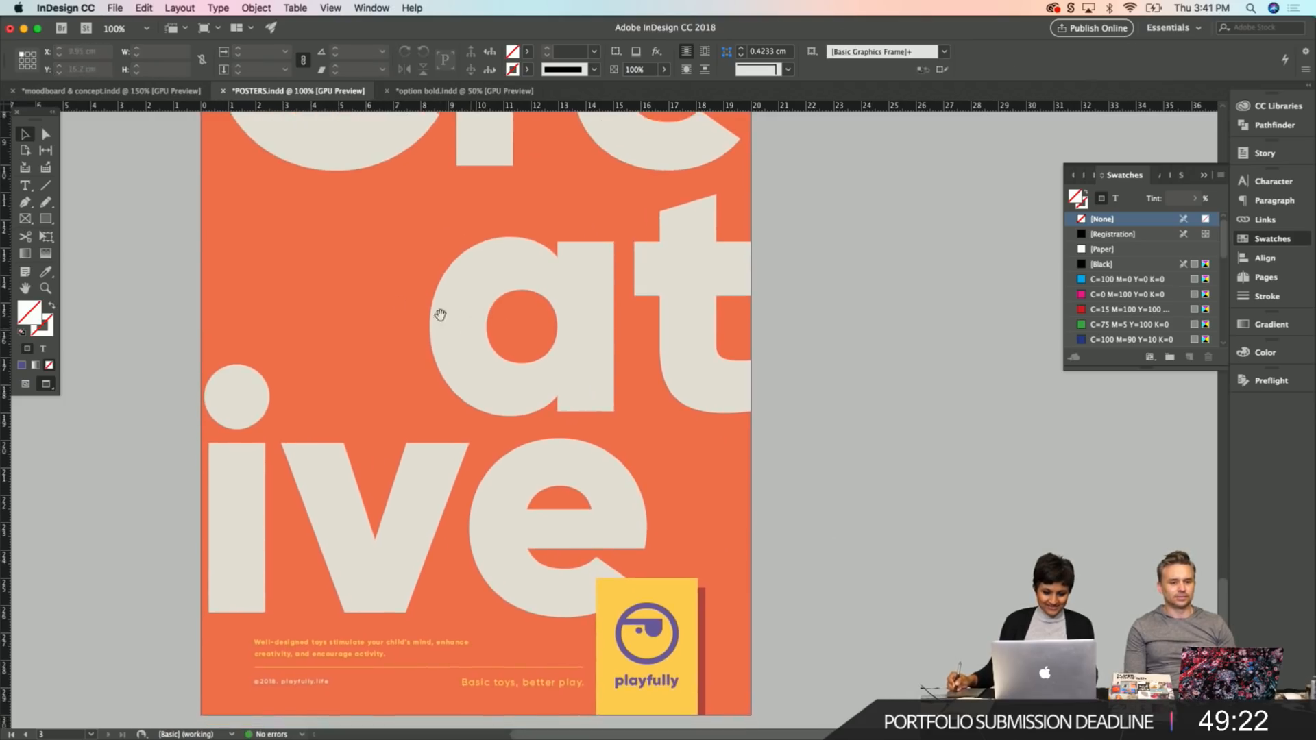
scroll(464, 324, "up", 8)
scroll(376, 397, "left", 1)
scroll(387, 528, "up", 8)
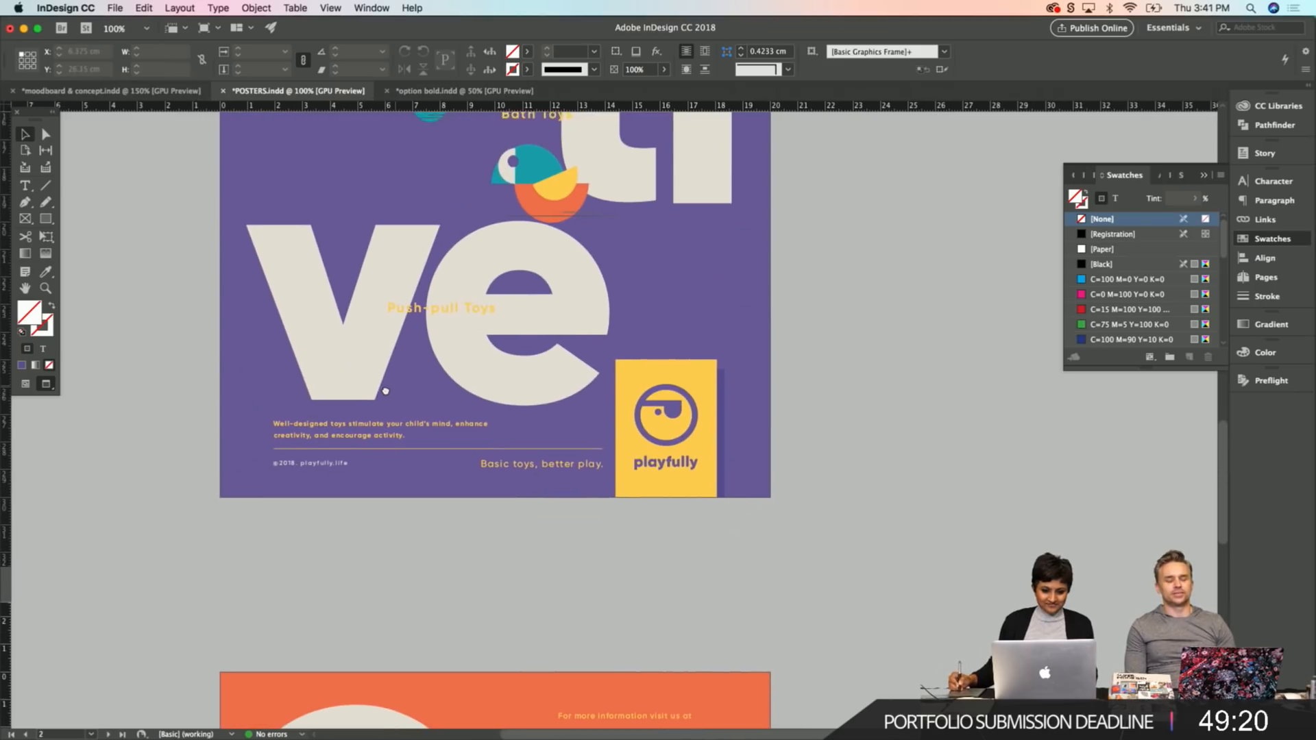
scroll(402, 470, "right", 1)
scroll(402, 469, "down", 20)
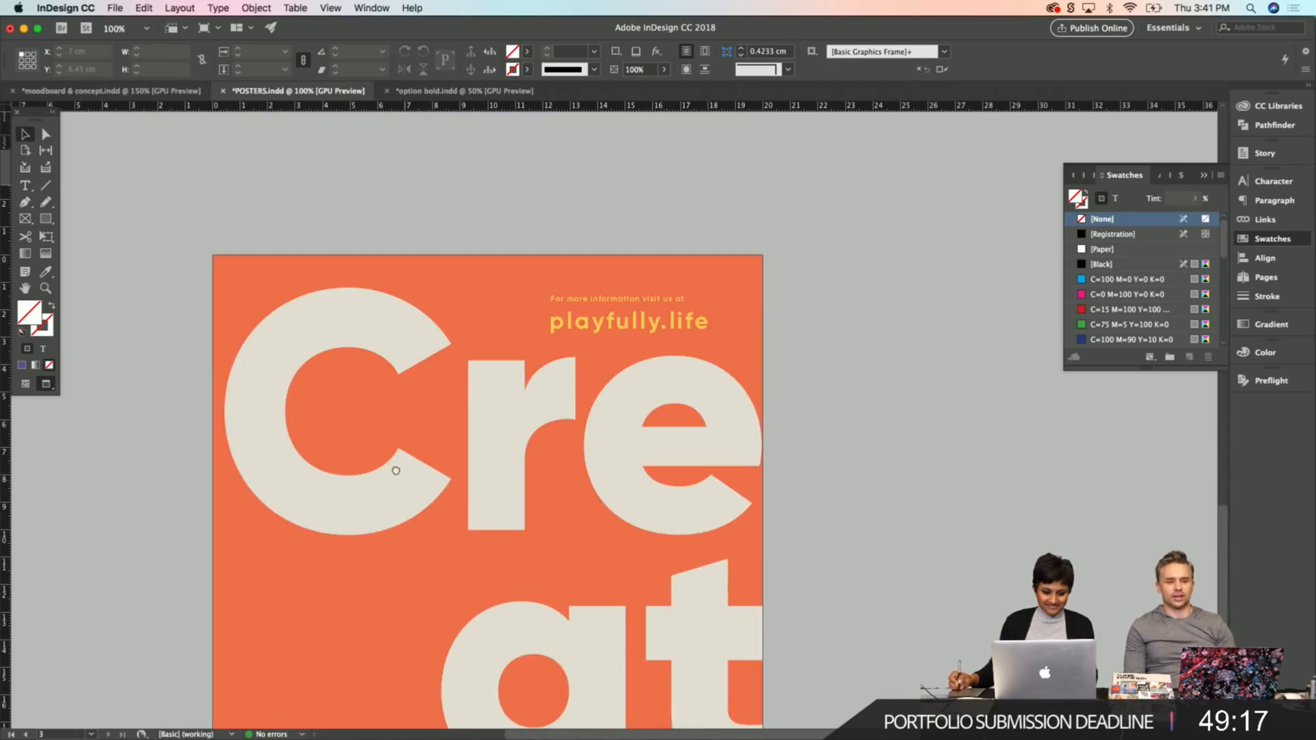
scroll(399, 274, "right", 3)
Tighten the kerning between the "a" and "t" in the Creative poster's "at" line to -20.
left_click(569, 346)
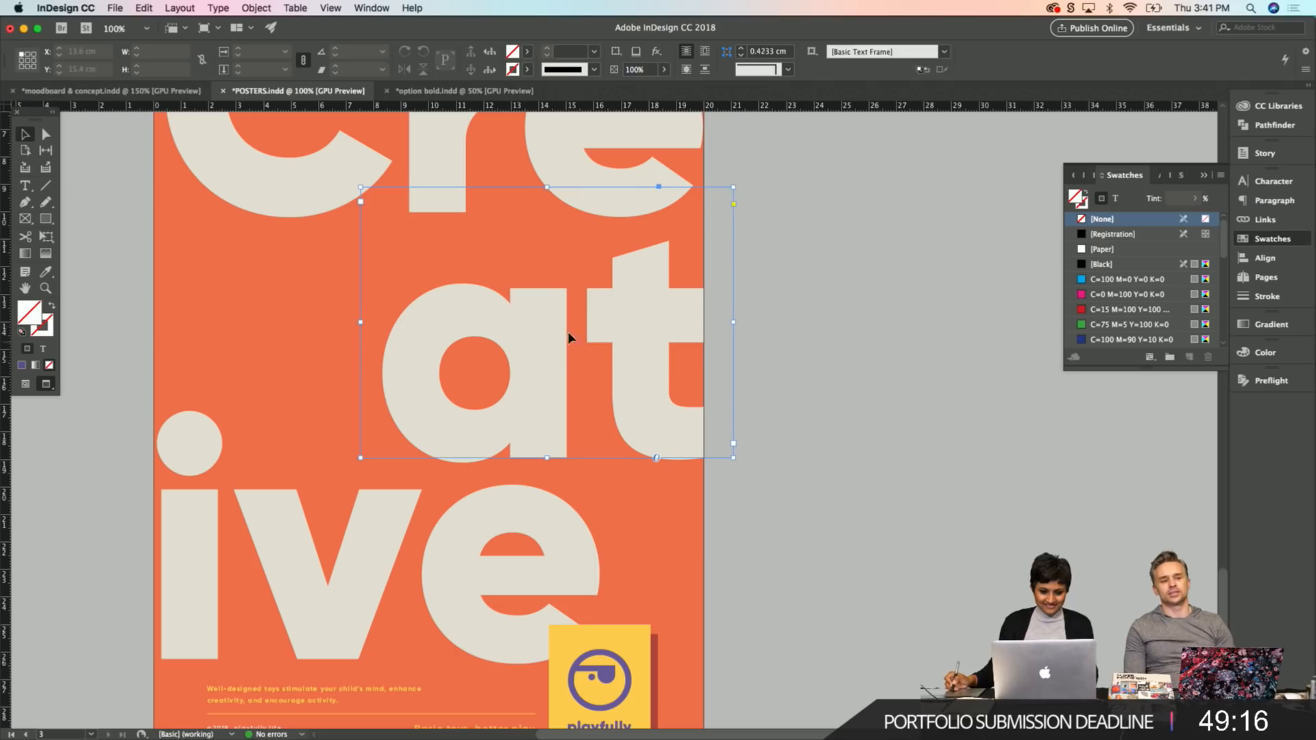
double_click(593, 317)
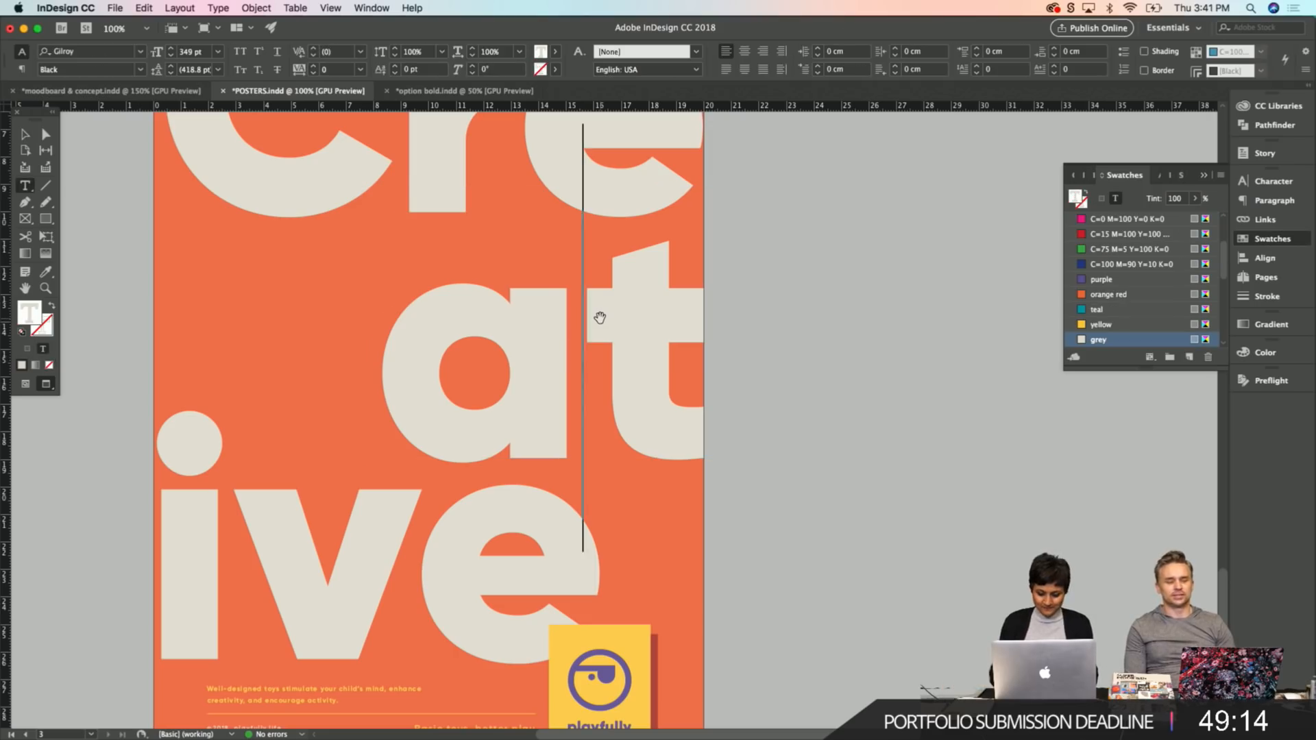
key("alt+Left")
key("alt+Right")
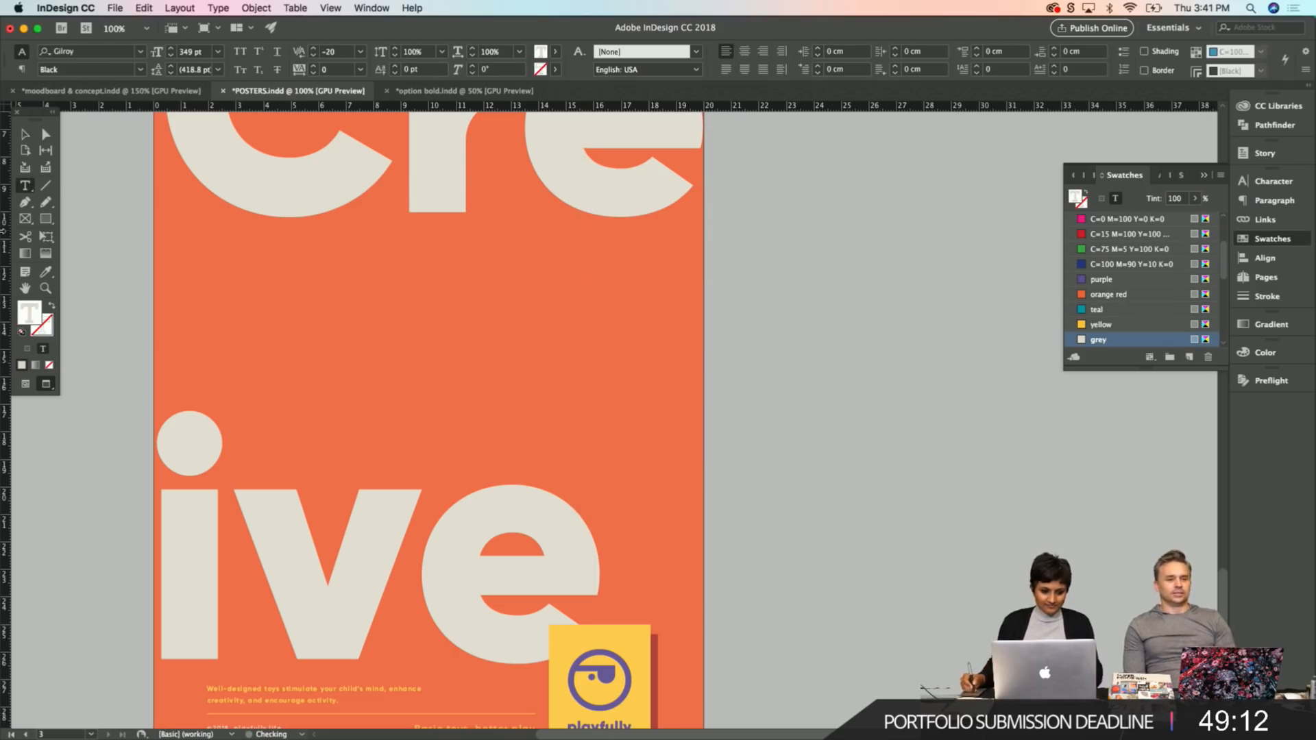
key("alt+Left")
key("Escape")
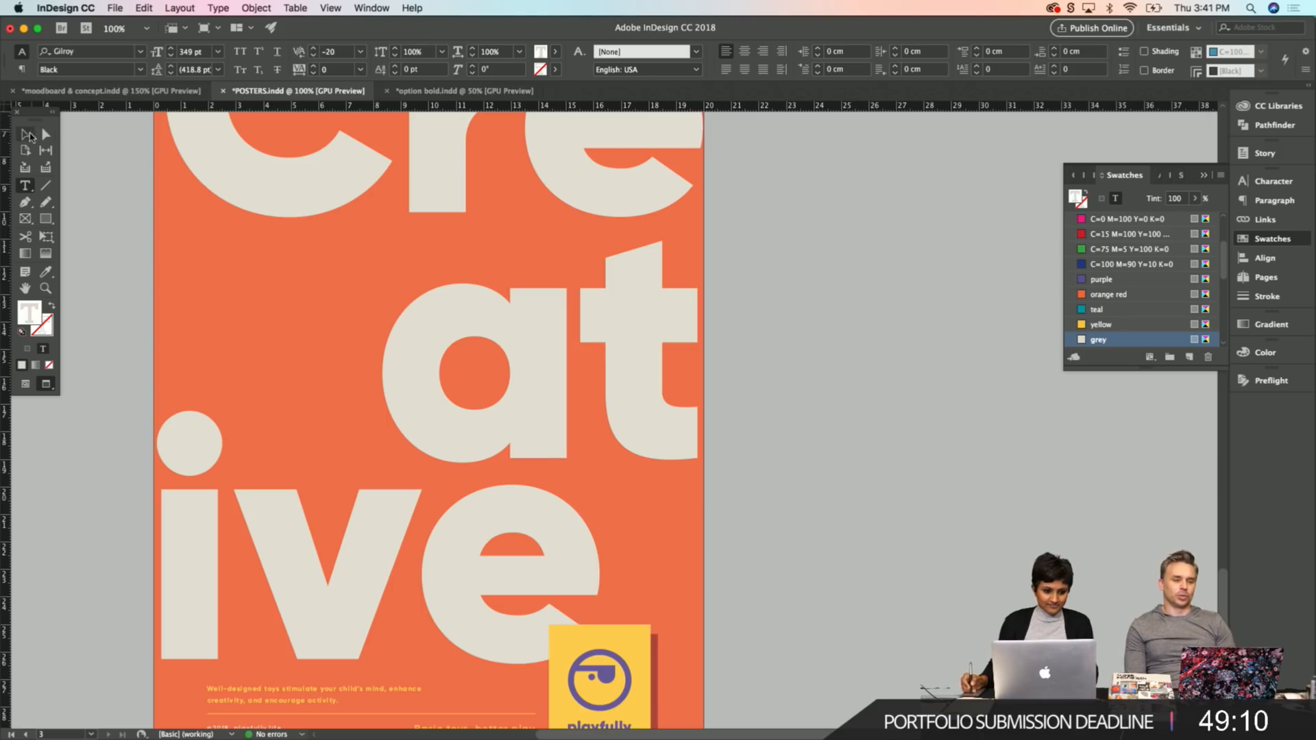
Nudge the "at" text frame slightly left so the "t" sits just inside the Creative poster's right edge, and deselect it.
key("Right")
key("Right")
key("Right")
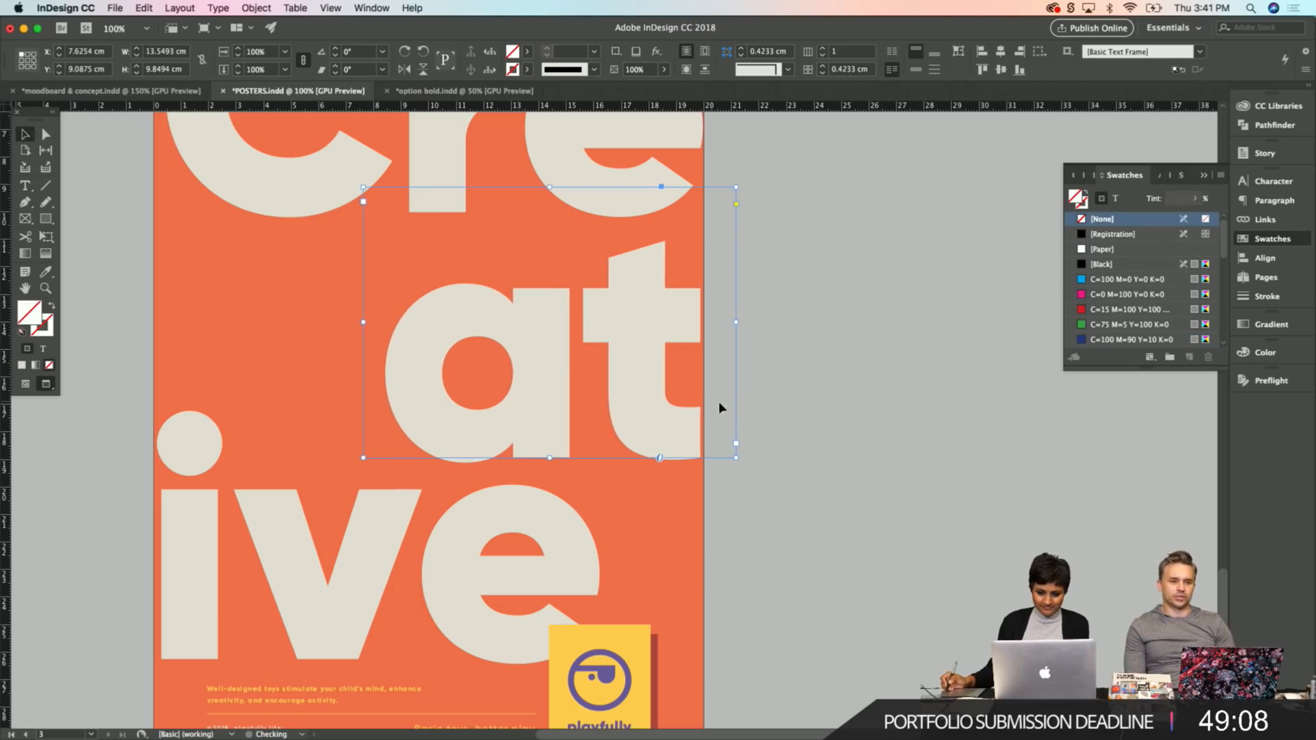
key("Left")
key("Left")
key("Left")
key("Left")
key("Left")
key("Left")
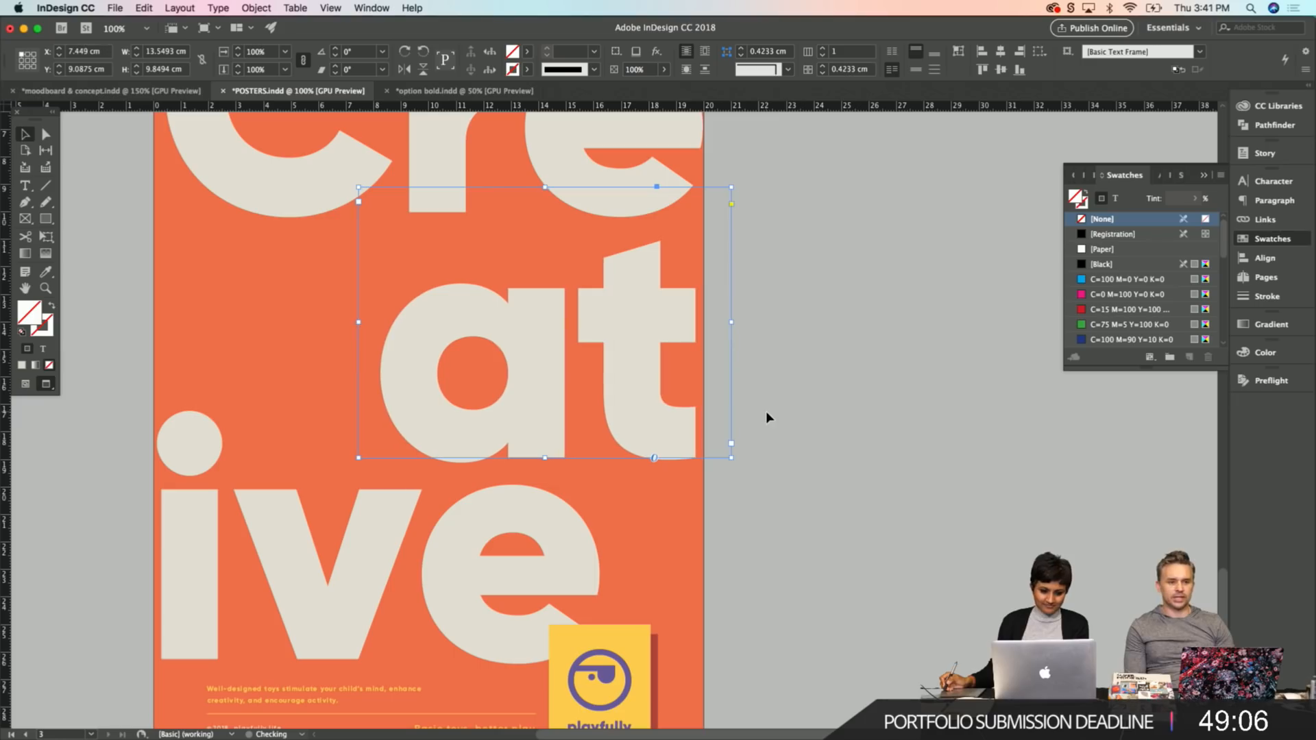
left_click(774, 413)
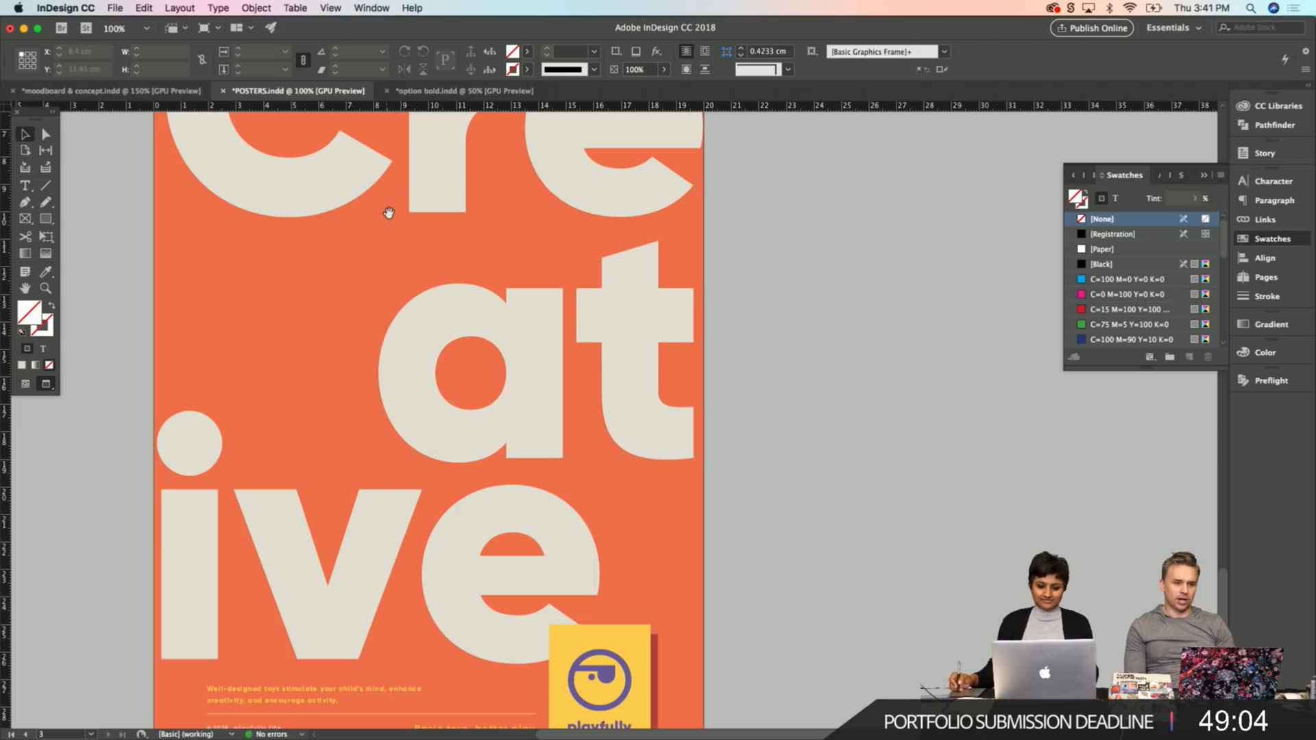
Compare the large "Creative" lettering on the orange poster with the lettering layout on the purple poster.
scroll(438, 309, "up", 5)
left_click(470, 270)
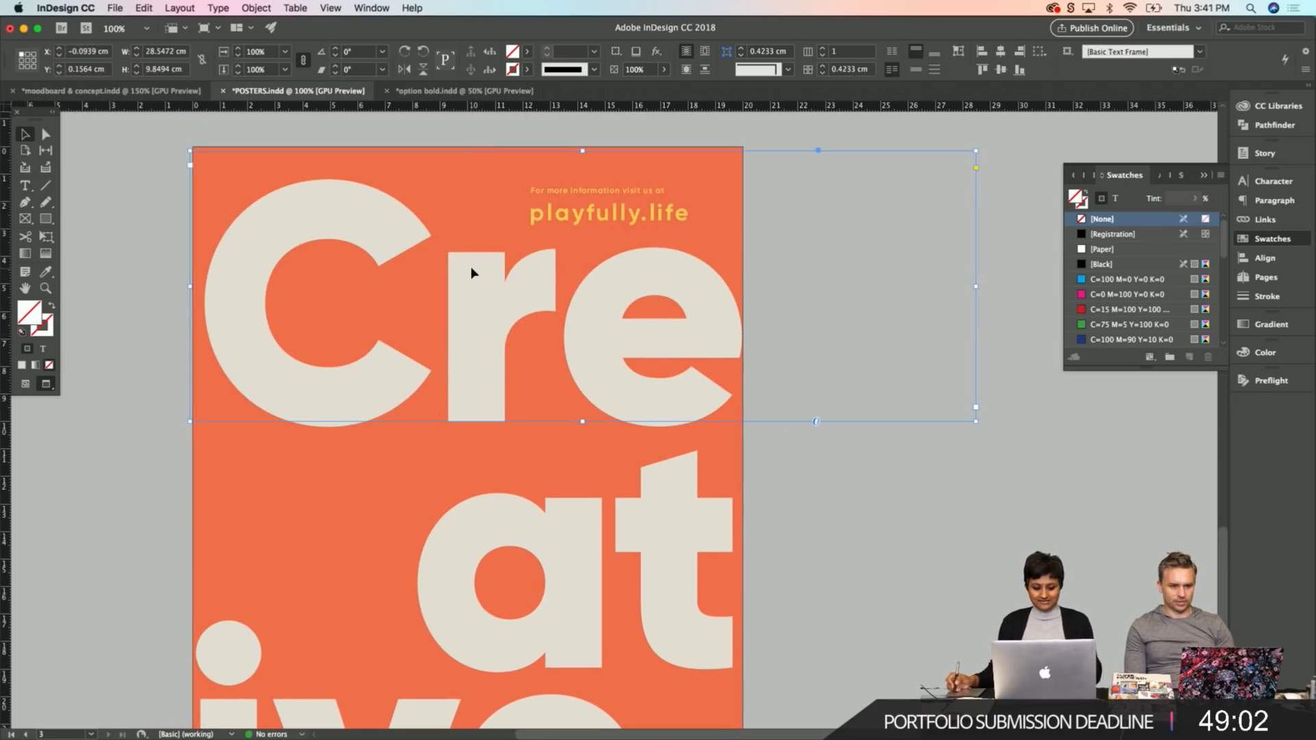
key("t")
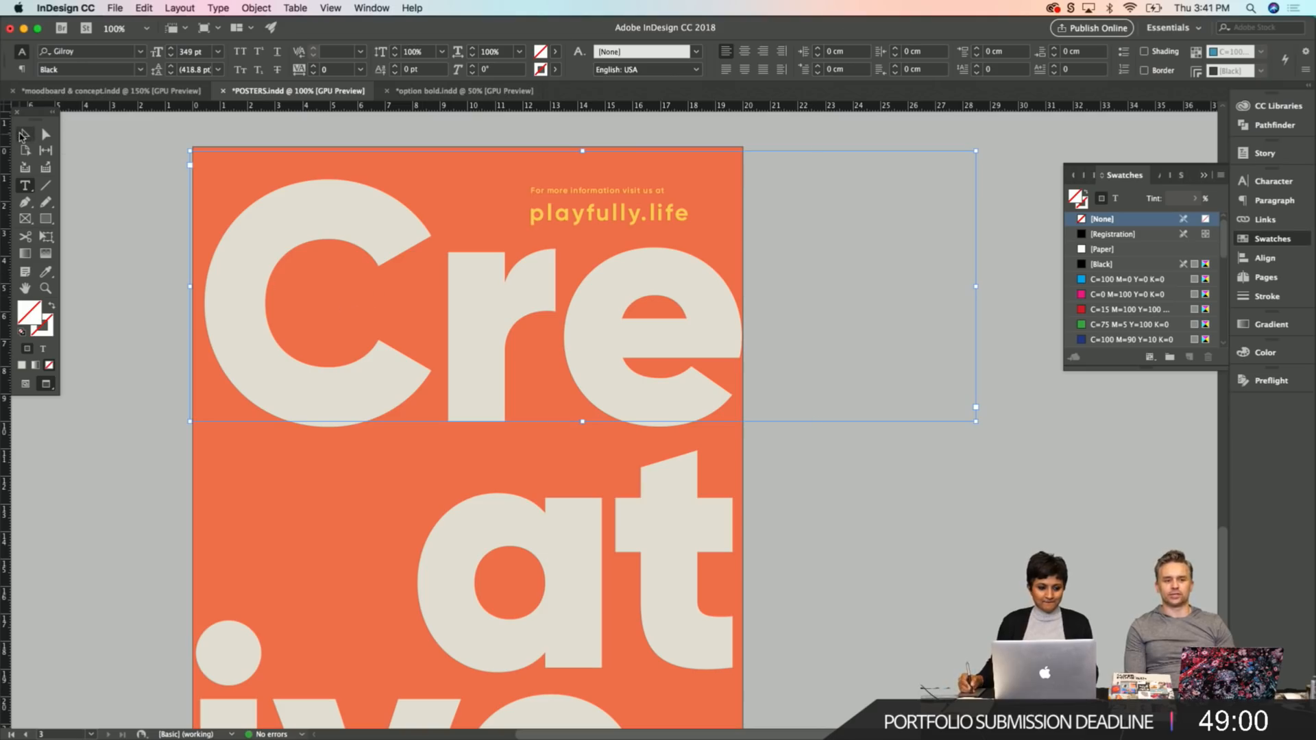
key("Escape")
left_click(126, 281)
scroll(240, 260, "up", 5)
scroll(279, 264, "up", 6)
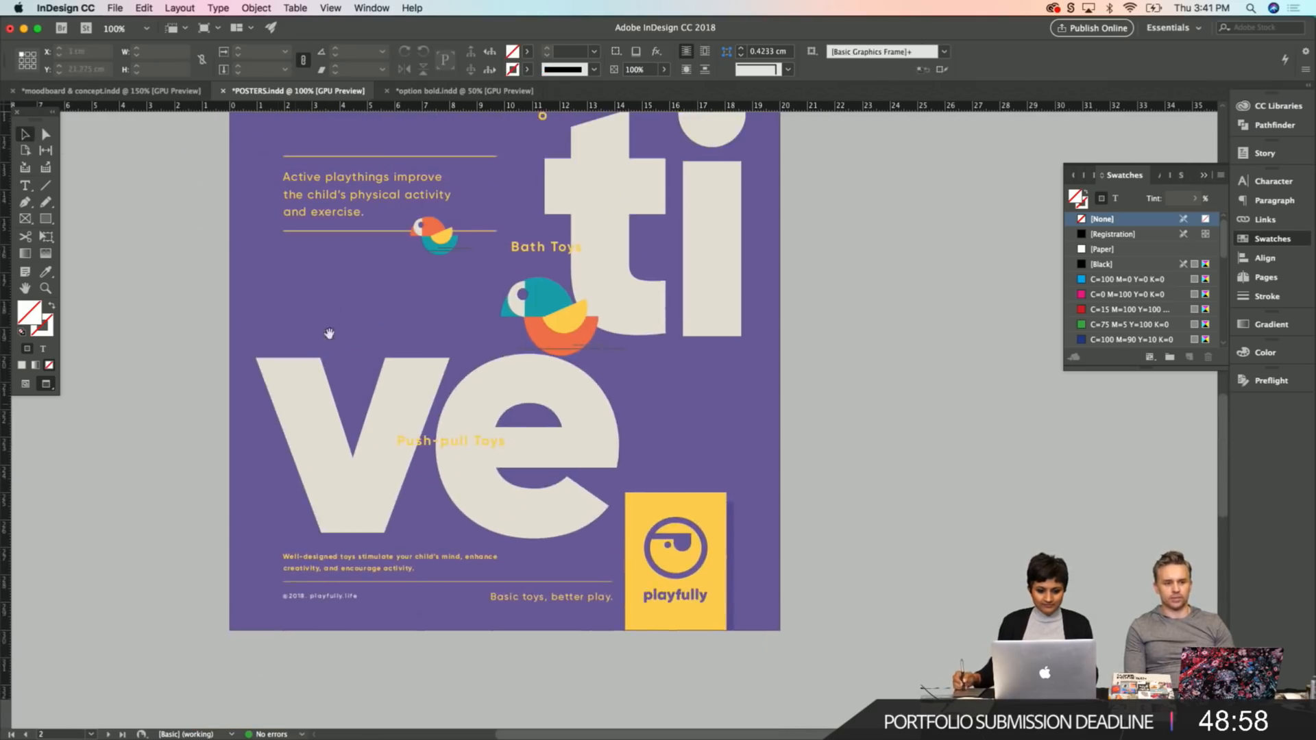
scroll(362, 406, "down", 15)
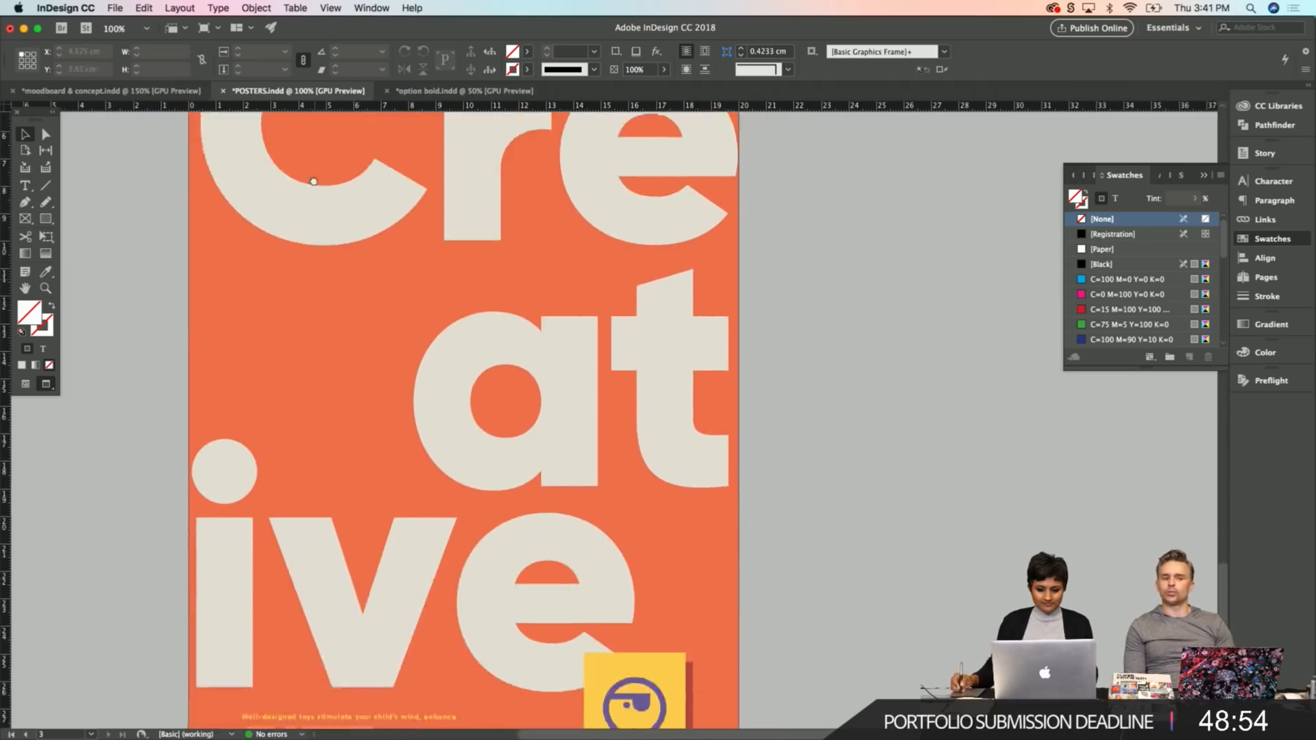
left_click_drag(268, 324, 291, 167)
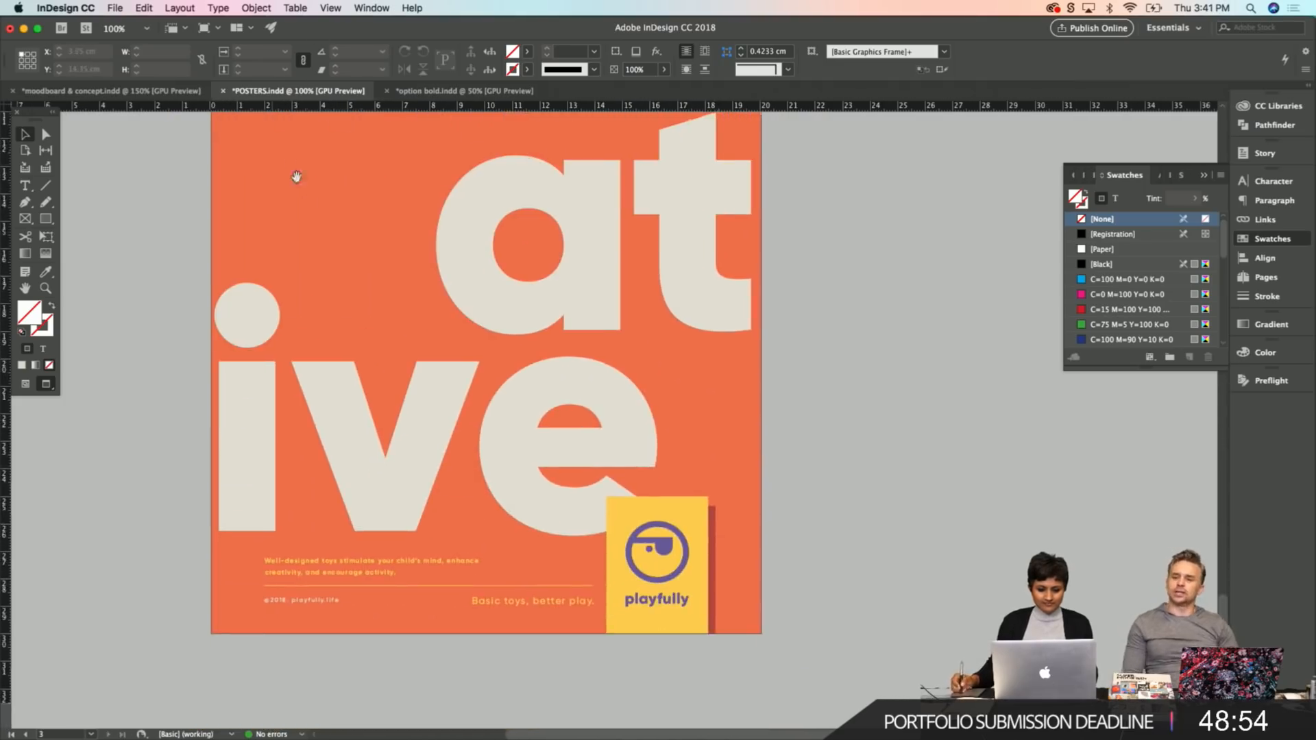
Tighten the kerning between the i and v of "ive" on the orange poster, and set the v–e kerning to -43.
double_click(332, 418)
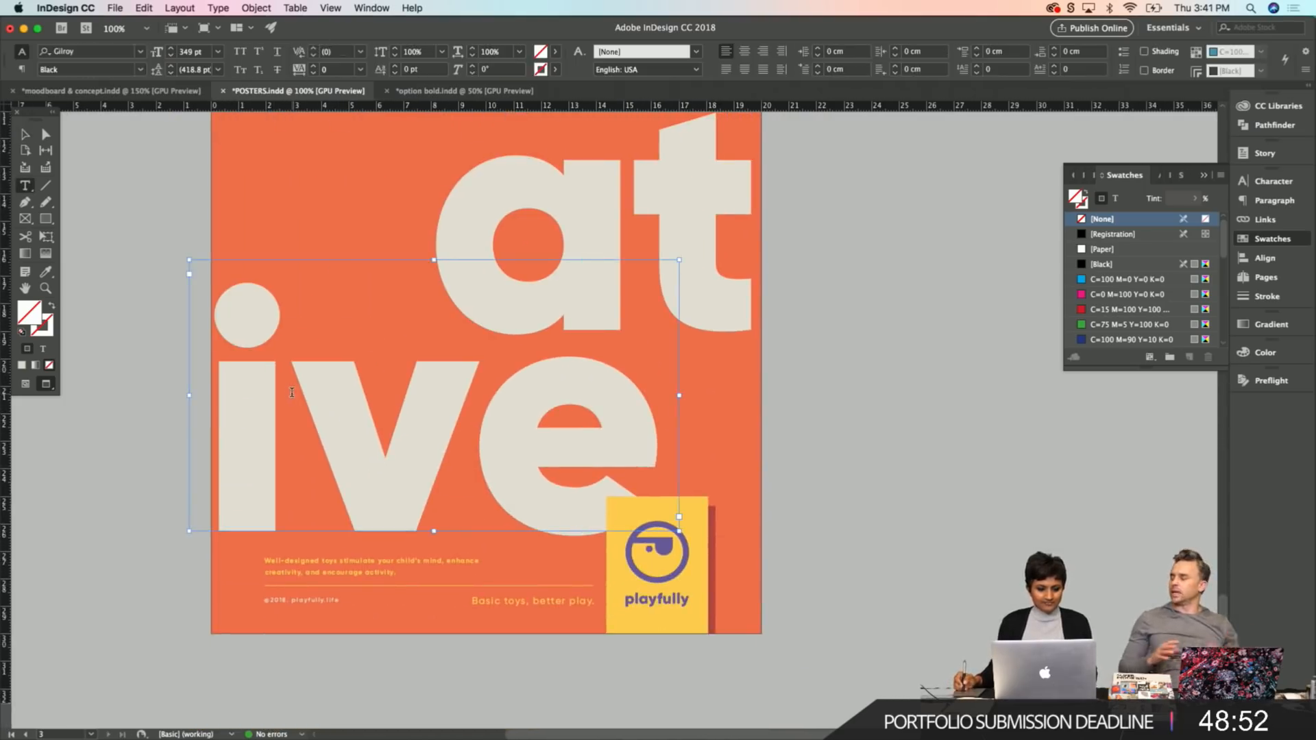
left_click(292, 392)
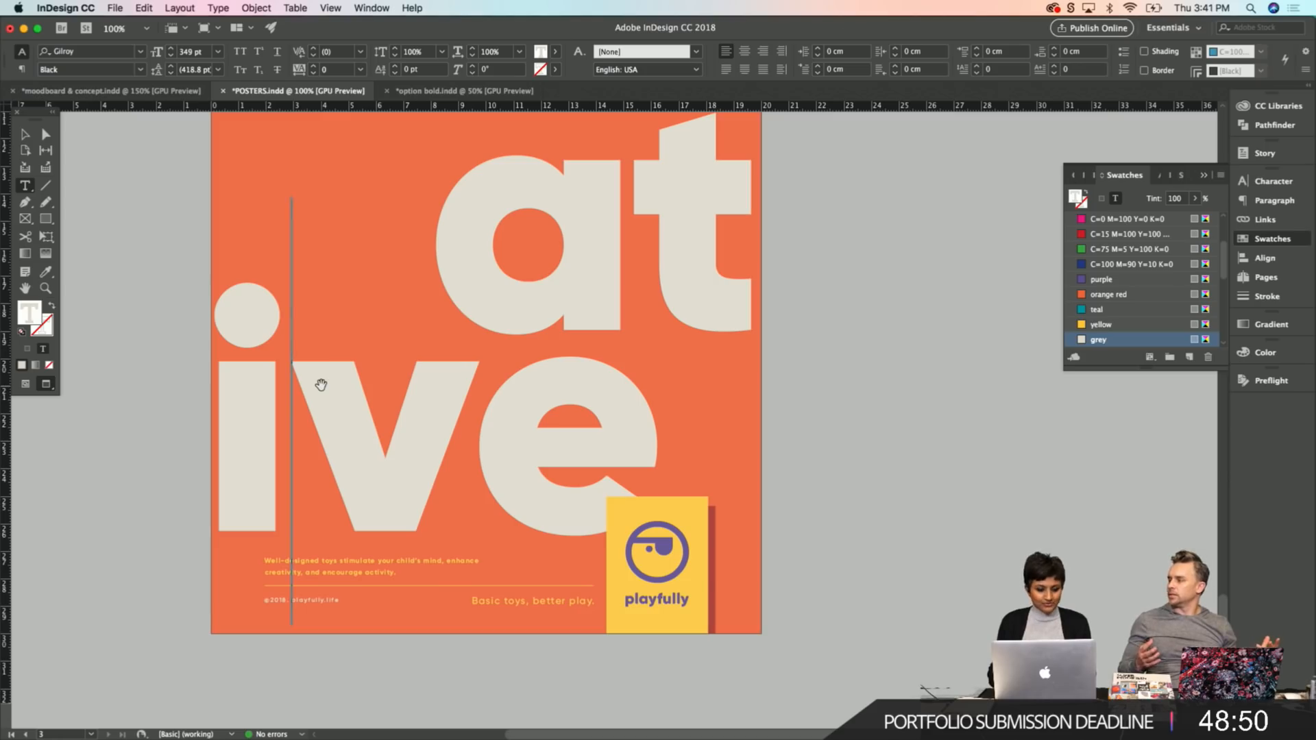
key("alt+Left")
key("Right")
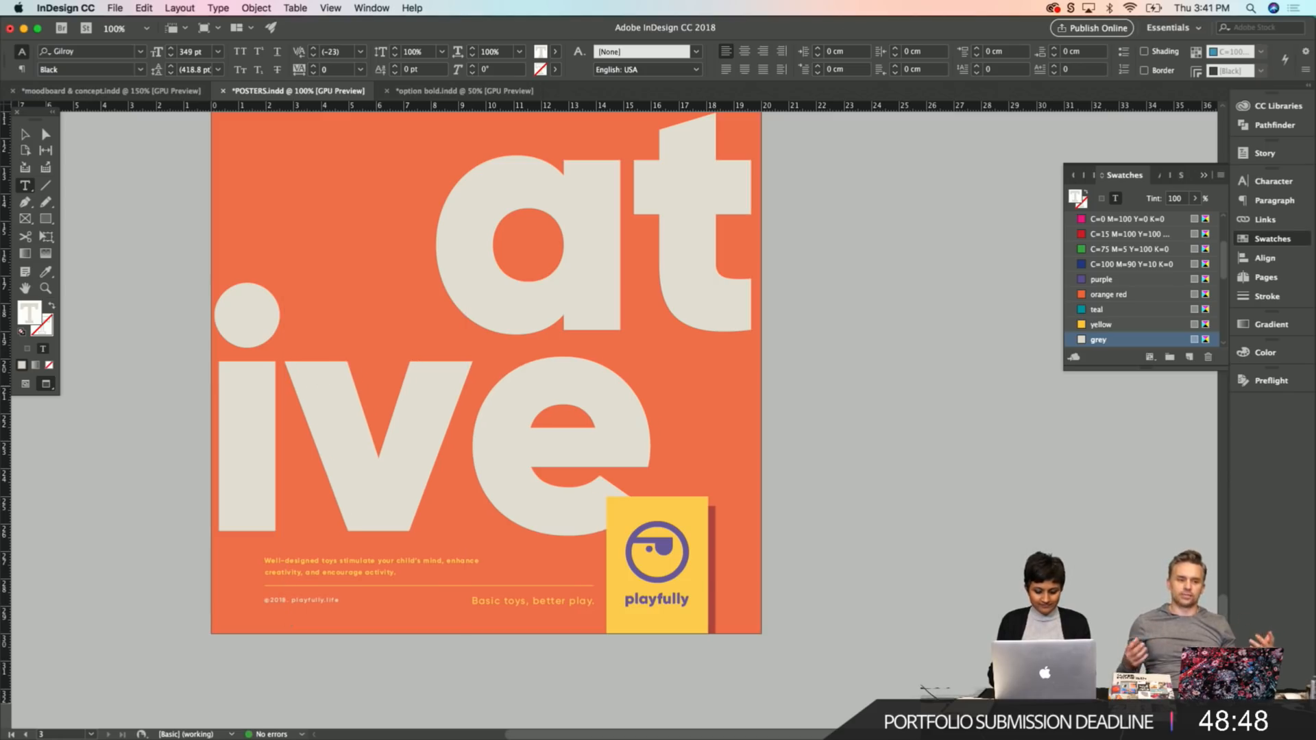
key("alt+Left")
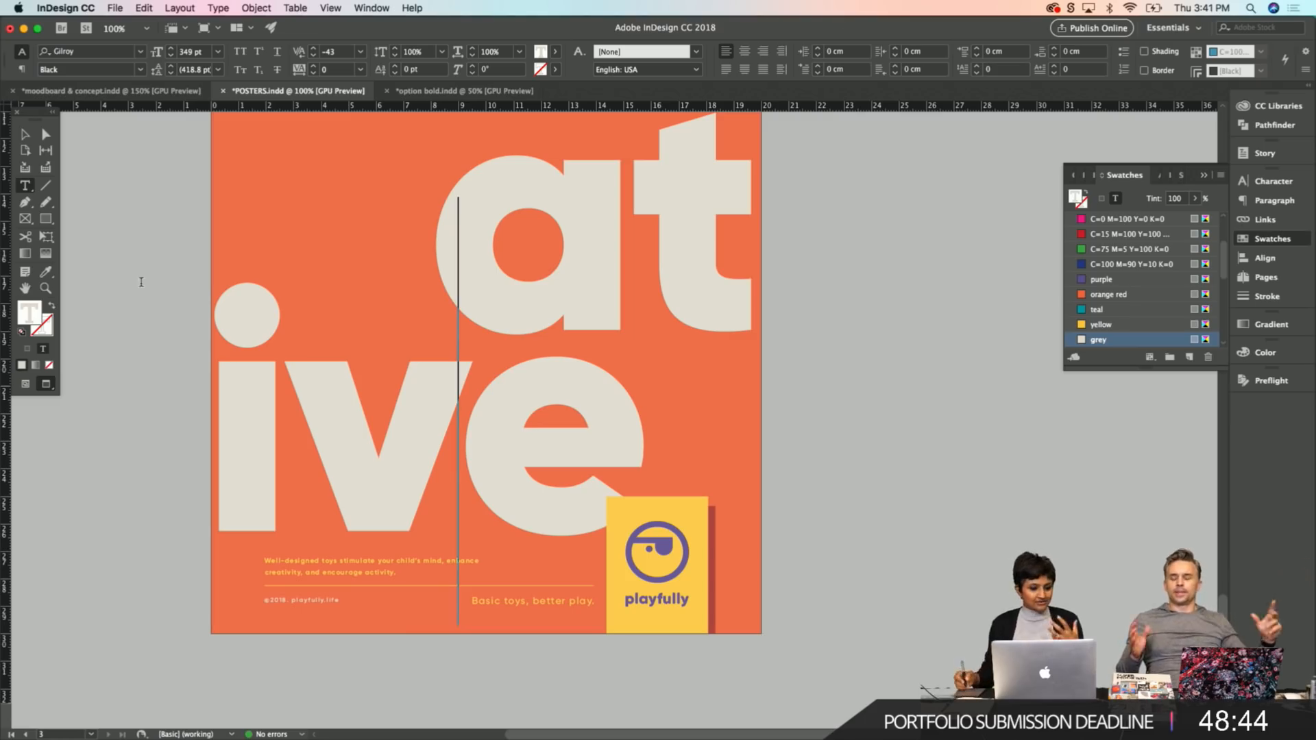
Nudge the "ive" text frame slightly right to X -0.6271 cm and save the document.
key("Escape")
key("Right")
key("Right")
key("Right")
key("Right")
key("Right")
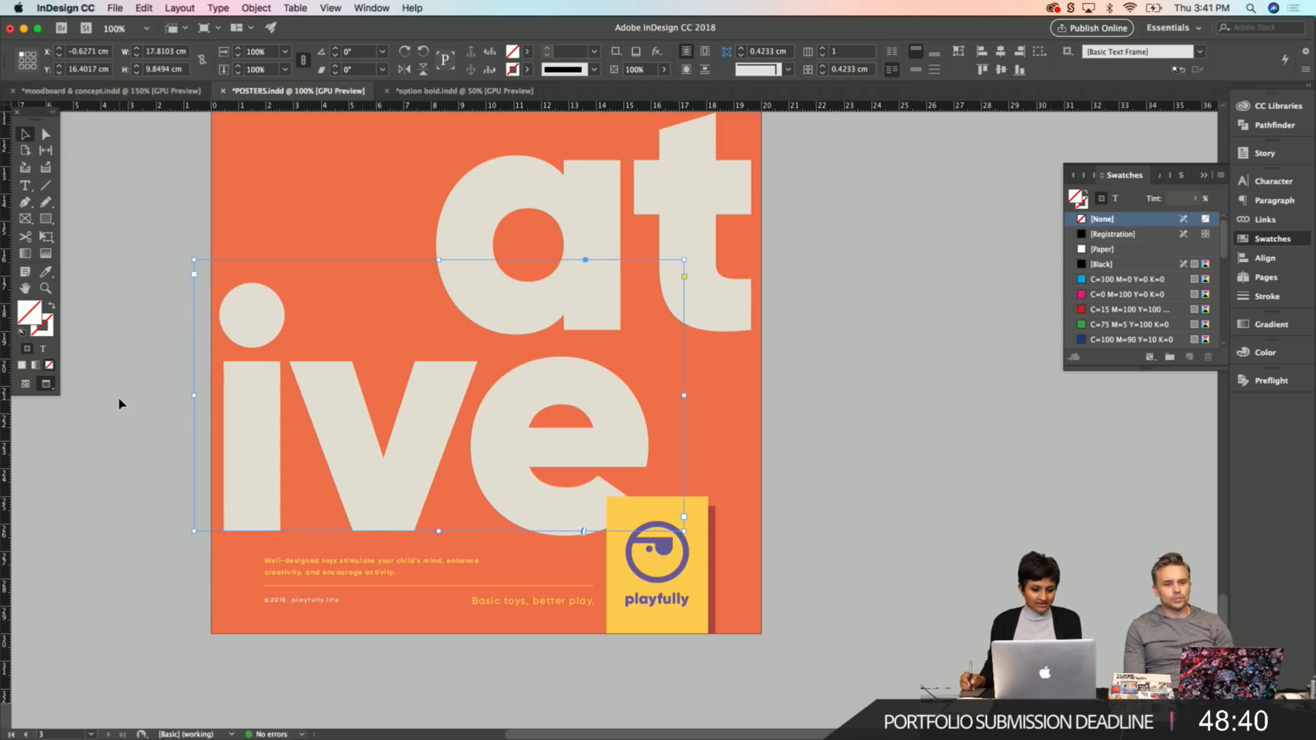
left_click(115, 404)
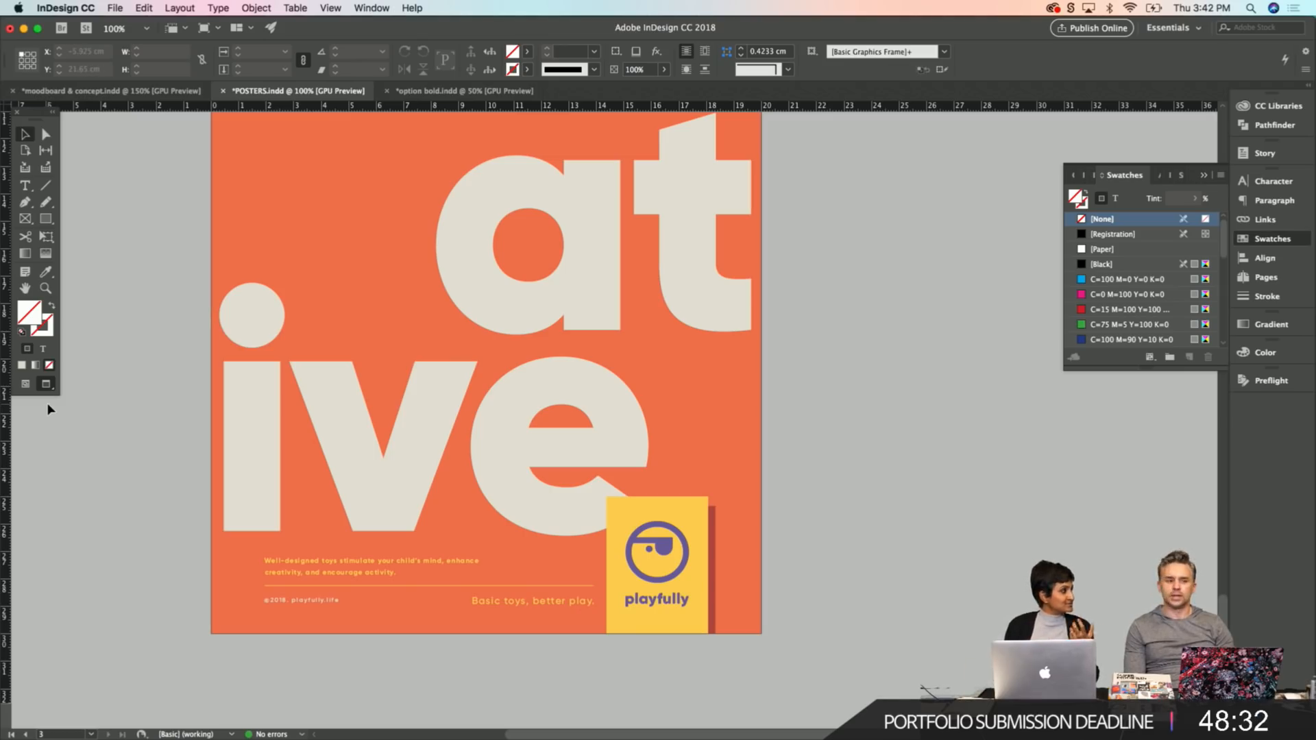
key("super+s")
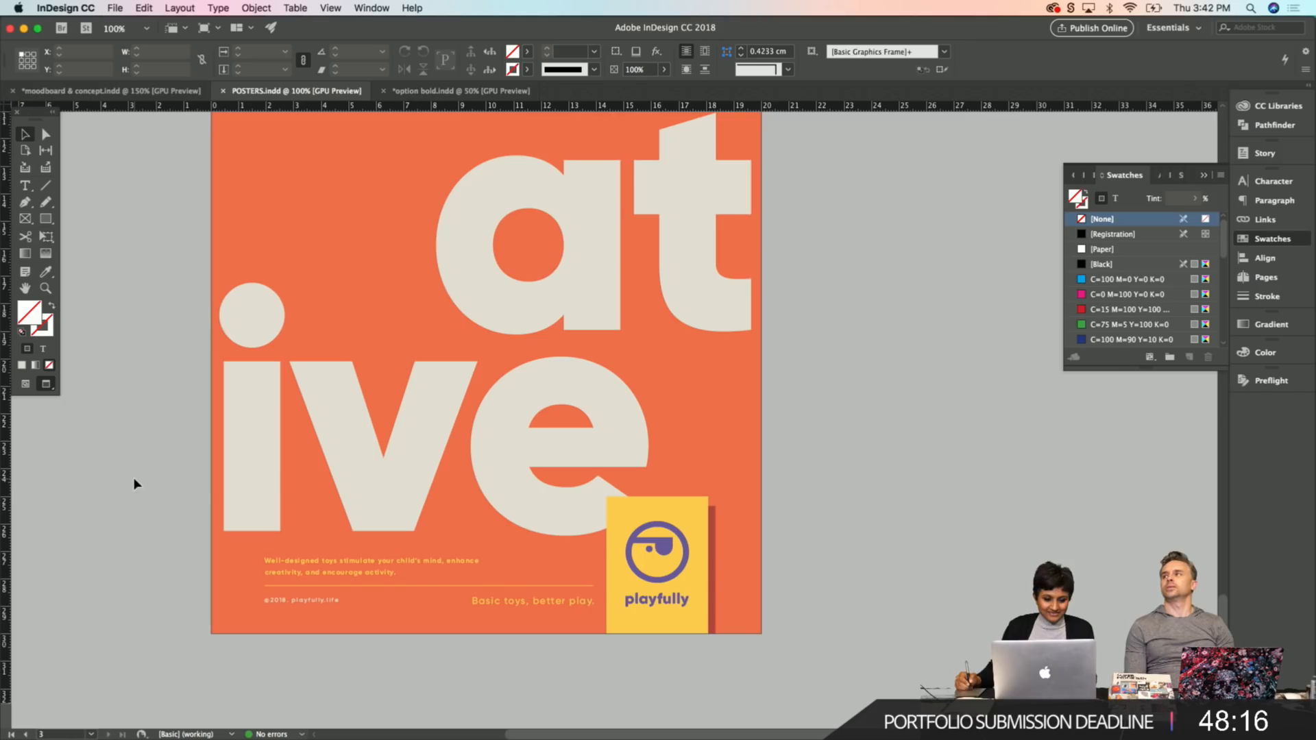
Review the orange poster's overall composition, from the "Cre" lettering at its head to the footer and logo.
scroll(137, 473, "up", 1)
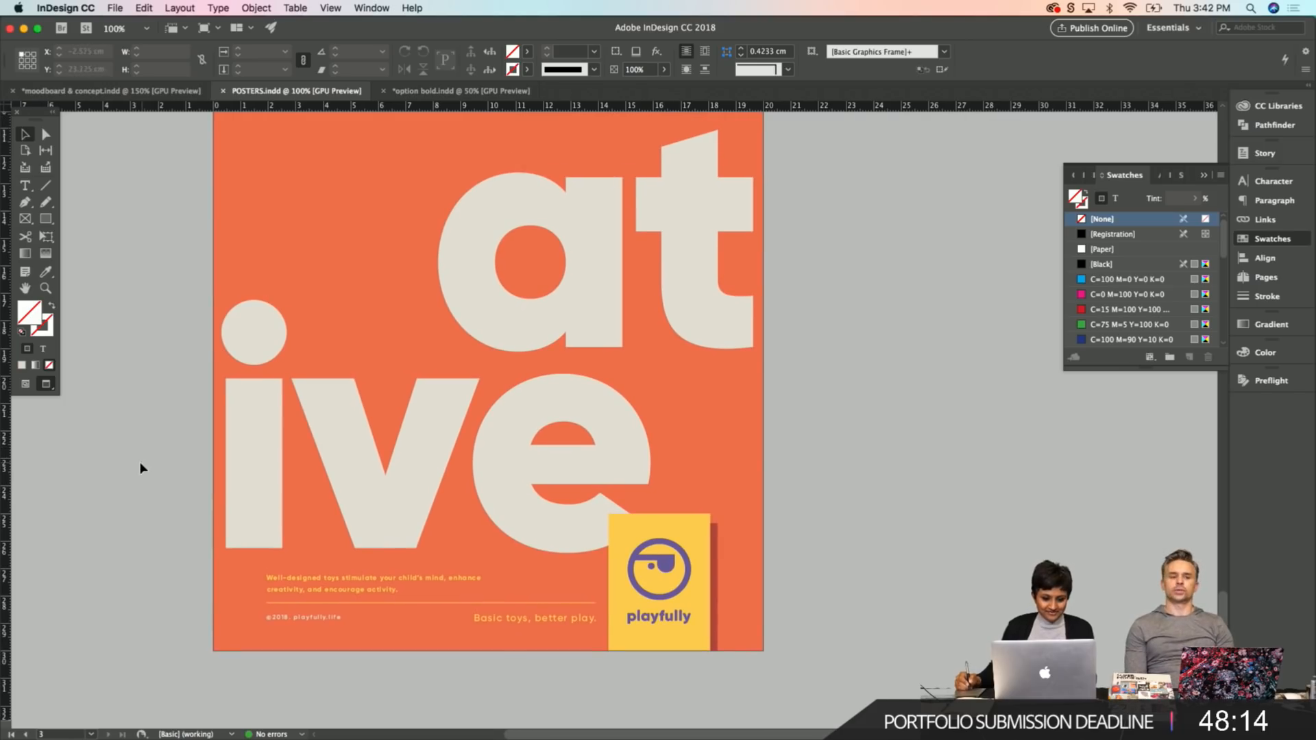
scroll(144, 437, "up", 3)
left_click_drag(143, 436, 143, 438)
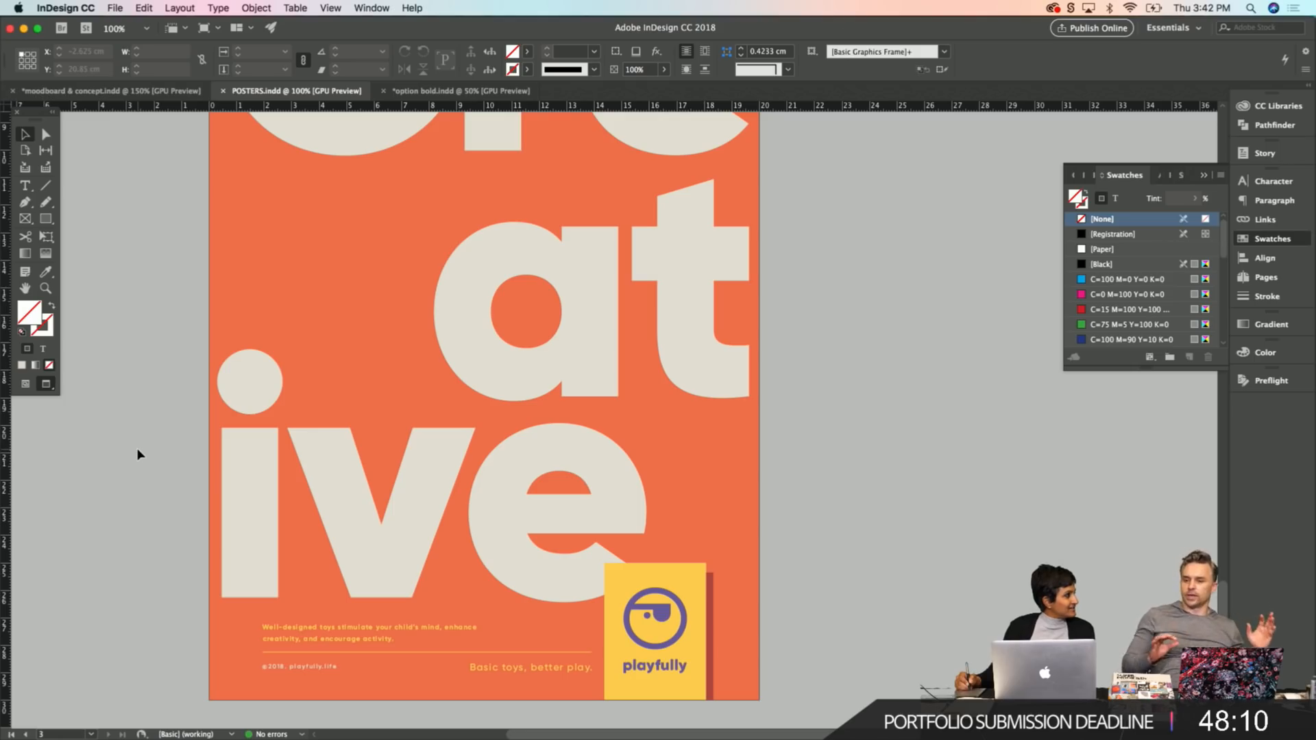
left_click_drag(147, 431, 144, 453)
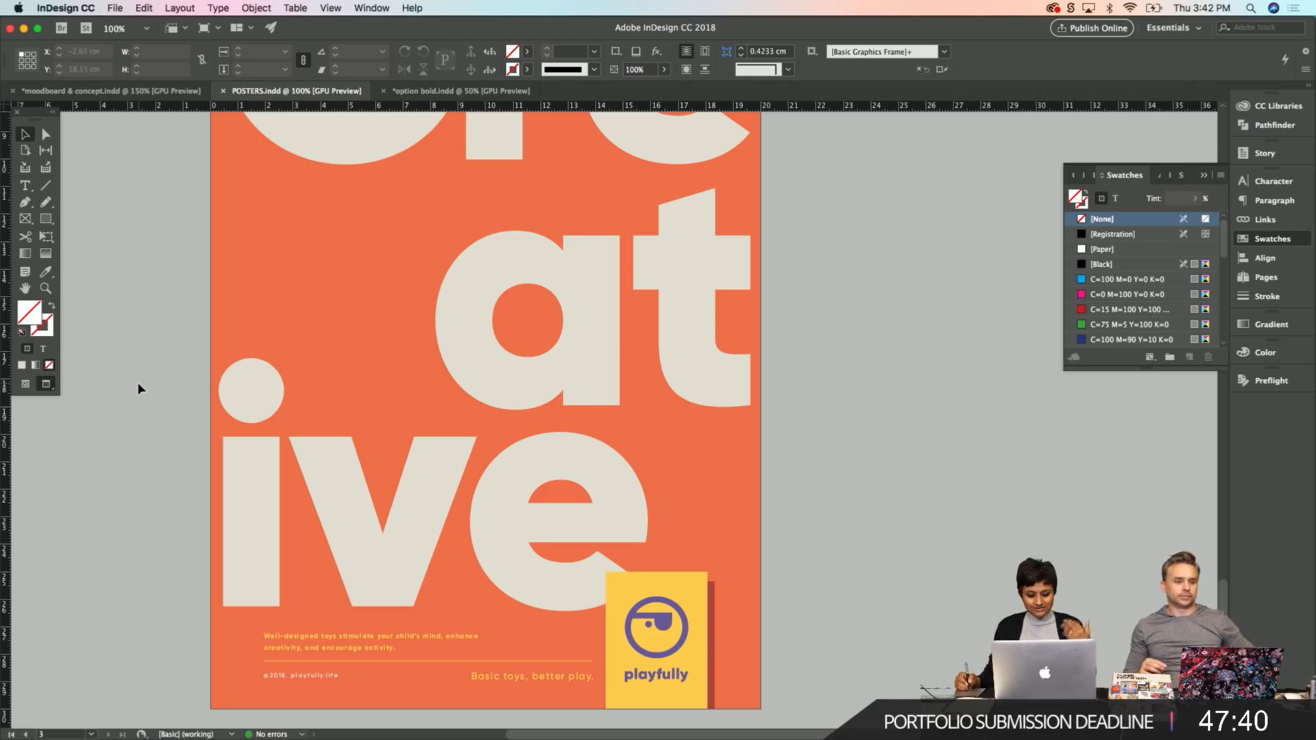
scroll(212, 575, "up", 5)
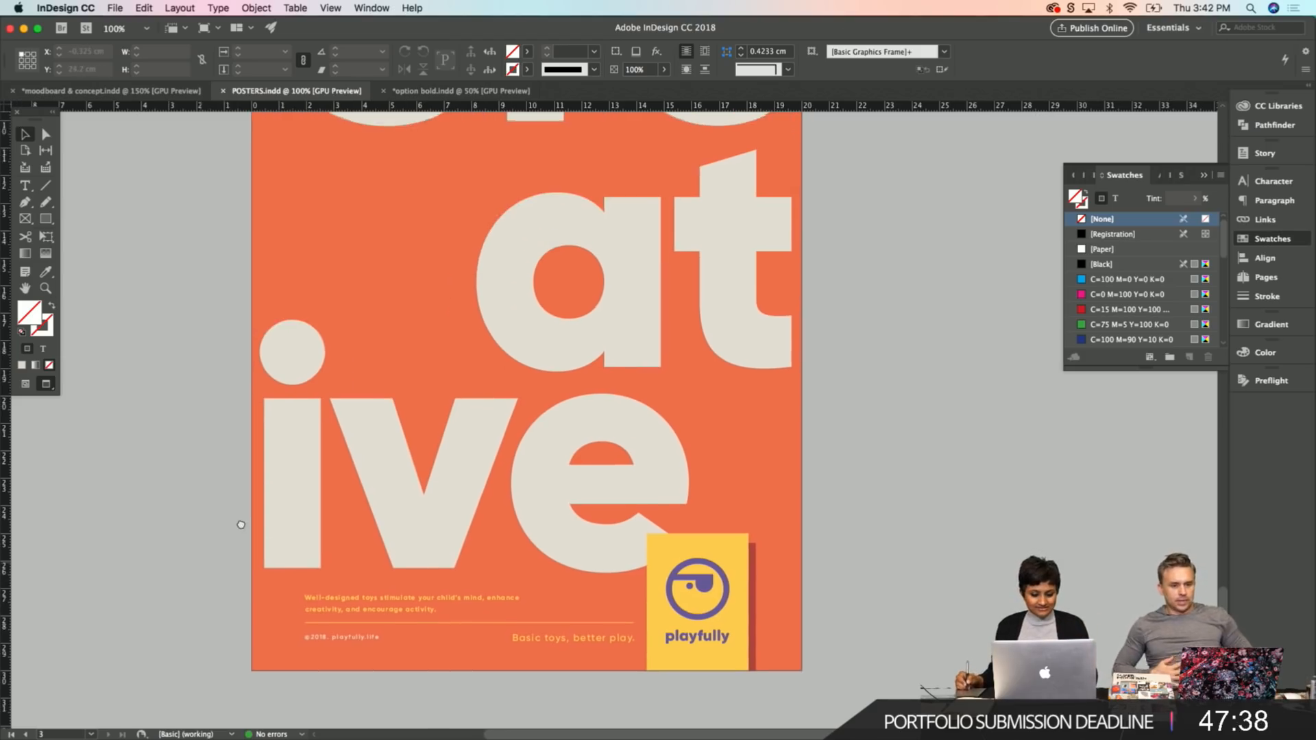
scroll(220, 307, "up", 3)
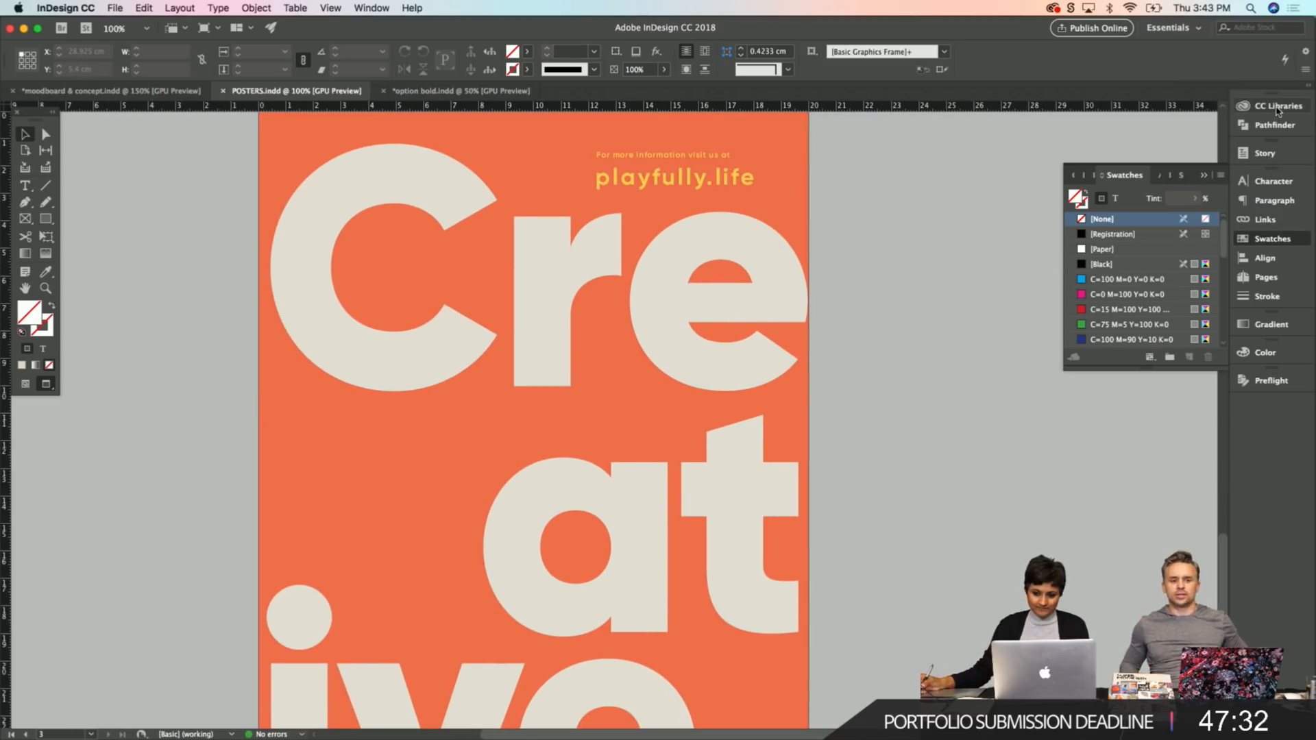
scroll(882, 567, "down", 10)
scroll(881, 568, "left", 2)
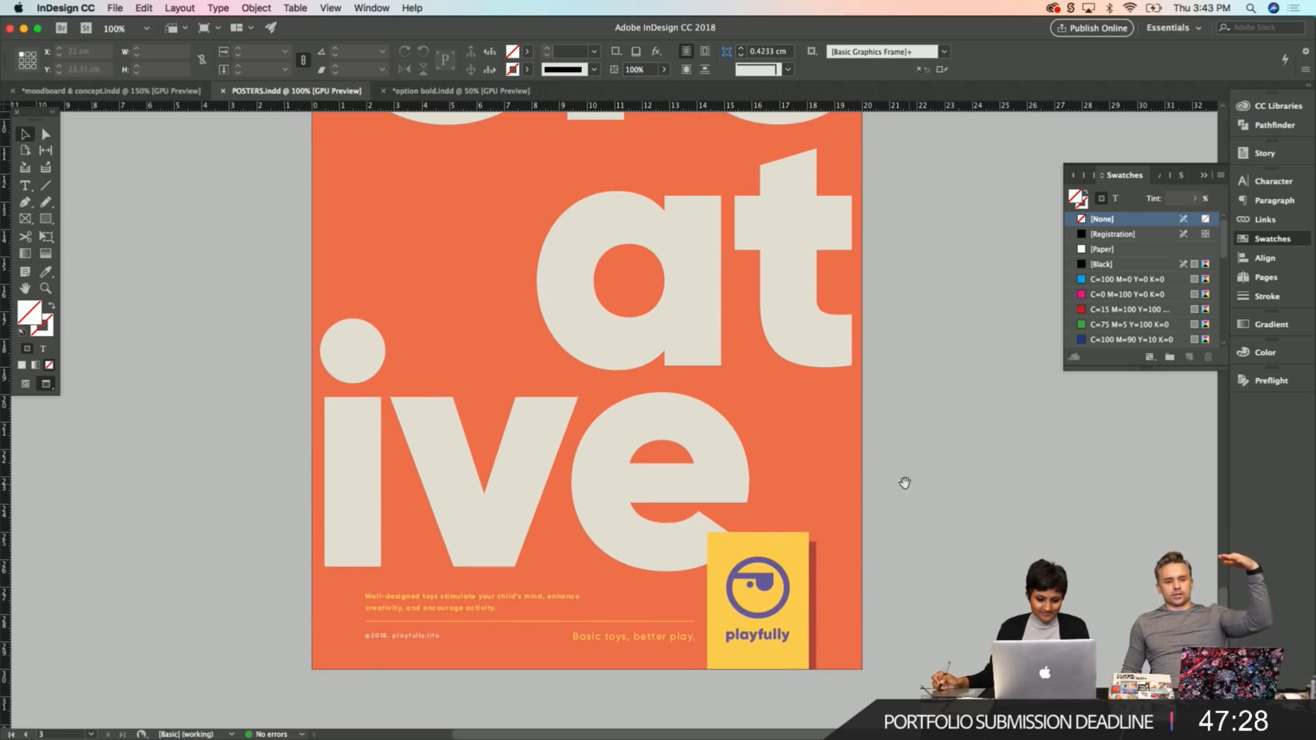
Place the Artwork 2 graphic from the "playfully text" CC library on the orange poster, beside the "at" lettering.
left_click(1276, 106)
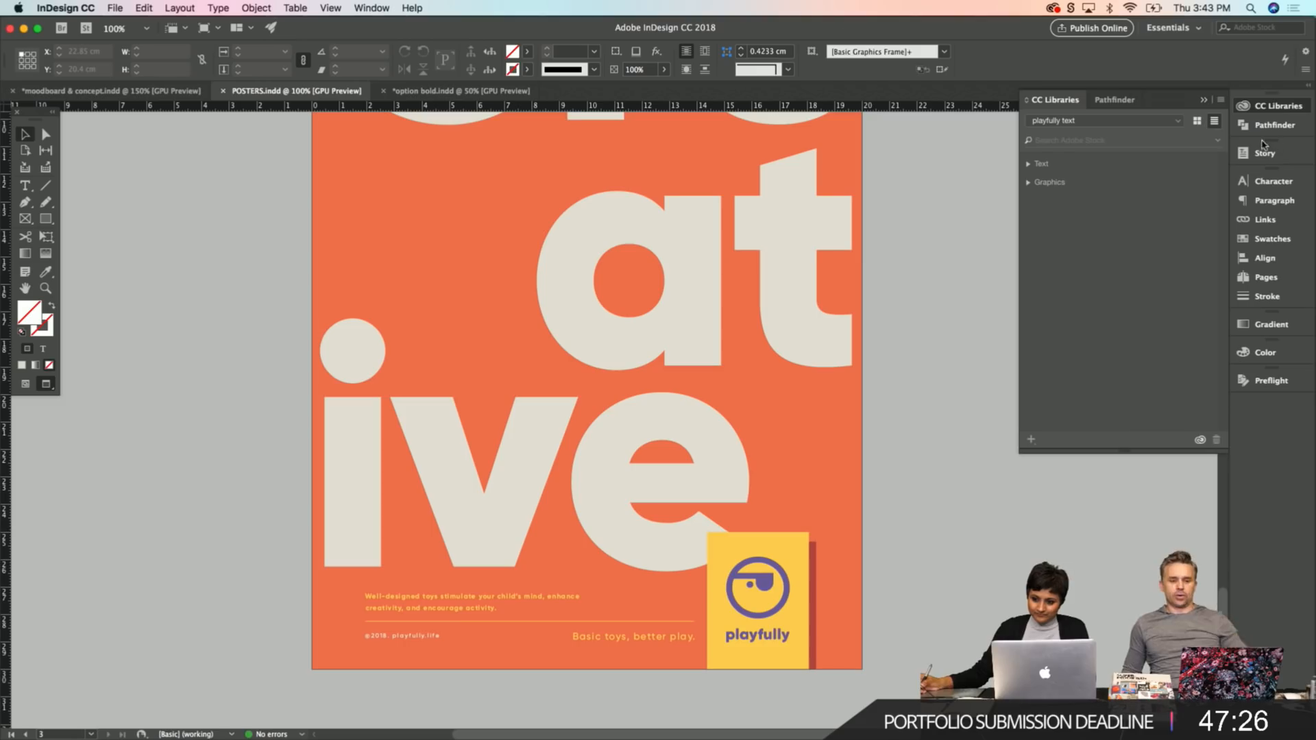
left_click(1029, 164)
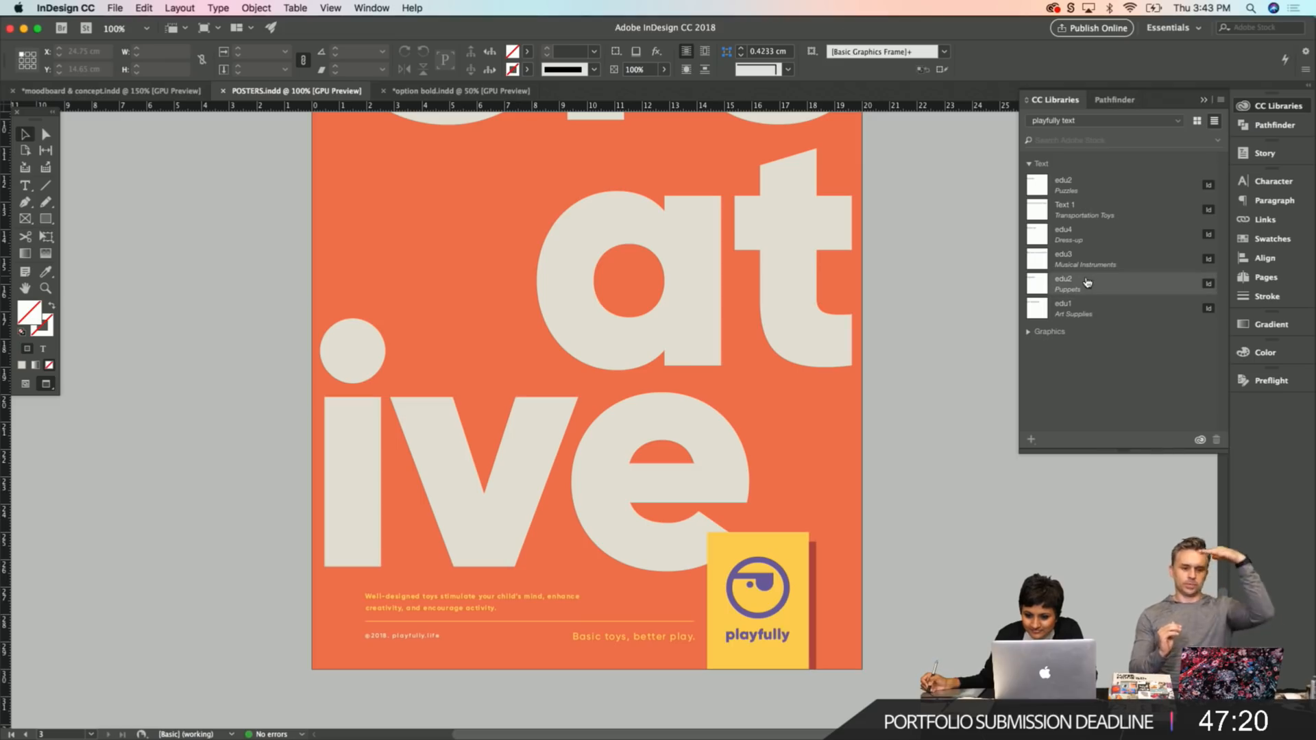
left_click(1027, 333)
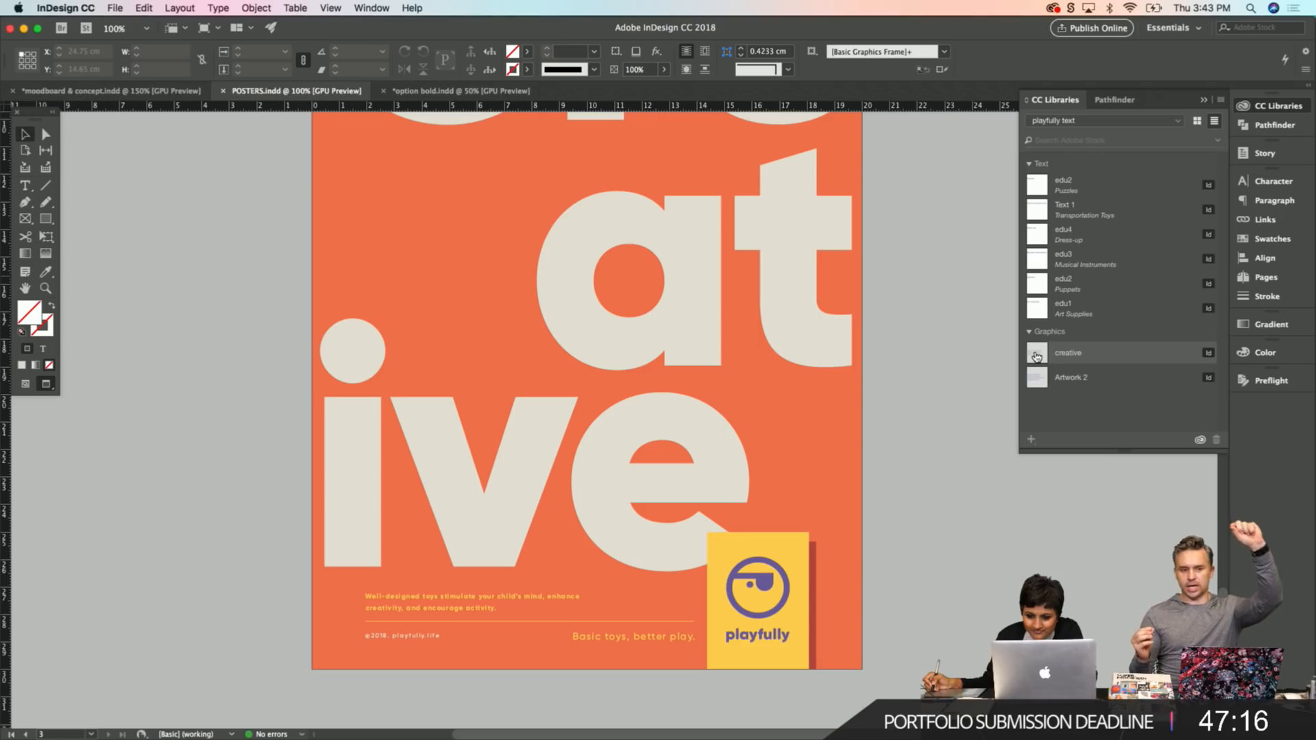
left_click_drag(1036, 378, 442, 202)
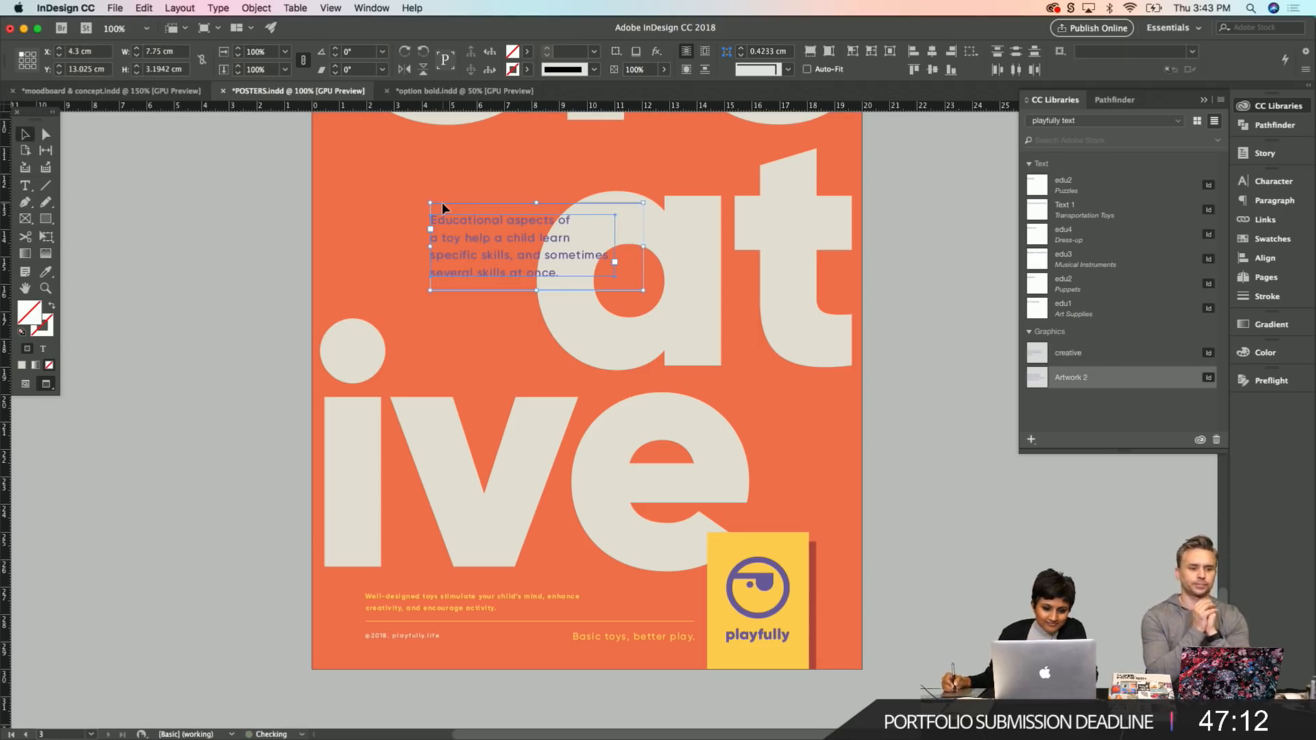
left_click(235, 217)
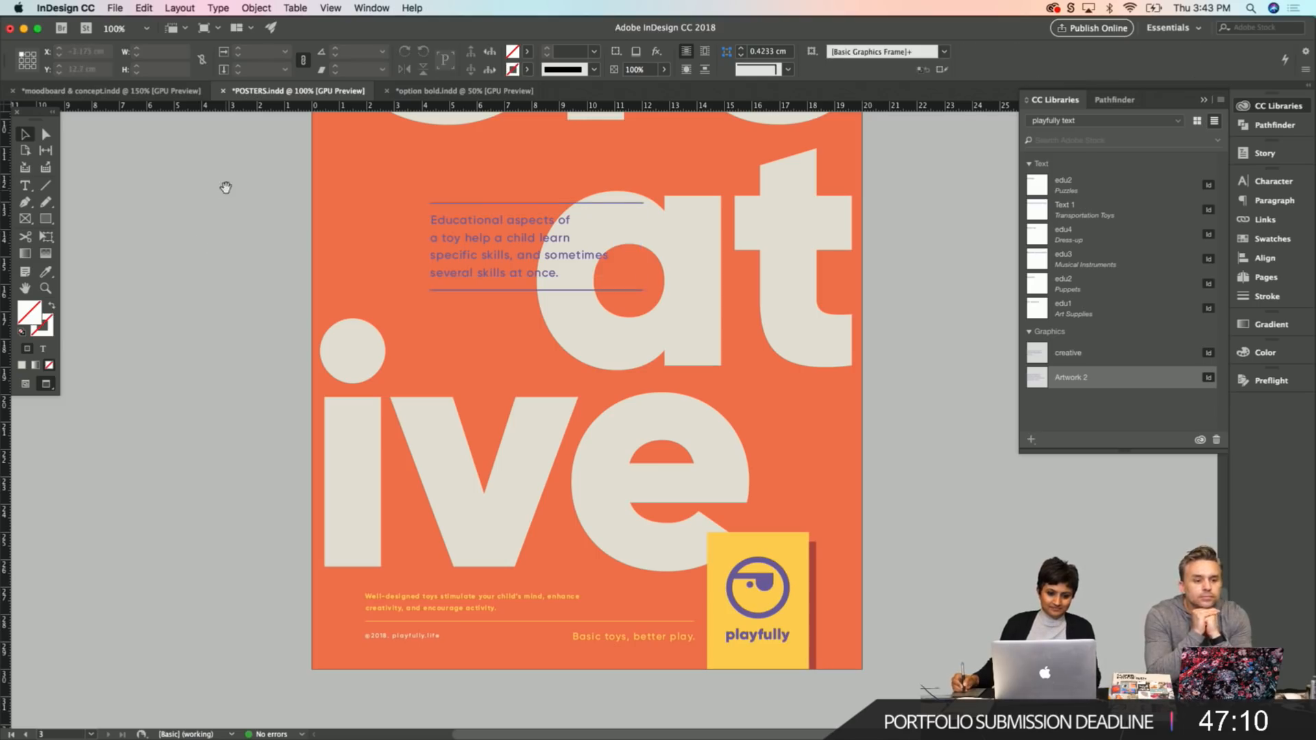
Select the placed educational text block and check its position against the layout guides and the surrounding poster.
left_click_drag(226, 187, 247, 318)
key("w")
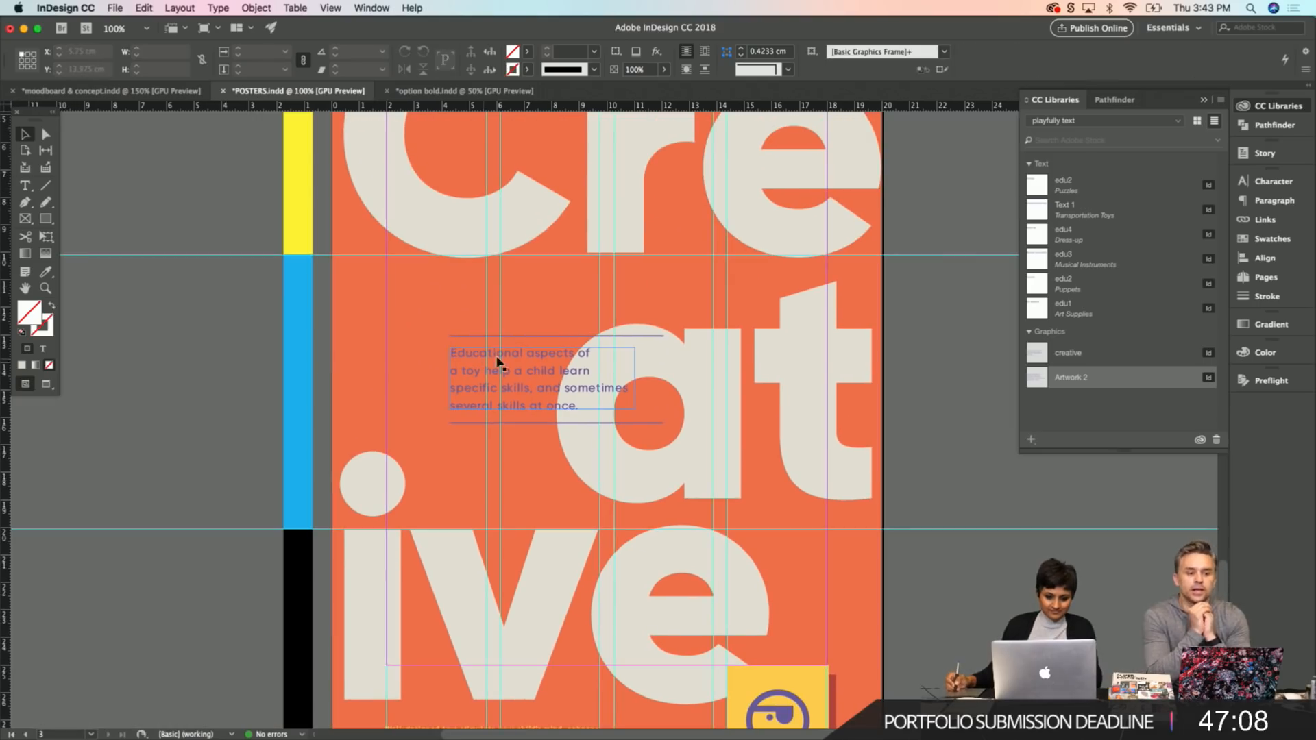
left_click(519, 359)
left_click(551, 336)
left_click_drag(518, 430, 508, 424)
key("w")
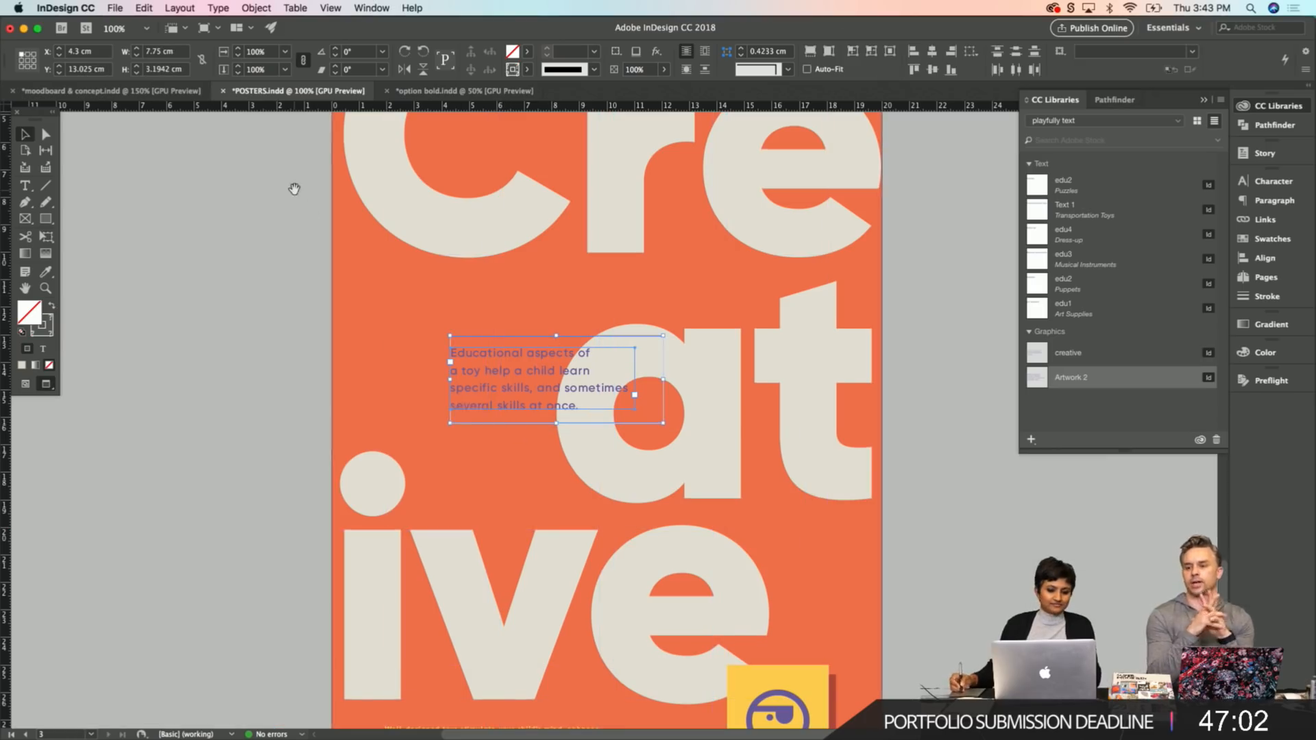
left_click_drag(294, 189, 323, 598)
left_click_drag(325, 282, 297, 76)
scroll(305, 450, "down", 8)
left_click_drag(309, 458, 297, 258)
Align the educational text block with the poster's left margin guide at X 1.9736 cm, Y 12.4153 cm, and save the document.
key("w")
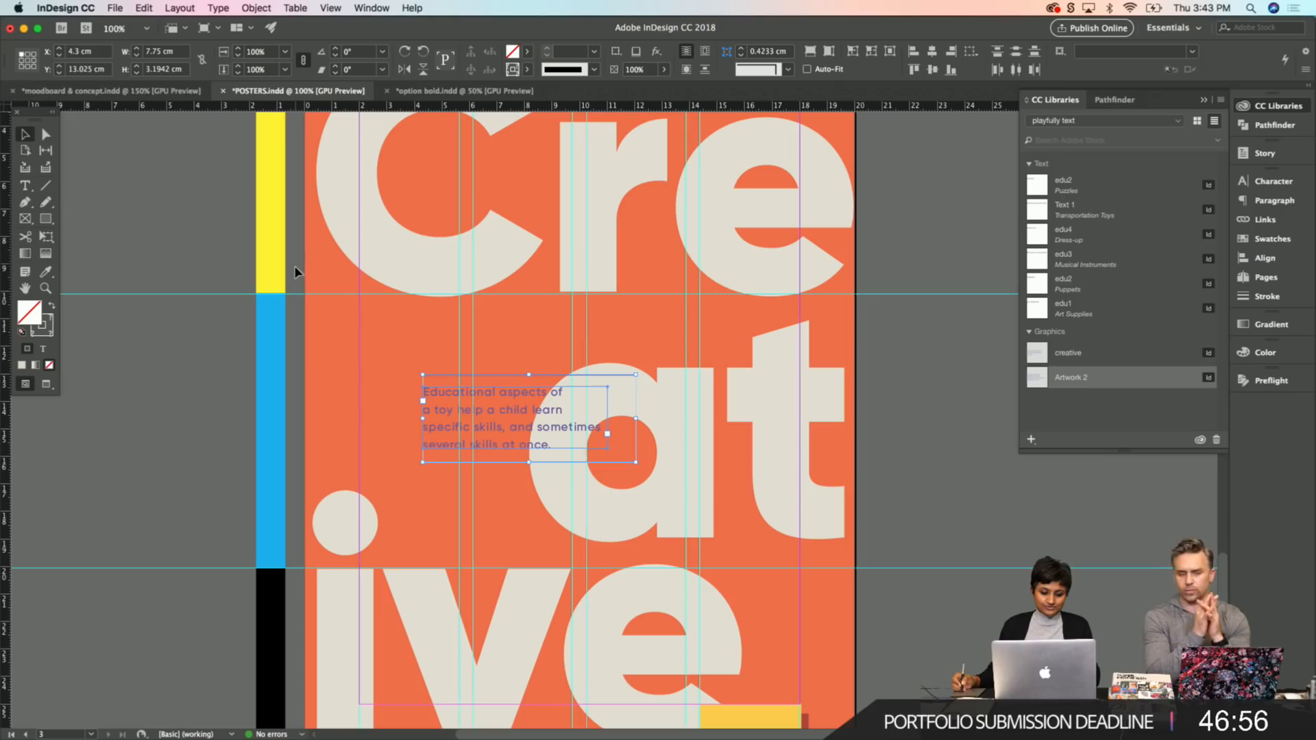
left_click_drag(444, 396, 381, 388)
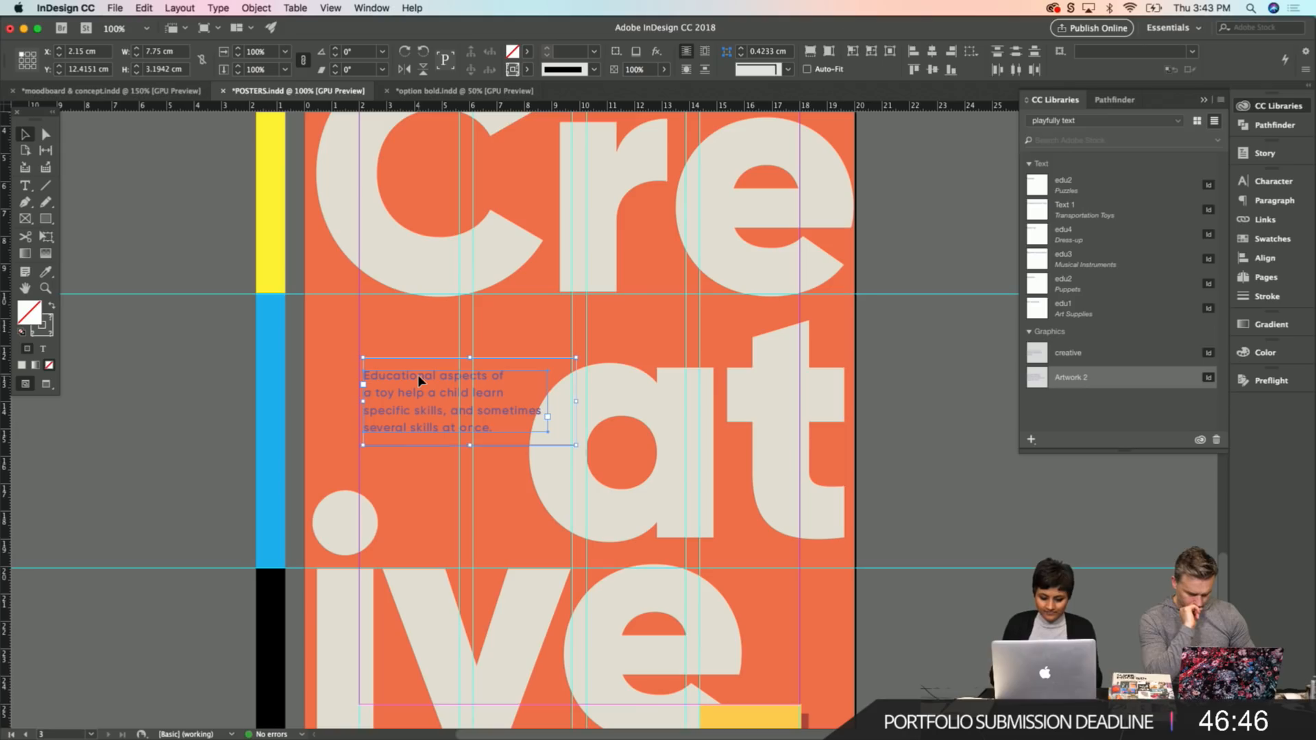
key("Left")
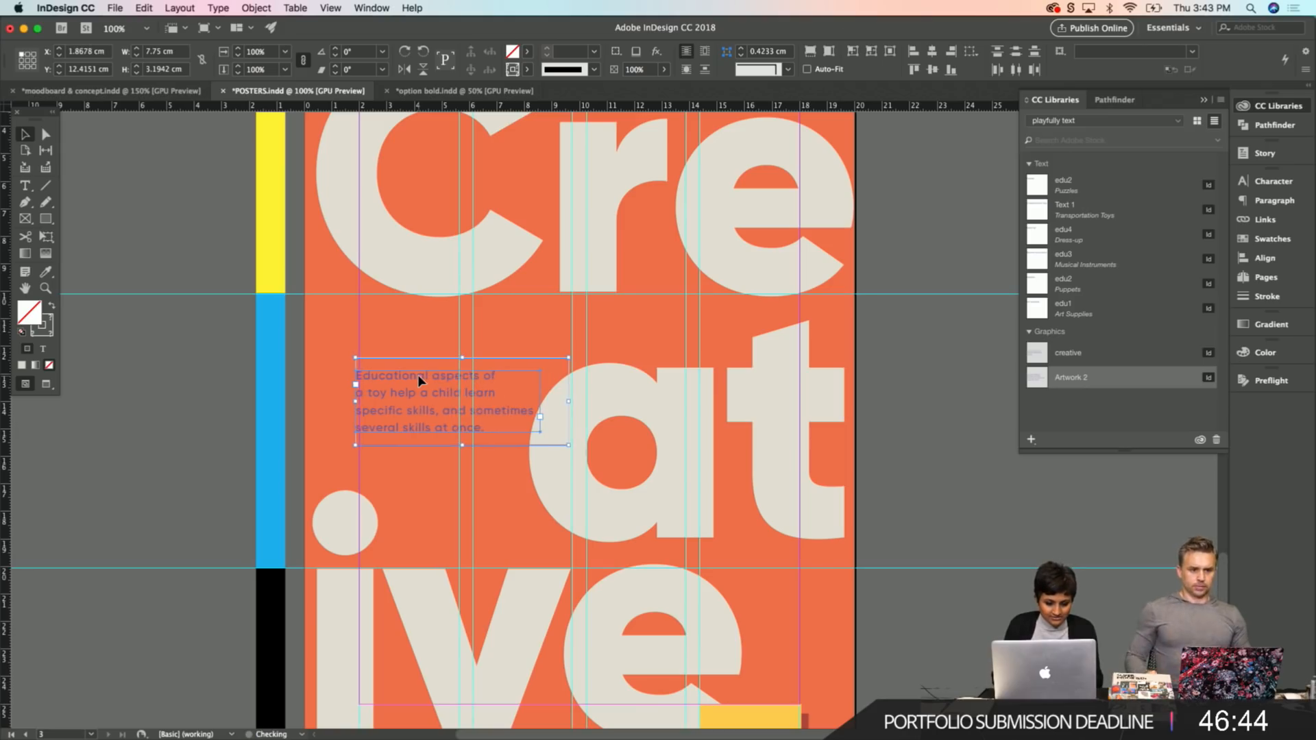
key("Right")
key("Left")
key("w")
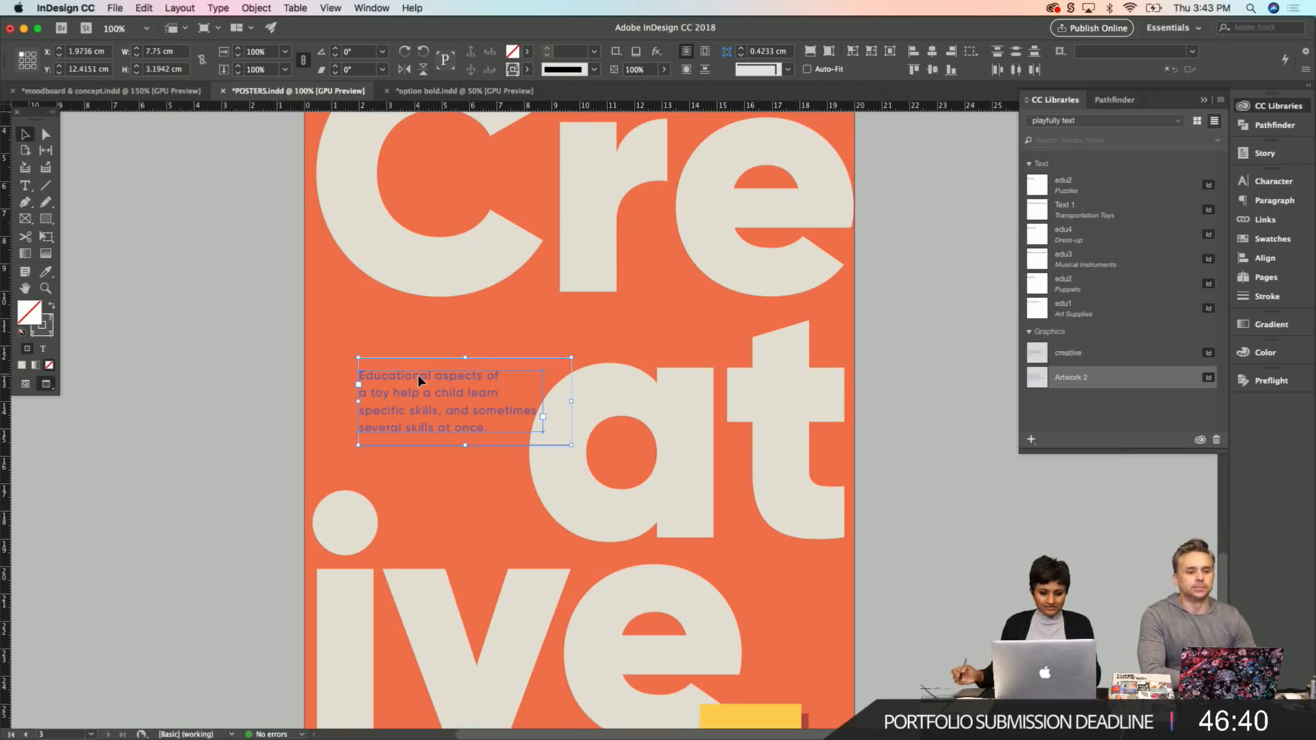
left_click(235, 408)
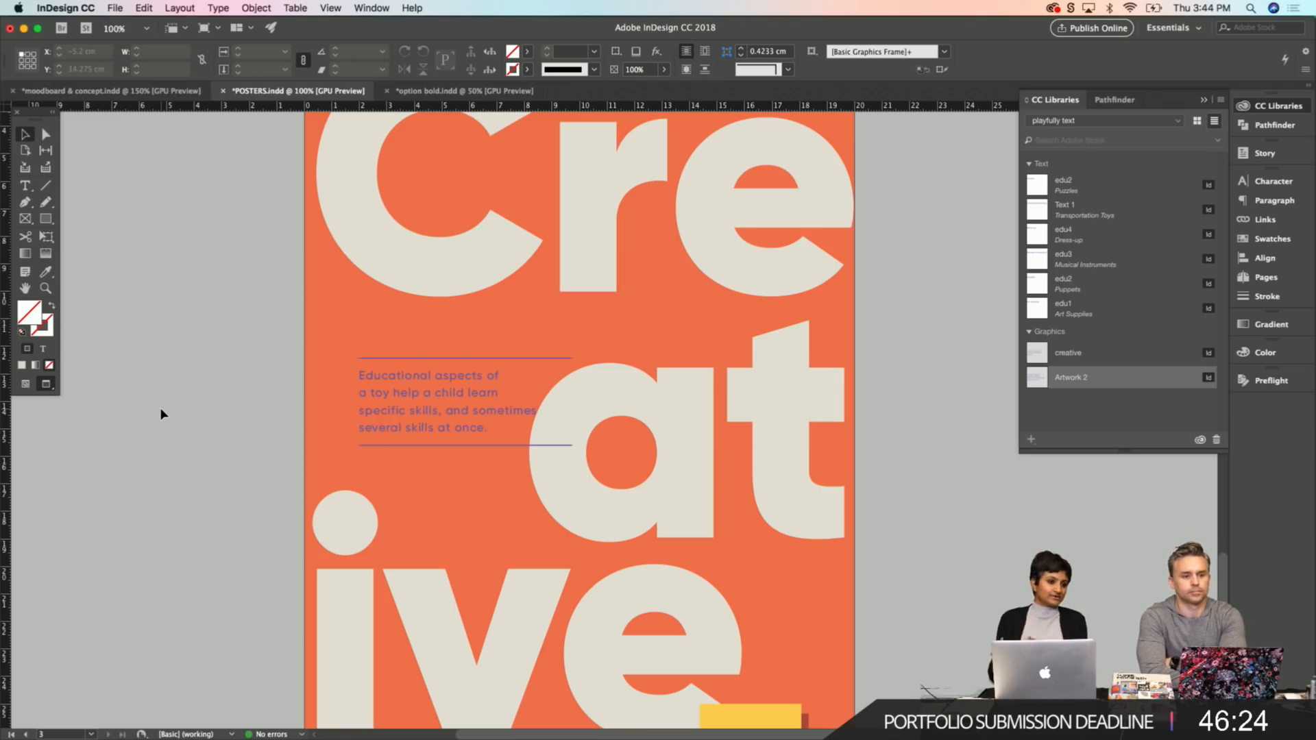
key("super+s")
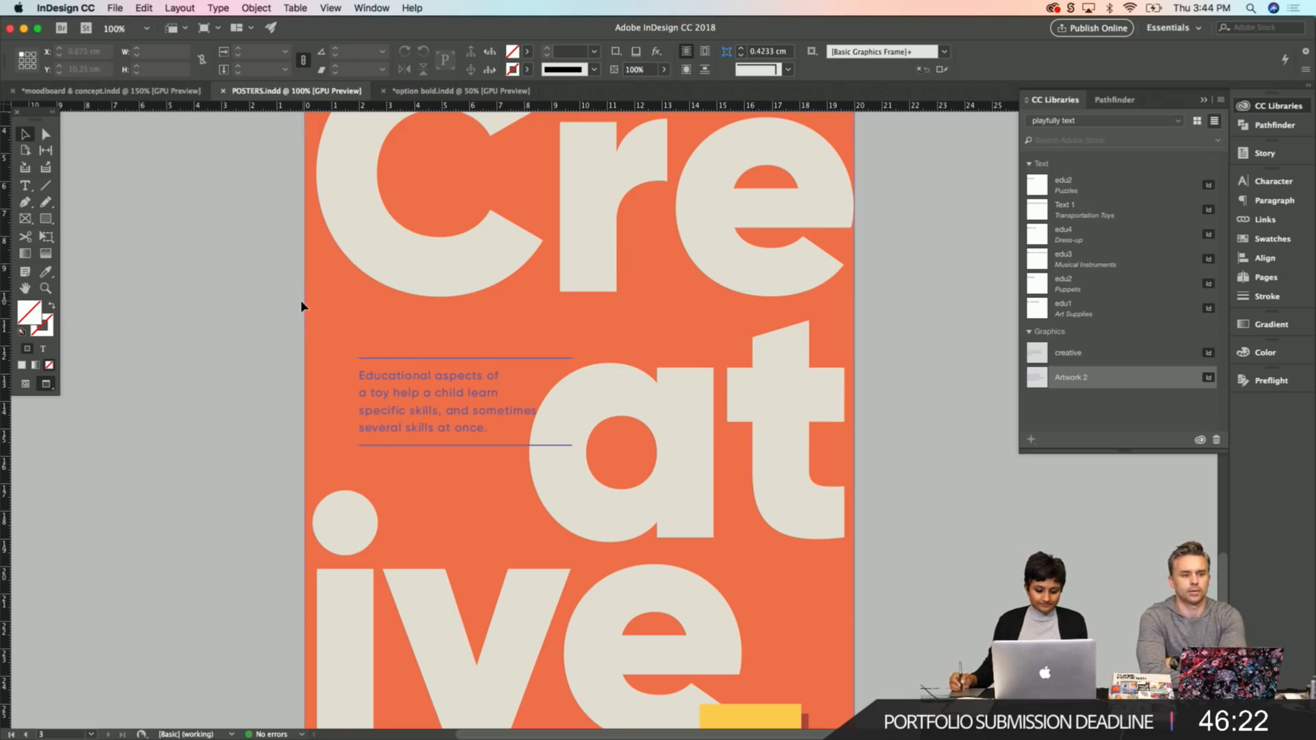
Show the layout guides and compare the text block's placement with the corresponding block on the purple poster.
key("w")
key("w")
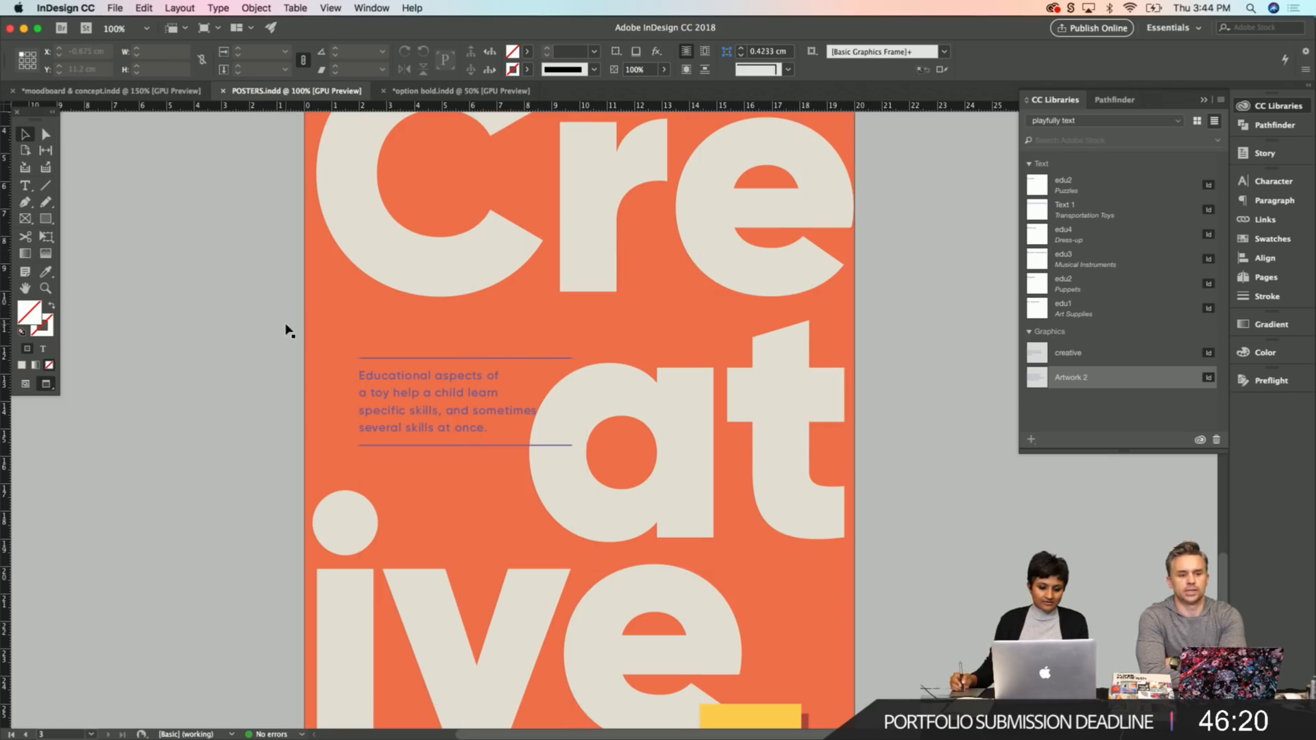
key("w")
scroll(319, 342, "up", 10)
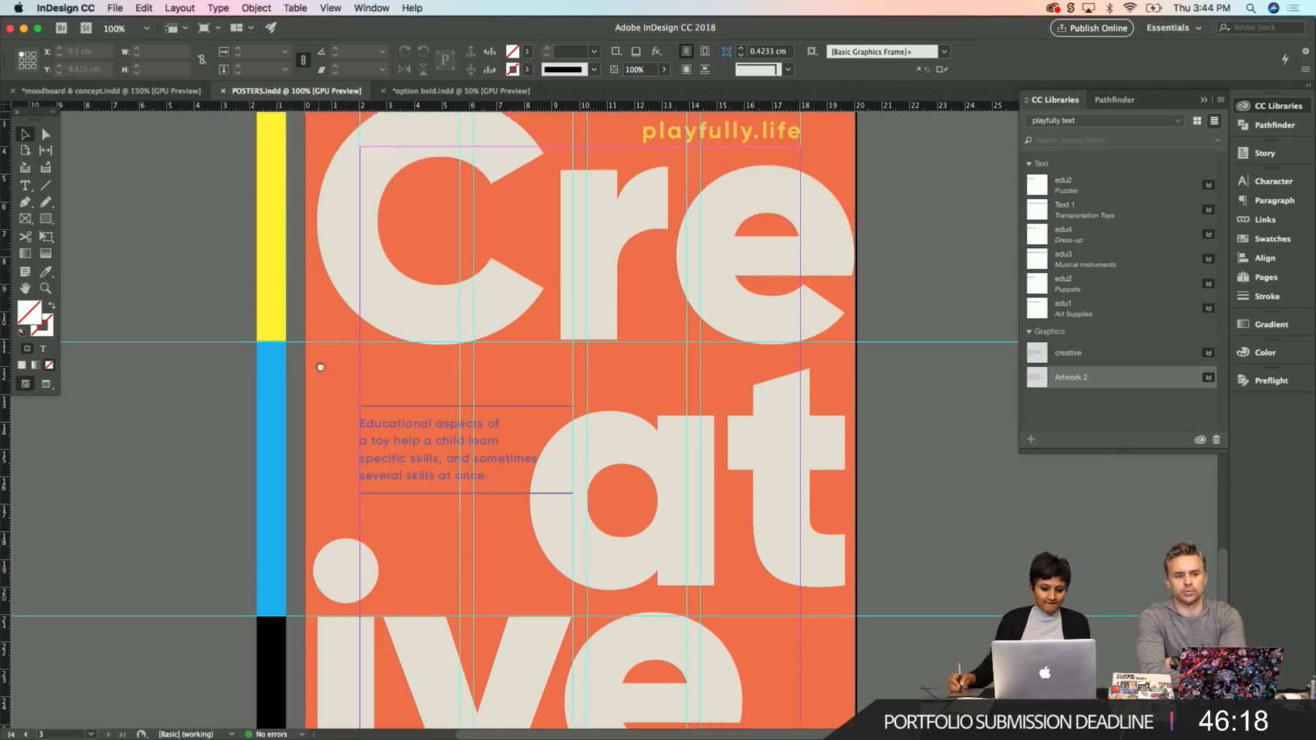
scroll(284, 426, "up", 10)
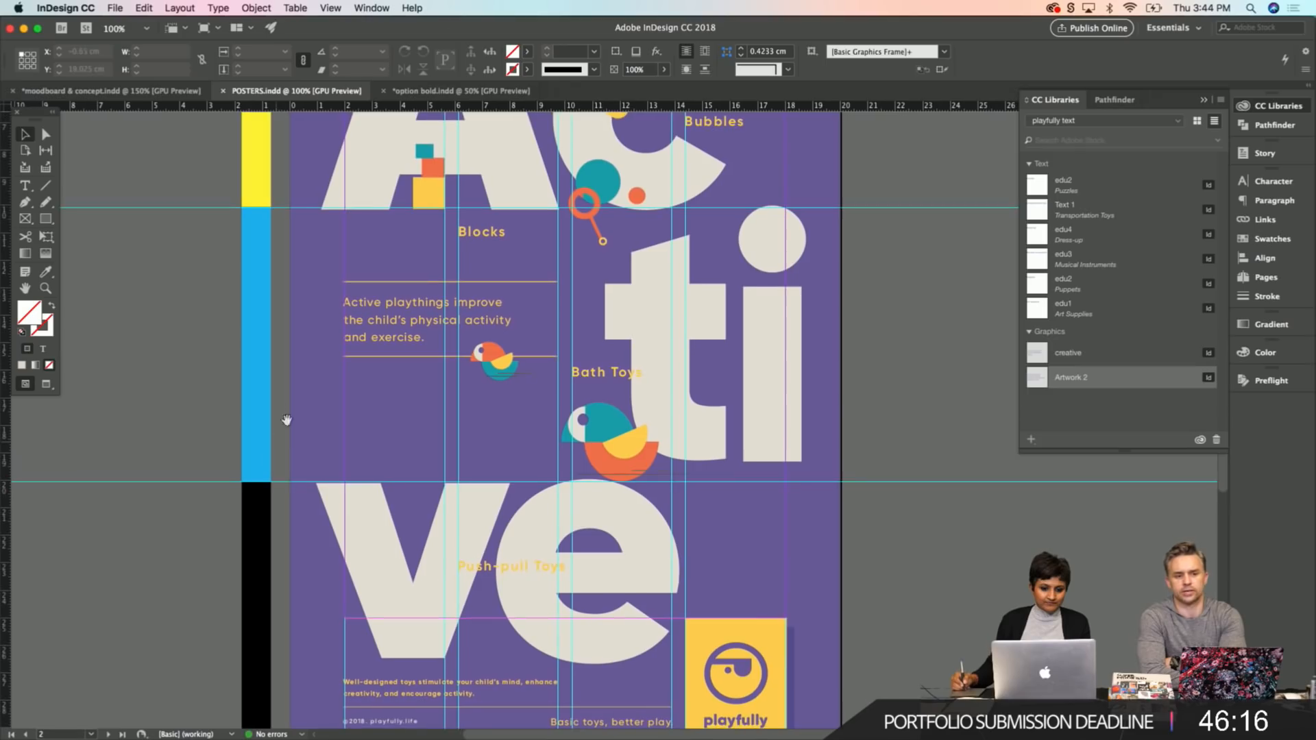
scroll(284, 426, "down", 15)
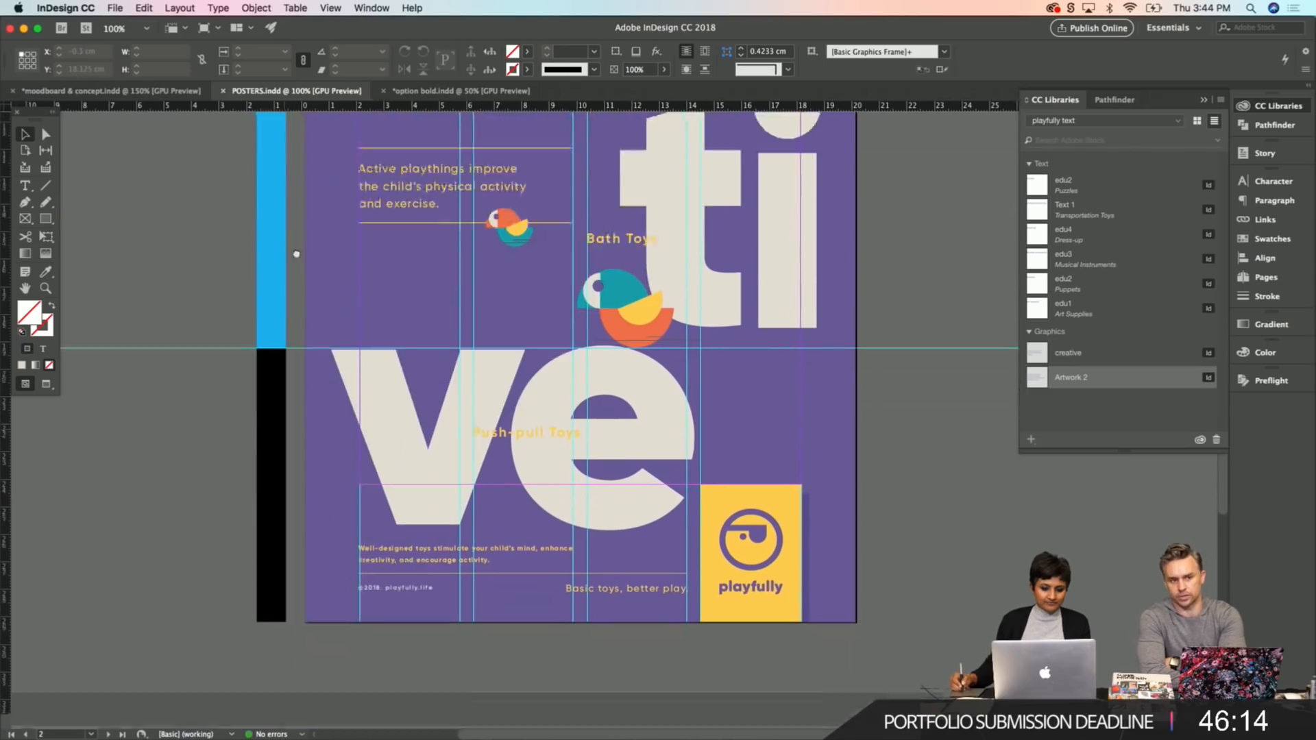
Nudge the educational text block on the orange poster down to Y 12.6621 cm, near the top of the "at" lettering.
scroll(234, 334, "down", 5)
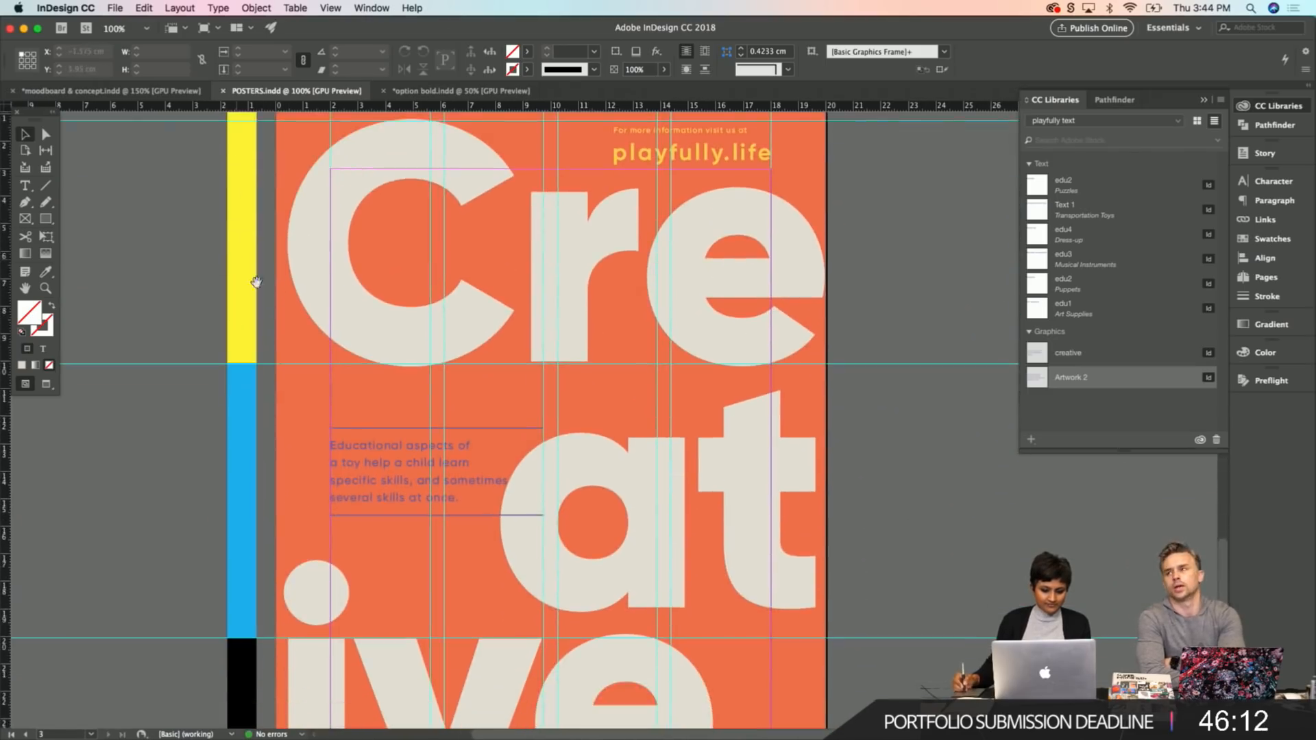
left_click(345, 442)
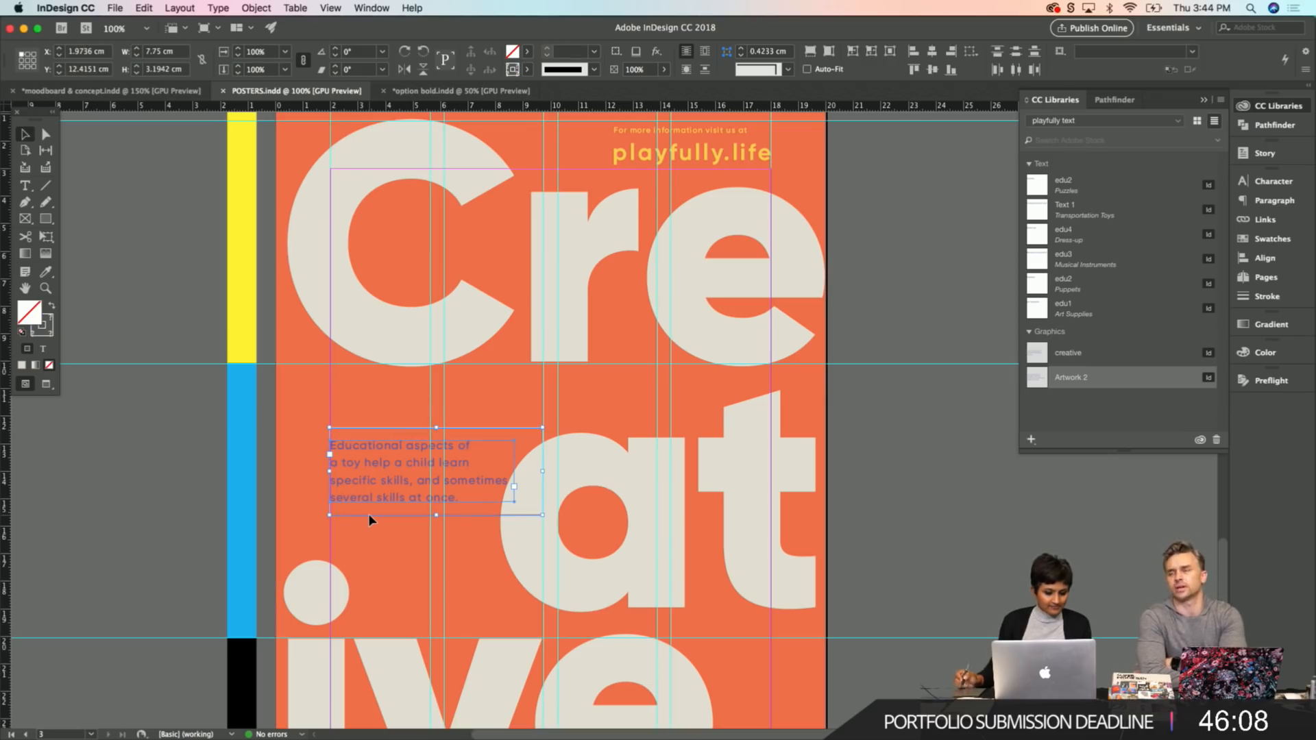
key("Down")
key("Down")
key("Down")
key("Down")
key("Down")
key("Down")
key("Down")
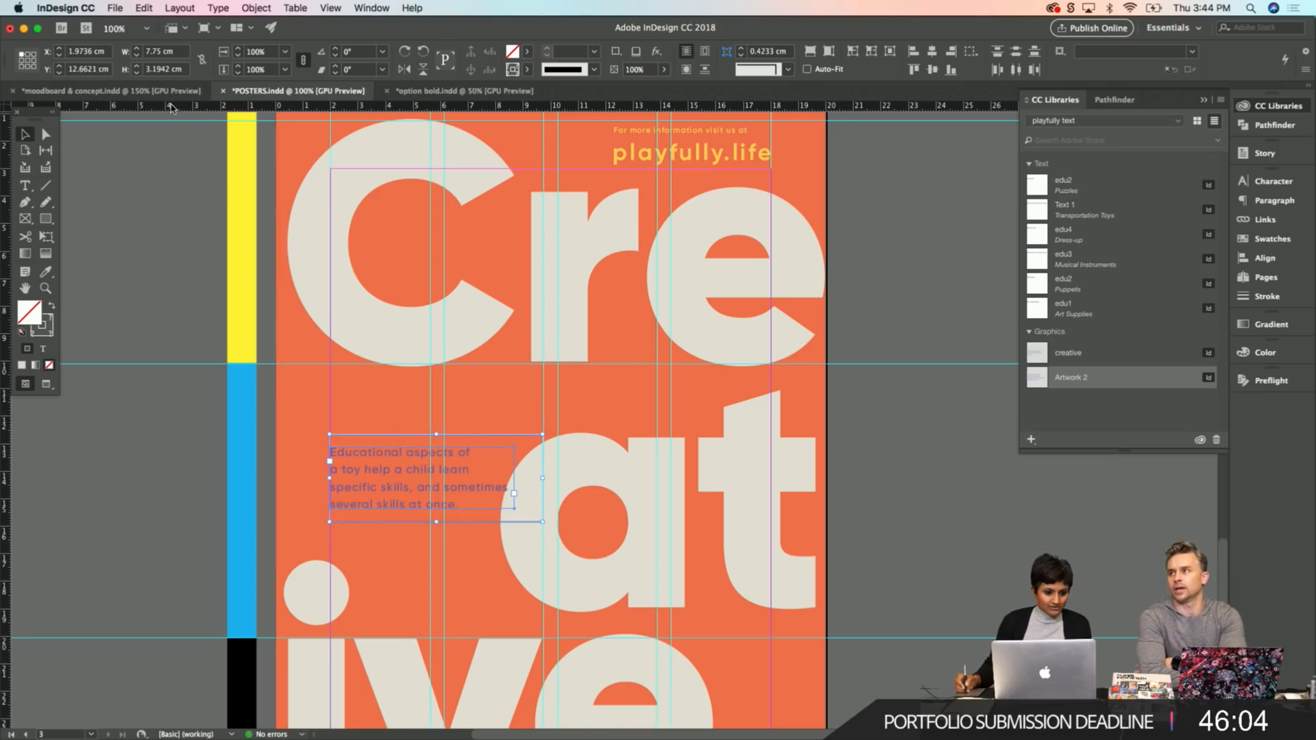
Add a horizontal guide along the "at" crossbar's upper edge, lower the educational text block onto it at Y 12.7679 cm, and save.
left_click_drag(171, 106, 317, 437)
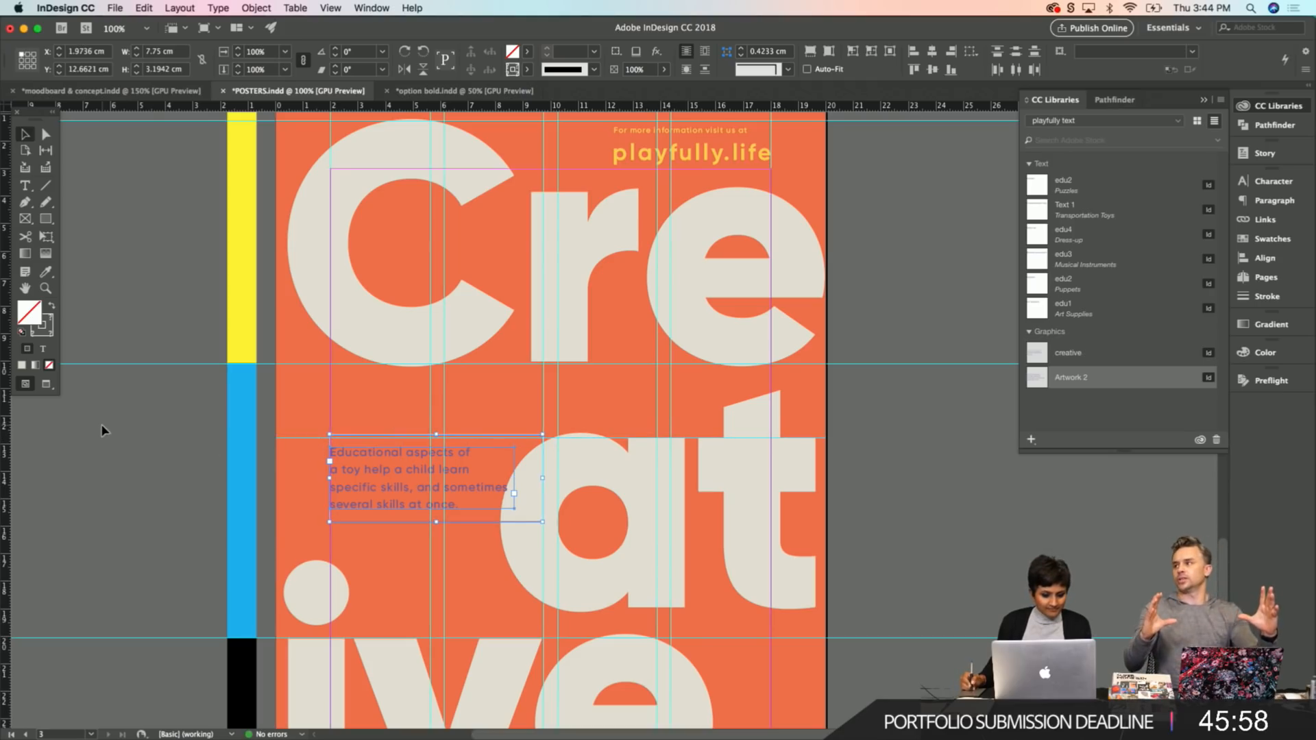
key("Down")
key("Down")
key("Down")
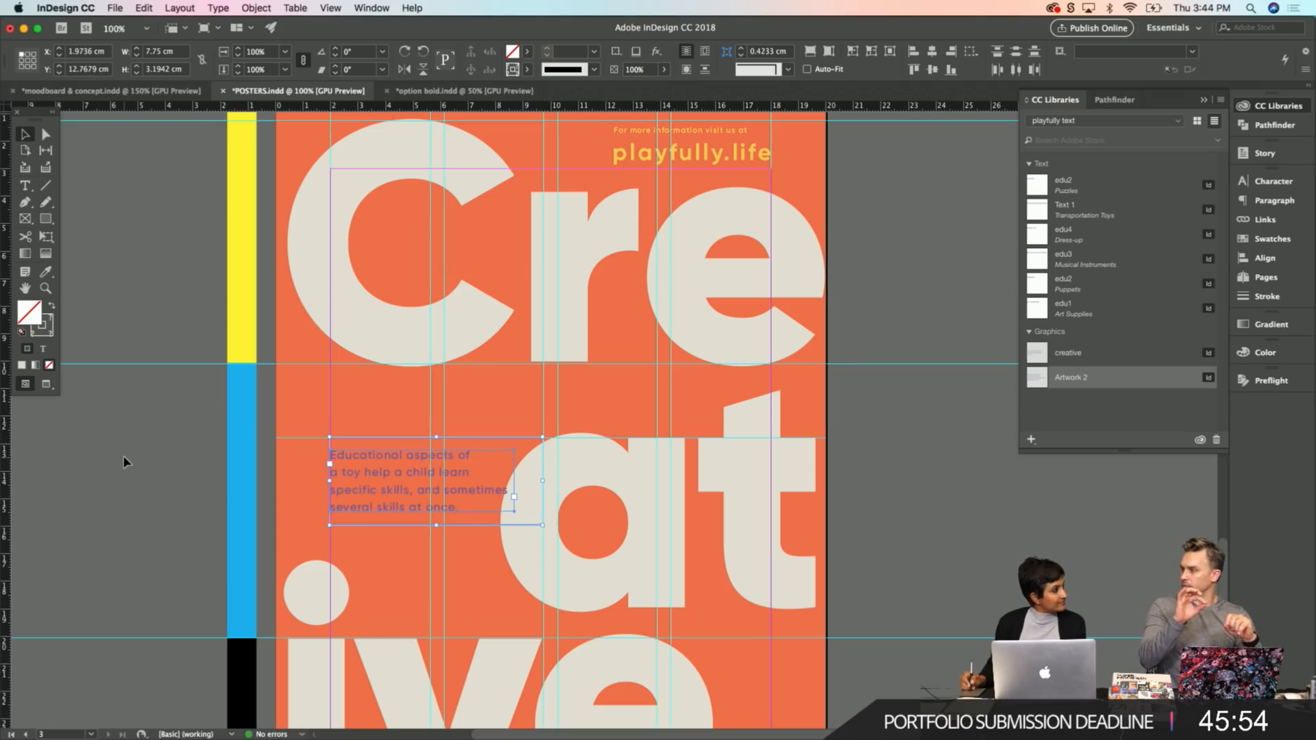
left_click(119, 455)
key("super+s")
key("w")
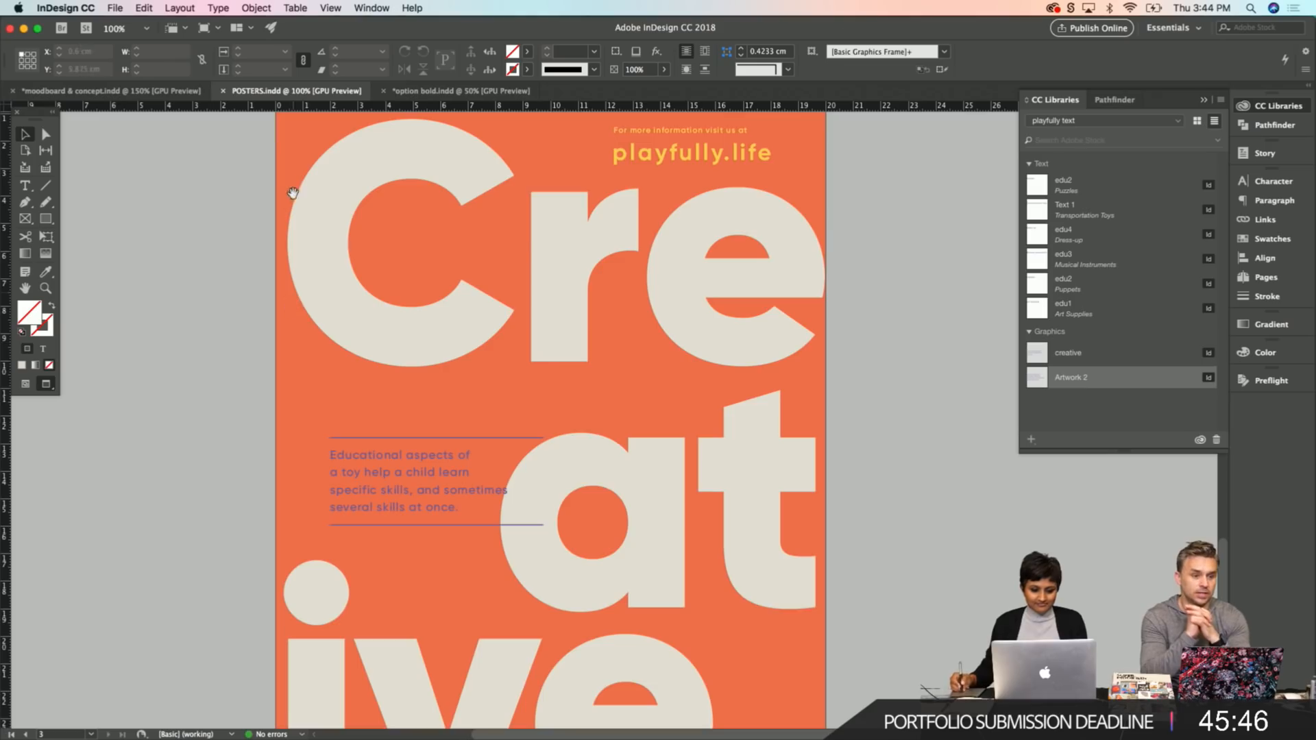
Recolor the "Well-designed toys stimulate your child's mind" text at the foot of the orange poster with the purple swatch.
scroll(276, 473, "up", 10)
scroll(273, 448, "up", 10)
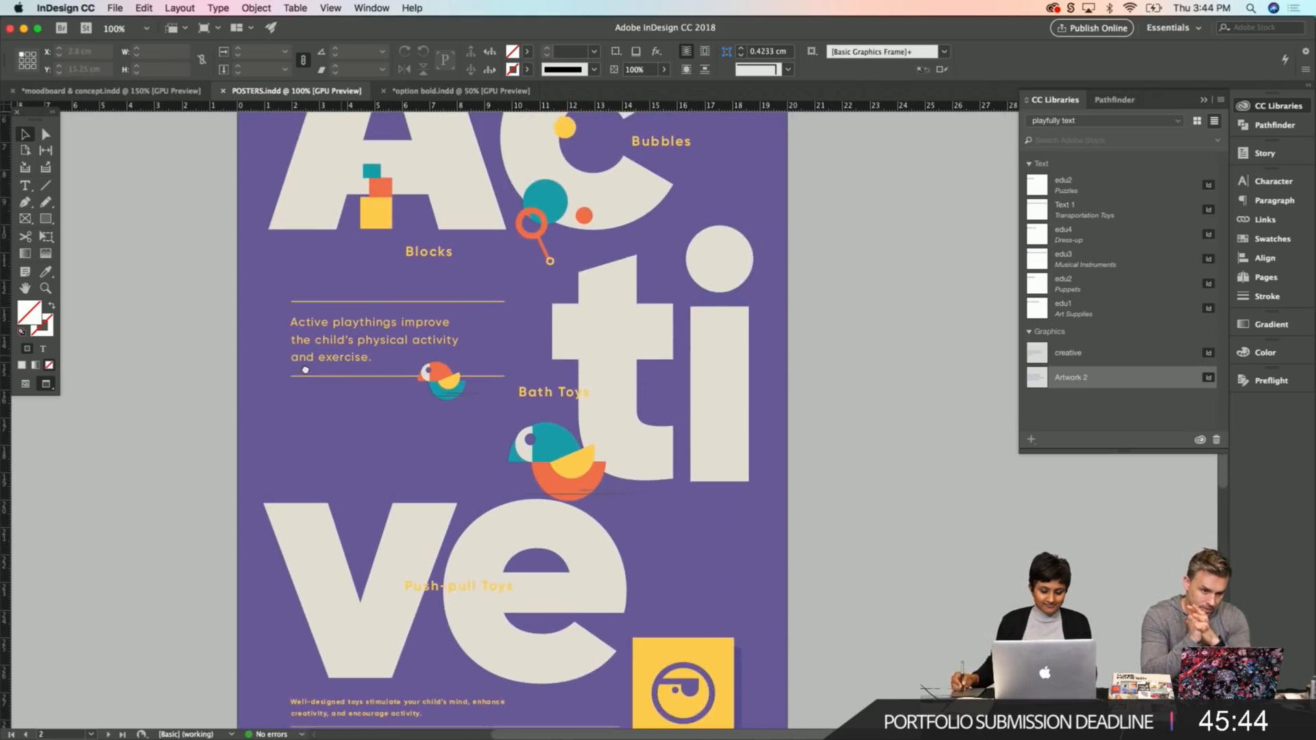
scroll(300, 514, "up", 3)
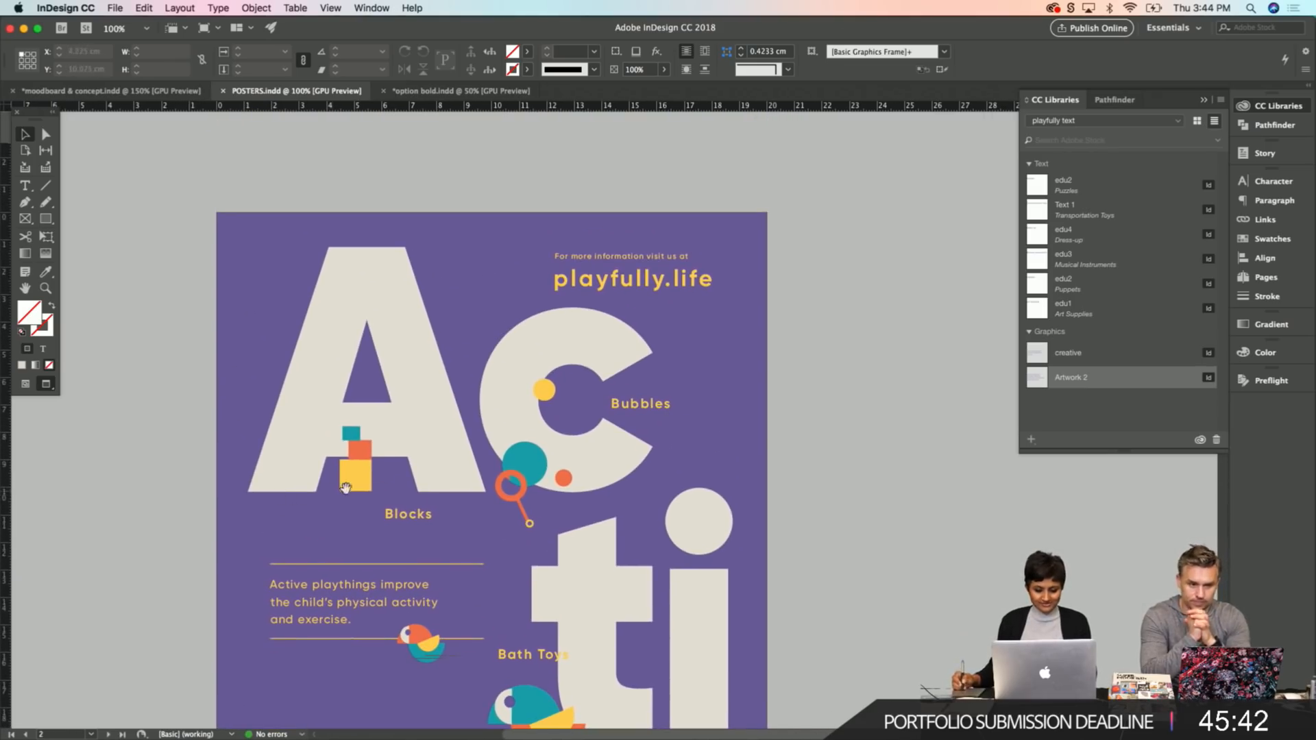
scroll(336, 489, "down", 20)
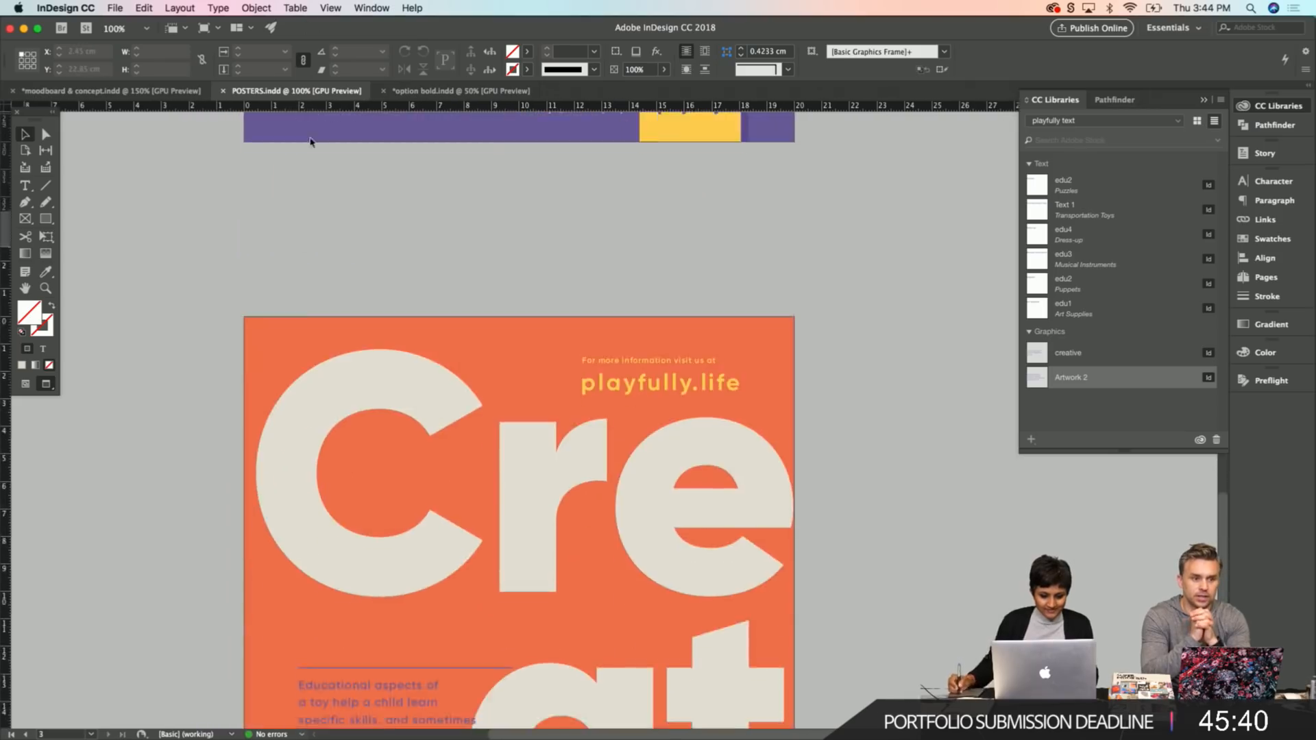
scroll(302, 206, "down", 10)
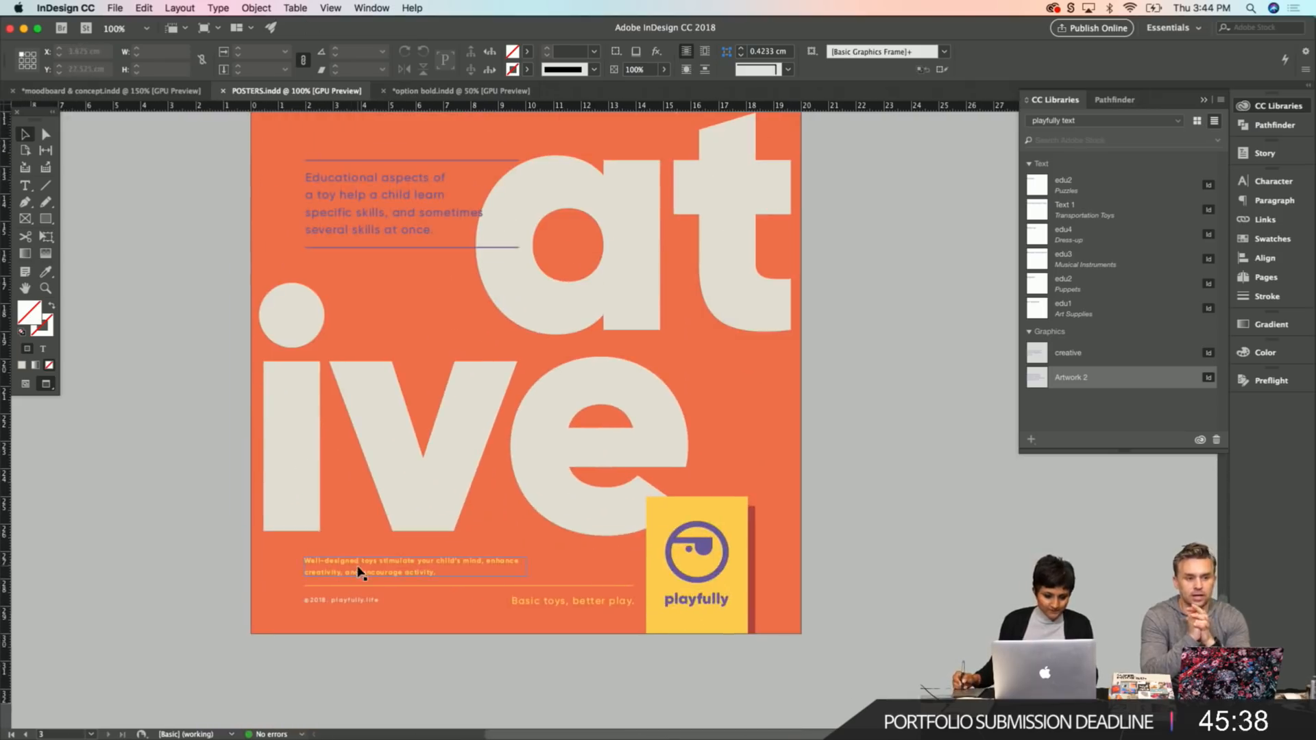
left_click(361, 572)
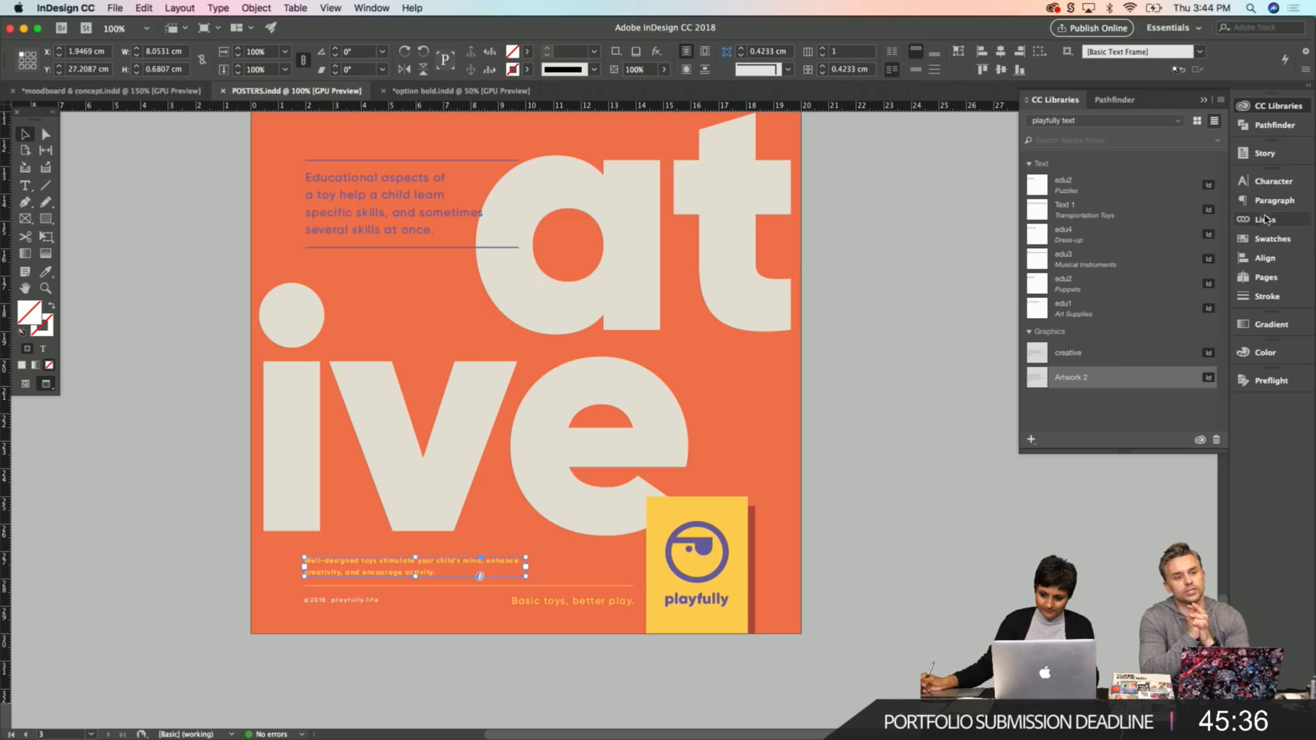
left_click(1269, 239)
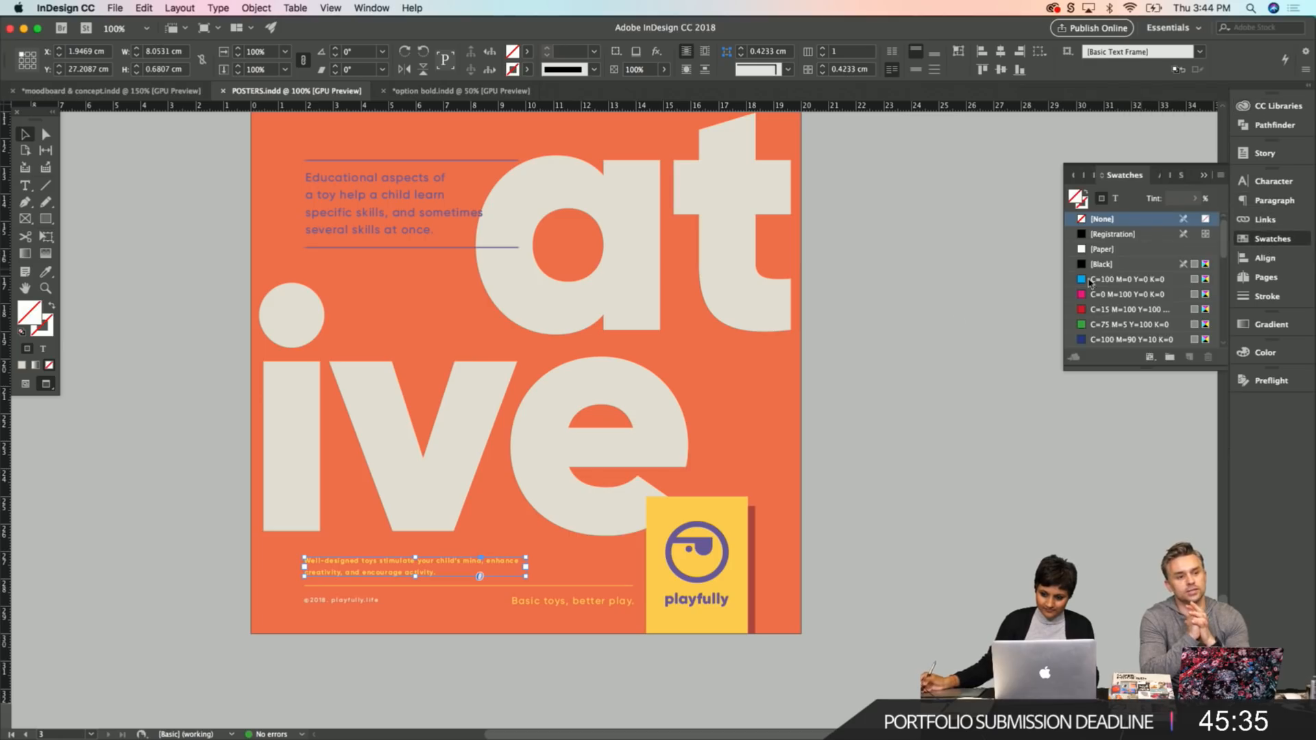
left_click(1115, 198)
scroll(1165, 271, "down", 1)
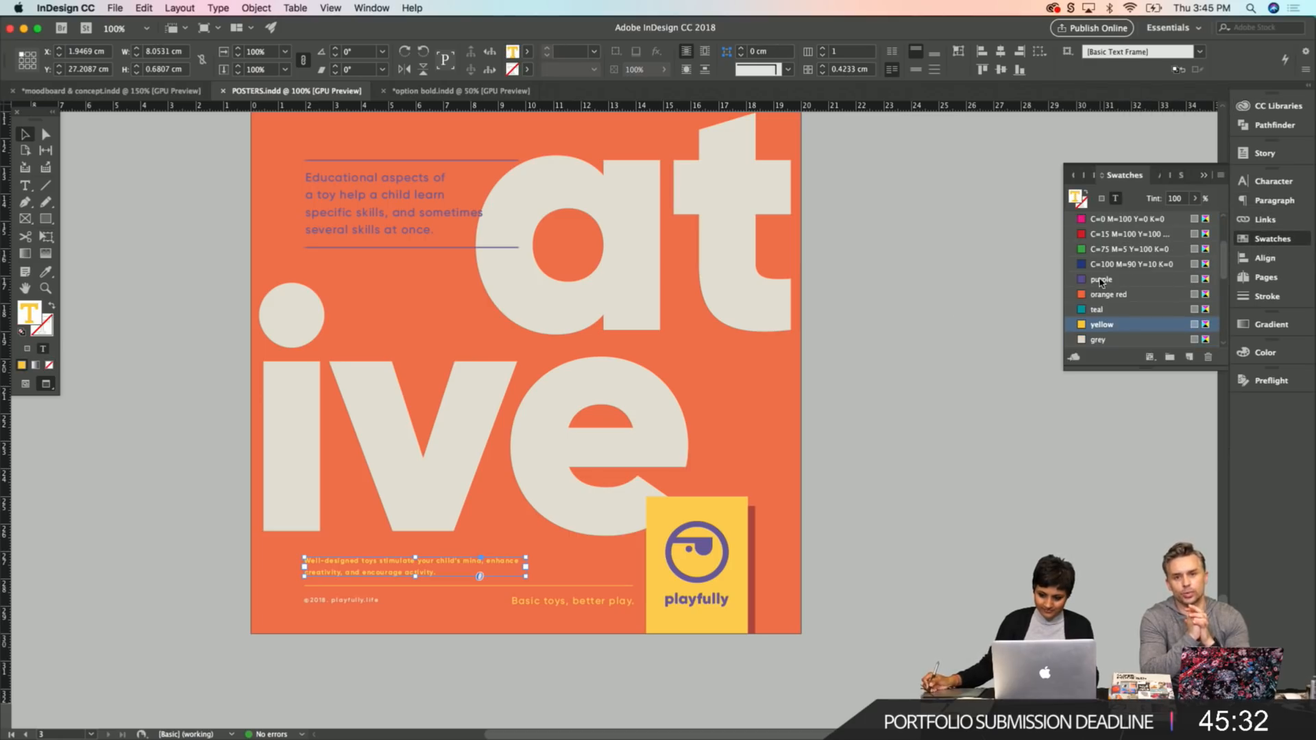
left_click(1100, 280)
left_click(917, 531)
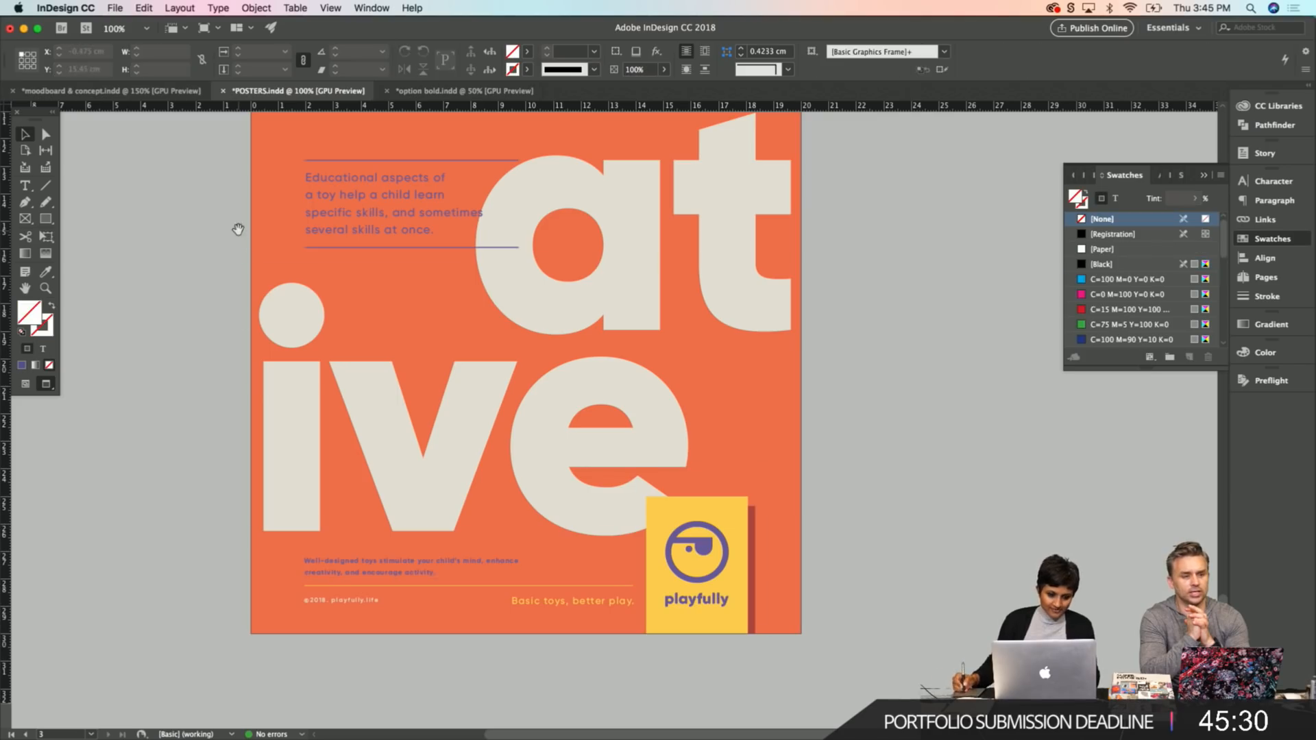
Apply the purple swatch to the stroke of the thin divider line at the foot of the orange poster.
scroll(238, 230, "up", 15)
scroll(177, 266, "up", 10)
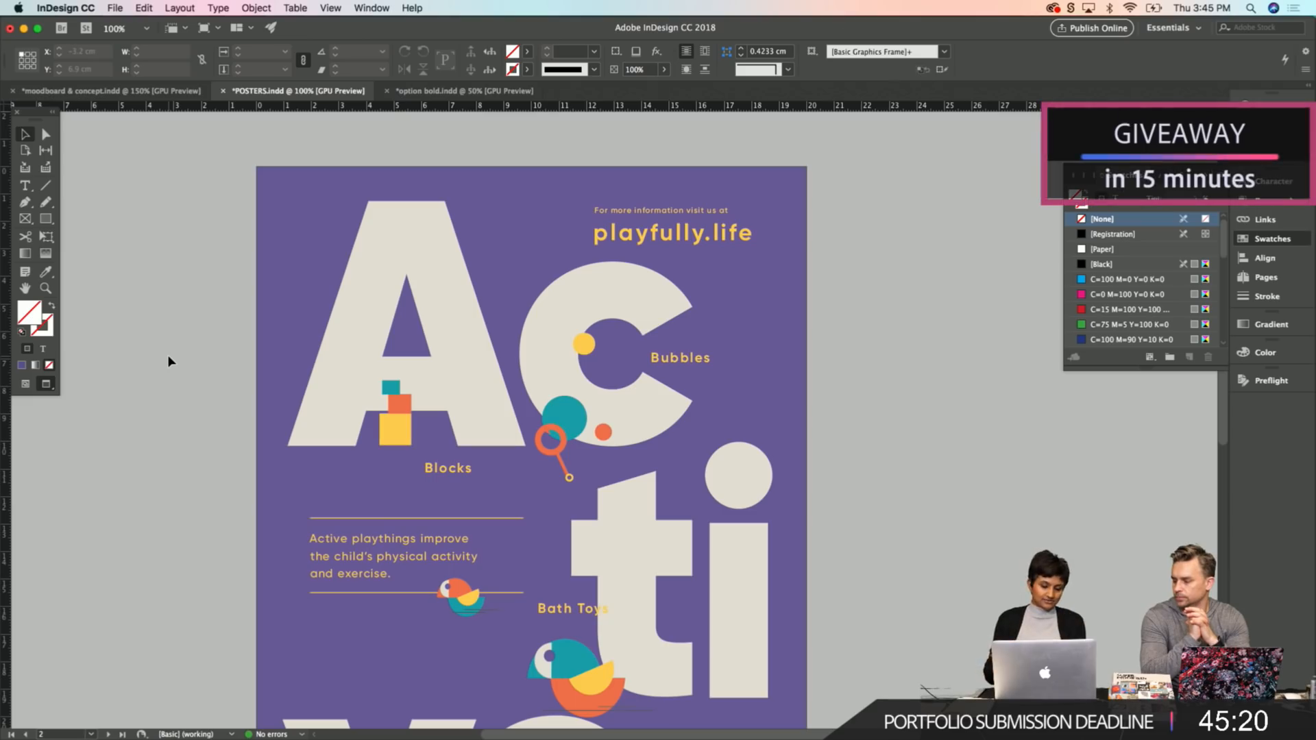
scroll(444, 278, "down", 5)
scroll(445, 279, "down", 20)
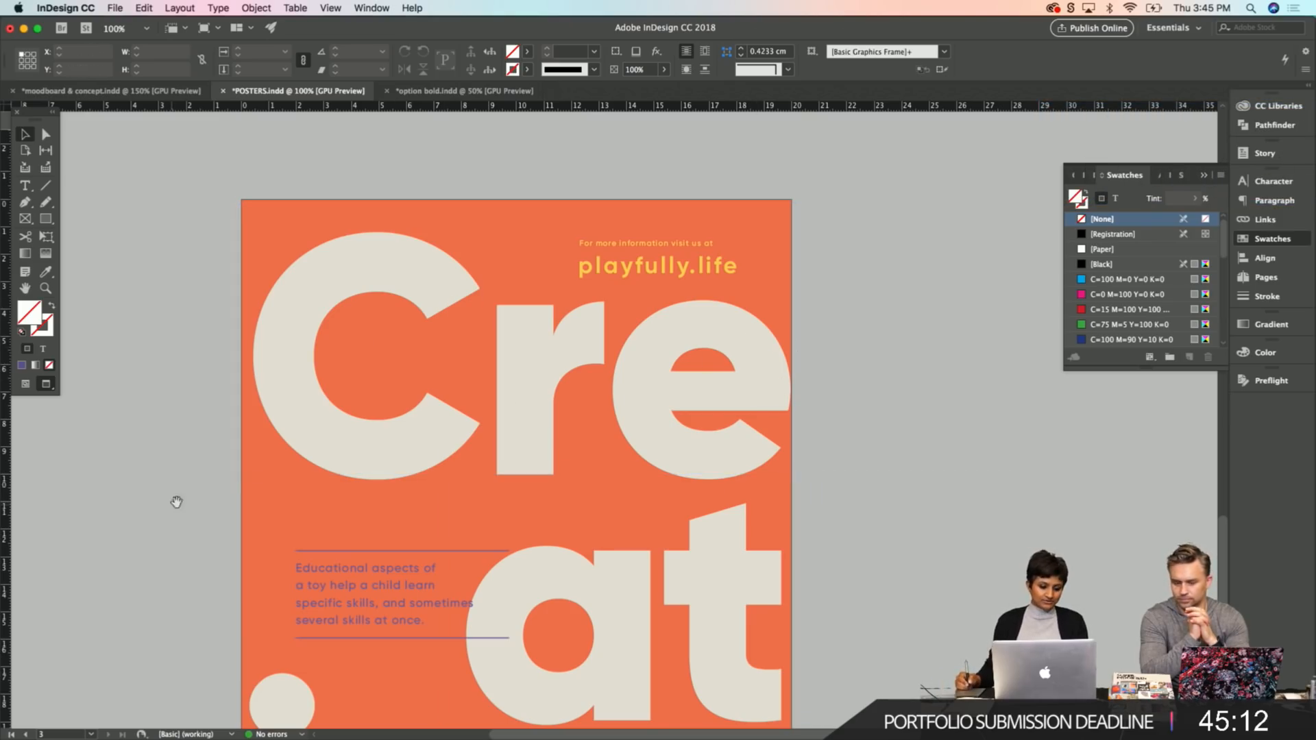
scroll(171, 509, "down", 8)
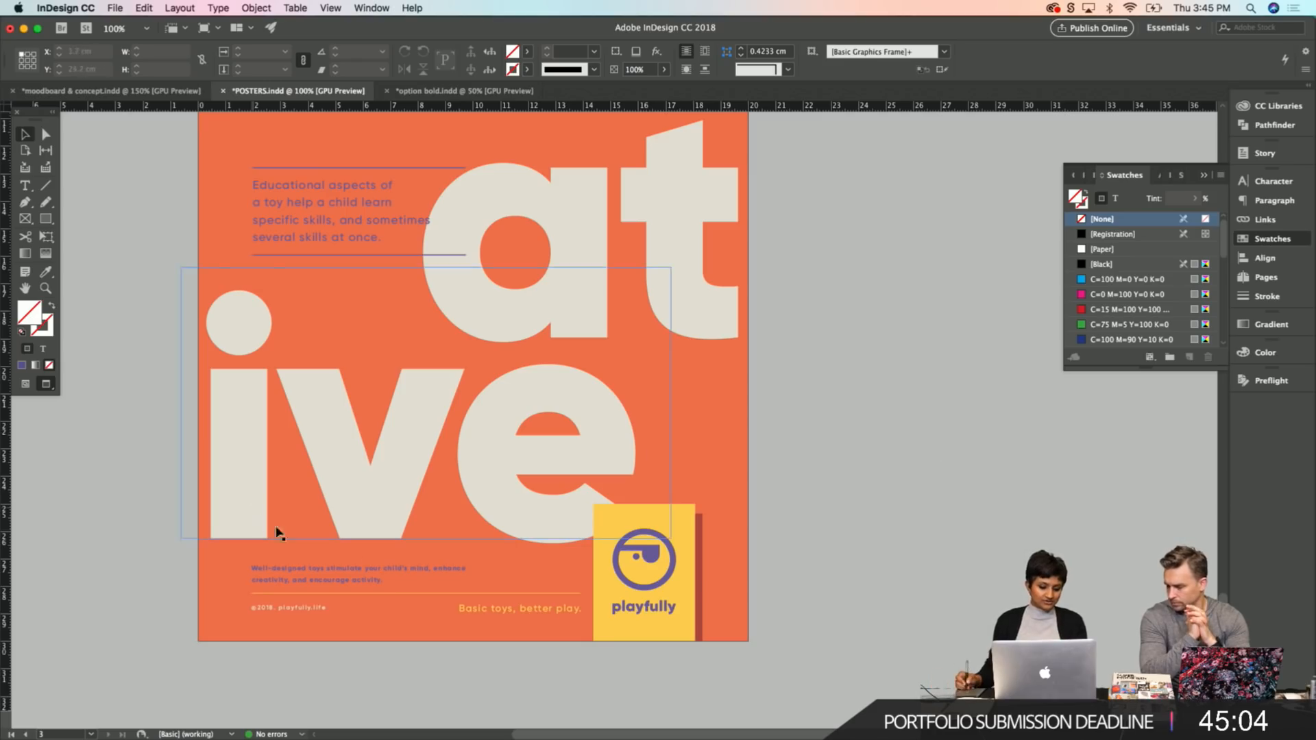
left_click(426, 594)
scroll(1117, 281, "down", 3)
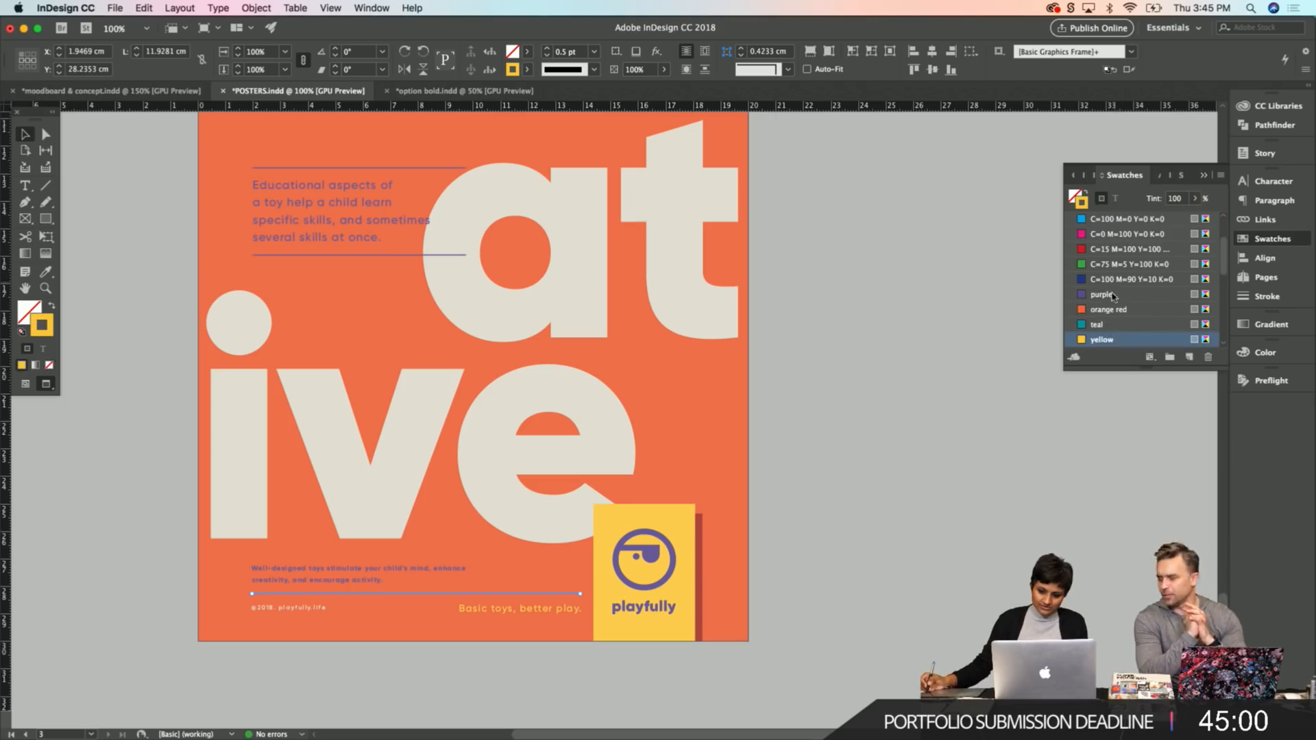
left_click(1107, 297)
left_click(881, 561)
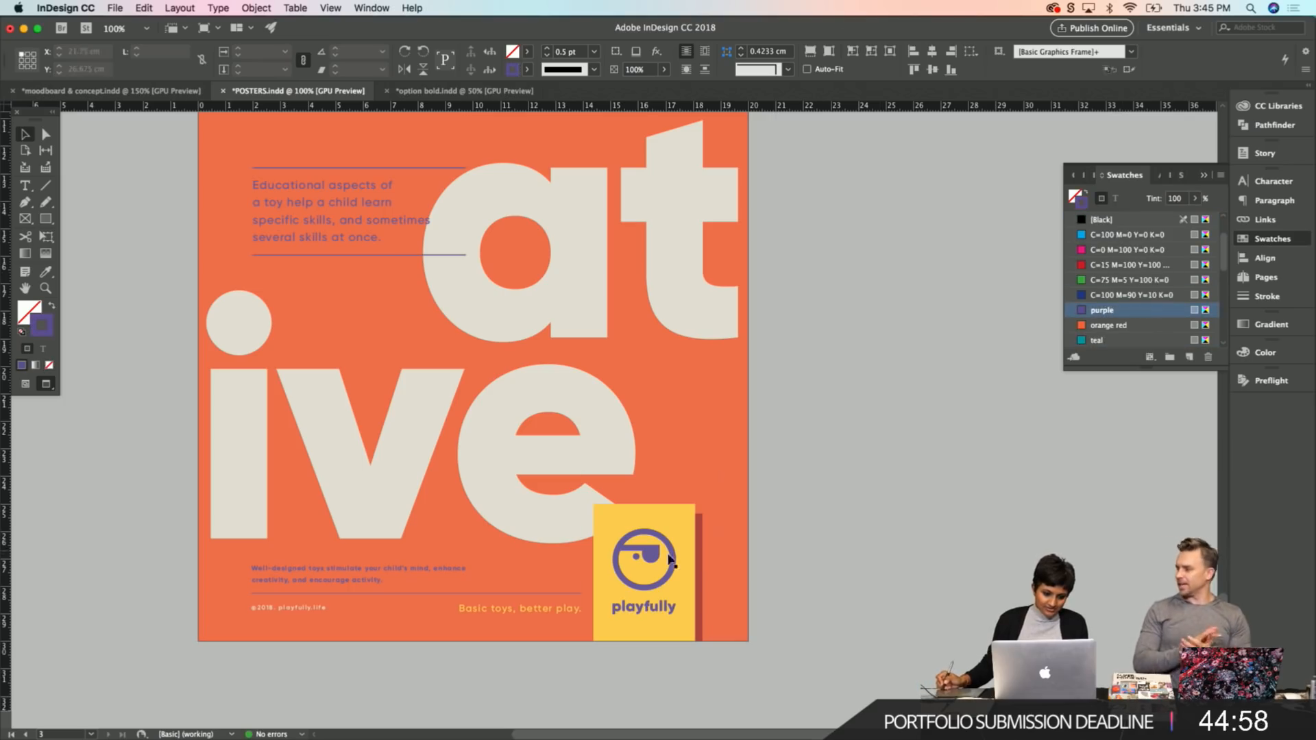
Recolor the "Basic toys, better play." tagline text with the purple swatch.
left_click(556, 612)
left_click(553, 614)
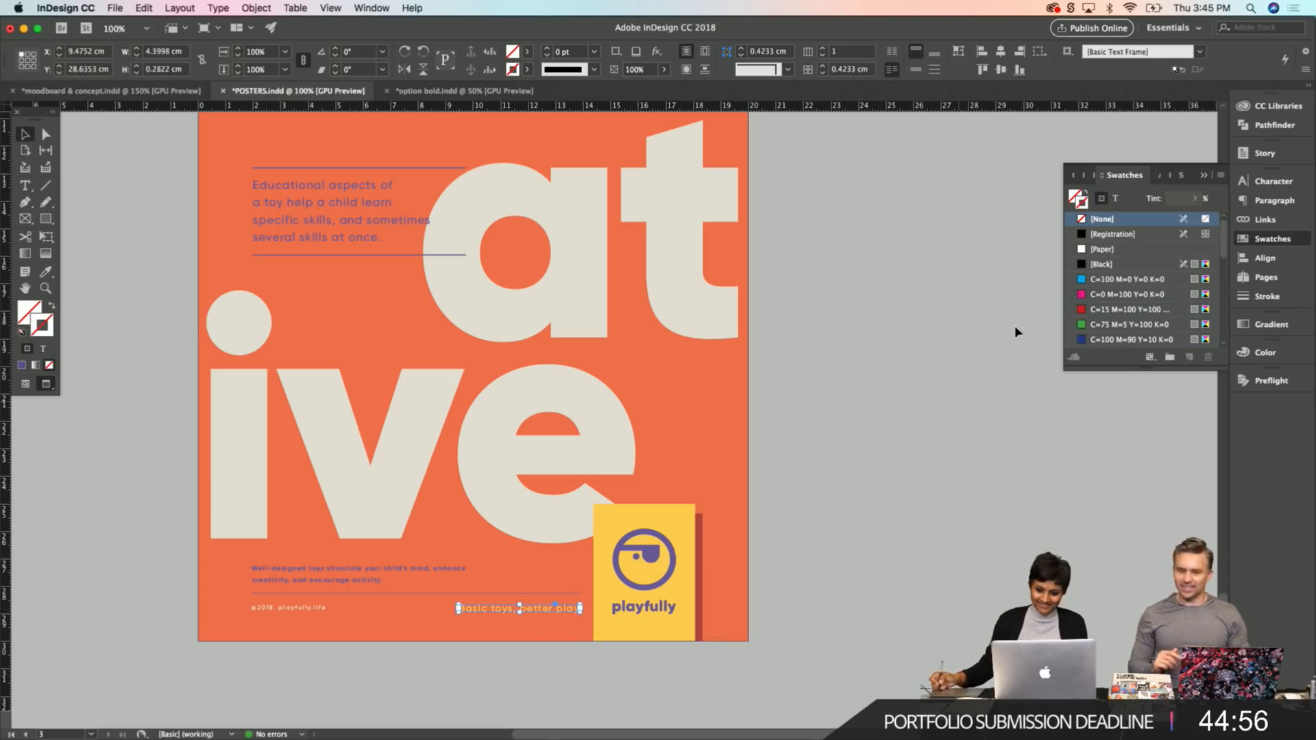
left_click(1115, 199)
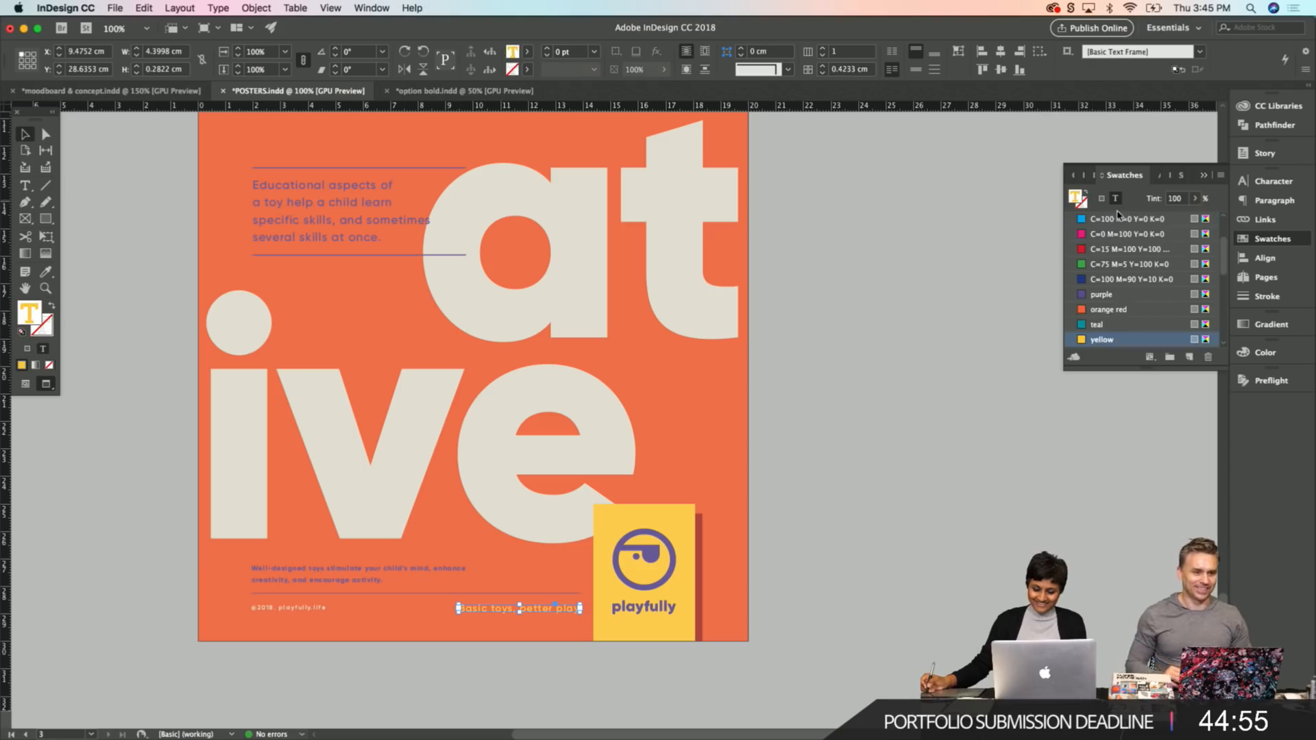
left_click(1101, 296)
left_click(925, 514)
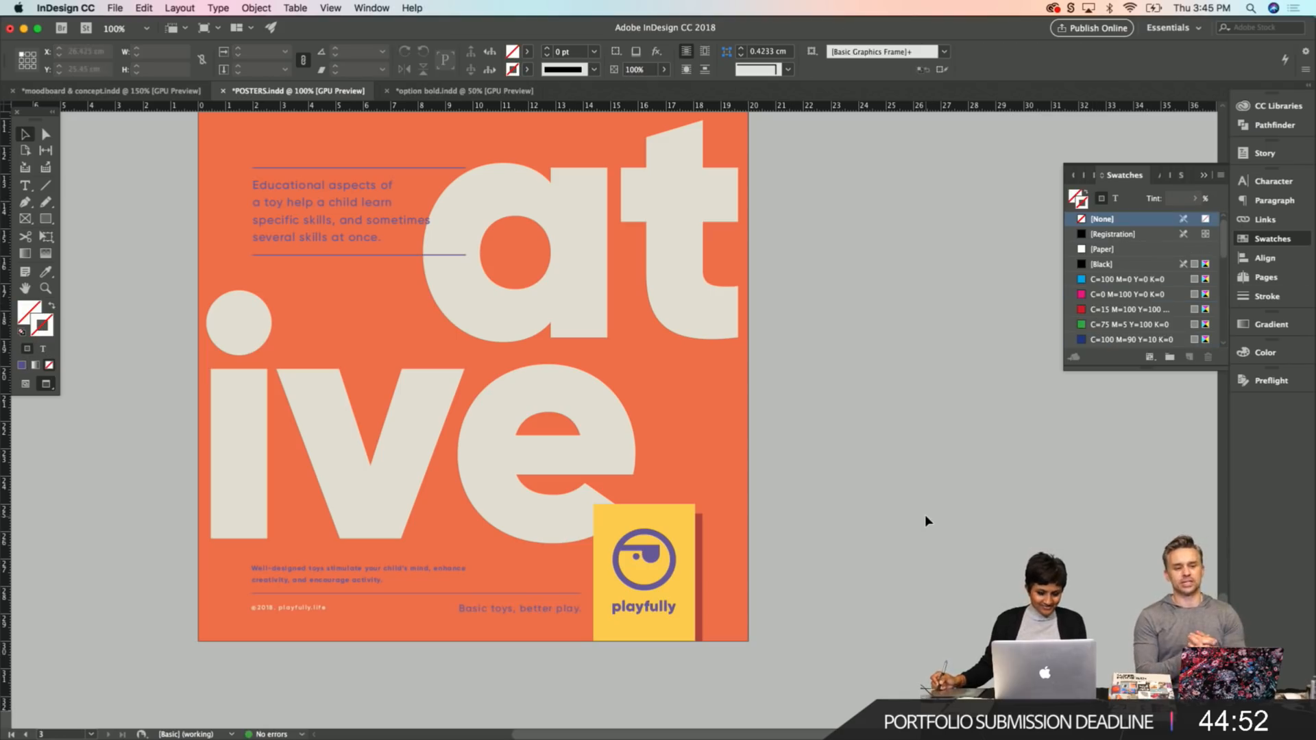
Select the "For more information visit us at" and "playfully.life" text frames together and bring them to the front.
scroll(174, 284, "up", 10)
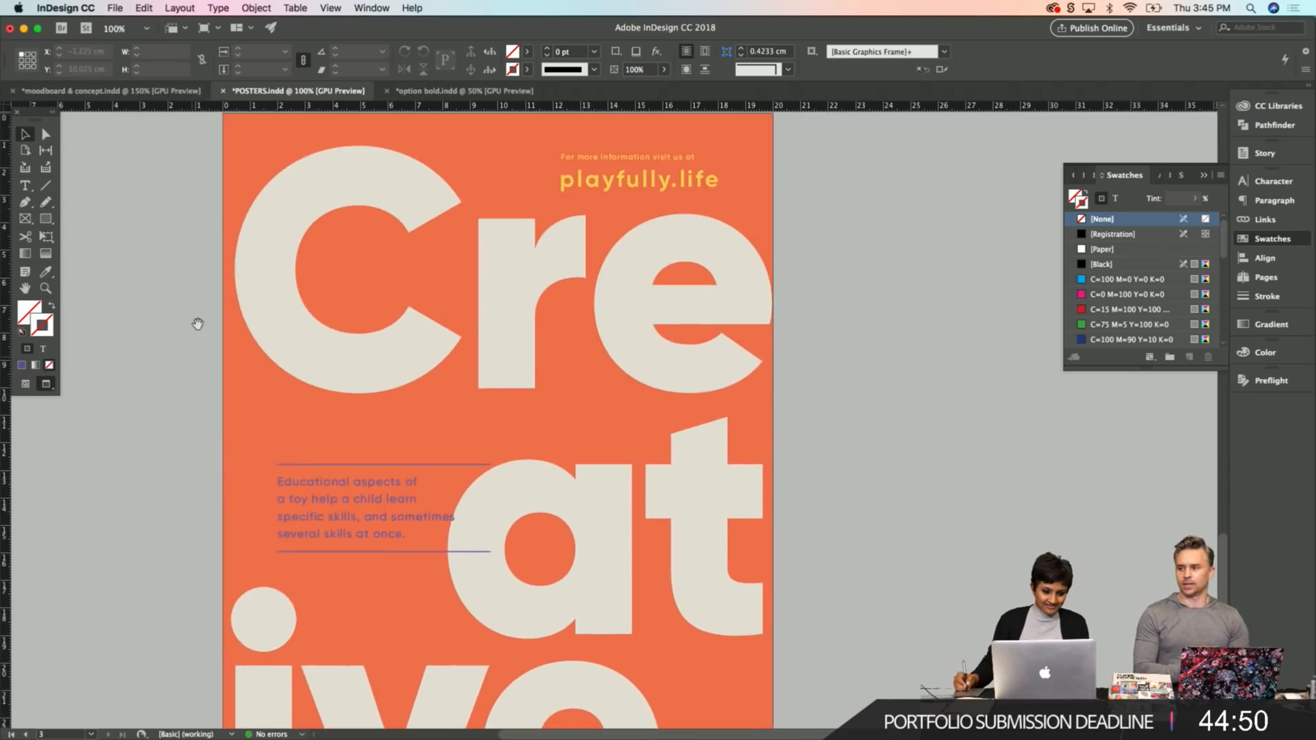
left_click(603, 350)
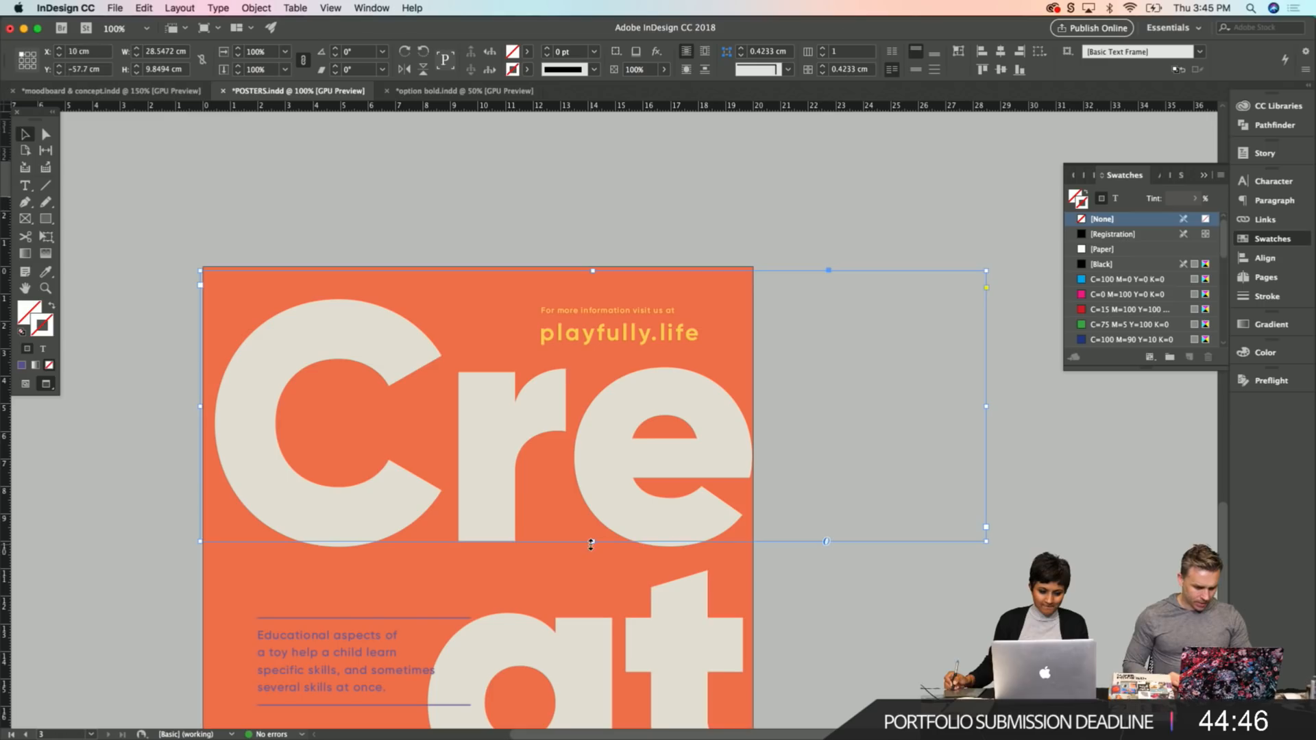
left_click_drag(523, 229, 720, 358)
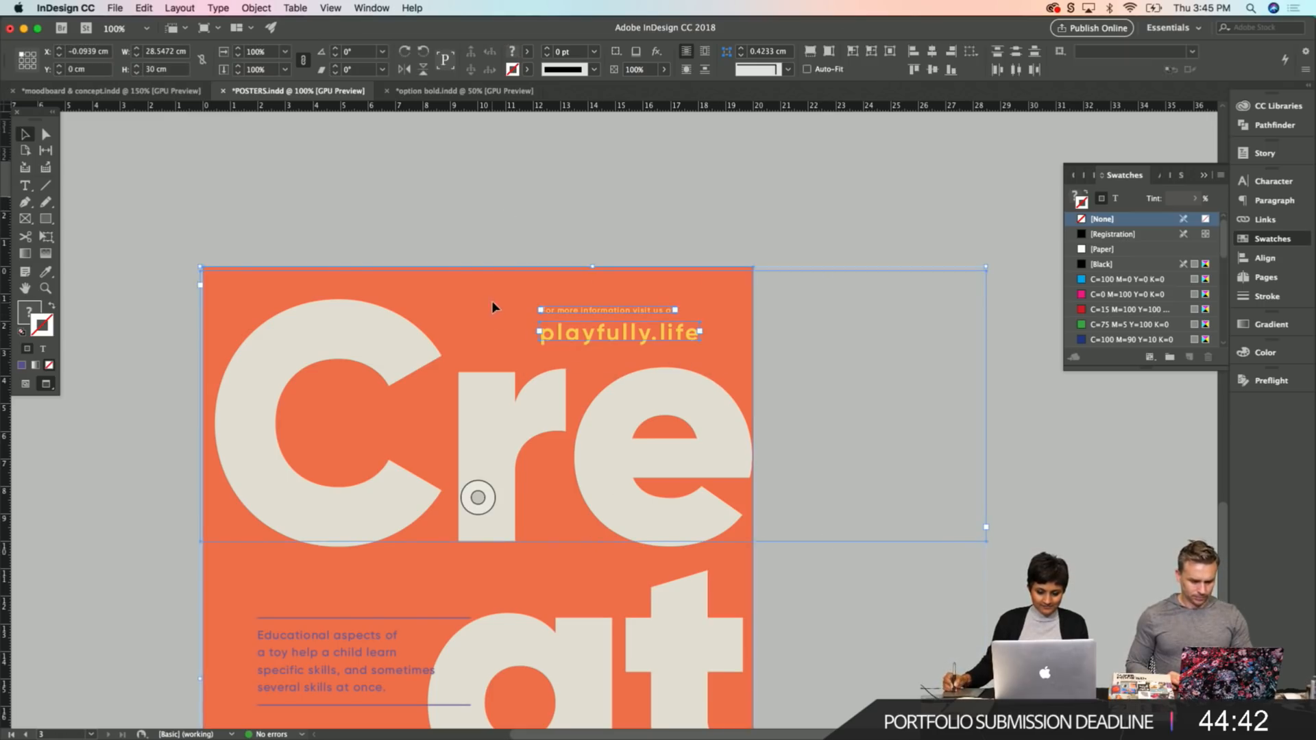
left_click(809, 281)
left_click(756, 269, "shift")
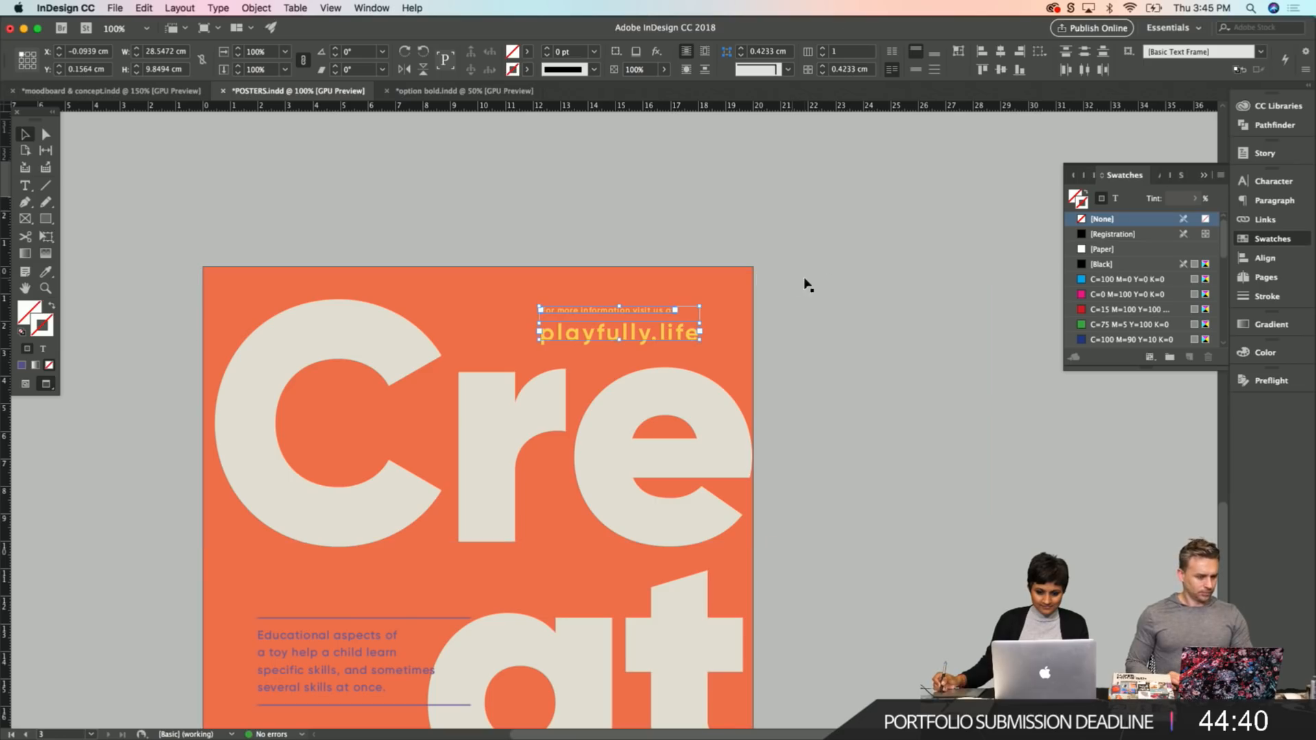
left_click(259, 9)
left_click(263, 10)
left_click(274, 10)
mouse_move(278, 51)
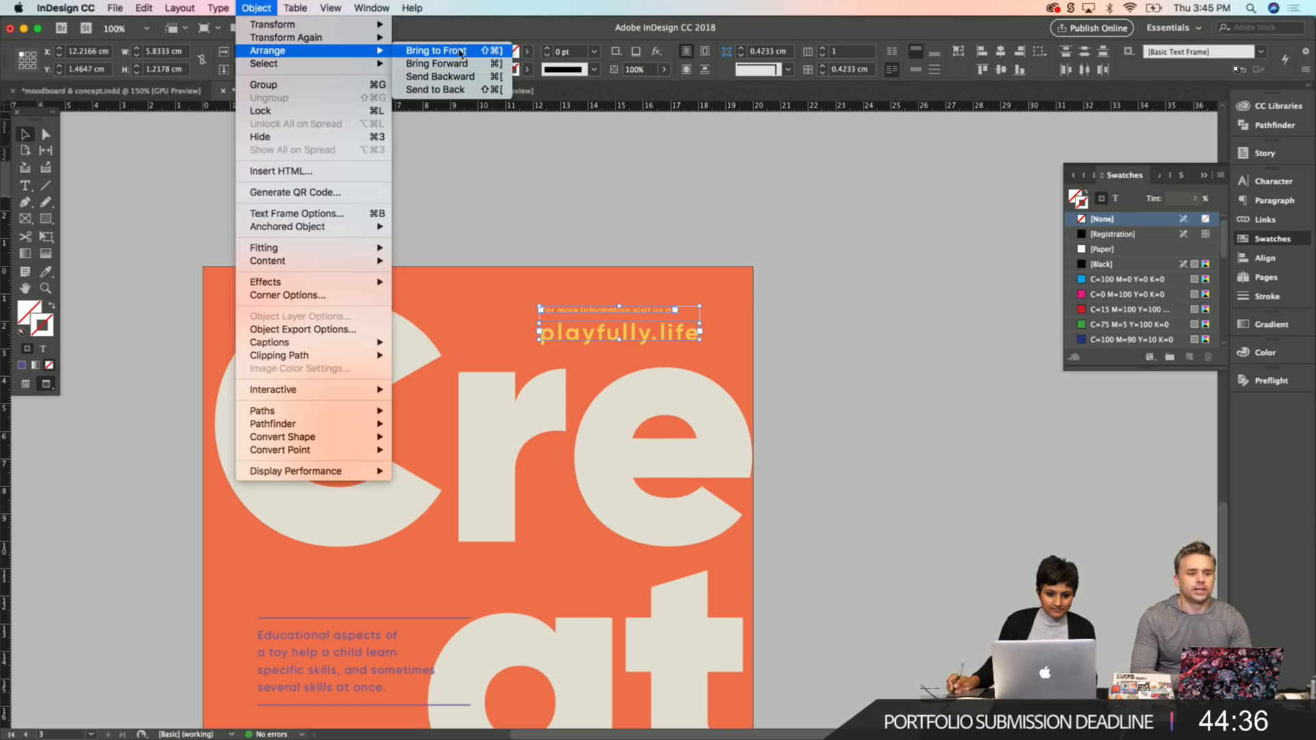
left_click(452, 51)
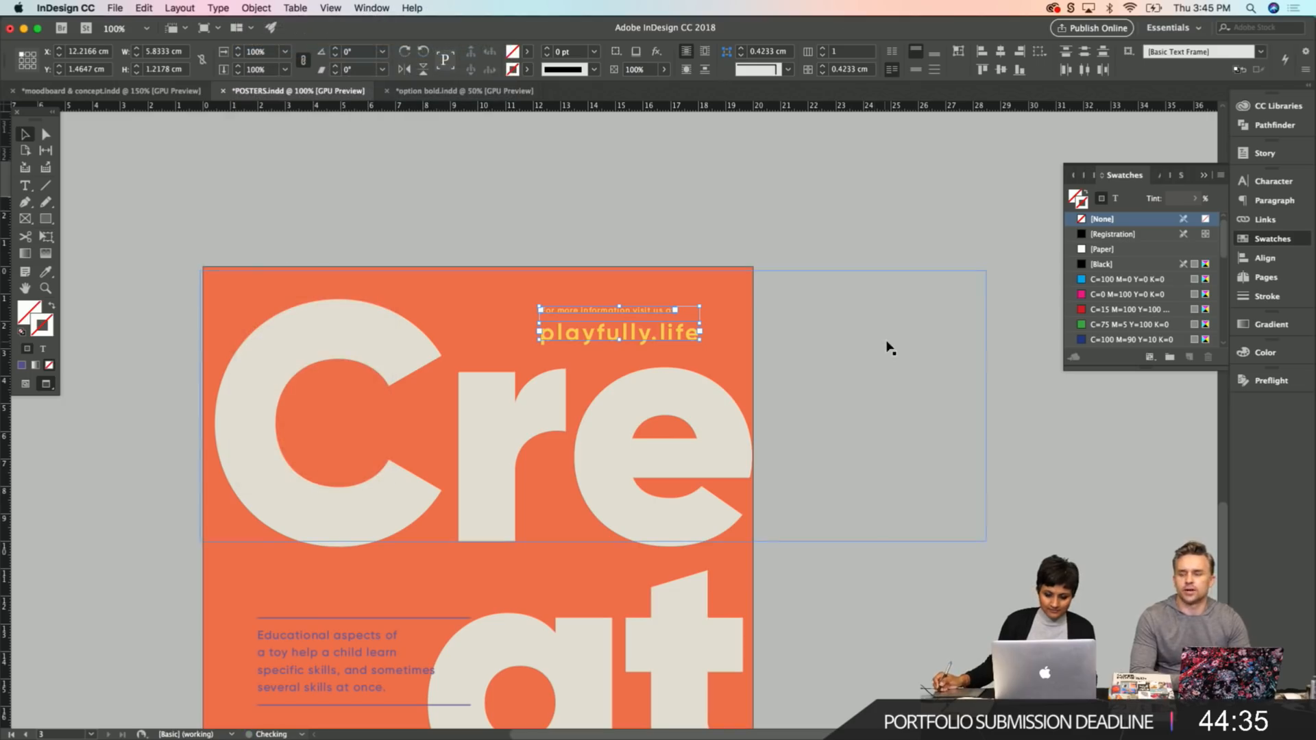
Recolor the text of both selected website lines with the purple swatch.
left_click(1115, 199)
left_click(1111, 300)
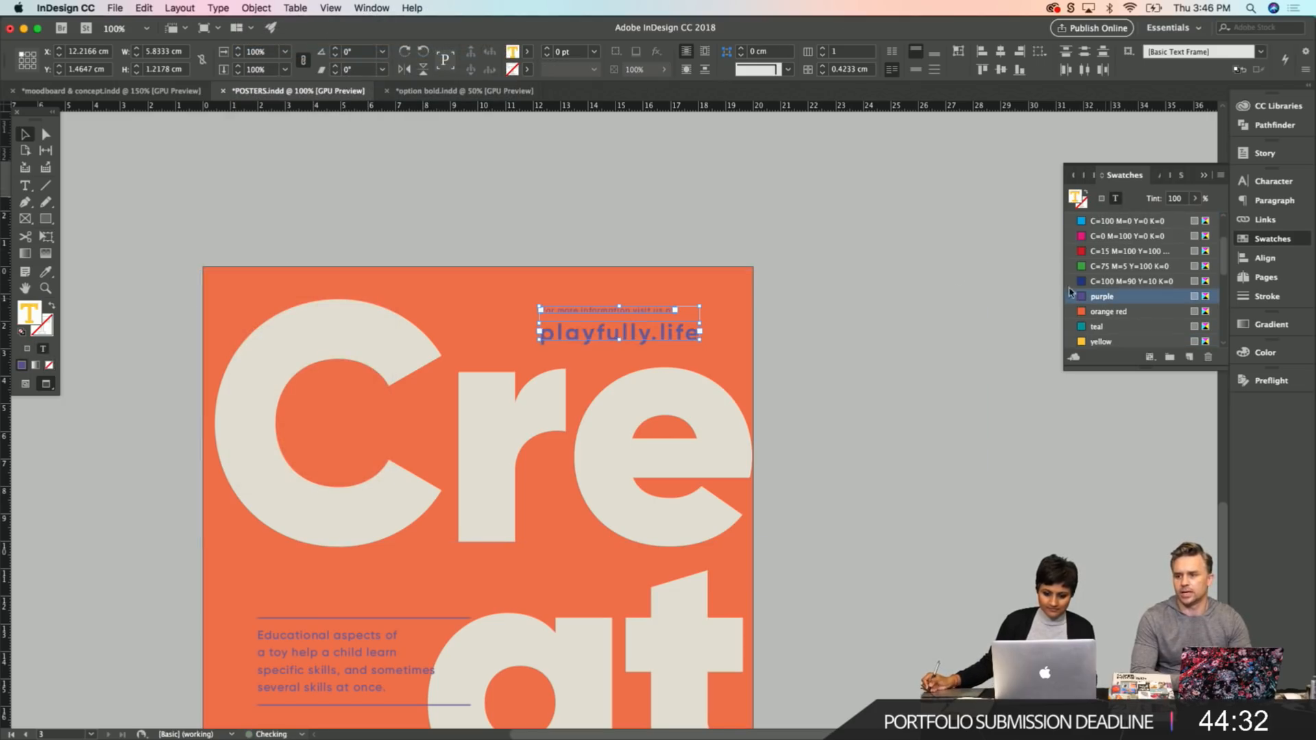
left_click(665, 196)
Nudge the "ive" lettering slightly right to X -0.5918 cm and check its placement with the guides toggled on and off.
scroll(433, 463, "down", 10)
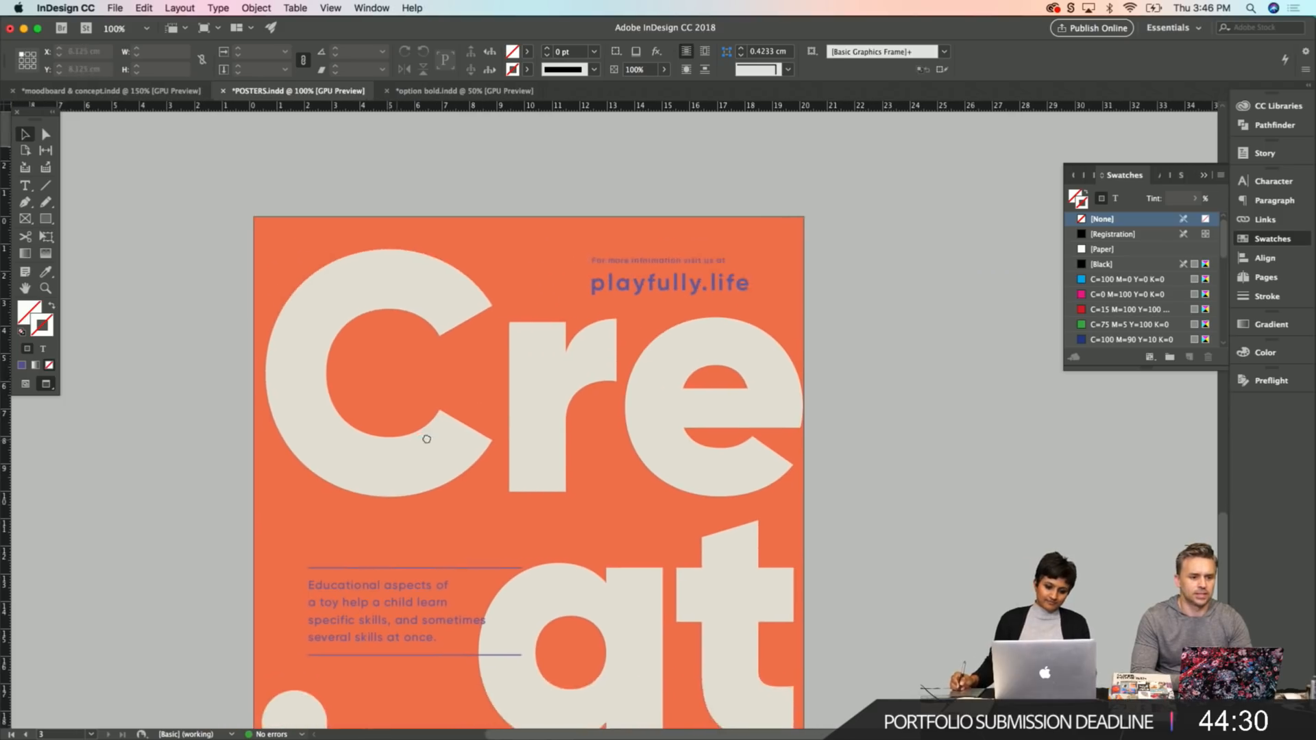
scroll(403, 302, "down", 7)
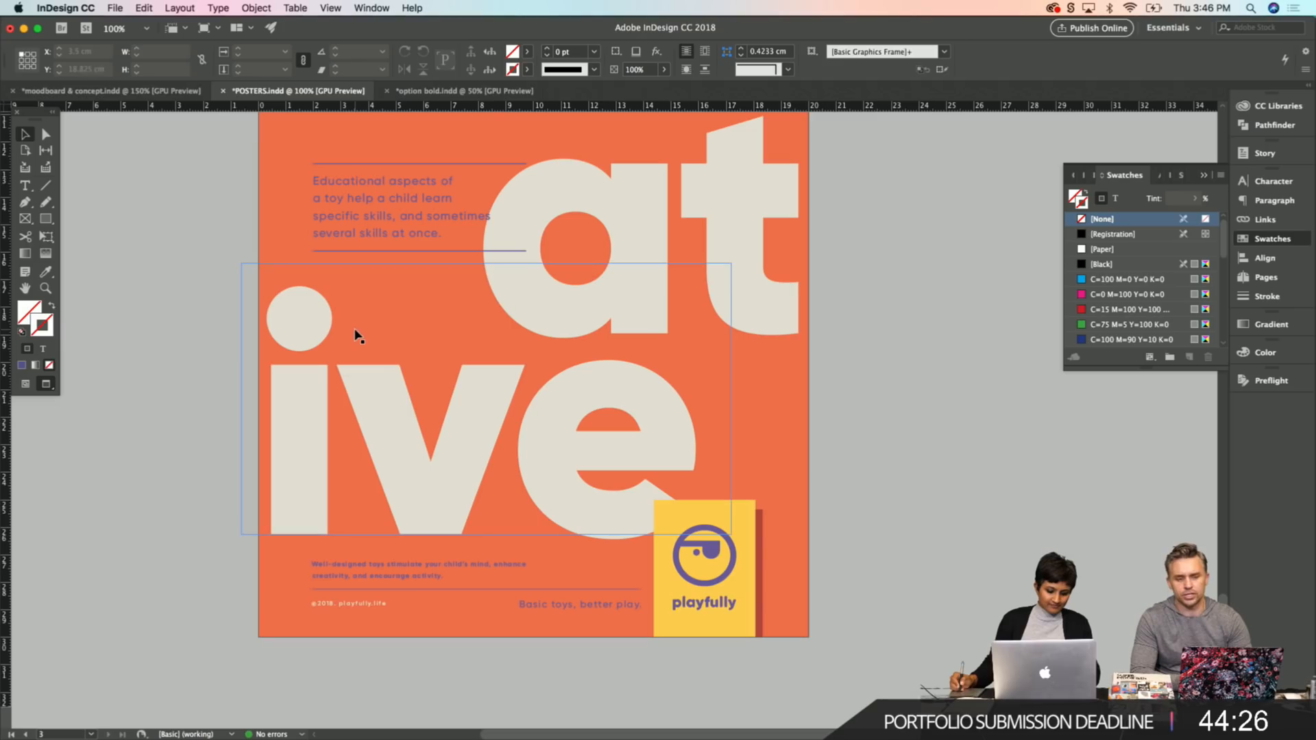
left_click(323, 400)
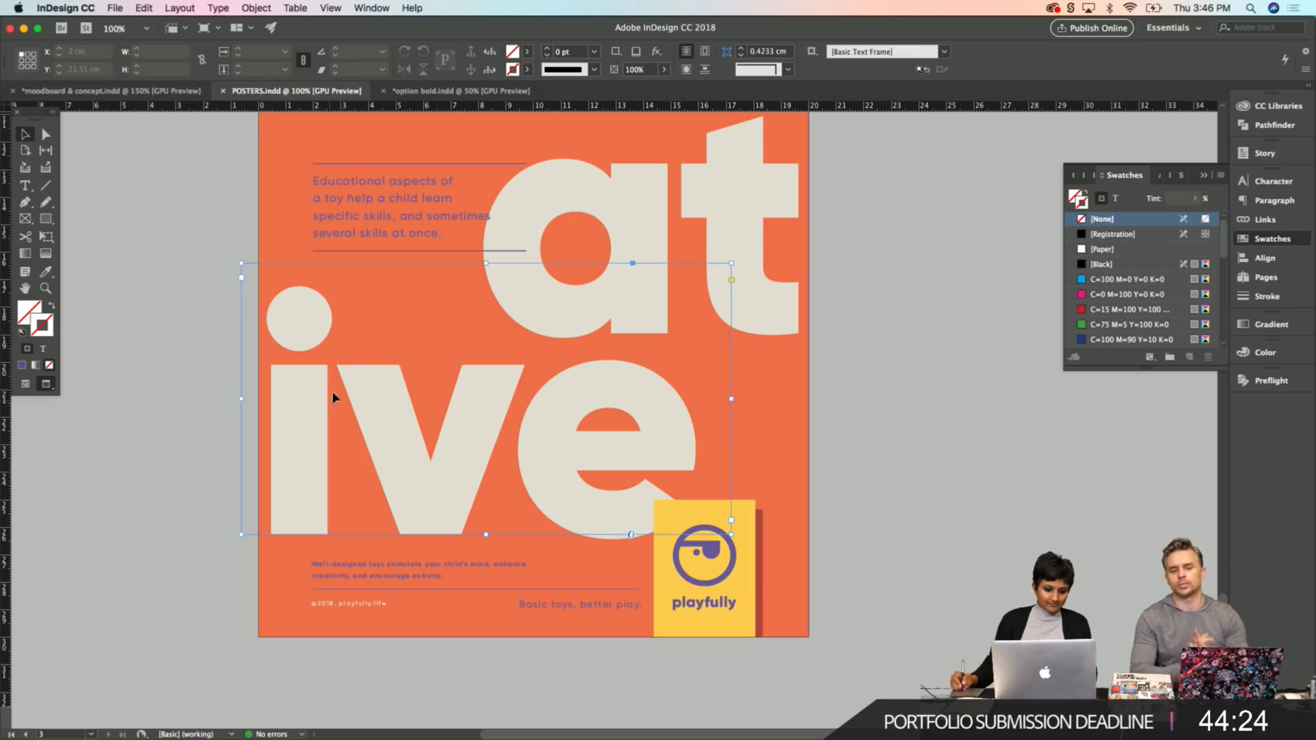
key("Right")
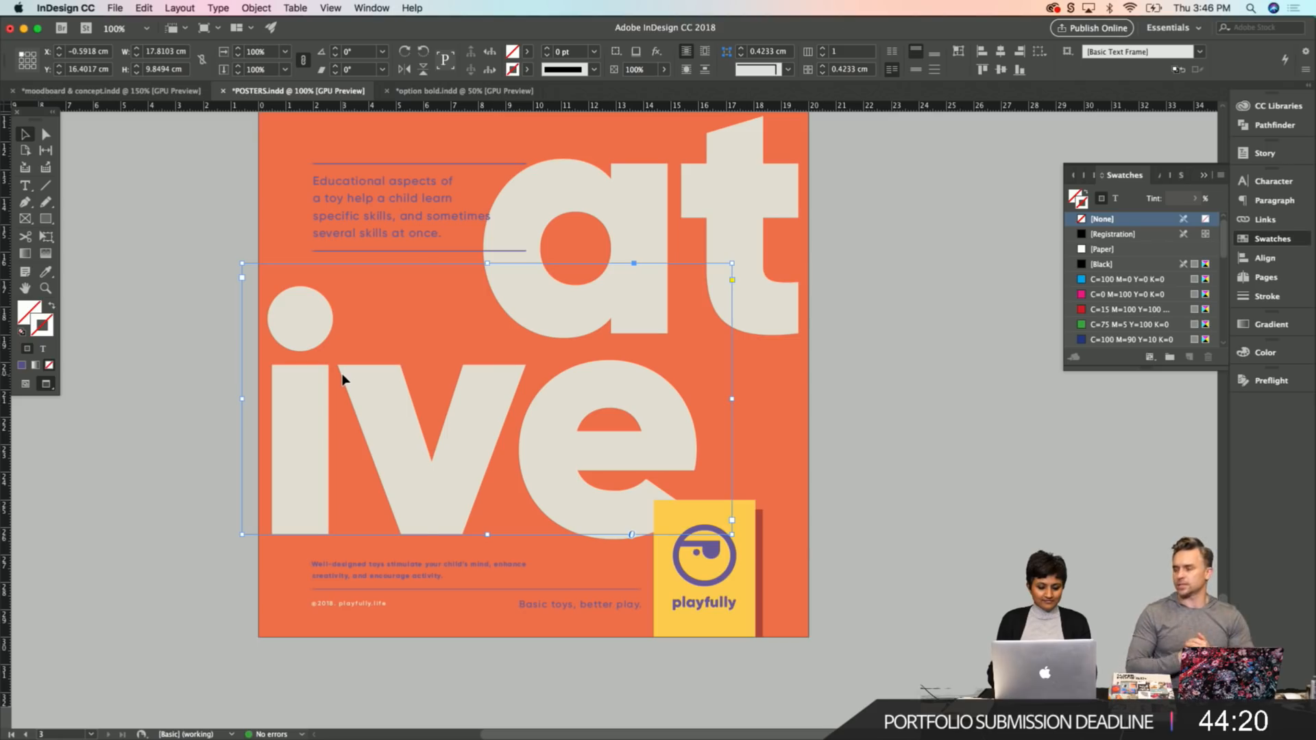
key("w")
key("w")
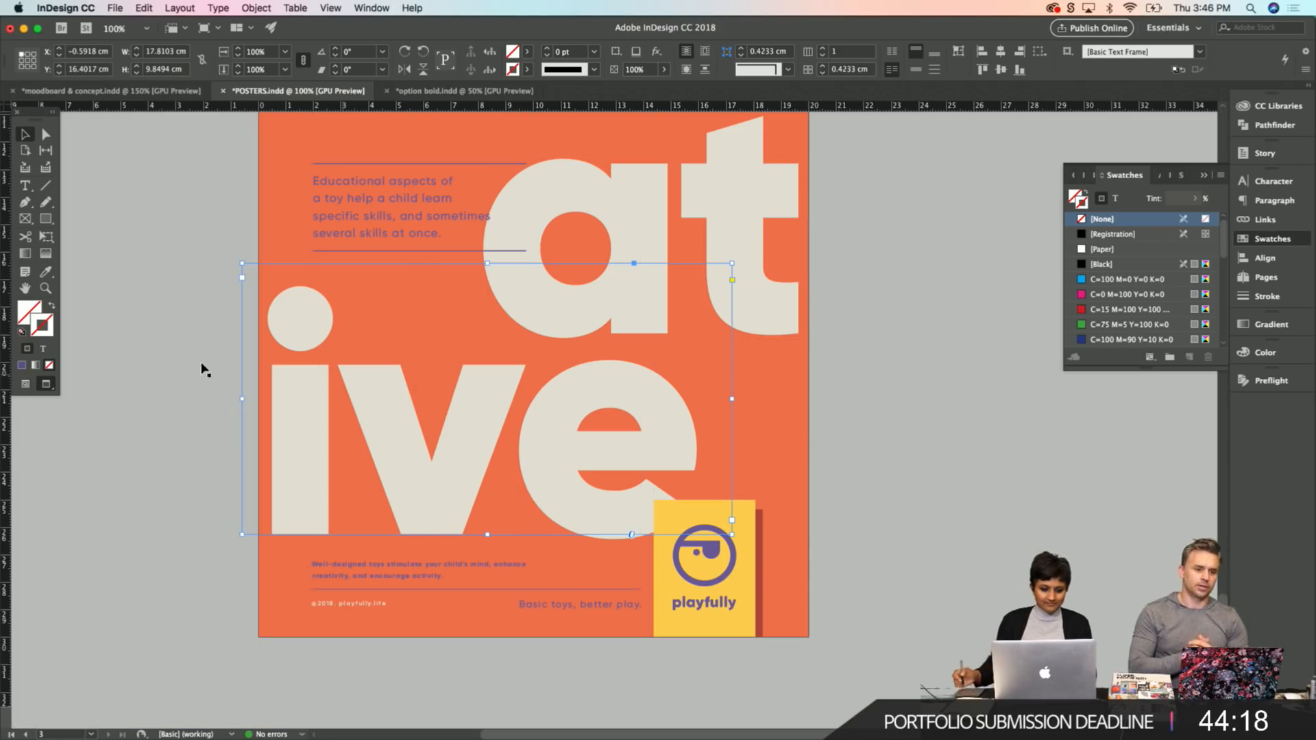
left_click(165, 432)
scroll(175, 288, "up", 5)
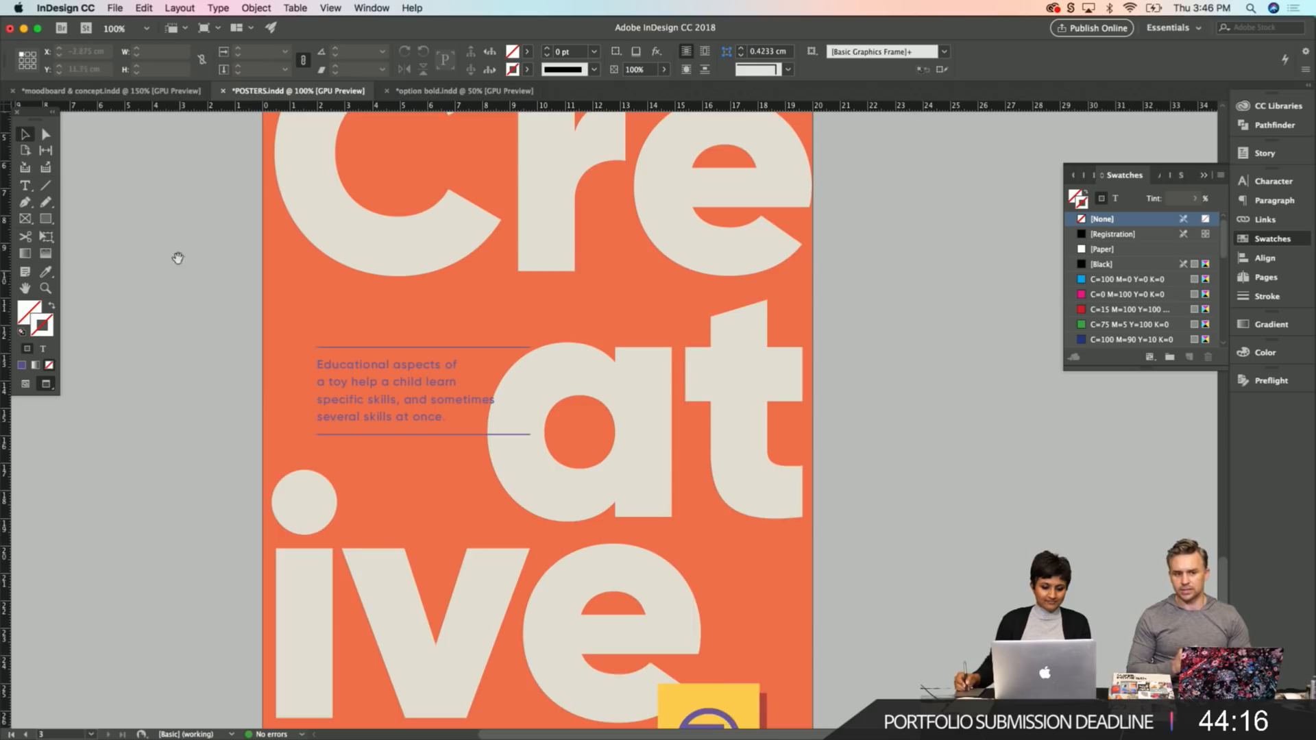
Look over the orange "Creative" poster from top to bottom, checking its lettering, purple text and logo card.
scroll(180, 270, "up", 5)
scroll(196, 492, "up", 15)
left_click_drag(183, 408, 203, 479)
left_click_drag(279, 516, 277, 334)
left_click_drag(270, 573, 268, 97)
scroll(264, 211, "down", 15)
scroll(148, 376, "up", 2)
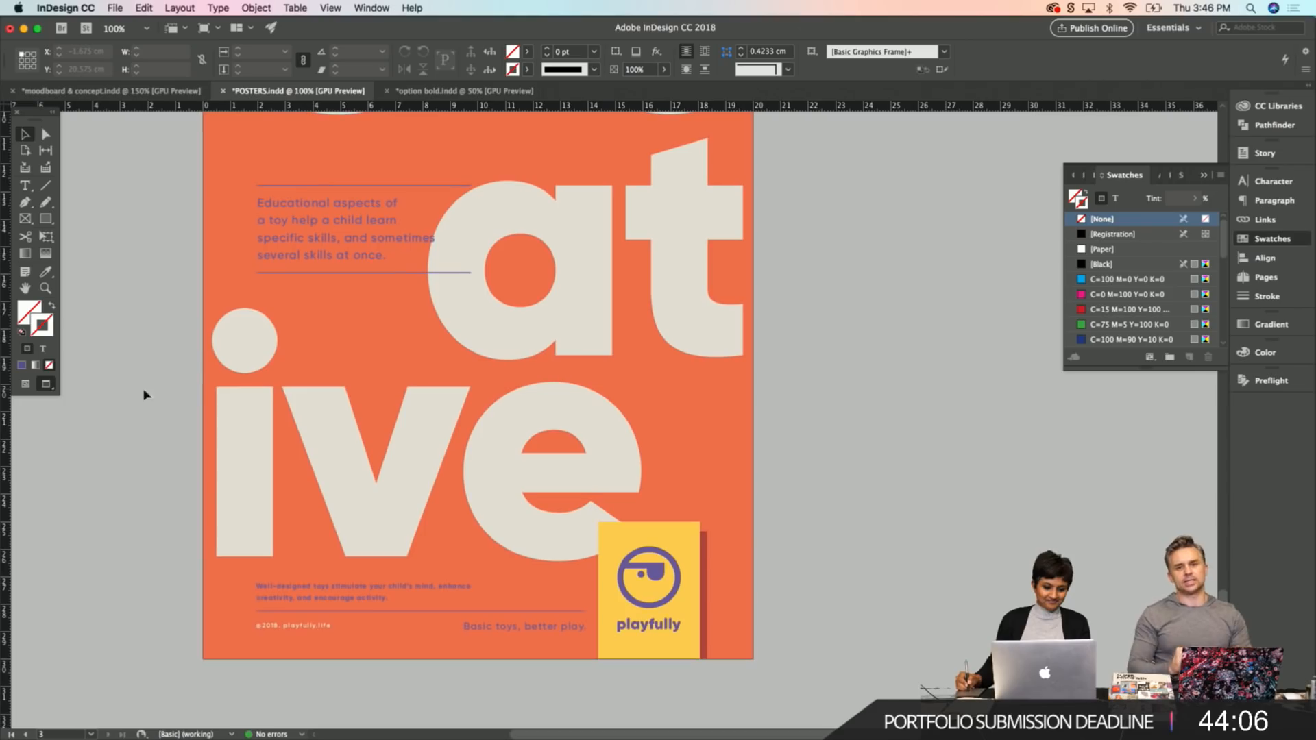
scroll(137, 343, "up", 4)
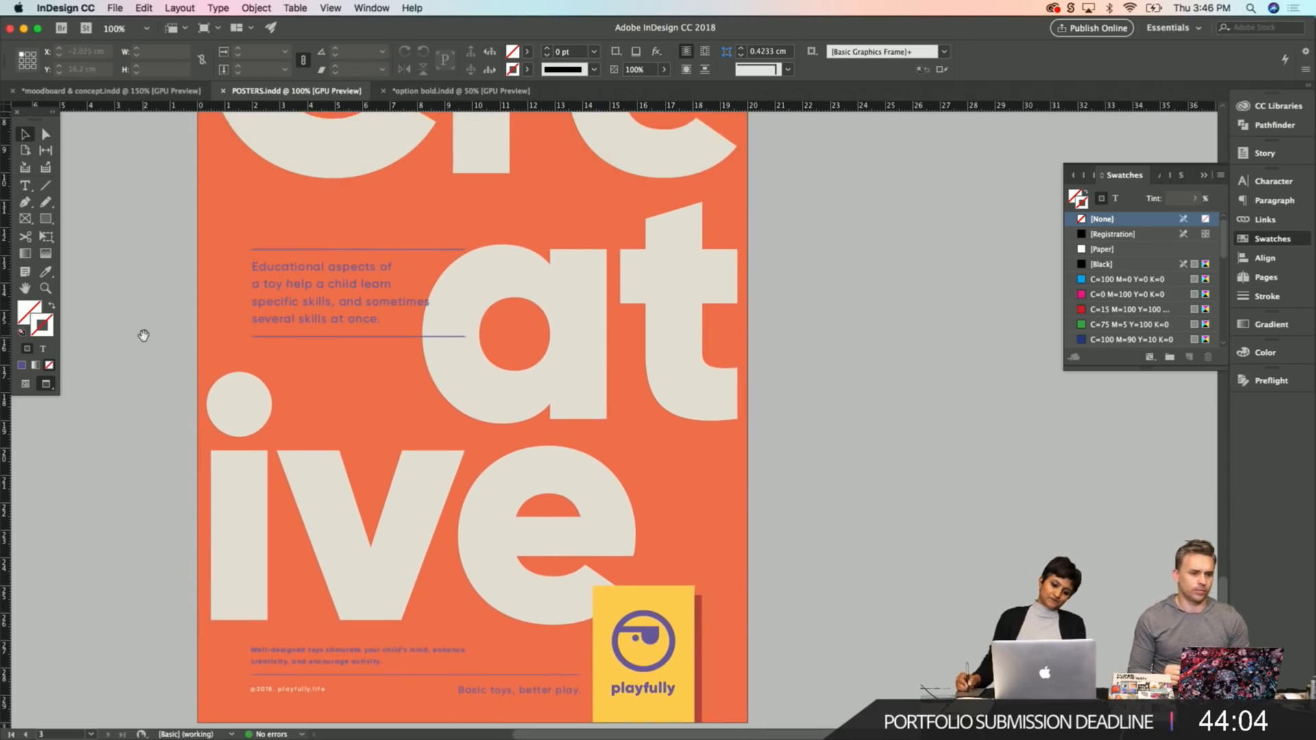
scroll(155, 363, "up", 20)
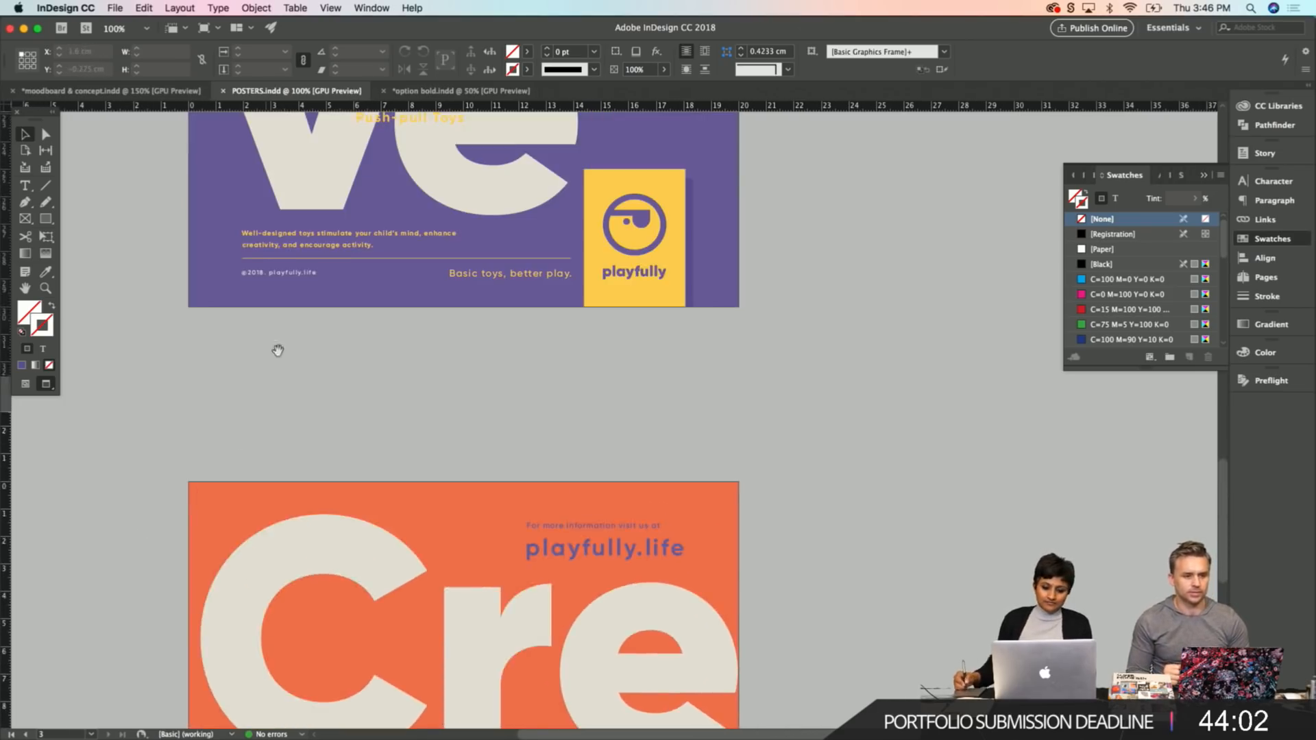
Select the shadow rectangle behind the logo card on the purple poster to inspect its fill and opacity.
key("a")
left_click(626, 372)
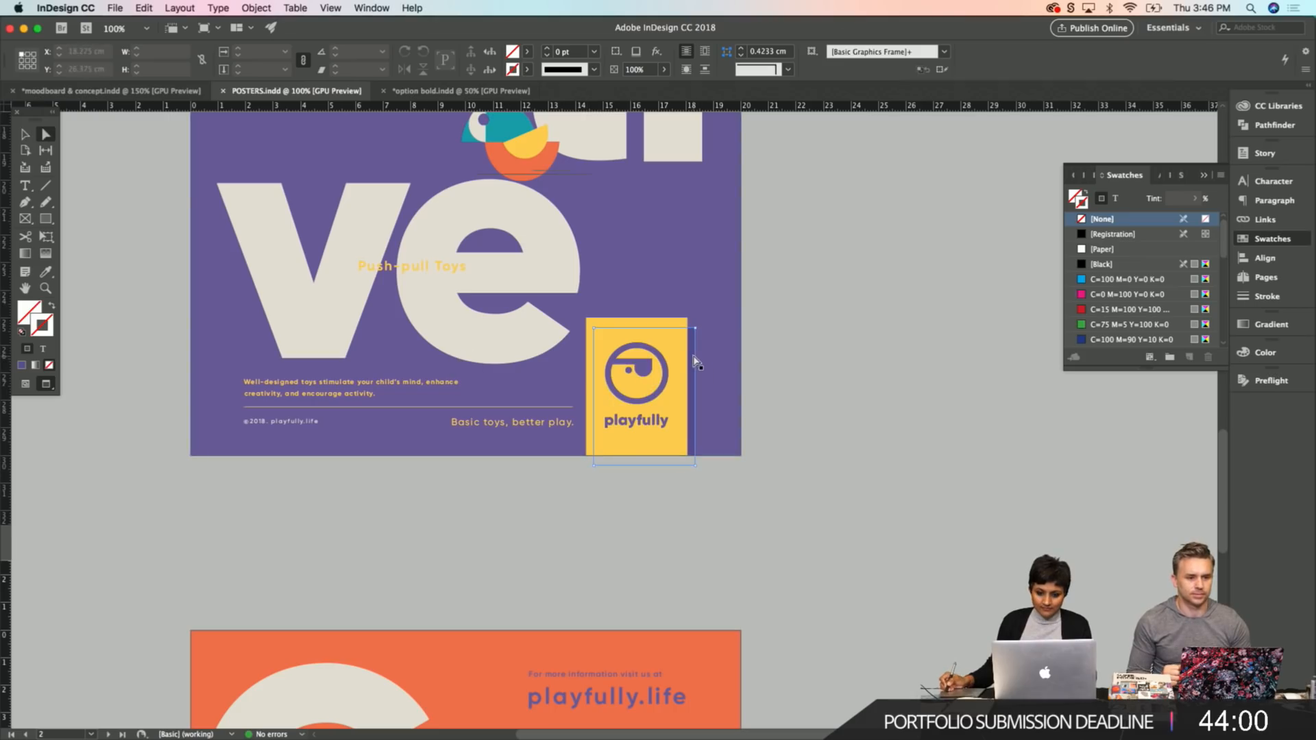
left_click(710, 369)
left_click(911, 474)
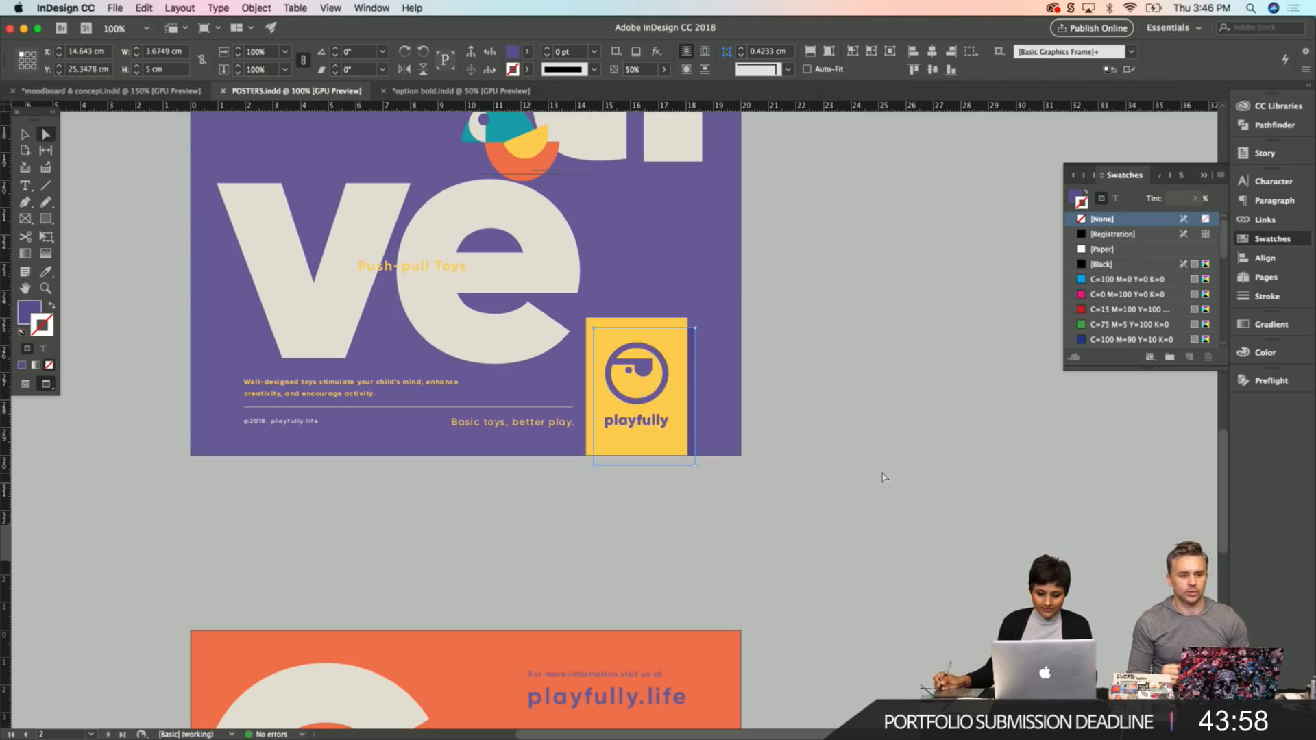
Select the orange poster's logo shadow and check its fill and opacity against the available swatches.
left_click_drag(631, 558, 603, 400)
left_click_drag(458, 437, 459, 152)
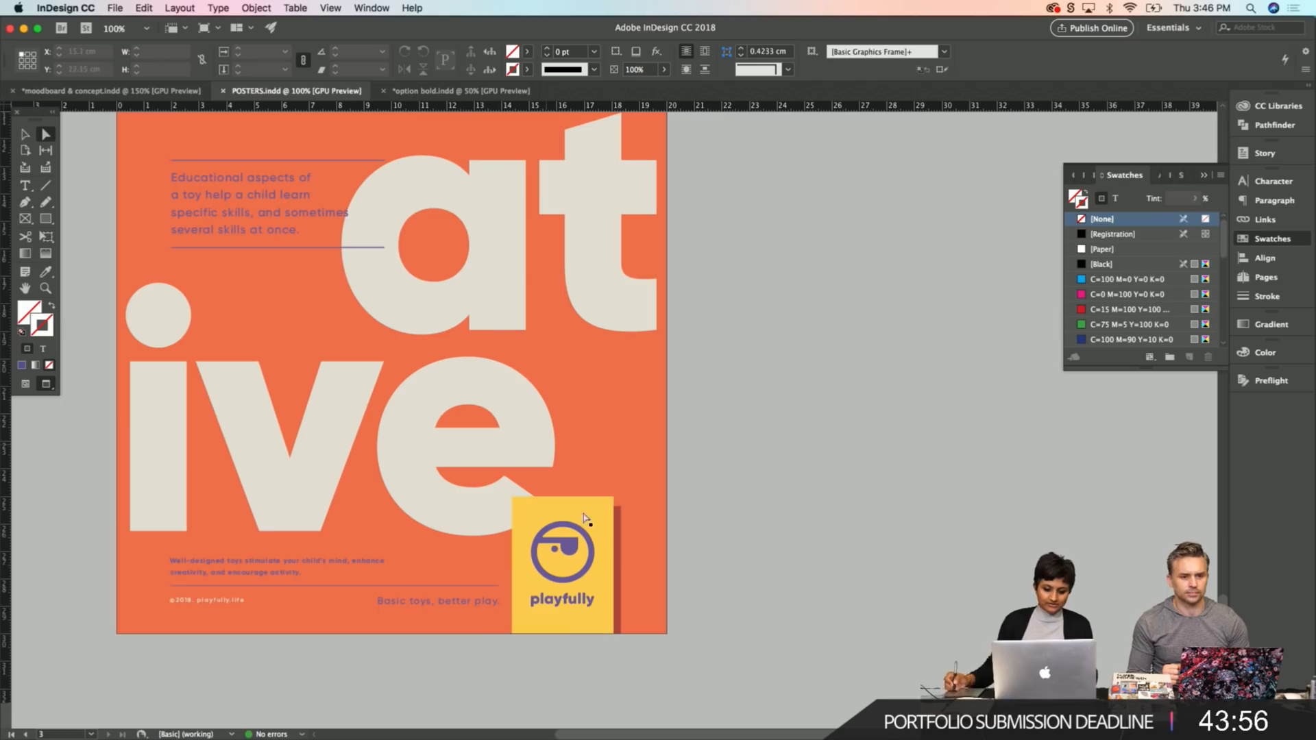
left_click(620, 554)
left_click(632, 384)
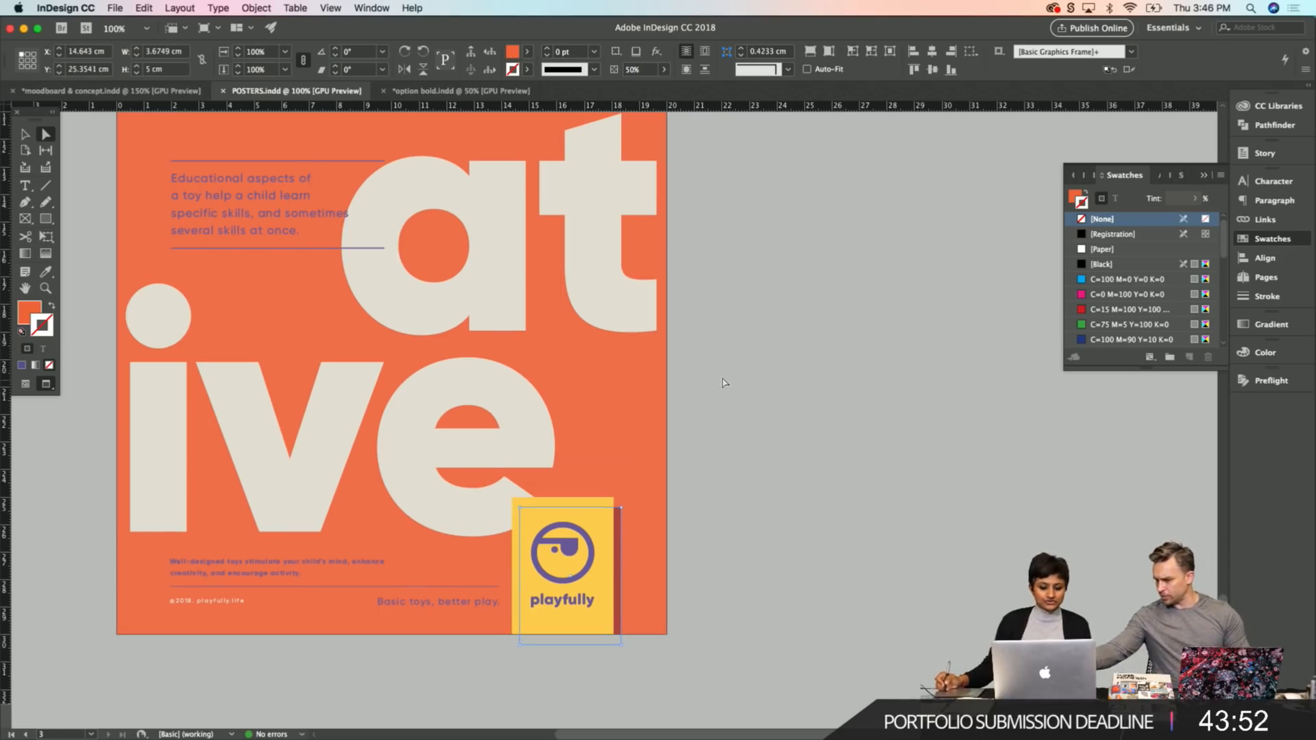
left_click(768, 369)
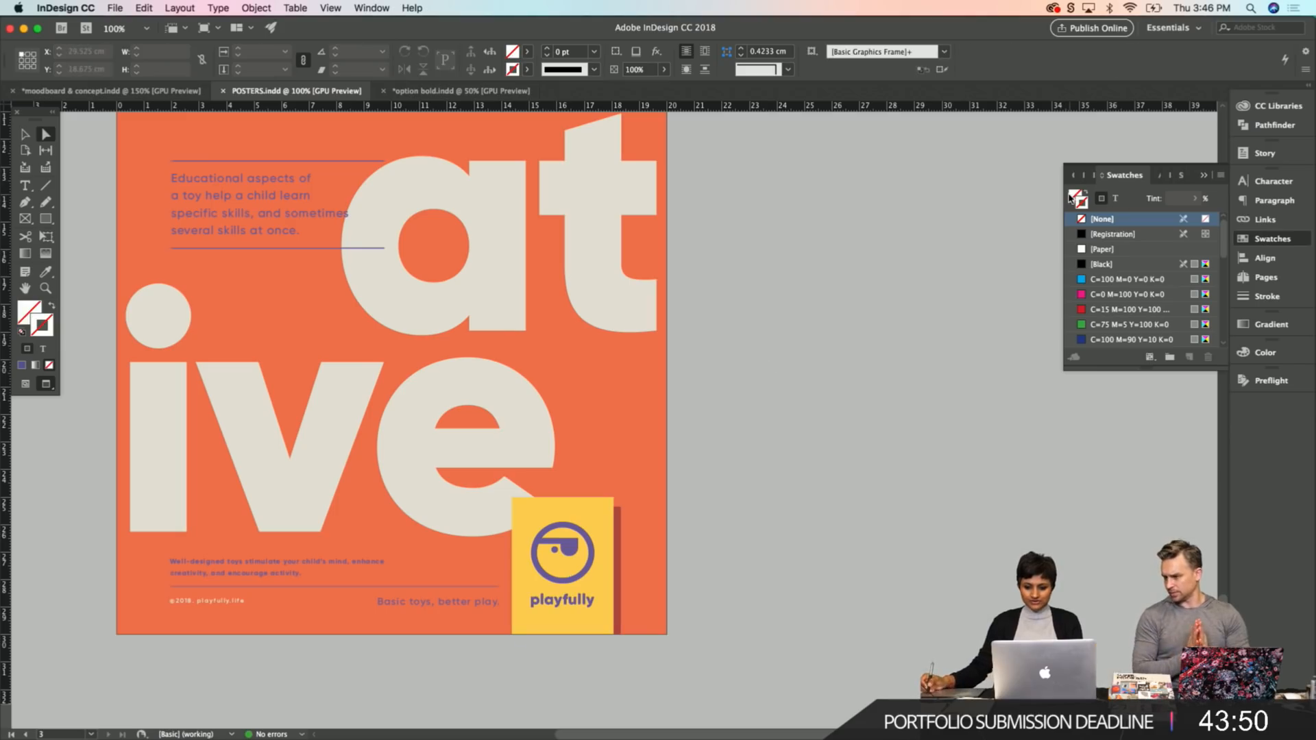
left_click_drag(1224, 236, 1223, 327)
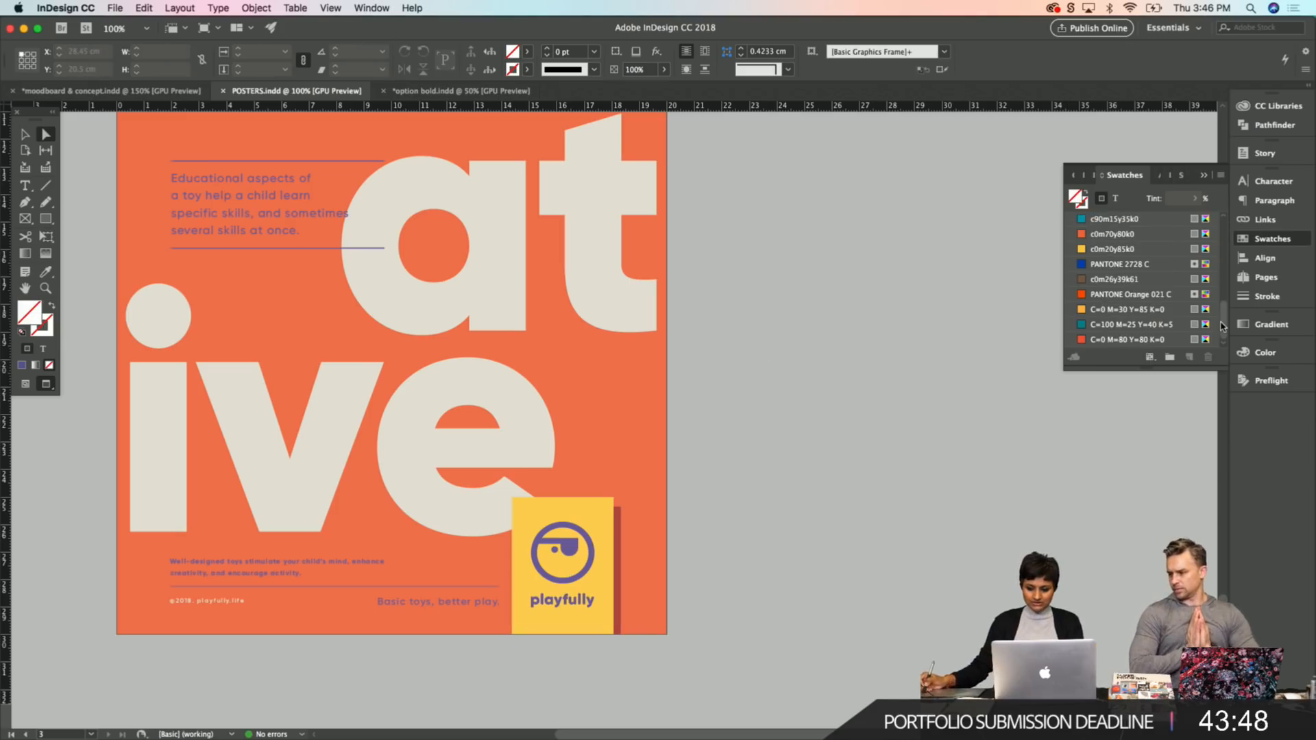
left_click(626, 536)
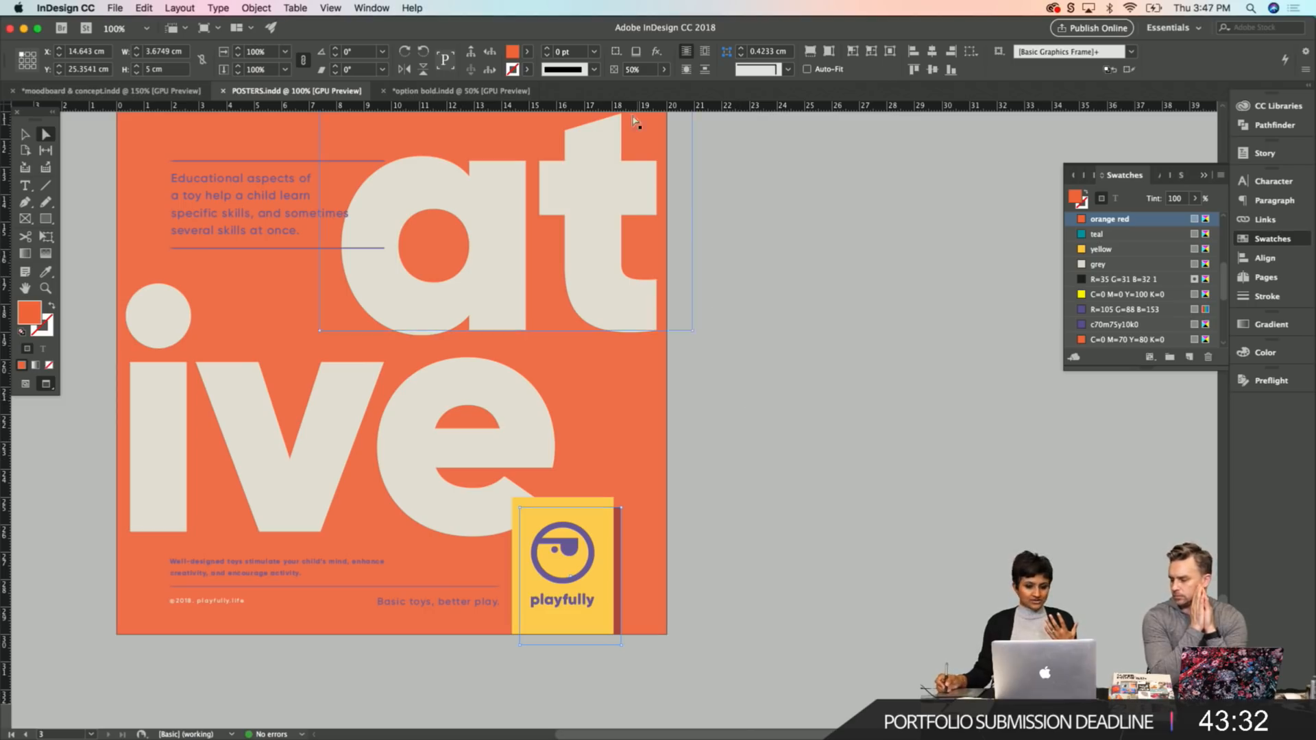
left_click(768, 329)
Select the purple poster's logo shadow again to compare it with the shadow on the orange poster.
scroll(479, 172, "up", 10)
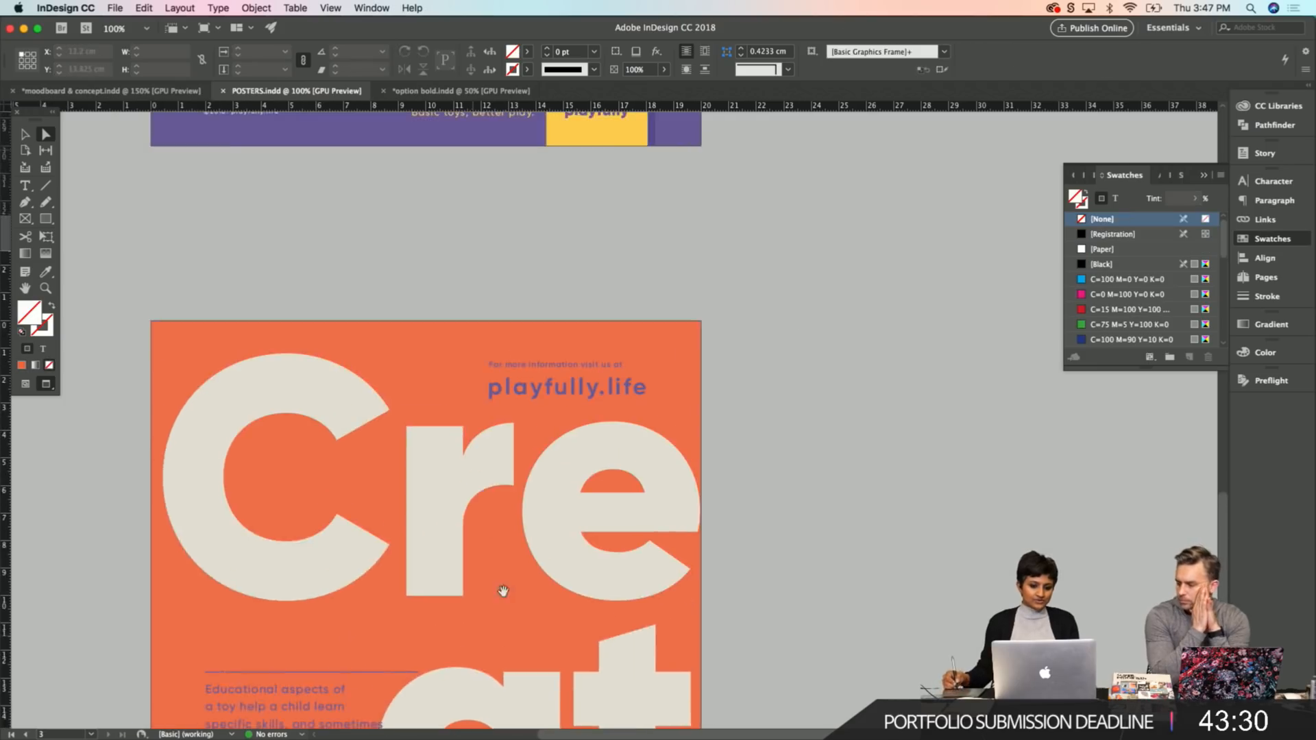
left_click(680, 250)
left_click(820, 296)
left_click_drag(592, 380, 584, 220)
scroll(546, 441, "down", 10)
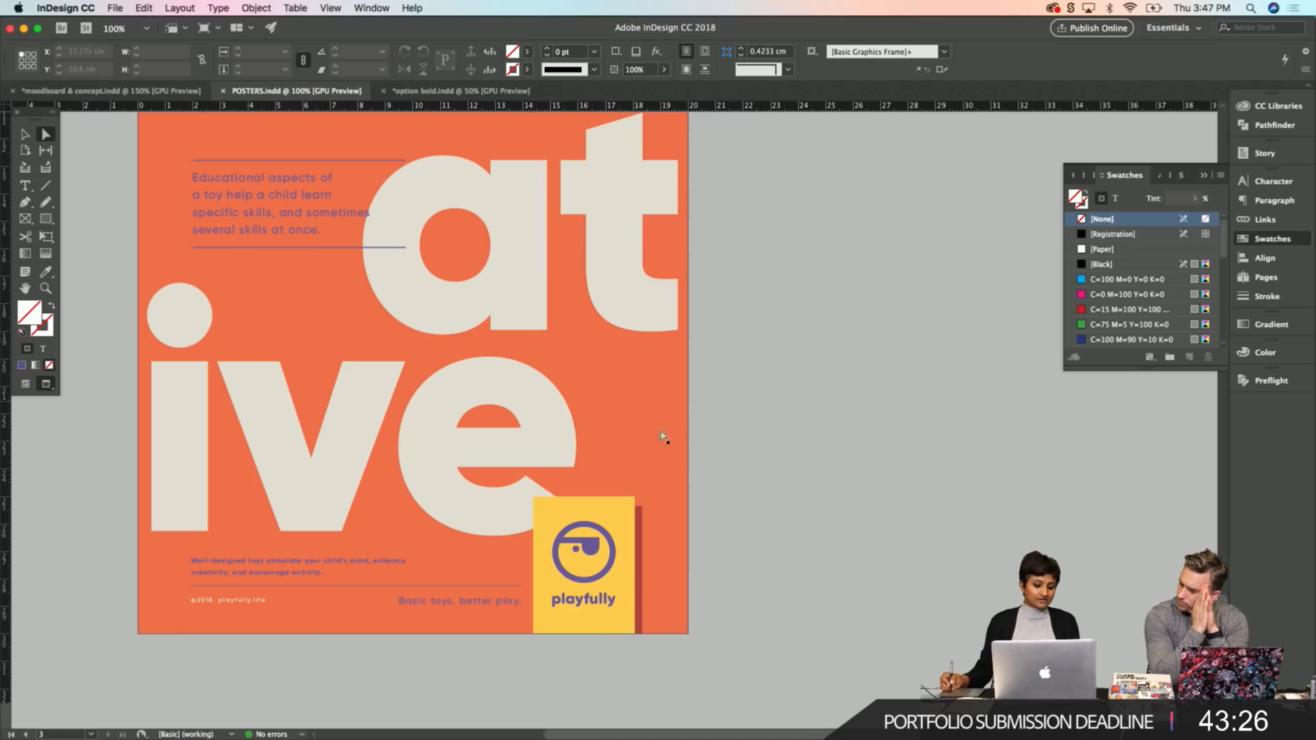
Set the opacity of the logo card's shadow on the orange poster to 30% and save the document.
left_click(638, 527)
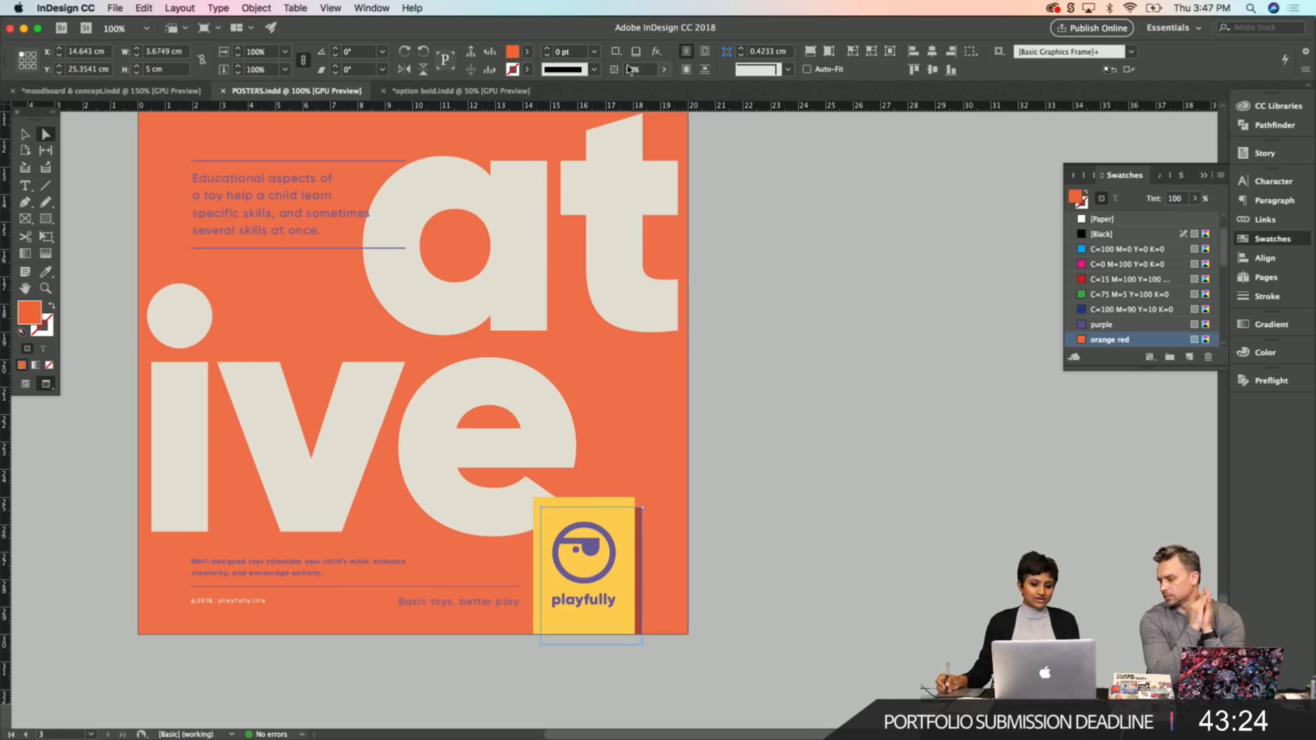
left_click(637, 71)
type("30")
key("Return")
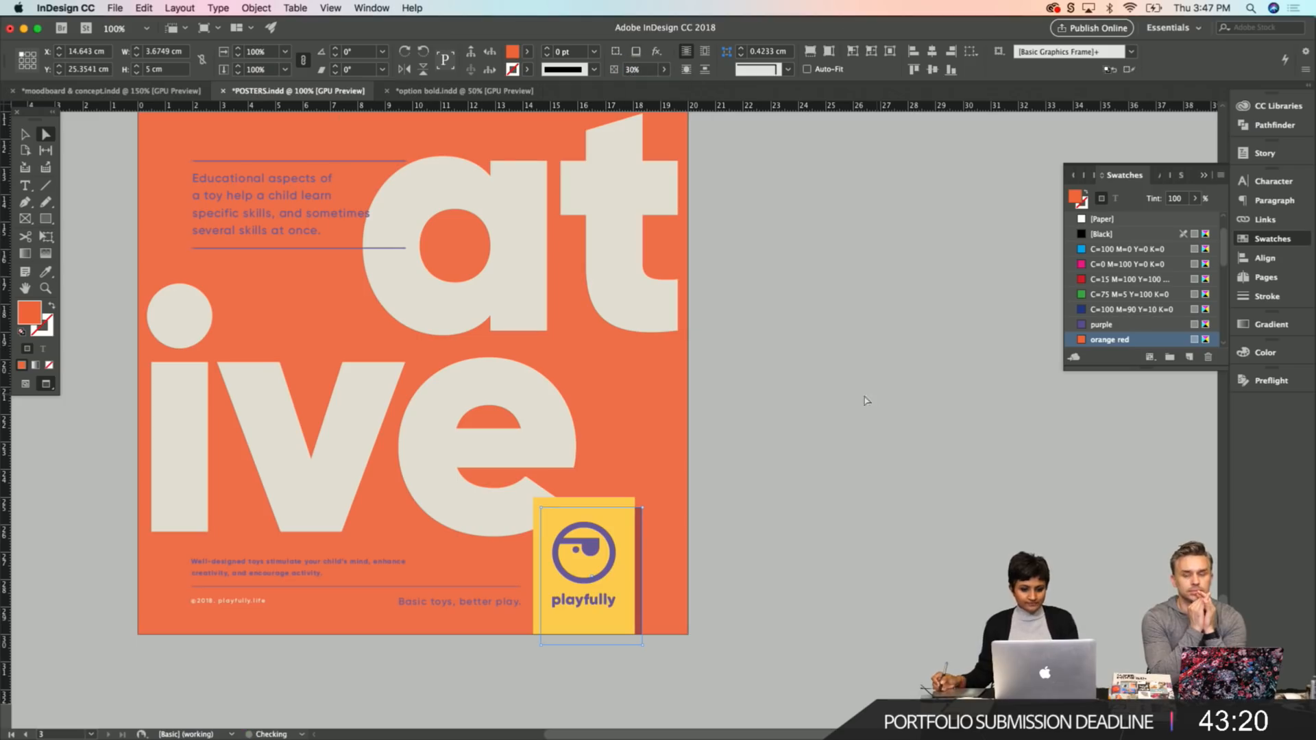
left_click(874, 396)
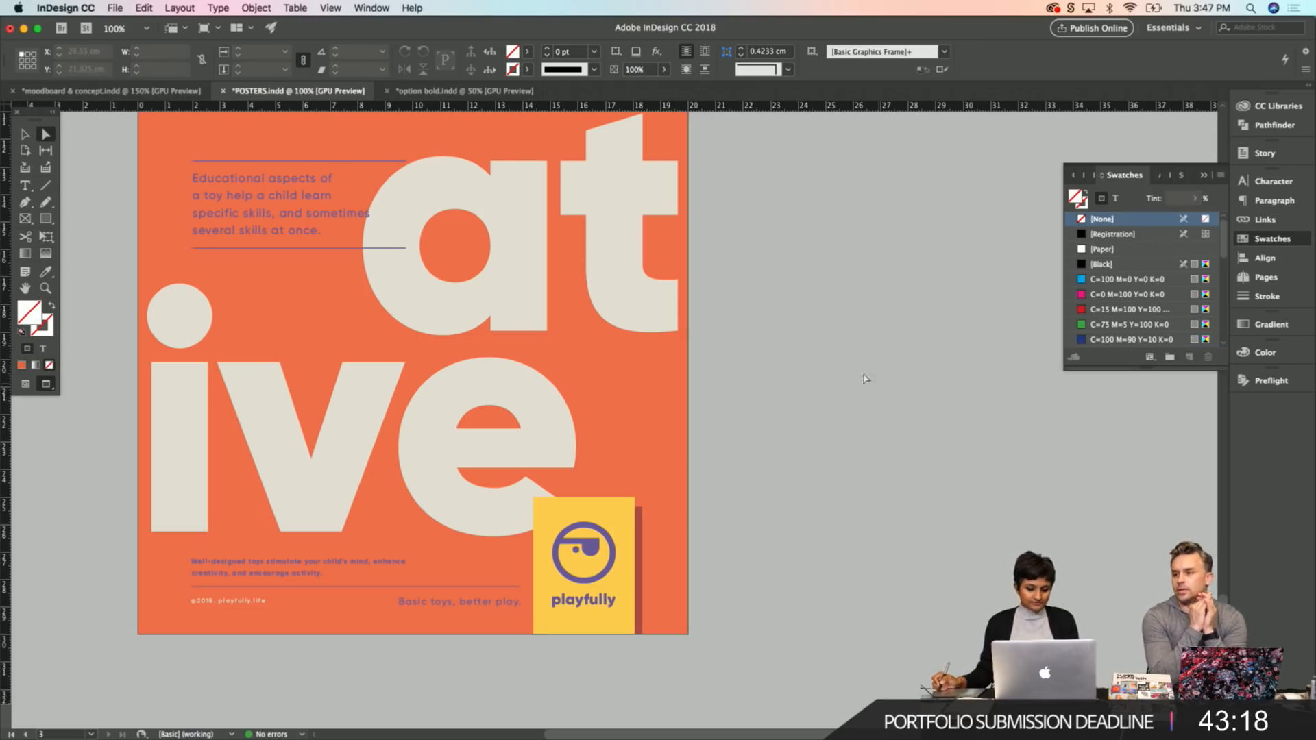
left_click_drag(254, 242, 321, 414)
key("super+s")
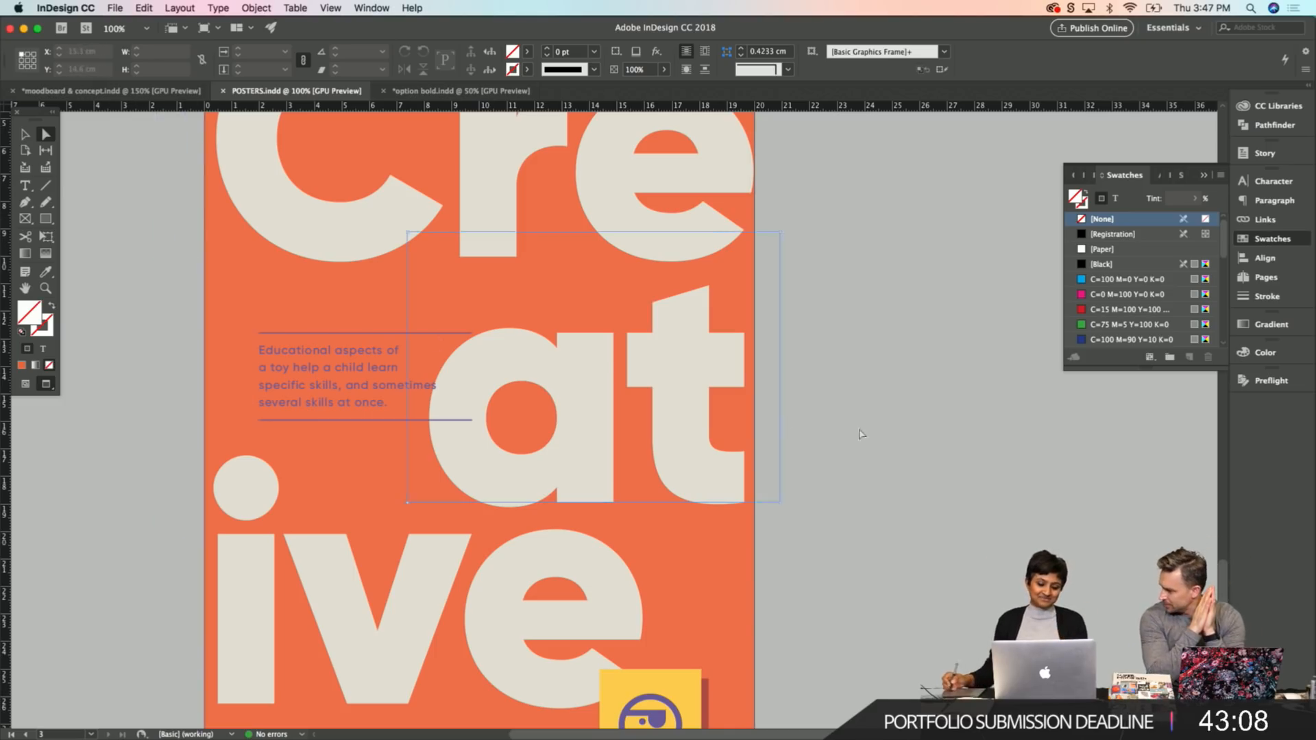
Put the swatches away and review the orange poster's lettering, description text and logo card.
scroll(403, 316, "up", 8)
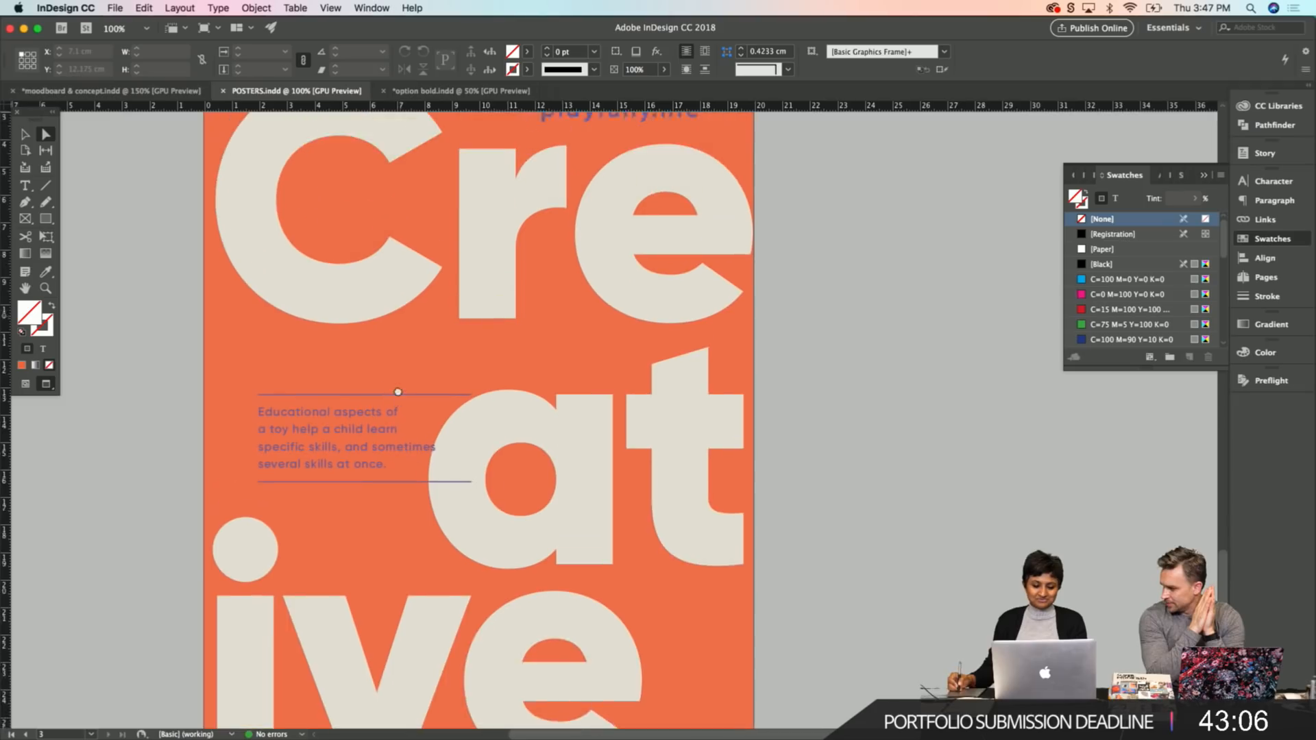
scroll(575, 577, "down", 10)
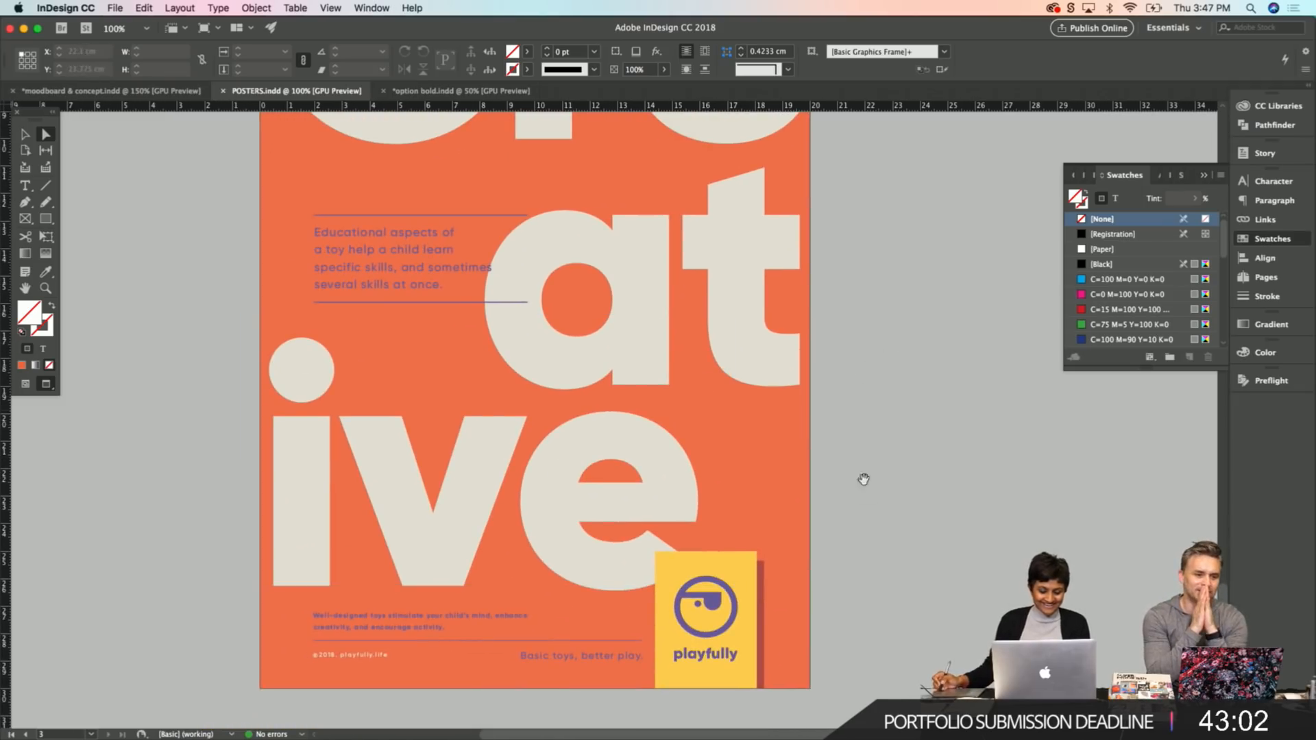
scroll(867, 460, "up", 8)
scroll(888, 432, "left", 1)
scroll(884, 429, "down", 4)
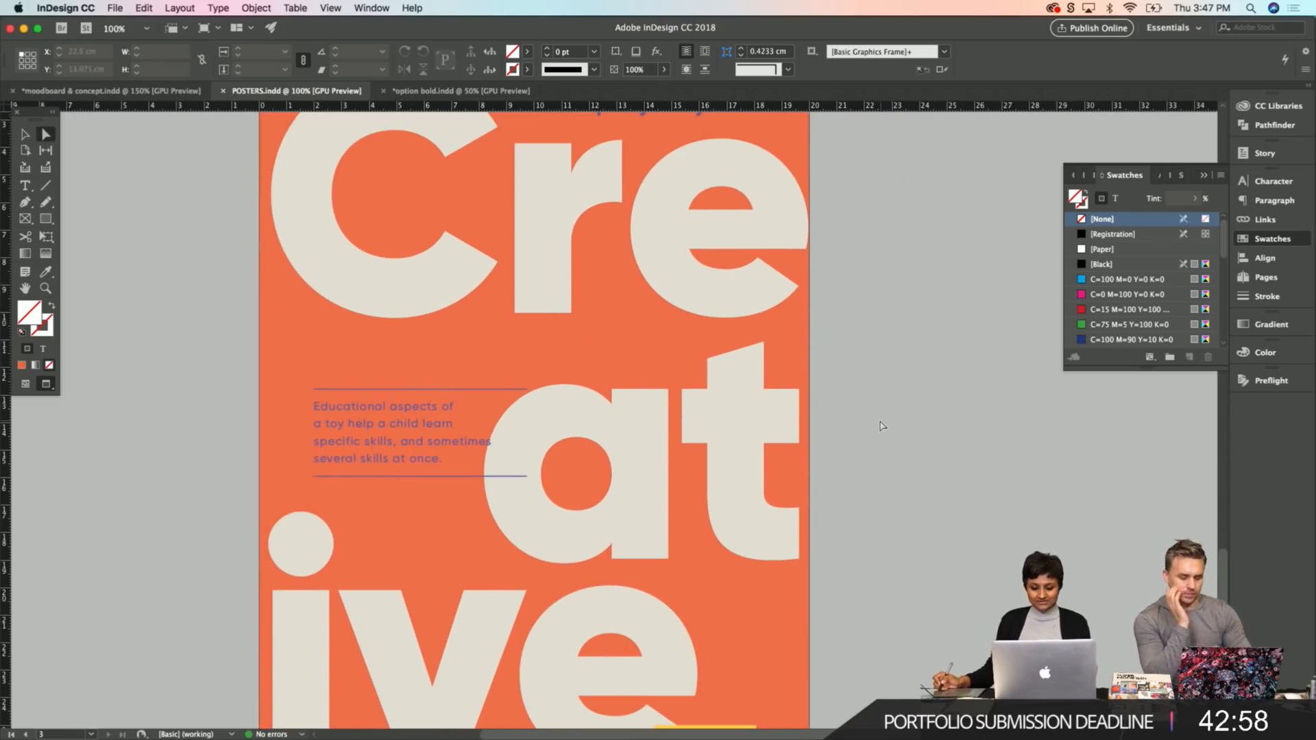
scroll(870, 522, "down", 4)
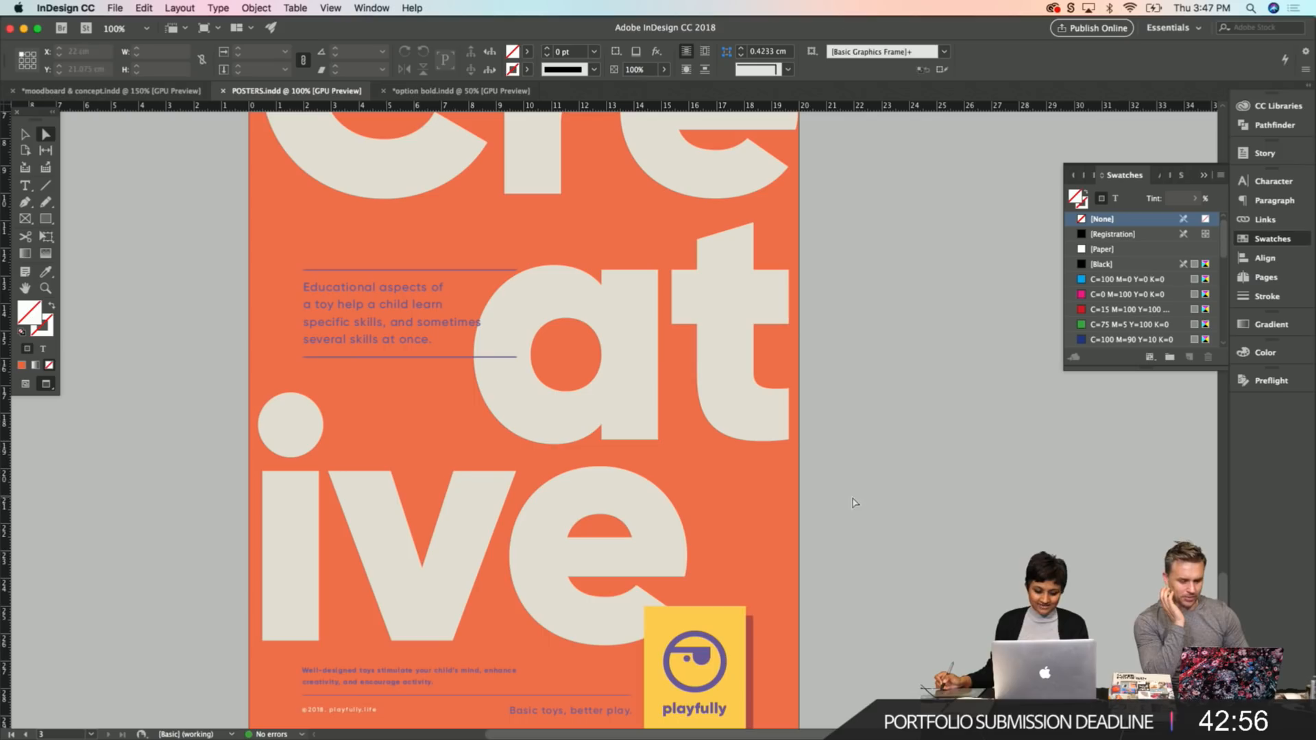
left_click(1267, 240)
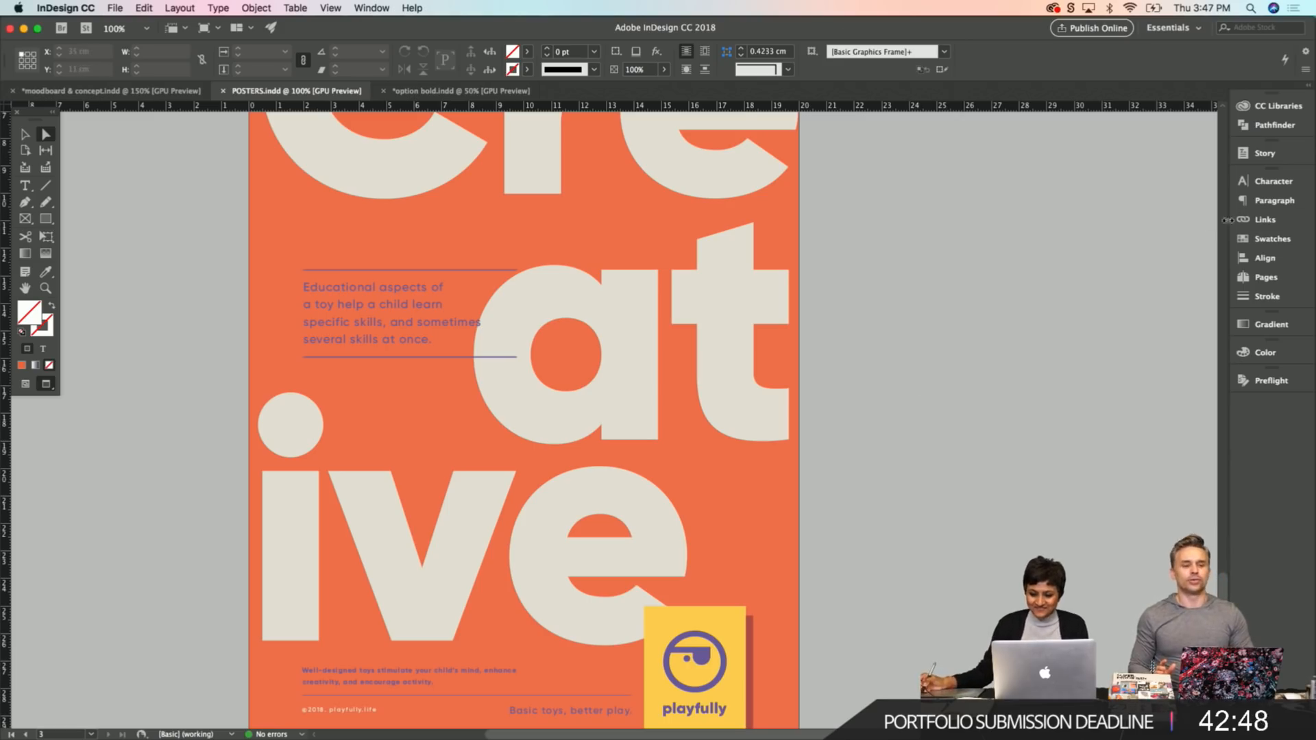
scroll(595, 302, "up", 3)
left_click(602, 304)
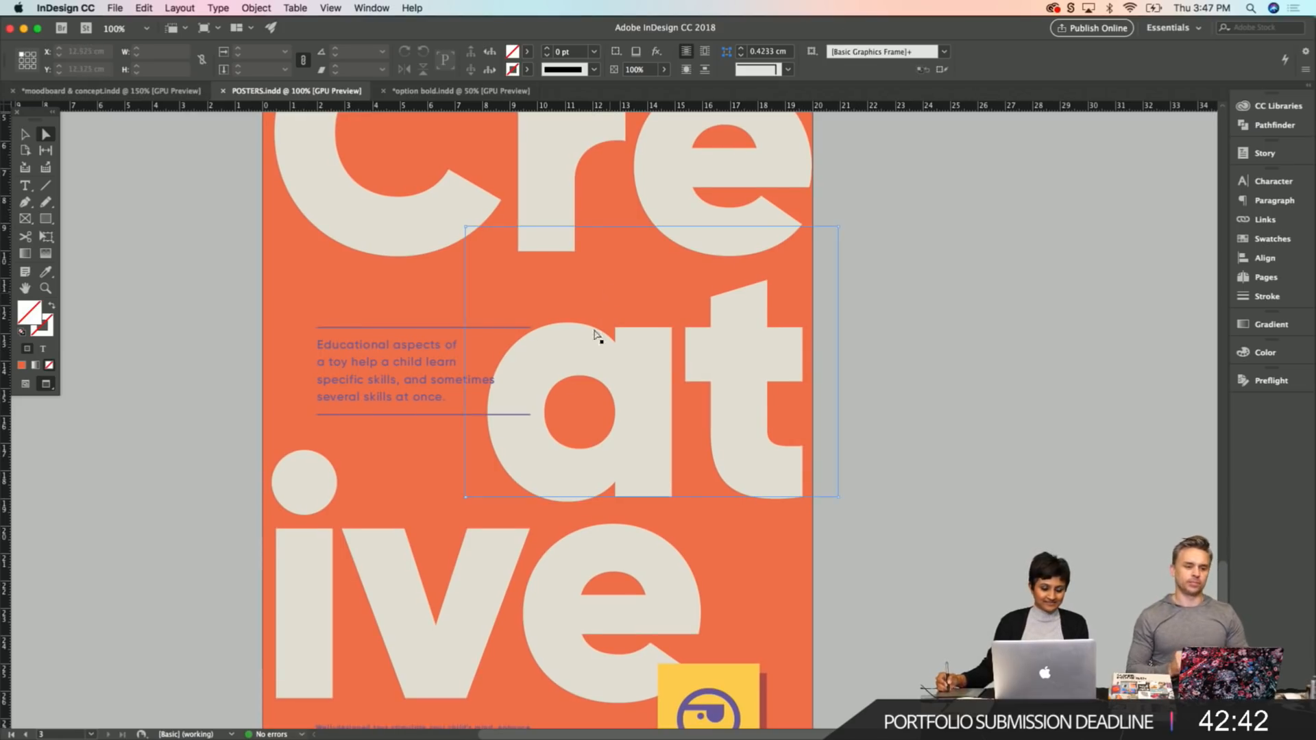
left_click(1035, 326)
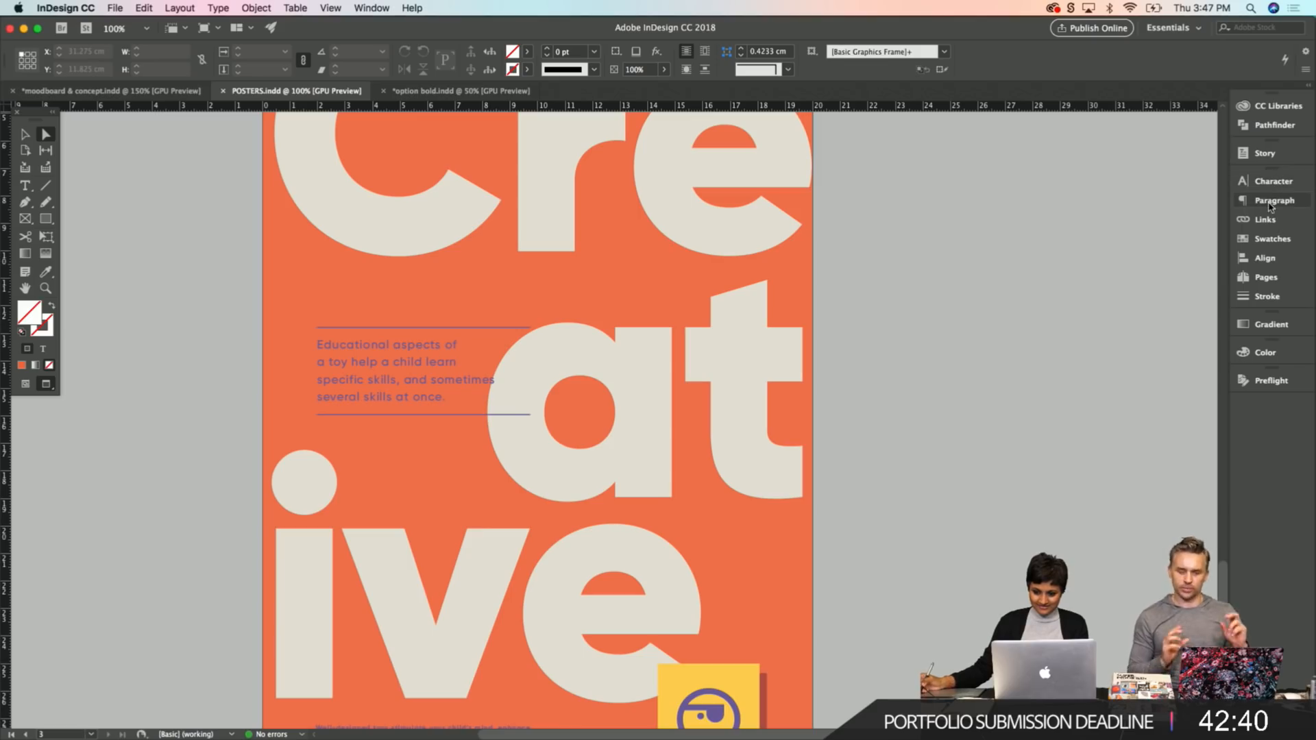
Place the "Transportation Toys" text from the "playfully text" library onto the orange poster.
left_click(1273, 125)
left_click(1276, 106)
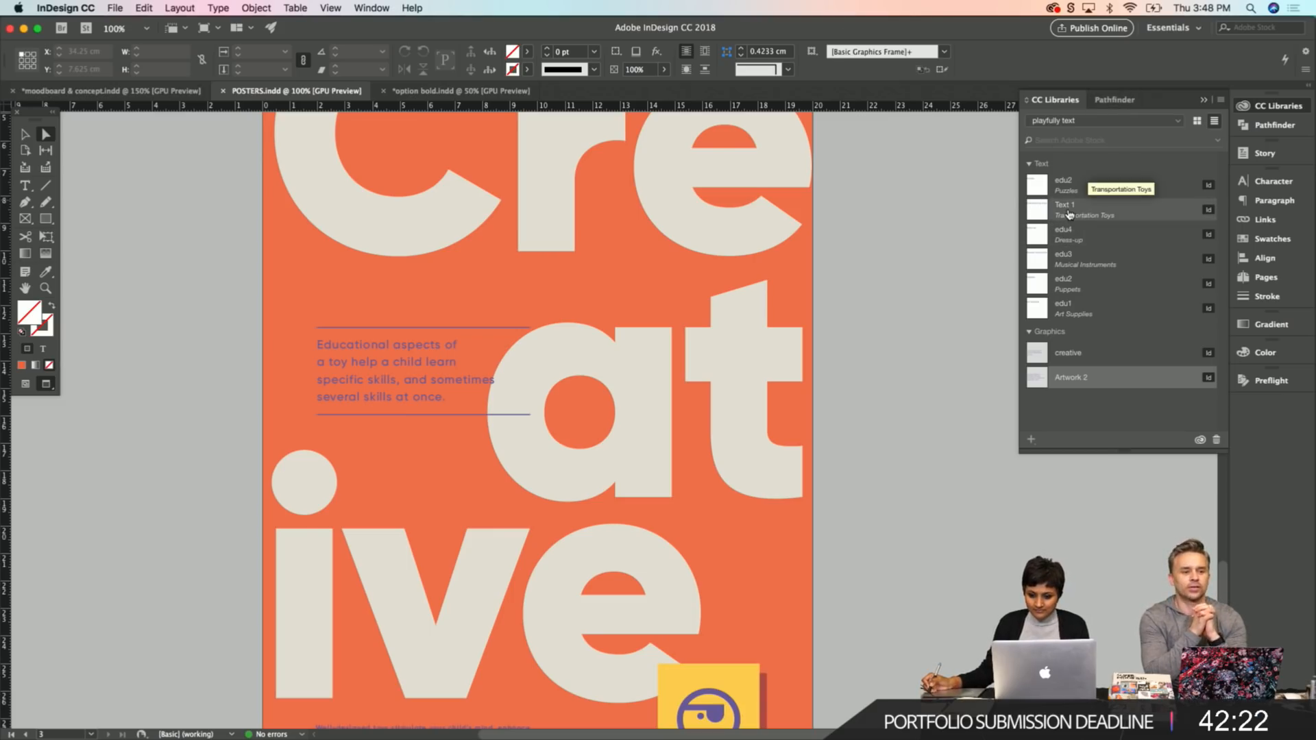
left_click_drag(1069, 214, 608, 223)
left_click(608, 222)
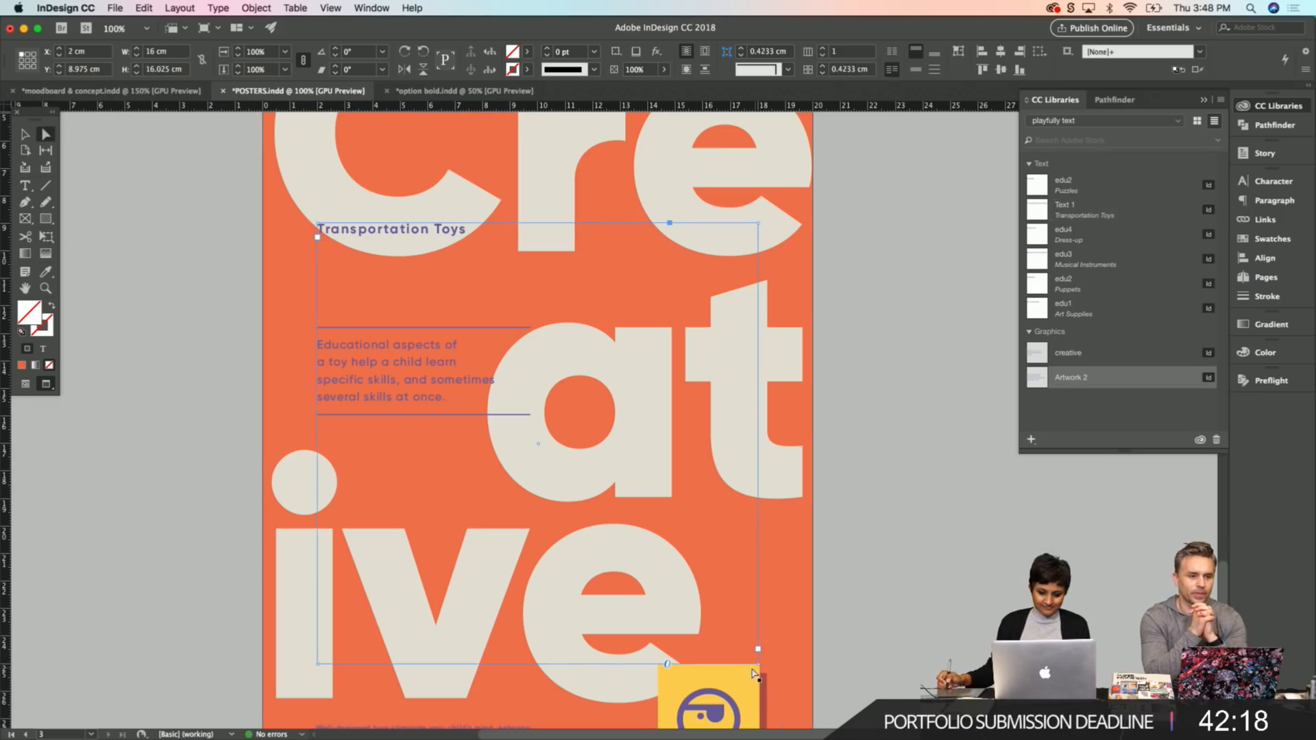
Move the "Transportation Toys" label into the gap between the "Cre" and "at" lettering.
key("v")
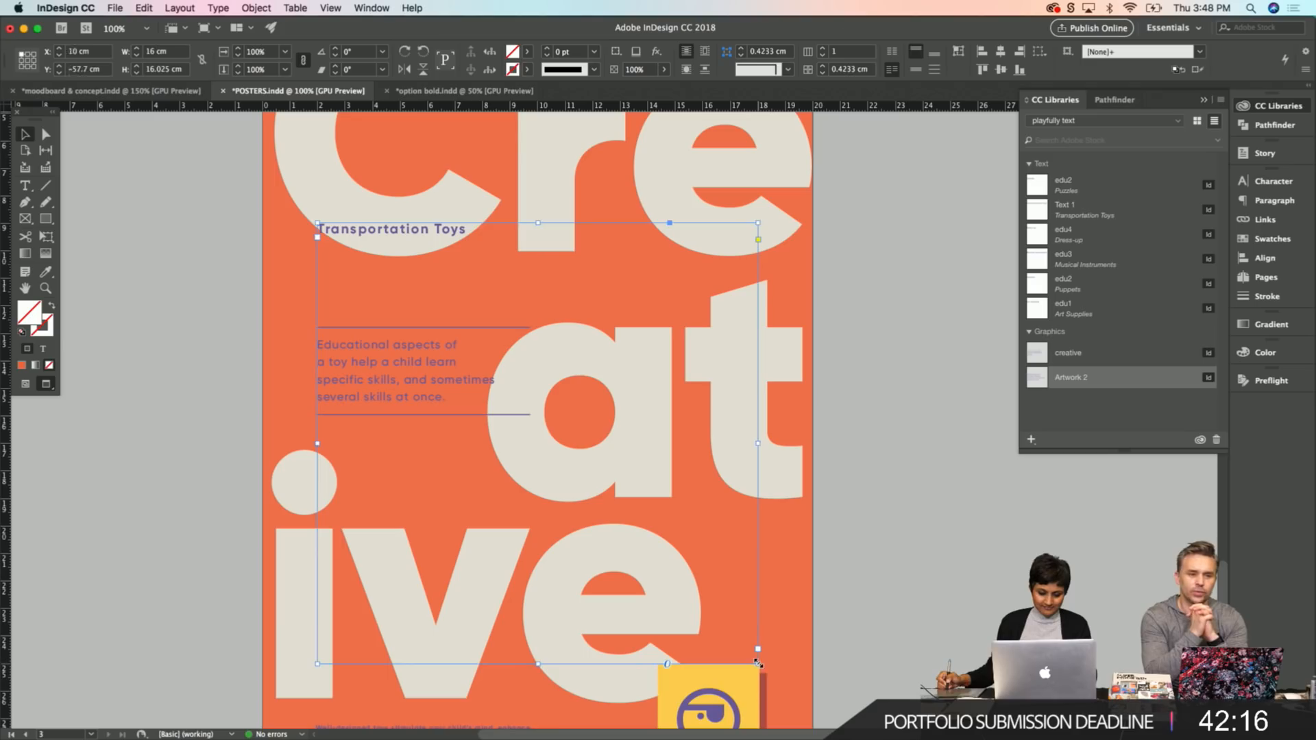
left_click(898, 430)
scroll(290, 274, "up", 2)
scroll(290, 274, "up", 1)
left_click_drag(409, 341, 602, 401)
Fit the "Cre" text frame to its lettering, narrowing it to a width of 20.8504 cm.
left_click(897, 255)
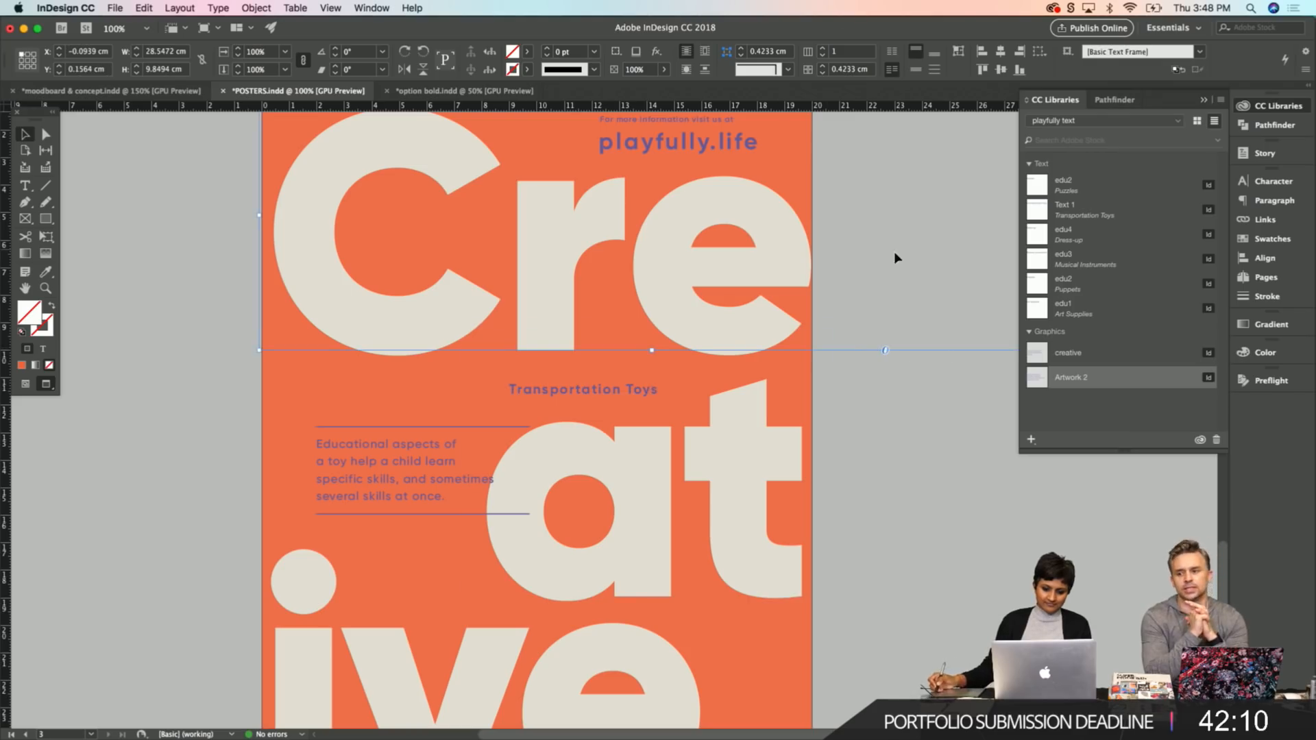
left_click_drag(912, 265, 623, 382)
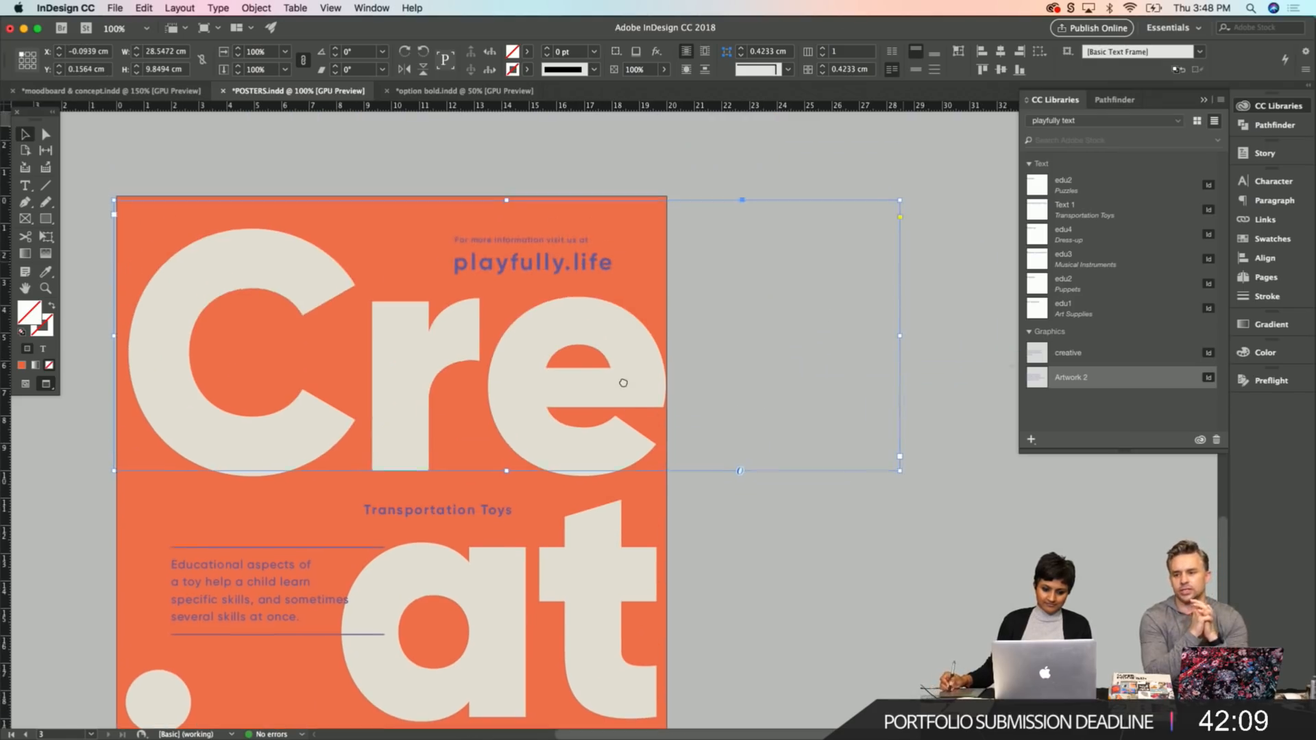
double_click(900, 471)
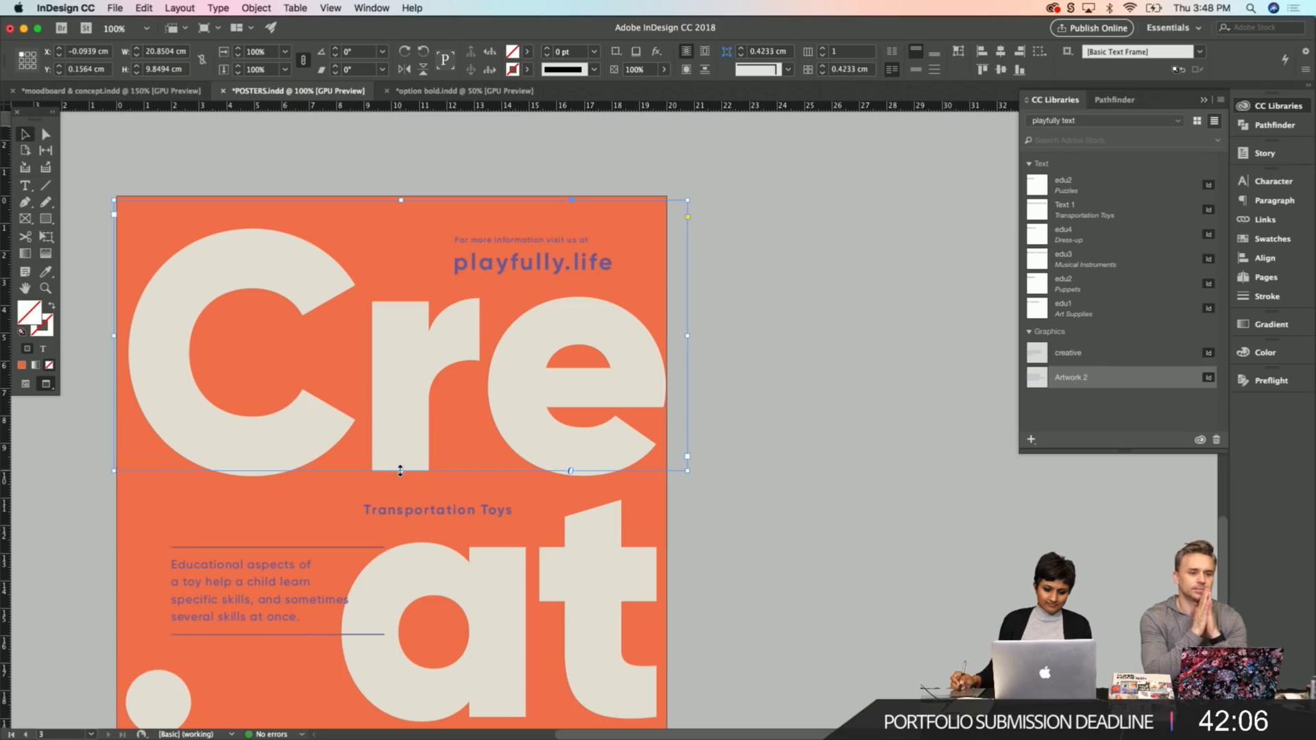
left_click(781, 420)
Switch to the "Playfully" library of graphics and bring the purple poster into view for reference.
scroll(789, 384, "down", 5)
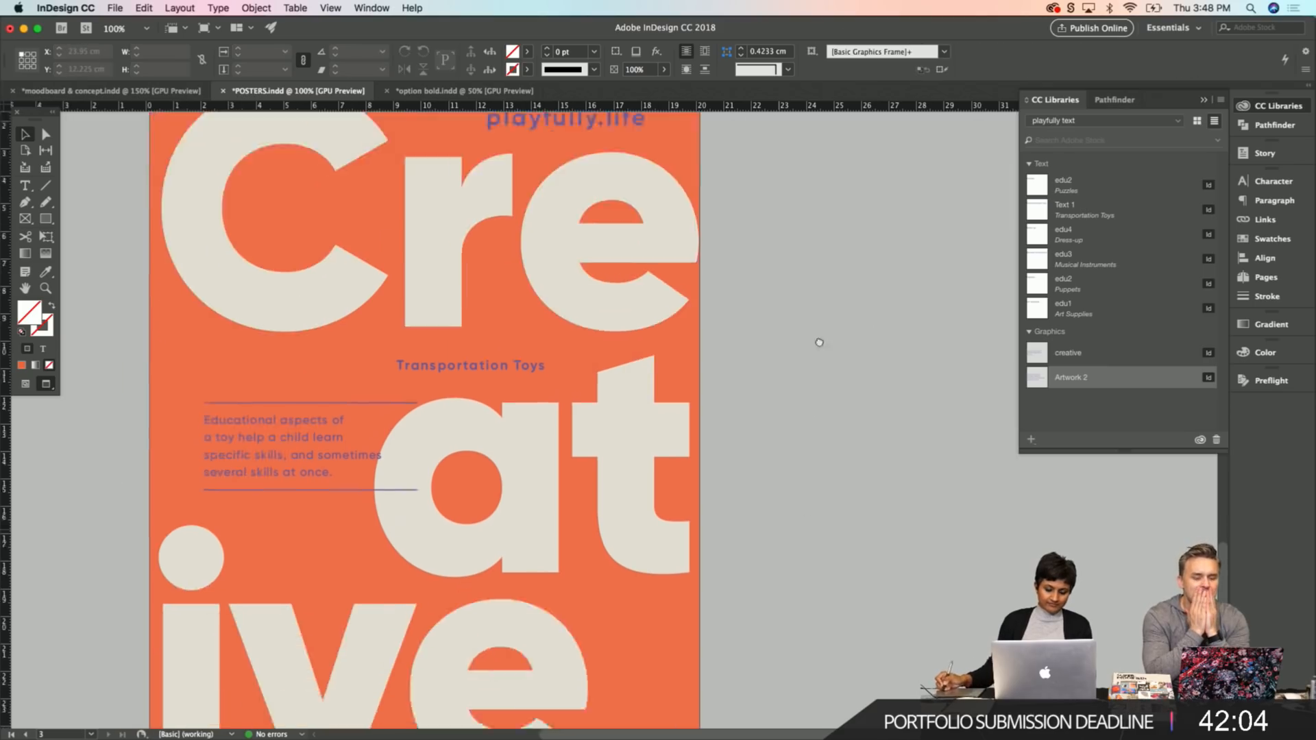
left_click_drag(797, 406, 828, 449)
left_click_drag(630, 344, 706, 459)
scroll(521, 370, "up", 10)
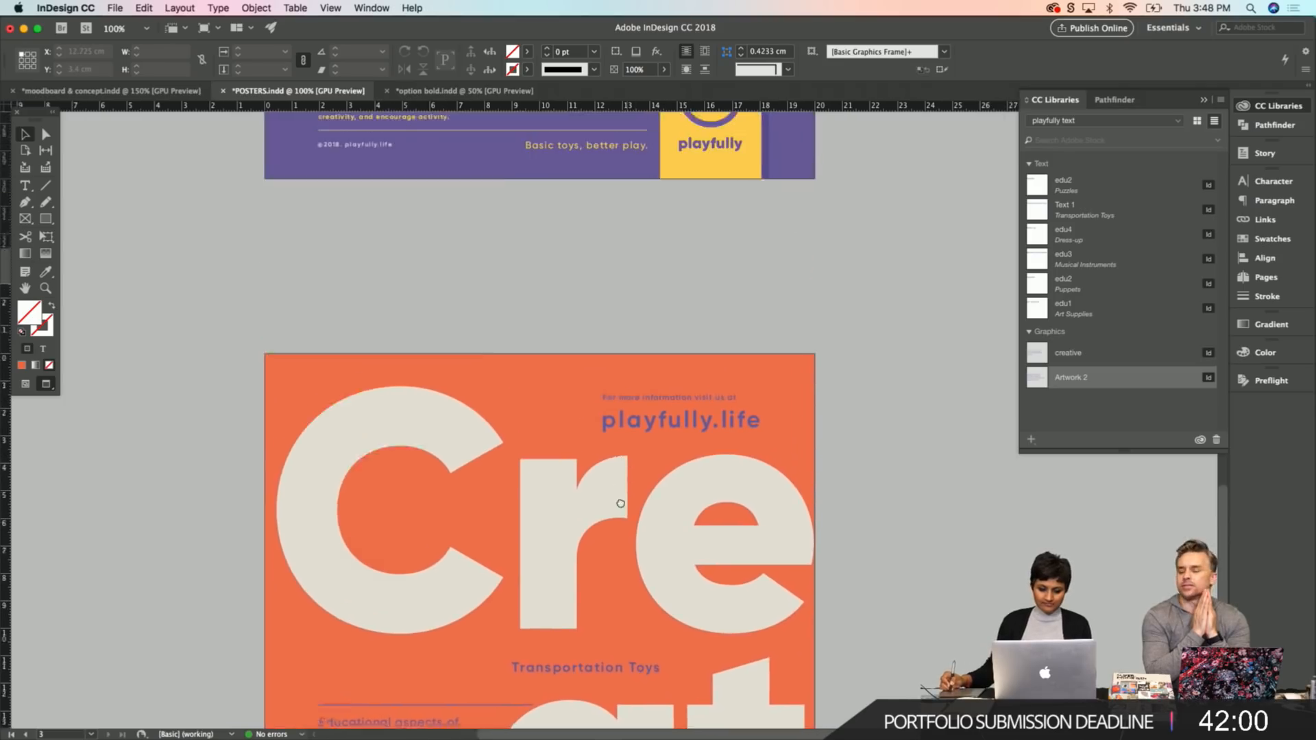
scroll(617, 335, "down", 1)
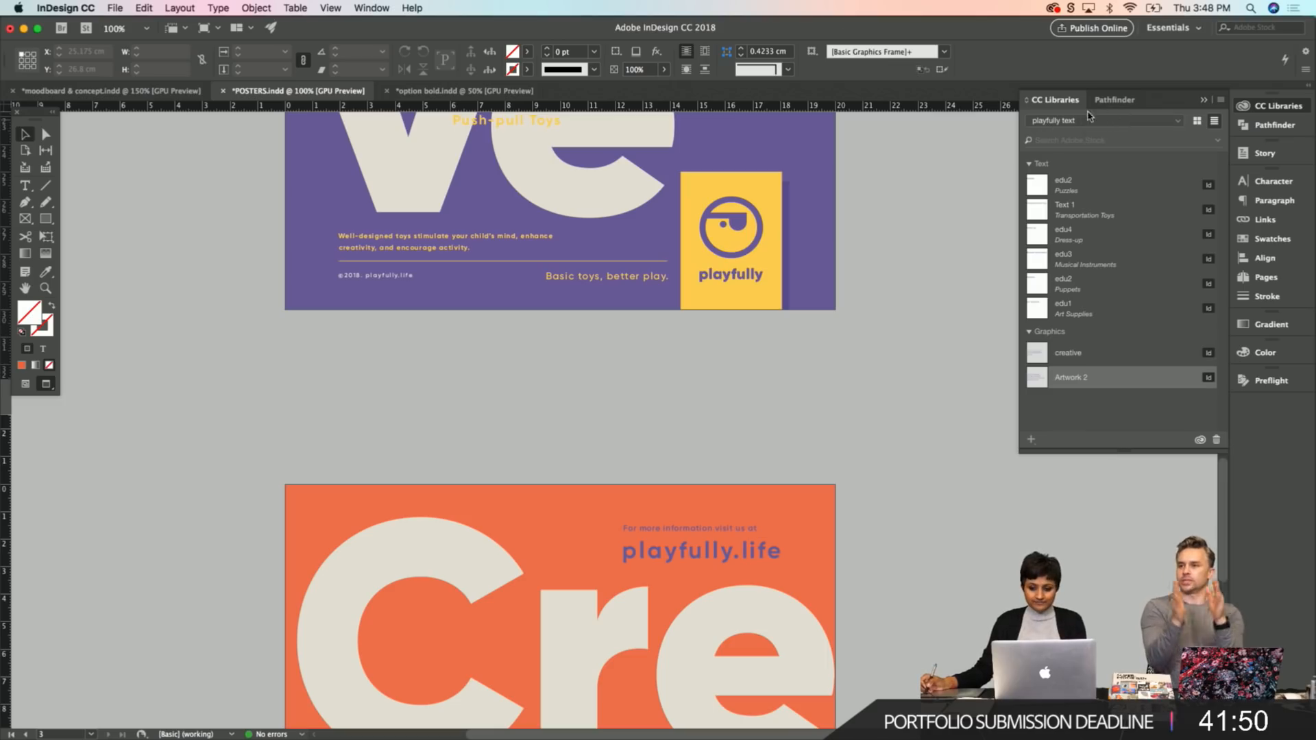
left_click(1179, 124)
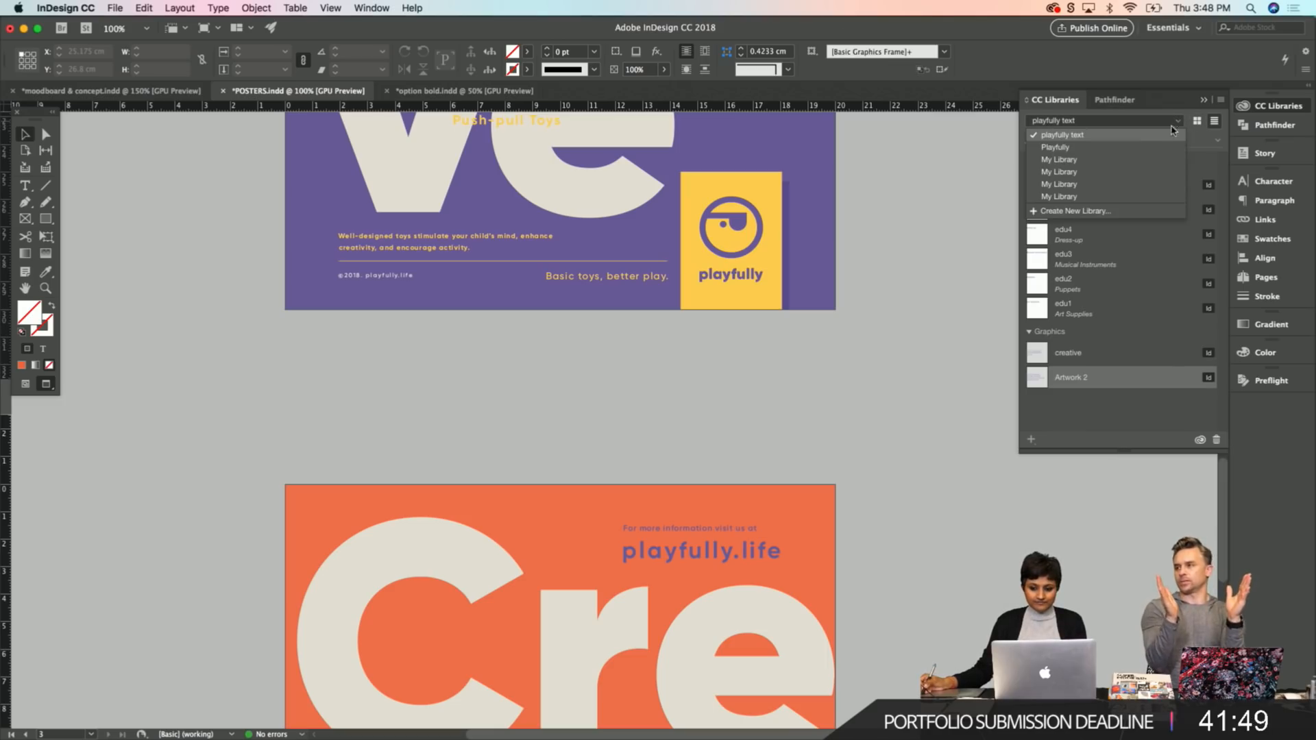
left_click(1113, 157)
left_click_drag(1222, 194, 1222, 183)
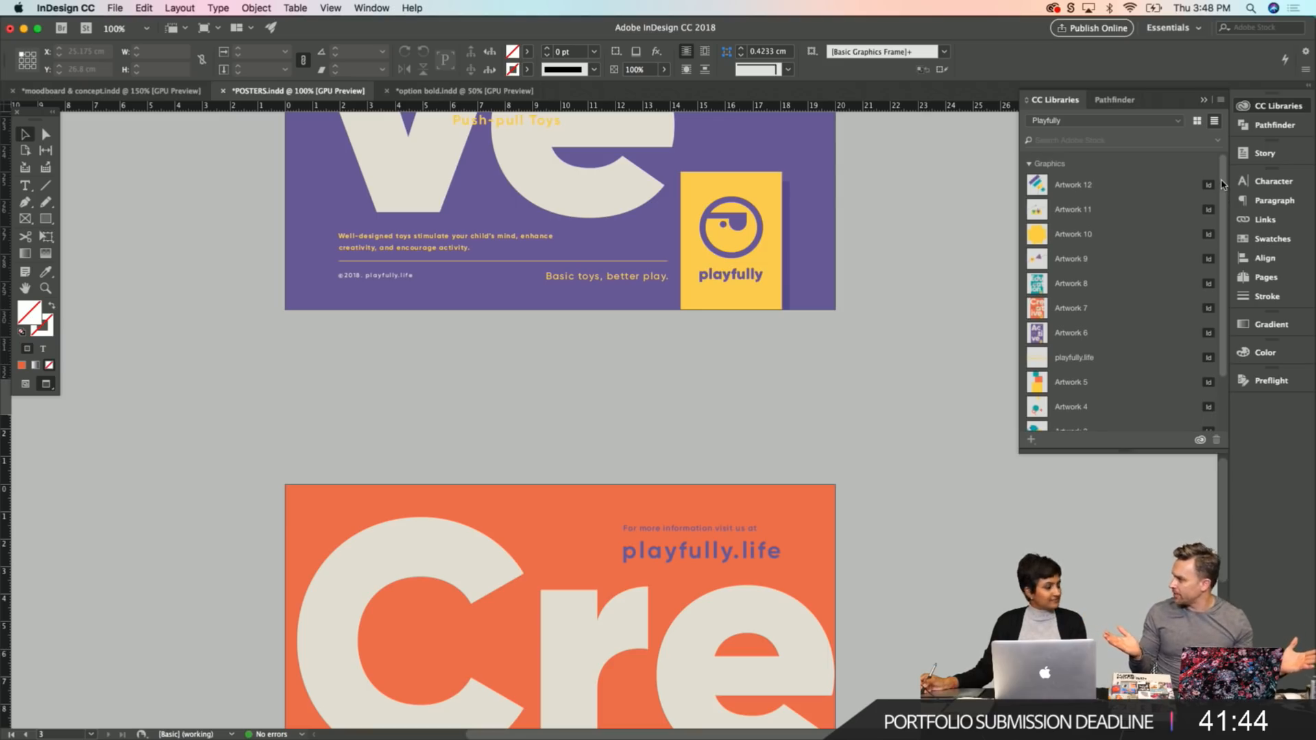
scroll(401, 444, "up", 10)
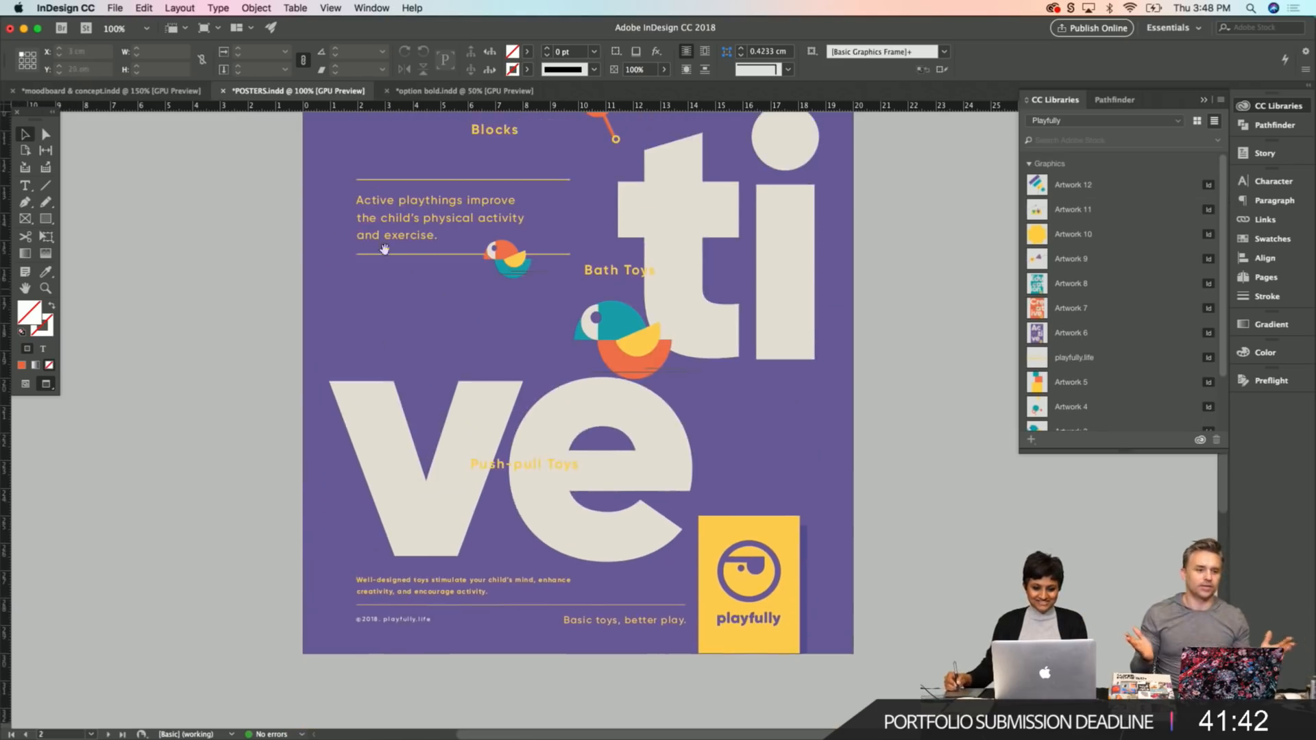
Place Artwork 12 from the "Playfully" library between the "r" and "e" of "Cre" on the orange poster, above "Transportation Toys".
scroll(401, 444, "down", 10)
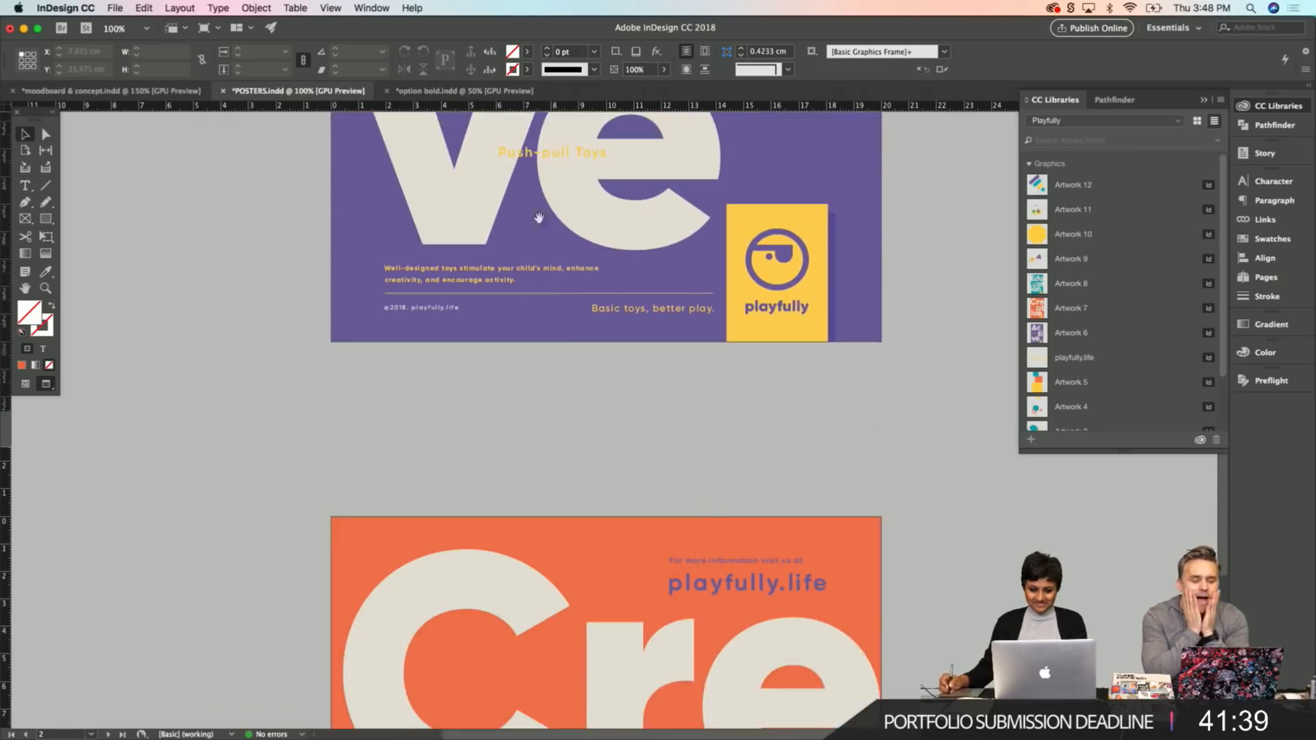
scroll(539, 217, "down", 5)
left_click_drag(1069, 184, 769, 537)
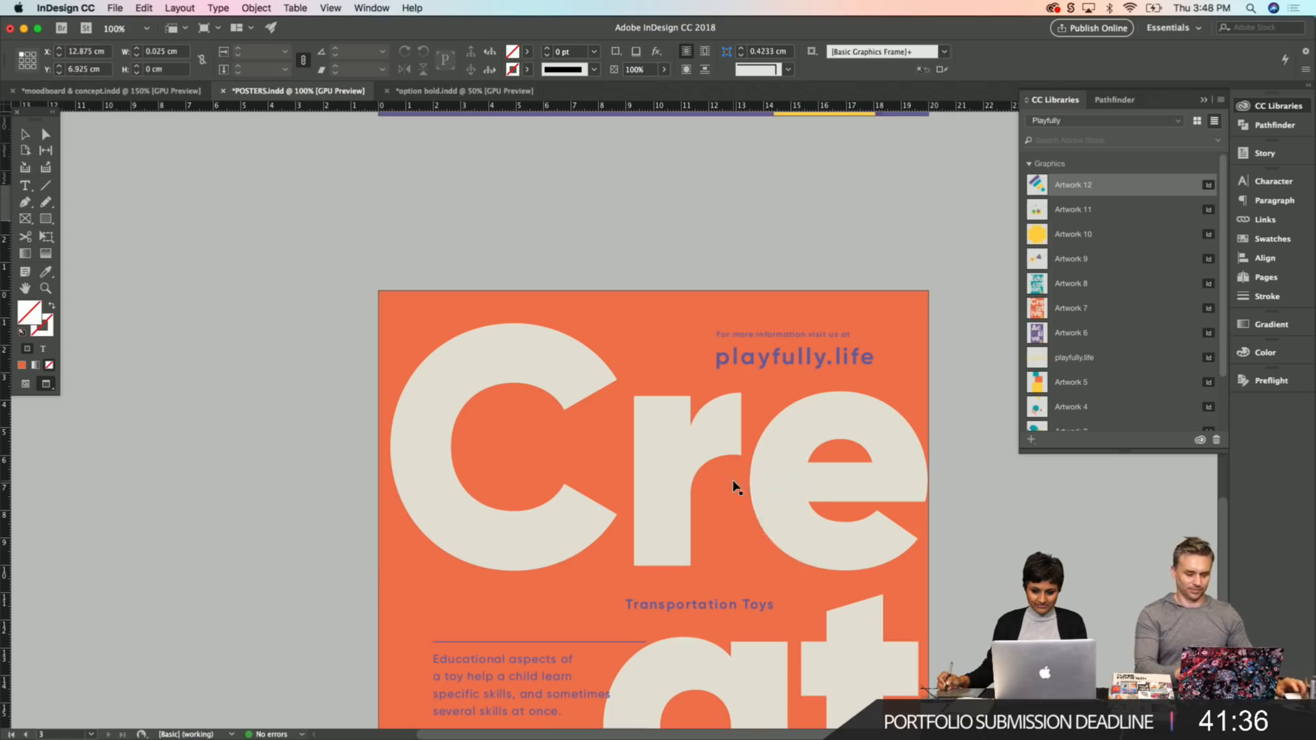
left_click(898, 596)
scroll(898, 595, "down", 5)
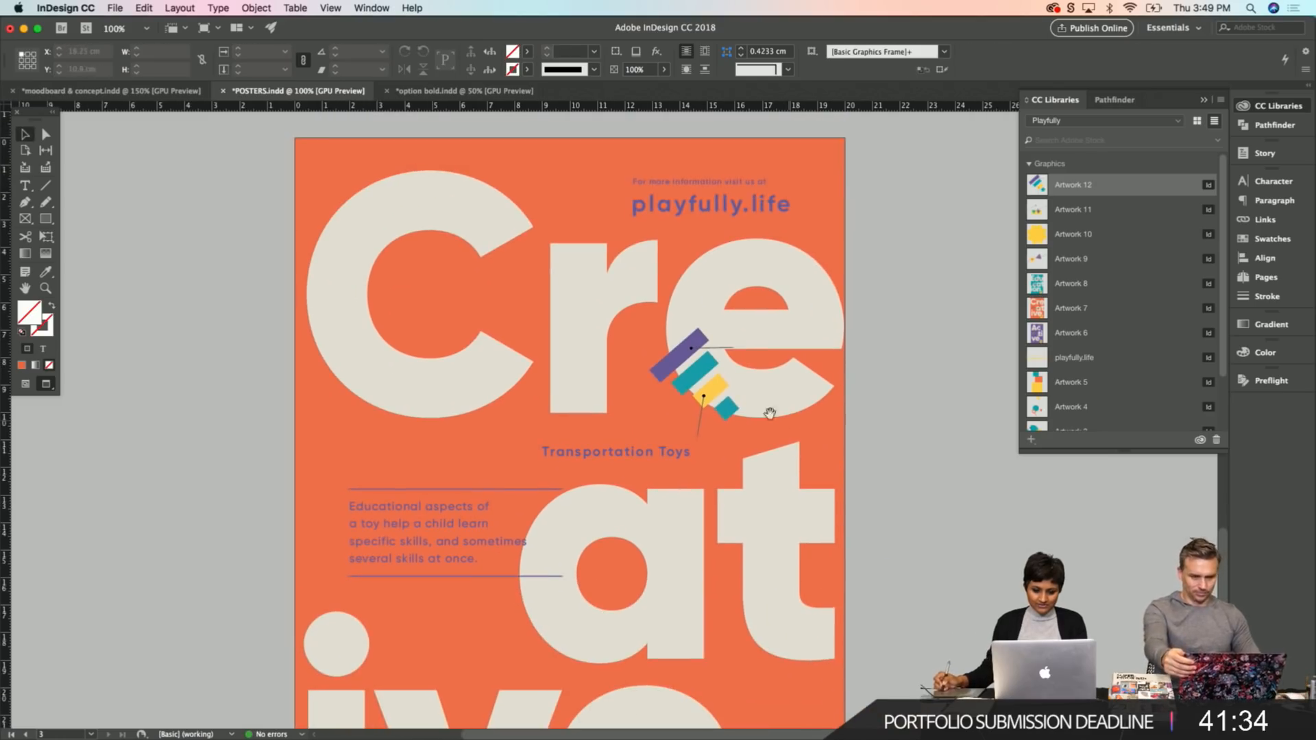
left_click_drag(708, 398, 683, 400)
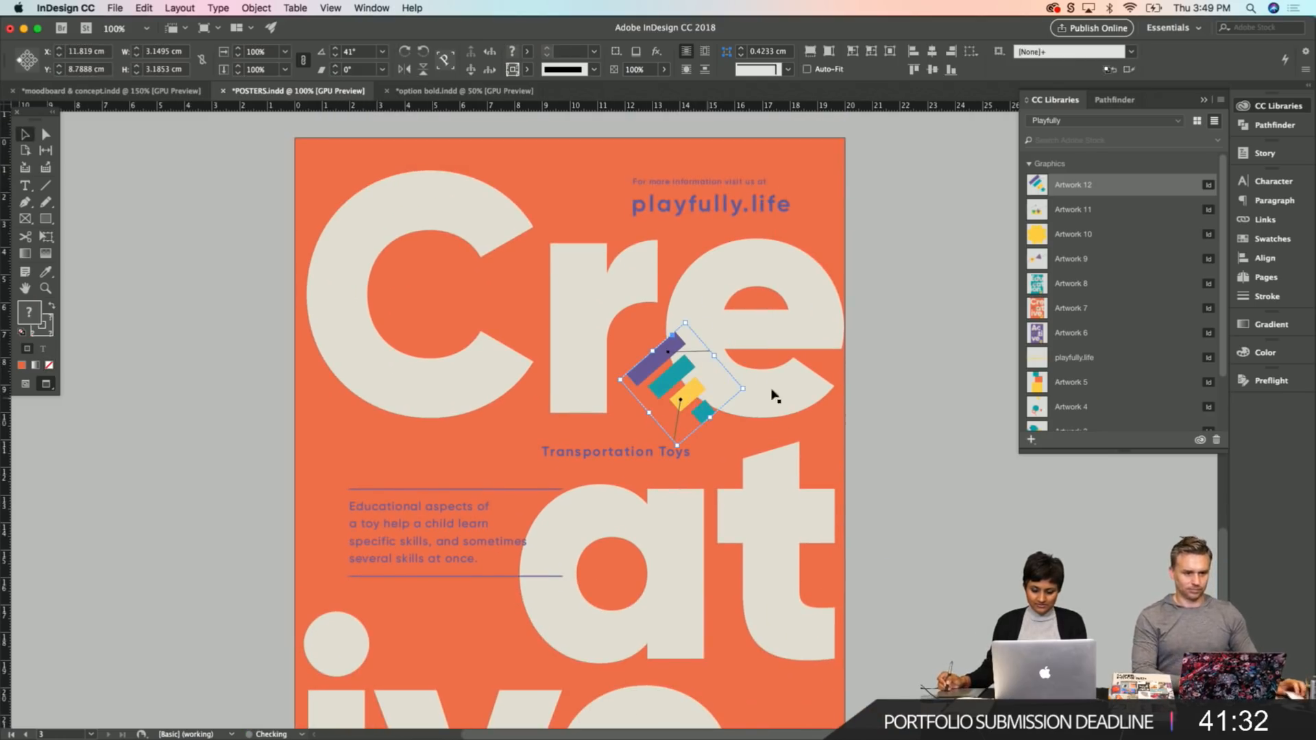
left_click(1013, 531)
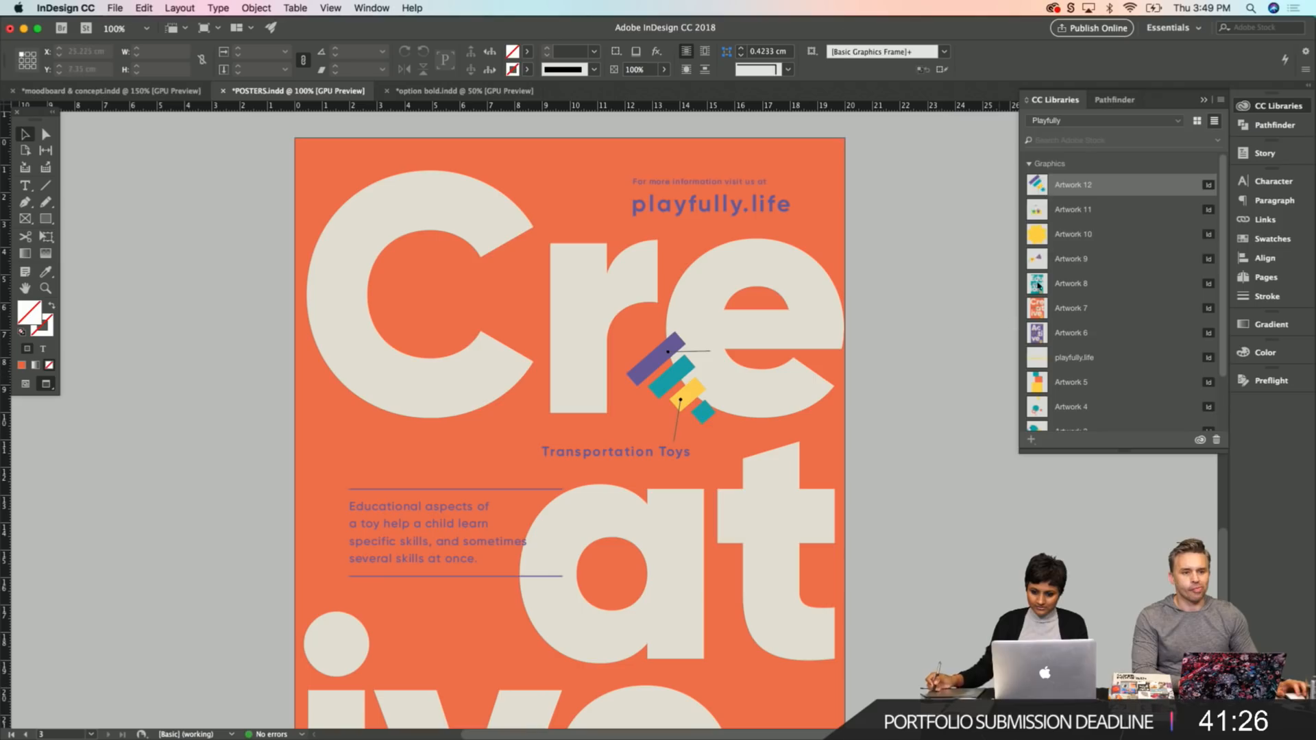
Place Artwork 11 from the library on the orange poster and move it beneath the "C" of "Cre".
mouse_move(1036, 214)
left_mouse_down()
mouse_move(499, 555)
mouse_move(458, 427)
mouse_move(905, 332)
mouse_move(1026, 218)
left_mouse_up()
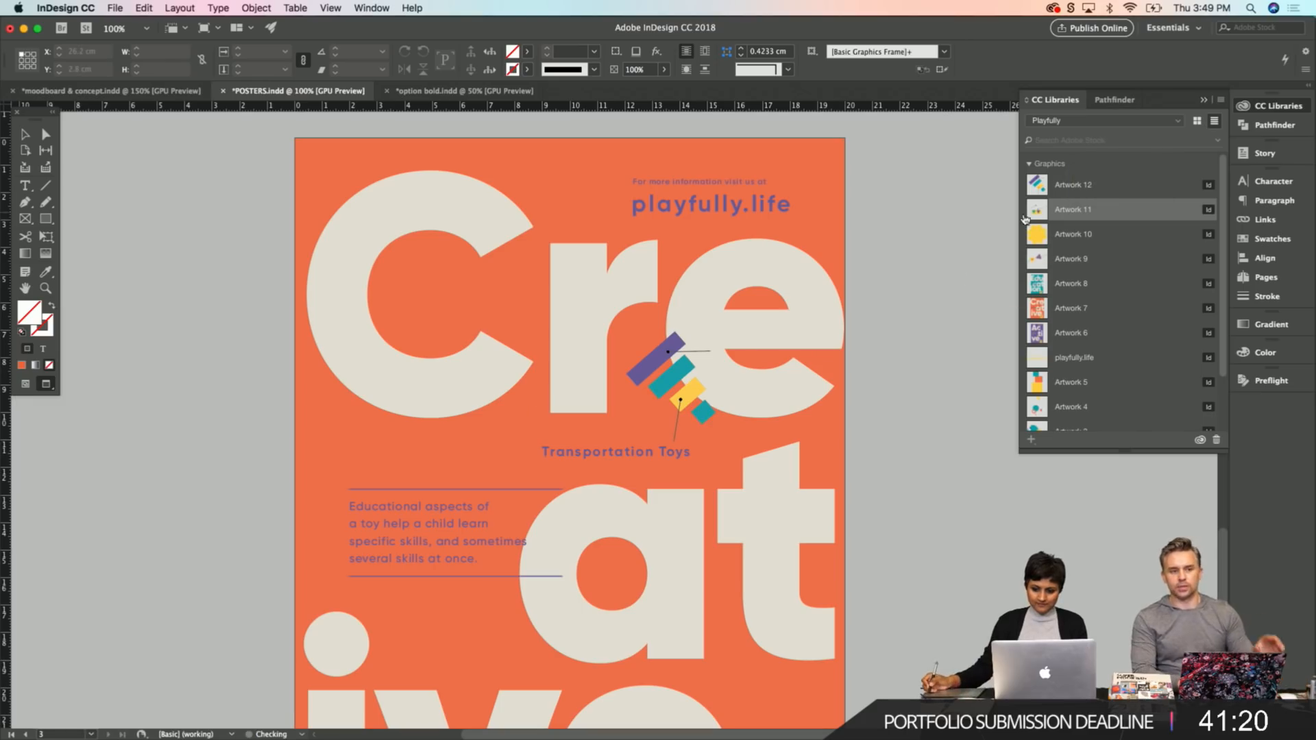
left_click_drag(1036, 212, 214, 342)
key("Delete")
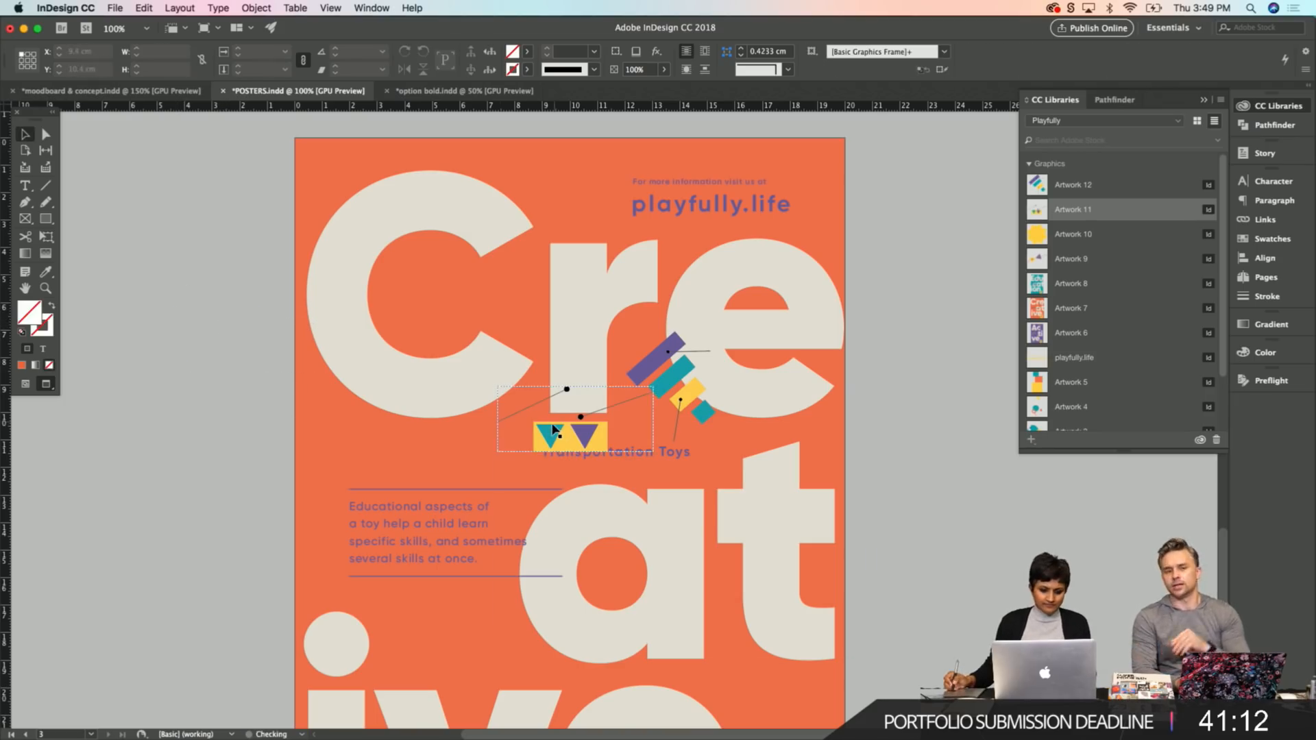
left_click_drag(551, 439, 430, 446)
scroll(482, 296, "down", 5)
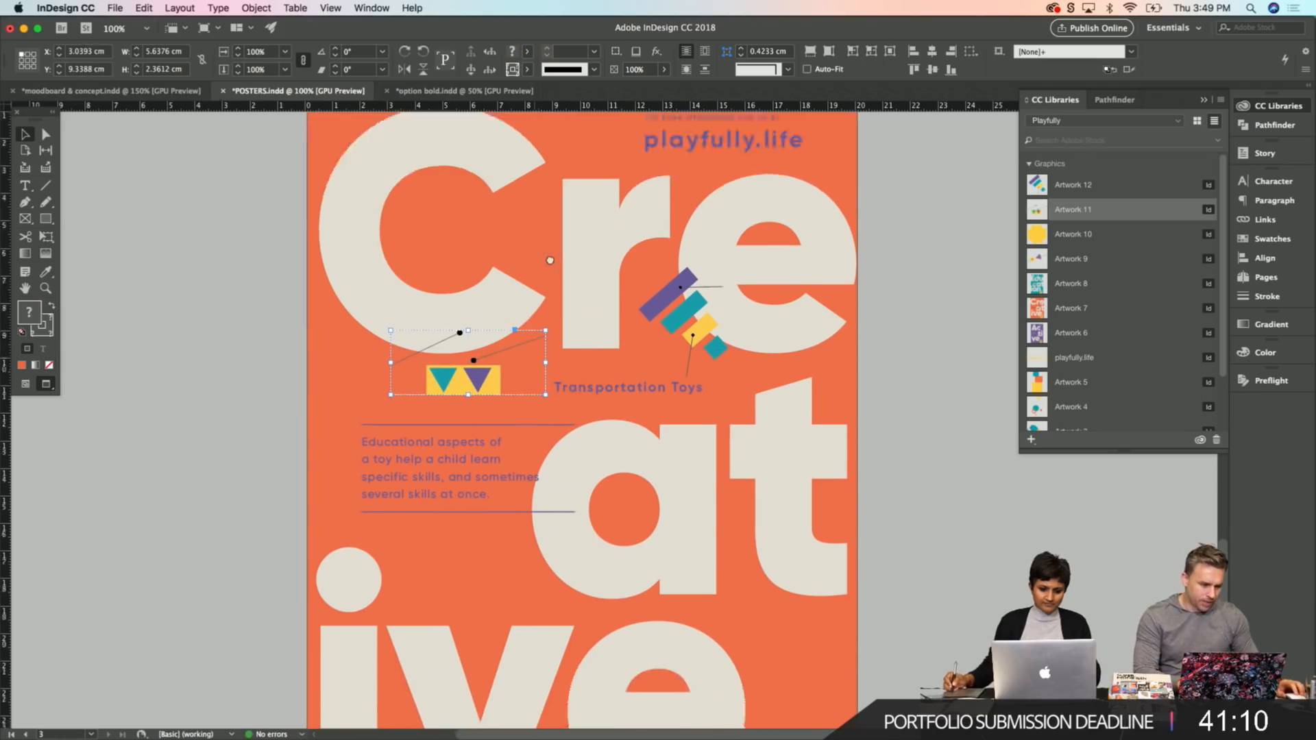
Scale Artwork 11 down to about 4.57 cm wide and position it below the paragraph, beside the "a".
left_click_drag(470, 316, 548, 516)
left_click_drag(630, 457, 603, 469)
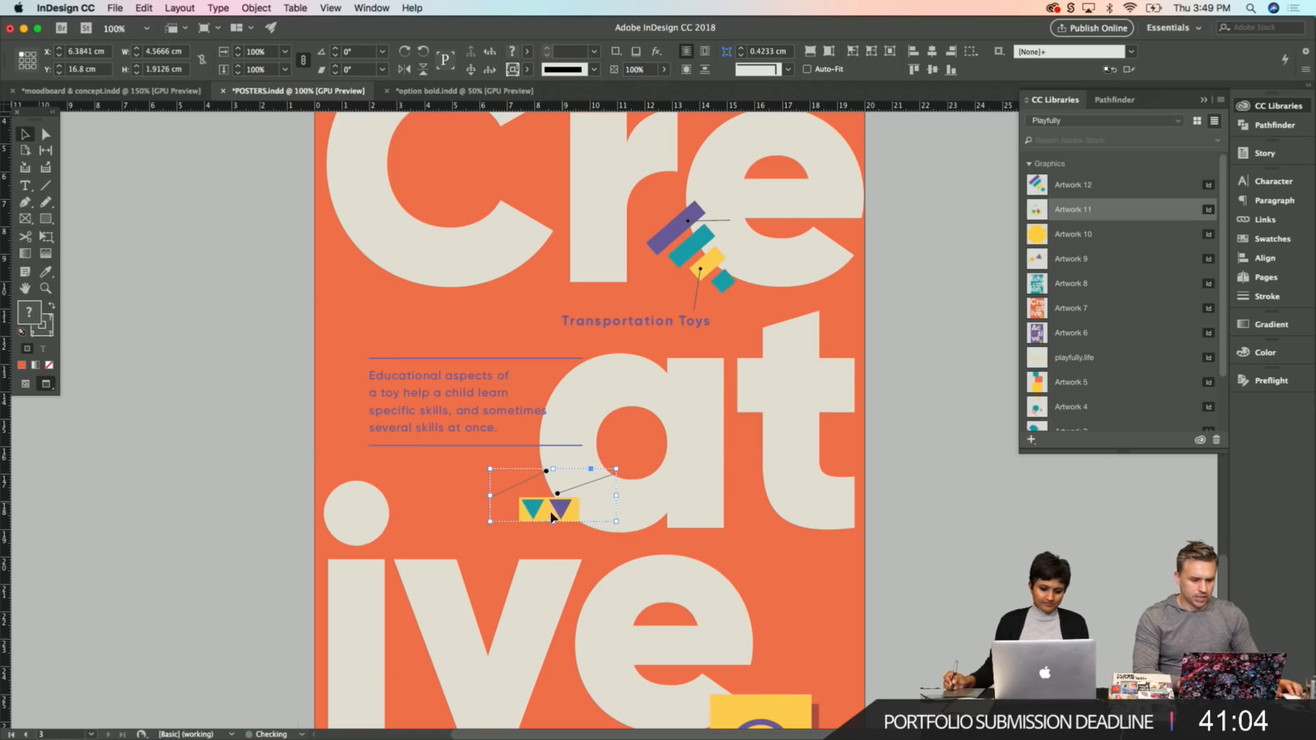
left_click_drag(552, 515, 526, 496)
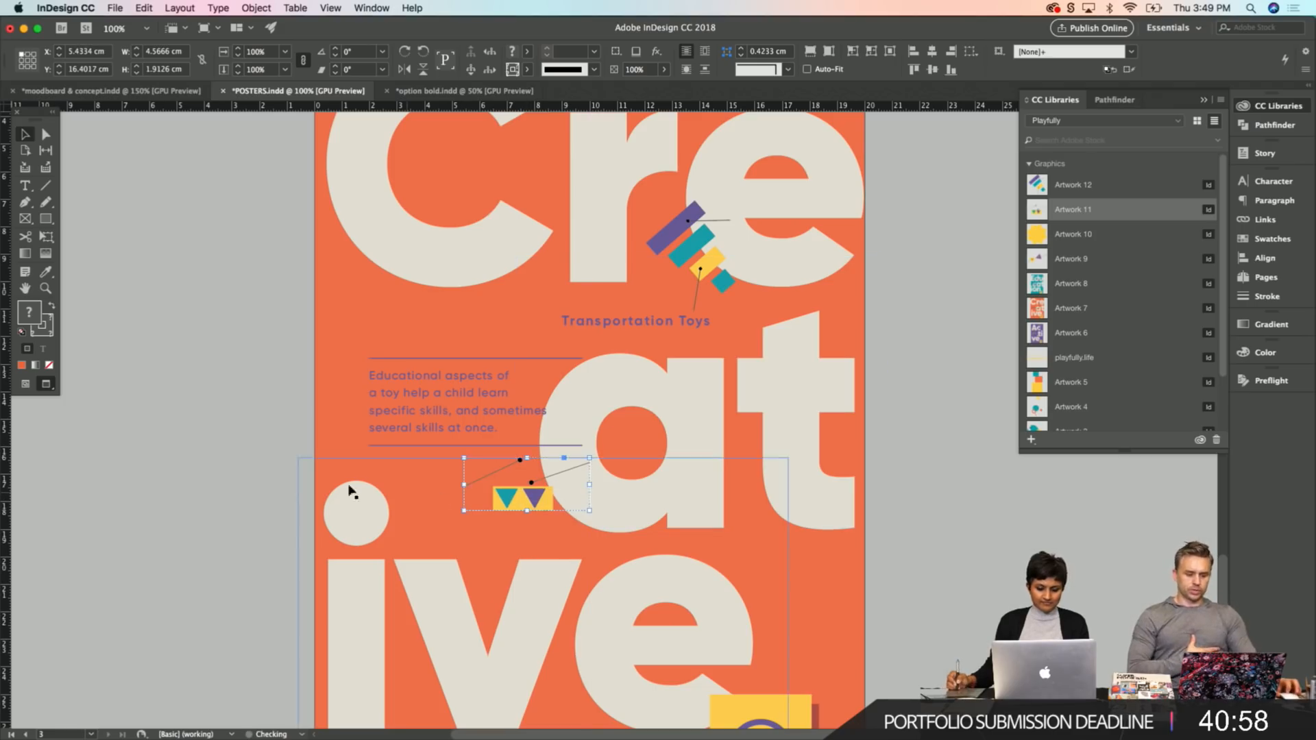
left_click(273, 480)
left_click(192, 523)
Place Artwork 9 from the library in the gap between the "C" and the paragraph, and collapse the library.
scroll(269, 388, "up", 2)
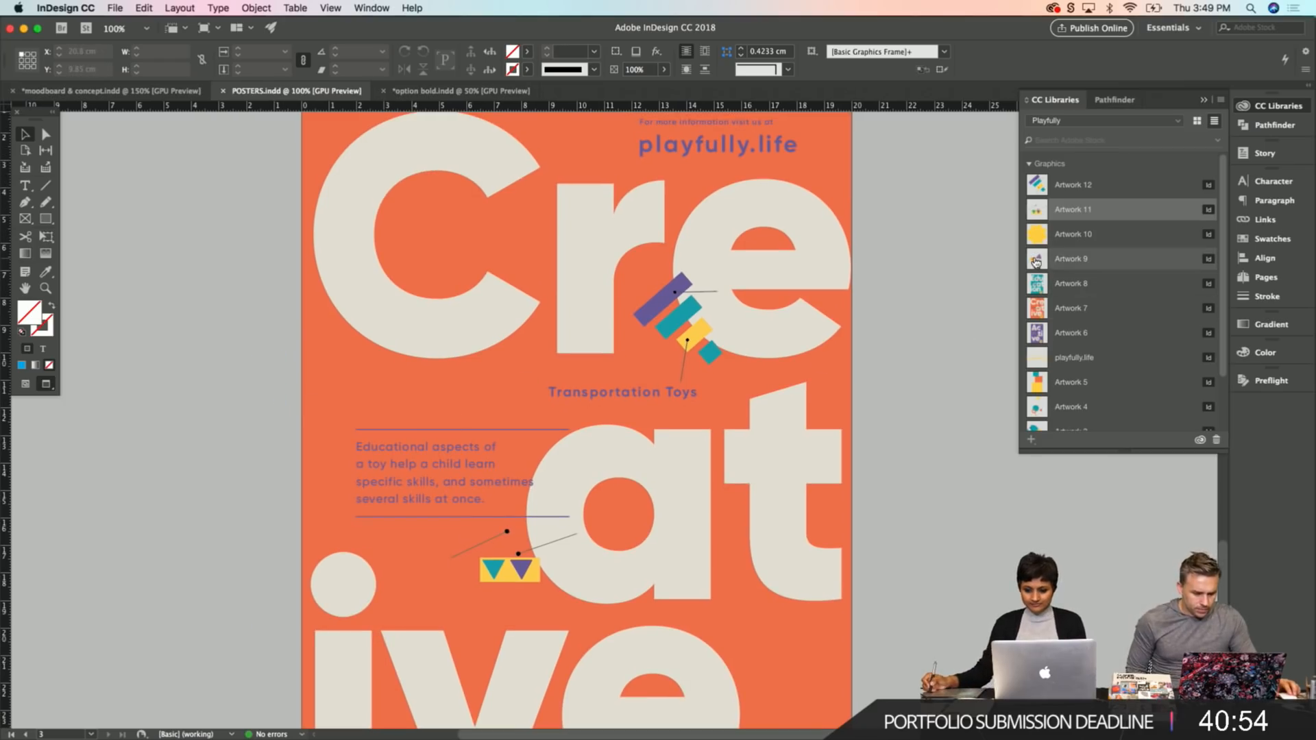
left_click_drag(1038, 260, 487, 368)
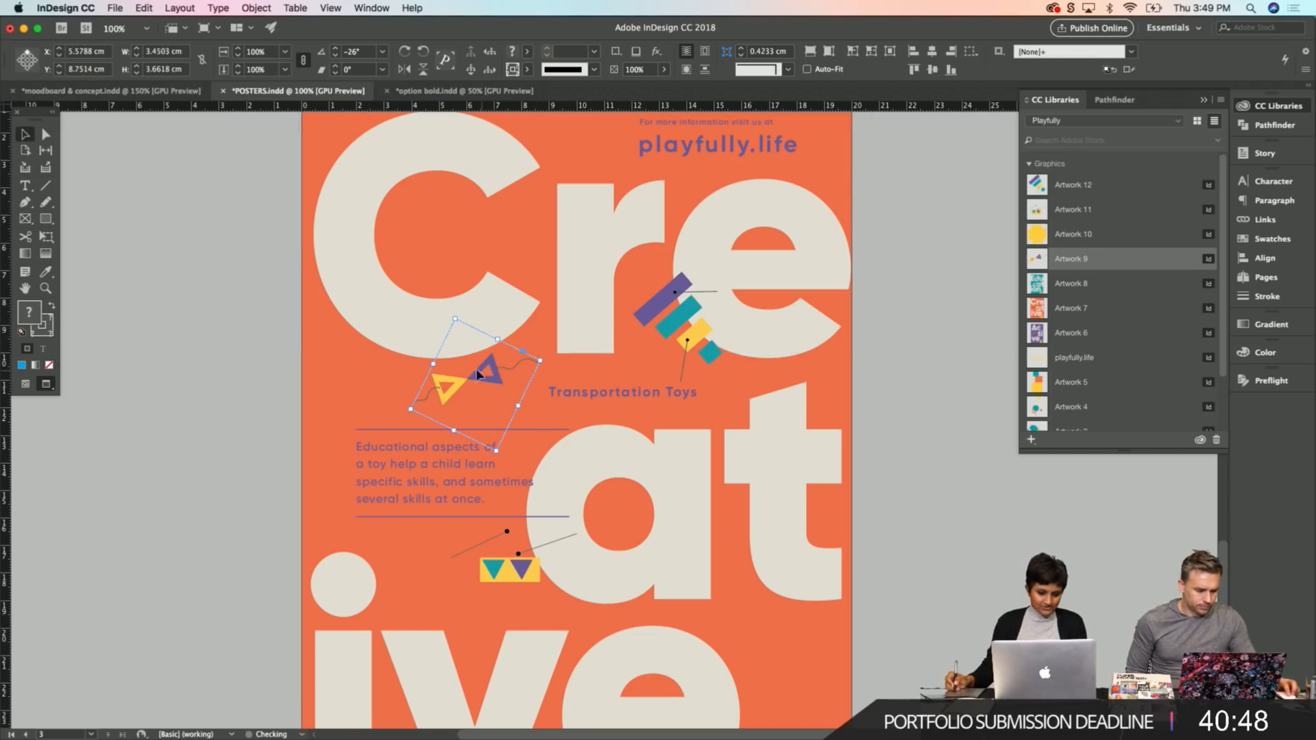
left_click(232, 417)
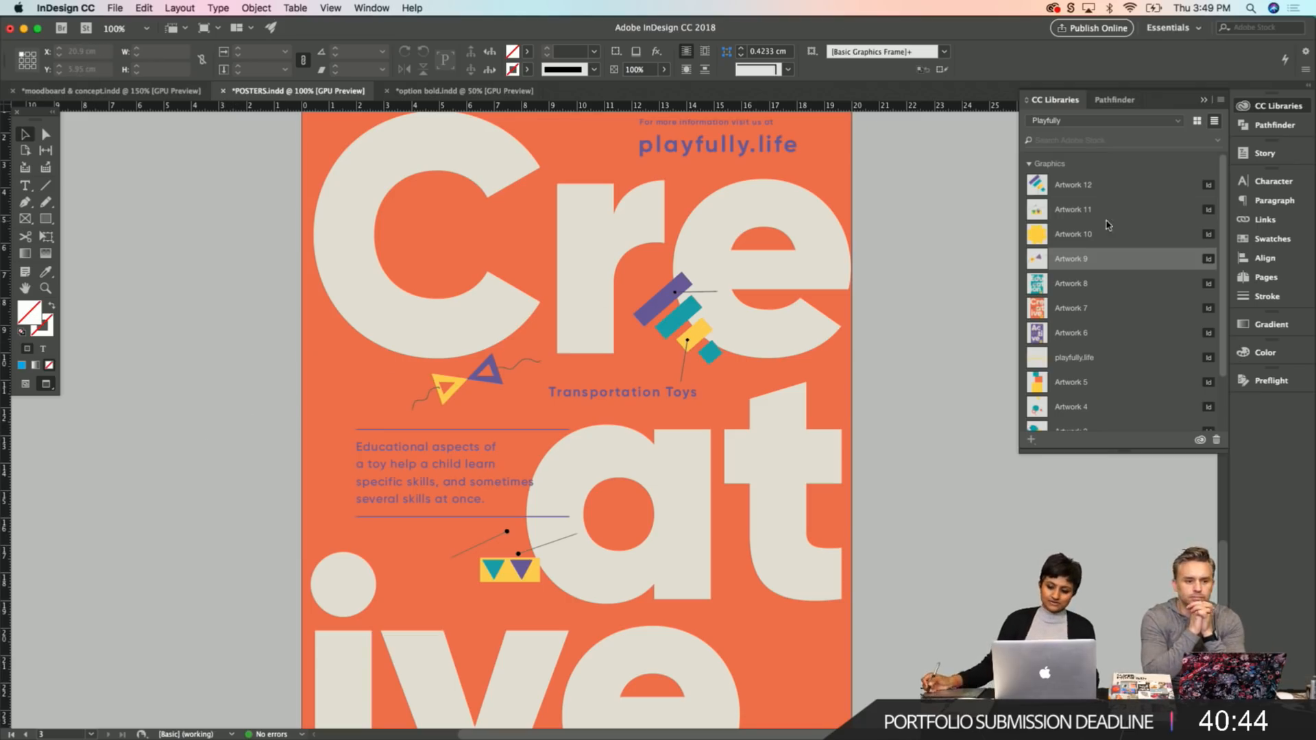
left_click(1268, 107)
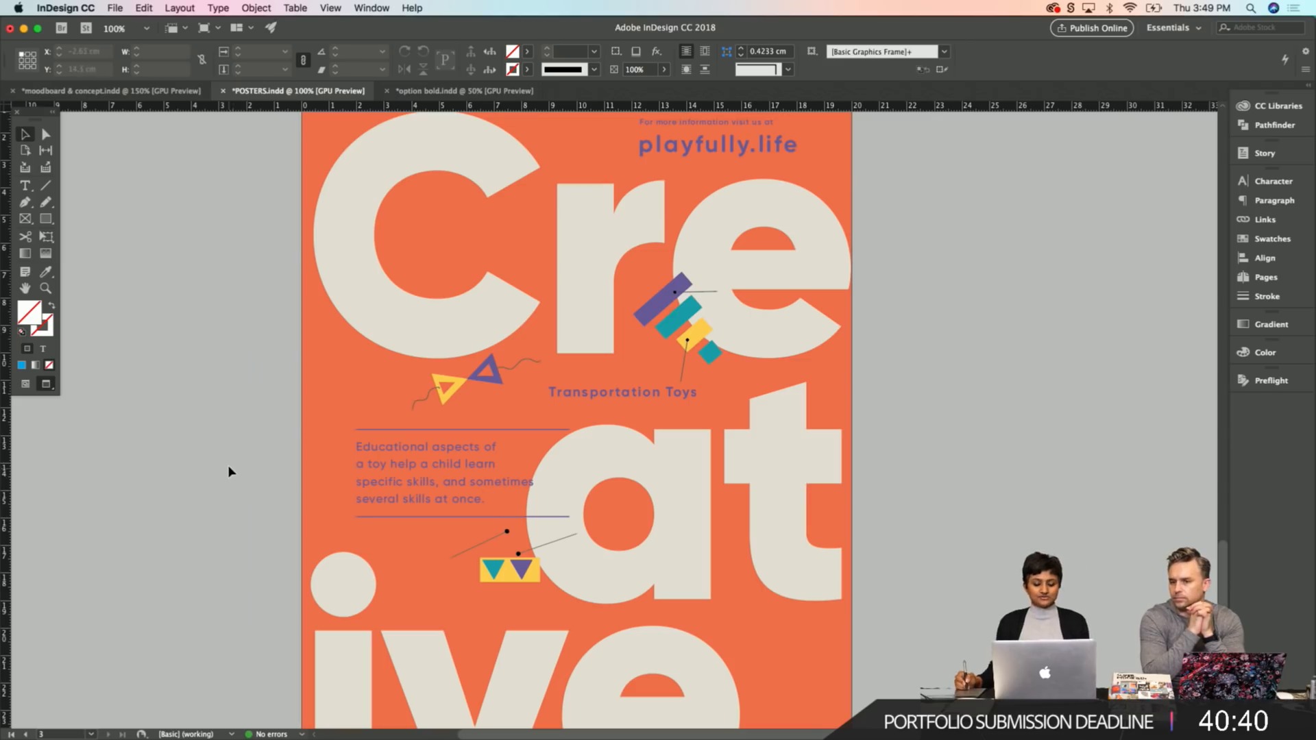
Examine the toy artwork and labels on the purple "Active" poster to compare them with the orange one.
left_click_drag(254, 630, 283, 358)
left_click_drag(215, 462, 268, 358)
left_click_drag(263, 470, 256, 435)
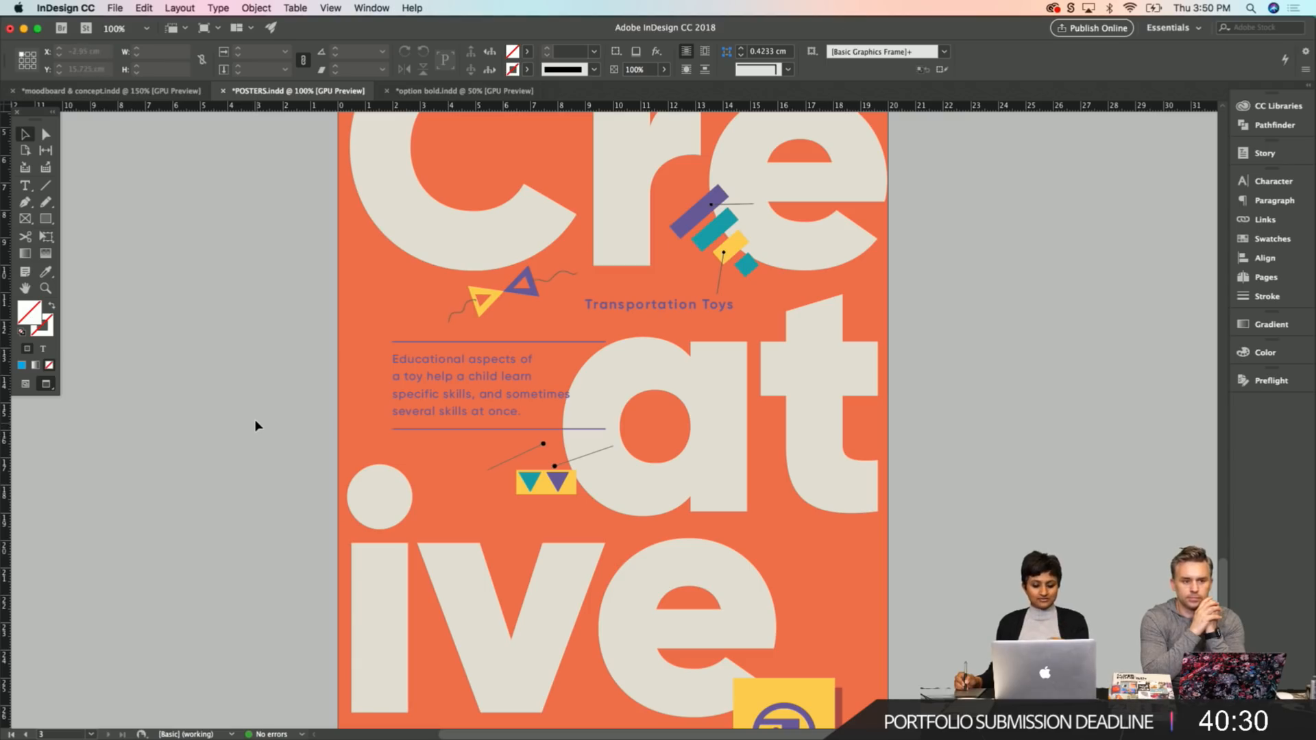
scroll(258, 394, "up", 15)
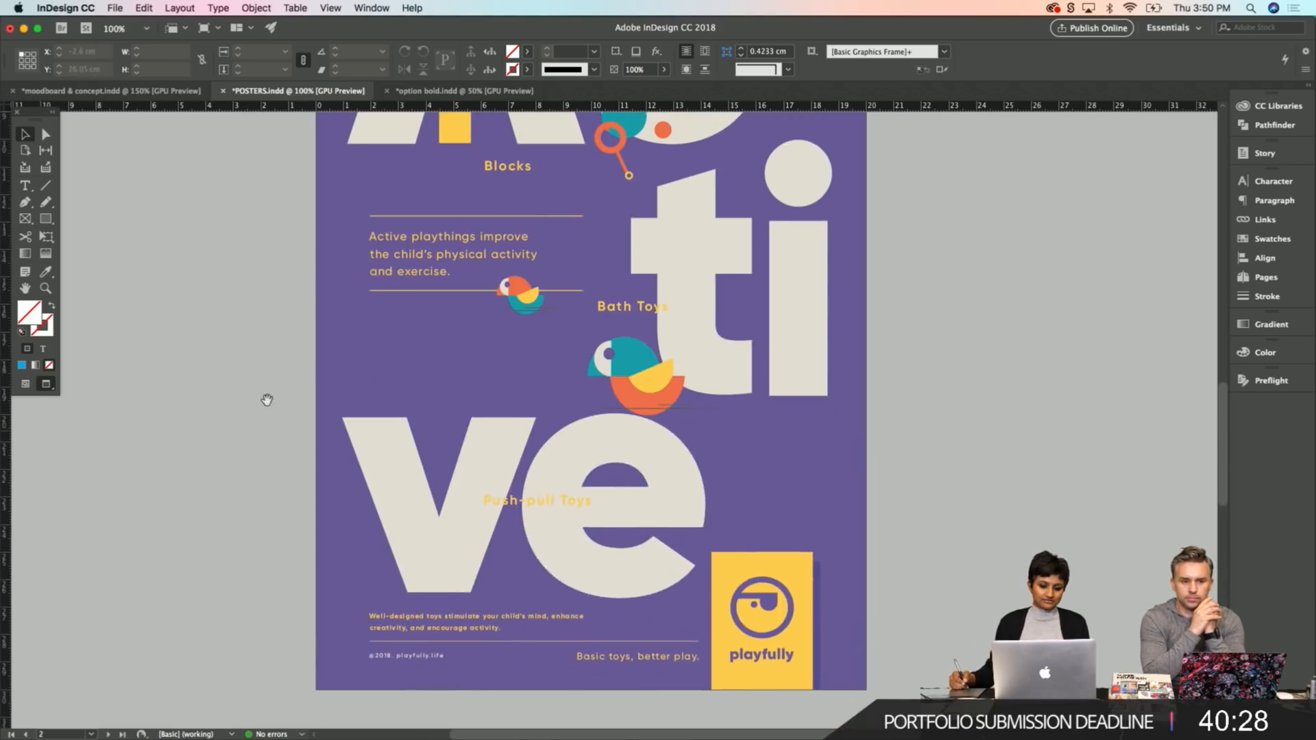
scroll(258, 442, "up", 5)
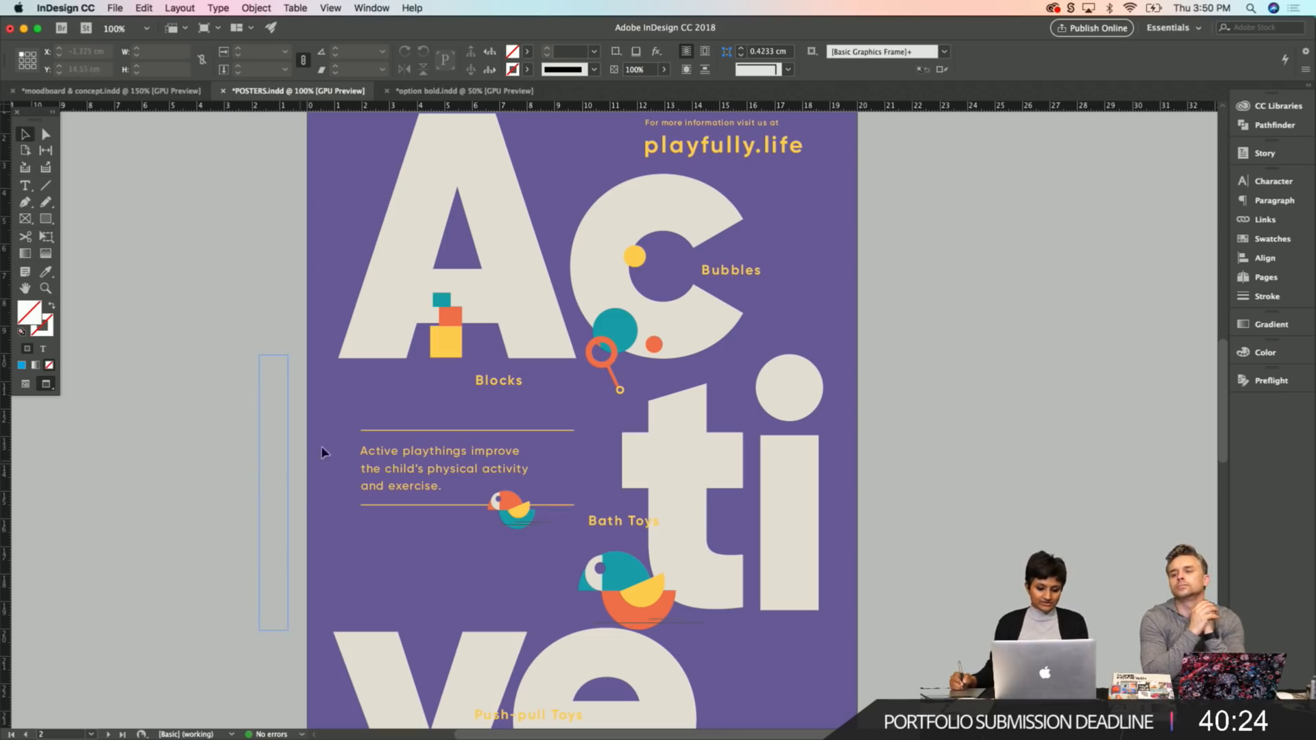
scroll(305, 464, "down", 15)
scroll(344, 203, "down", 3)
Scale the Artwork 9 triangles beneath the "C" down to about 3.2 cm wide and shift them slightly.
left_click(426, 264)
left_click_drag(425, 264, 426, 265)
left_click_drag(499, 238, 490, 241)
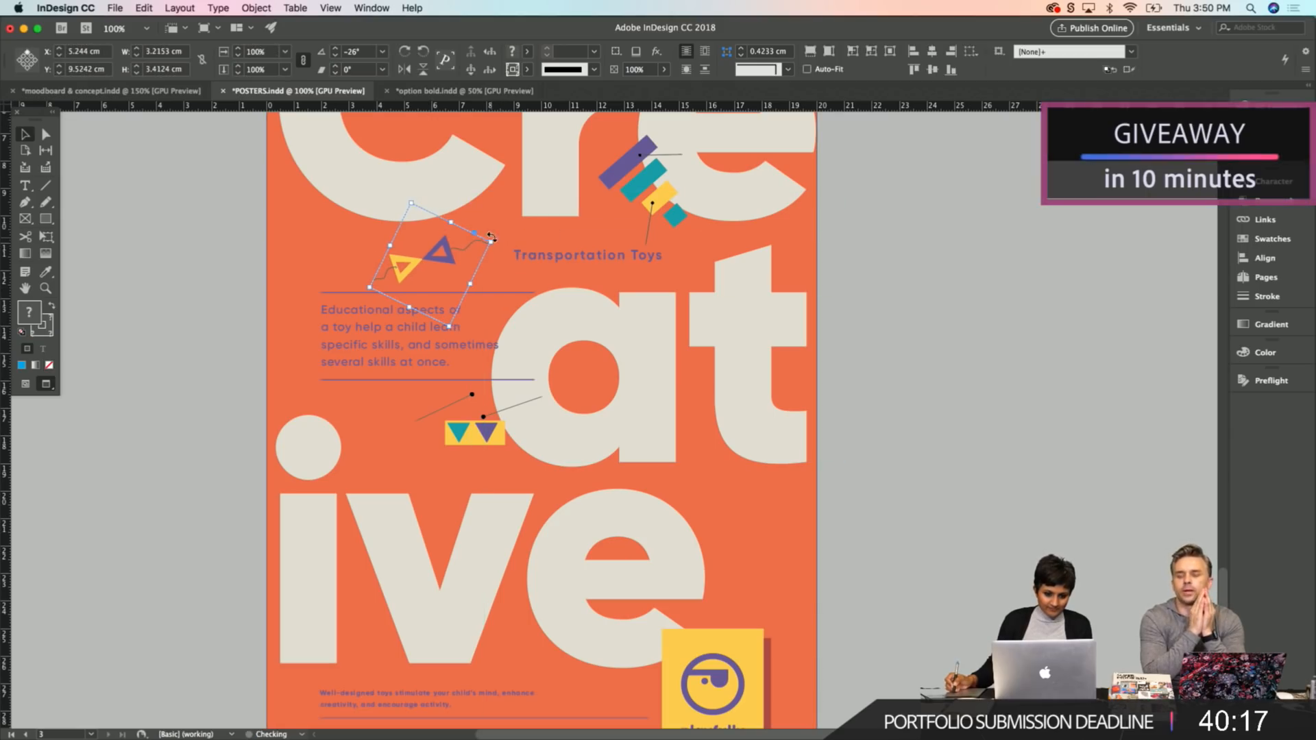
left_click(182, 396)
Nudge the striped Artwork 12 graphic about 0.4 cm to the right, over the edge of the "e" in "Cre".
scroll(734, 296, "up", 2)
left_click_drag(668, 268, 678, 269)
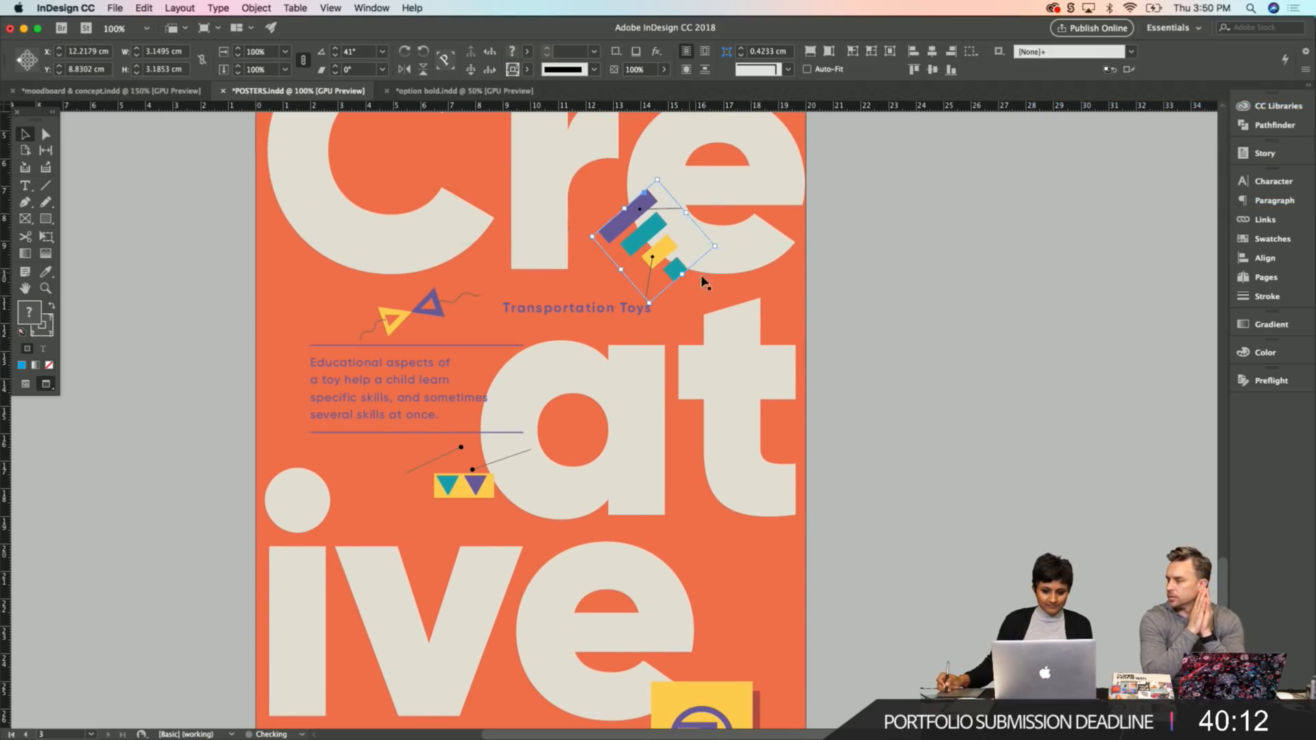
left_click(968, 333)
Try the Paper swatch as the text color of the "Cre" lettering.
scroll(391, 364, "up", 5)
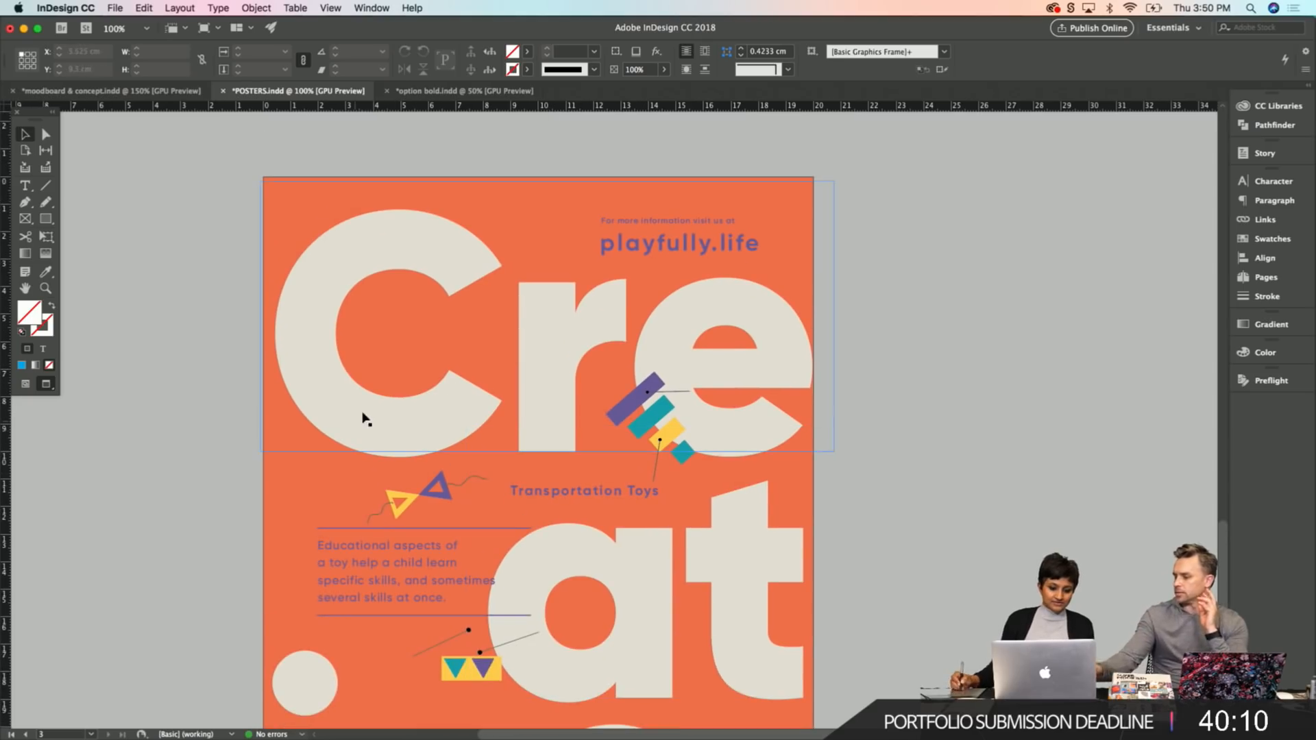
left_click(788, 374)
key("w")
key("w")
key("Tab")
key("Tab")
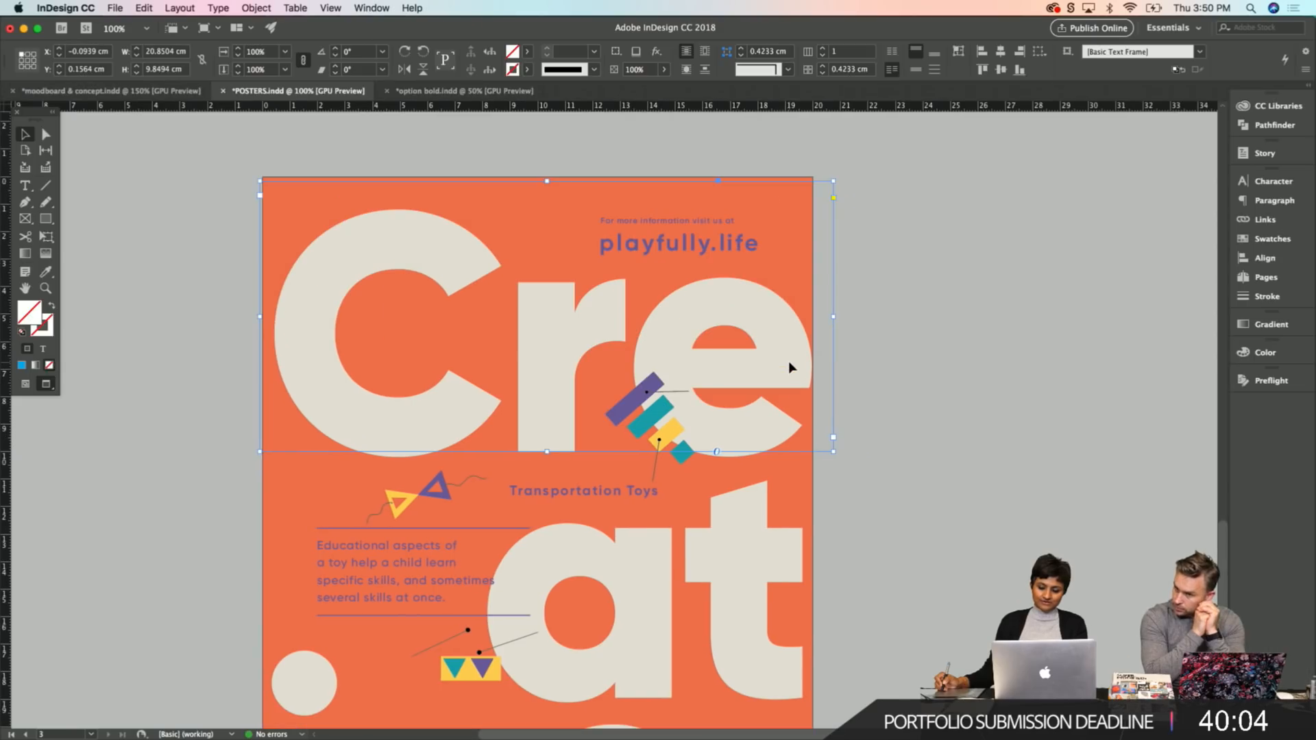
left_click(1294, 239)
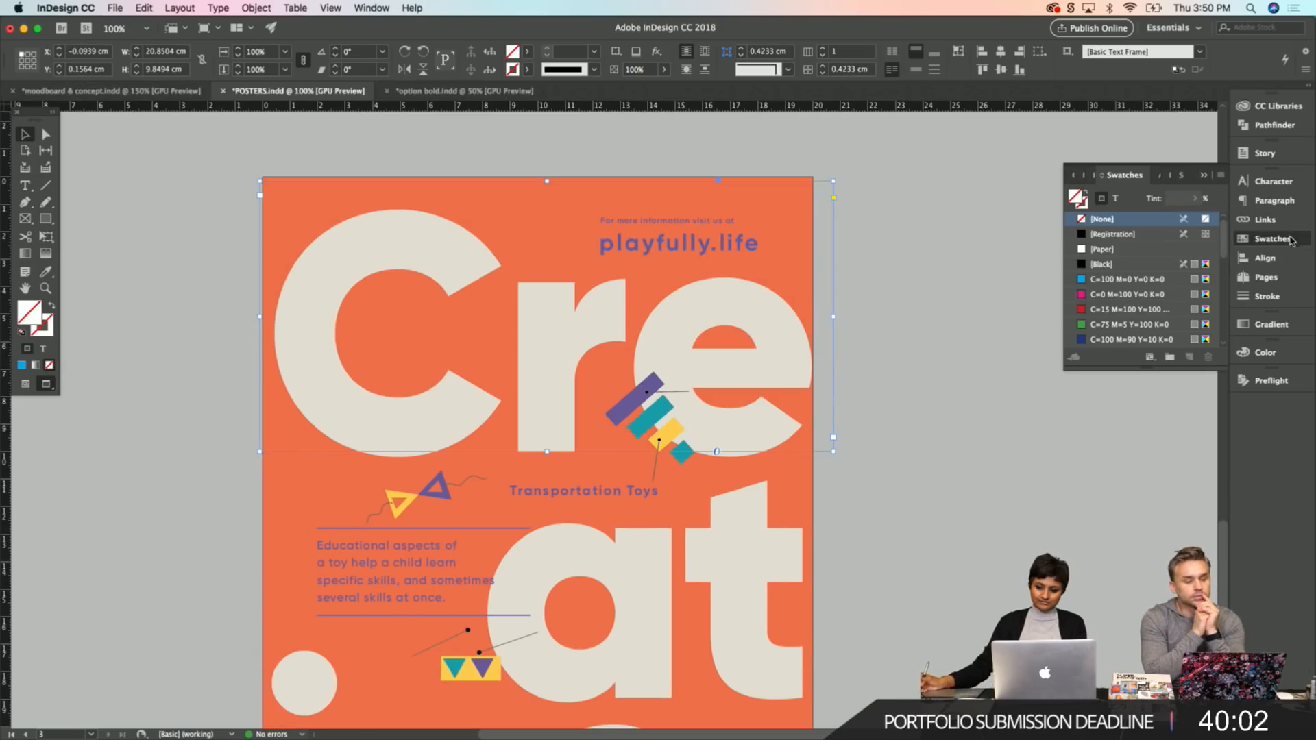
left_click(1118, 199)
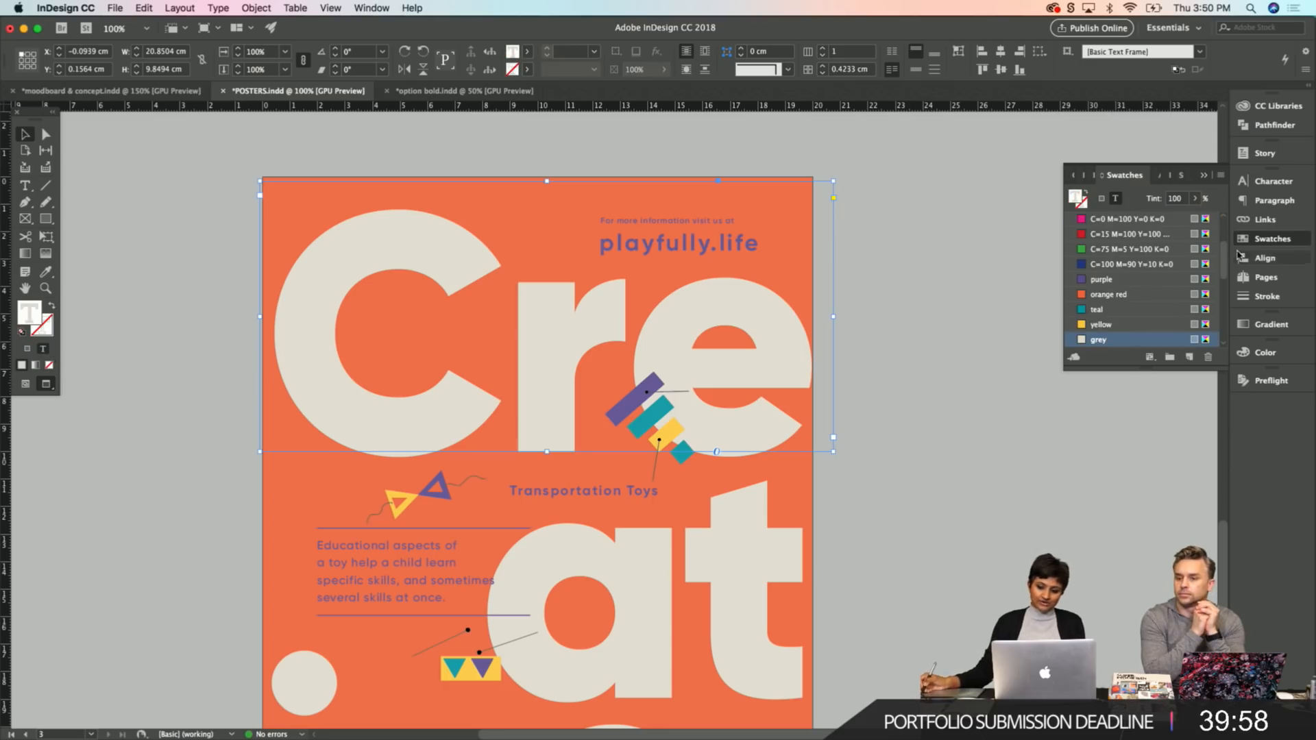
scroll(1118, 252, "up", 3)
left_click(1118, 251)
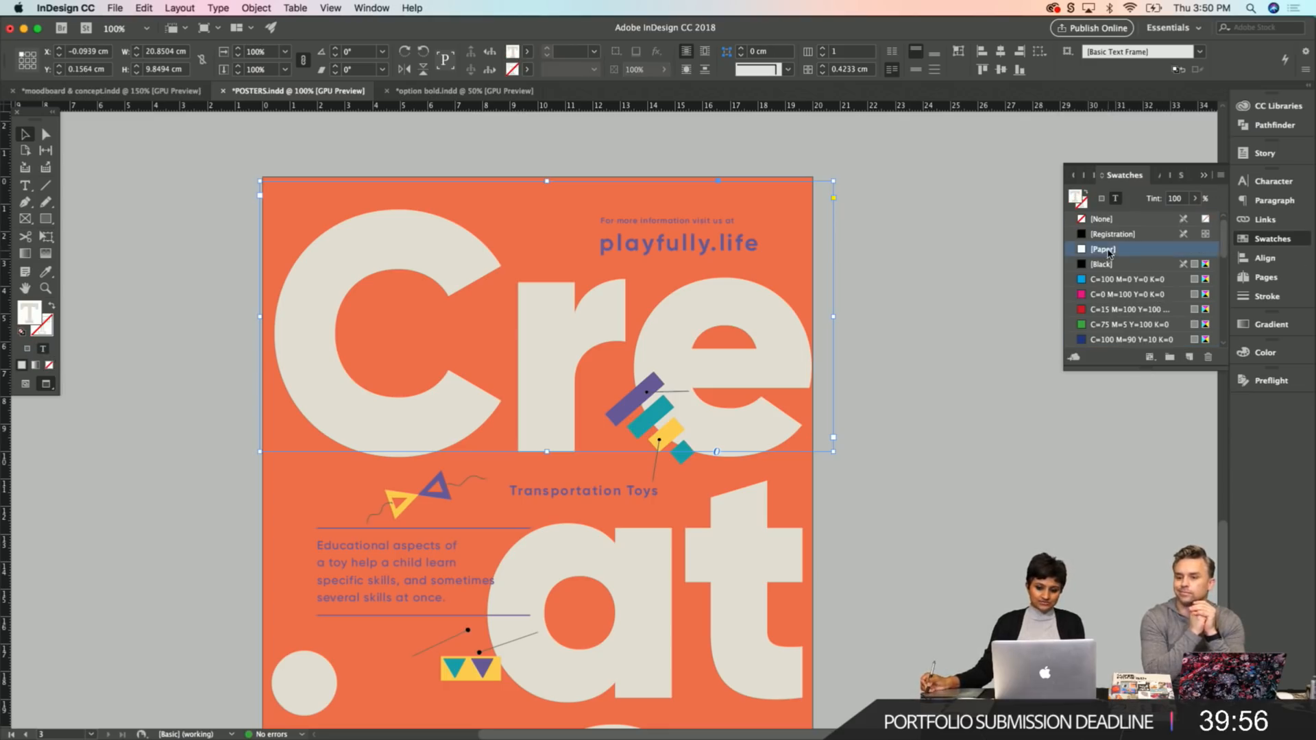
Return the "Cre" lettering to the grey swatch.
scroll(1153, 228, "down", 3)
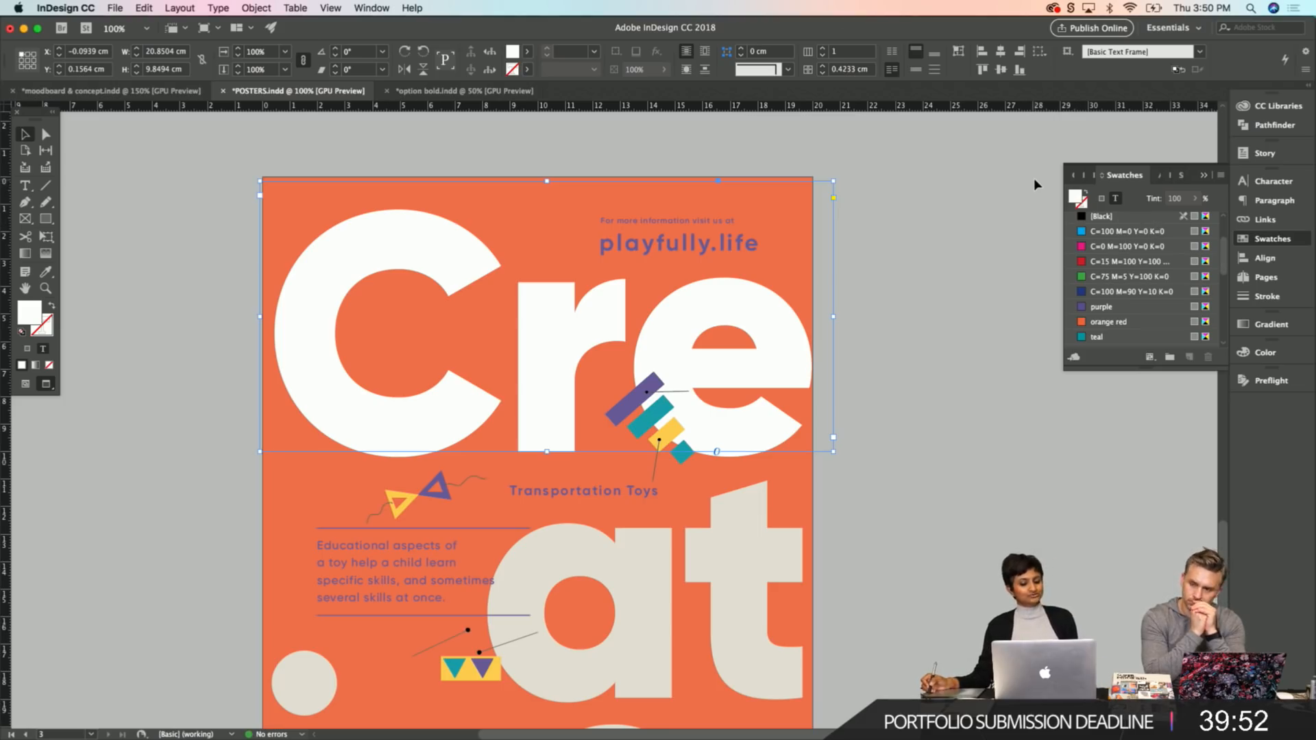
left_click_drag(1223, 243, 1225, 284)
left_click(1098, 277)
scroll(1110, 288, "up", 2)
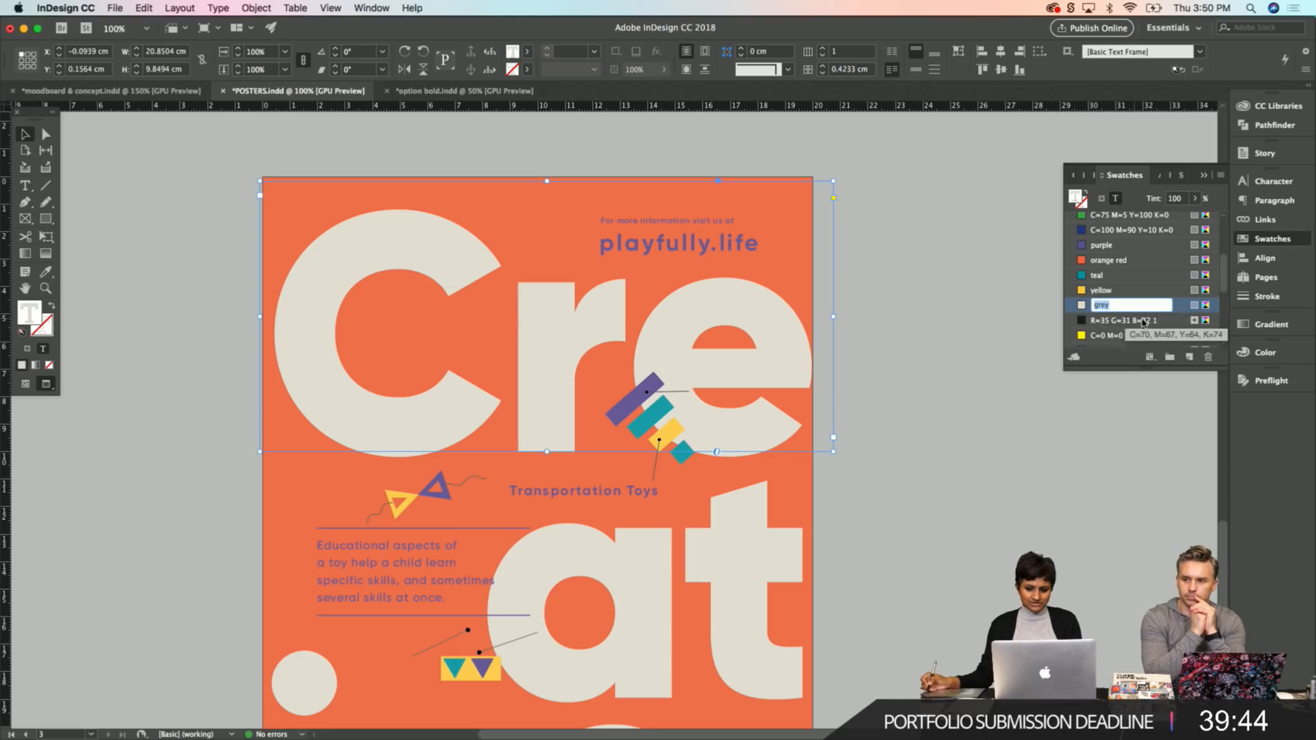
Create a CMYK process swatch of C=10 M=10 Y=15 K=0 and add it to the "Playfully" library.
scroll(1182, 312, "up", 2)
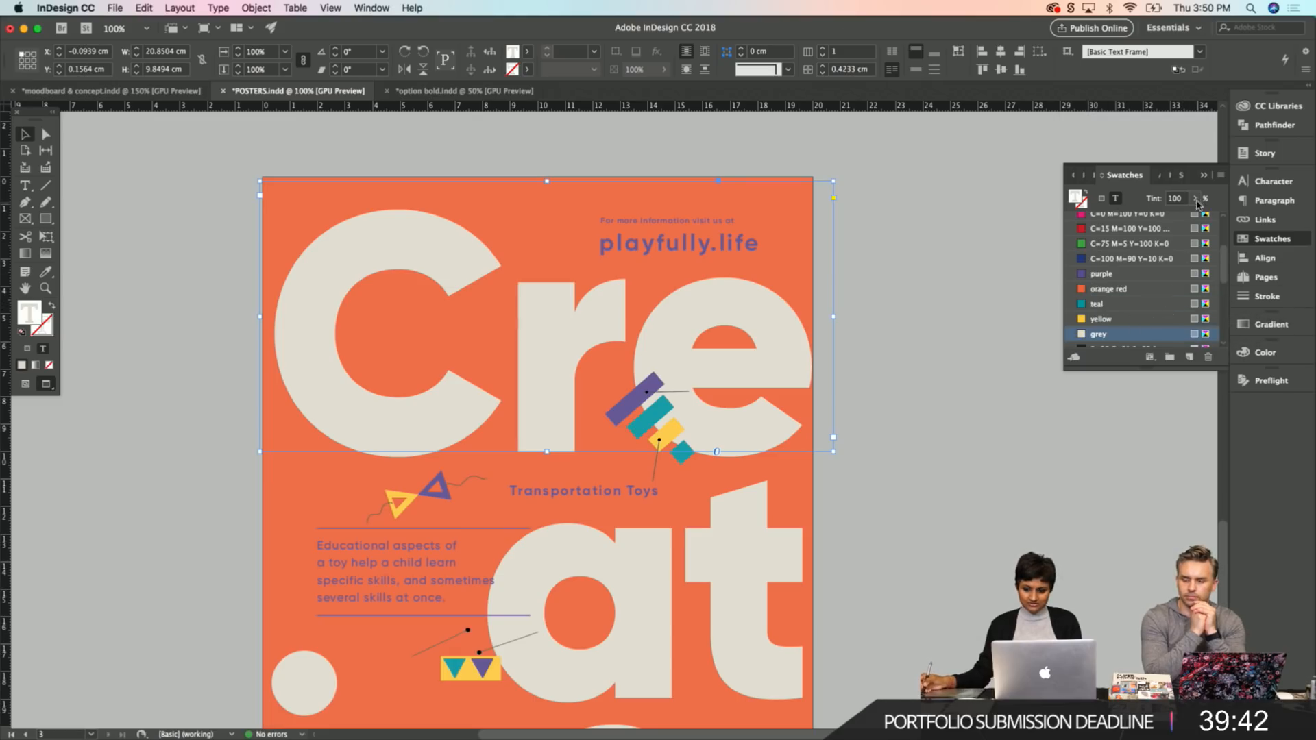
left_click(1220, 175)
left_click(1201, 183)
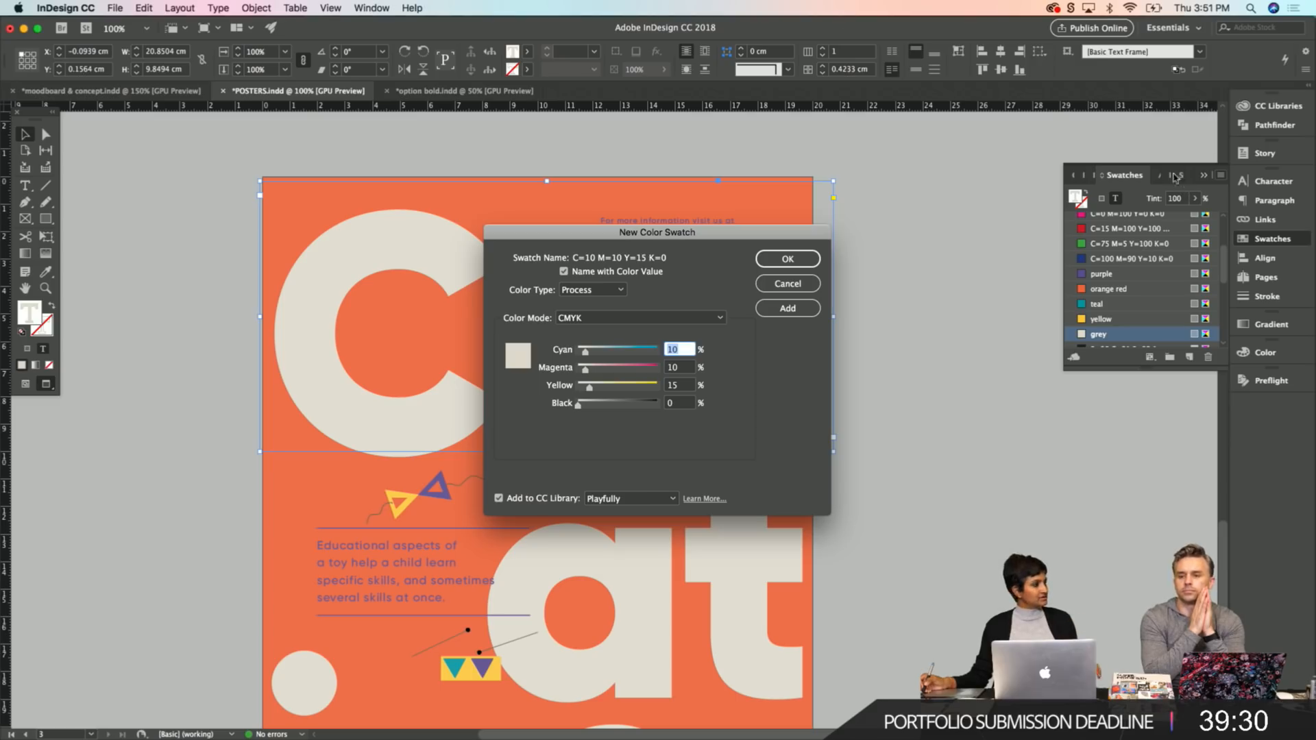
left_click(781, 261)
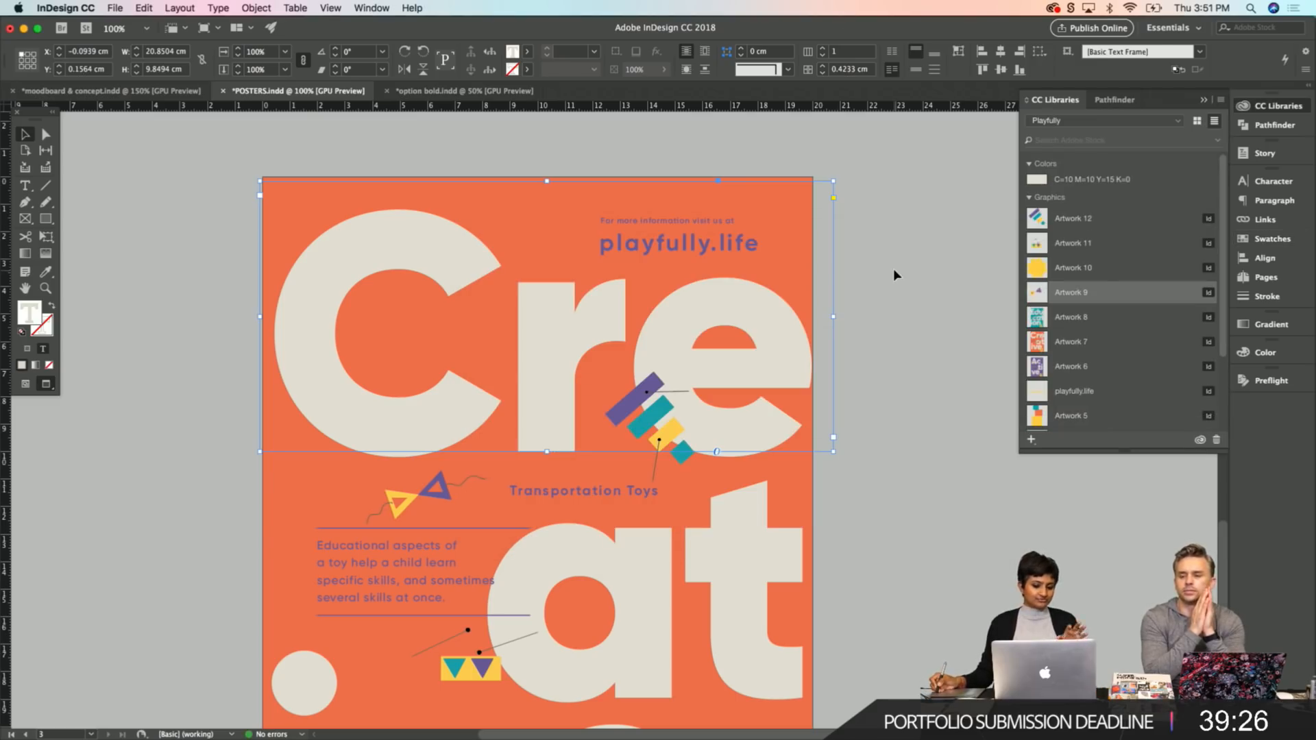
left_click(893, 272)
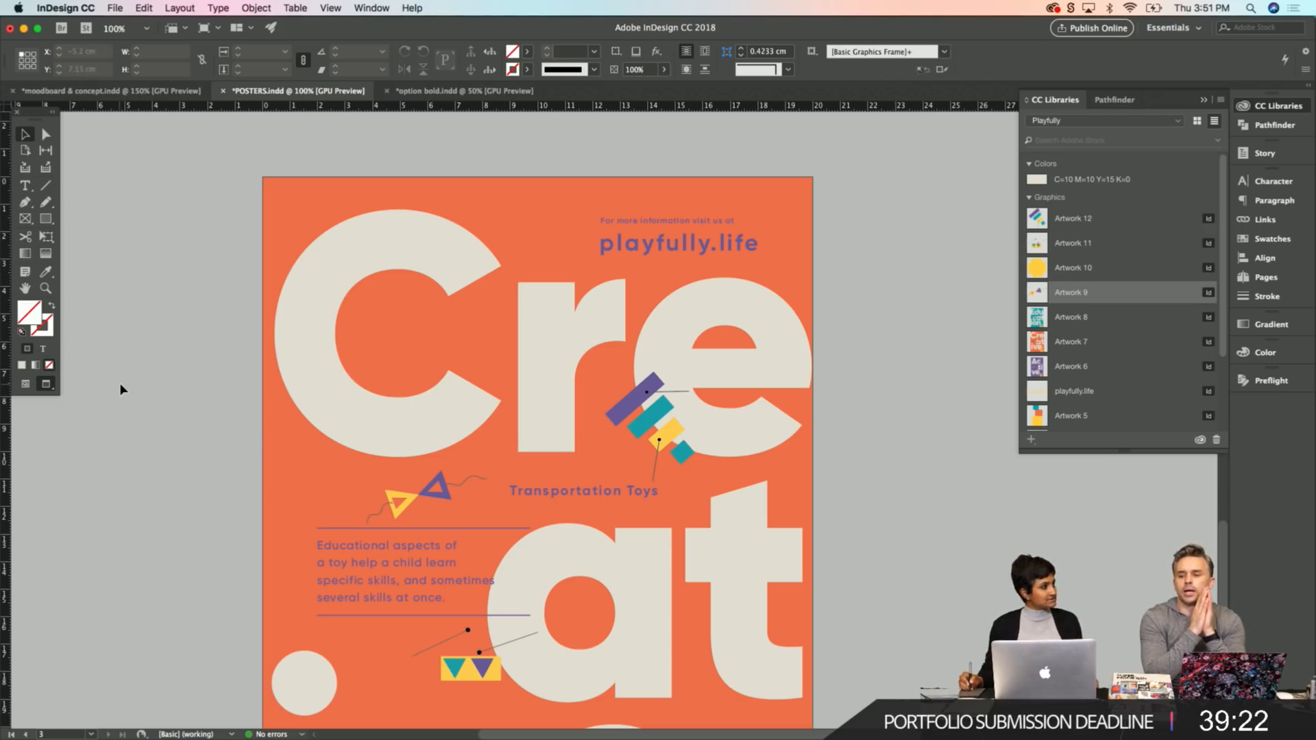
Select the "Cre" text frame and set its text color to Paper.
scroll(121, 388, "down", 3)
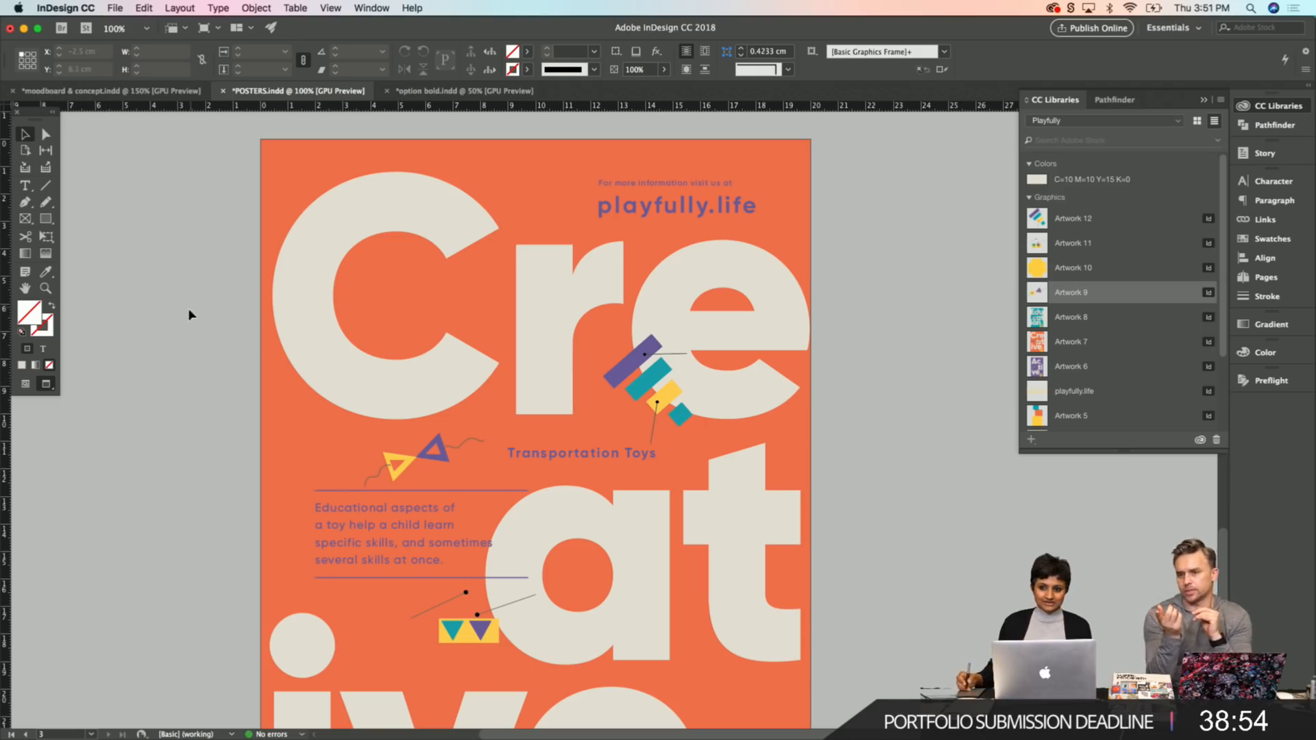
left_click(441, 349)
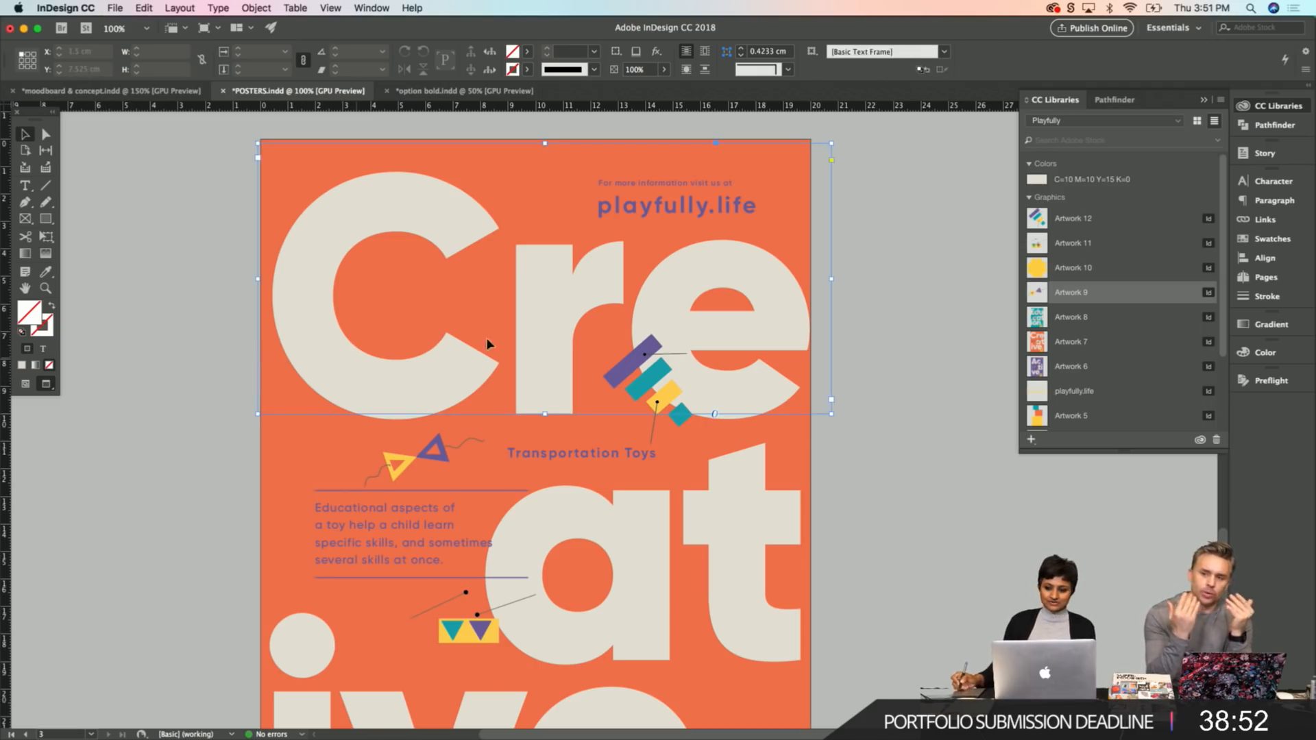
left_click(1269, 239)
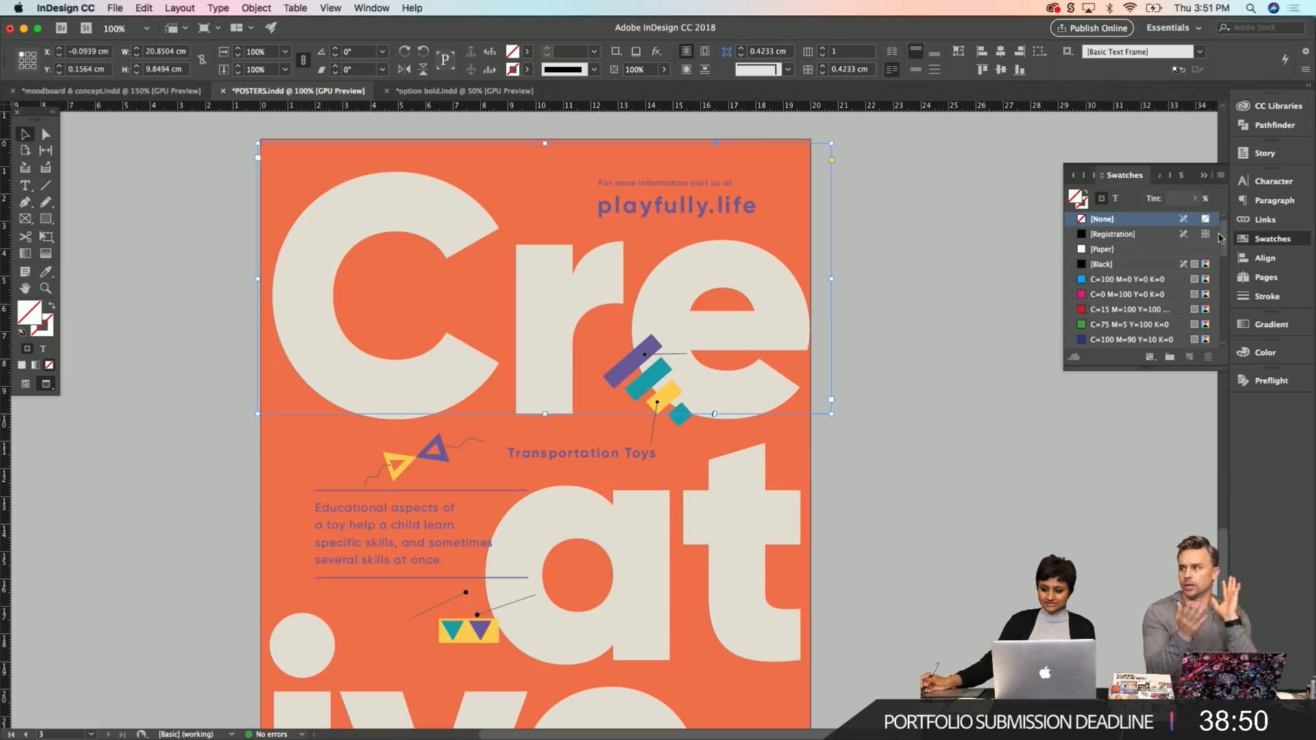
left_click(1115, 199)
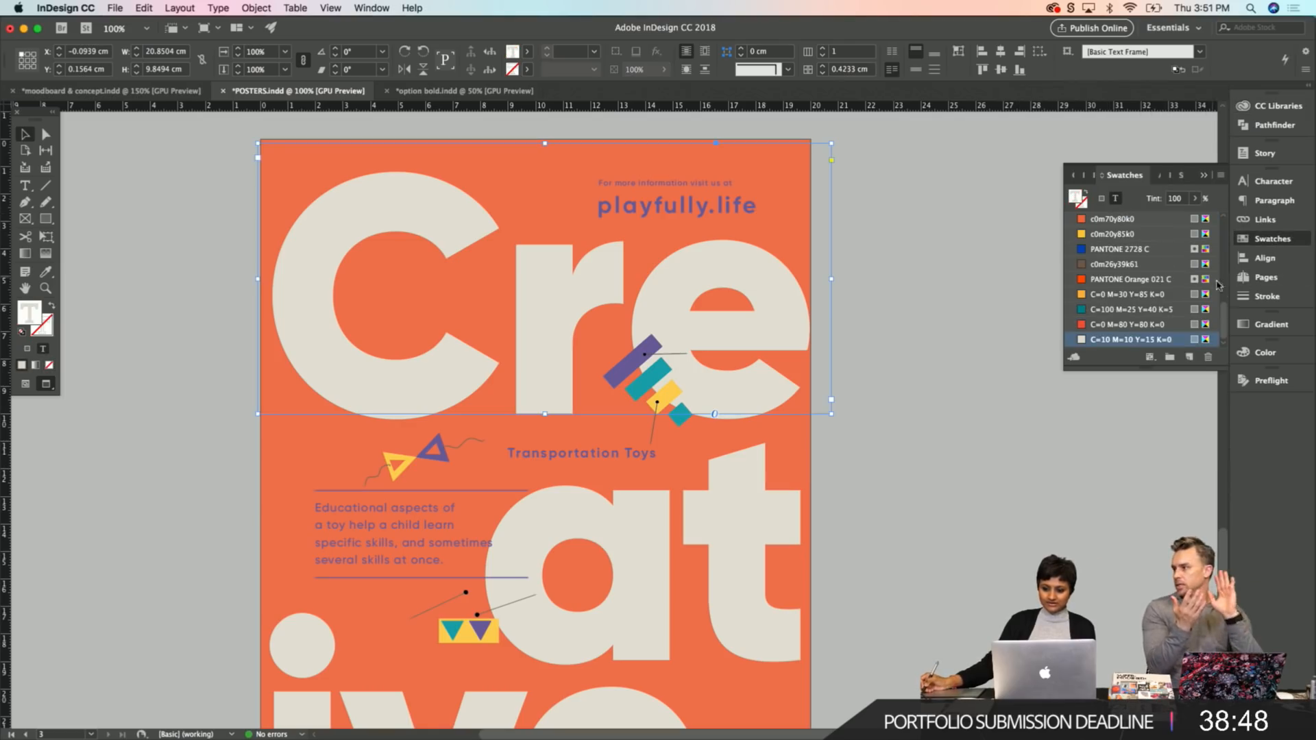
left_click_drag(1225, 317, 1223, 175)
left_click(1110, 249)
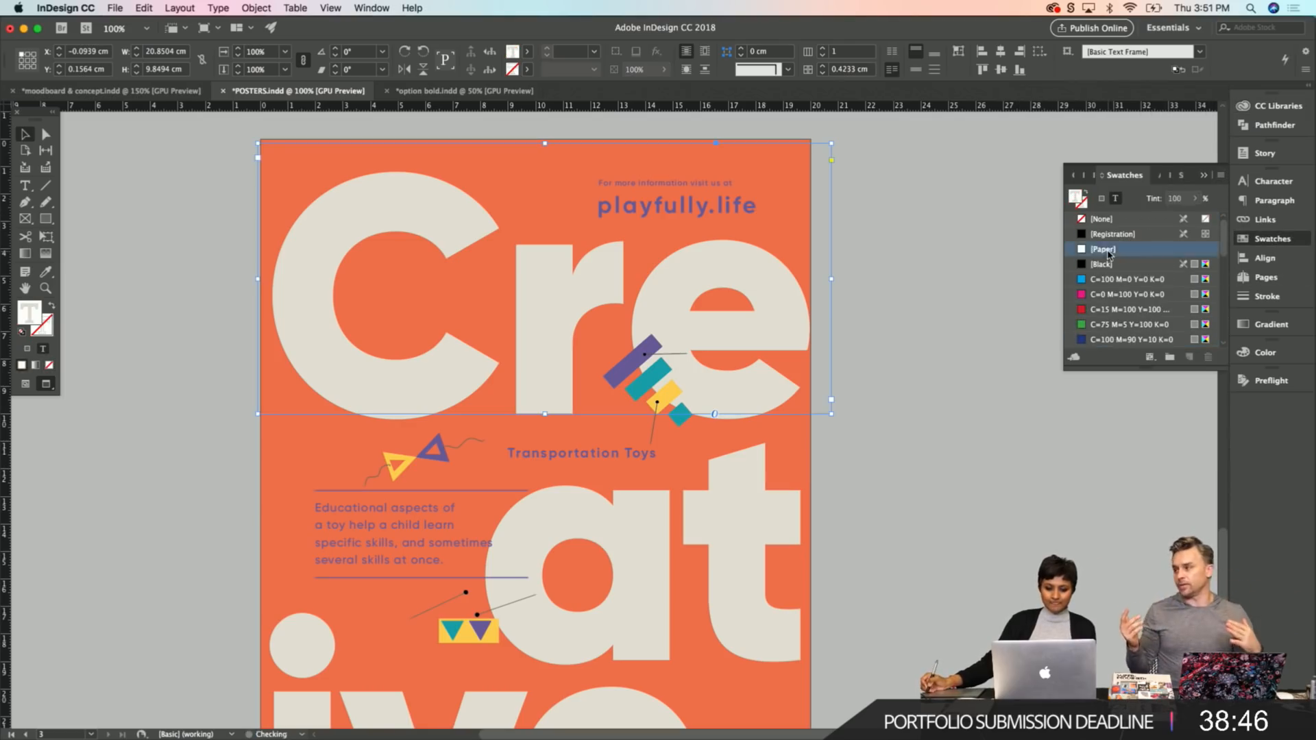
Undo the Paper color change on the "Cre" lettering and deselect the text frame.
scroll(1111, 254, "down", 2)
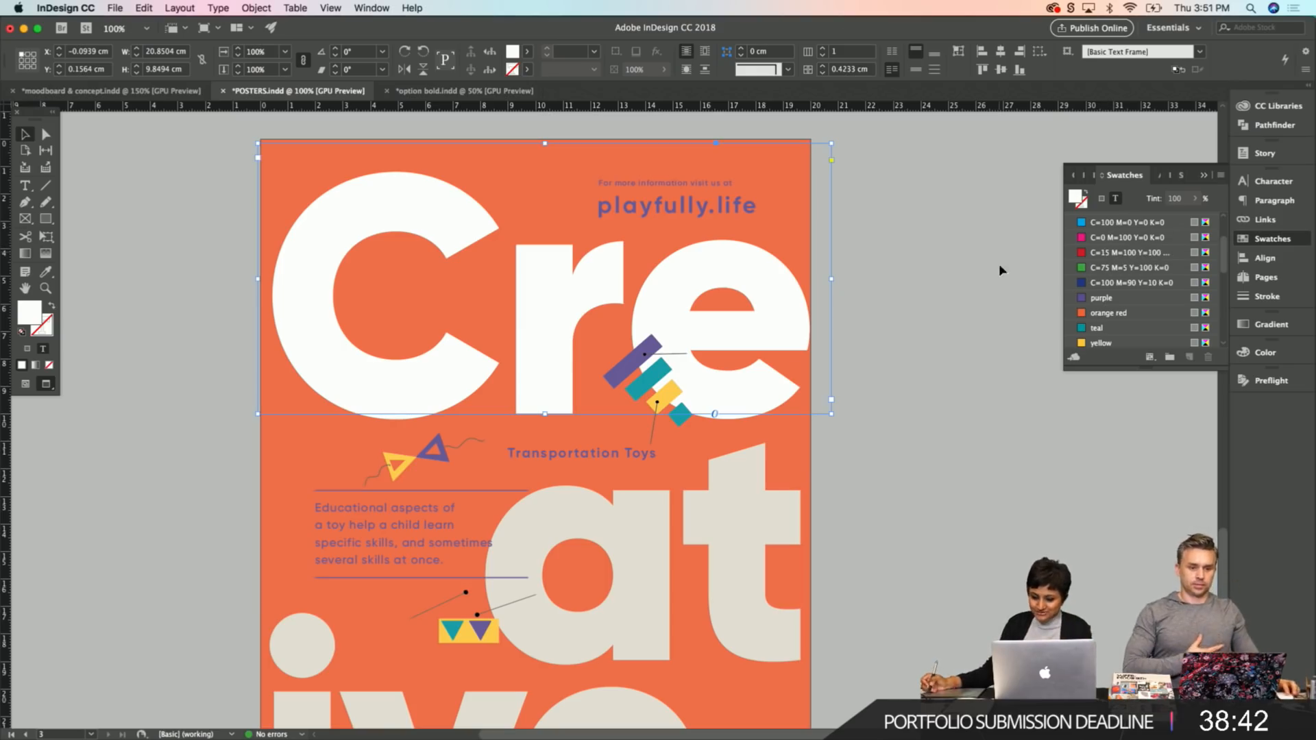
key("super+z")
left_click(946, 411)
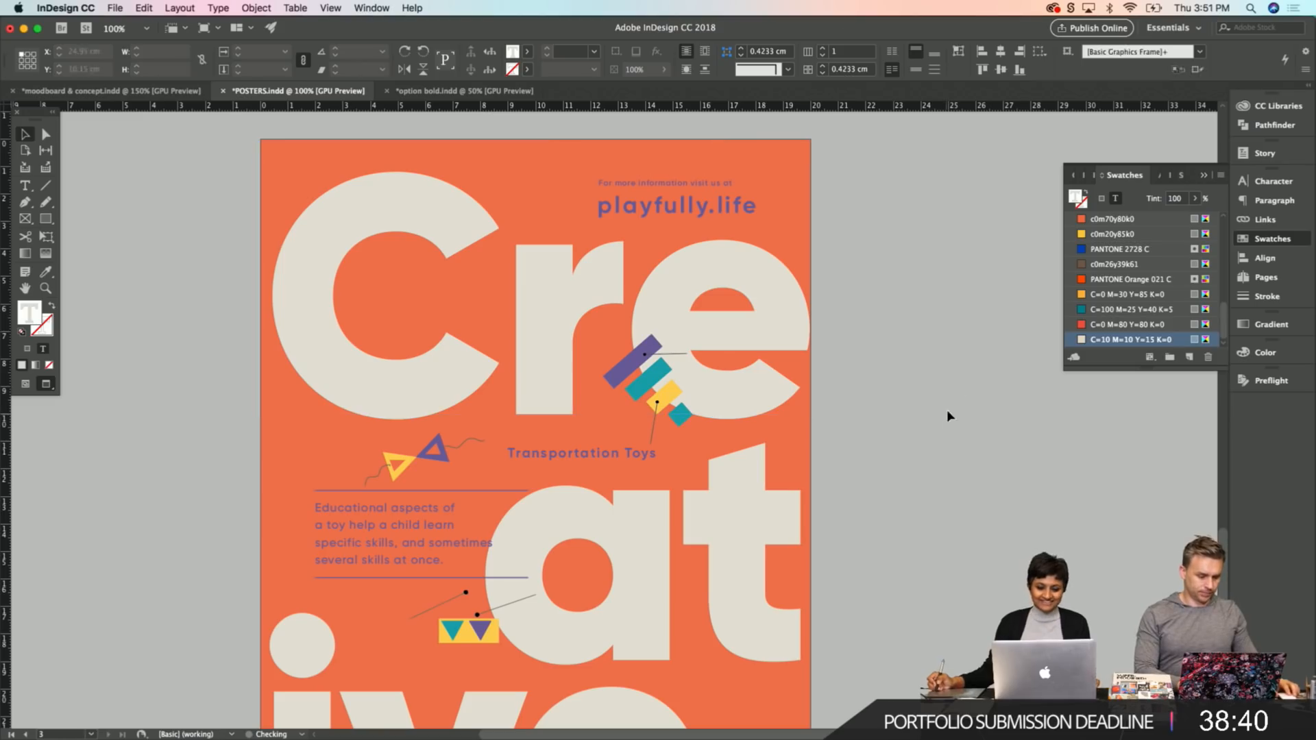
Move the drum artwork slightly right and down so that it meets the edge of the large "a".
left_click(782, 302)
left_click(898, 328)
left_click_drag(893, 593, 896, 439)
left_click(476, 479)
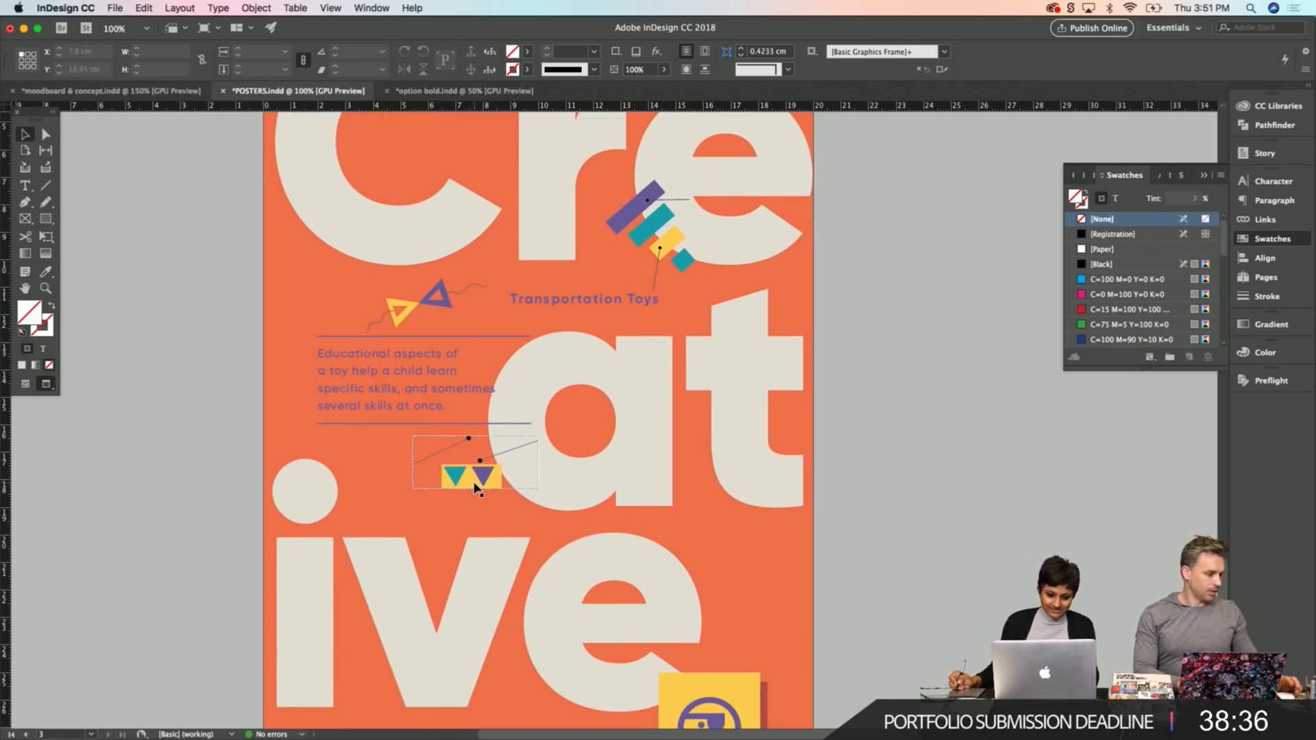
left_click_drag(479, 476, 490, 518)
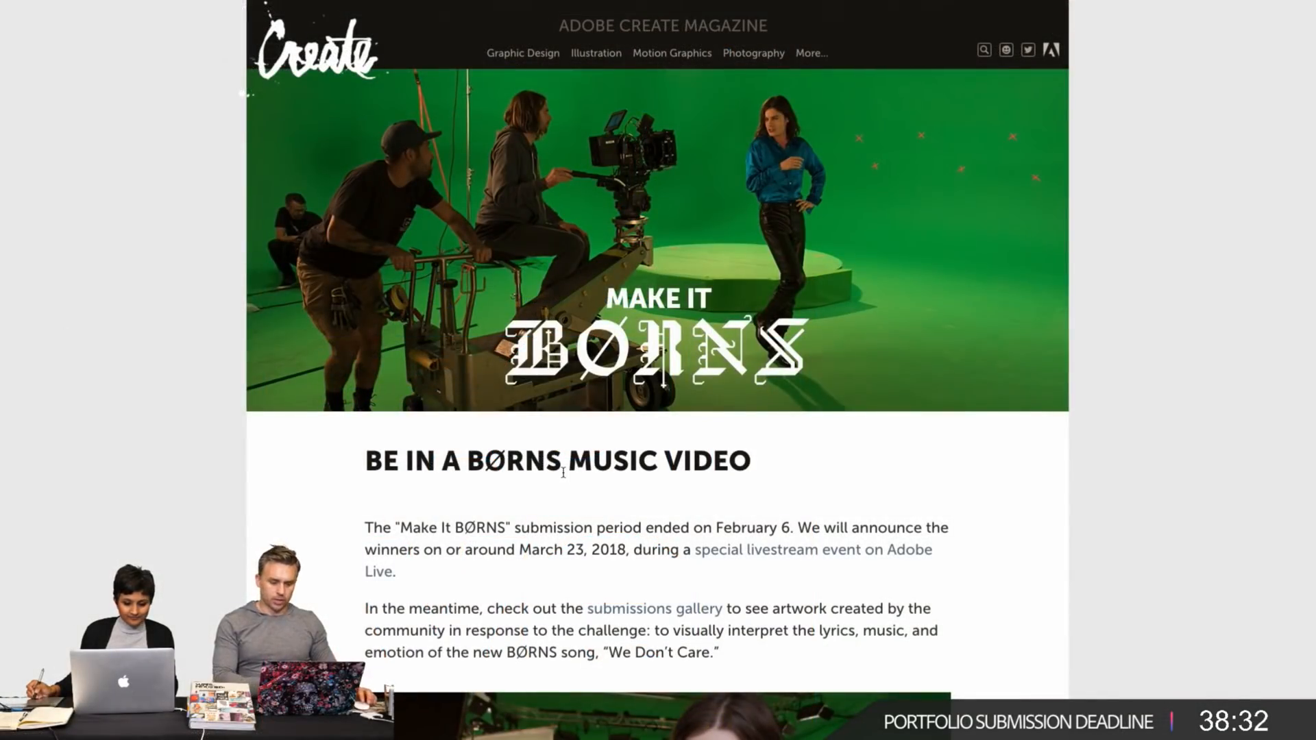
scroll(587, 528, "down", 3)
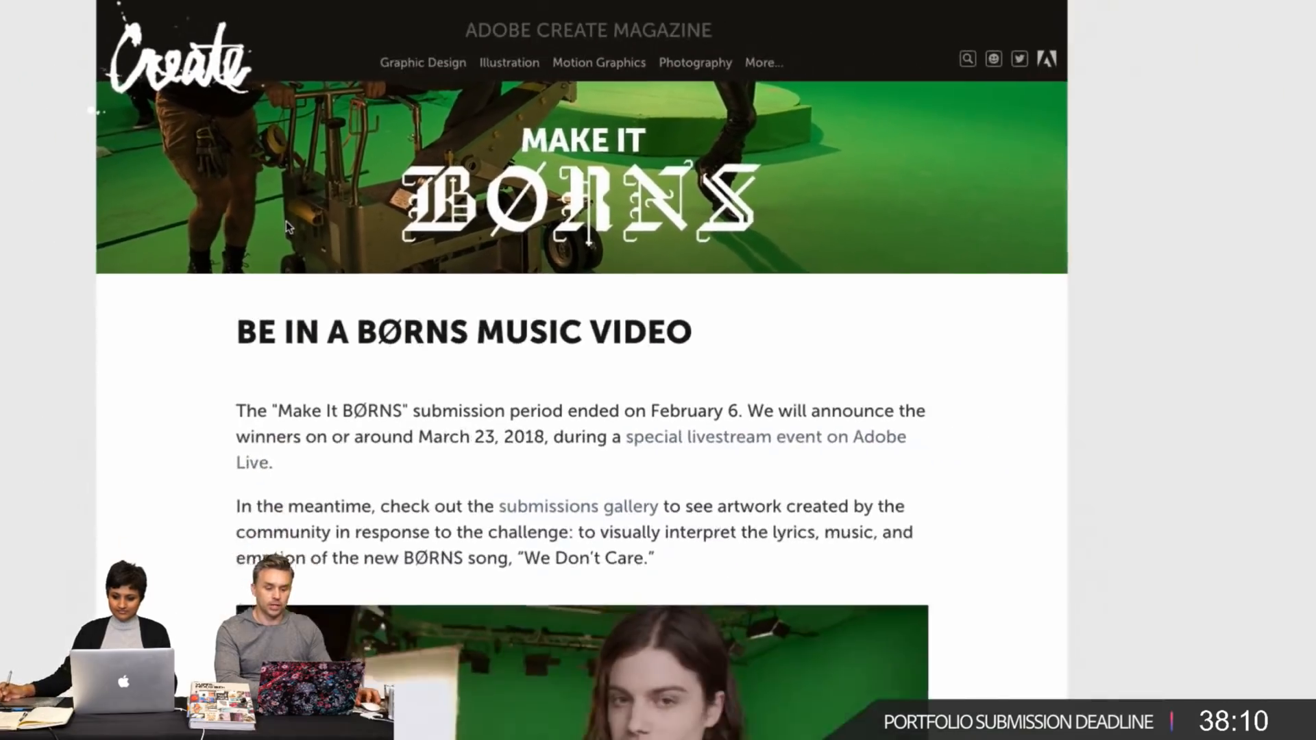
scroll(441, 326, "up", 3)
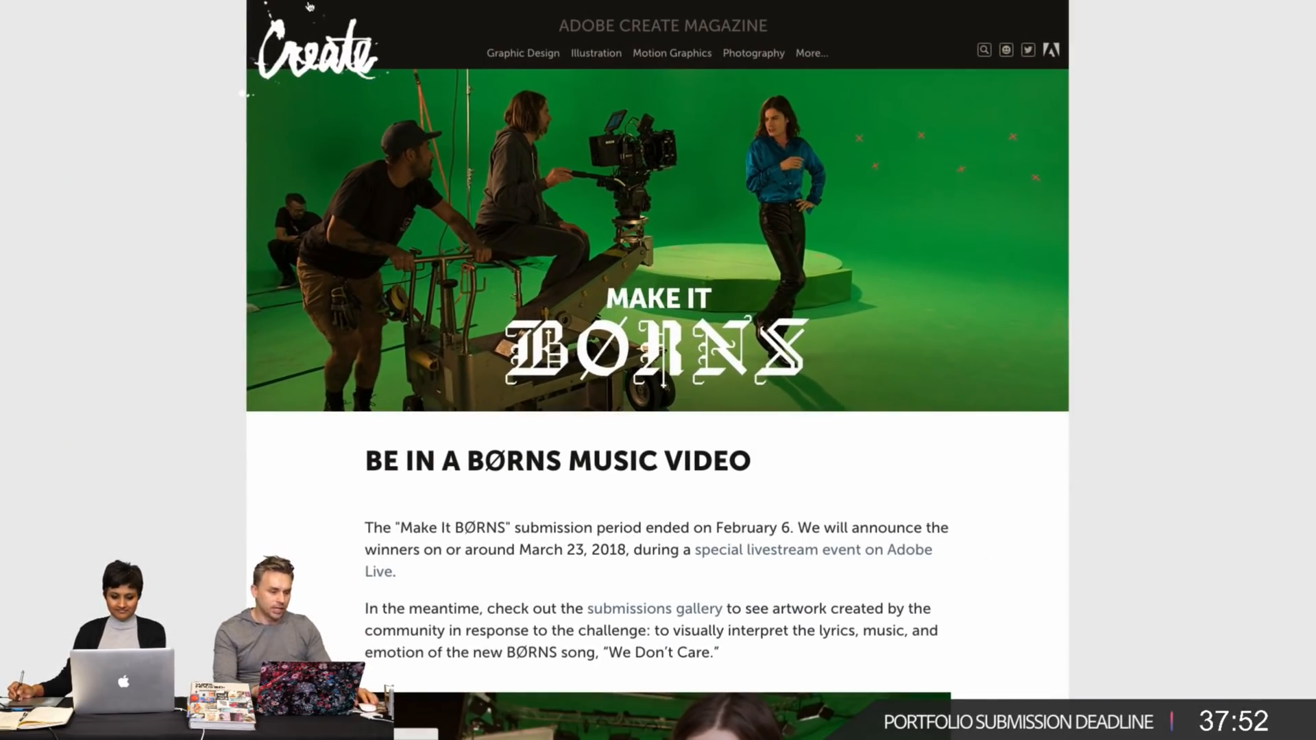
mouse_move(156, 3)
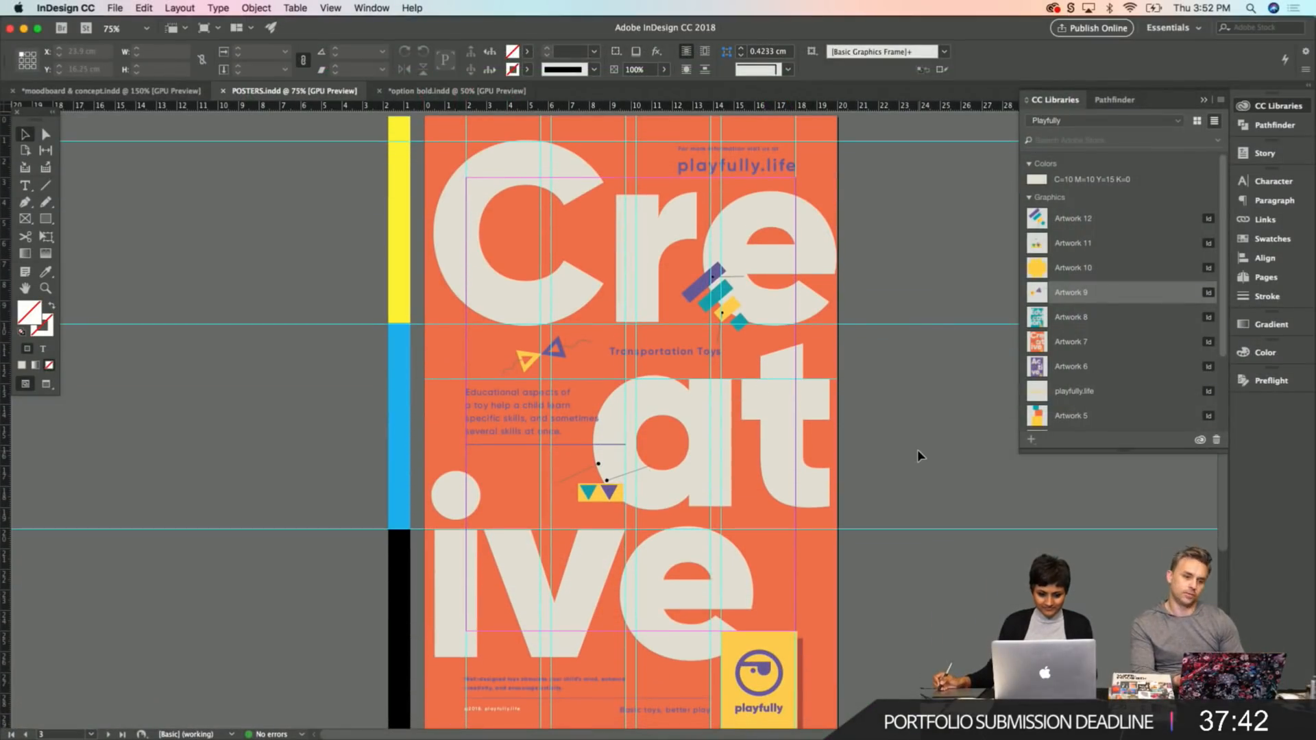
Examine the orange "Creative" poster without guides and compare its toy artwork and labels with the purple "Active" poster.
key("w")
scroll(367, 420, "down", 3)
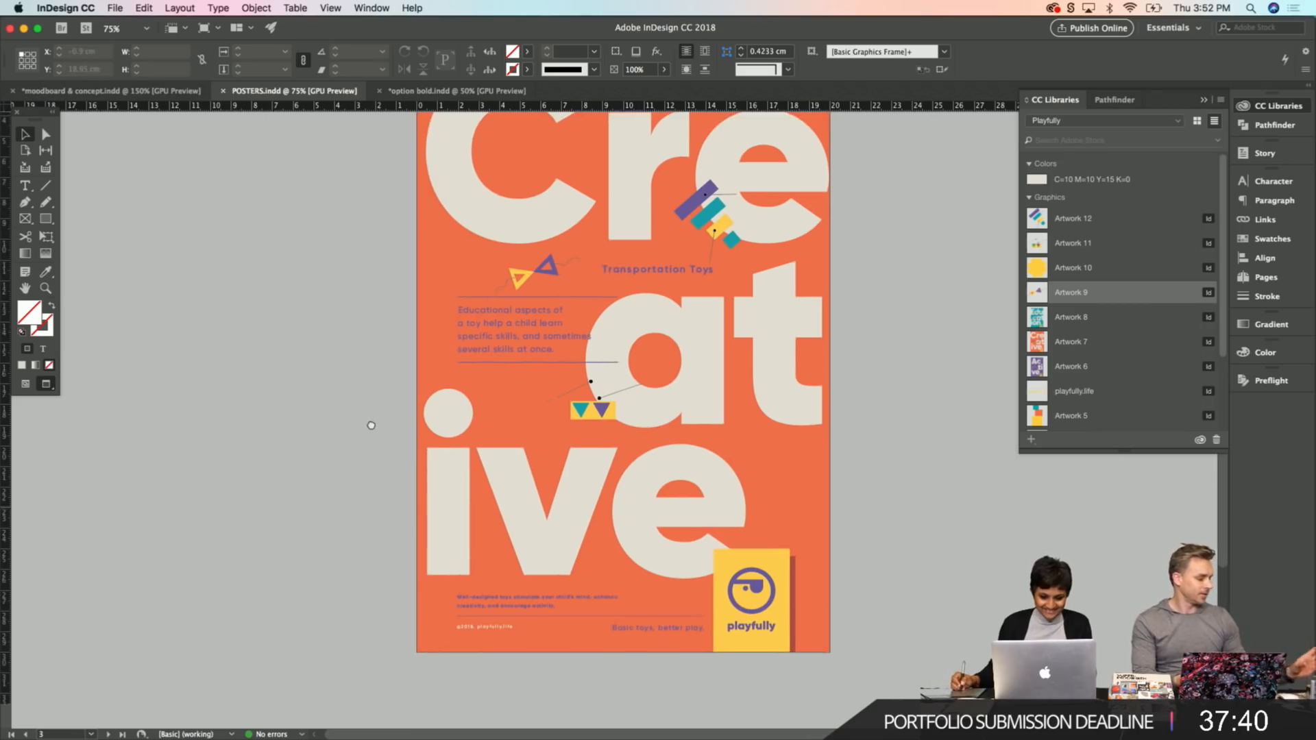
left_click_drag(287, 489, 285, 476)
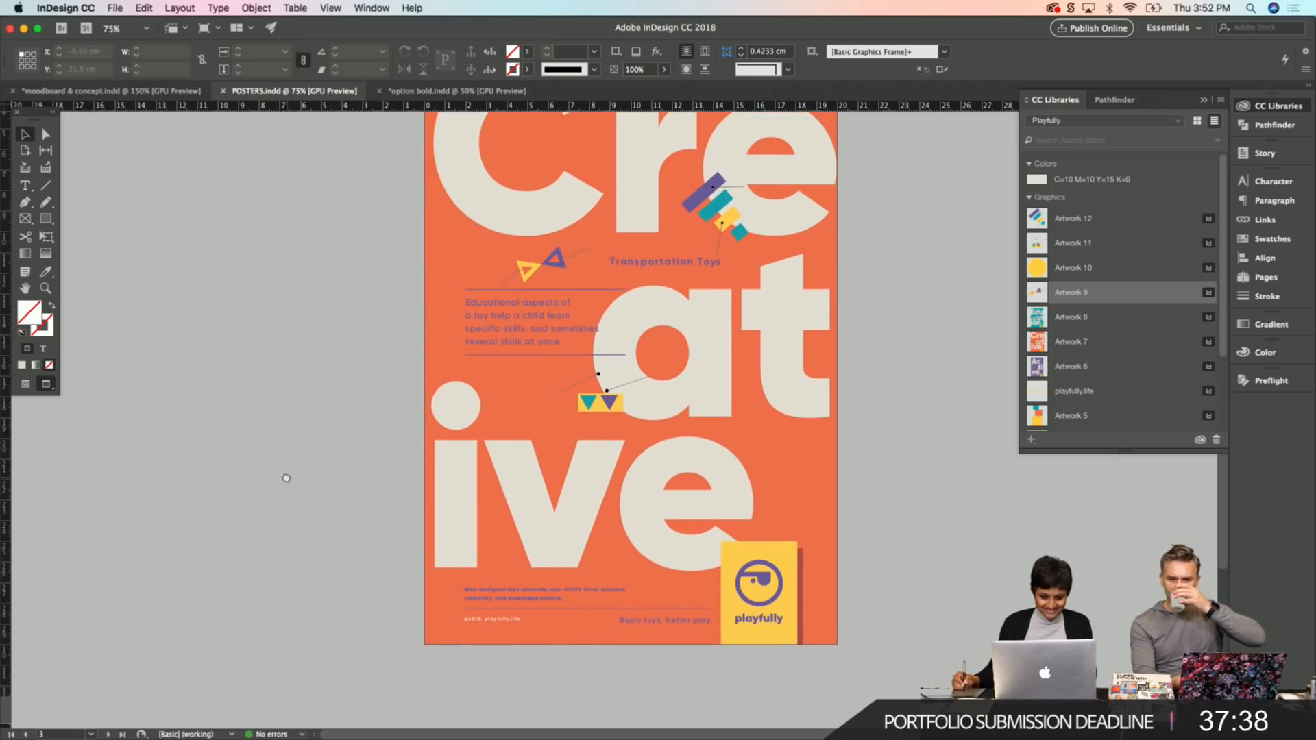
left_click_drag(324, 426, 321, 459)
scroll(311, 432, "up", 10)
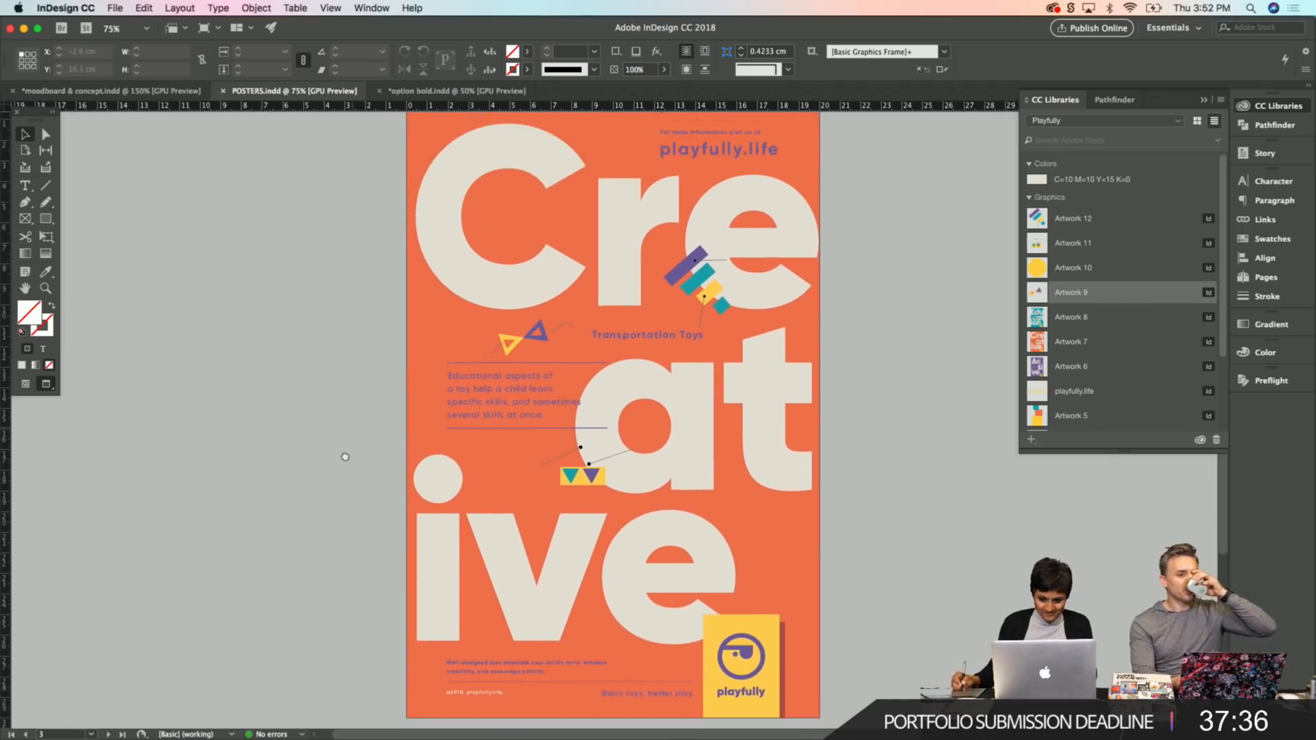
scroll(325, 281, "up", 5)
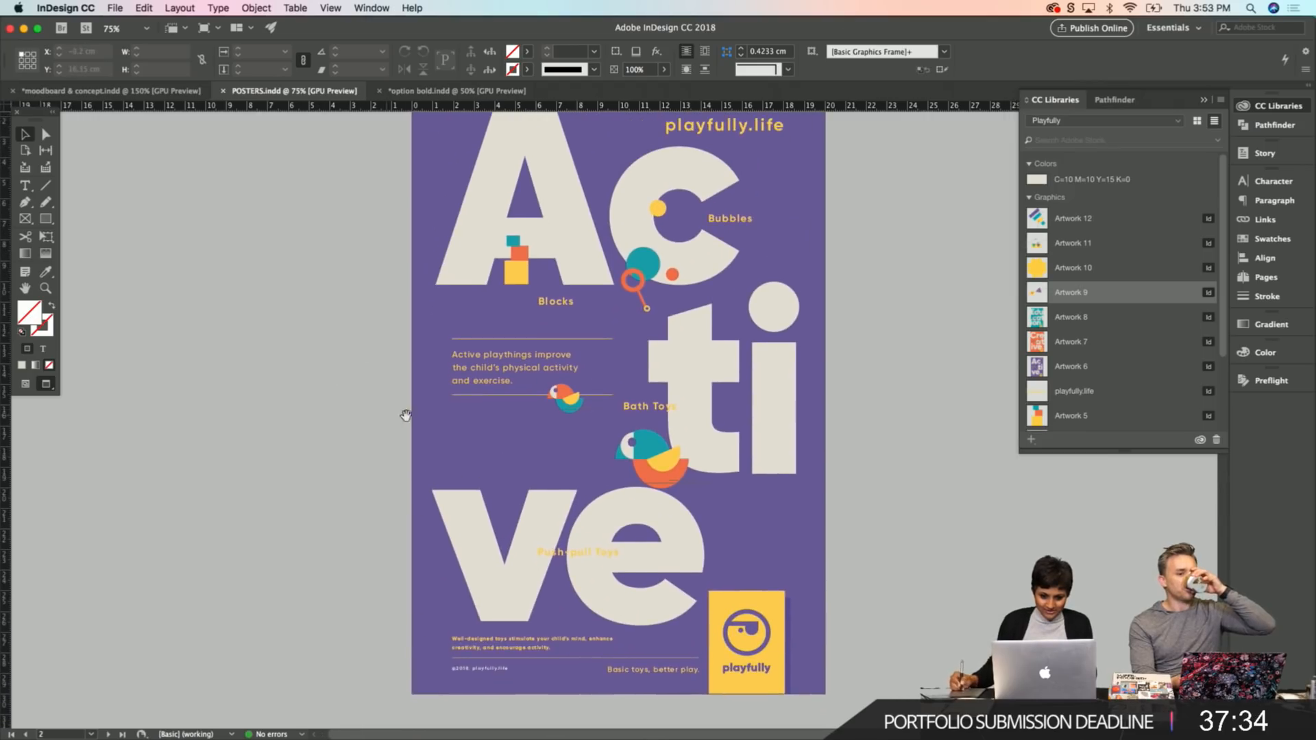
left_click_drag(410, 481, 384, 475)
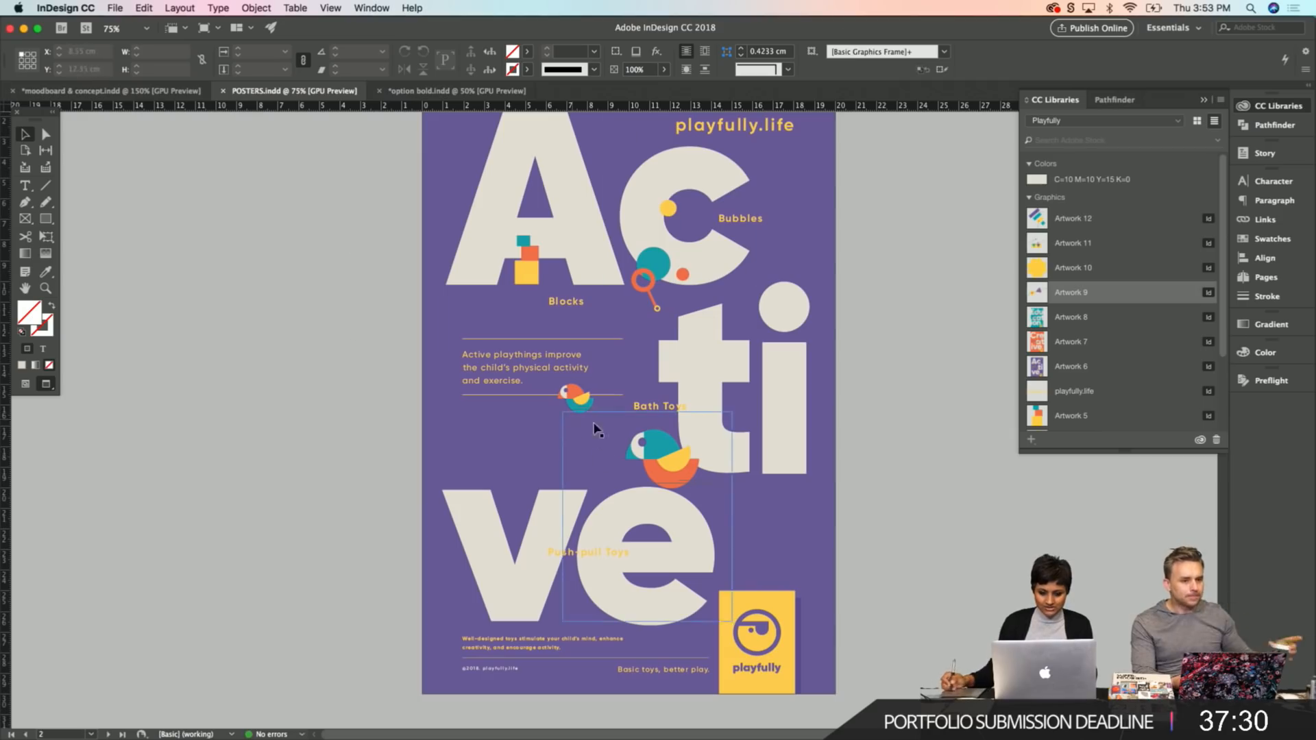
scroll(411, 372, "down", 15)
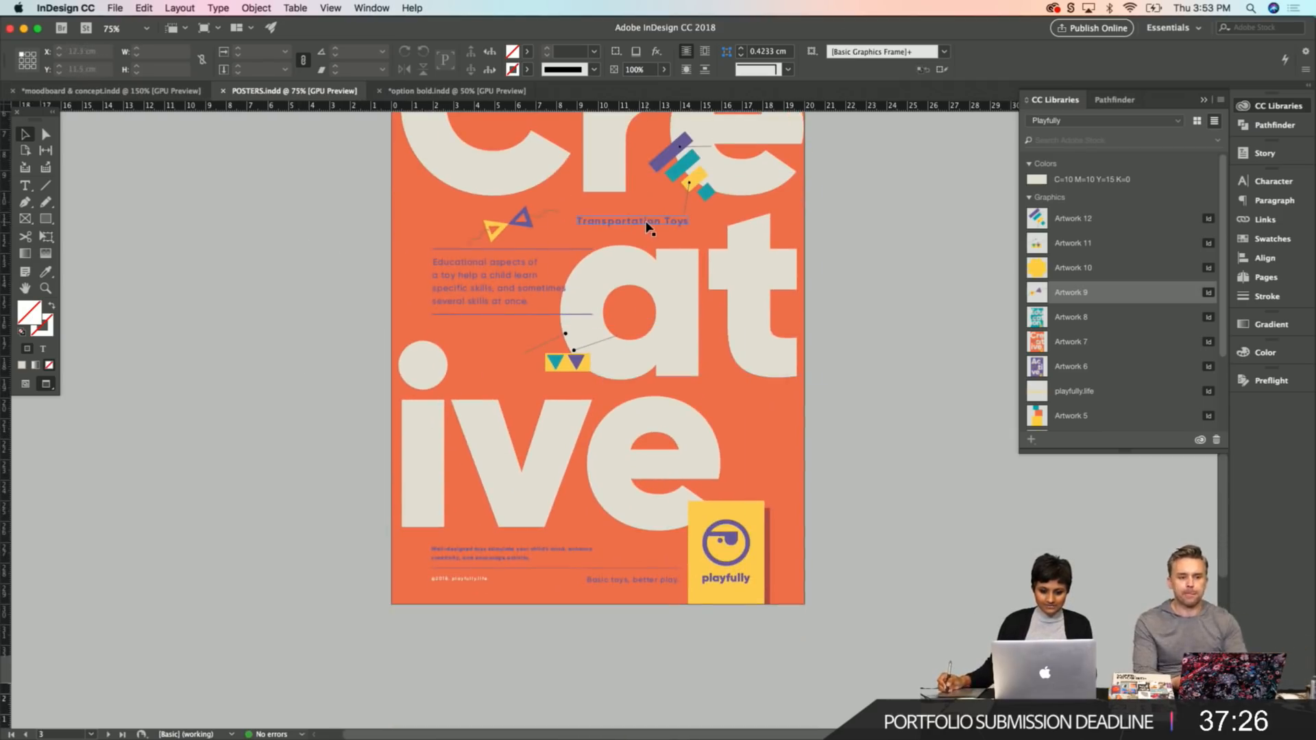
Shift the "Transportation Toys" label slightly right and down and reword it as "Musical Toys".
left_click_drag(647, 226, 664, 240)
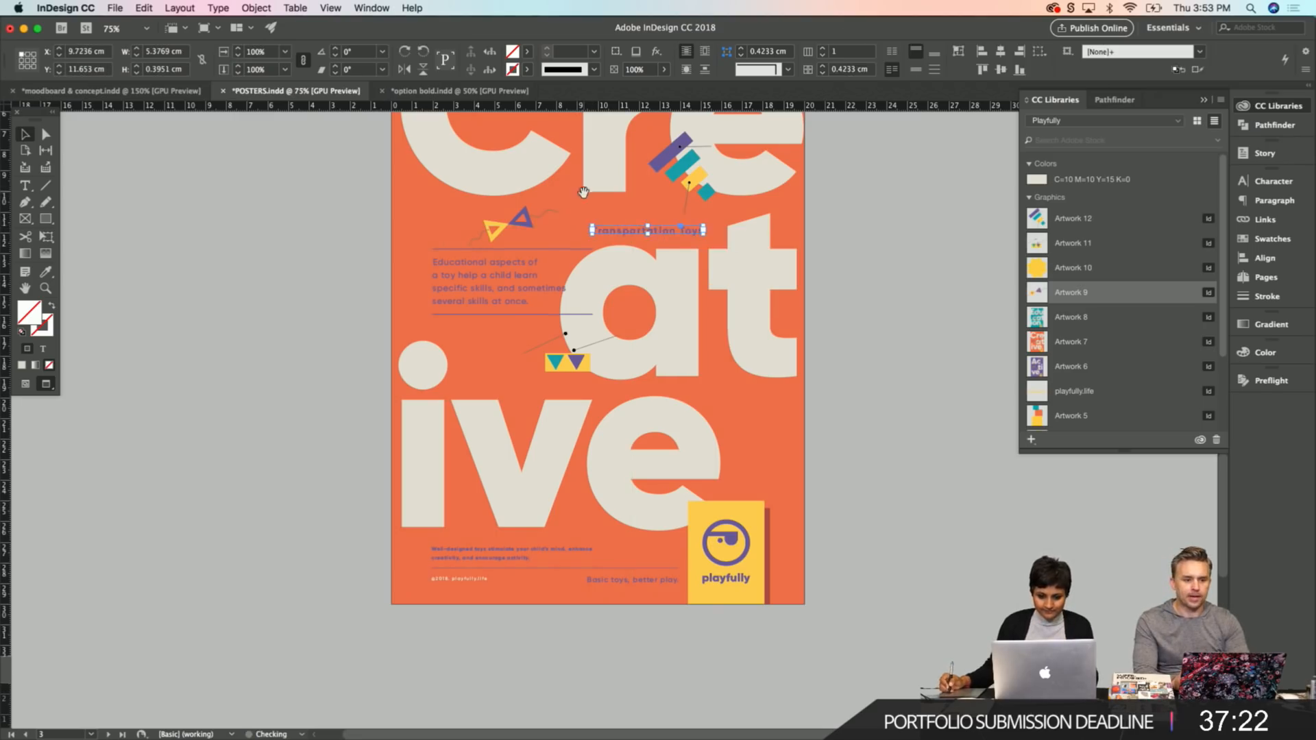
scroll(616, 411, "up", 10)
scroll(548, 397, "down", 10)
key("t")
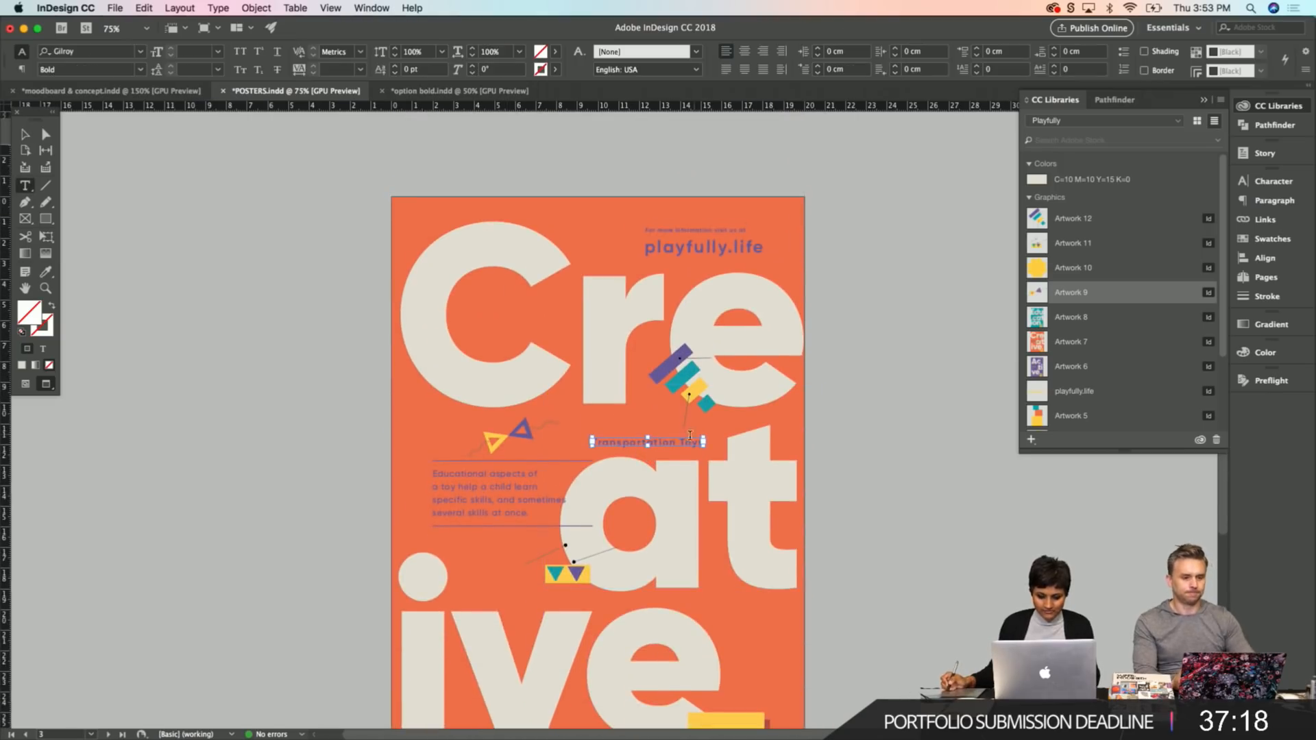
left_click_drag(675, 443, 573, 427)
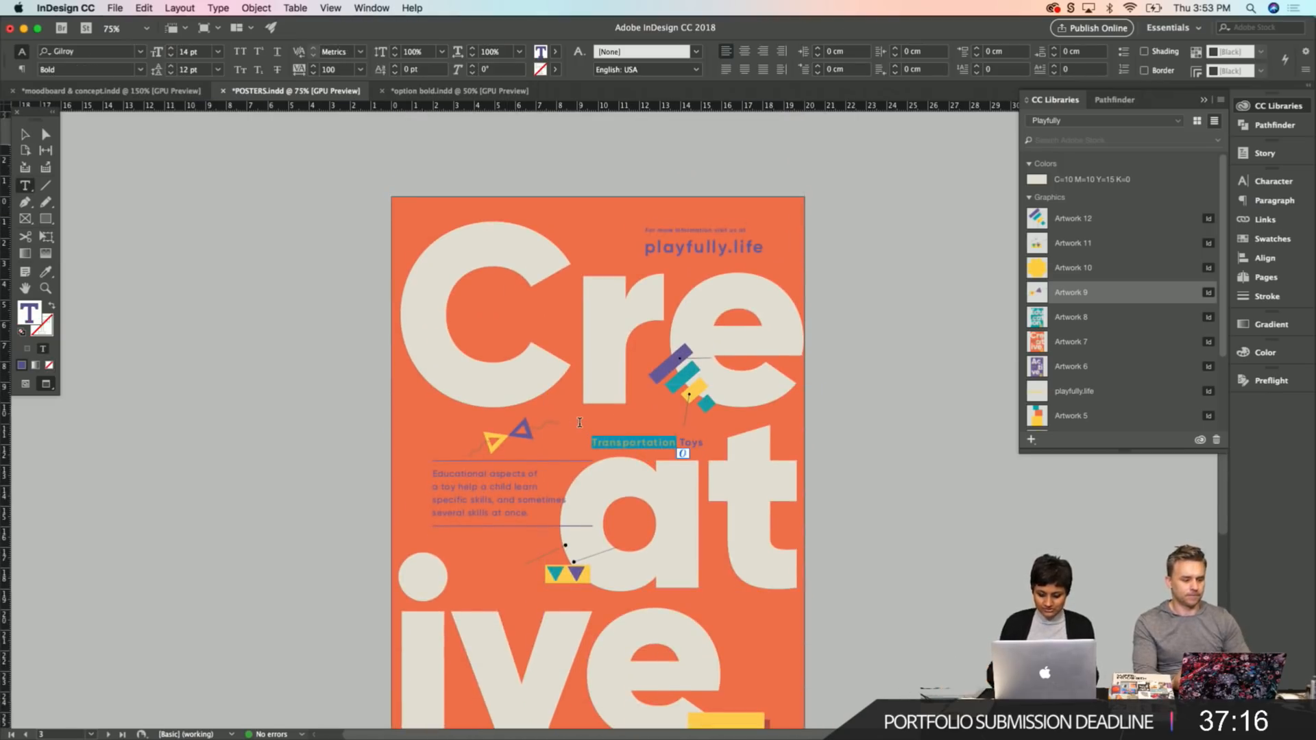
type("Musical")
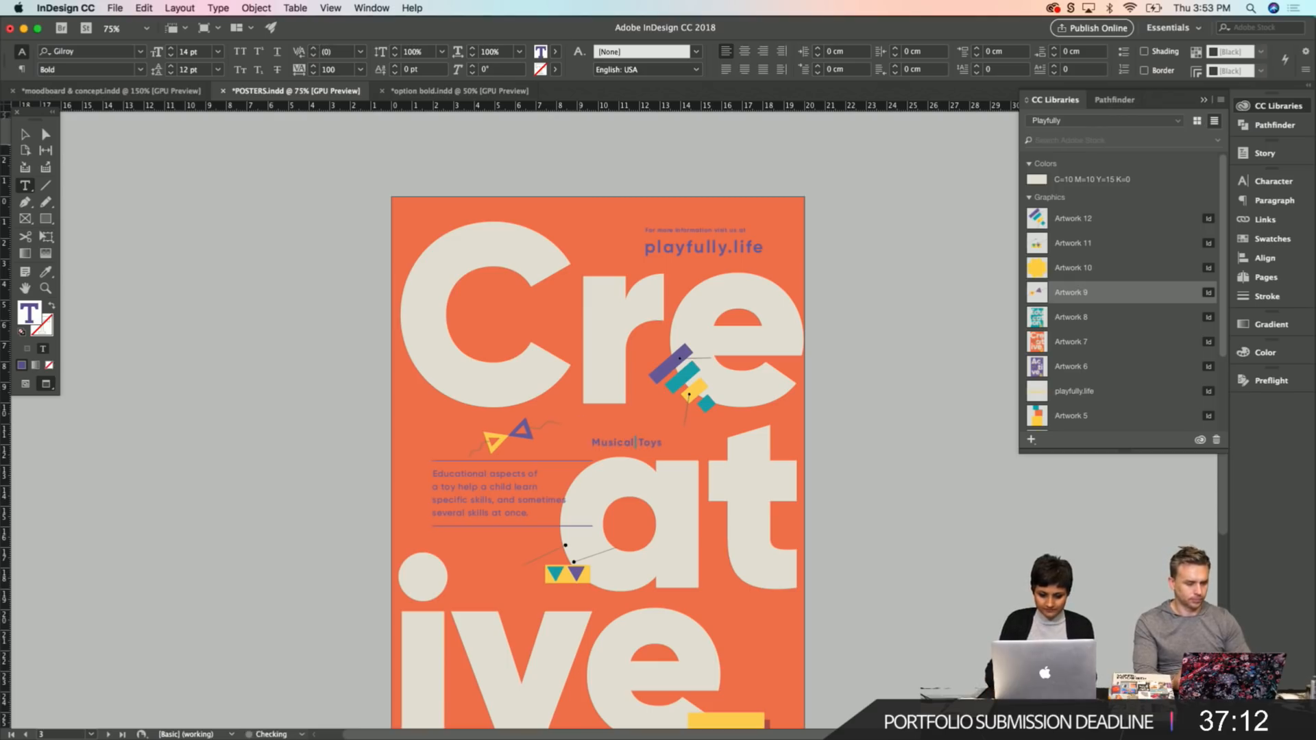
left_click(24, 134)
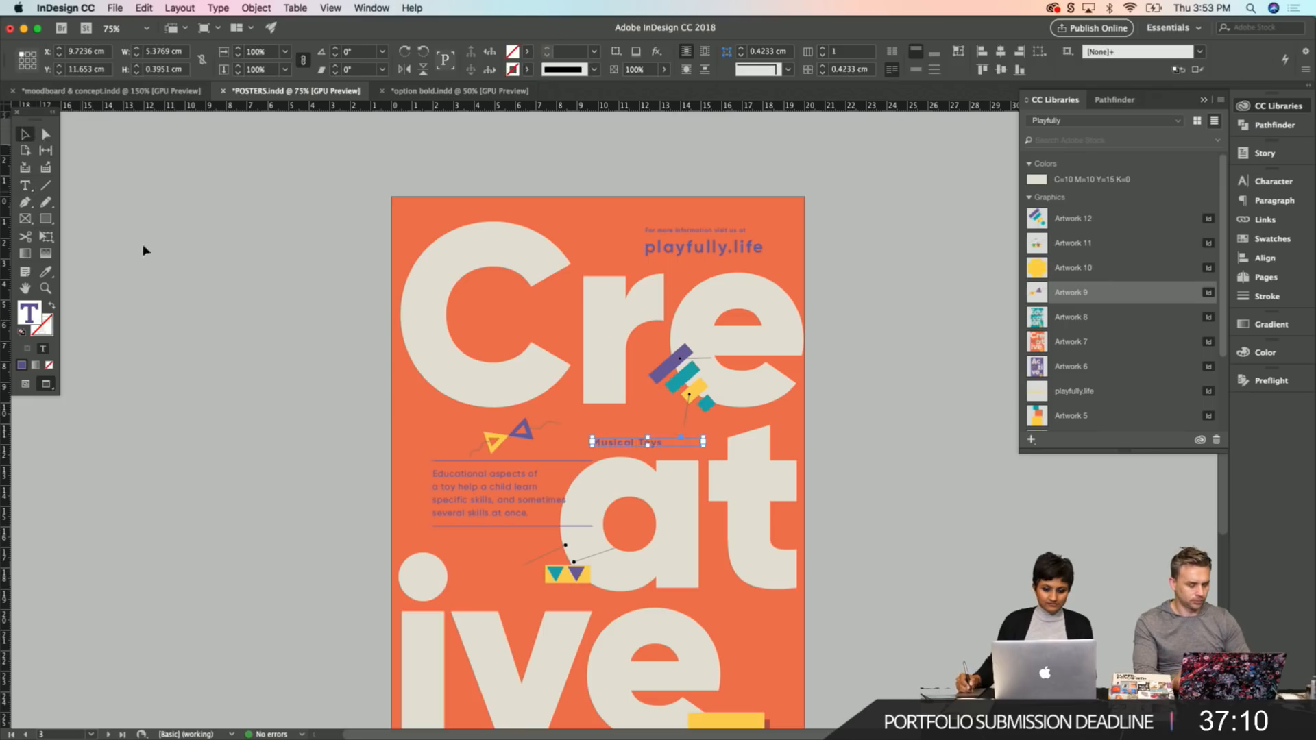
Move the "Musical Toys" label up across the "r" of "Cre", just above the xylophone artwork.
left_click_drag(627, 445, 621, 331)
key("w")
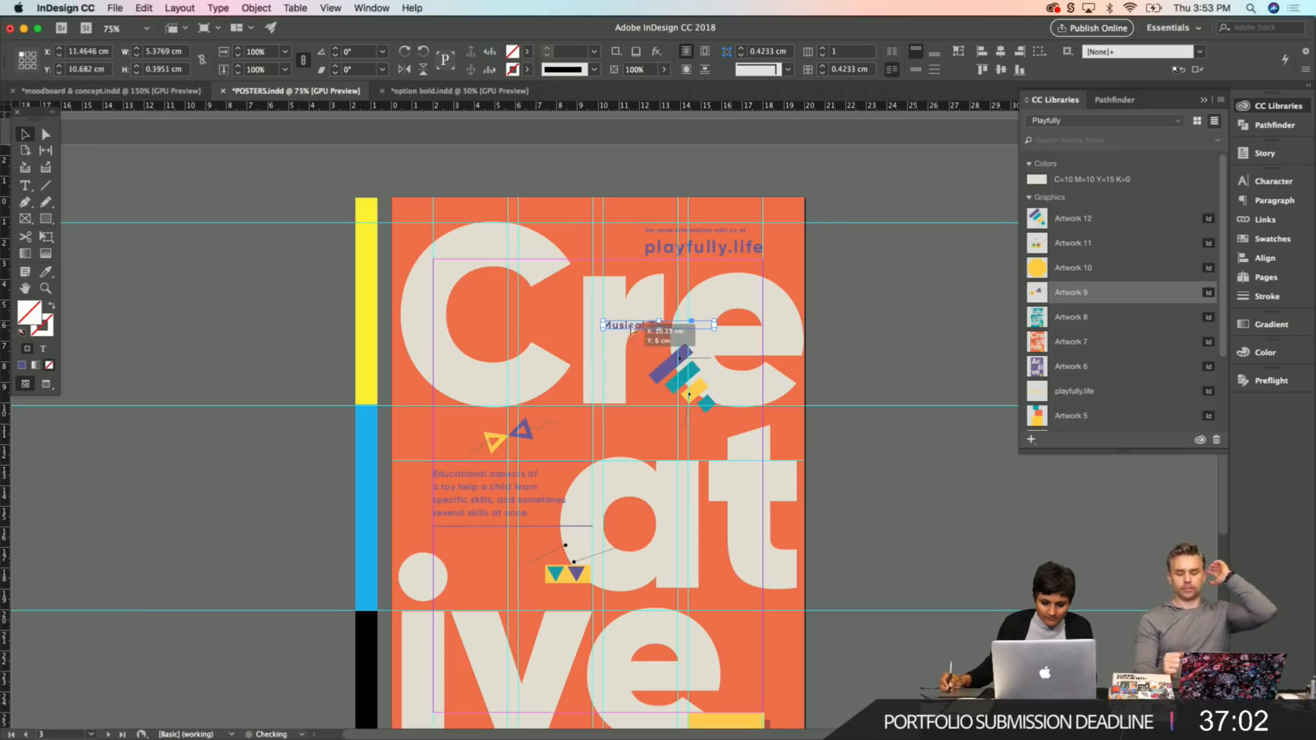
left_click(865, 351)
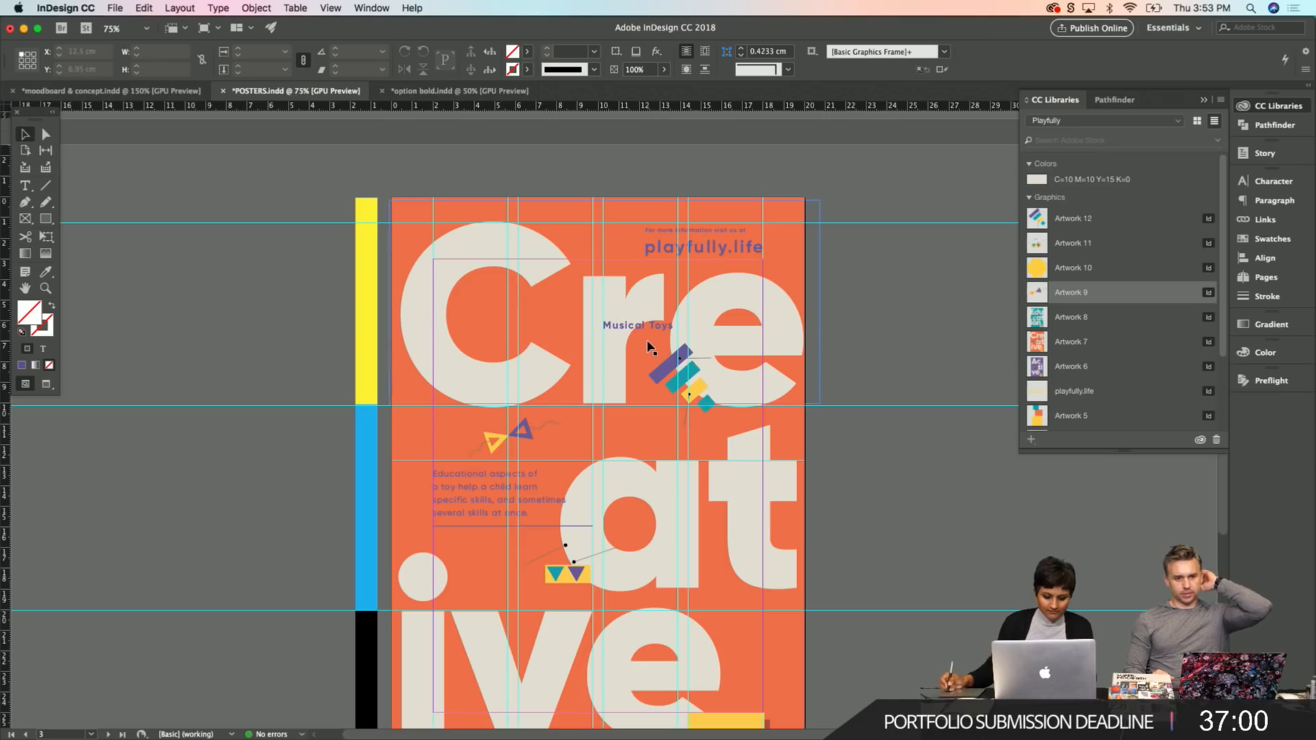
key("w")
left_click(623, 328)
left_click_drag(623, 328, 616, 335)
left_click(903, 348)
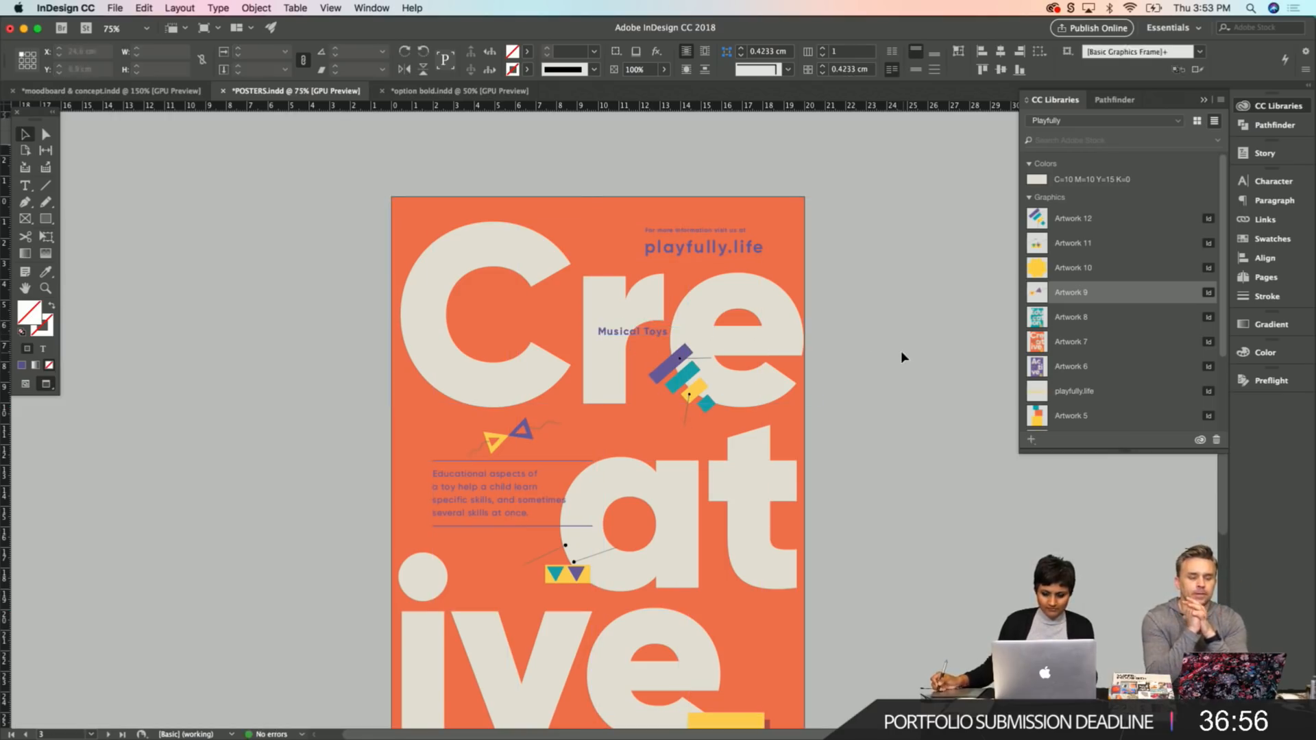
Fine-tune the "Musical Toys" label to X 10.25 cm, Y 6.5 cm, and nudge the xylophone right to X 12.7 cm.
key("w")
left_click_drag(625, 336, 631, 341)
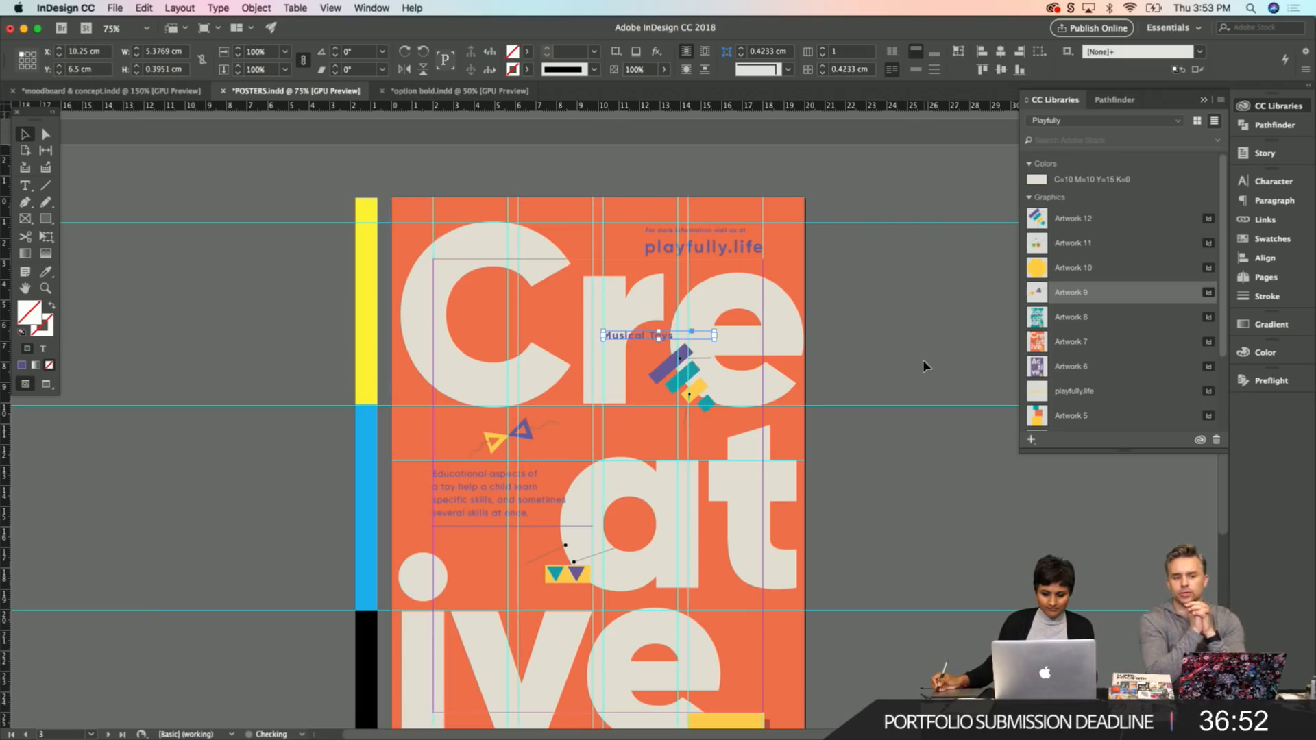
left_click(923, 361)
left_click_drag(684, 356, 693, 356)
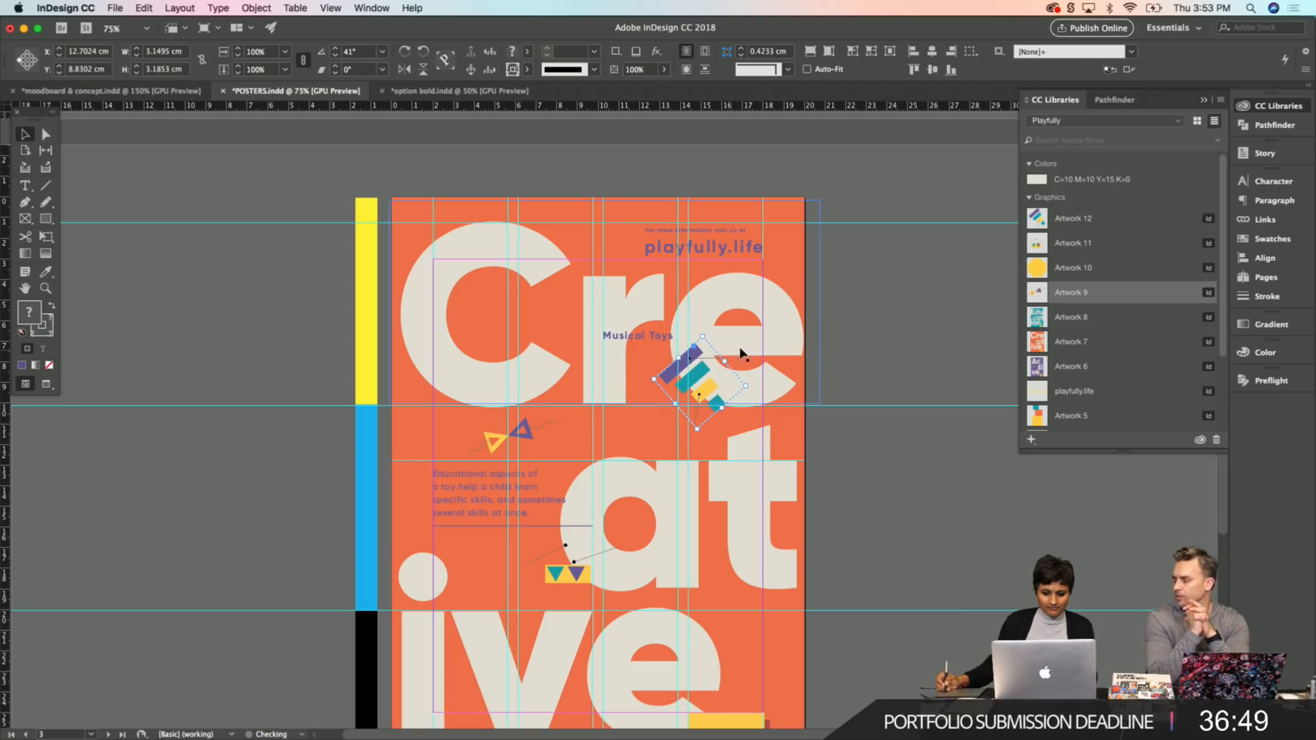
left_click(908, 343)
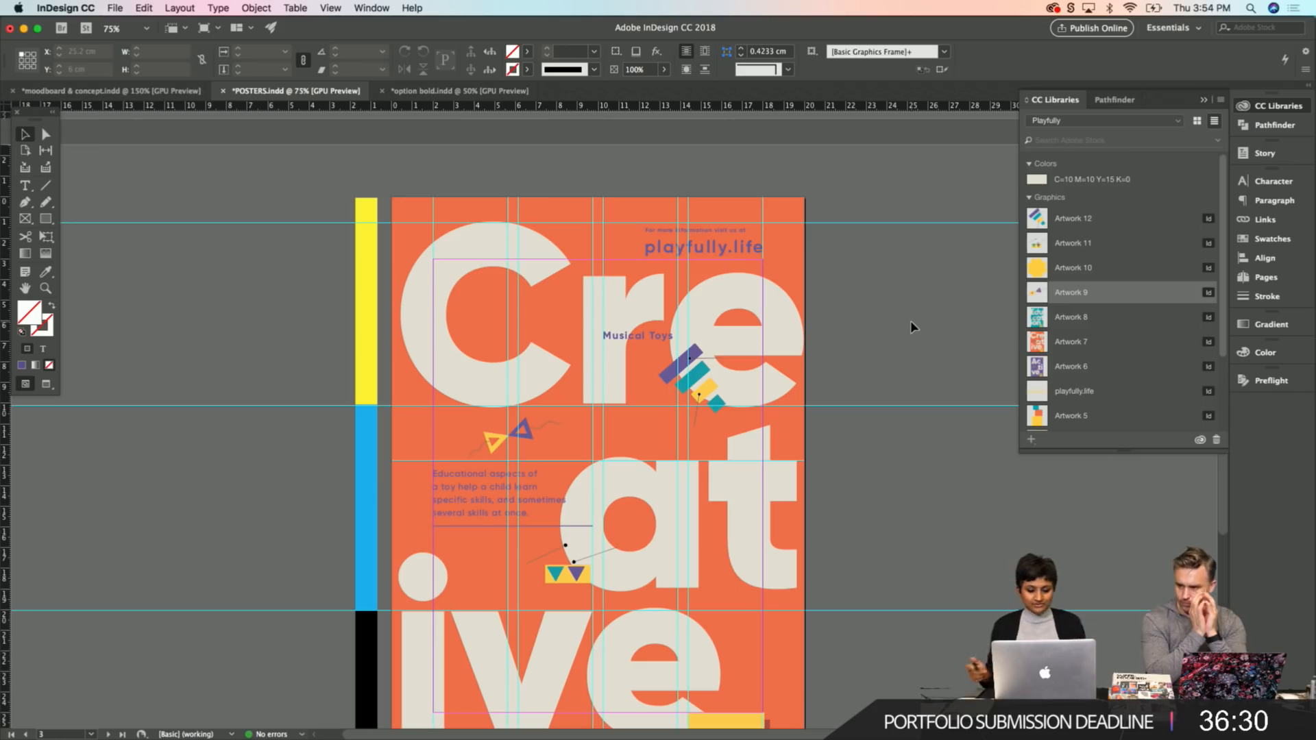
Duplicate the "Musical Toys" label next to the triangle artwork, at about X 8.1 cm, Y 11.5 cm, and reword the copy as "Pretend Toys".
left_click(637, 335)
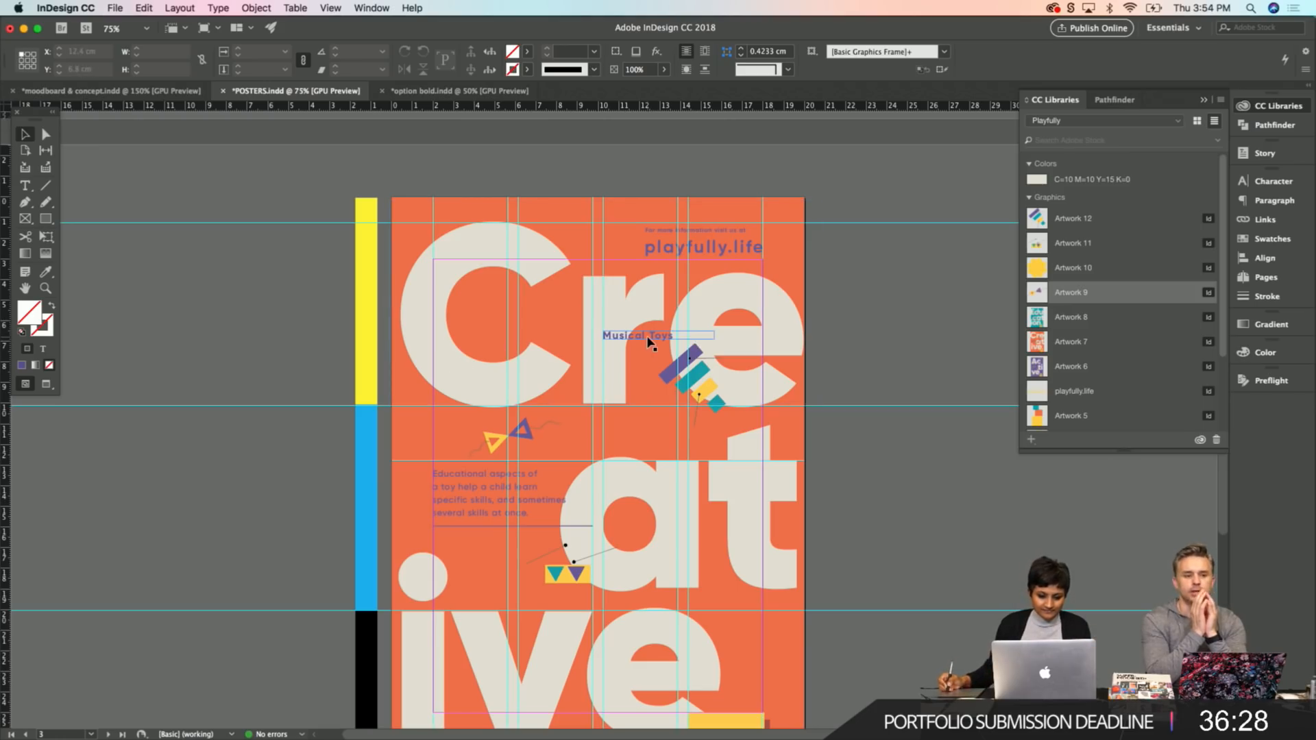
left_click_drag(639, 352, 550, 429)
double_click(601, 439)
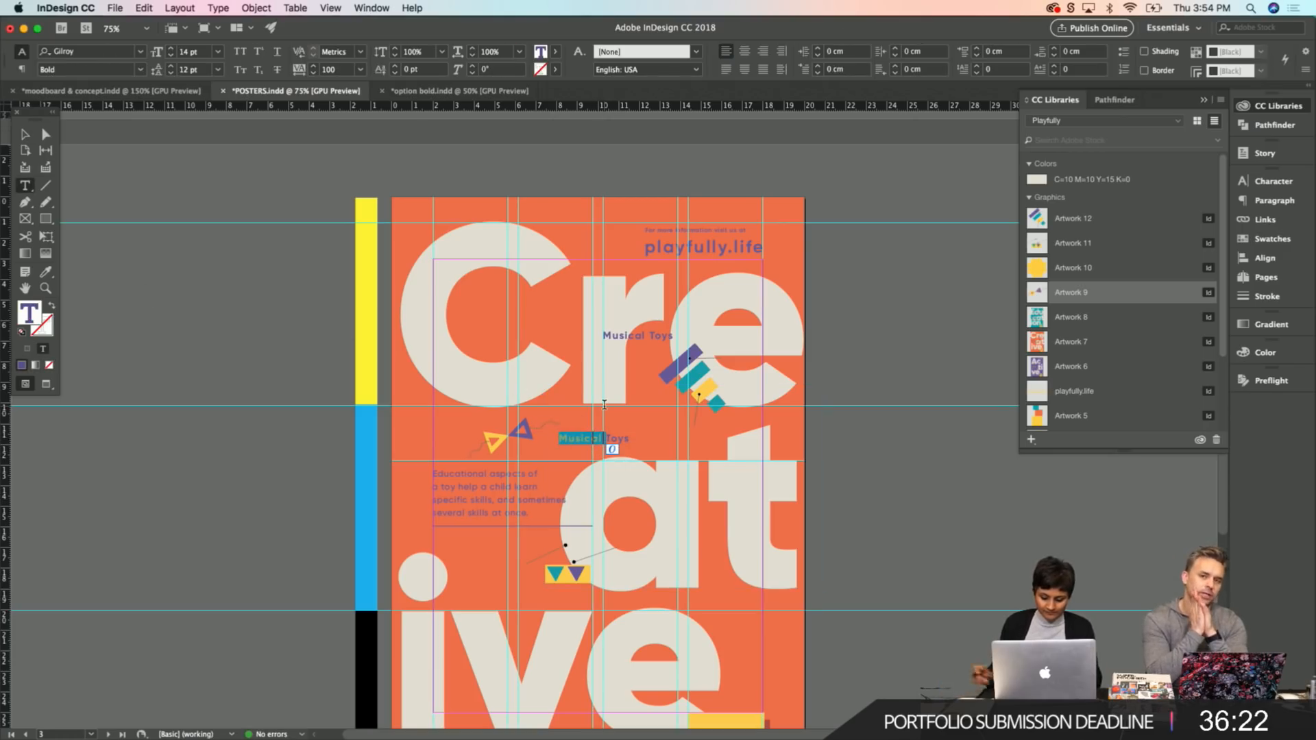
type("Pretend")
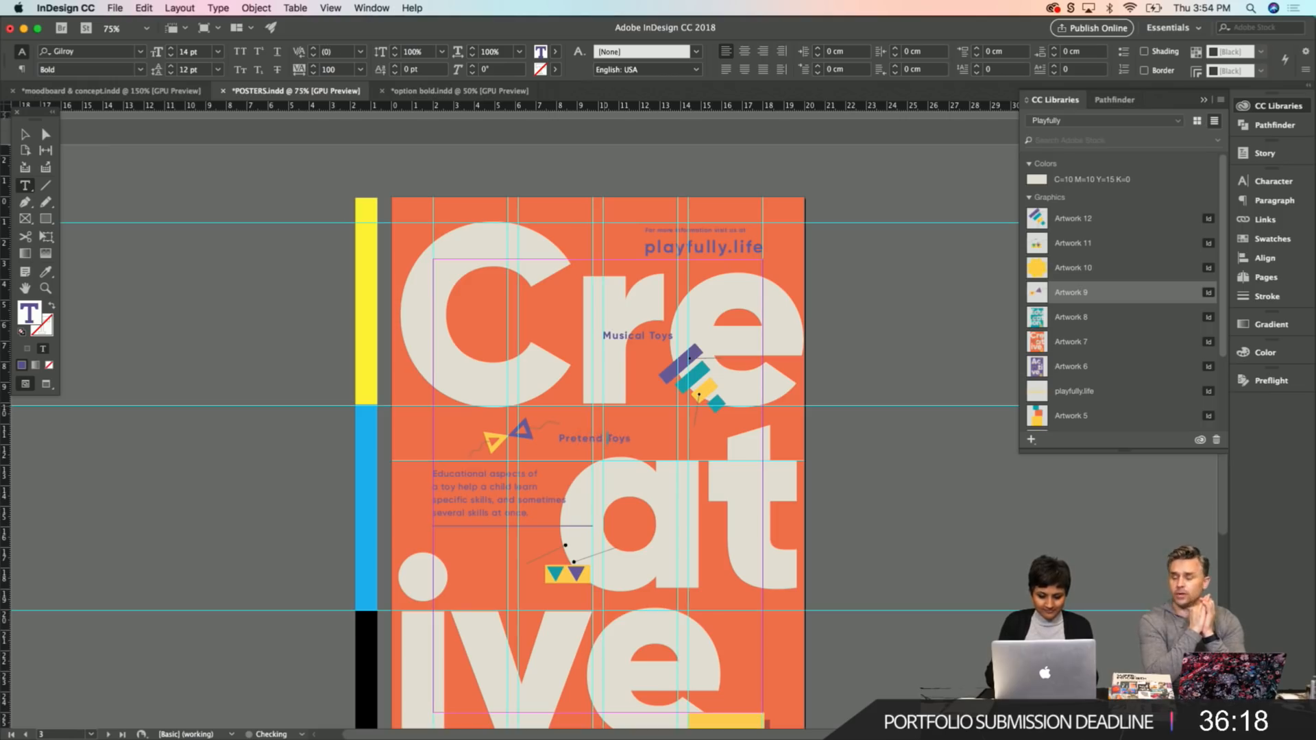
left_click(25, 134)
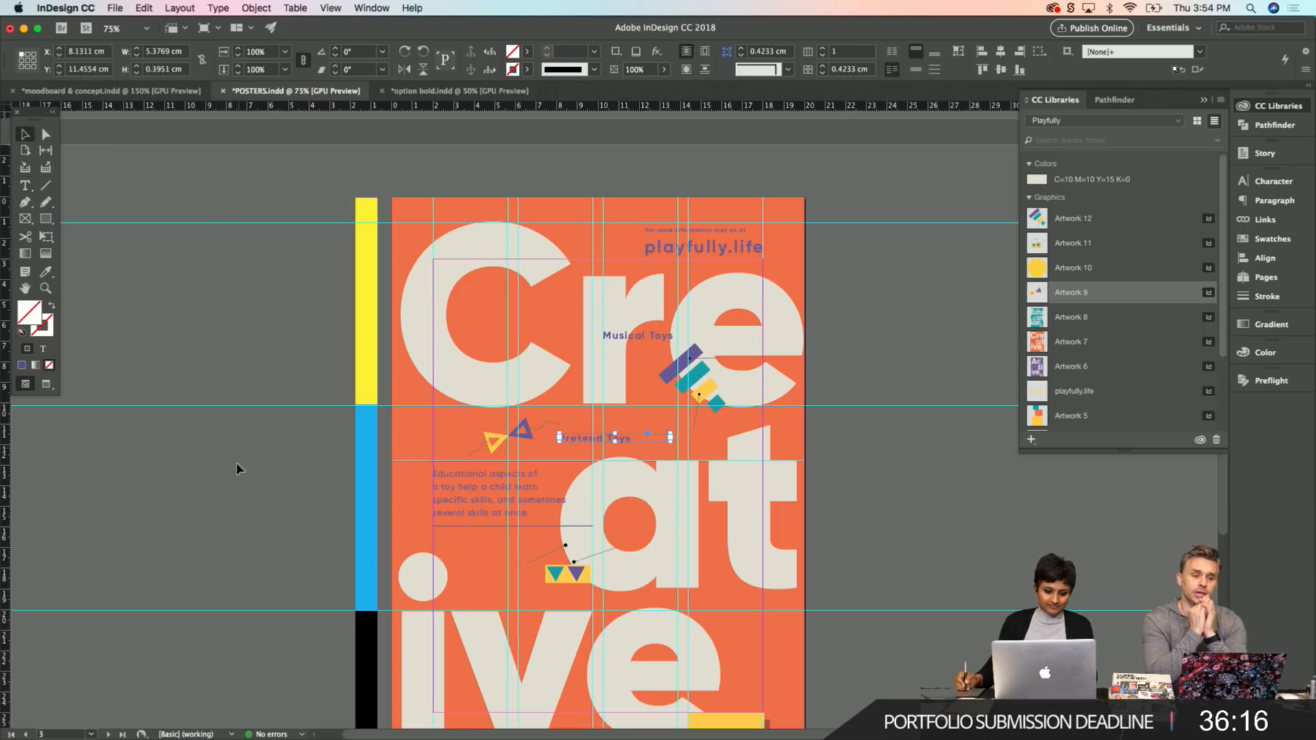
left_click(246, 493)
Move the "Pretend Toys" label up above the triangle artwork and preview the poster without guides.
key("w")
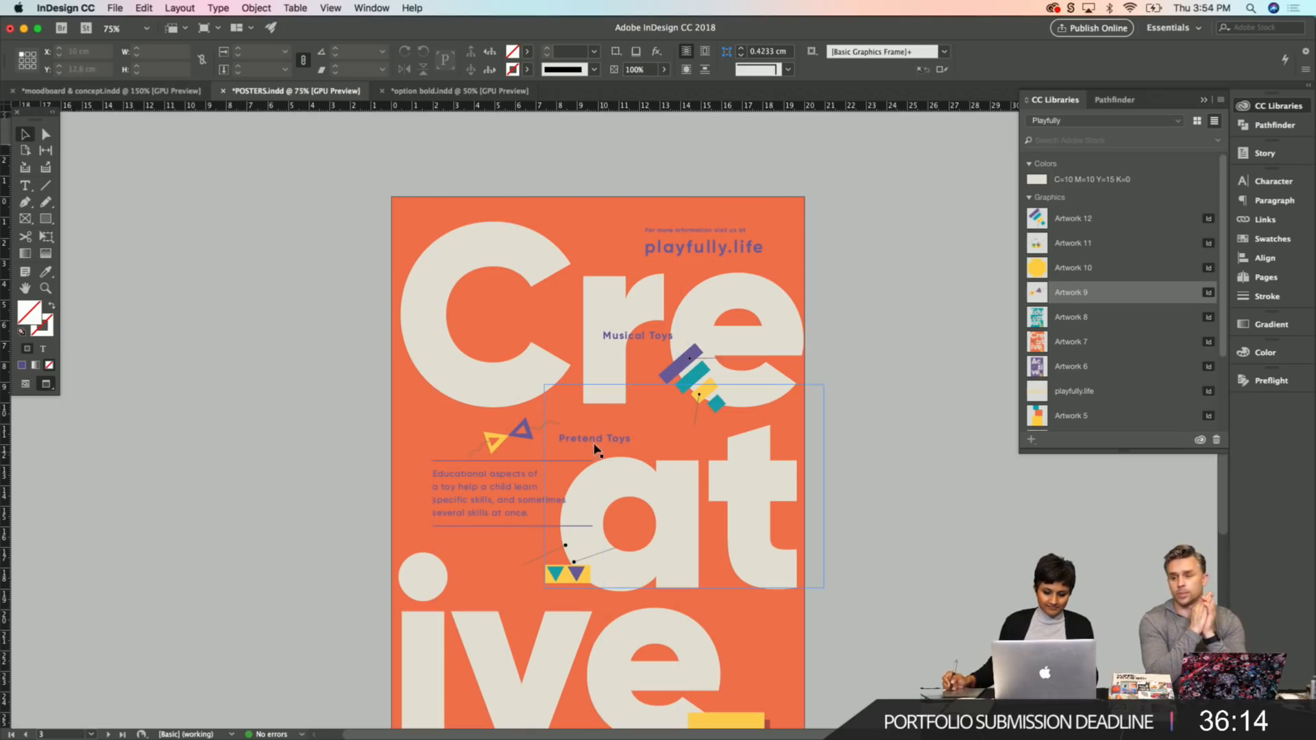
key("w")
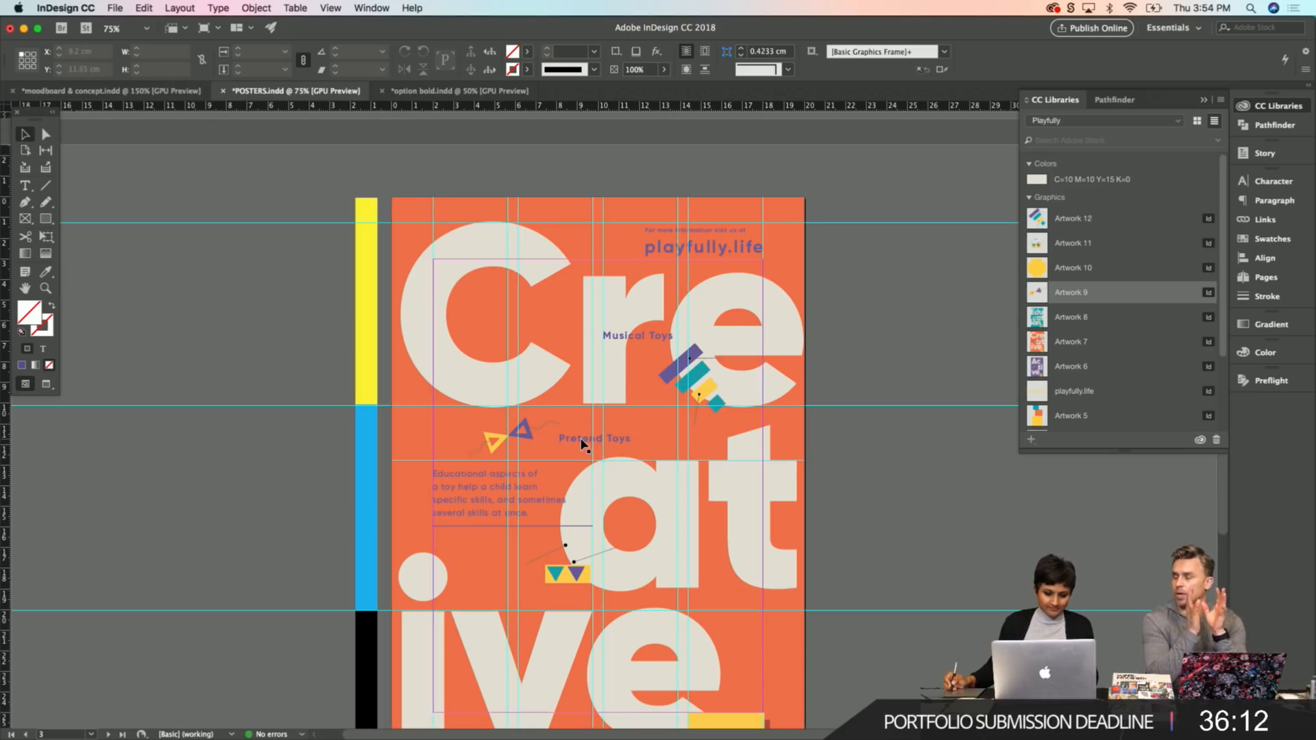
left_click_drag(581, 445, 541, 403)
left_click(918, 501)
key("w")
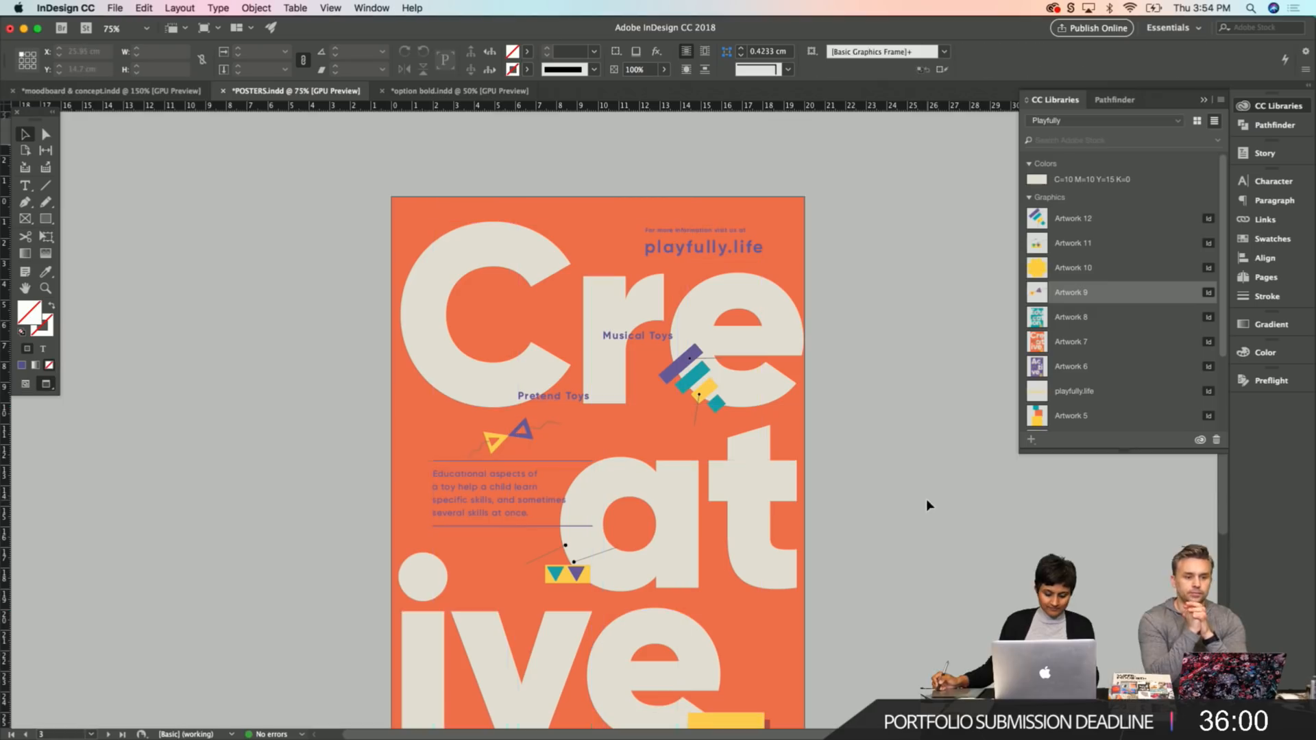
Place a copy of the "Pretend Toys" label to the right of the drum artwork, over the base of the "a".
scroll(816, 579, "down", 3)
scroll(769, 487, "down", 2)
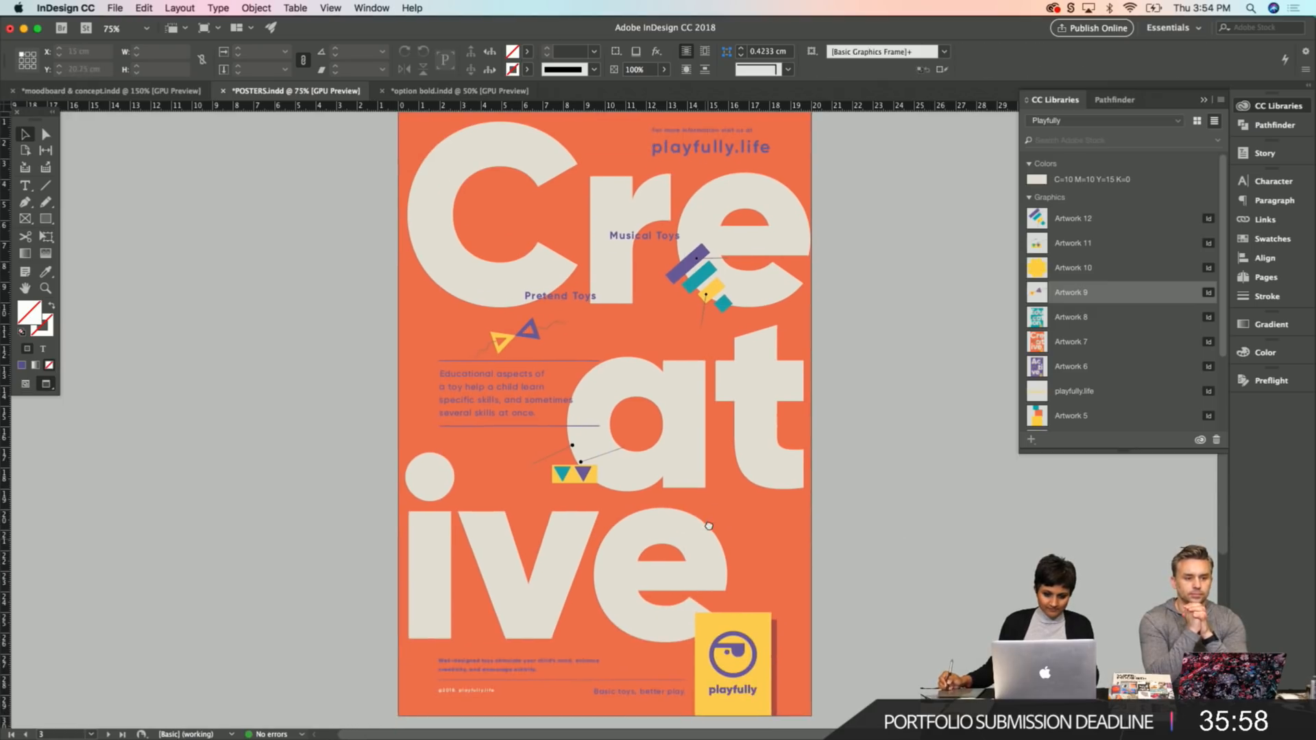
left_click_drag(575, 301, 663, 480)
left_click(887, 463)
Nudge the xylophone artwork left to about X 12.15 cm, beneath the "Musical Toys" label.
scroll(540, 383, "up", 4)
scroll(620, 363, "down", 1)
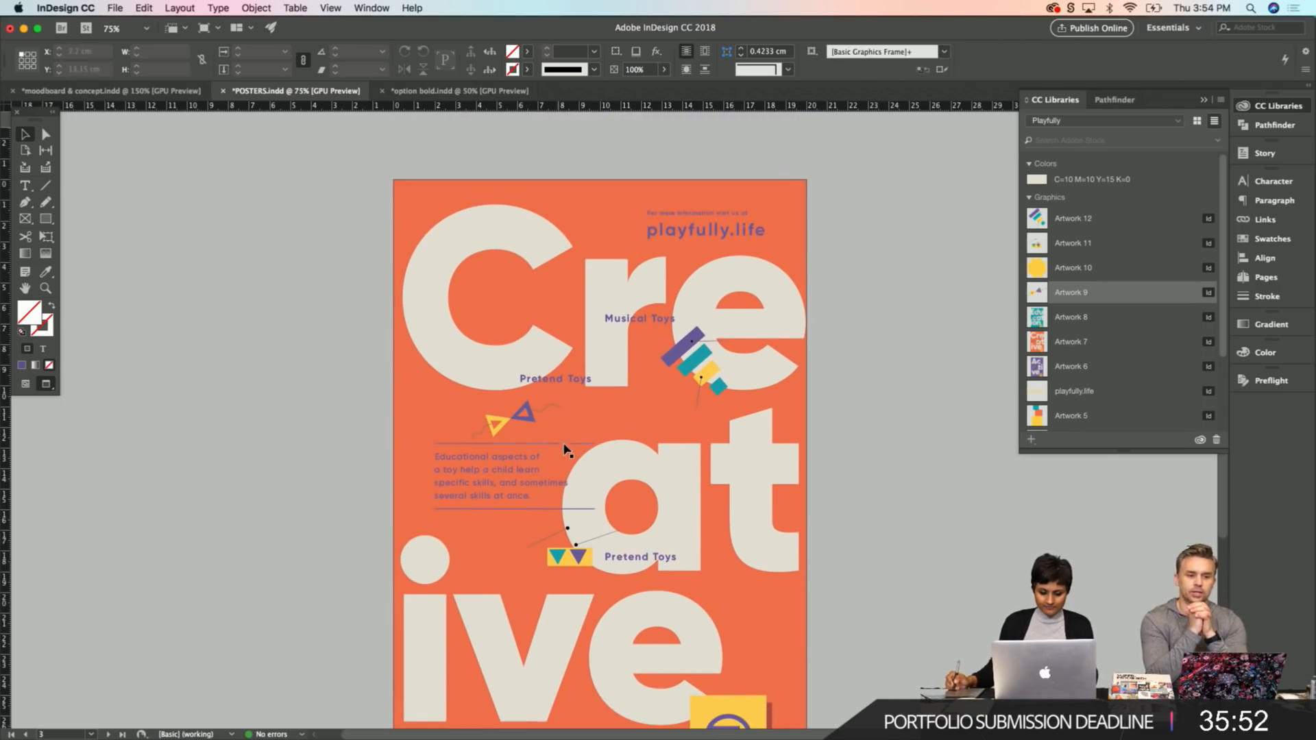
left_click_drag(697, 344, 685, 343)
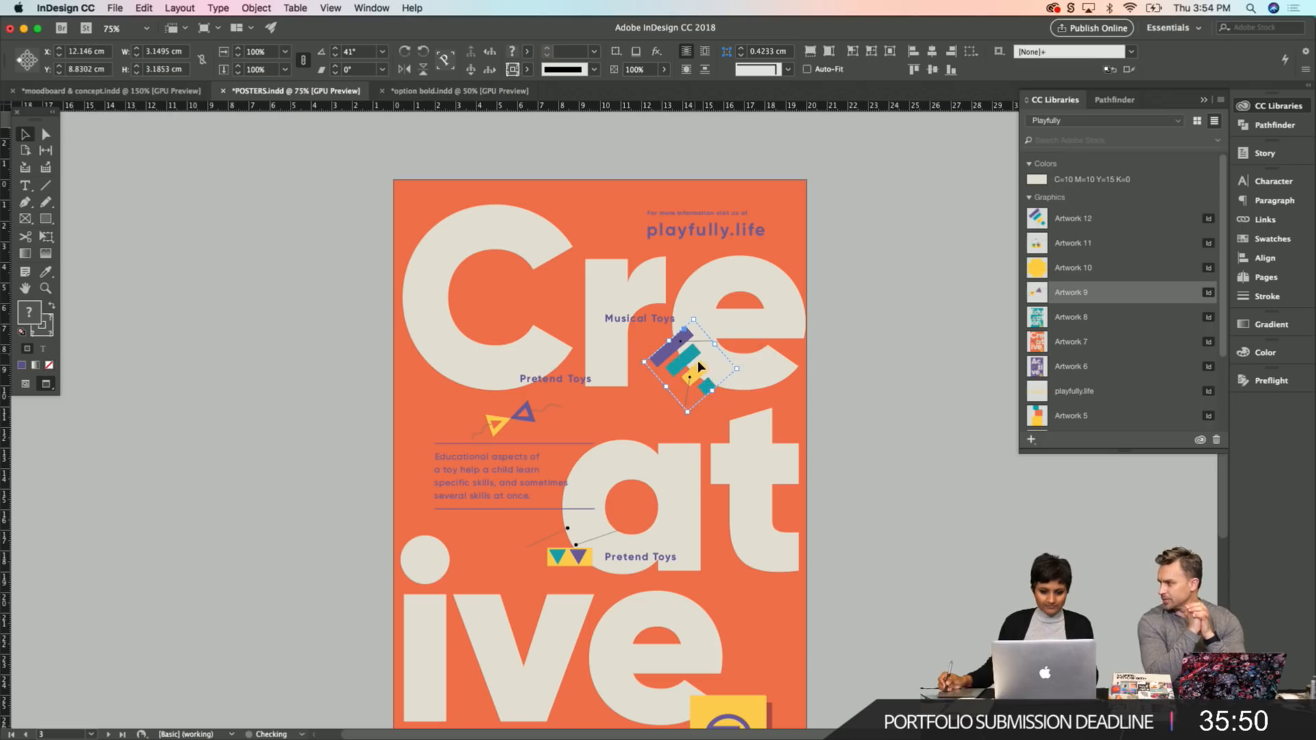
left_click(884, 418)
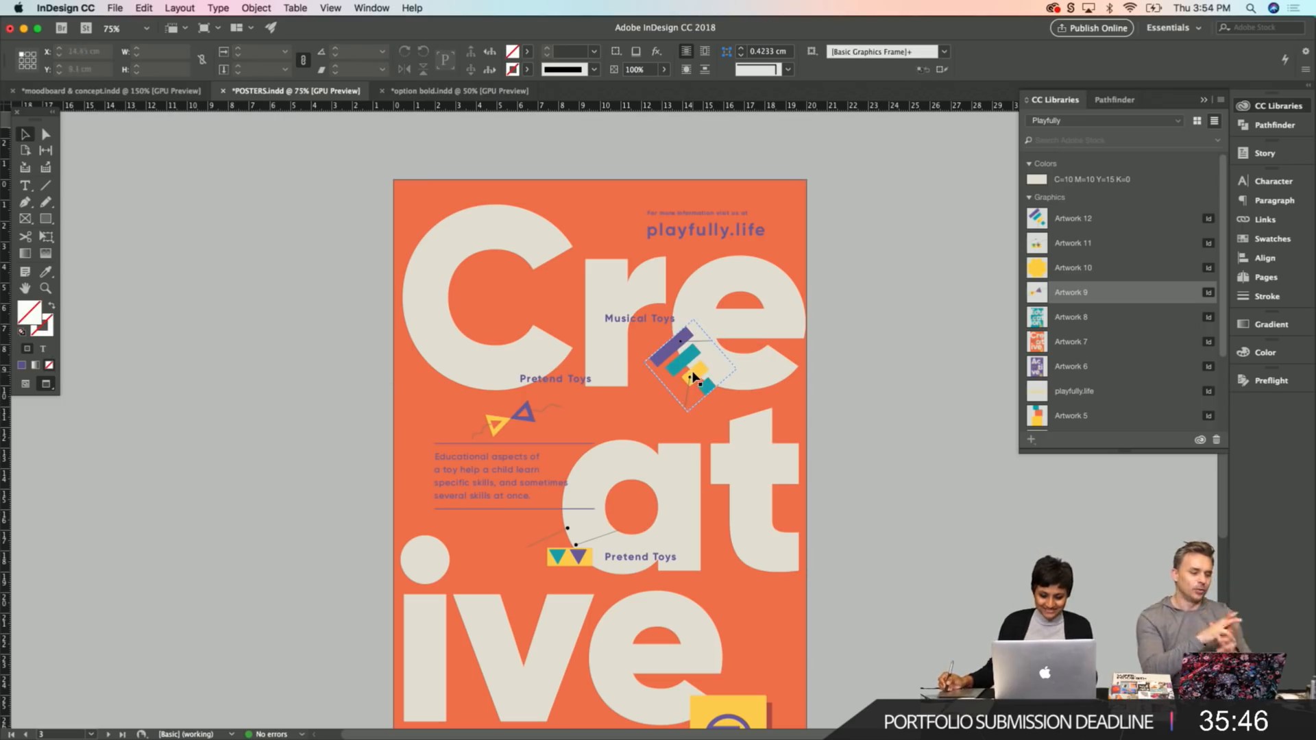
Nudge the xylophone artwork to about X 12.02 cm, Y 8.83 cm, and save the document.
left_click_drag(689, 375, 692, 377)
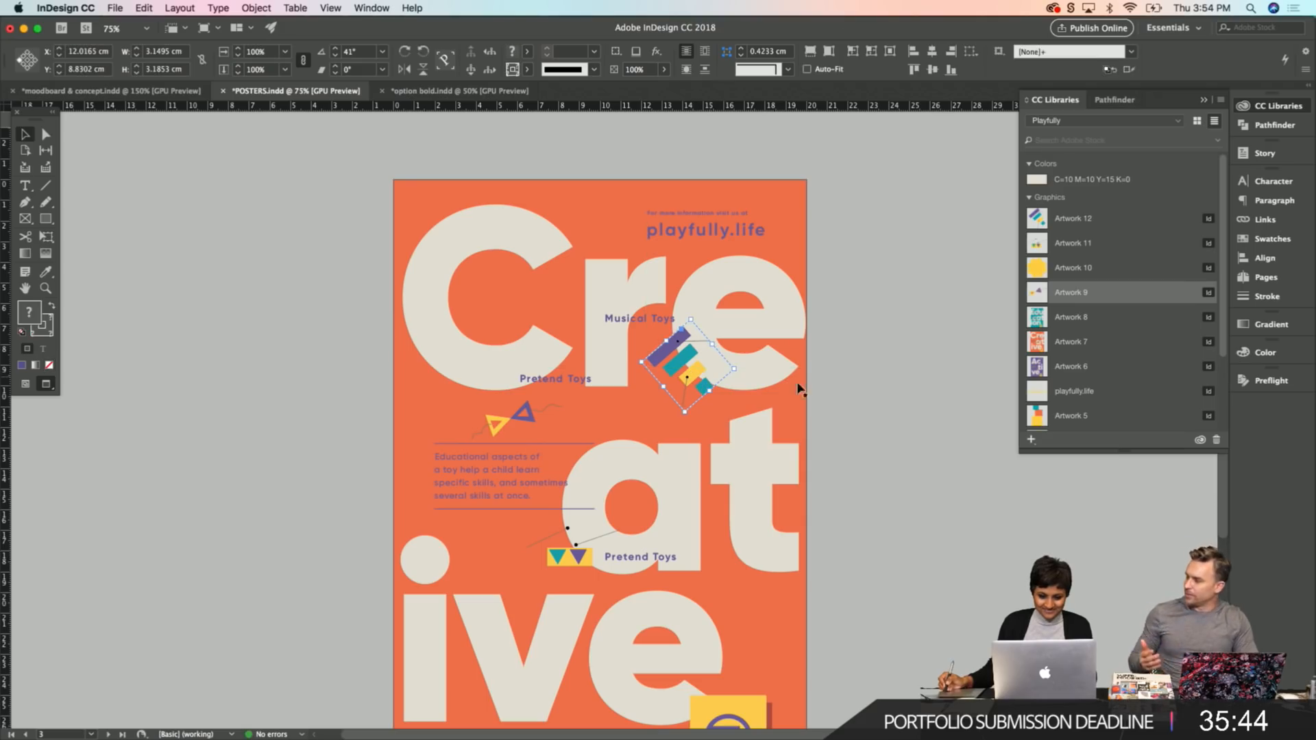
left_click(902, 405)
scroll(884, 480, "down", 1)
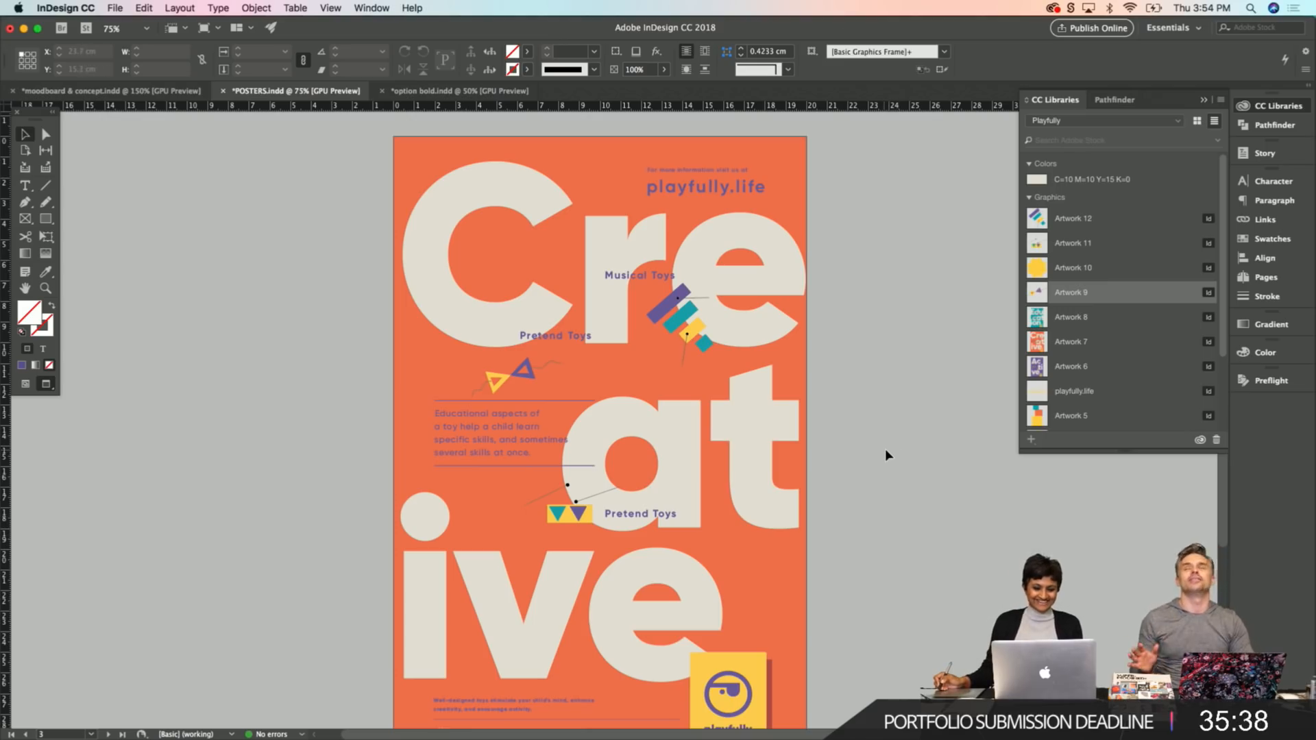
key("super+s")
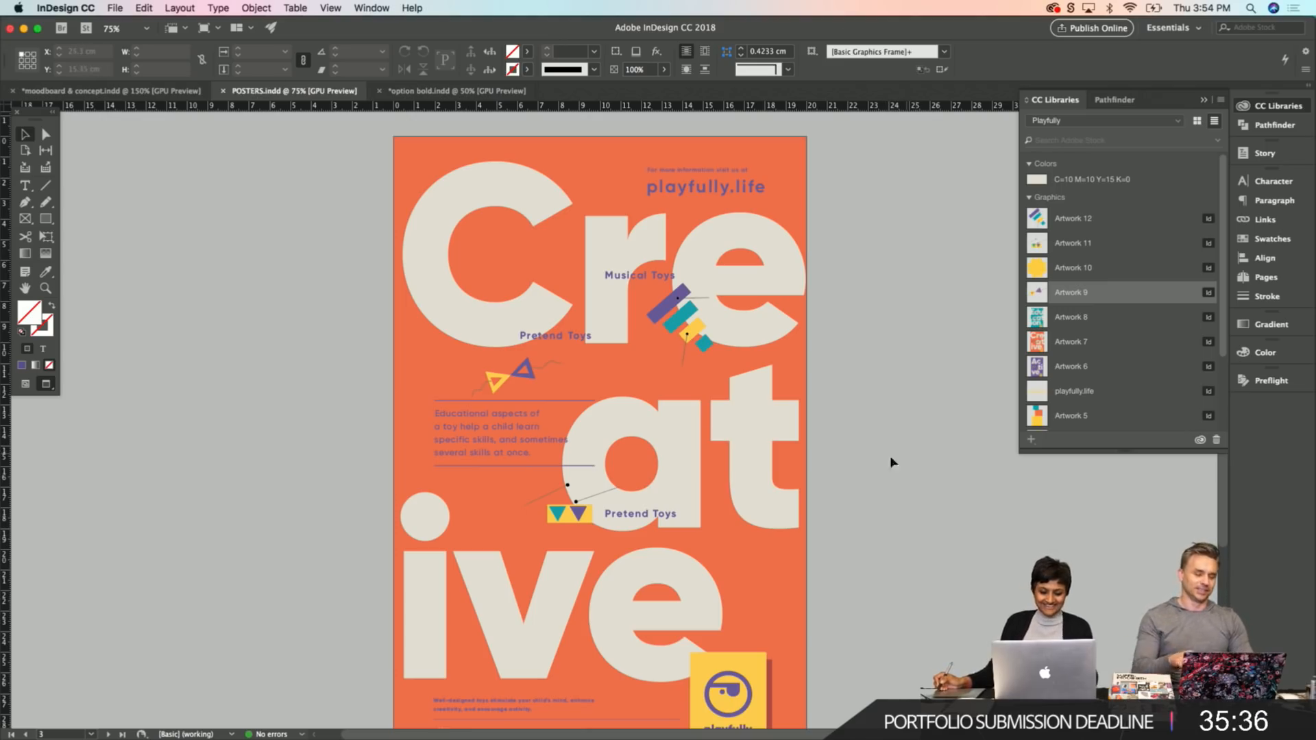
Enlarge the text frame of the "Pretend Toys" label beside the drum artwork to about 6.9 by 1.1 cm.
left_click(654, 519)
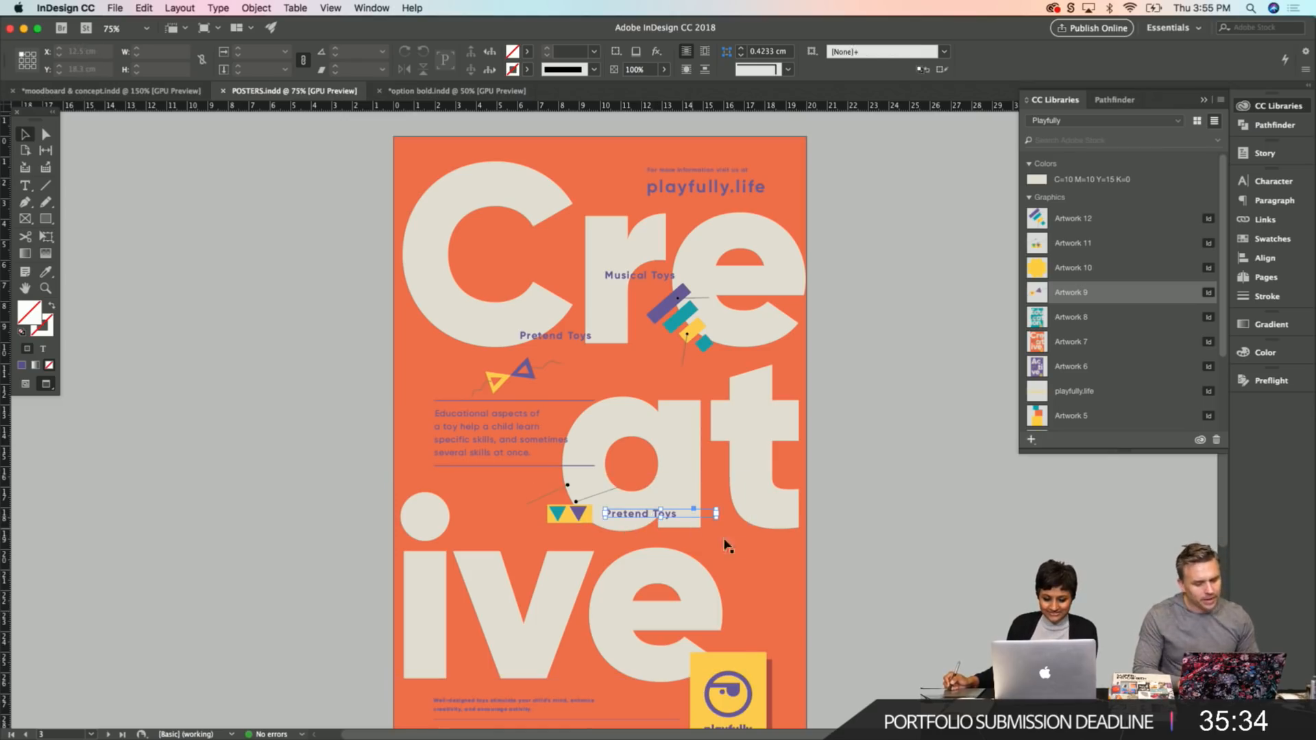
left_click_drag(715, 519, 746, 530)
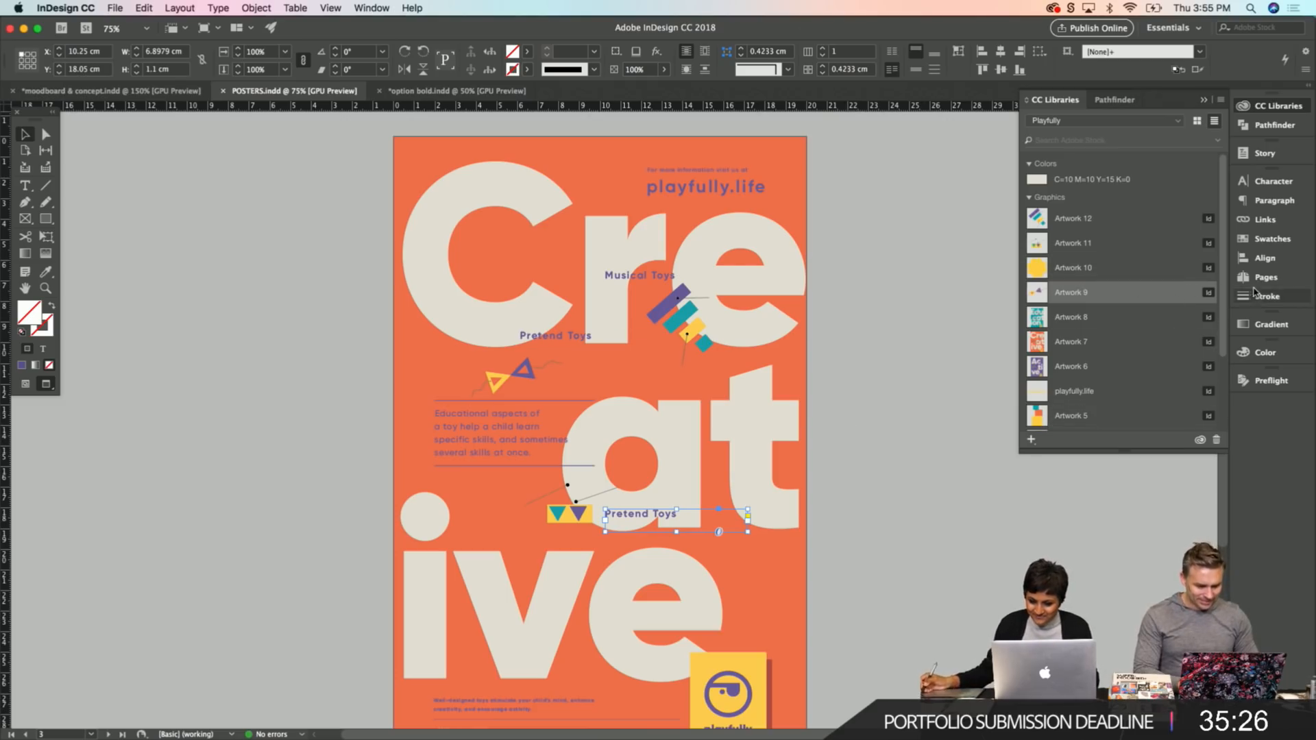
scroll(1209, 343, "down", 4)
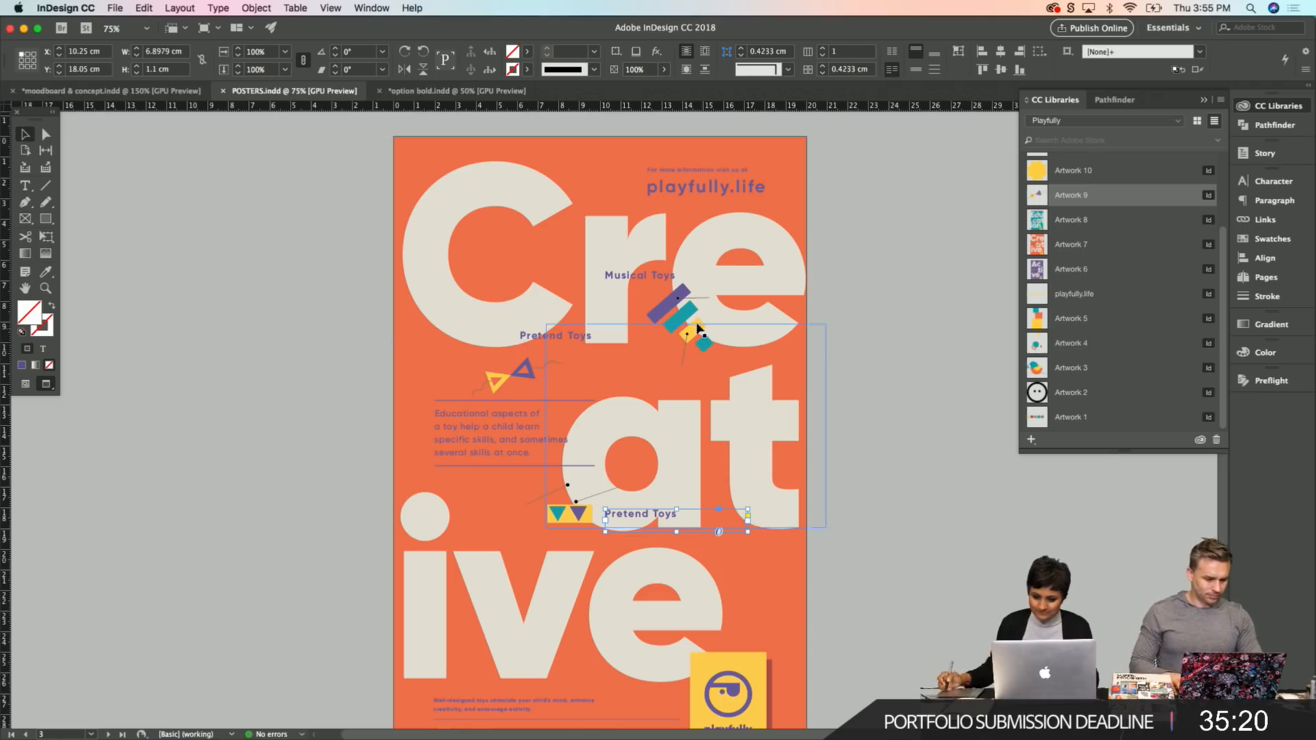
left_click(1264, 107)
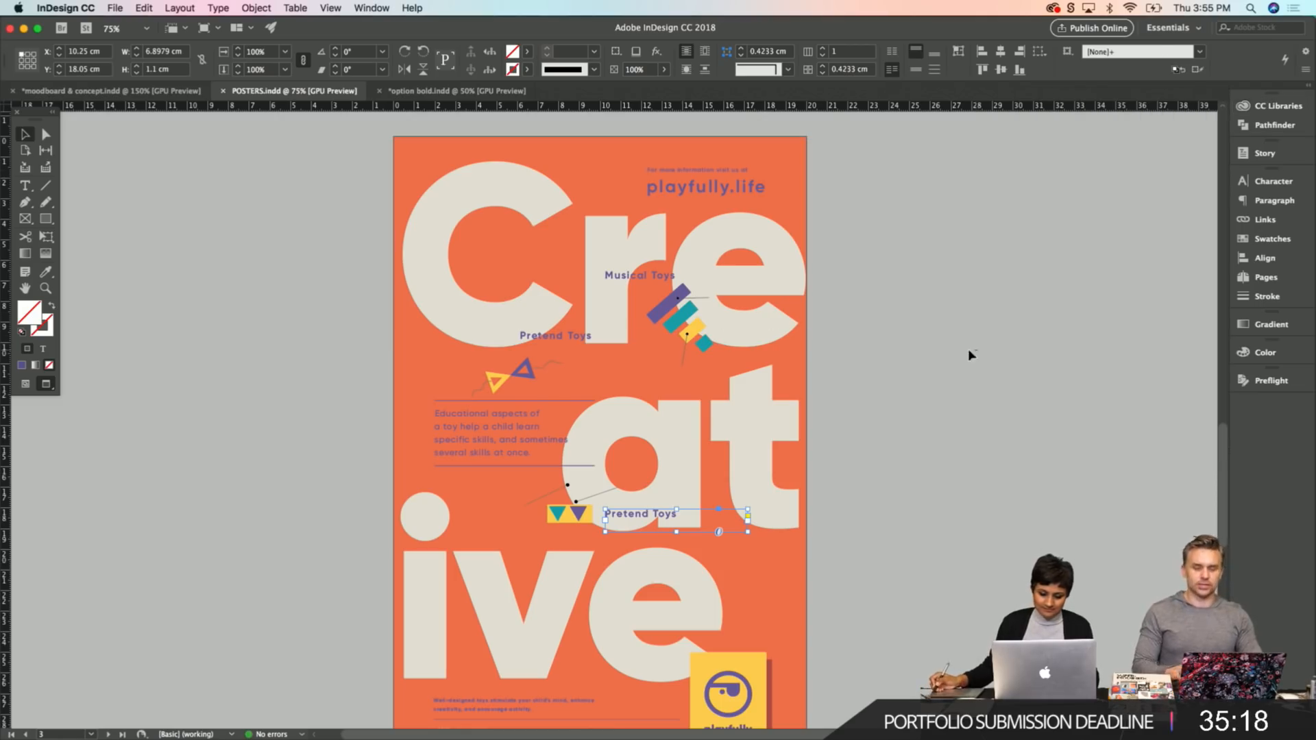
left_click(936, 346)
scroll(936, 346, "up", 1)
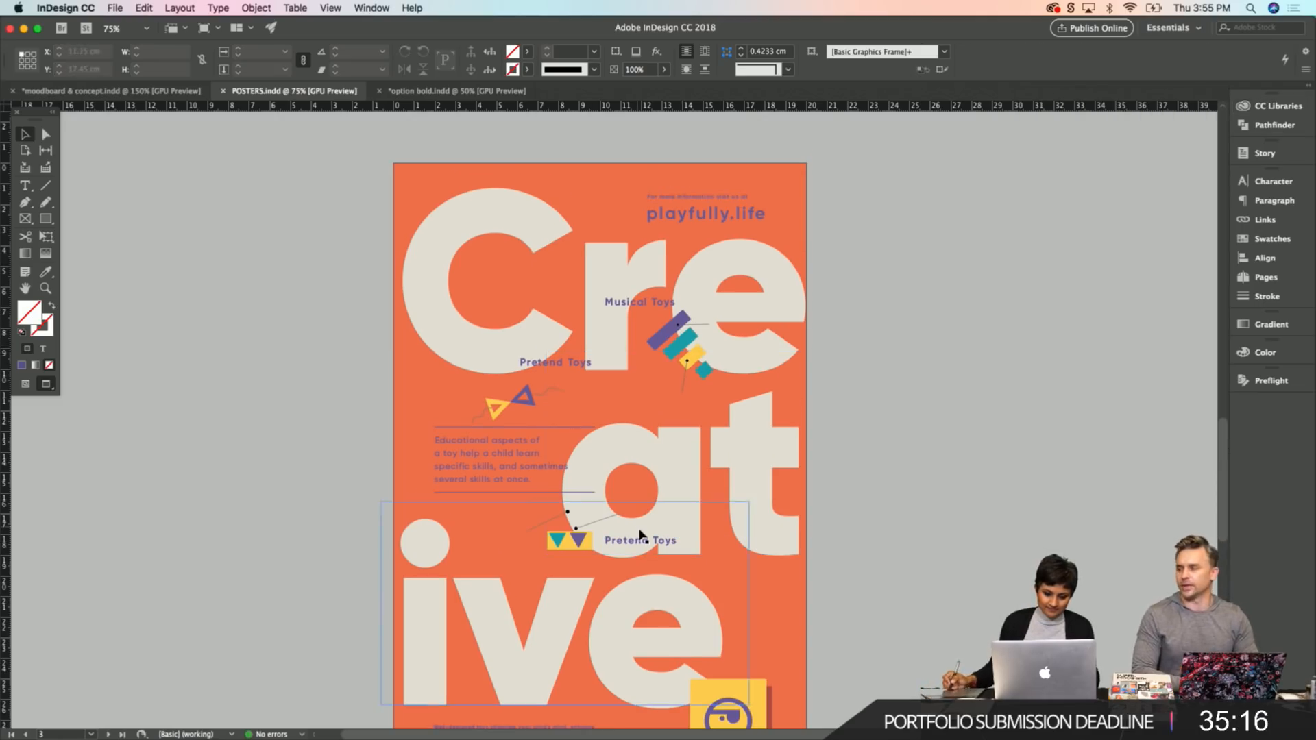
Examine the lower half of the "Creative" poster and its "Educational aspects" copy block close up.
scroll(869, 511, "down", 10)
key("z")
left_click_drag(425, 444, 528, 463)
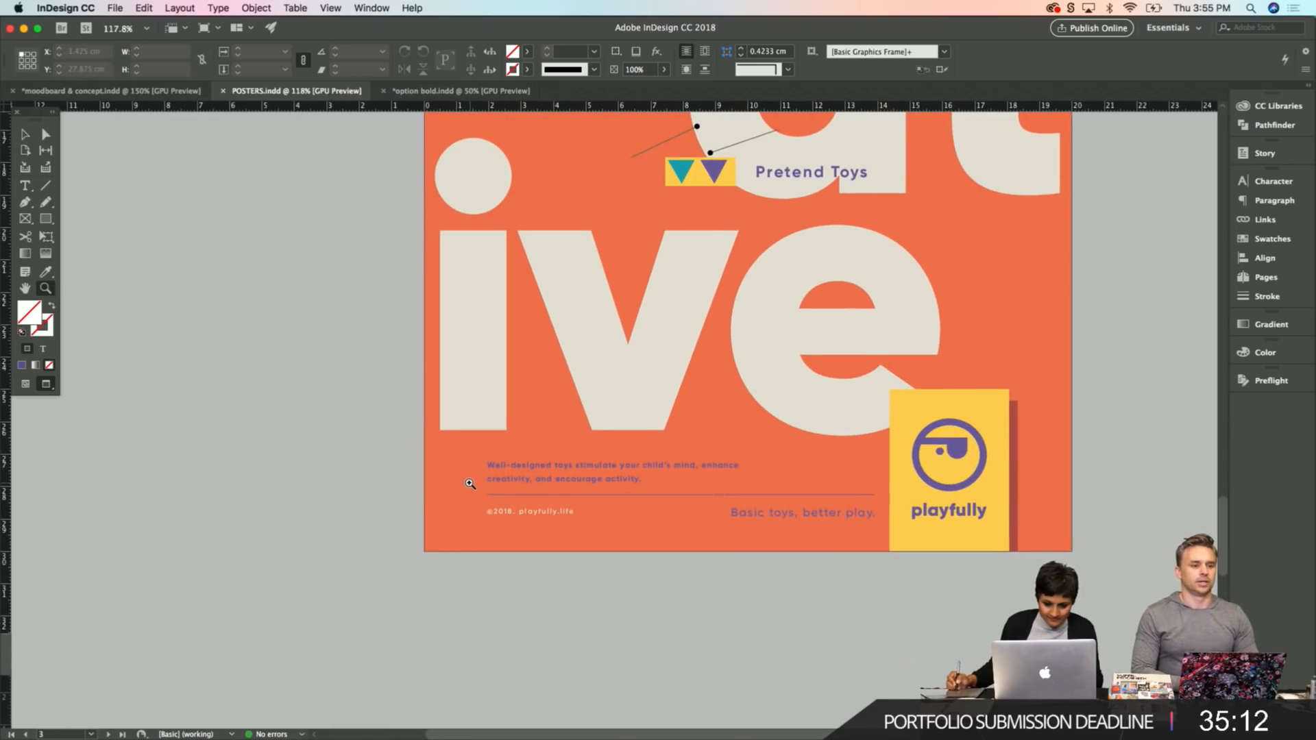
scroll(494, 384, "up", 10)
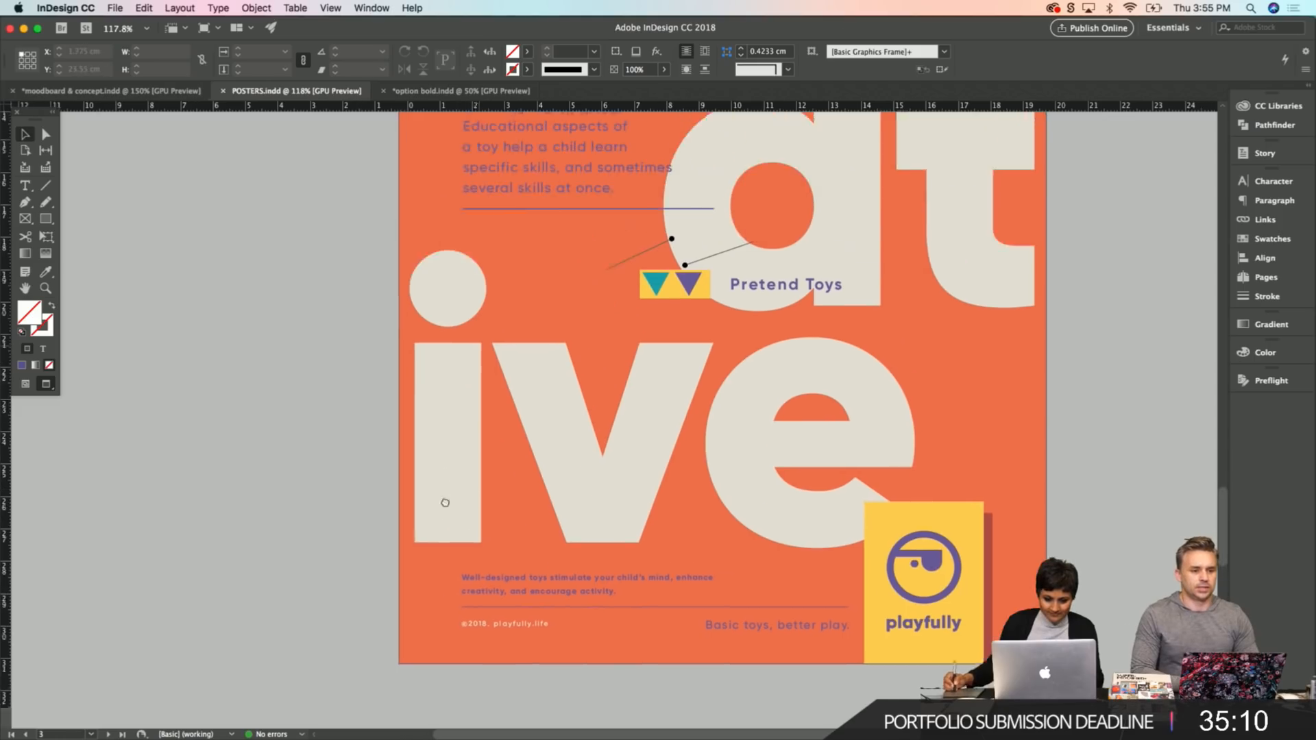
scroll(507, 381, "up", 3)
scroll(508, 381, "right", 2)
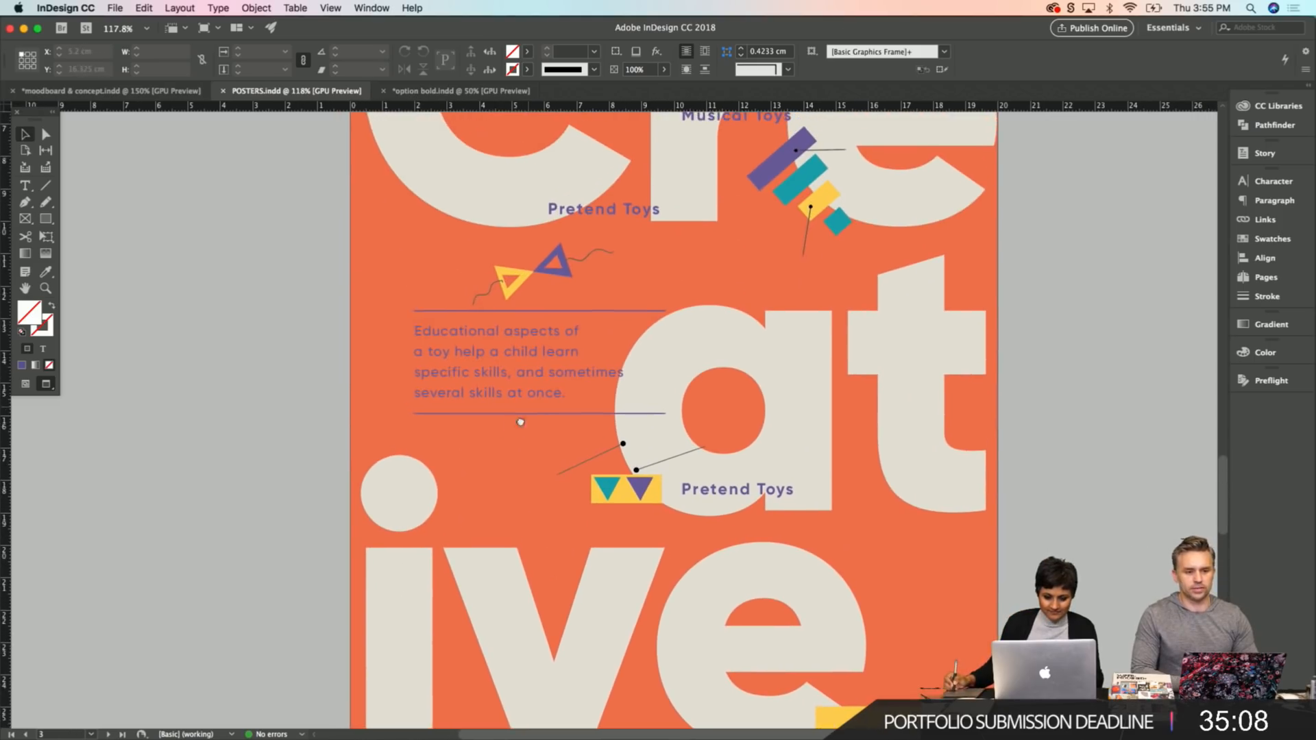
left_click_drag(518, 433, 507, 440)
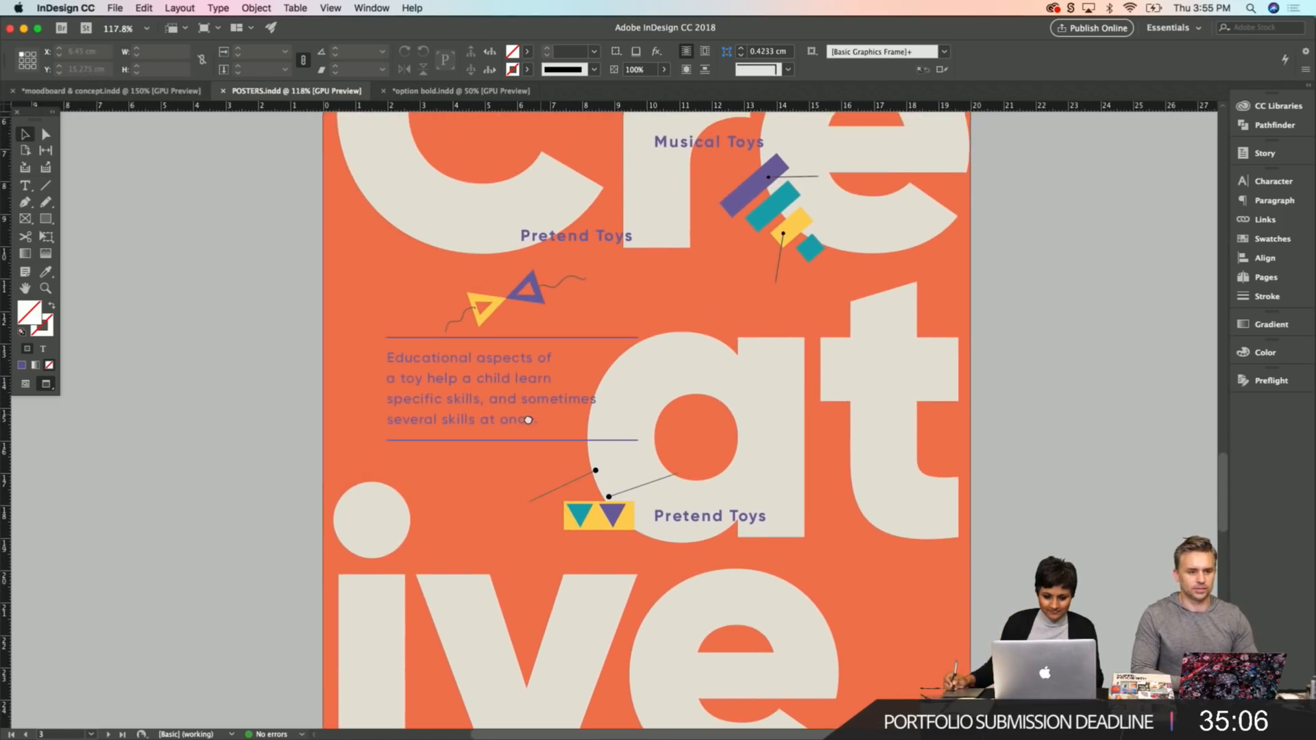
left_click(494, 406)
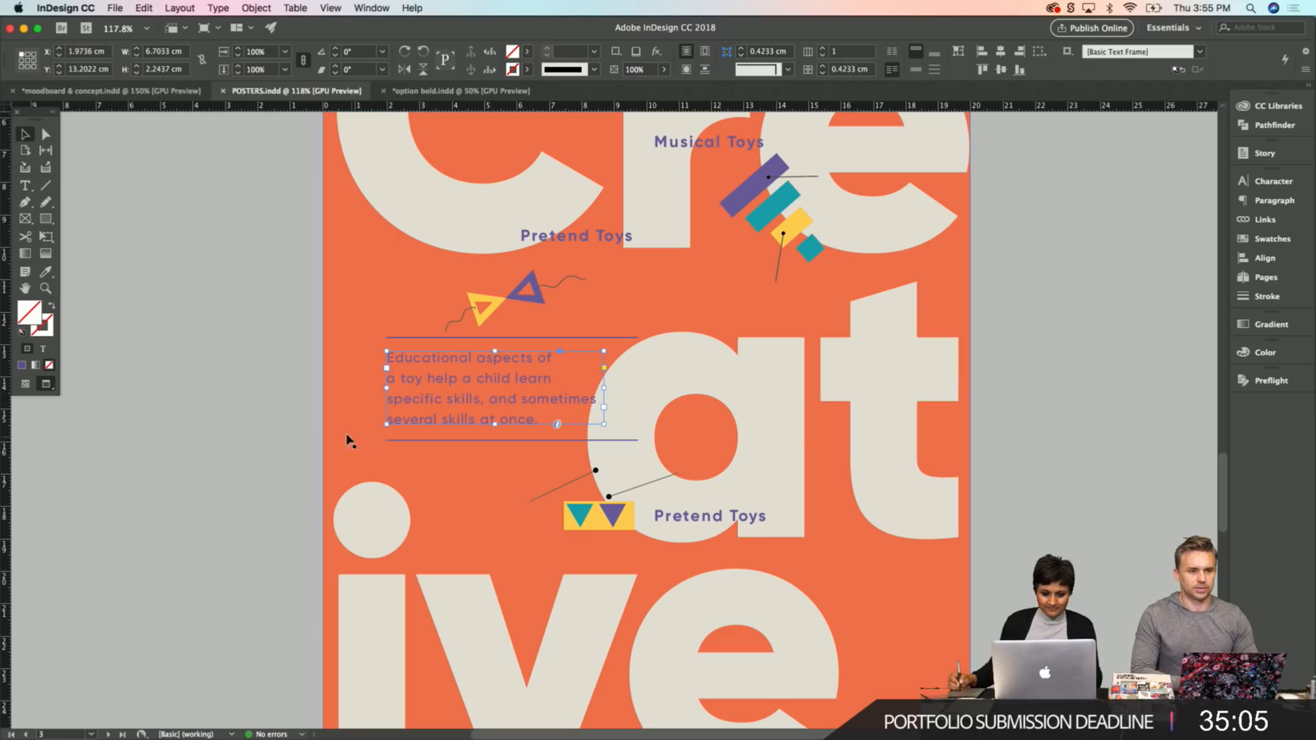
left_click(1033, 380)
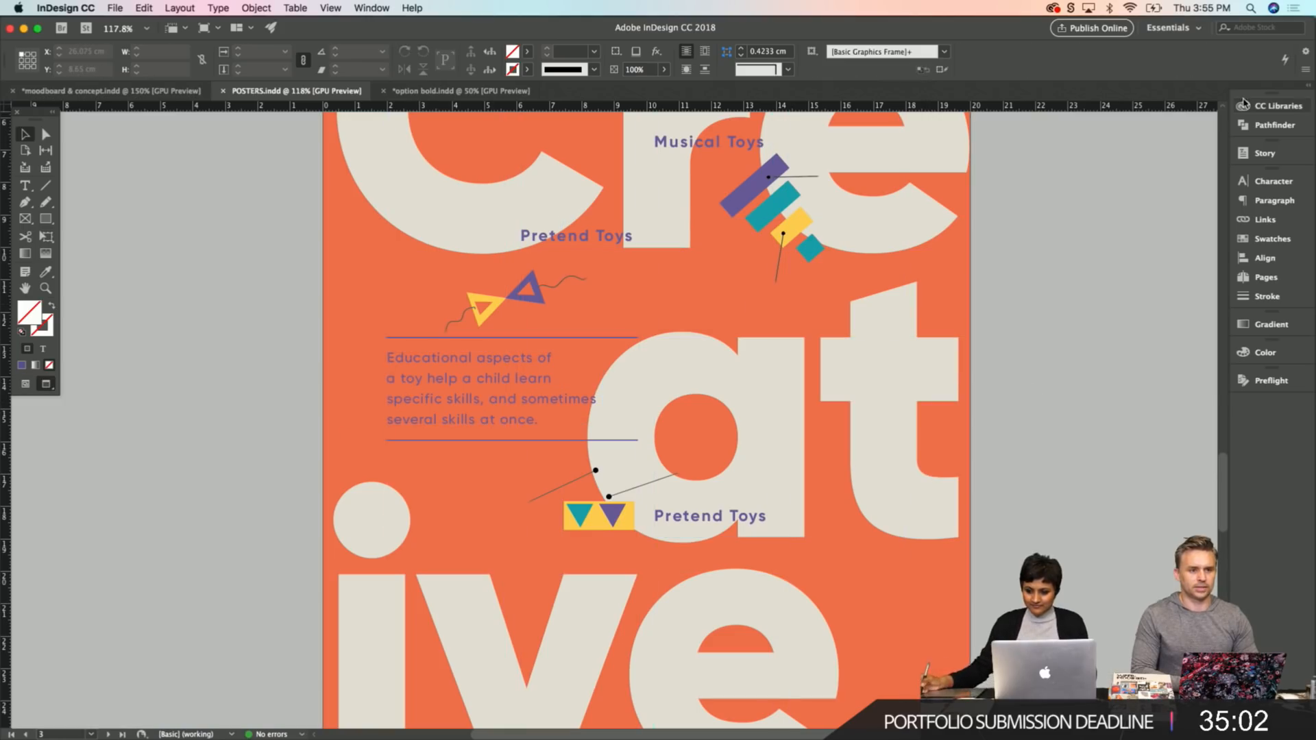
Try the Artwork 2 block from the "playfully text" library, remove it, and place the "creative" copy block over the letters "at".
left_click(1241, 107)
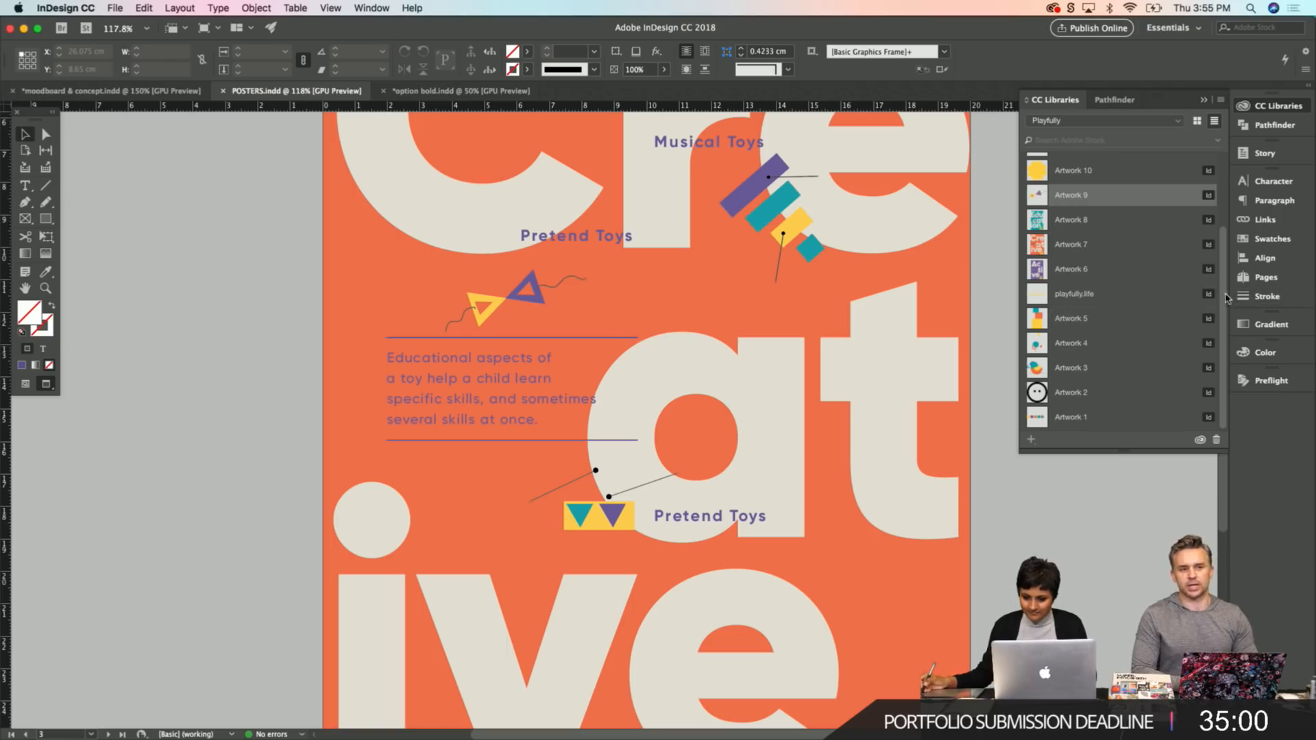
left_click(1152, 132)
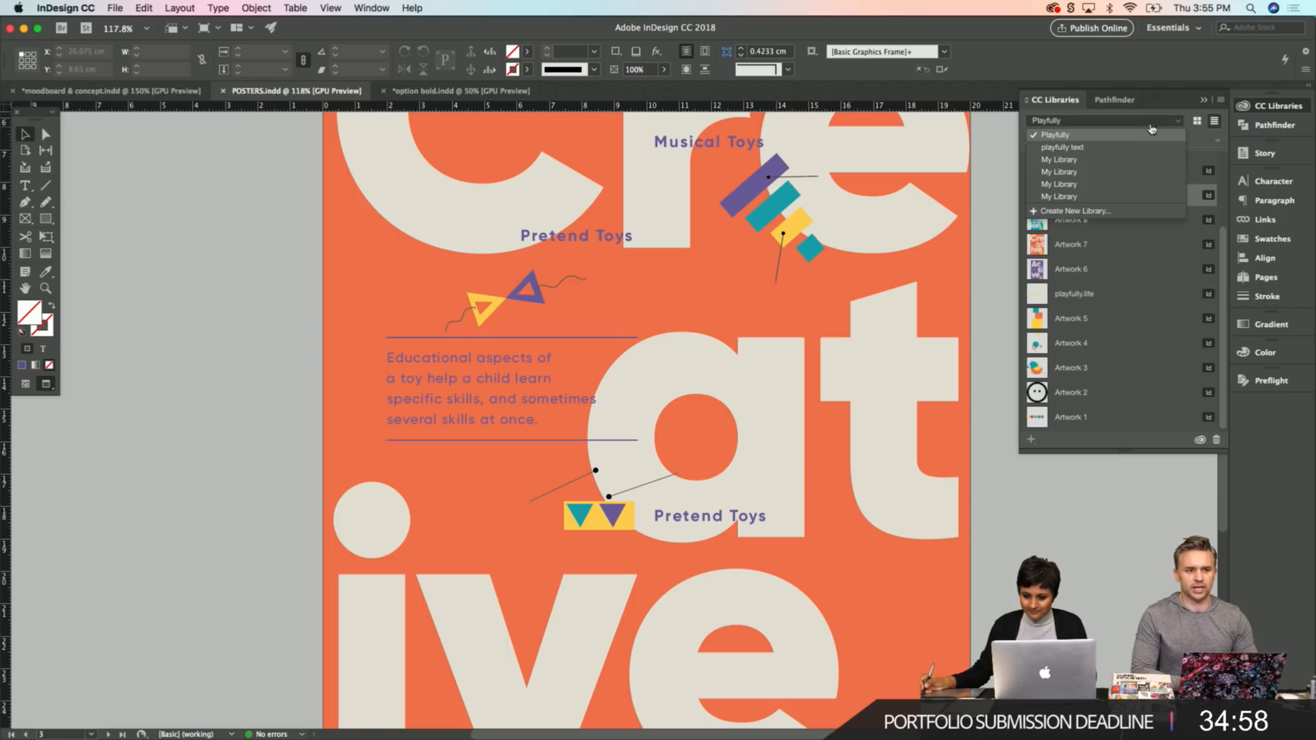
left_click(1121, 154)
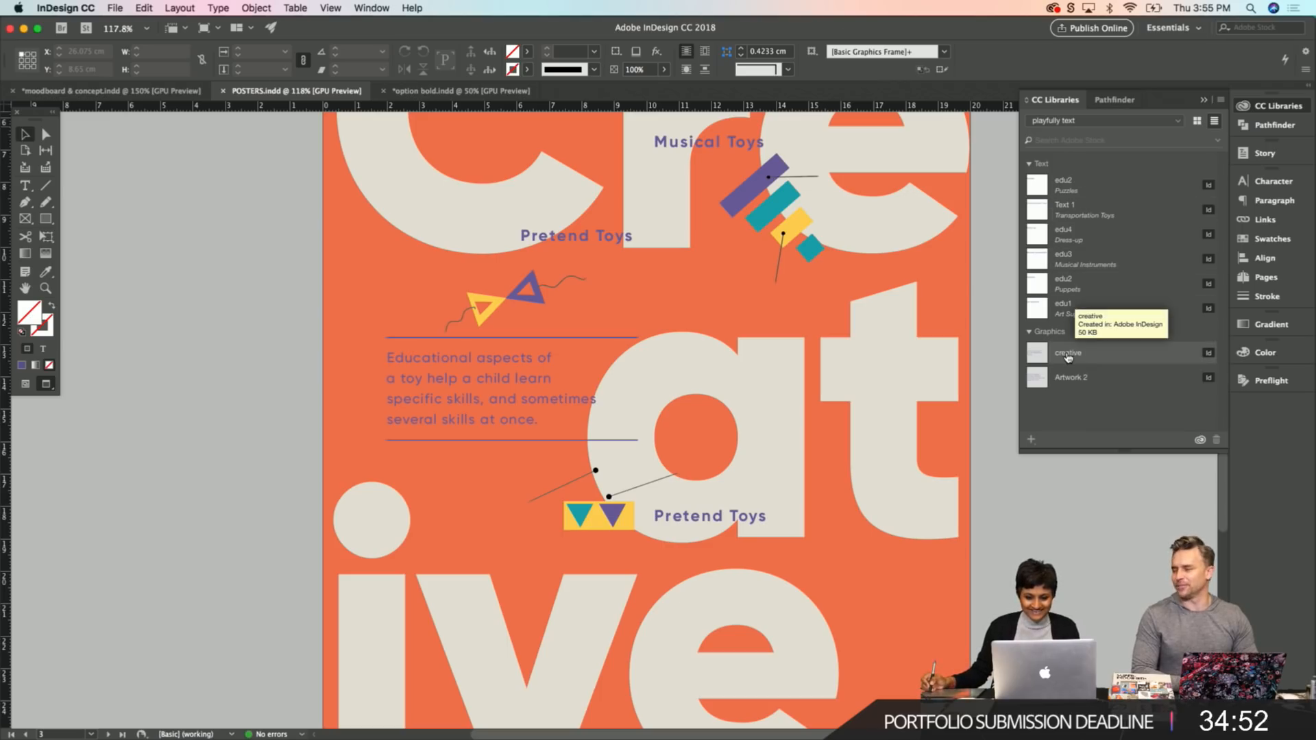
left_click_drag(1037, 384, 788, 425)
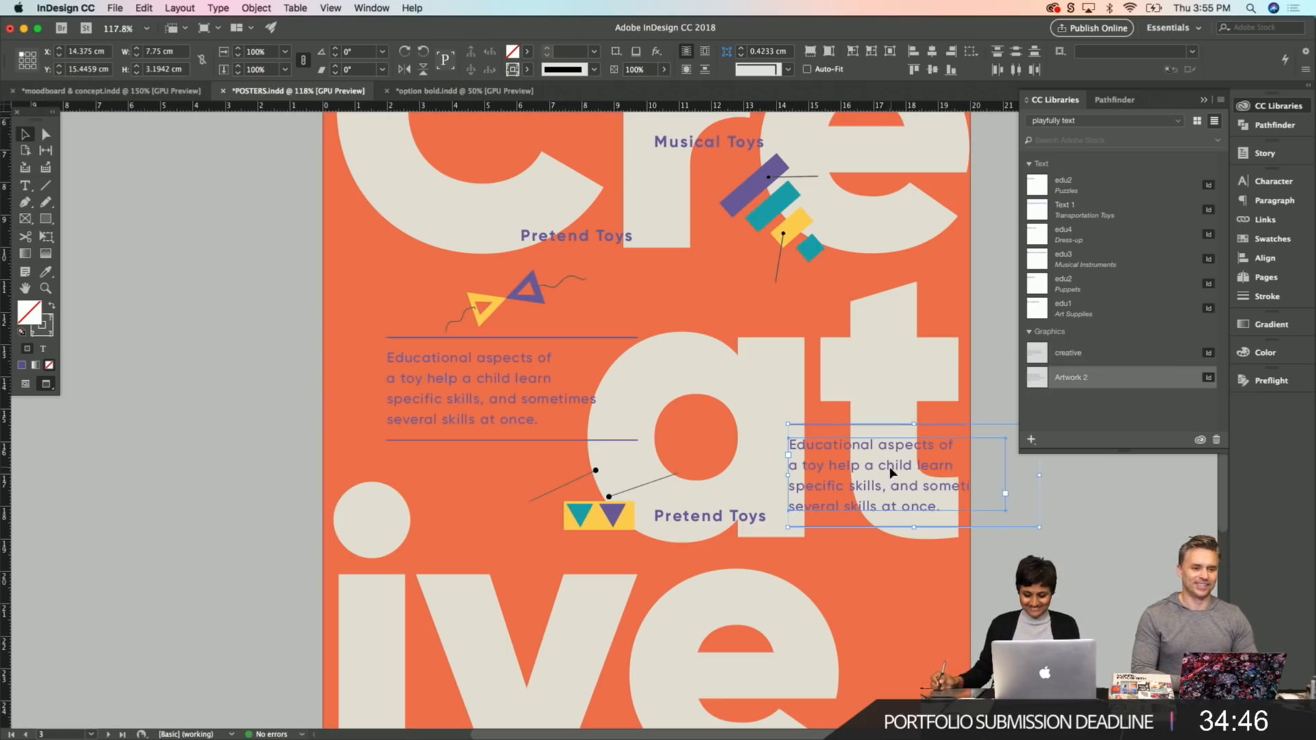
key("Delete")
left_click_drag(1033, 355, 744, 371)
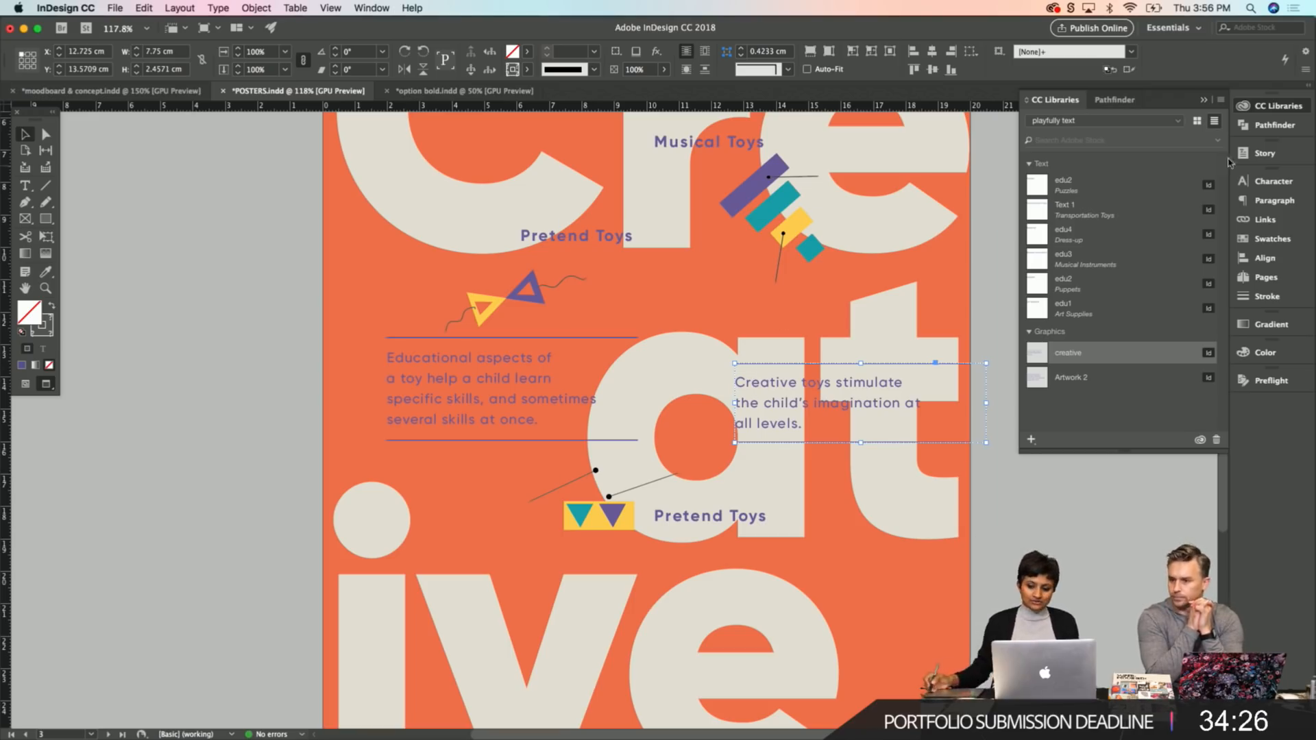
Switch back to the Playfully library and shift the "Creative toys stimulate" block to about X 11.5 cm, Y 13.1 cm.
left_click(1180, 125)
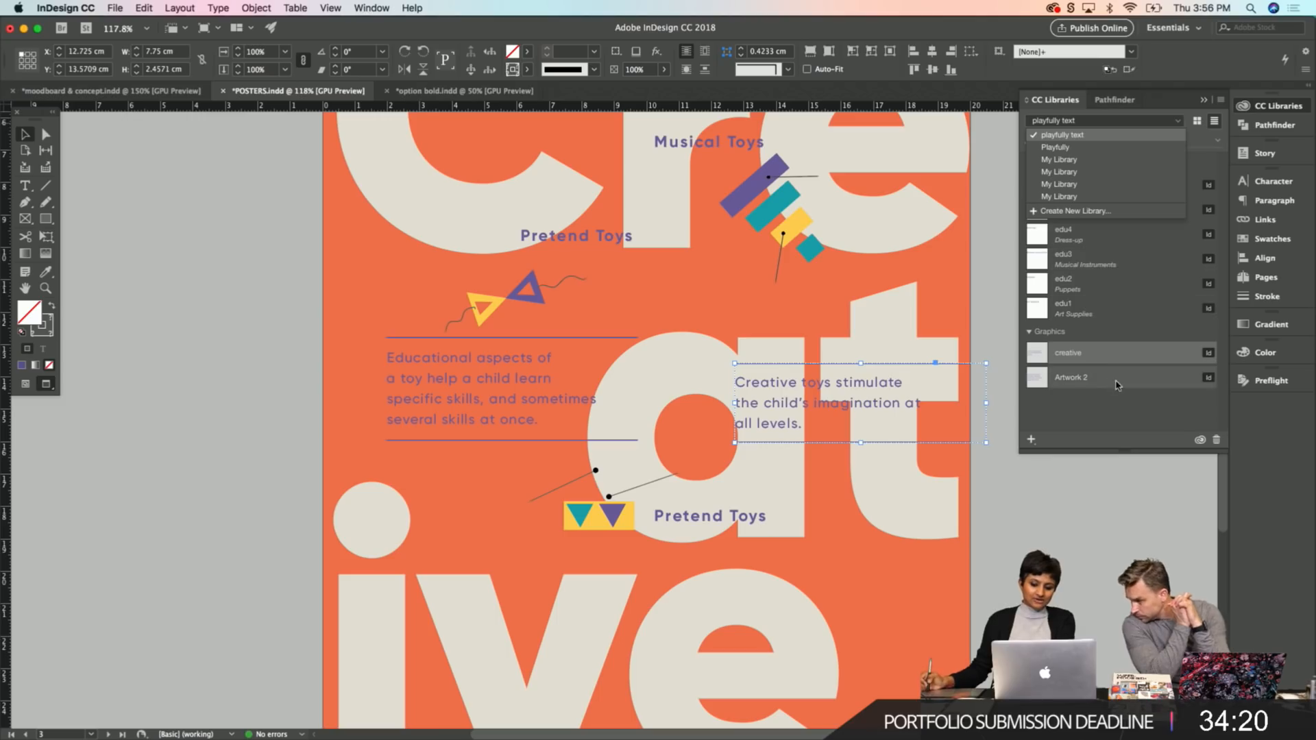
left_click(1097, 403)
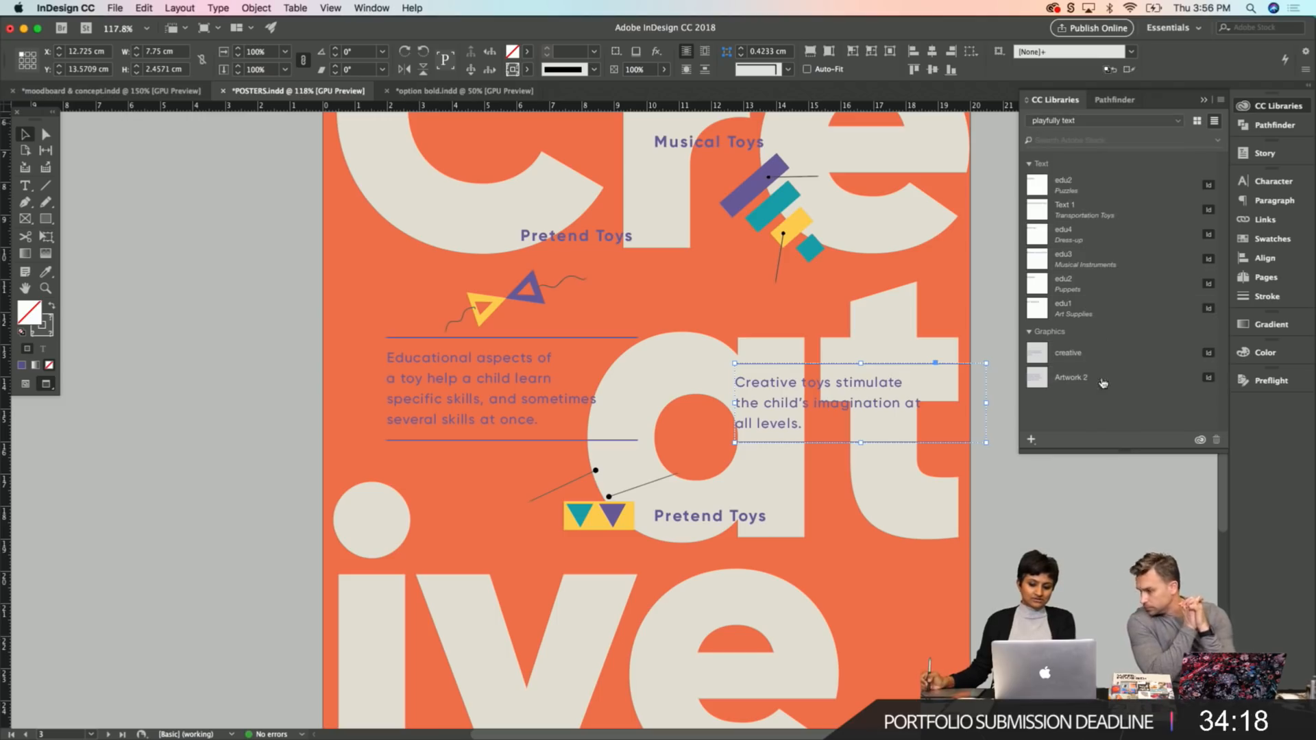
left_click(1173, 123)
left_click(1121, 147)
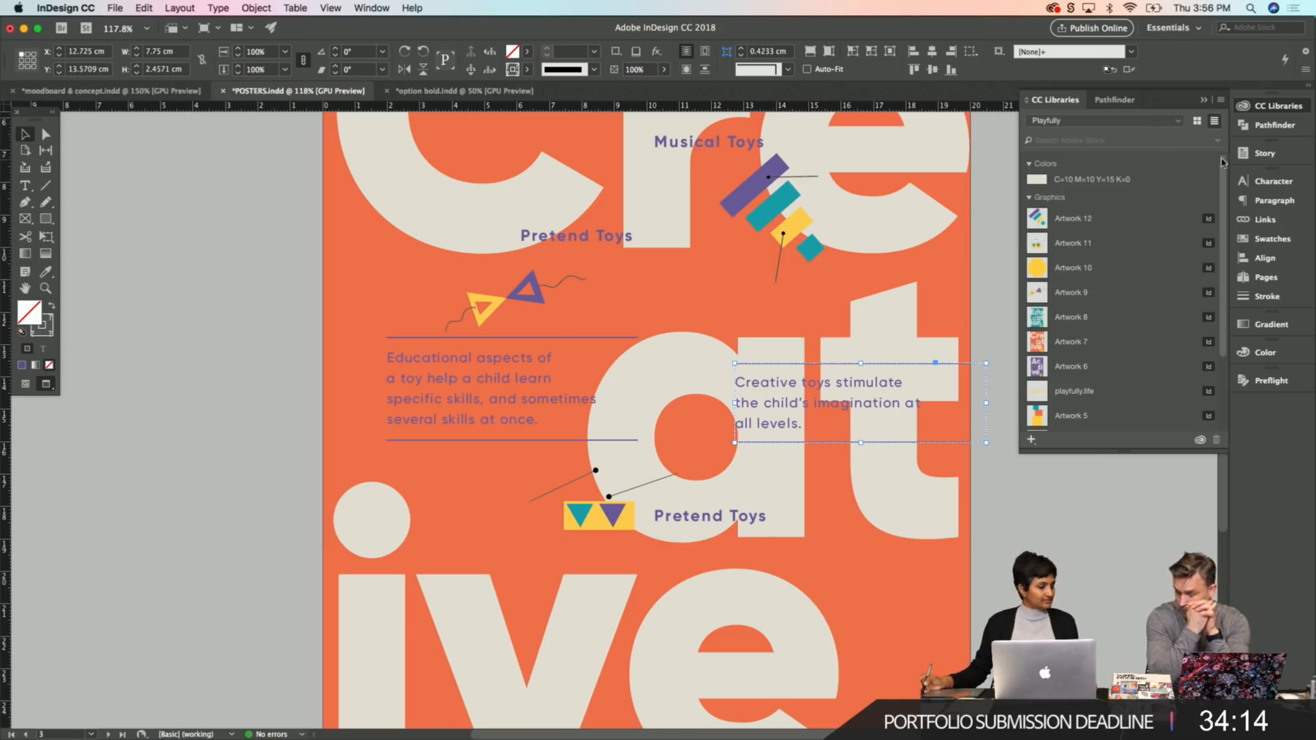
left_click(1286, 108)
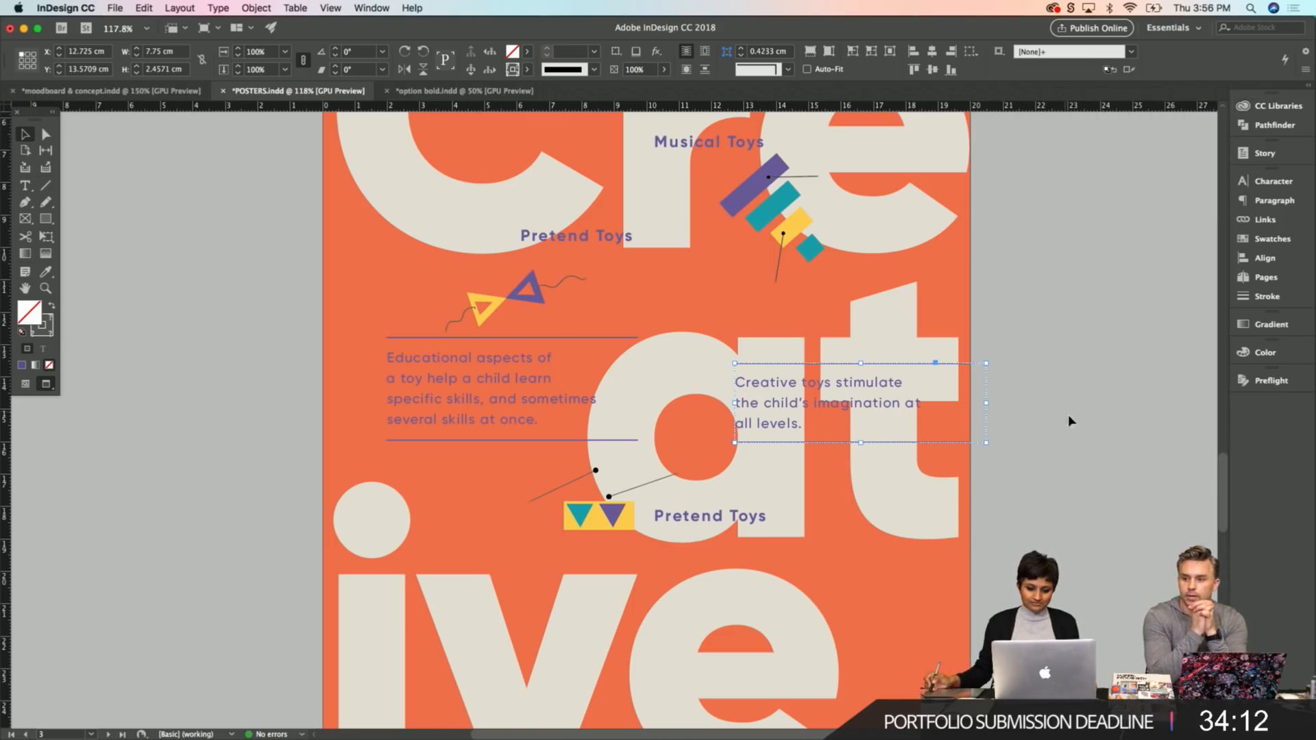
left_click_drag(808, 388, 770, 372)
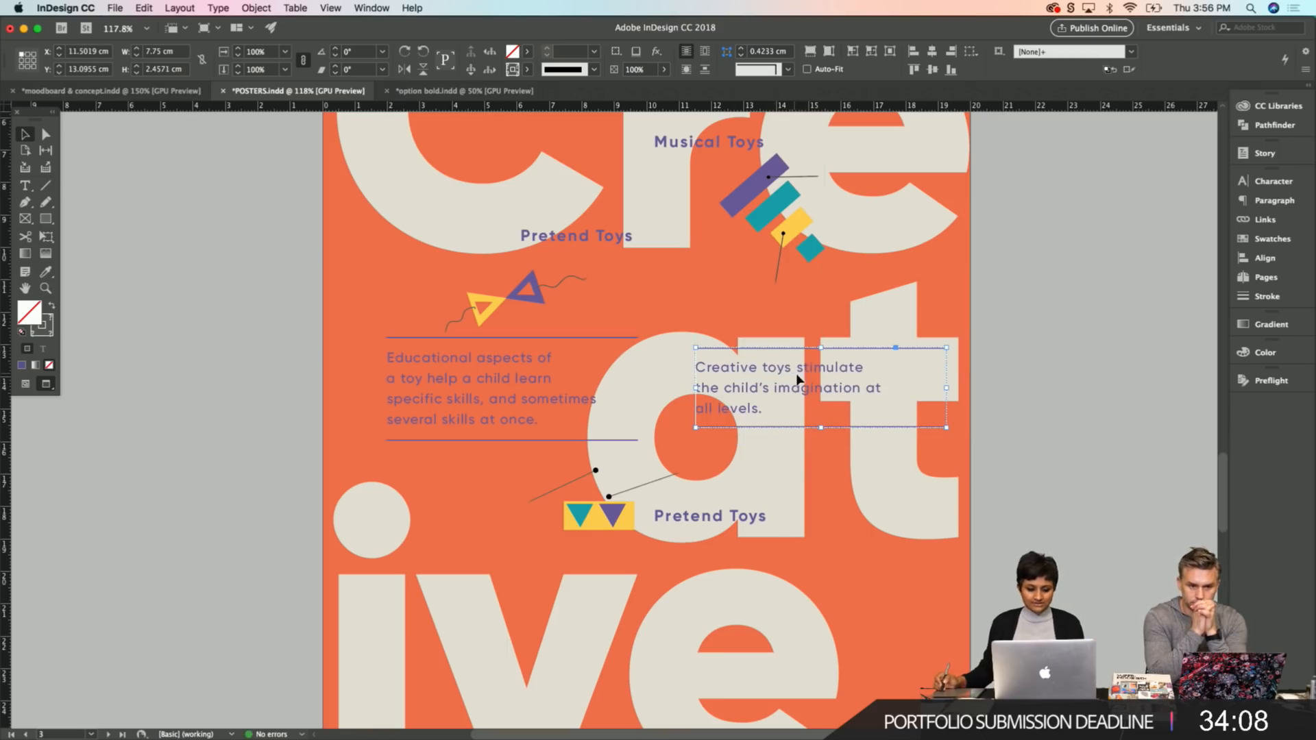
Delete the "Educational aspects of a toy" copy block together with its upper and lower rules.
left_click(505, 377)
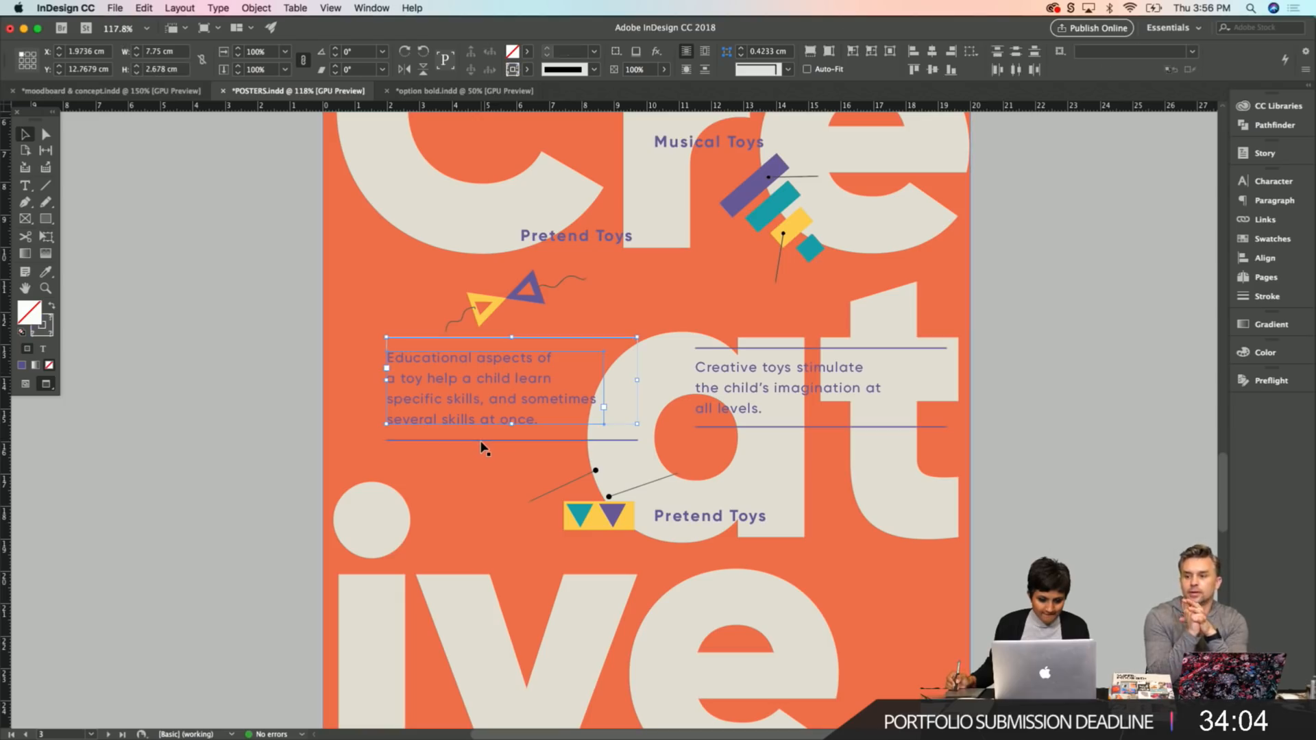
left_click(485, 442, "shift")
left_click(459, 442, "shift")
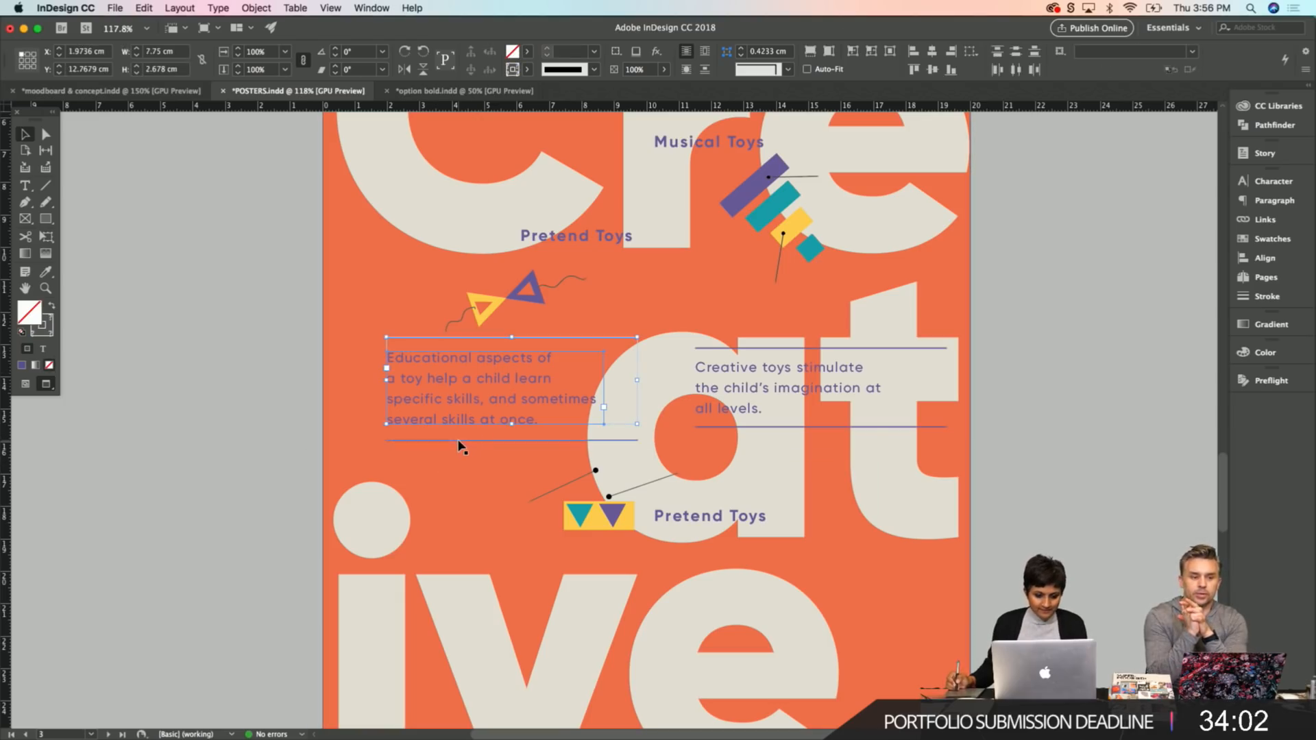
key("Delete")
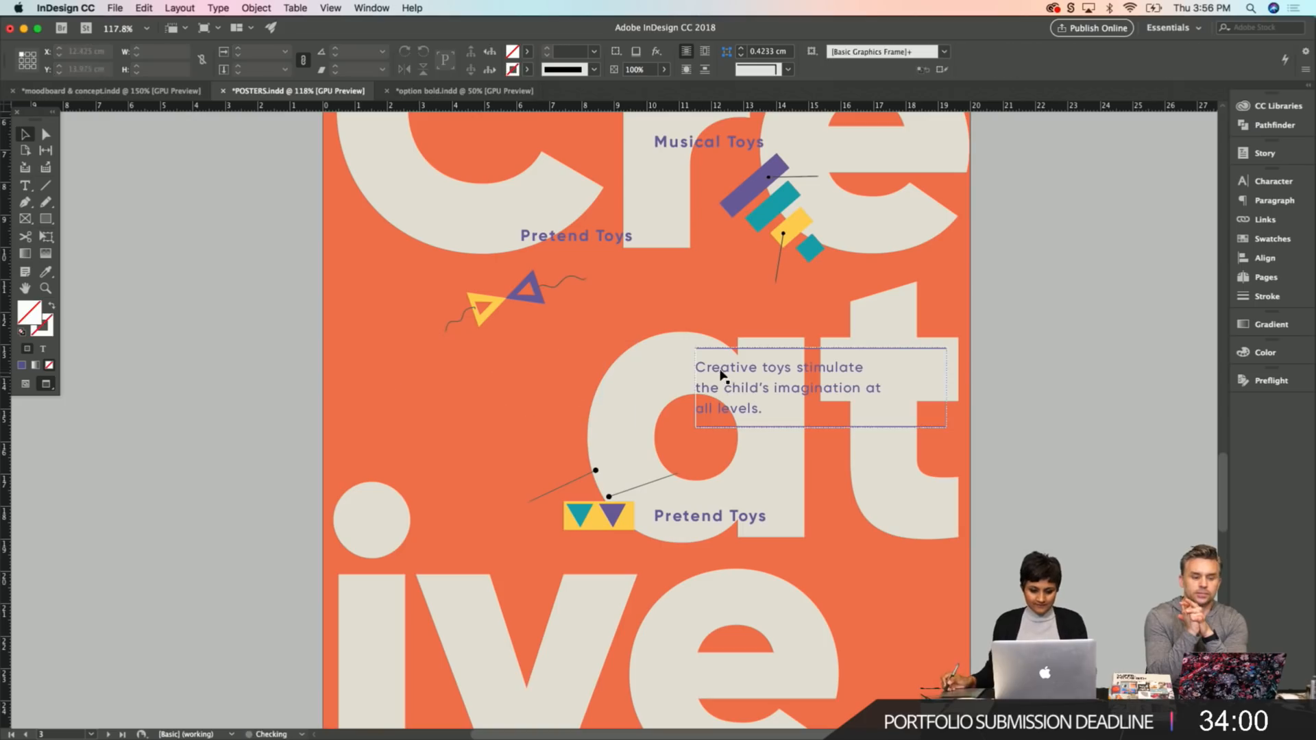
Move the "Creative toys stimulate" block to the poster's left margin beneath the triangle artwork and preview the page without guides.
left_click_drag(755, 365, 398, 366)
key("w")
left_click(171, 375)
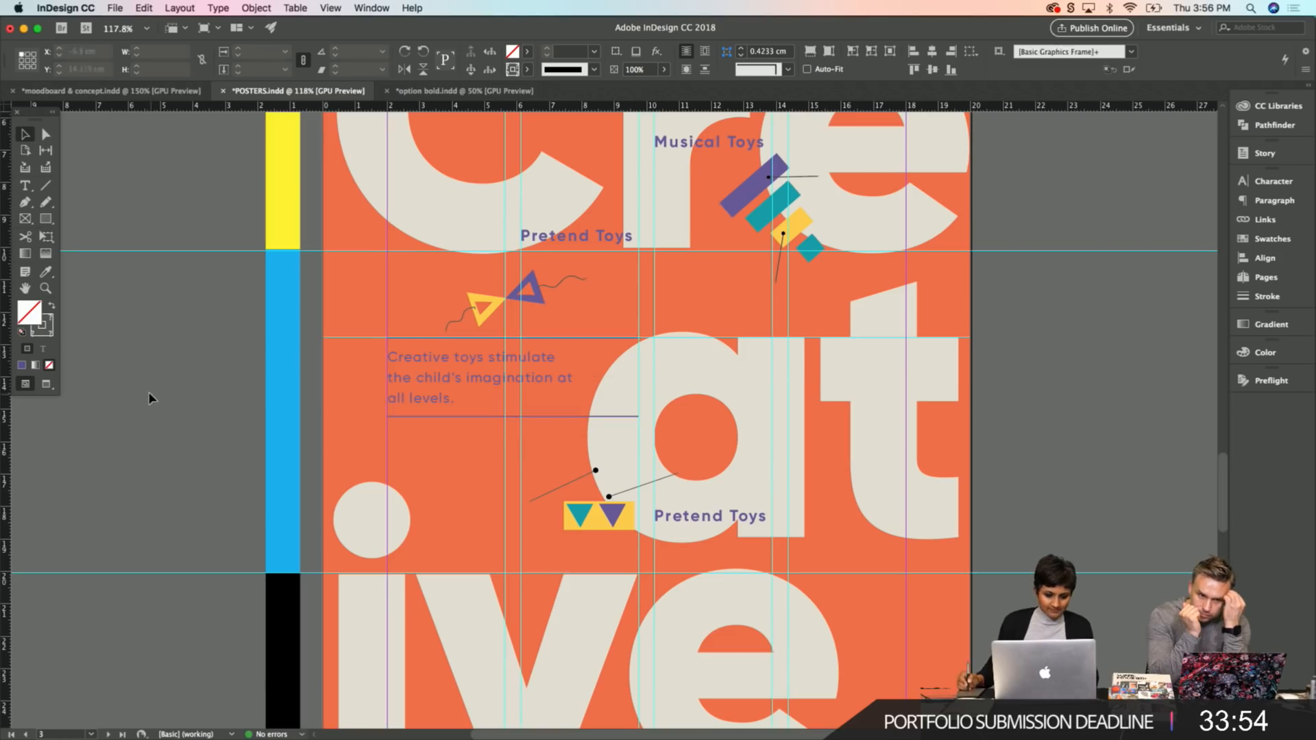
key("w")
left_click_drag(211, 463, 182, 455)
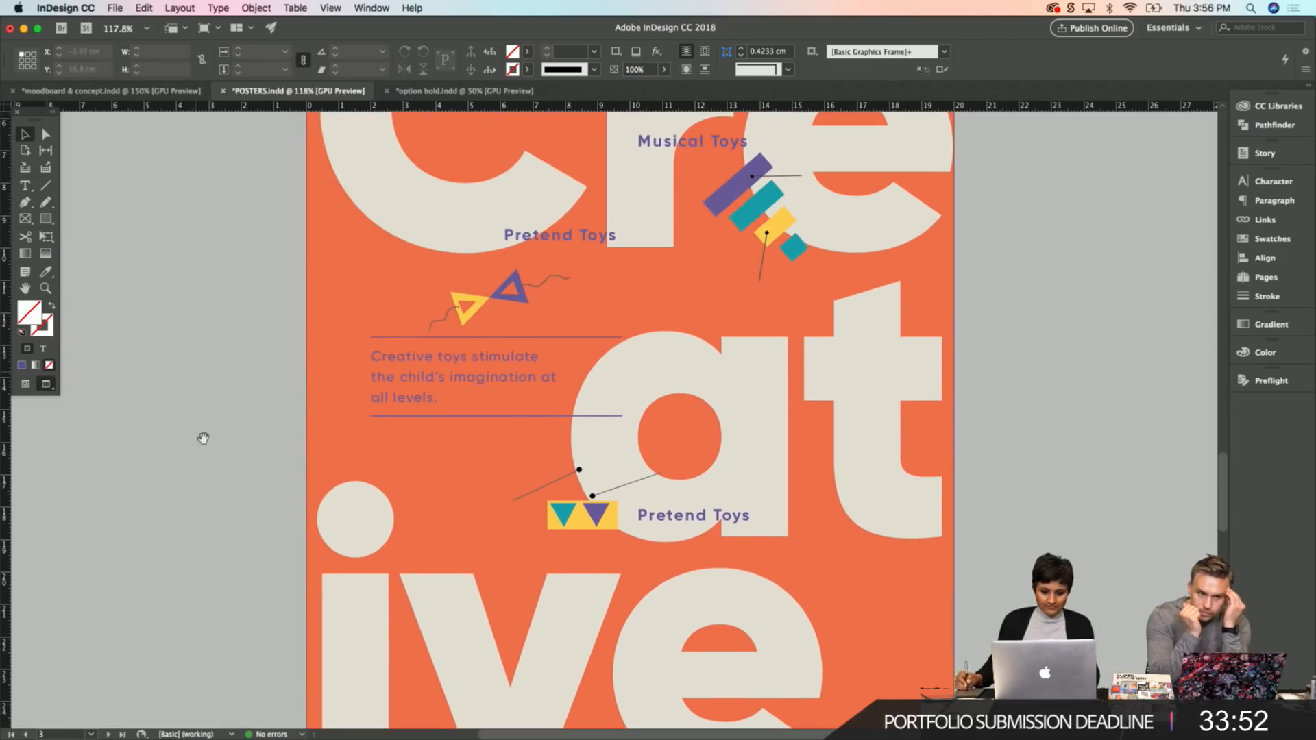
Nudge the triangle artwork slightly up and left, above the "Creative toys stimulate" block.
left_click(521, 295)
left_click_drag(521, 295, 510, 286)
left_click(191, 314)
left_click_drag(216, 254, 255, 244)
scroll(249, 334, "down", 2)
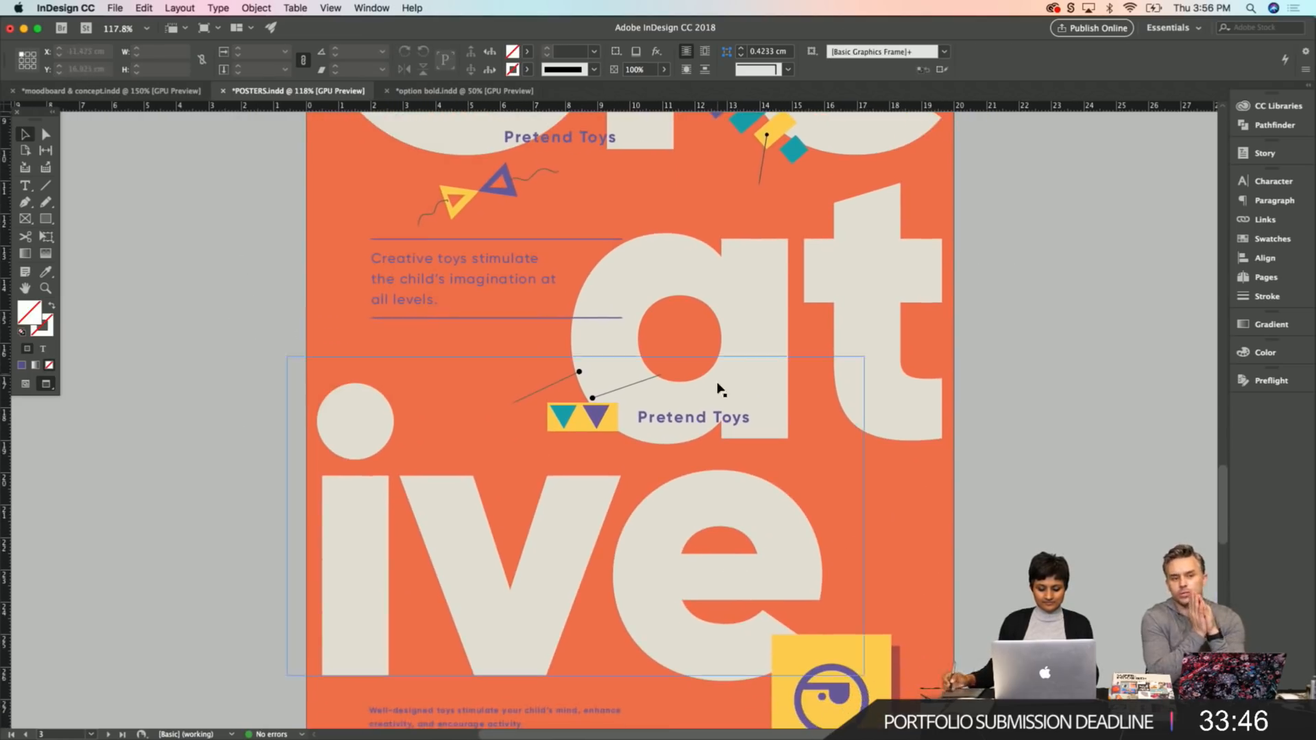
left_click(696, 424)
left_click(1058, 434)
Review the purple "Active" poster's copy block, toy artwork and label placement.
left_click_drag(957, 473, 932, 338)
mouse_move(925, 398)
left_mouse_down()
mouse_move(937, 389)
mouse_move(884, 520)
mouse_move(896, 603)
left_mouse_up()
left_click_drag(684, 245, 739, 603)
left_click_drag(464, 181, 438, 655)
left_click_drag(343, 330, 326, 558)
left_click_drag(326, 268, 323, 343)
mouse_move(323, 298)
left_mouse_down()
mouse_move(310, 356)
mouse_move(320, 383)
left_mouse_up()
mouse_move(343, 330)
left_mouse_down()
mouse_move(338, 391)
mouse_move(325, 395)
left_mouse_up()
left_click_drag(393, 586, 344, 179)
left_click_drag(341, 433, 575, 664)
left_click_drag(397, 349, 362, 479)
left_click_drag(358, 417, 335, 382)
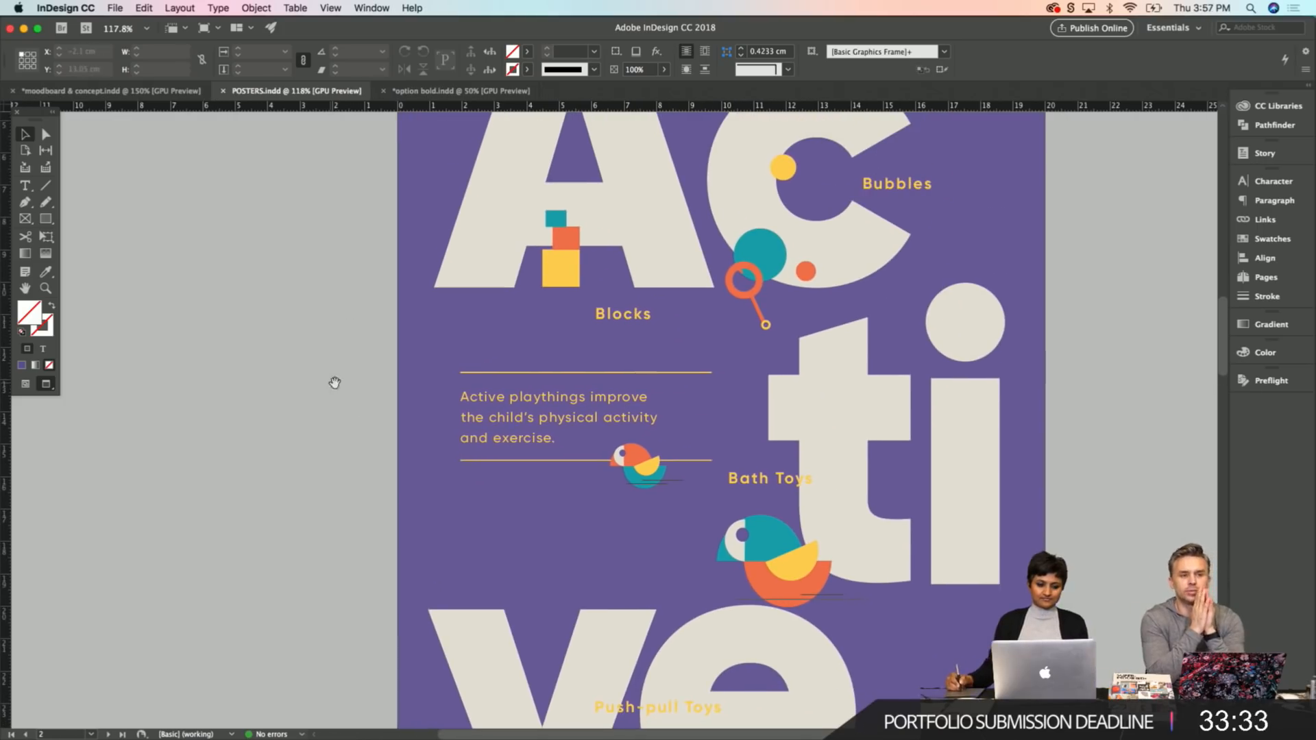
Switch to the "moodboard & concept" document and examine the toy artwork on "The Illustrations" page.
left_click(96, 93)
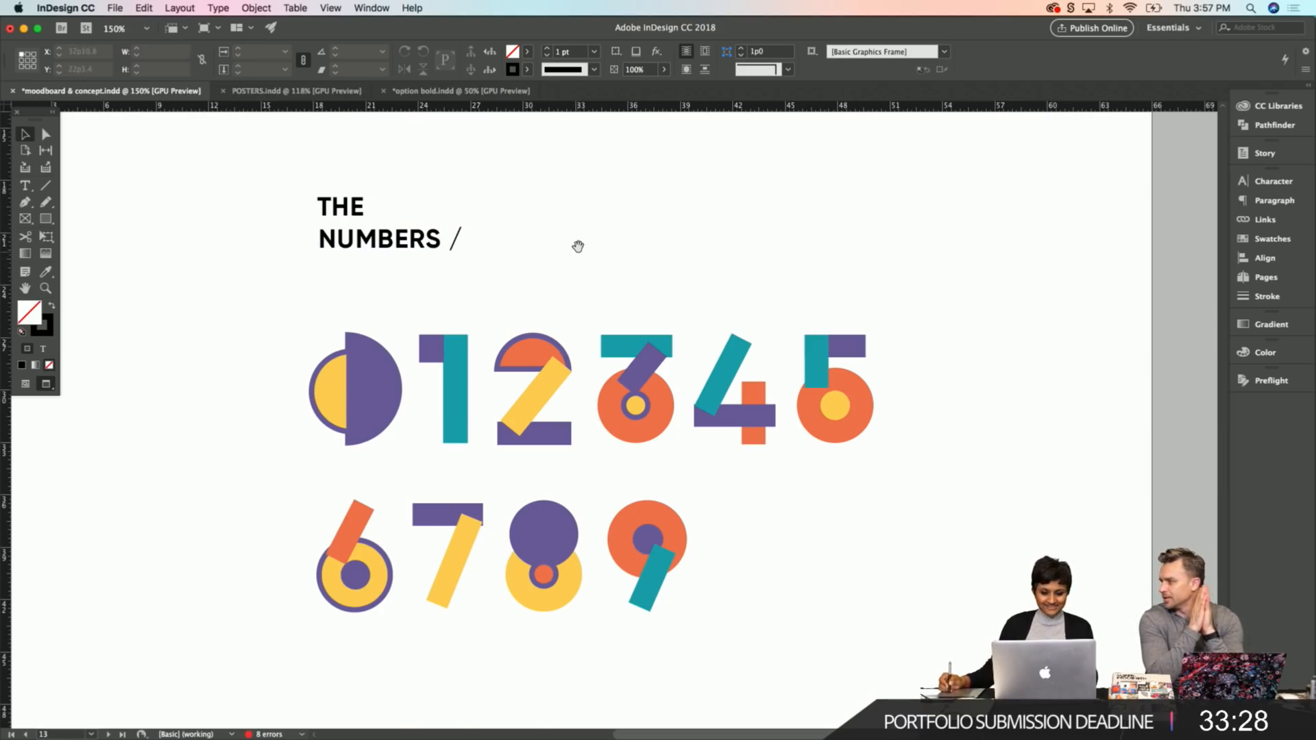
scroll(578, 248, "up", 15)
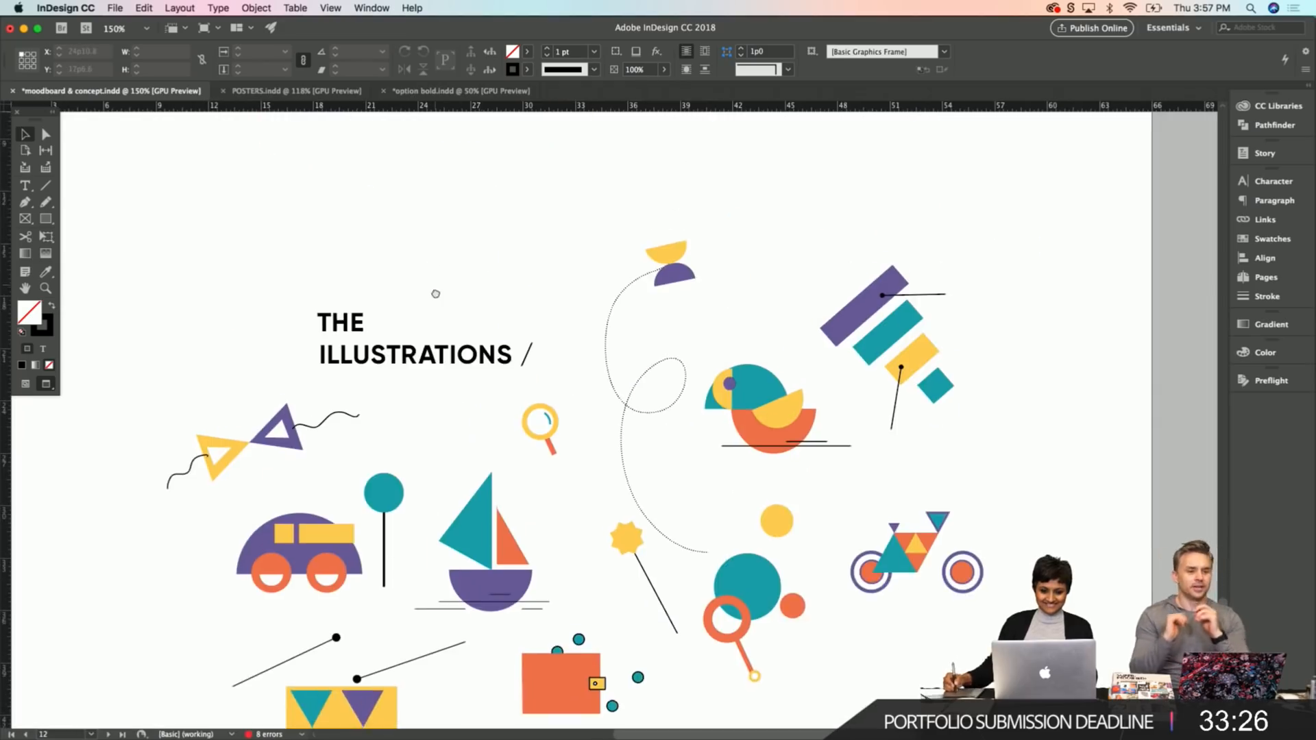
scroll(473, 423, "down", 10)
scroll(476, 382, "up", 8)
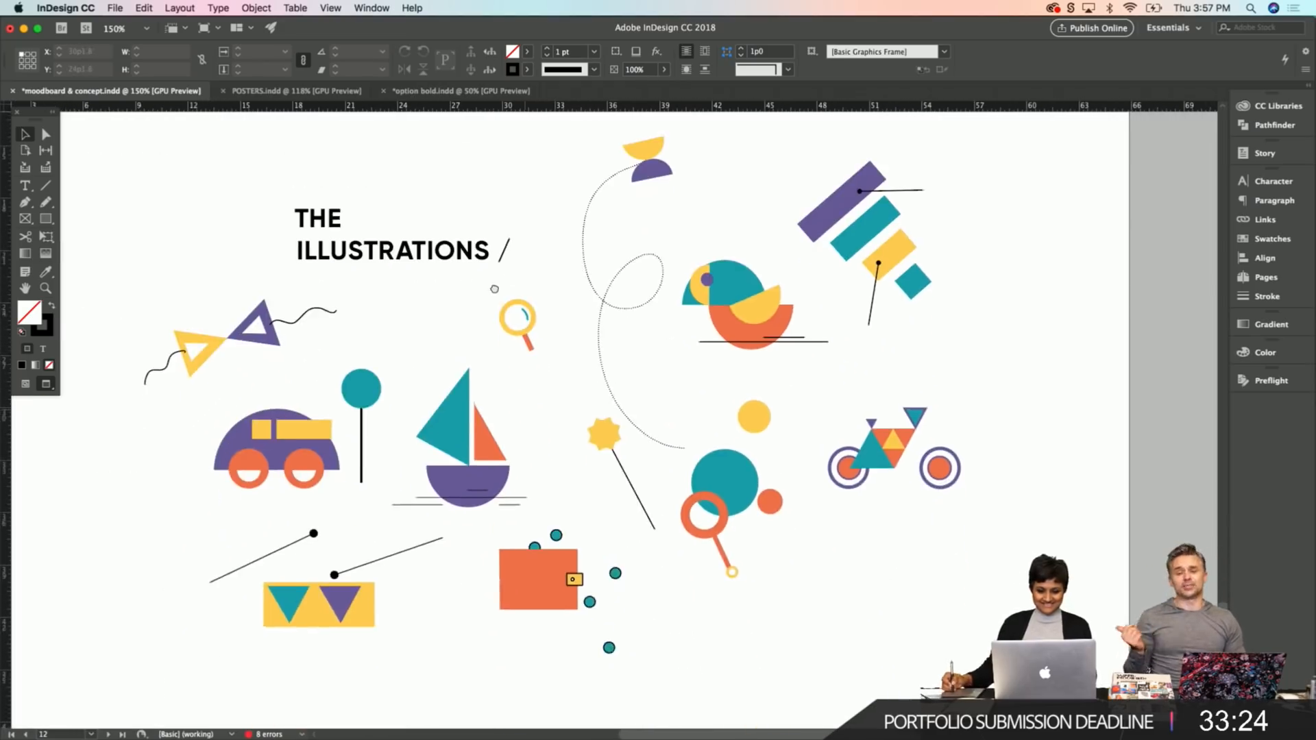
scroll(494, 322, "down", 2)
scroll(494, 322, "left", 2)
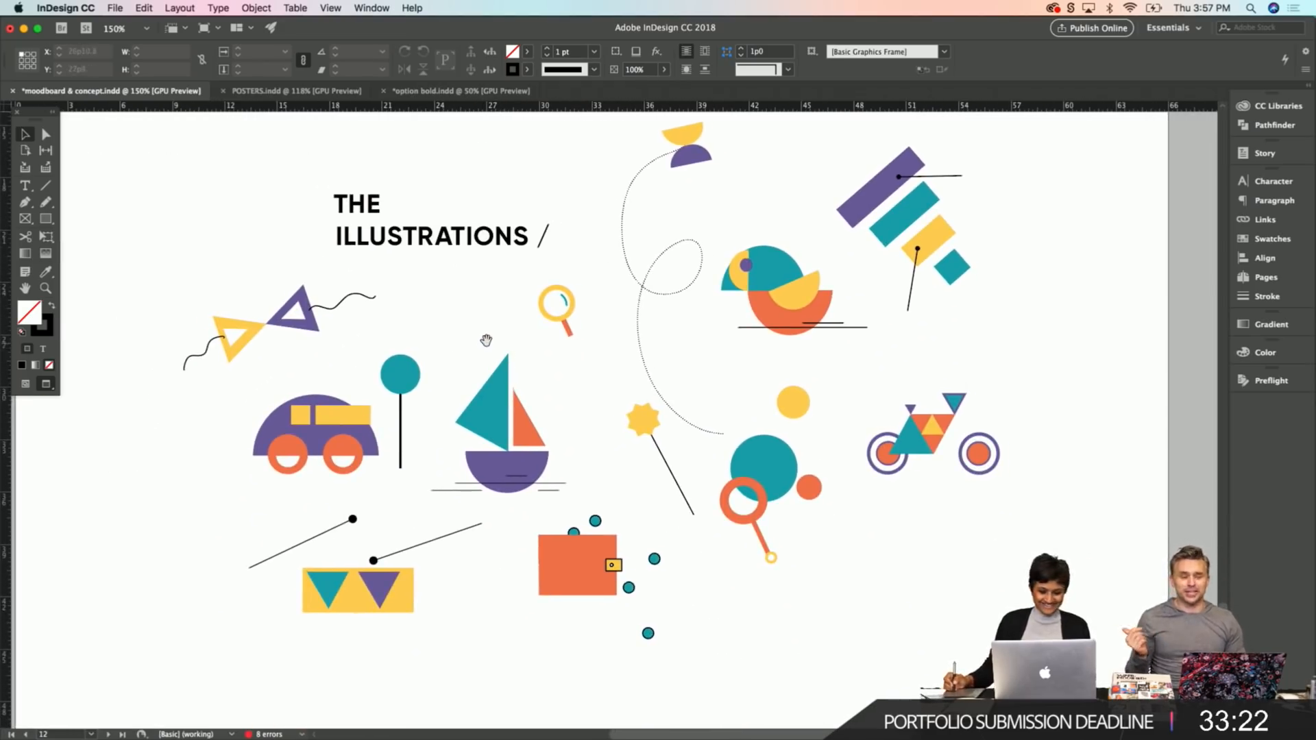
Copy the single-curl baby face icon from "The Icons" page of the moodboard document into the purple "Active" poster in POSTERS.indd.
scroll(445, 315, "up", 4)
scroll(445, 315, "right", 2)
scroll(431, 366, "up", 15)
scroll(391, 266, "up", 15)
scroll(379, 297, "right", 2)
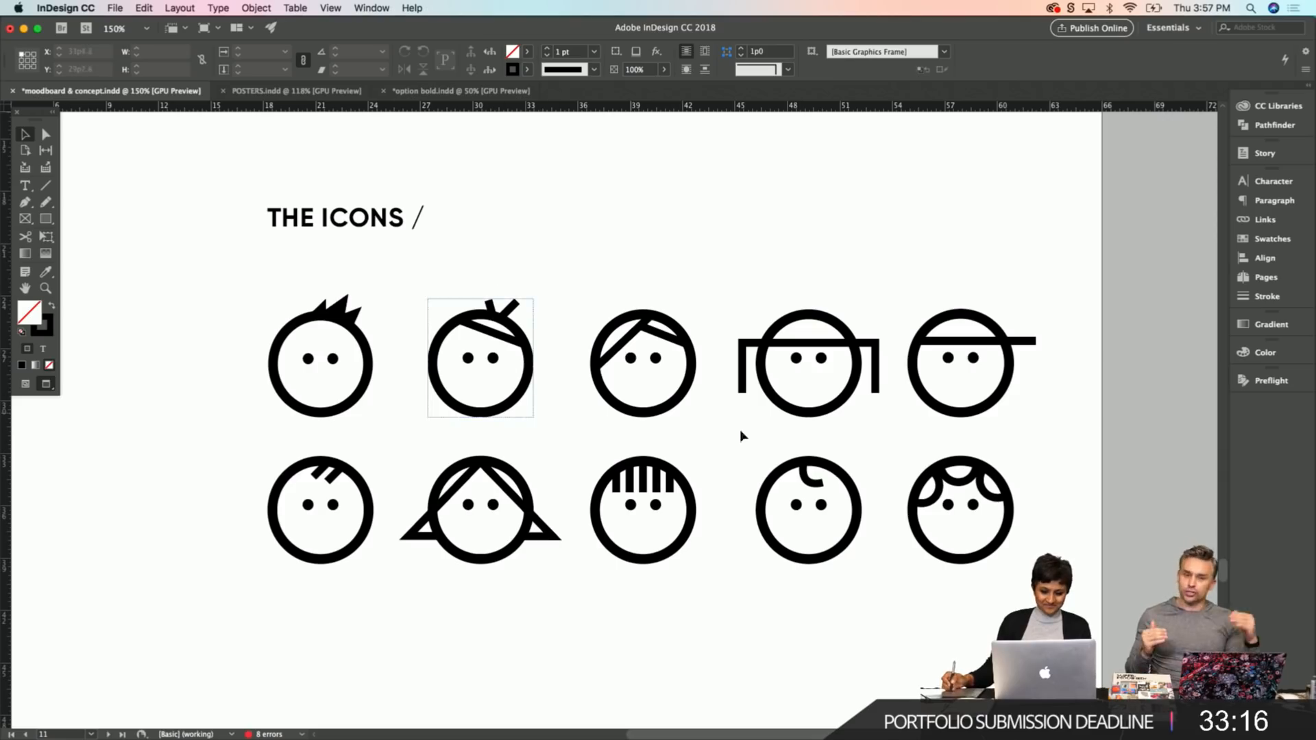
left_click(825, 474)
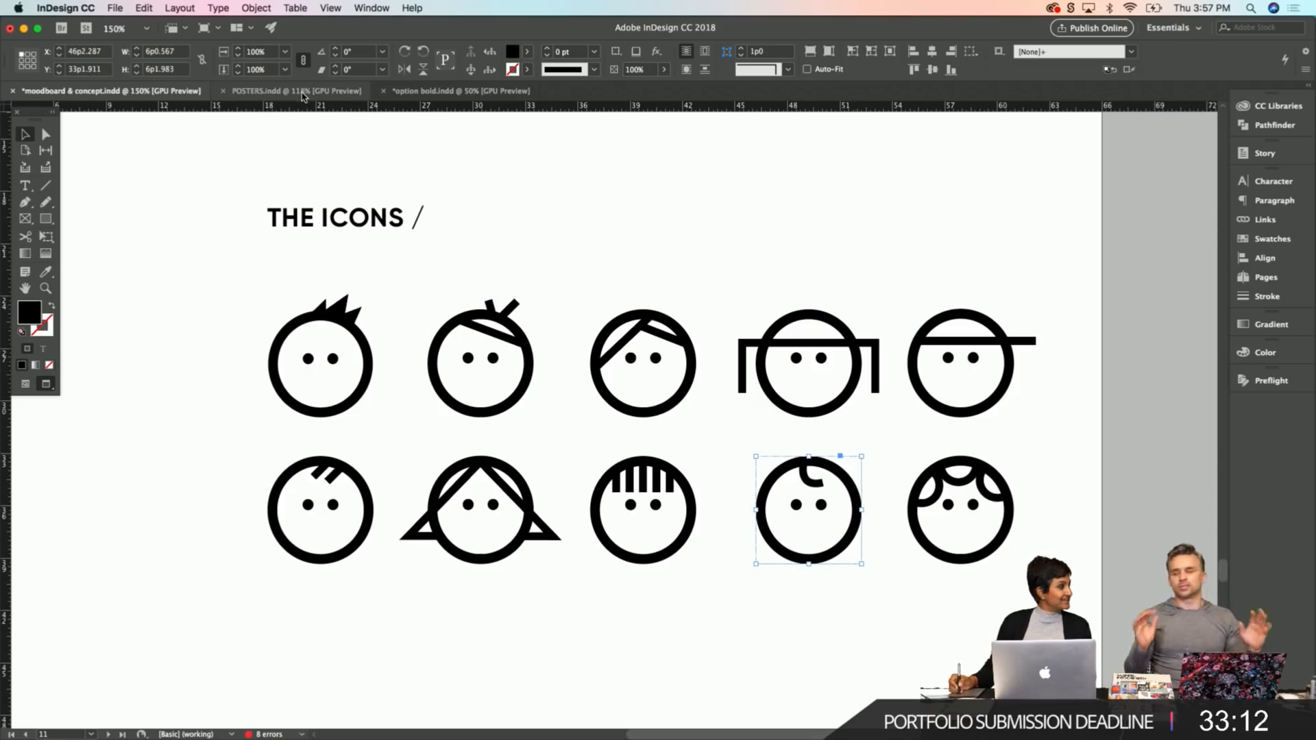
left_click(302, 94)
key("super+v")
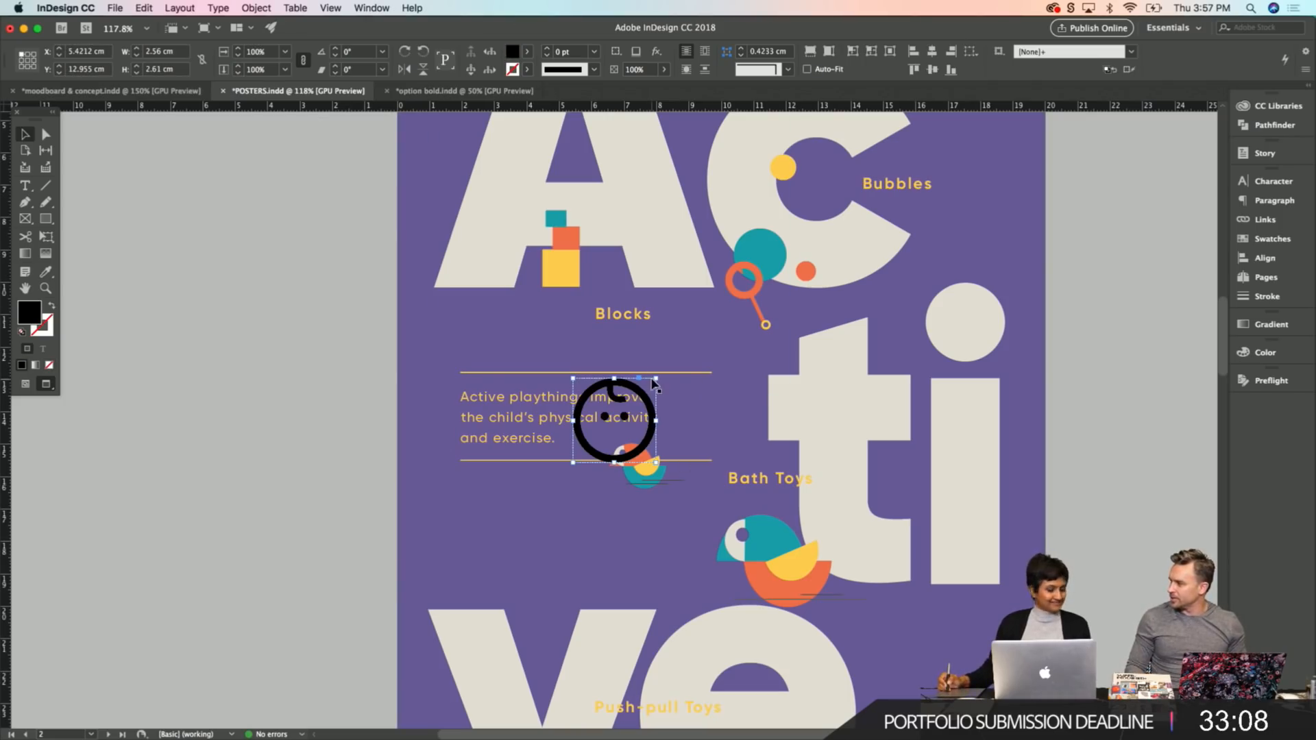
Shrink the pasted baby face icon to about 1.7 cm wide, try scaling it to 25%, and scale it to 50% instead.
left_click_drag(656, 378, 628, 406)
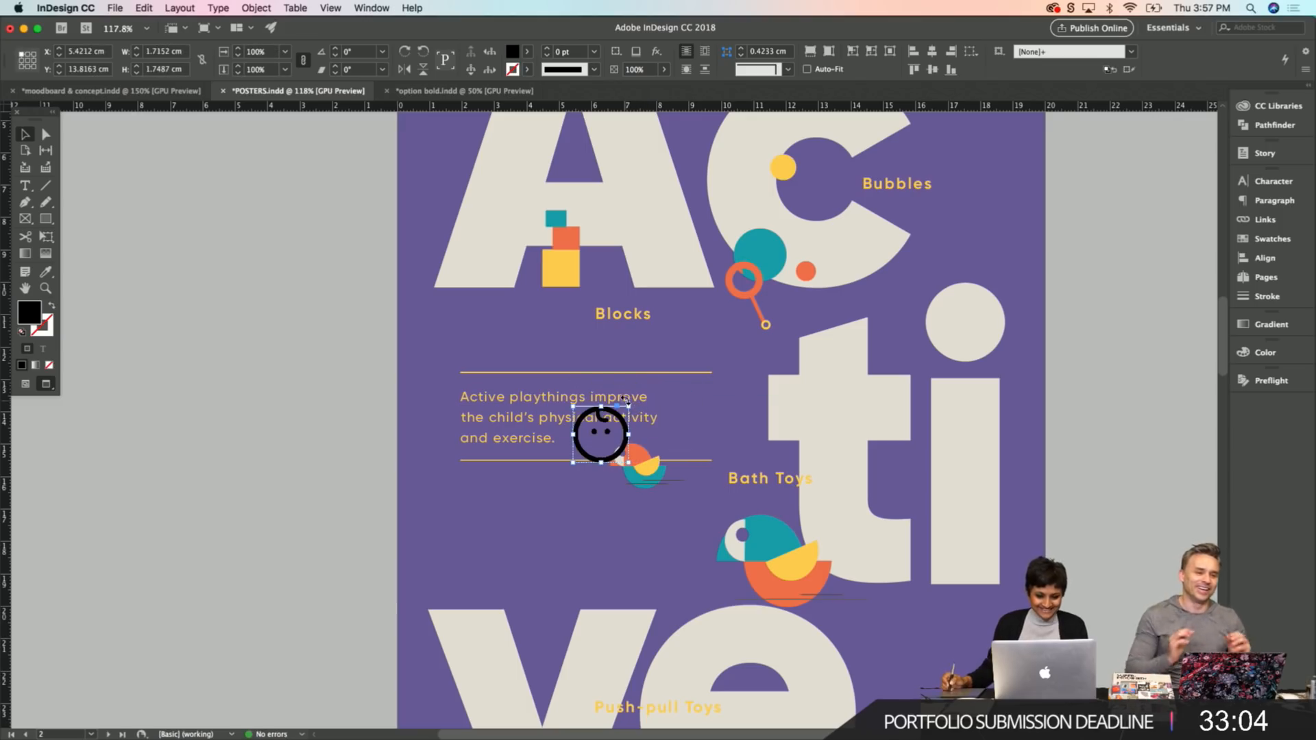
left_click(284, 51)
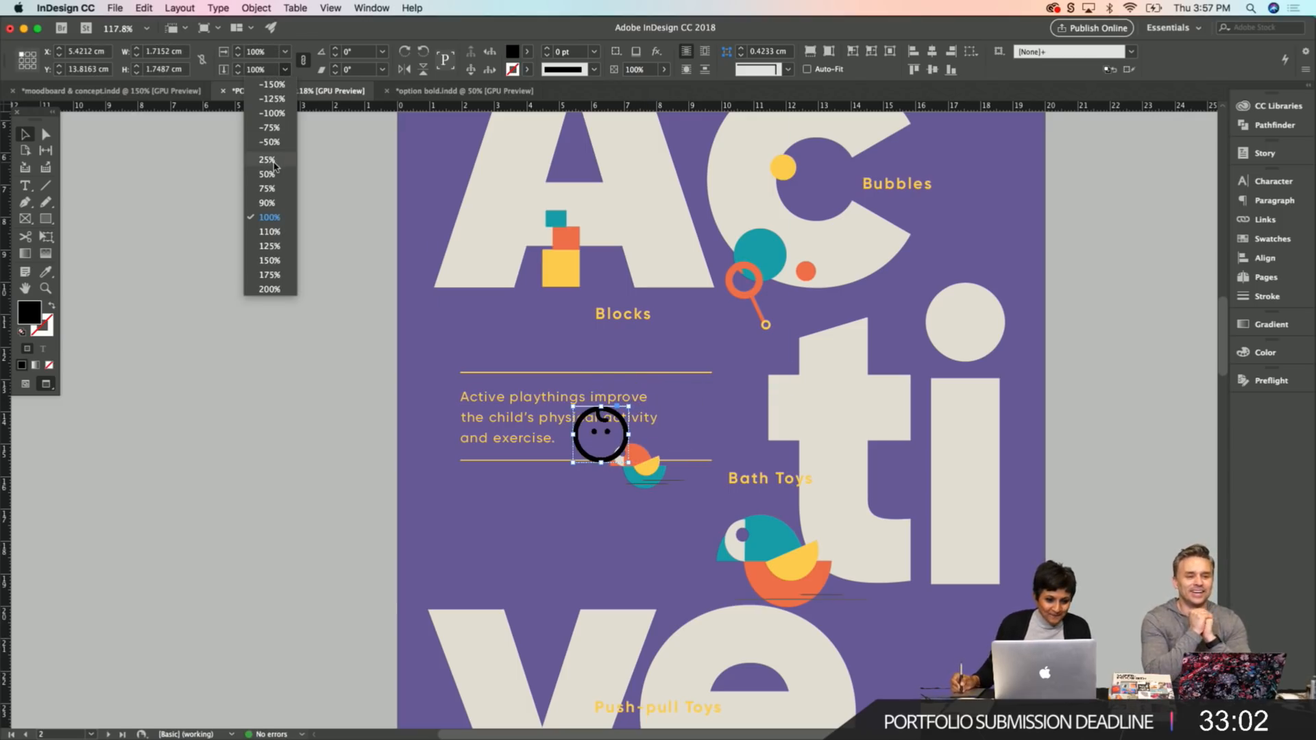
left_click(277, 168)
key("cmd+z")
left_click(285, 69)
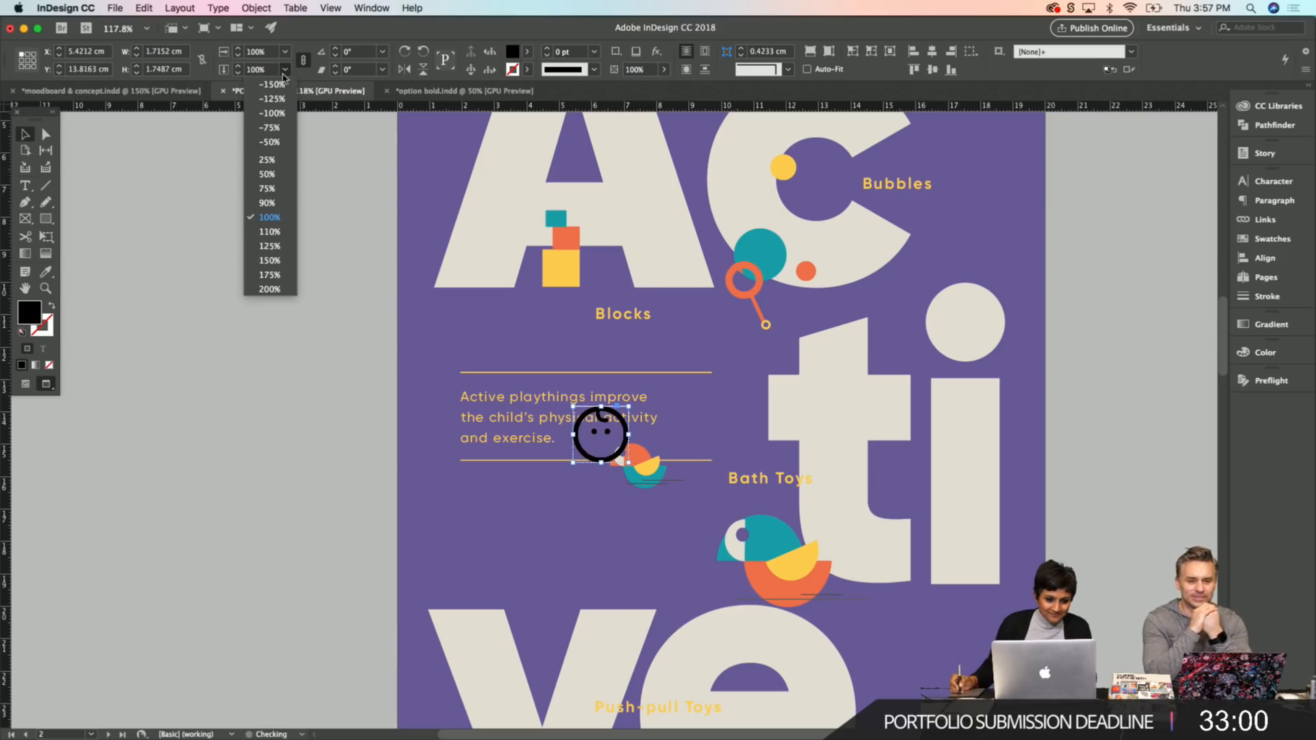
left_click(269, 175)
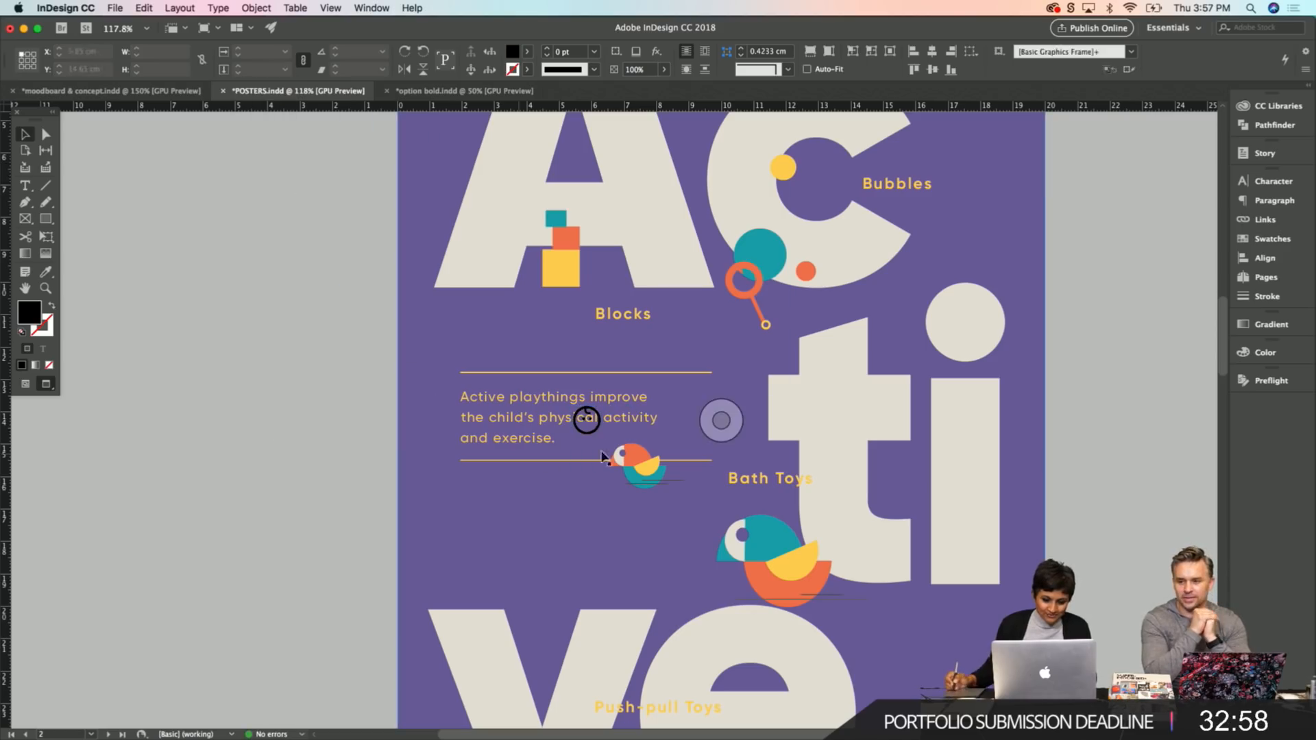
Move the baby face icon beneath the lower rule of the "Active playthings" copy block, aligned with its left edge.
left_click(591, 431)
left_click_drag(591, 431, 479, 504)
left_click(320, 527)
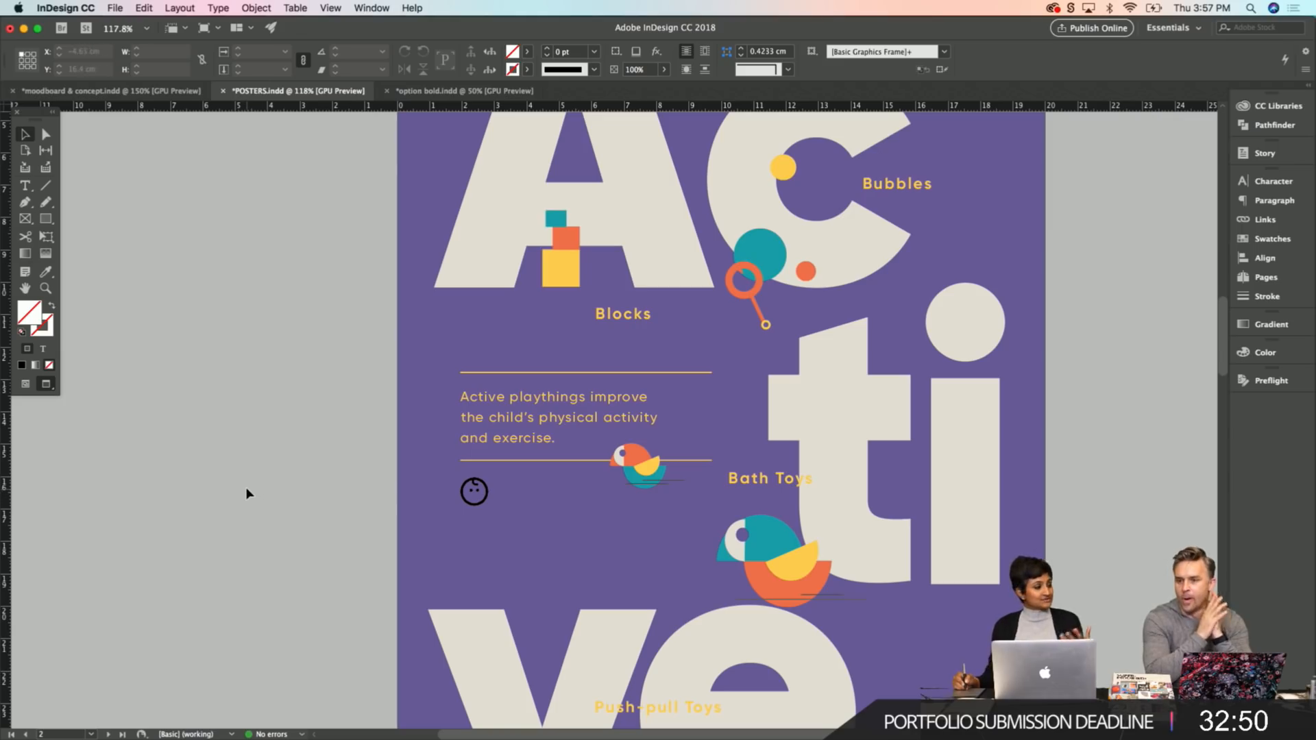
Recolour the baby face icon by sampling the light grey of the large "A" with the Eyedropper.
left_click(480, 492)
key("i")
left_click(672, 213)
key("v")
left_click(295, 469)
scroll(295, 466, "down", 2)
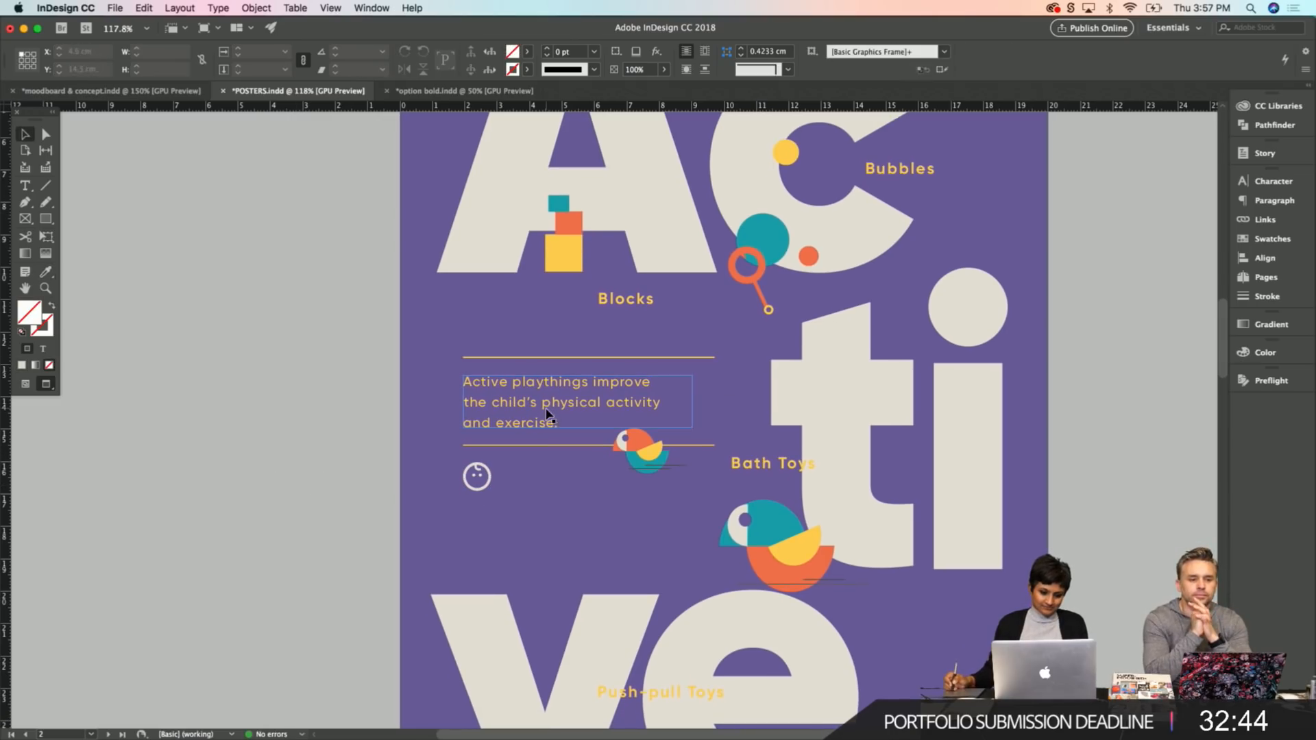
Duplicate the "Active playthings" text beside the baby face icon and replace the copy's wording with "0–3 years old".
left_click_drag(546, 414, 478, 452)
double_click(602, 512)
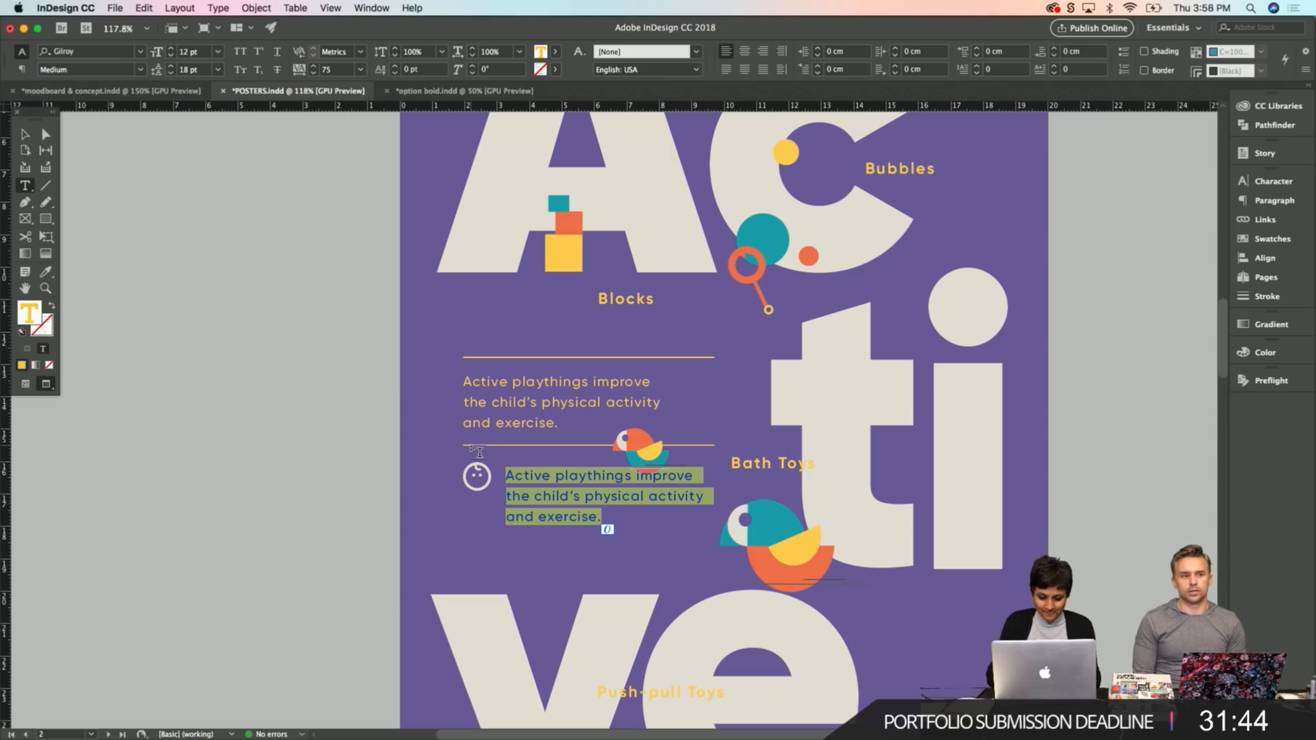
type("0-")
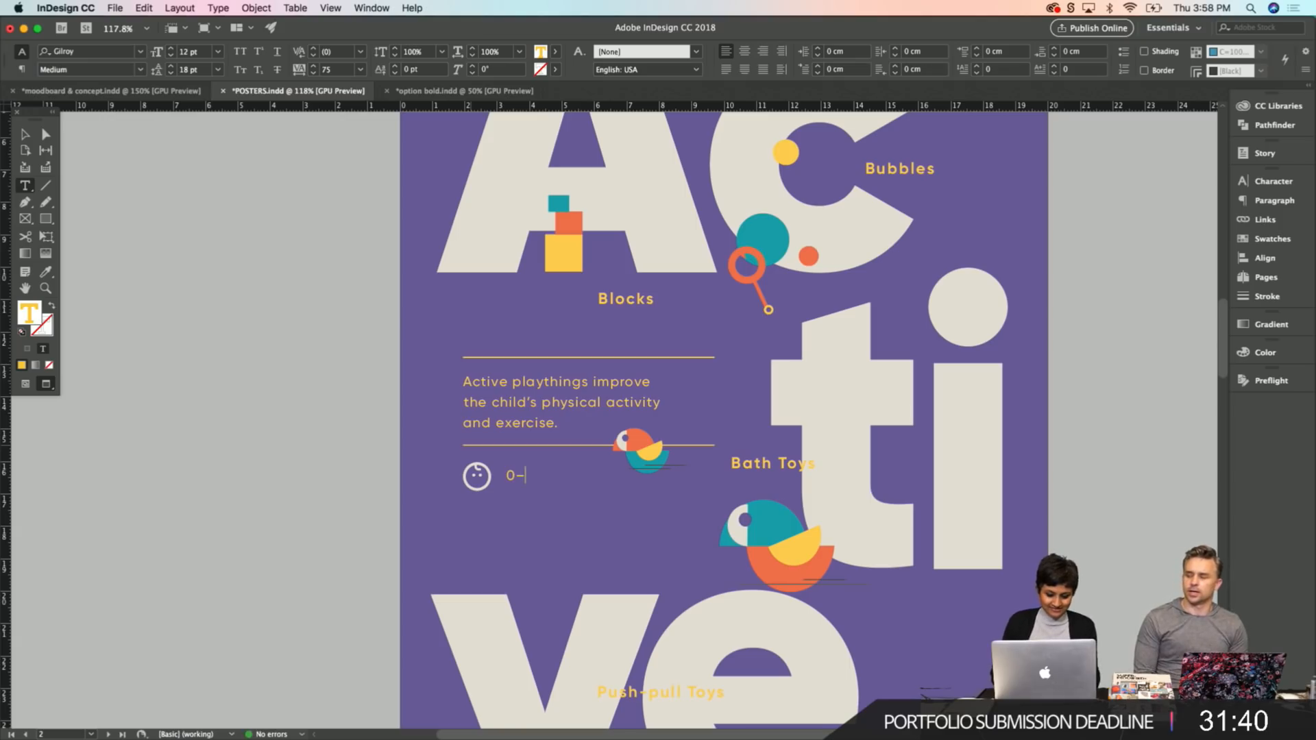
type("3")
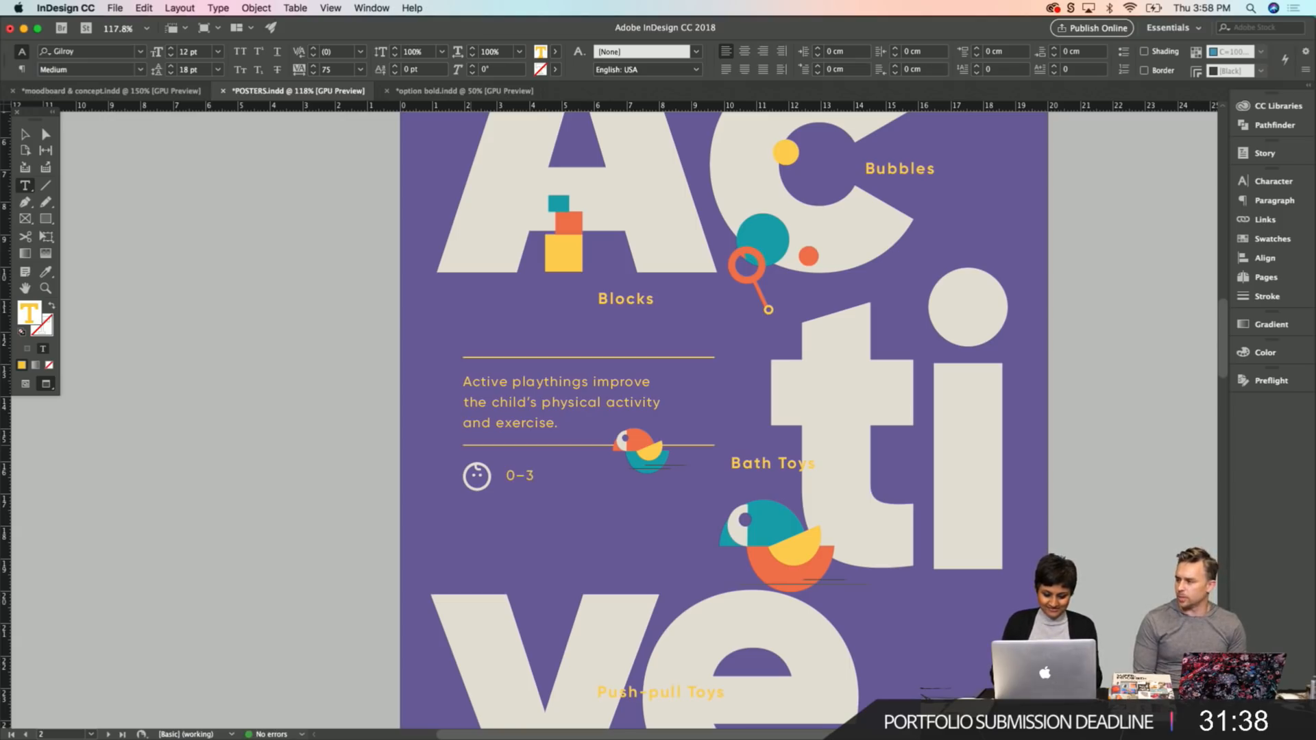
type(" yea")
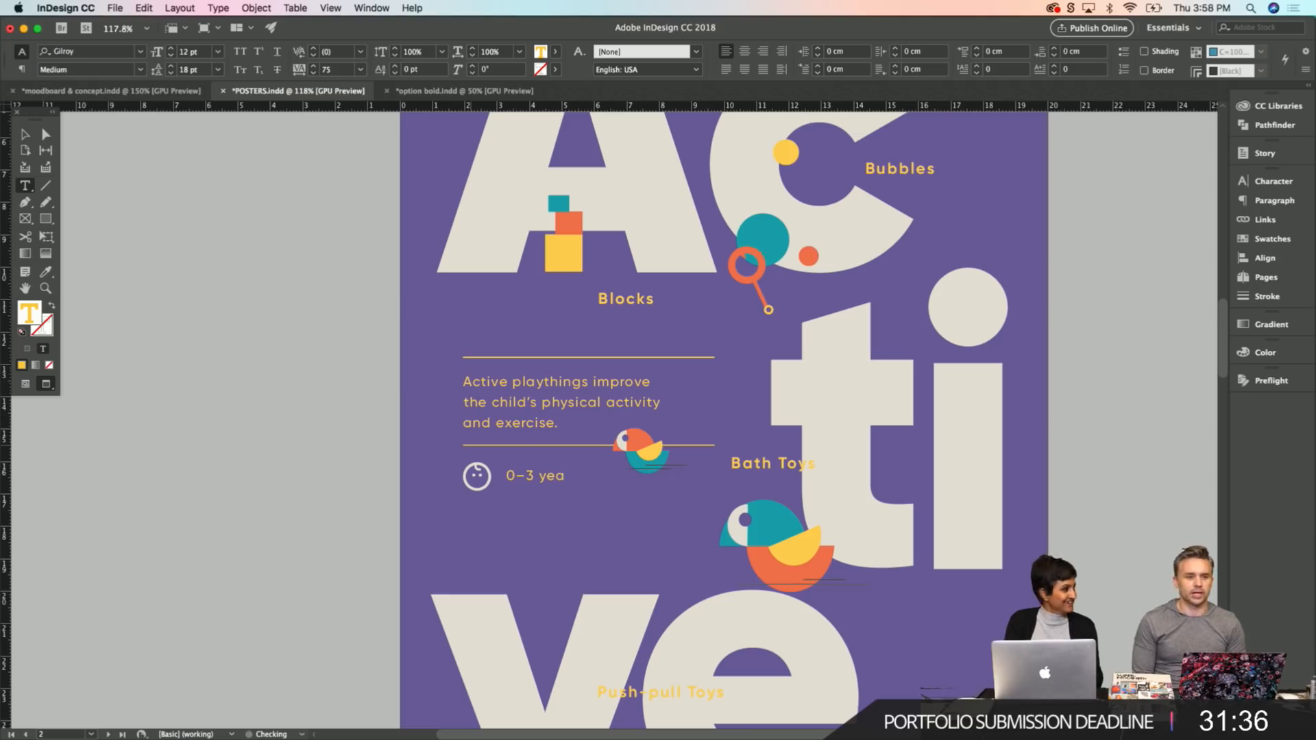
type("rs old")
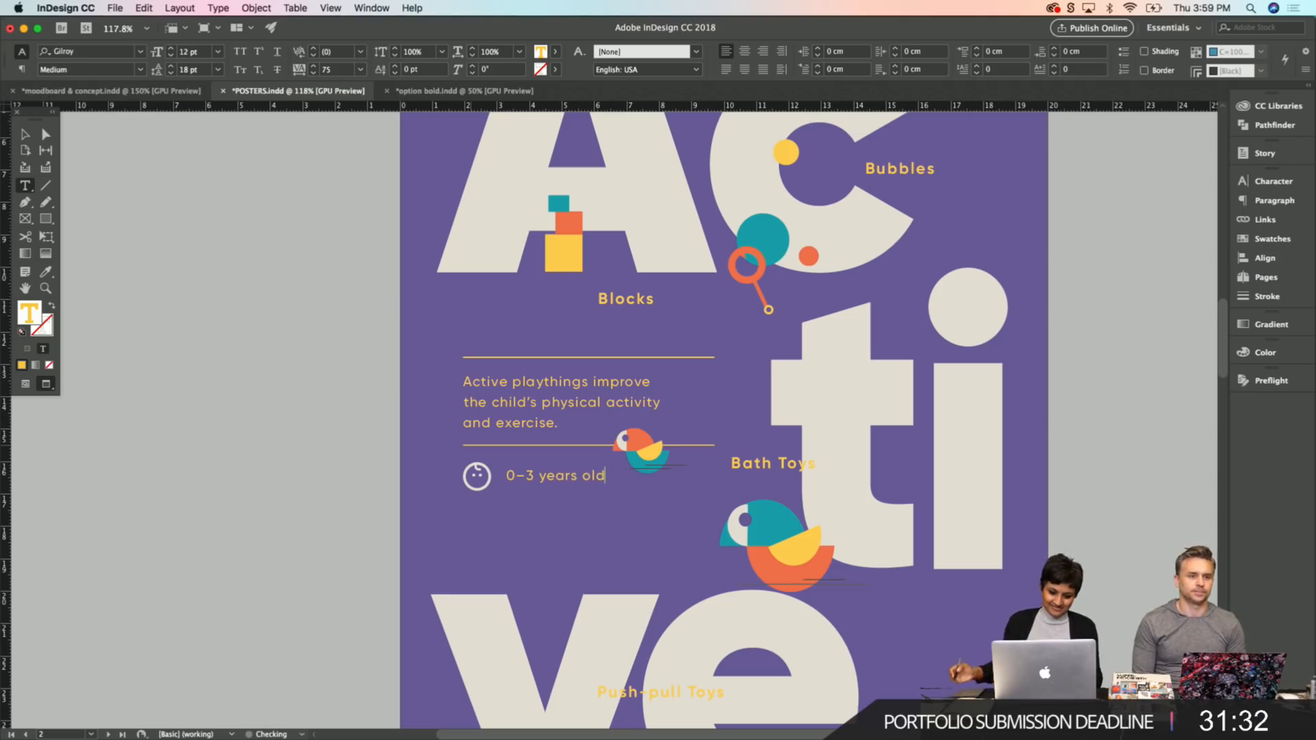
left_click(26, 136)
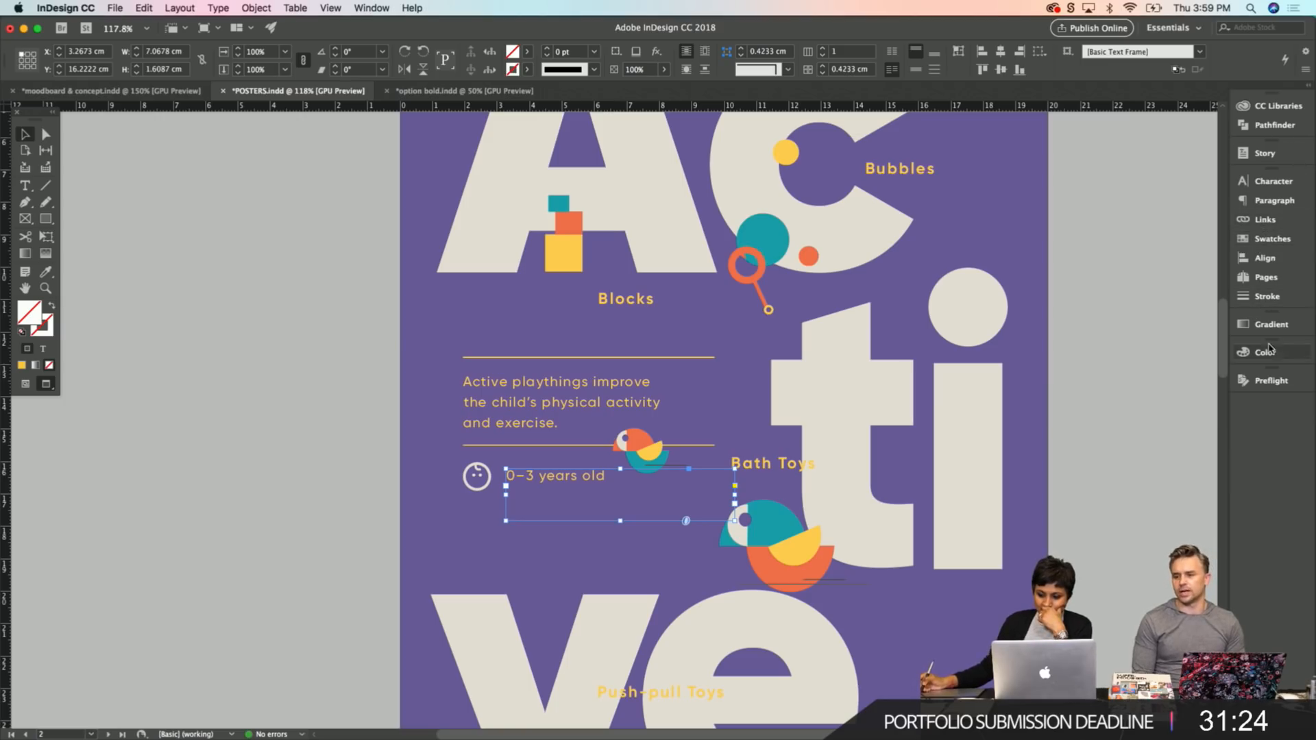
Set the "0–3 years old" text to 8 pt with a tracking of 100.
left_click(1272, 184)
left_click(1135, 235)
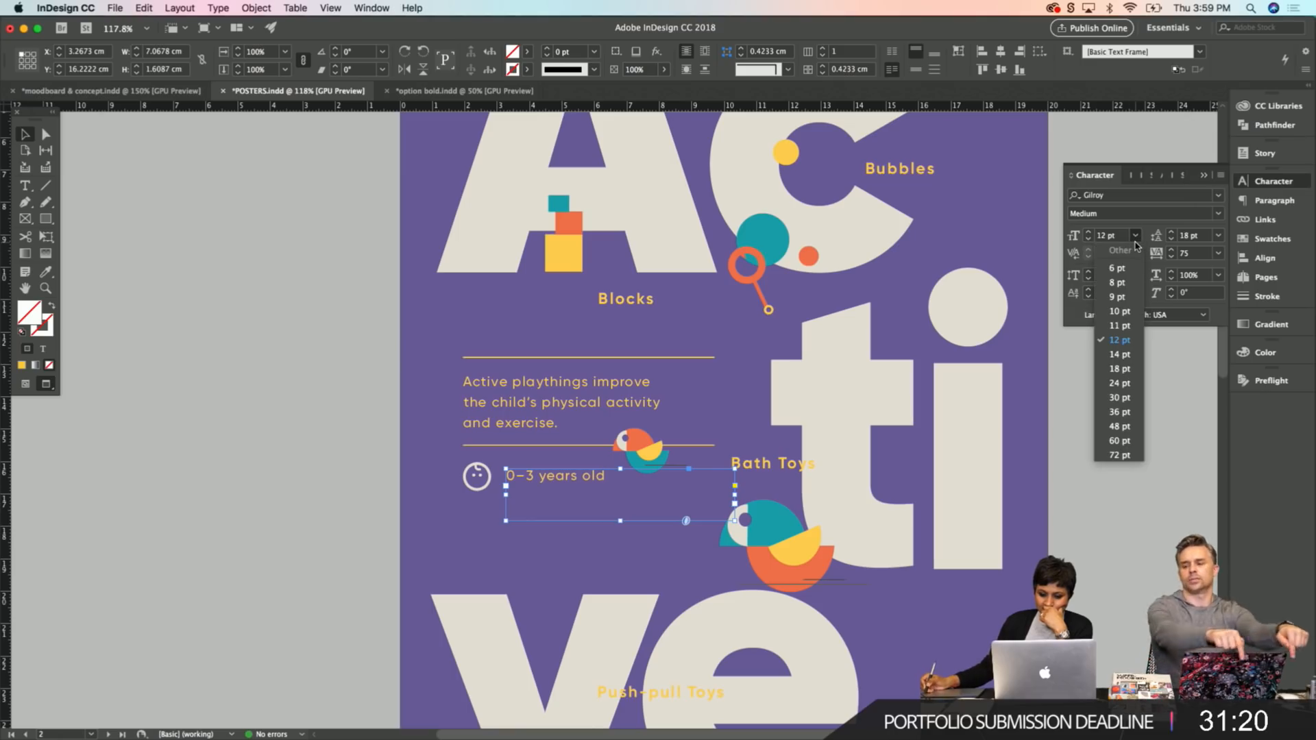
left_click(1115, 298)
left_click(1089, 241)
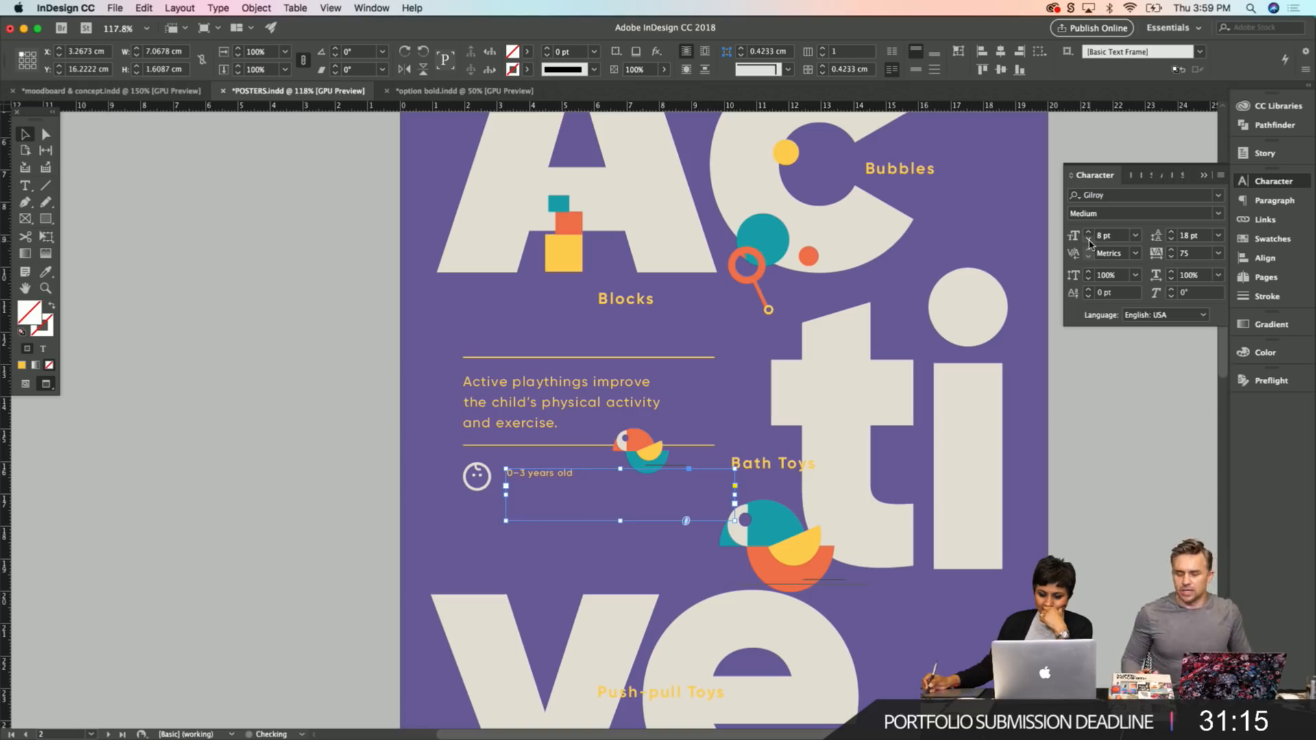
left_click(1217, 253)
left_click(1203, 452)
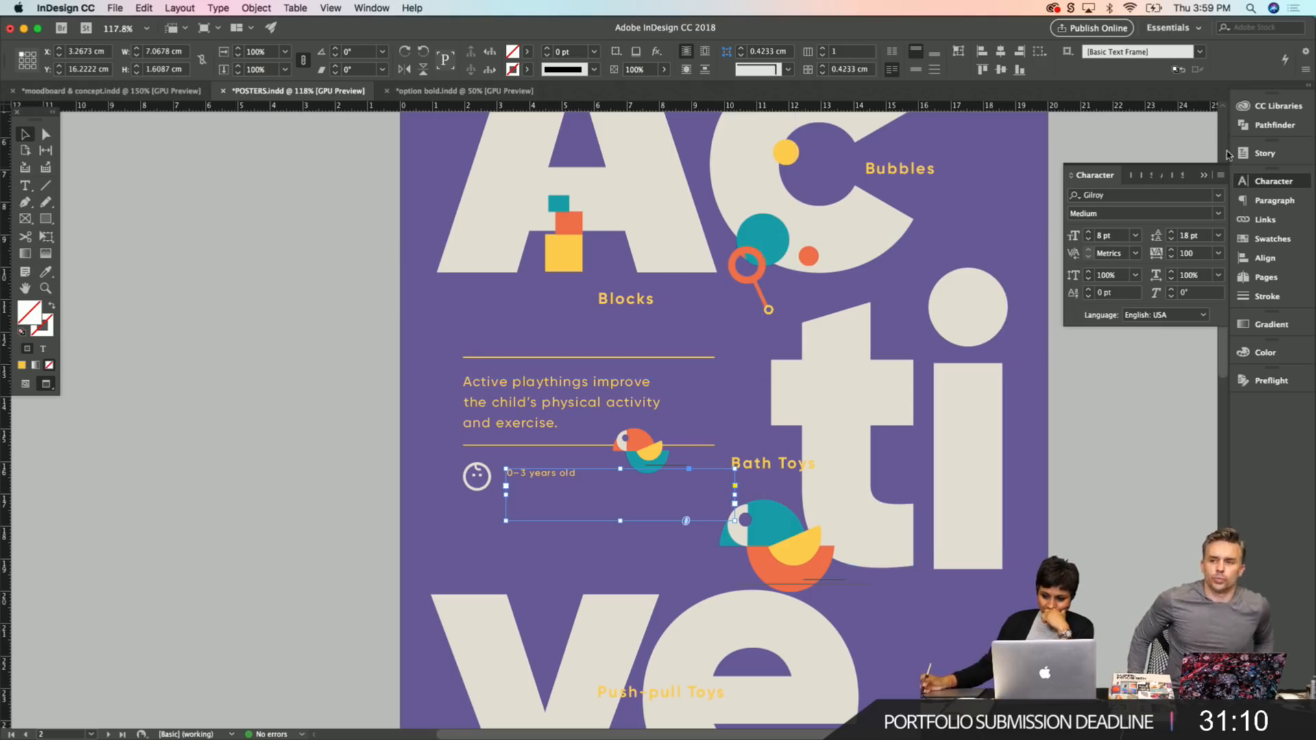
Apply the grey swatch to the "0–3 years old" text.
left_click(1259, 238)
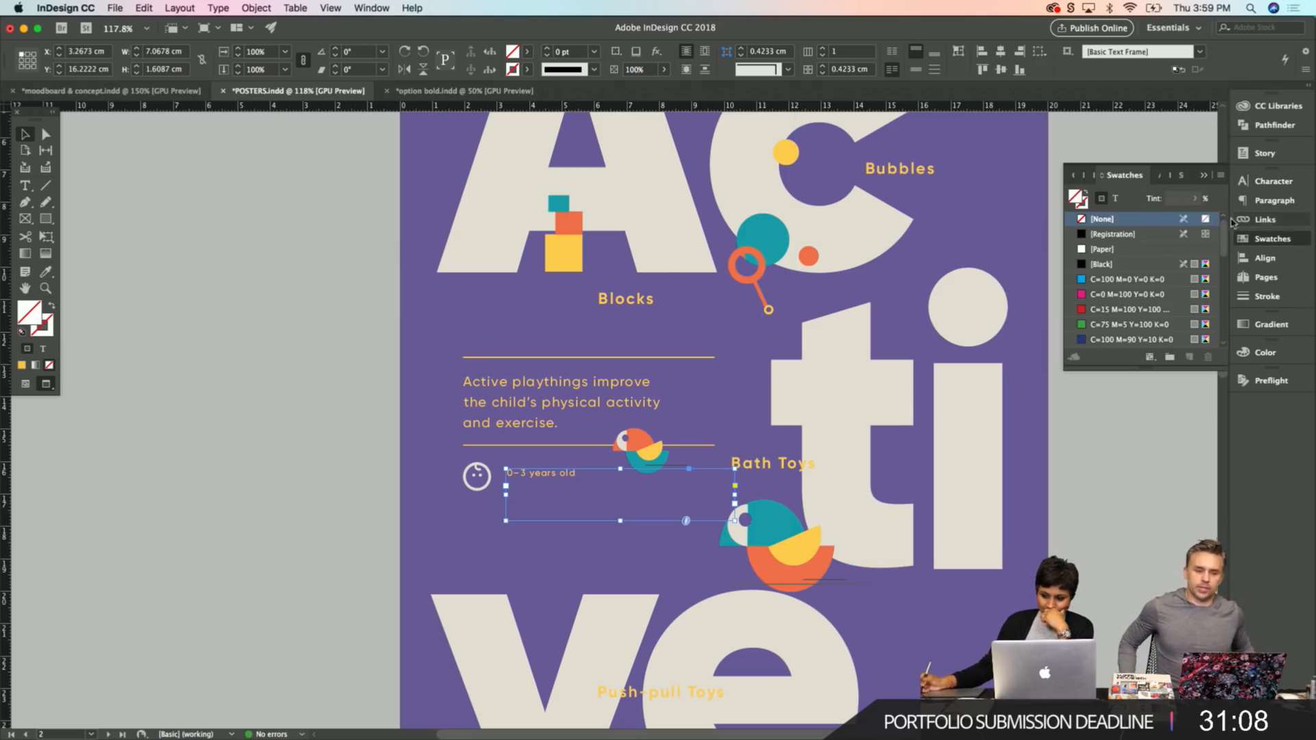
left_click(1115, 198)
left_click_drag(1228, 265, 1224, 288)
left_click(1098, 266)
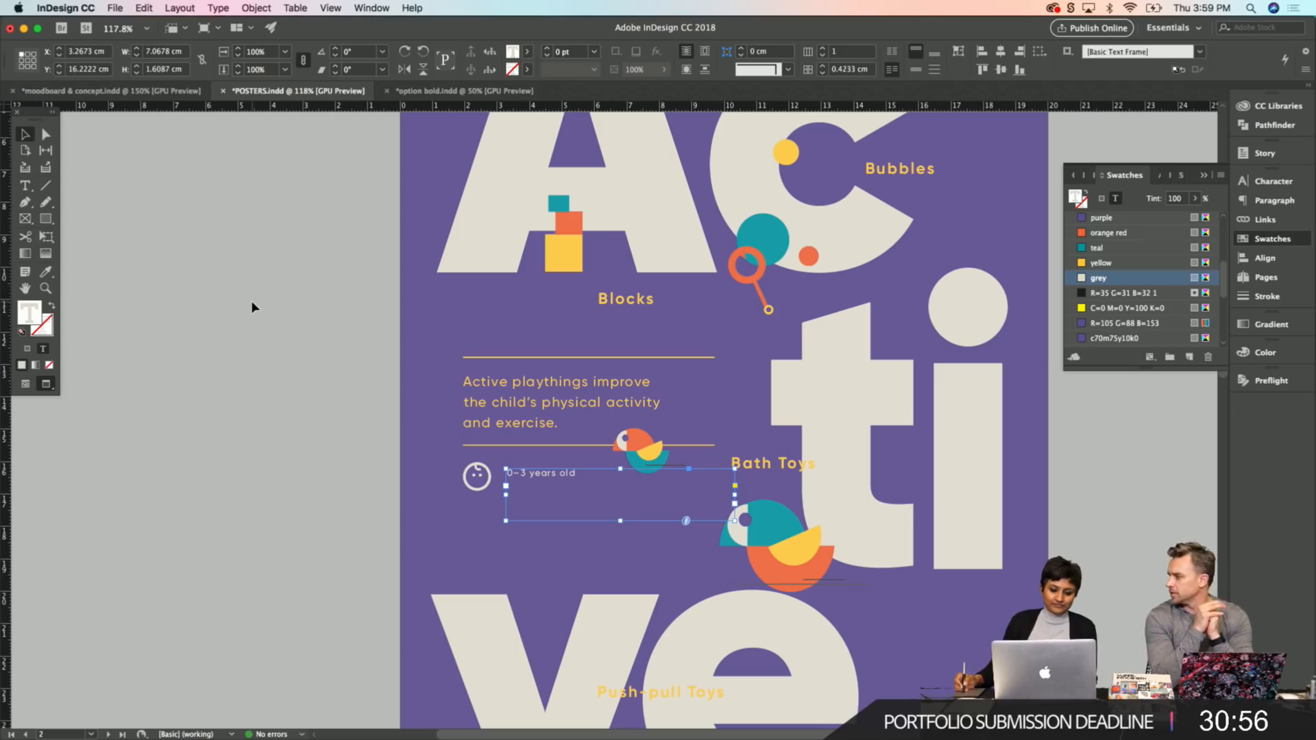
left_click(253, 307)
Fit the "0–3 years old" text frame to its text in both height and width.
left_click(657, 514)
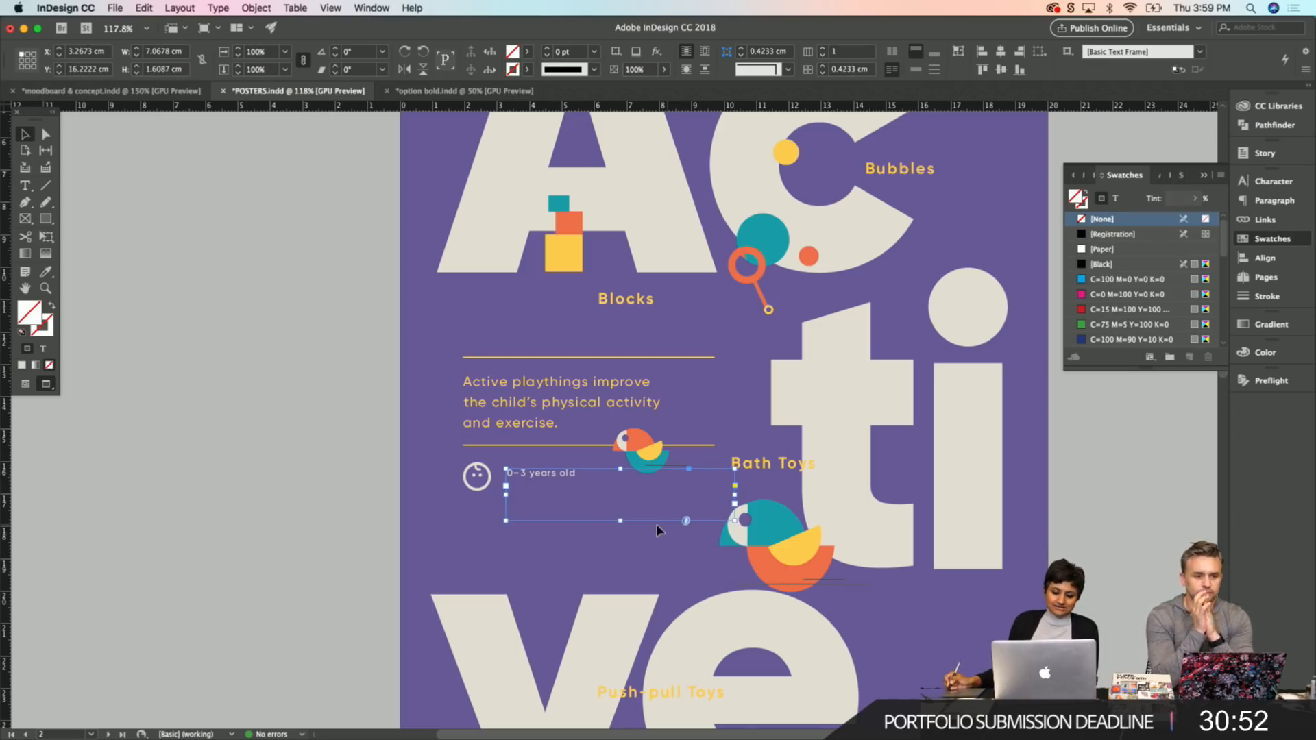
double_click(620, 521)
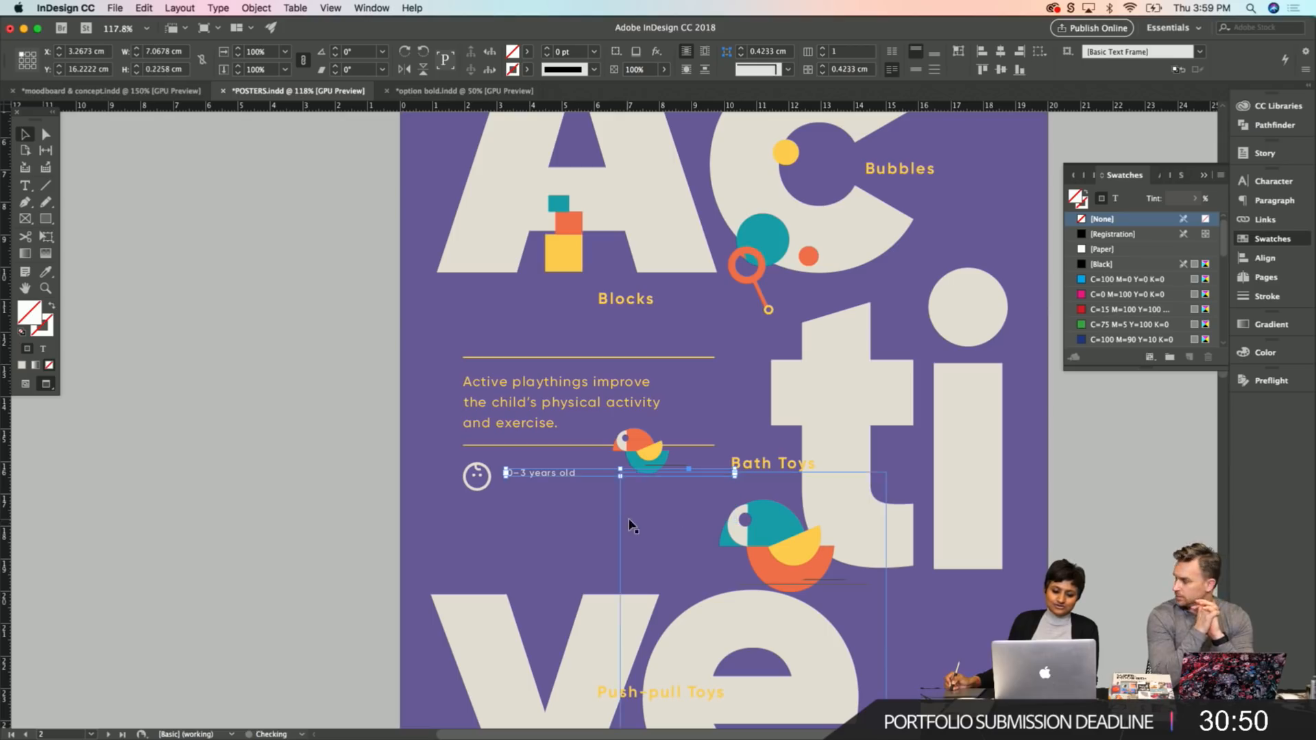
left_click(286, 488)
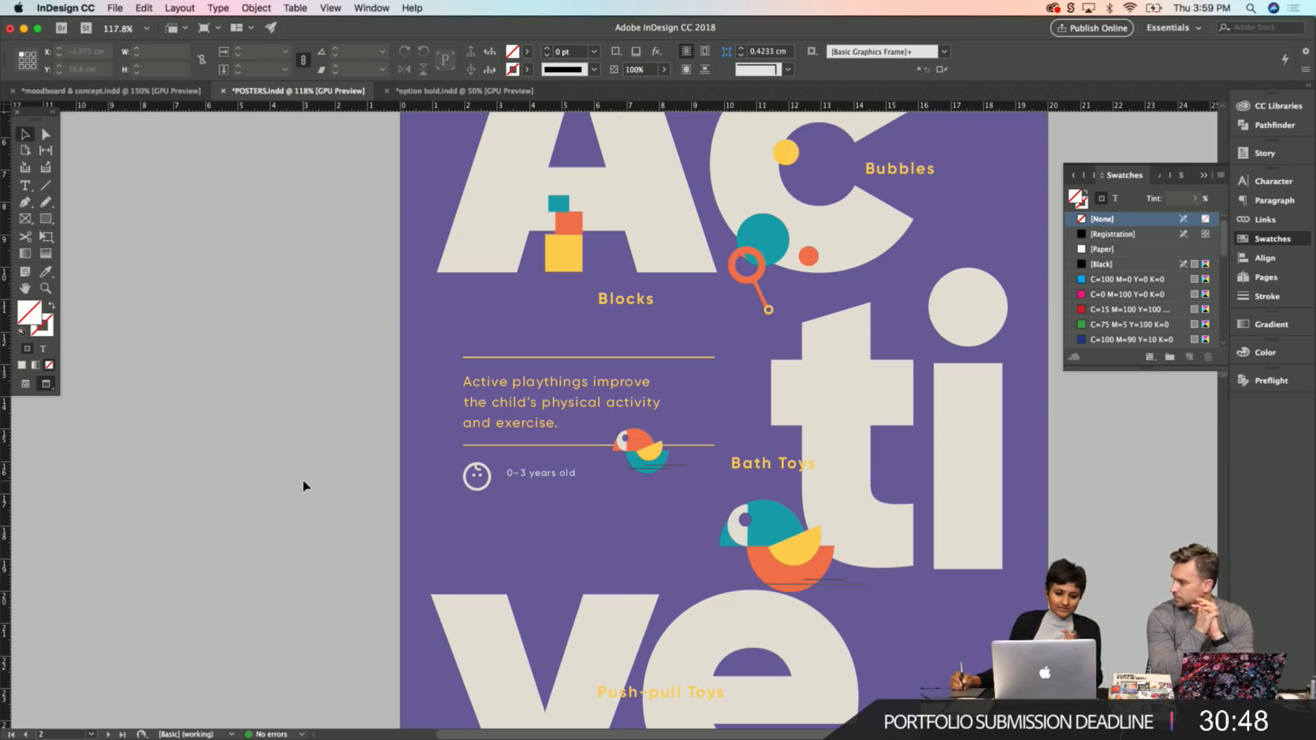
left_click(562, 478)
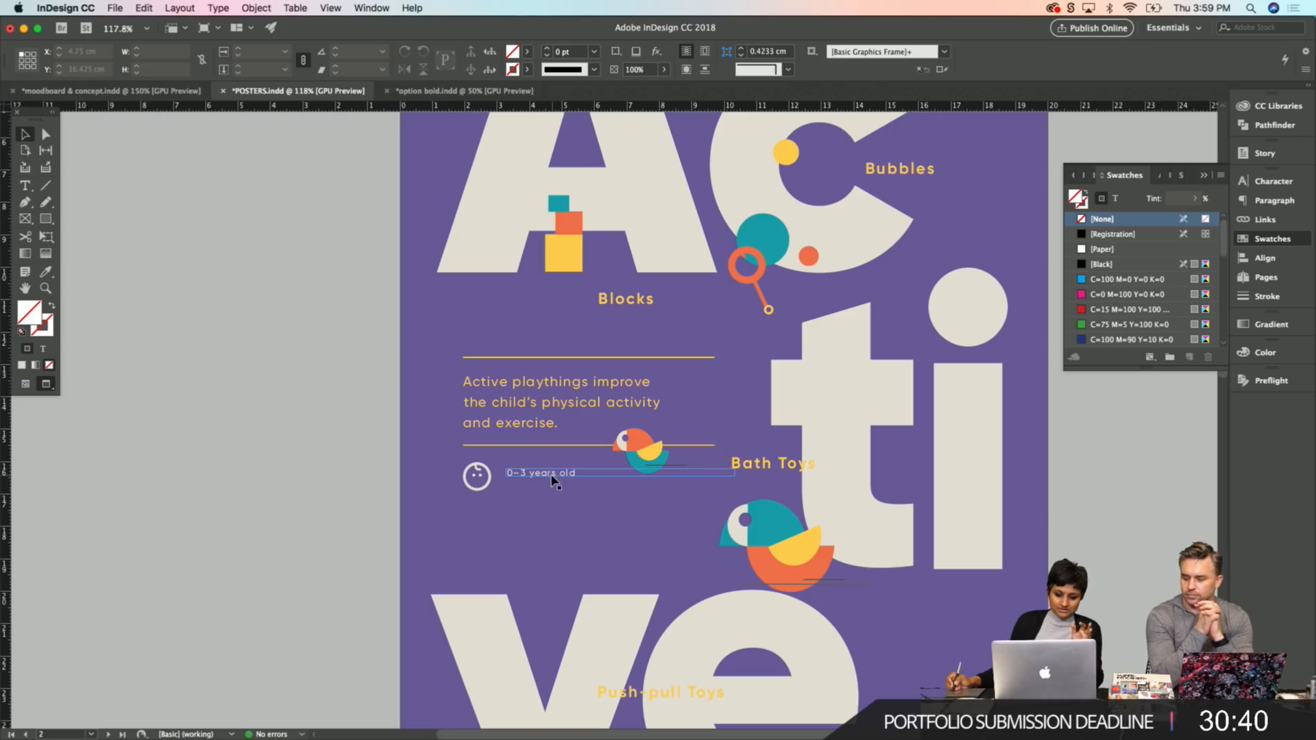
left_click(552, 474)
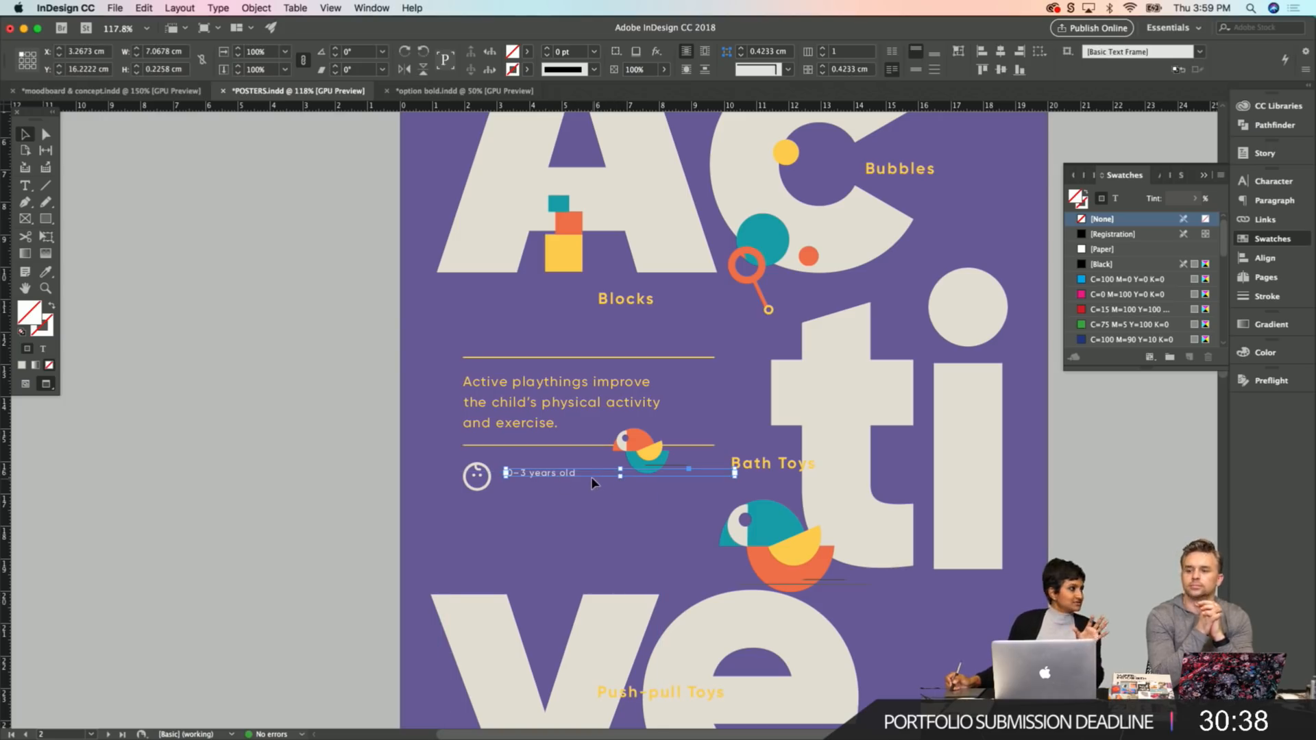
left_click_drag(619, 477, 621, 497)
double_click(734, 498)
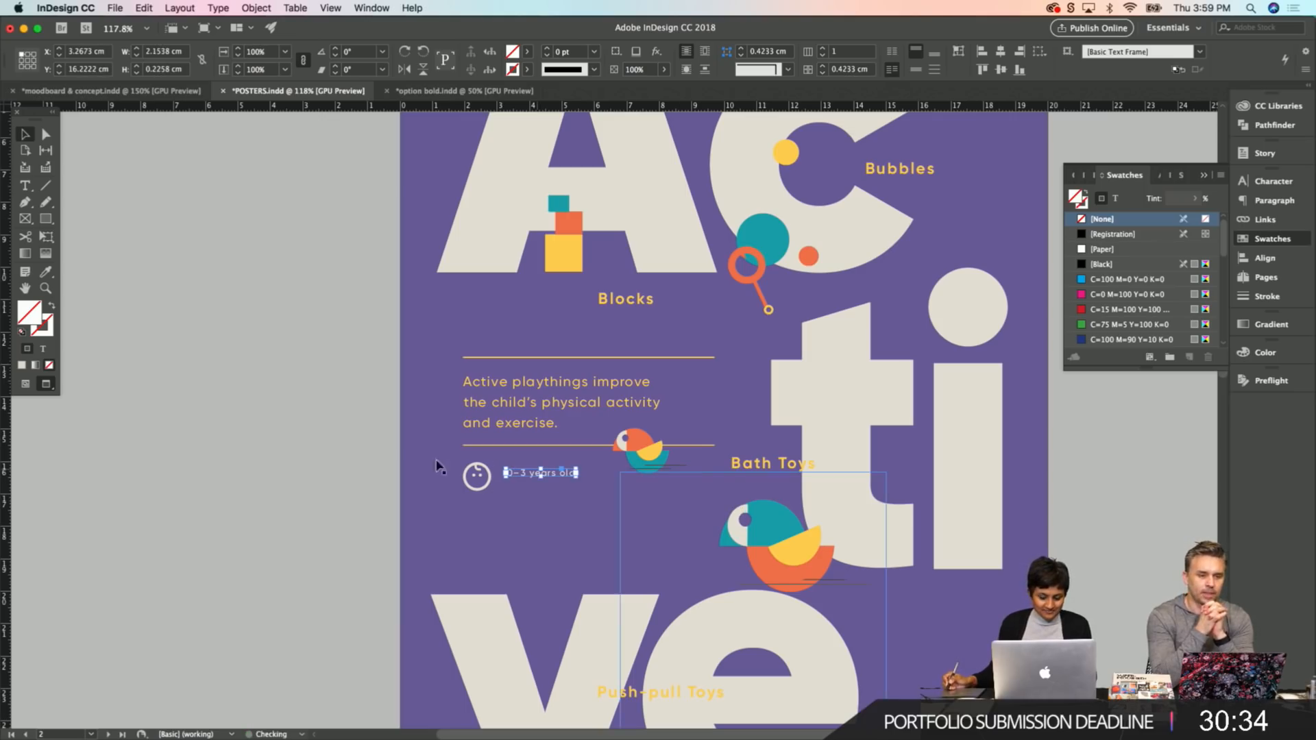
left_click(248, 449)
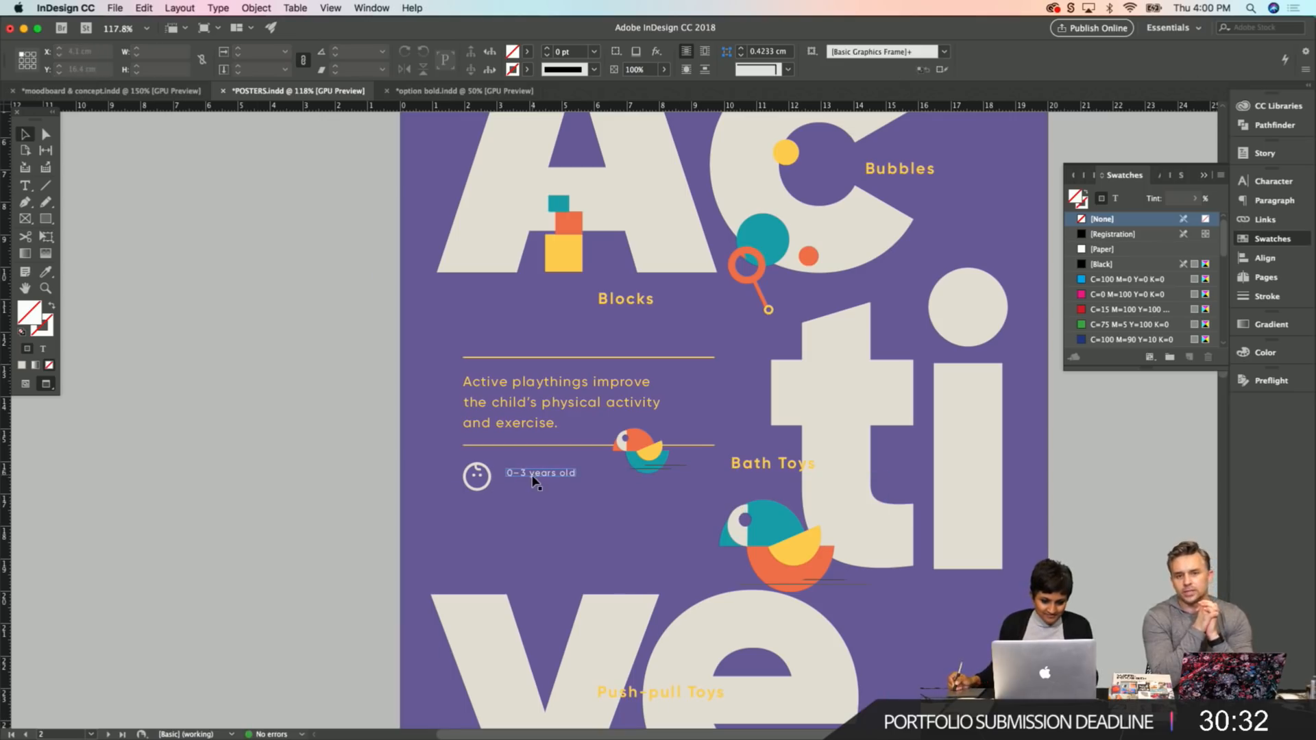
Move the "0–3 years old" text slightly down to line up with the centre of the baby face icon.
left_click(535, 481)
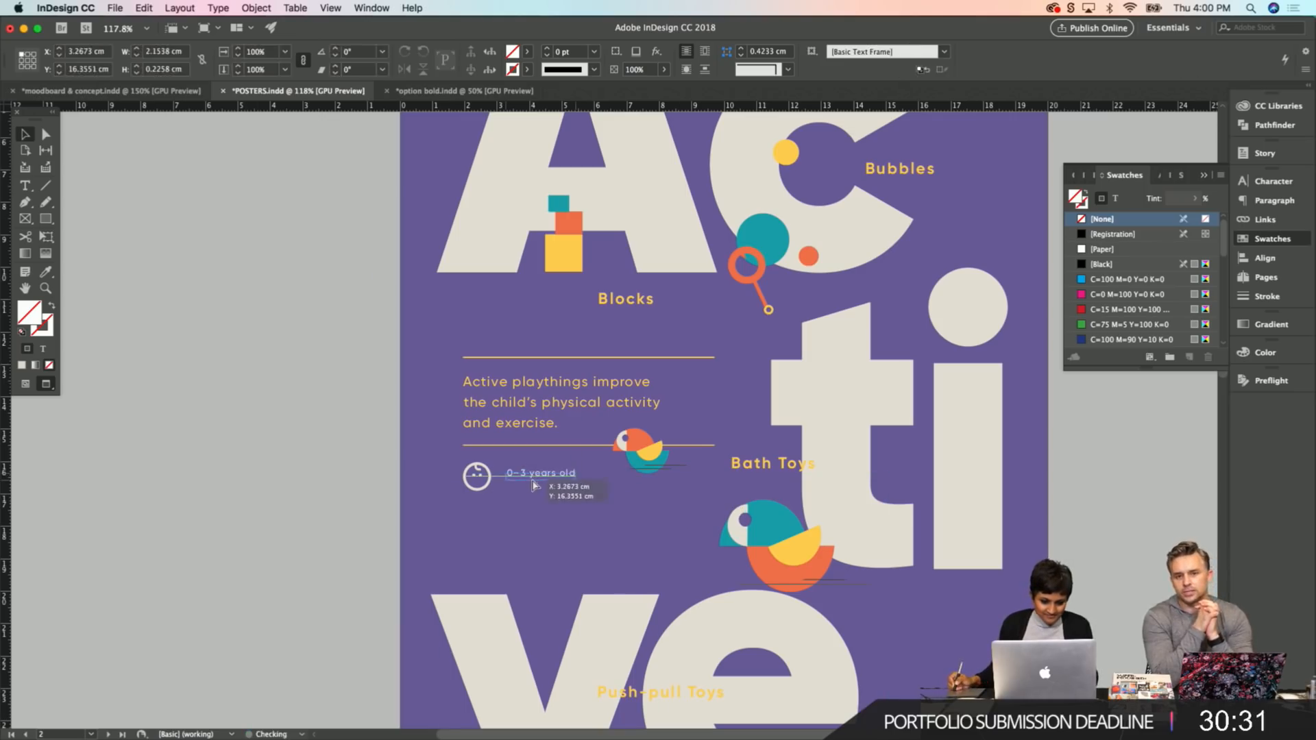
left_click(318, 495)
scroll(316, 488, "down", 1)
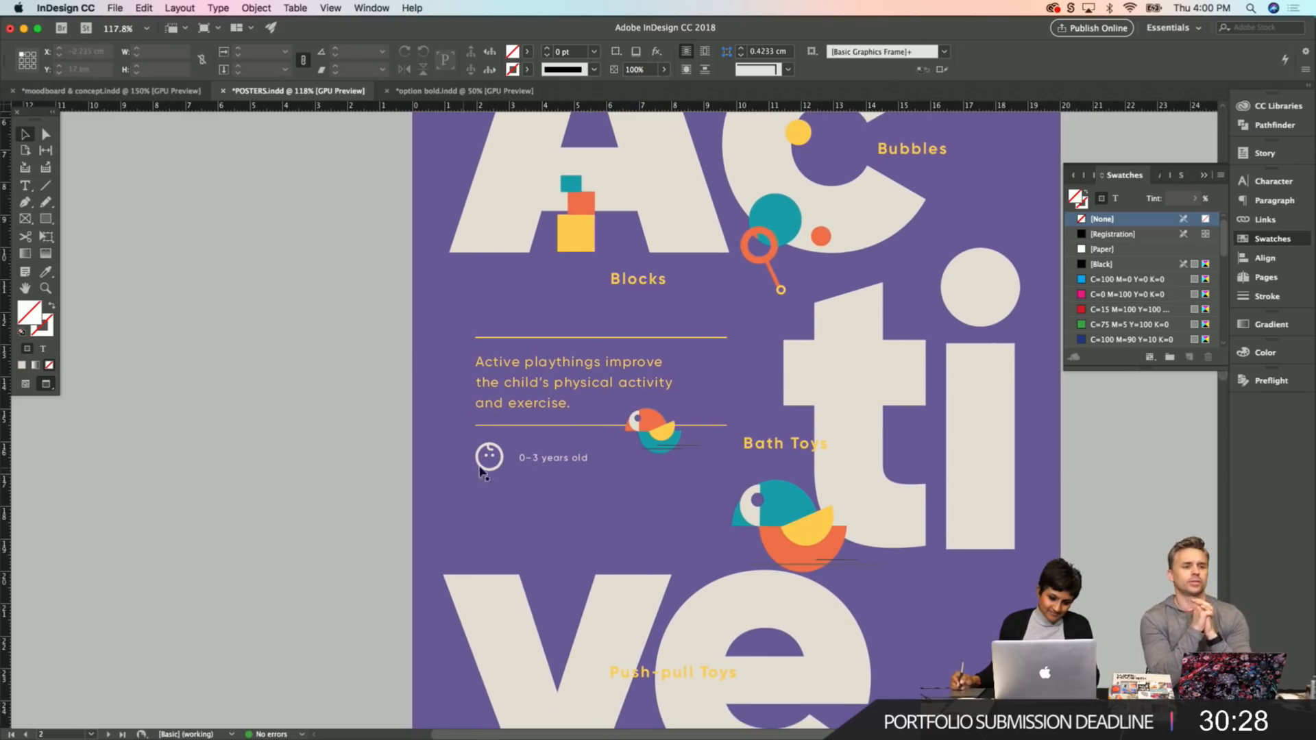
Fill the baby face icon with the yellow swatch.
left_click(480, 457)
left_click(326, 491)
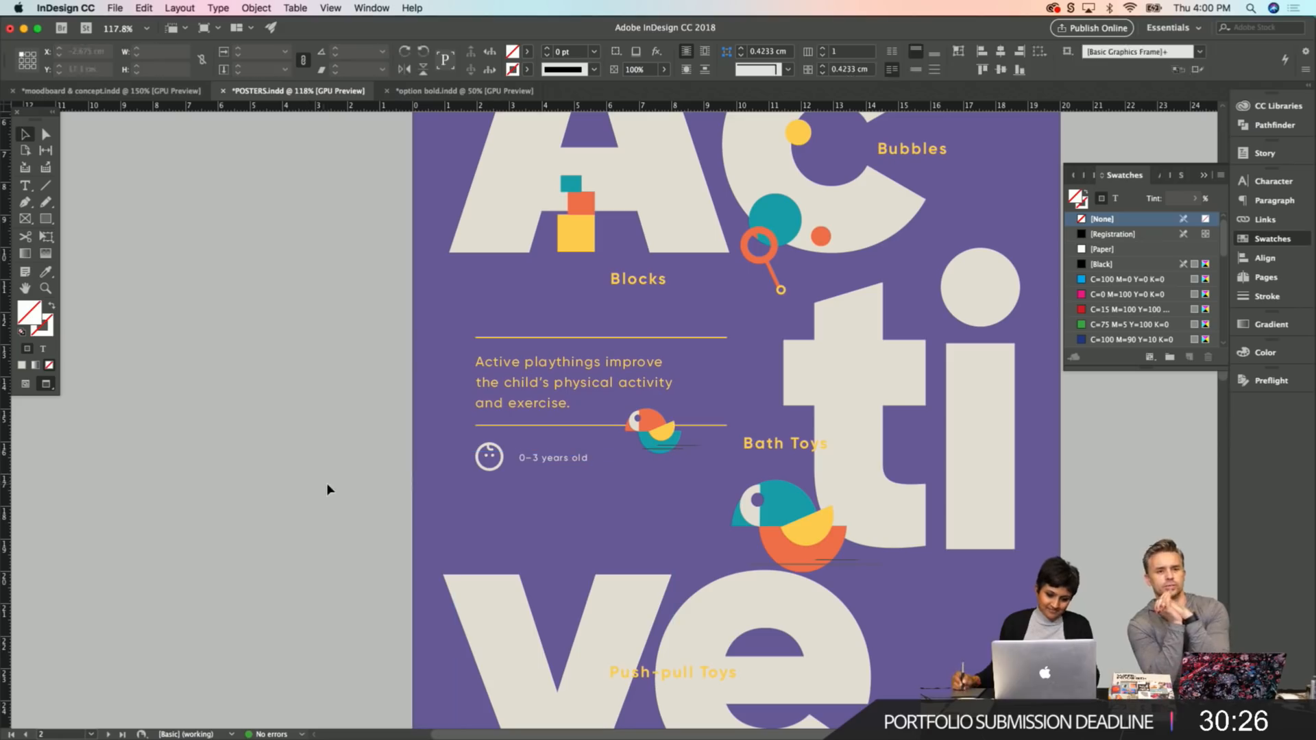
mouse_move(279, 443)
left_mouse_down()
mouse_move(285, 425)
mouse_move(299, 436)
mouse_move(276, 439)
left_mouse_up()
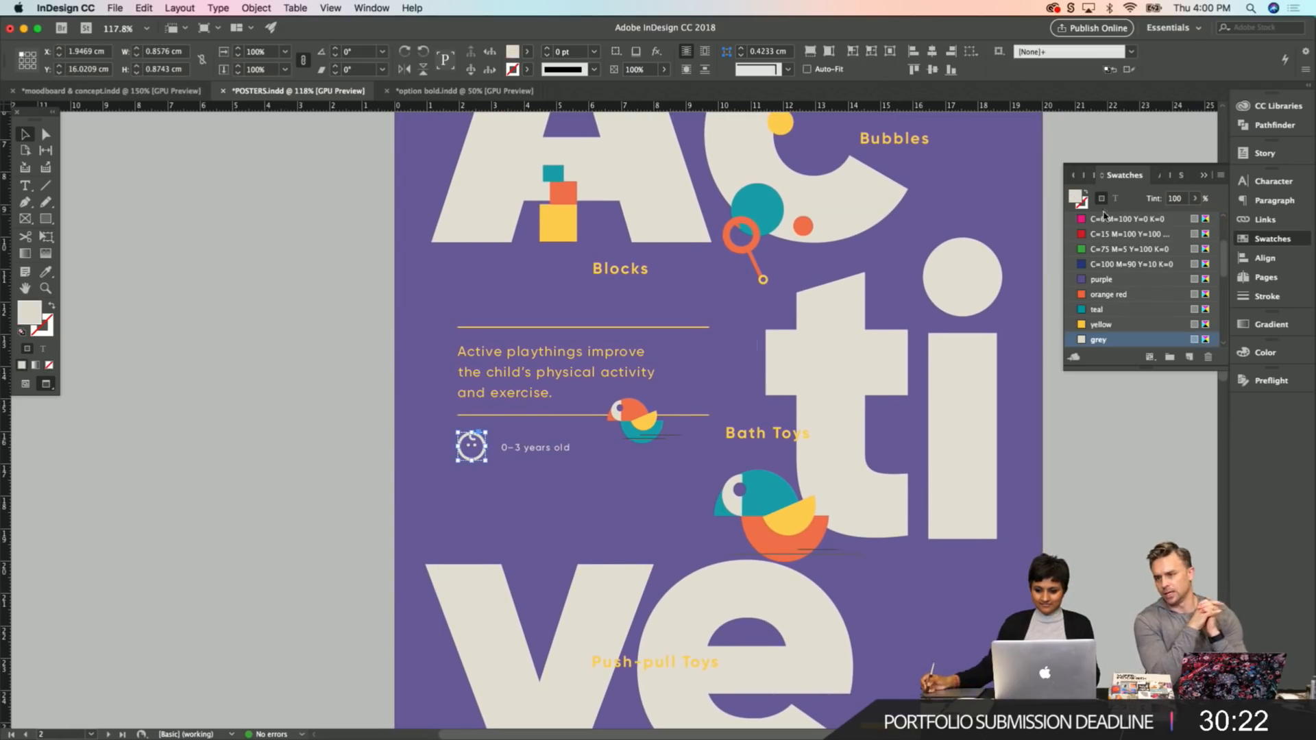
left_click(1100, 327)
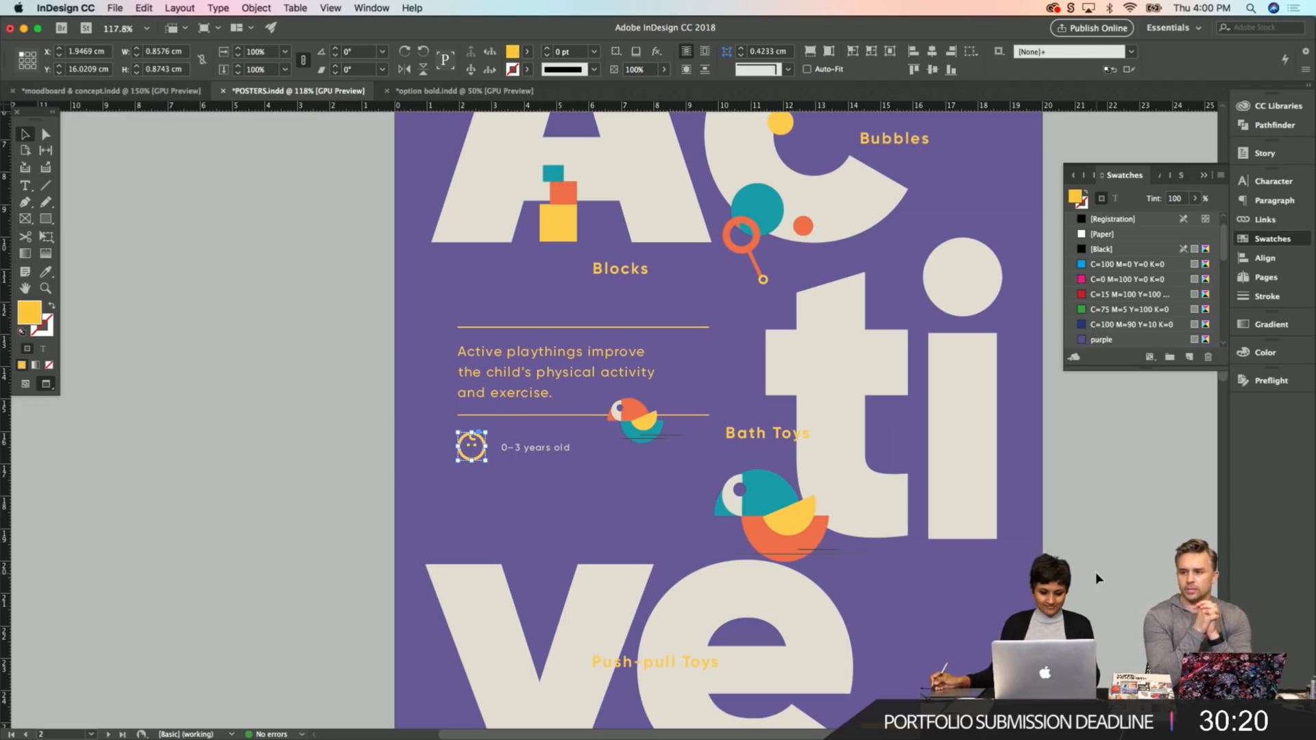
Delete the "0–3 years old" text beside the baby face icon.
left_click(522, 461)
left_click(517, 455)
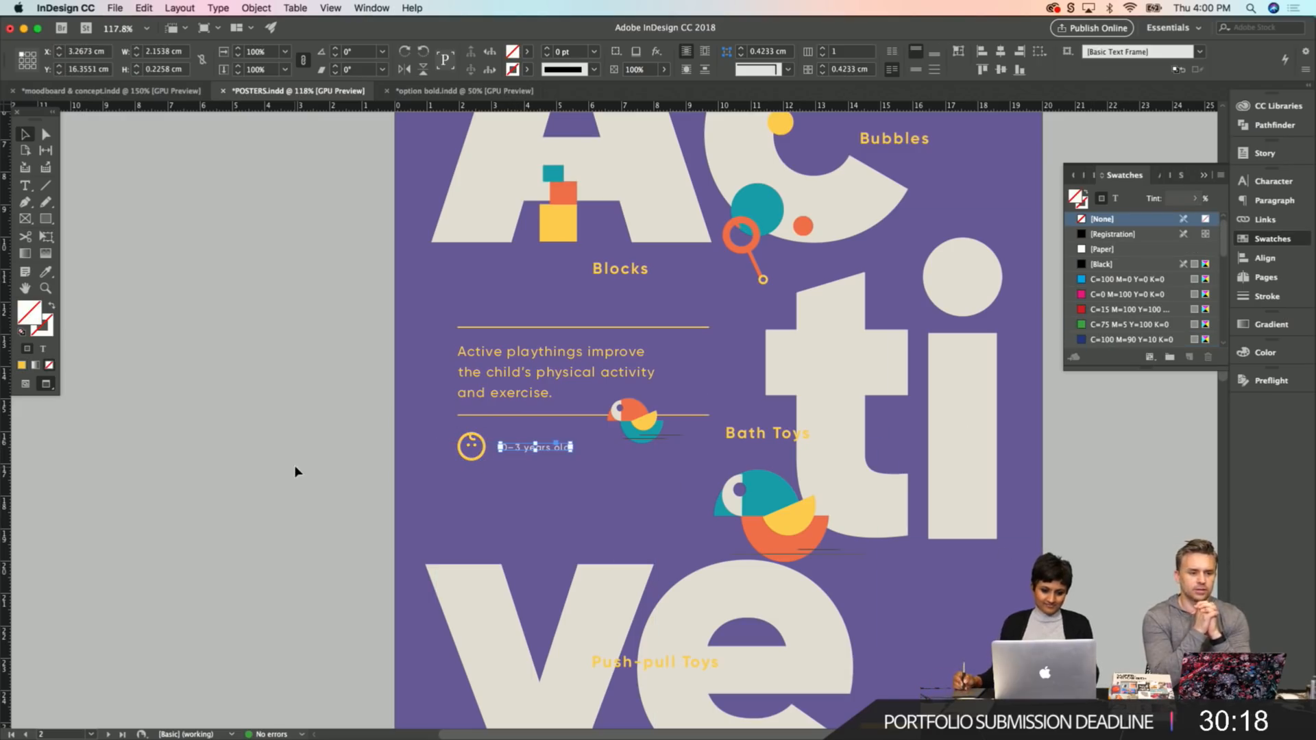
key("Delete")
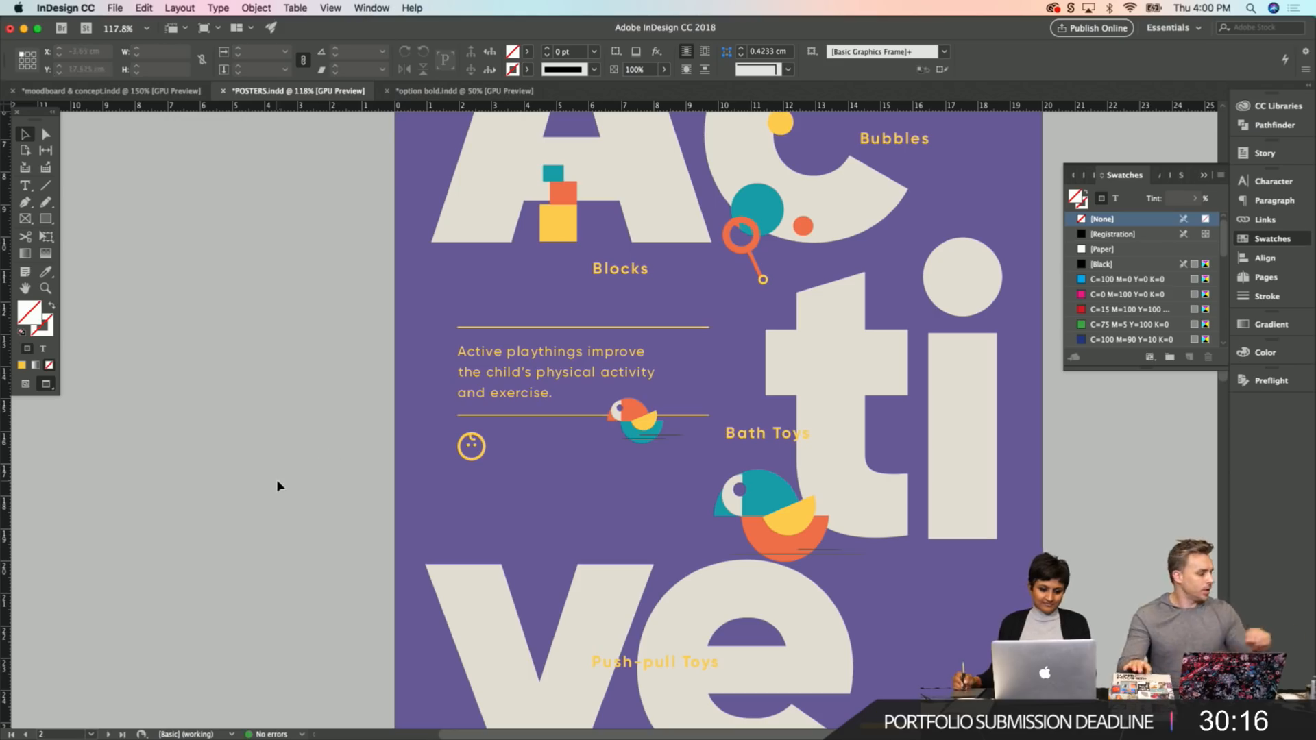
key("super+Tab")
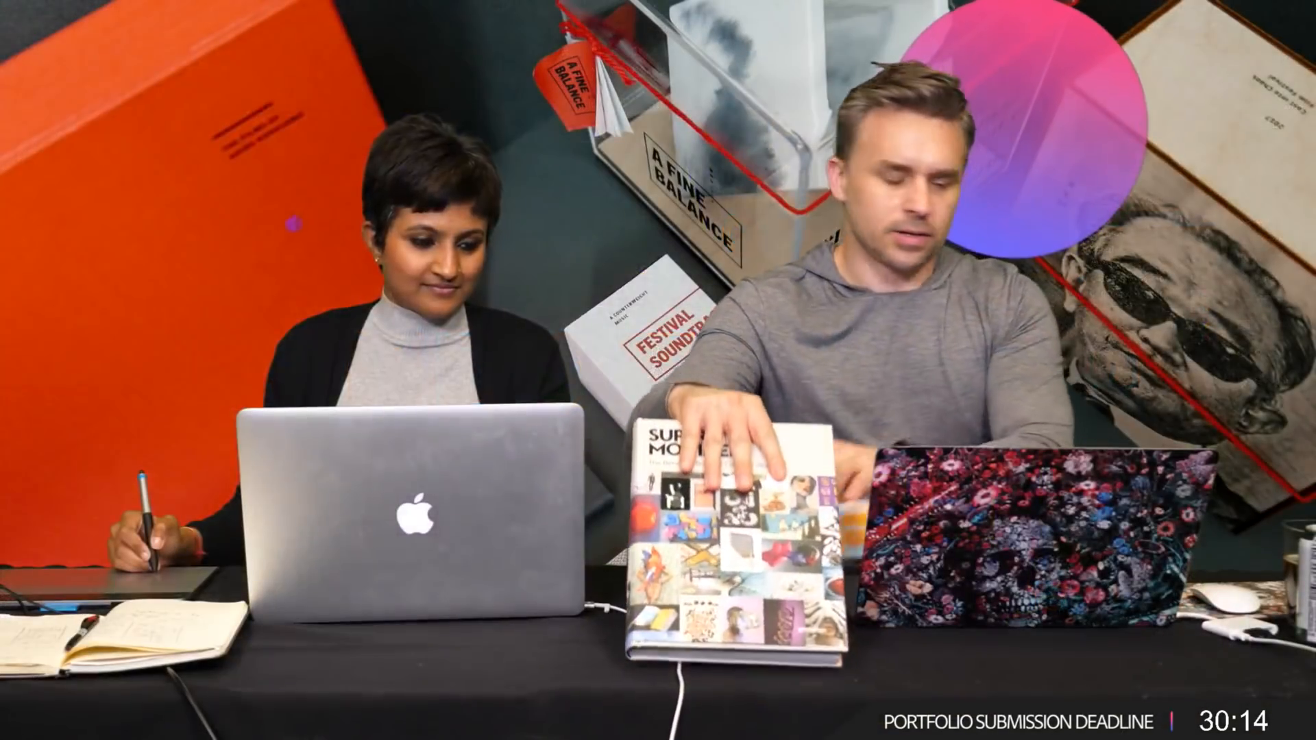
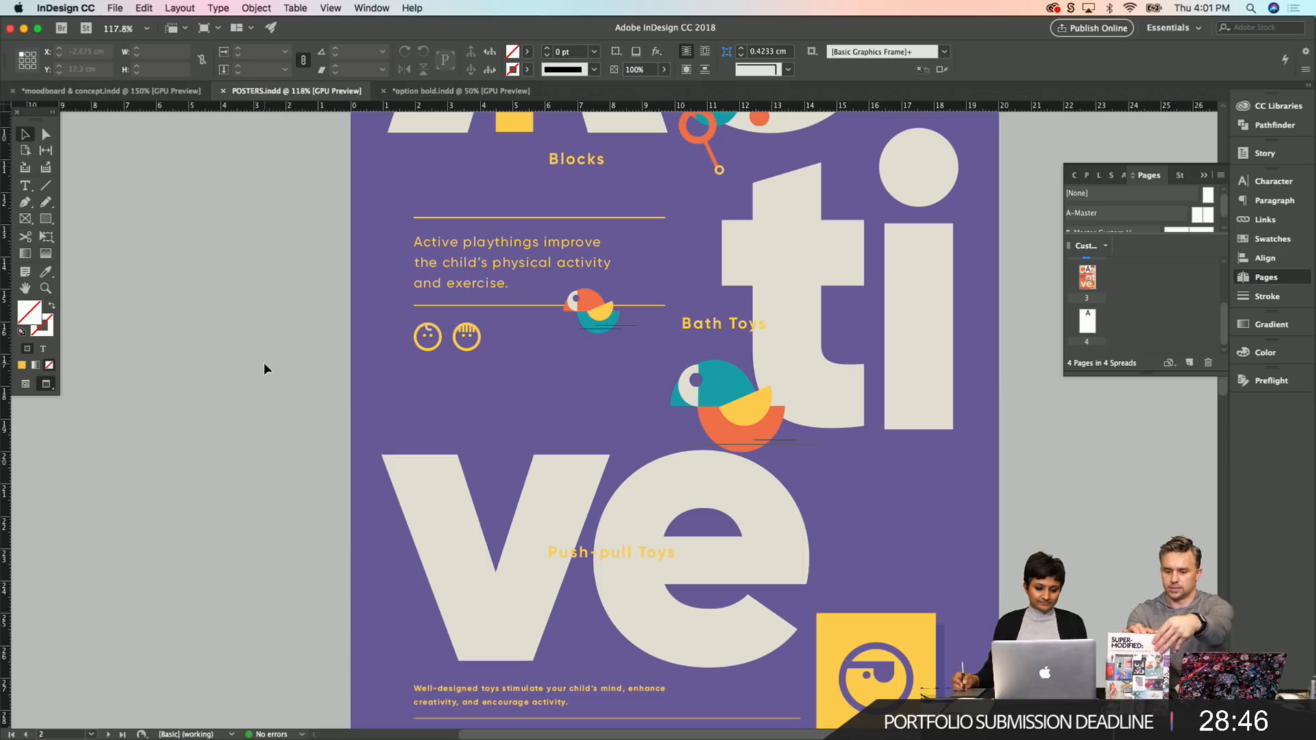
scroll(297, 368, "down", 2)
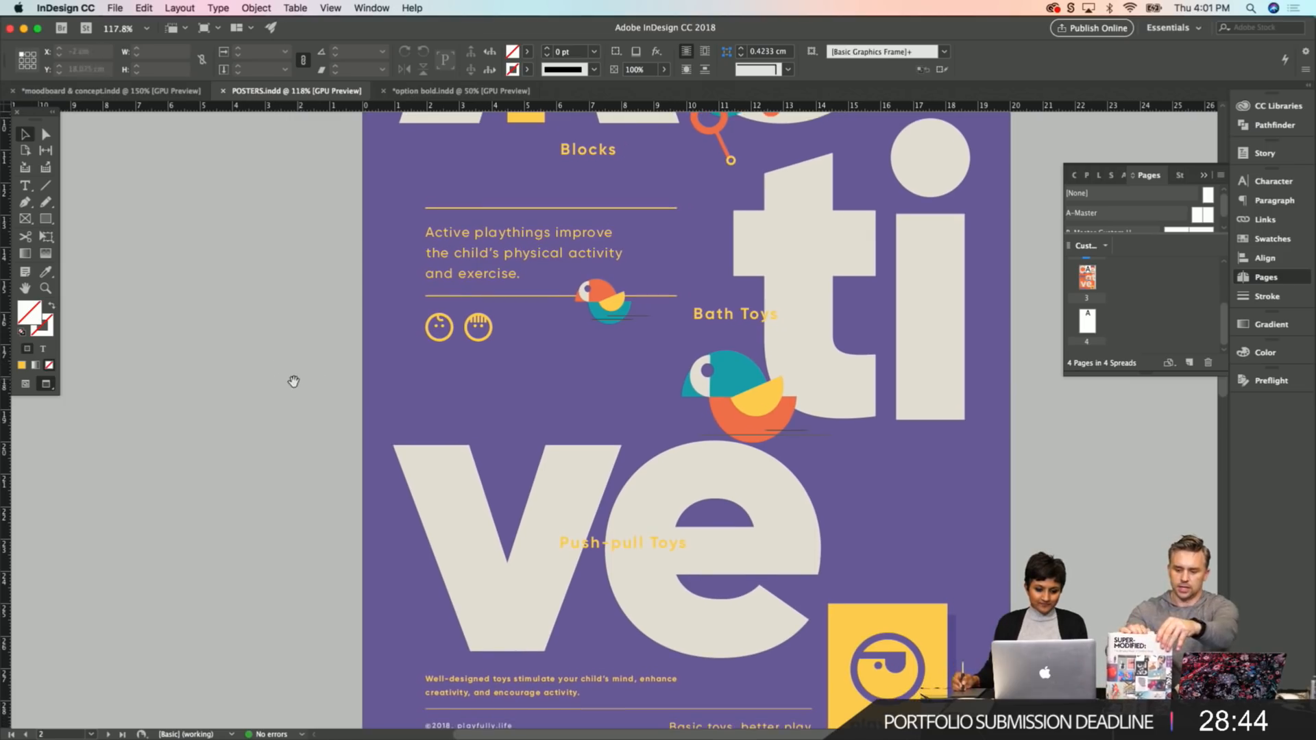
scroll(289, 380, "down", 1)
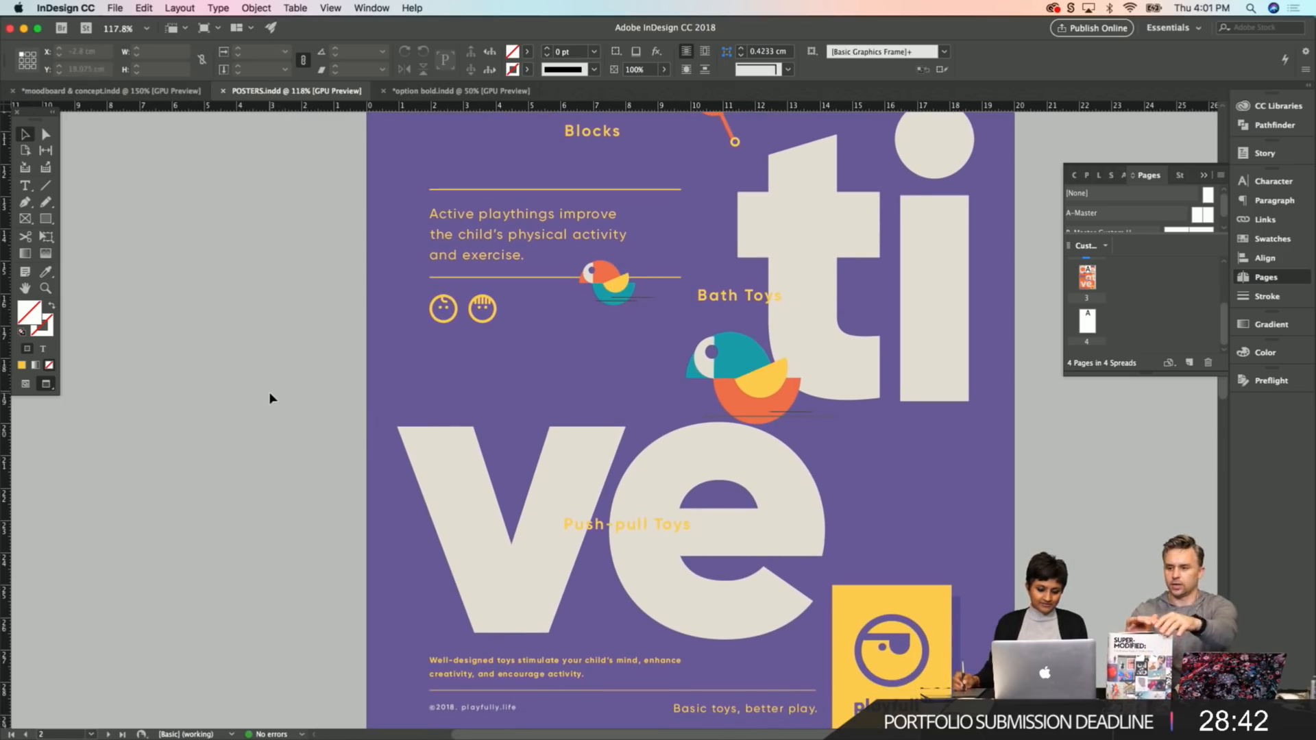
key("super+Tab")
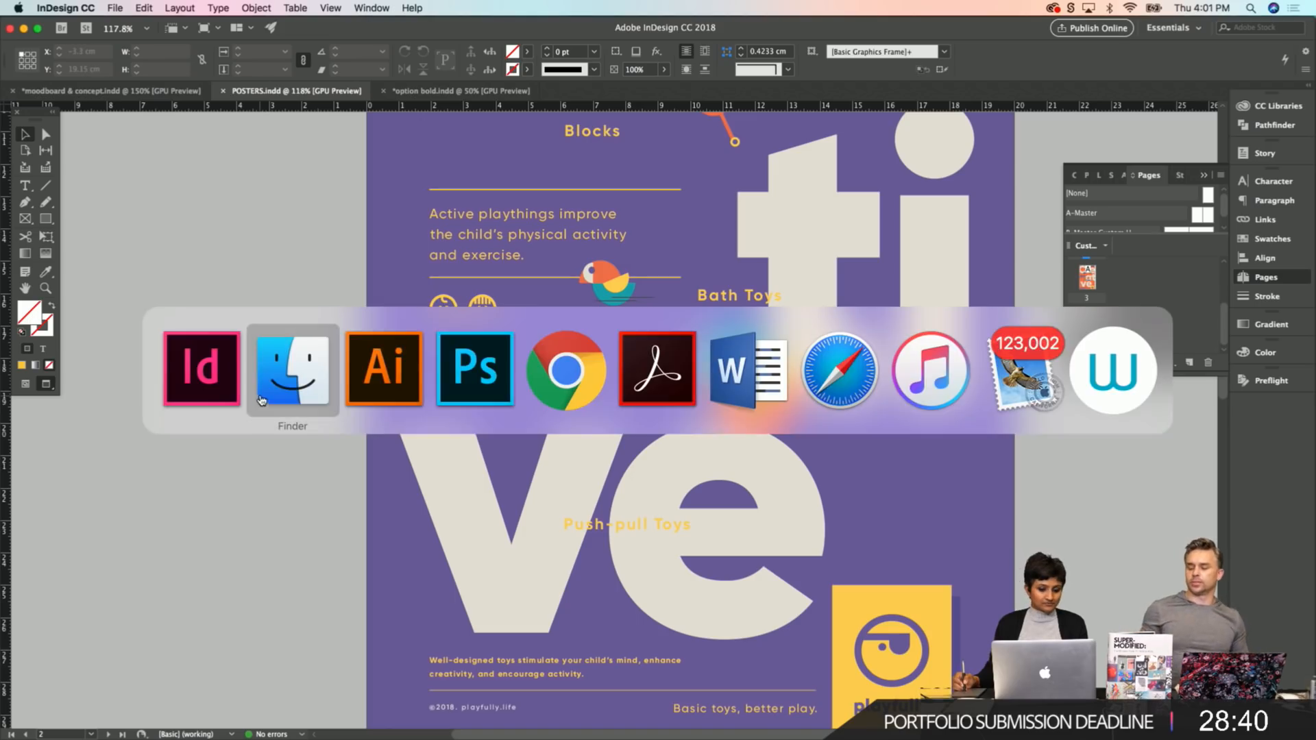
left_click(188, 343)
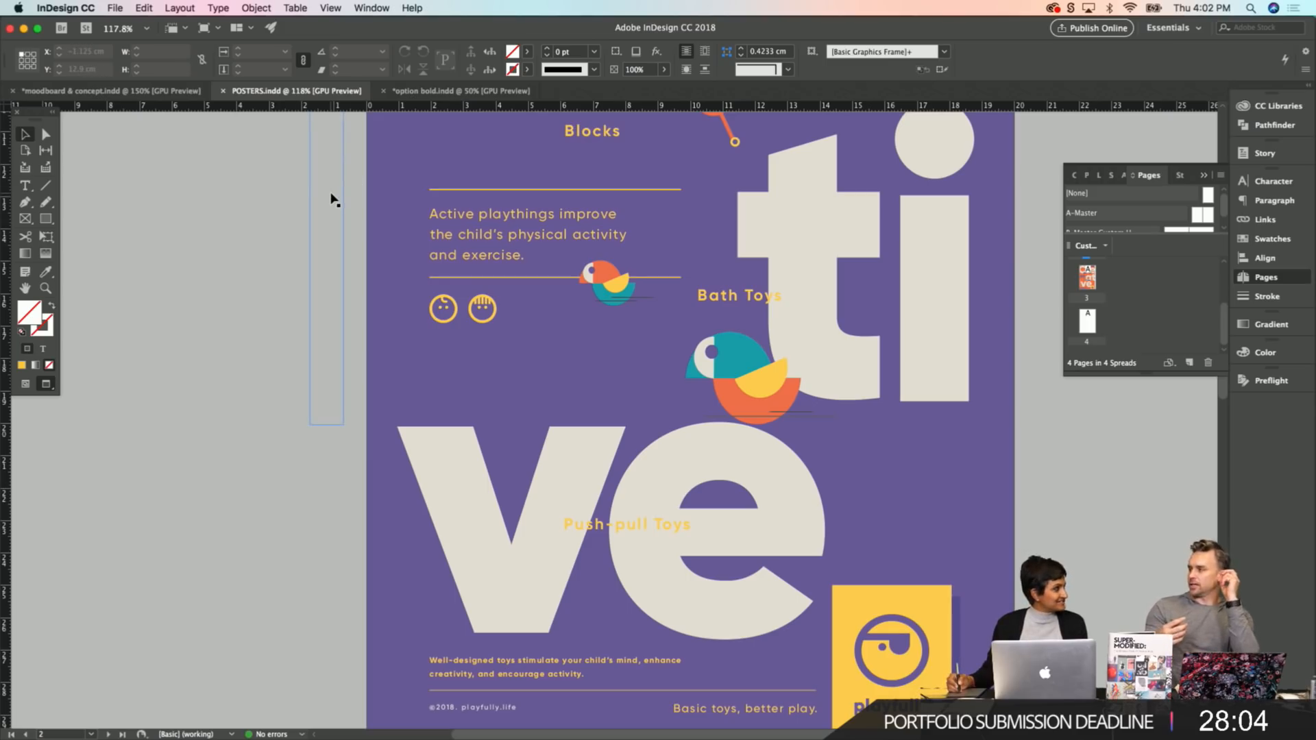
key("space")
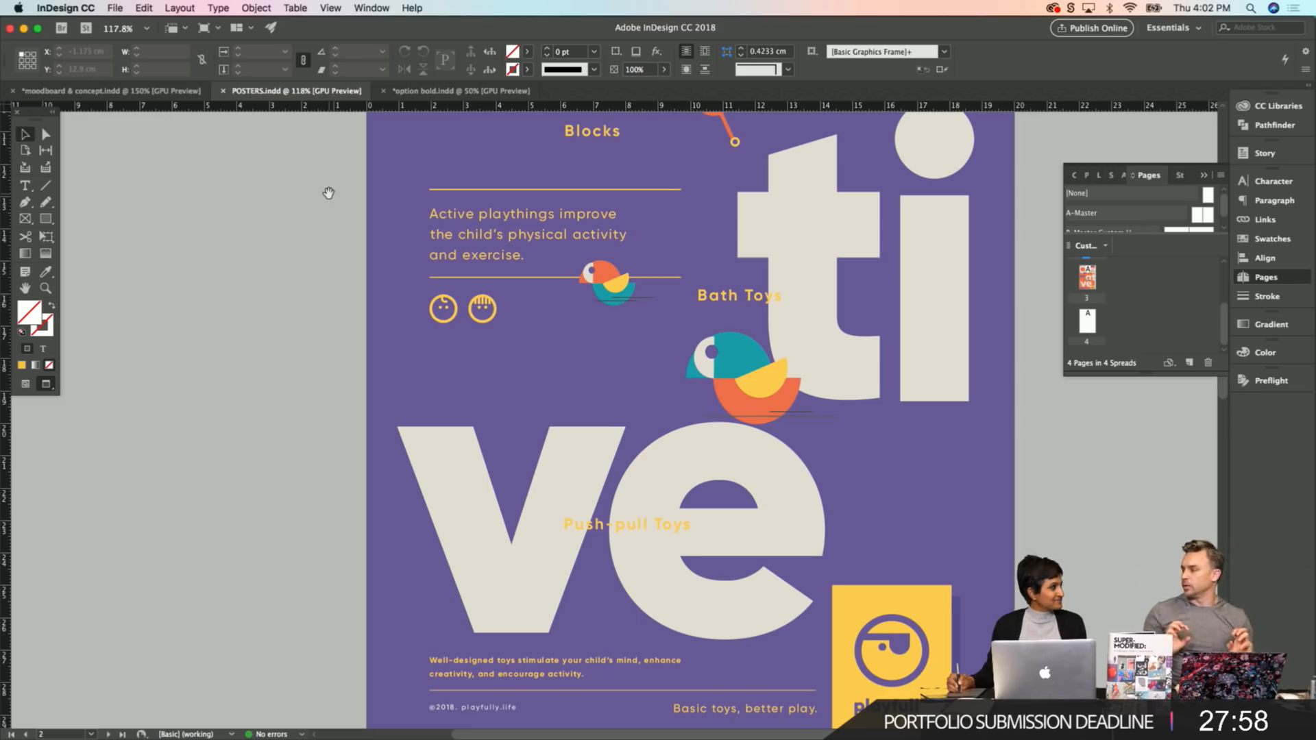
left_click_drag(719, 434, 709, 447)
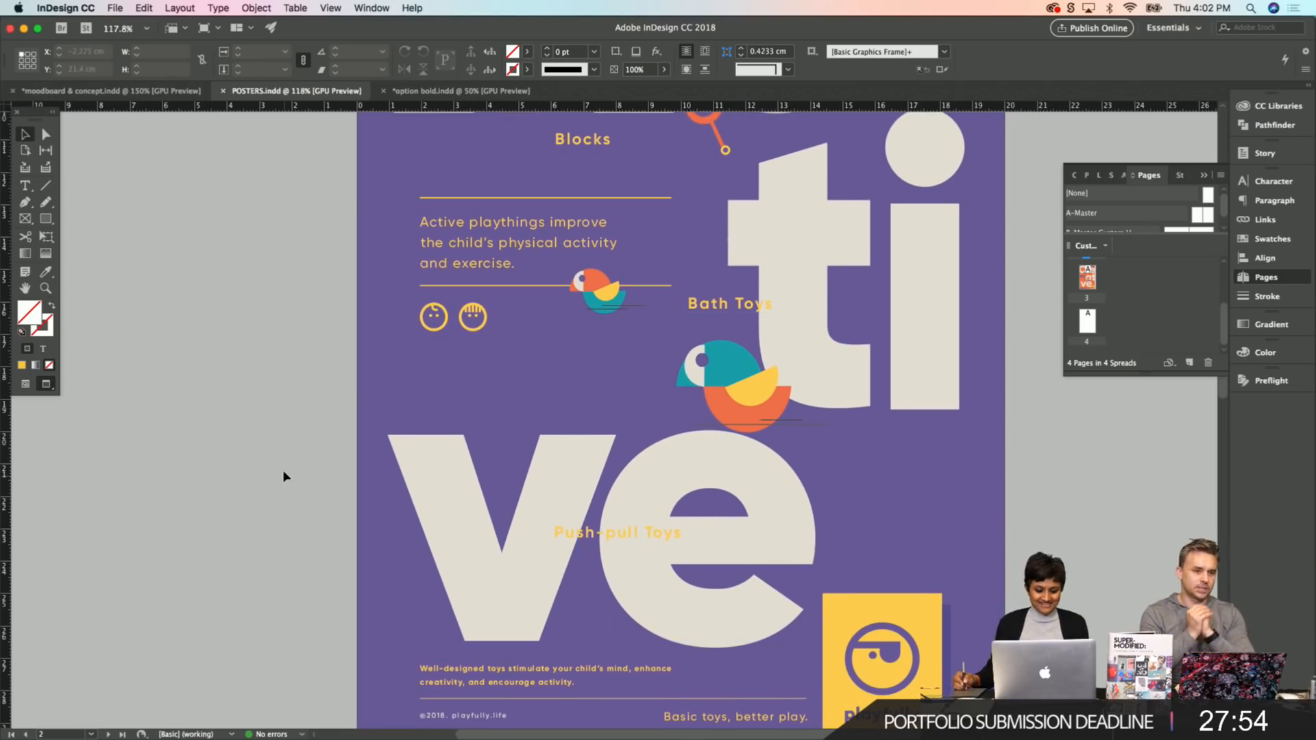
left_click_drag(258, 453, 271, 446)
Copy the face icon wearing a cap from the icons page of the moodboard document and paste it onto the purple "Active" poster.
left_click(109, 90)
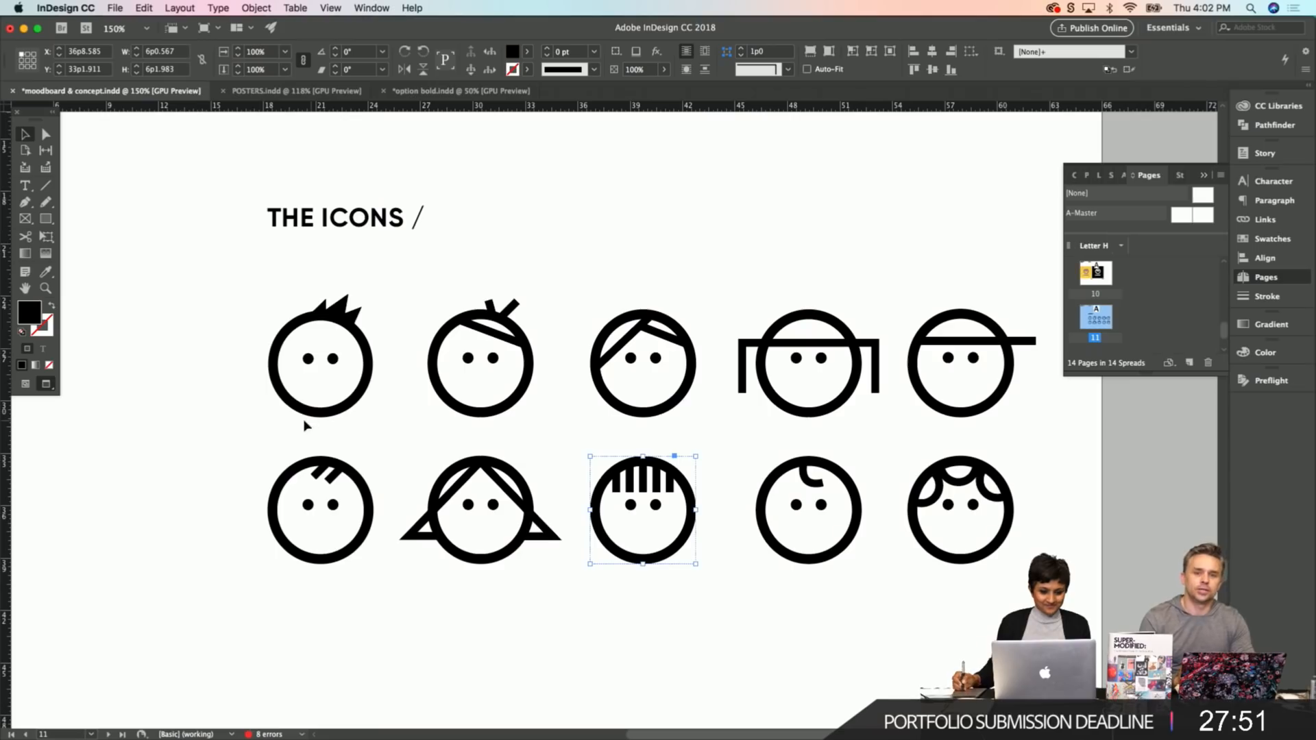
left_click(724, 254)
left_click_drag(906, 276, 1022, 439)
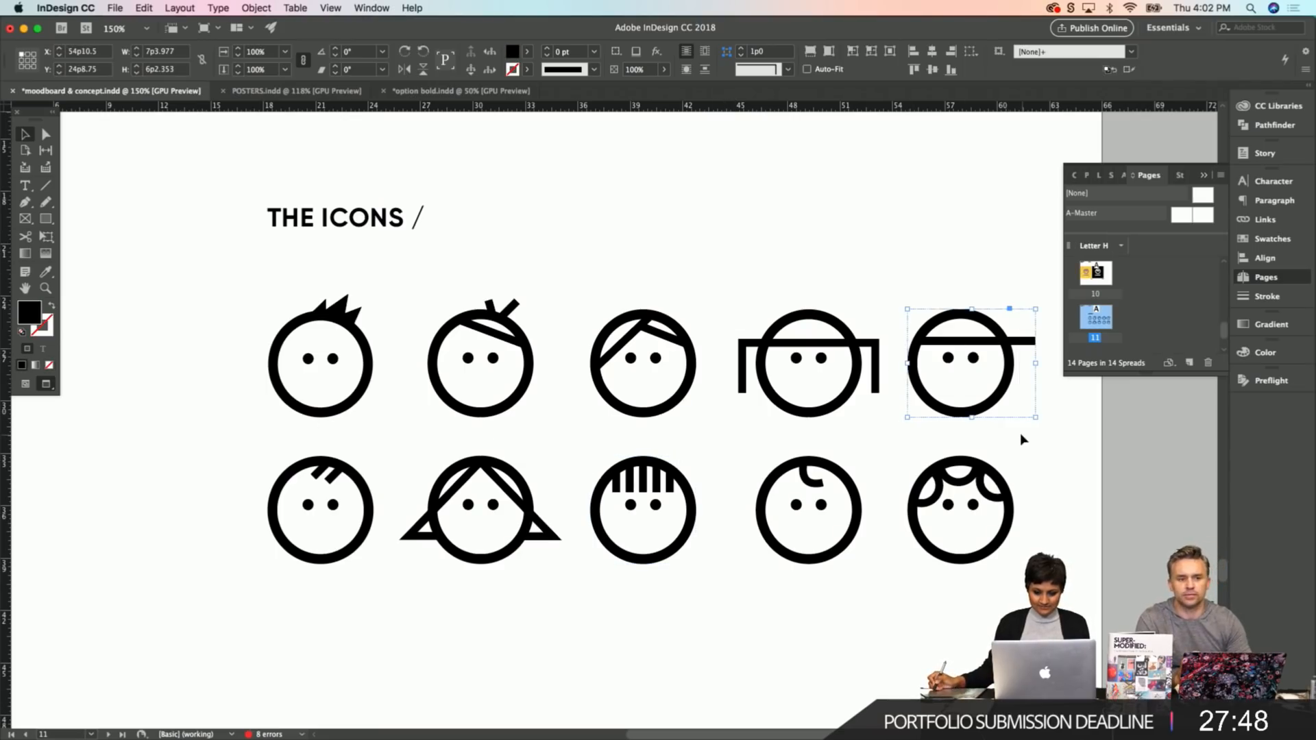
left_click(284, 92)
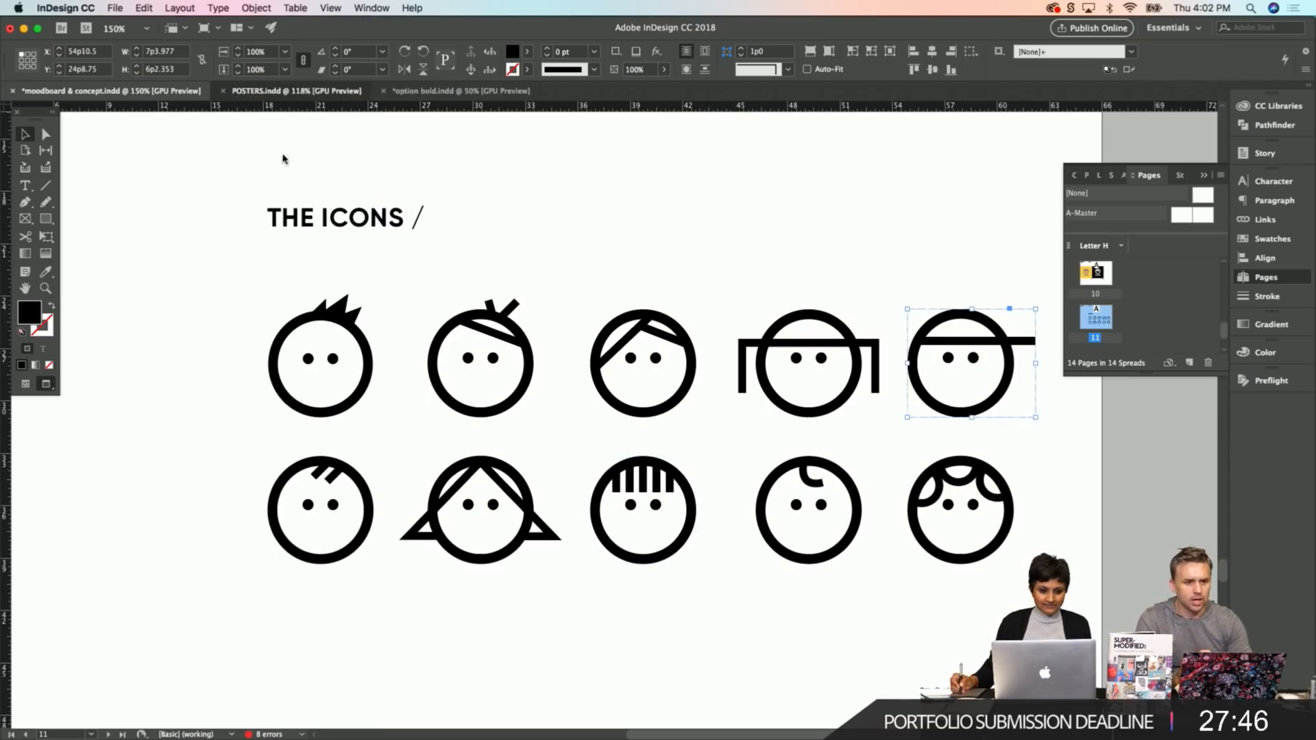
key("cmd+v")
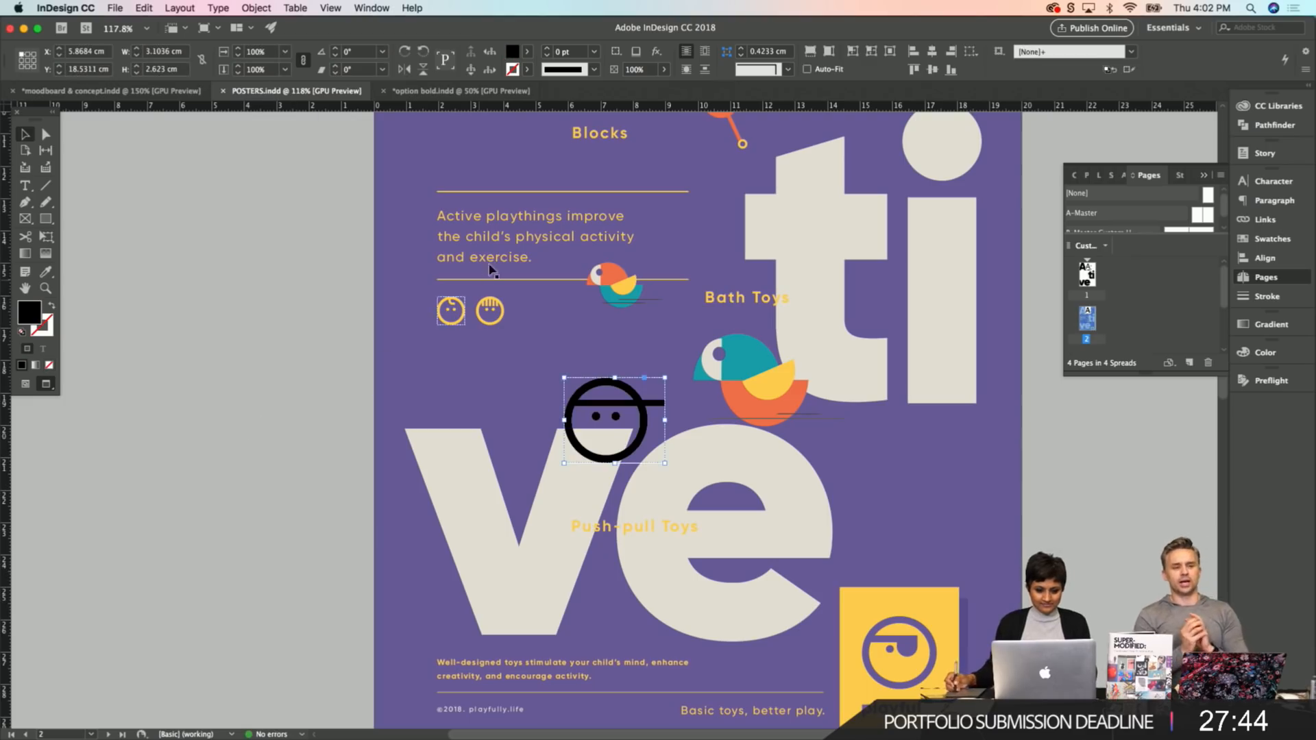
Recolour the pasted cap face icon yellow by sampling the fill of the neighbouring face icon with the Eyedropper.
key("i")
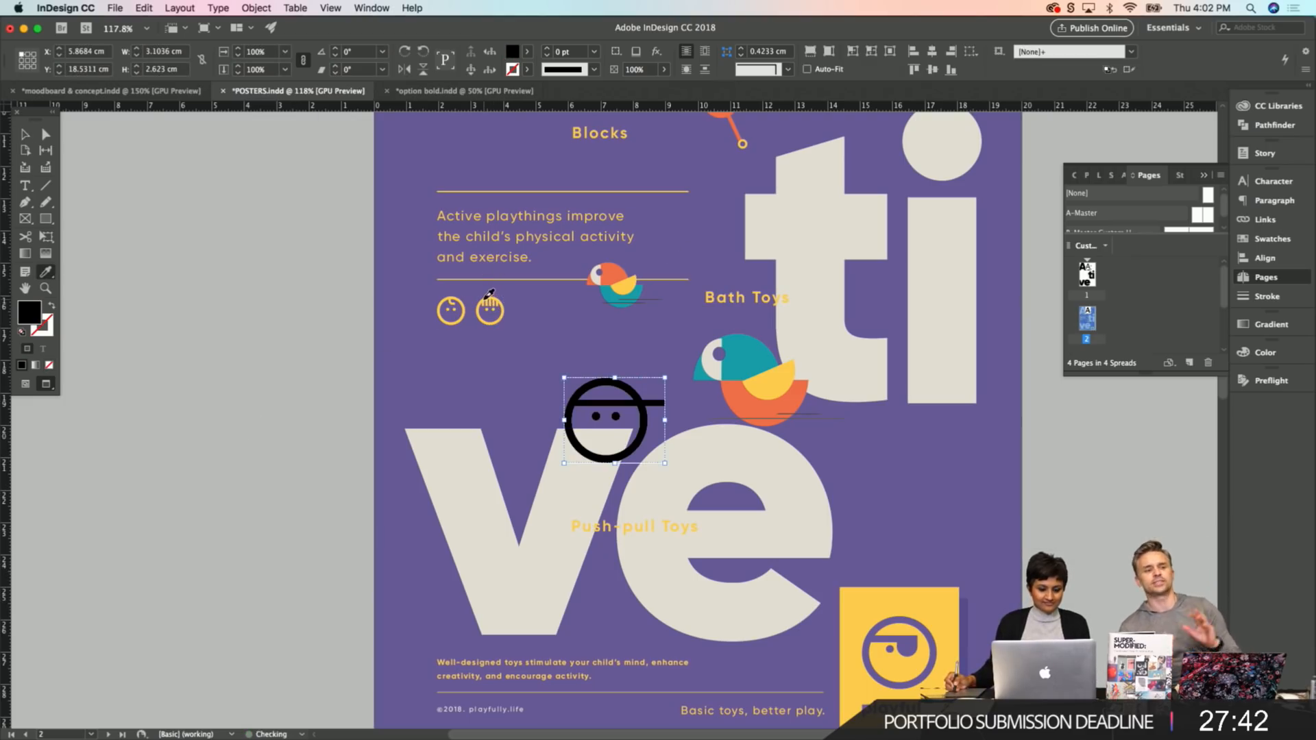
left_click(487, 298)
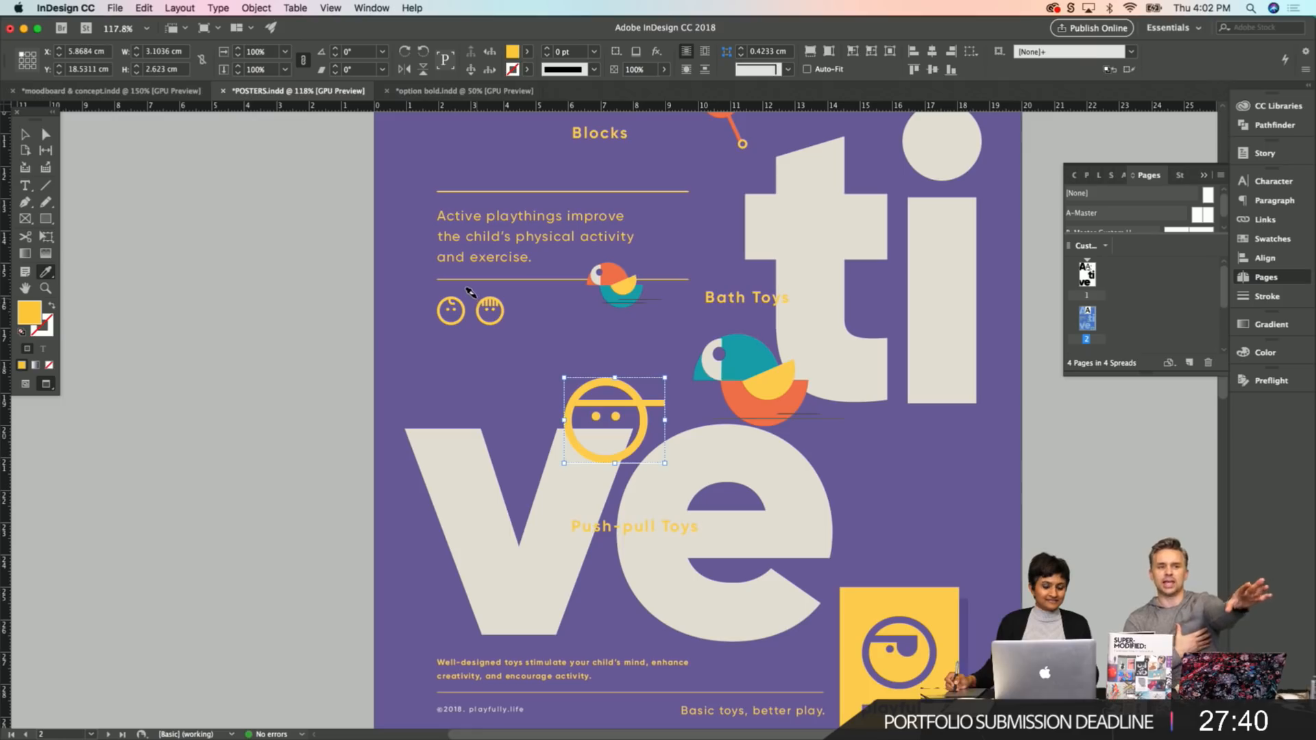
key("v")
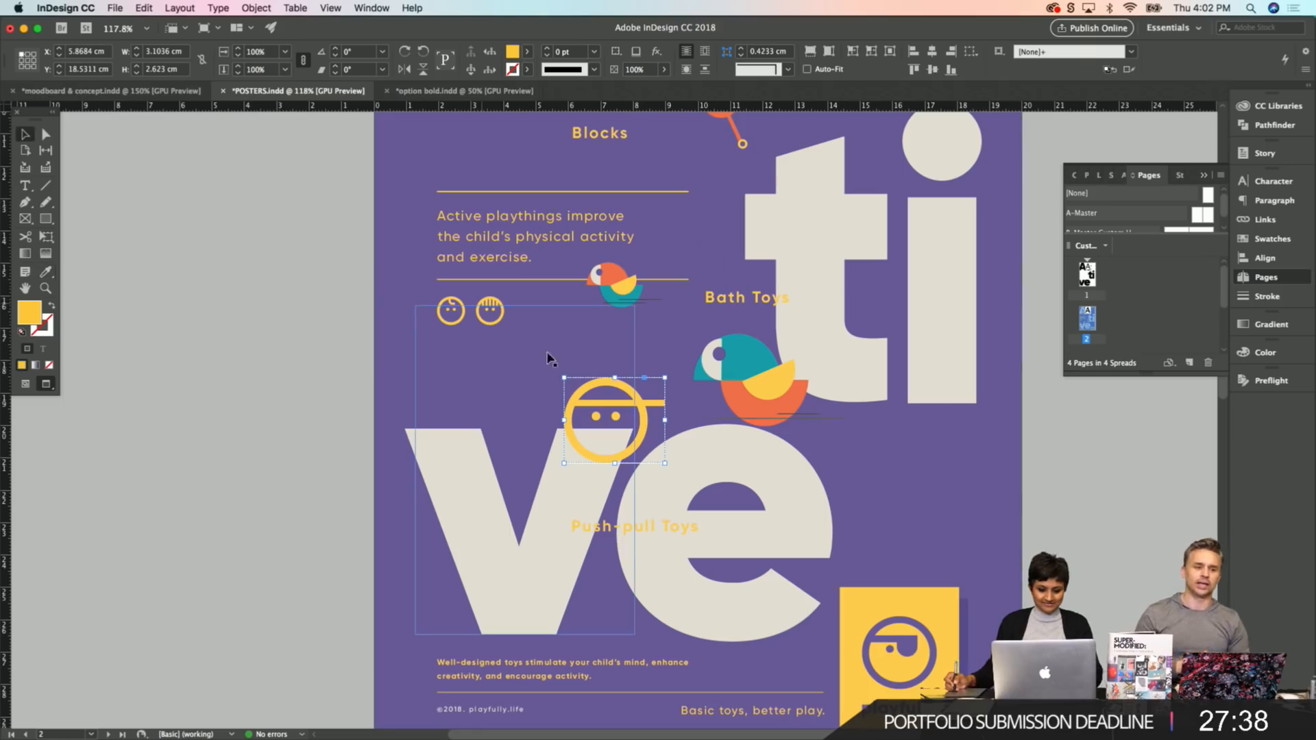
Scale the cap face icon to half size and place it in line after the other two face icons.
left_click(285, 70)
left_click(269, 174)
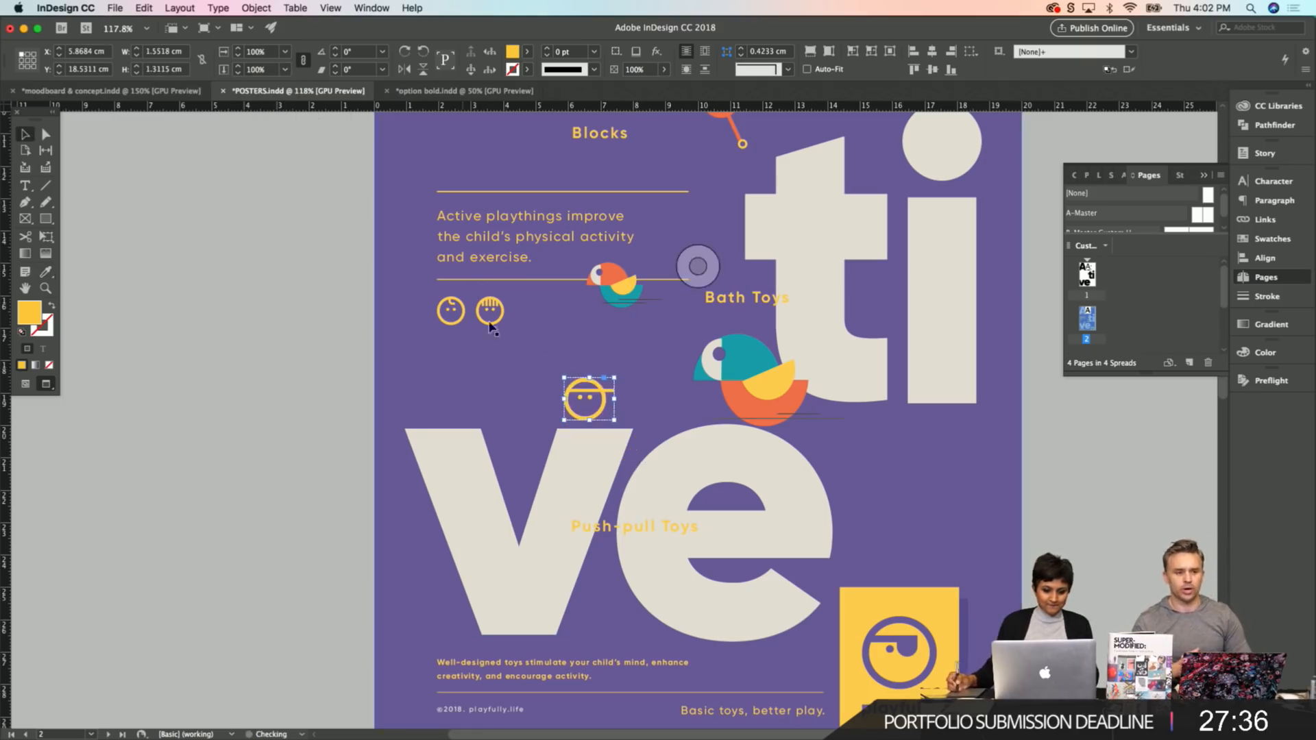
left_click_drag(580, 401, 534, 322)
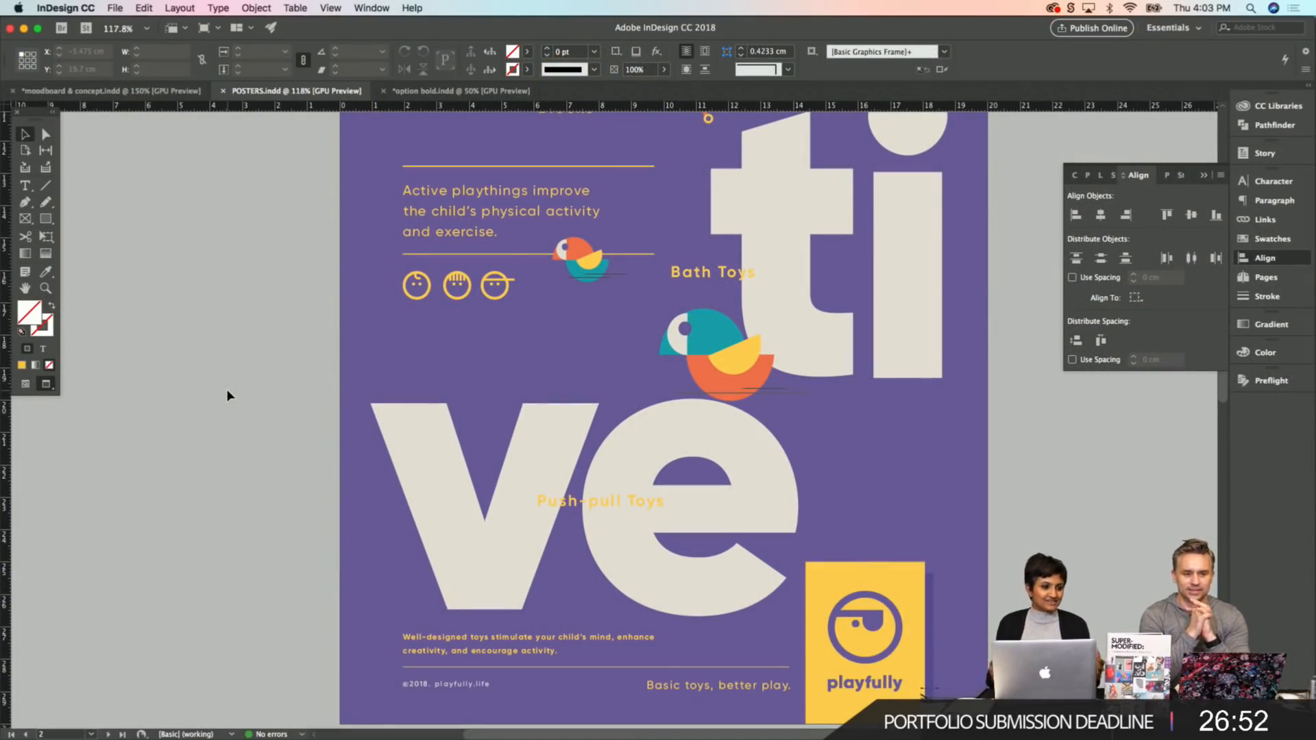
Reposition the row of three face icons just below the rule under the "Active" copy block, at about Y 16.21 cm.
scroll(466, 452, "right", 3)
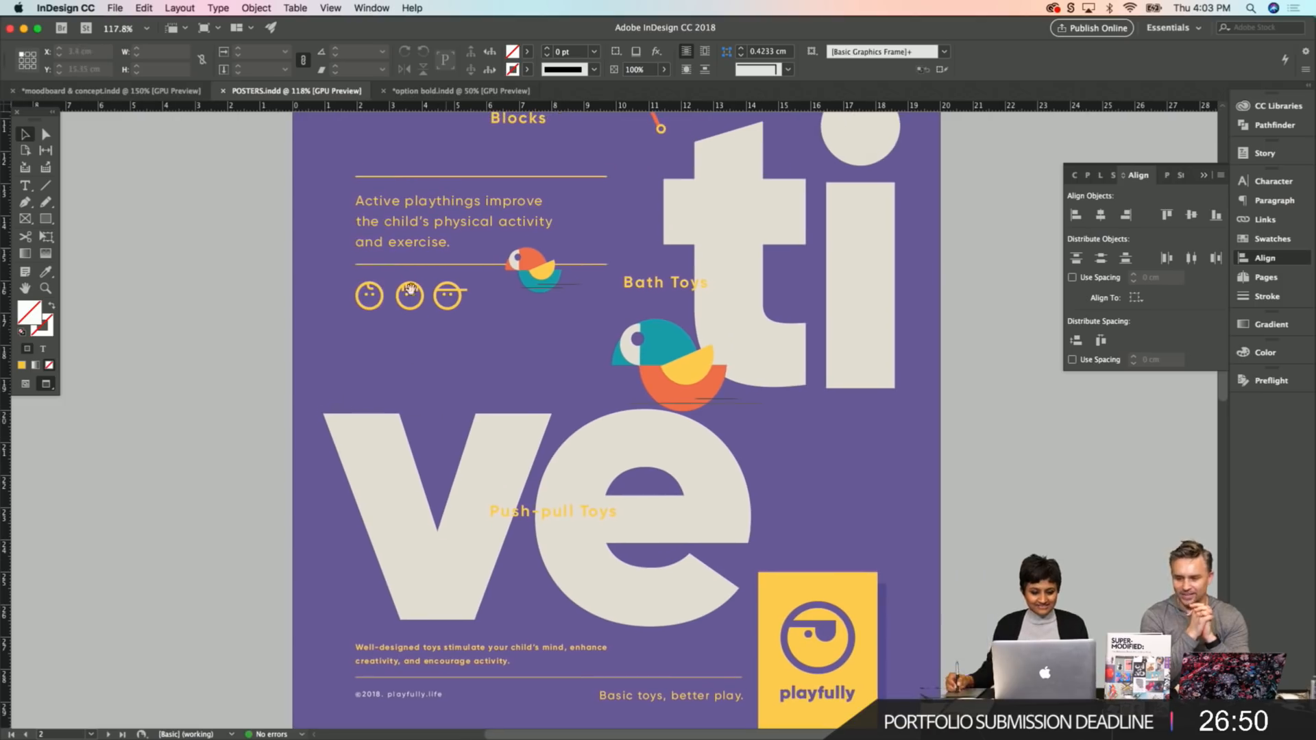
scroll(218, 521, "down", 4)
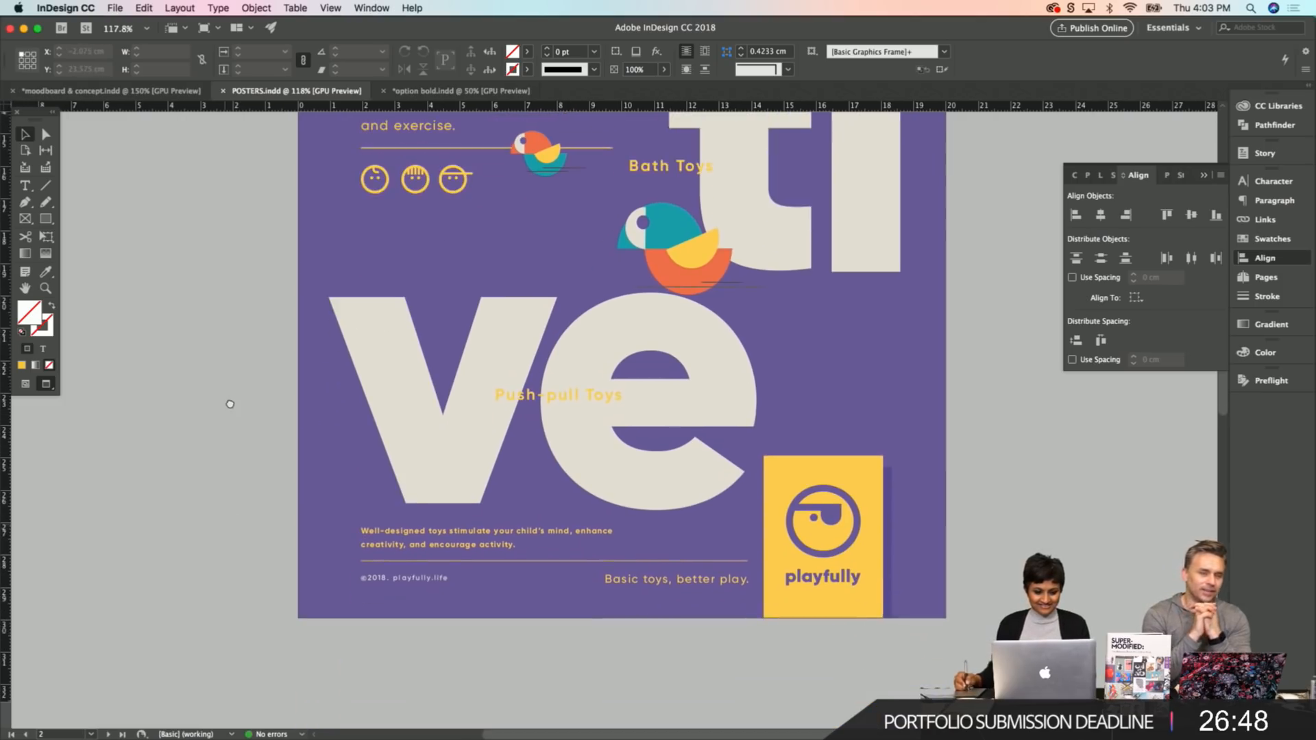
left_click(375, 179)
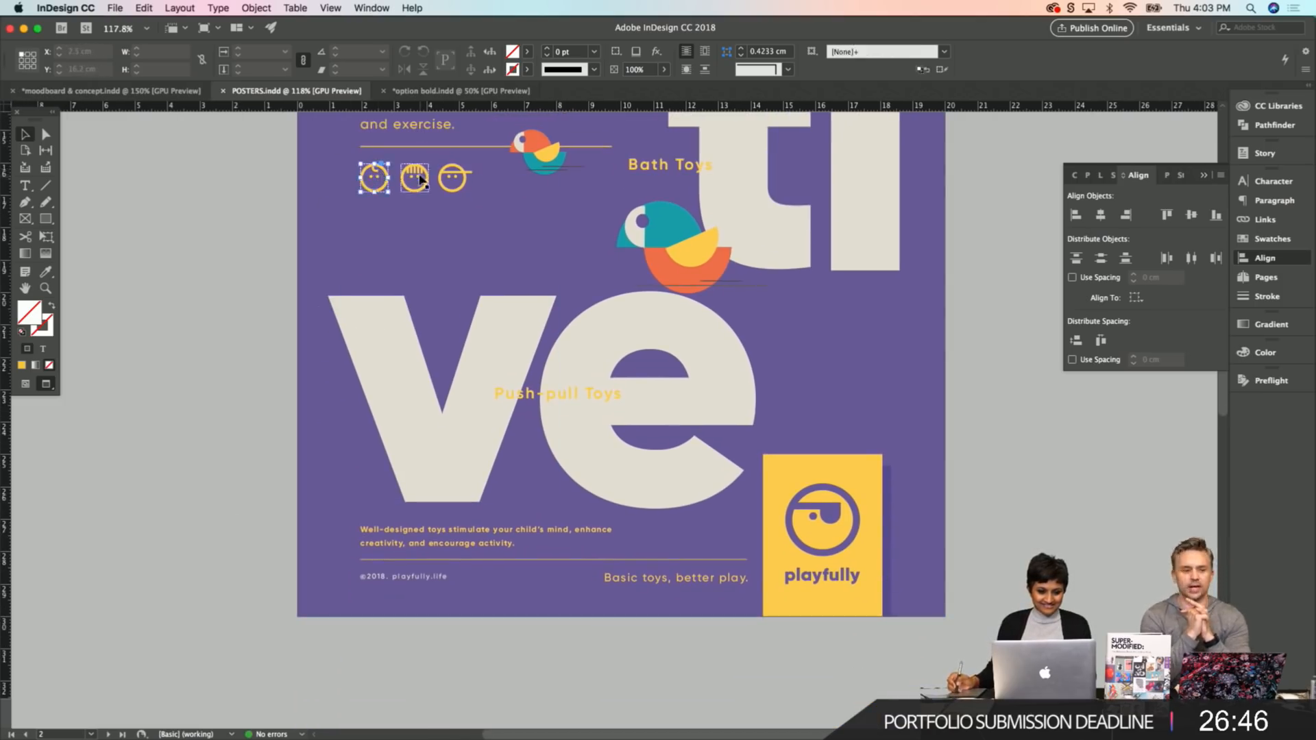
left_click(414, 178, "shift")
left_click(452, 173, "shift")
left_click_drag(452, 173, 455, 156)
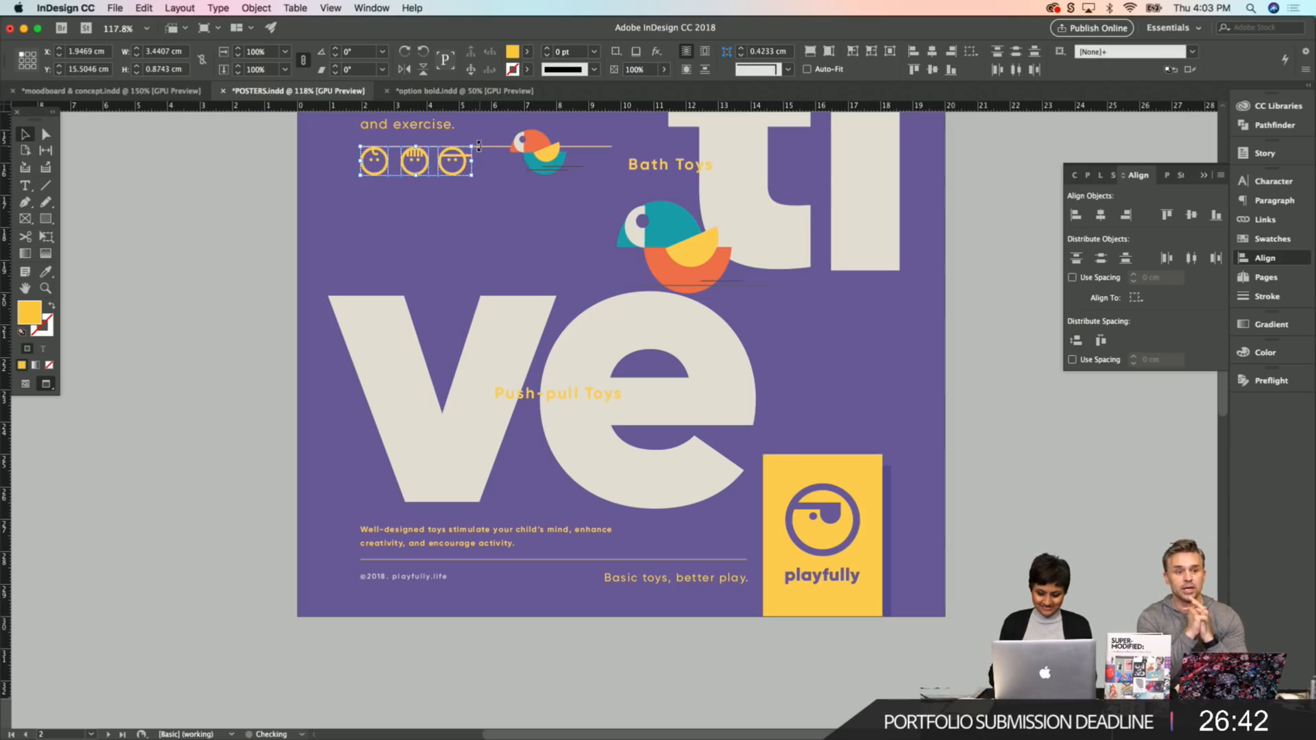
key("shift+Down")
key("shift+Down")
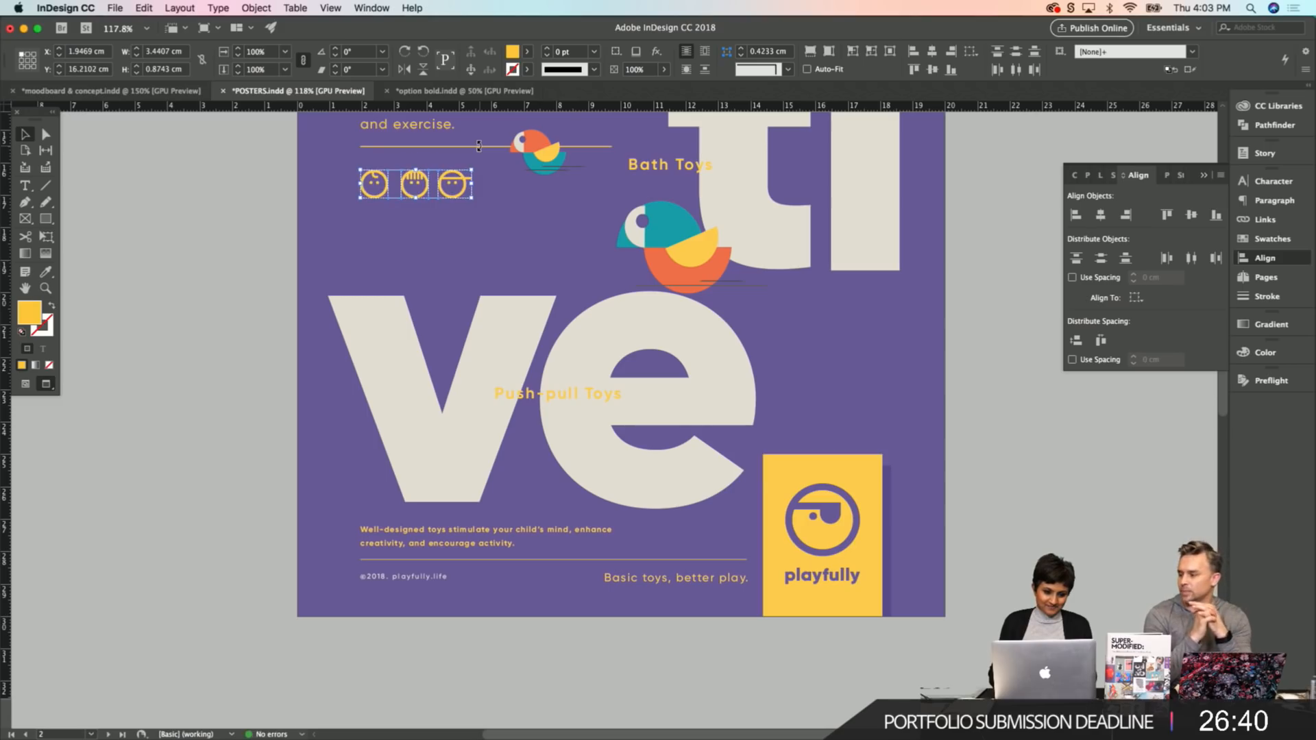
key("shift+Up")
key("shift+Down")
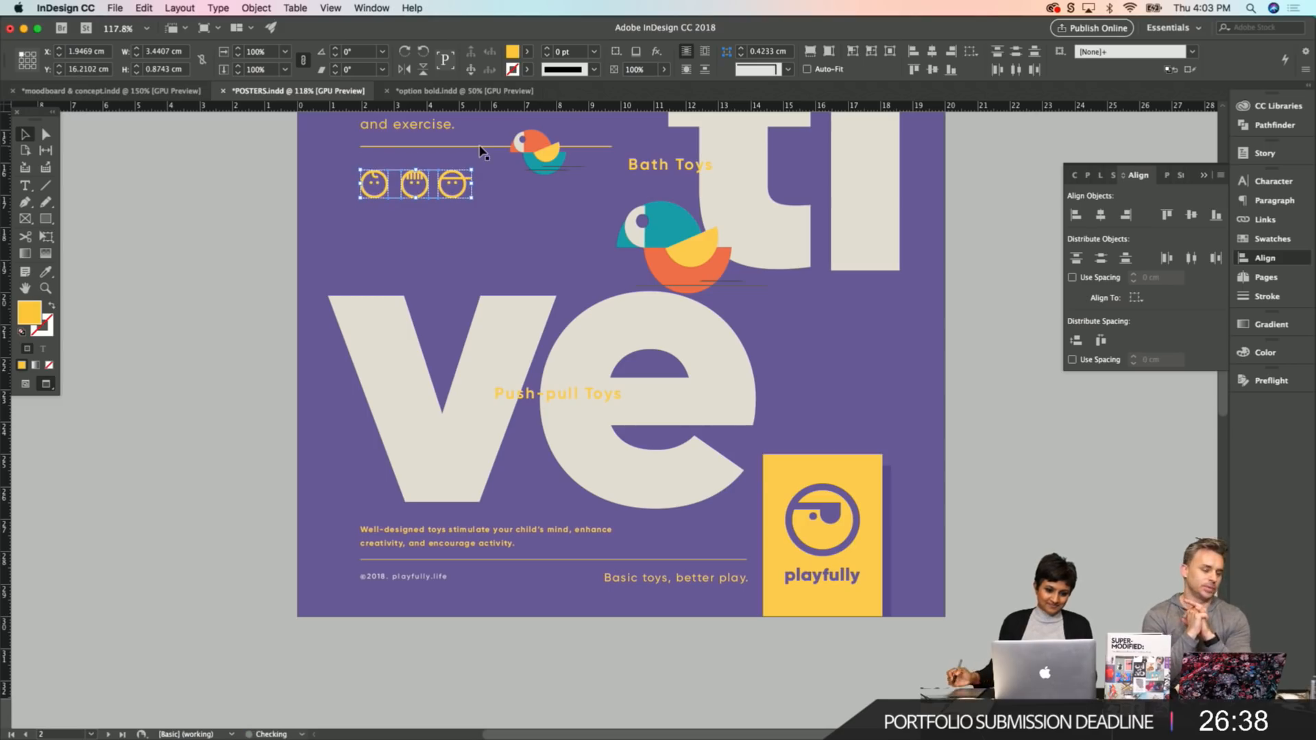
Paste the three face icons onto the orange "Creative" poster and place them below its copy block's rule at X 2 cm, Y about 15.94 cm.
scroll(412, 445, "down", 15)
scroll(392, 396, "down", 5)
key("ctrl+v")
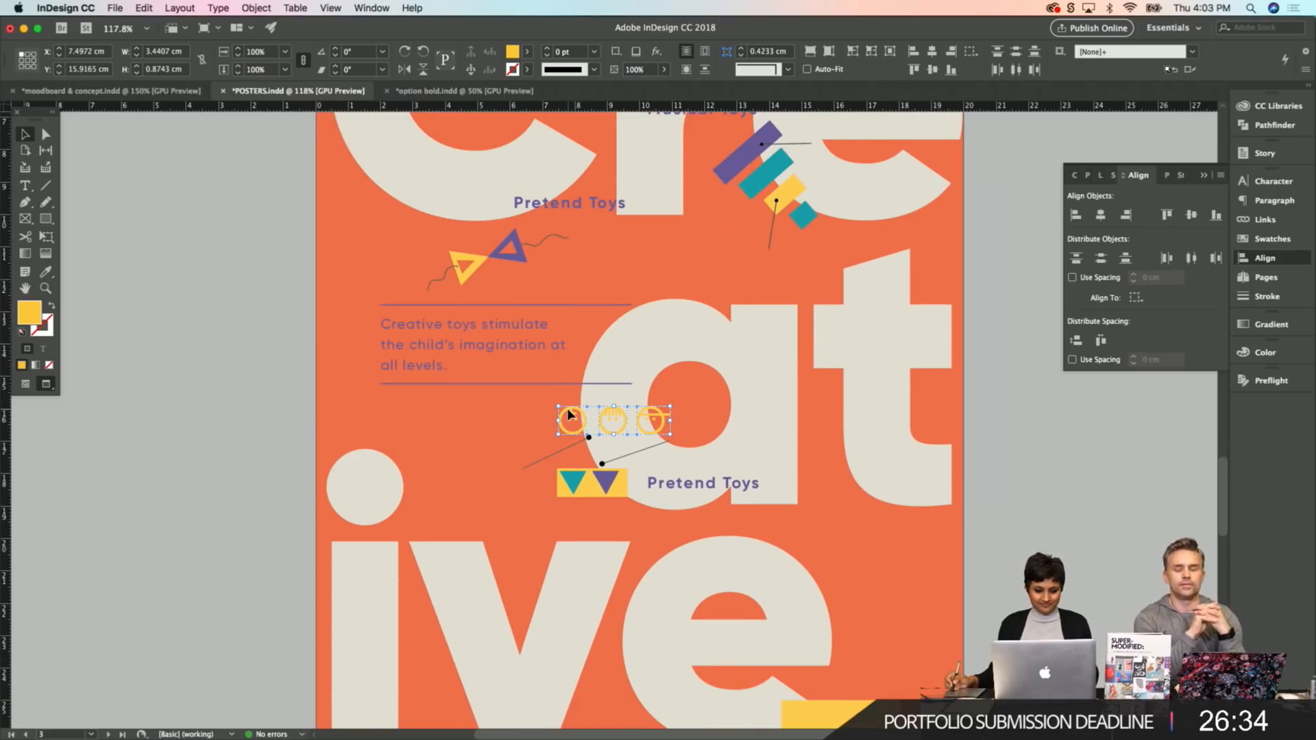
left_click_drag(568, 414, 396, 398)
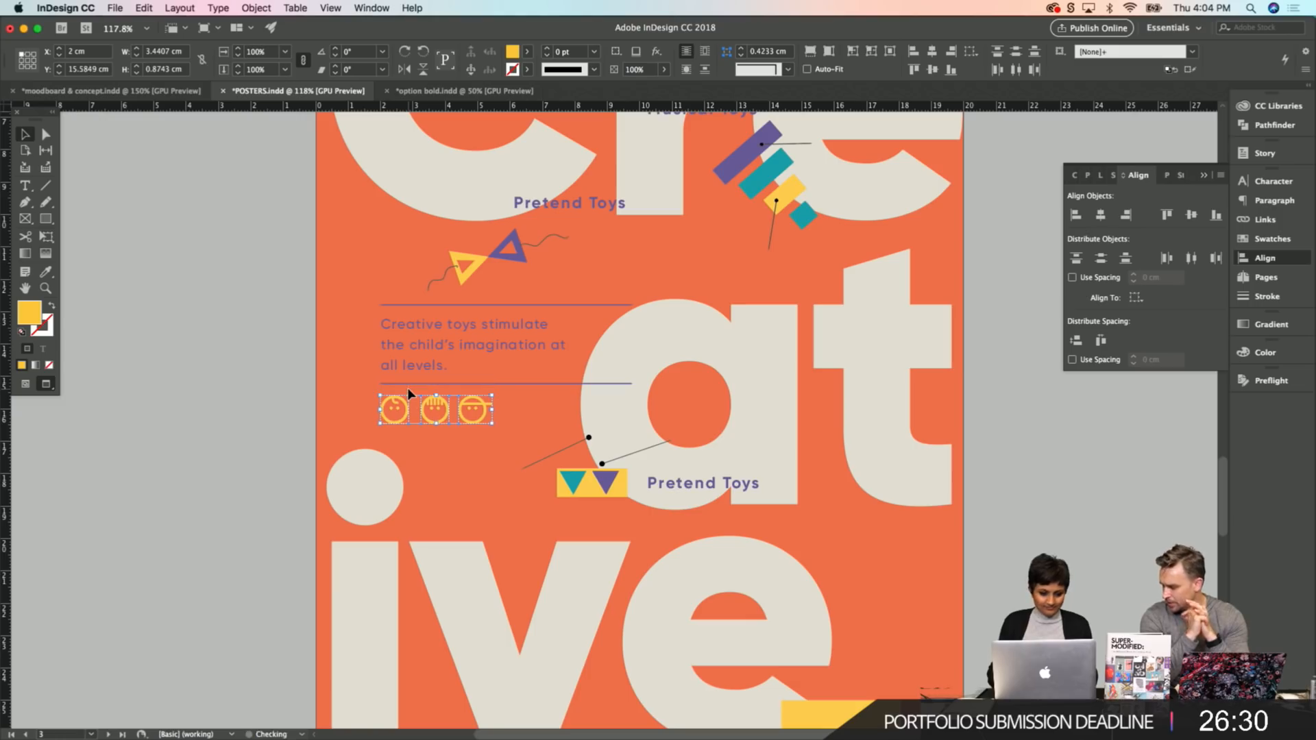
key("shift+Down")
key("shift+Down")
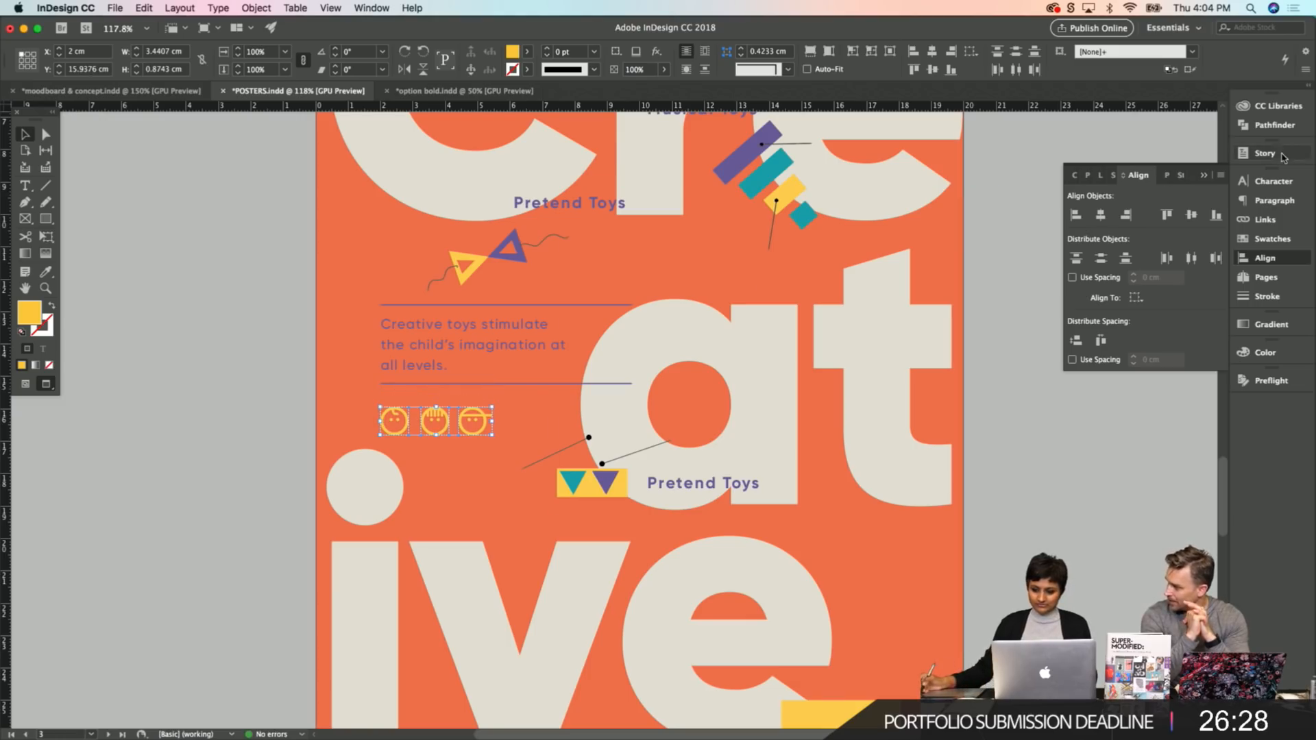
Fill the three face icons on the "Creative" poster with the purple swatch and save the document.
left_click(1273, 238)
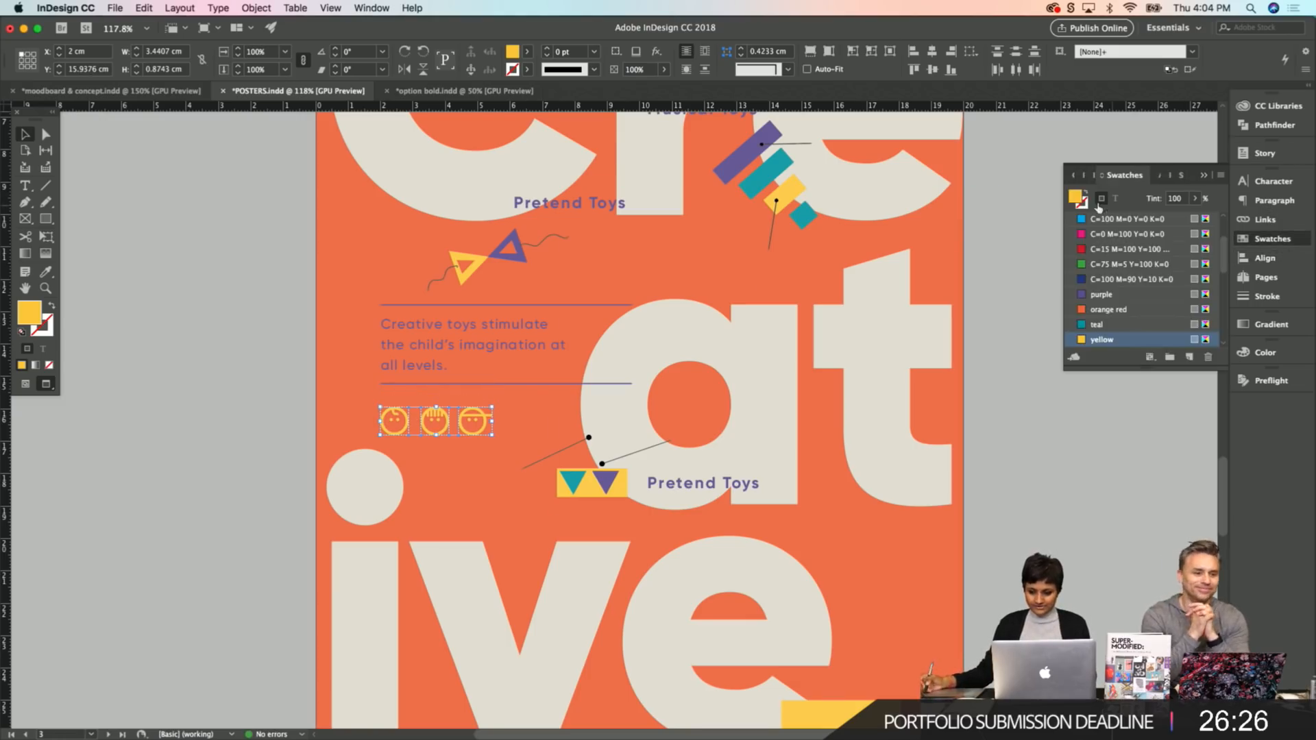
left_click(1101, 294)
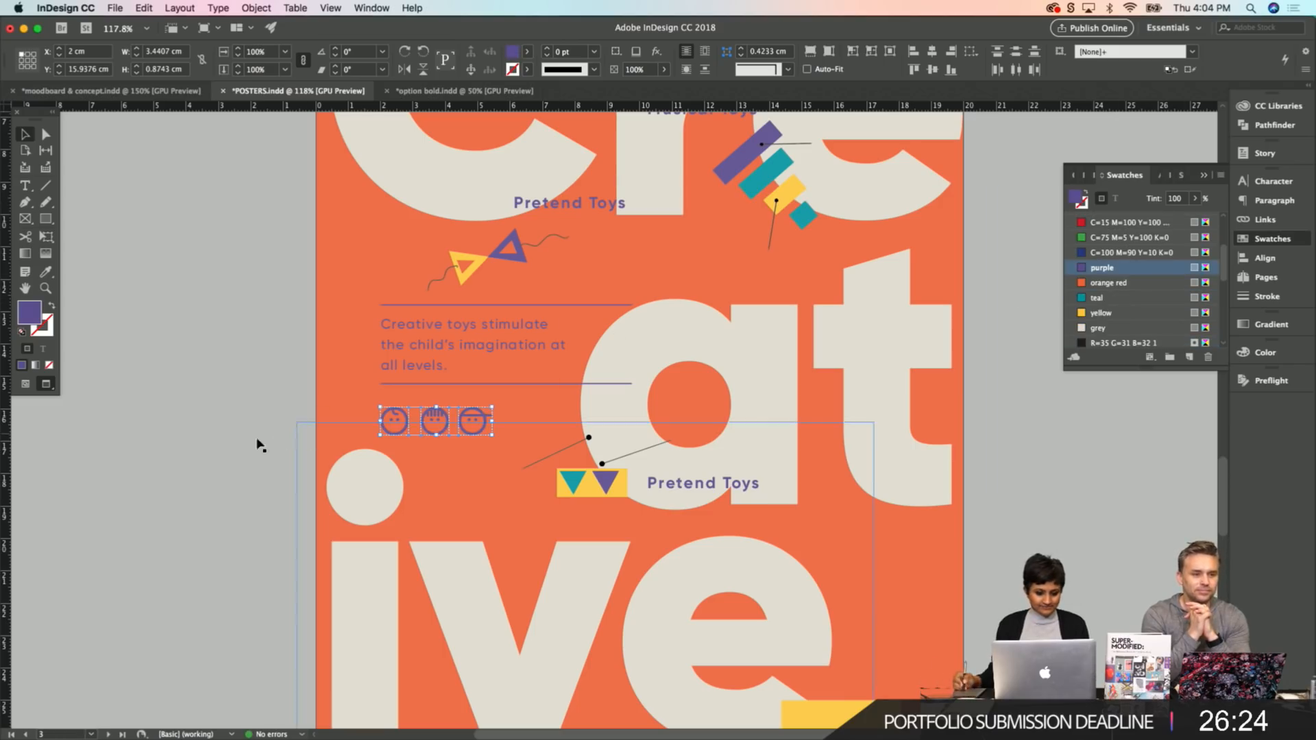
left_click(240, 453)
key("super+s")
left_click_drag(282, 408, 250, 416)
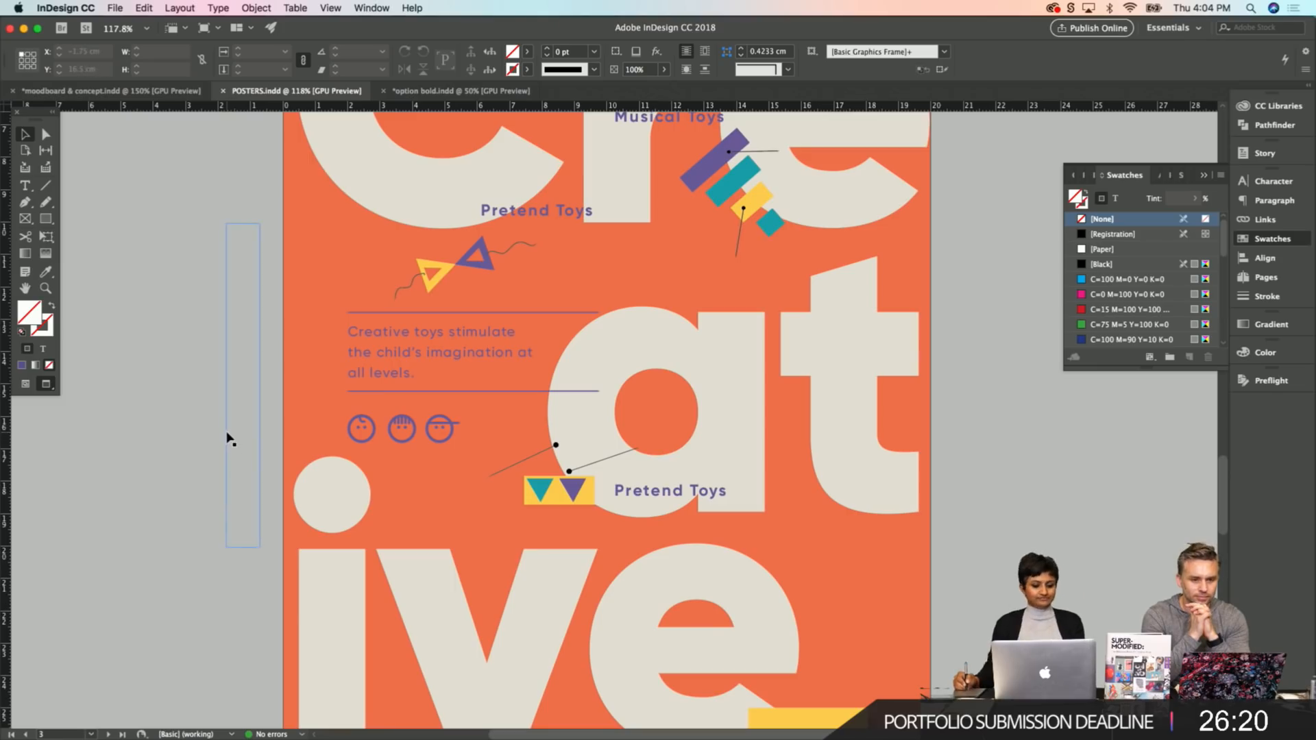
left_click_drag(170, 417, 165, 436)
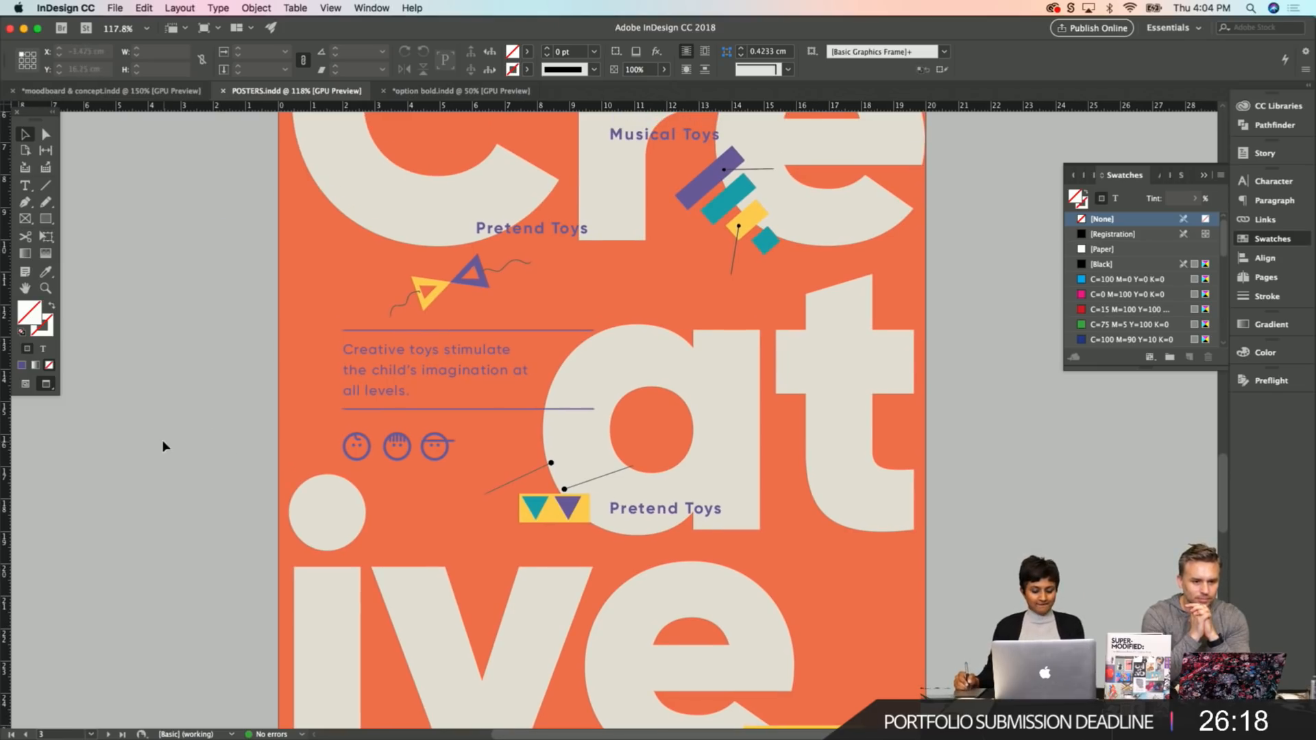
scroll(187, 429, "up", 4)
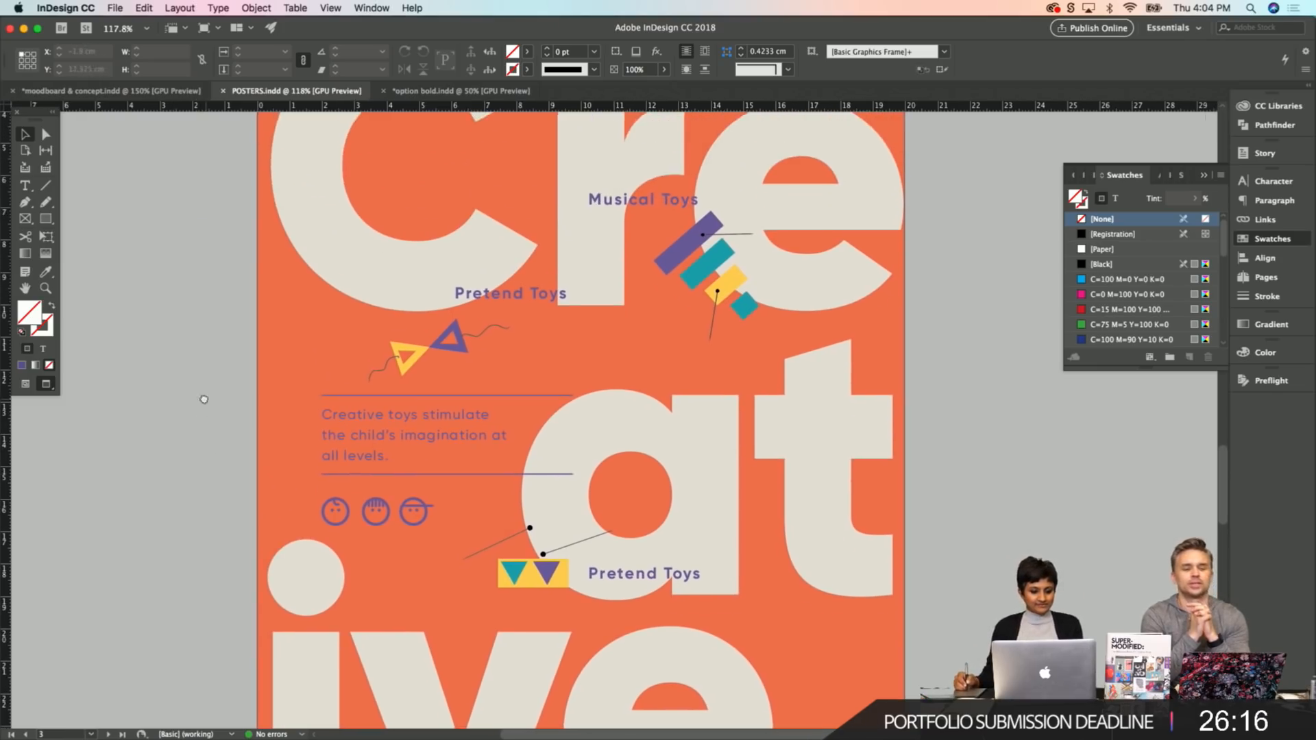
scroll(205, 395, "up", 5)
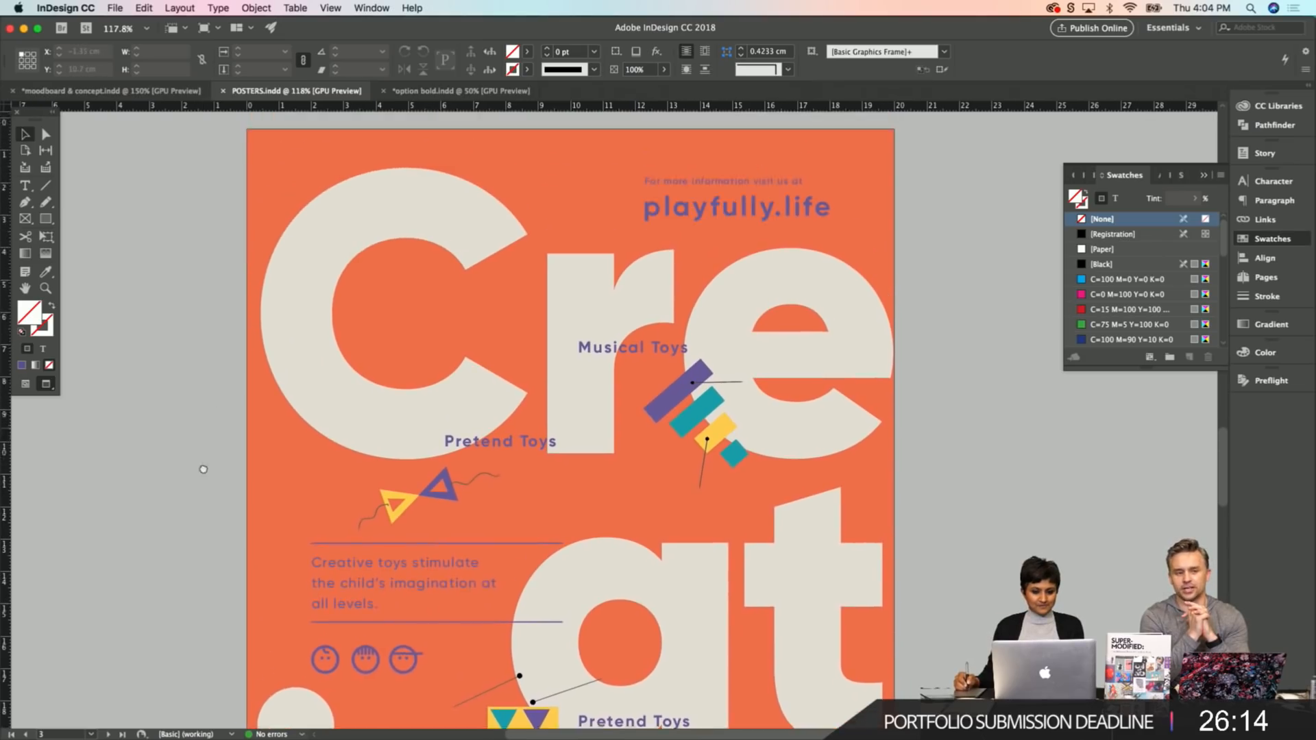
scroll(194, 444, "down", 20)
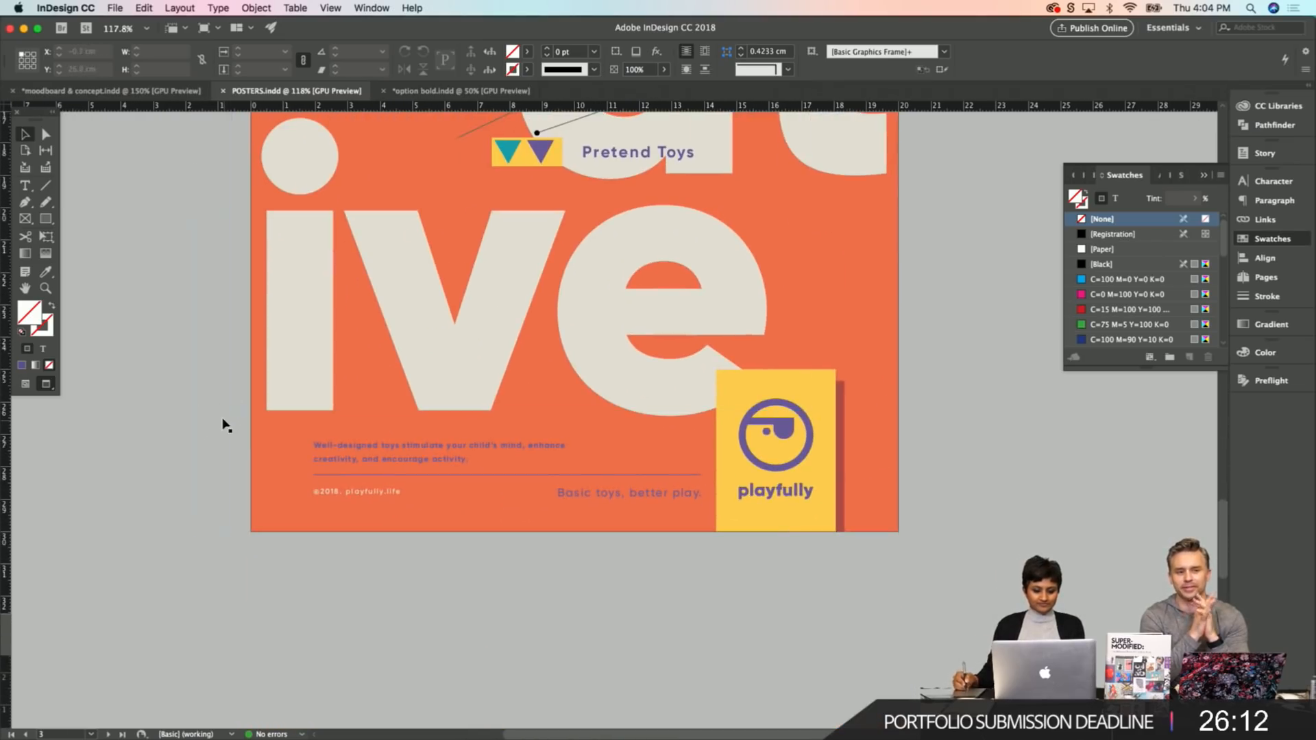
left_click(1284, 244)
left_click(1283, 244)
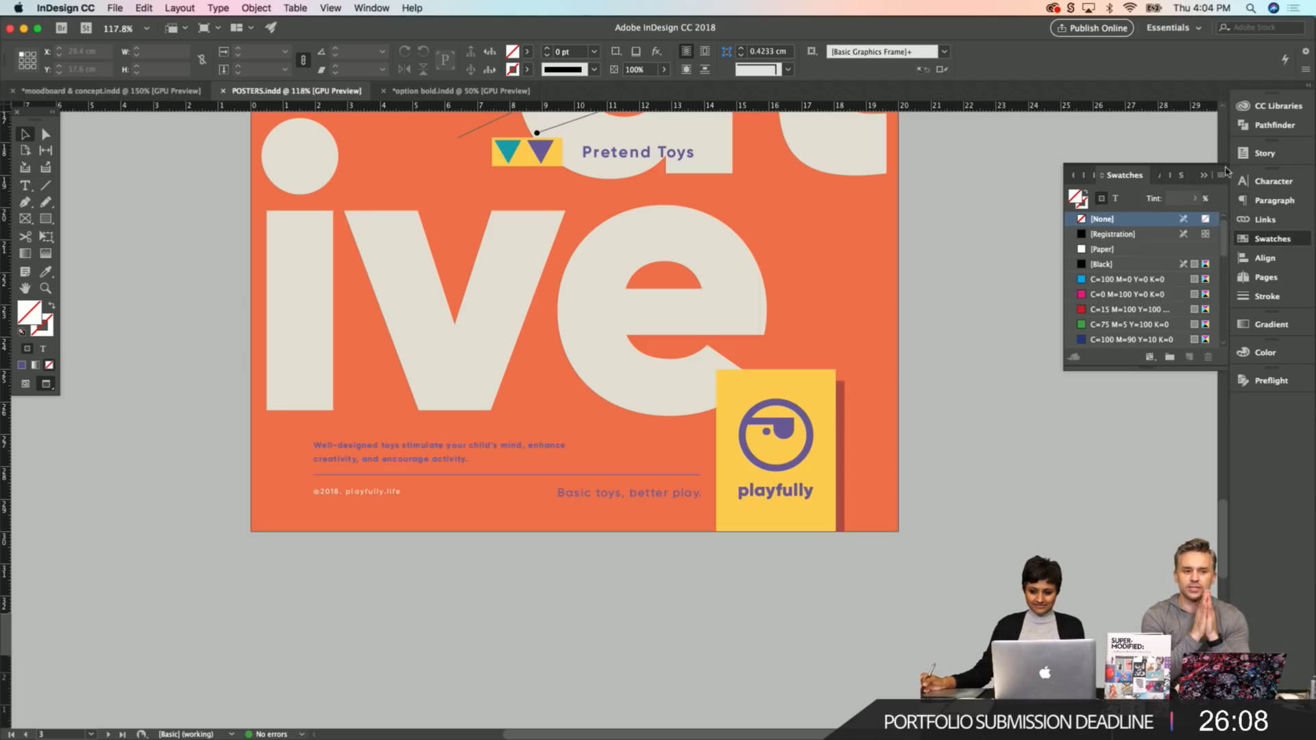
left_click(1180, 176)
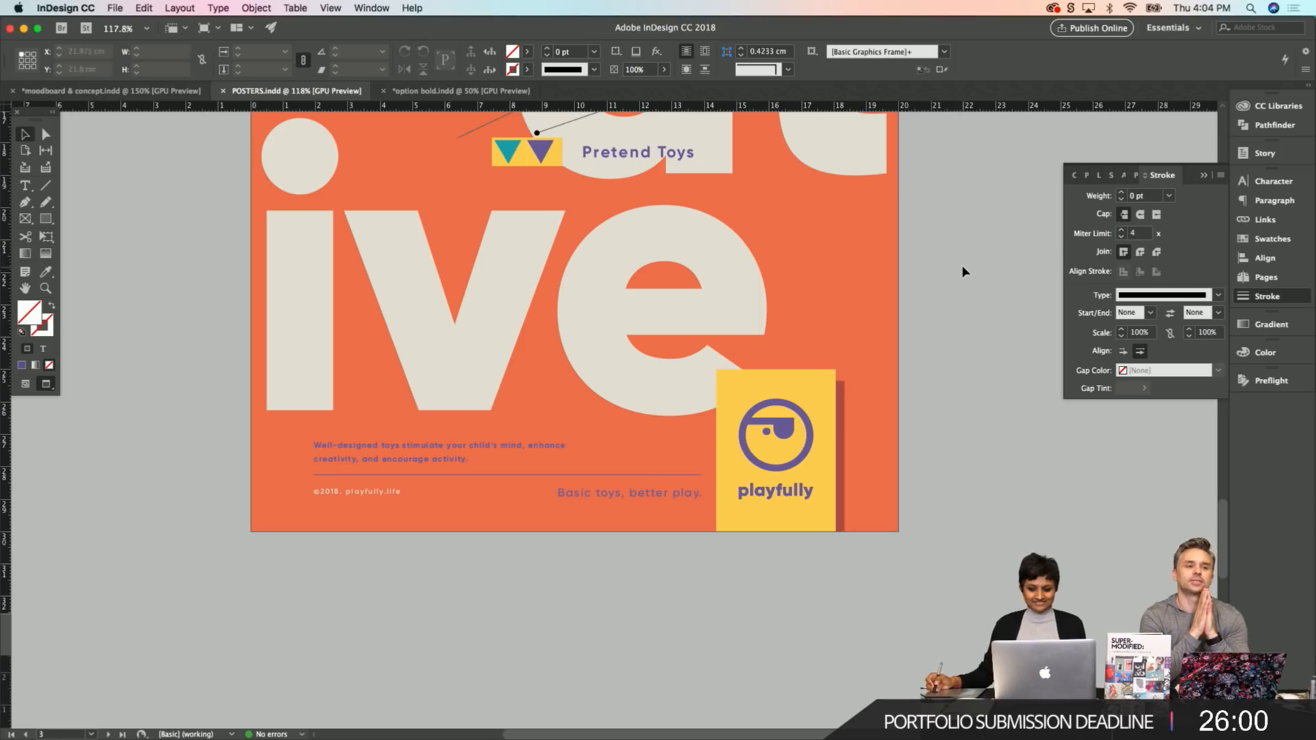
left_click(1110, 180)
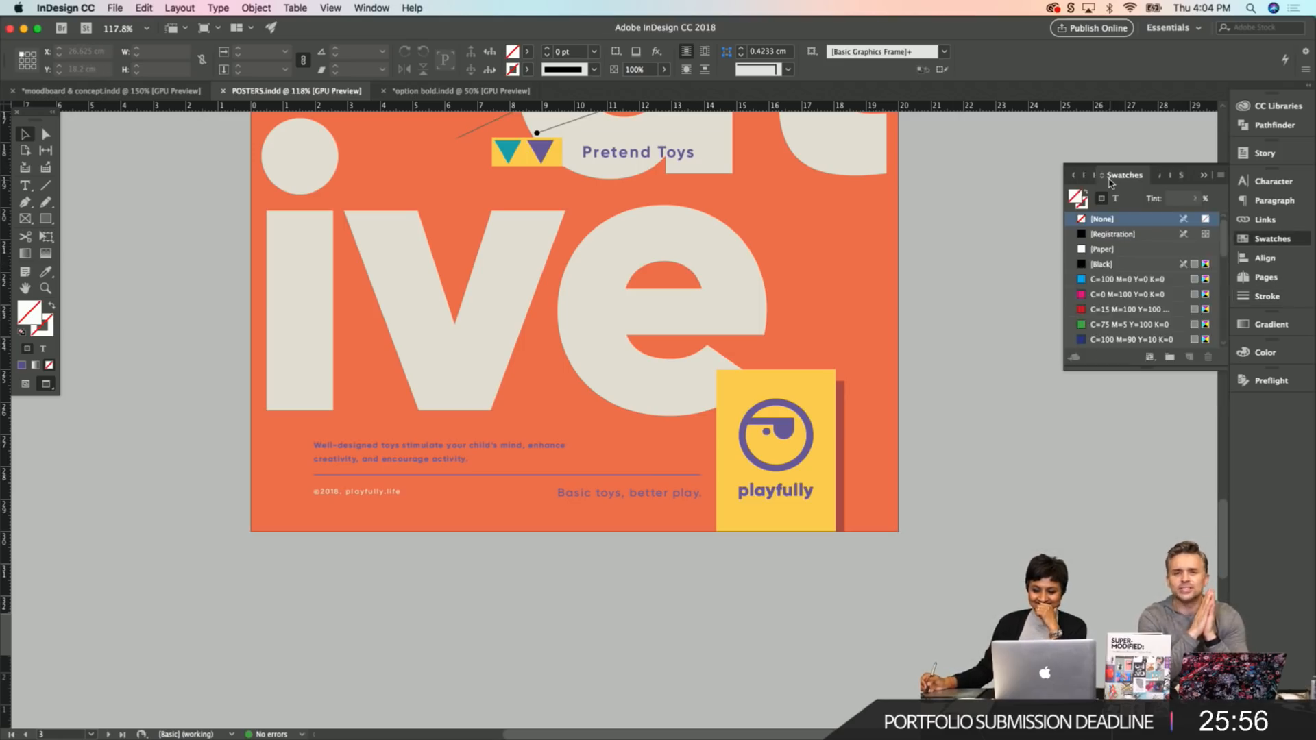
Display the document's page list and enlarge it enough to show all four page thumbnails.
left_click(1158, 180)
left_click(1181, 177)
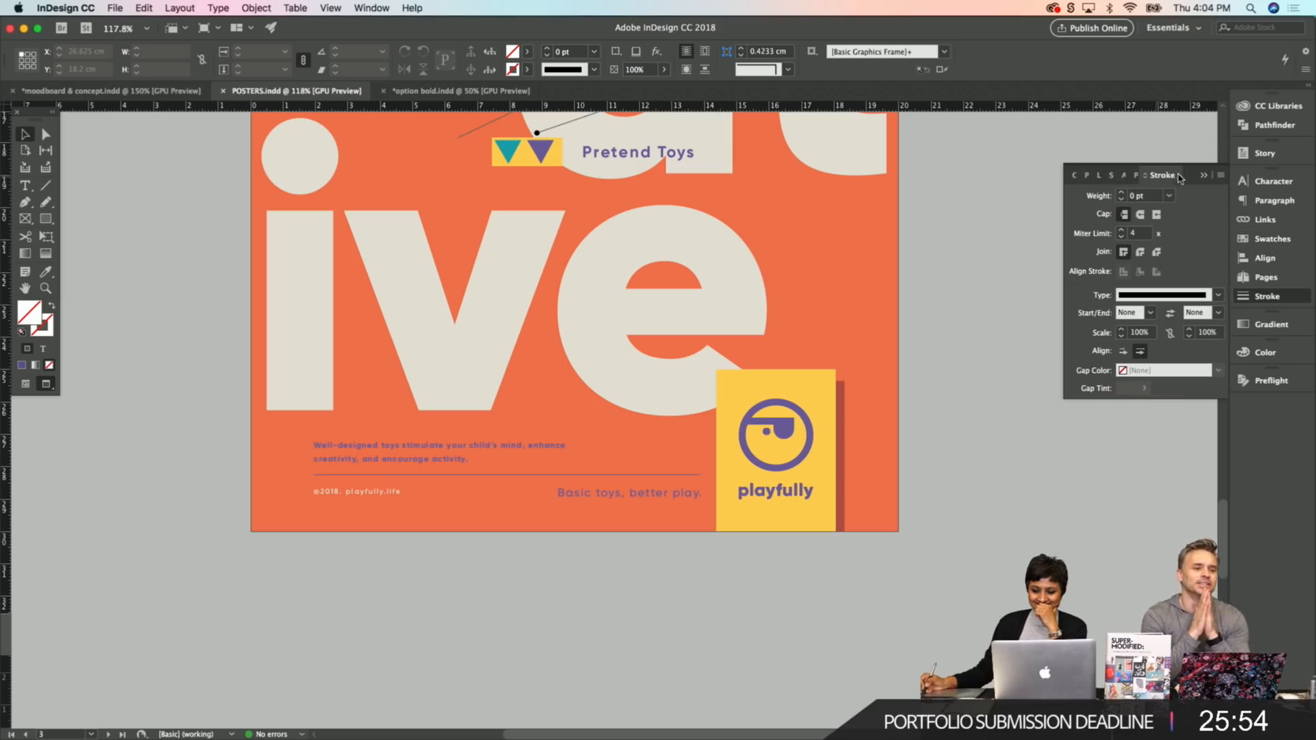
left_click(1086, 177)
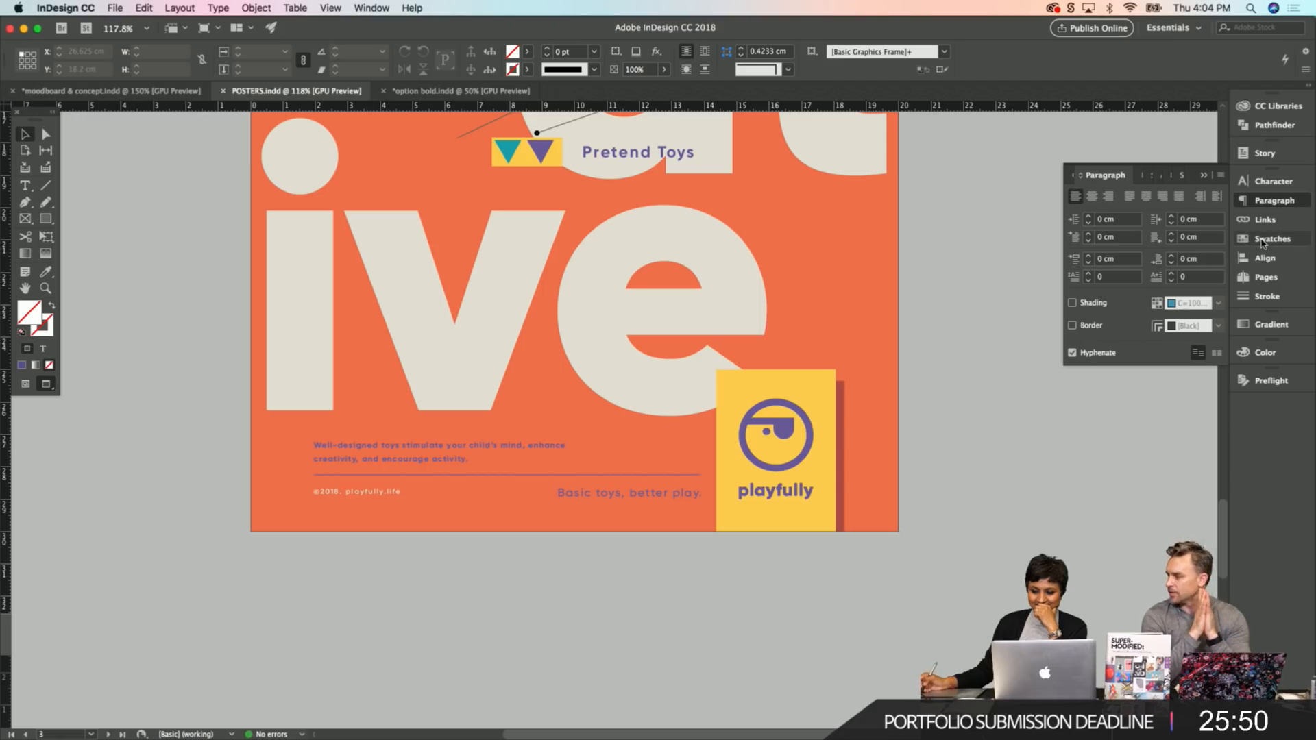
left_click(1265, 279)
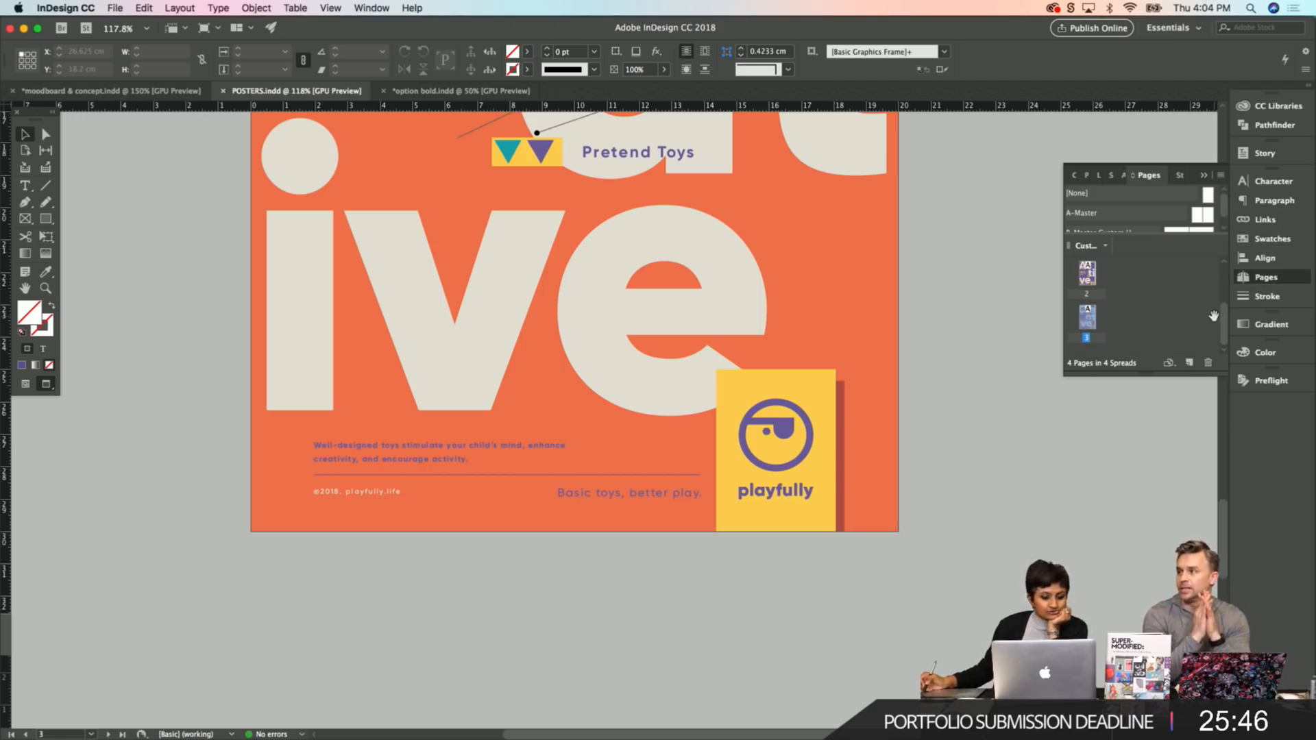
scroll(1220, 331, "down", 2)
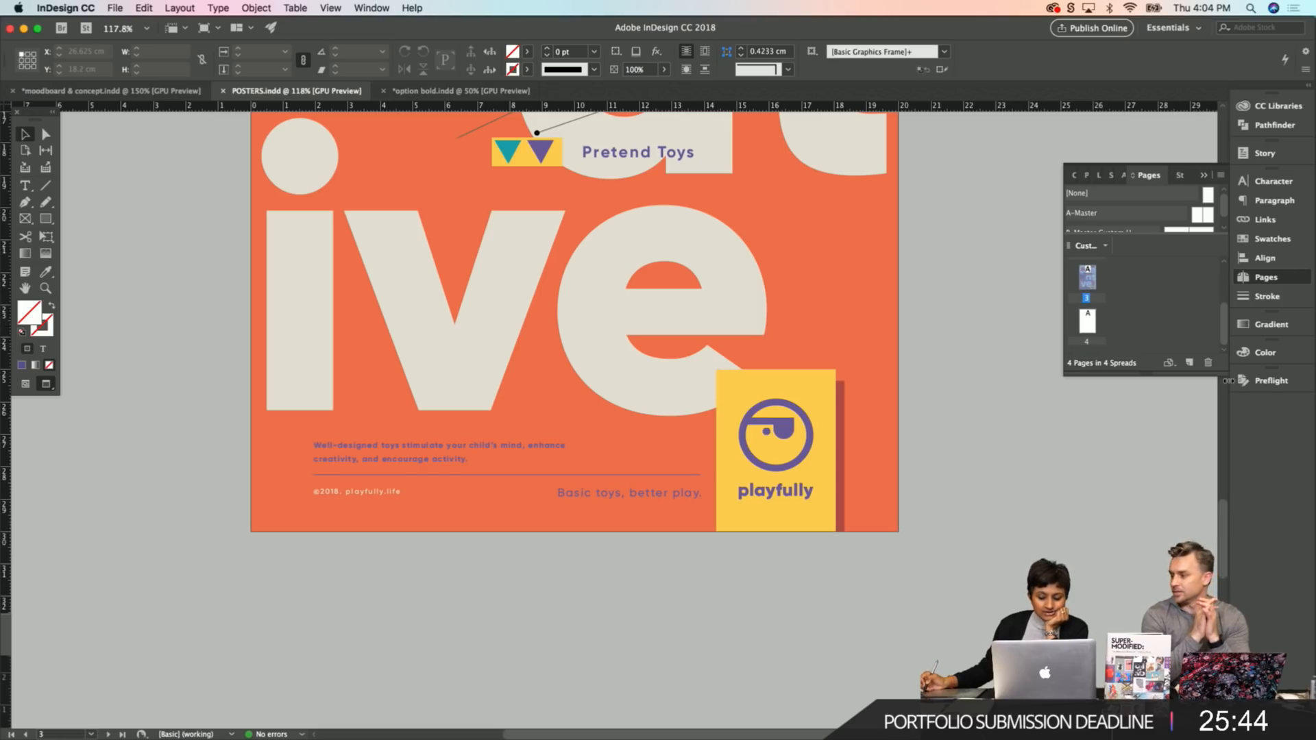
left_click_drag(1222, 374, 1224, 569)
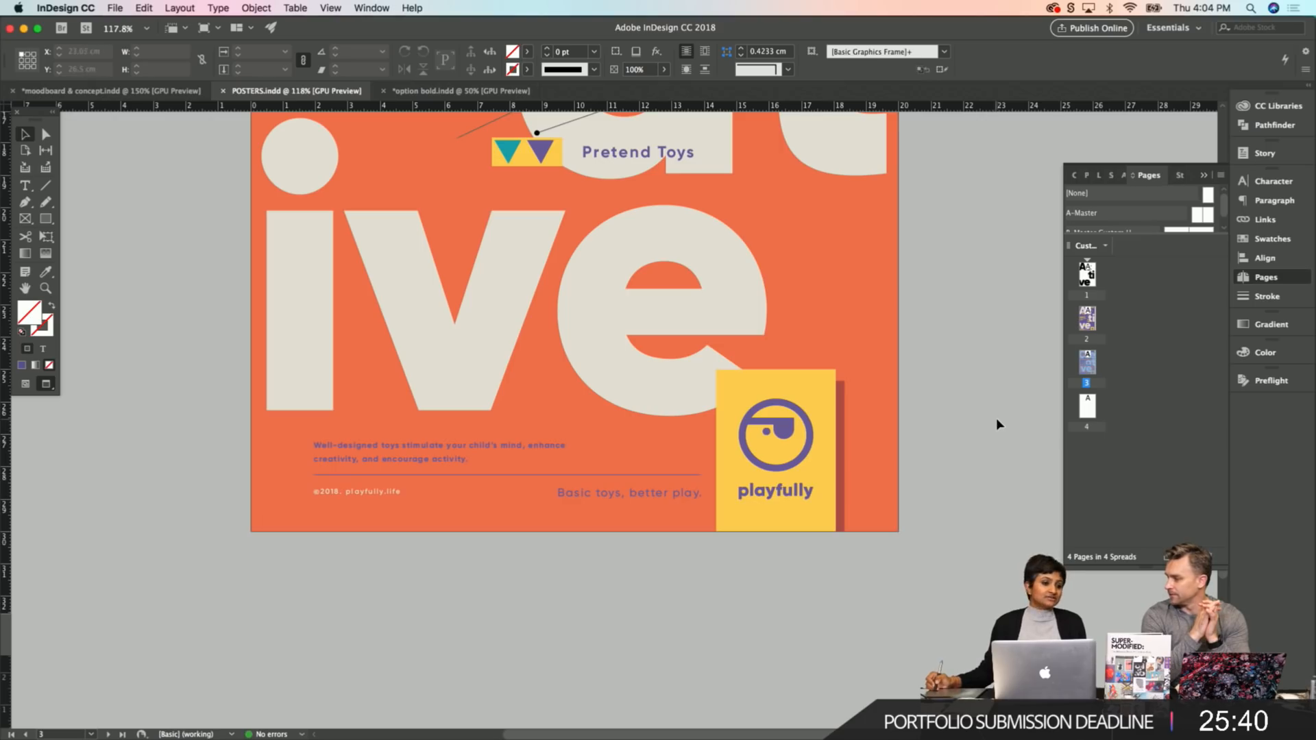
Copy the orange background, header text, footer copy and playfully logo from the "Creative" poster onto blank page 4 in the same positions.
left_click(863, 410, "alt+super")
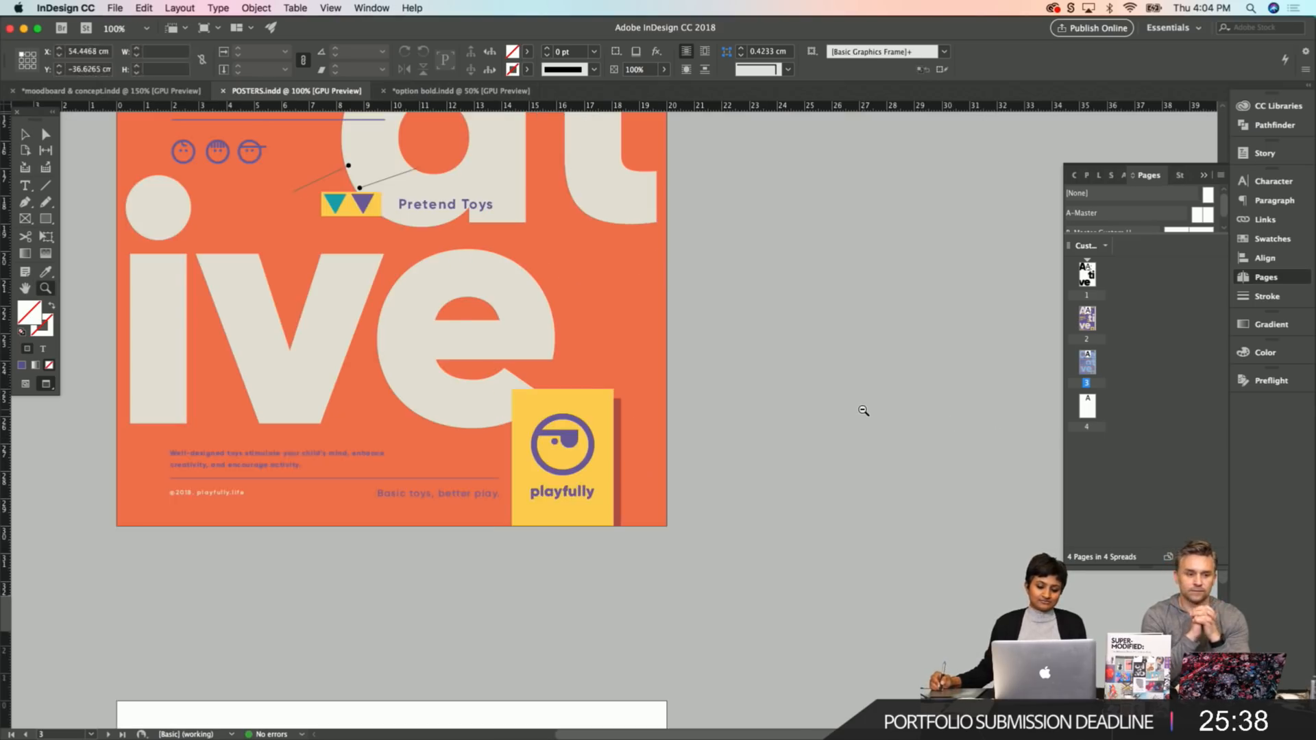
left_click(863, 410, "alt+super")
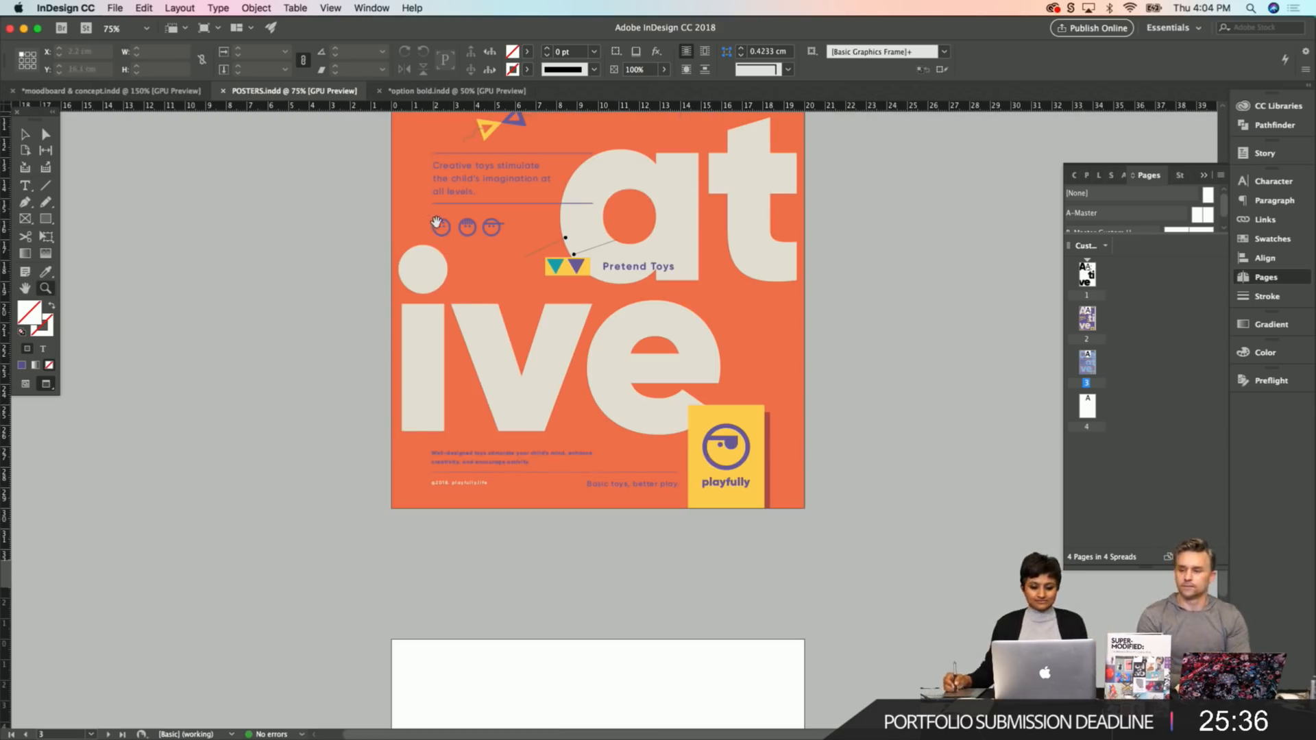
left_click_drag(434, 220, 434, 300)
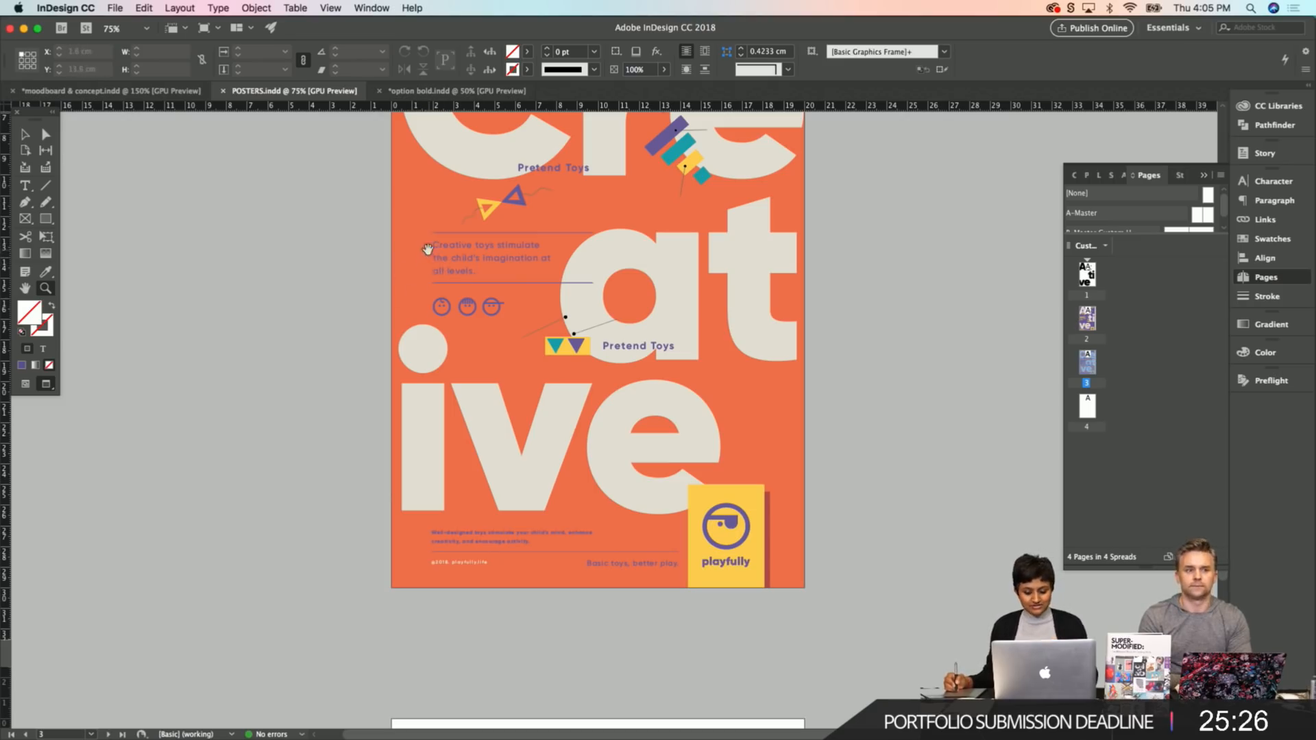
left_click_drag(665, 485, 650, 269)
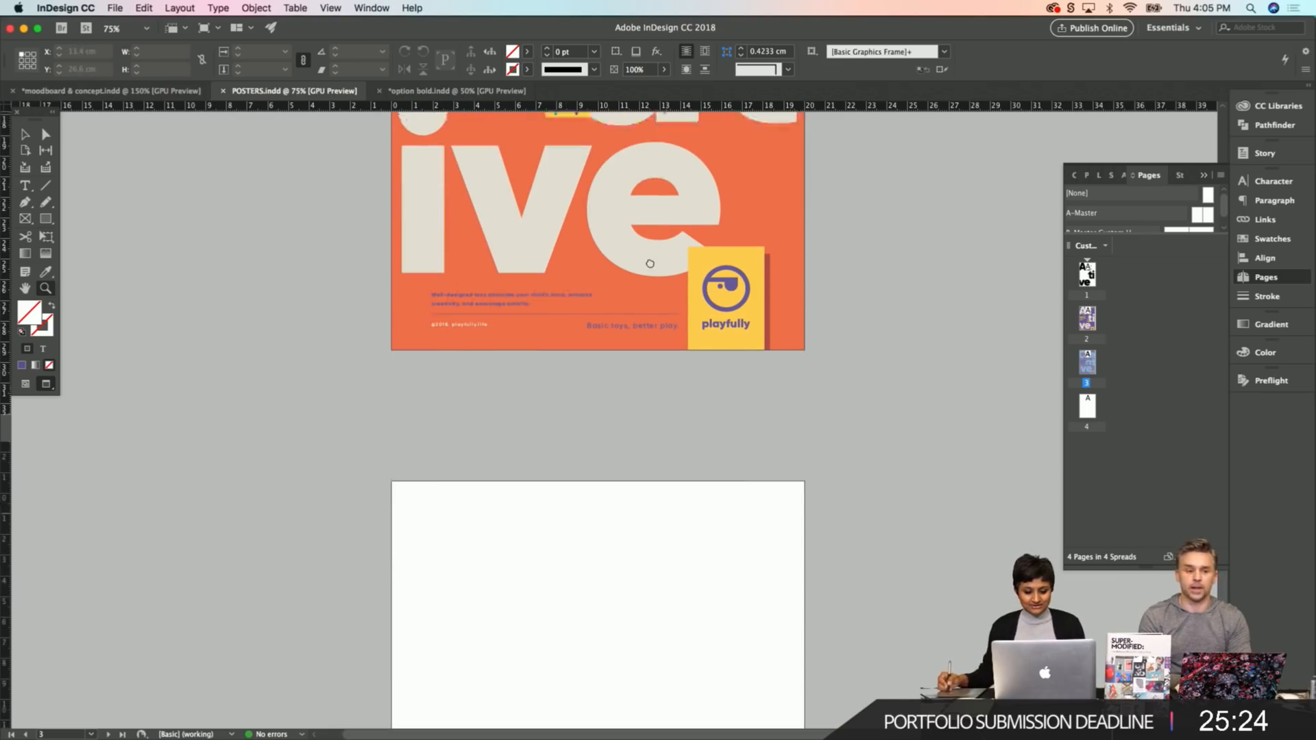
left_click(690, 284, "alt")
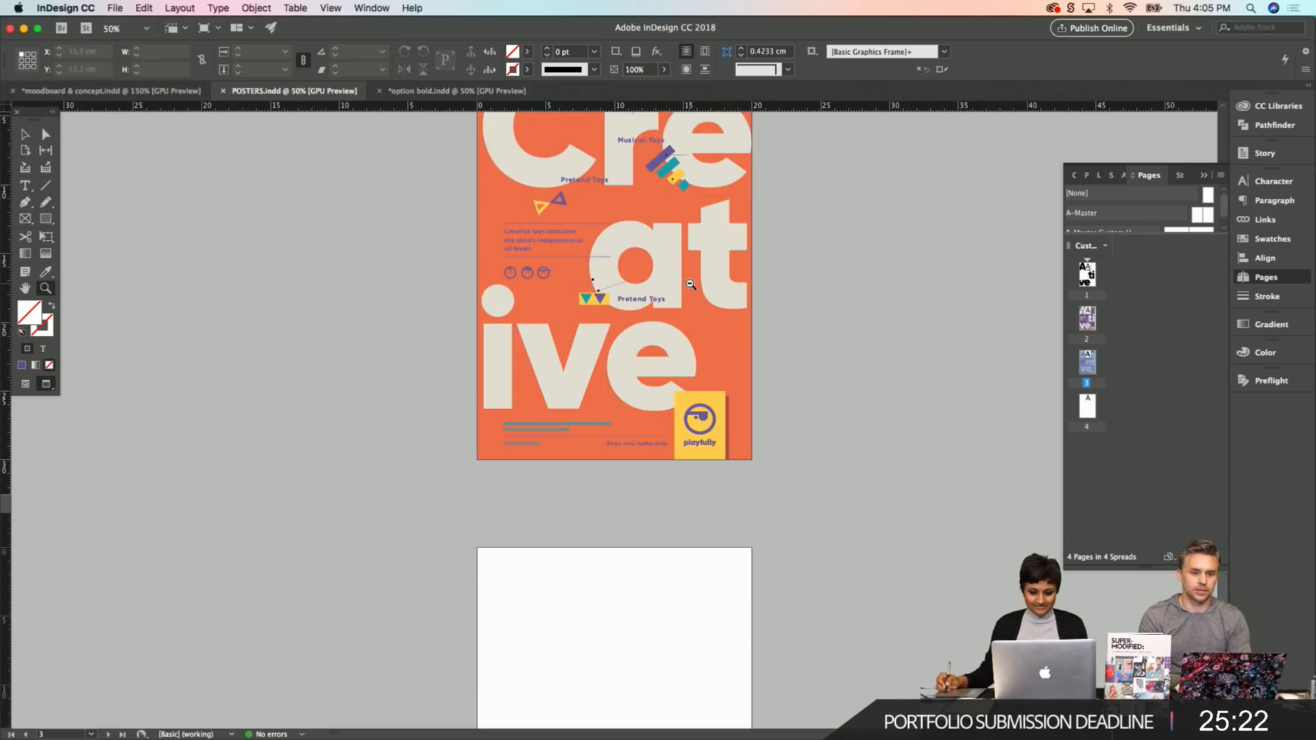
left_click_drag(769, 323, 792, 462)
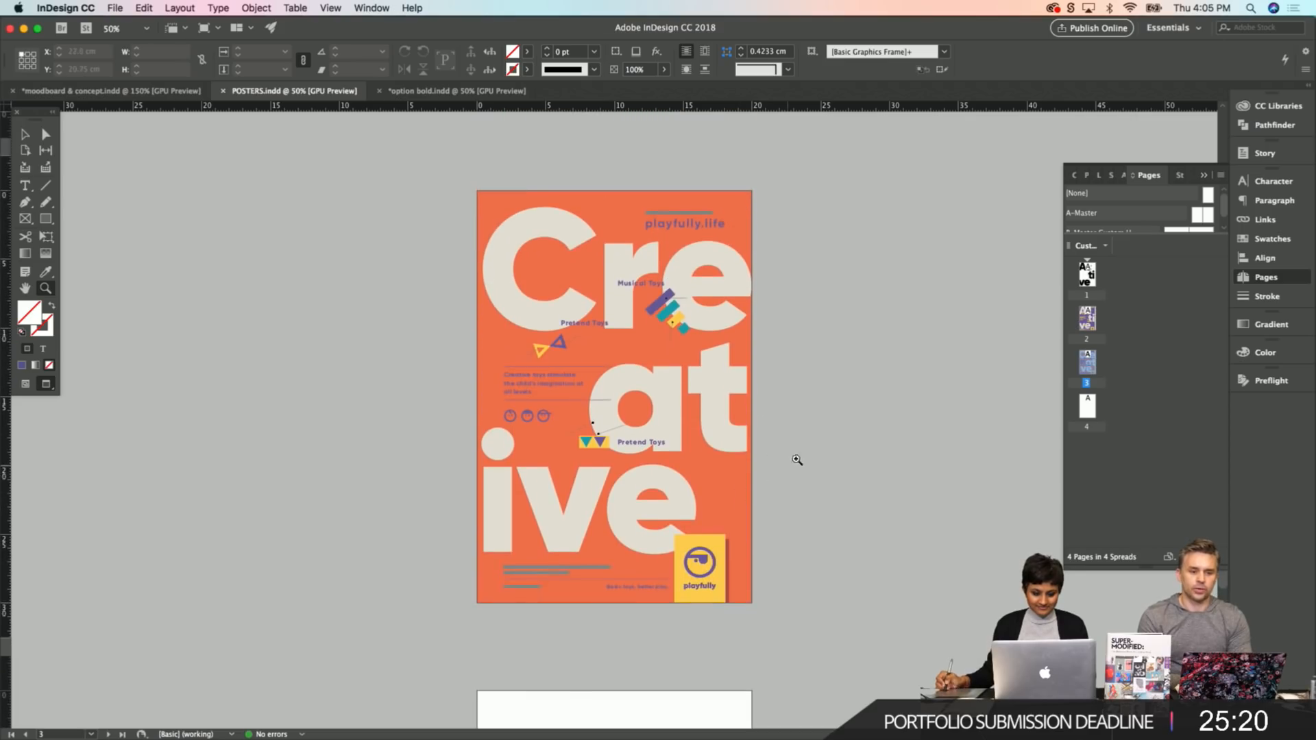
key("v")
left_click(704, 229)
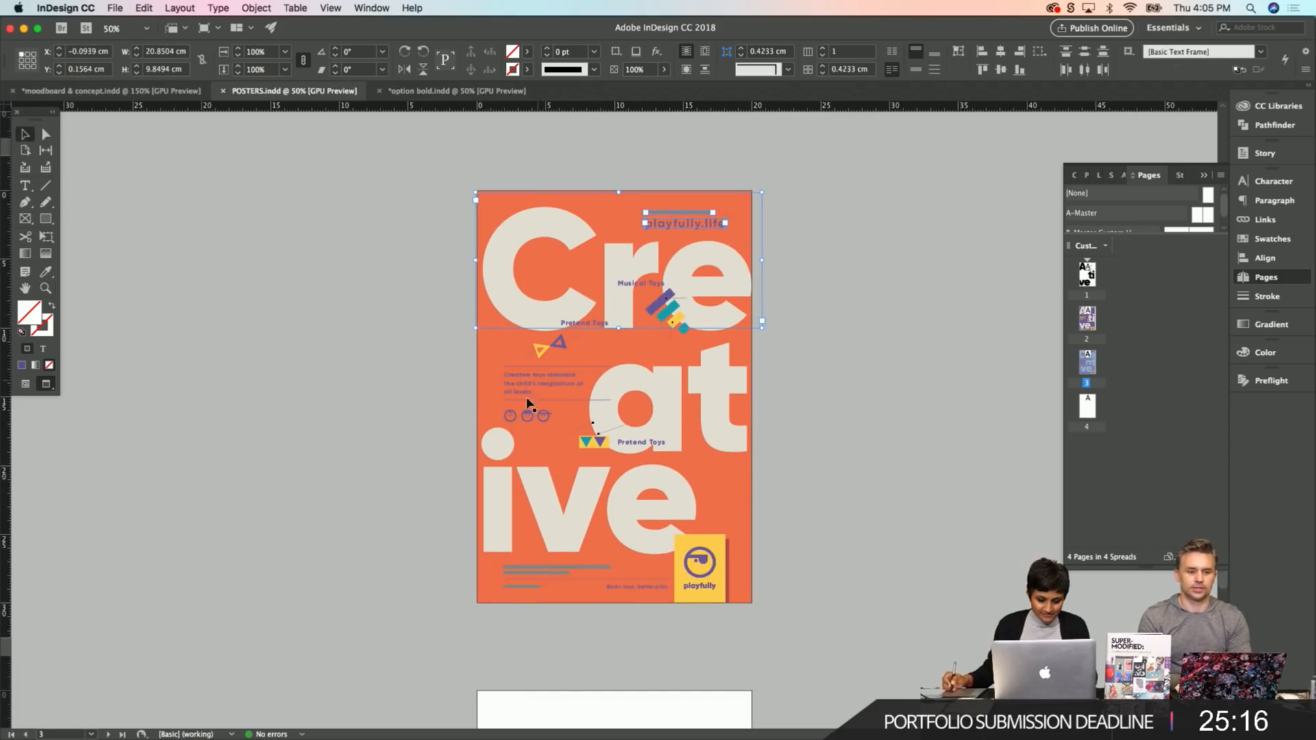
left_click(491, 207, "shift")
left_click(479, 363, "shift")
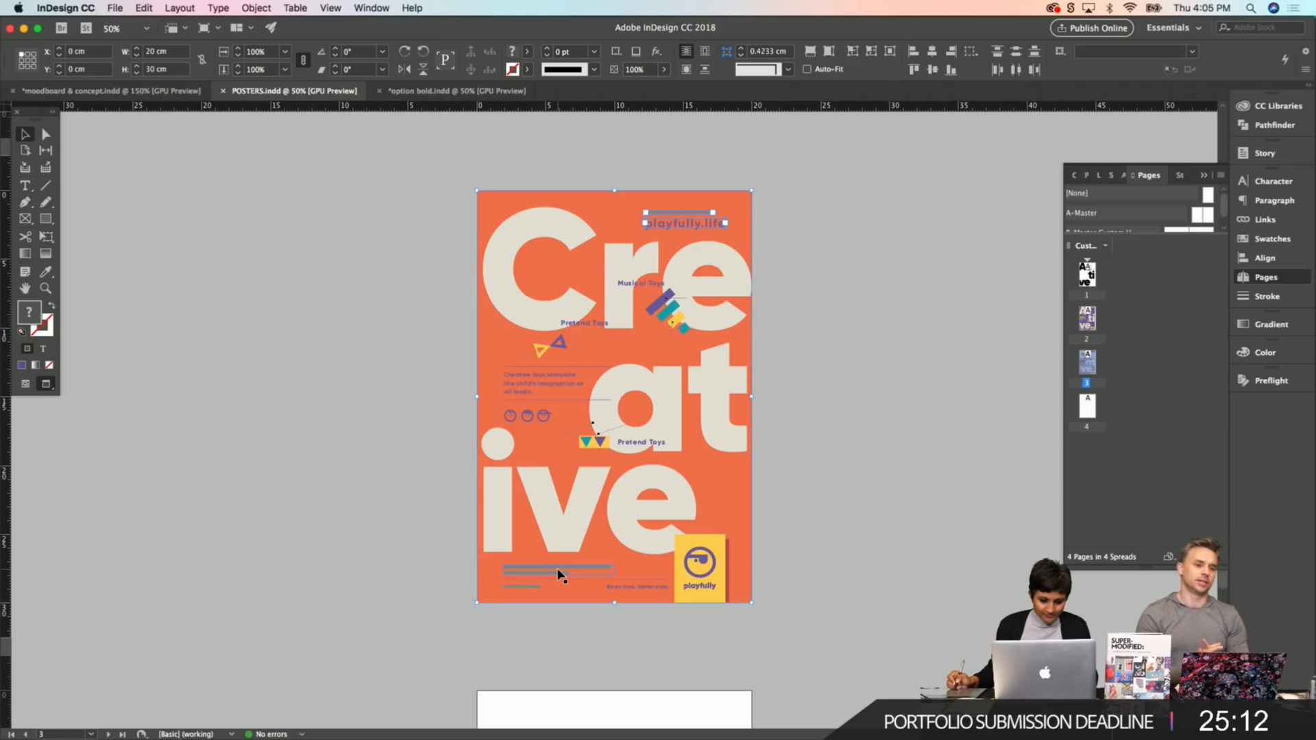
left_click(531, 588, "shift")
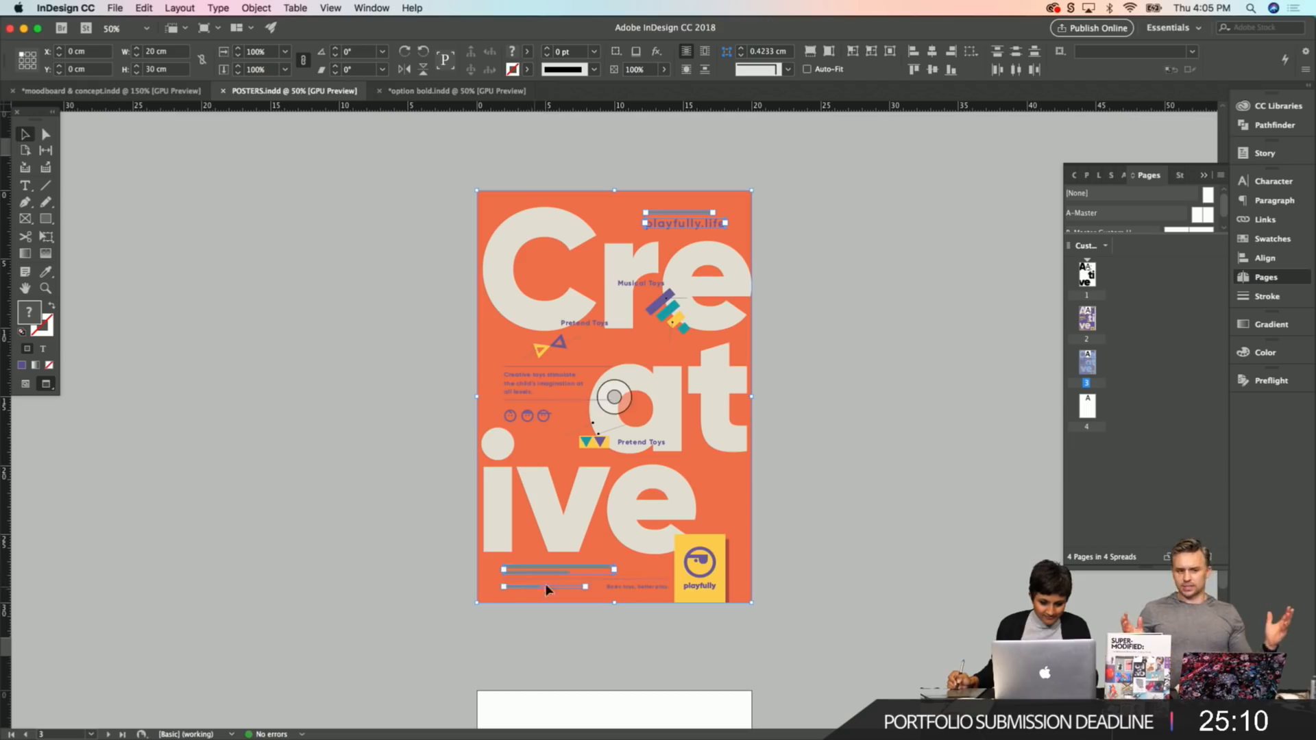
left_click(649, 586, "shift")
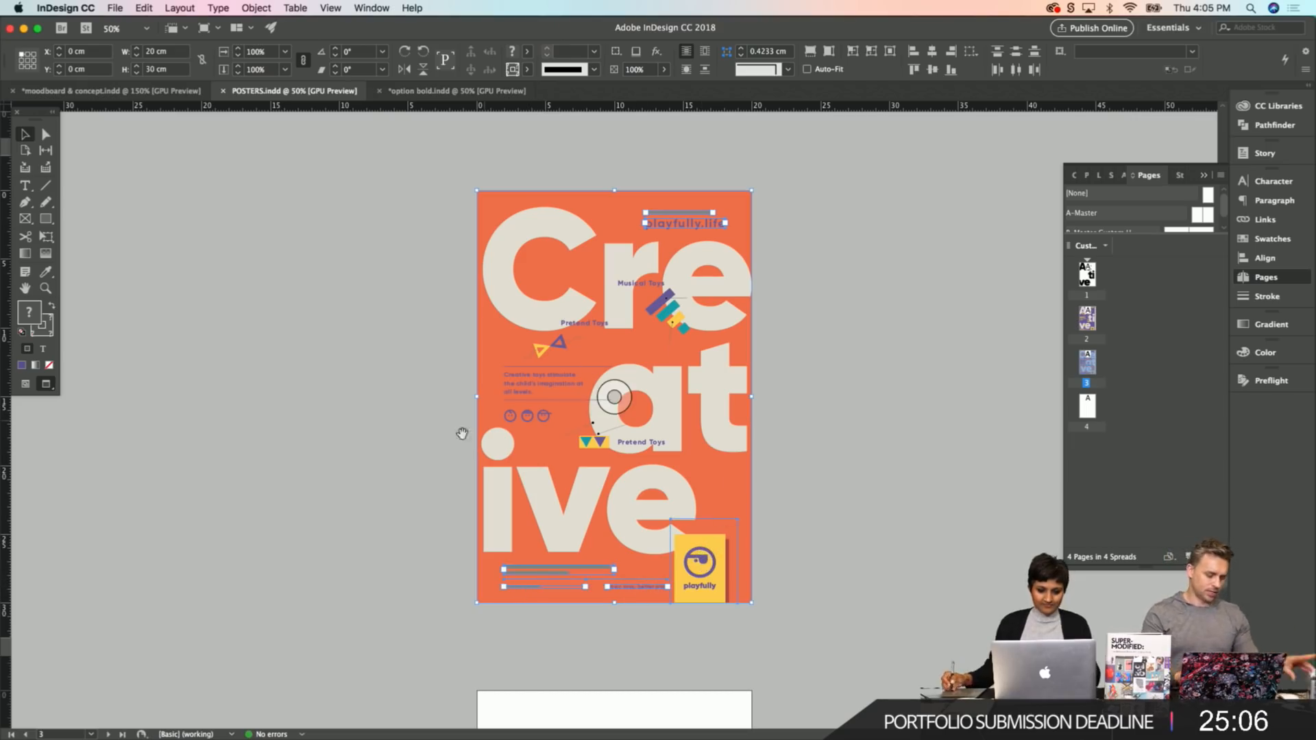
scroll(603, 396, "down", 5)
left_click_drag(488, 128, 505, 632)
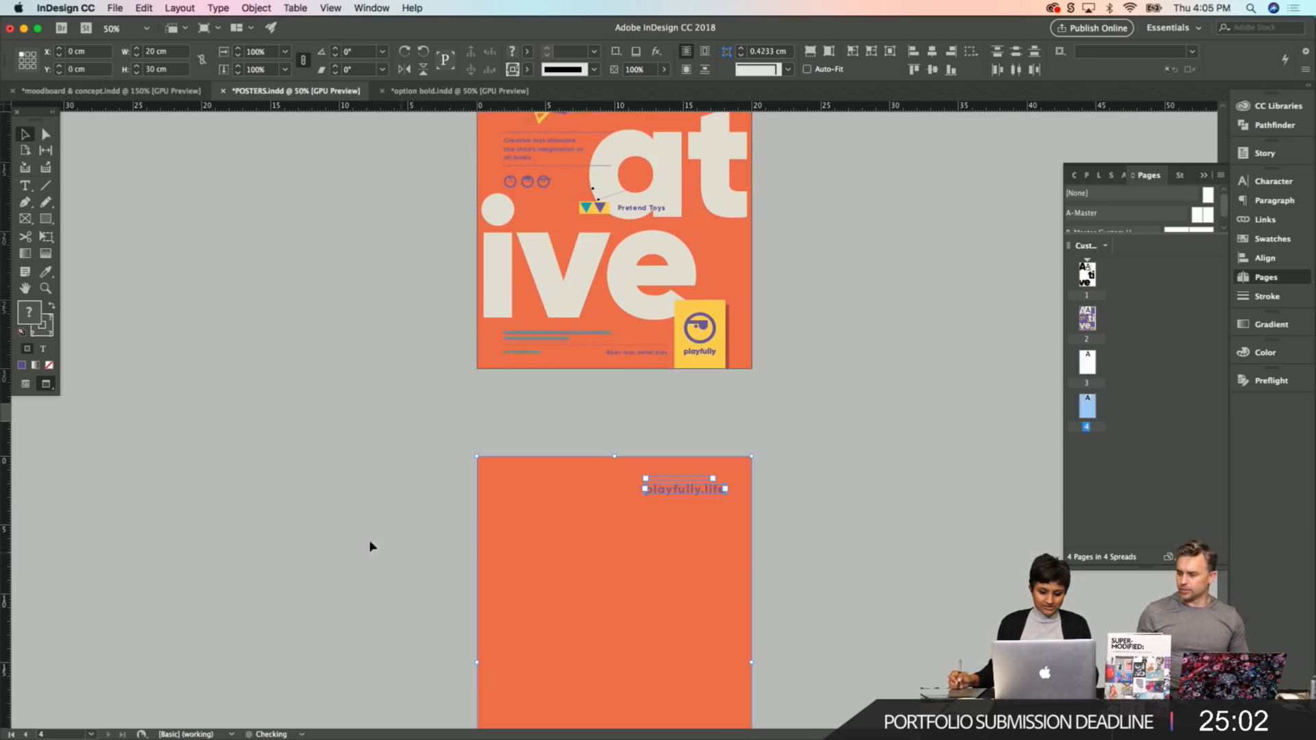
Fill the page 4 background with the teal swatch and save the document.
scroll(374, 522, "down", 4)
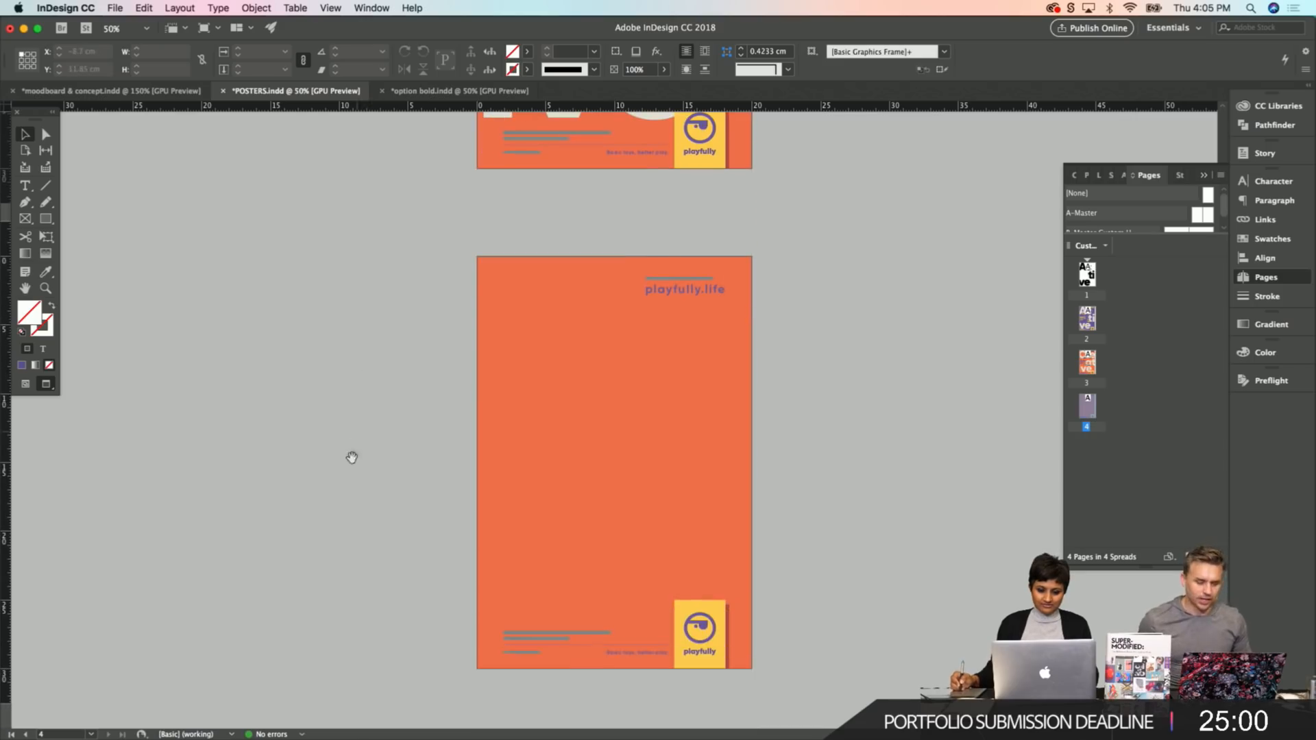
left_click(504, 397)
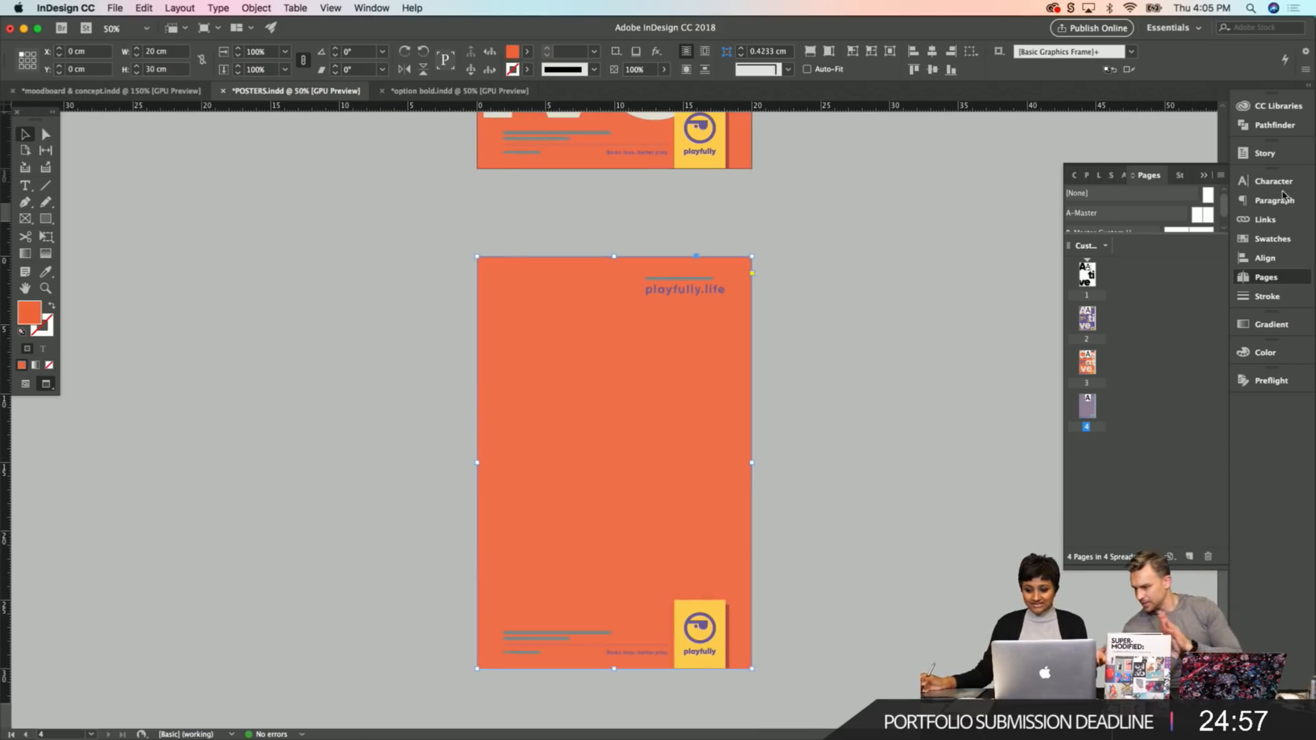
left_click(1269, 239)
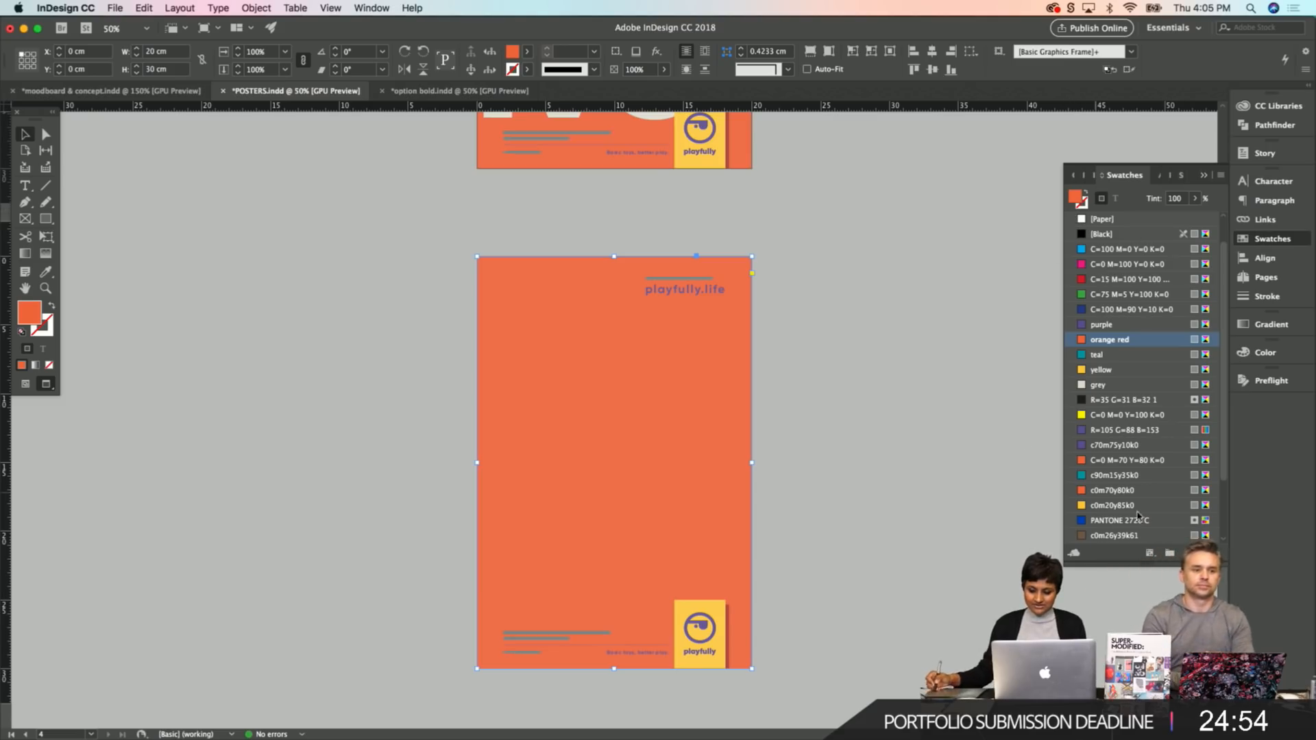
scroll(1224, 425, "up", 2)
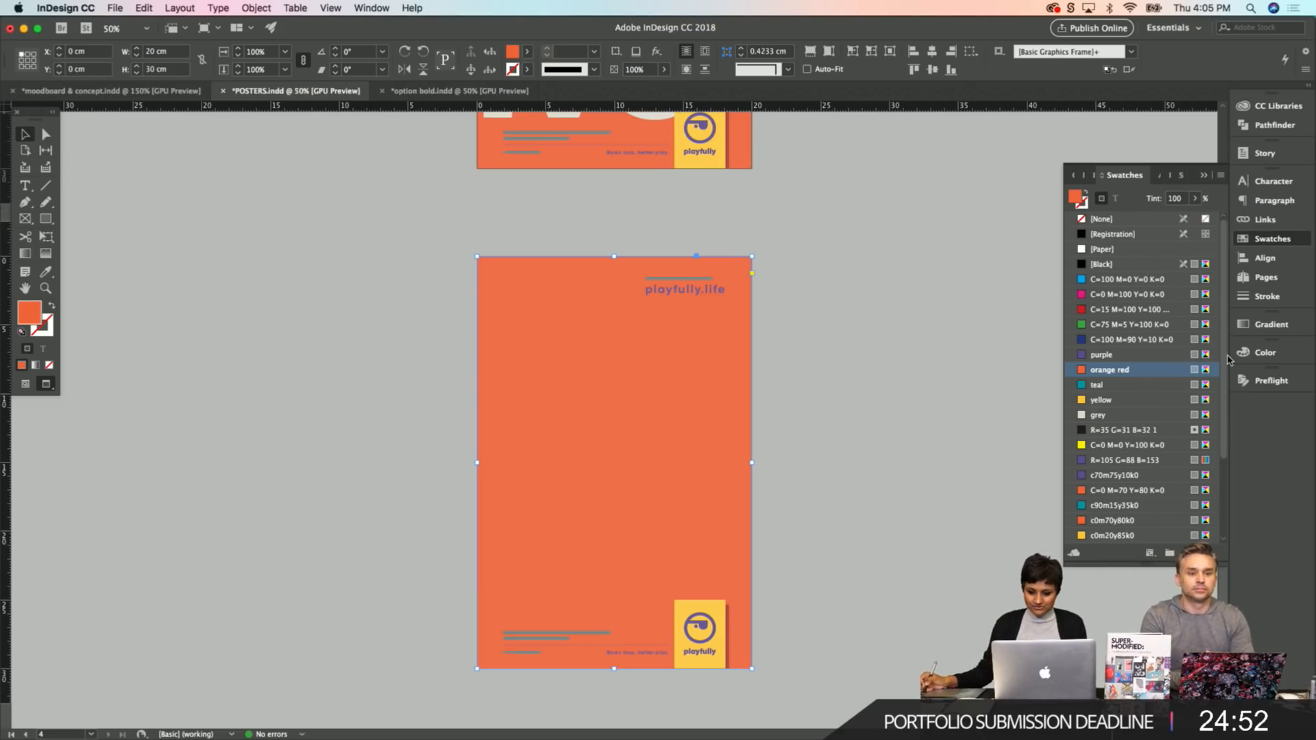
left_click(870, 372)
left_click_drag(308, 397, 322, 658)
left_click_drag(295, 192, 289, 389)
scroll(290, 389, "up", 5)
scroll(309, 500, "down", 10)
left_click(487, 461)
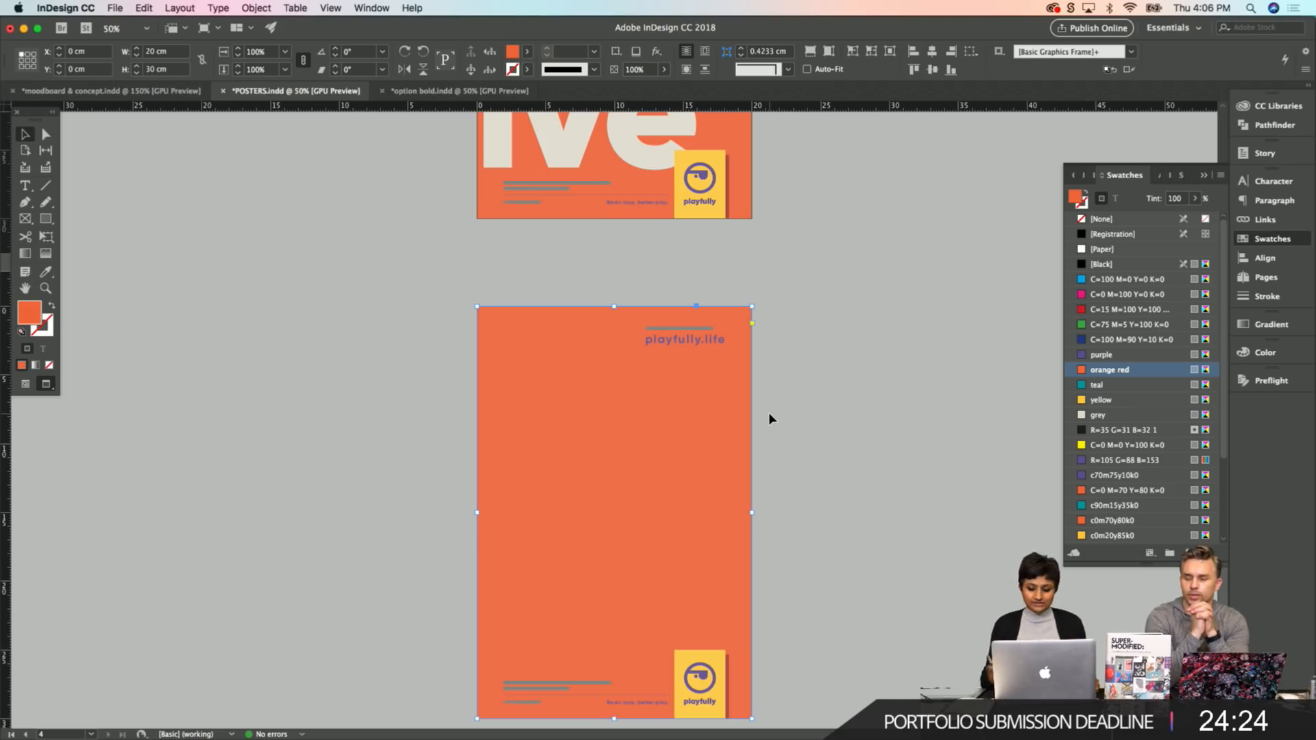
left_click(1095, 387)
left_click(892, 412)
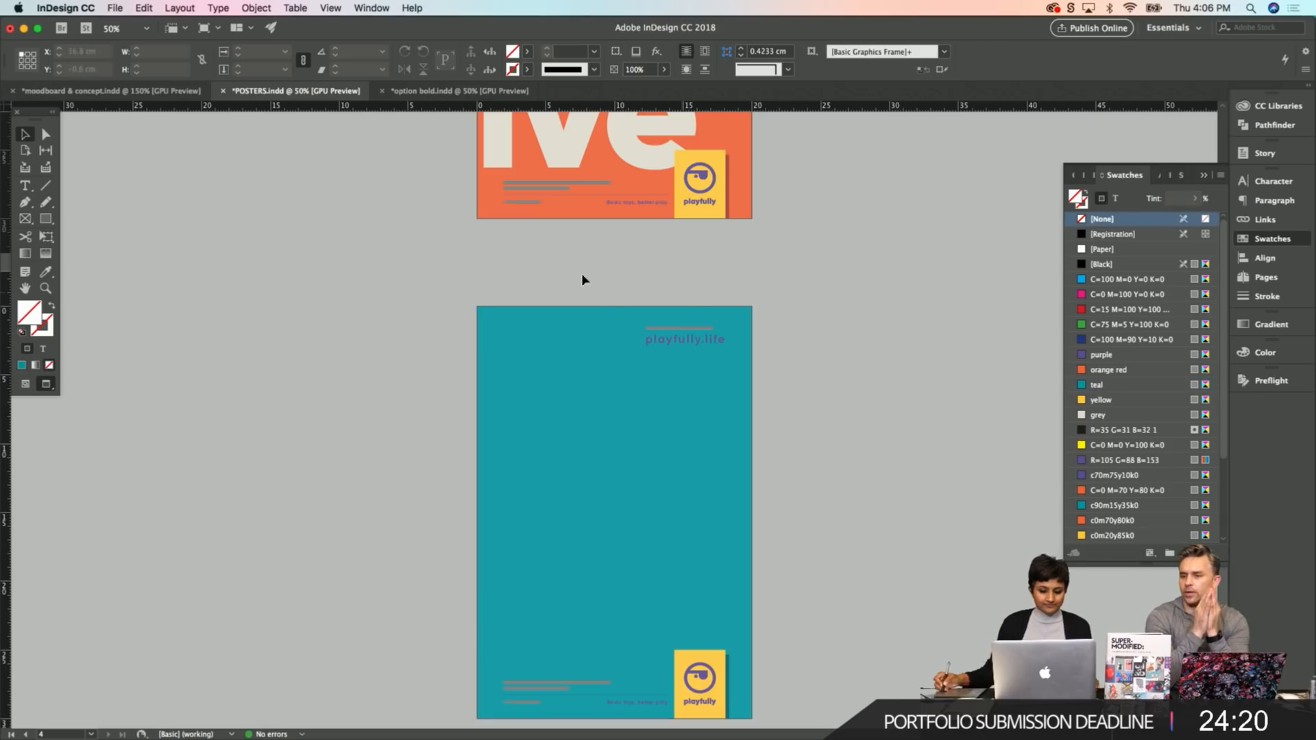
key("super+s")
Review the "Active" and "Creative" poster layouts as reference for the teal poster on page 4.
scroll(340, 296, "up", 5)
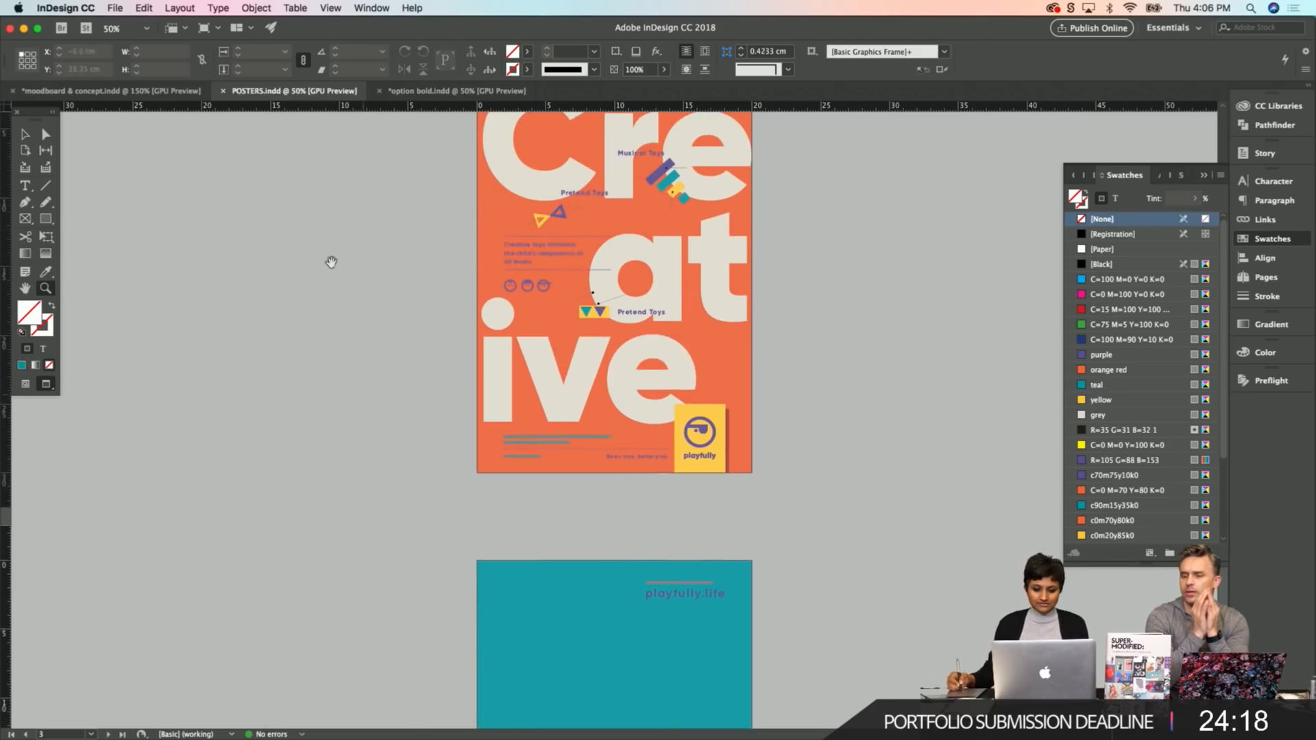
scroll(340, 295, "up", 10)
scroll(316, 431, "up", 2)
left_click_drag(421, 193, 544, 270)
left_click_drag(491, 548, 340, 368)
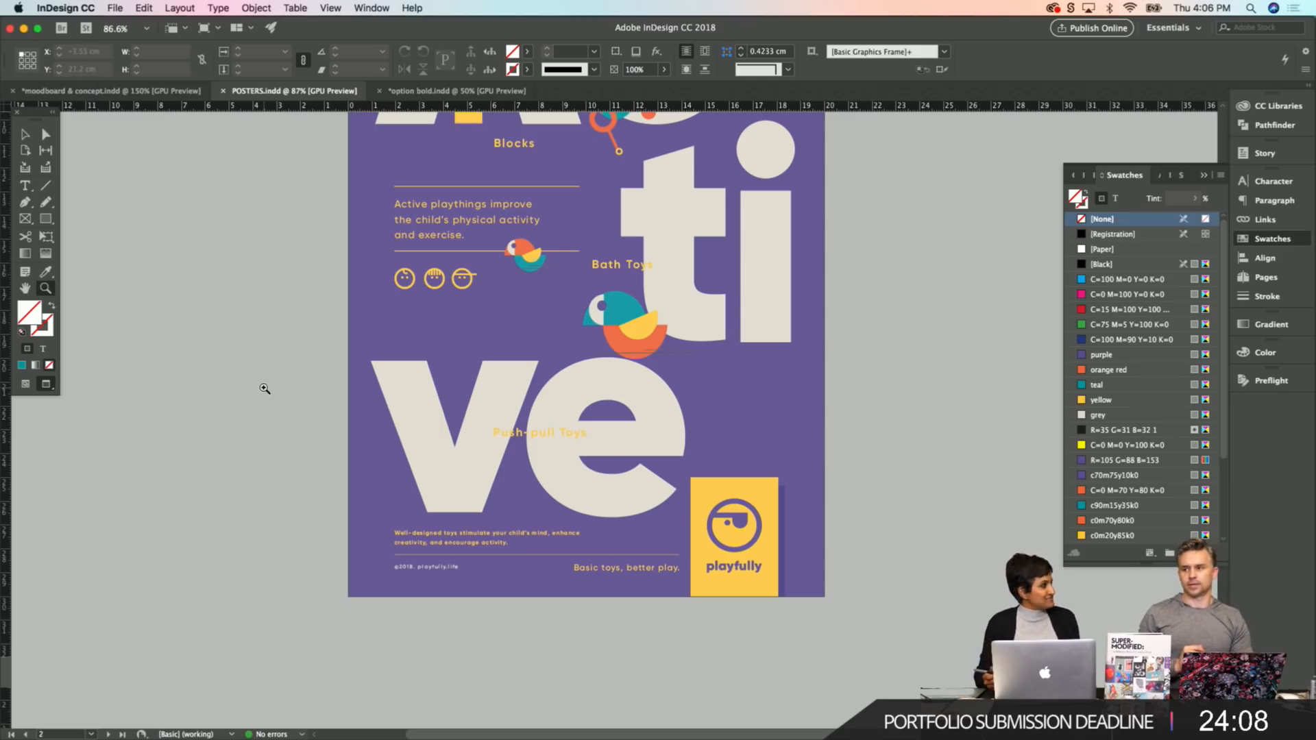
key("v")
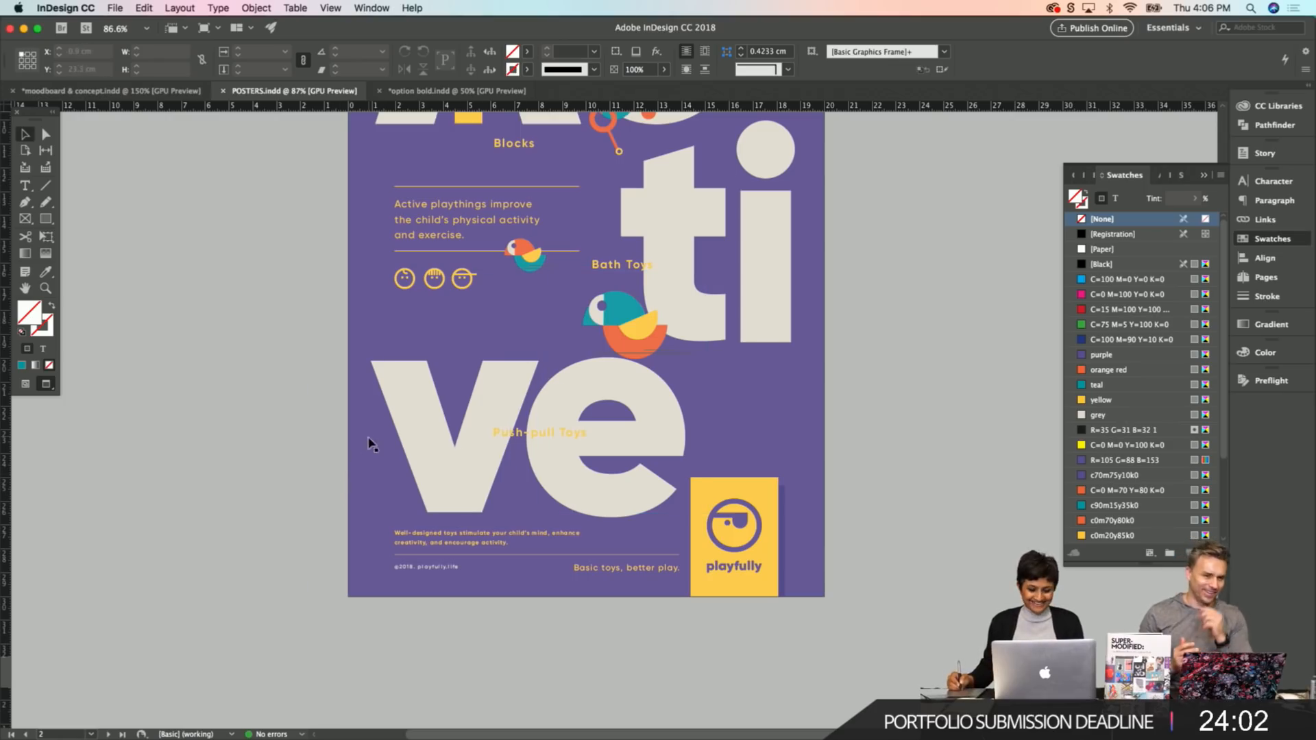
scroll(268, 560, "down", 10)
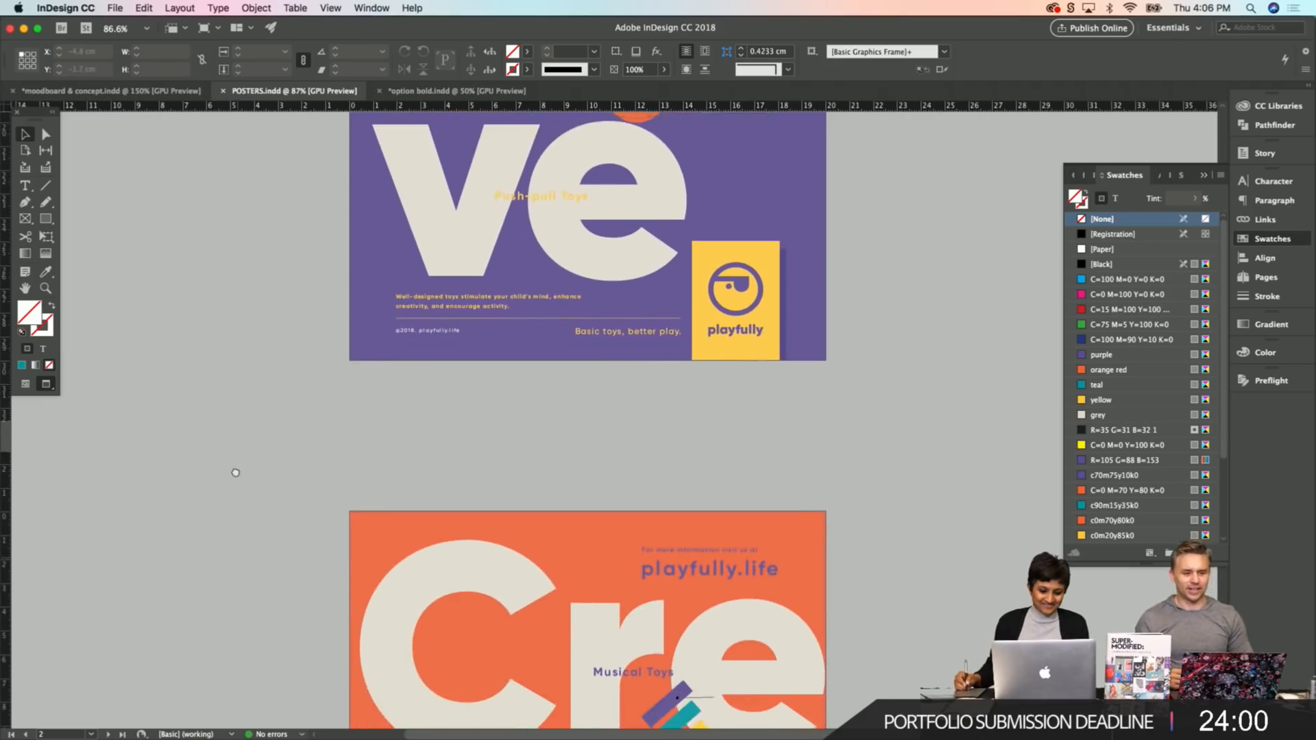
scroll(264, 466, "down", 10)
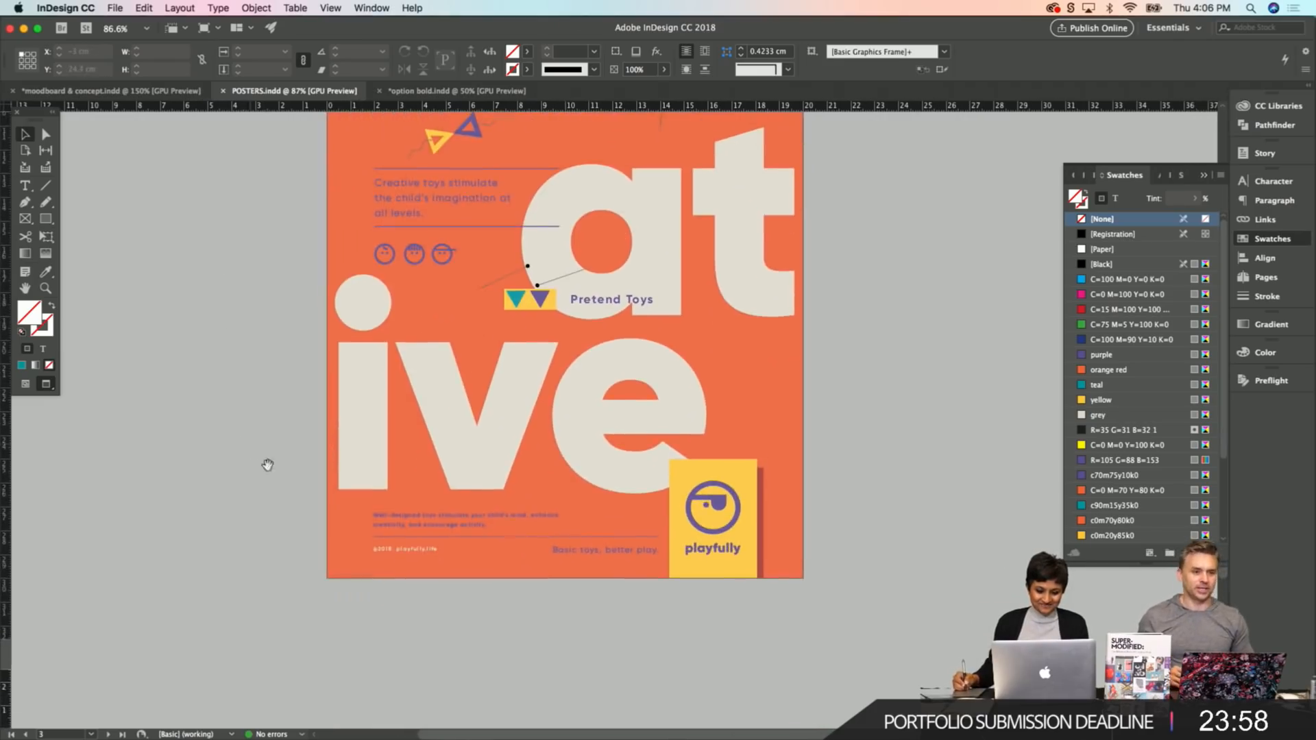
scroll(299, 455, "down", 5)
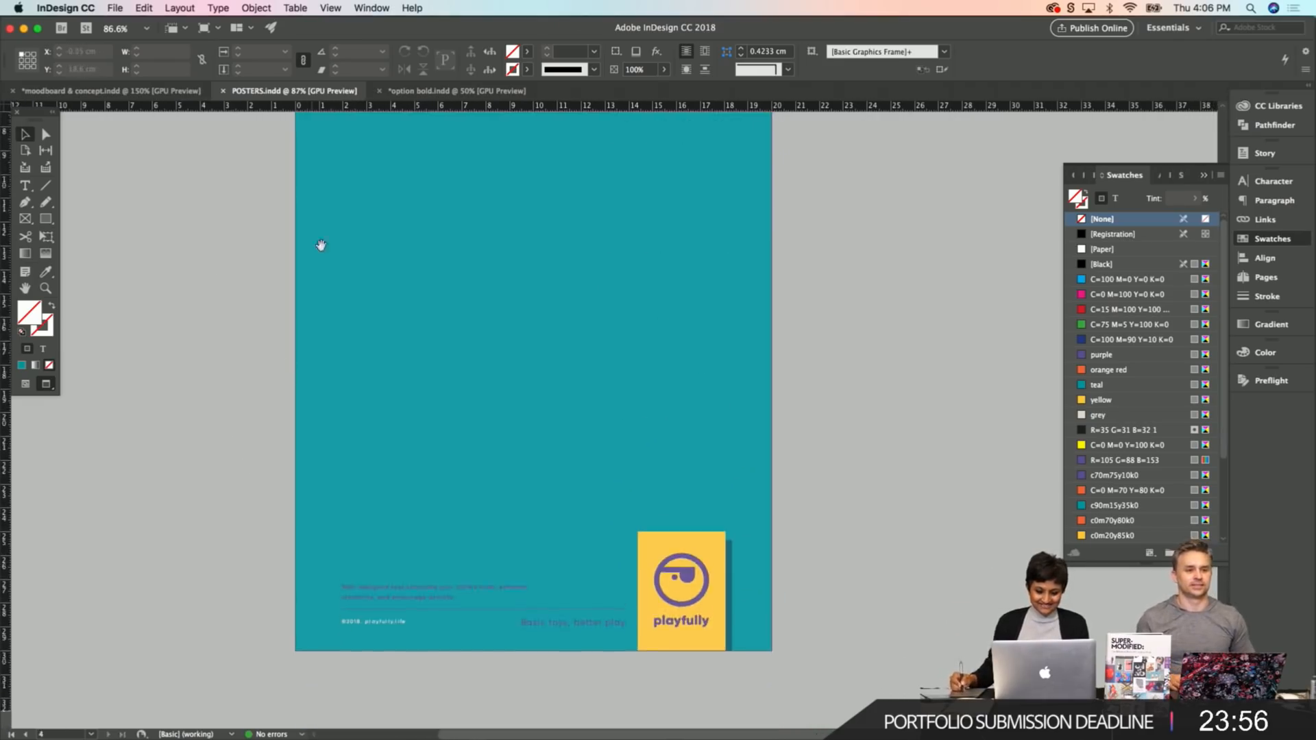
Check the text colour swatch of the two "playfully.life" header lines on the teal poster.
scroll(411, 376, "up", 7)
left_click(583, 341)
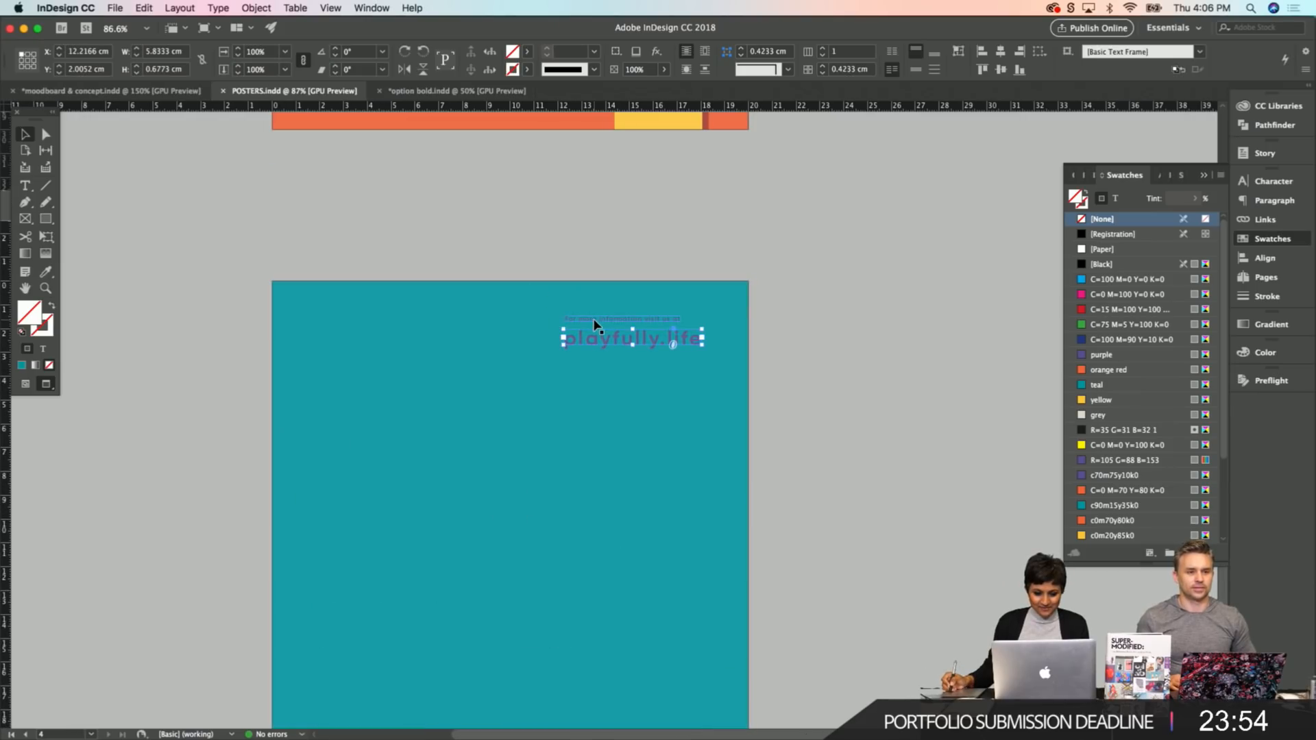
left_click(1115, 198)
left_click(1101, 354)
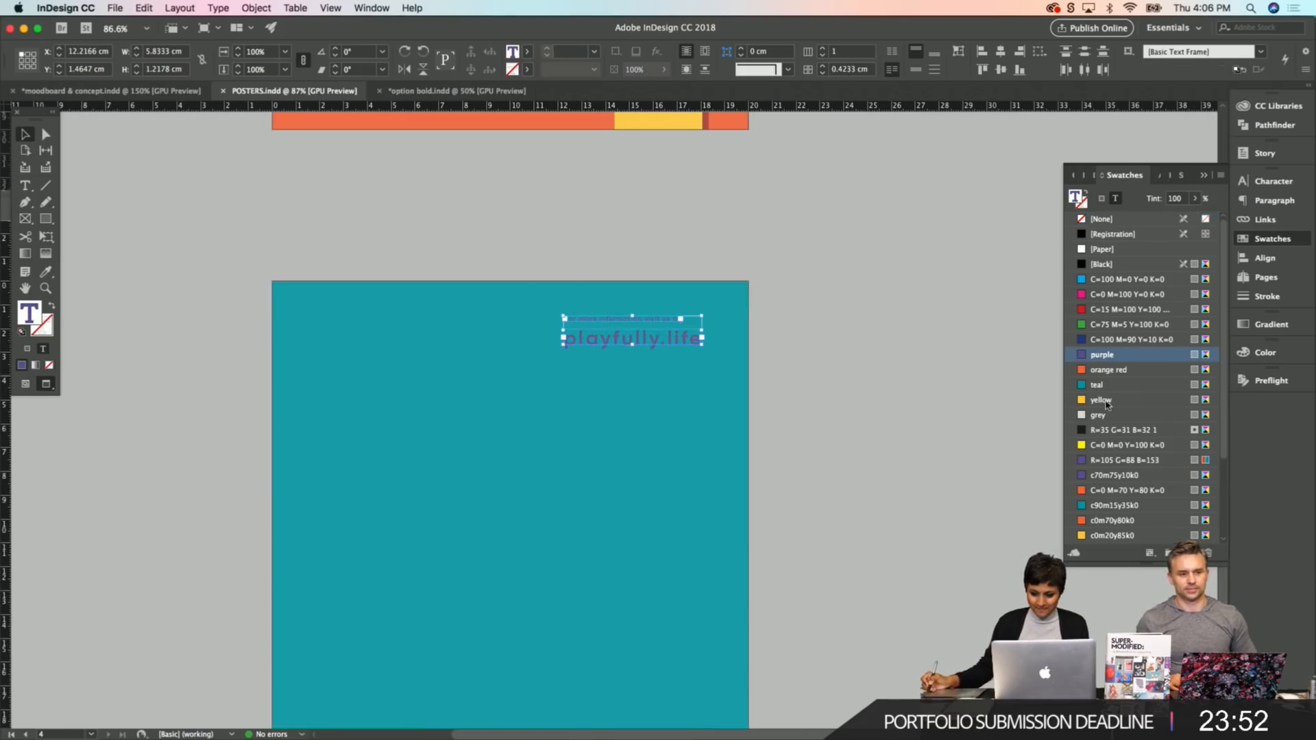
left_click(828, 451)
Show the guides and margins and examine how the finished posters align to them, up to the "Active" poster.
scroll(660, 285, "down", 5)
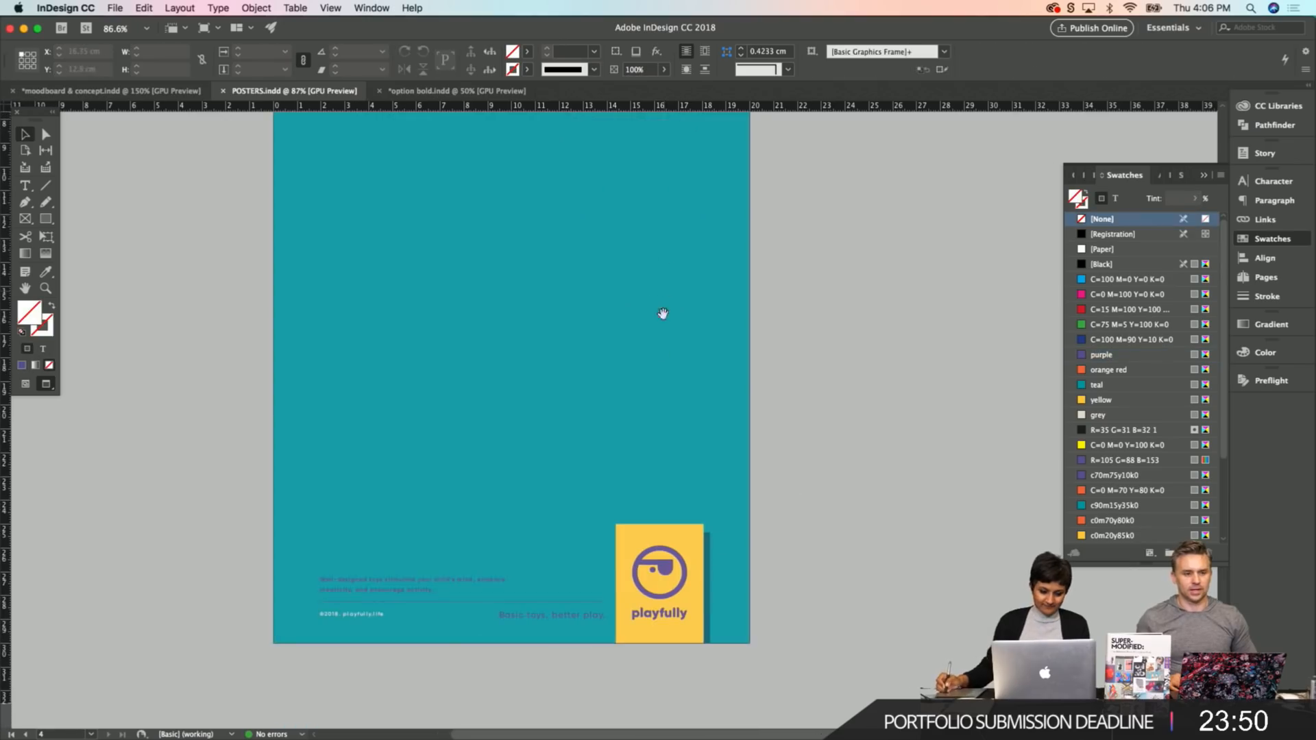
key("w")
left_click_drag(184, 292, 199, 720)
left_click_drag(199, 257, 200, 655)
left_click_drag(199, 199, 187, 551)
left_click_drag(170, 343, 145, 529)
left_click_drag(162, 184, 166, 402)
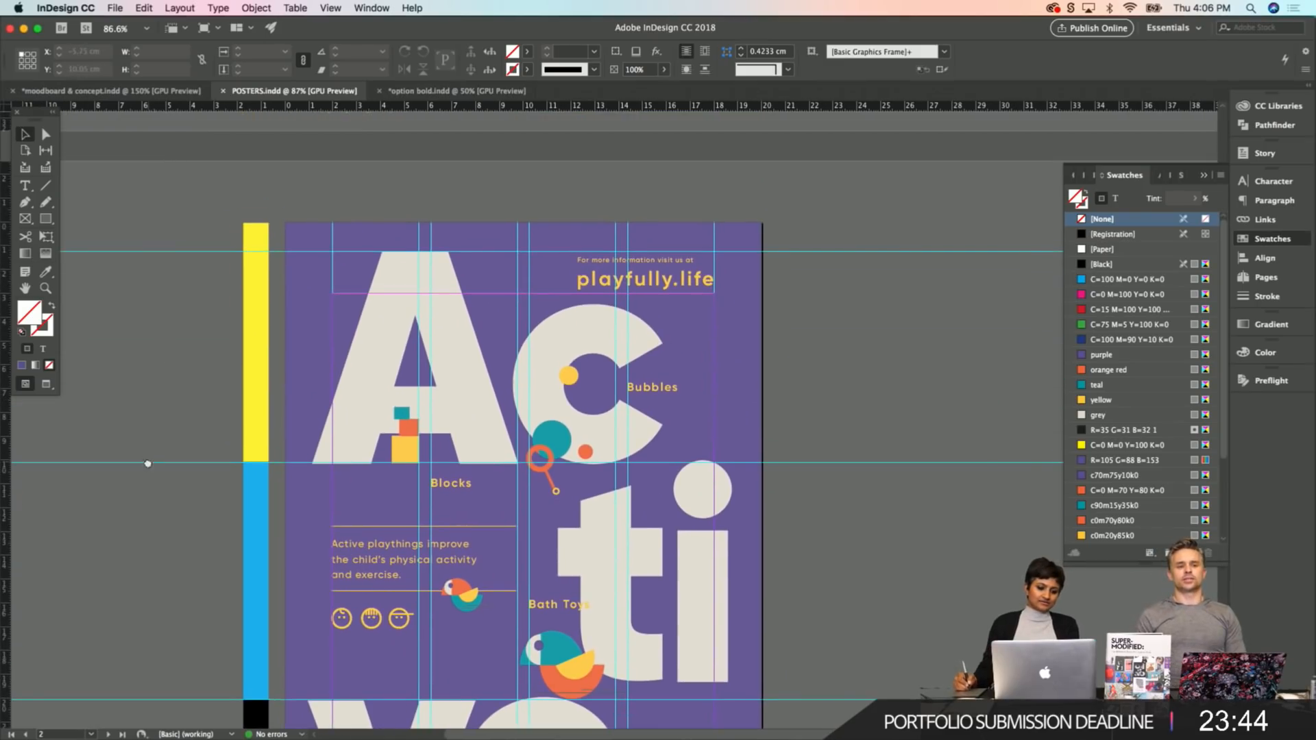
left_click_drag(148, 461, 185, 264)
Hide the guides again and look over the series from the "Active" poster down to the teal one.
key("w")
left_click_drag(187, 516, 196, 470)
left_click_drag(208, 333, 205, 432)
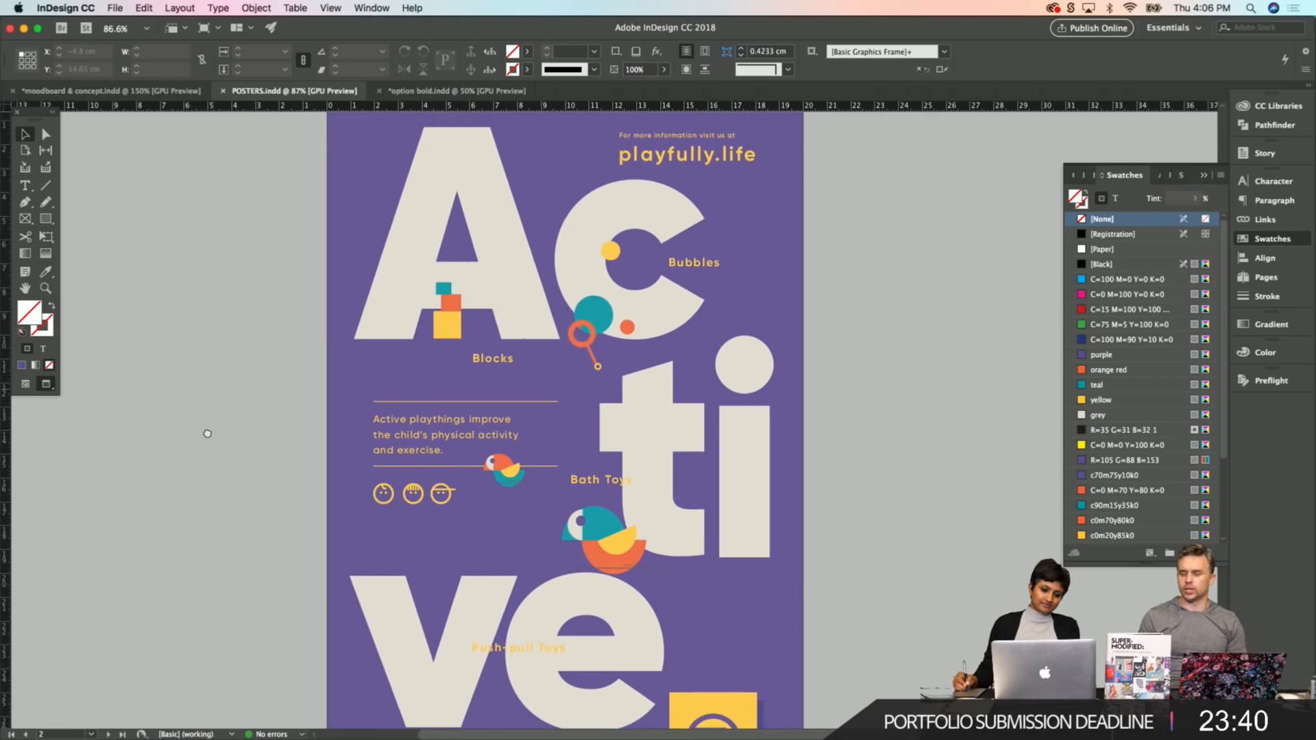
scroll(200, 468, "down", 15)
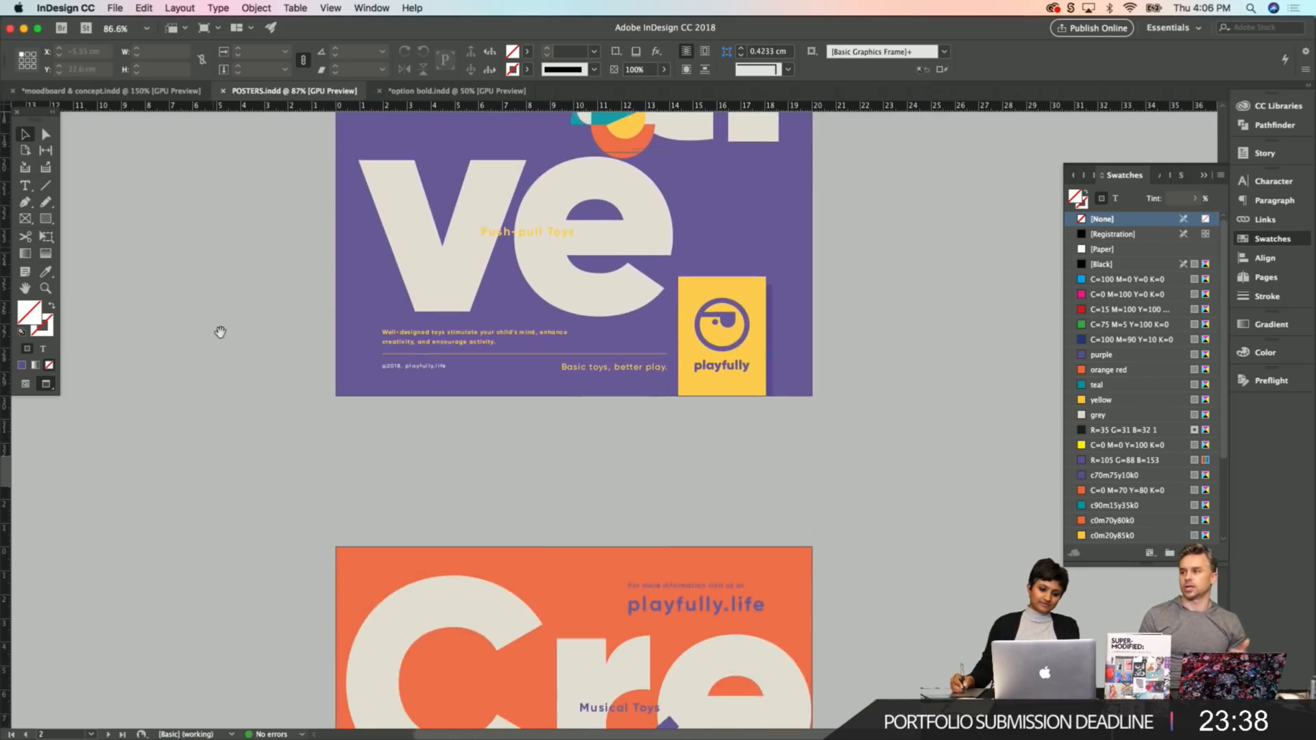
scroll(212, 264, "right", 2)
scroll(174, 420, "down", 10)
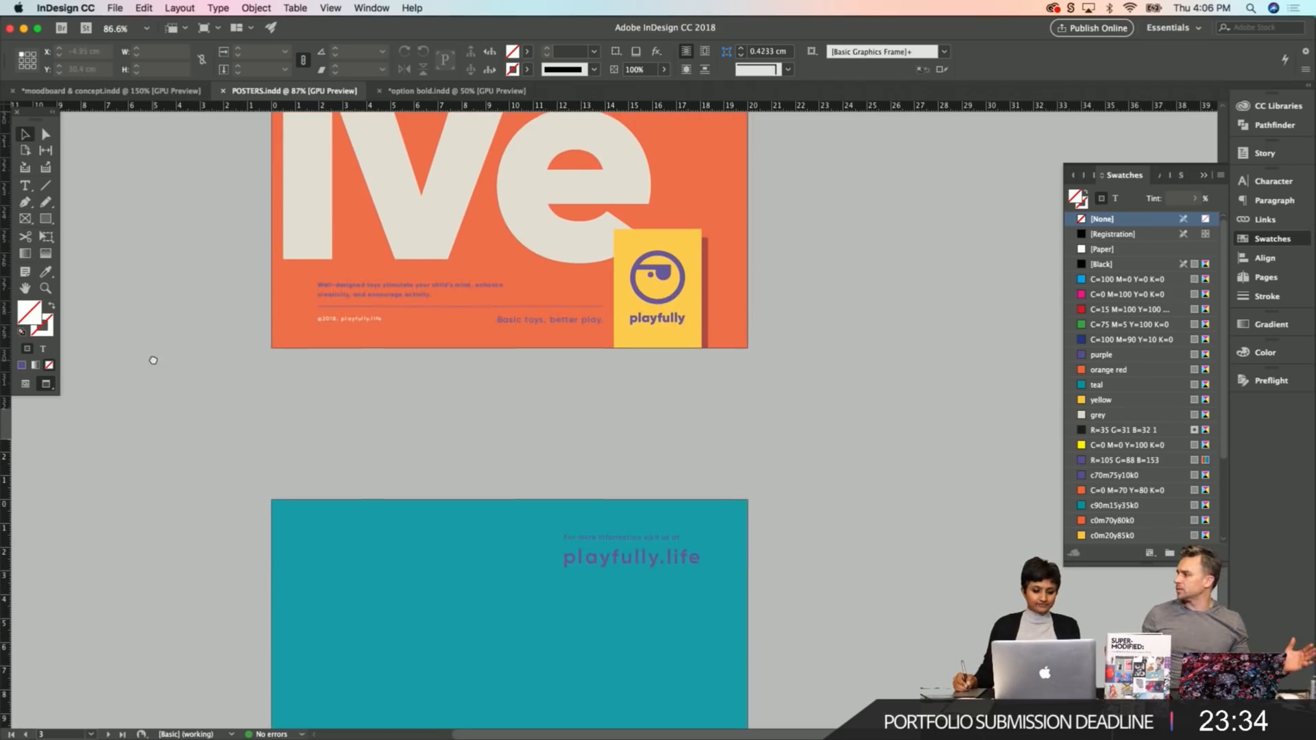
Select the "playfully.life" header lines on the teal poster and check their text fill swatch, leaving them deselected.
scroll(158, 340, "down", 1)
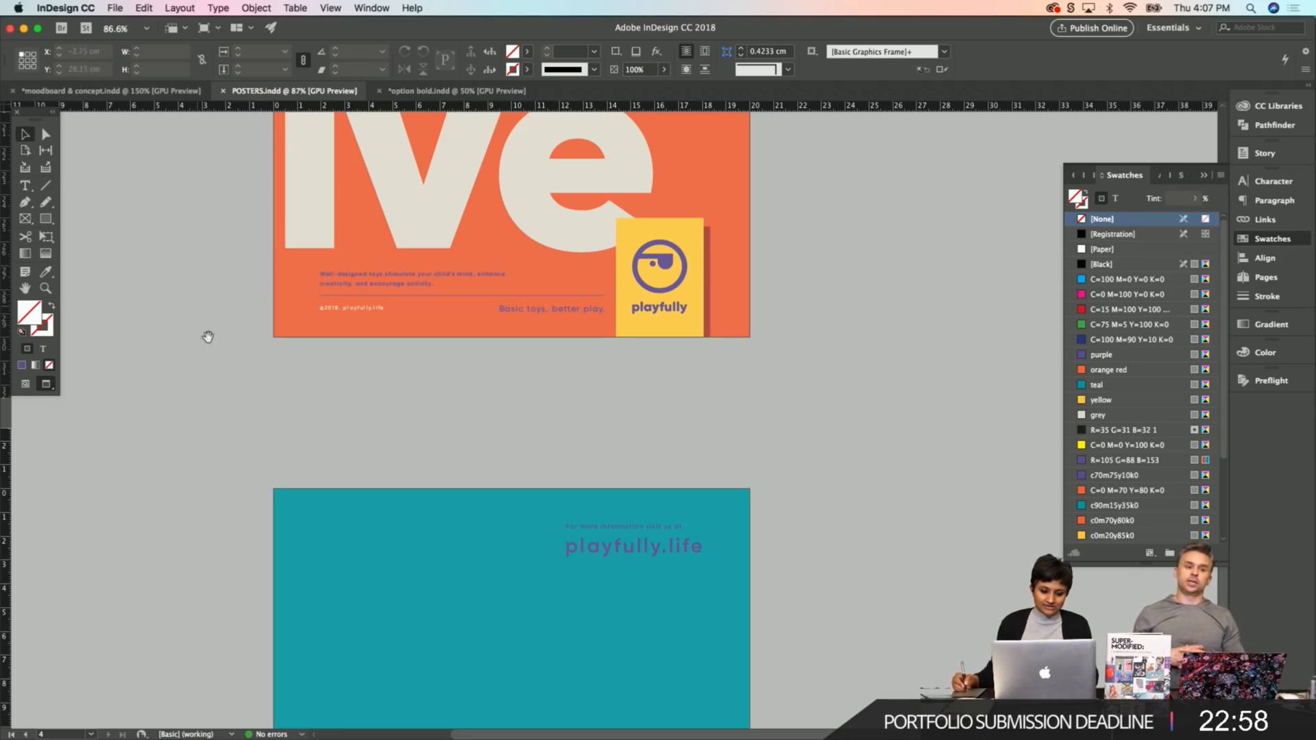
scroll(340, 446, "down", 15)
scroll(339, 374, "down", 10)
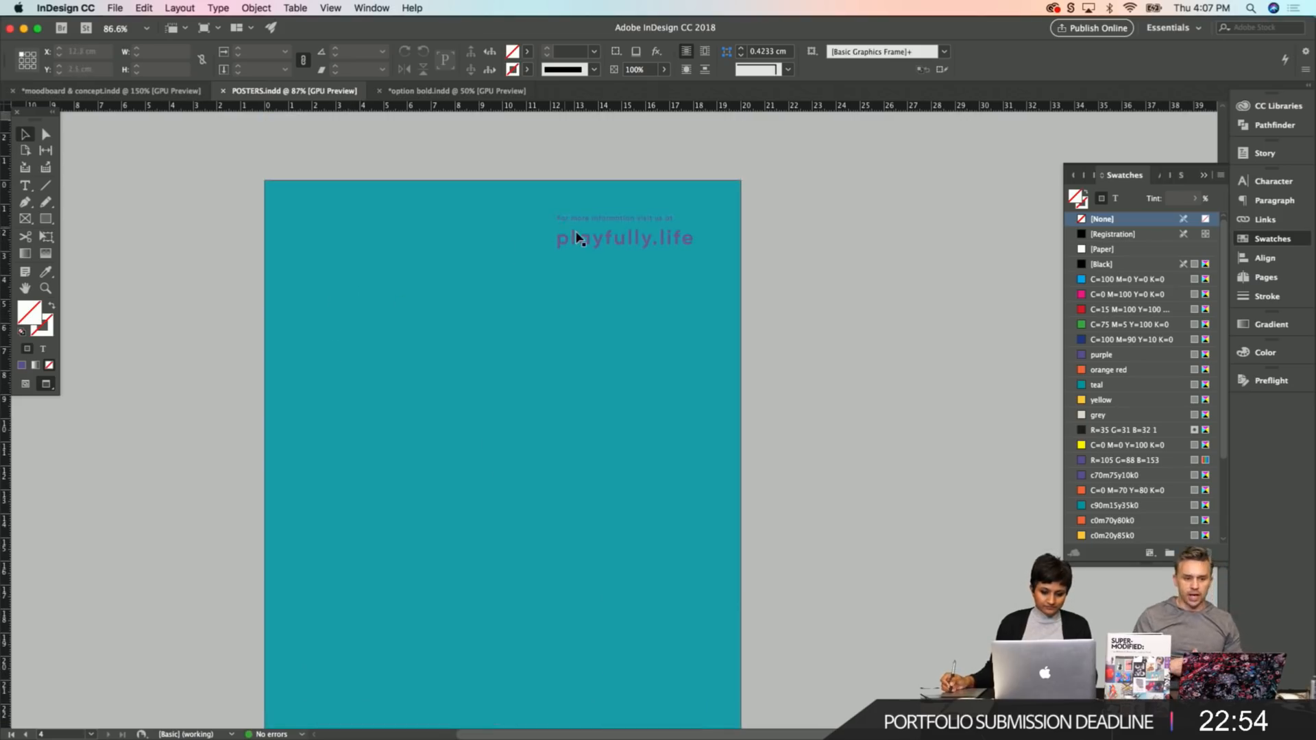
left_click(580, 235)
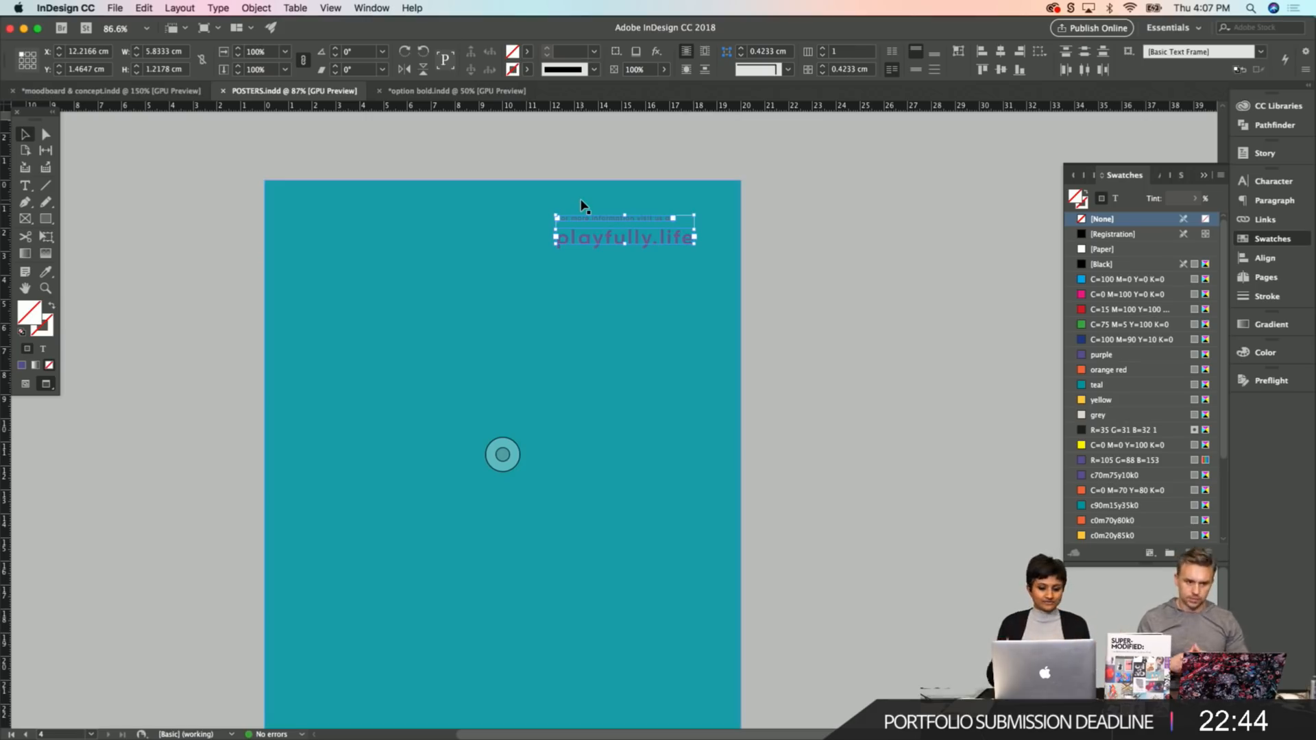
left_click(1115, 199)
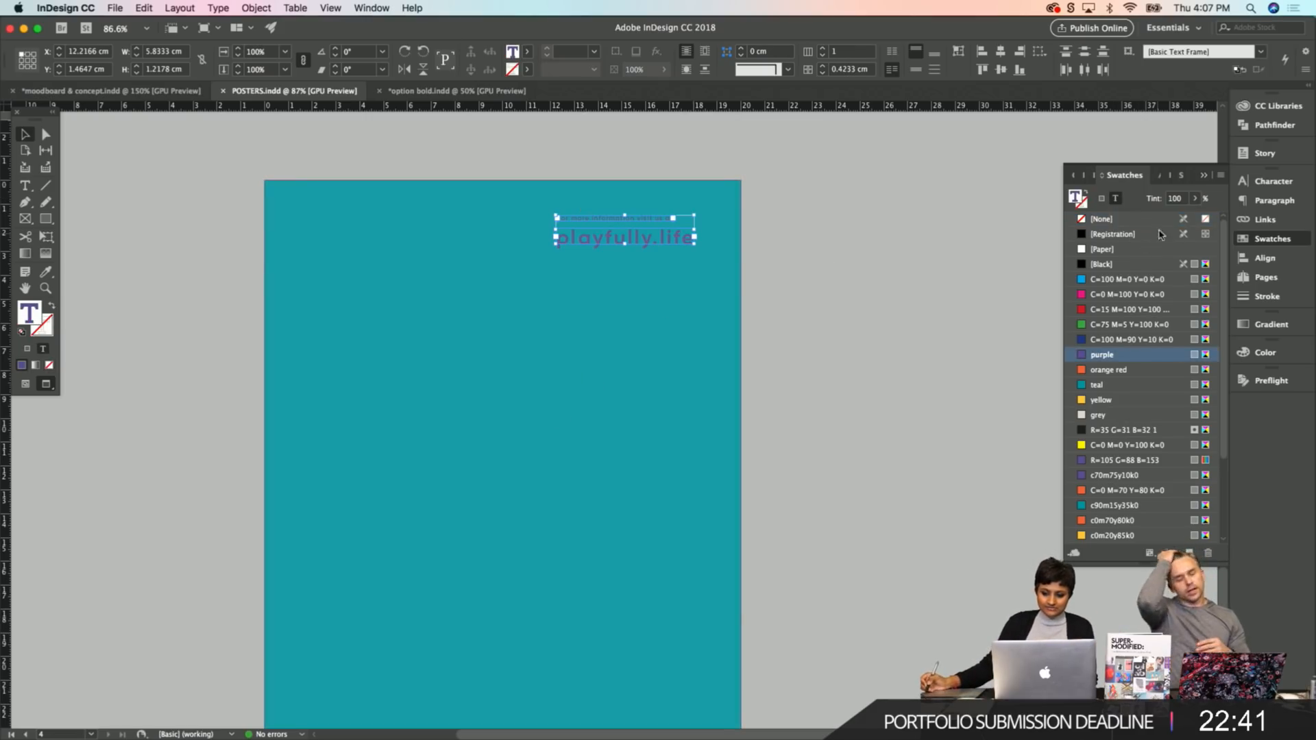
left_click(932, 245)
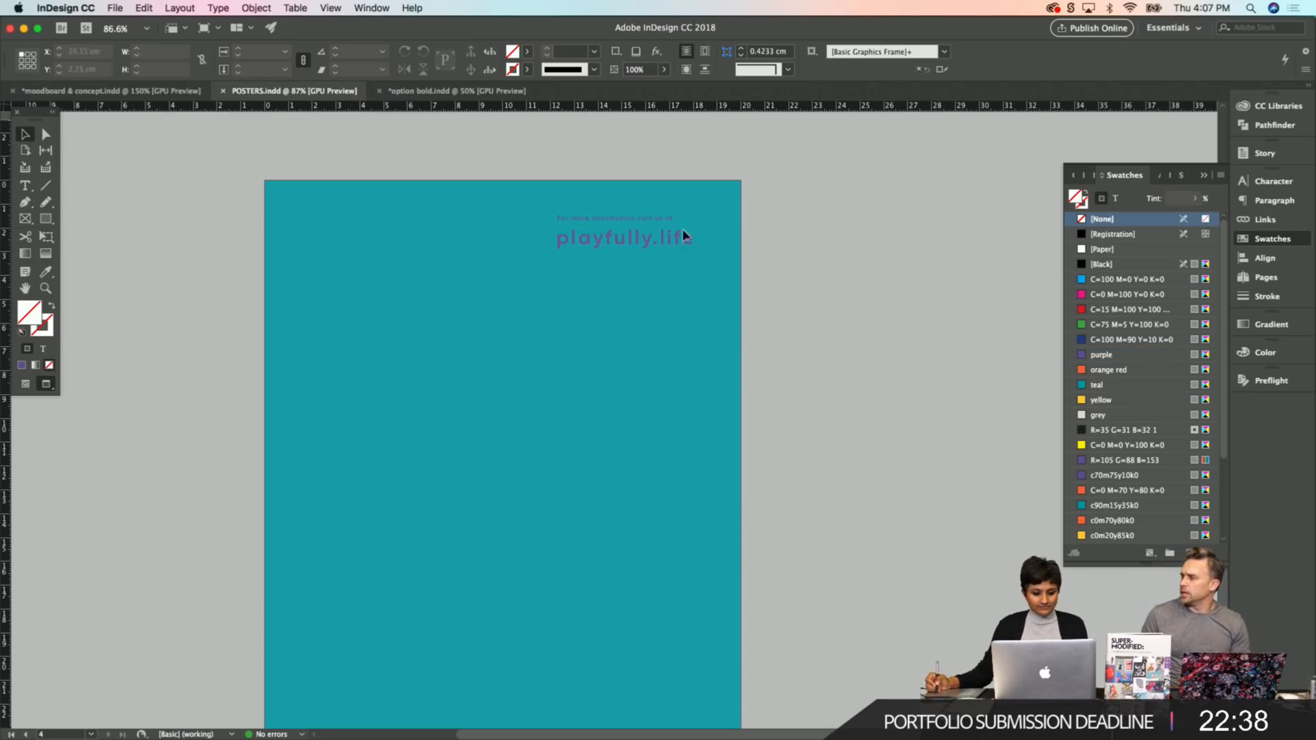
Show the guides and margins again and examine how the "Creative" poster's lettering and illustrations sit on the grid.
scroll(281, 405, "up", 5)
key("w")
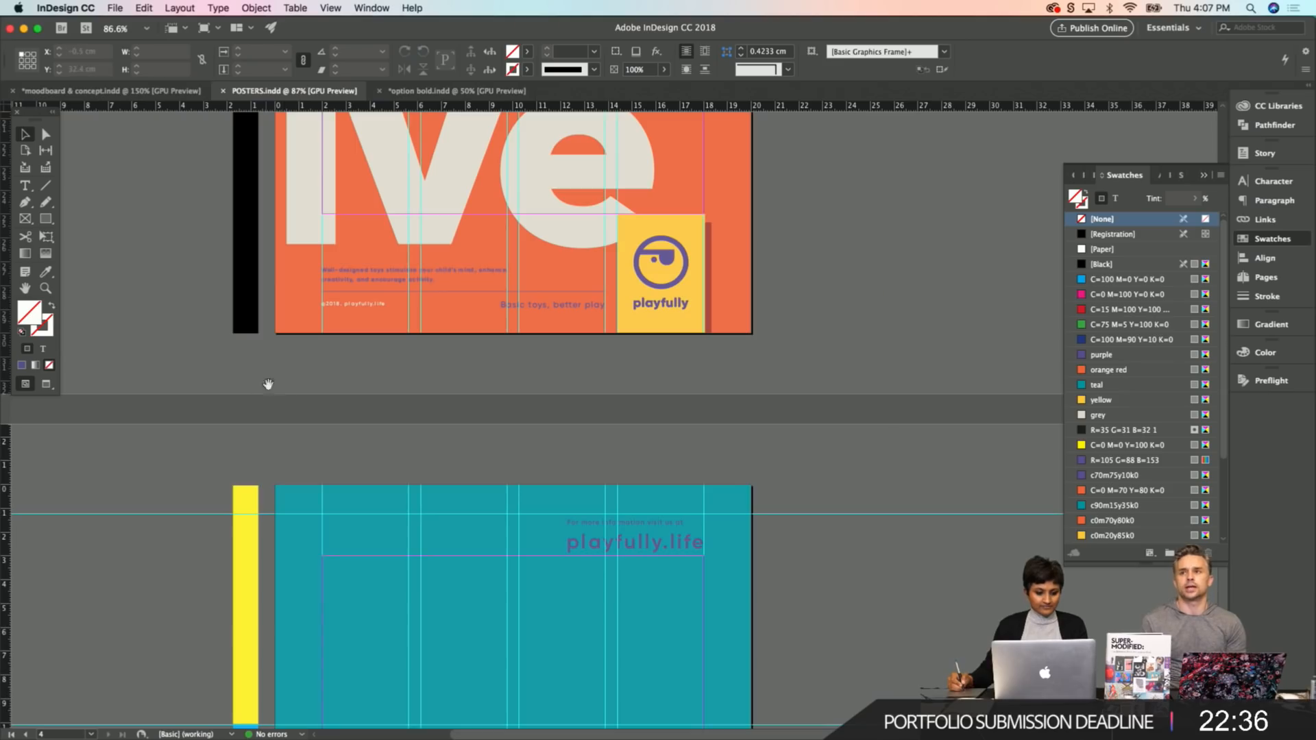
scroll(266, 393, "up", 10)
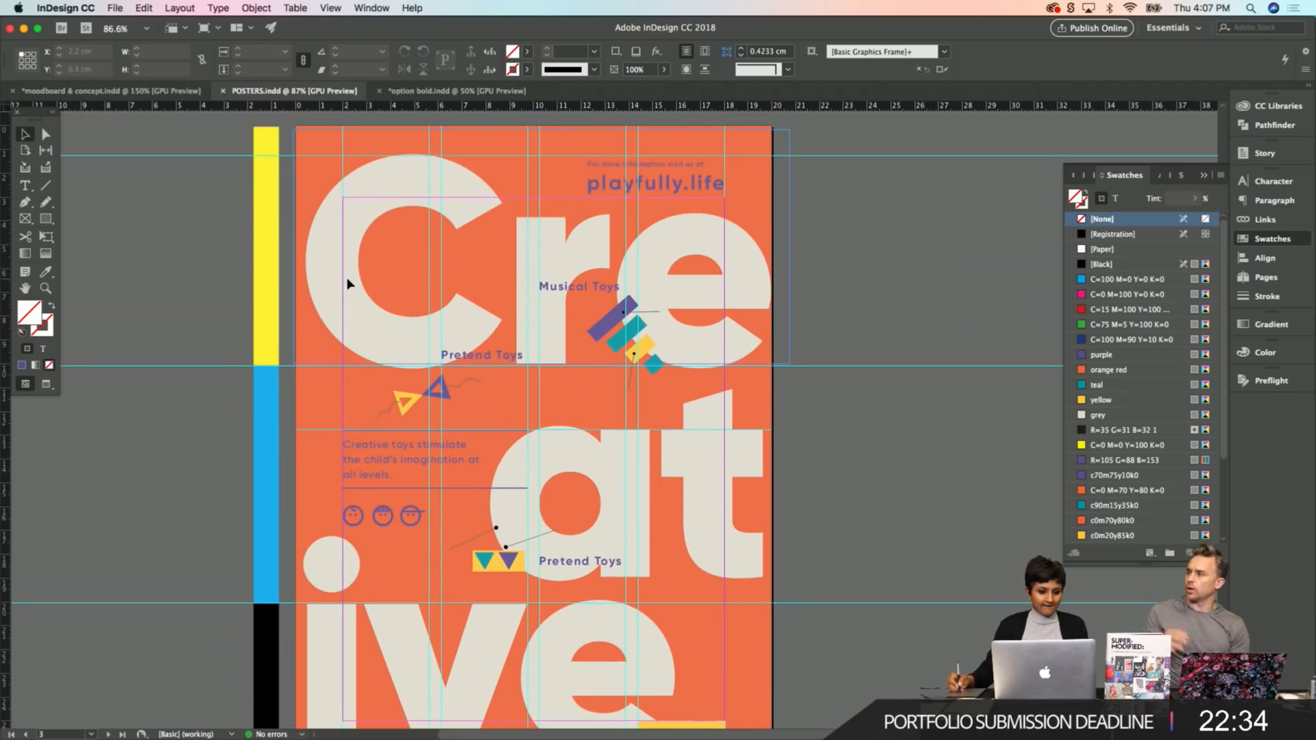
Copy the "Cre" heading from the orange poster onto the teal poster and place it across the poster's upper part.
left_click(343, 288)
scroll(326, 477, "down", 15)
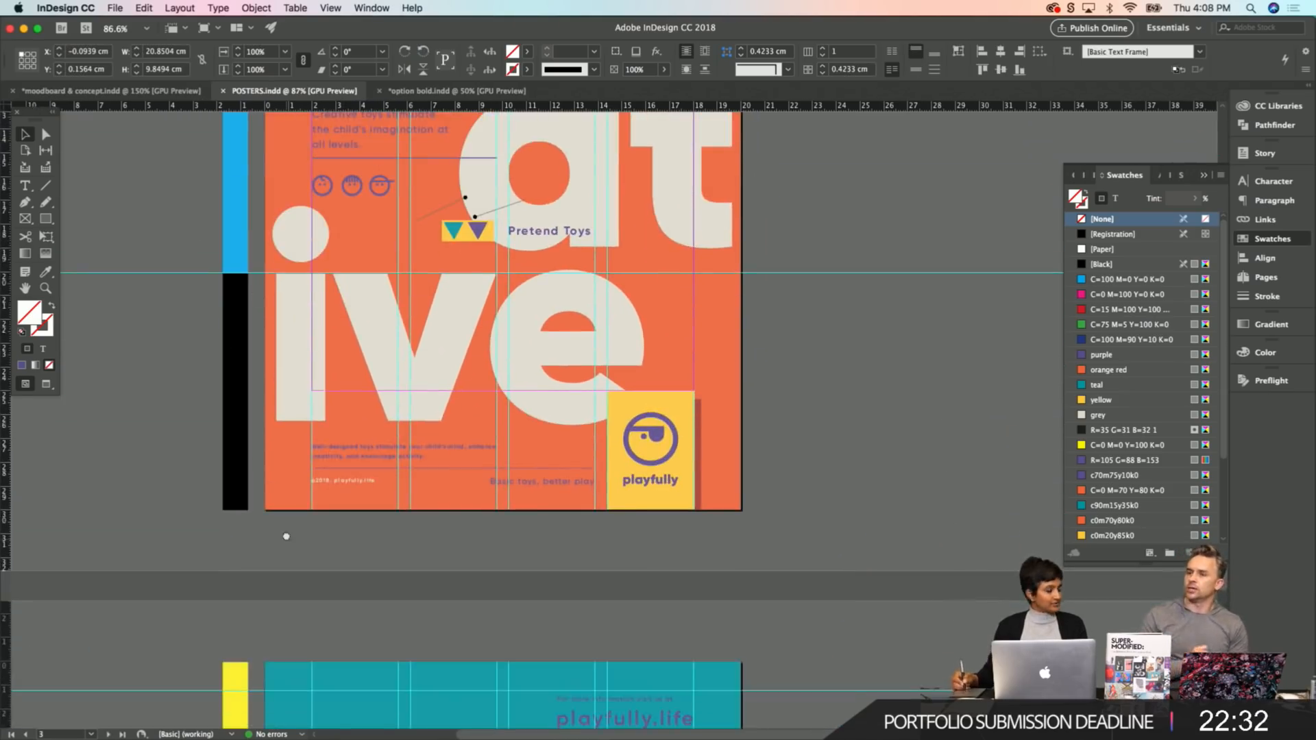
key("super+v")
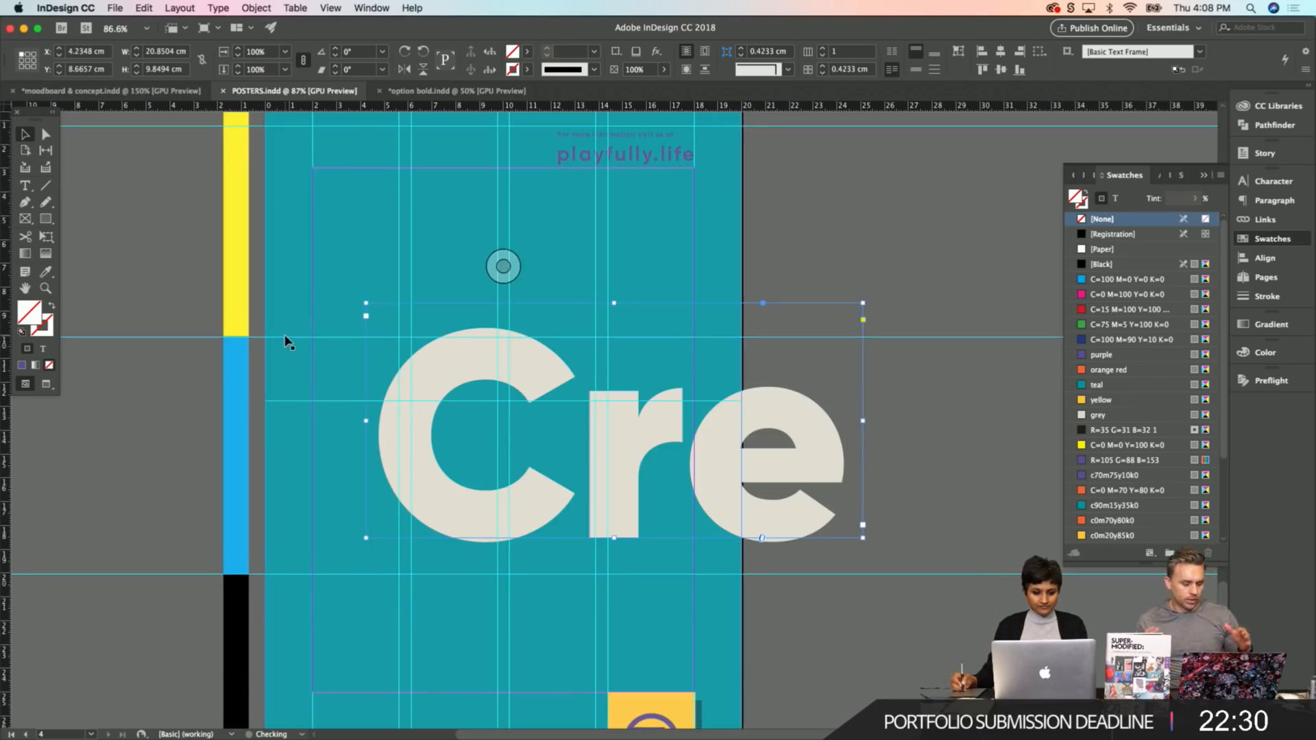
scroll(333, 468, "up", 3)
left_click_drag(440, 519, 337, 337)
left_click_drag(337, 339, 339, 347)
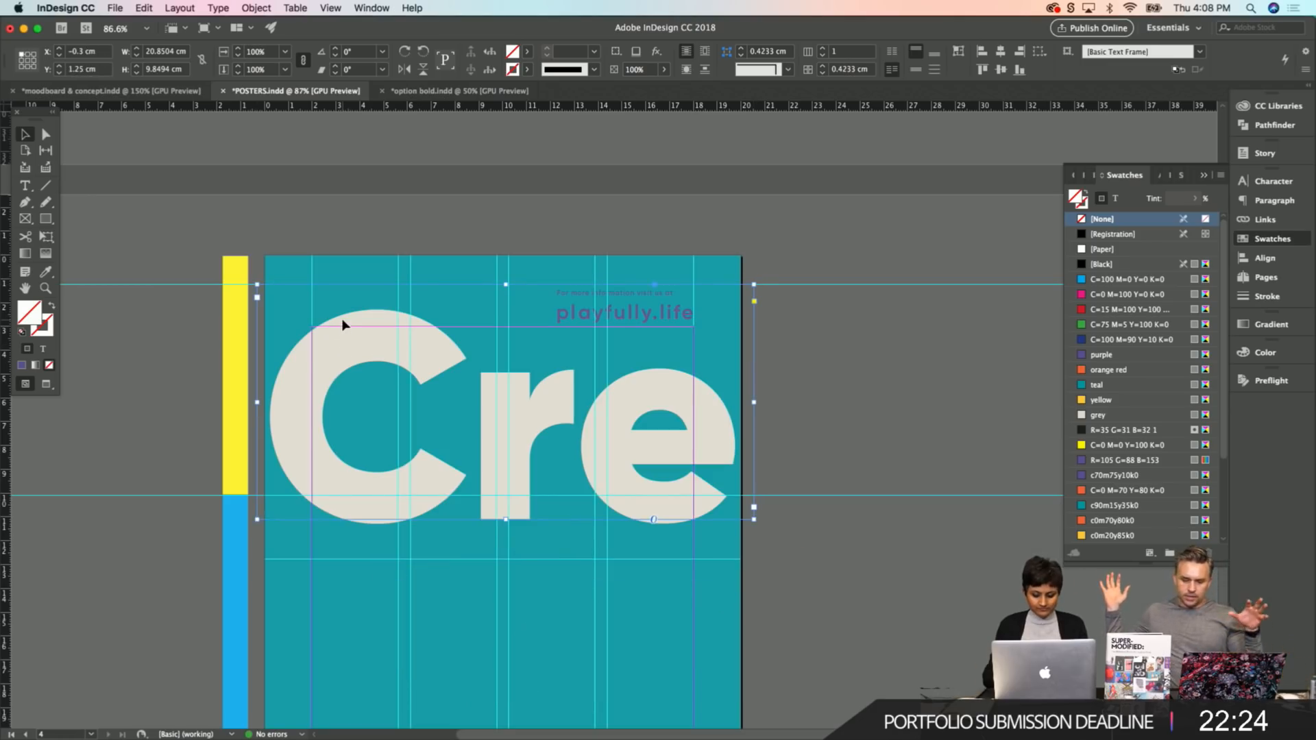
Nudge the copied "Cre" text frame up and slightly right to about X -0.26 cm, Y 0.19 cm.
key("shift+Up")
key("shift+Up")
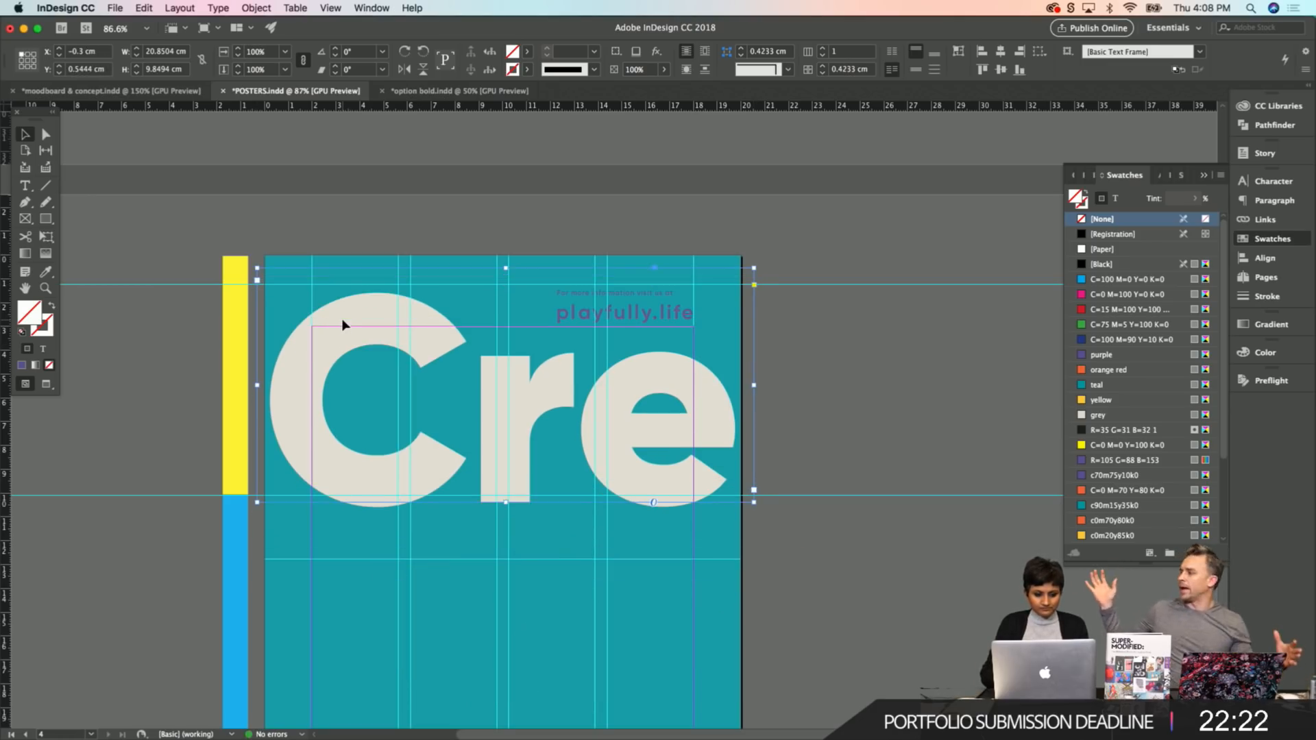
key("shift+Up")
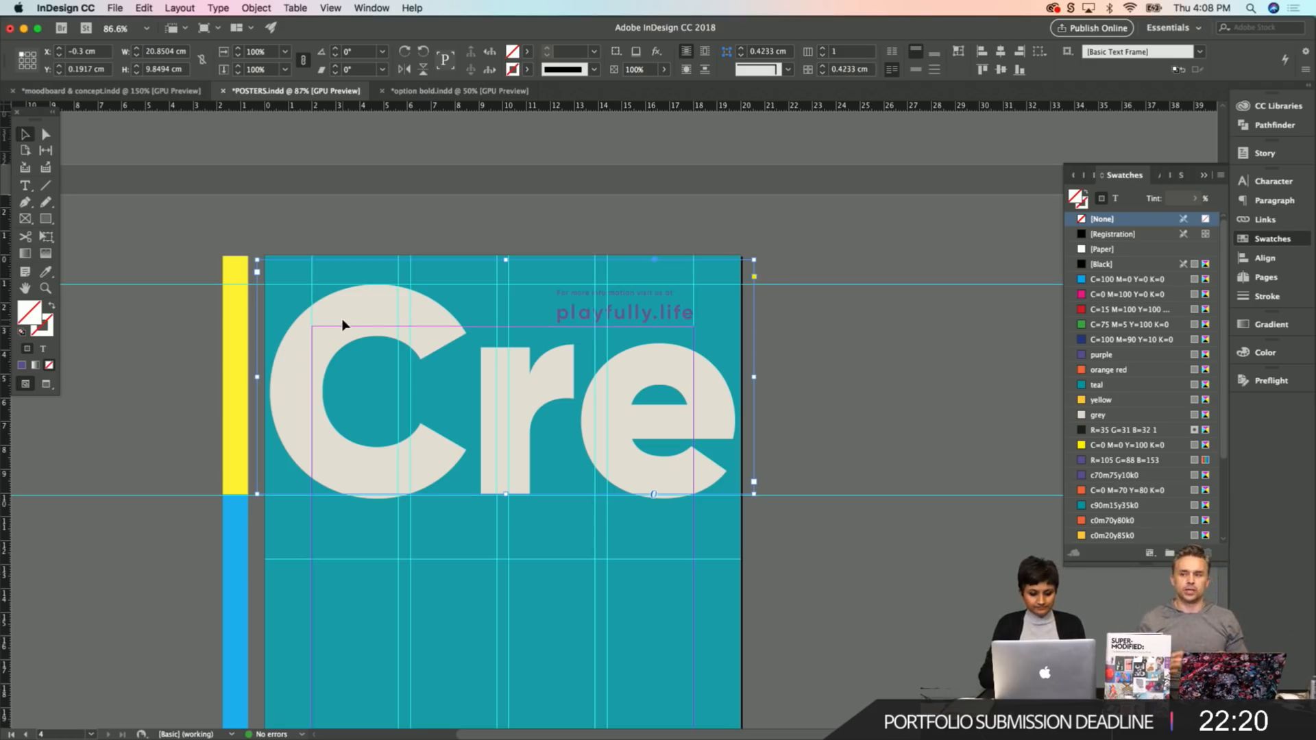
key("Right")
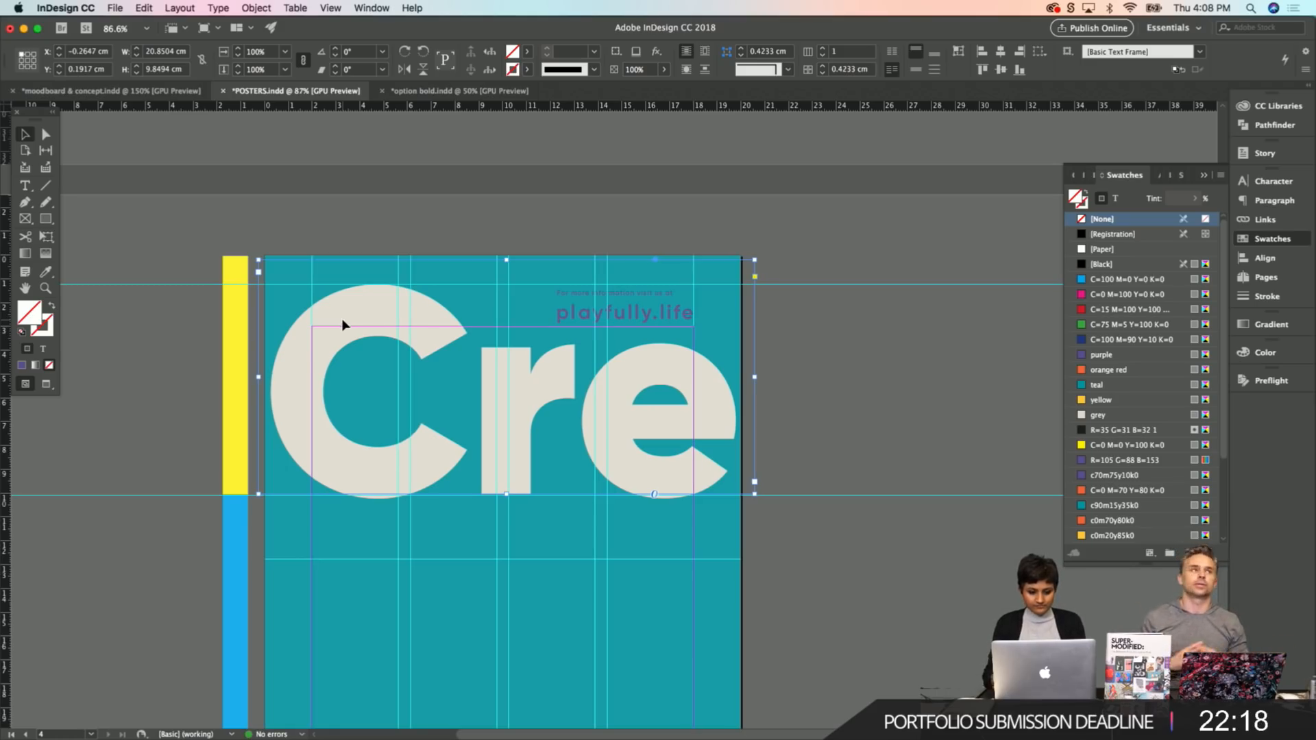
Replace the "Cre" heading text on the teal poster with "Edu".
key("t")
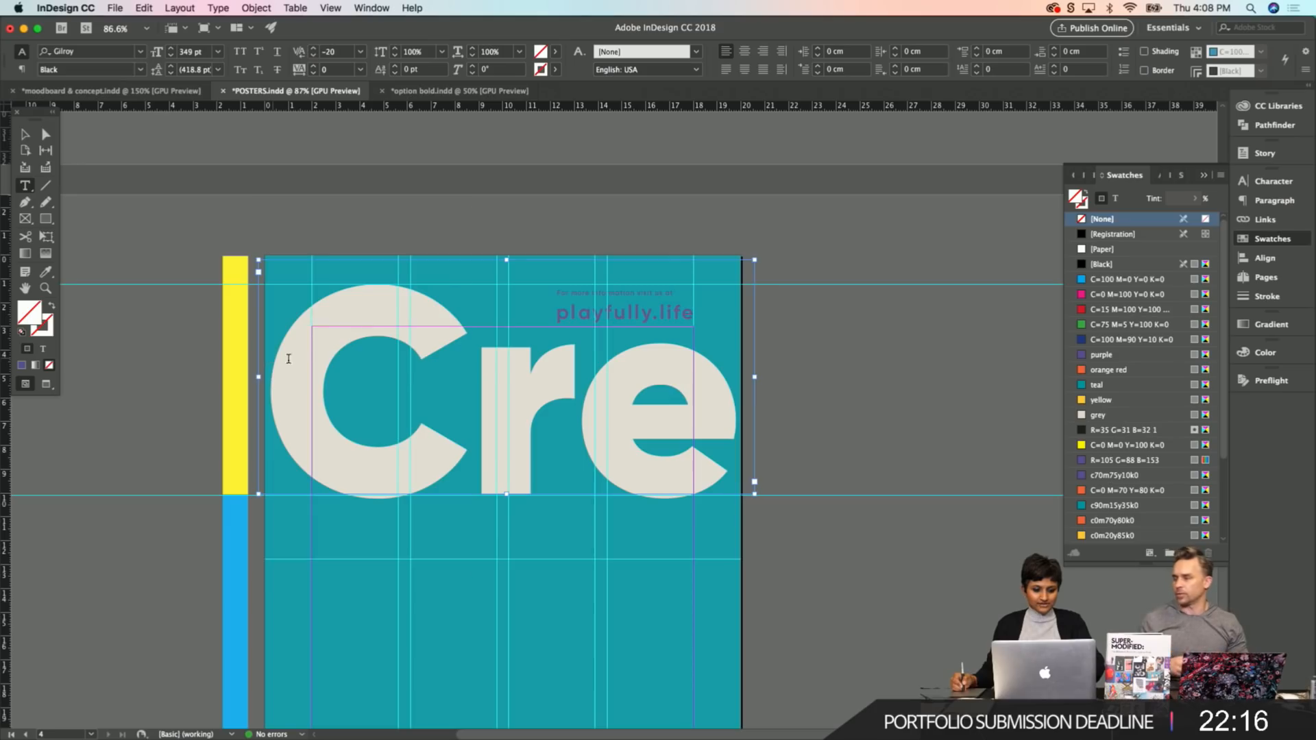
left_click_drag(288, 358, 724, 414)
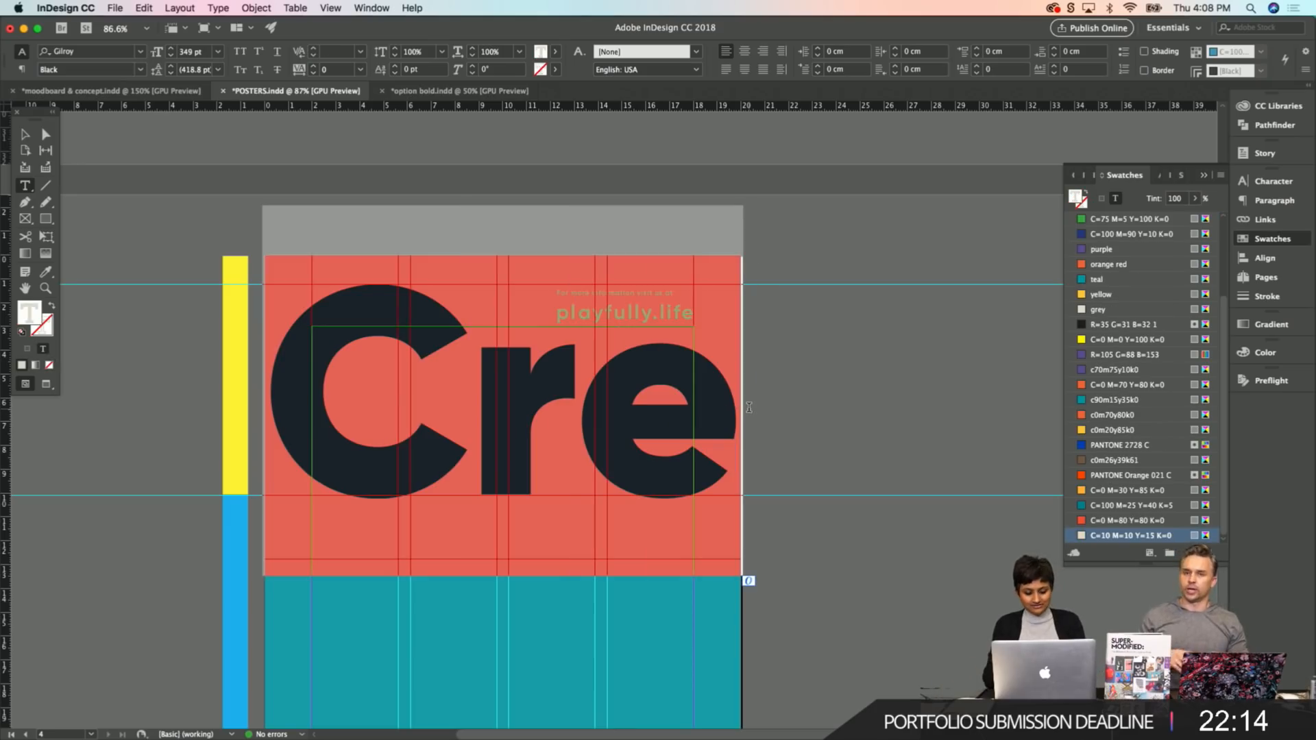
type("e")
key("BackSpace")
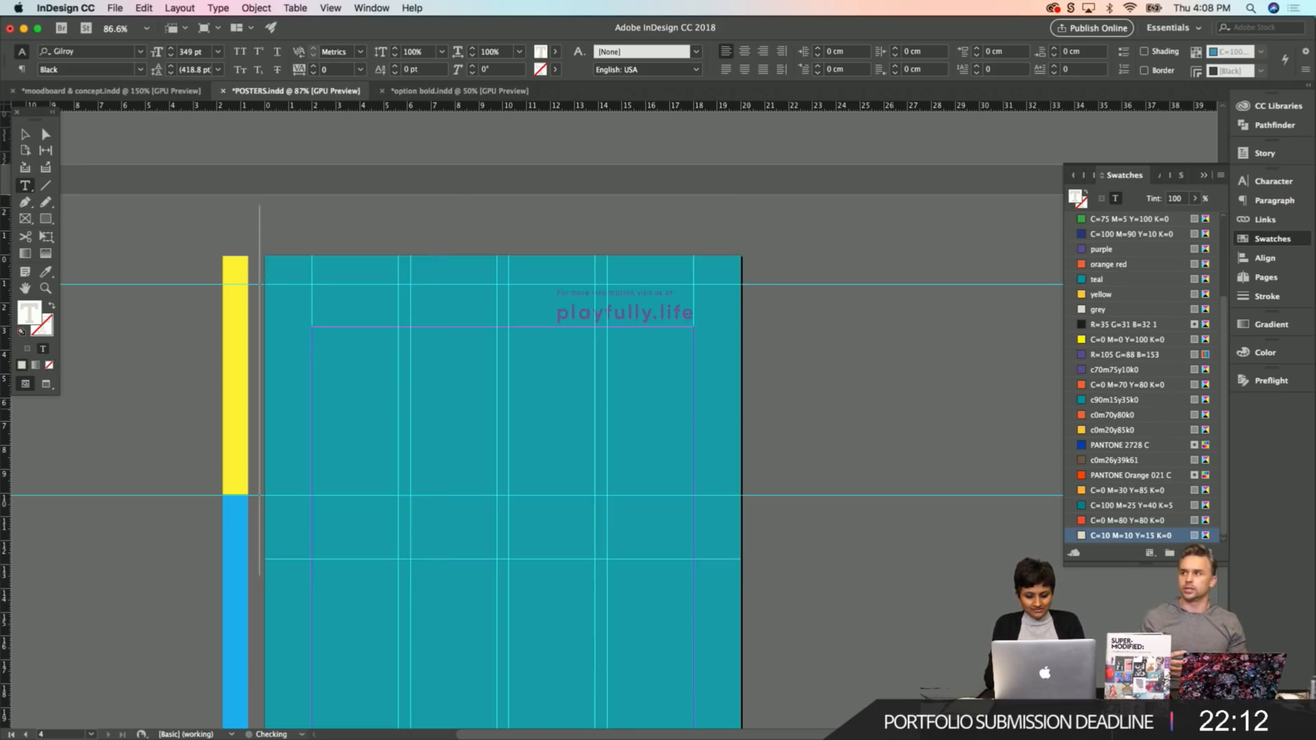
type("Ed")
key("BackSpace")
key("BackSpace")
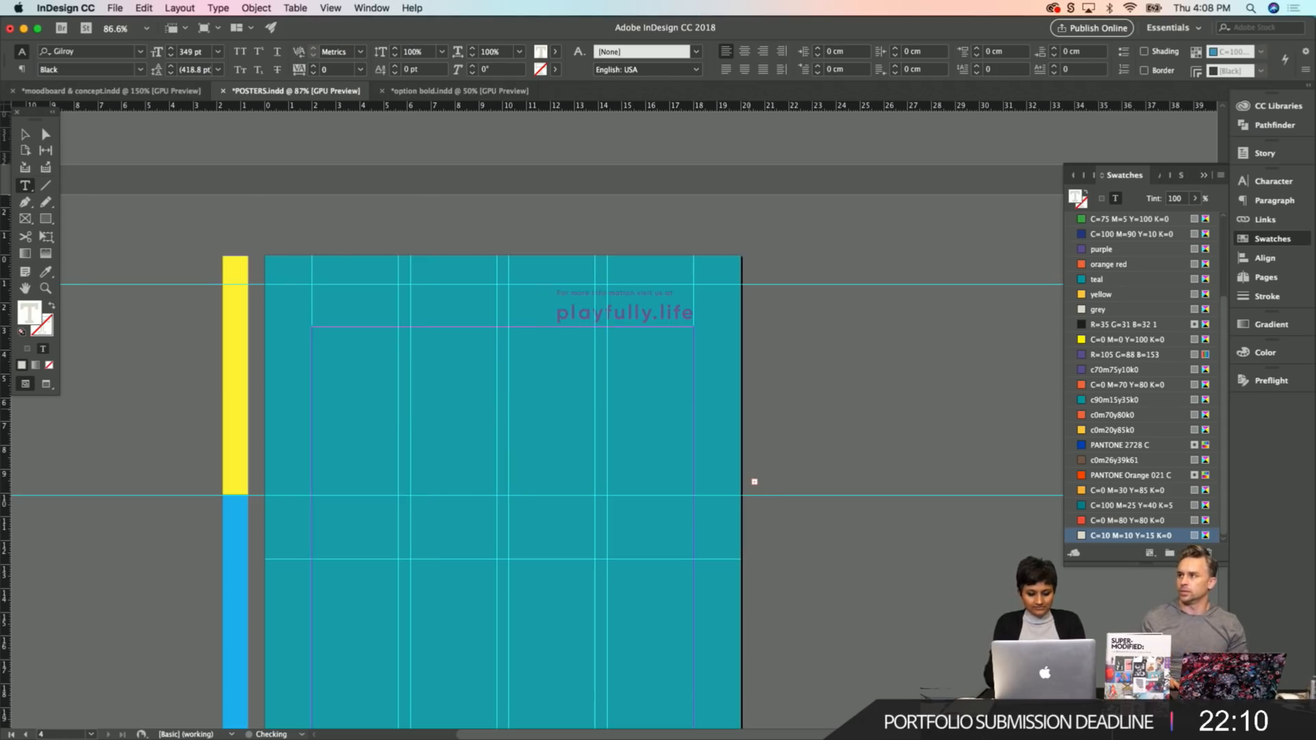
key("Escape")
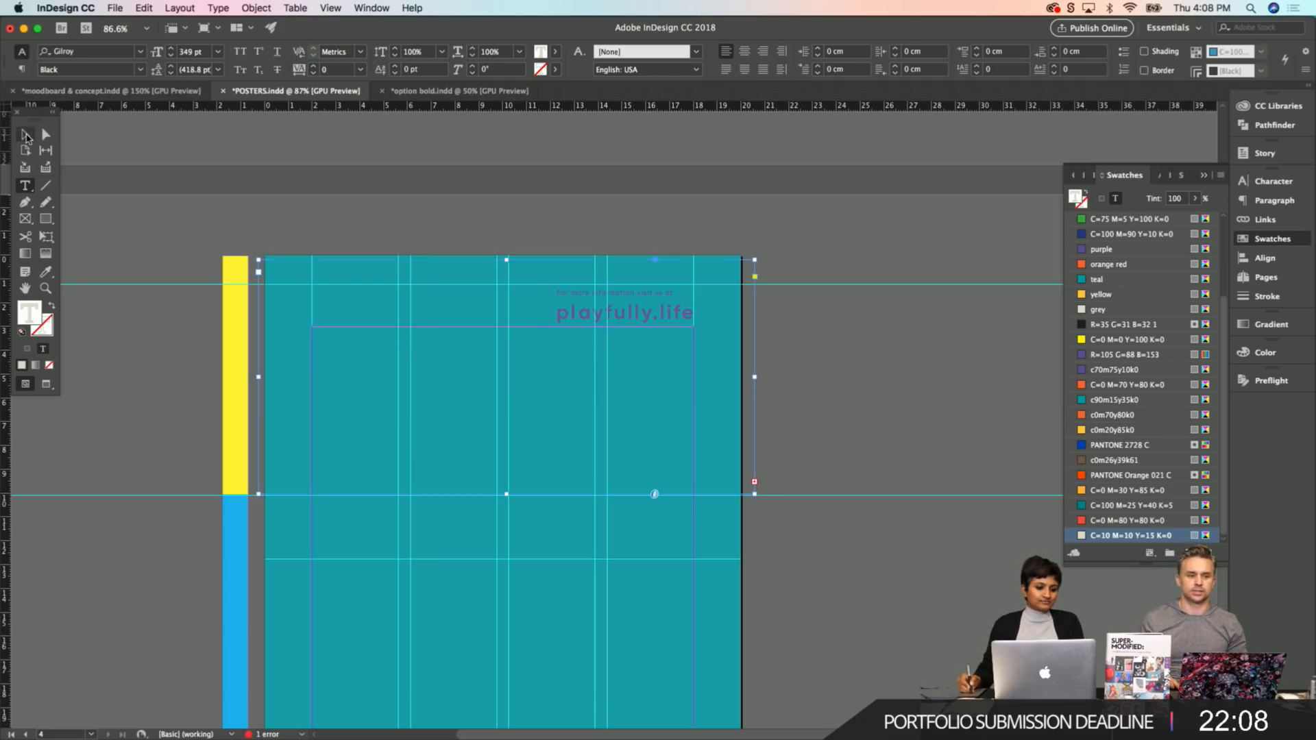
Widen the "Edu" text frame to about 22.4 cm so the whole word fits, and deselect it.
left_click_drag(760, 495, 825, 518)
double_click(826, 518)
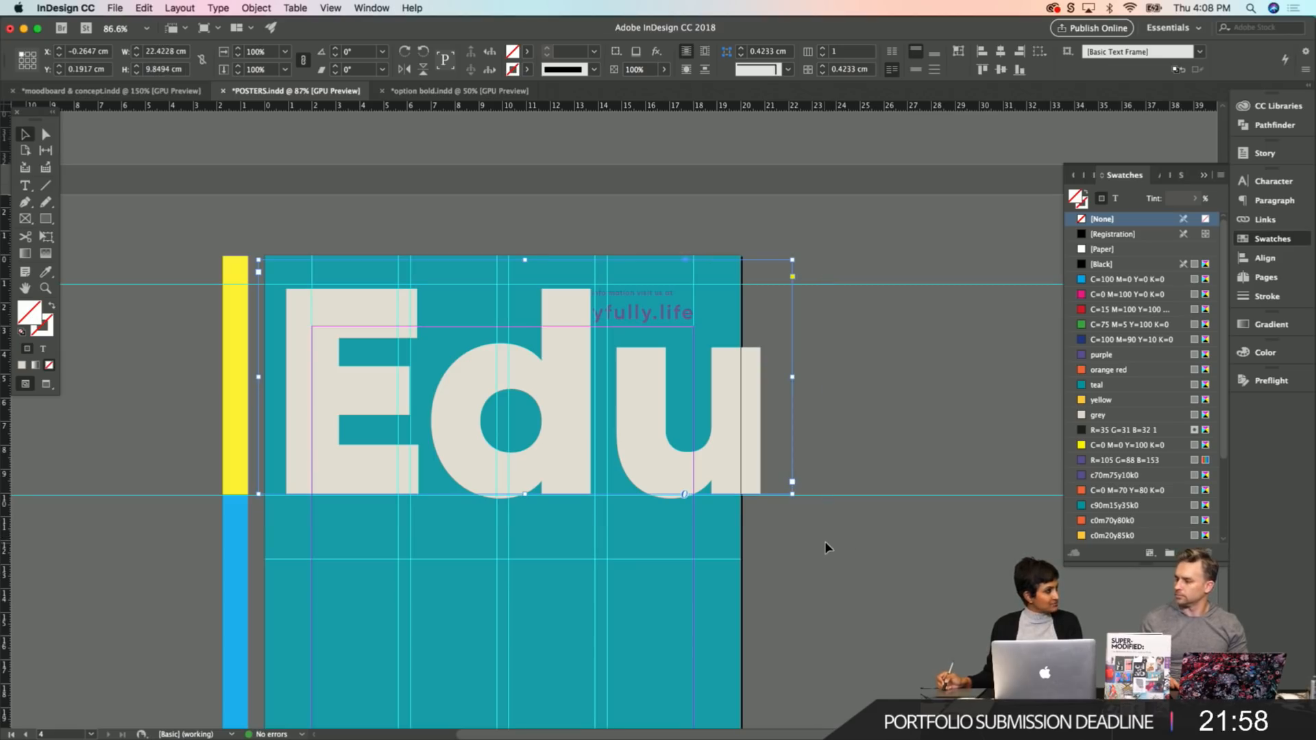
left_click(824, 541)
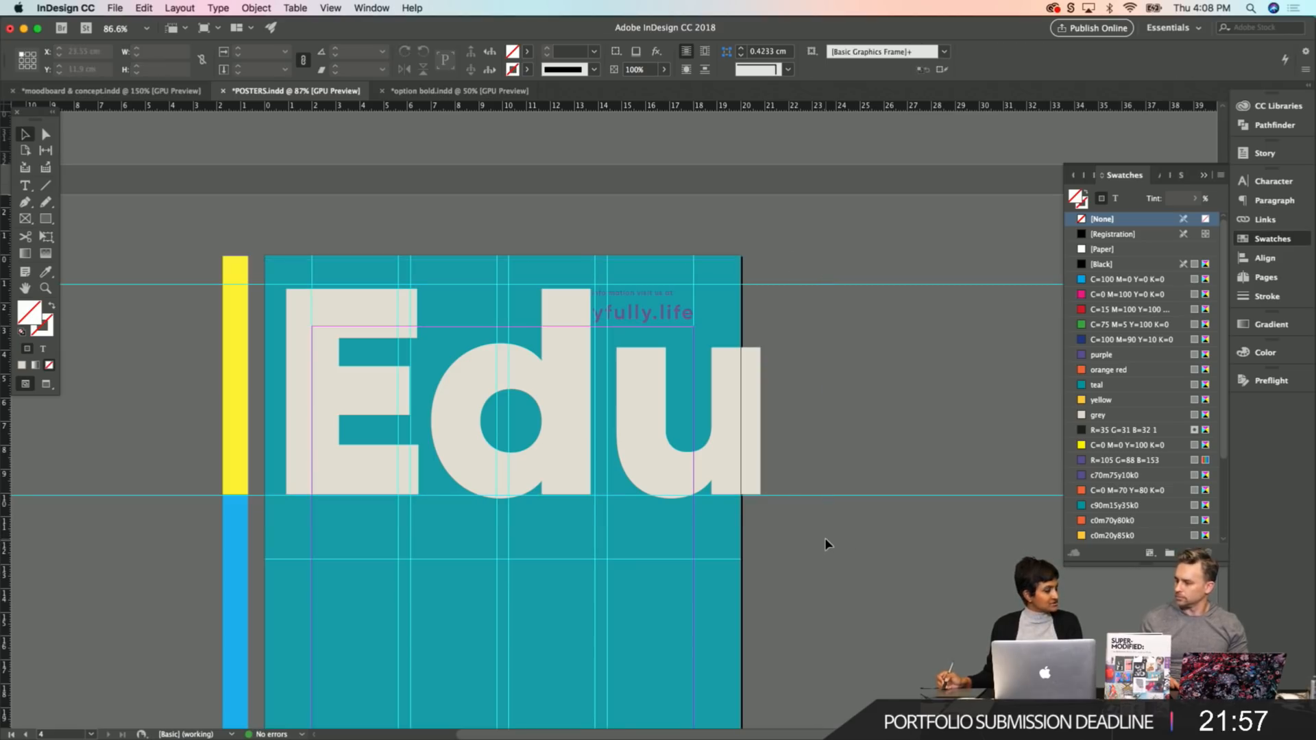
left_click(821, 493)
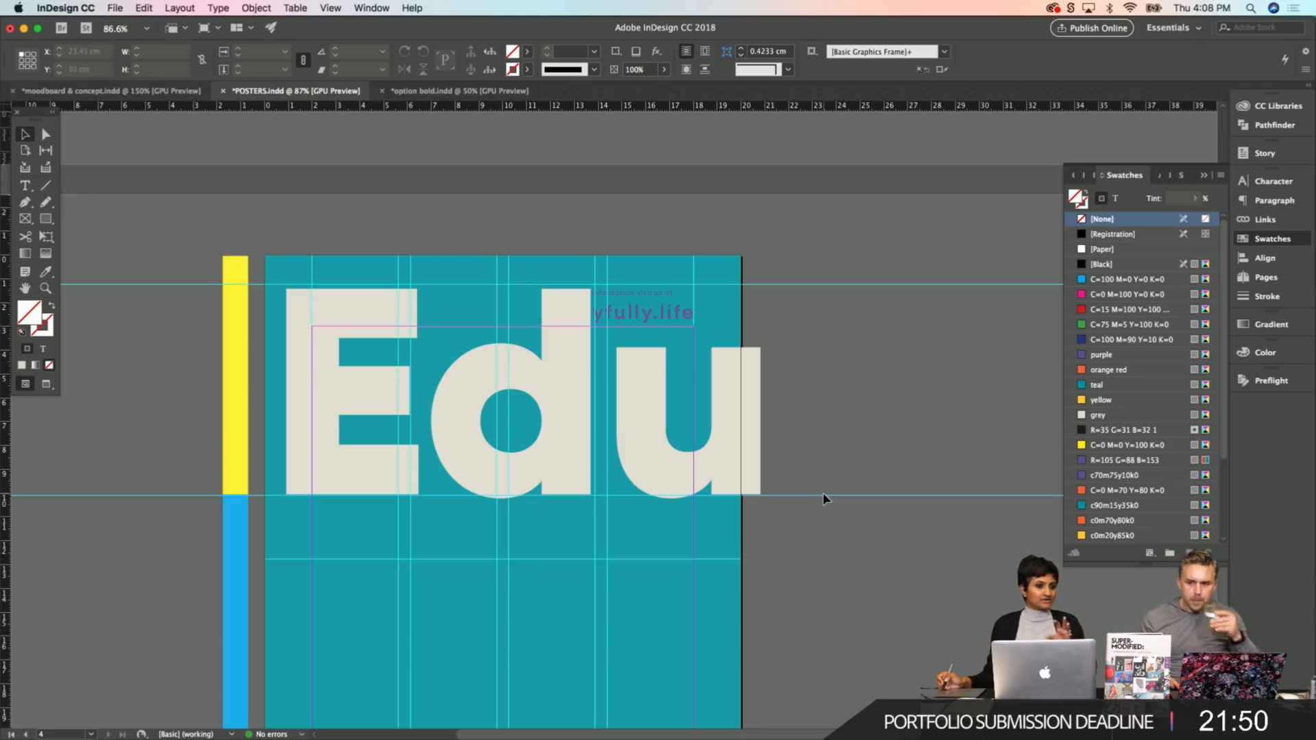
left_click(818, 488)
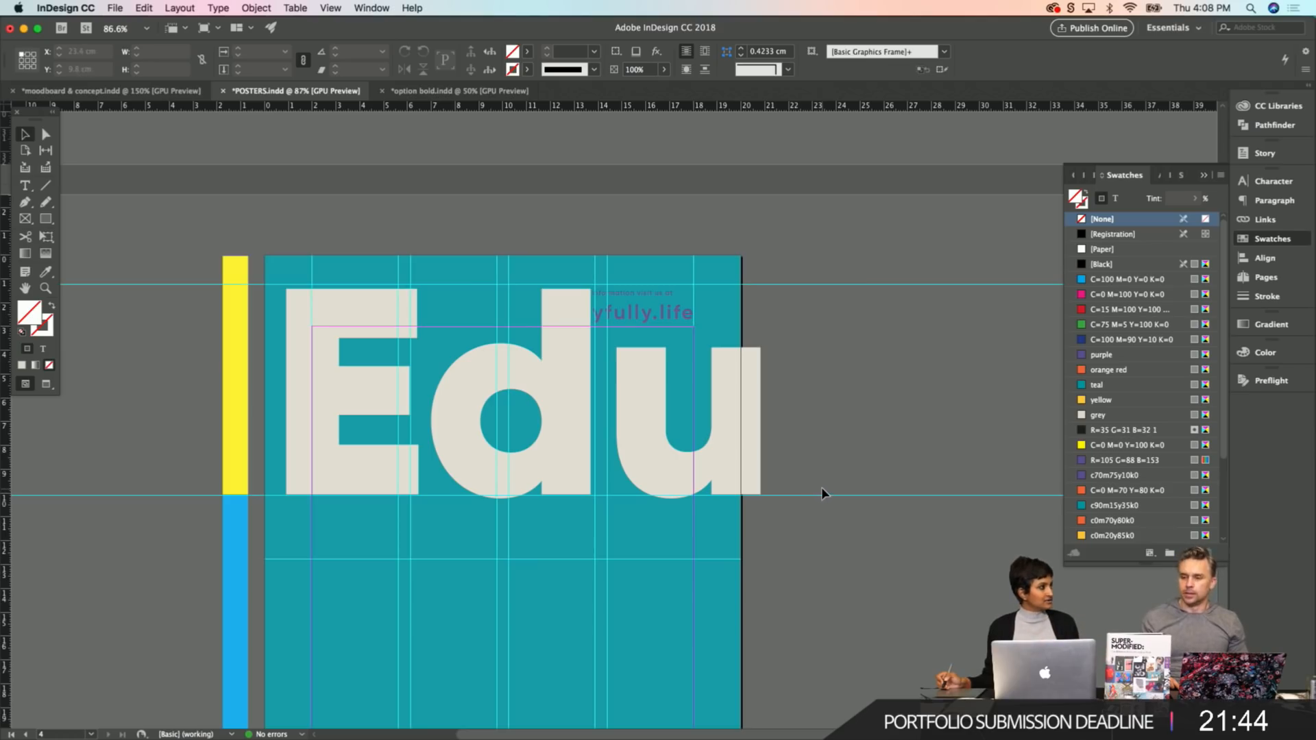
Nudge the "Edu" text frame left to about X -0.62 cm.
key("t")
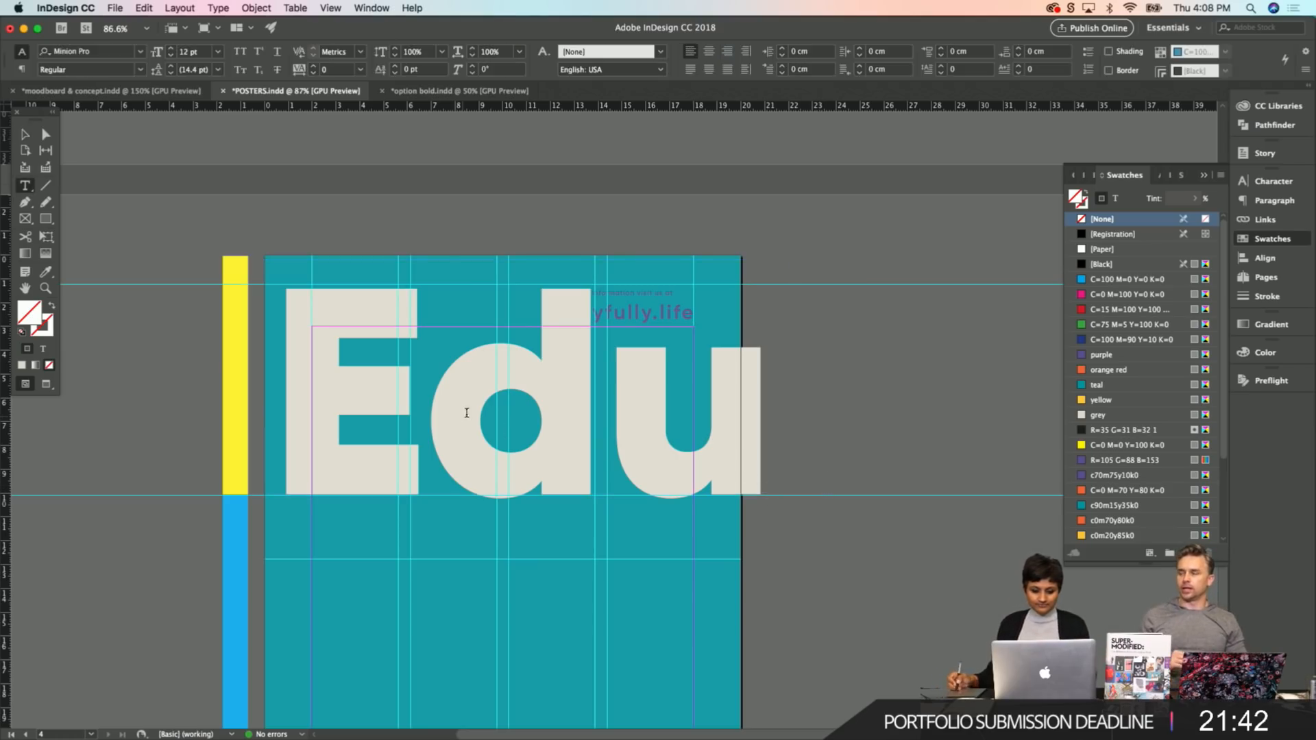
left_click(640, 418)
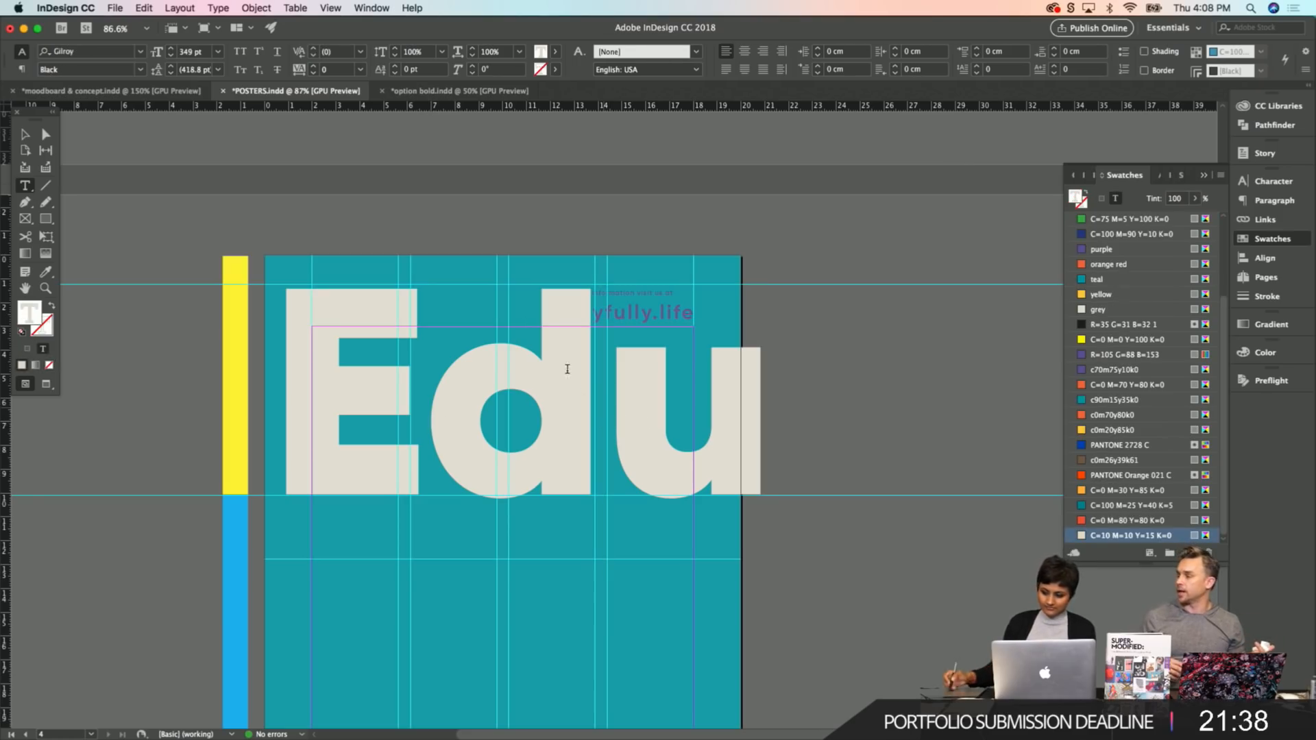
left_click(25, 134)
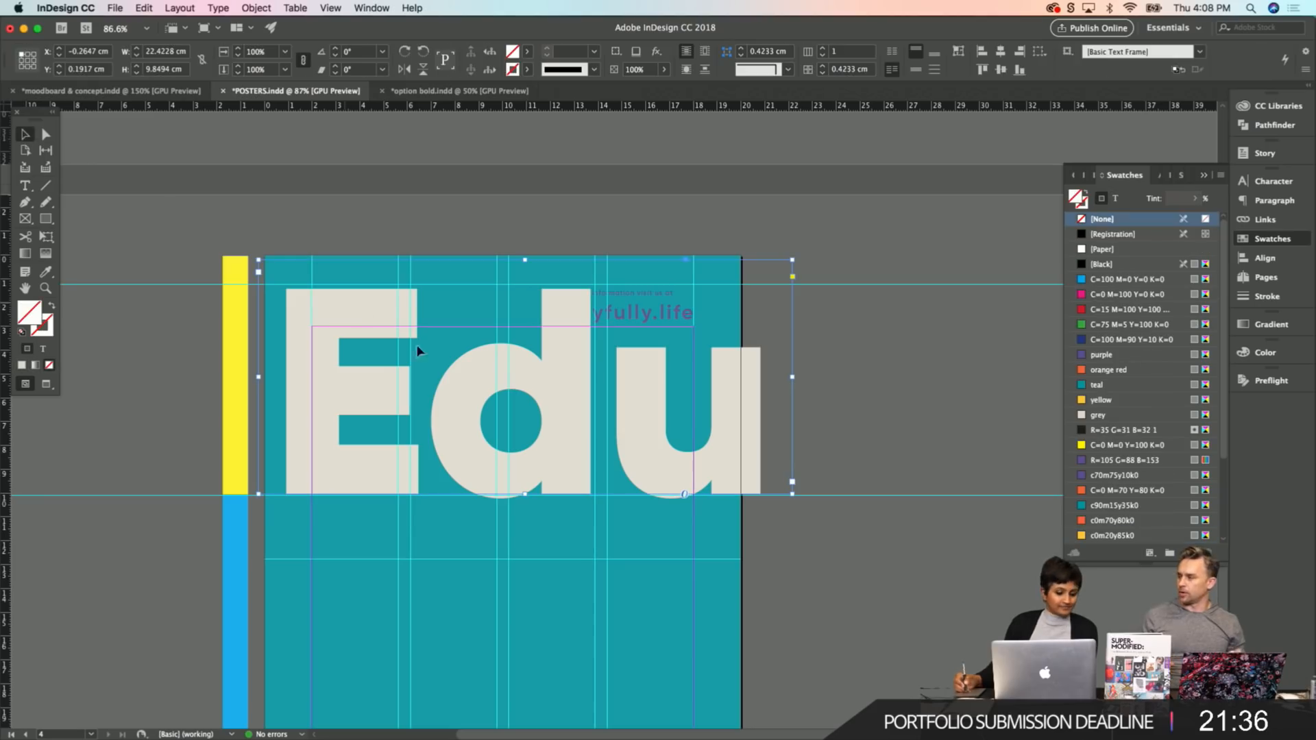
key("shift+Left")
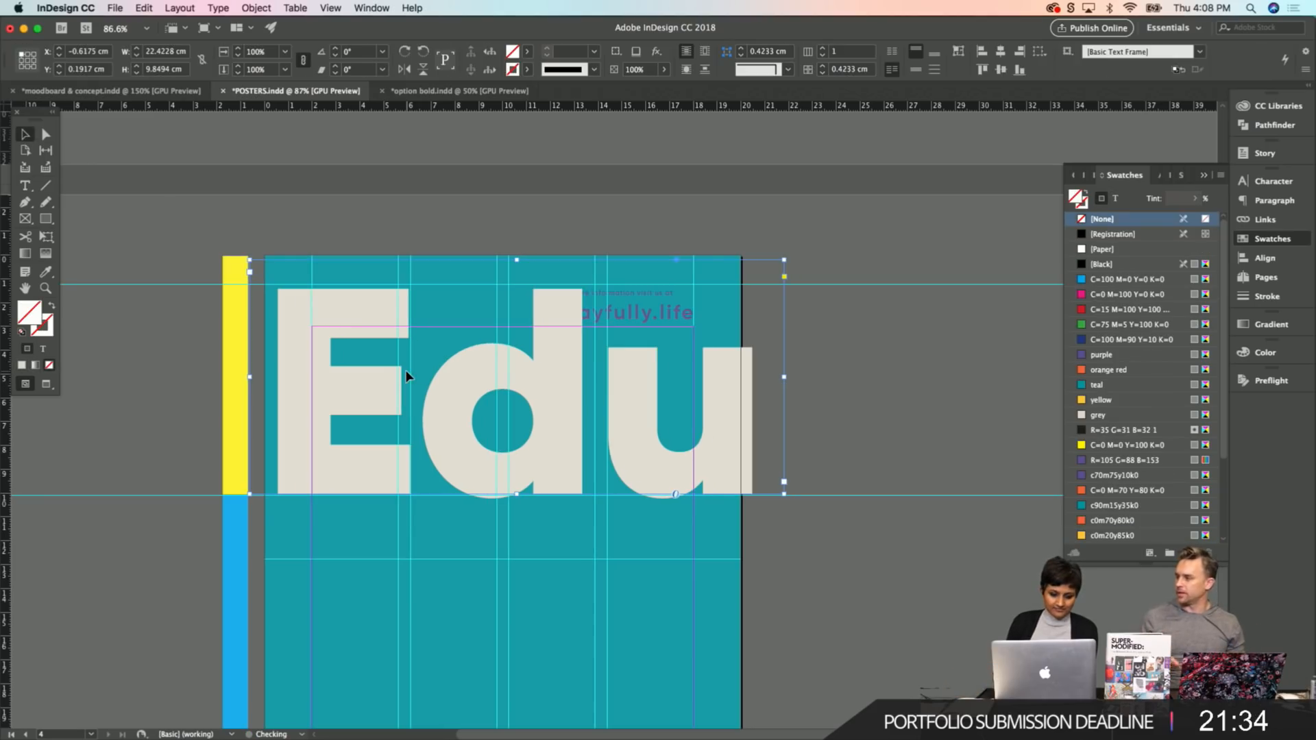
Tighten the kerning between the letters of "Edu", with -40 between "d" and "u", so the word fits the poster width.
double_click(488, 308)
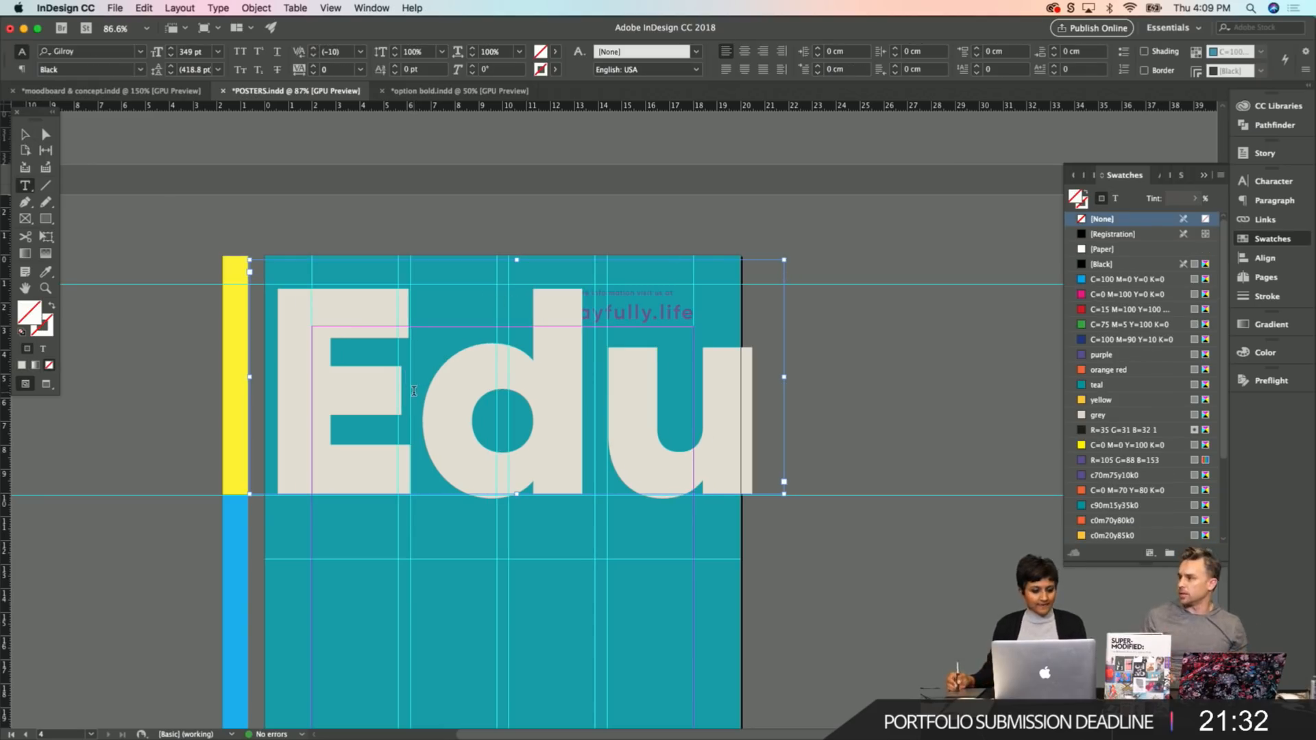
key("alt+Left")
key("Right")
key("alt+Left")
key("Left")
key("Left")
key("Right")
key("Right")
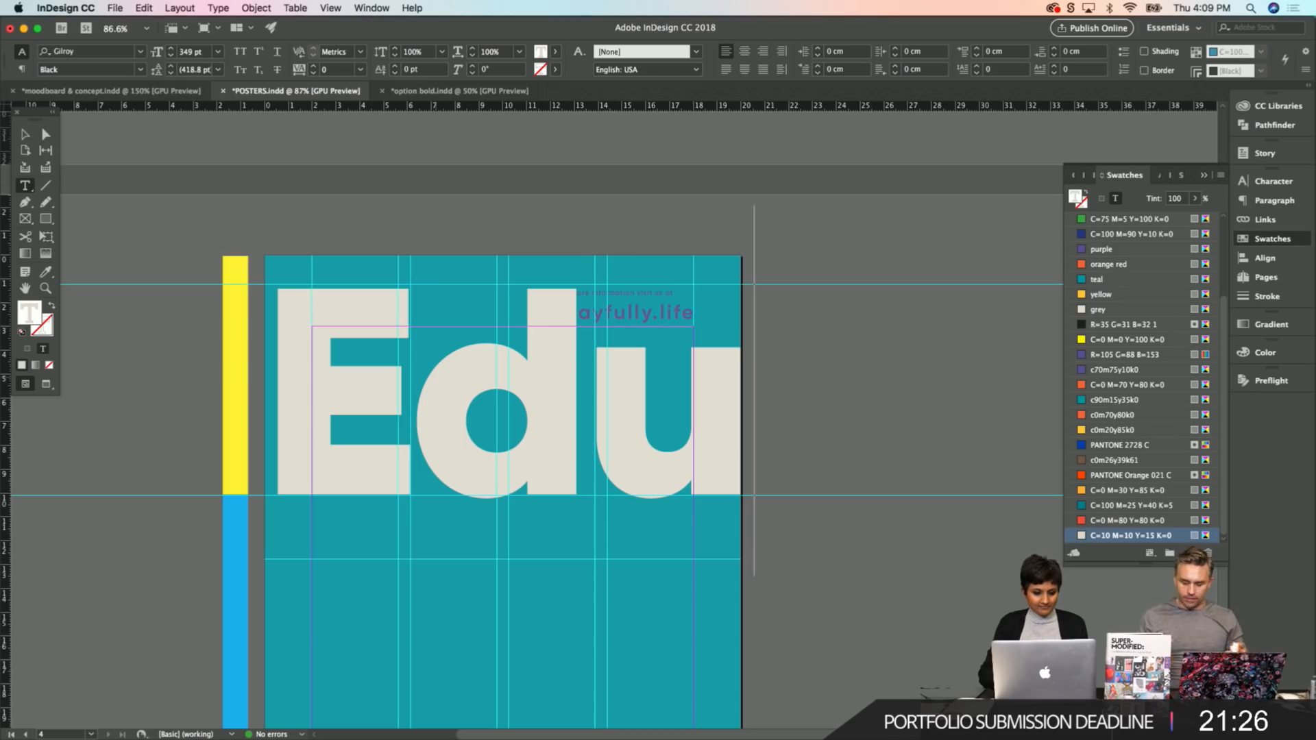
key("alt+Left")
key("alt+Left")
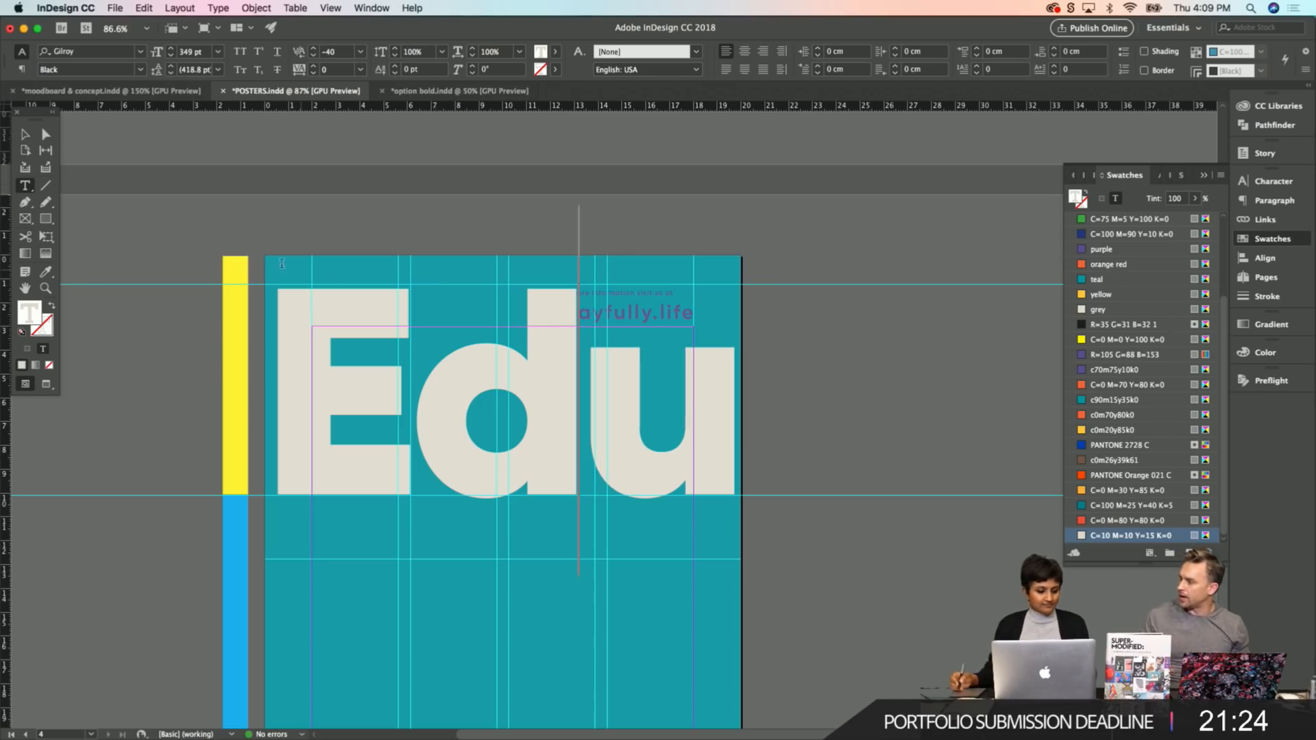
key("Escape")
left_click(164, 209)
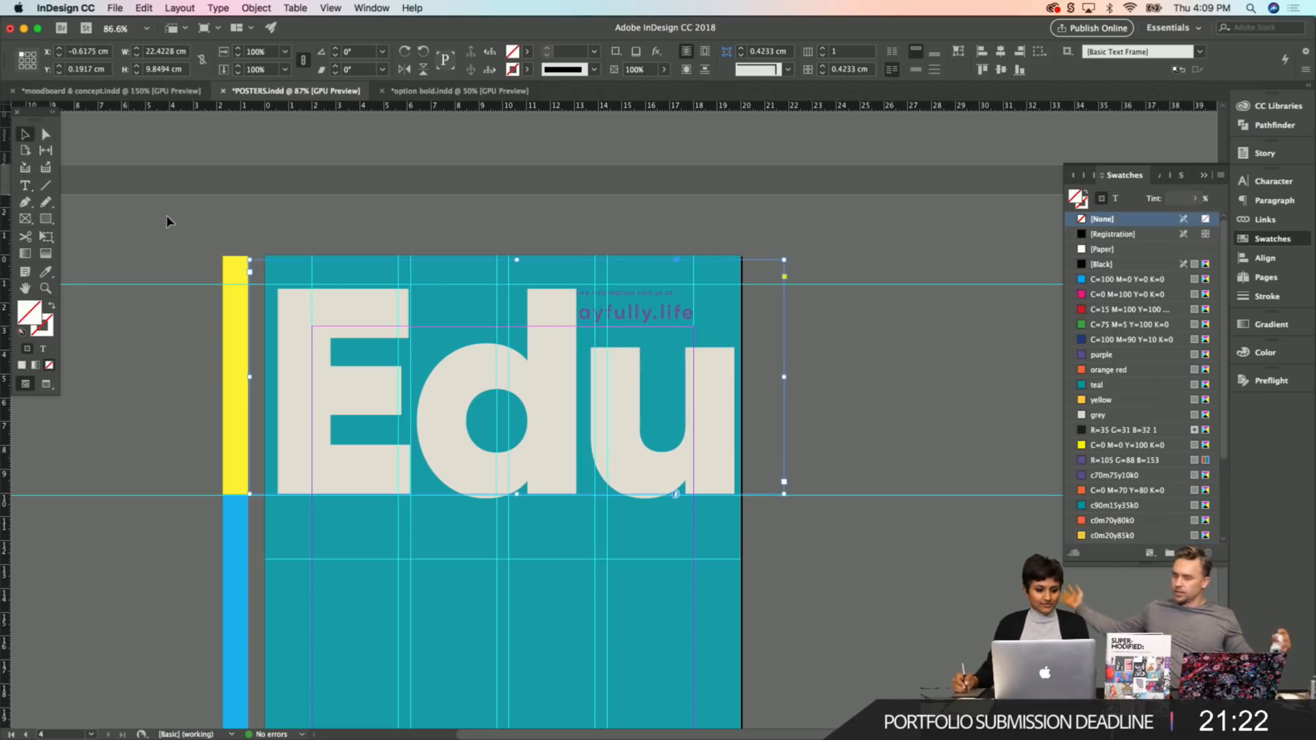
scroll(358, 461, "down", 2)
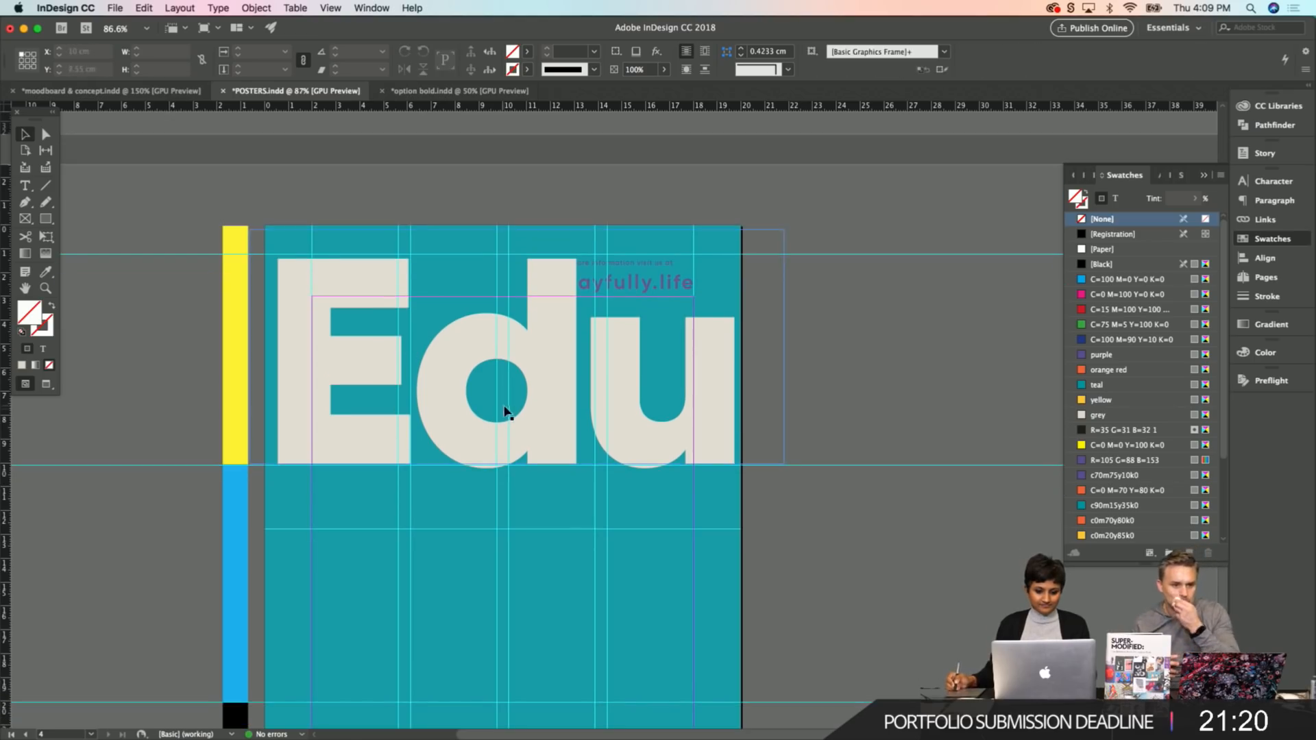
left_click(529, 434)
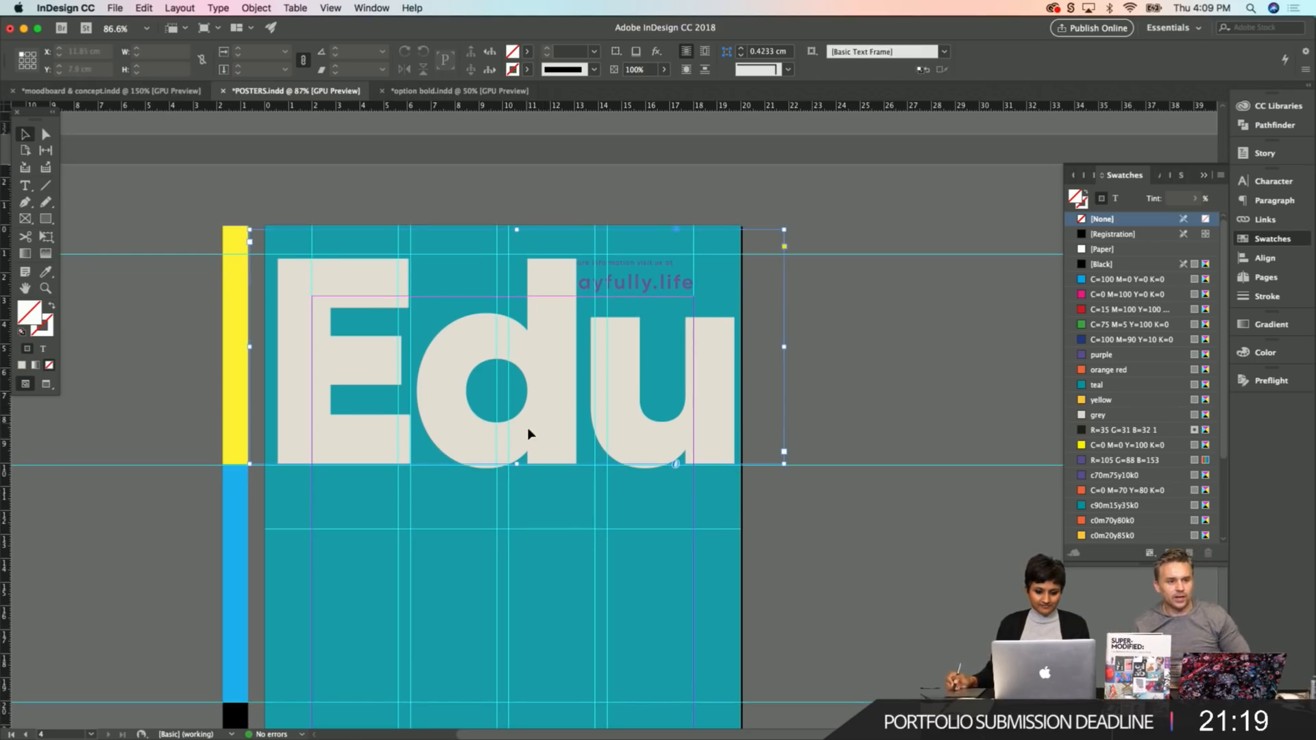
left_click(880, 438)
left_click_drag(447, 338, 447, 410)
left_click_drag(459, 497, 457, 478)
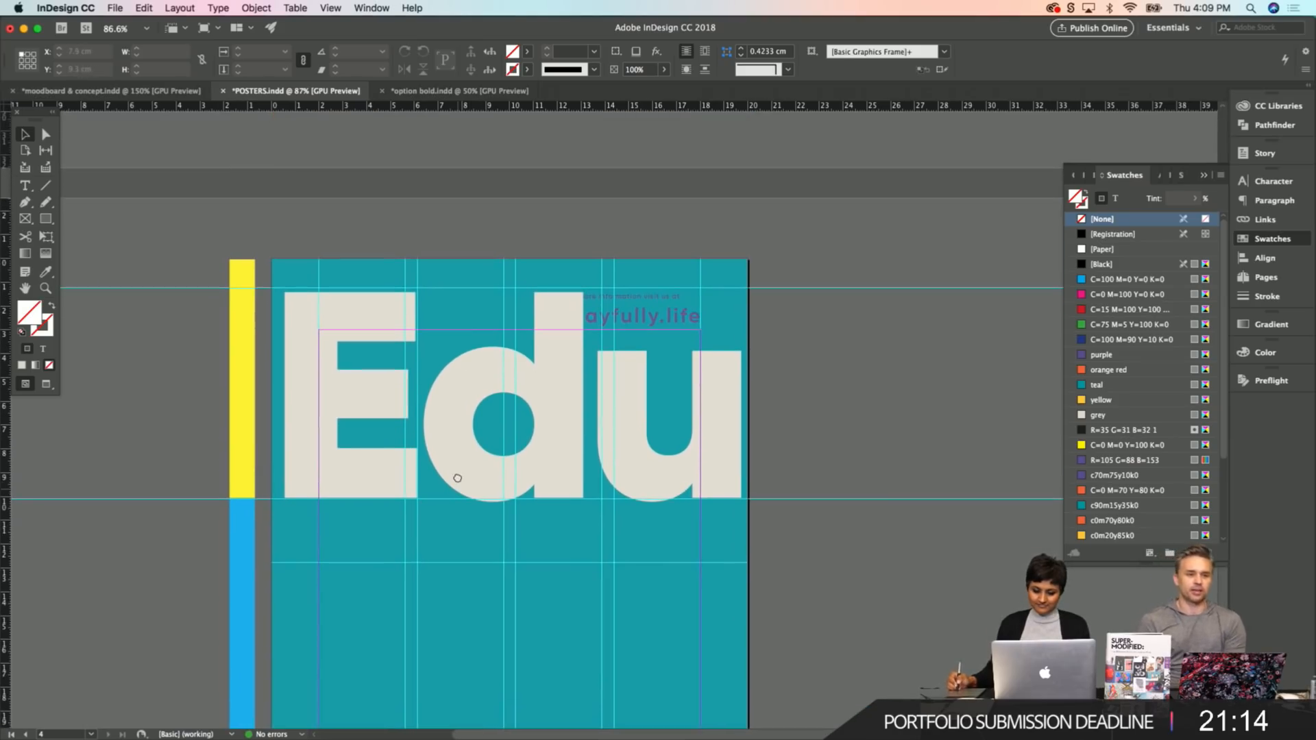
left_click_drag(827, 420, 837, 301)
left_click(677, 206)
left_click(879, 218)
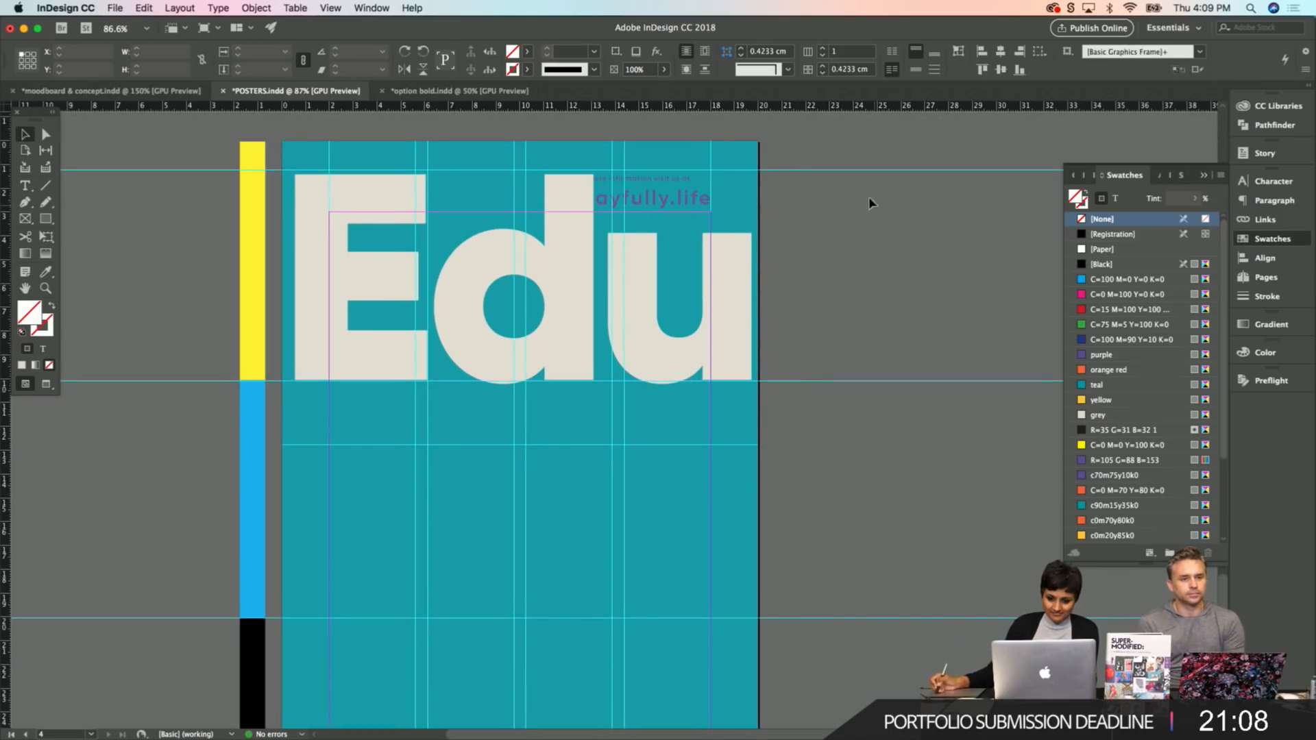
Bring the "playfully.life" address and its information line on the teal poster to the front of the "Edu" heading.
scroll(880, 218, "up", 5)
left_click_drag(570, 261, 738, 398)
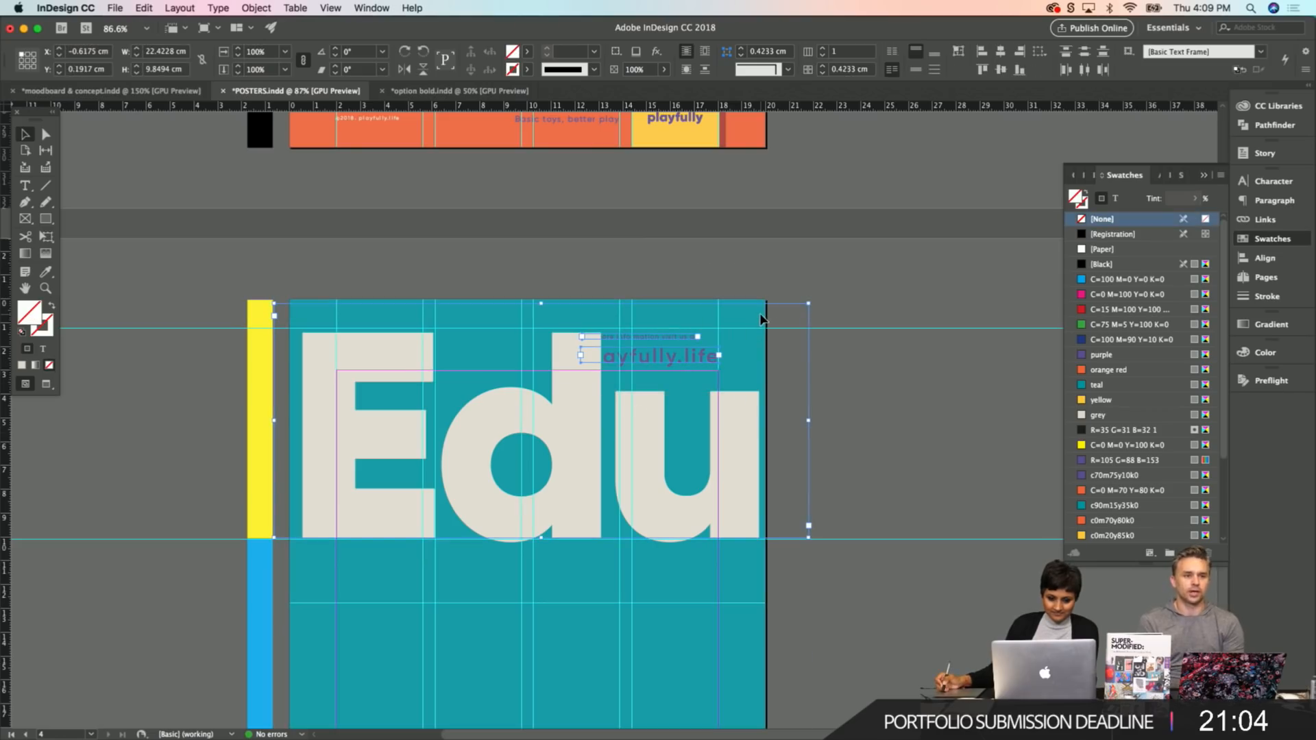
left_click(582, 409, "shift")
left_click(255, 9)
mouse_move(288, 48)
left_click(438, 47)
left_click(883, 302)
scroll(823, 473, "down", 5)
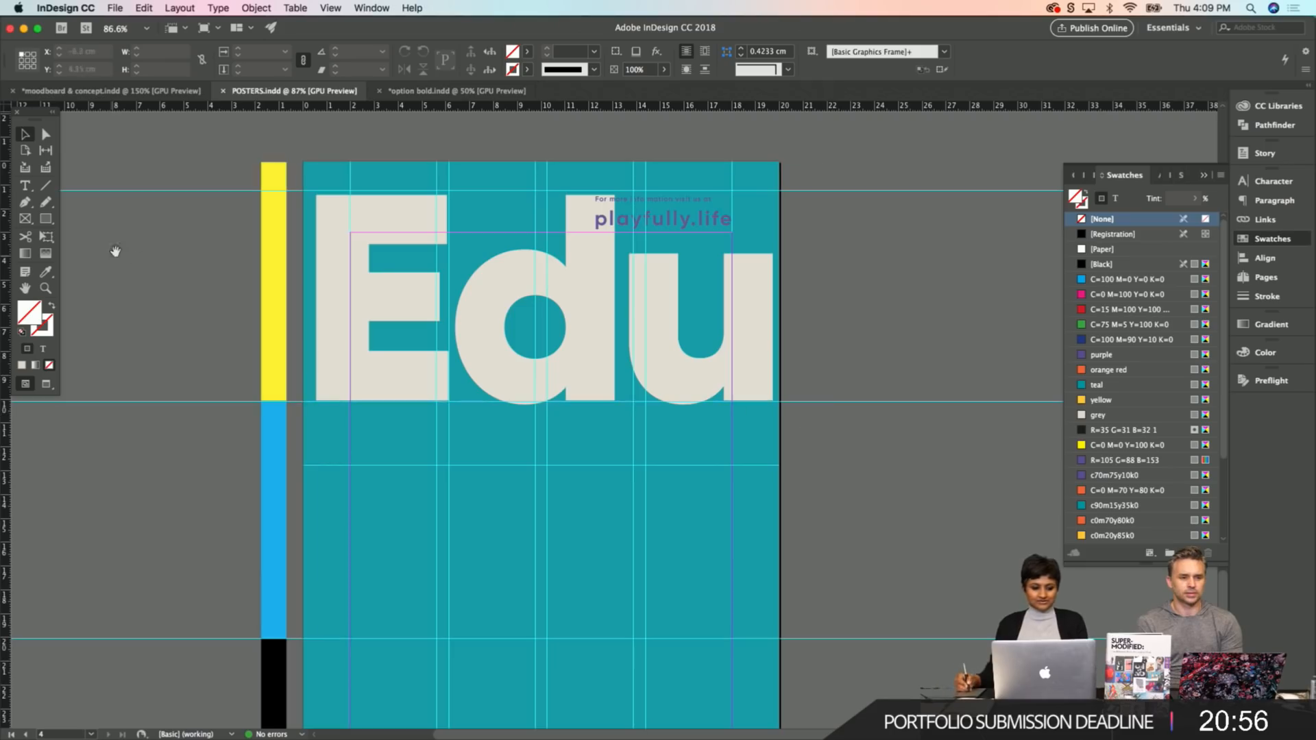
Review the large lettering and layout of the purple and orange posters as a reference for the teal one.
scroll(147, 352, "up", 8)
scroll(187, 329, "up", 7)
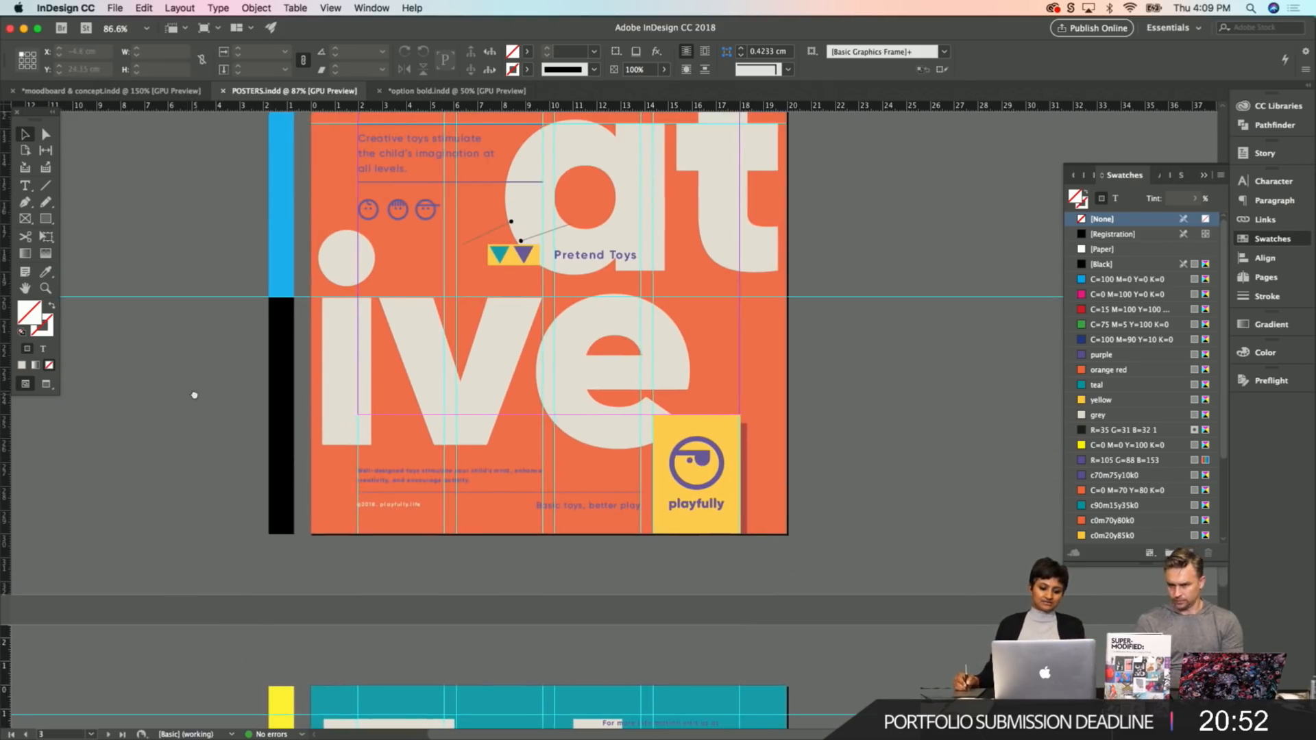
scroll(182, 450, "up", 6)
scroll(175, 521, "up", 14)
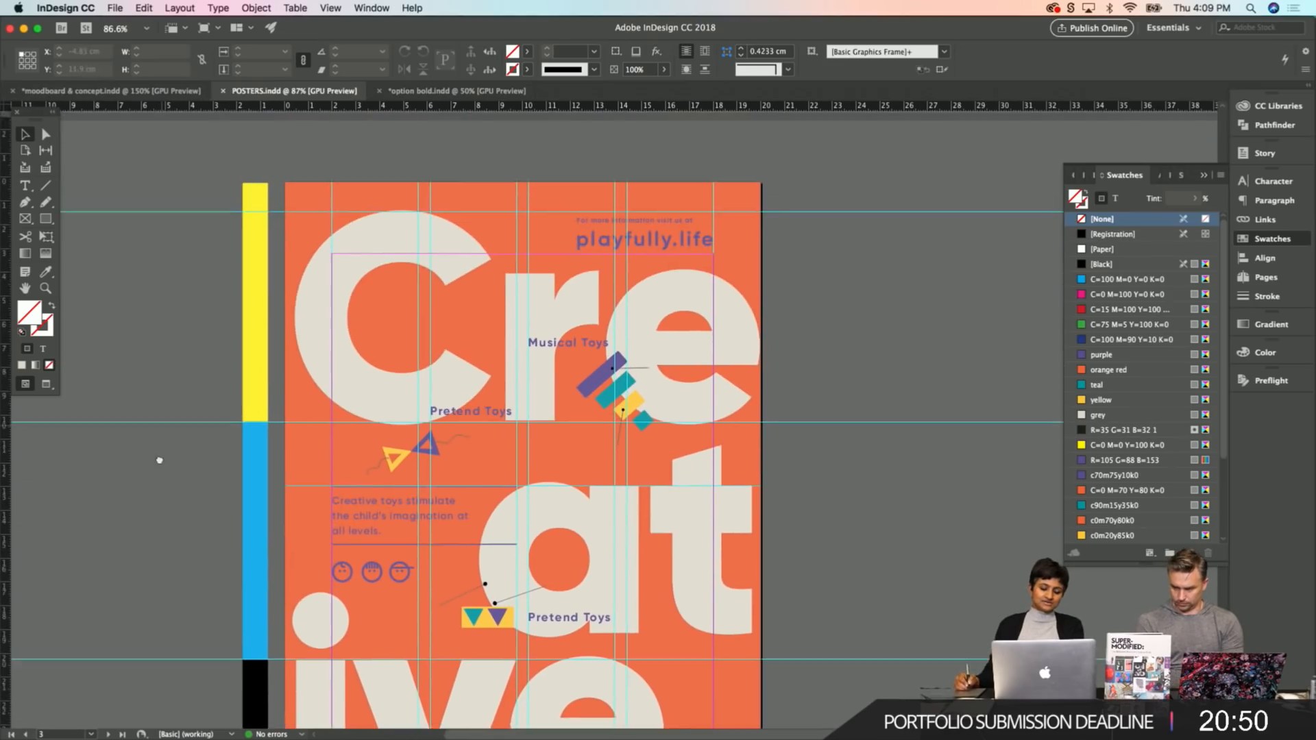
scroll(163, 423, "up", 8)
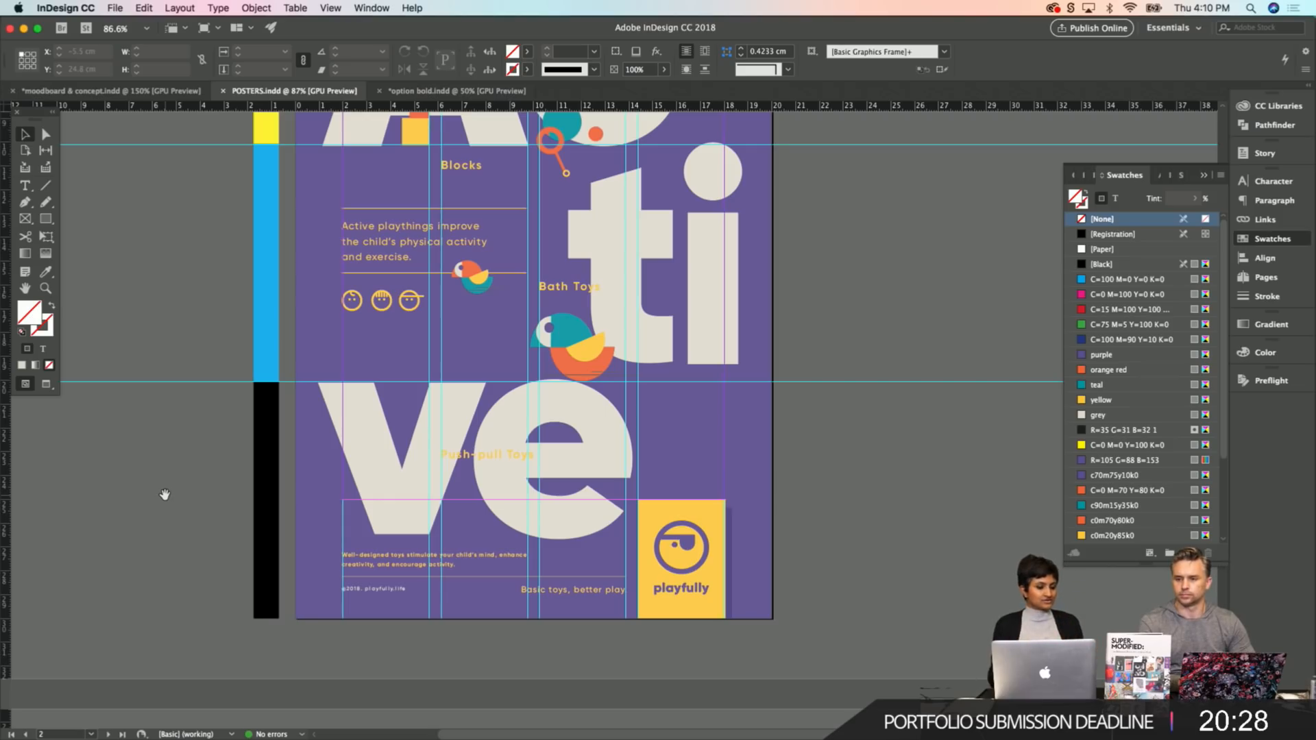
scroll(164, 494, "down", 10)
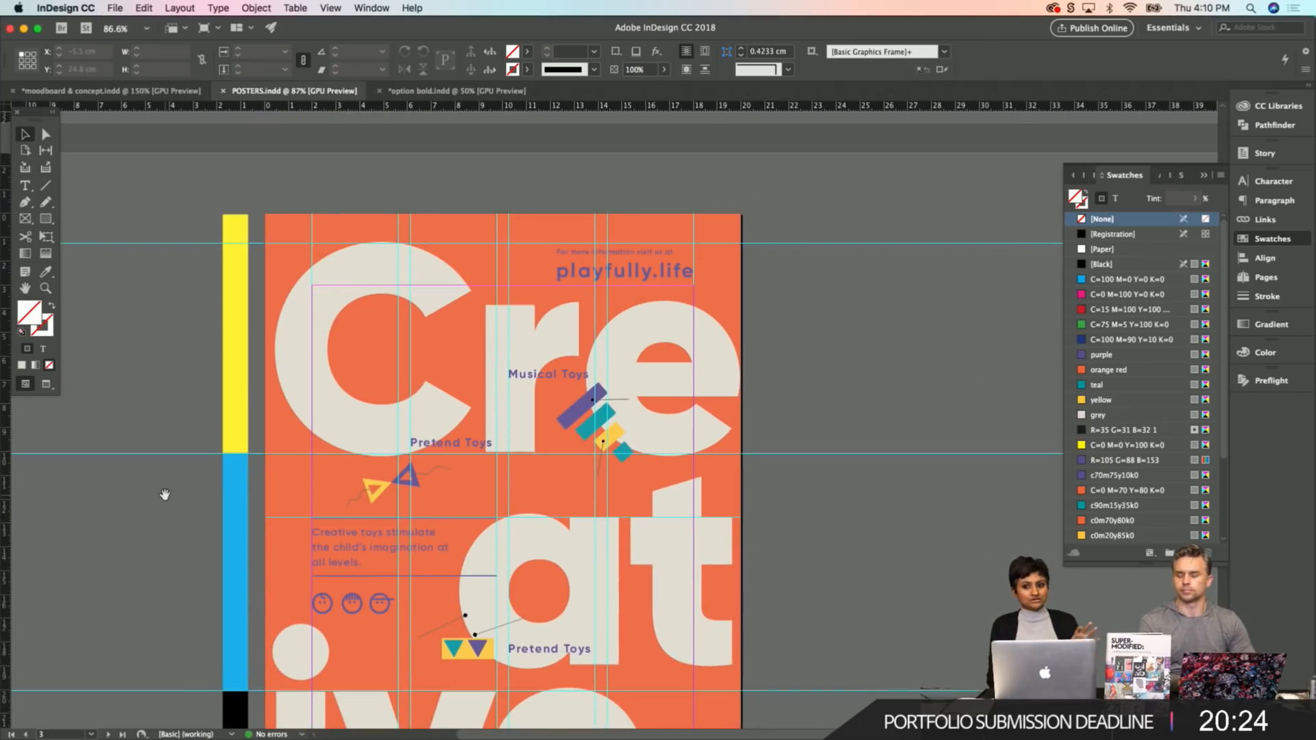
scroll(164, 494, "down", 5)
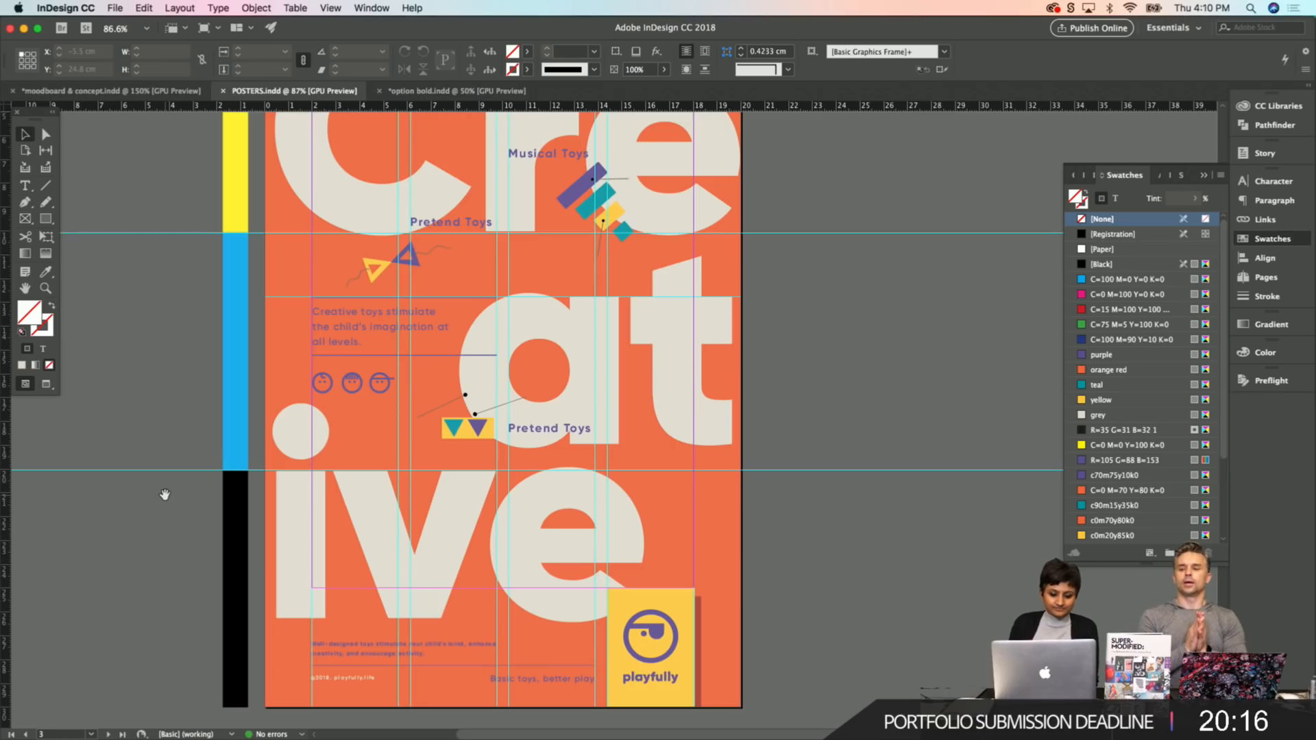
scroll(164, 494, "down", 10)
scroll(165, 494, "up", 3)
scroll(165, 494, "up", 3)
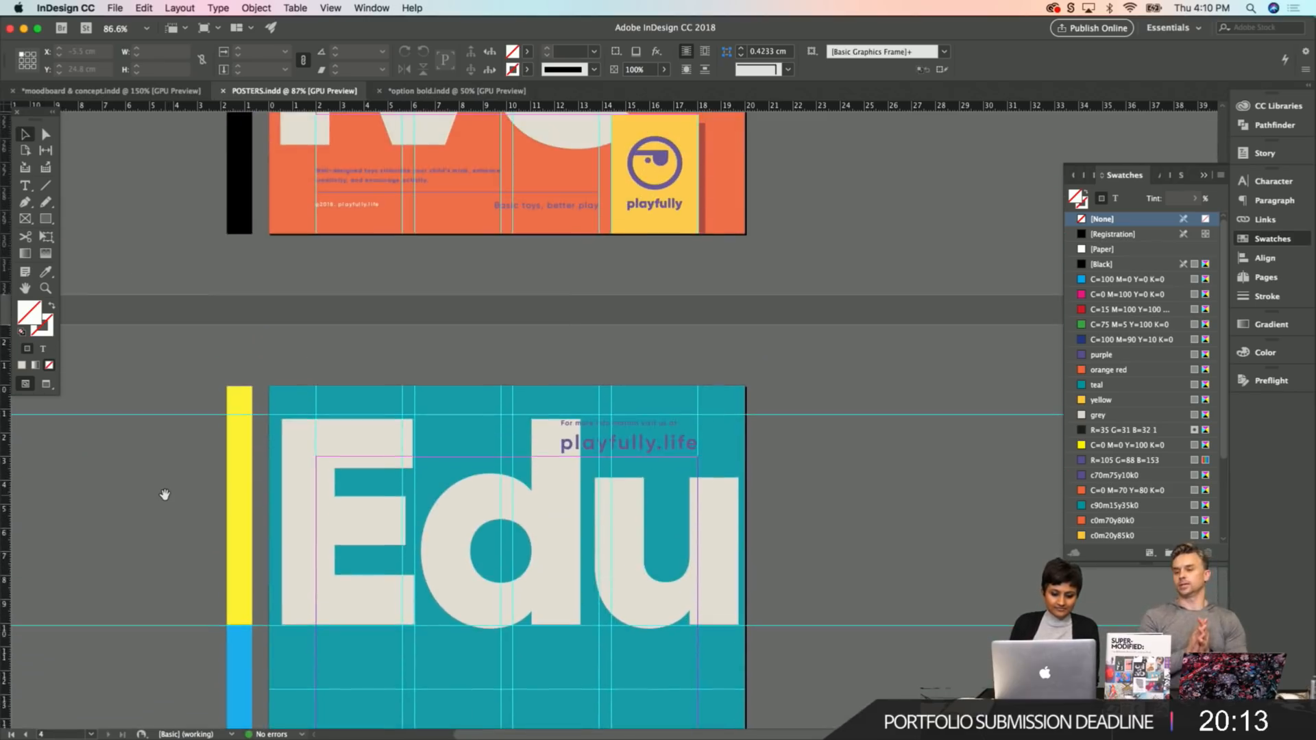
Copy the large "at" text frame from the orange poster and place it below "Edu" on the teal poster, at about X 6.6, Y 9.45 cm.
left_click(337, 421)
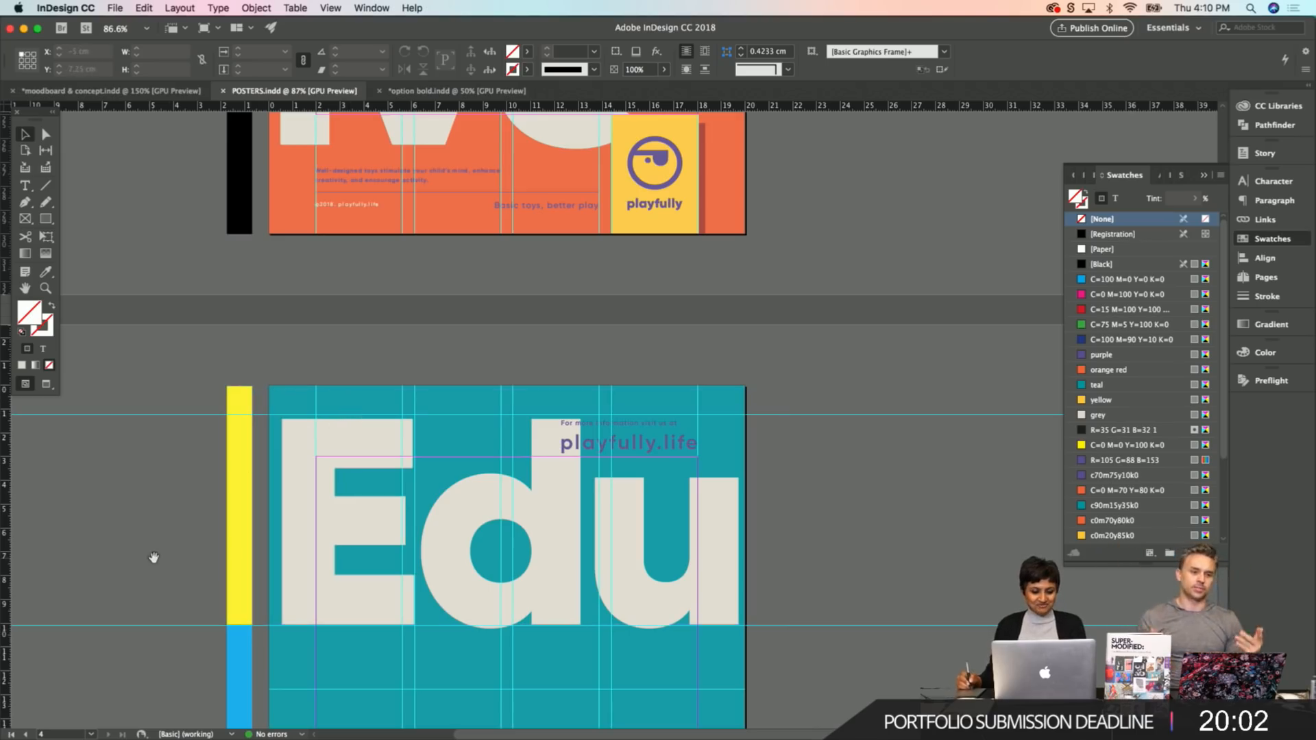
scroll(150, 552, "down", 8)
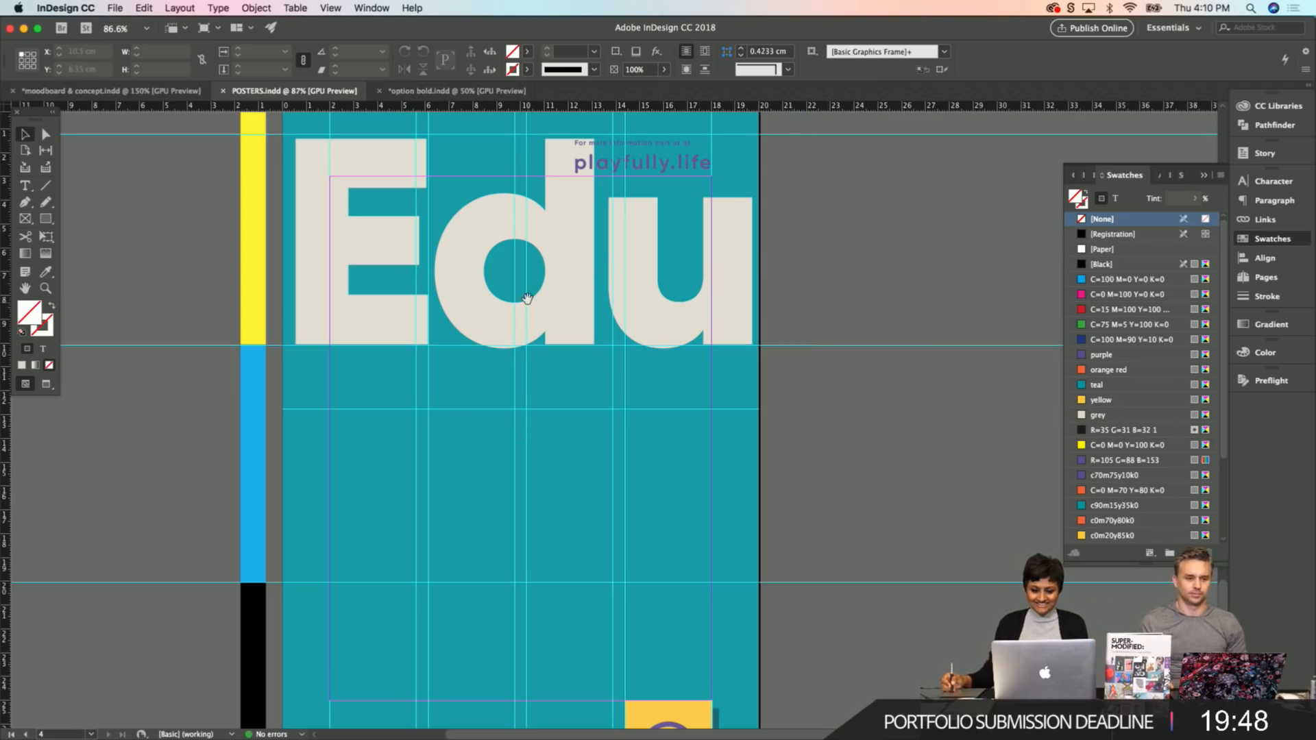
scroll(528, 302, "up", 5)
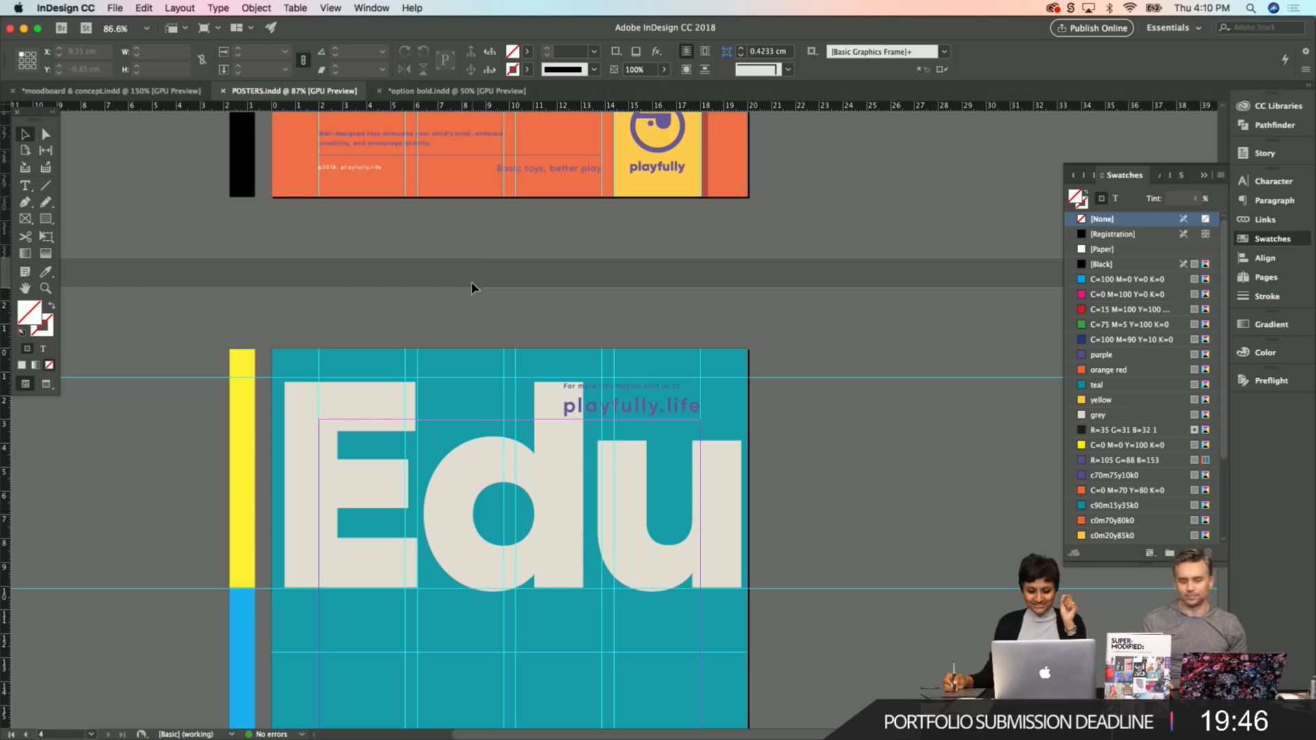
scroll(417, 229, "up", 9)
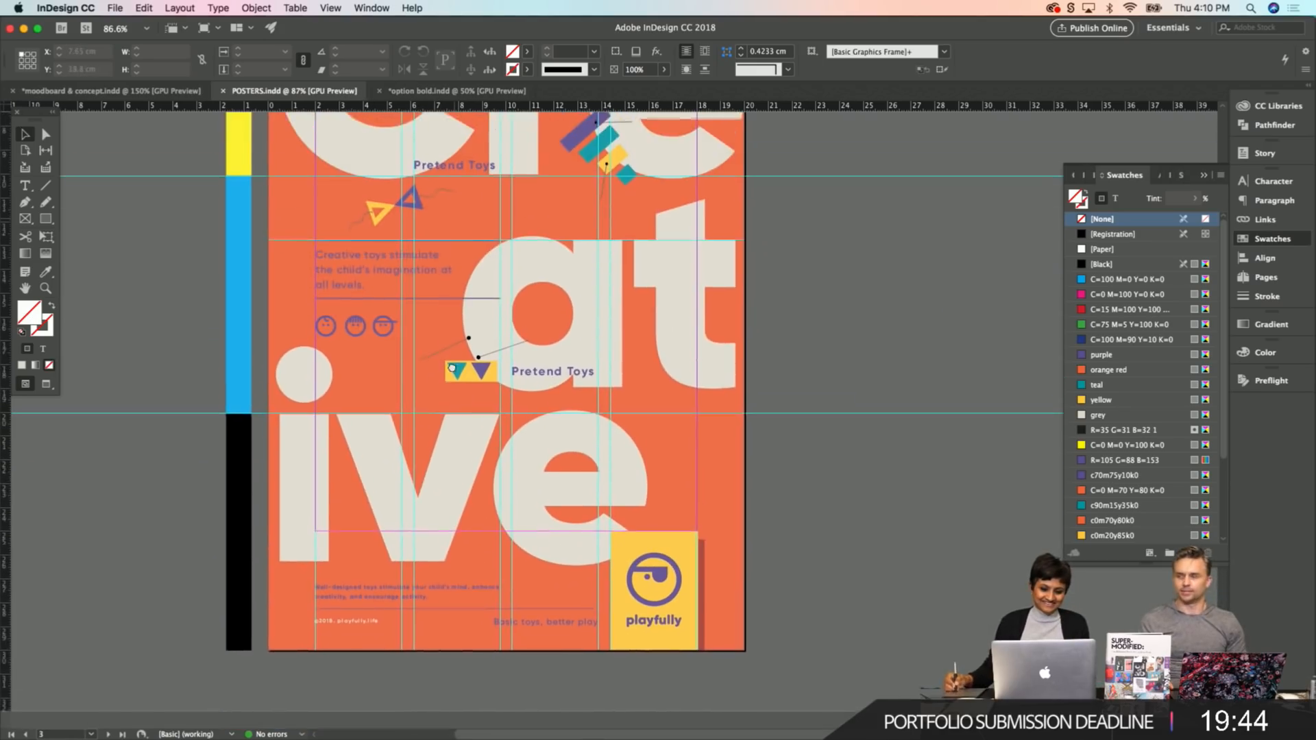
scroll(649, 231, "down", 3)
left_click(694, 199)
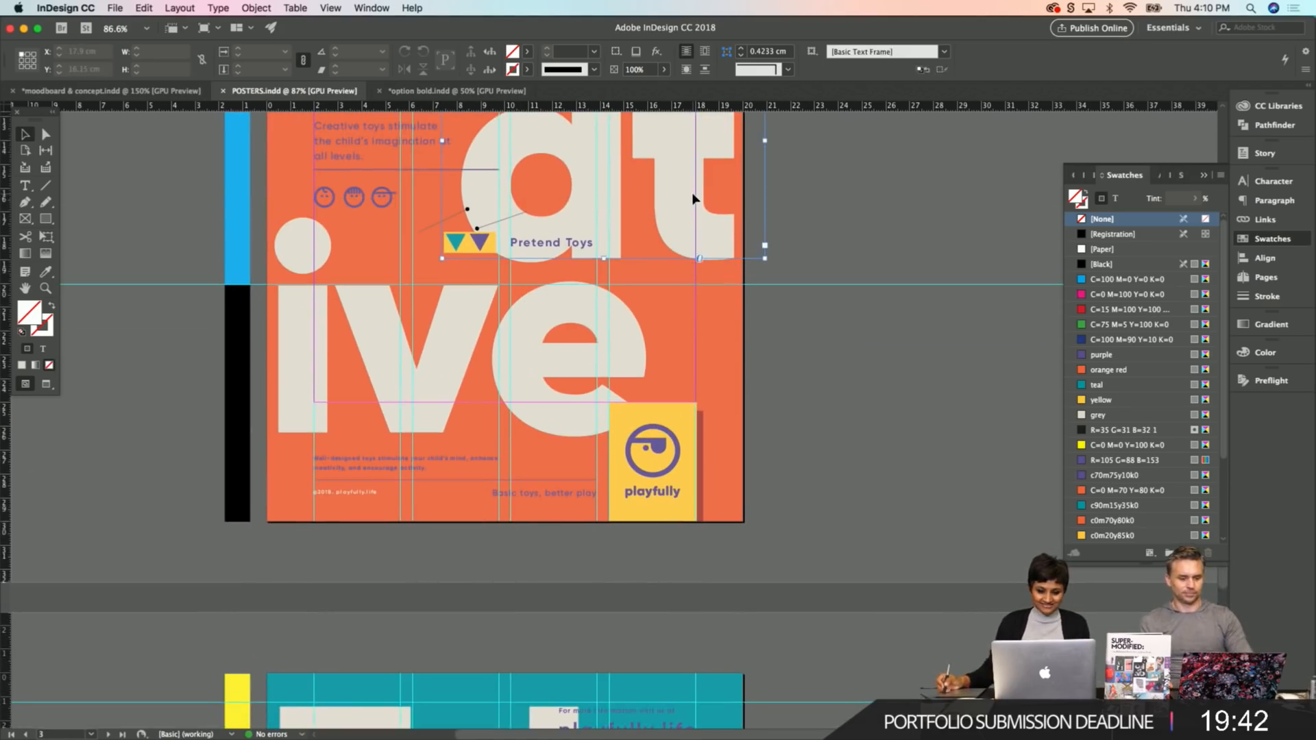
scroll(571, 439, "down", 10)
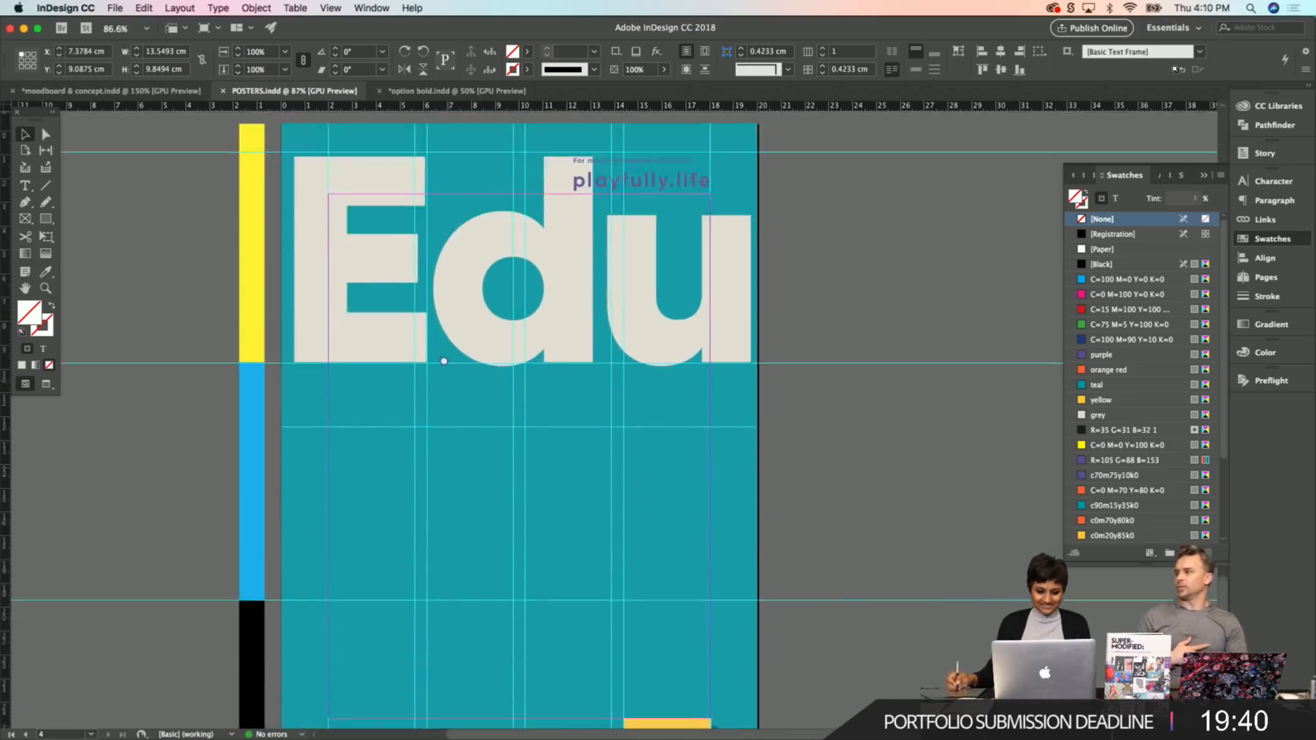
left_click_drag(555, 420, 525, 310)
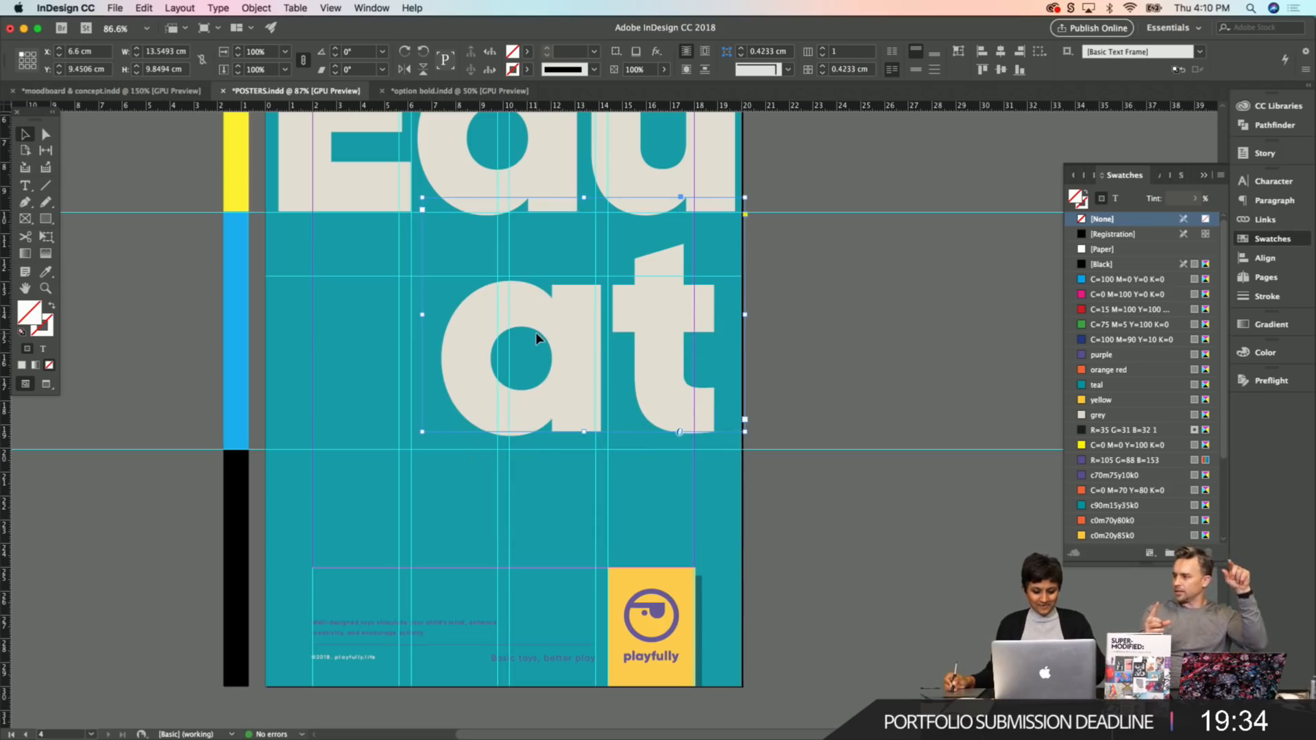
Replace the "at" lettering in the copied frame on the teal poster with "cat".
key("t")
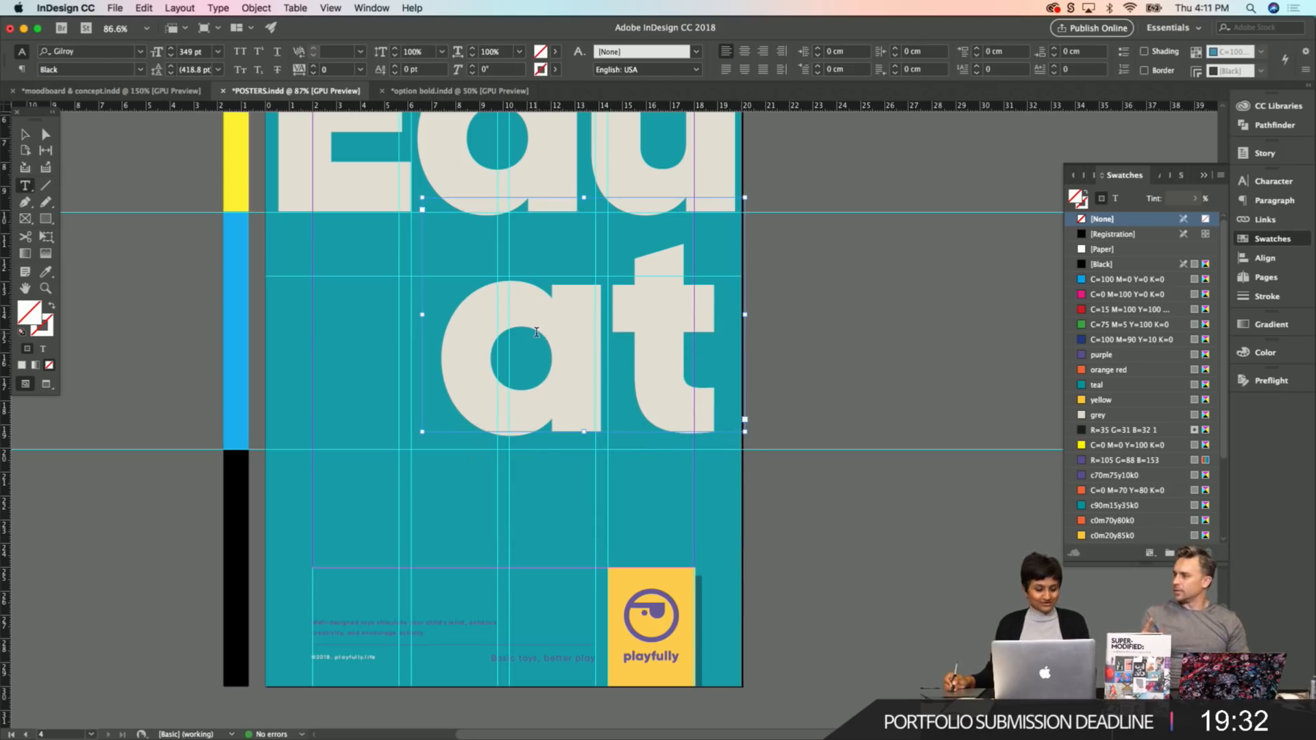
double_click(469, 358)
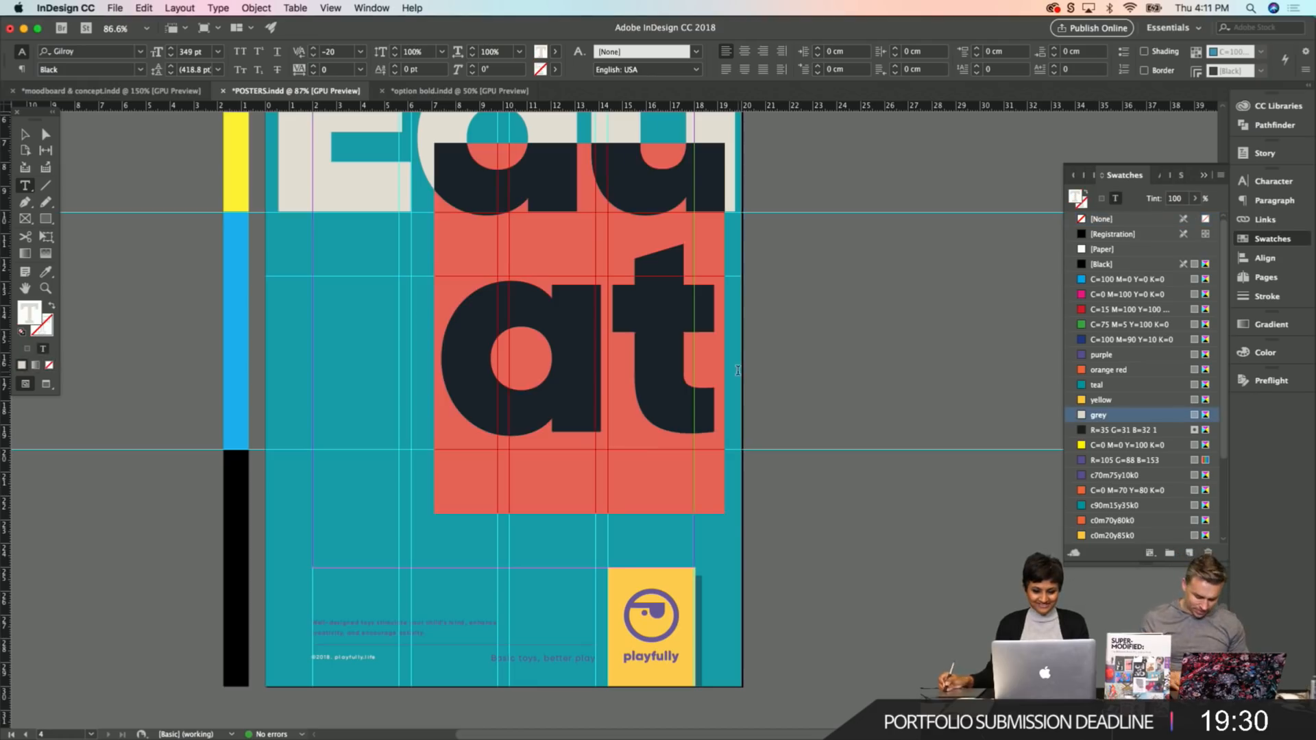
key("BackSpace")
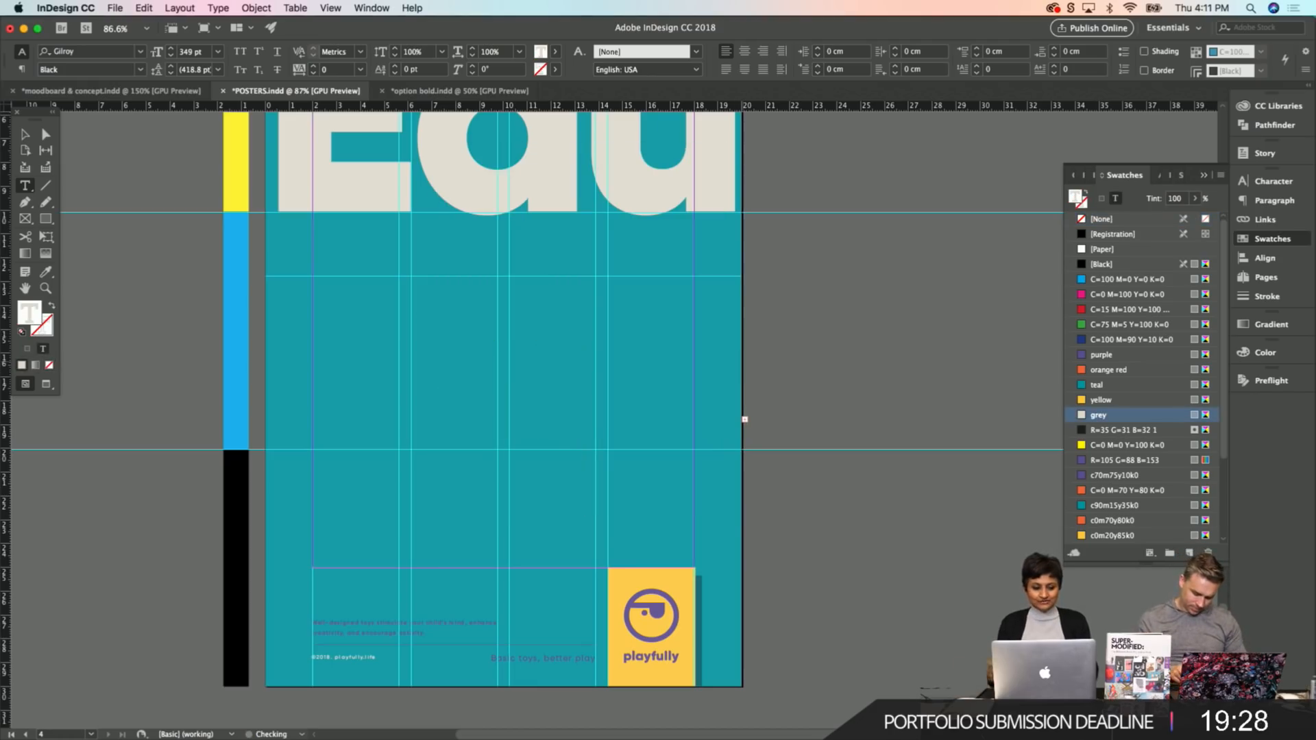
left_click(25, 134)
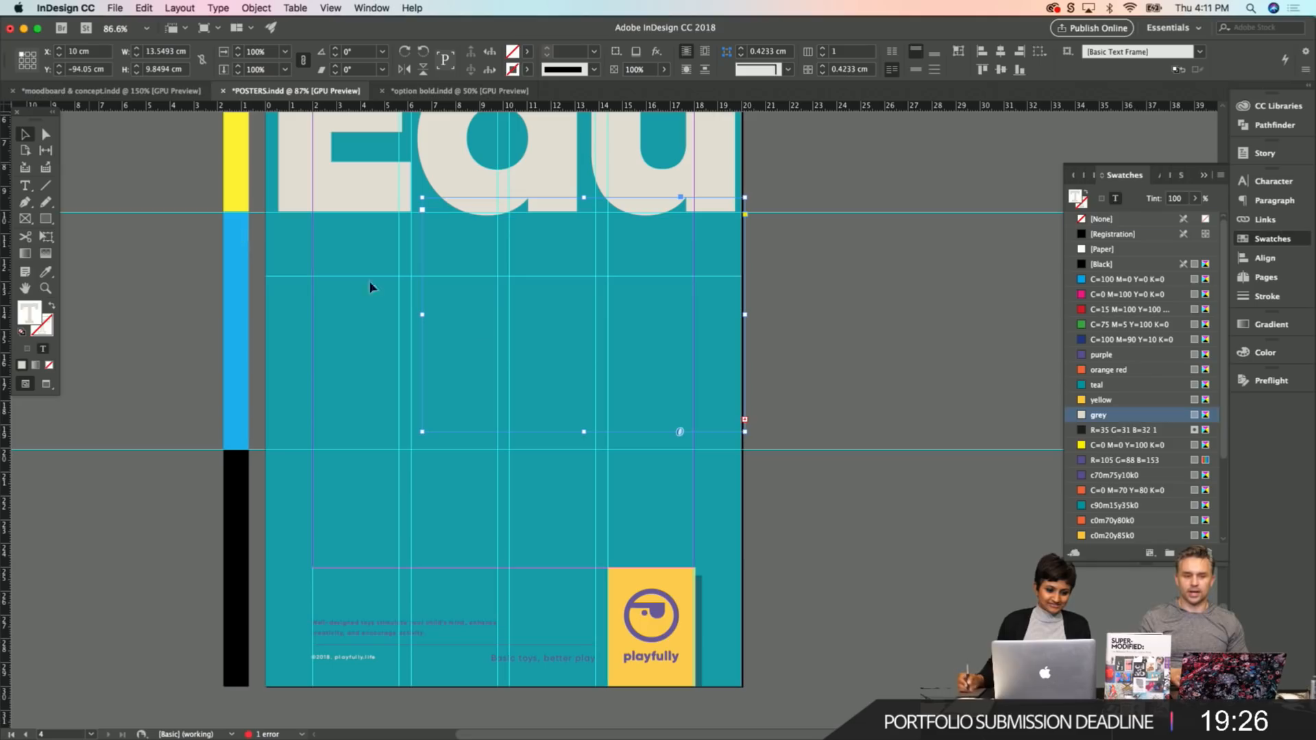
Widen the frame to fit "cat" and move it horizontally to about X 0.38 cm so the word sits within the poster.
double_click(744, 432)
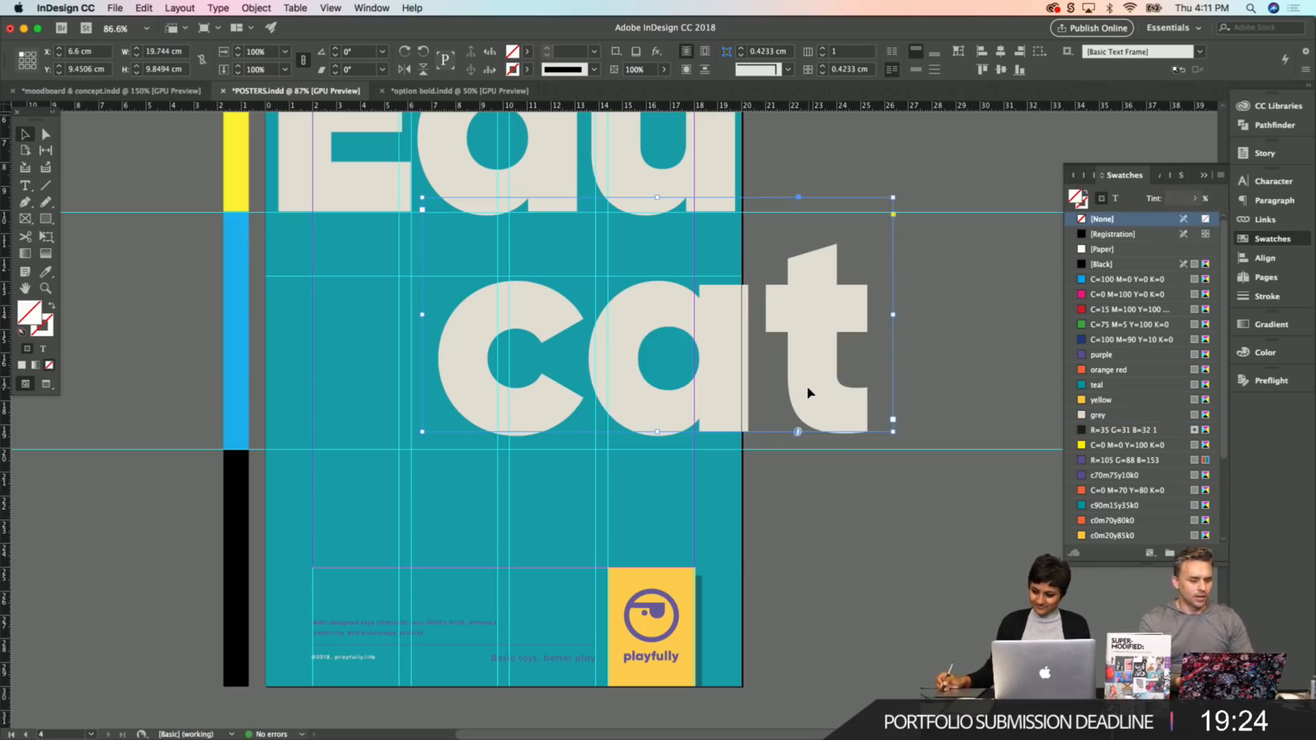
left_click(957, 364)
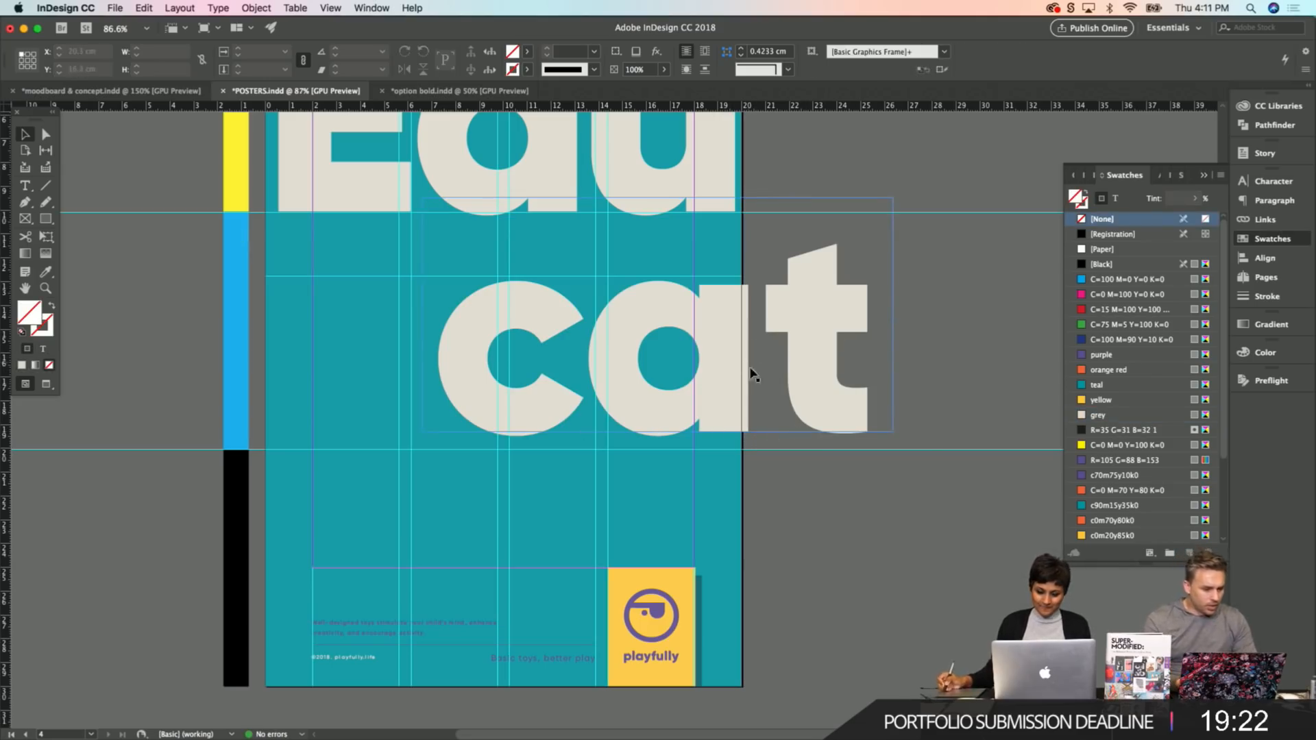
left_click_drag(823, 371, 688, 357)
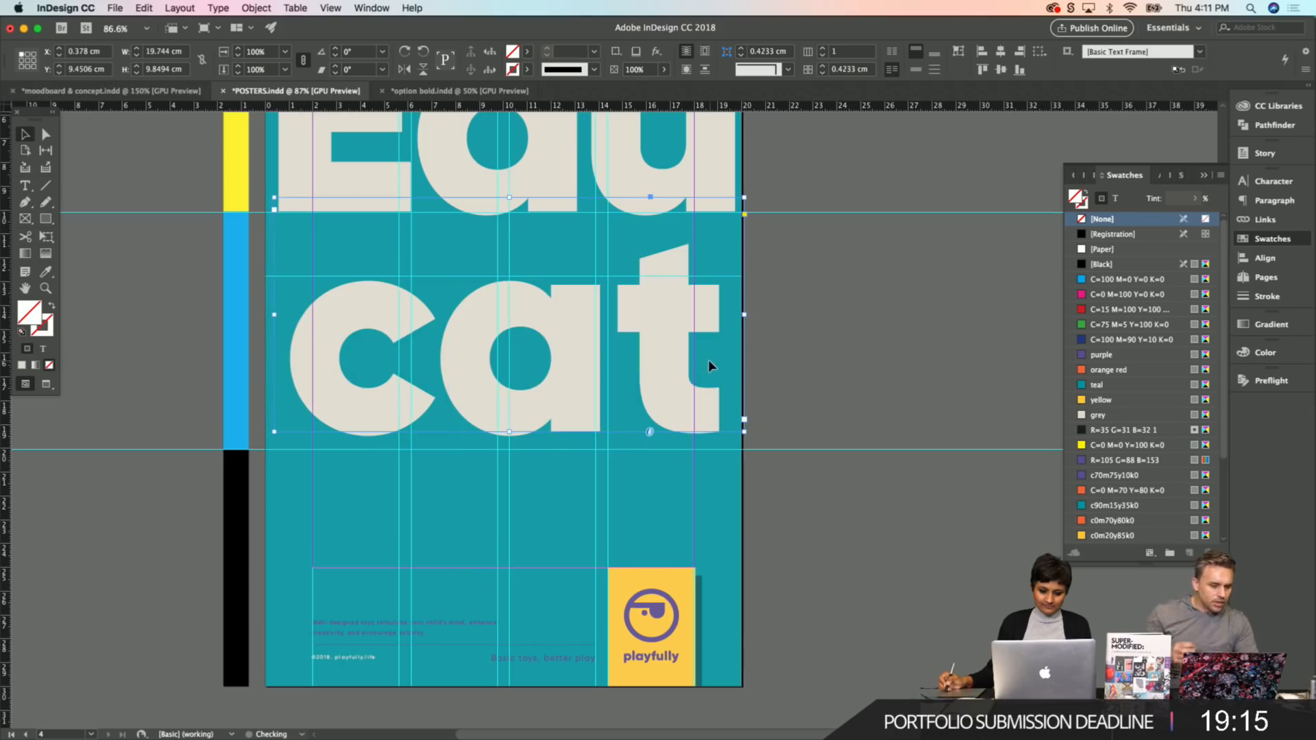
left_click(781, 344)
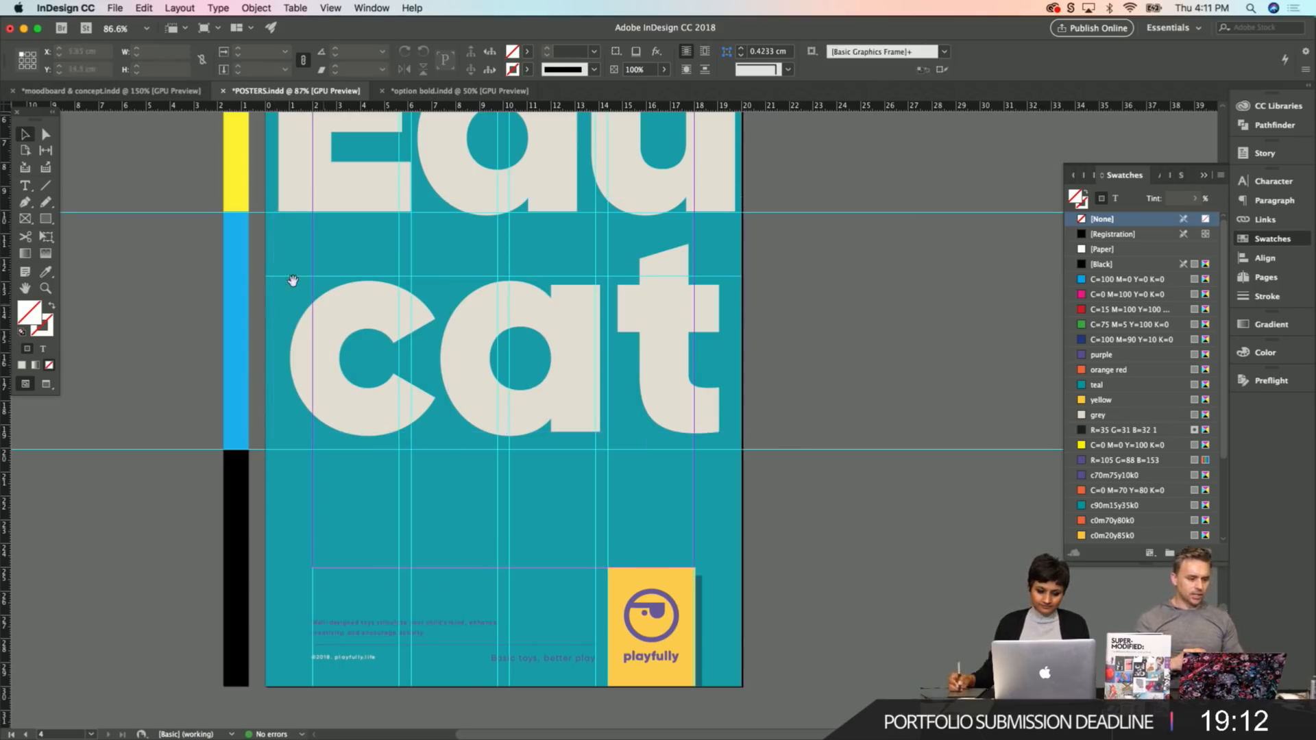
Duplicate the "cat" frame straight down to about Y 18.6 cm and replace the copy's text with "ion".
scroll(304, 293, "up", 10)
scroll(325, 287, "down", 4)
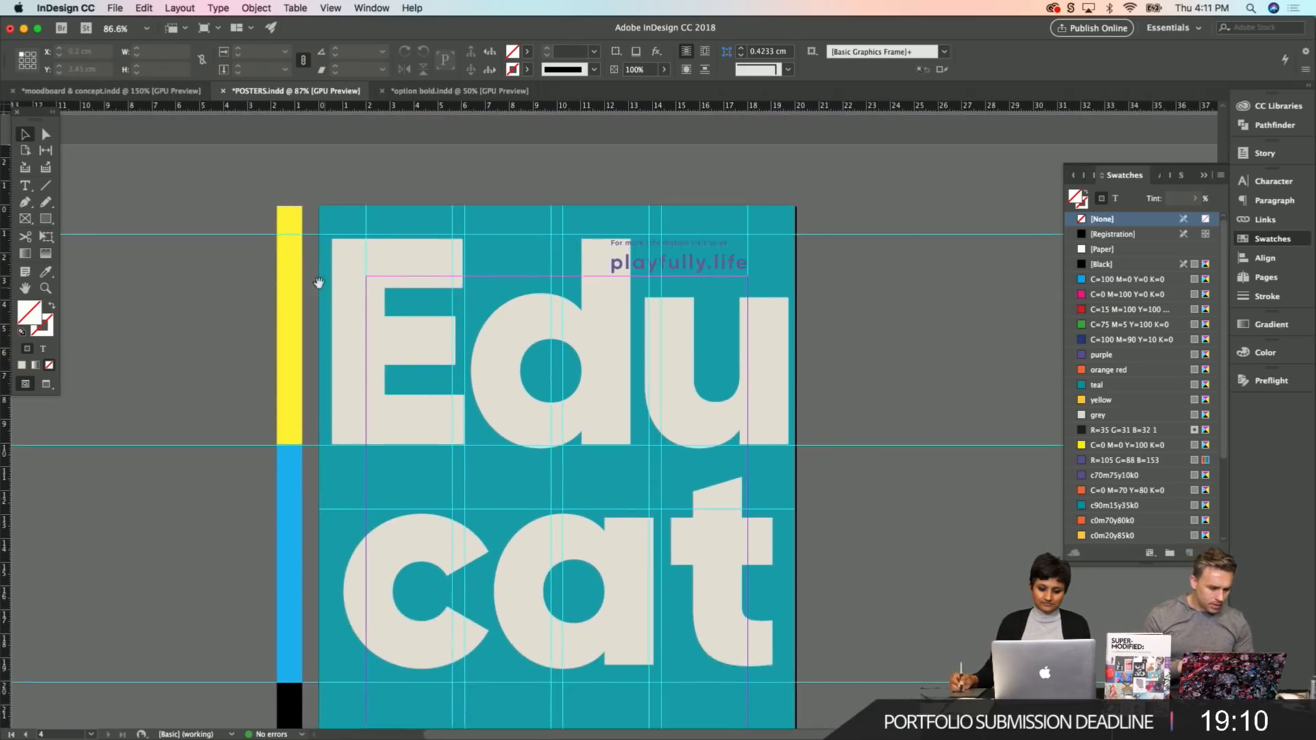
scroll(324, 286, "down", 5)
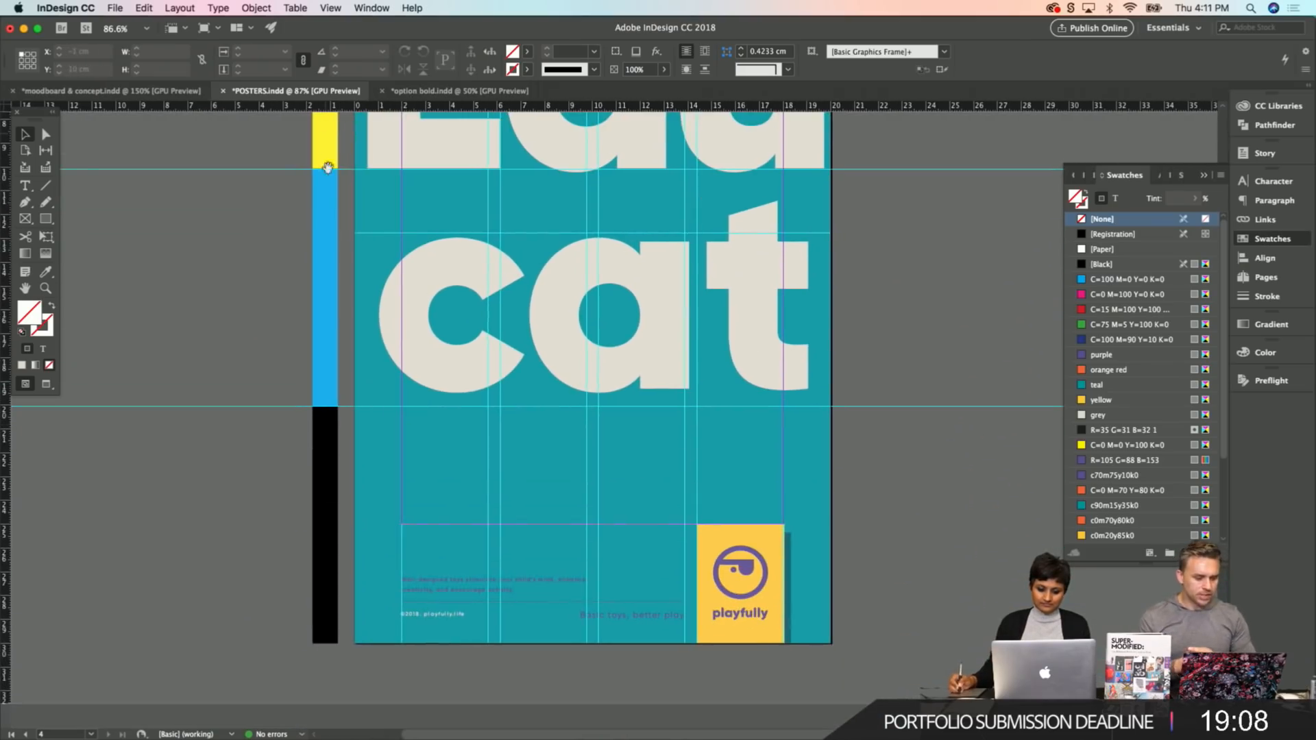
left_click_drag(378, 541, 384, 540)
key("t")
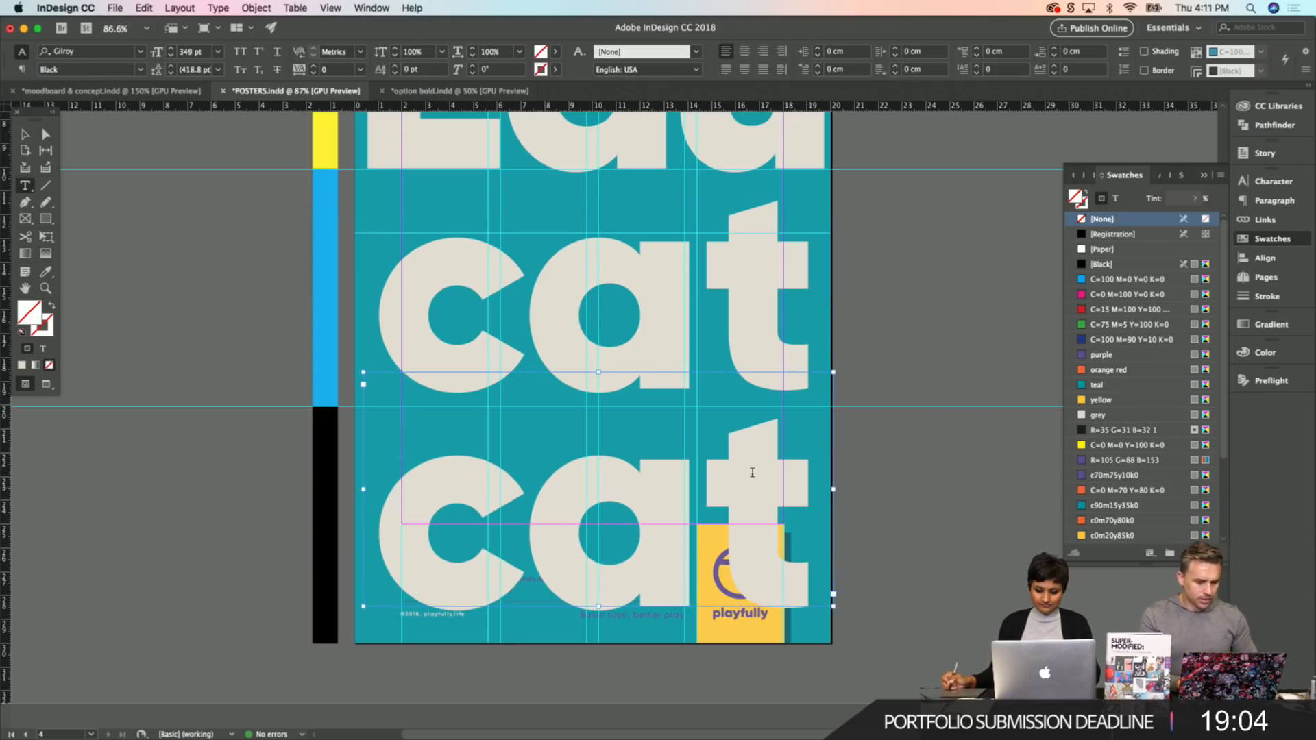
left_click_drag(803, 473, 360, 452)
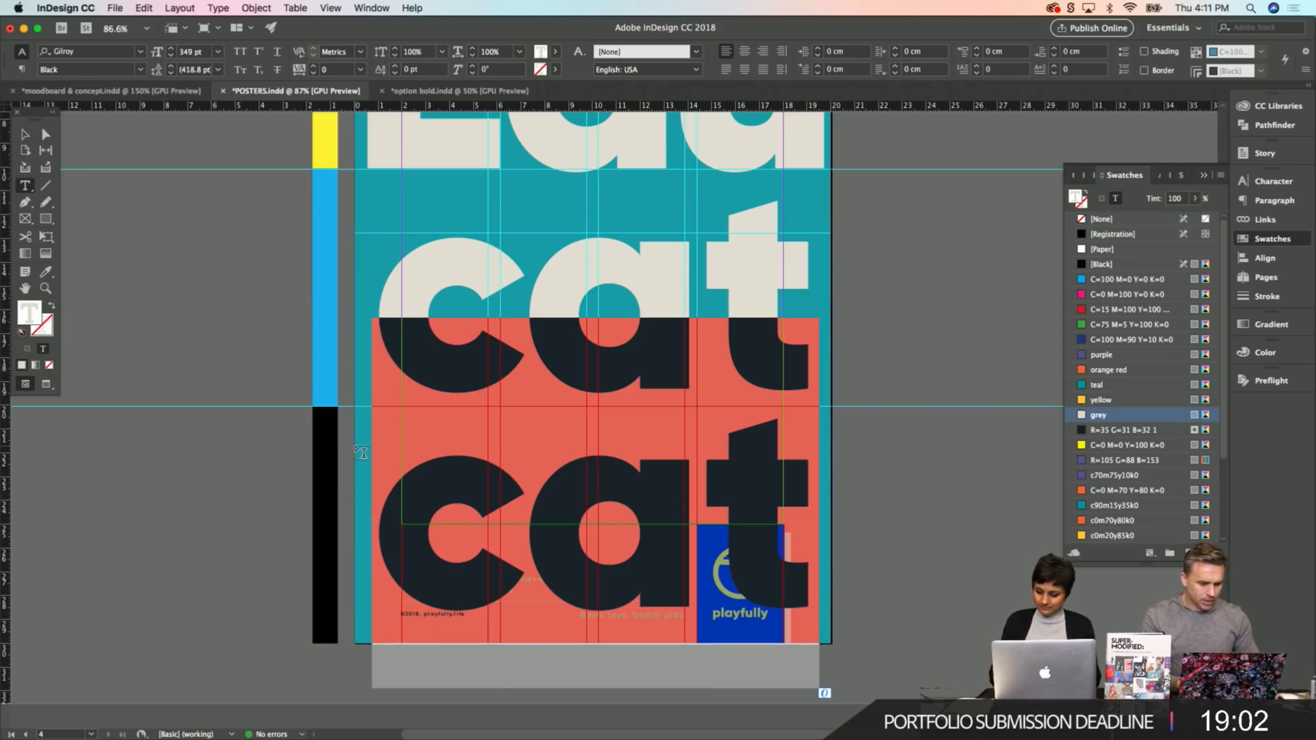
type("t")
key("BackSpace")
type("ion")
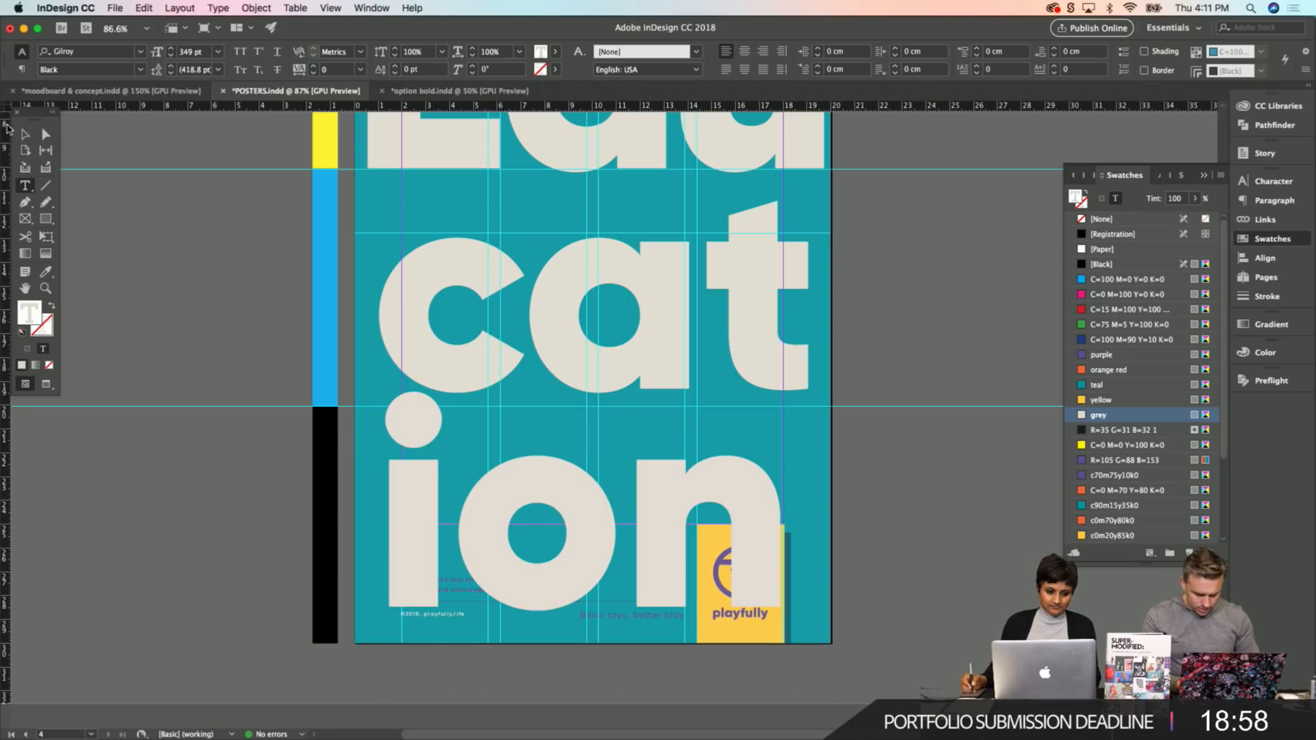
key("Escape")
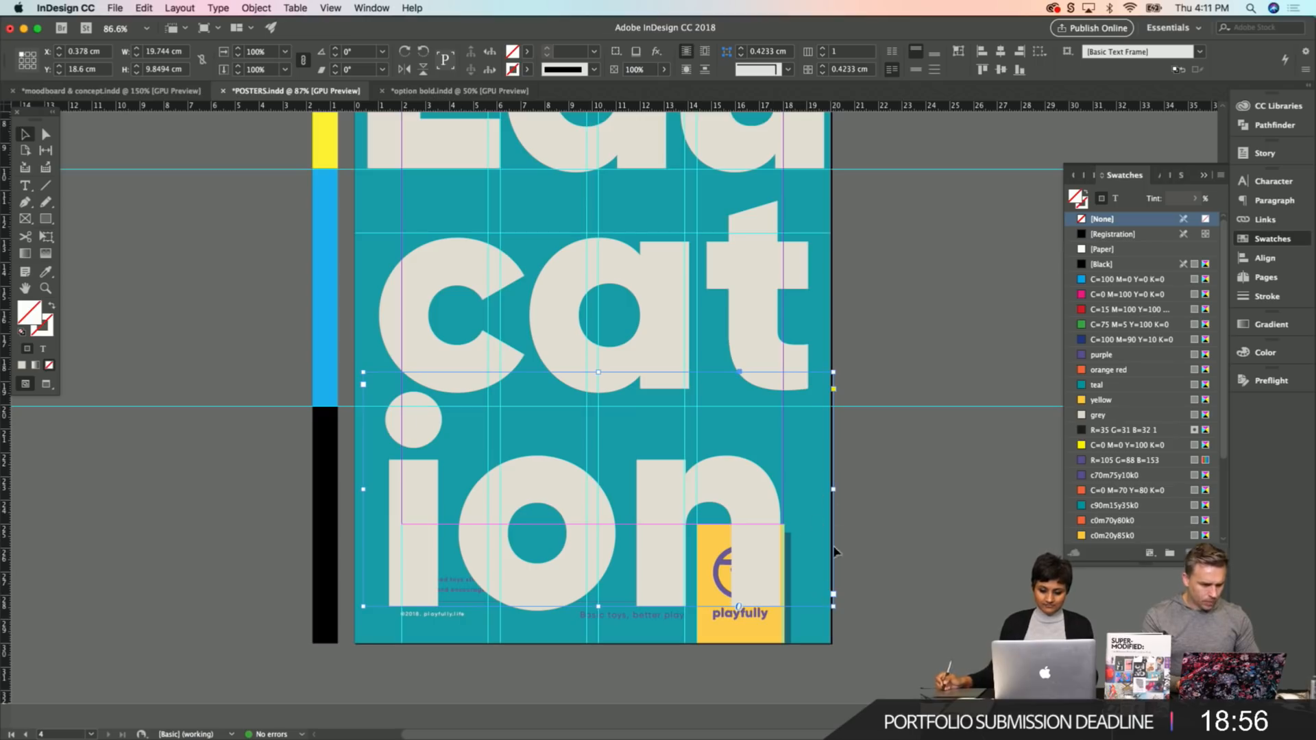
Narrow the "ion" frame to about 18.72 cm and move it up and left to about X -0.71, Y 16.47 cm, beneath "cat".
left_click_drag(833, 607, 808, 606)
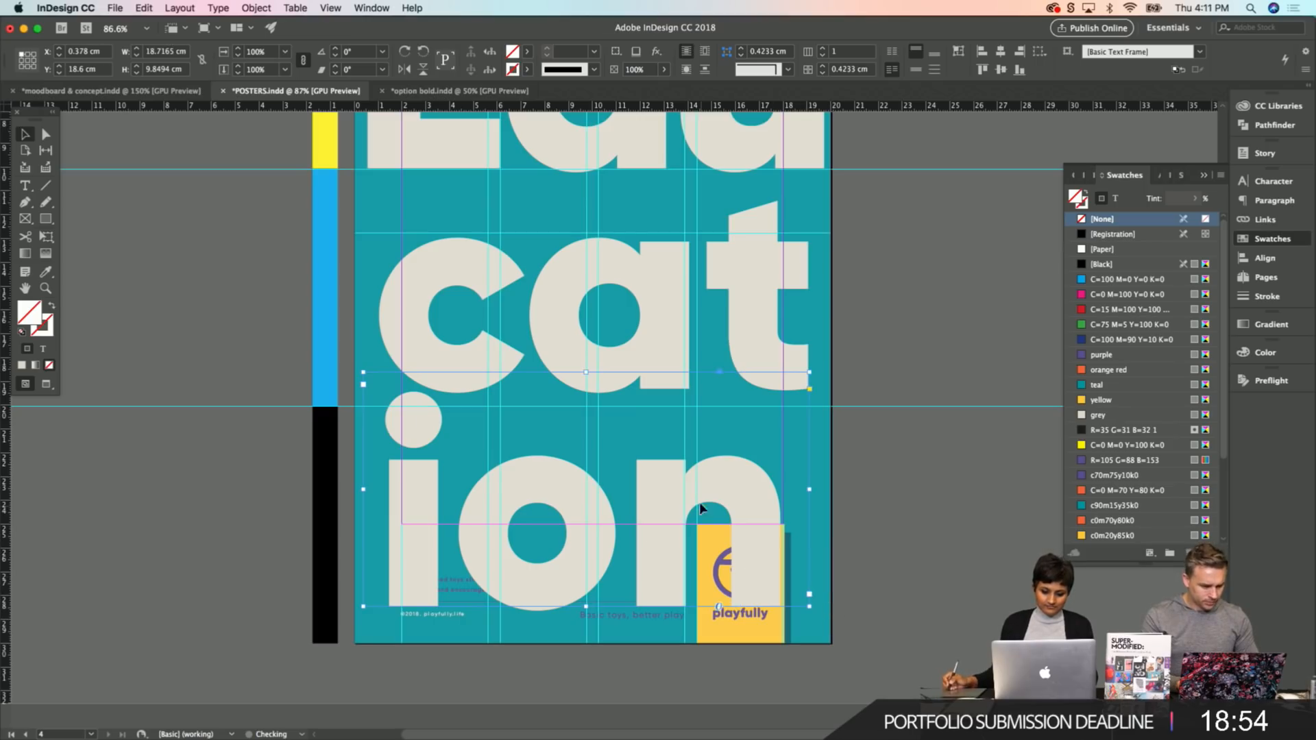
left_click_drag(670, 500, 564, 455)
key("shift+Left")
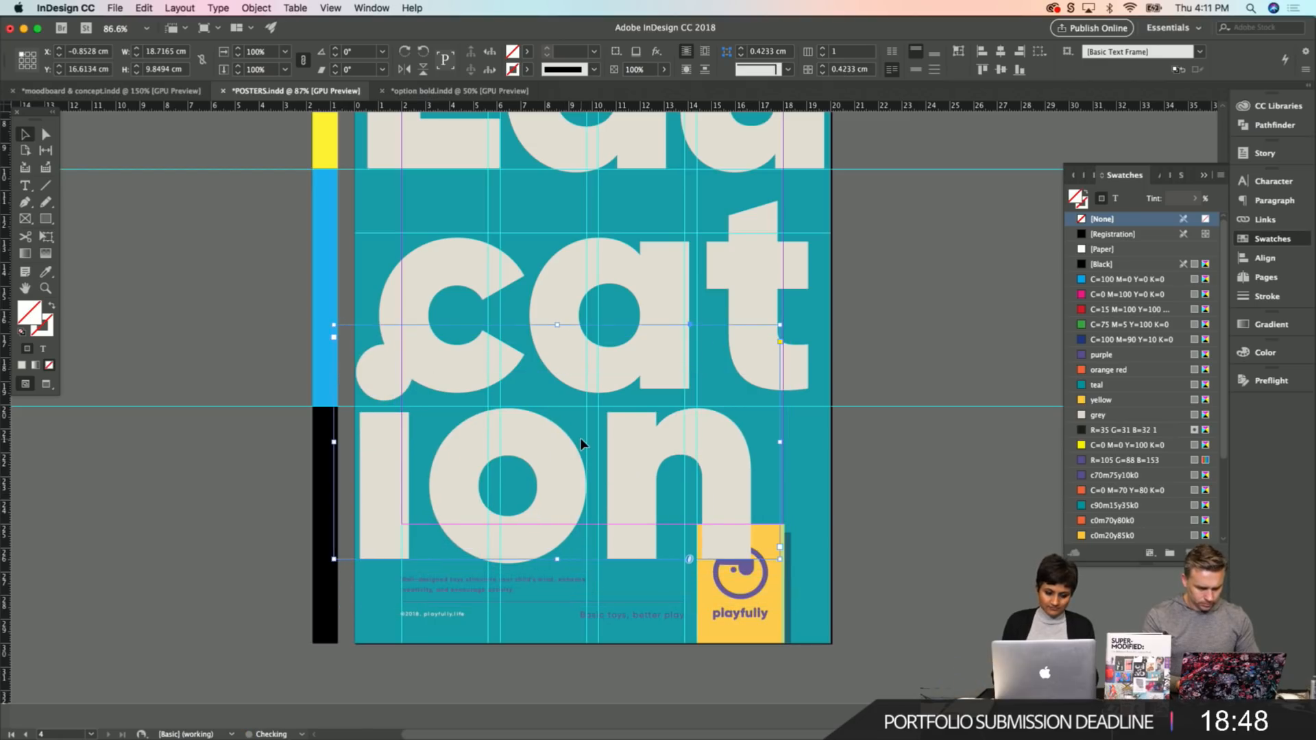
key("shift+Up")
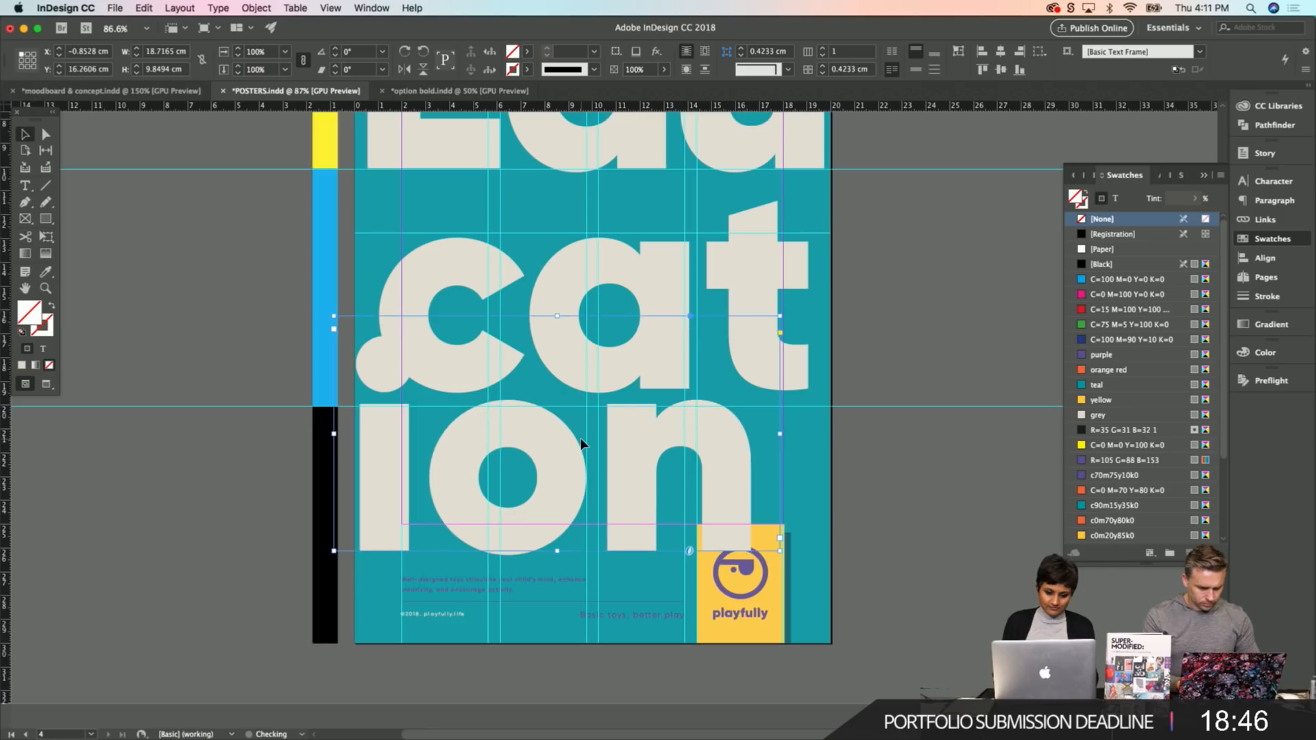
key("shift+Down")
key("Right")
key("Right")
key("Right")
key("Right")
key("Up")
key("Up")
key("Up")
key("Up")
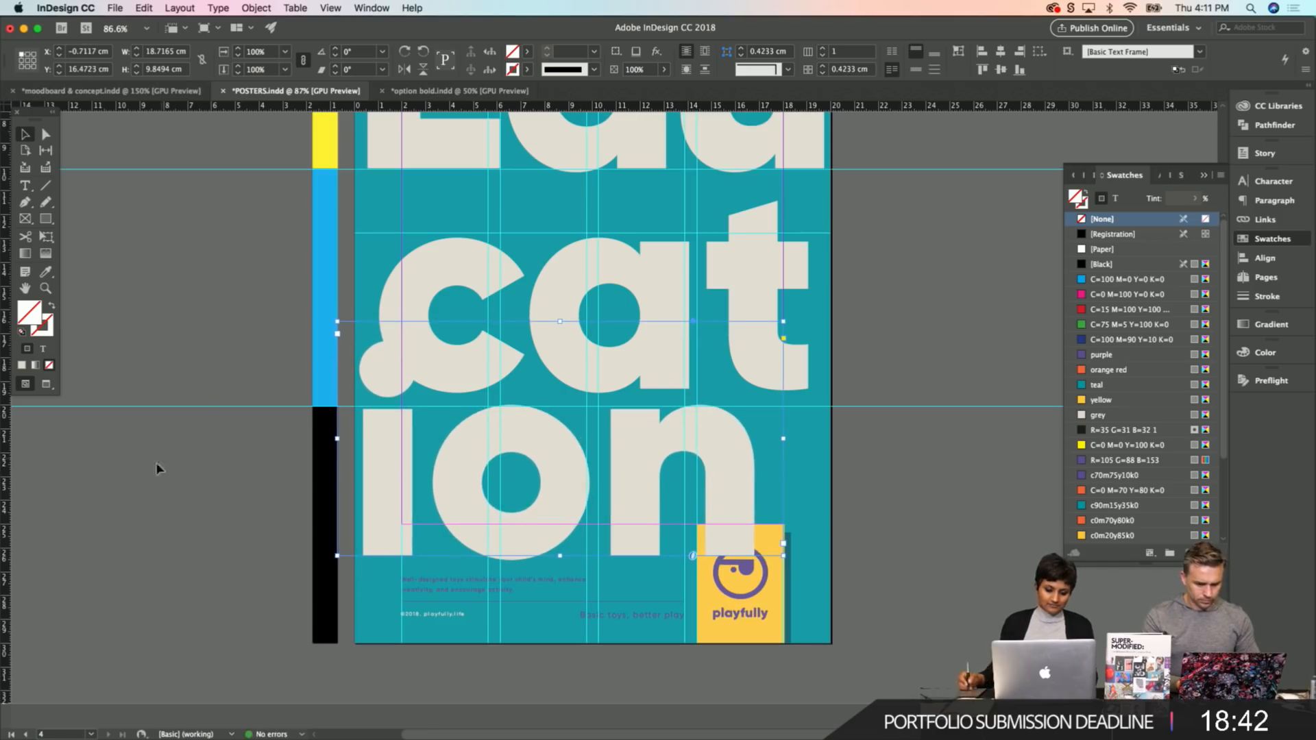
Show the posters in preview mode without guides and review the orange "Creative" poster as a reference for the teal one.
left_click(186, 499)
scroll(285, 332, "up", 8)
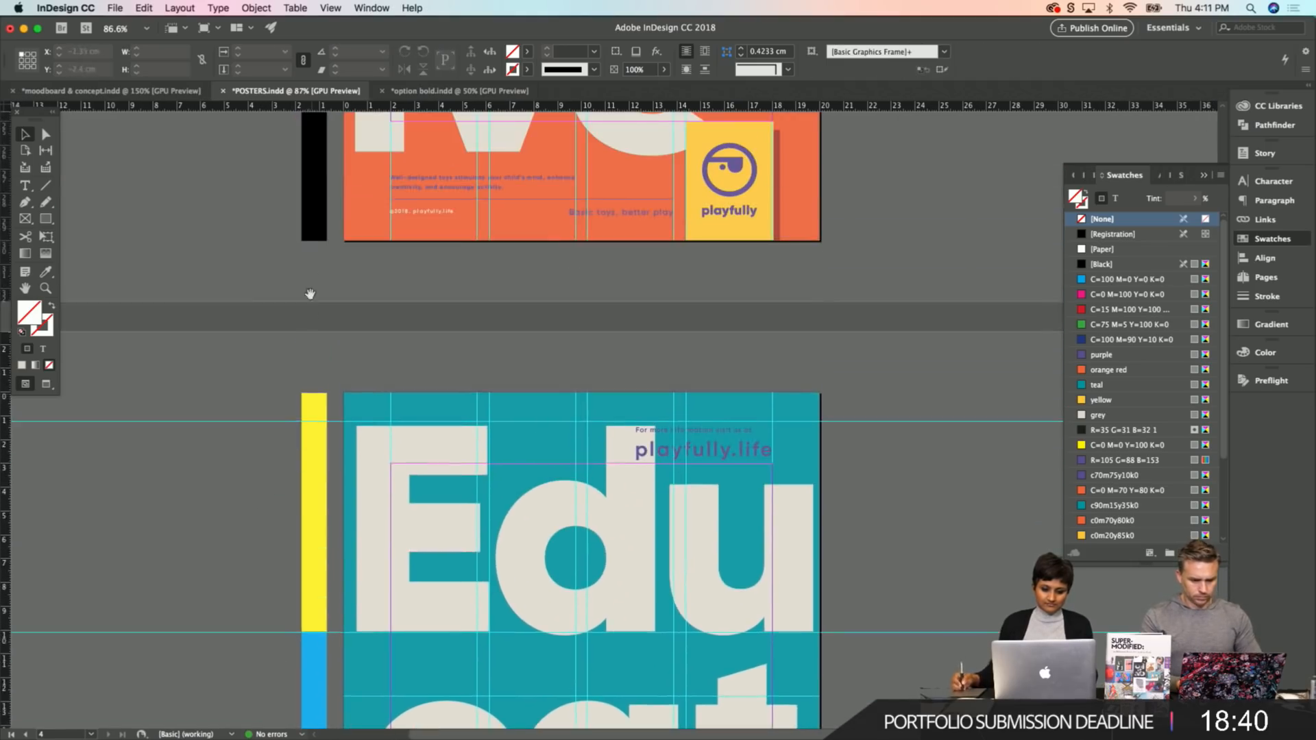
scroll(322, 340, "up", 3)
key("w")
scroll(260, 384, "down", 5)
scroll(277, 292, "up", 10)
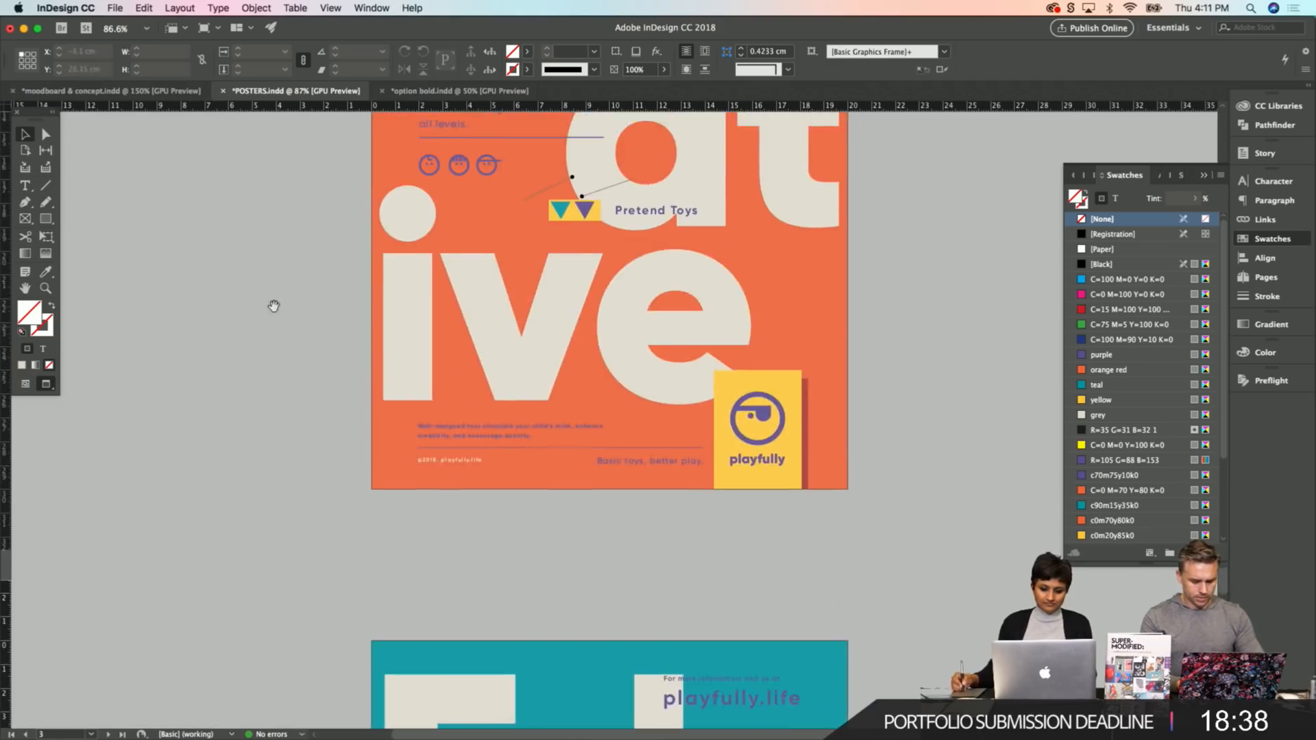
scroll(275, 307, "up", 10)
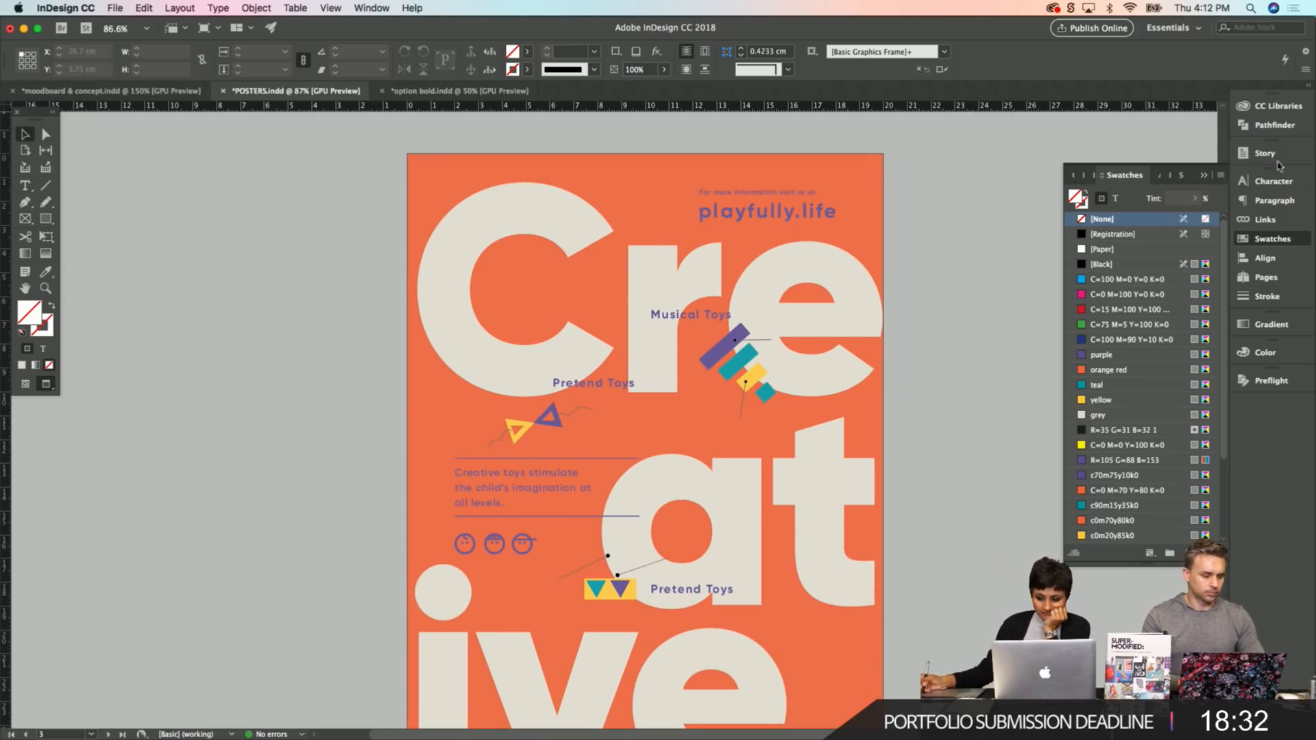
left_click(1261, 125)
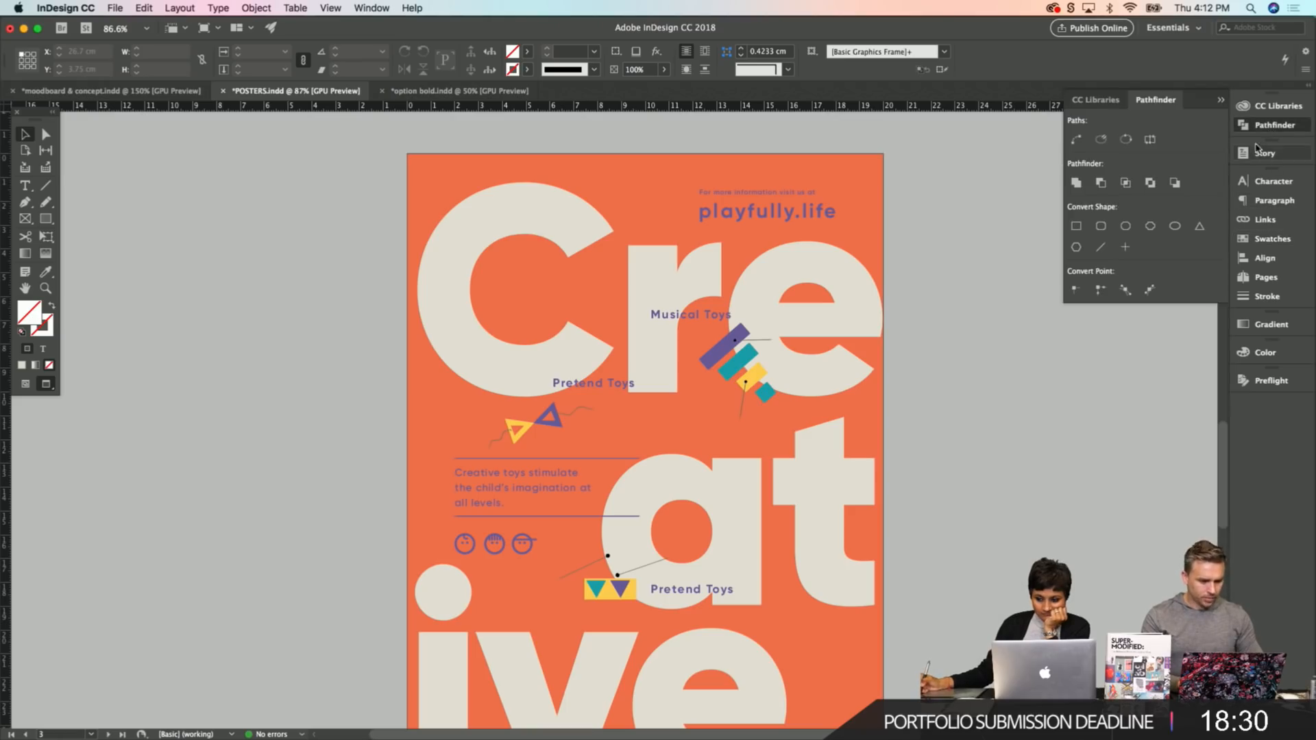
left_click(1265, 127)
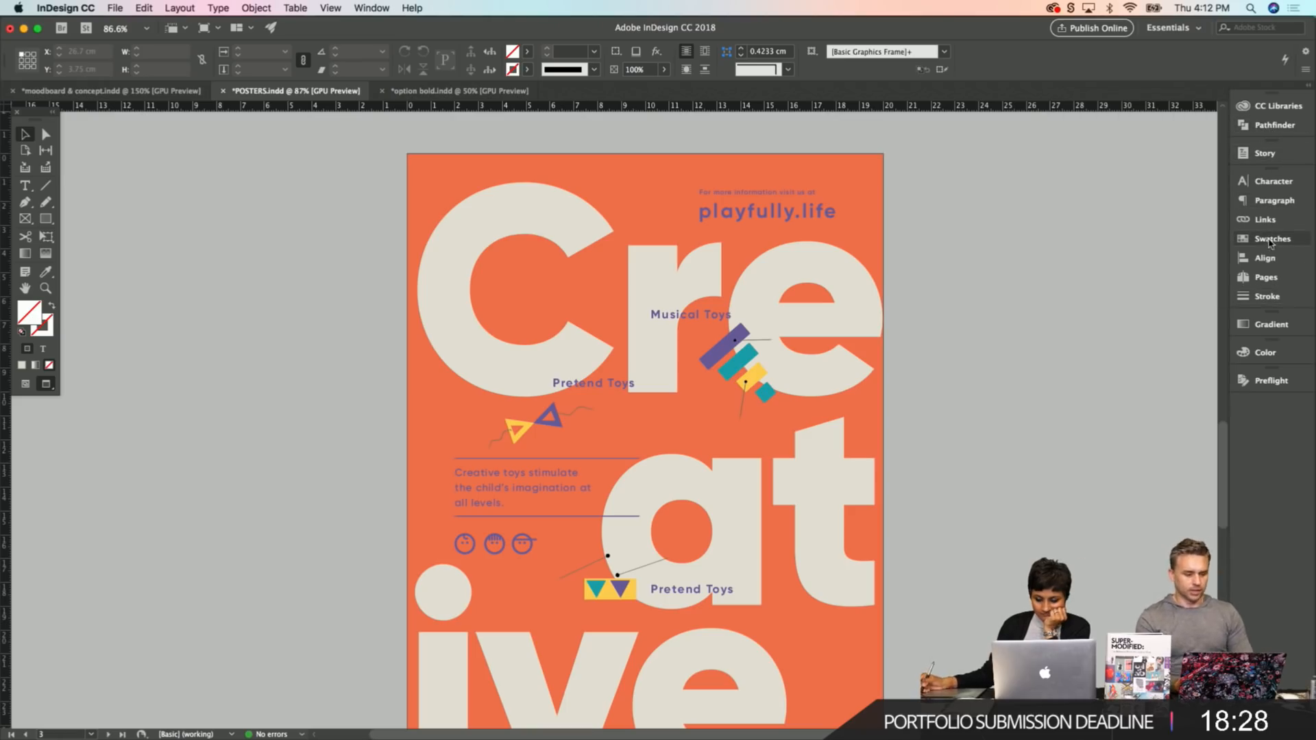
left_click(1252, 280)
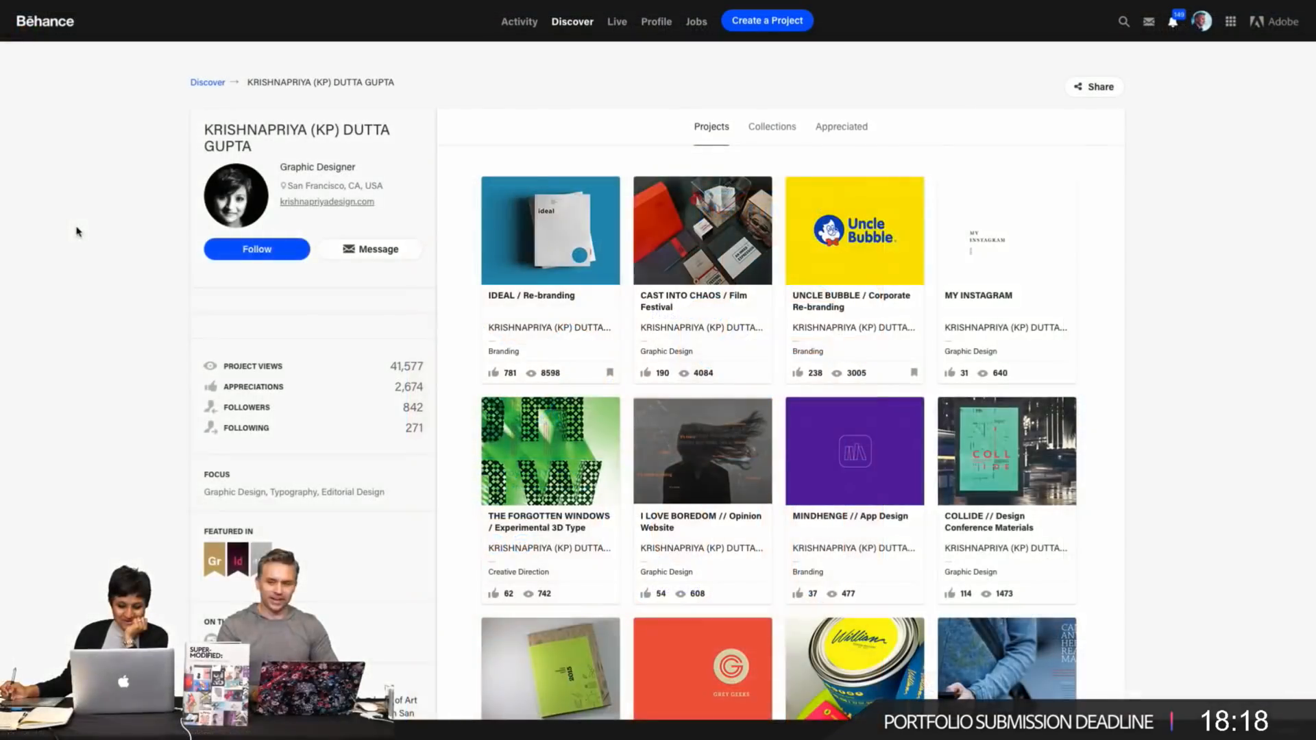
Look through the guest designer's Behance profile, including the project gallery and the background details.
scroll(102, 159, "down", 1)
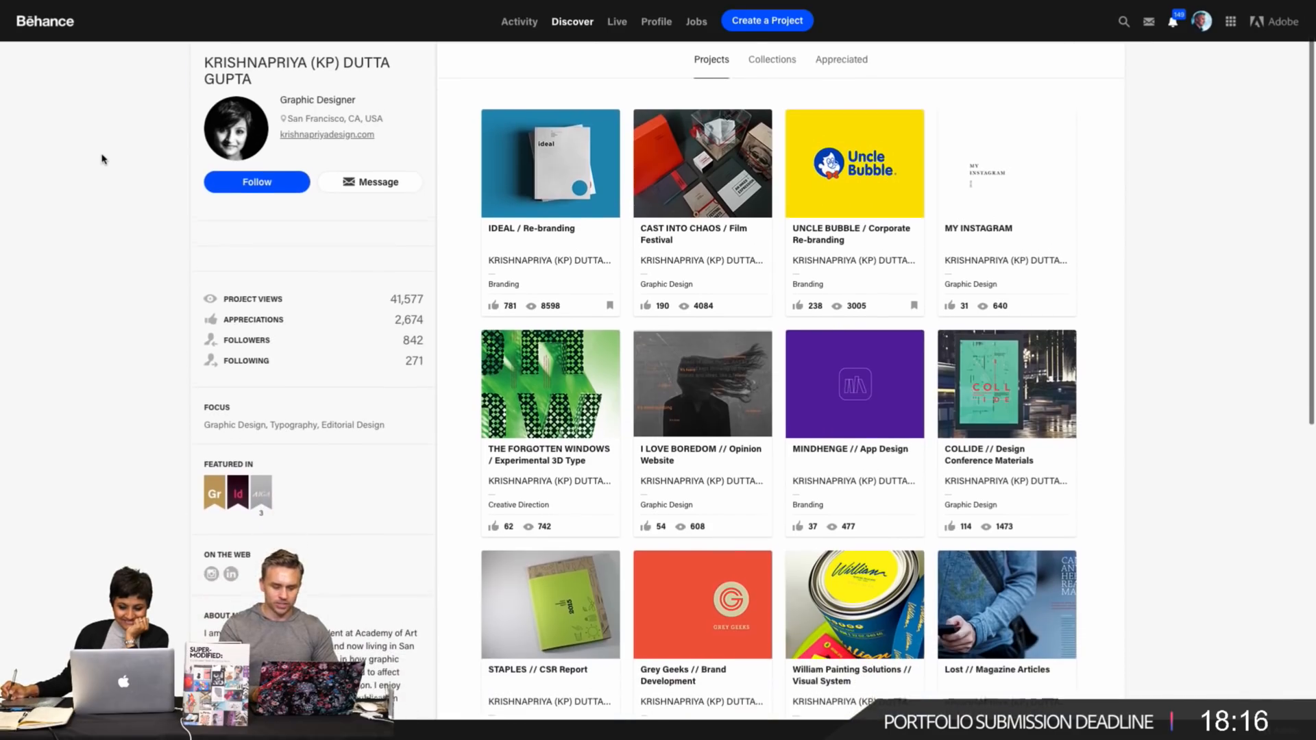
scroll(101, 159, "down", 1)
scroll(101, 159, "down", 5)
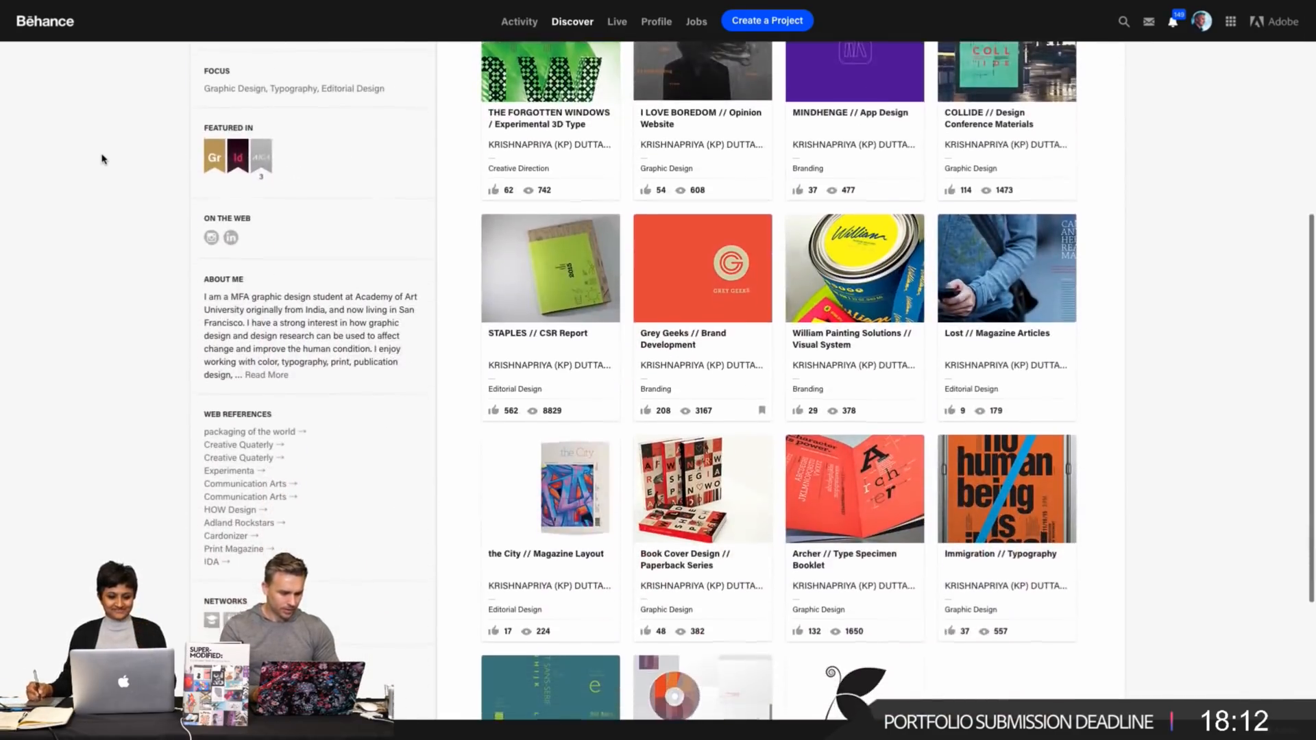
scroll(102, 159, "down", 1)
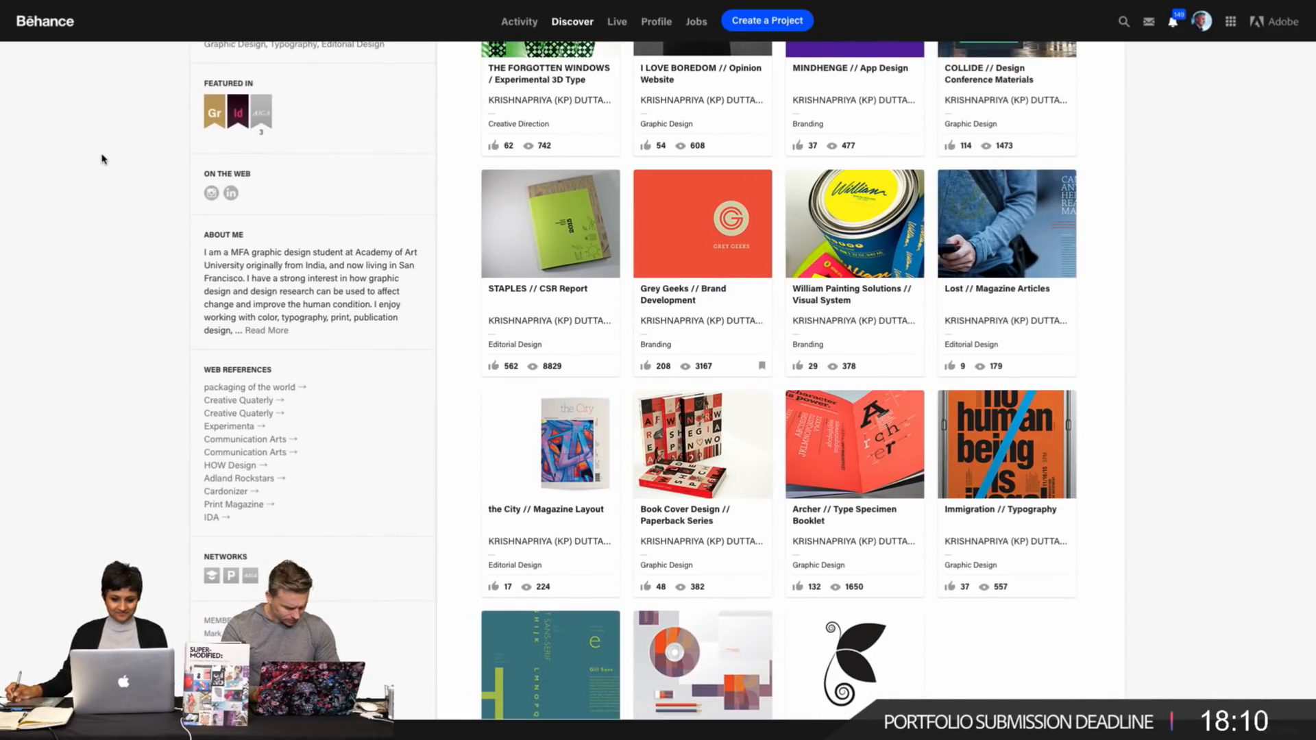
scroll(101, 159, "up", 6)
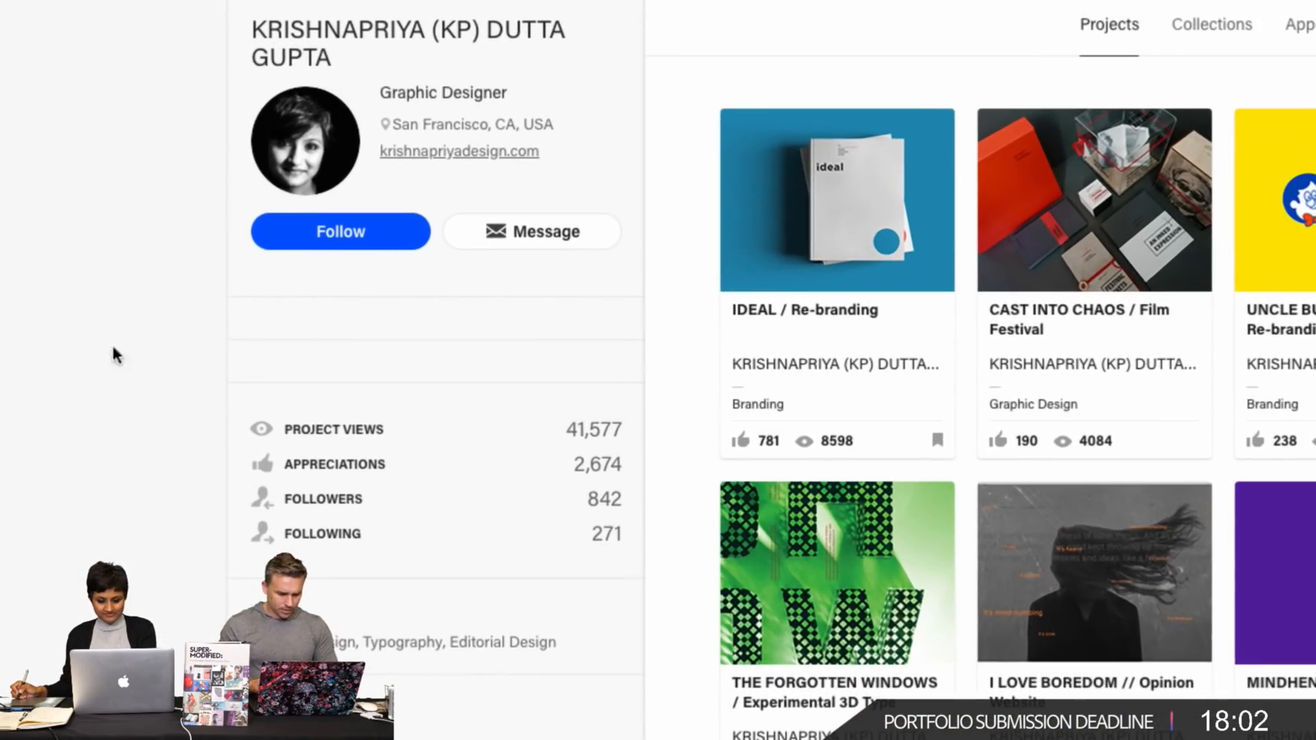
Read the guest designer's full About Me text and web references on Behance, and look through the rest of the project gallery.
scroll(77, 37, "down", 5)
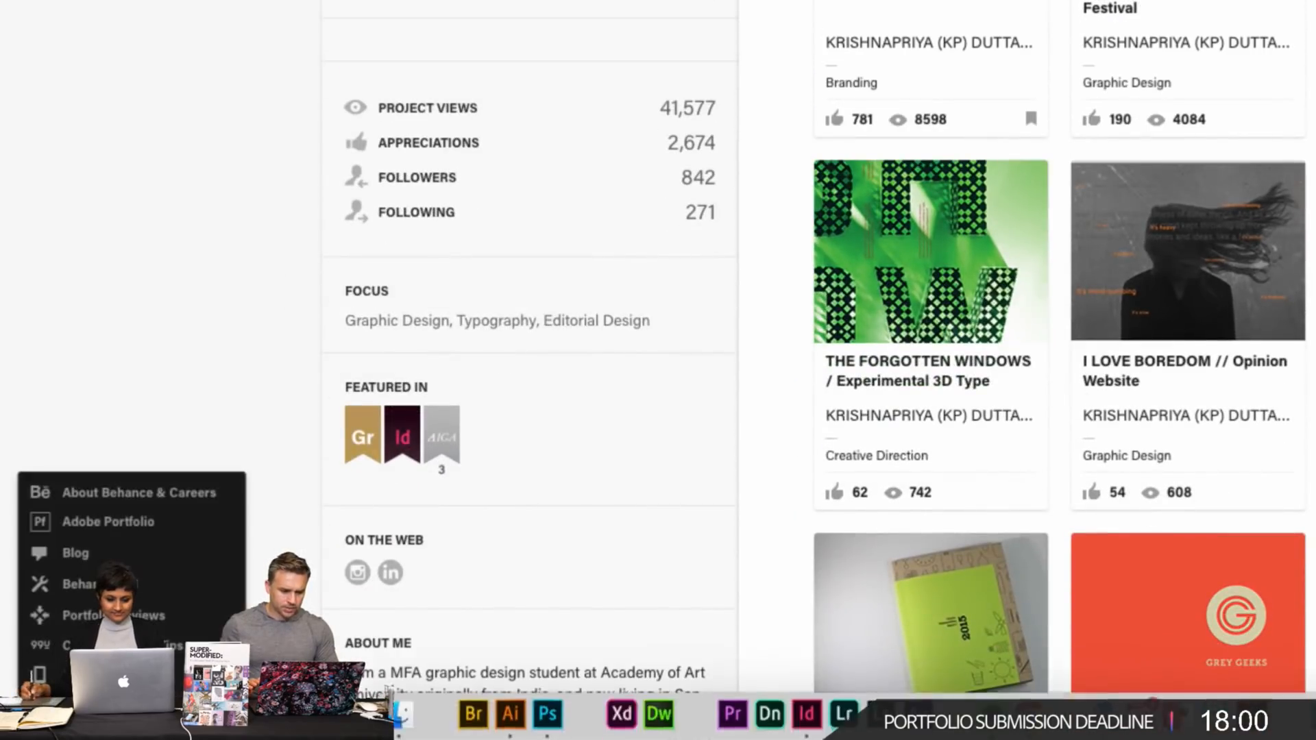
scroll(200, 209, "down", 8)
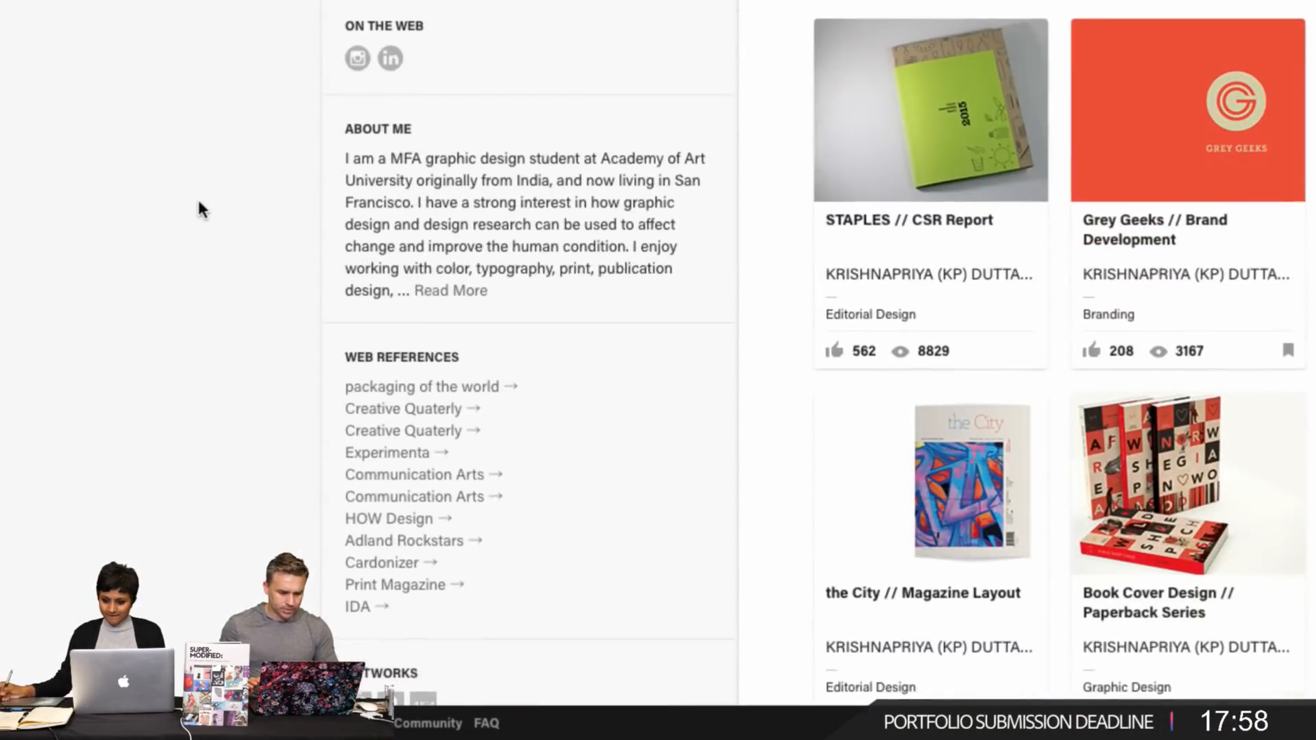
left_click(431, 290)
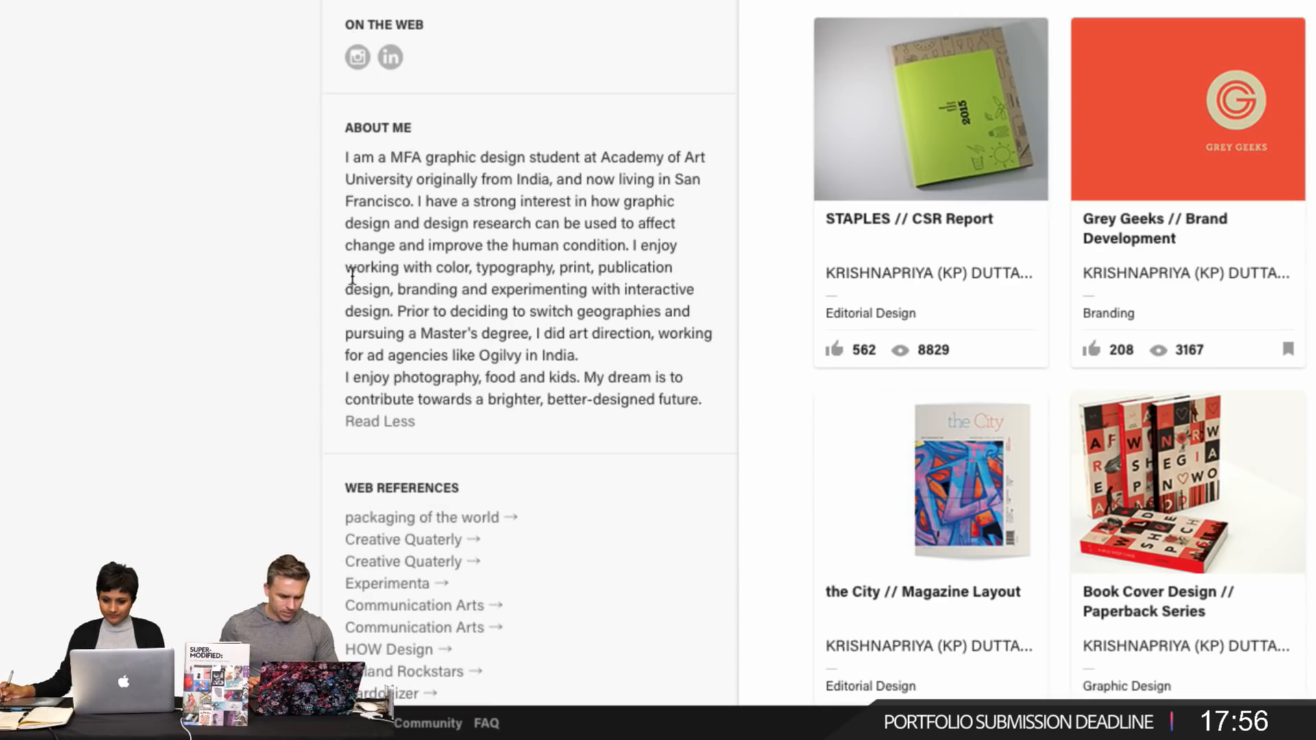
scroll(352, 276, "down", 1)
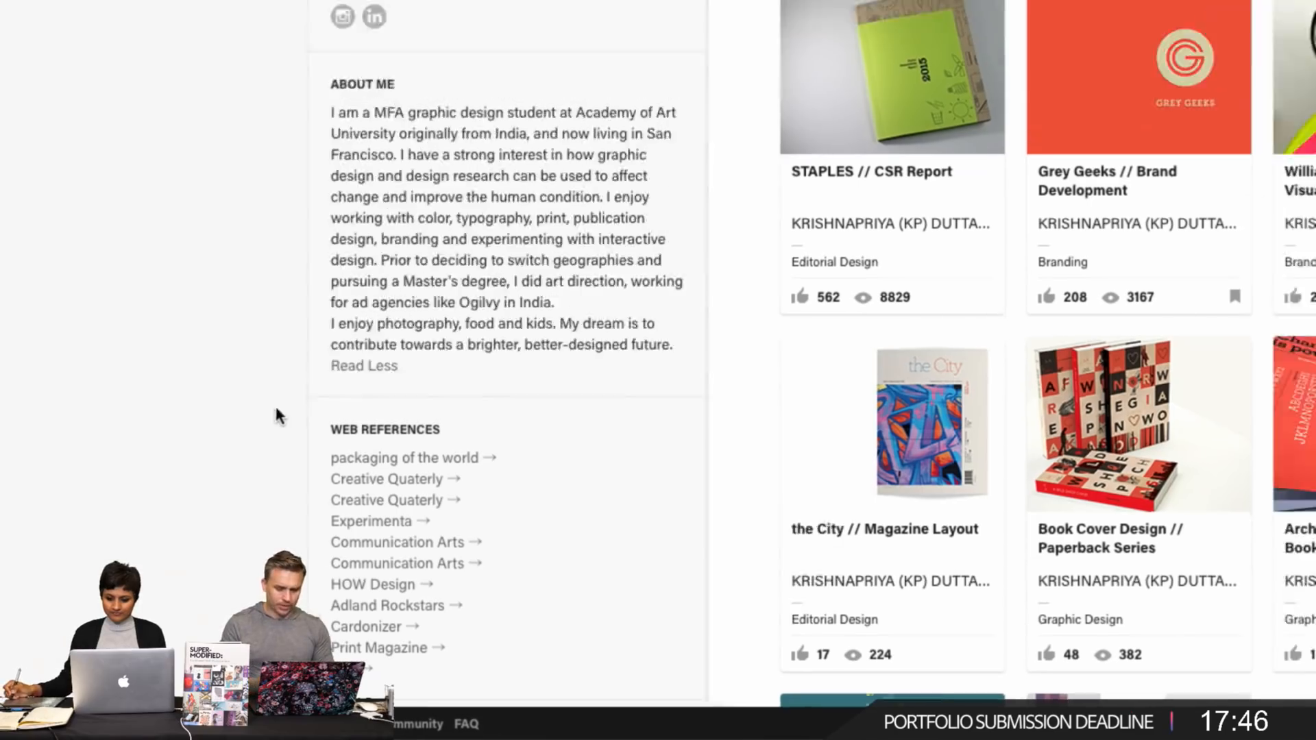
scroll(458, 306, "up", 5)
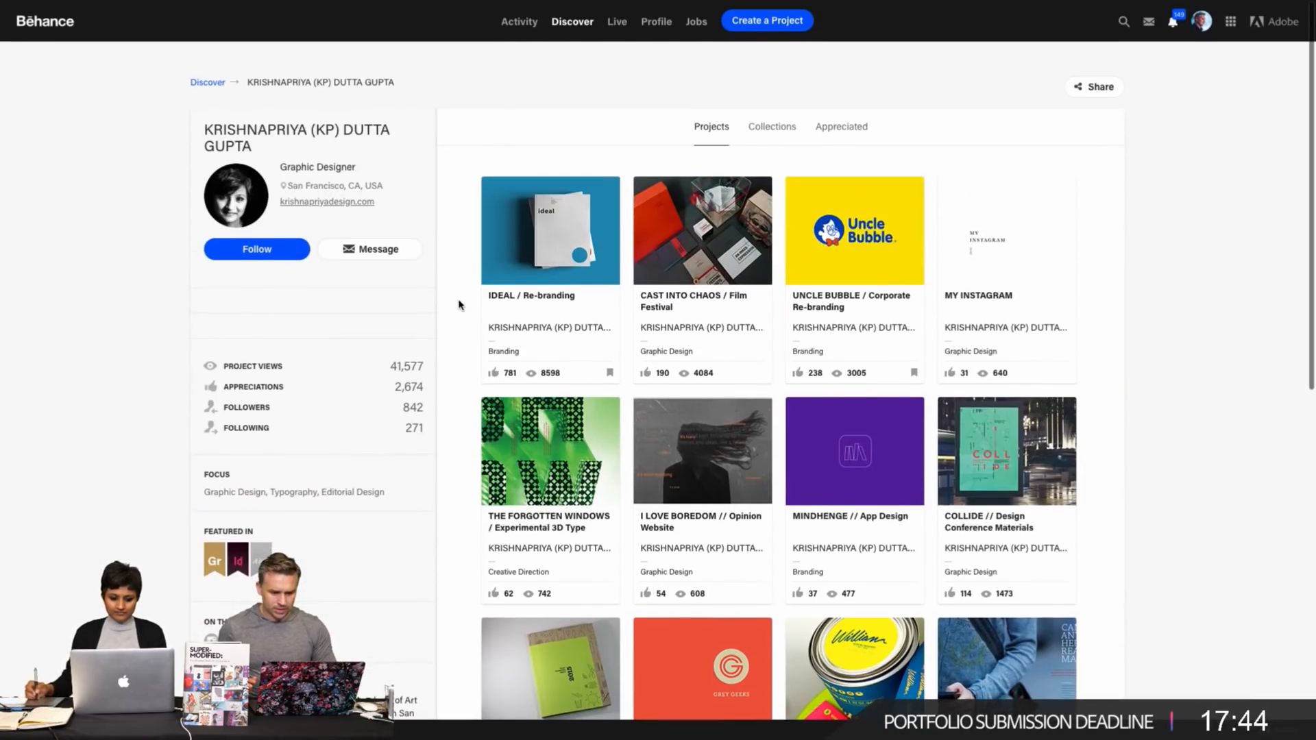
scroll(1128, 208, "down", 5)
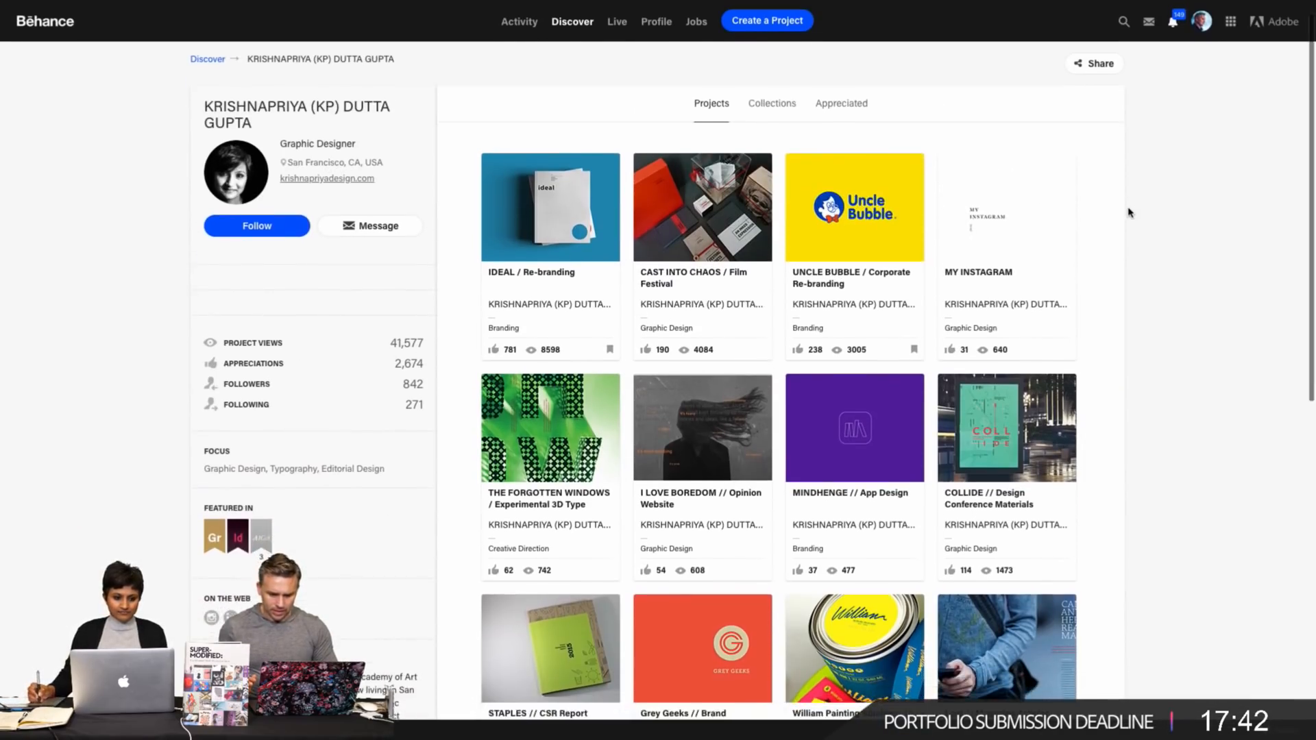
scroll(1128, 212, "down", 3)
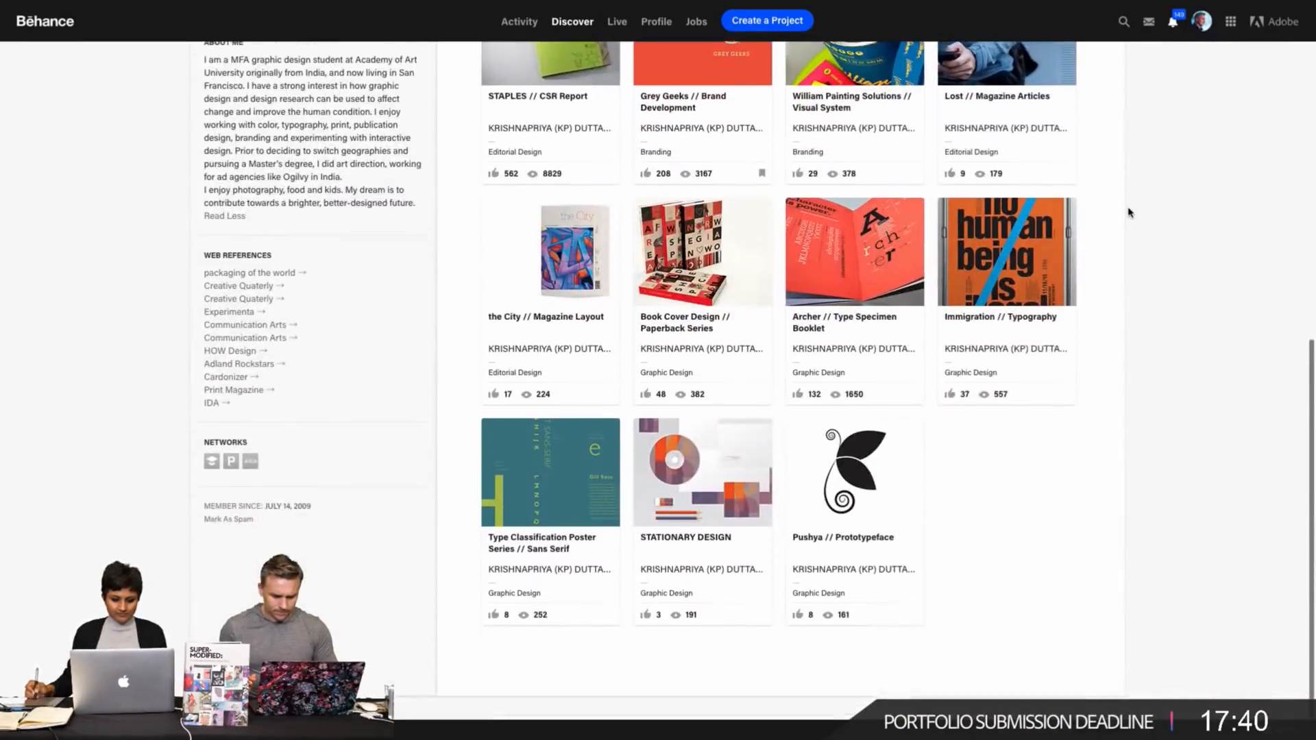
scroll(1128, 211, "up", 8)
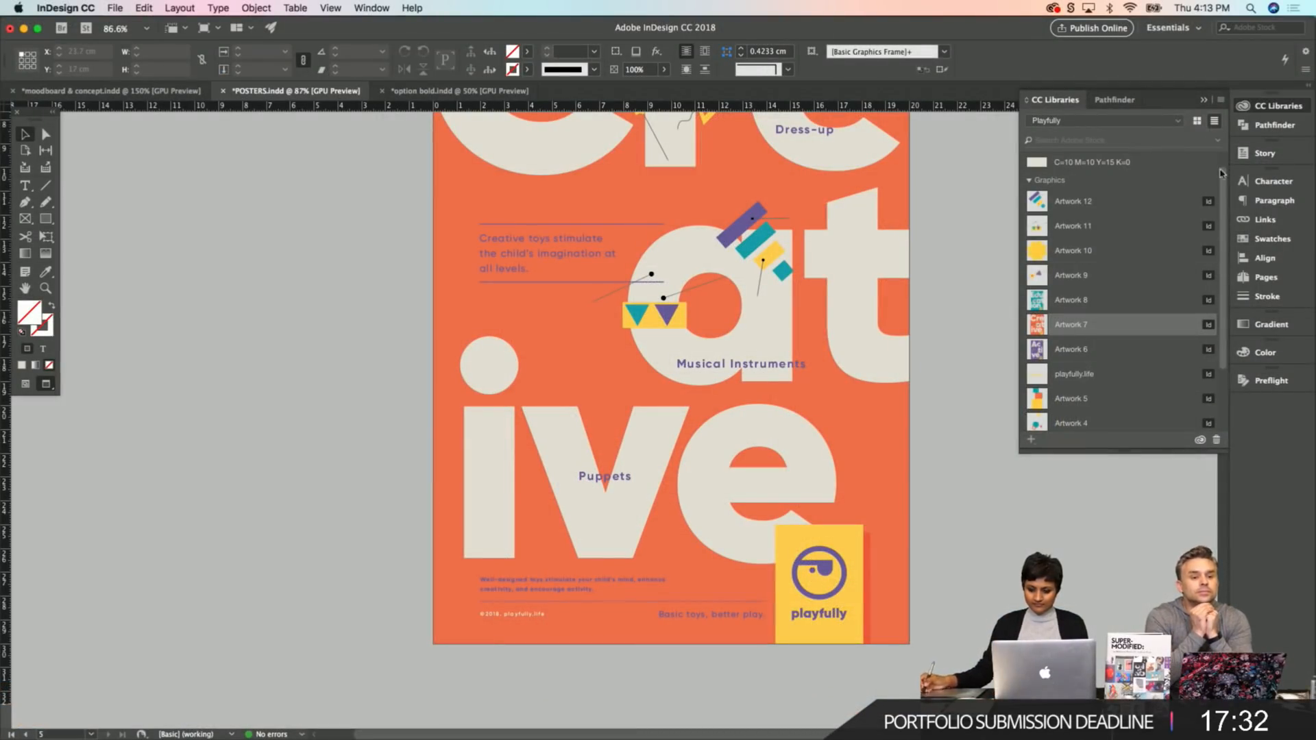
Return to InDesign, collapse the CC Libraries panel and save the posters document.
left_click(1276, 107)
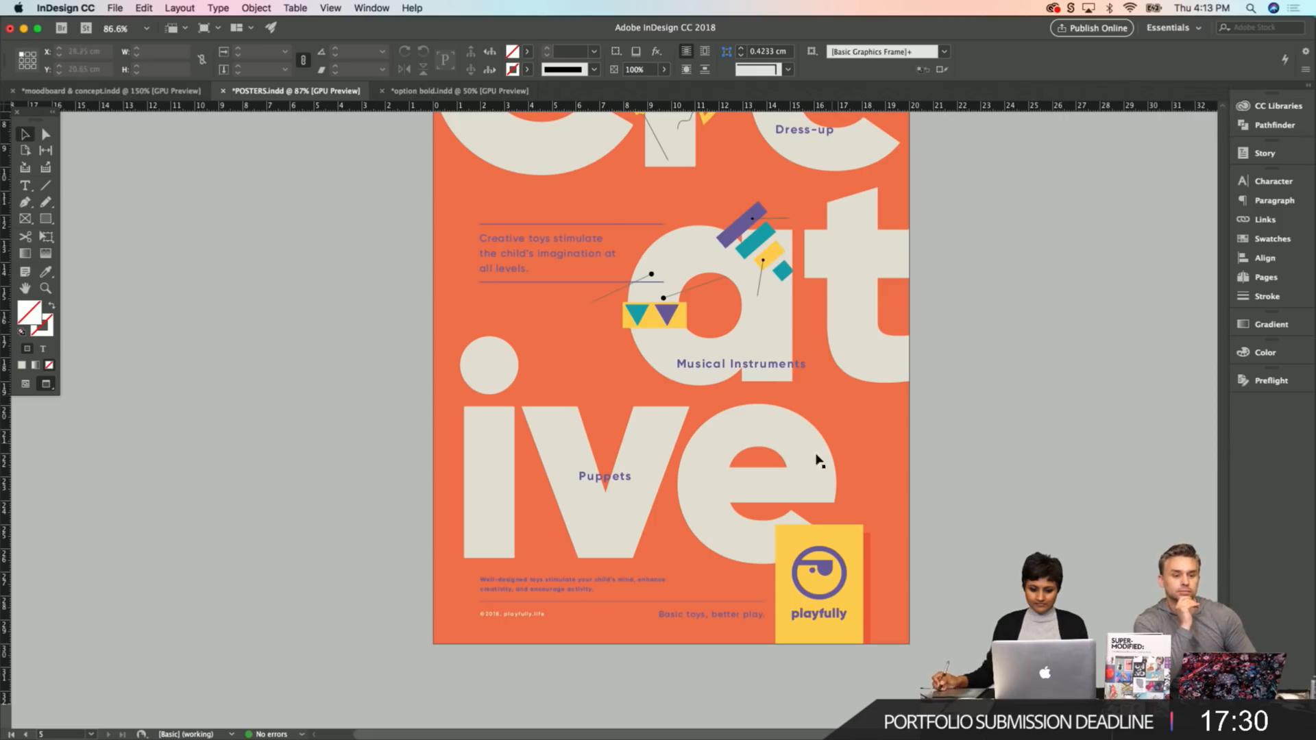
key("super+s")
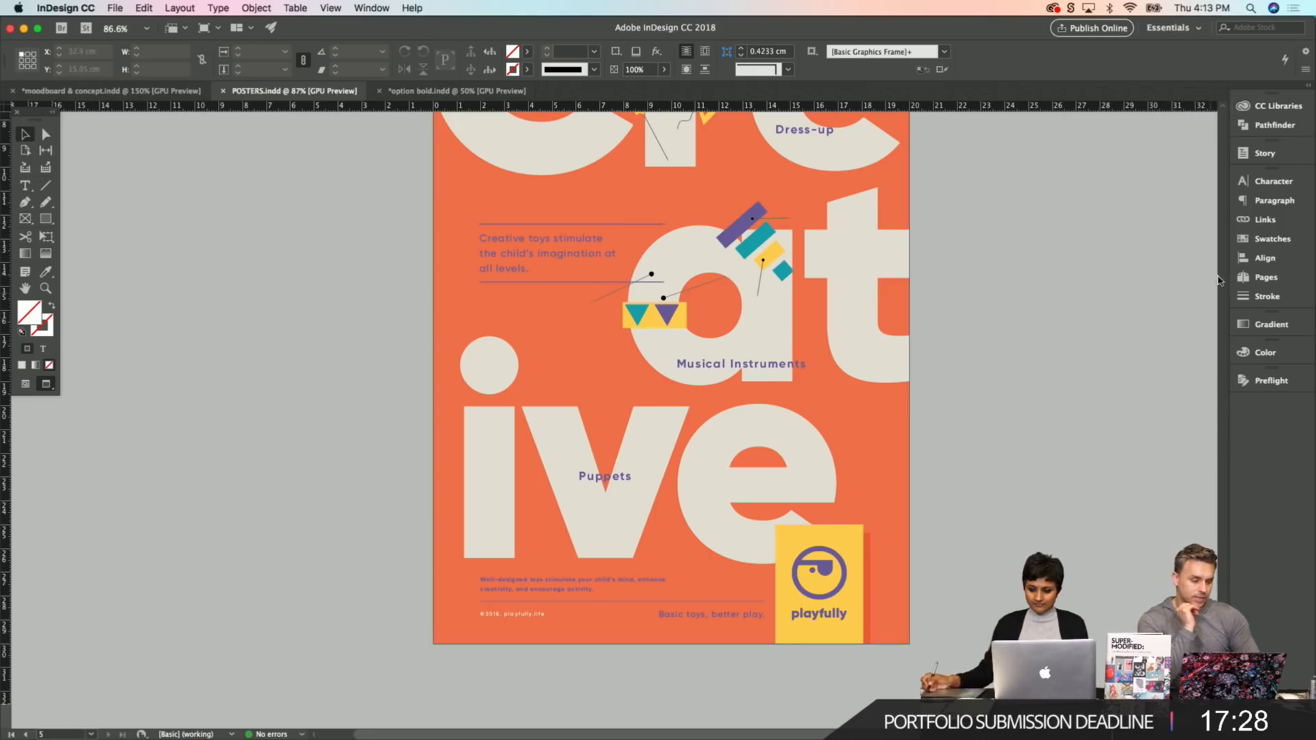
Examine the orange "Creative" poster's lettering layout with and without guides, and compare it with the "cat" line on the teal poster.
scroll(330, 307, "up", 3)
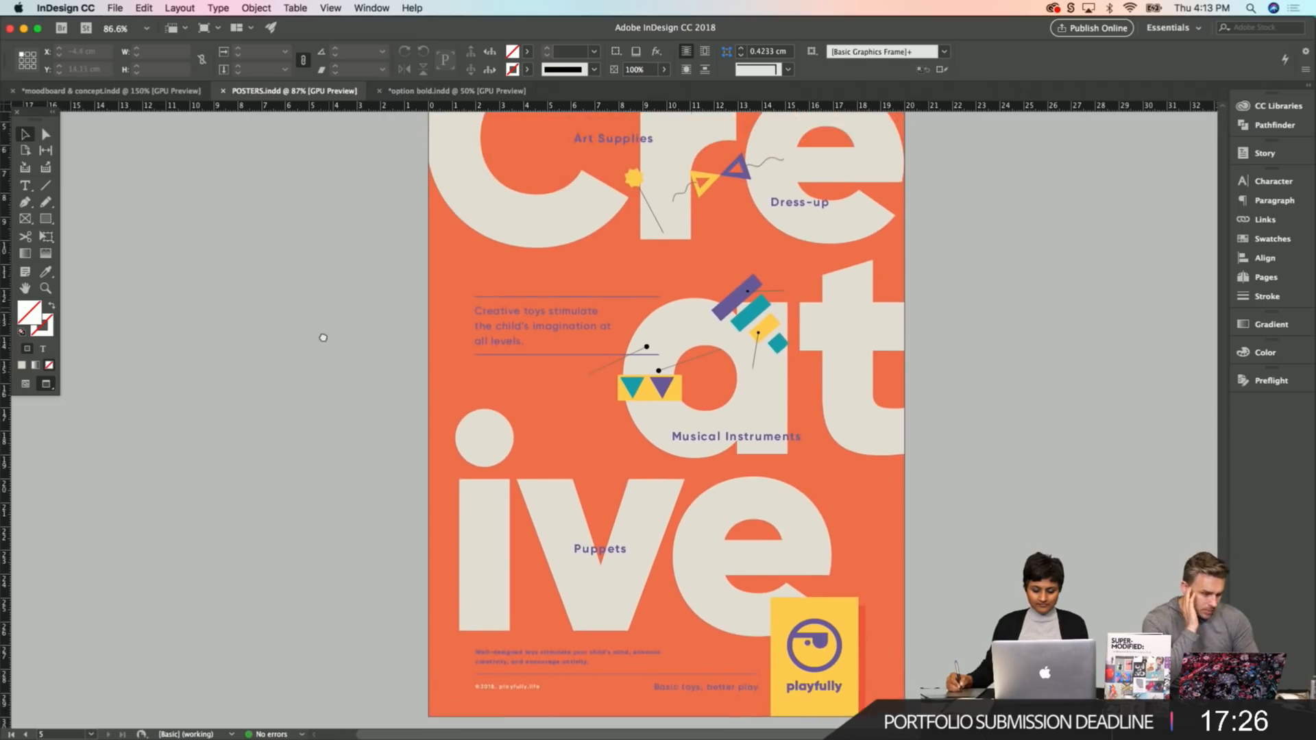
scroll(356, 321, "up", 2)
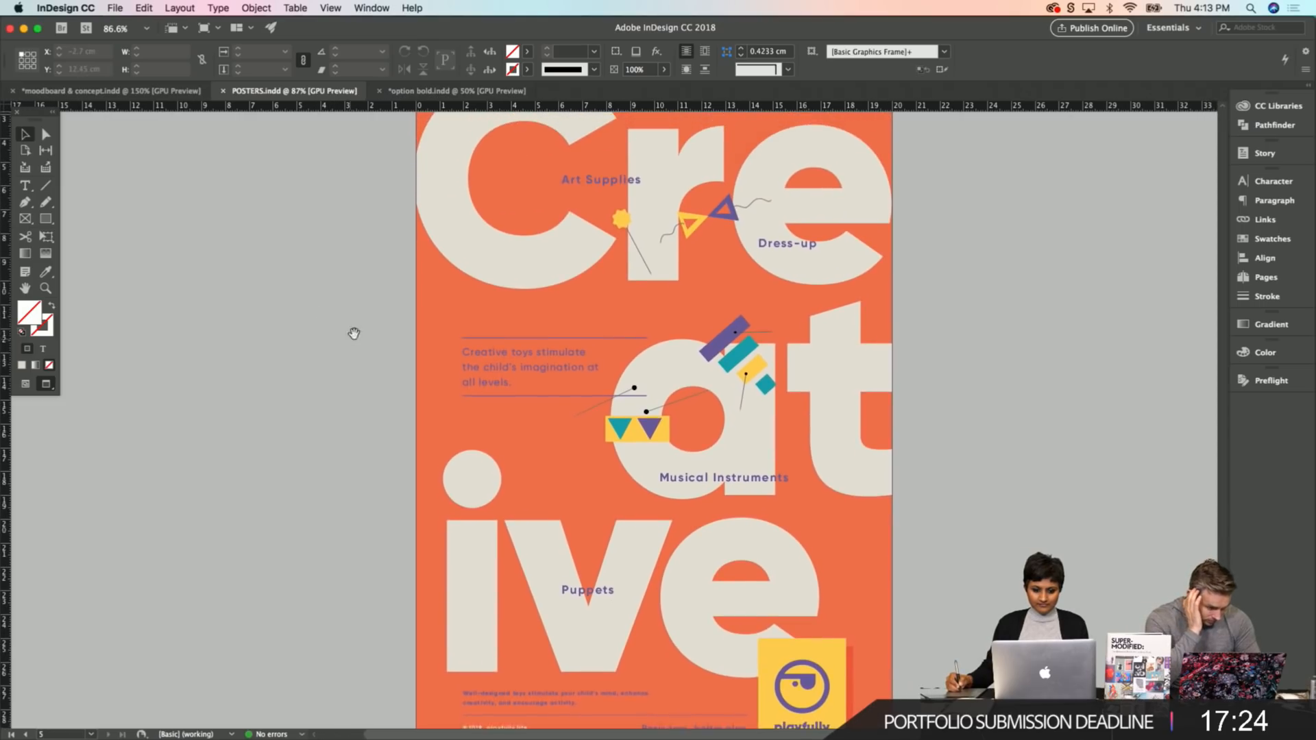
scroll(357, 345, "up", 1)
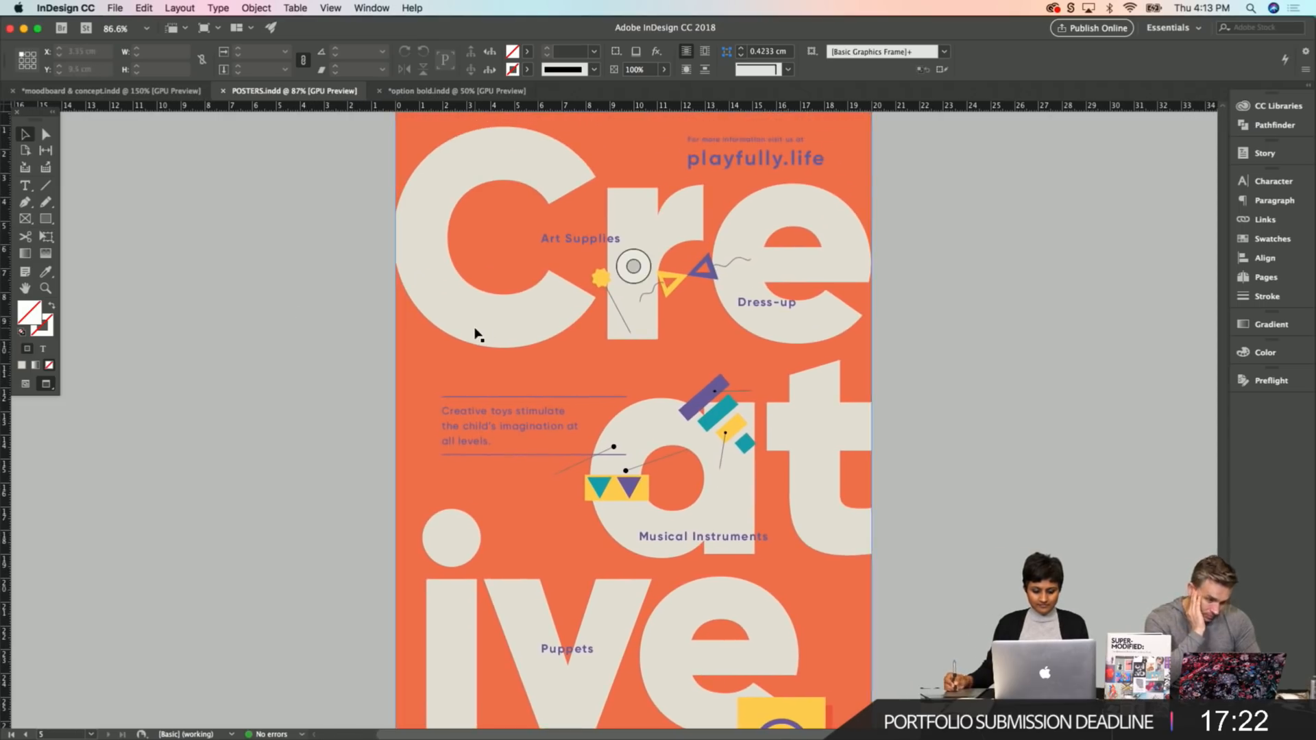
scroll(424, 365, "down", 4)
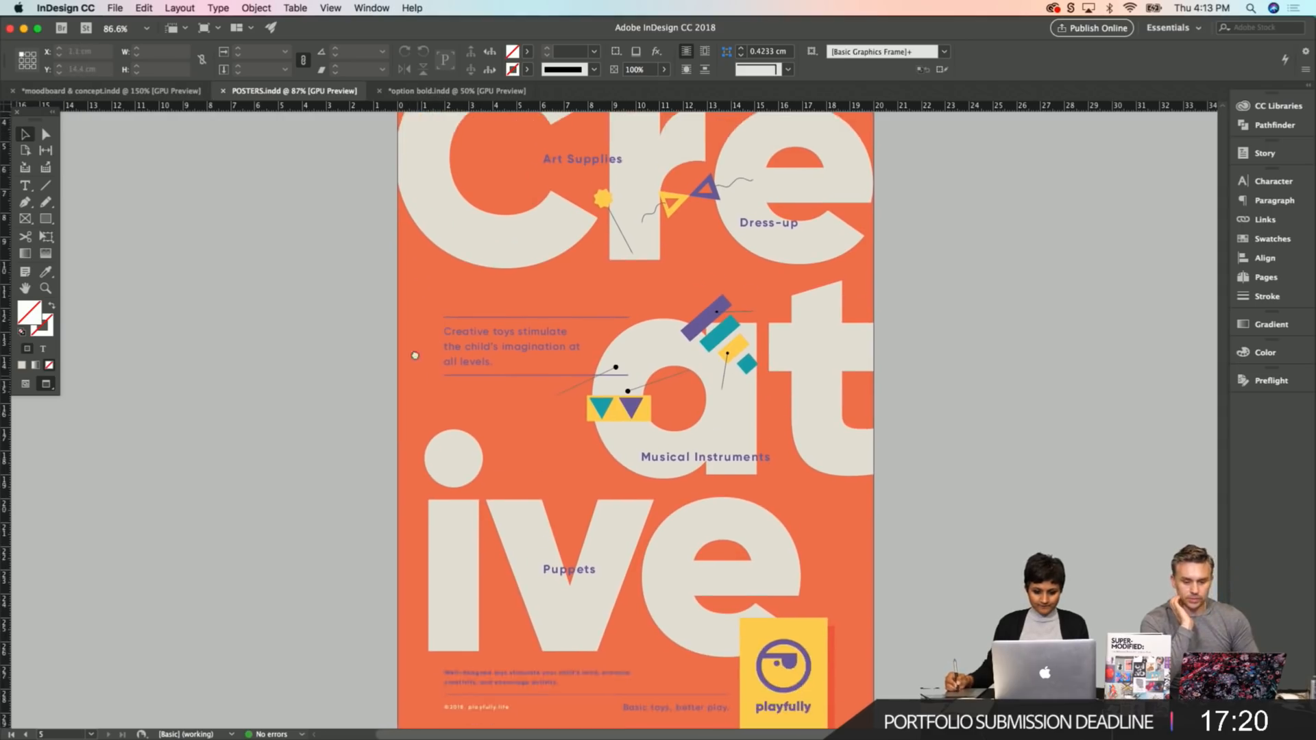
scroll(409, 382, "down", 1)
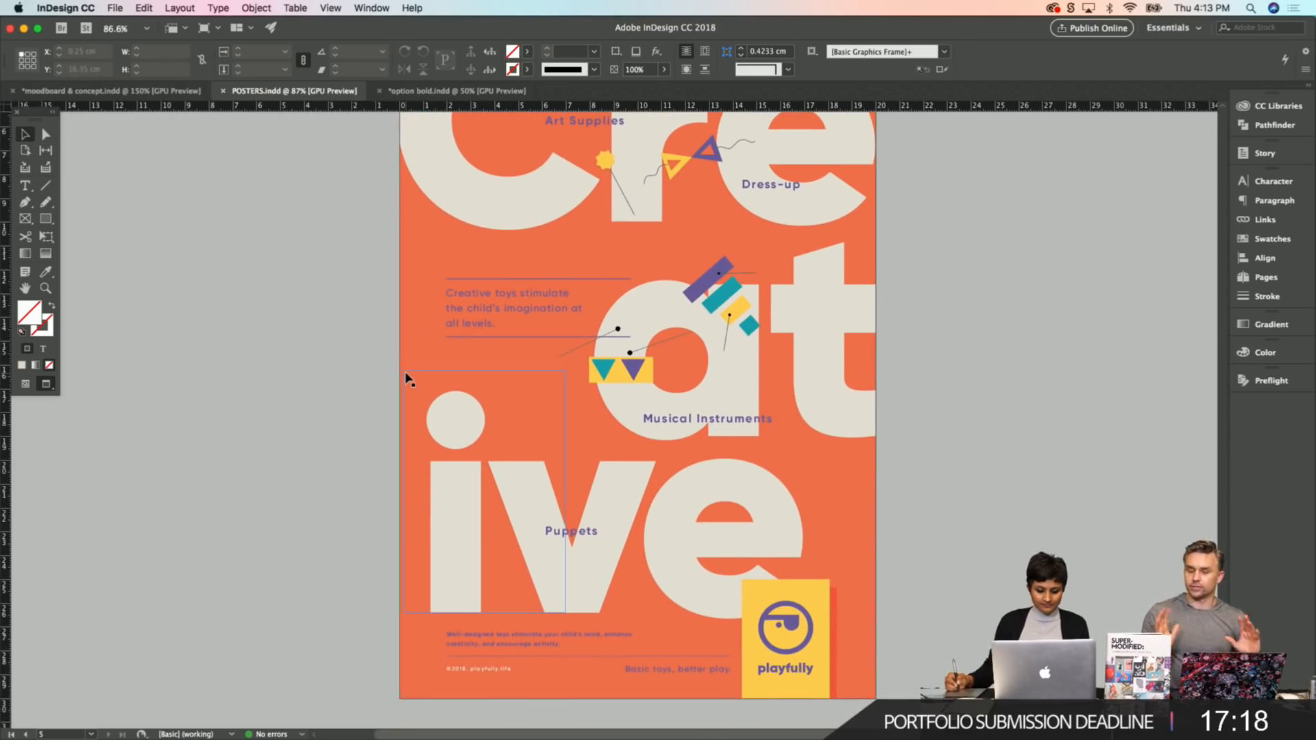
scroll(384, 391, "down", 1)
scroll(372, 370, "up", 5)
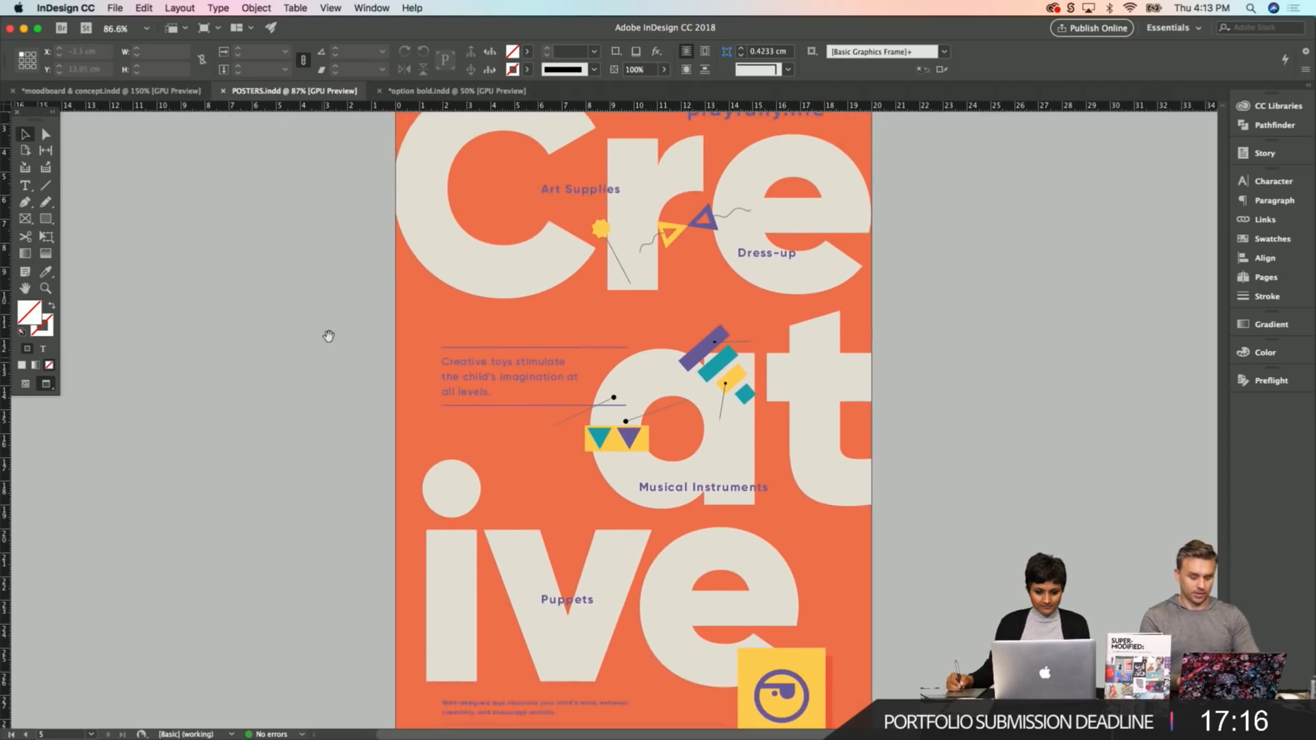
left_click_drag(311, 346, 320, 344)
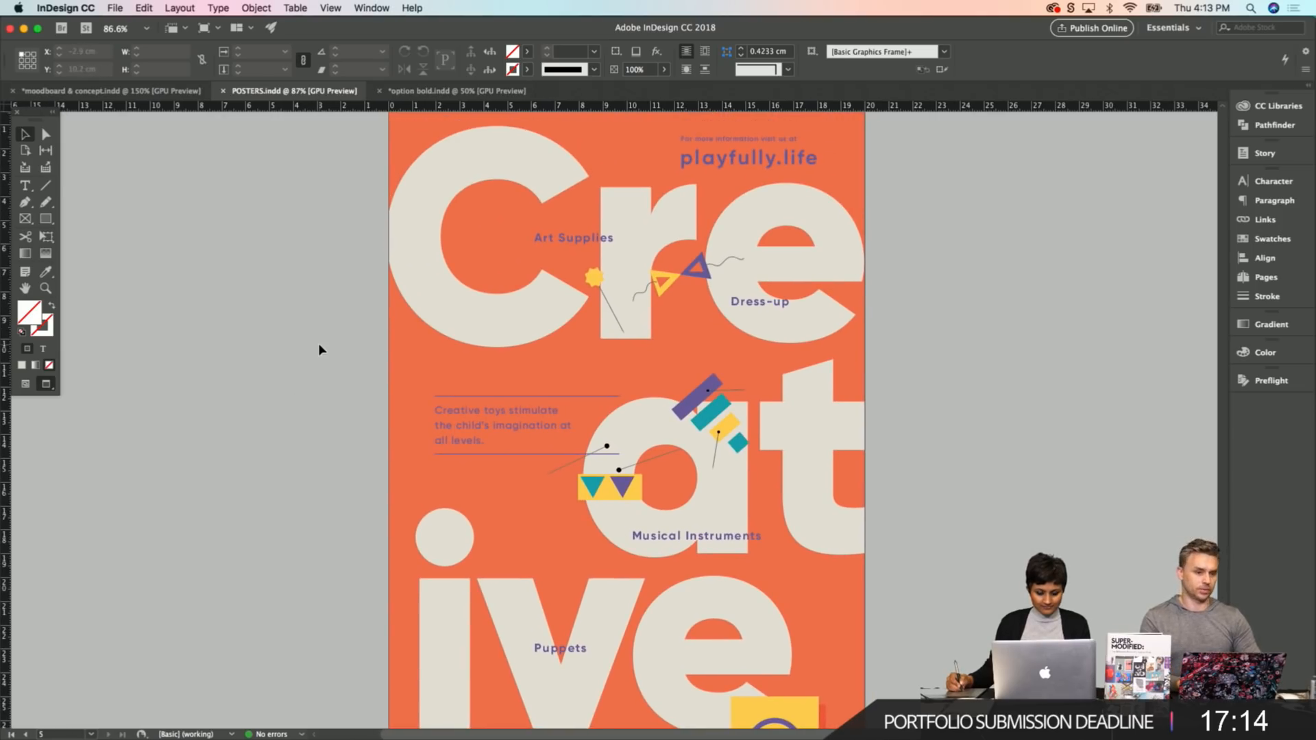
scroll(313, 374, "down", 1)
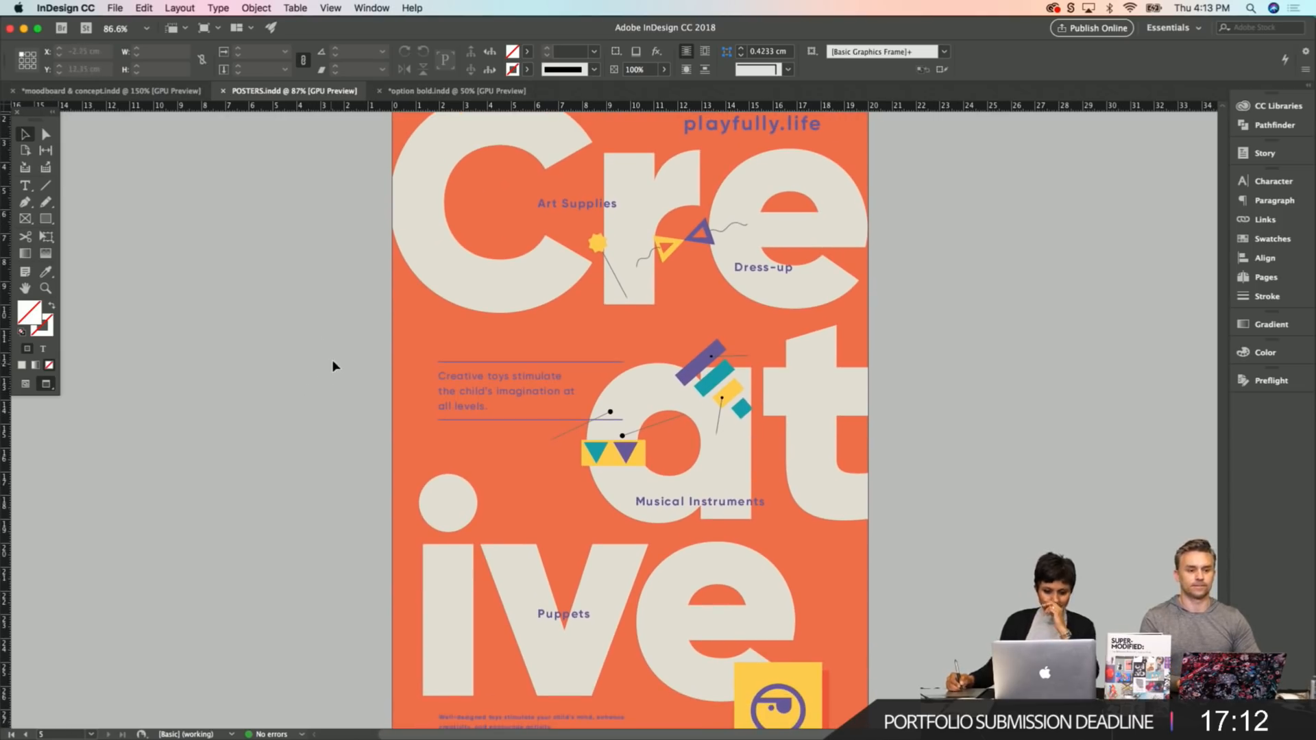
left_click_drag(346, 551, 352, 471)
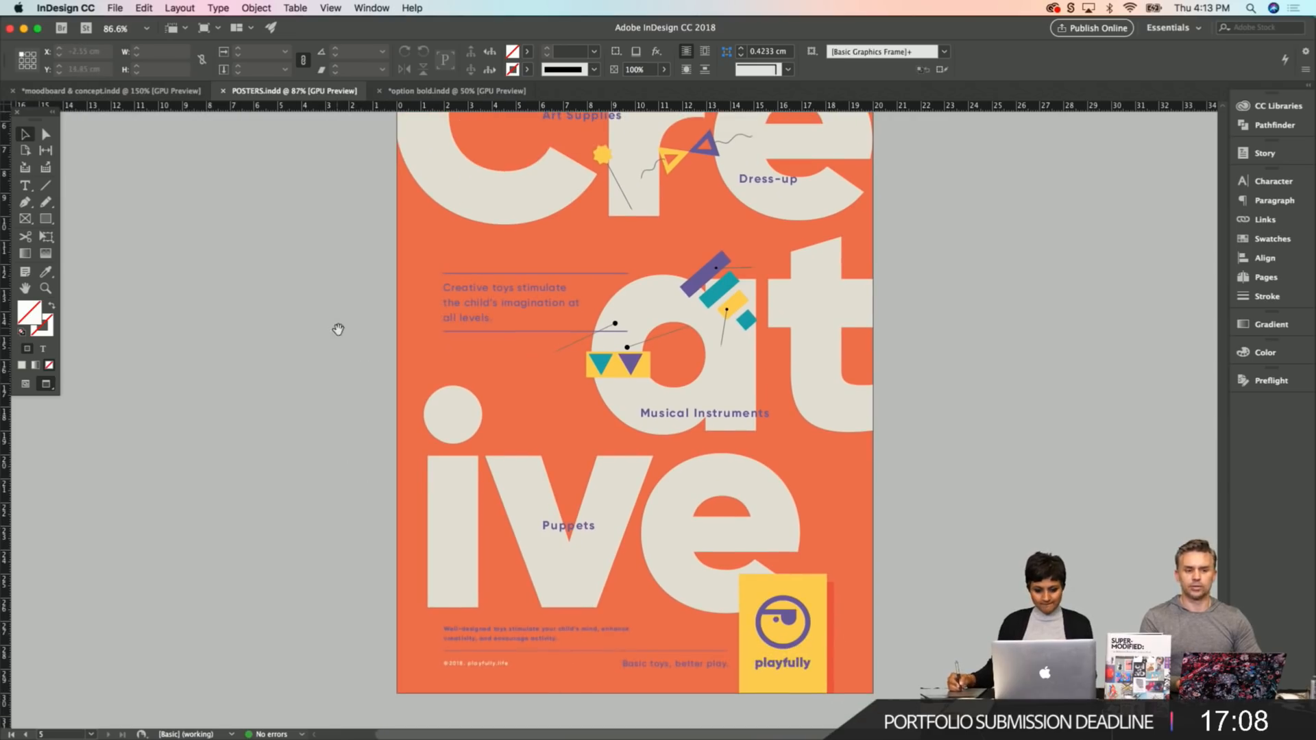
left_click_drag(337, 327, 332, 359)
key("w")
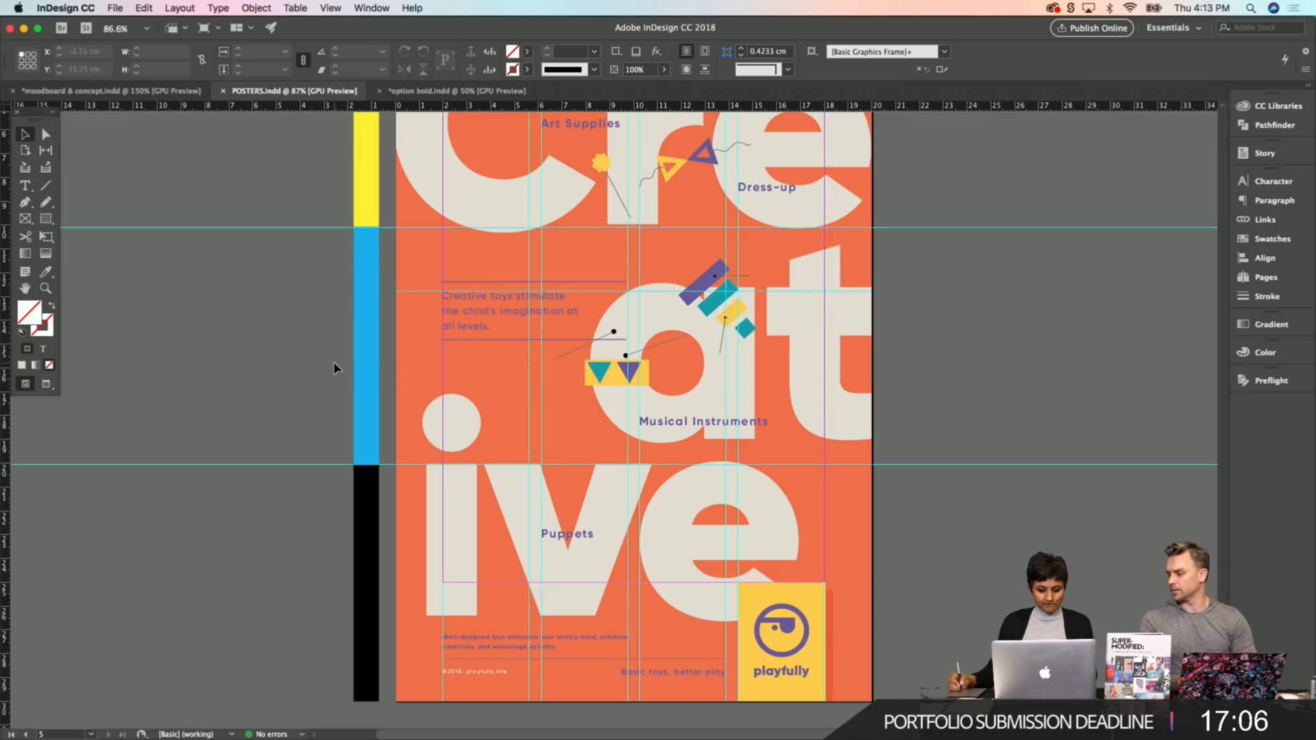
key("w")
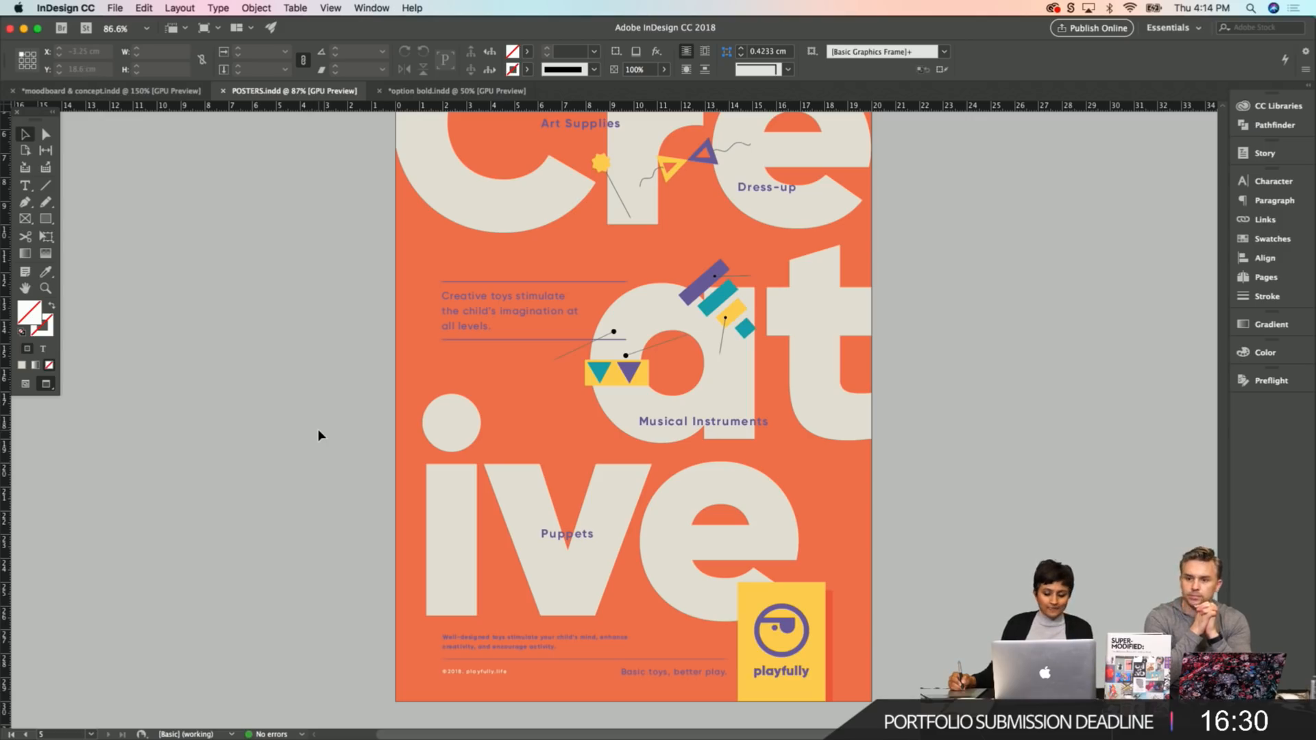
left_click_drag(357, 229, 354, 430)
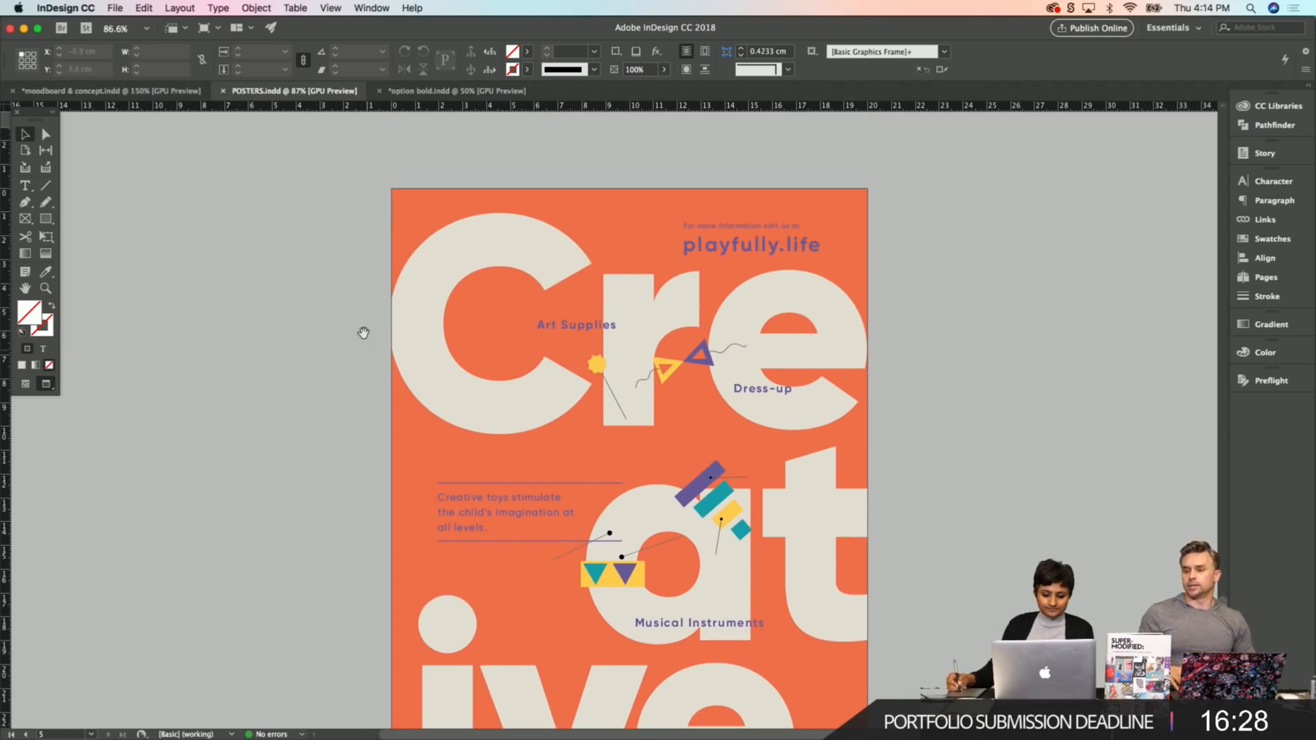
left_click_drag(331, 366, 332, 348)
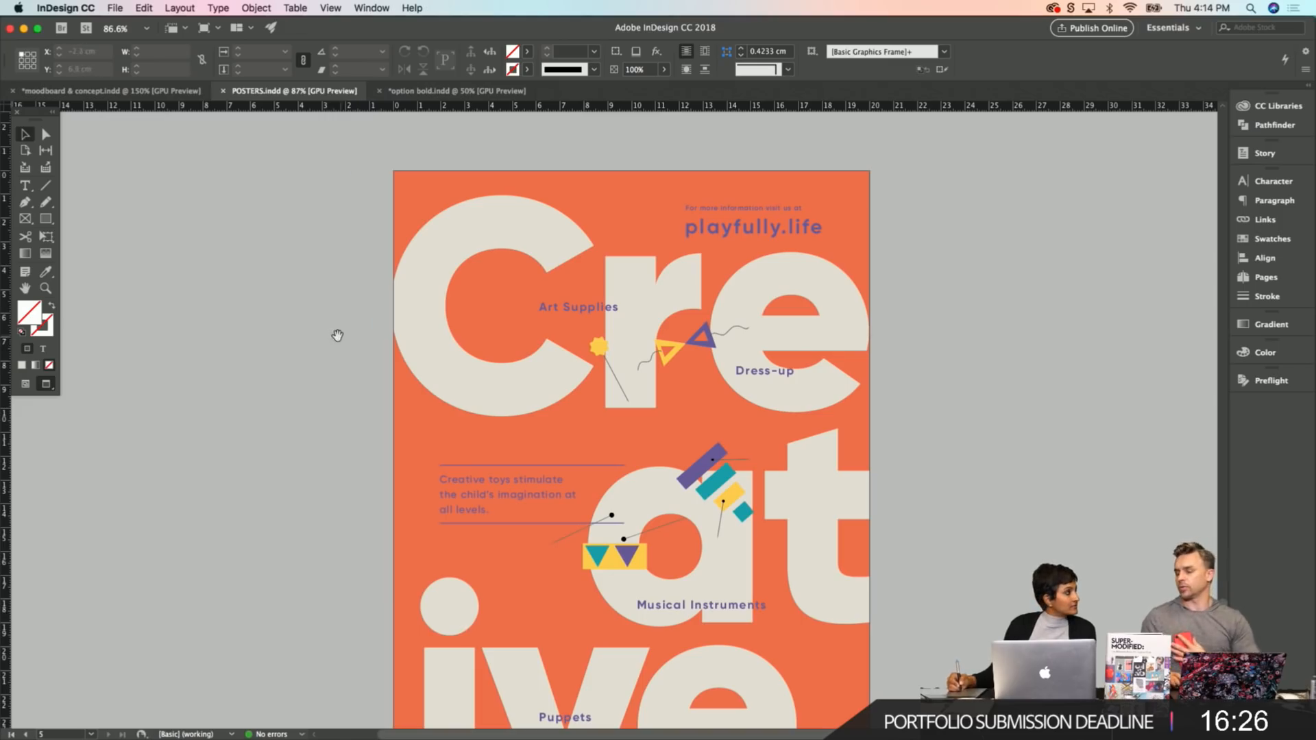
scroll(332, 319, "up", 10)
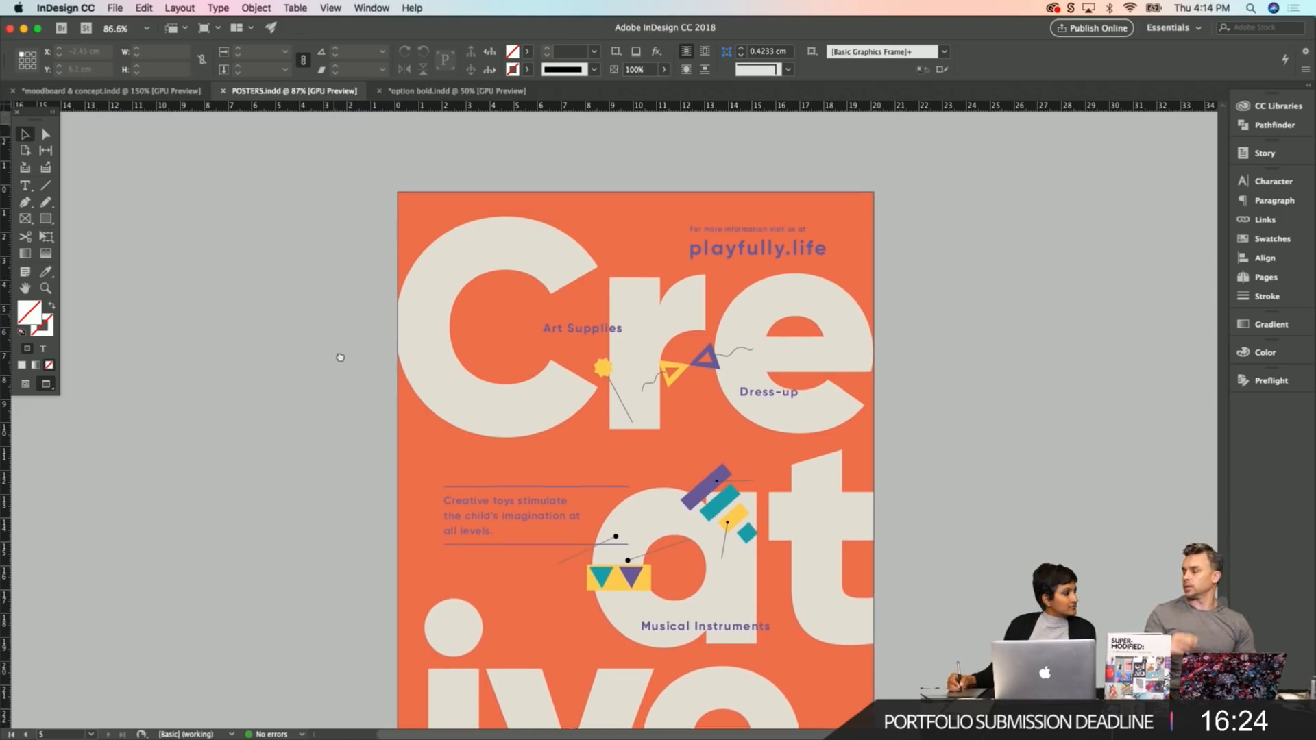
scroll(320, 434, "up", 4)
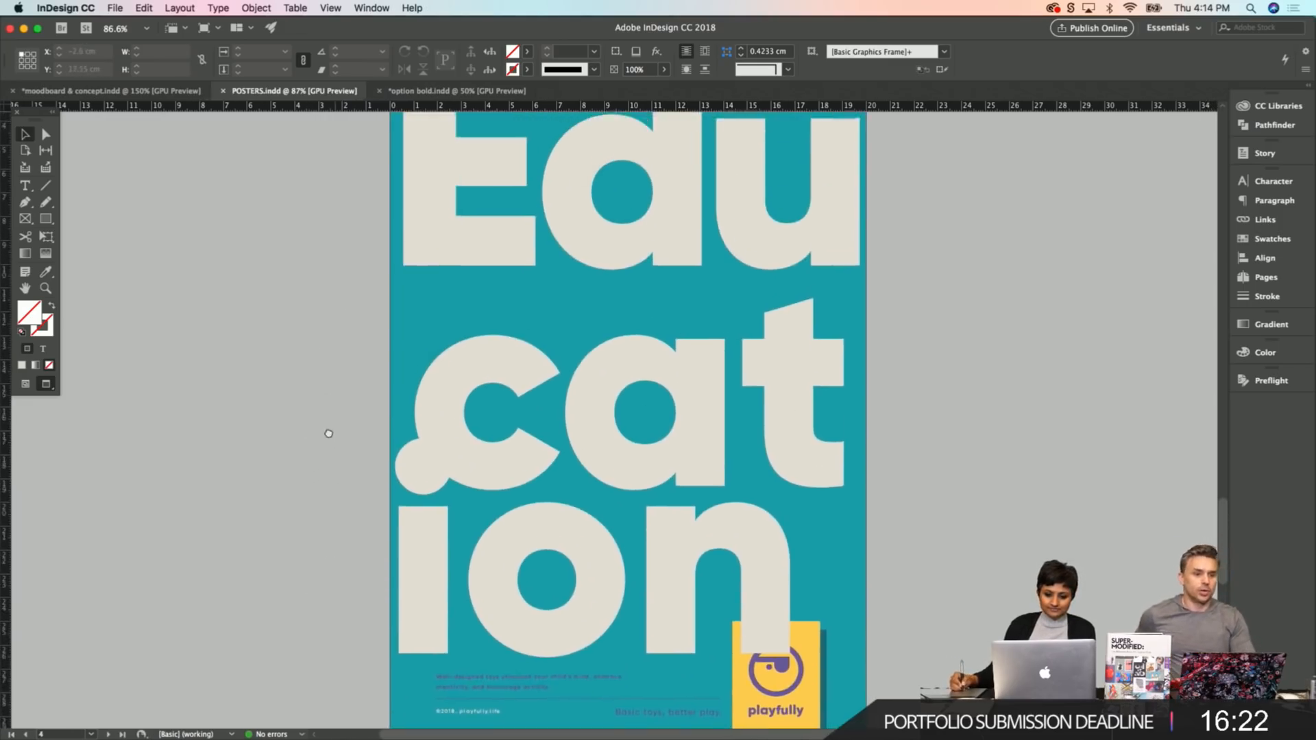
left_click(515, 375)
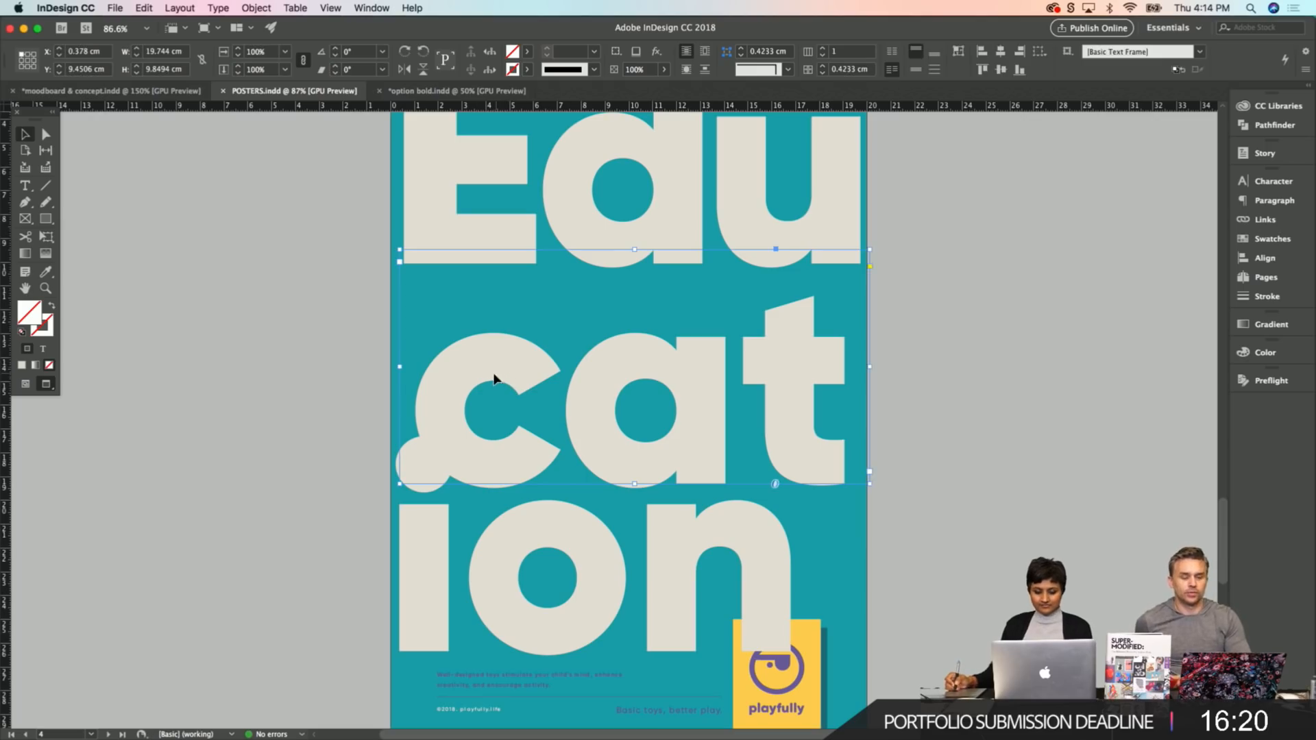
Copy the separate "a" and "t" text frames from the middle line of the orange "Creative" poster.
scroll(438, 598, "down", 15)
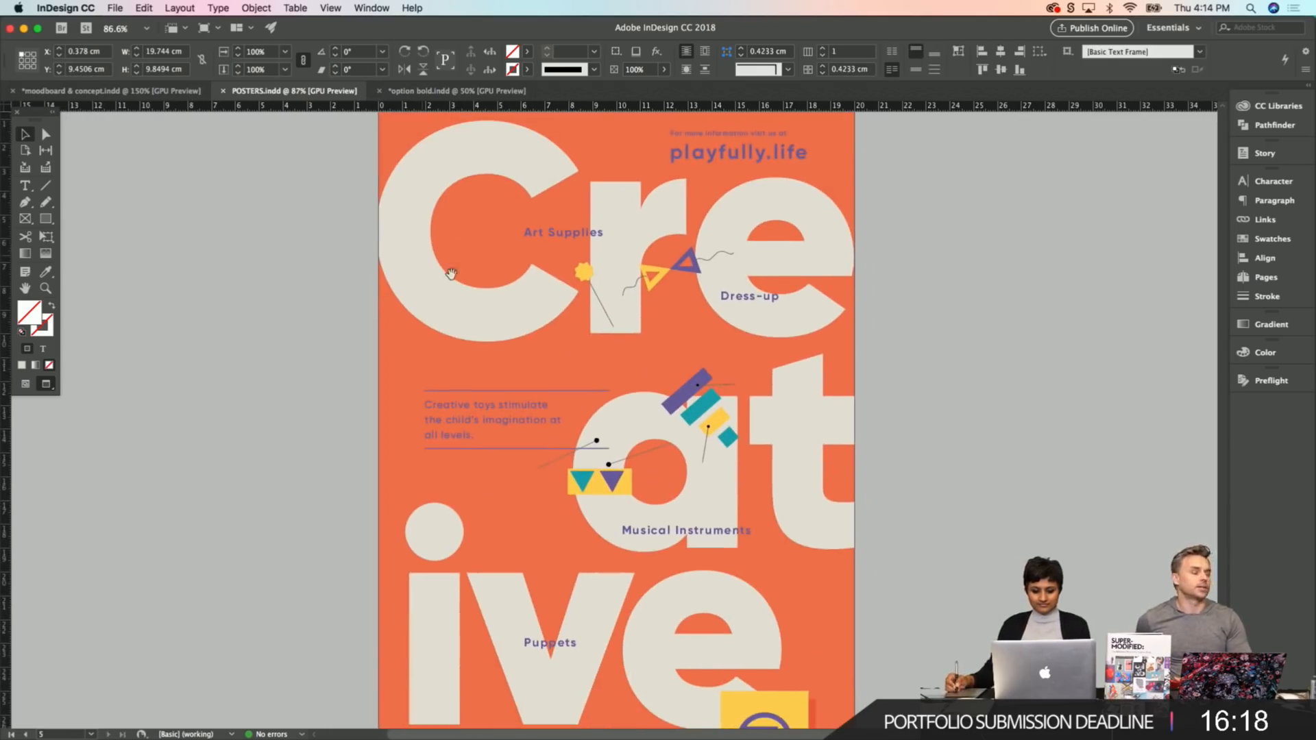
left_click(790, 496)
key("a")
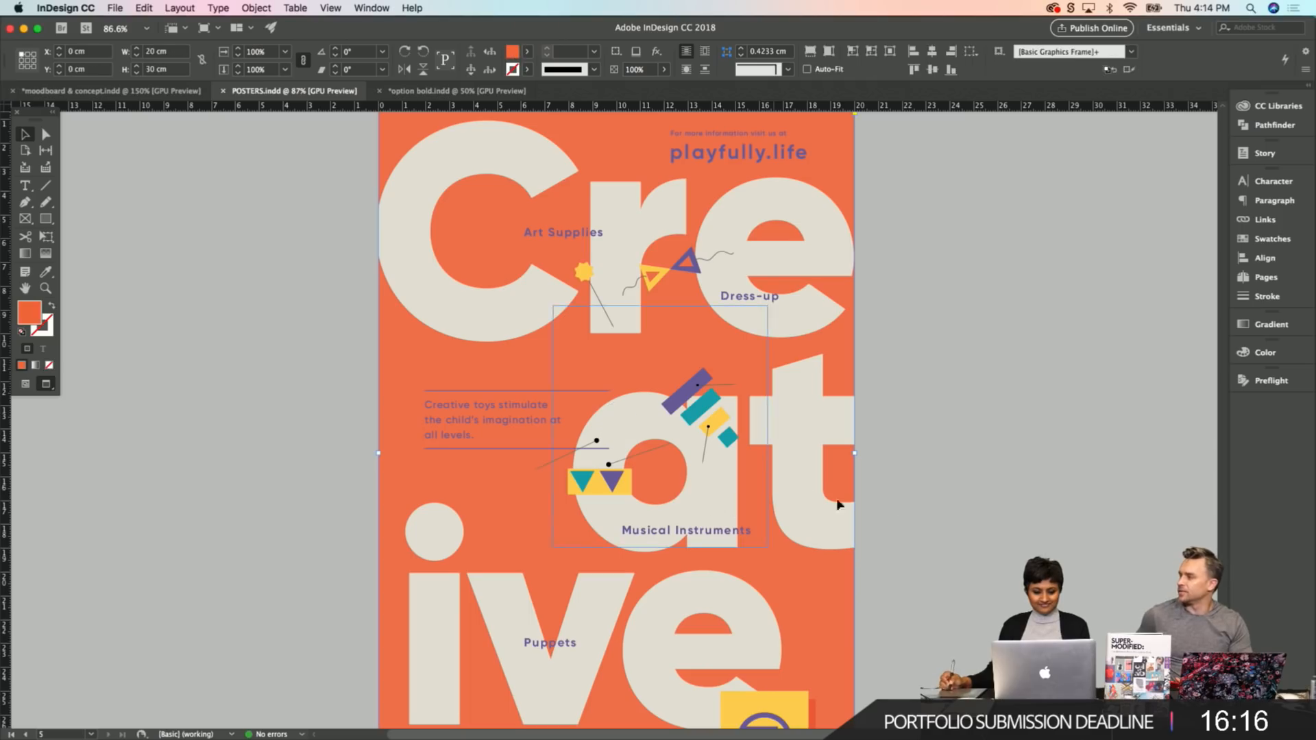
left_click(913, 497)
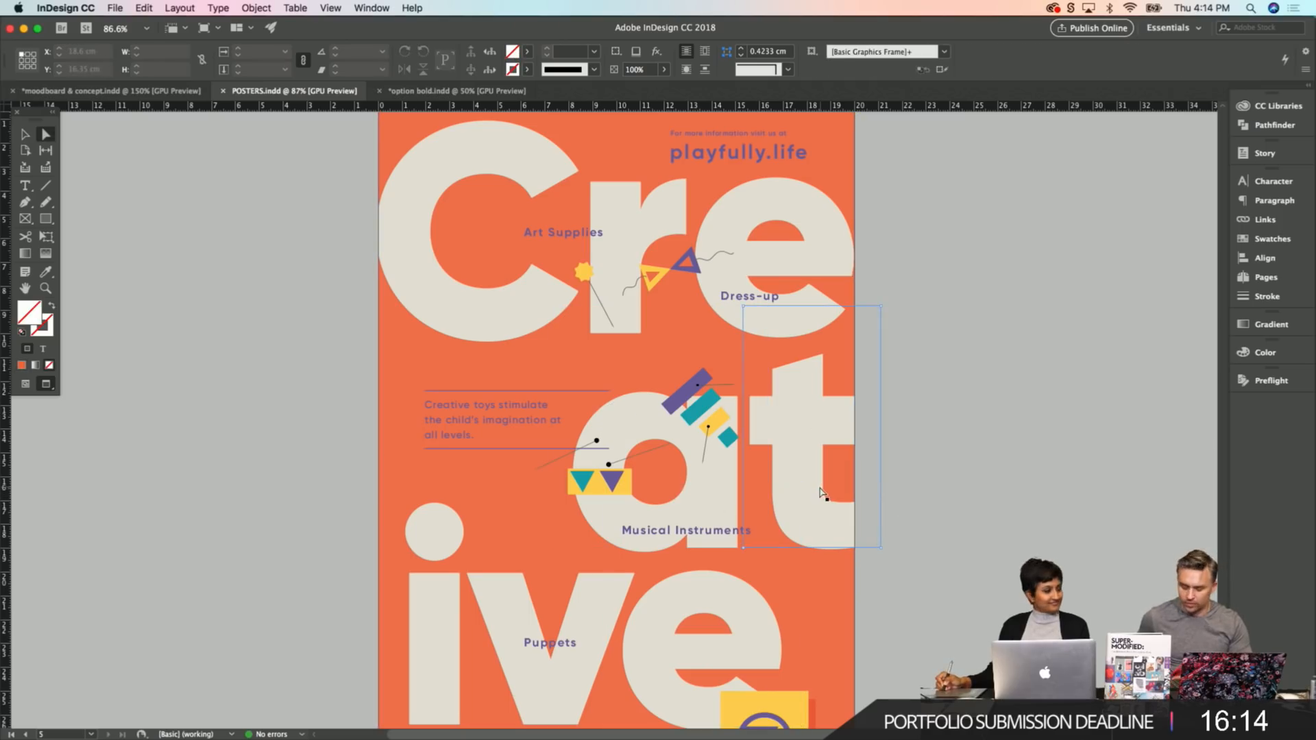
left_click(761, 492)
left_click(714, 474, "shift")
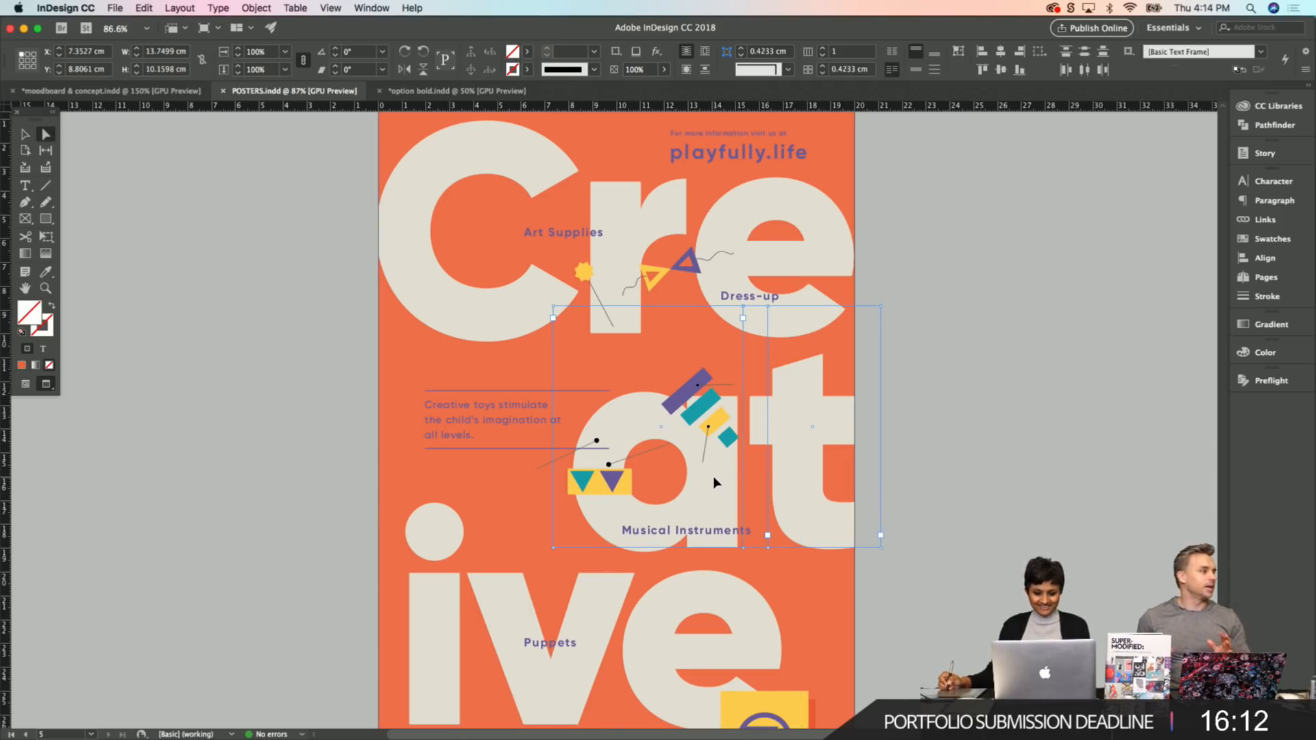
left_click_drag(383, 245, 376, 392)
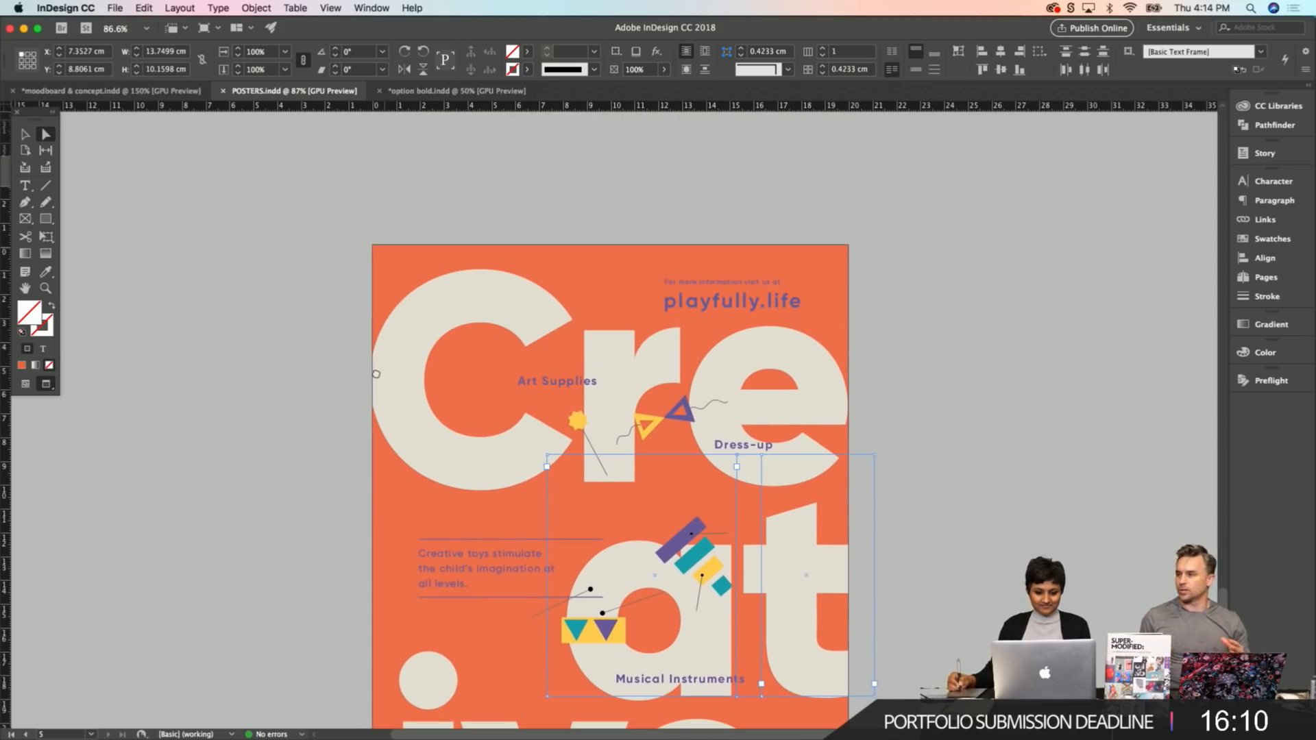
key("v")
left_click(281, 605)
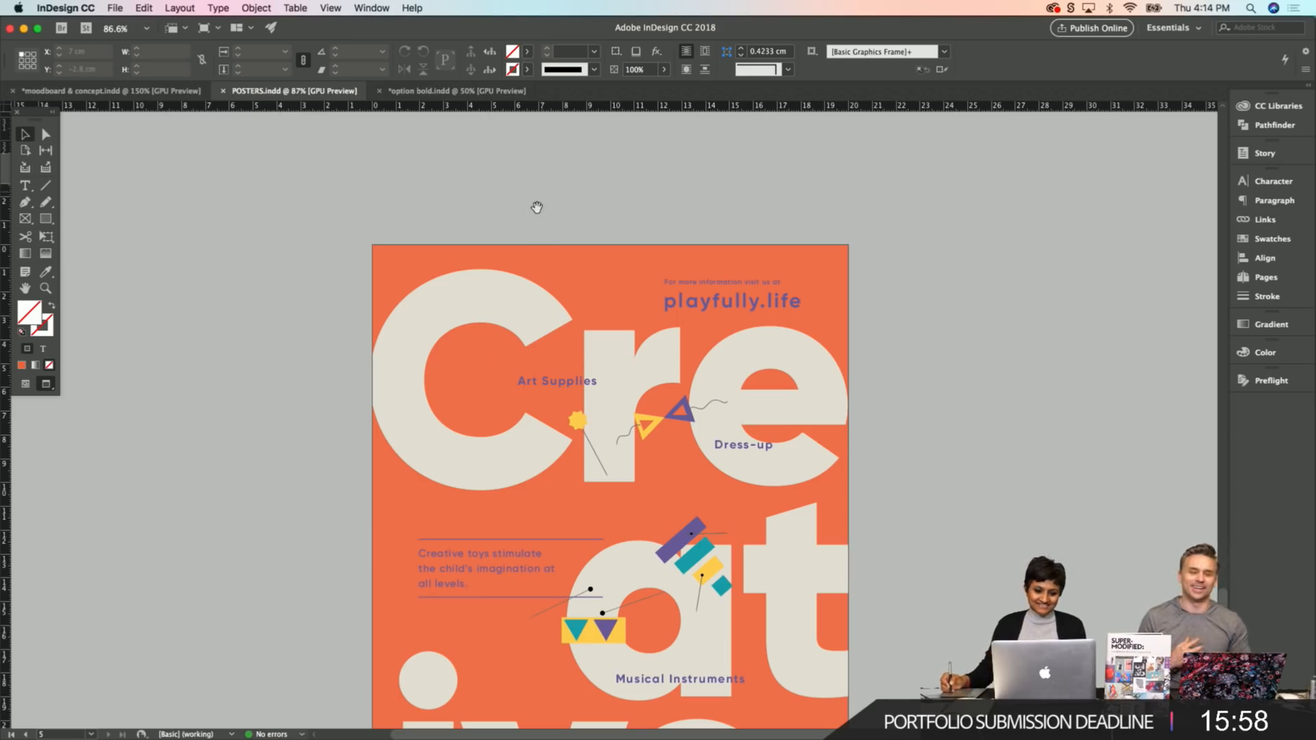
Delete the "cat" frame from the teal poster and paste the copied "a" and "t" frames between "Edu" and "ion".
scroll(538, 203, "up", 10)
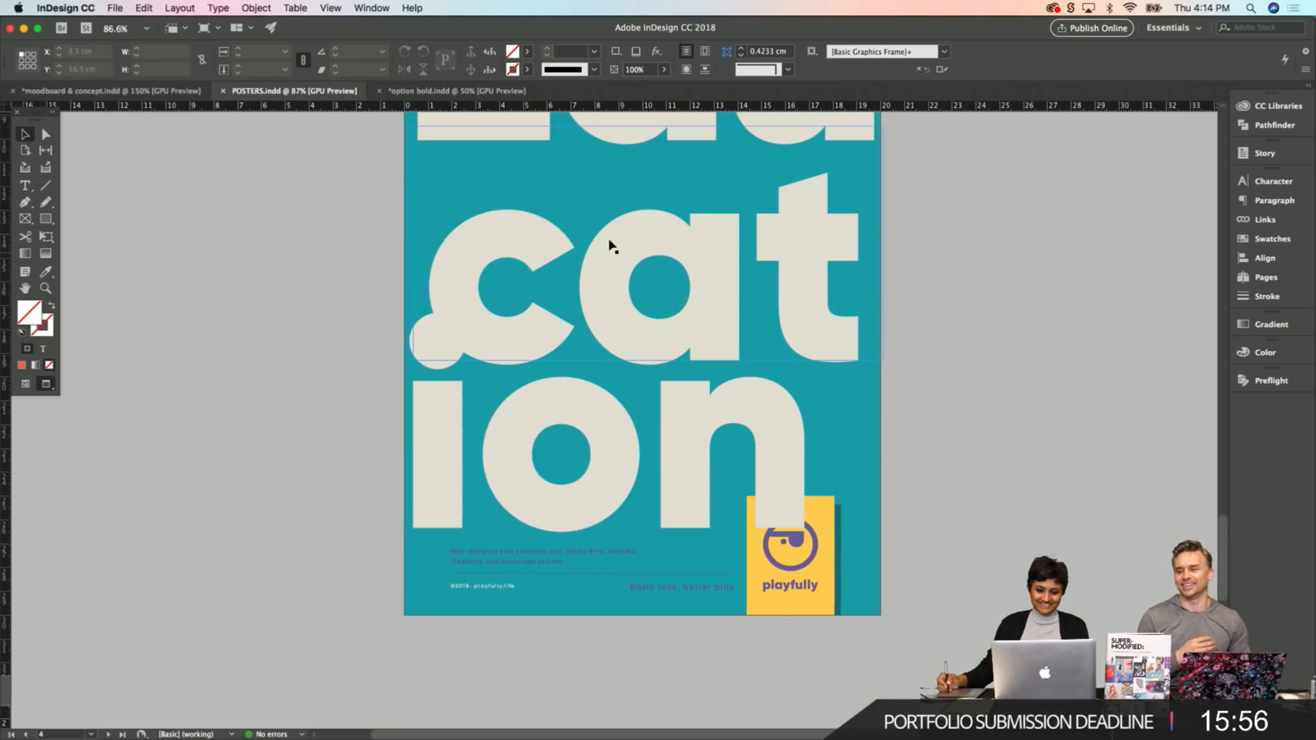
left_click(659, 251)
key("Delete")
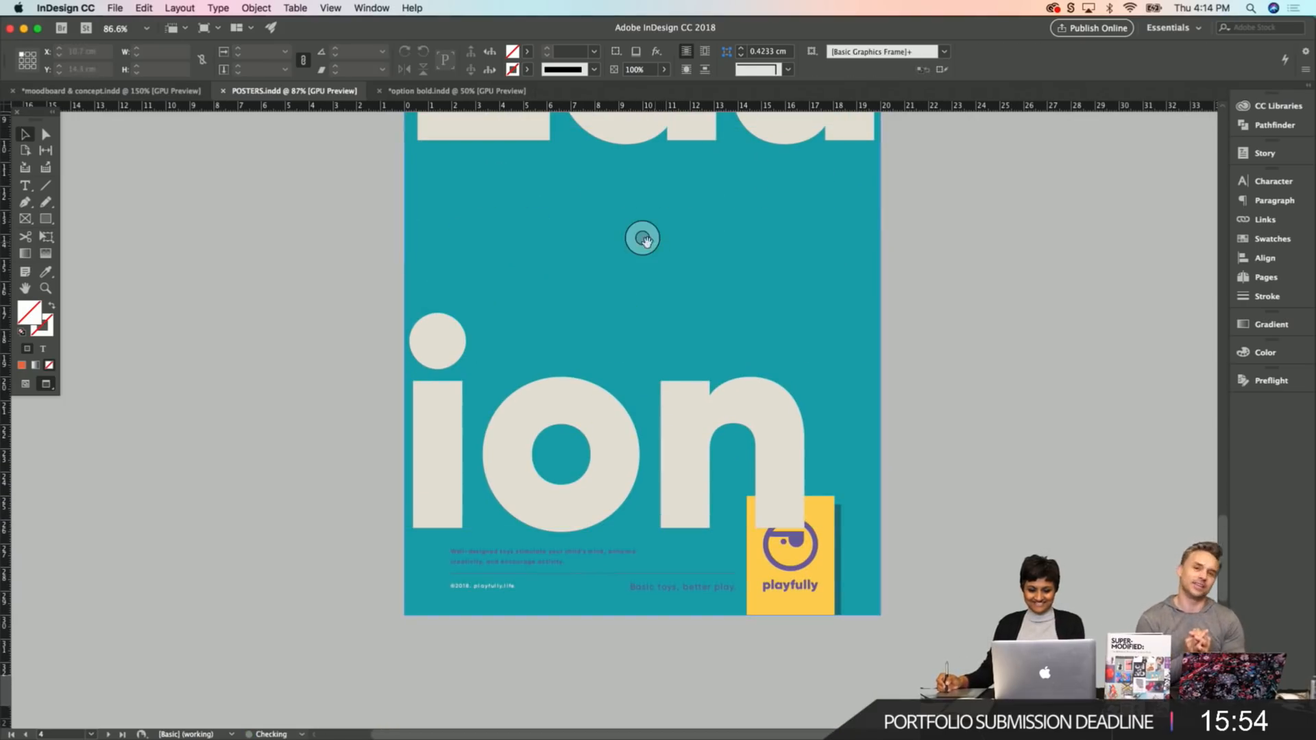
scroll(532, 238, "up", 5)
key("super+v")
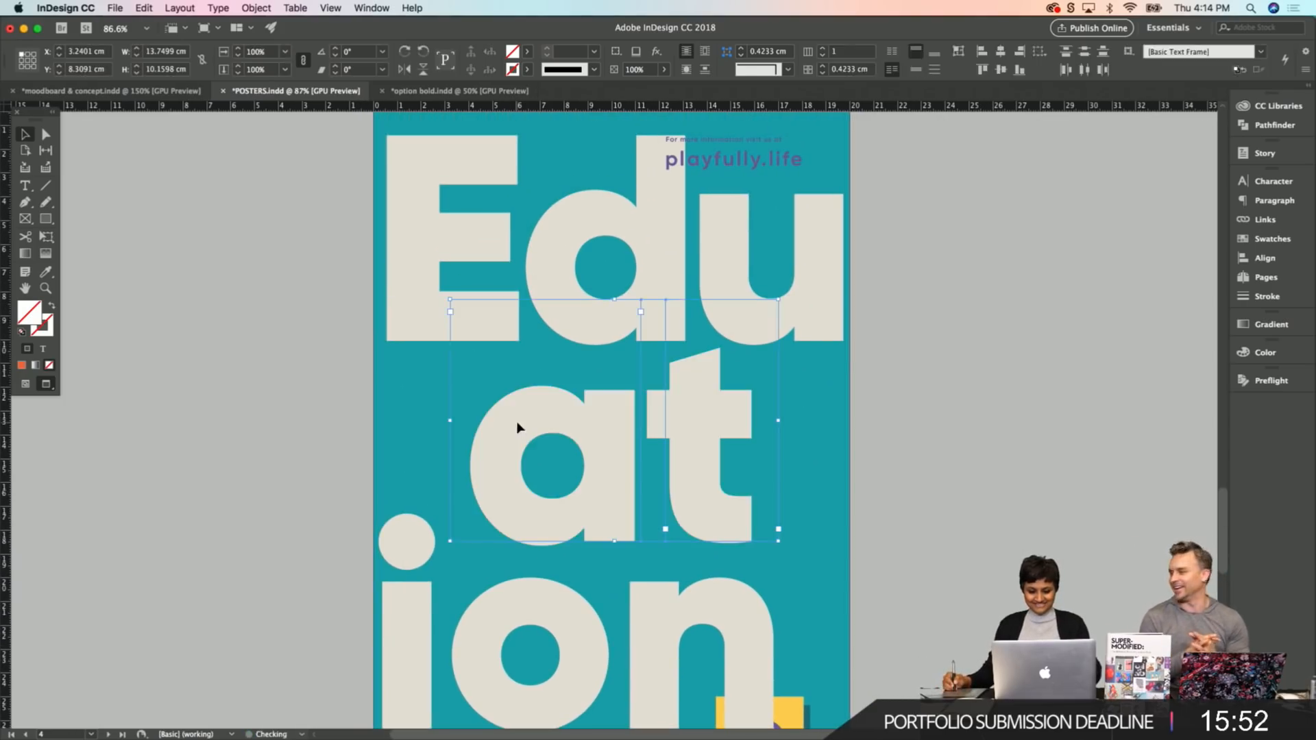
Move the pasted "a" and "t" frames together to X 6.8 cm, Y 8.9 cm, with the guides shown.
left_click_drag(615, 456, 702, 455)
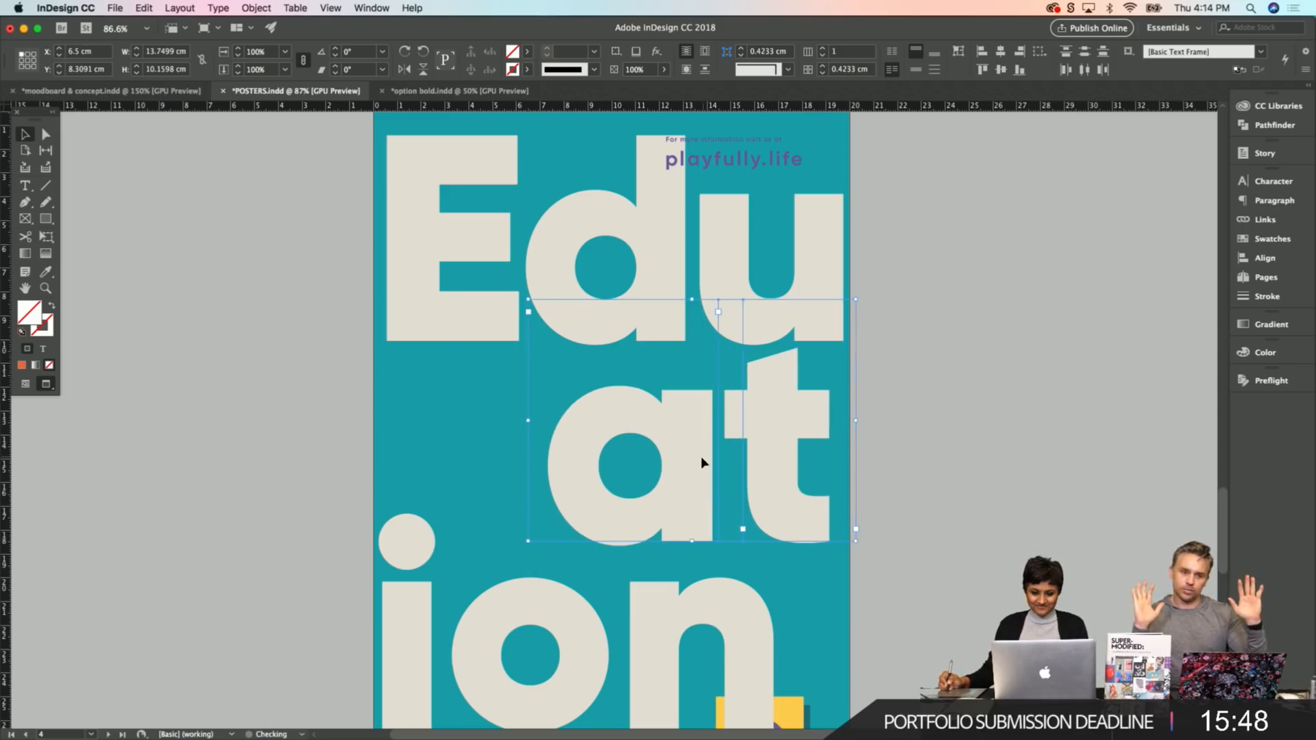
key("w")
left_click_drag(688, 447, 693, 458)
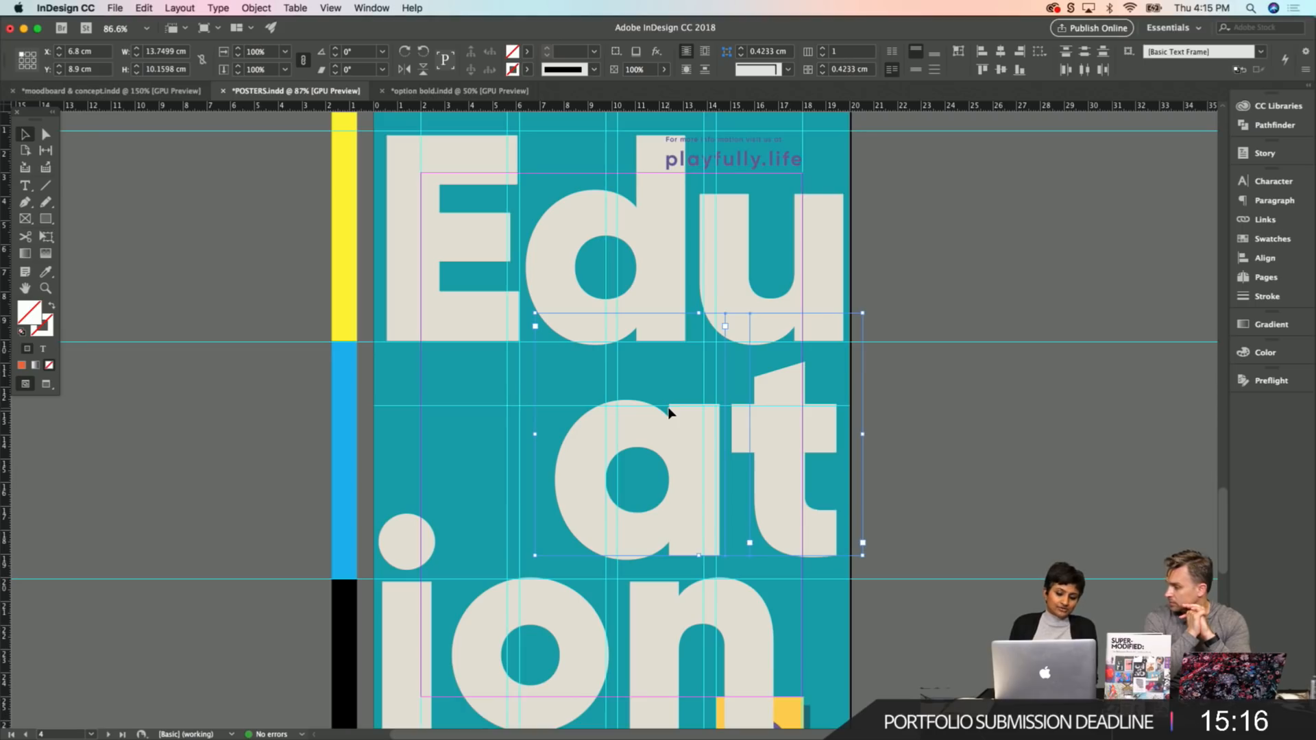
left_click(950, 423)
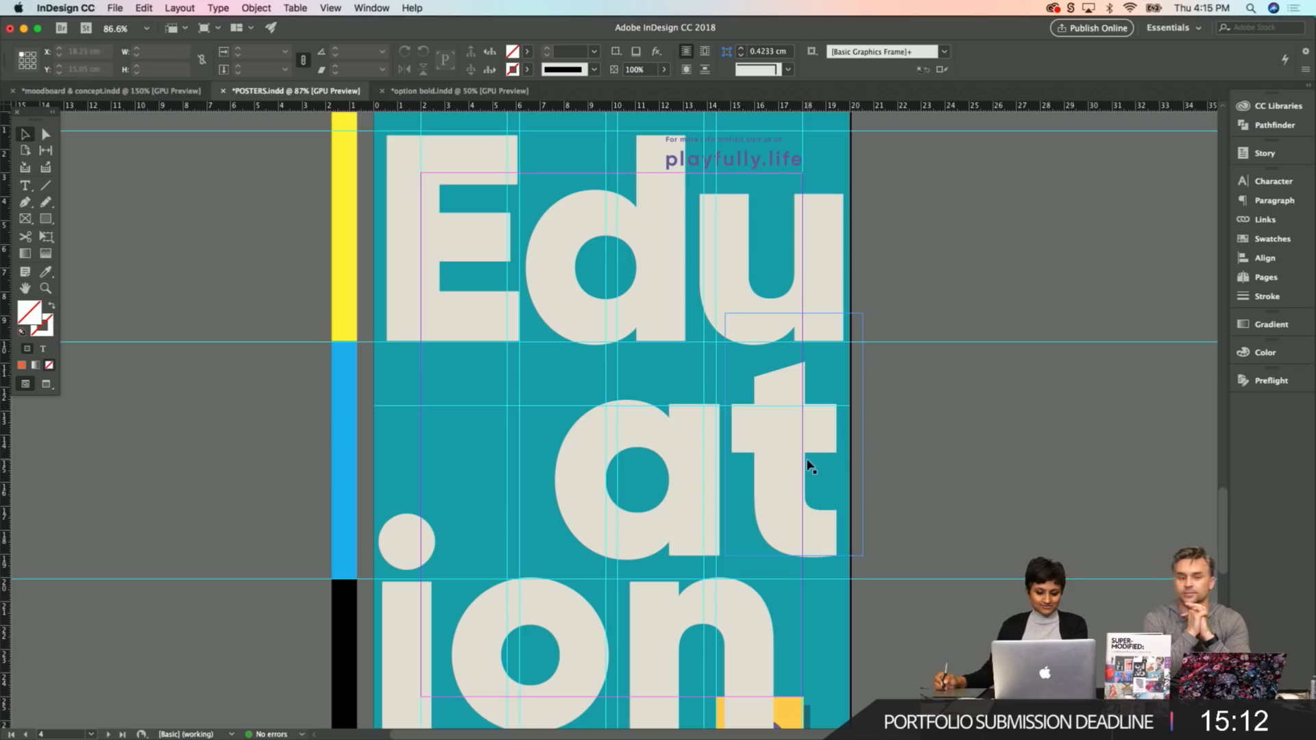
left_click(660, 518)
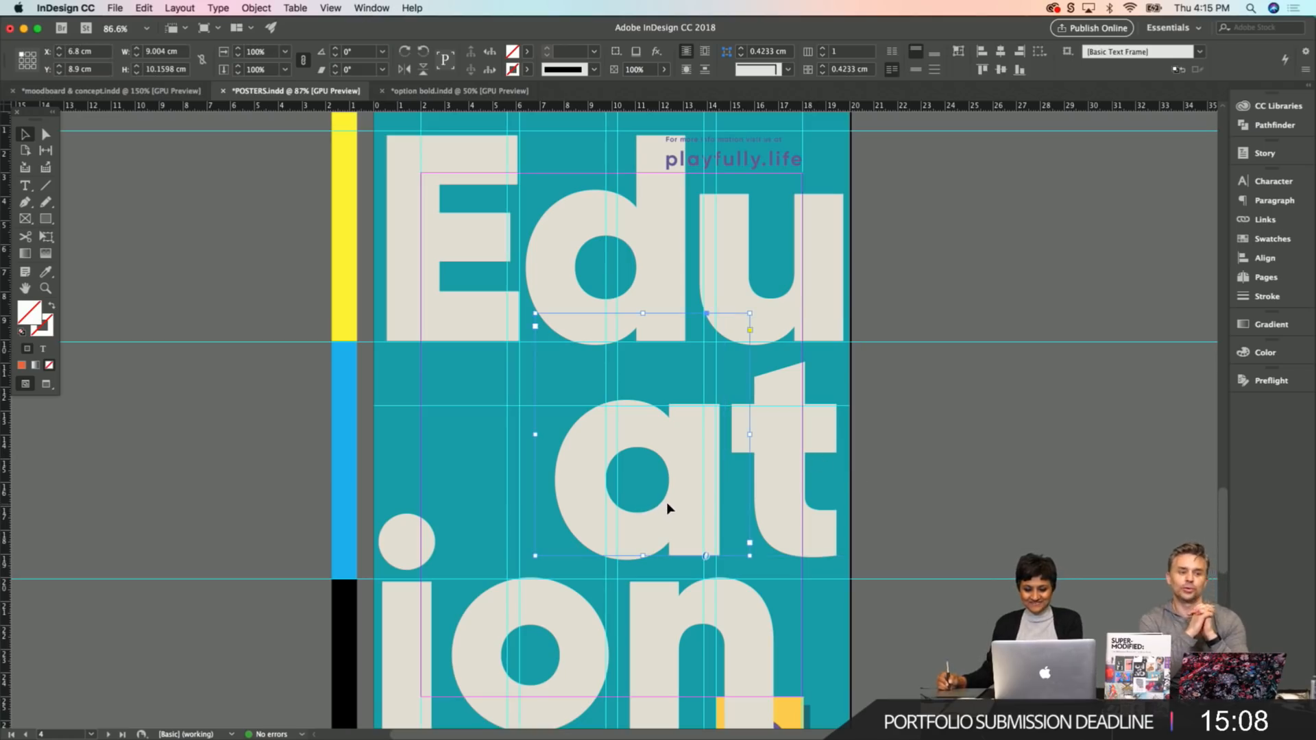
key("Delete")
left_click_drag(774, 467, 708, 468)
key("super+z")
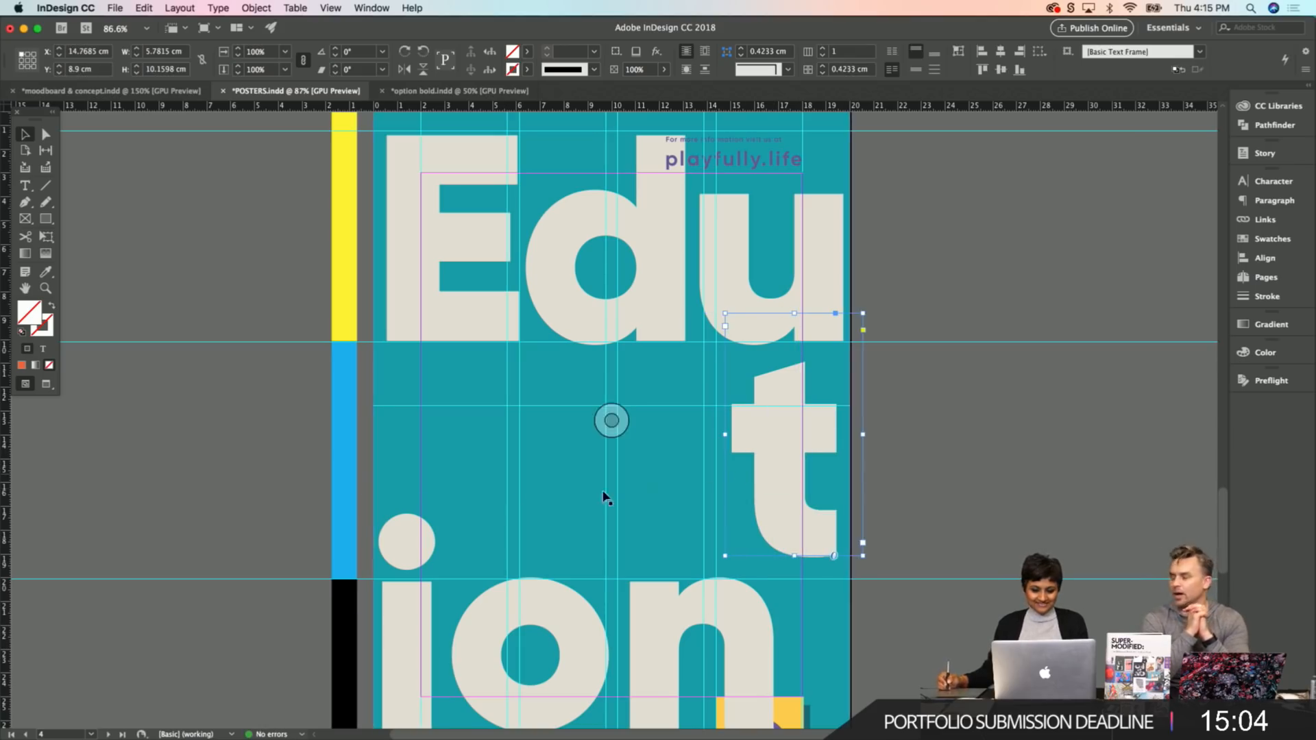
key("super+z")
Replace the text in the "a" frame with "ca" and extend the frame to the left, about 15.37 cm wide.
key("t")
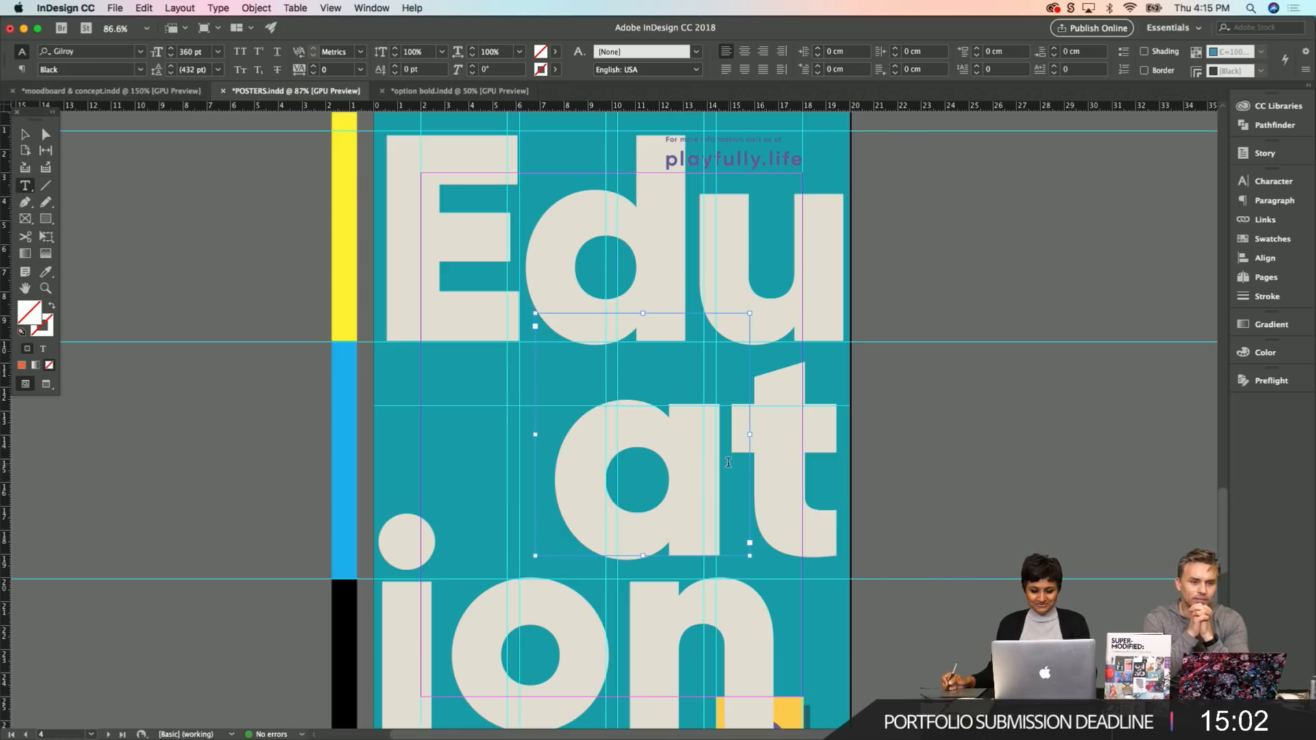
left_click_drag(728, 462, 587, 461)
key("BackSpace")
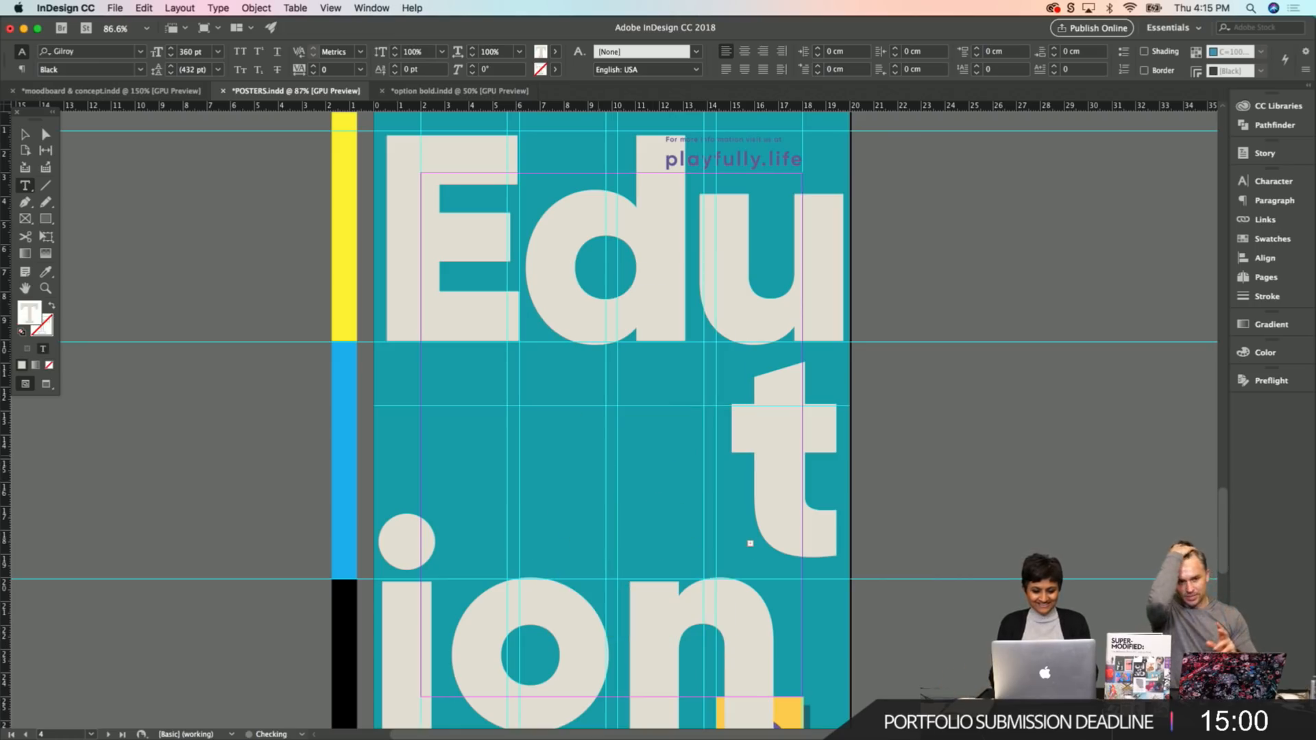
key("Escape")
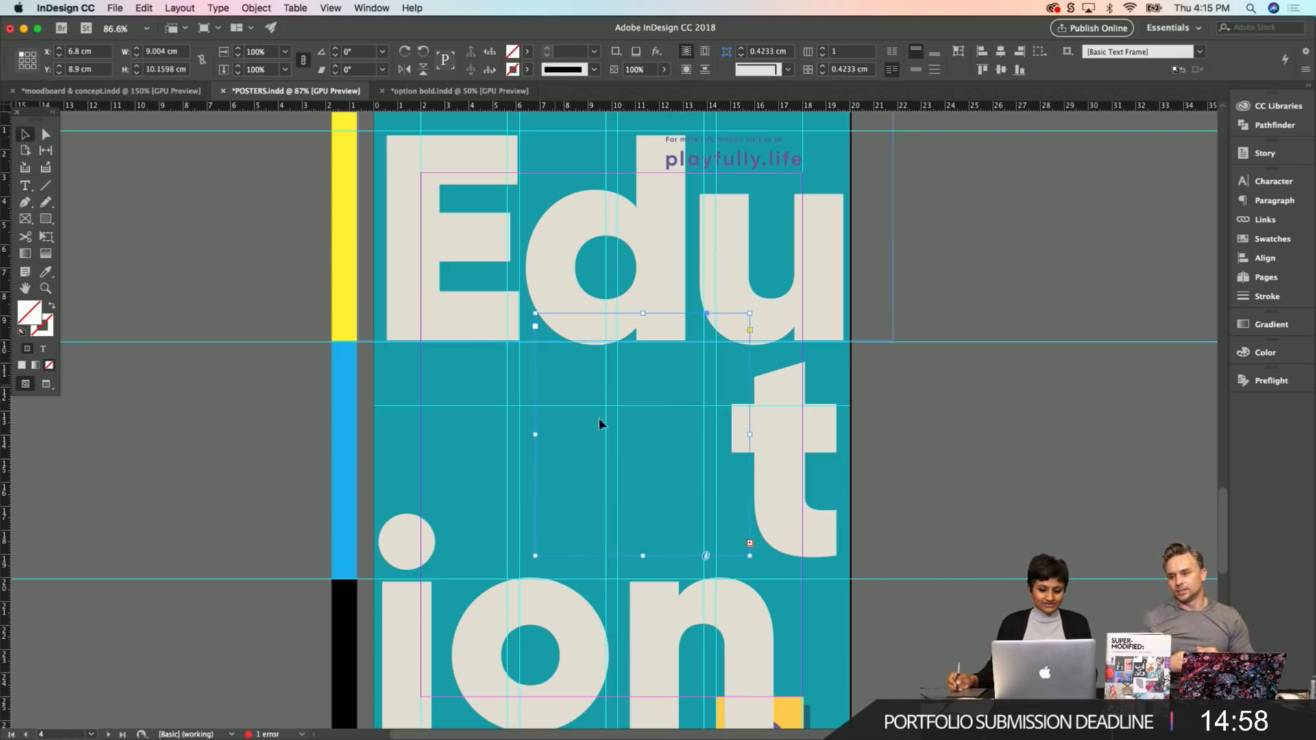
key("super+z")
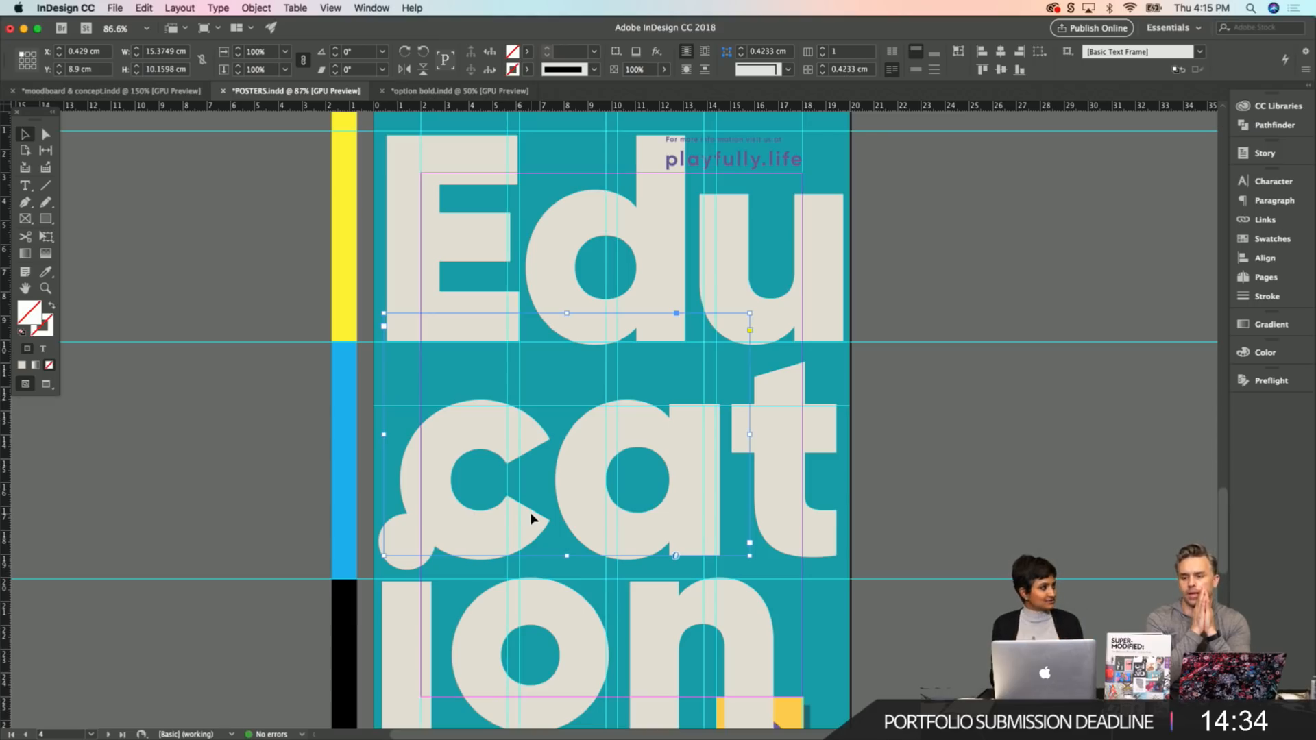
left_click(932, 447)
Move the "t" frame right to about X 15.3 cm so the letter meets the poster's right edge.
left_click(783, 515)
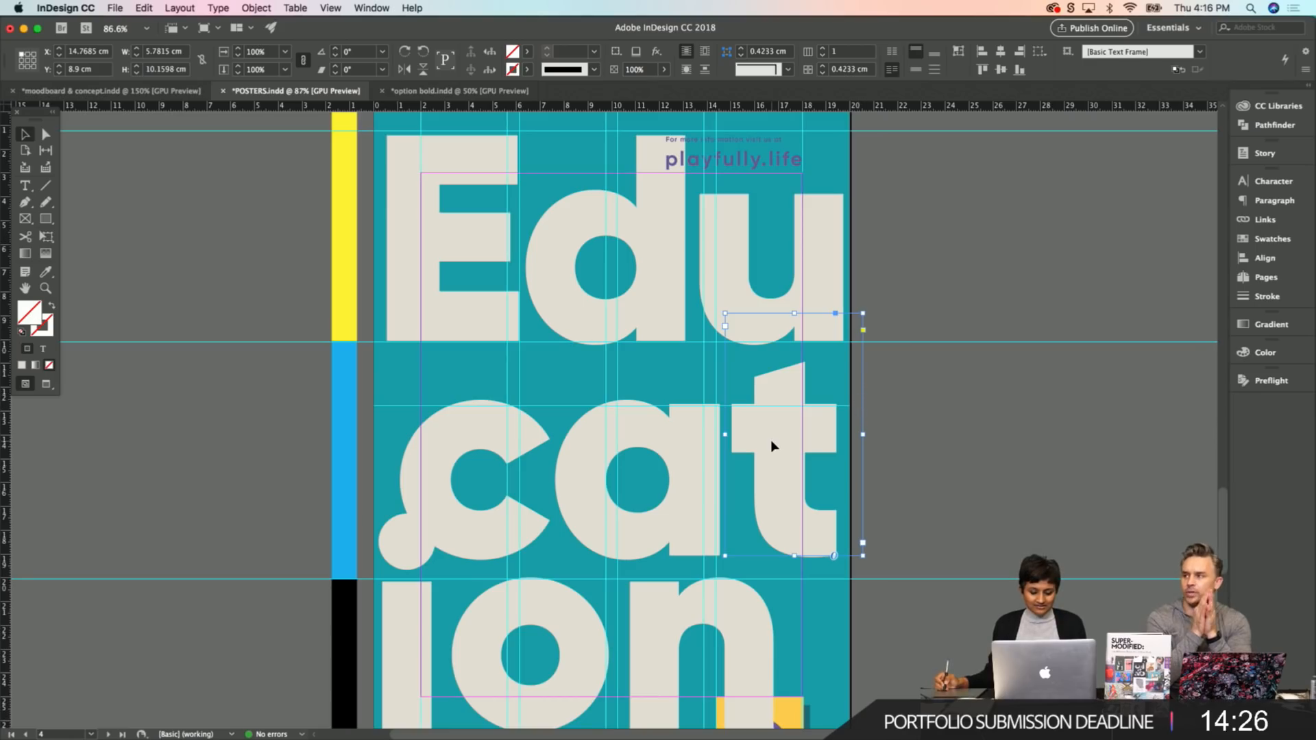
mouse_move(772, 446)
left_mouse_down()
mouse_move(787, 446)
mouse_move(780, 470)
left_mouse_up()
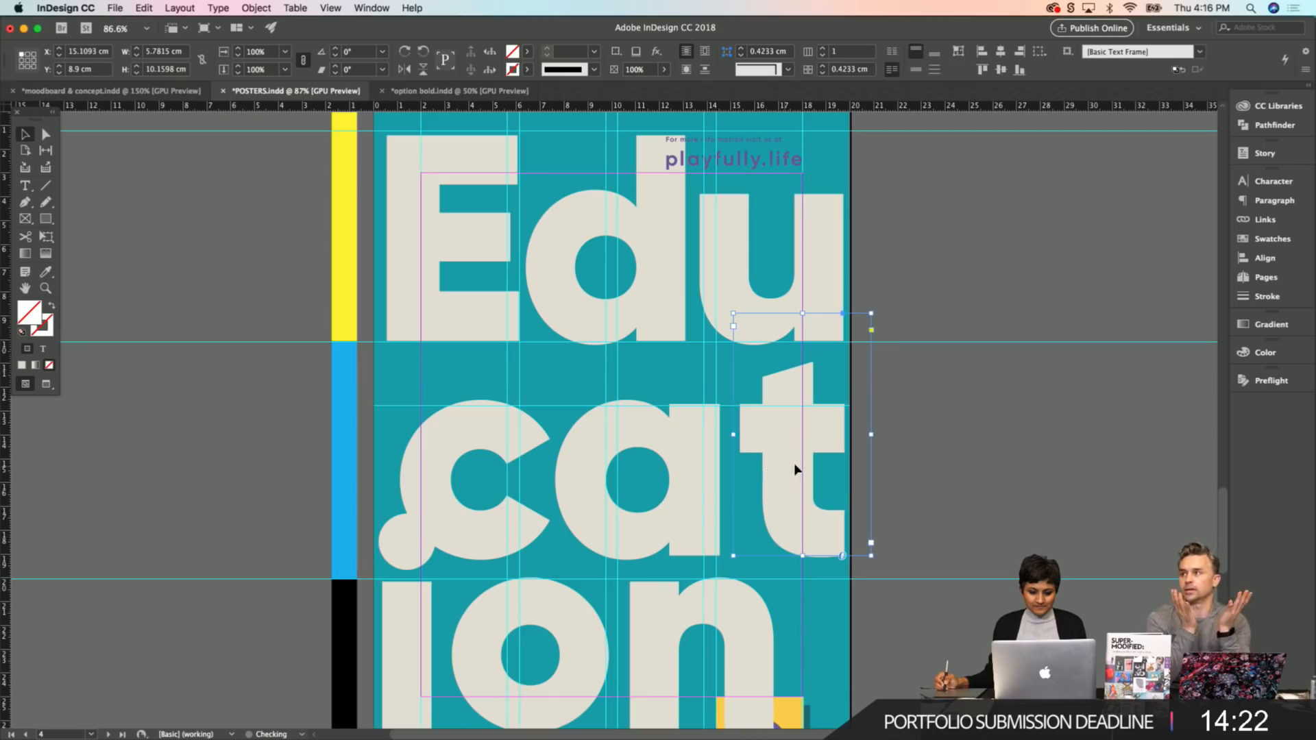
key("Right")
key("Right")
key("Right")
key("Right")
key("Right")
key("Right")
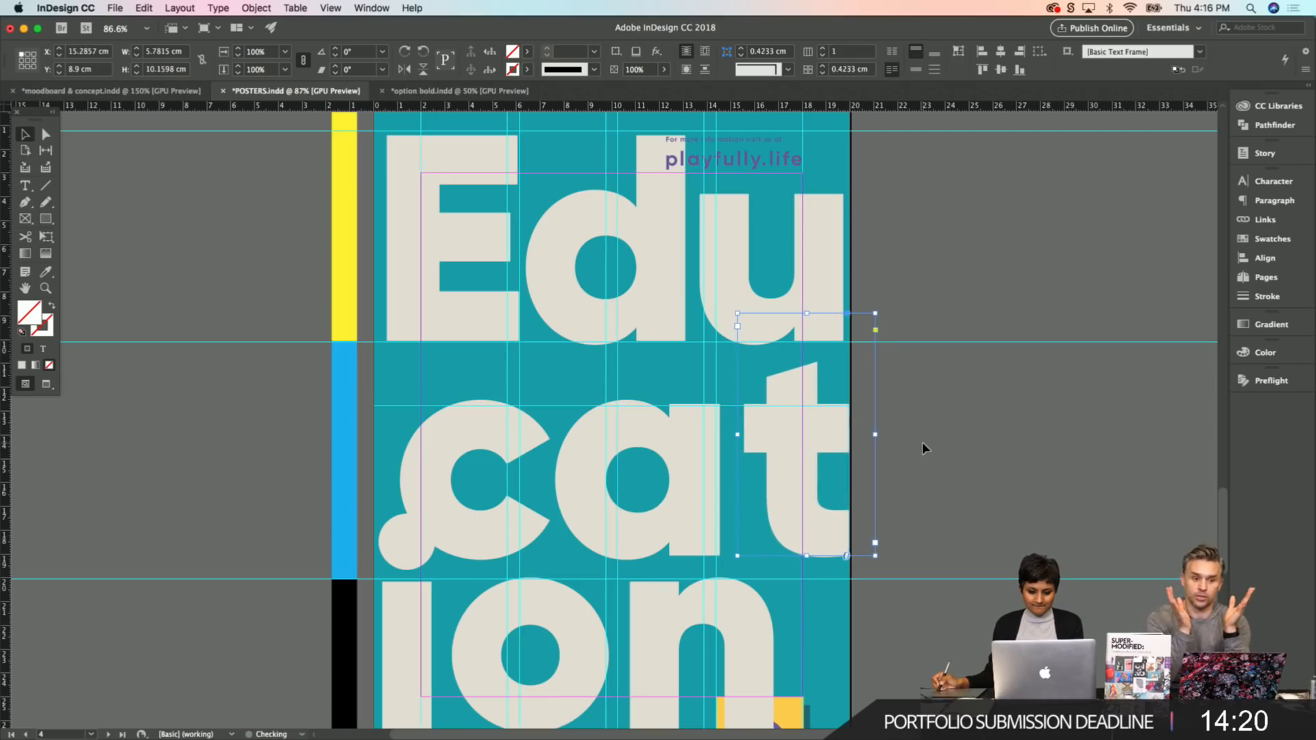
left_click(942, 444)
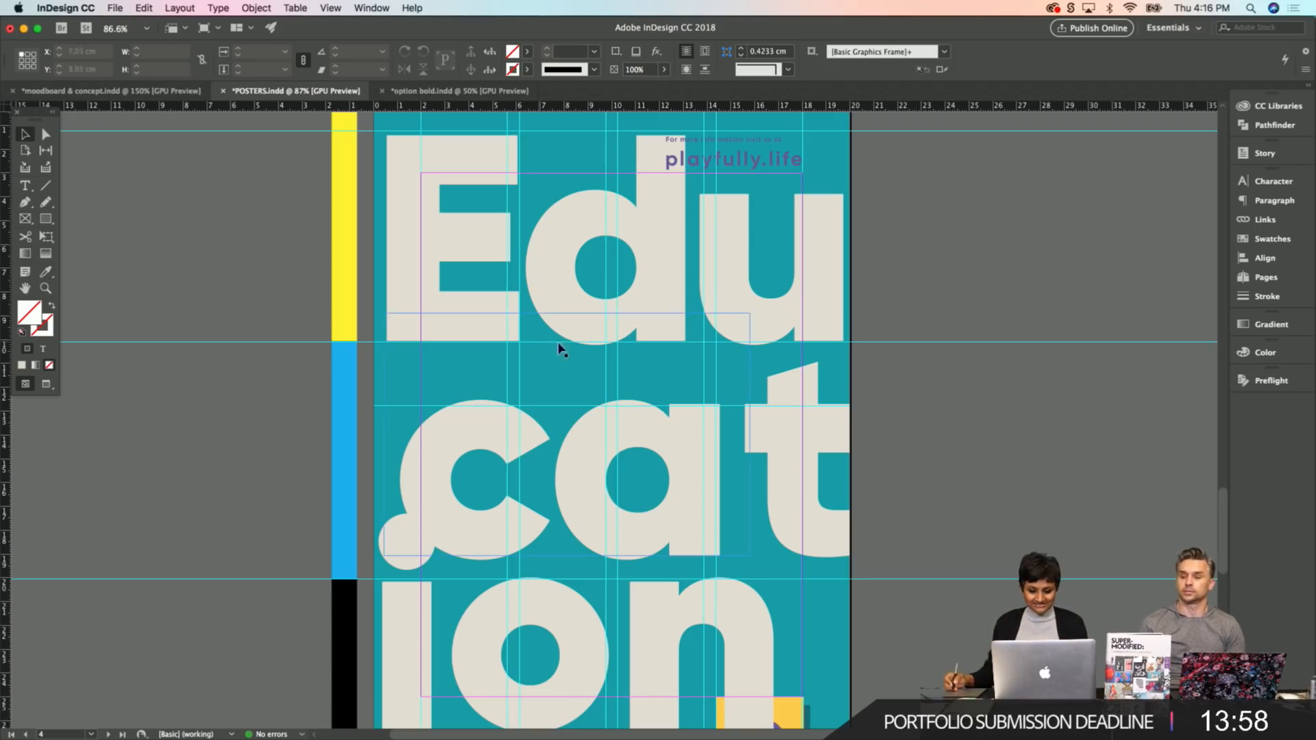
Examine the position and spacing of the "ca", "t" and "ion" lettering over the full height of the teal poster.
scroll(507, 423, "down", 3)
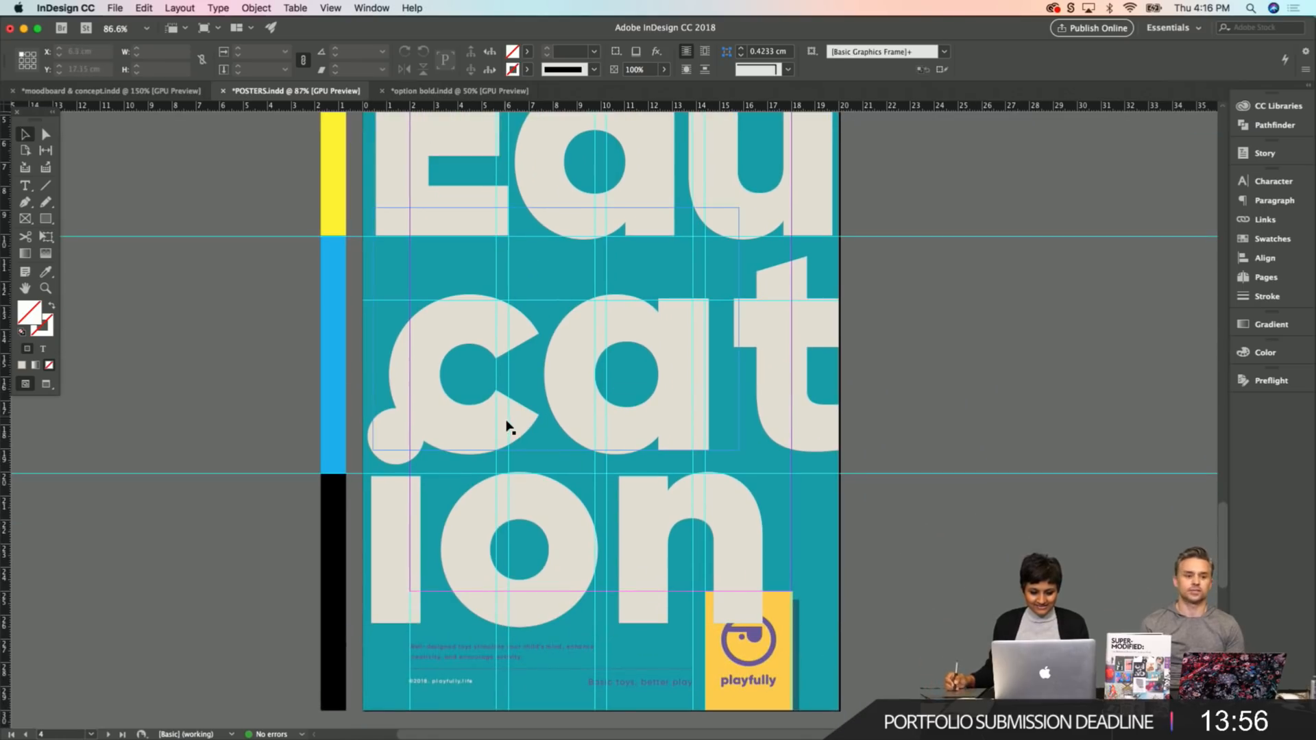
left_click(627, 414)
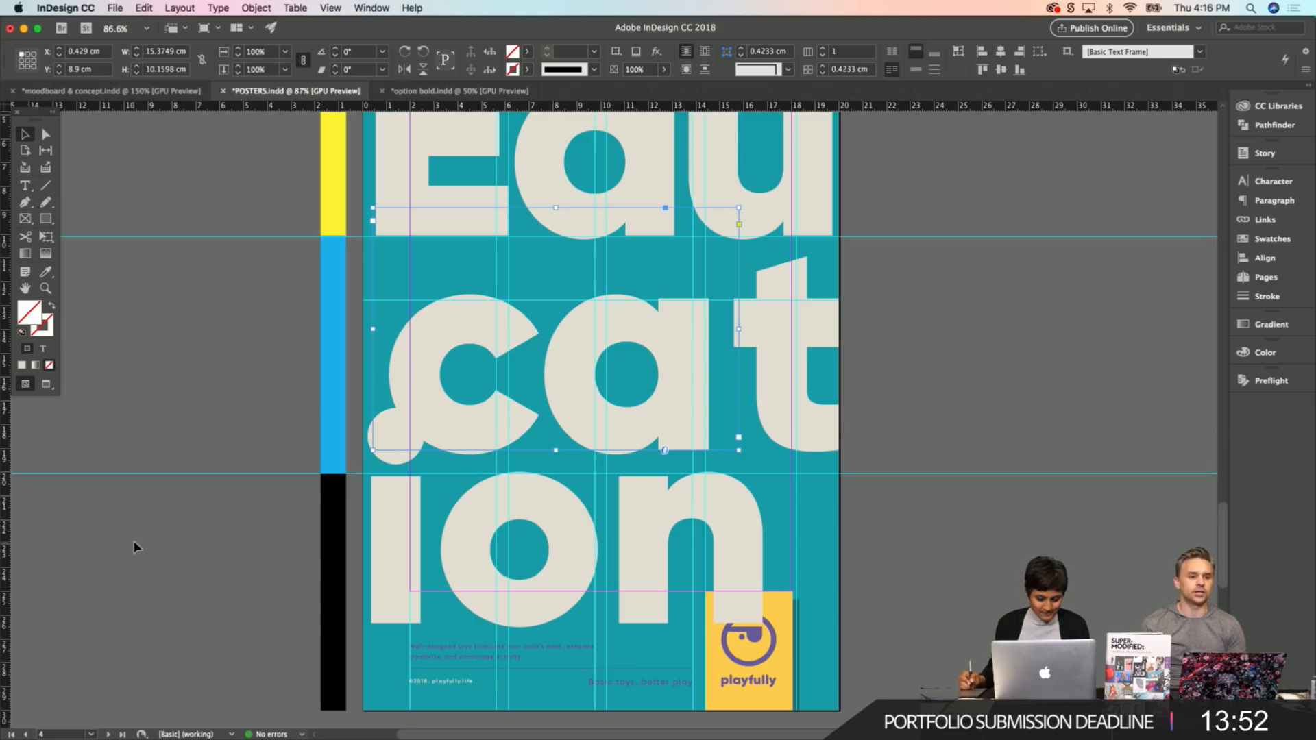
left_click(237, 452)
left_click(405, 560)
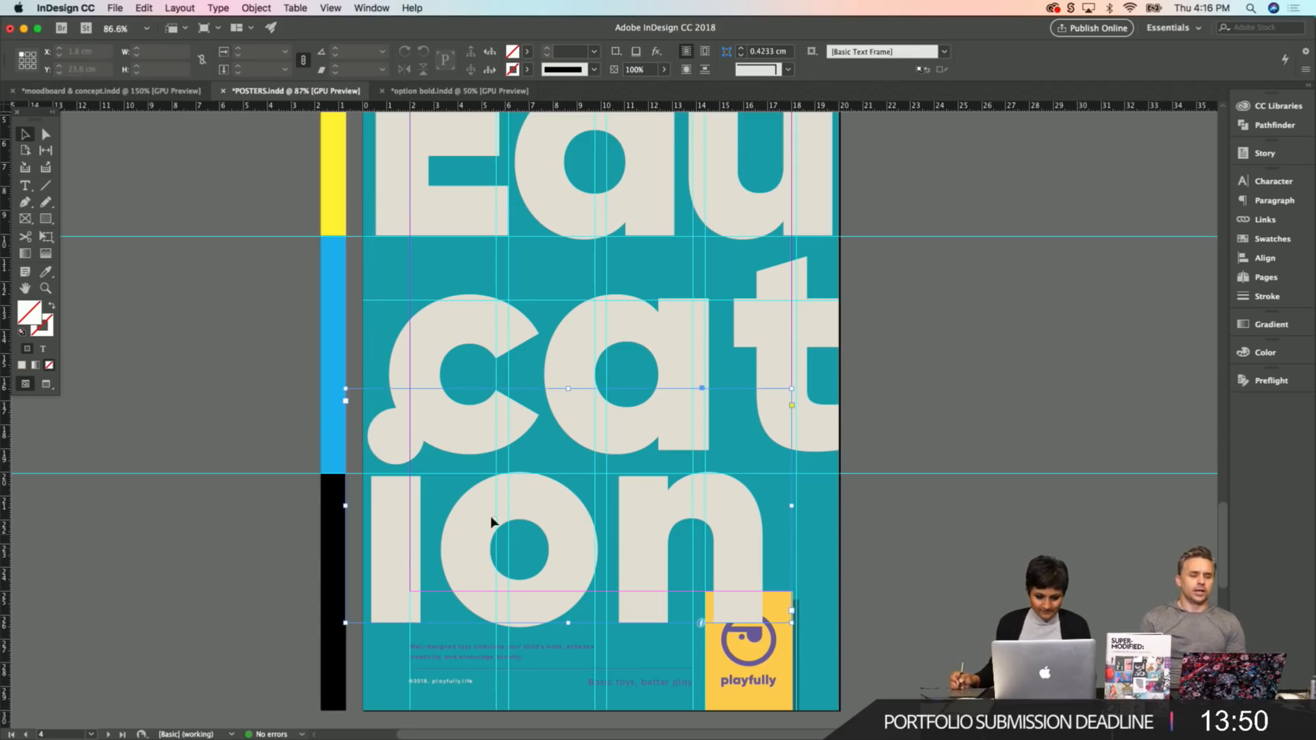
left_click(941, 573)
left_click_drag(883, 631, 882, 559)
left_click_drag(896, 385, 899, 497)
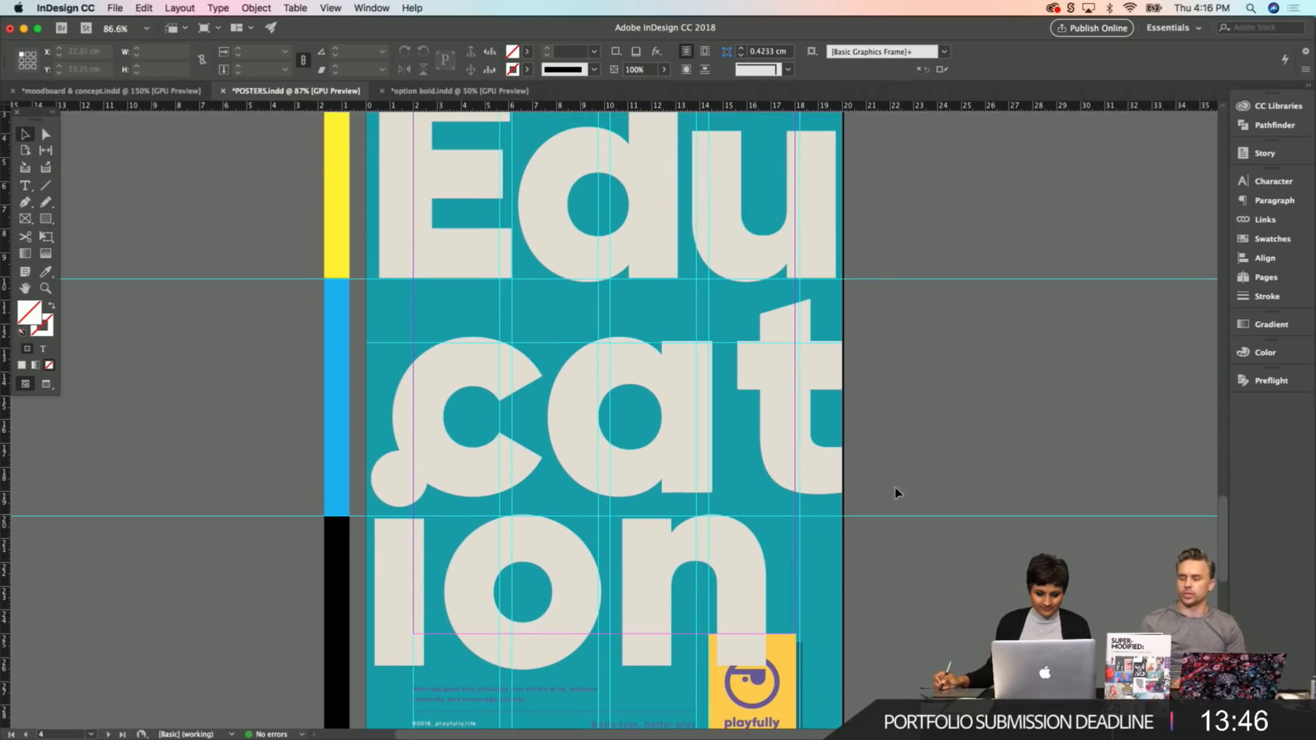
scroll(408, 405, "up", 5)
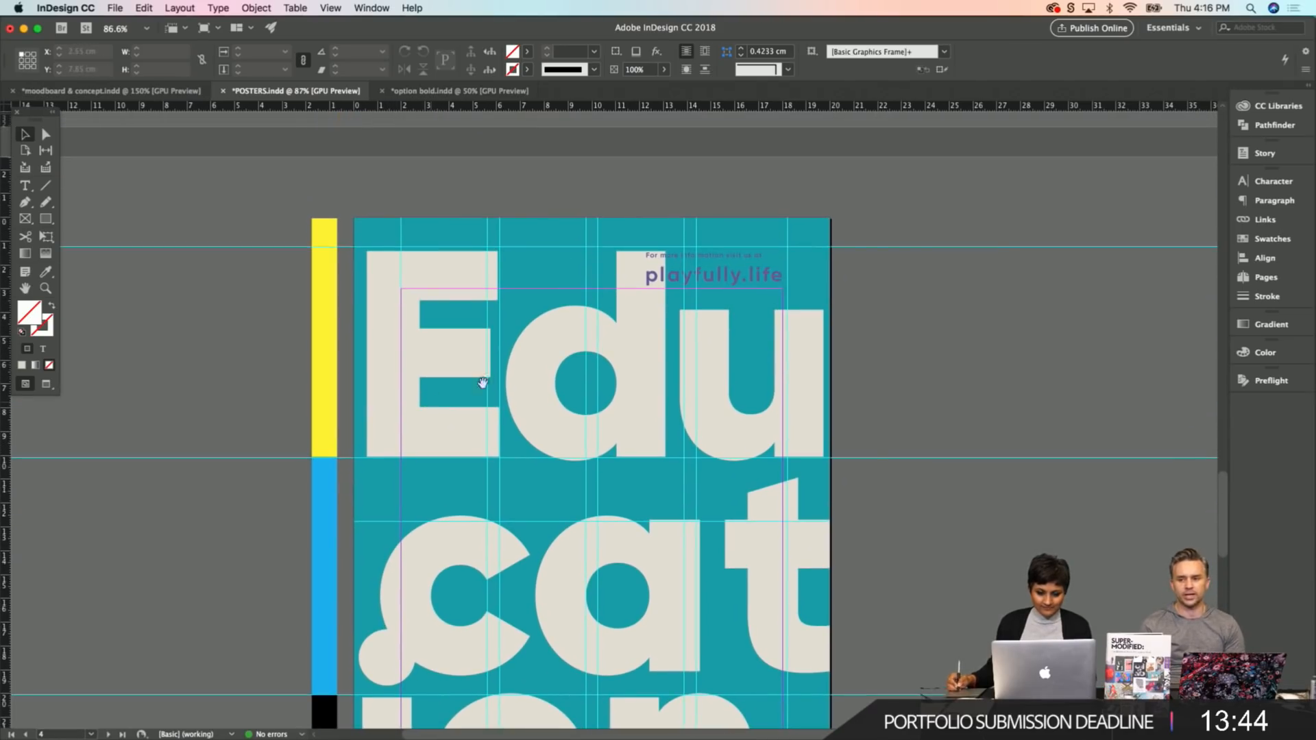
Shift the "playfully.life" text and the small line above it right to X 12.393 cm, comparing with the orange poster.
left_click(729, 263)
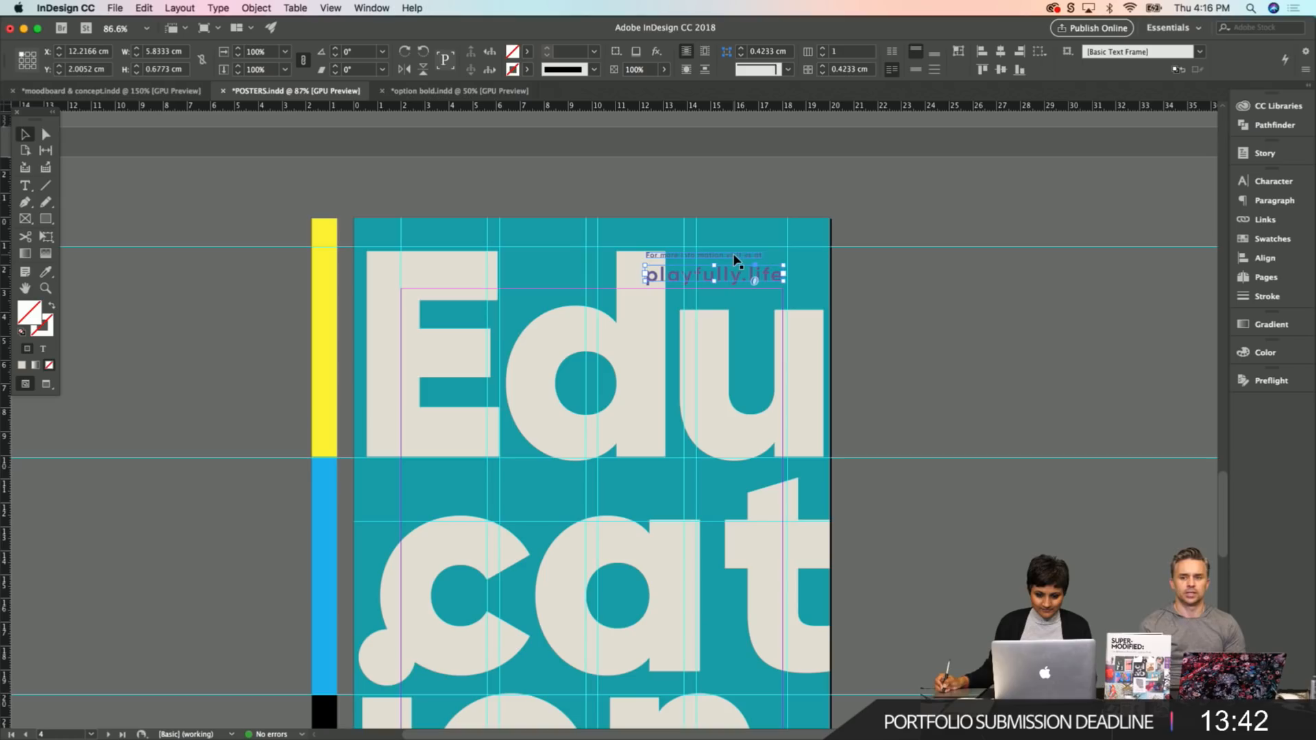
left_click(733, 257, "shift")
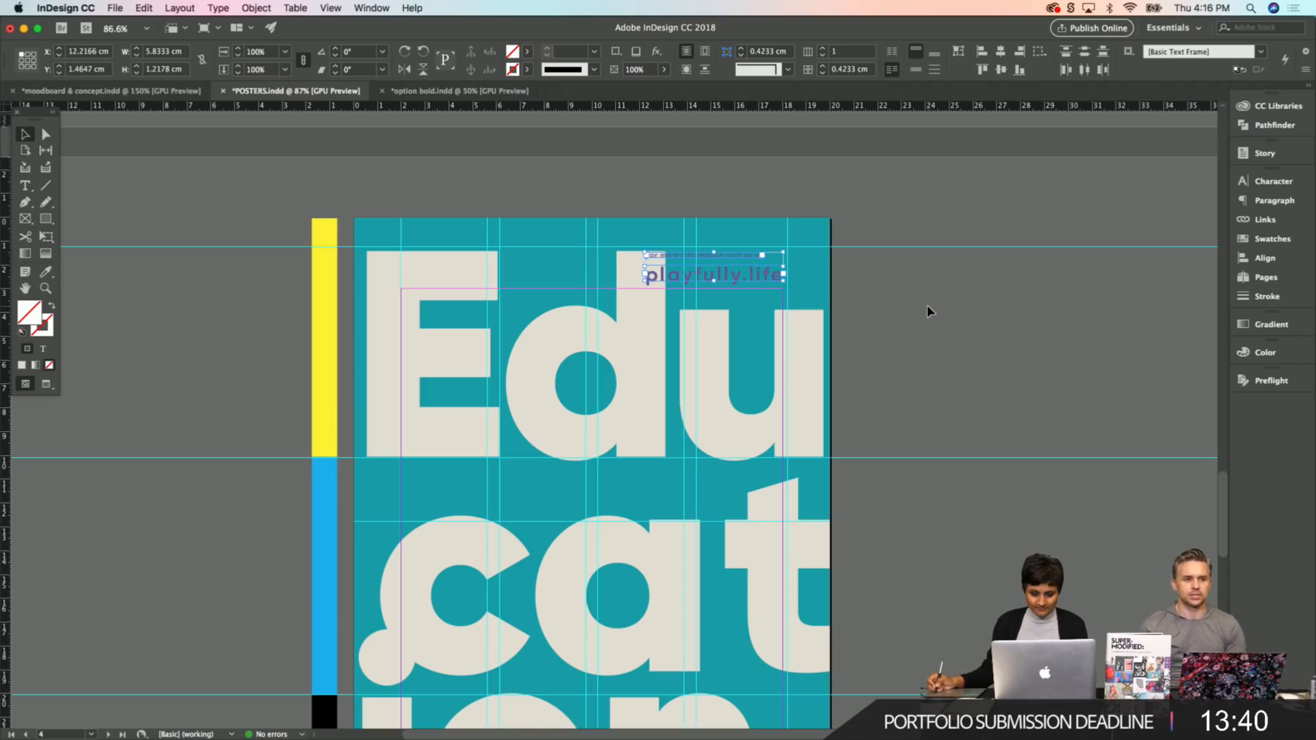
key("w")
key("w")
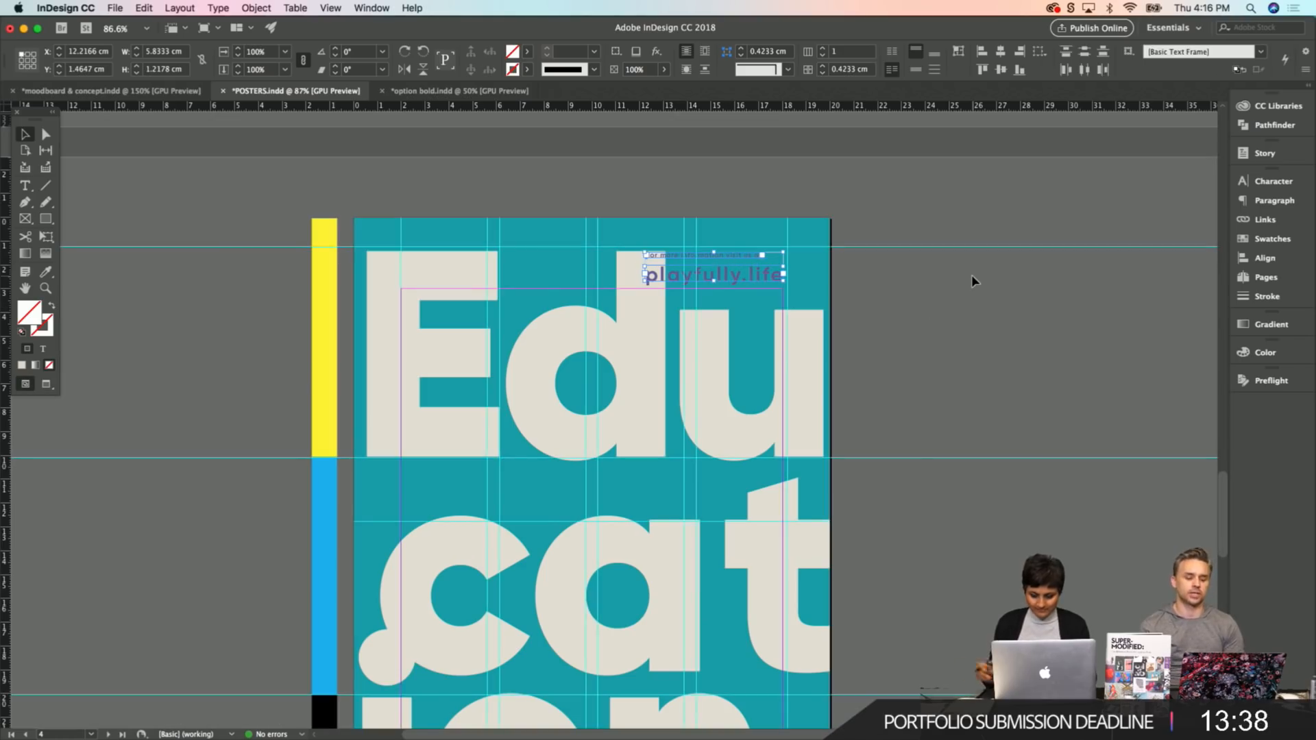
key("Right")
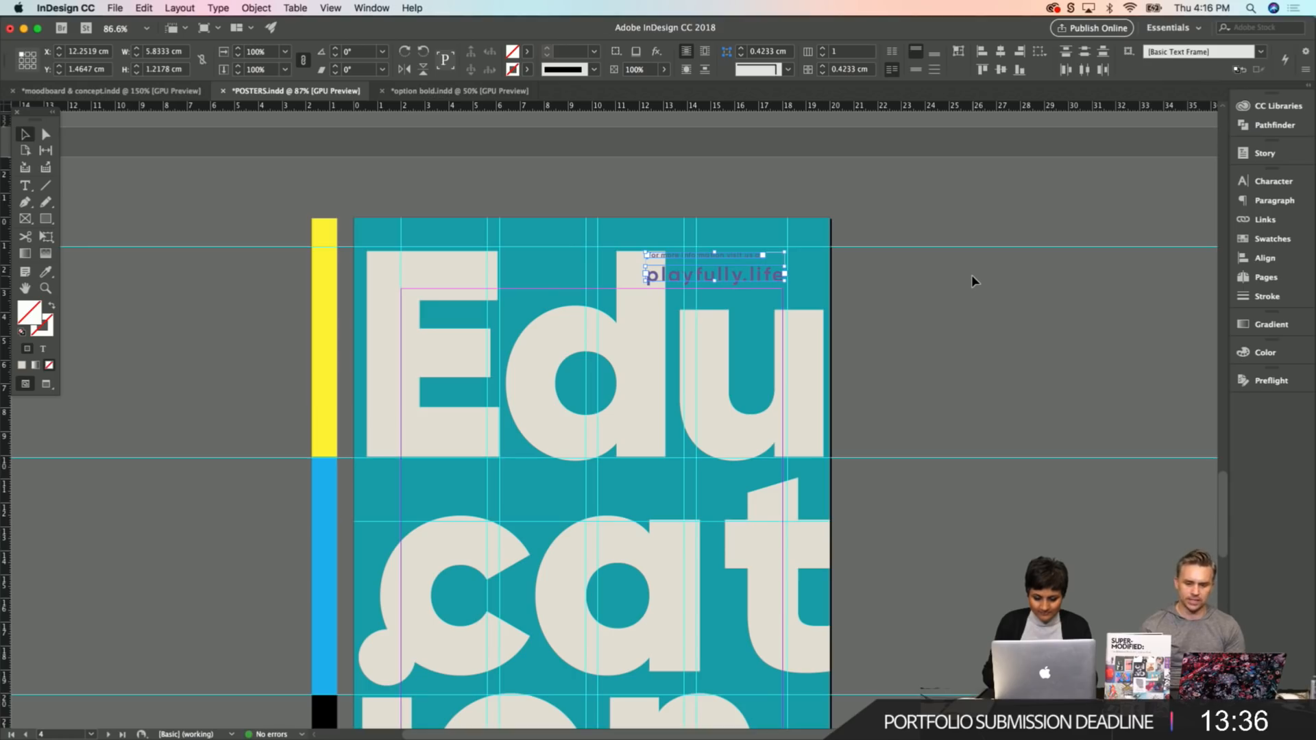
scroll(971, 274, "down", 8)
scroll(971, 274, "up", 5)
scroll(972, 274, "up", 10)
scroll(972, 274, "down", 1)
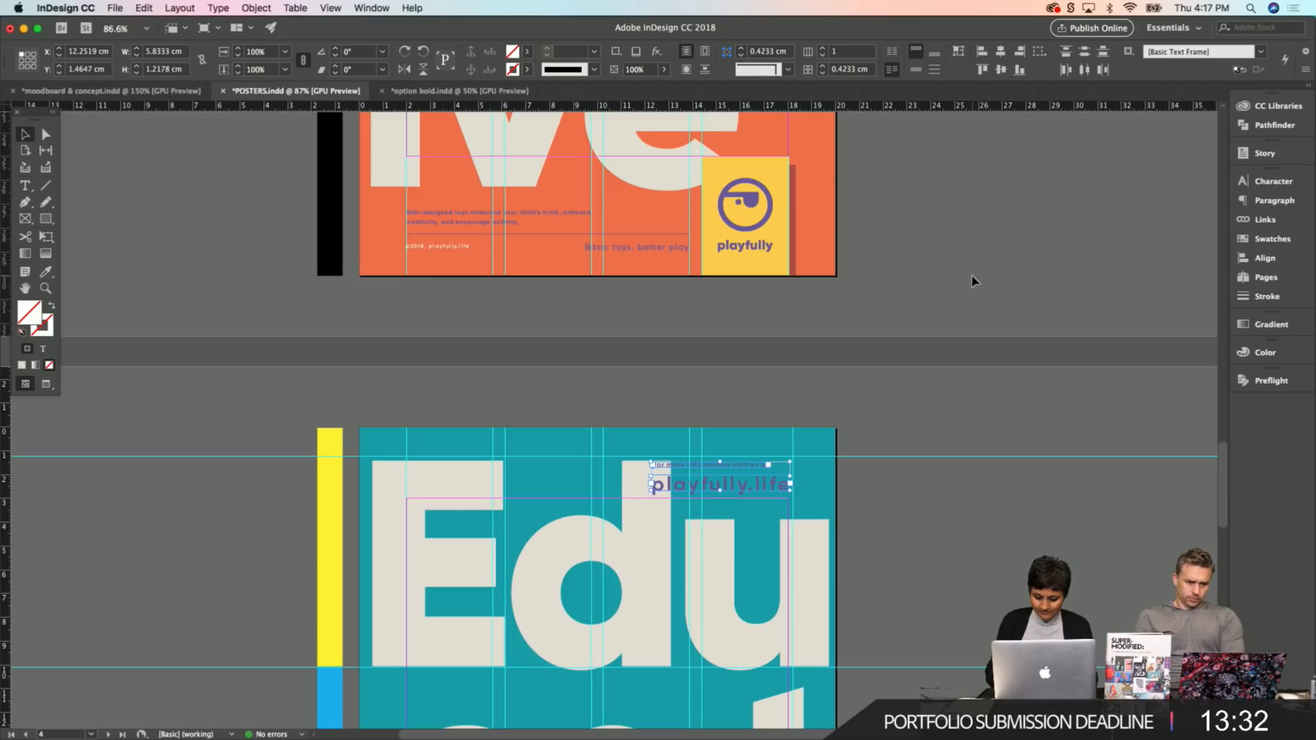
scroll(971, 274, "down", 4)
key("Right")
key("Right")
key("Right")
key("Right")
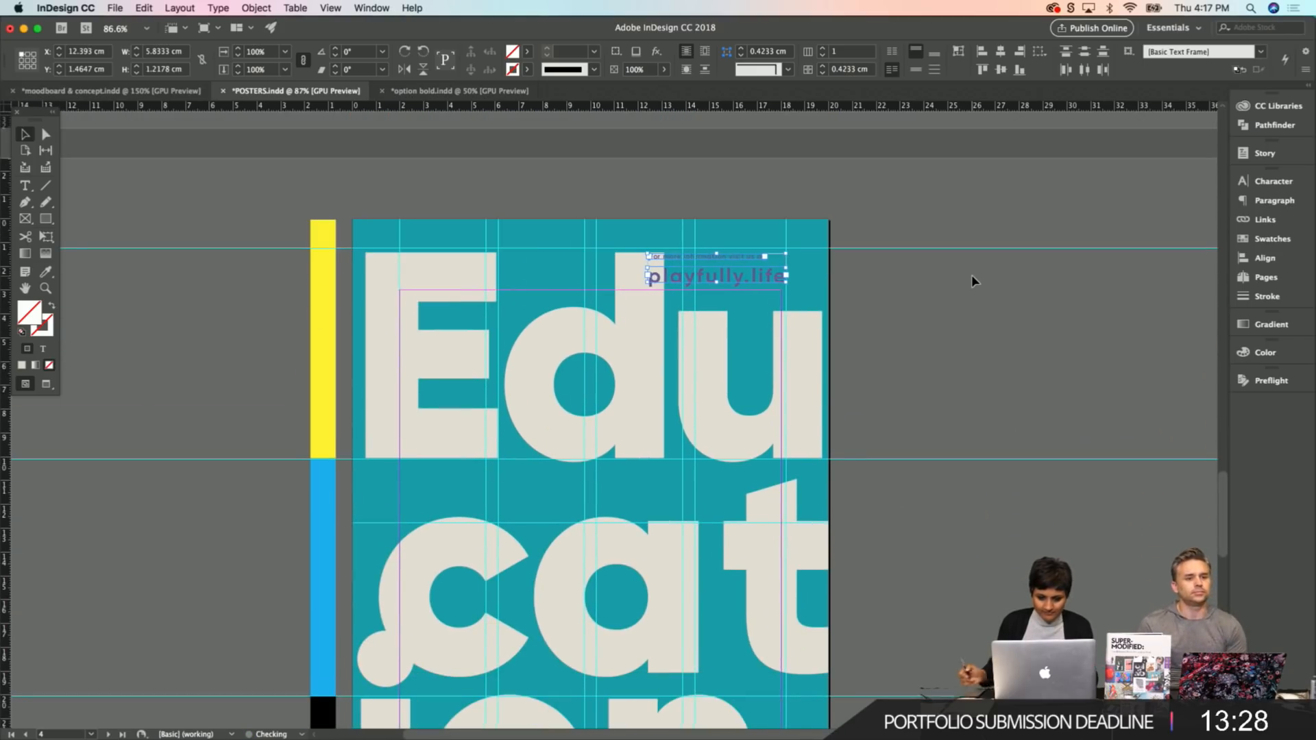
left_click(914, 332)
Save the posters document and show the teal poster in preview without guides.
scroll(787, 500, "down", 1)
scroll(787, 500, "down", 1)
left_click(739, 248)
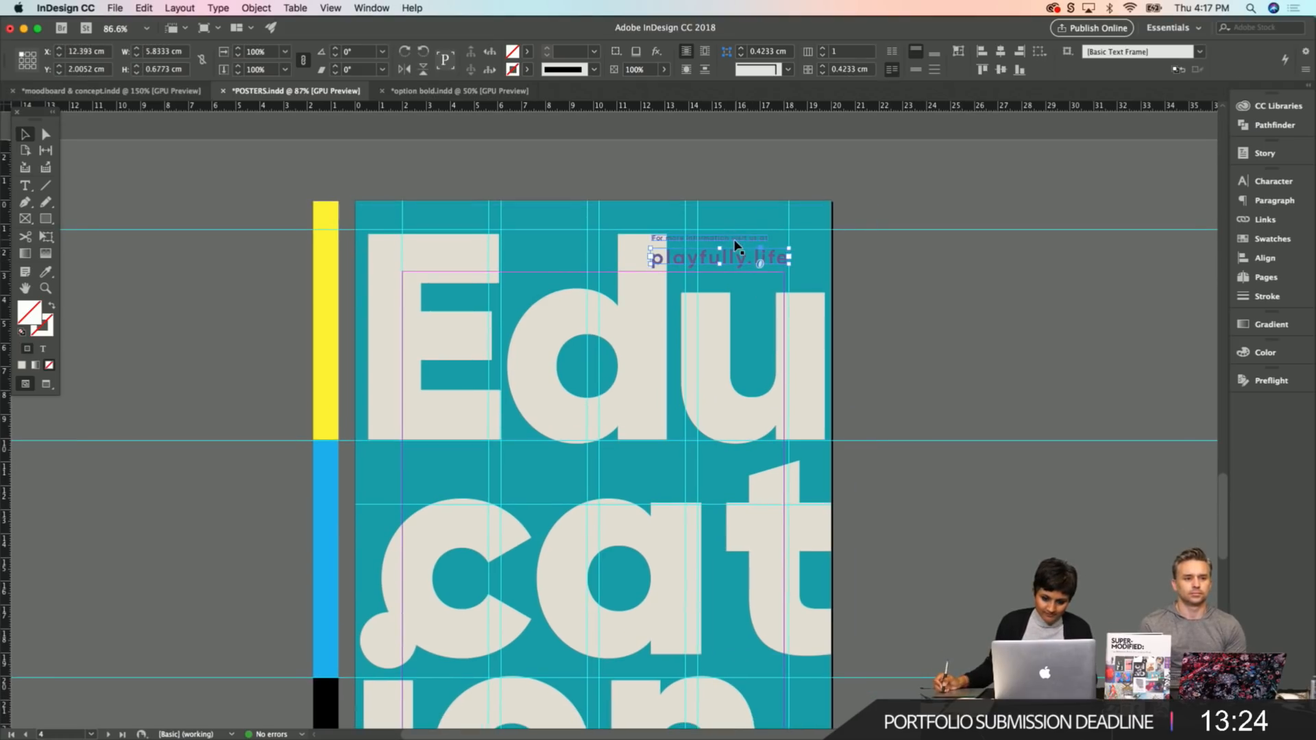
left_click(1042, 303)
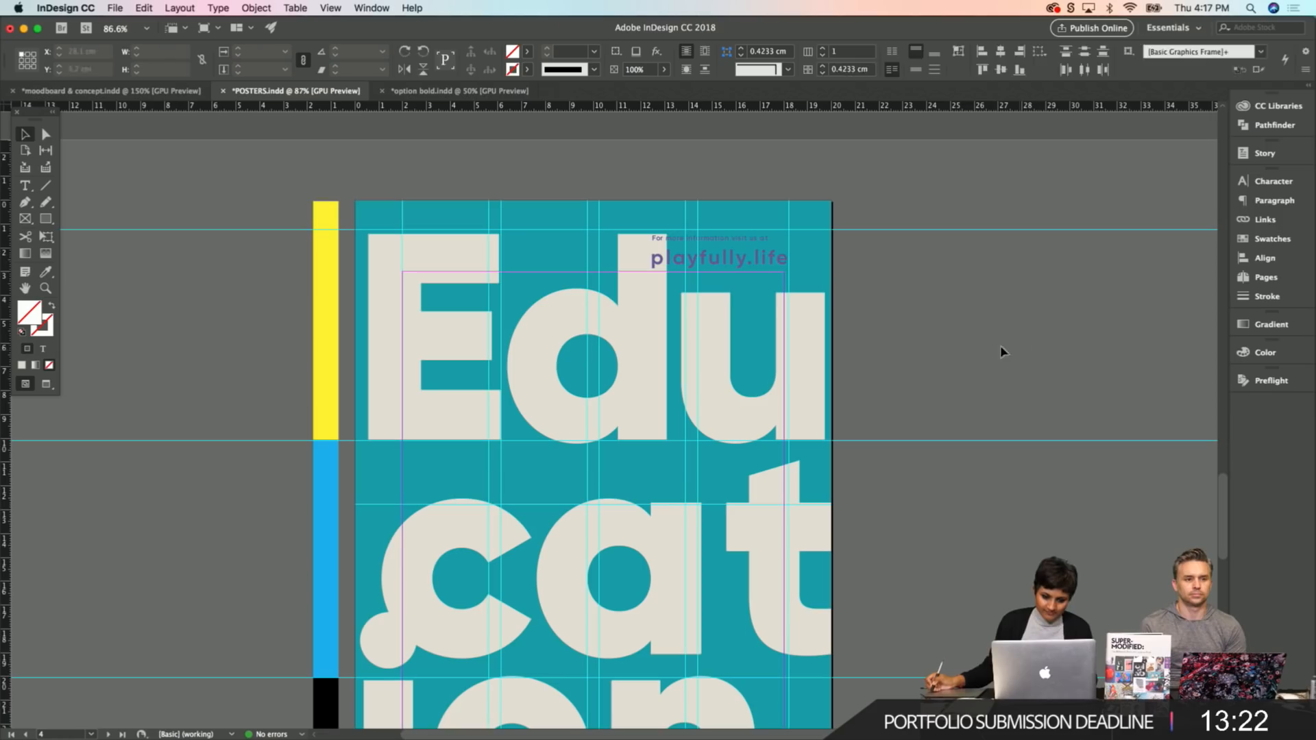
key("super+s")
key("w")
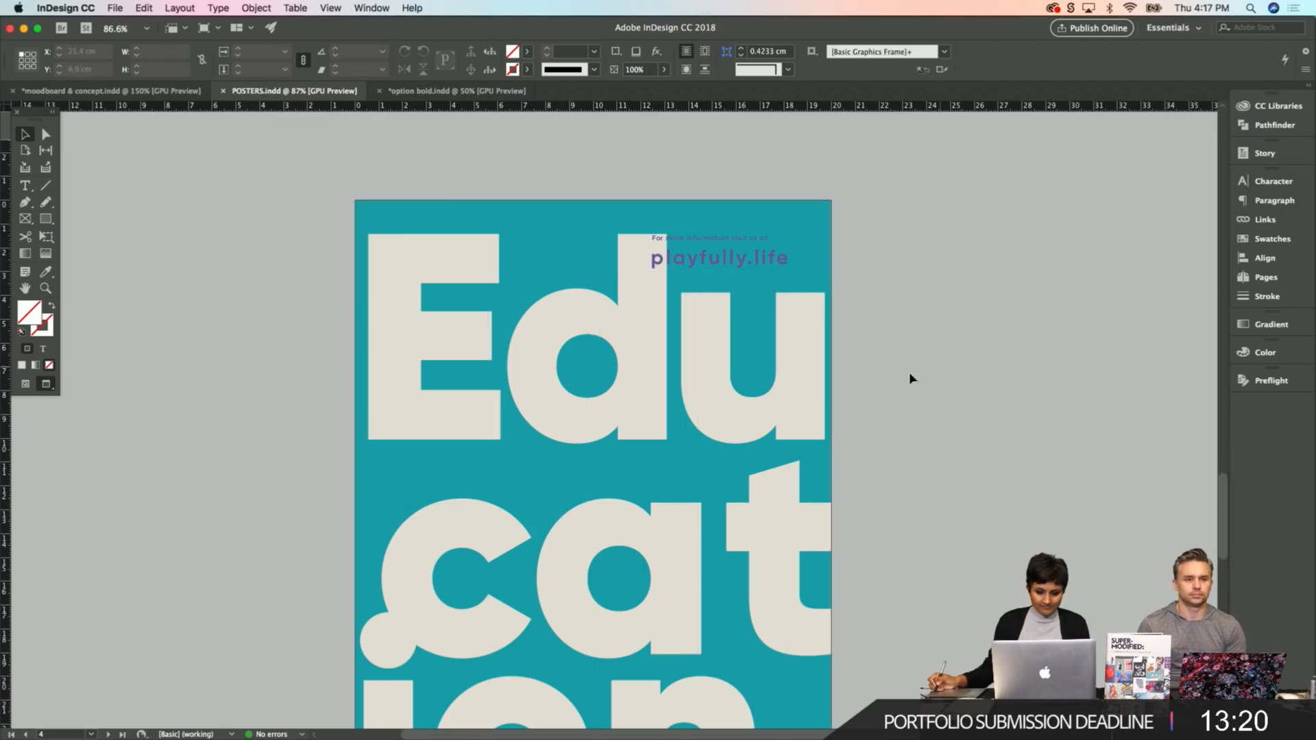
Delete the separate "t" frame and widen the "ca" frame to about 20.37 cm, past the poster's right edge.
scroll(611, 376, "down", 5)
left_click(591, 414)
left_click(803, 404)
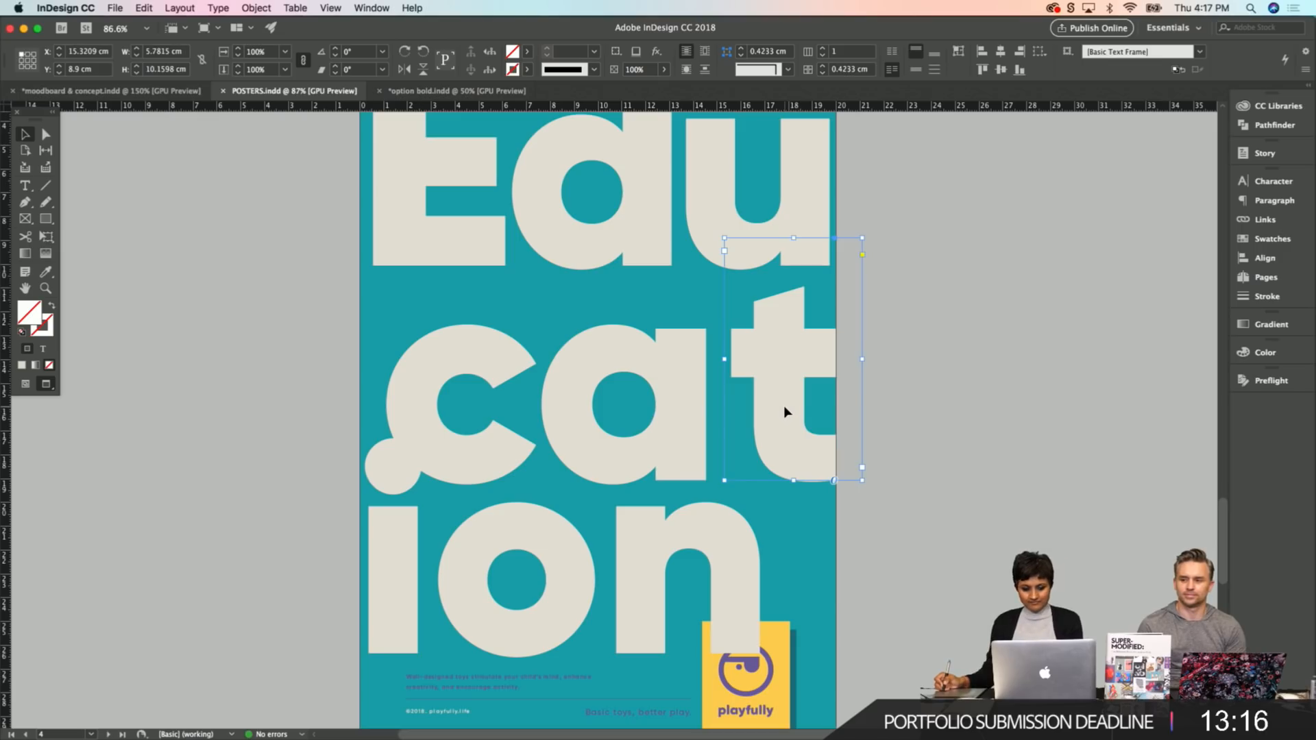
left_click(664, 431)
left_click(770, 440)
key("Delete")
left_click(693, 439)
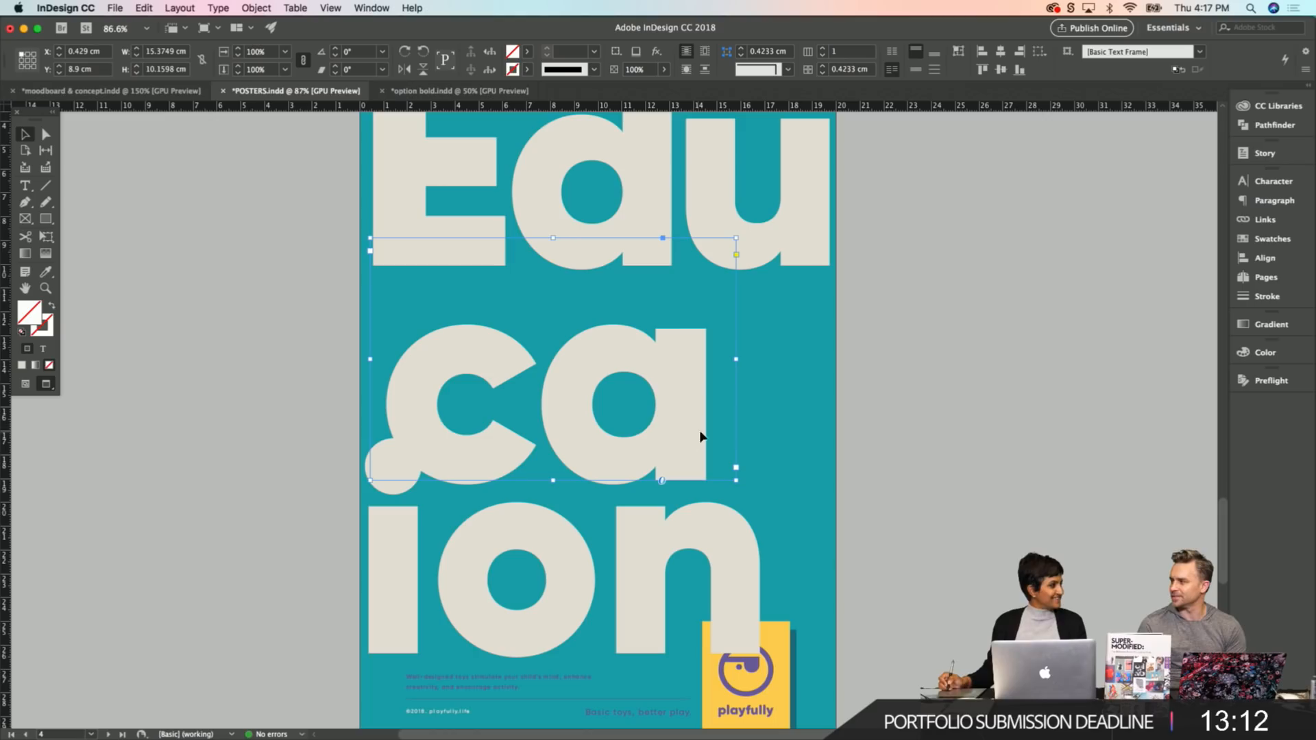
left_click_drag(736, 358, 854, 354)
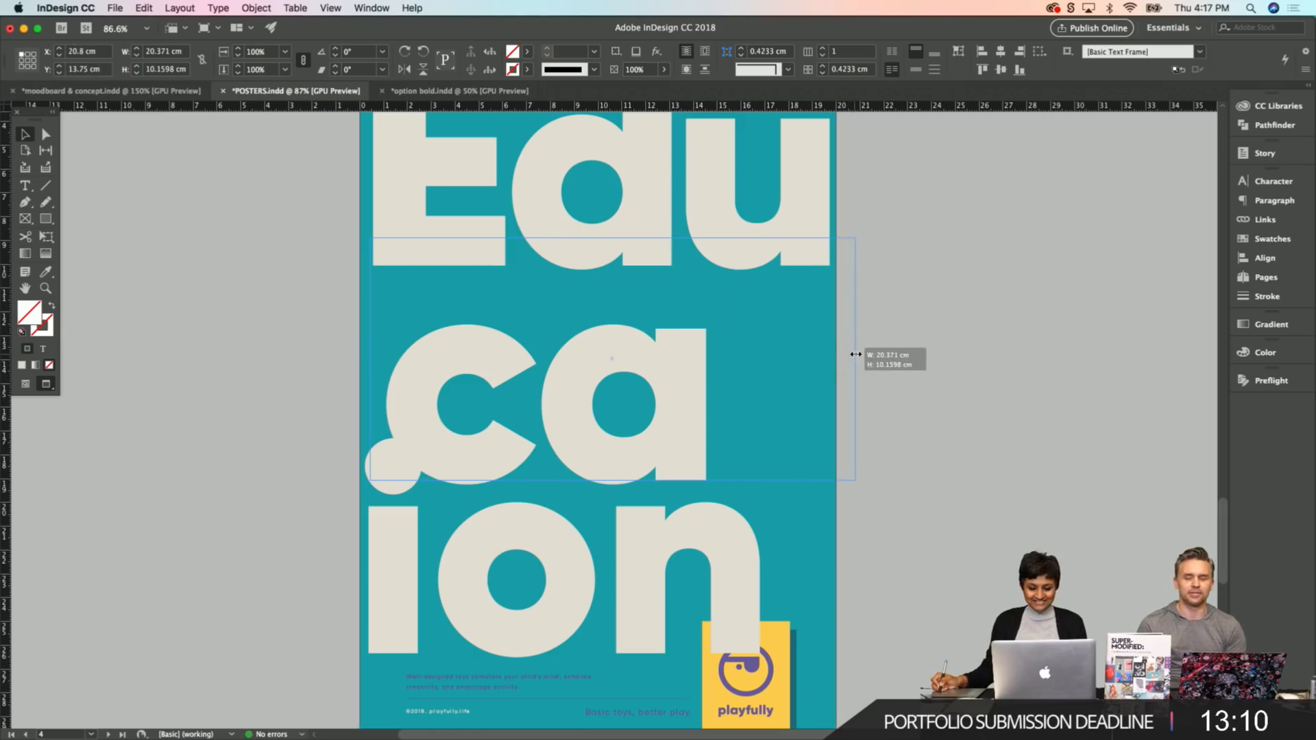
Replace the text in the widened middle frame with "cat".
double_click(778, 358)
key("BackSpace")
key("BackSpace")
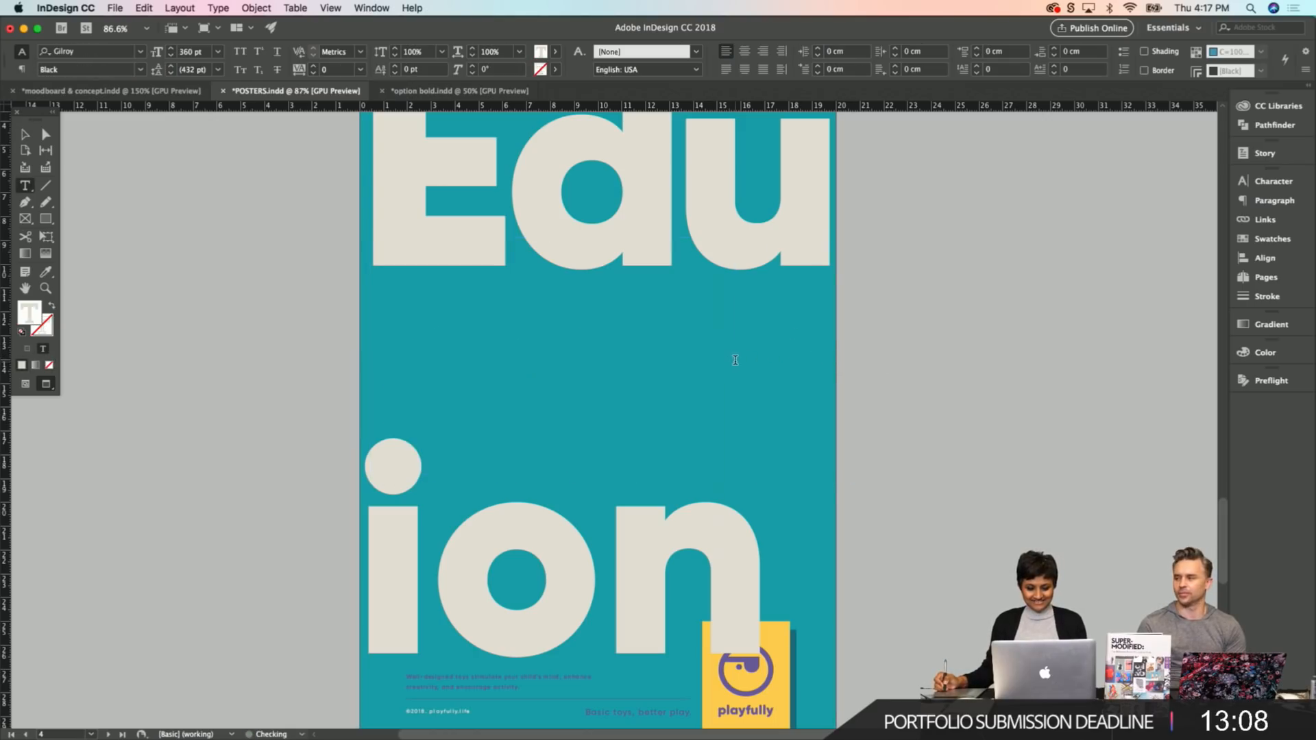
key("Escape")
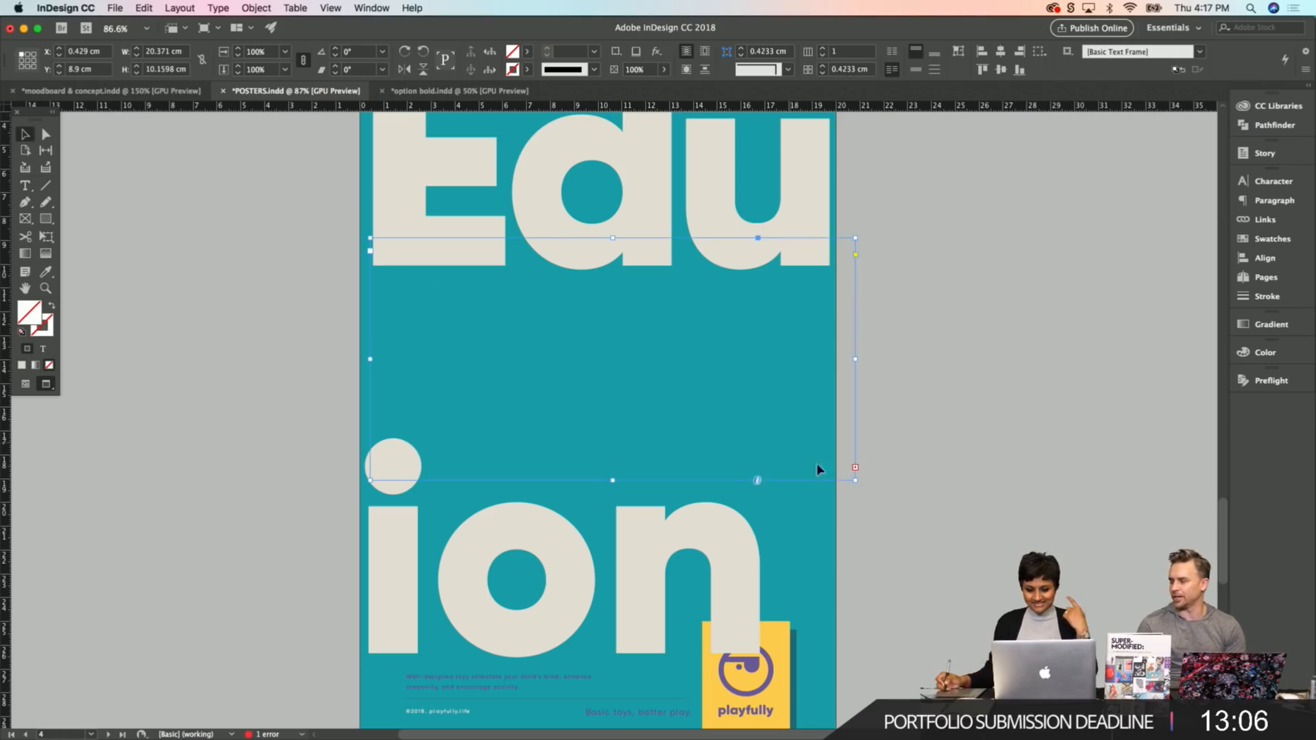
Enlarge the "cat" frame to 10.9 cm high so the whole word fits, keeping it about 20.37 cm wide.
left_click_drag(856, 481, 905, 498)
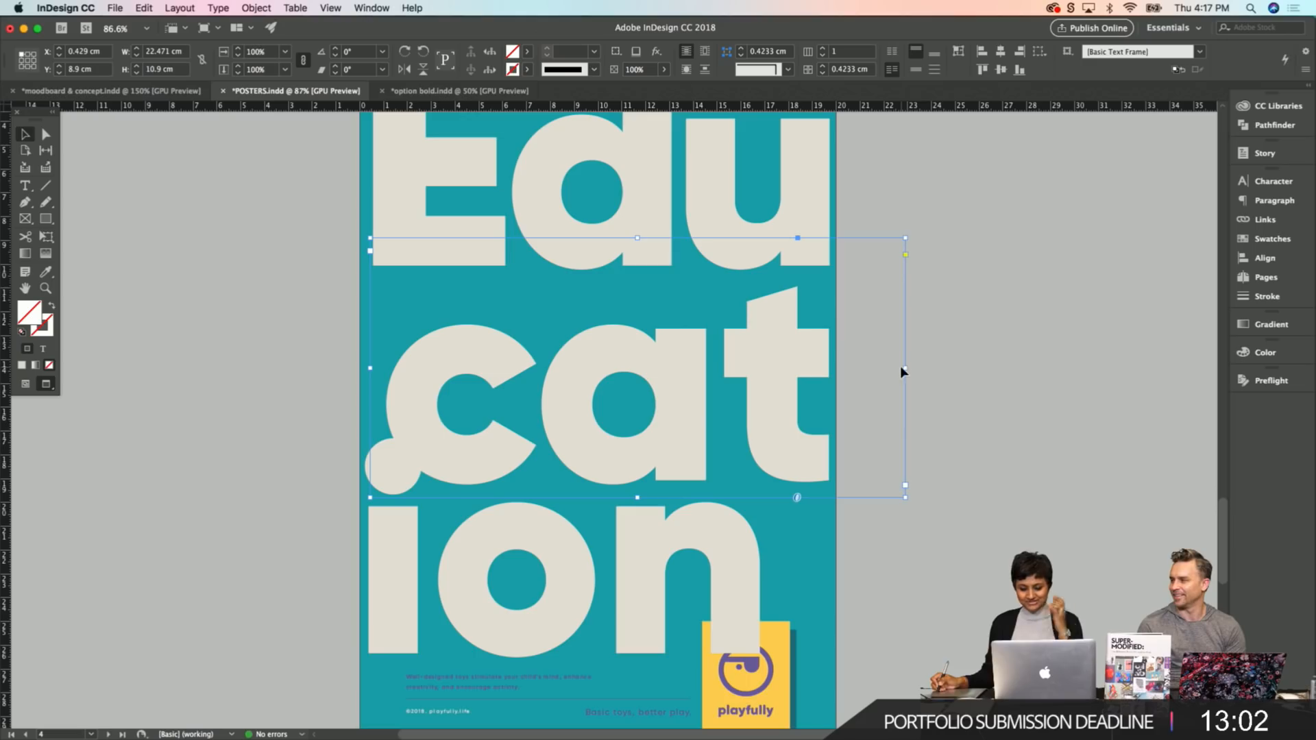
key("super+z")
left_click(943, 390)
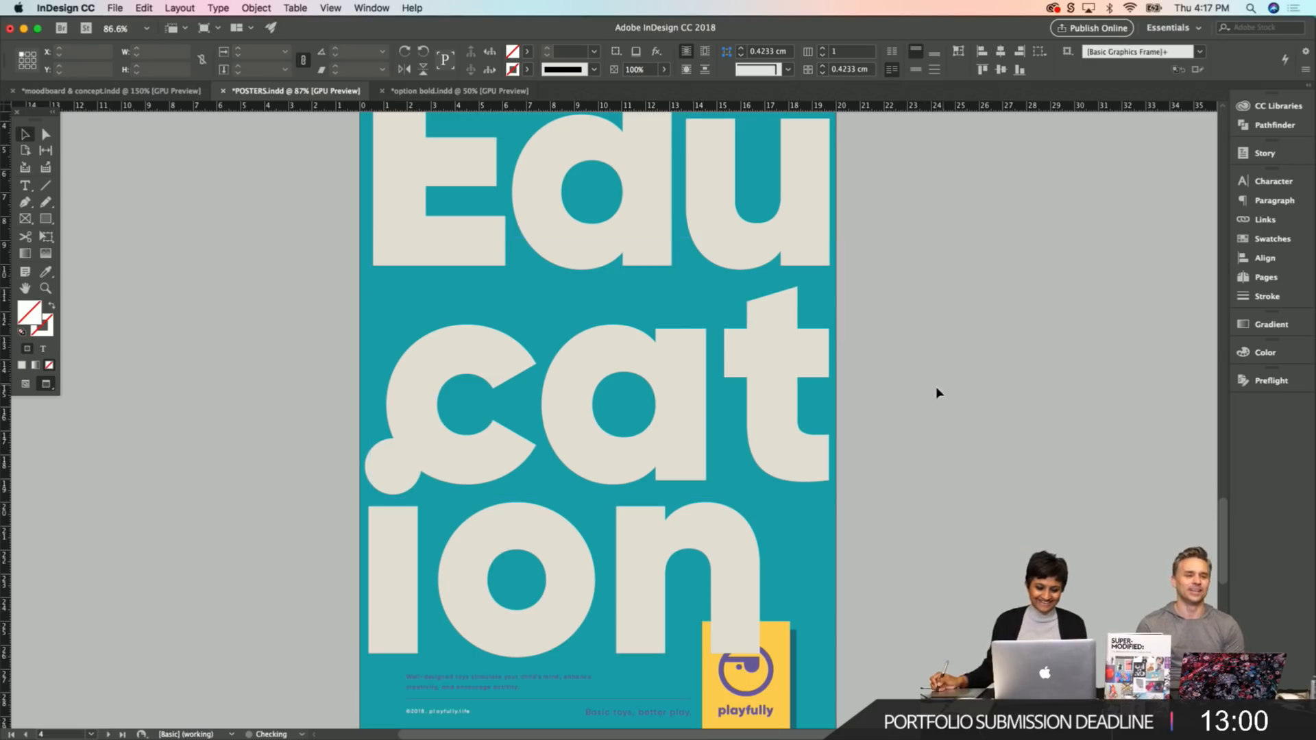
left_click(585, 438)
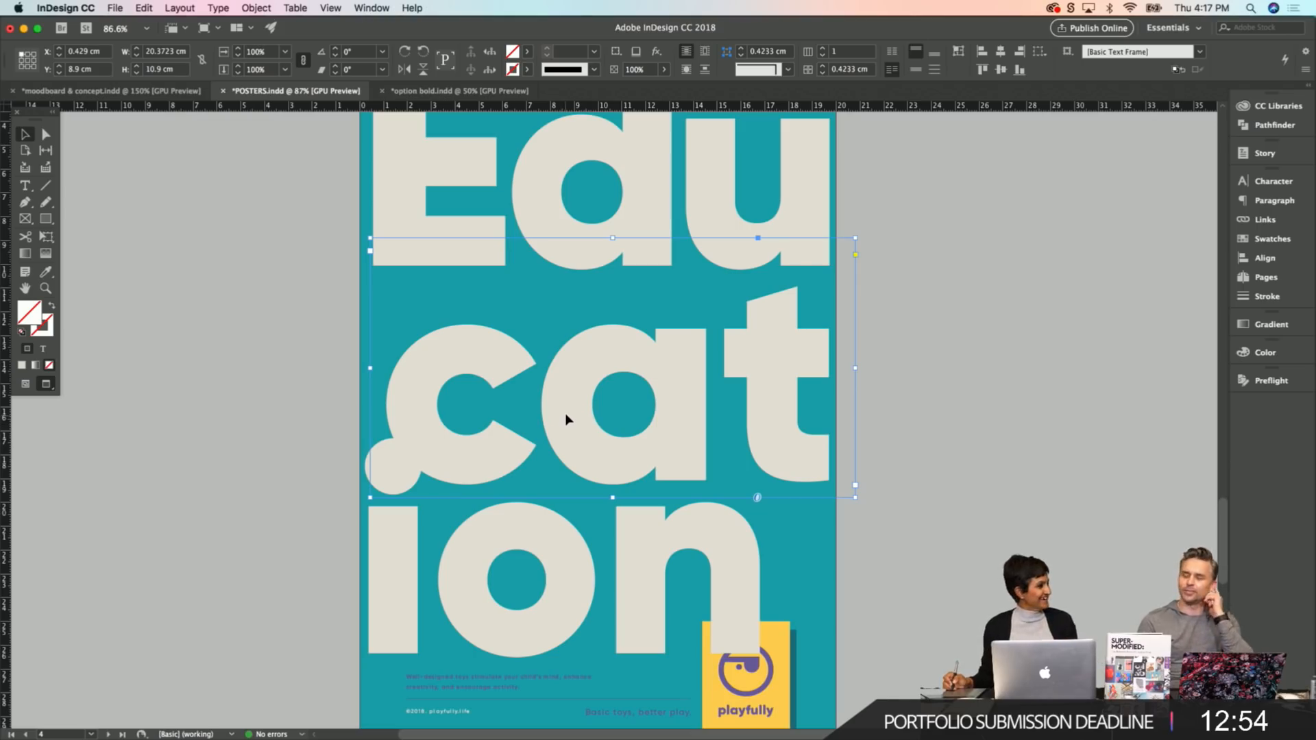
Deselect the "cat" frame and save the posters document.
left_click(983, 382)
key("super+s")
scroll(295, 480, "down", 2)
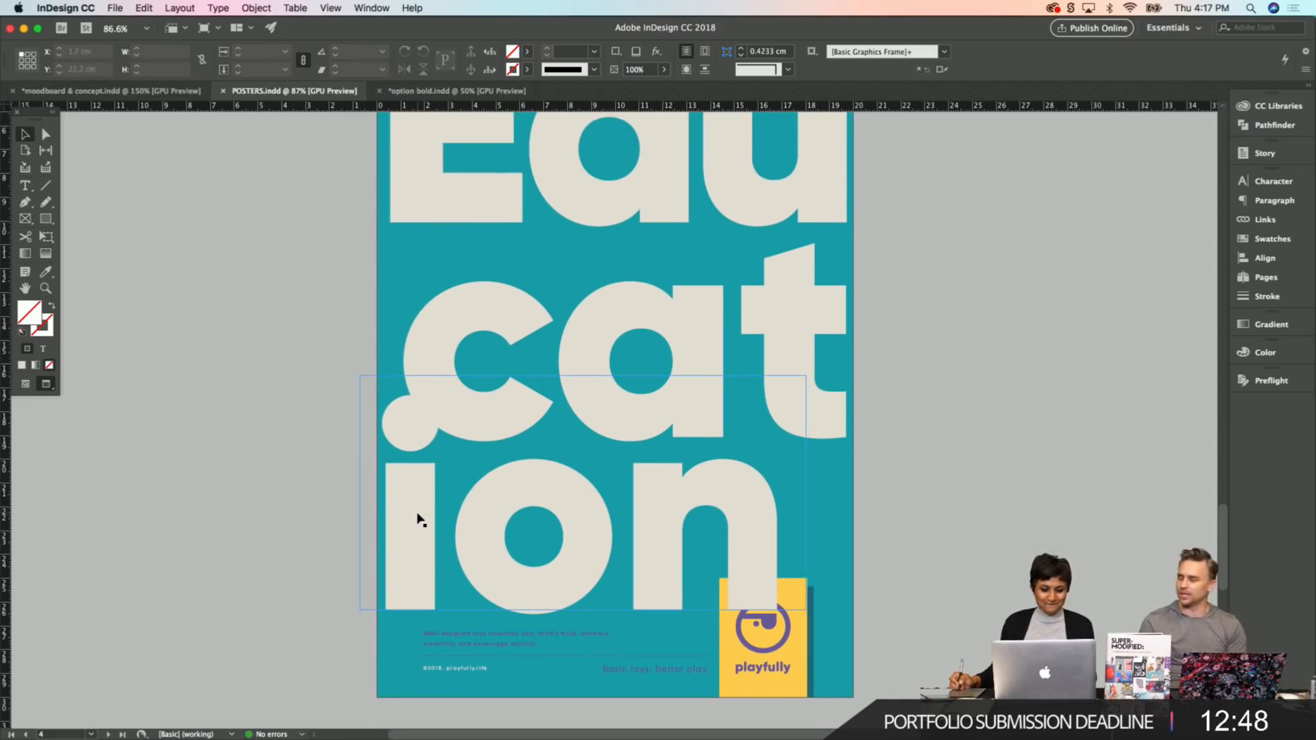
scroll(282, 500, "down", 1)
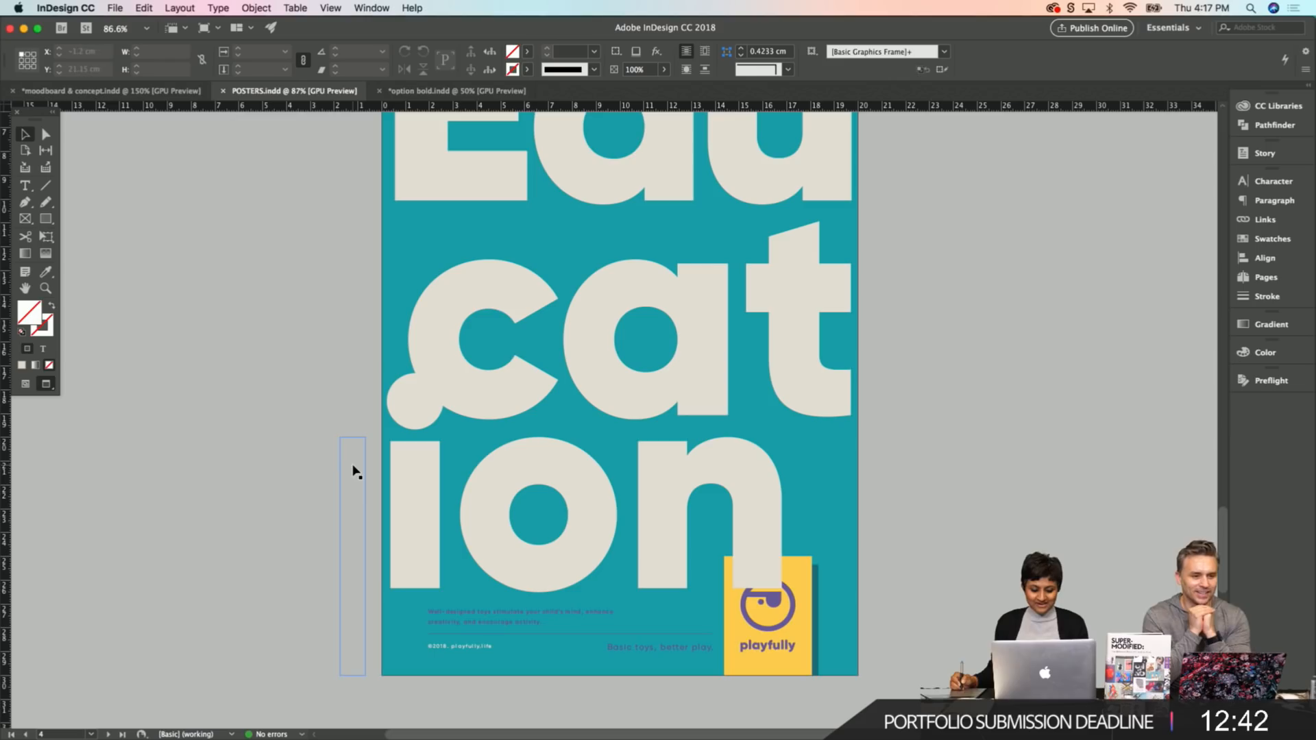
scroll(240, 472, "down", 3)
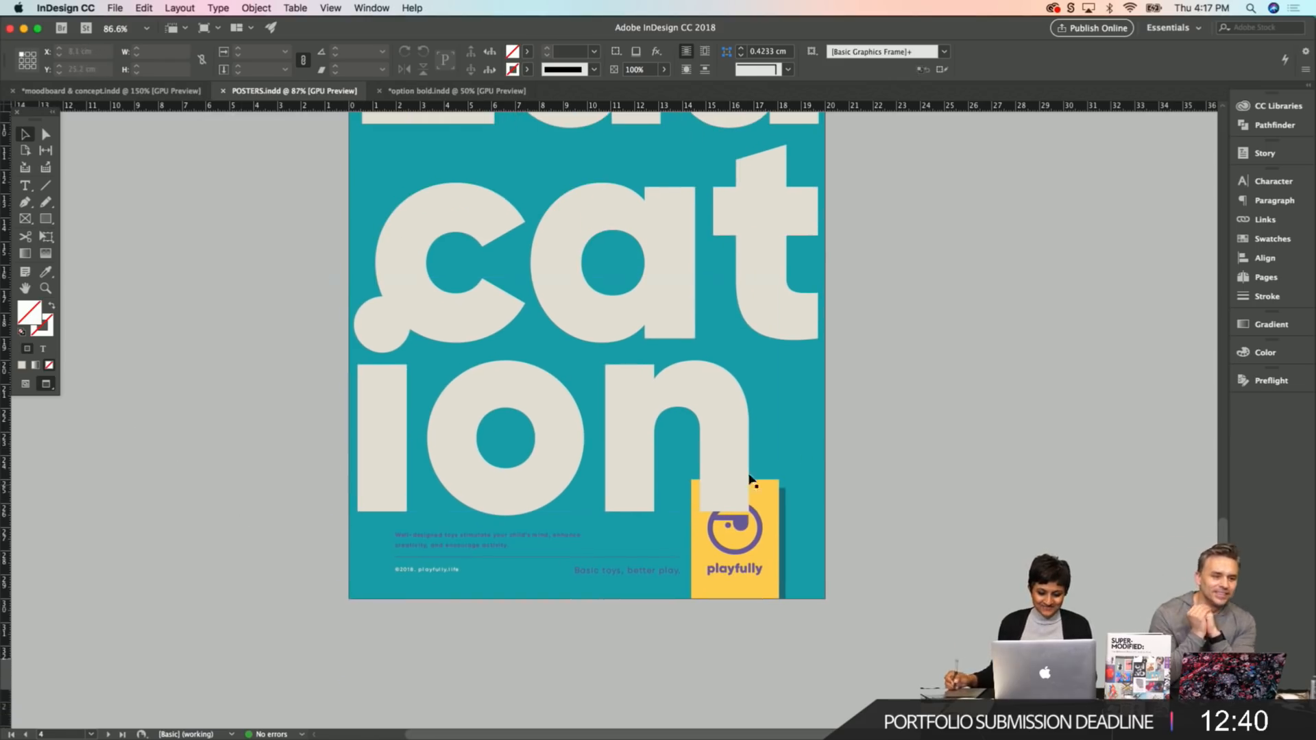
Bring the yellow playfully logo tag to the front so it sits above the "n" of "ion".
left_click(797, 501)
left_click(256, 7)
mouse_move(303, 50)
left_click(434, 54)
left_click(961, 440)
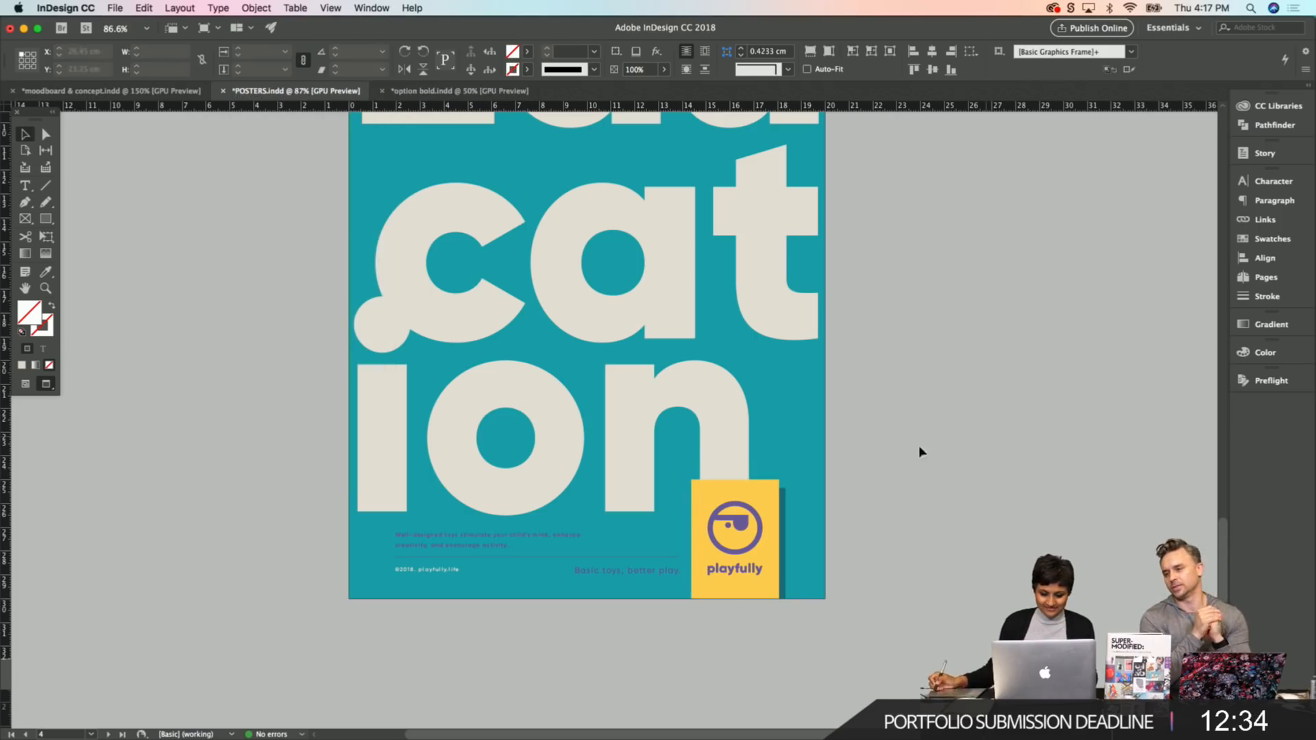
Show the guides and move the "cat" frame right to X about 1.73 cm, clear of the i's dot.
left_click_drag(378, 240, 386, 295)
scroll(386, 295, "up", 5)
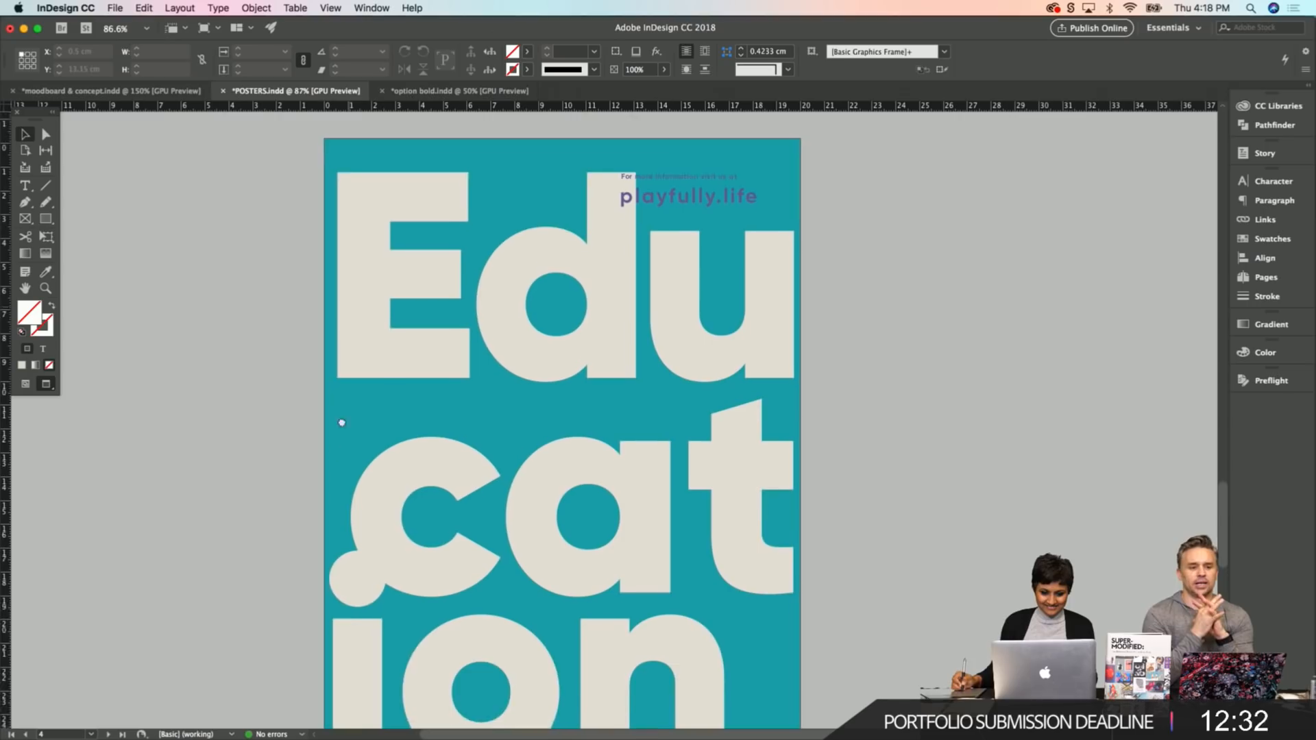
key("w")
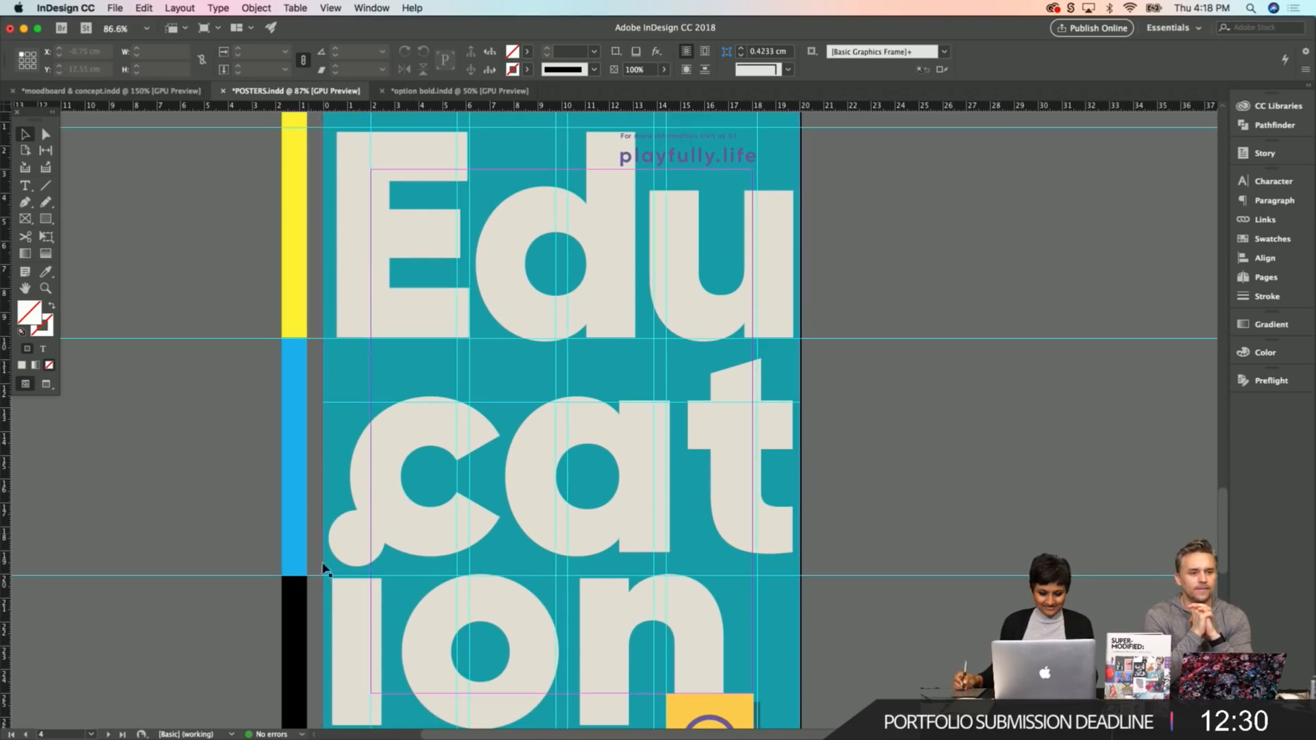
scroll(776, 430, "down", 3)
left_click(388, 538)
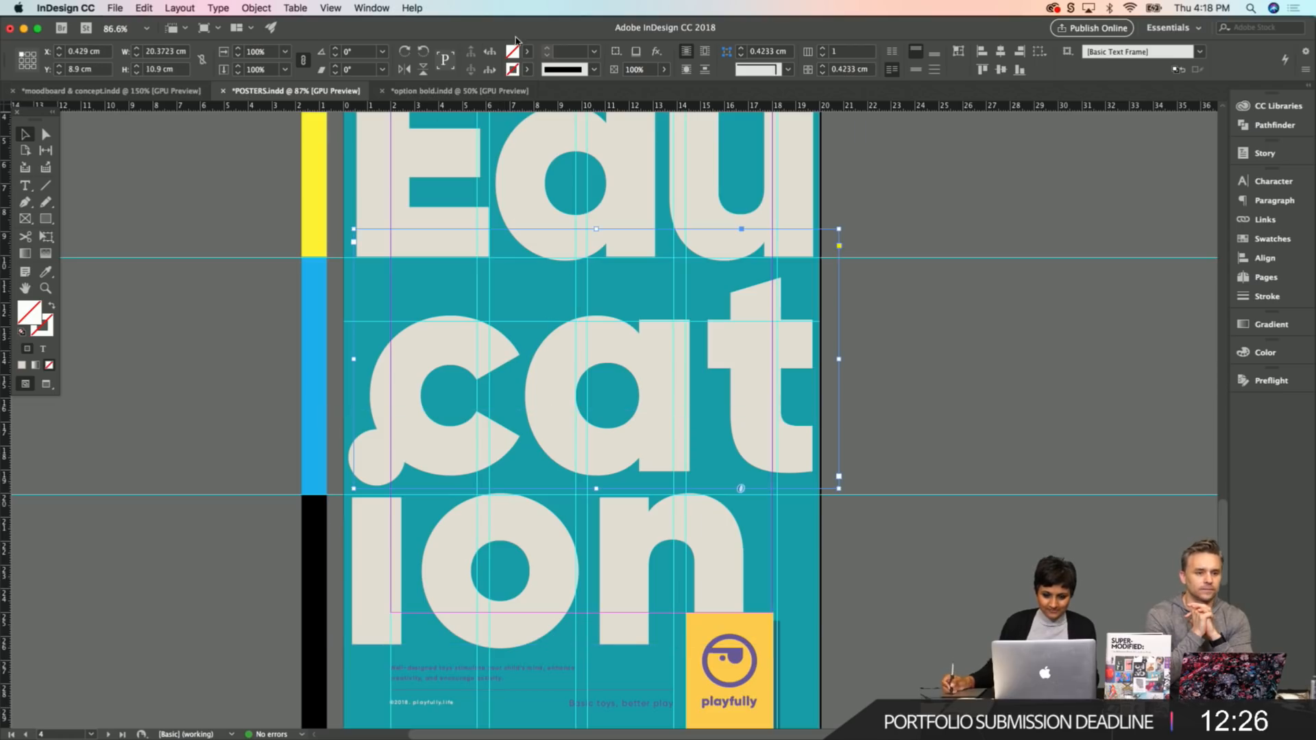
left_click_drag(538, 370, 569, 360)
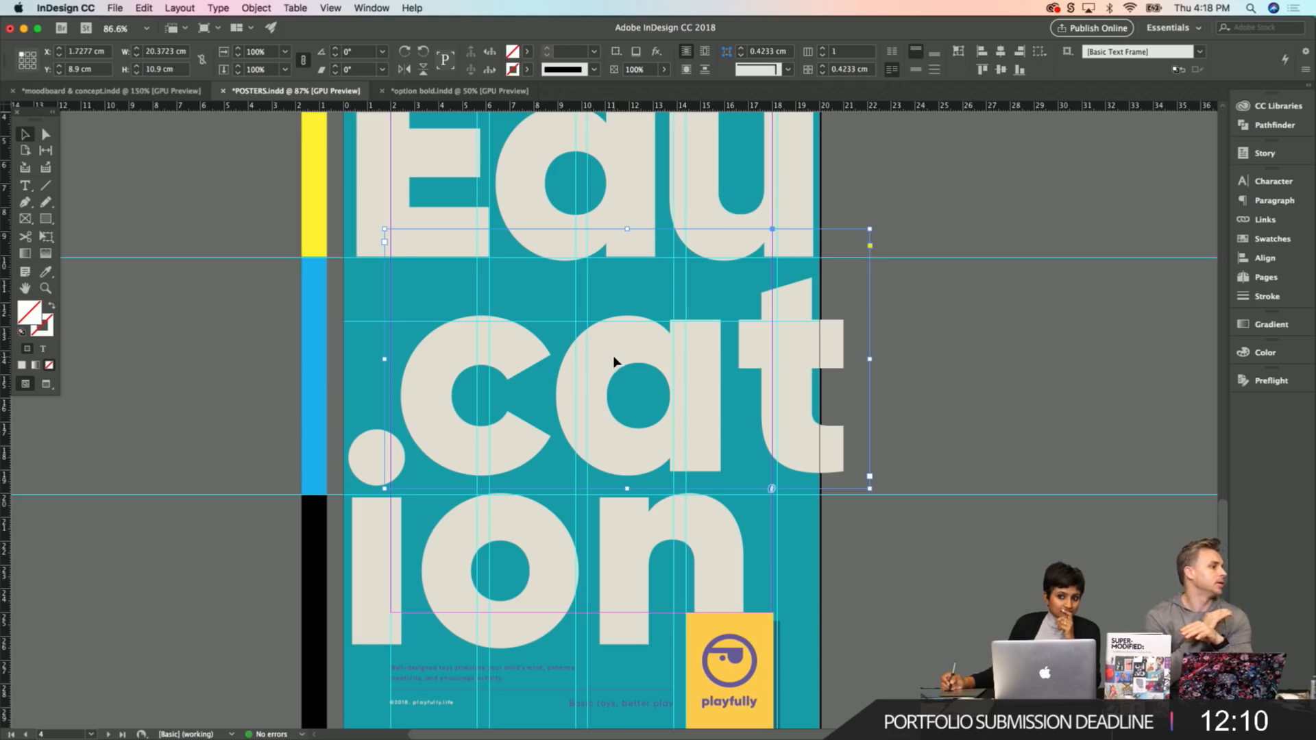
Go to the orange "Creative" poster and show it in preview without guides.
scroll(612, 360, "down", 10)
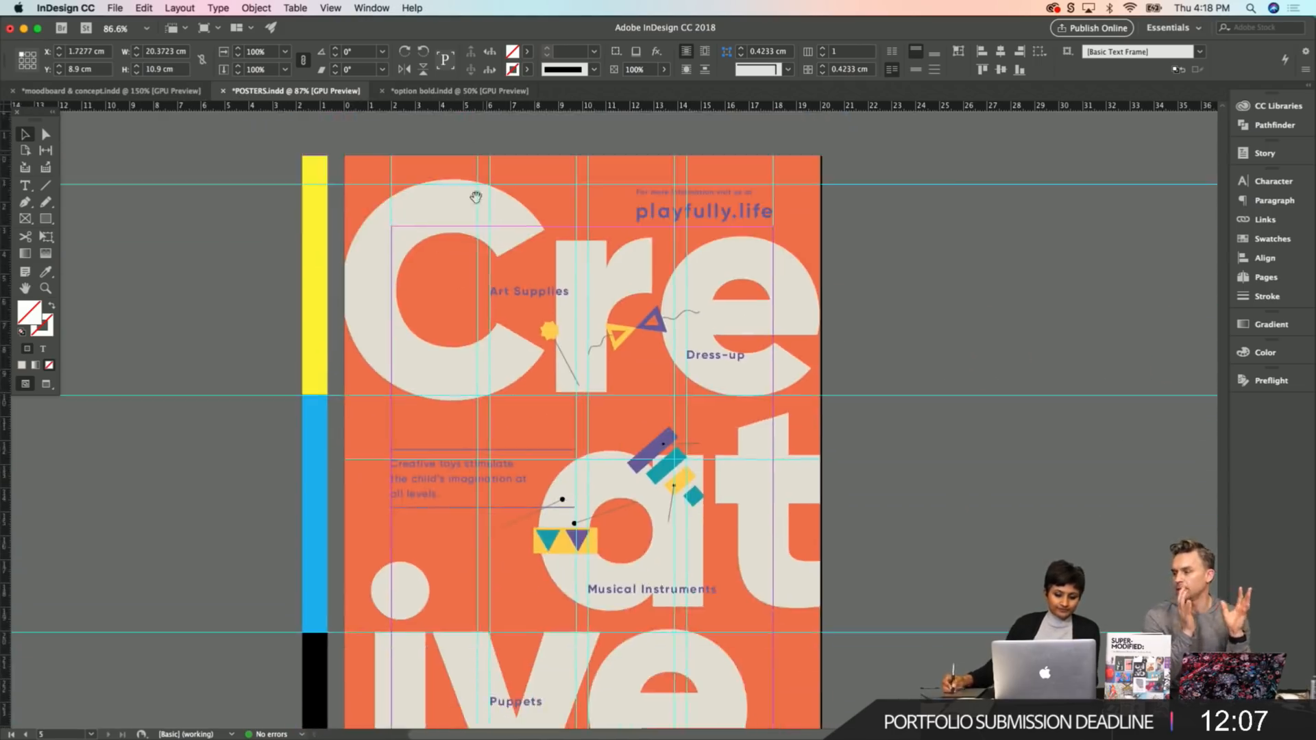
left_click_drag(476, 197, 472, 111)
left_click(226, 489)
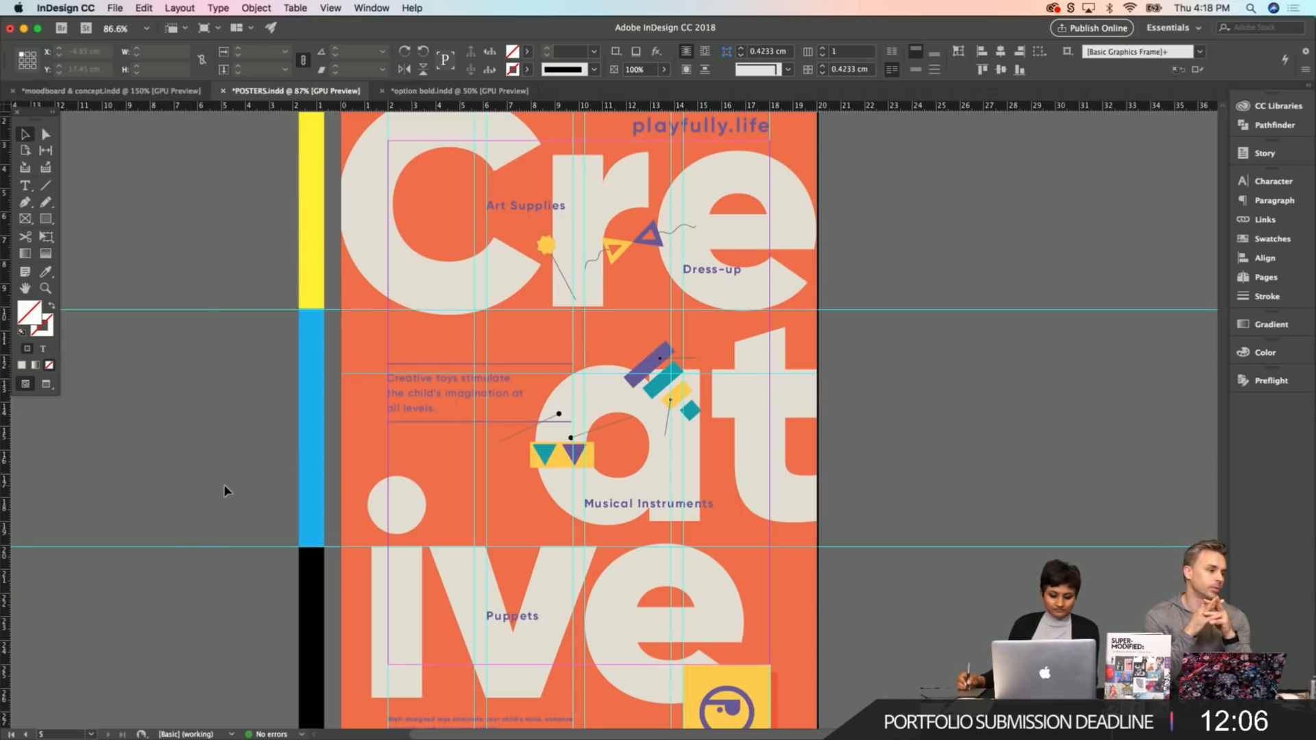
key("s")
key("w")
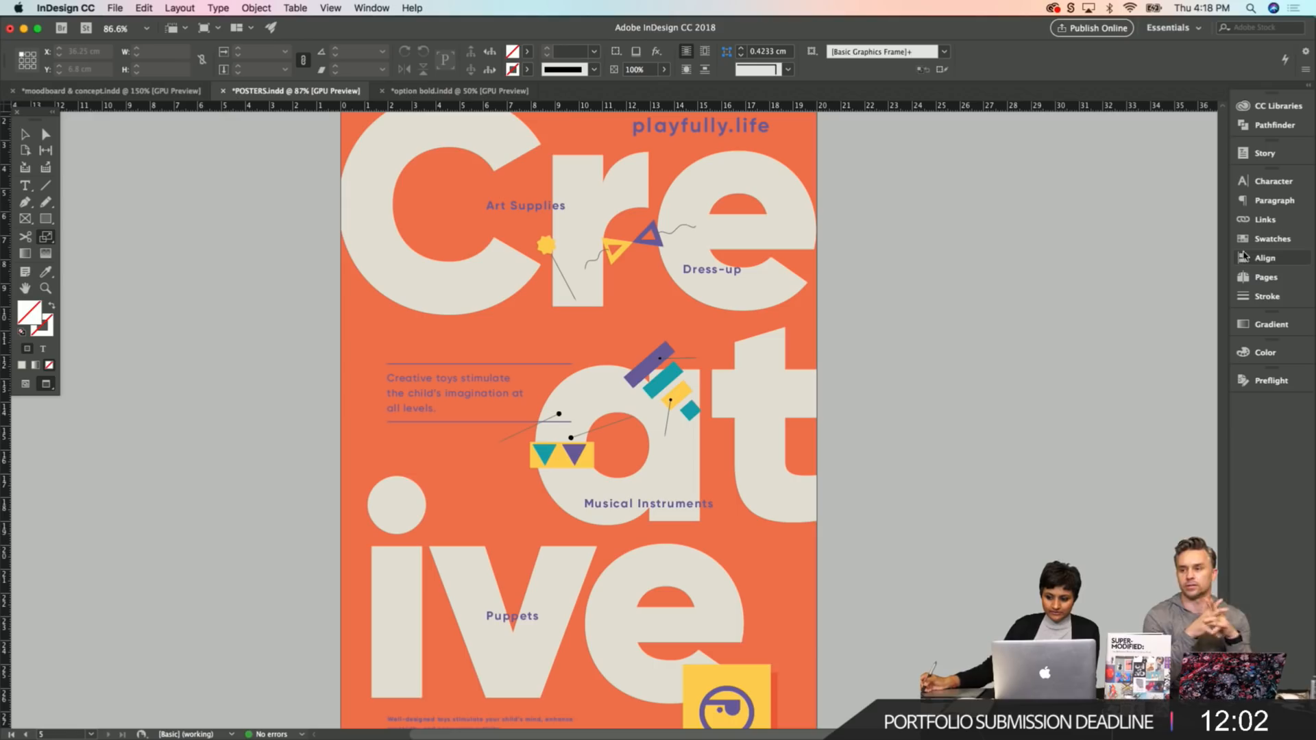
Open page 2 with the purple "Active" poster and copy its three yellow face icons.
left_click(1266, 277)
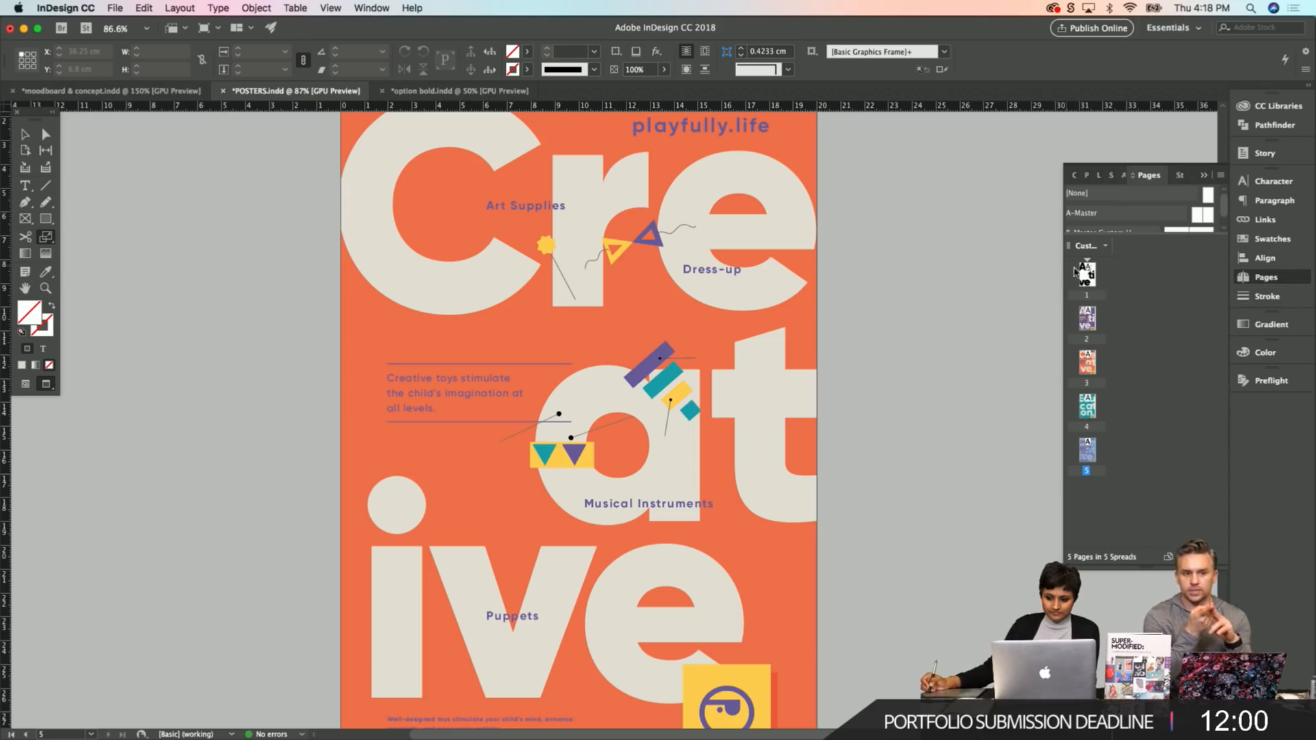
double_click(1086, 319)
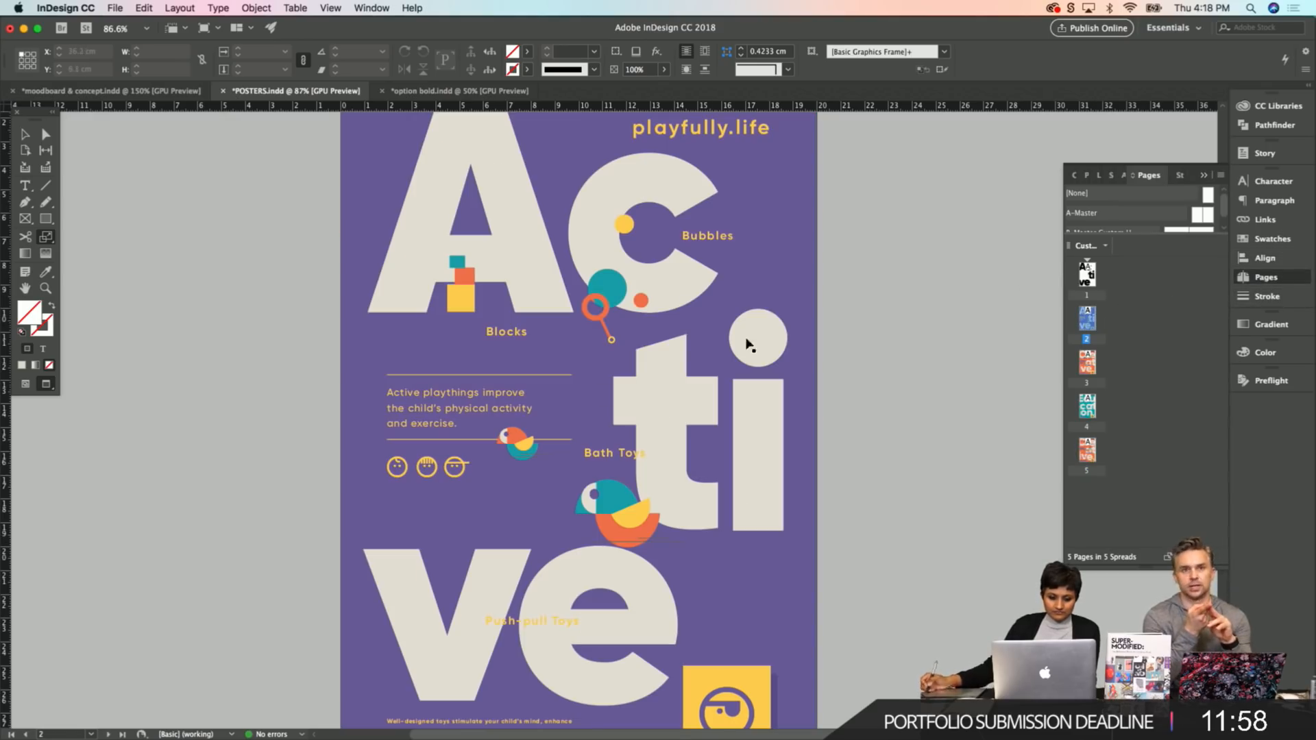
left_click(404, 476)
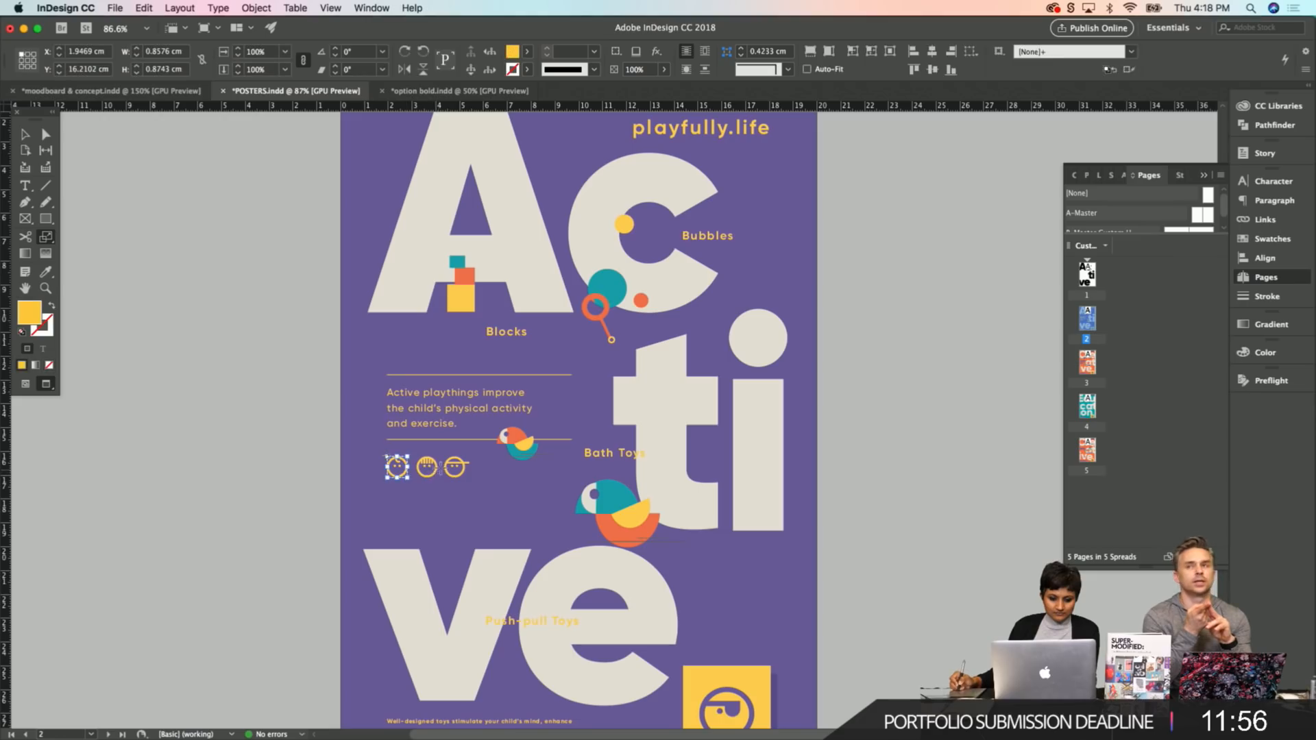
left_click(428, 469, "shift")
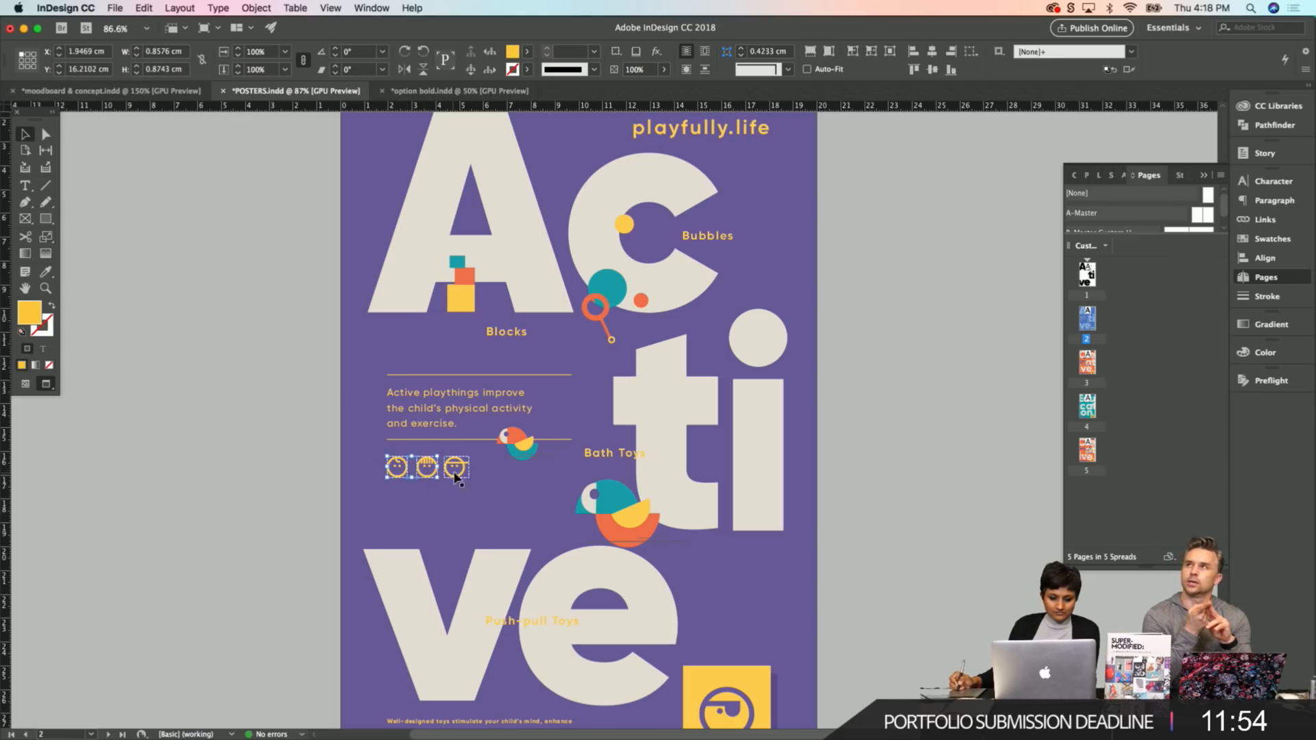
left_click(457, 468, "shift")
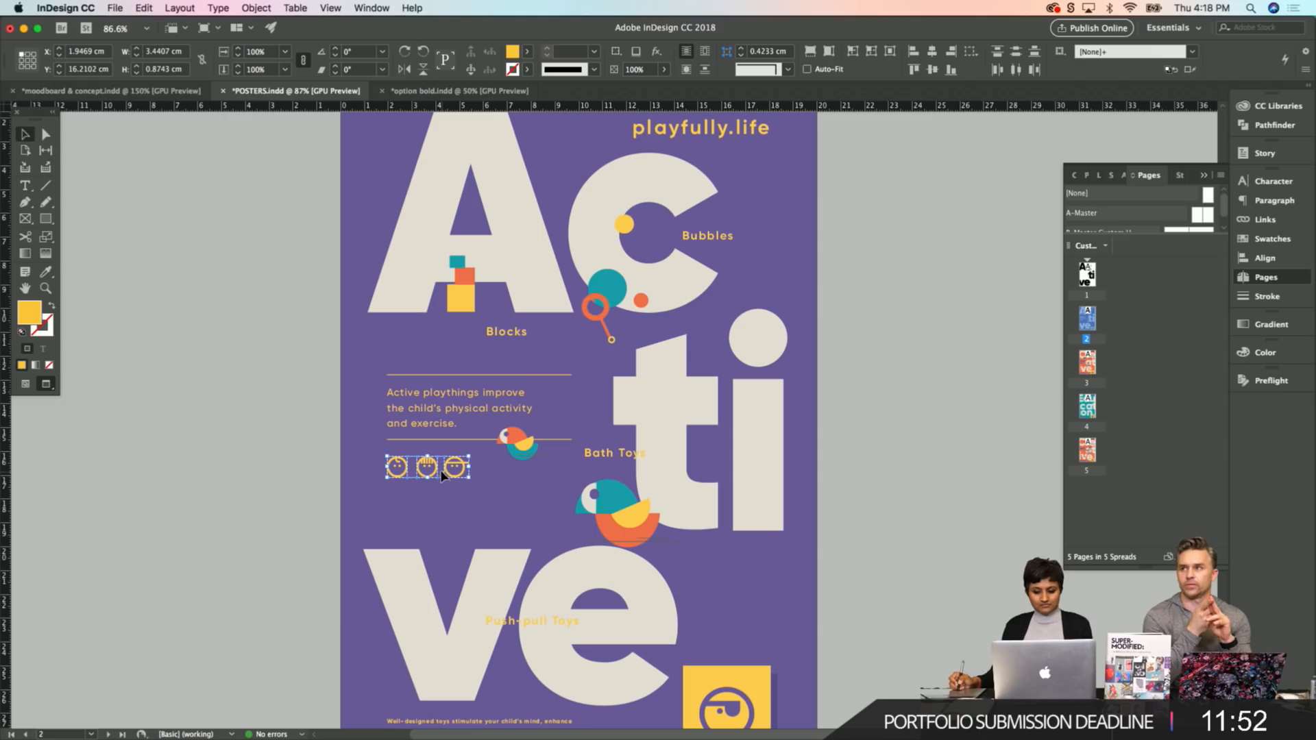
Paste the three face icons on page 5 and place them below the intro text's lower rule, at X 1.9469 cm, Y 15.1483 cm.
double_click(1086, 451)
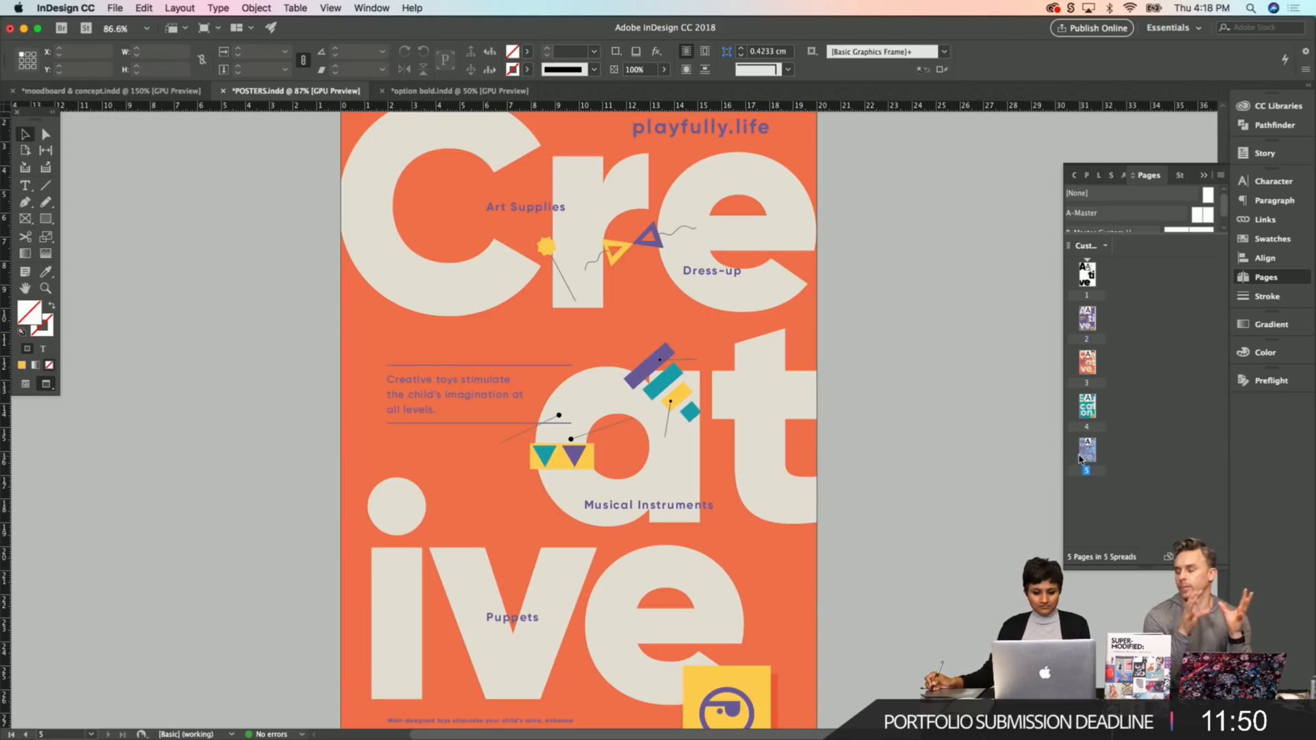
key("super+v")
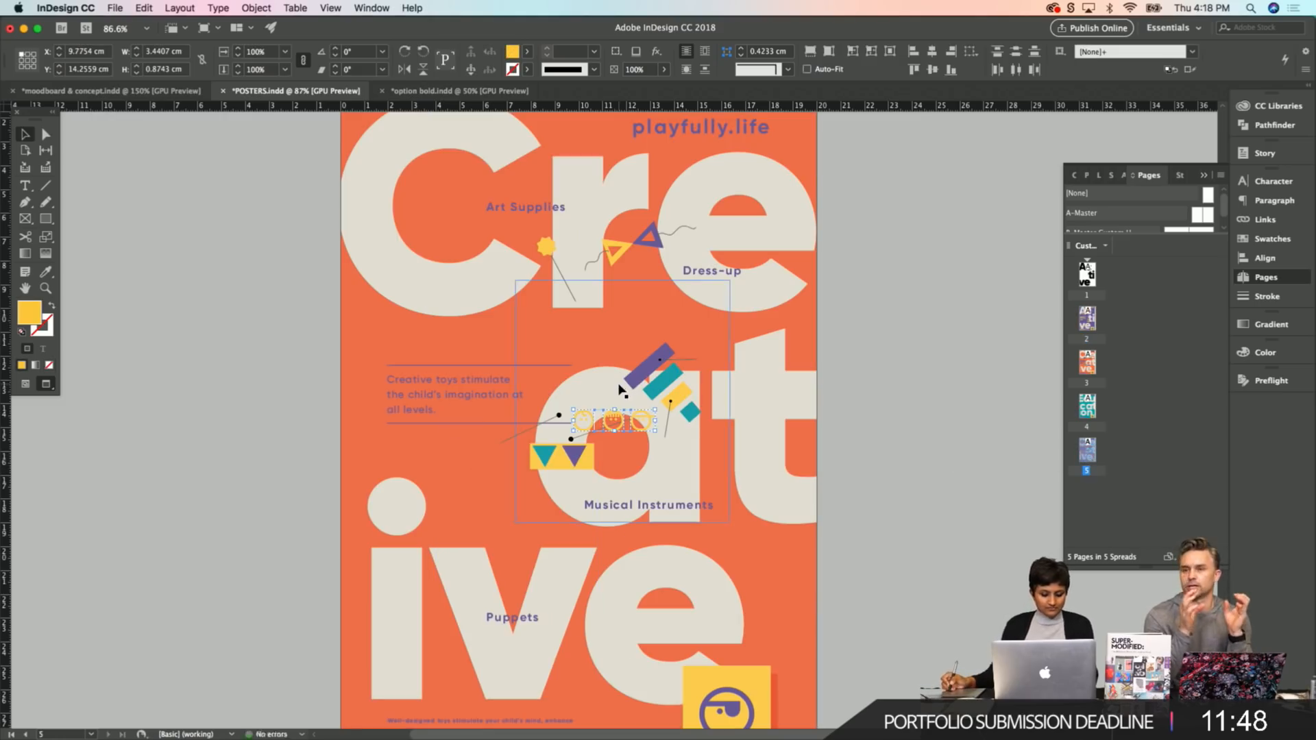
left_click_drag(619, 422, 437, 443)
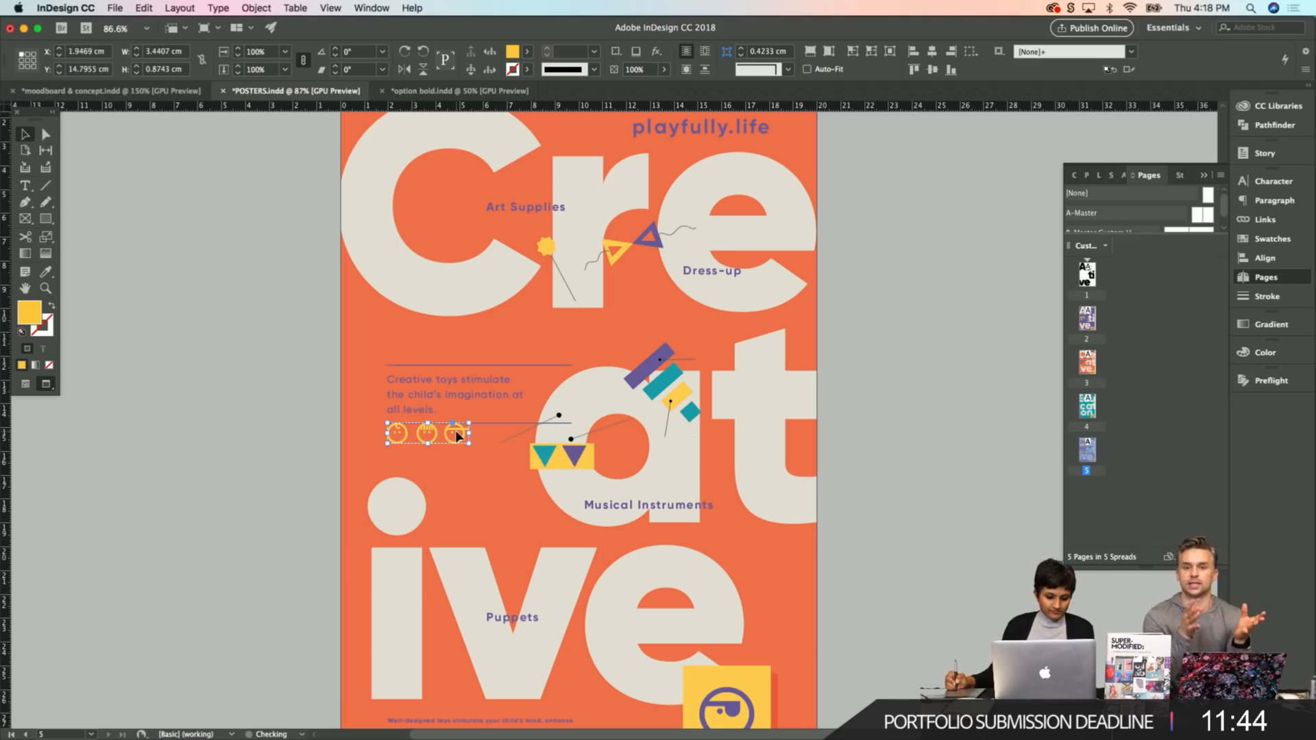
key("shift+Down")
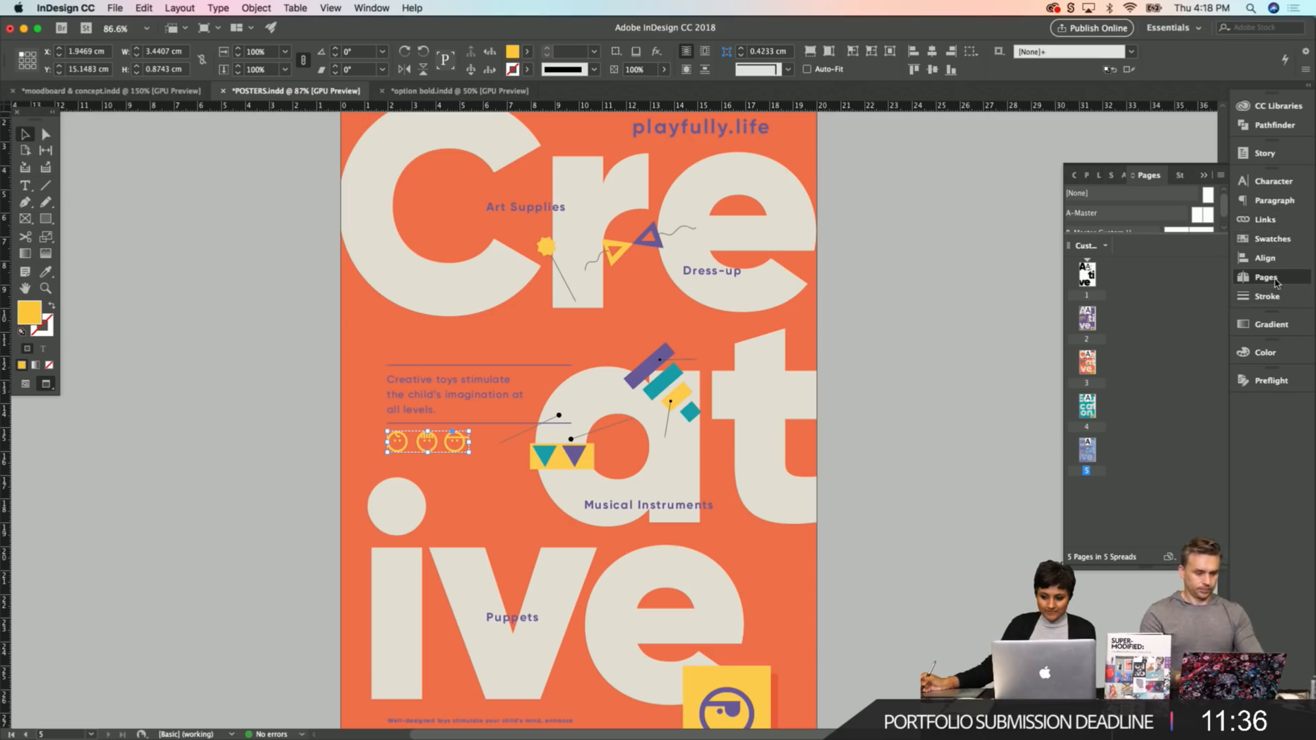
Fill the three face icons on the orange poster with the purple swatch and save the document.
left_click(1278, 244)
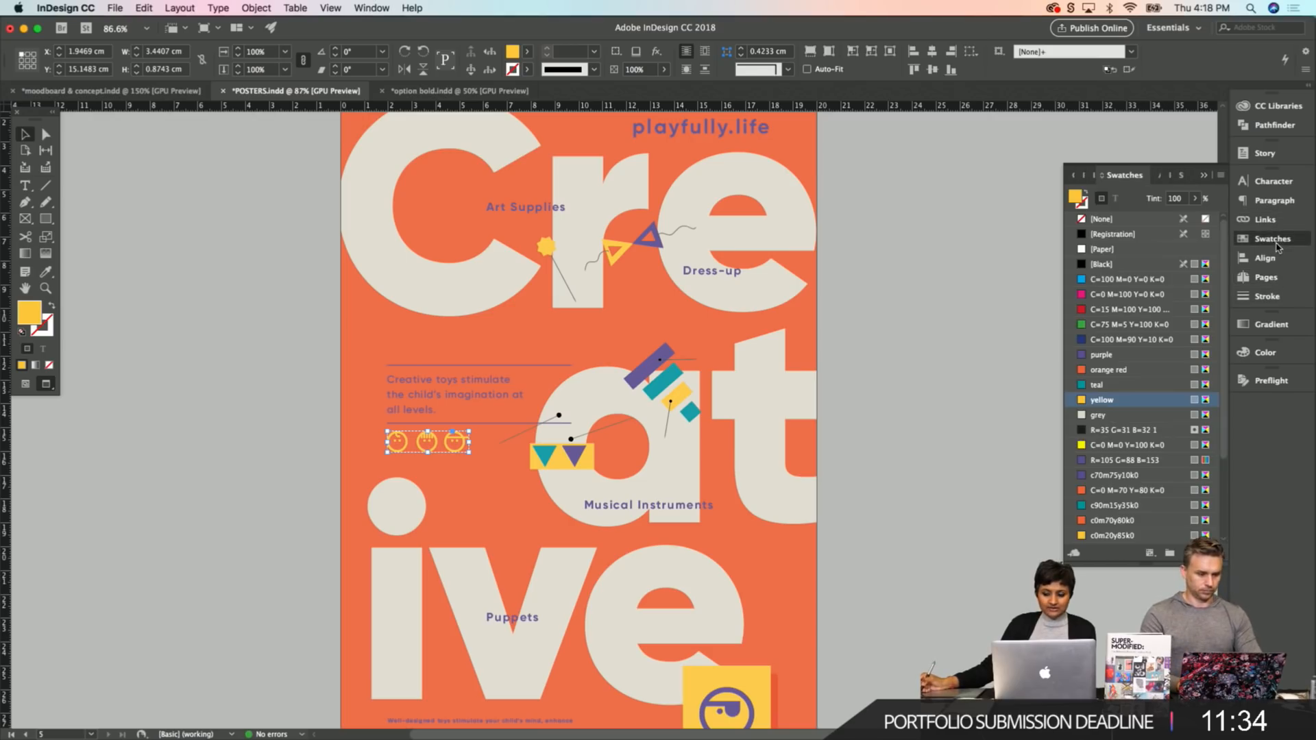
left_click(1137, 353)
scroll(1138, 353, "down", 2)
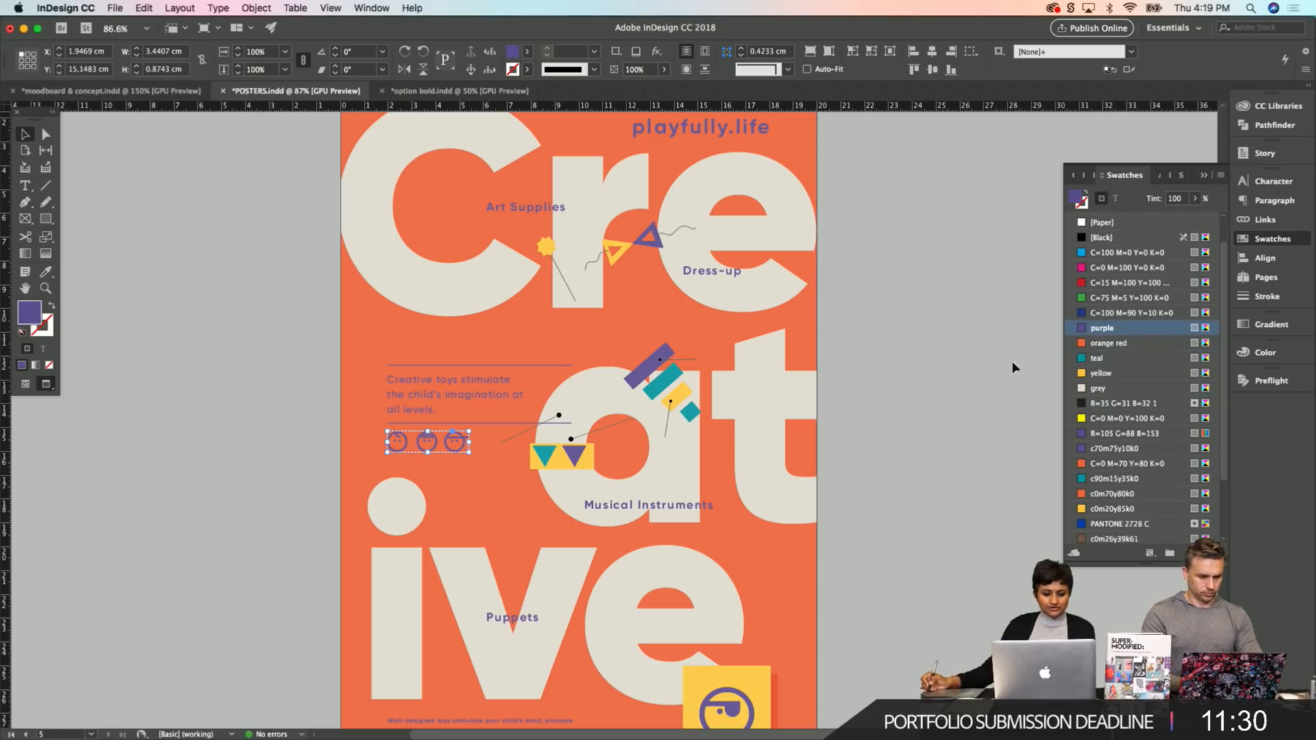
left_click(927, 383)
key("super+s")
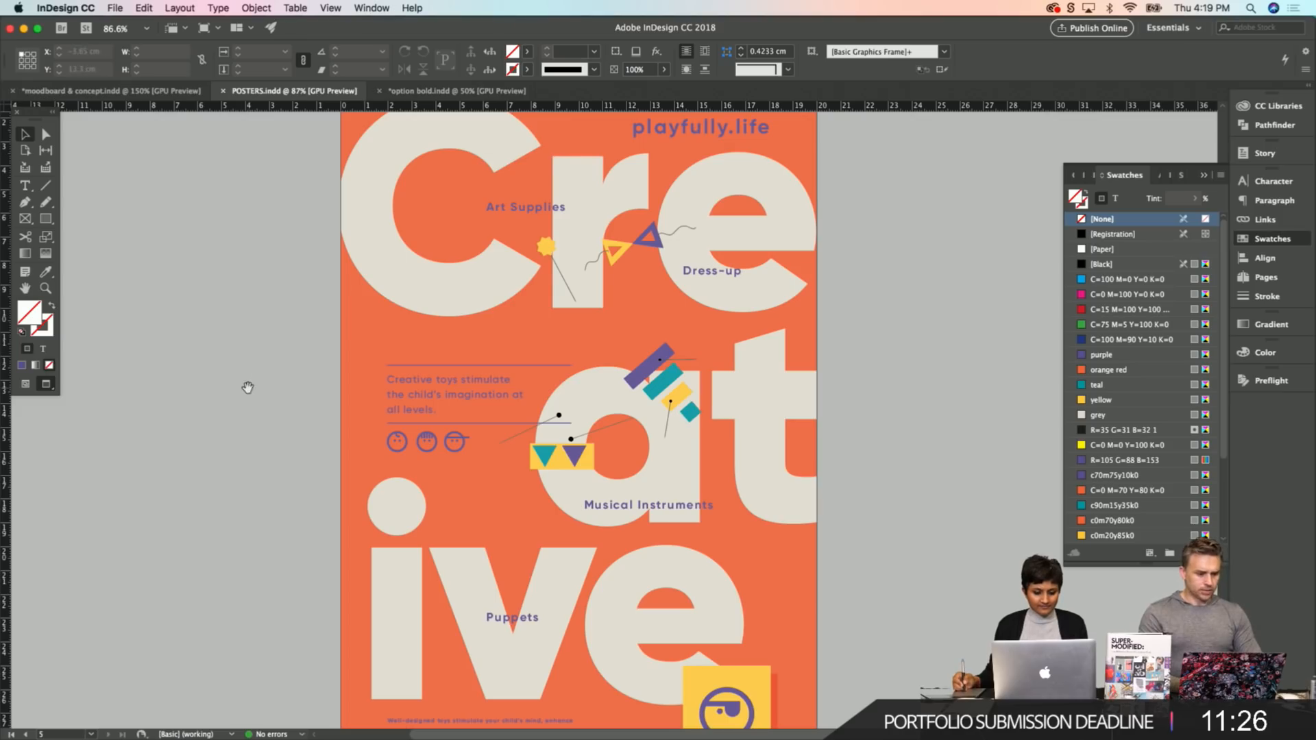
left_click_drag(248, 388, 240, 374)
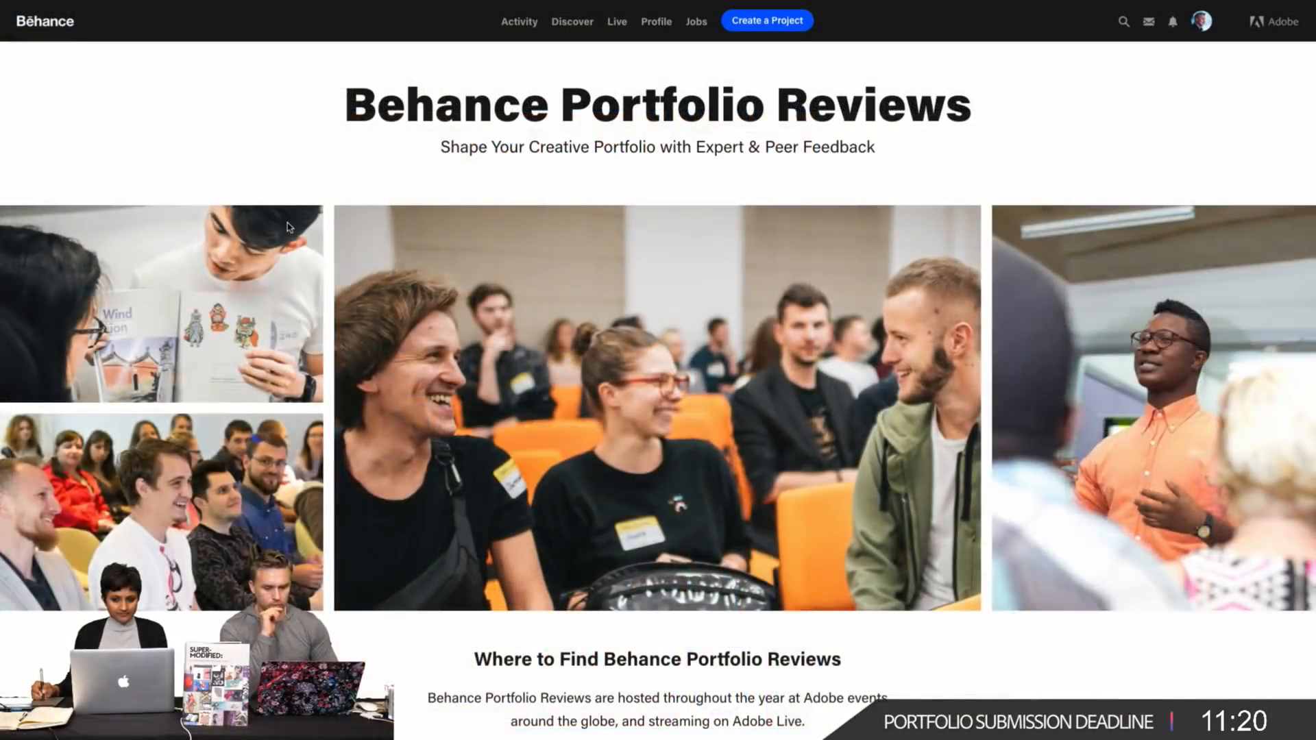
Switch to the Behance Portfolio Reviews page and examine where the reviews are hosted and how to submit a portfolio.
scroll(288, 227, "down", 8)
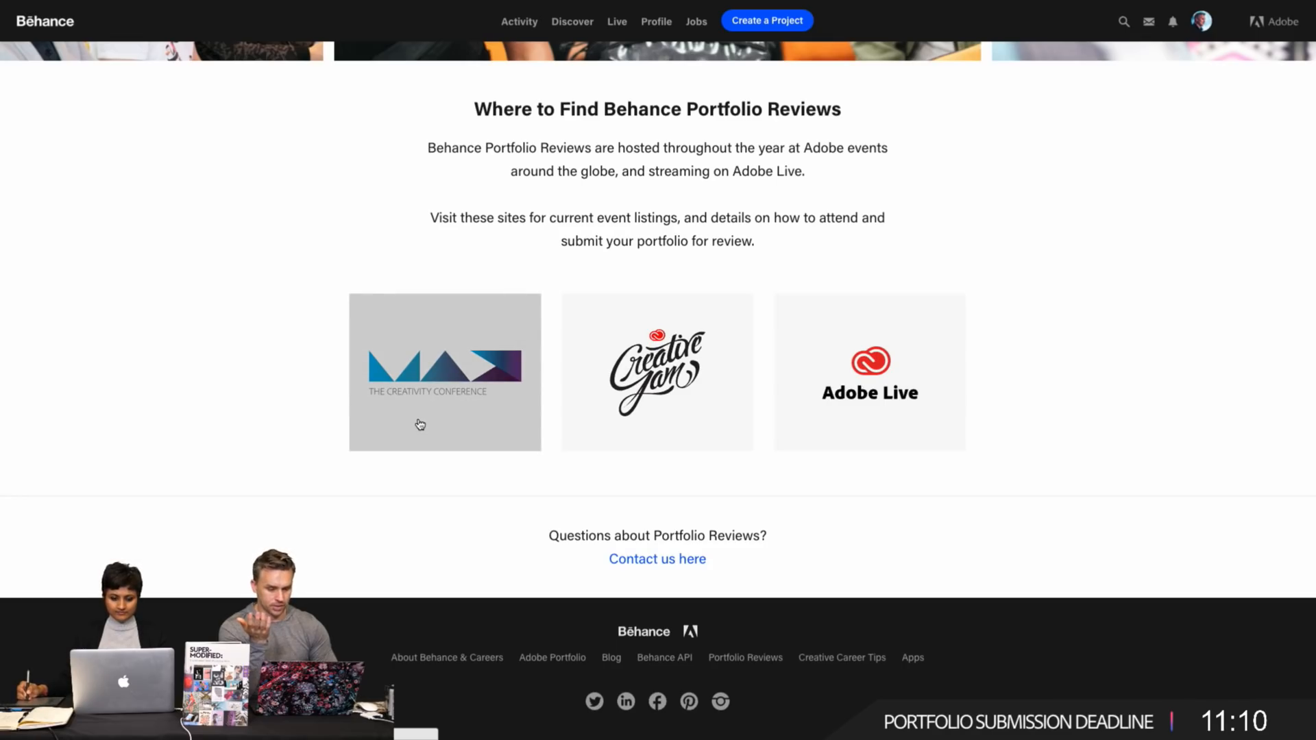
scroll(420, 425, "down", 1)
scroll(420, 425, "up", 3)
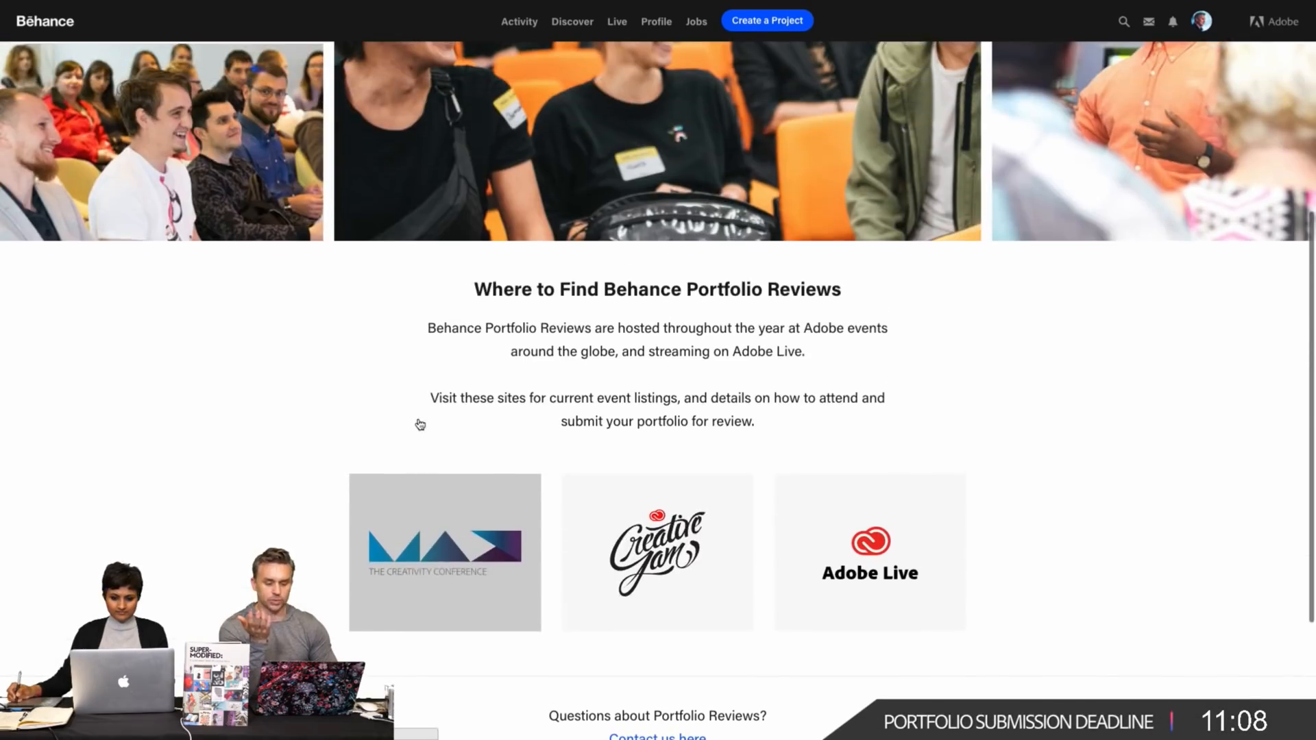
scroll(420, 425, "up", 6)
scroll(420, 425, "down", 2)
scroll(420, 423, "down", 5)
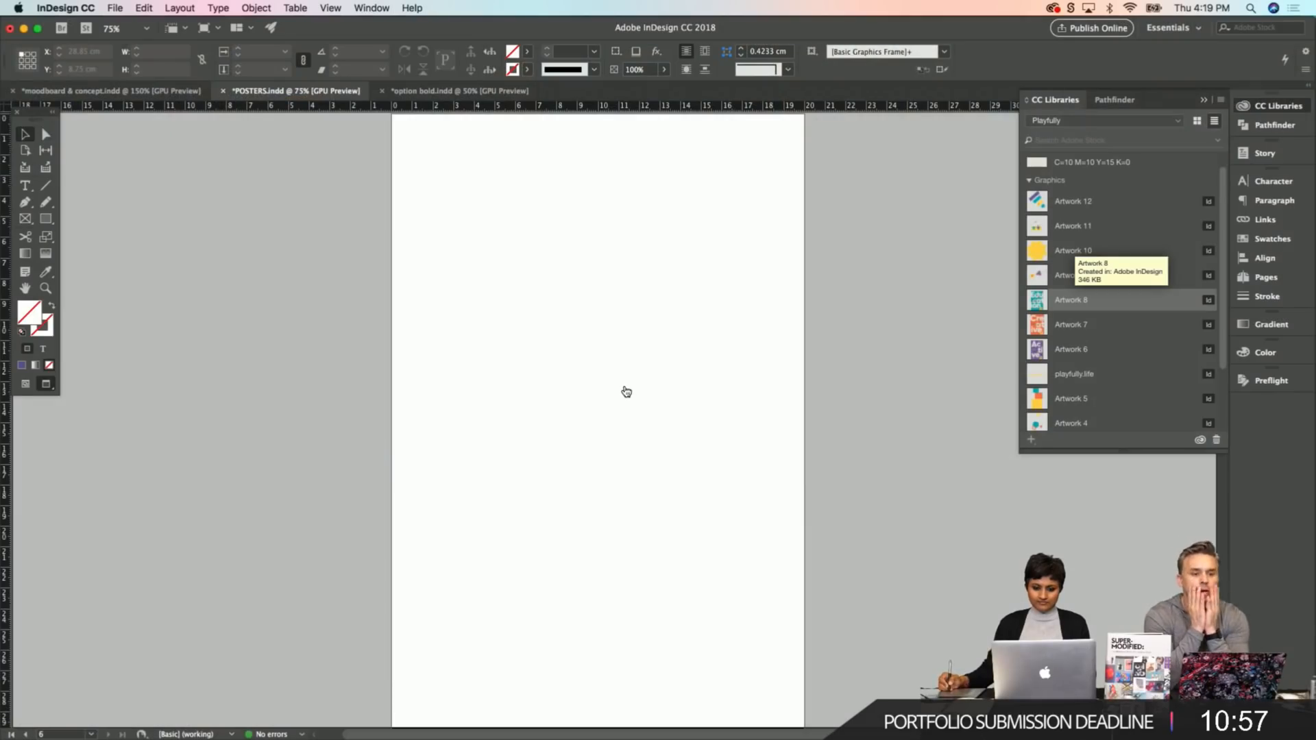
Place Artwork 8 from the Playfully library on blank page 6 at about X 13.88 cm, Y 13.7 cm, and collapse the library.
left_click_drag(625, 387, 879, 409)
left_click_drag(831, 557, 884, 563)
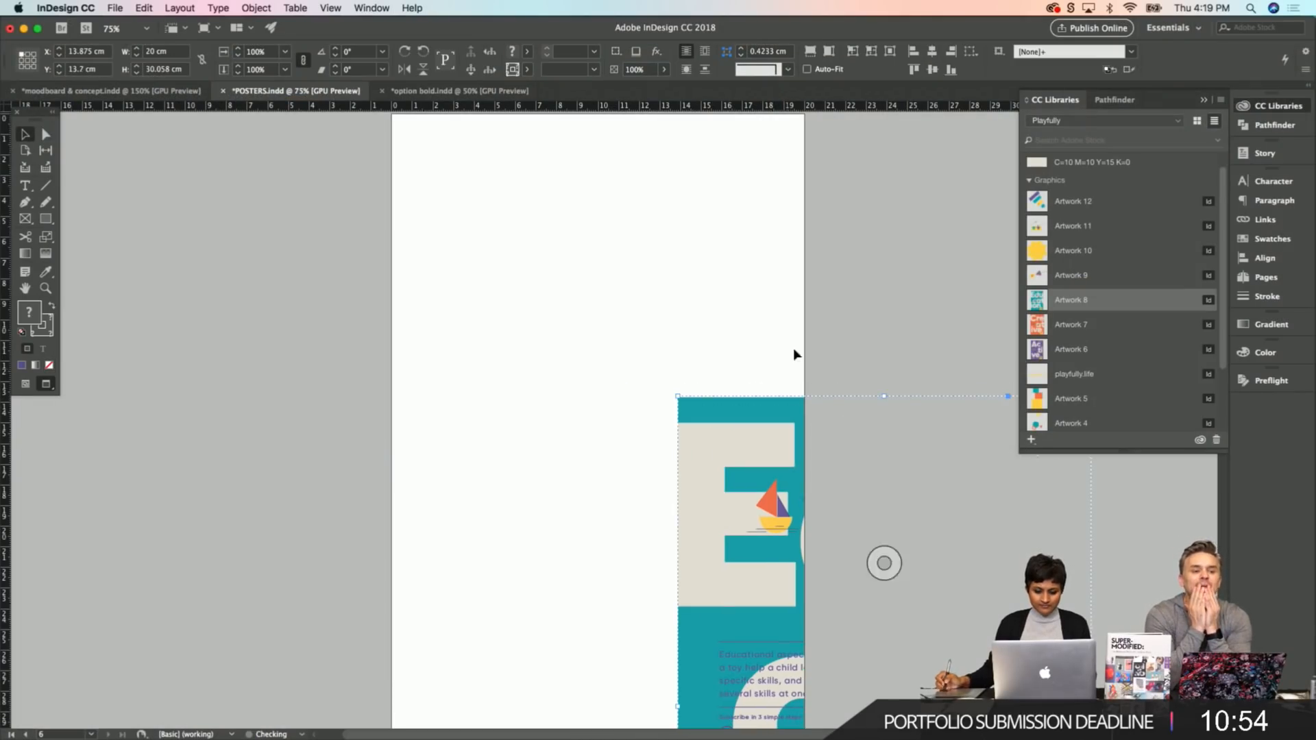
left_click(1267, 108)
left_click_drag(612, 250, 584, 429)
Return to the orange "Creative" poster, deselect everything and save the posters document.
scroll(548, 429, "up", 10)
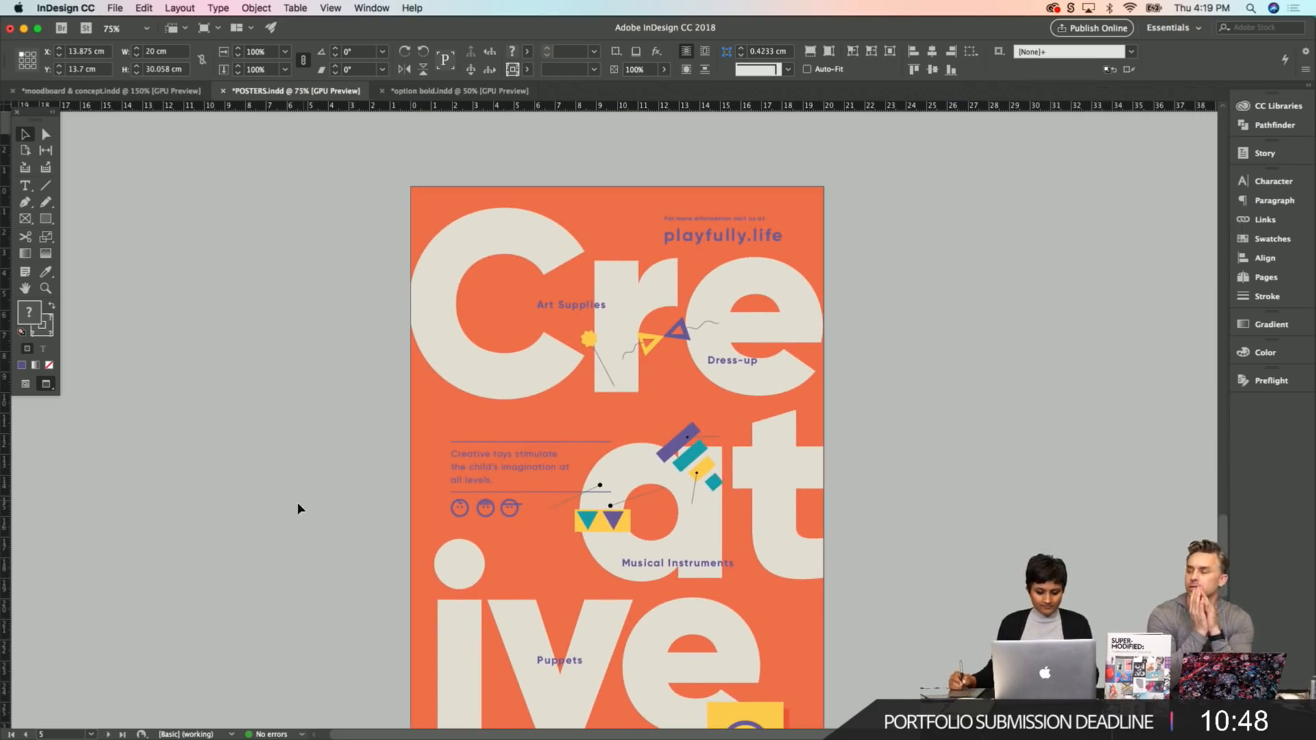
left_click(358, 511)
scroll(349, 475, "down", 2)
key("super+s")
left_click_drag(343, 450, 337, 471)
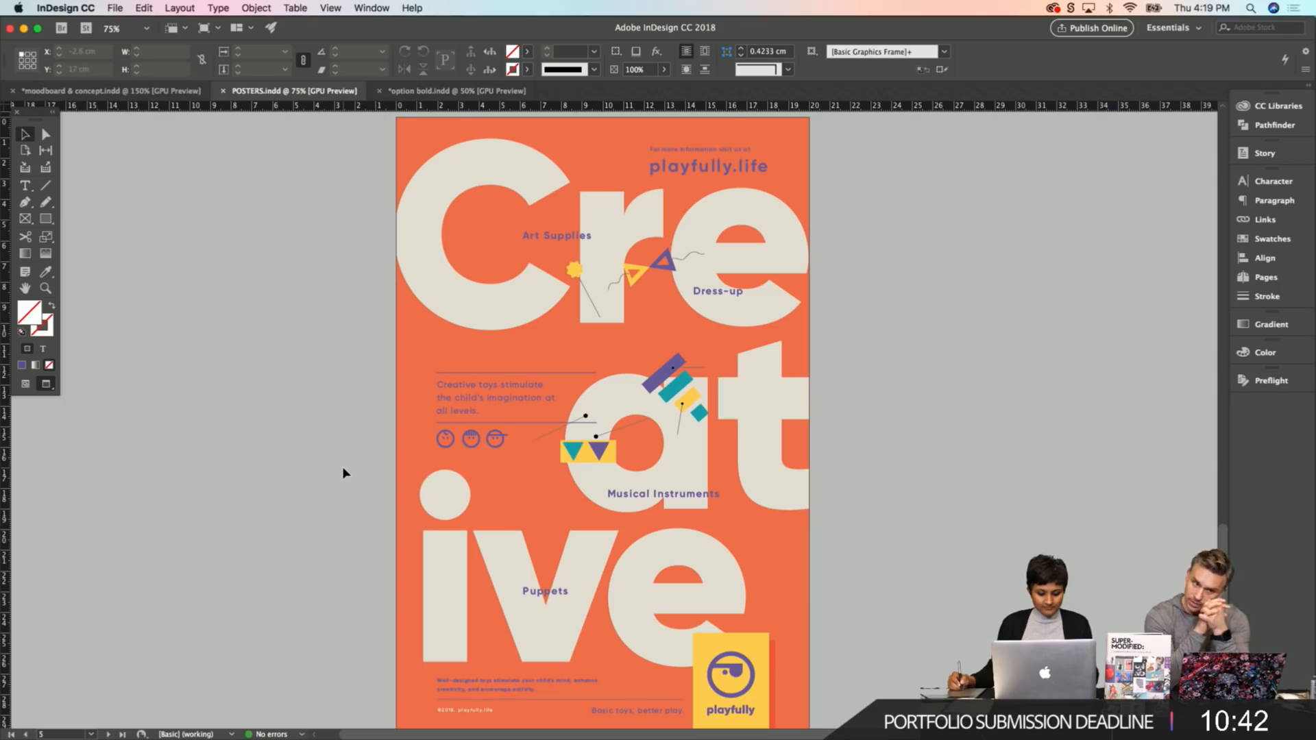
Open page 2 and examine the purple "Active" poster's layout, including its web address and toy labels.
left_click(1266, 277)
double_click(1086, 321)
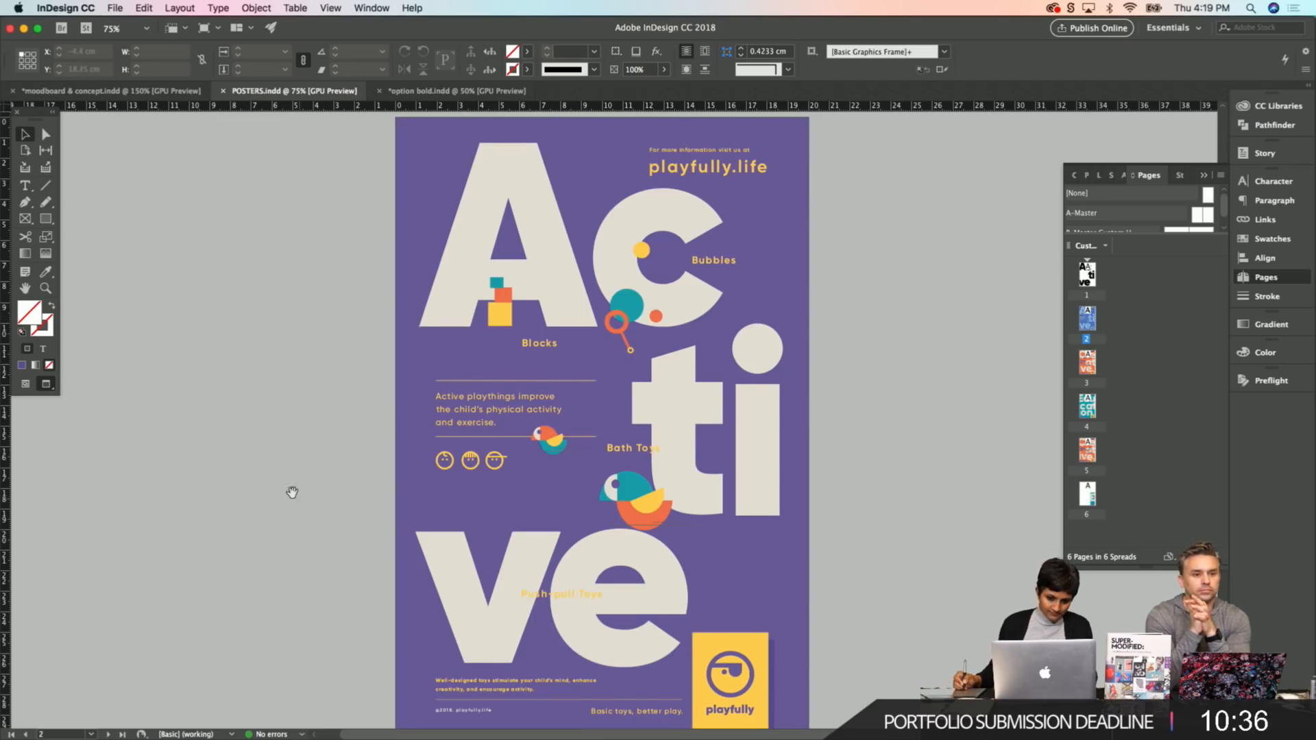
left_click_drag(295, 496, 292, 483)
left_click(718, 144)
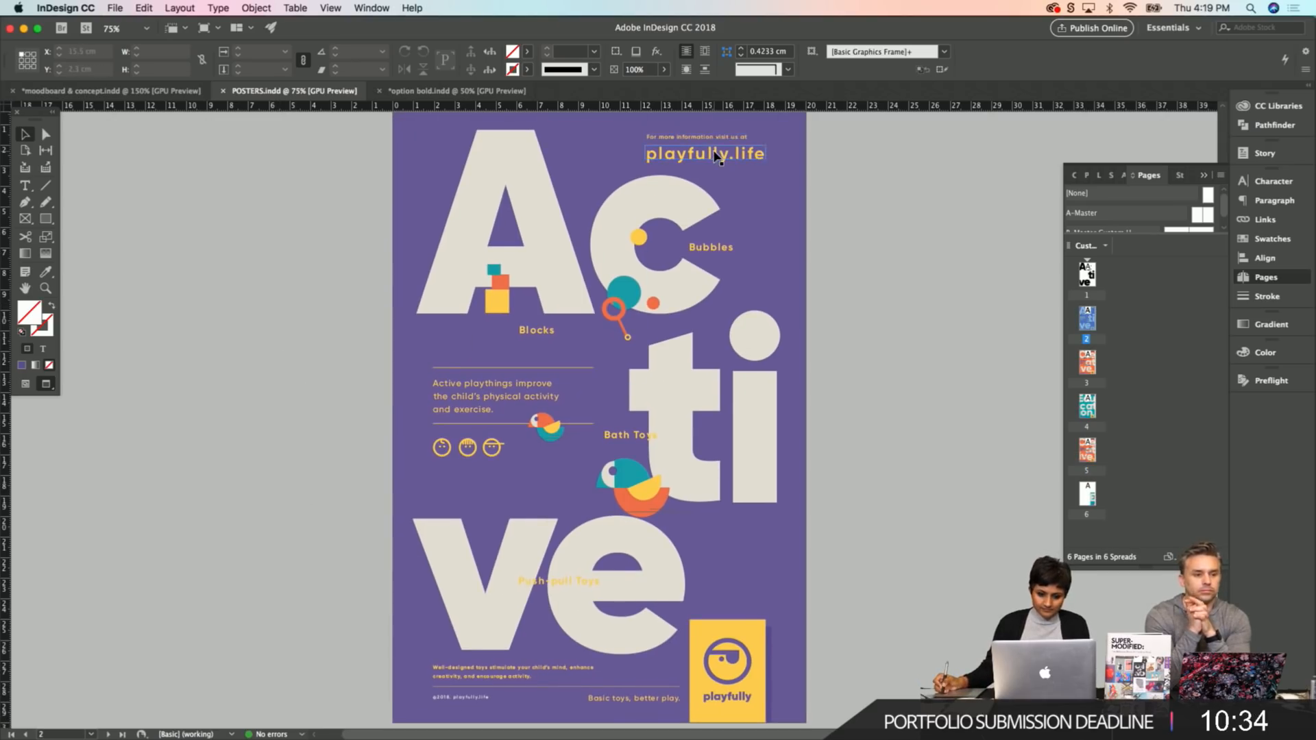
left_click(865, 171)
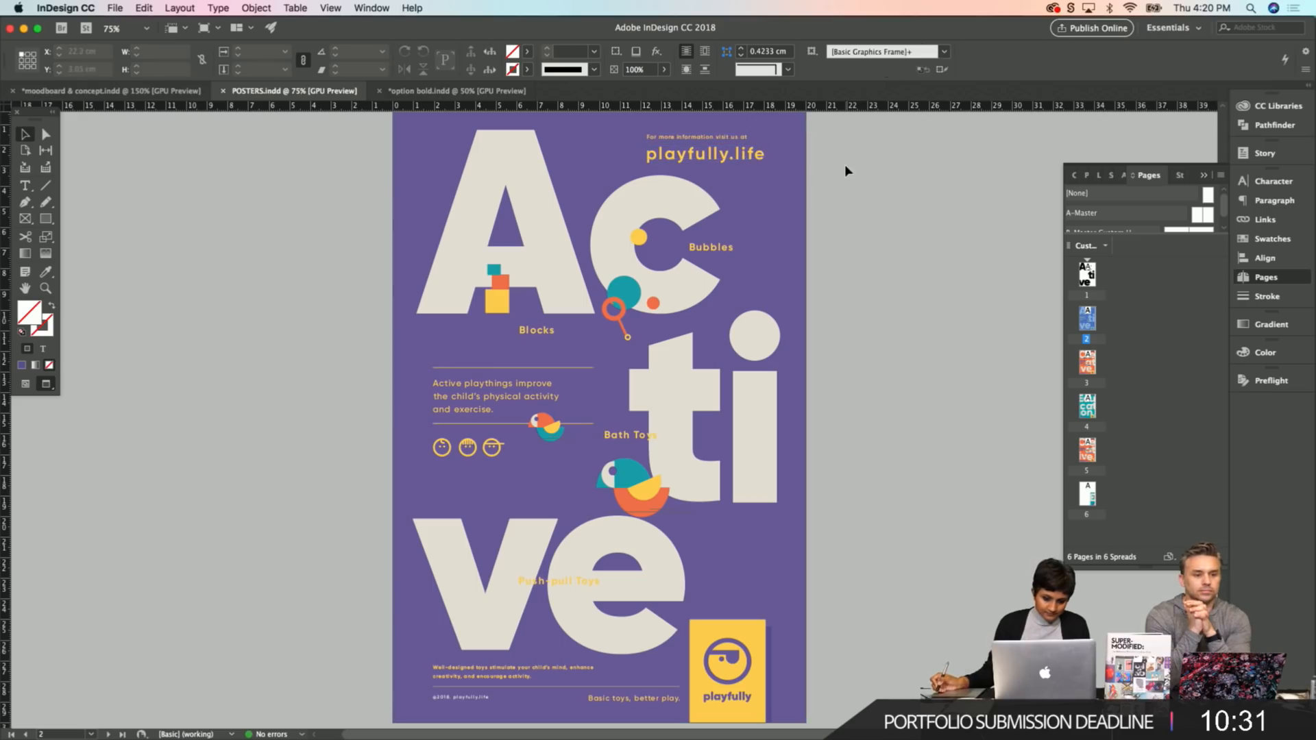
left_click(709, 248)
left_click(895, 438)
scroll(897, 442, "down", 2)
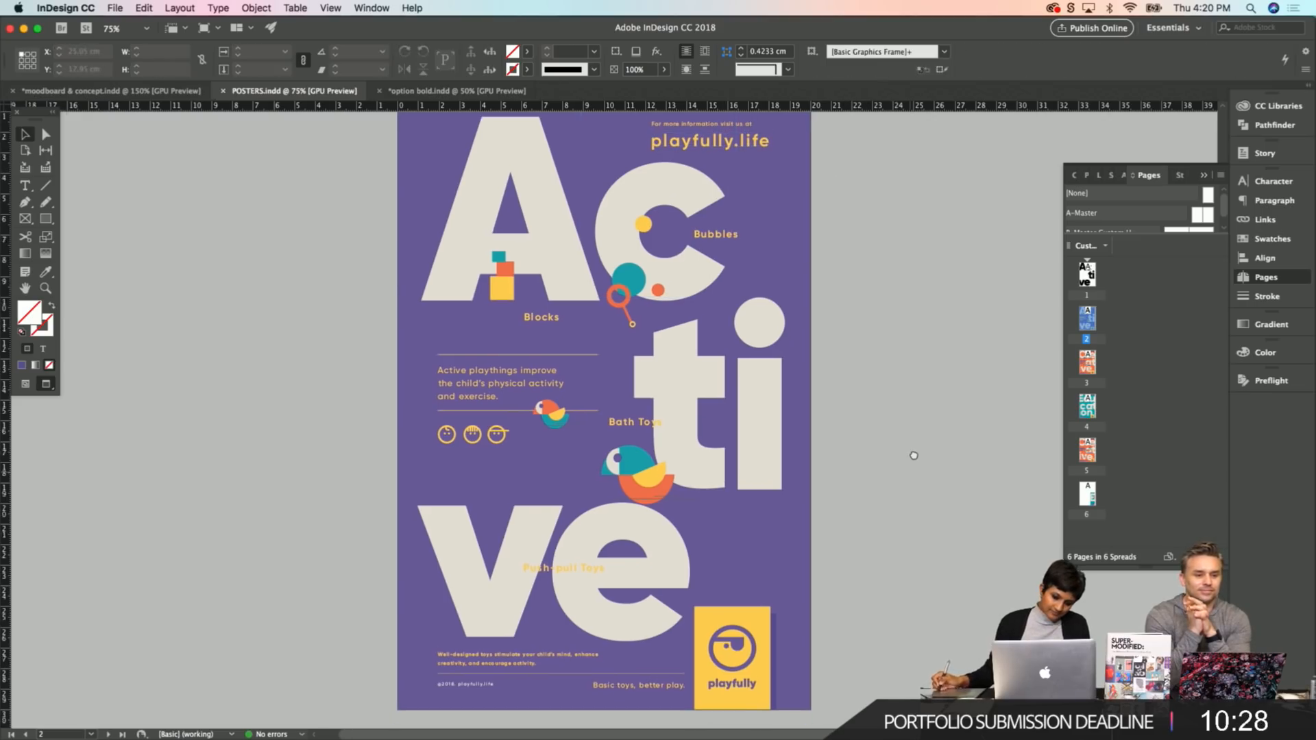
scroll(865, 504, "down", 1)
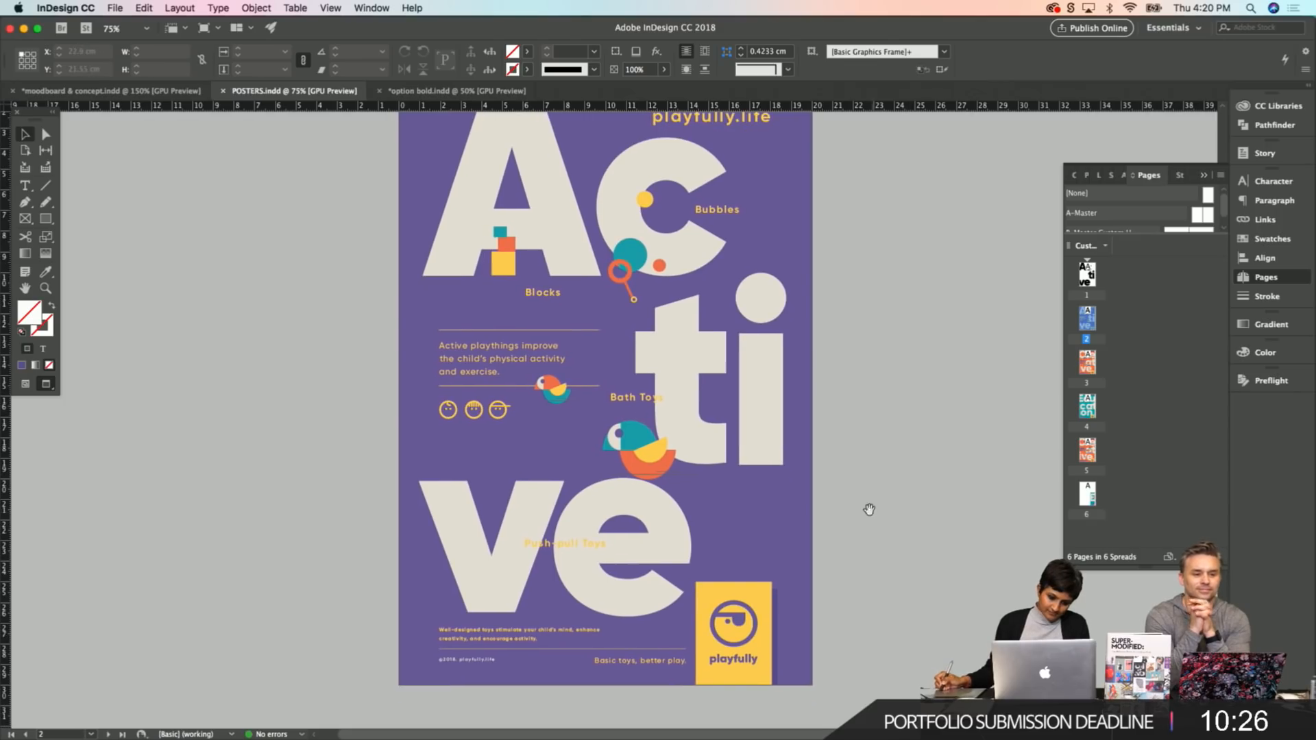
Examine the toy illustrations and their labels on the purple "Active" poster, including the stacked blocks below the letter A.
left_click(583, 547)
left_click(882, 558)
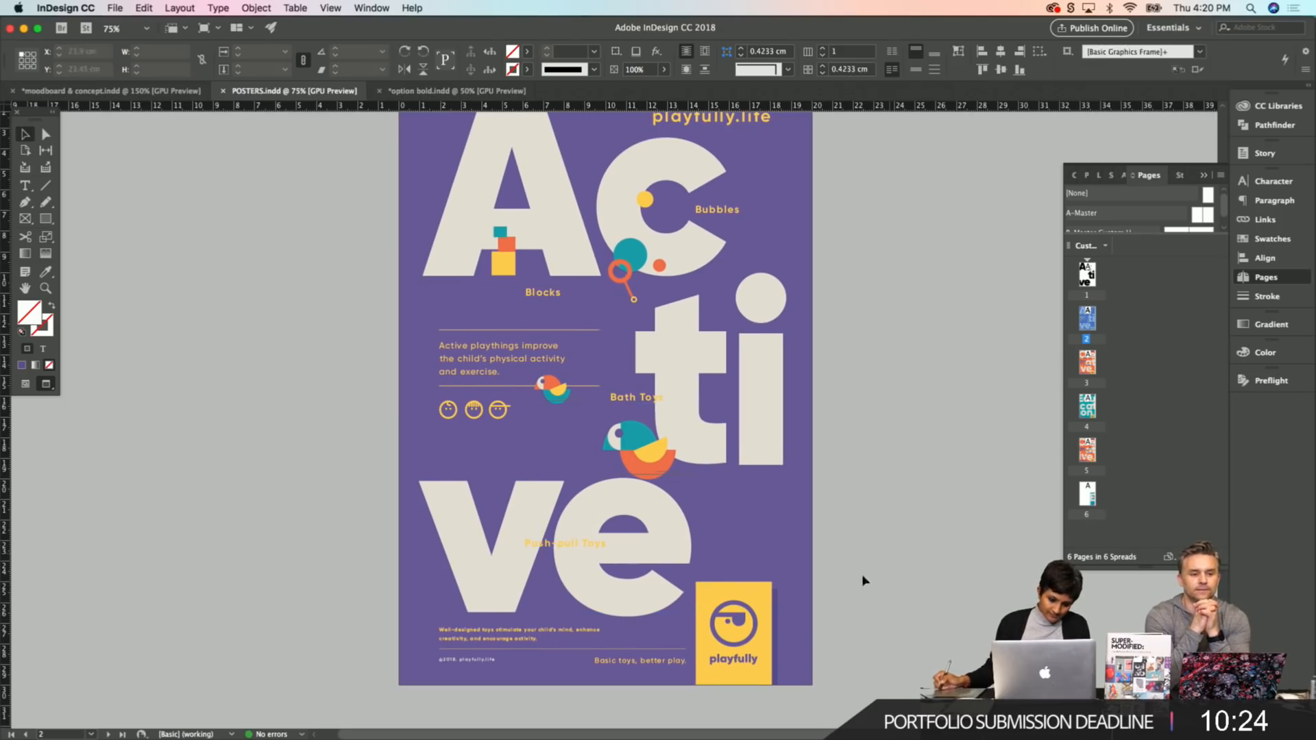
left_click_drag(376, 606, 368, 498)
left_click_drag(289, 481, 298, 509)
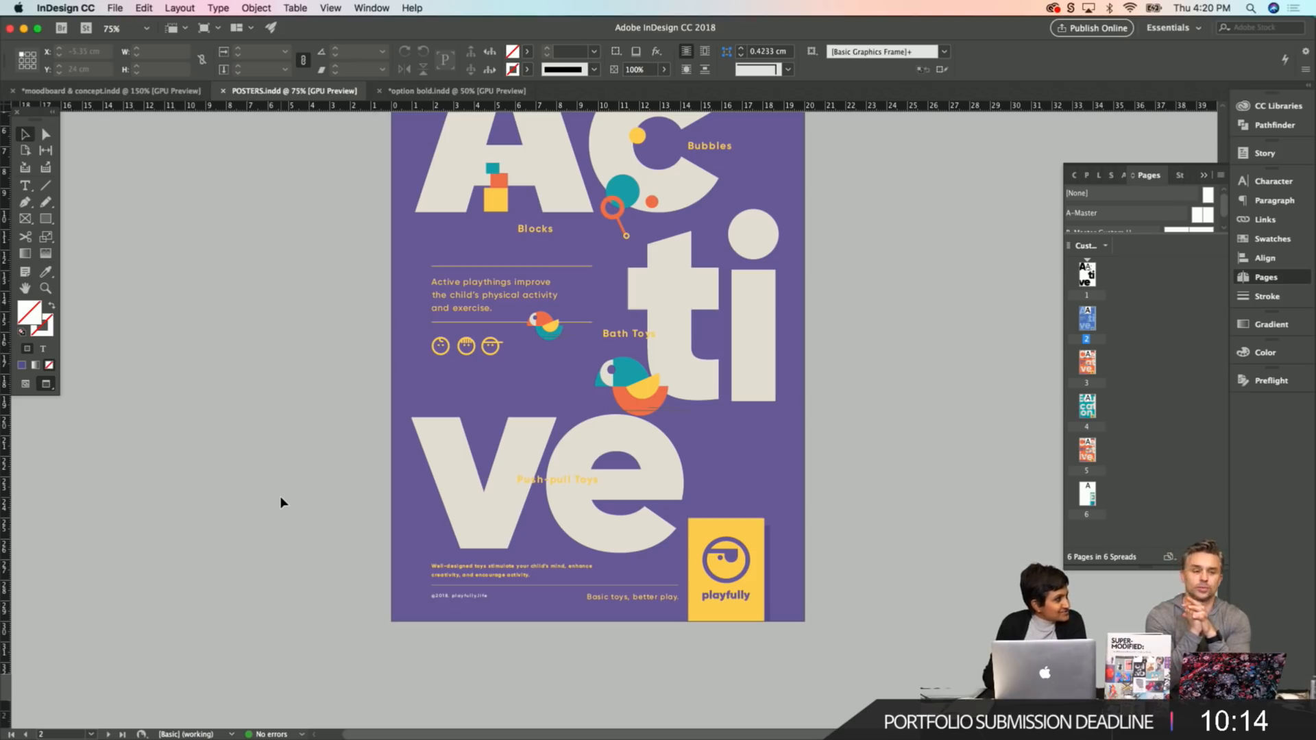
key("z")
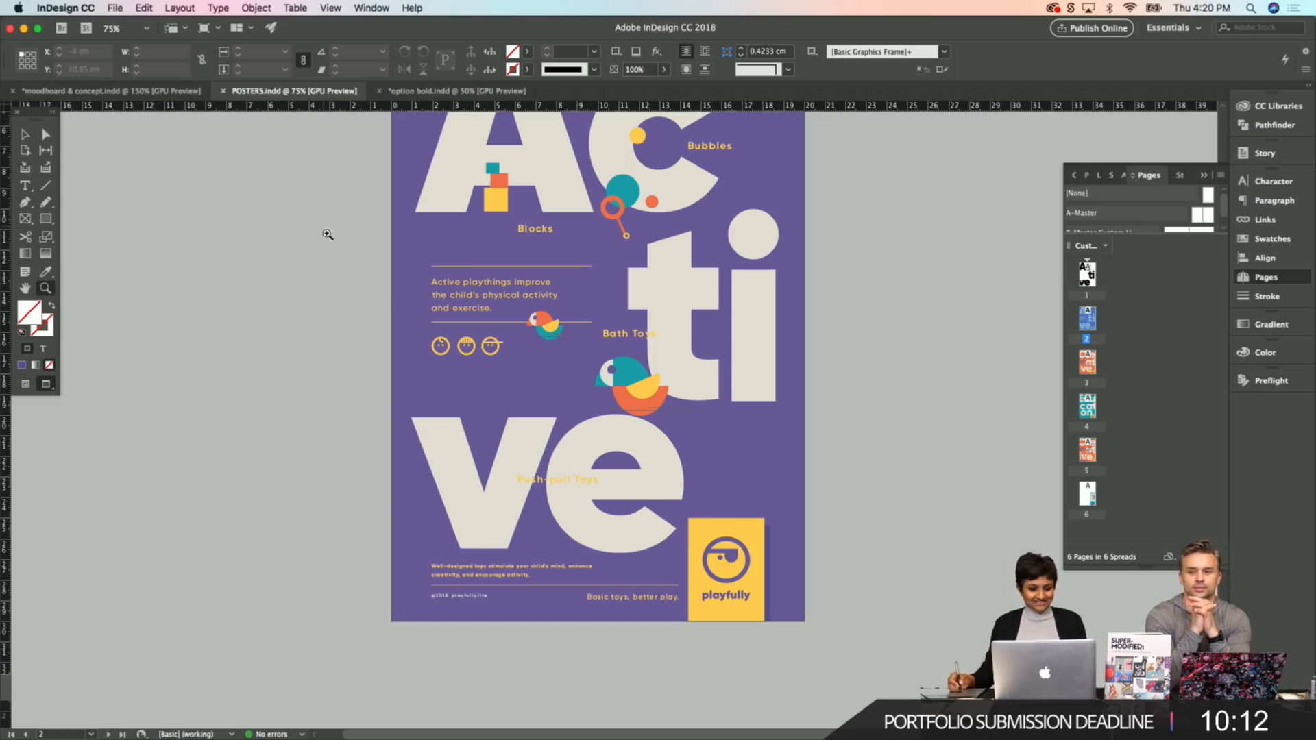
left_click(360, 251)
left_click_drag(707, 412, 532, 334)
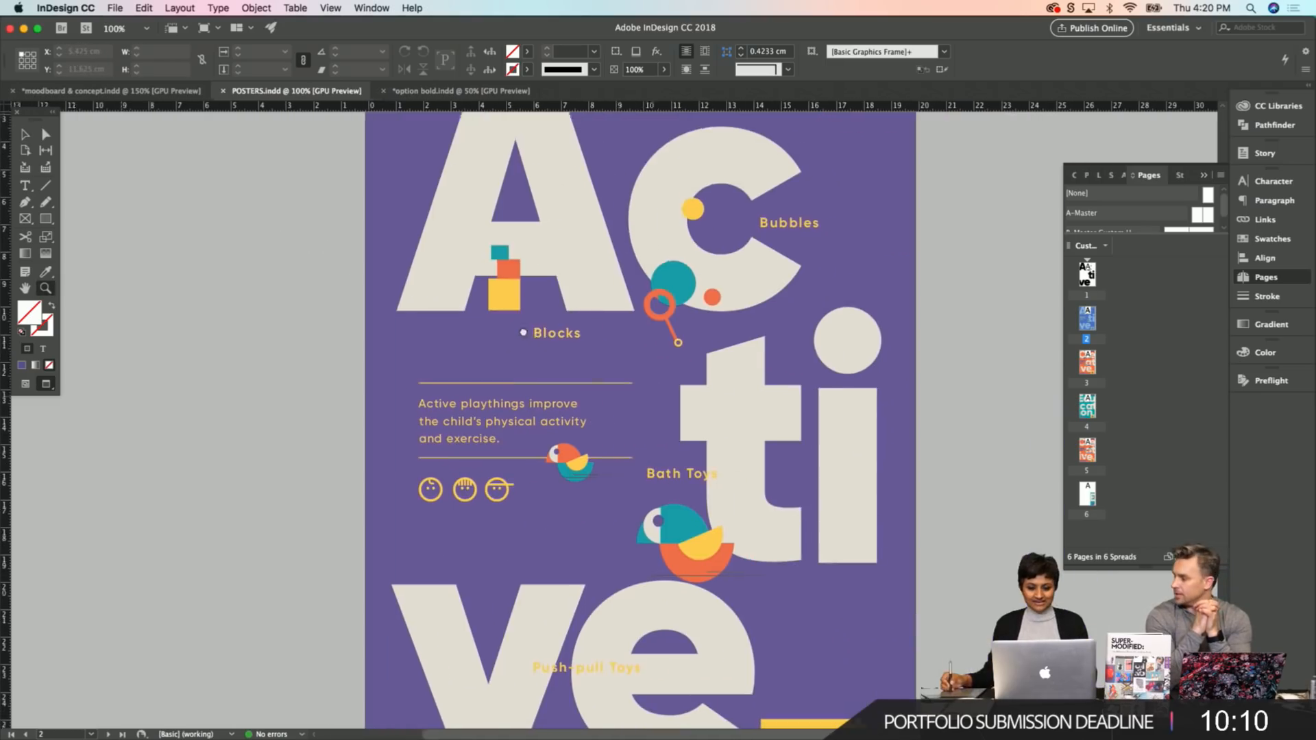
key("v")
left_click(537, 329)
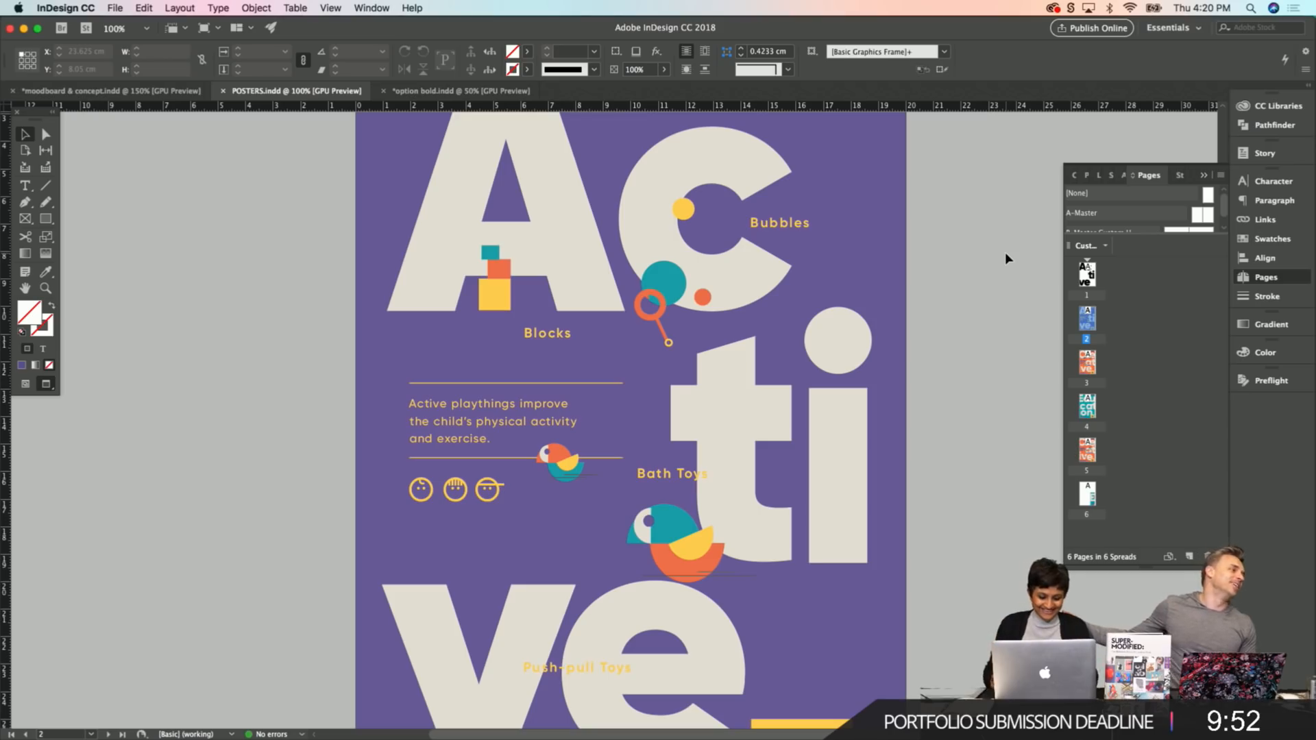
left_click_drag(471, 347, 422, 355)
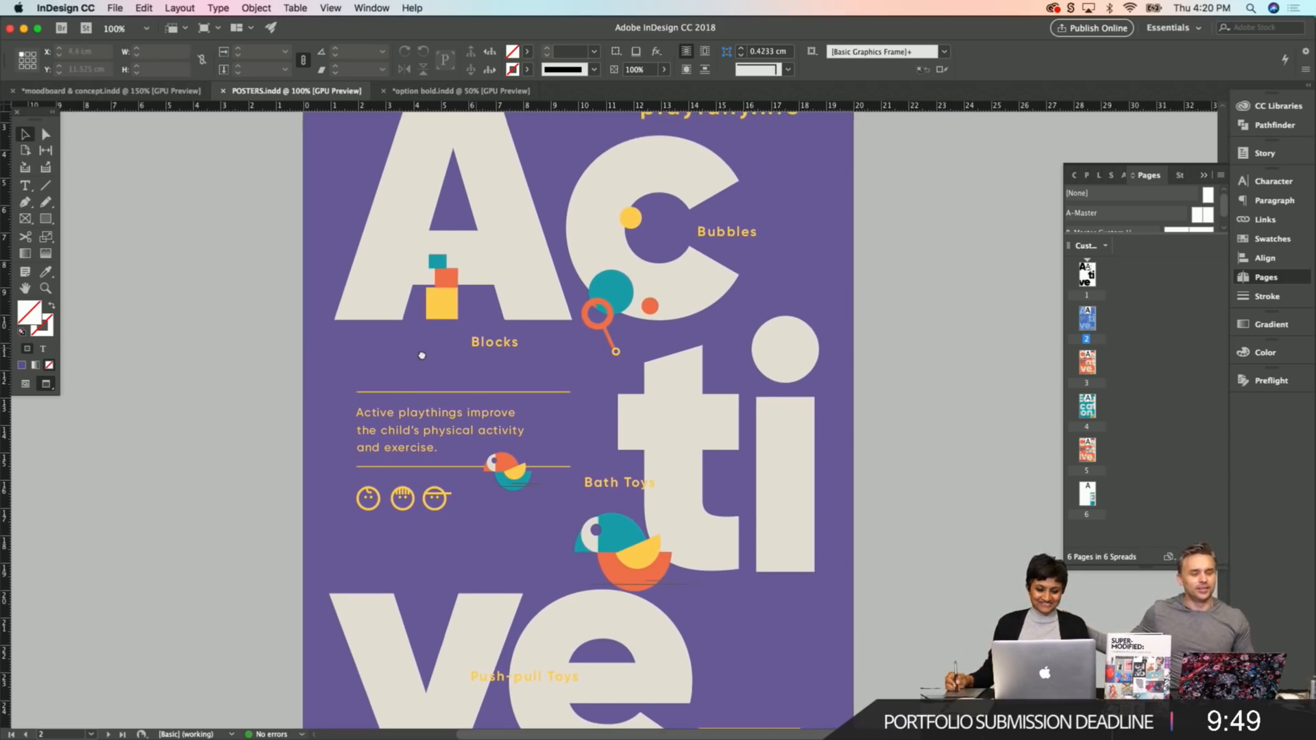
left_click(446, 316)
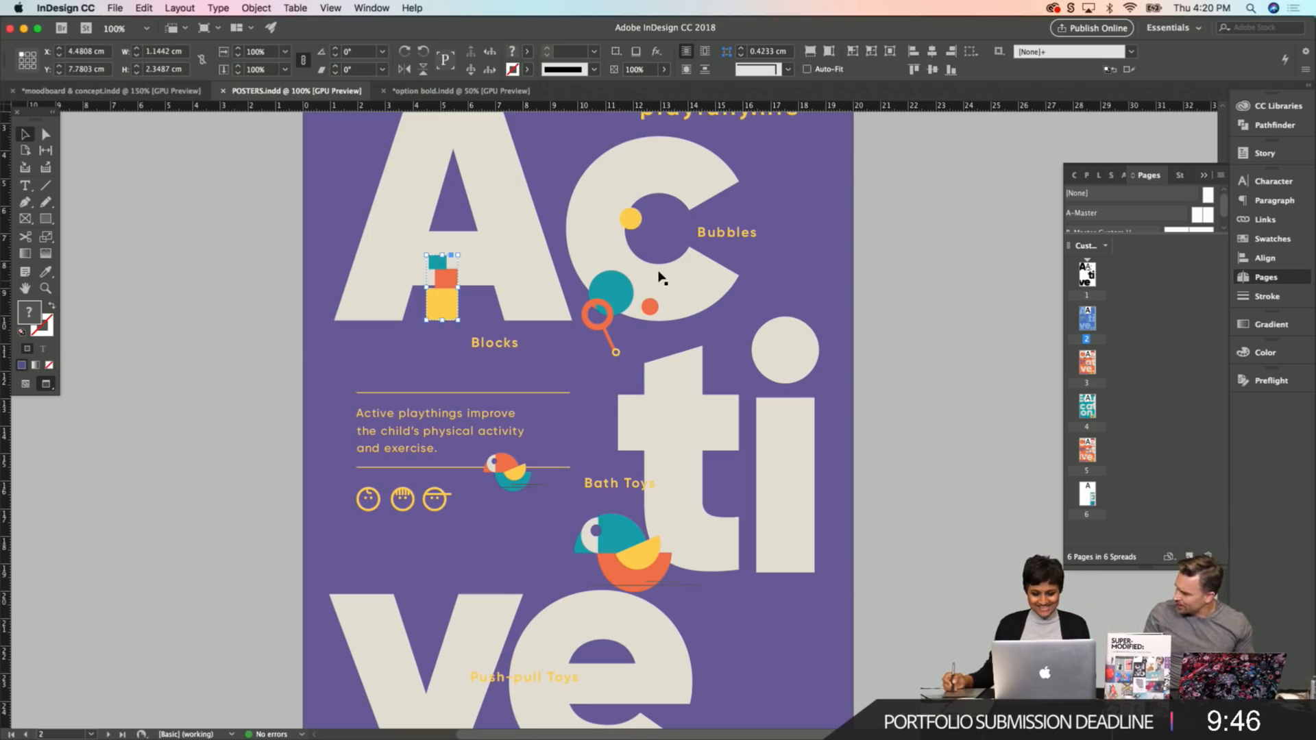
left_click(922, 254)
scroll(564, 504, "down", 5)
scroll(564, 504, "down", 1)
scroll(575, 472, "down", 2)
Move the large bath-toy bird on the "Active" poster up to about Y 17.01 cm and save the document.
left_click(636, 396)
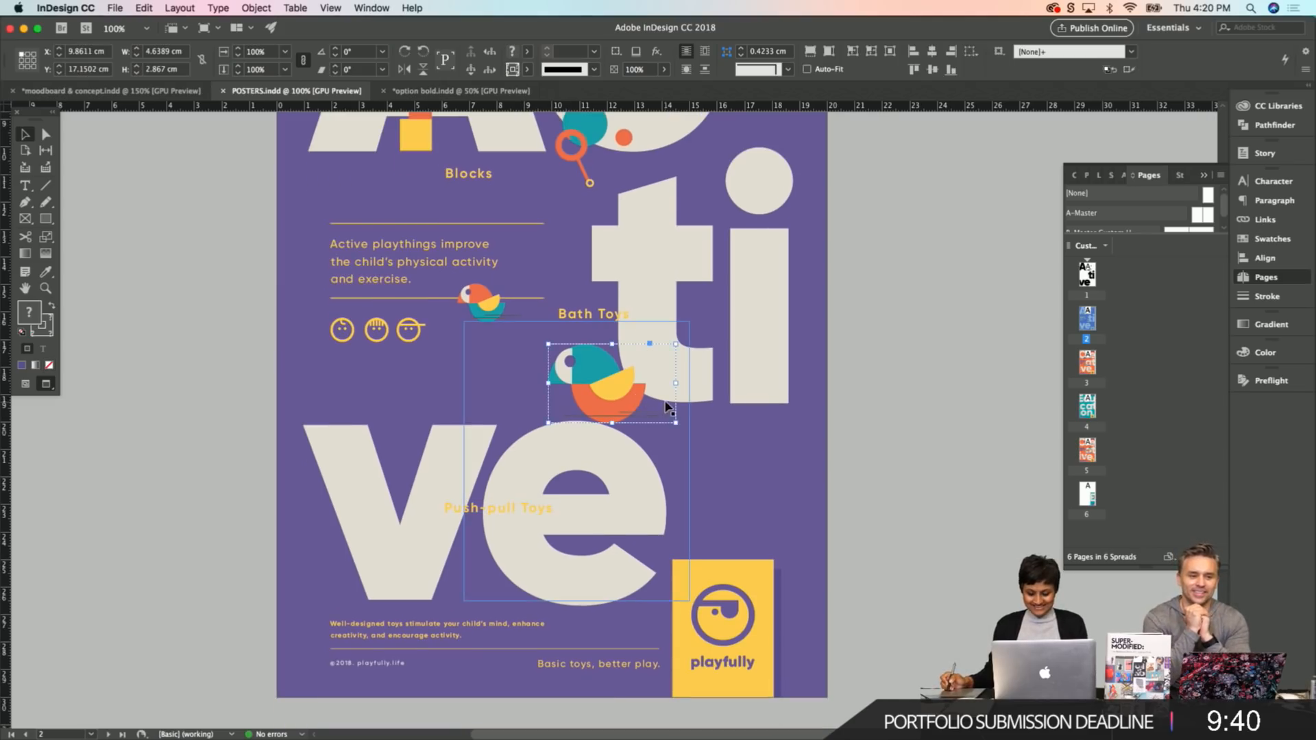
key("Up")
key("Up")
key("Up")
key("Up")
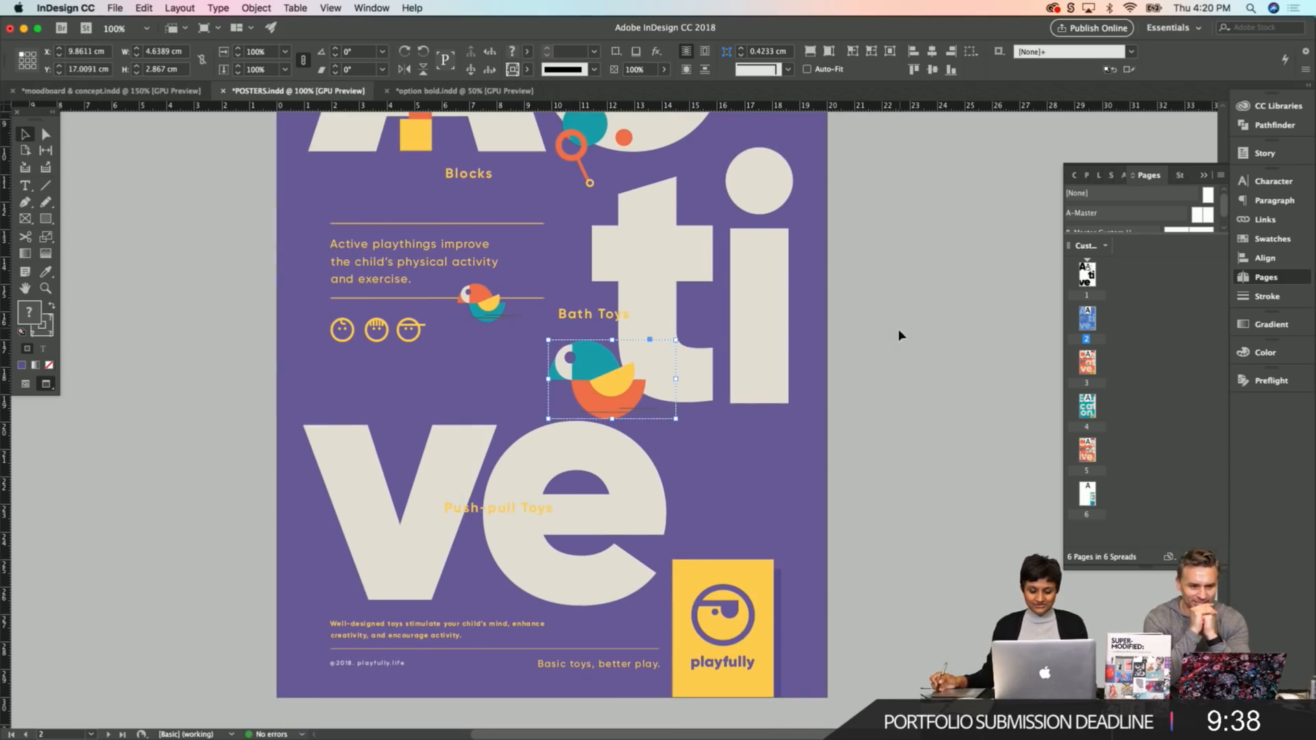
left_click(896, 334)
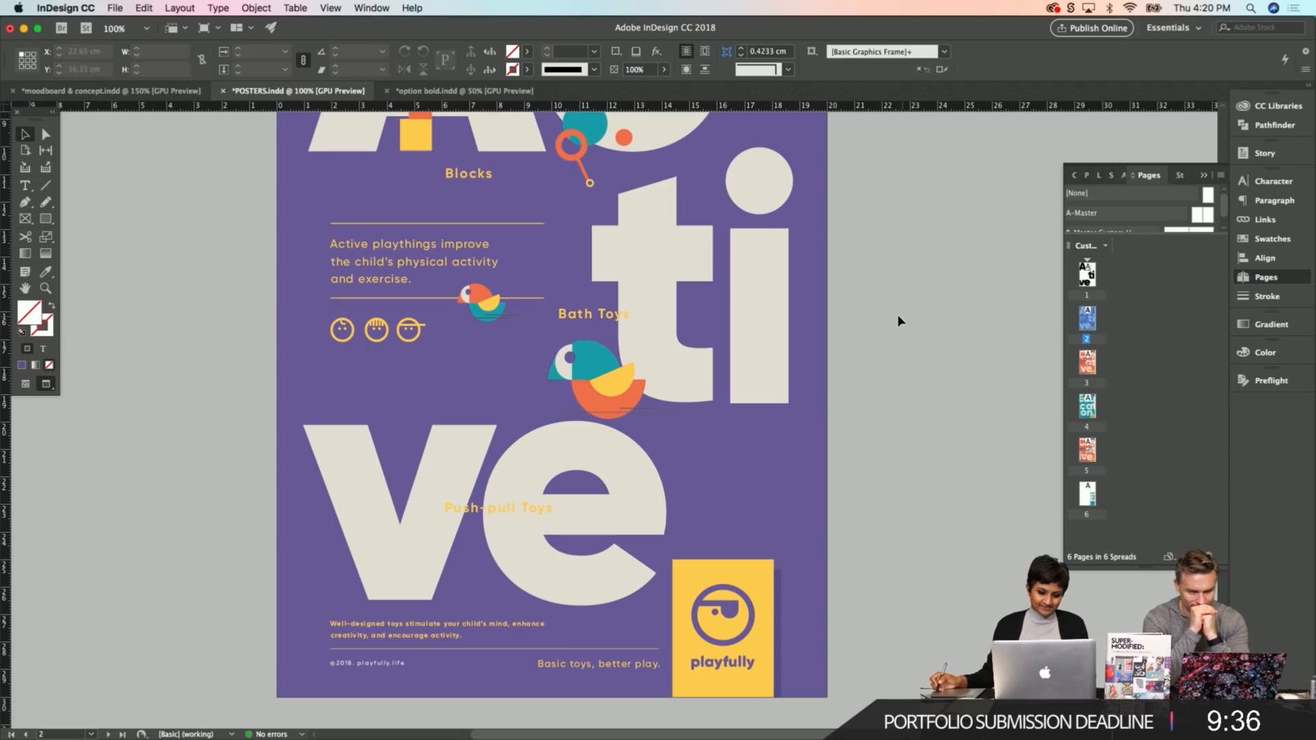
key("z")
left_click_drag(449, 367, 590, 376)
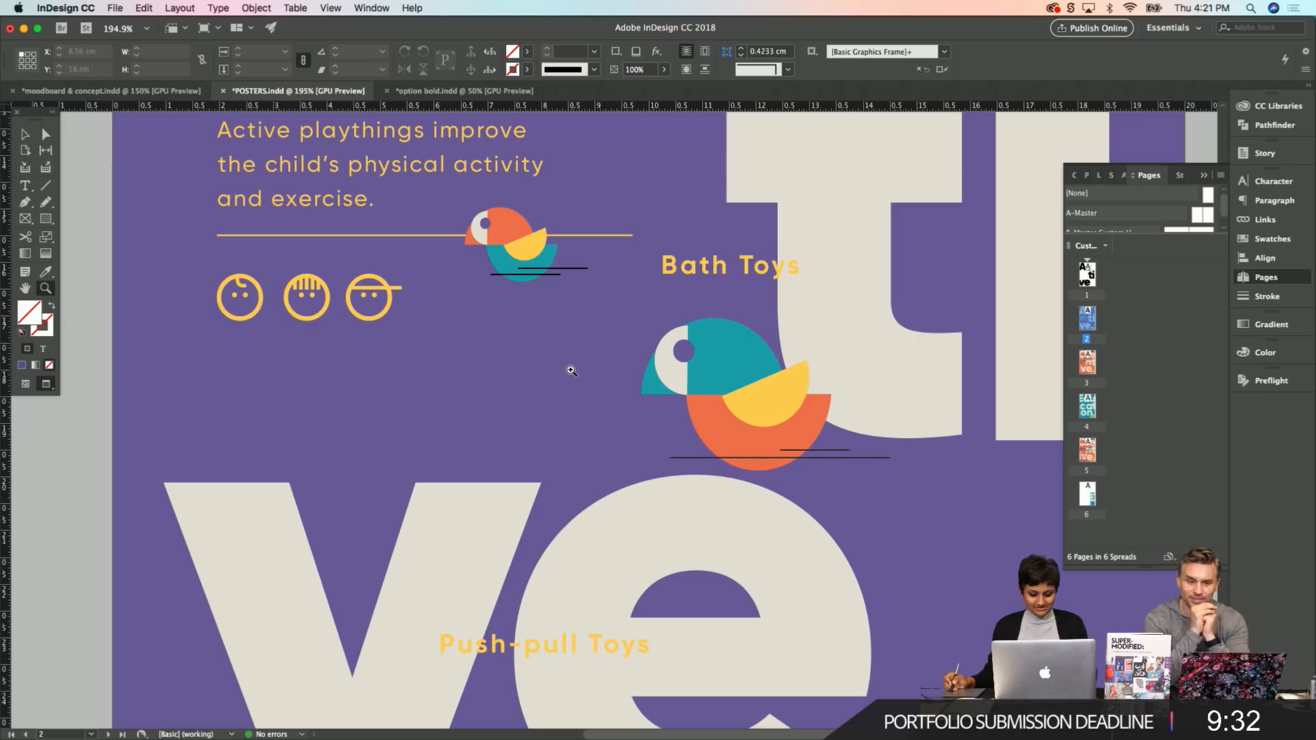
key("super+s")
Copy the small bird's water-line style onto both lines under the large bird with the Eyedropper and save the document.
key("a")
left_click(712, 460)
key("i")
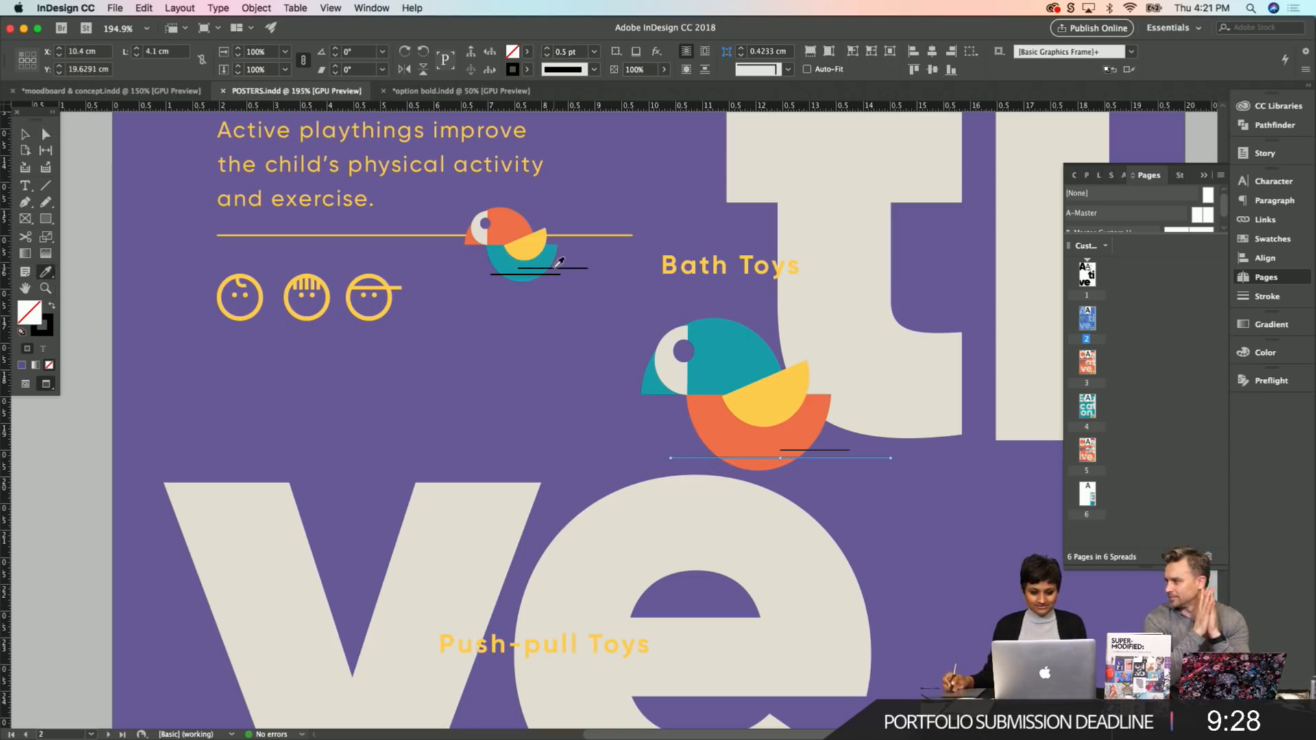
left_click(548, 269)
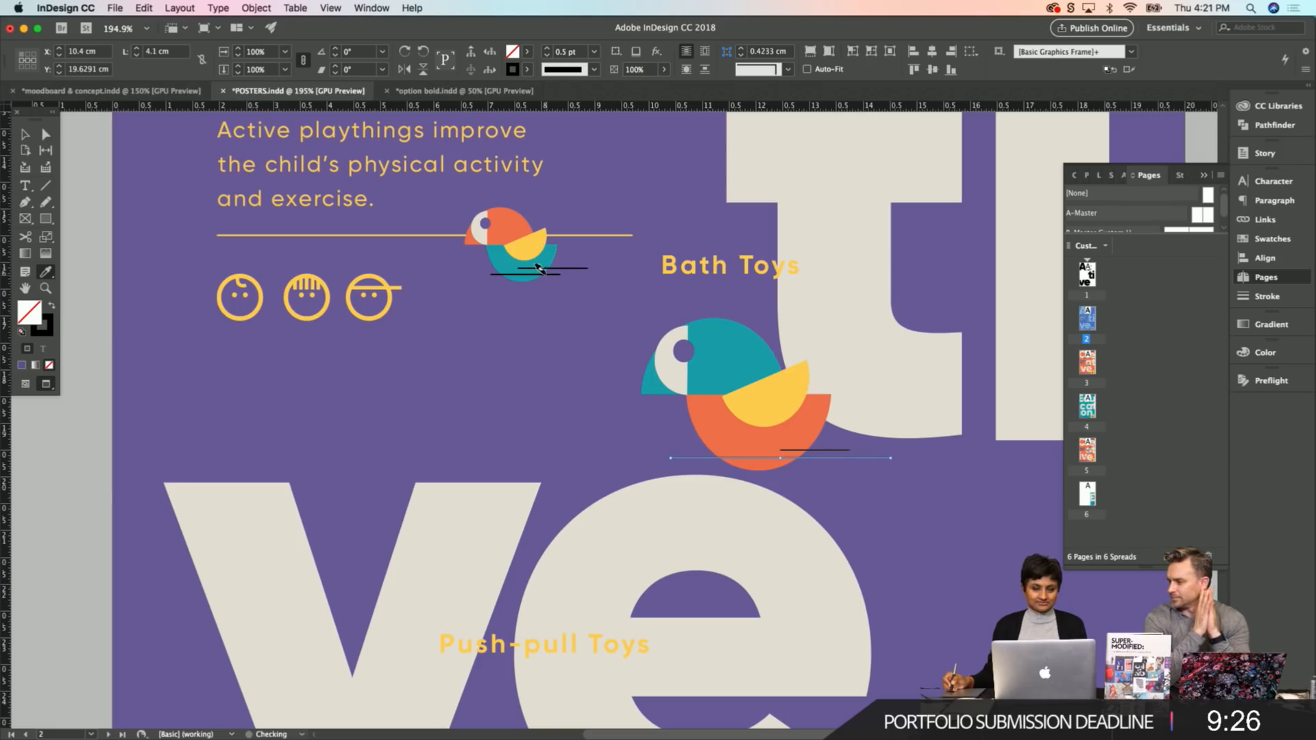
key("v")
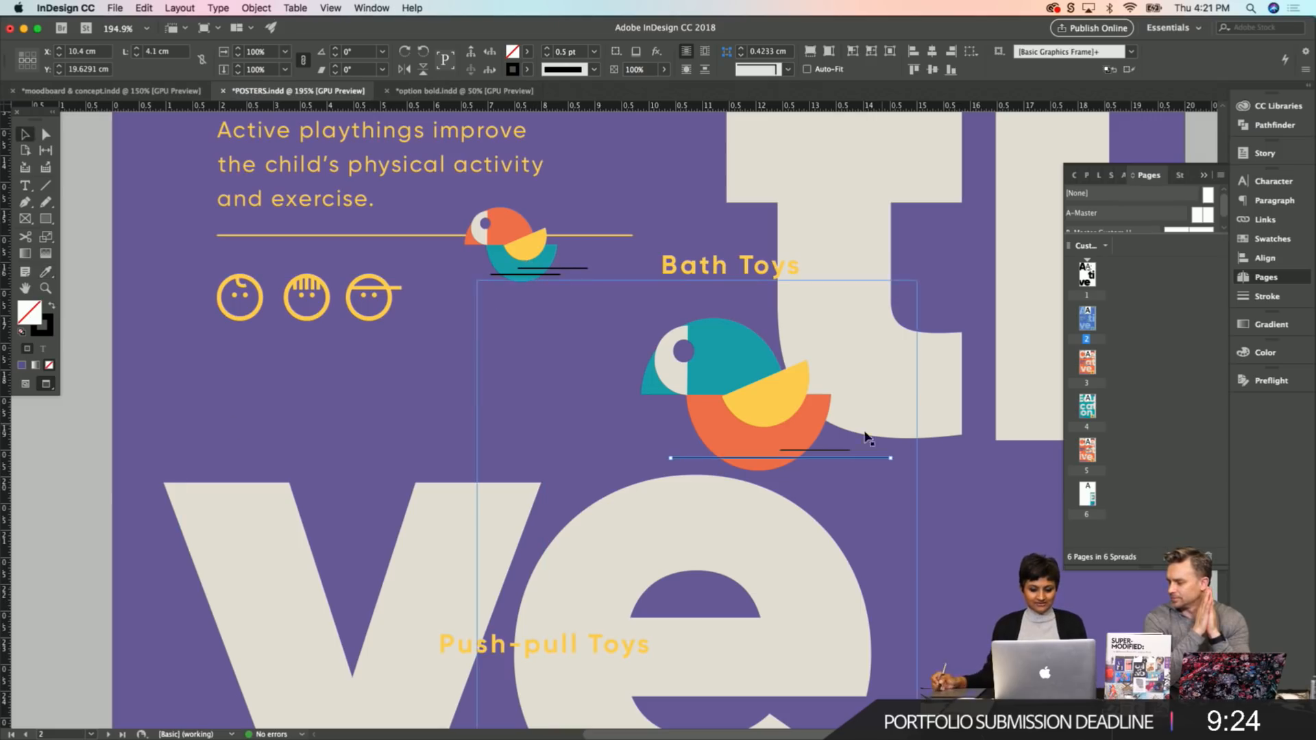
left_click(829, 452)
key("i")
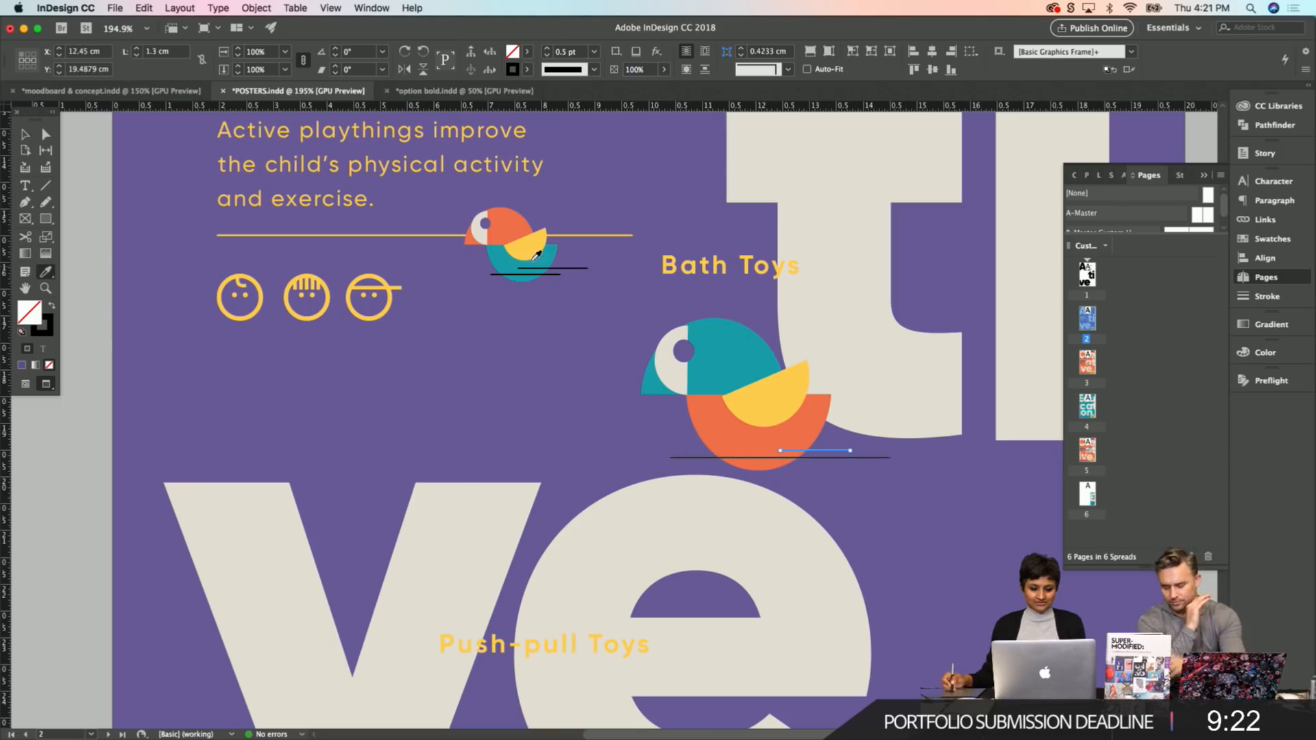
left_click(555, 267)
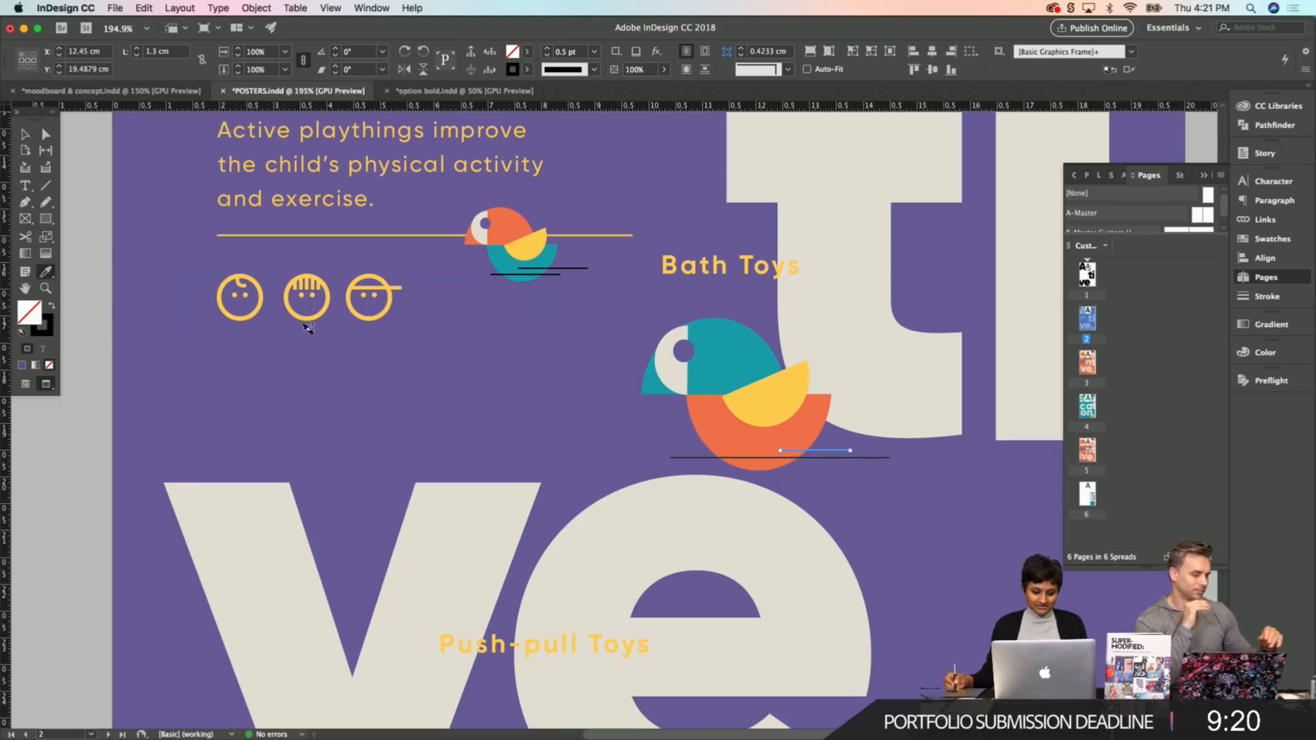
key("v")
left_click(80, 440)
key("super+s")
Deselect the pasteboard rectangle and review the purple "Active" poster from its web address to the footer and logo.
key("z")
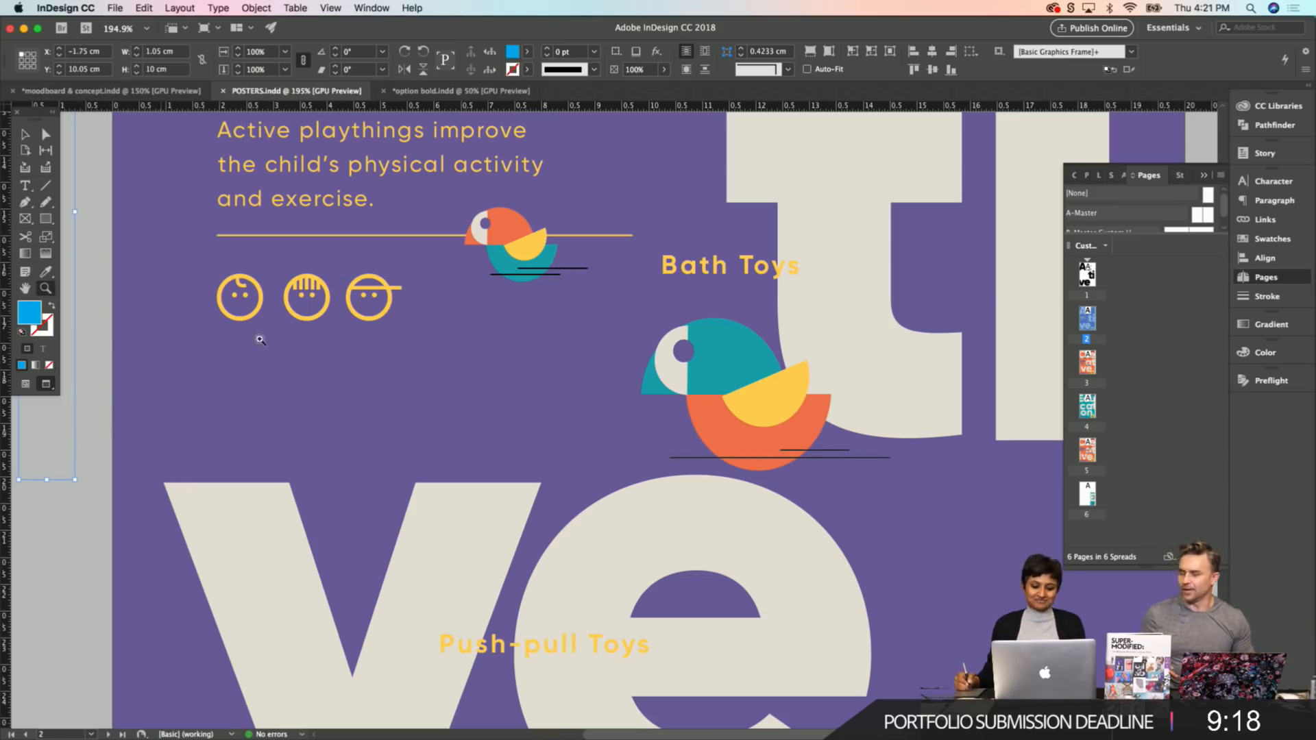
left_click(490, 305, "alt")
left_click(505, 354, "alt")
left_click(597, 474, "alt")
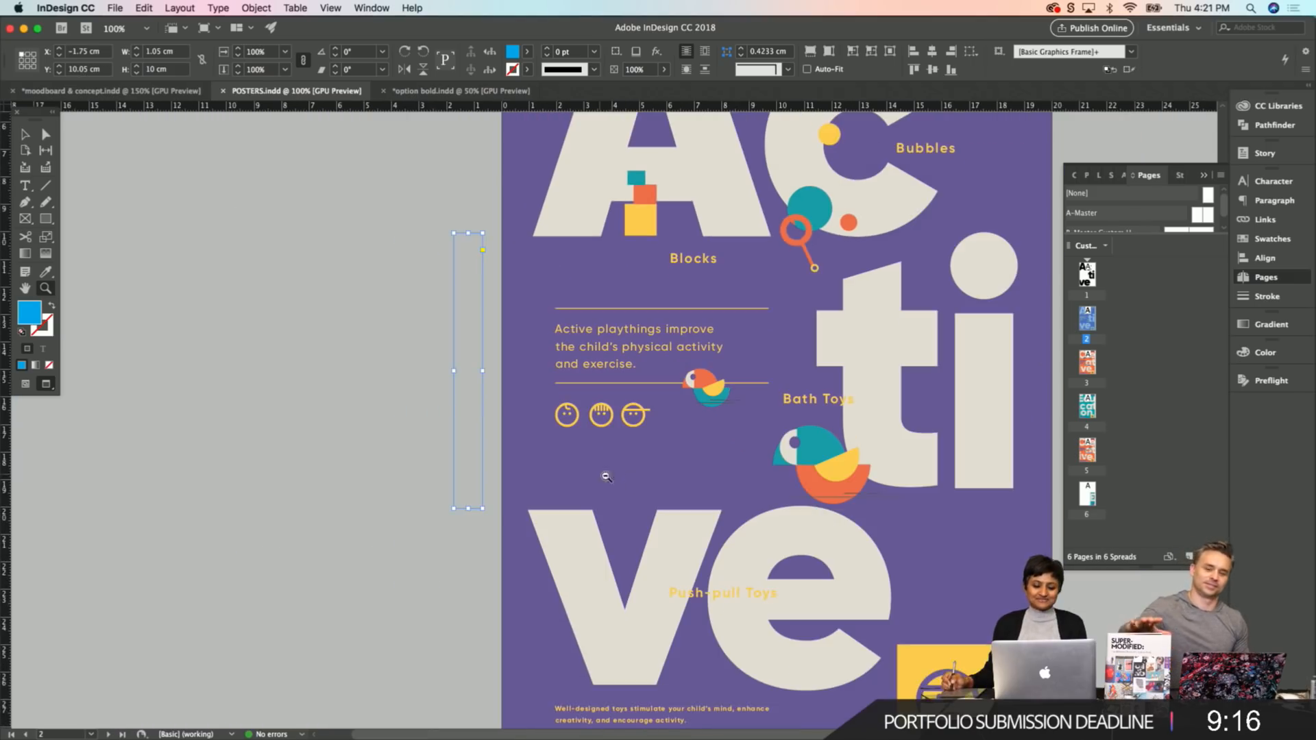
left_click_drag(693, 473, 568, 456)
key("v")
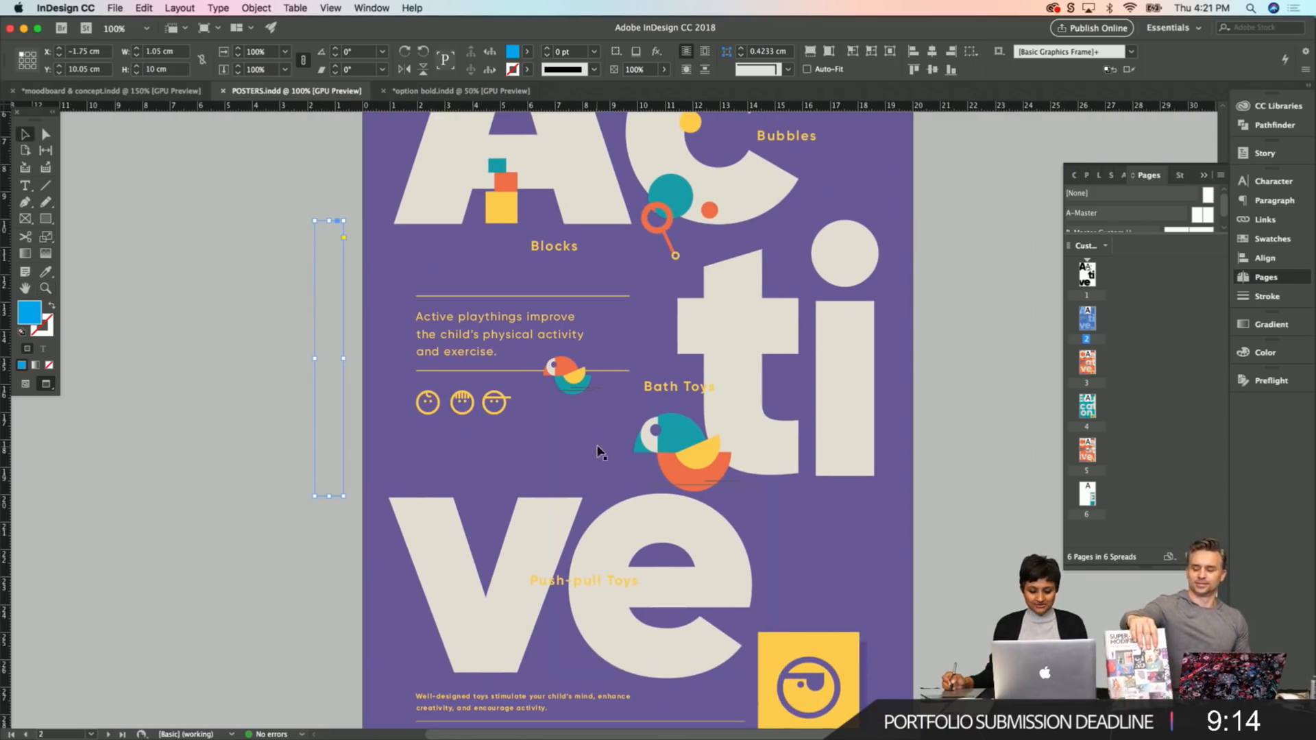
left_click(978, 286)
scroll(910, 425, "down", 2)
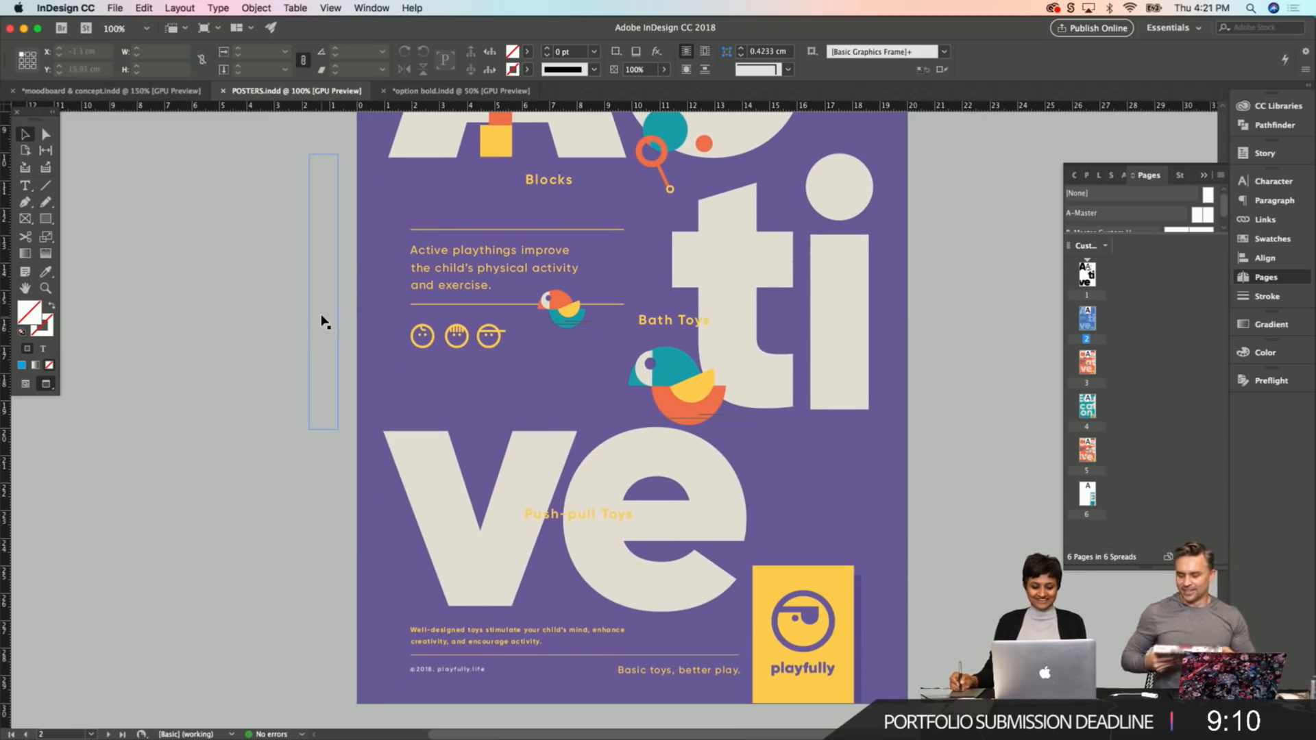
scroll(449, 265, "up", 2)
scroll(449, 265, "left", 1)
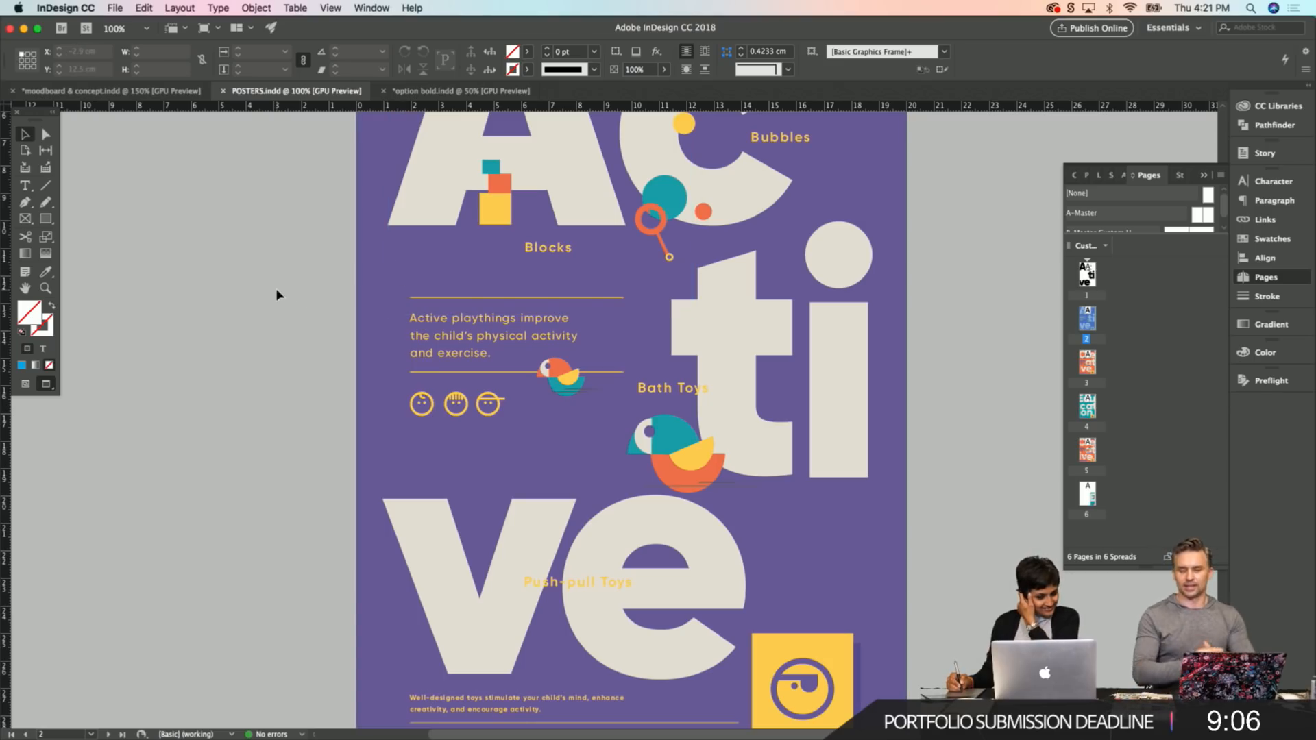
left_click_drag(306, 243, 307, 240)
scroll(307, 240, "up", 5)
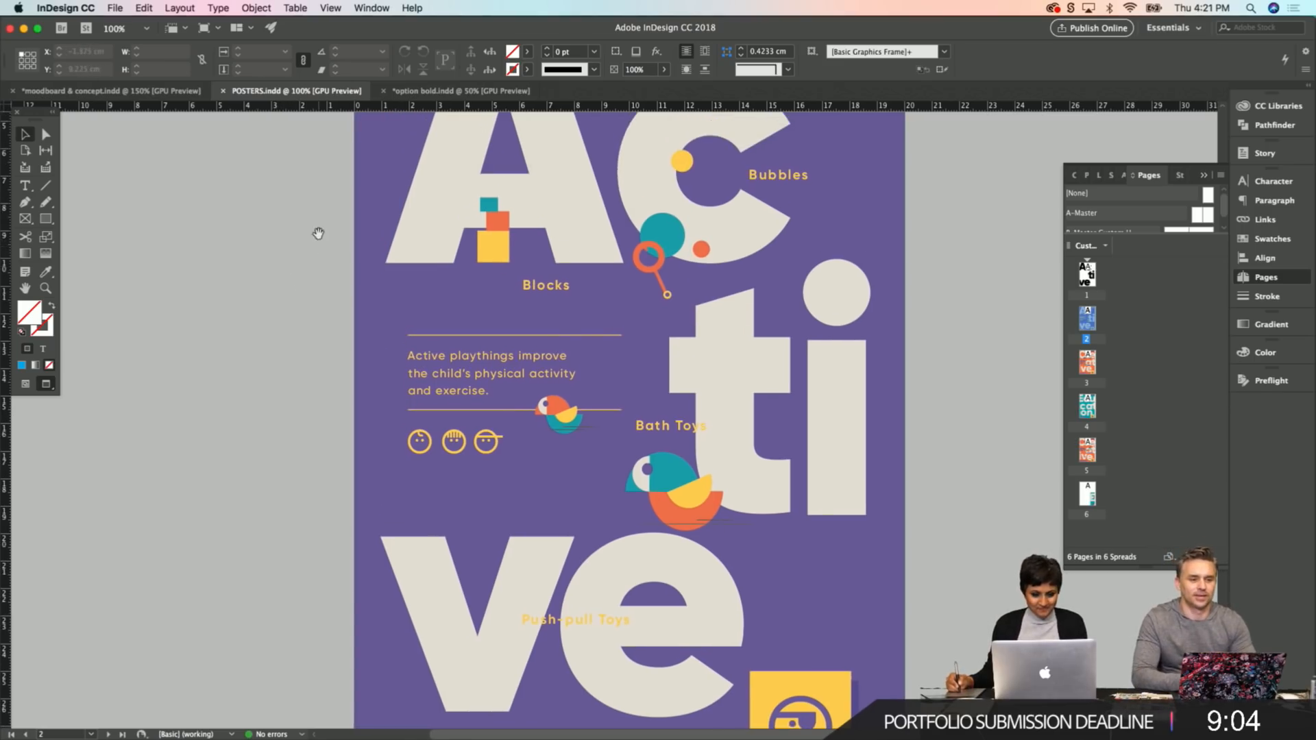
scroll(324, 269, "up", 2)
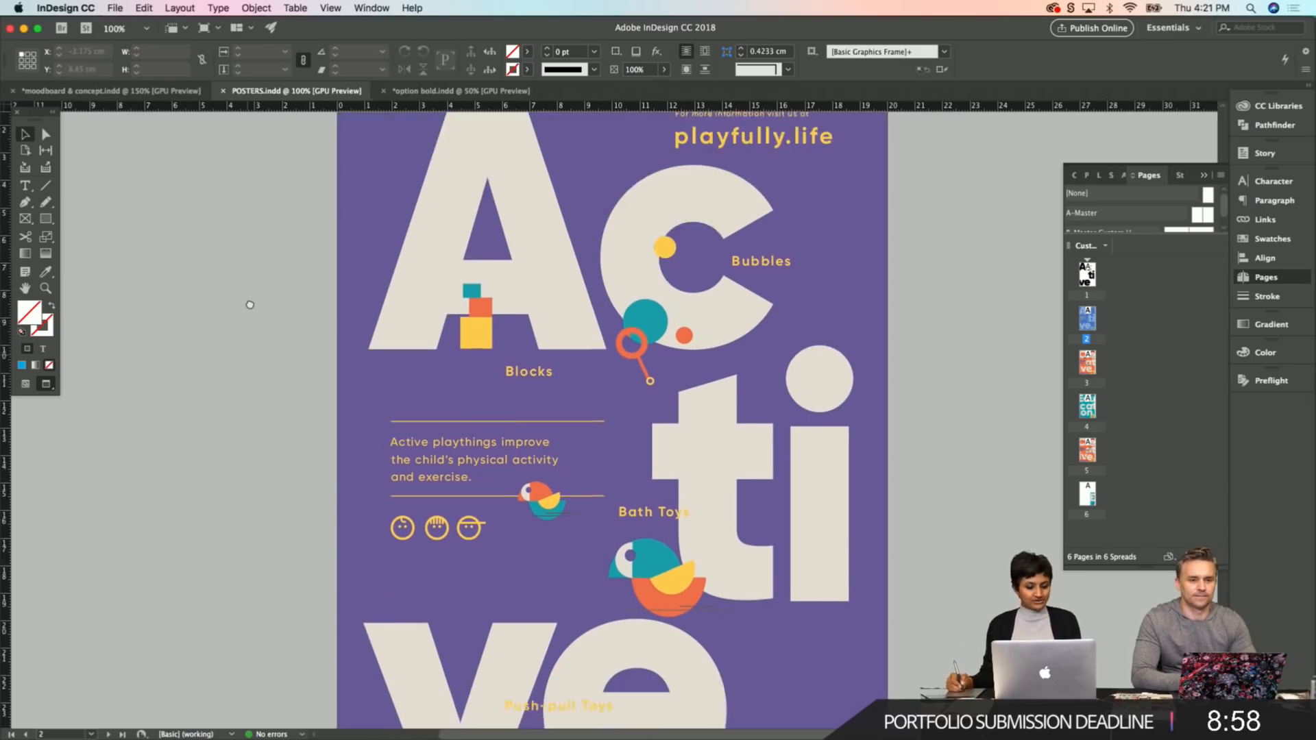
scroll(306, 546, "down", 5)
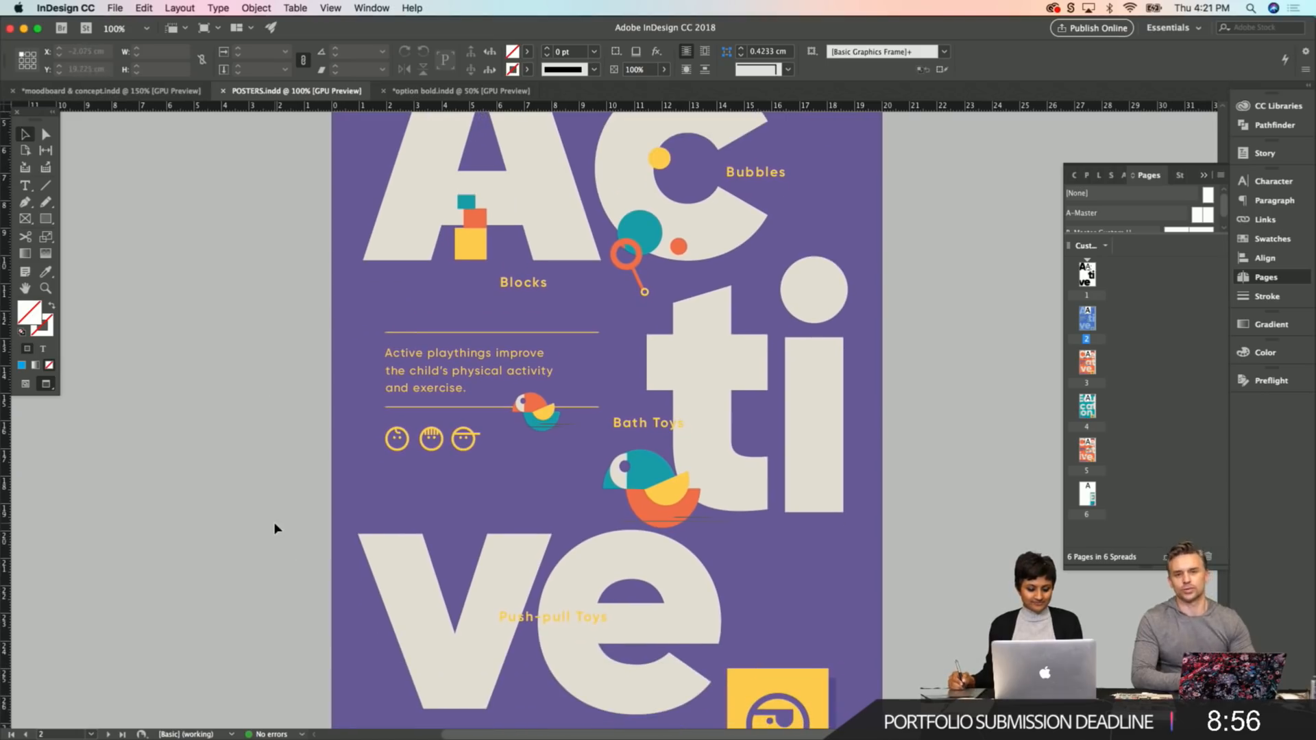
scroll(278, 523, "down", 1)
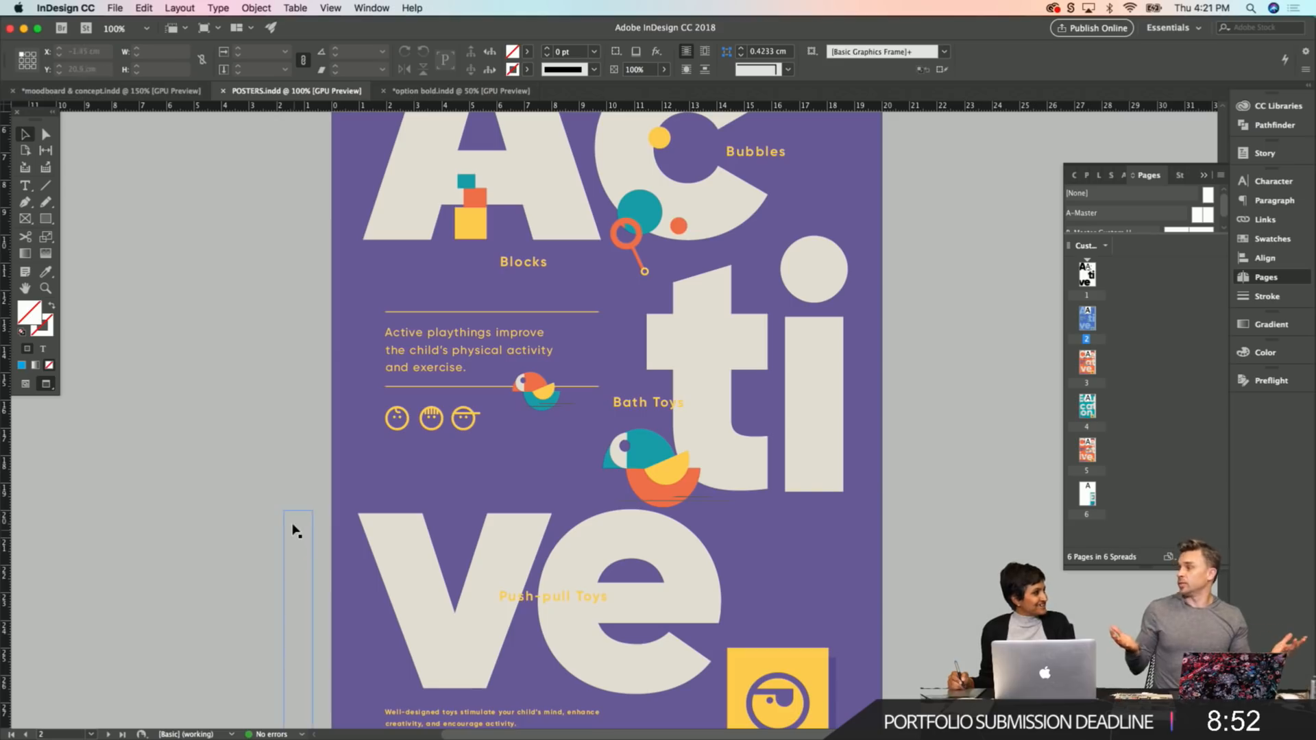
key("space")
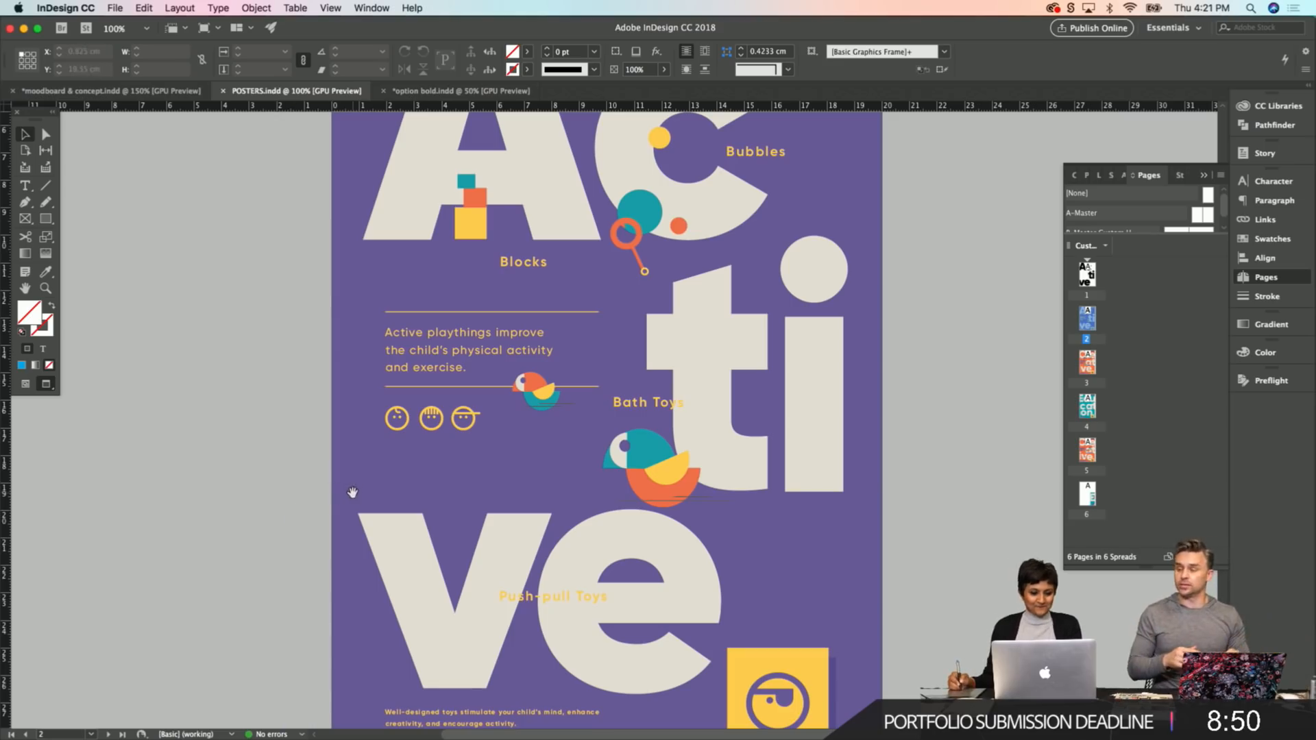
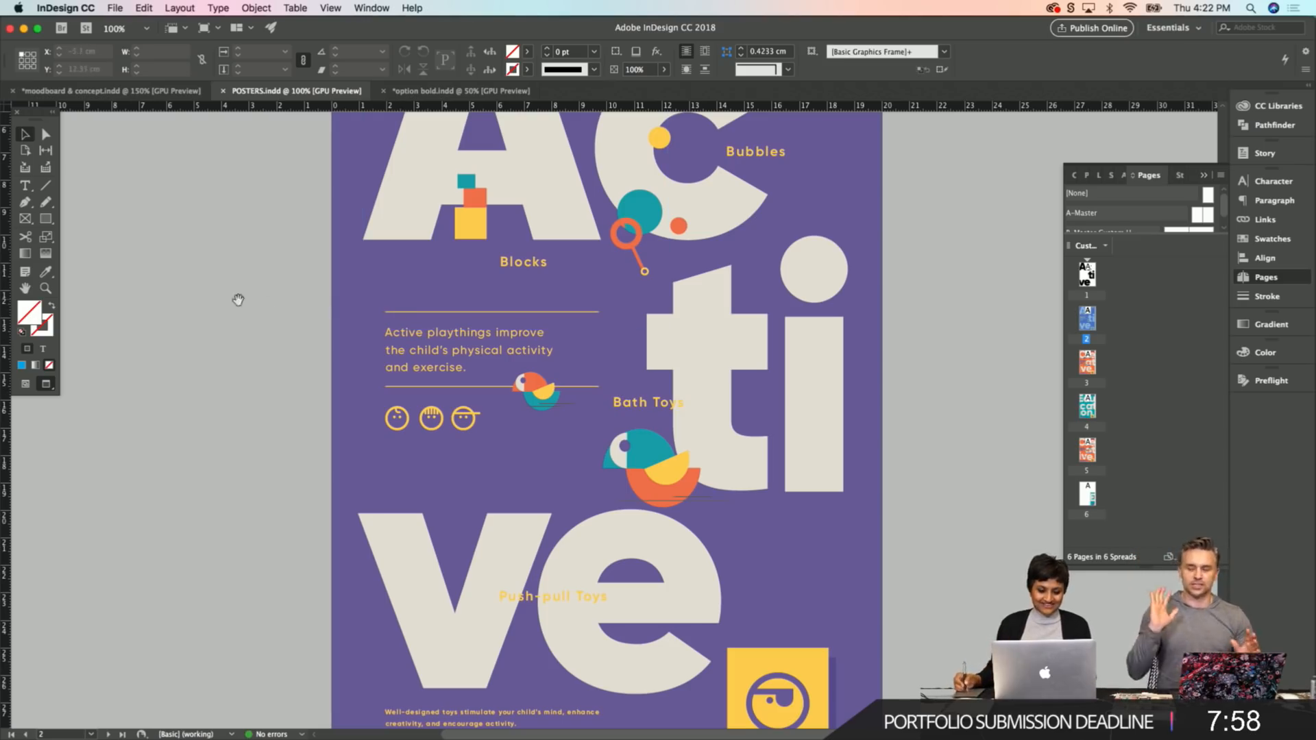
scroll(267, 314, "down", 2)
scroll(267, 314, "right", 2)
scroll(236, 490, "down", 1)
scroll(237, 491, "left", 1)
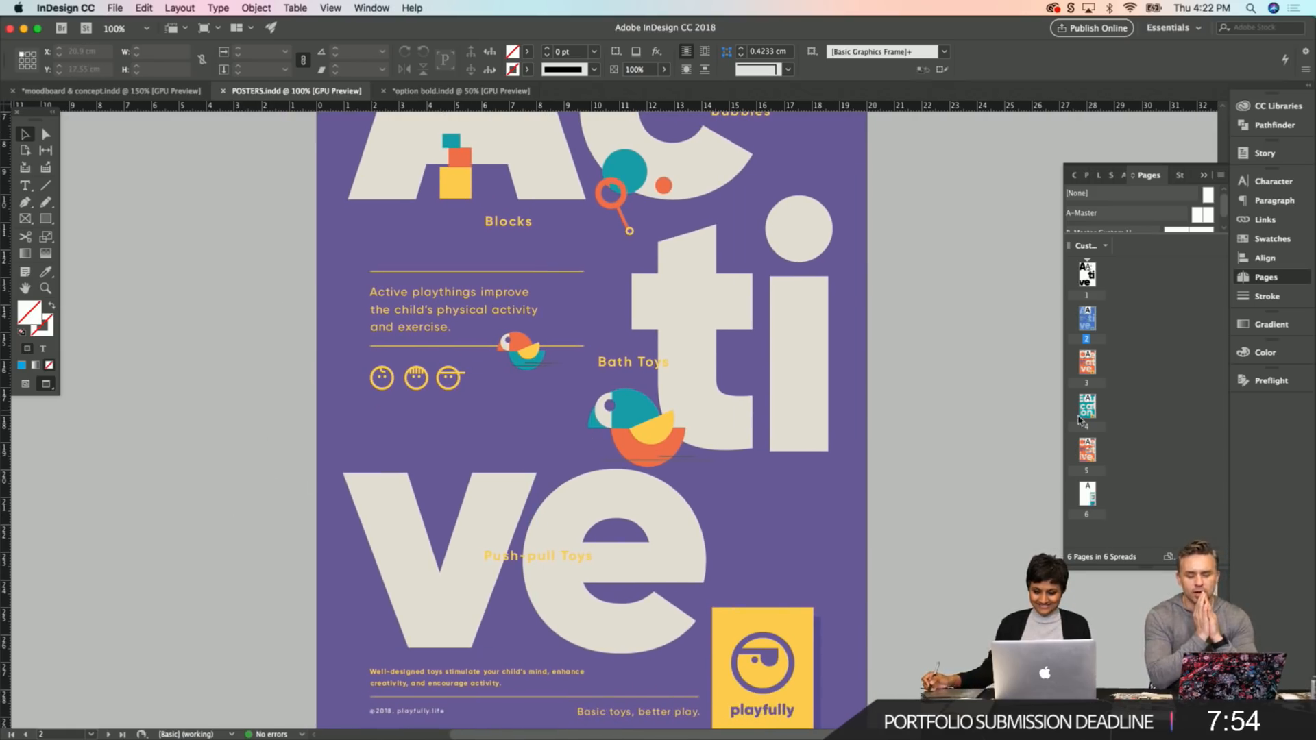
Open the orange "Creative" poster on page 5, examine its toy artwork and labels, and continue to the teal "Education" poster.
double_click(1086, 450)
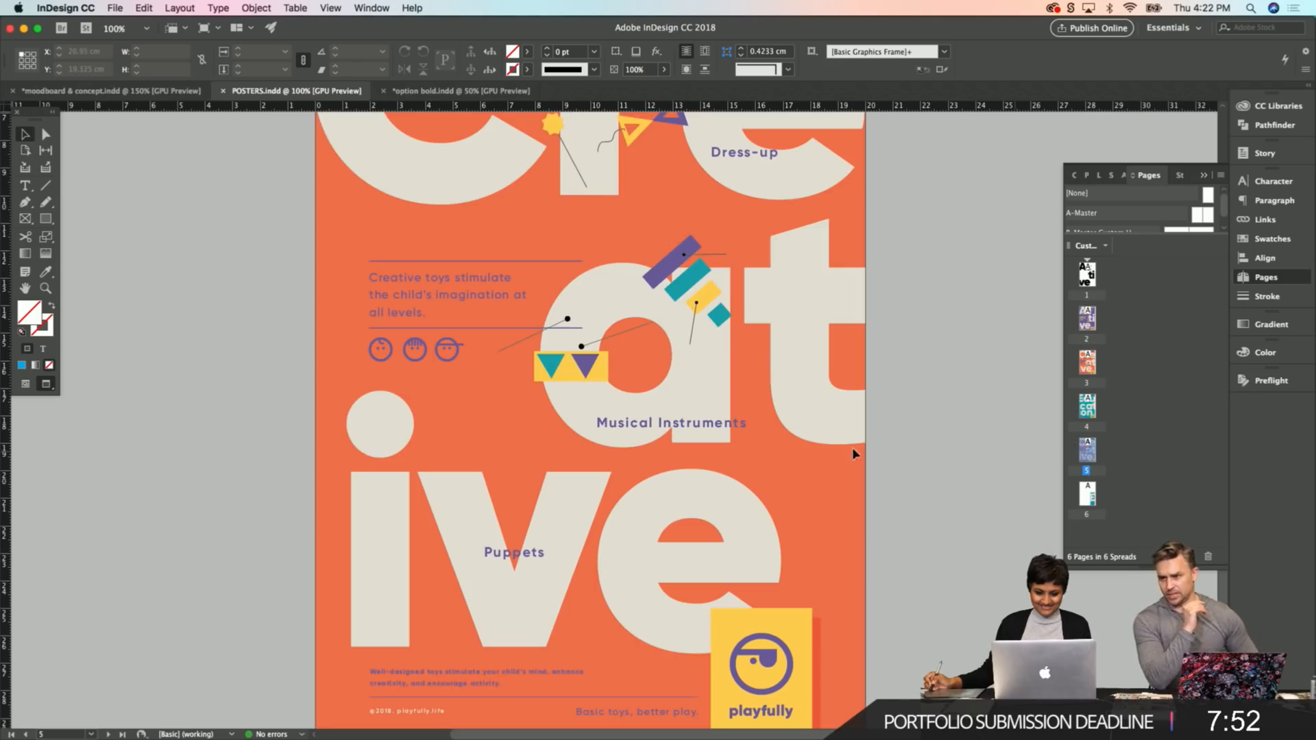
scroll(249, 303, "up", 5)
scroll(248, 302, "right", 1)
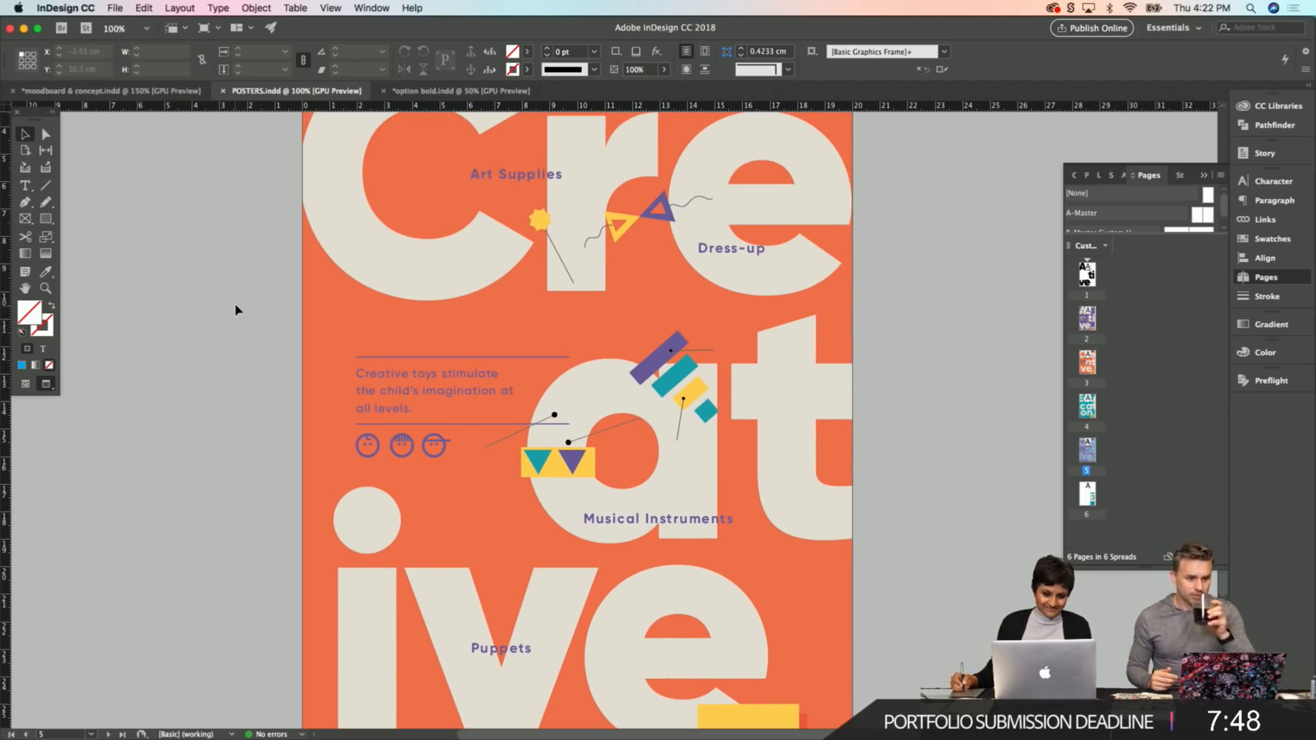
scroll(235, 313, "up", 7)
scroll(235, 312, "right", 1)
left_click_drag(241, 350, 241, 344)
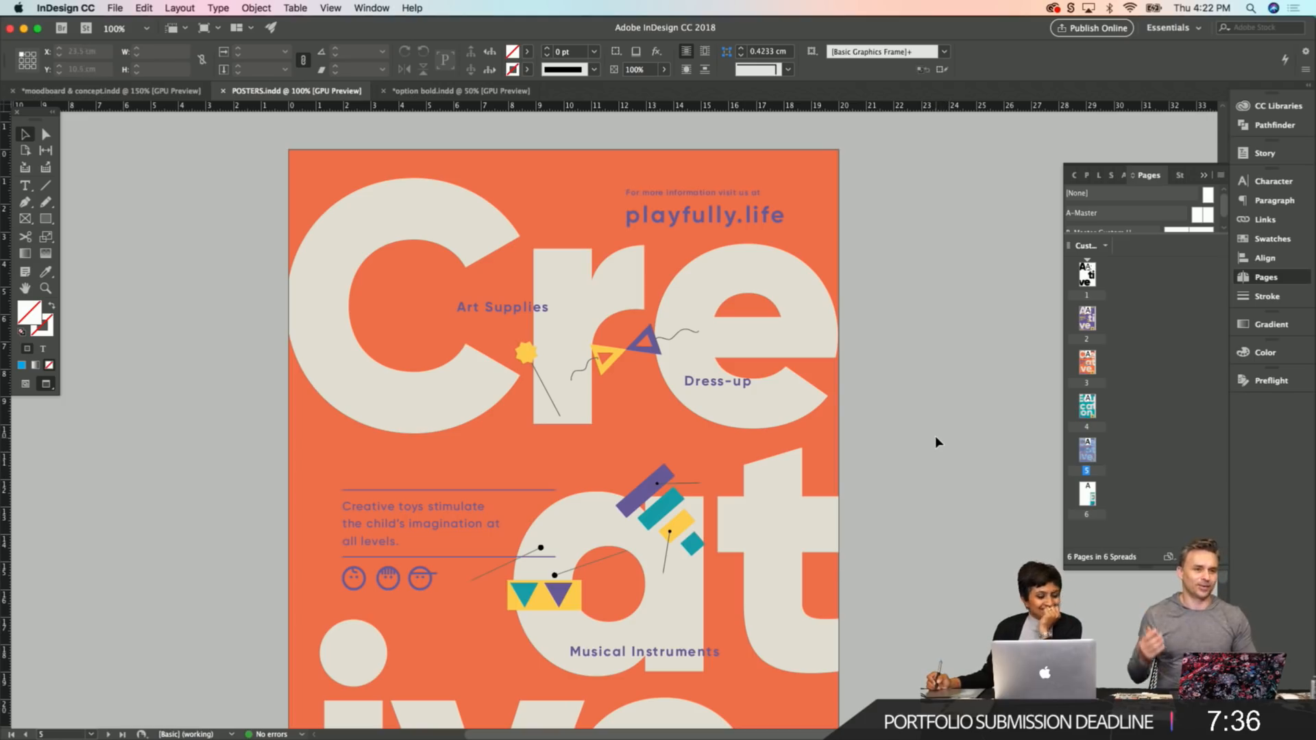
left_click_drag(340, 555, 342, 482)
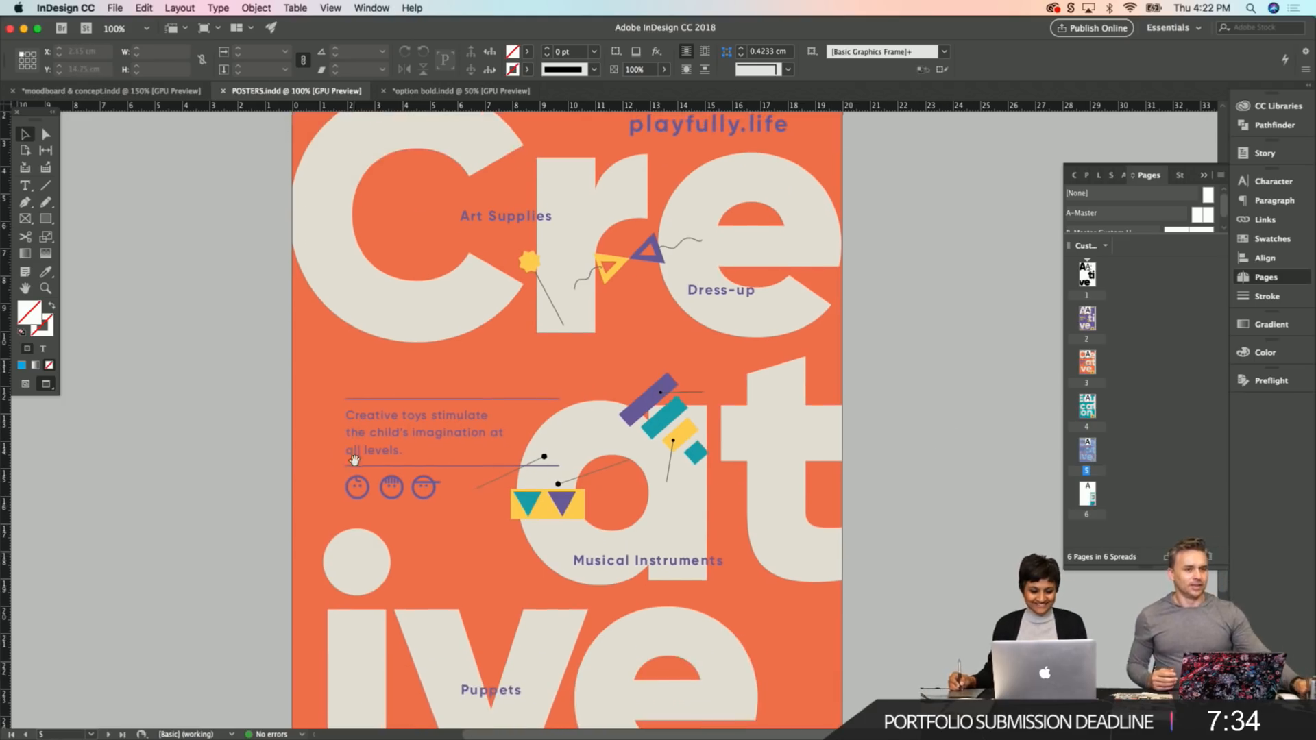
scroll(337, 481, "down", 4)
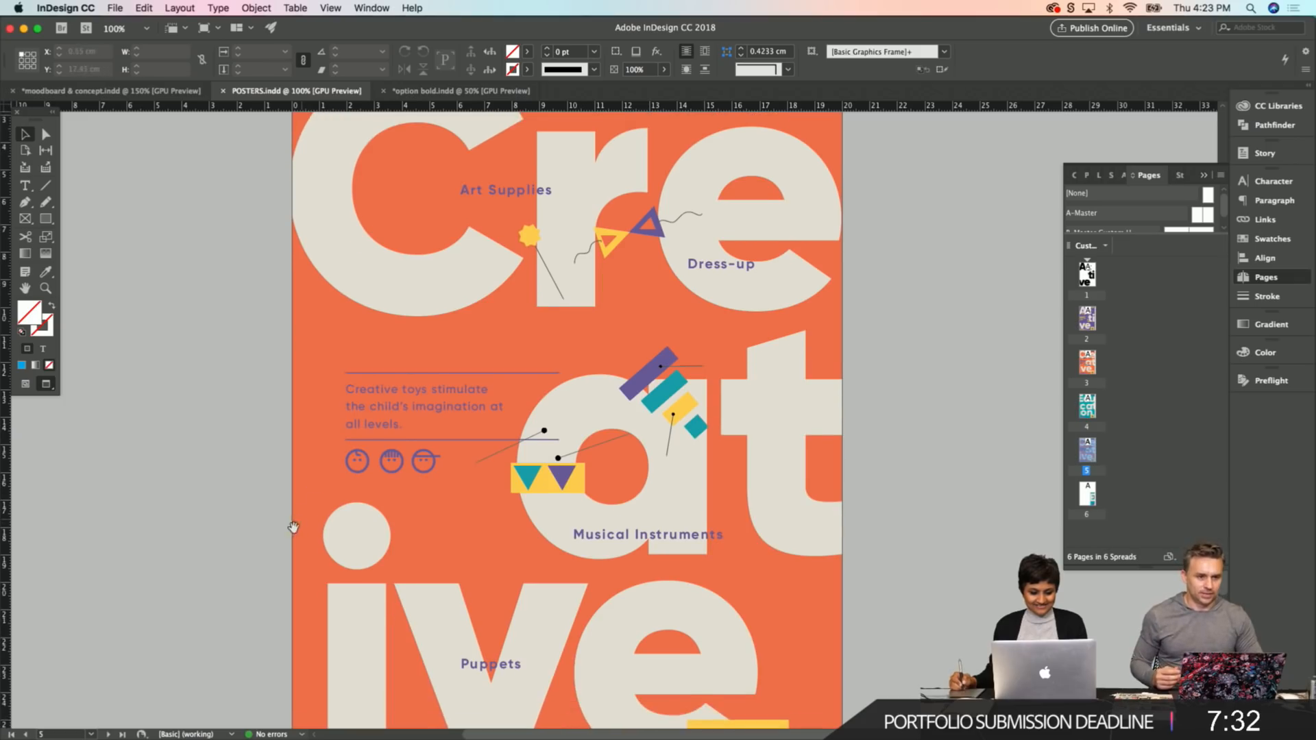
mouse_move(349, 597)
left_mouse_down()
mouse_move(335, 481)
mouse_move(344, 569)
left_mouse_up()
left_click_drag(341, 482, 337, 552)
left_click_drag(334, 480, 332, 528)
scroll(335, 288, "up", 10)
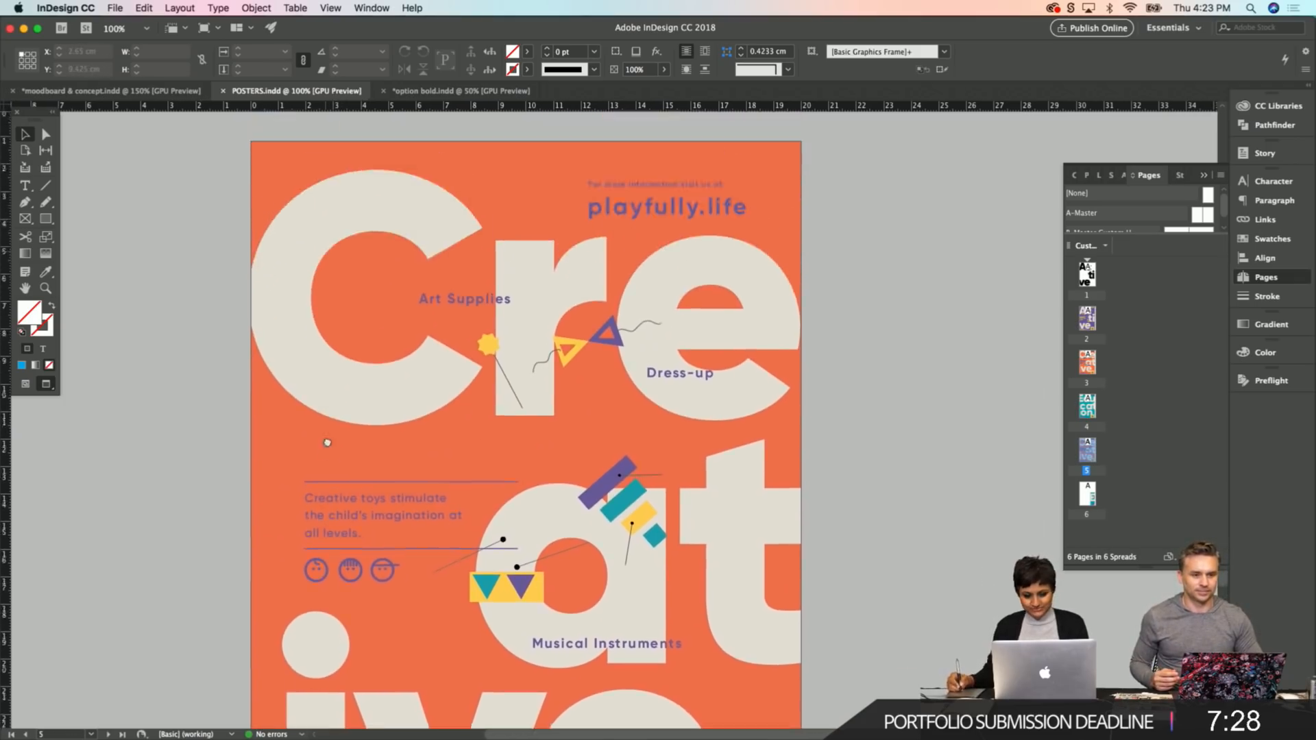
scroll(333, 239, "up", 15)
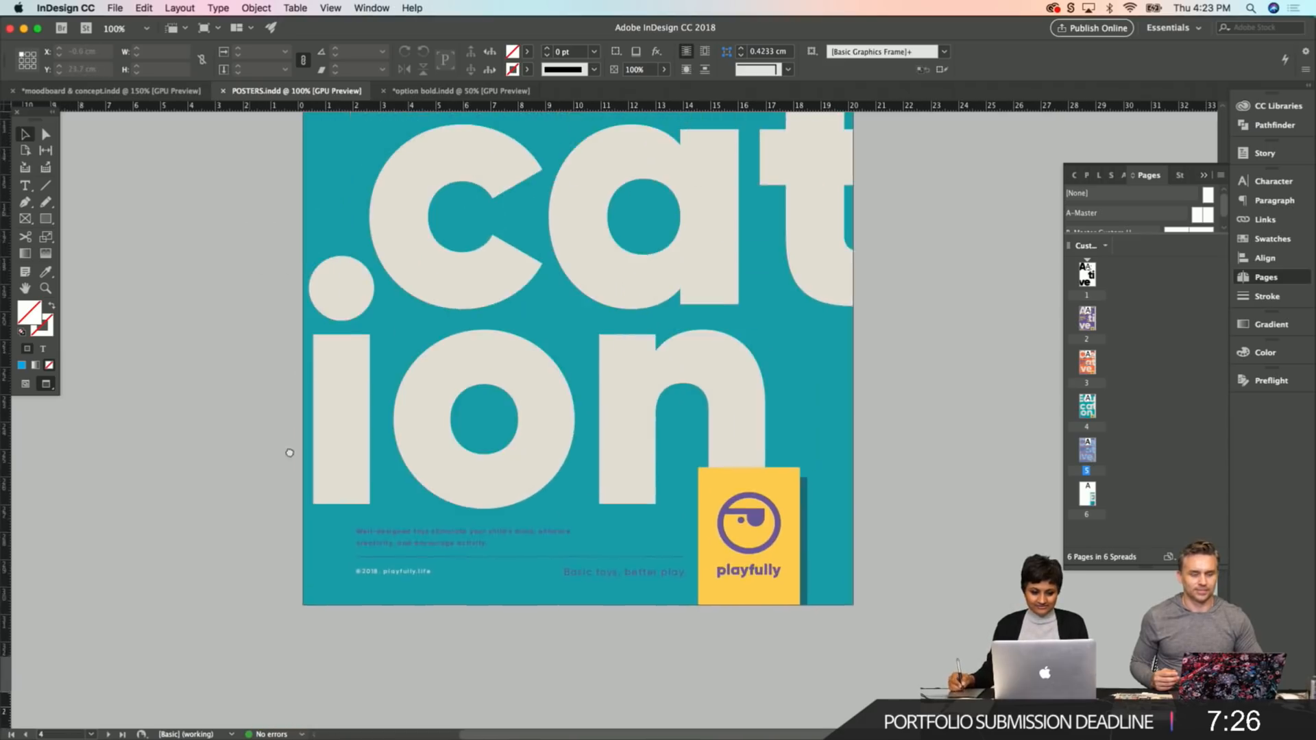
Try the grey and orange red swatches on the "Well-designed toys" footer text of the teal poster, settle on yellow, and deselect it.
scroll(277, 347, "up", 1)
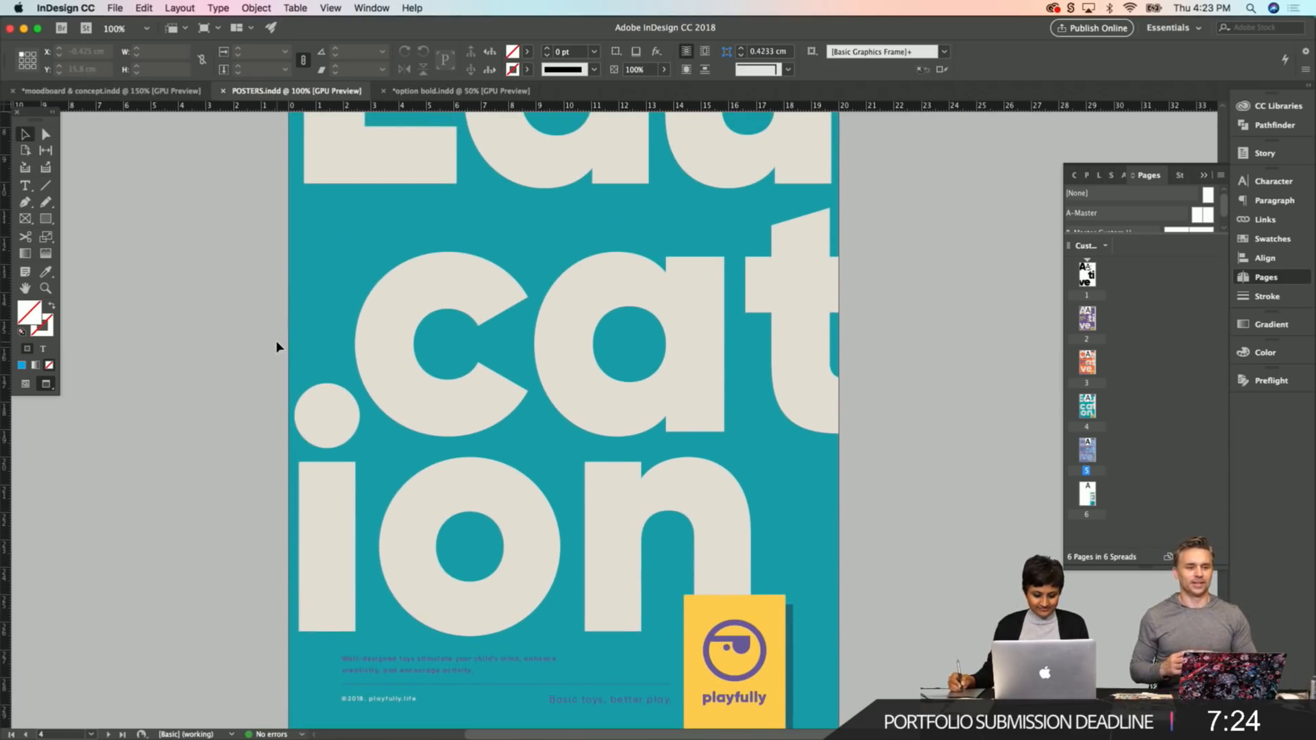
scroll(345, 472, "down", 3)
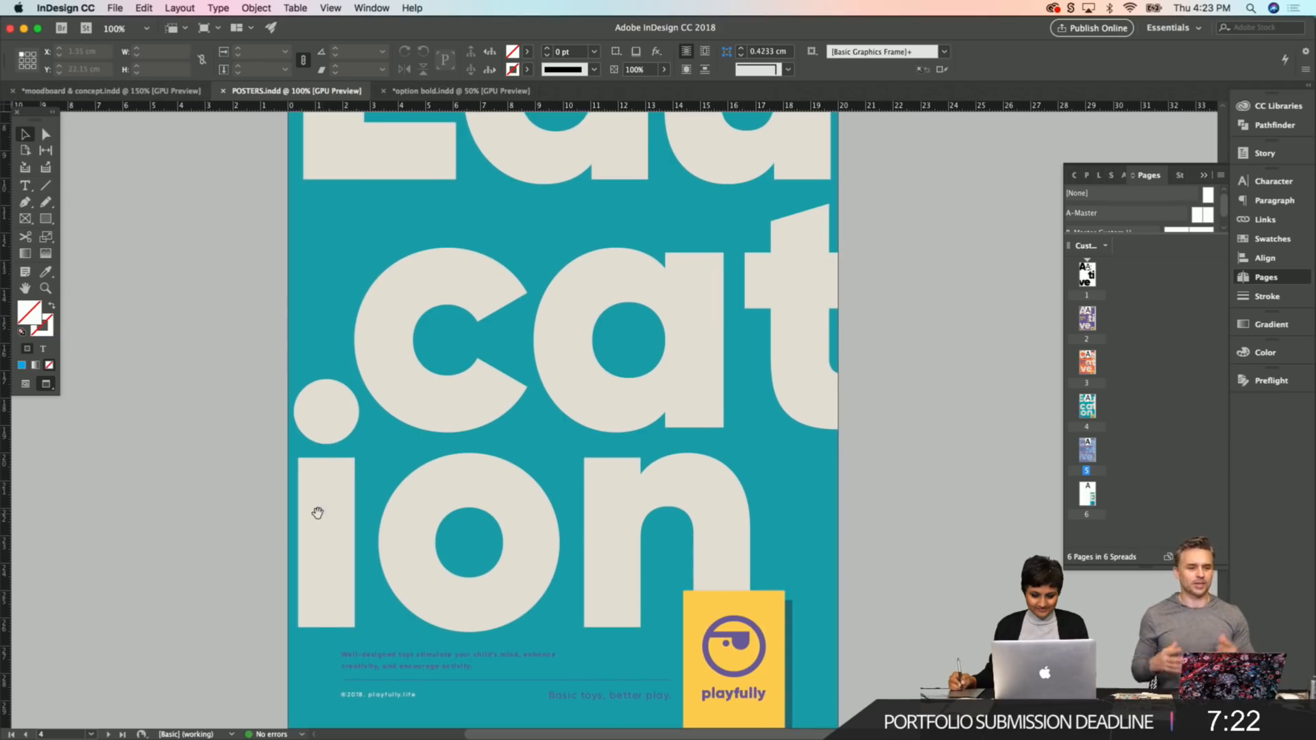
left_click(383, 595)
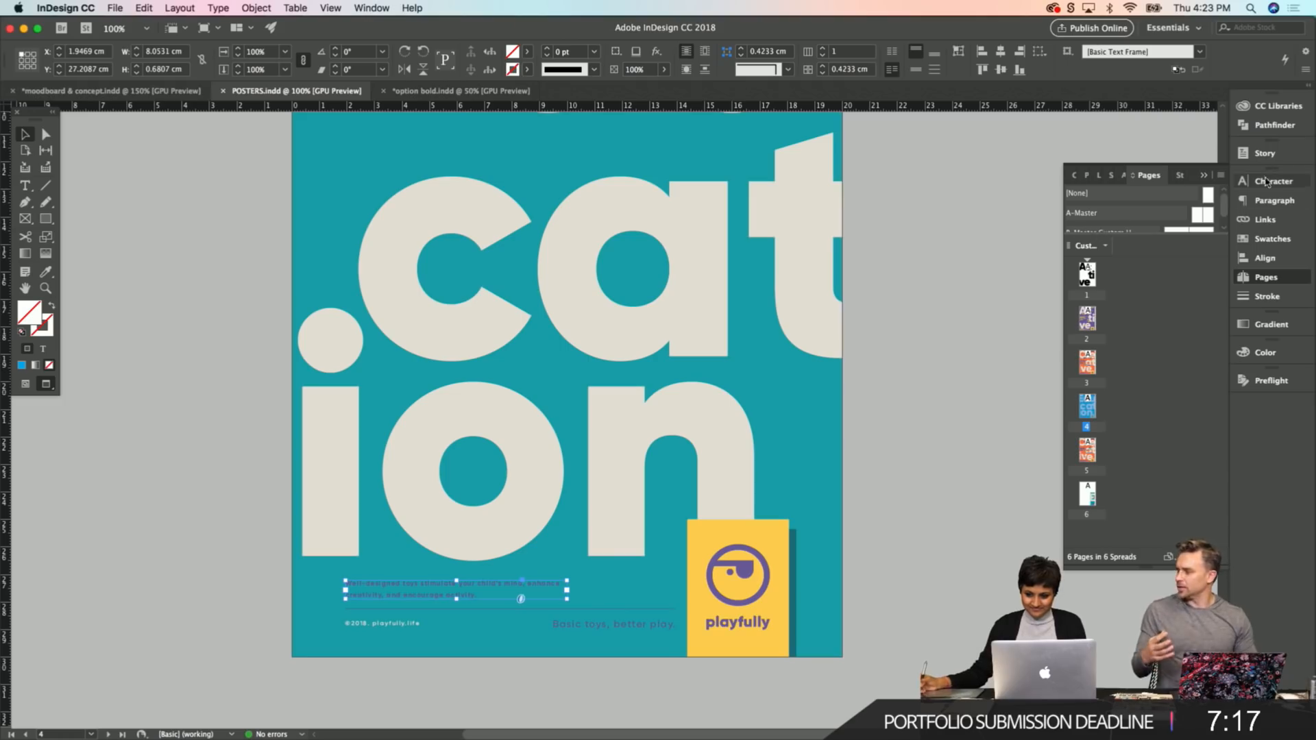
left_click(1273, 240)
left_click(1115, 198)
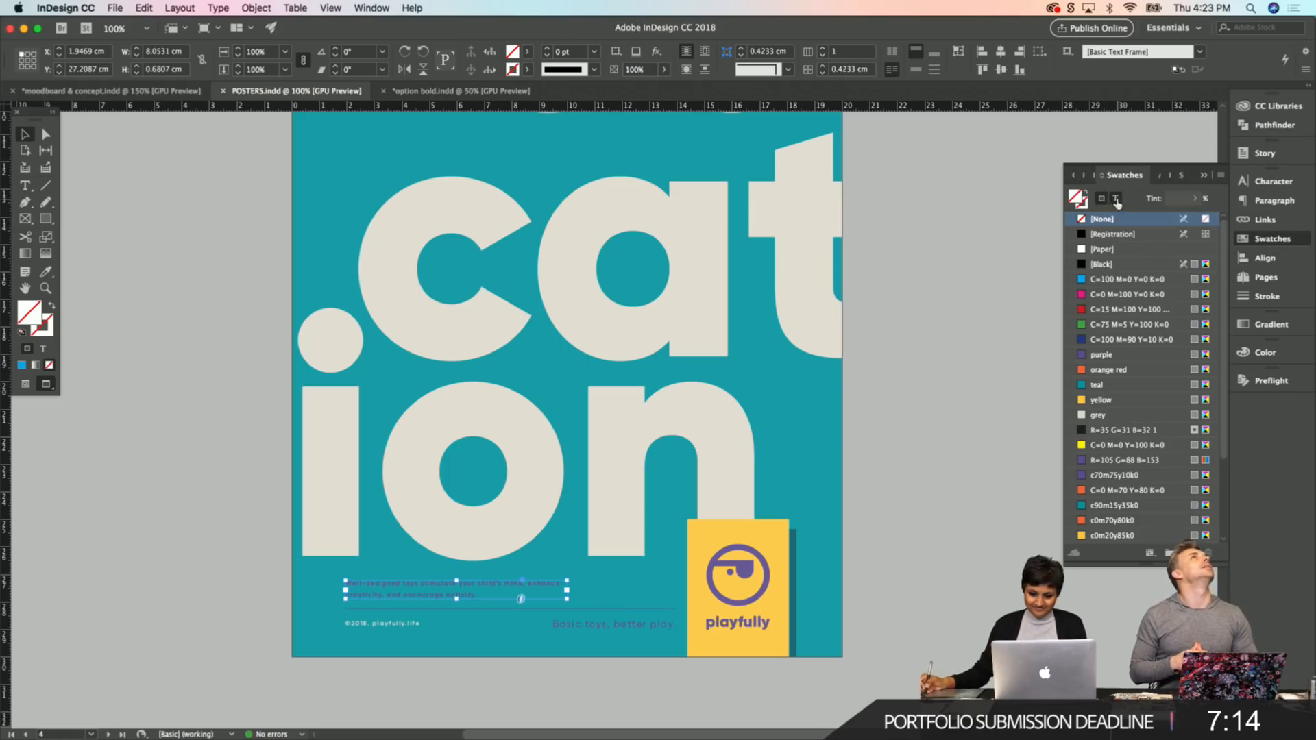
left_click(1101, 354)
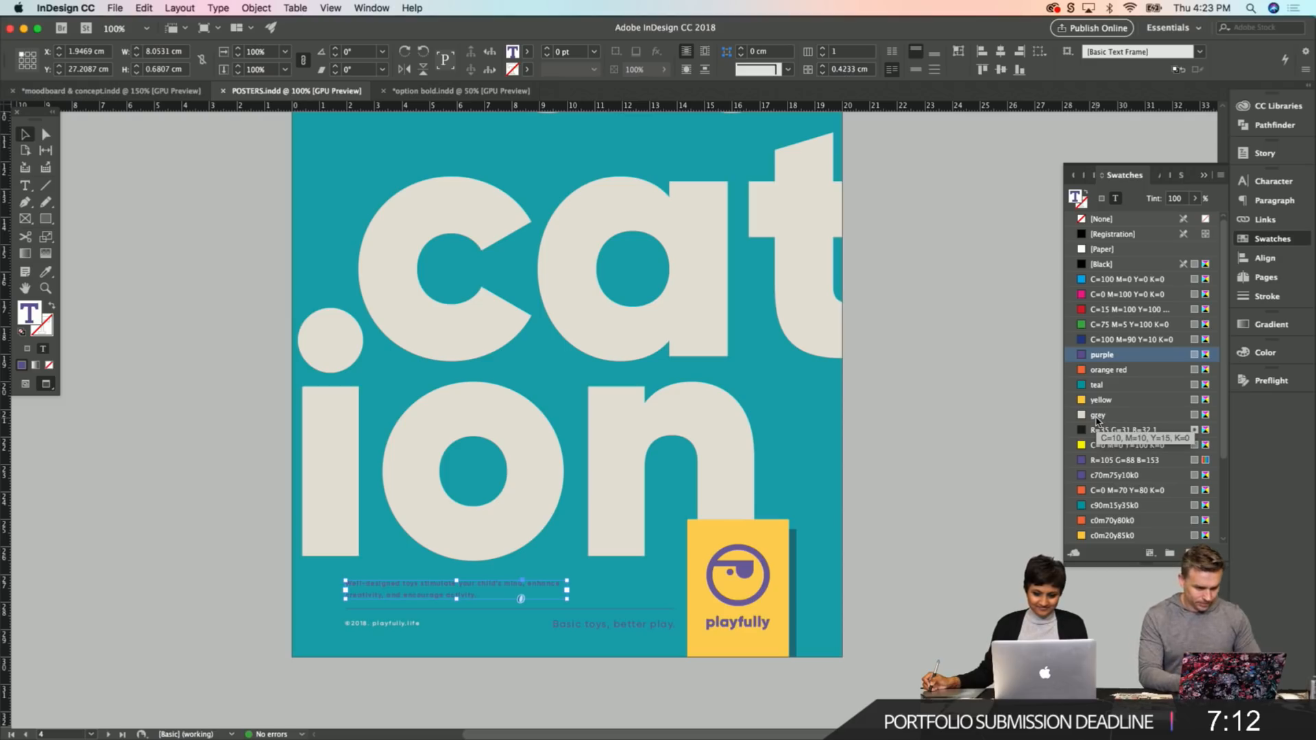
left_click(1097, 416)
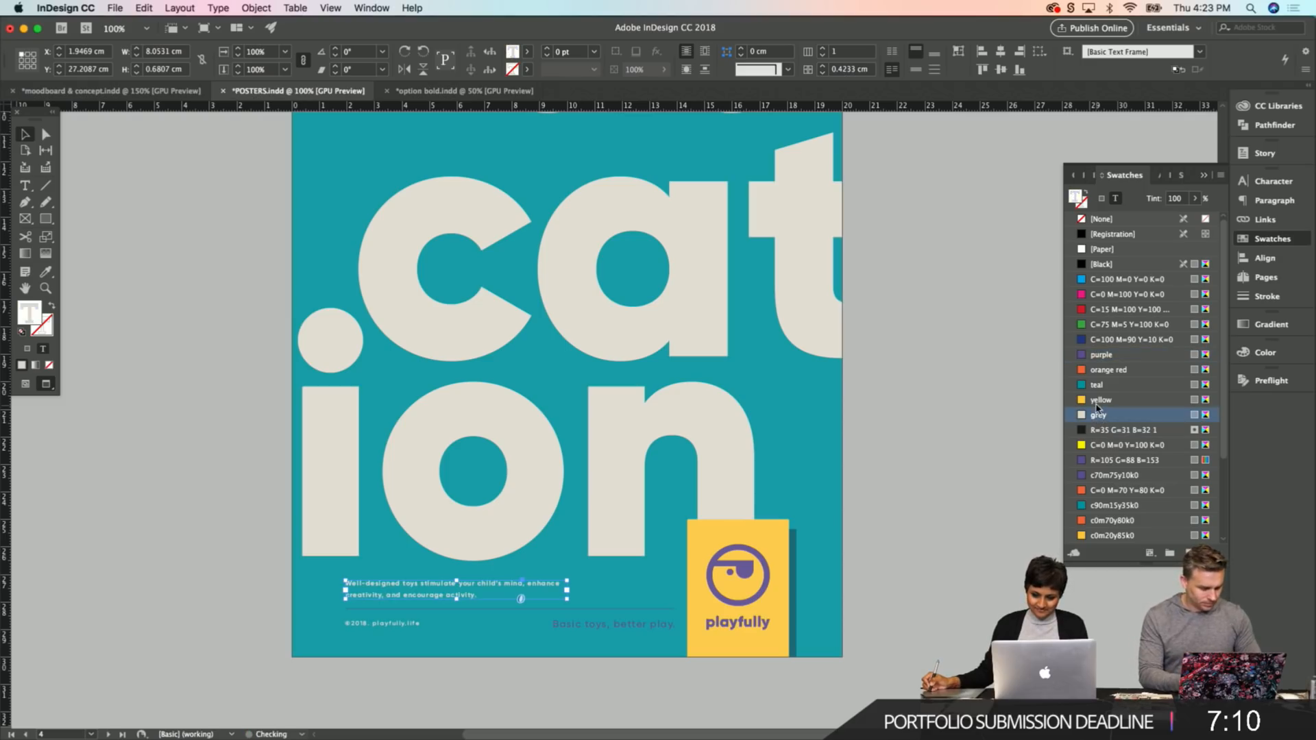
scroll(1097, 408, "down", 1)
left_click(1101, 355)
scroll(1093, 369, "down", 3)
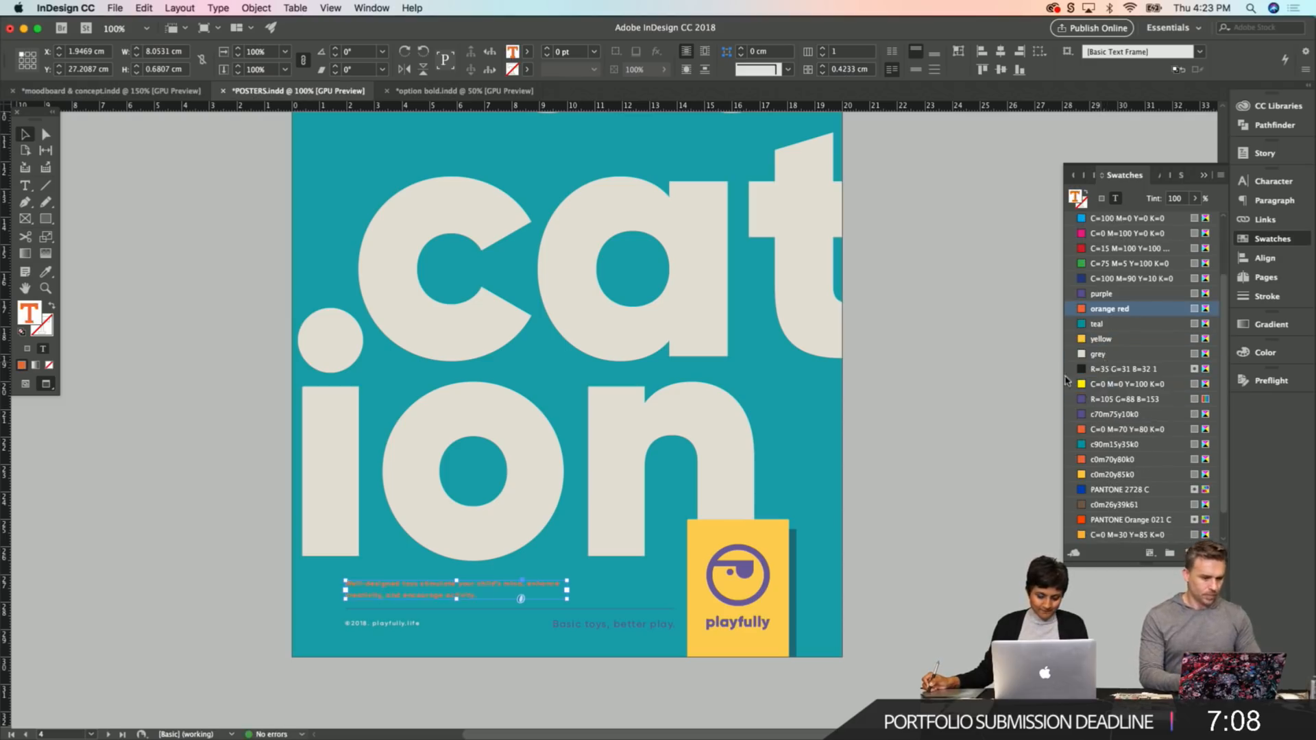
left_click(1101, 338)
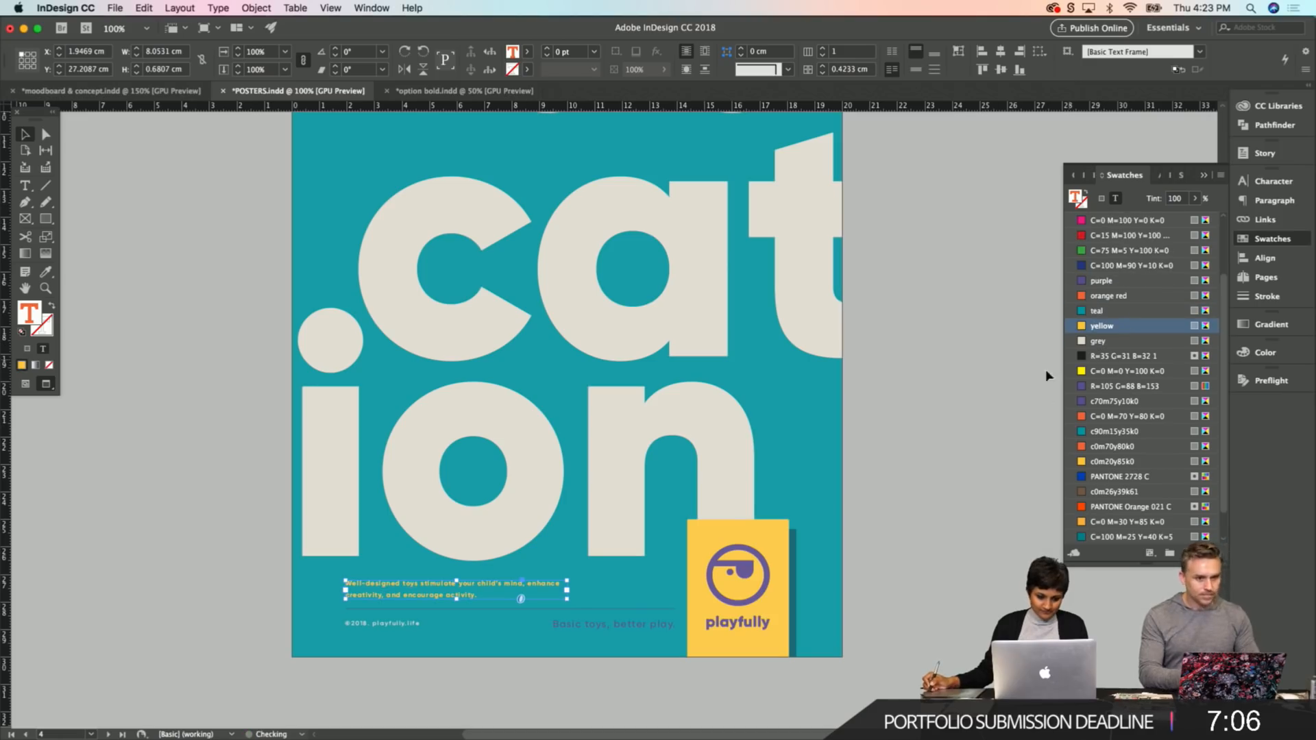
left_click(449, 499)
left_click(220, 566)
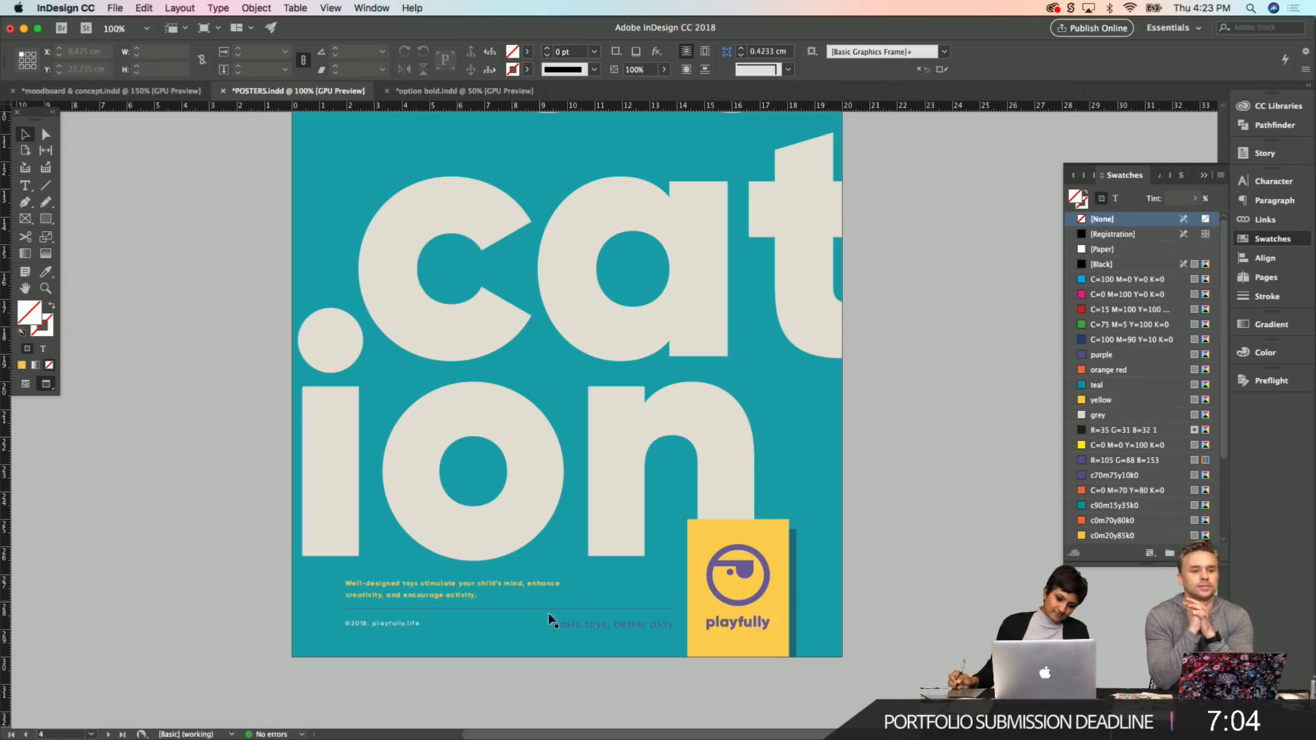
Check which swatch colours the "Basic toys, better play" tagline in the teal poster's footer.
left_click(574, 623)
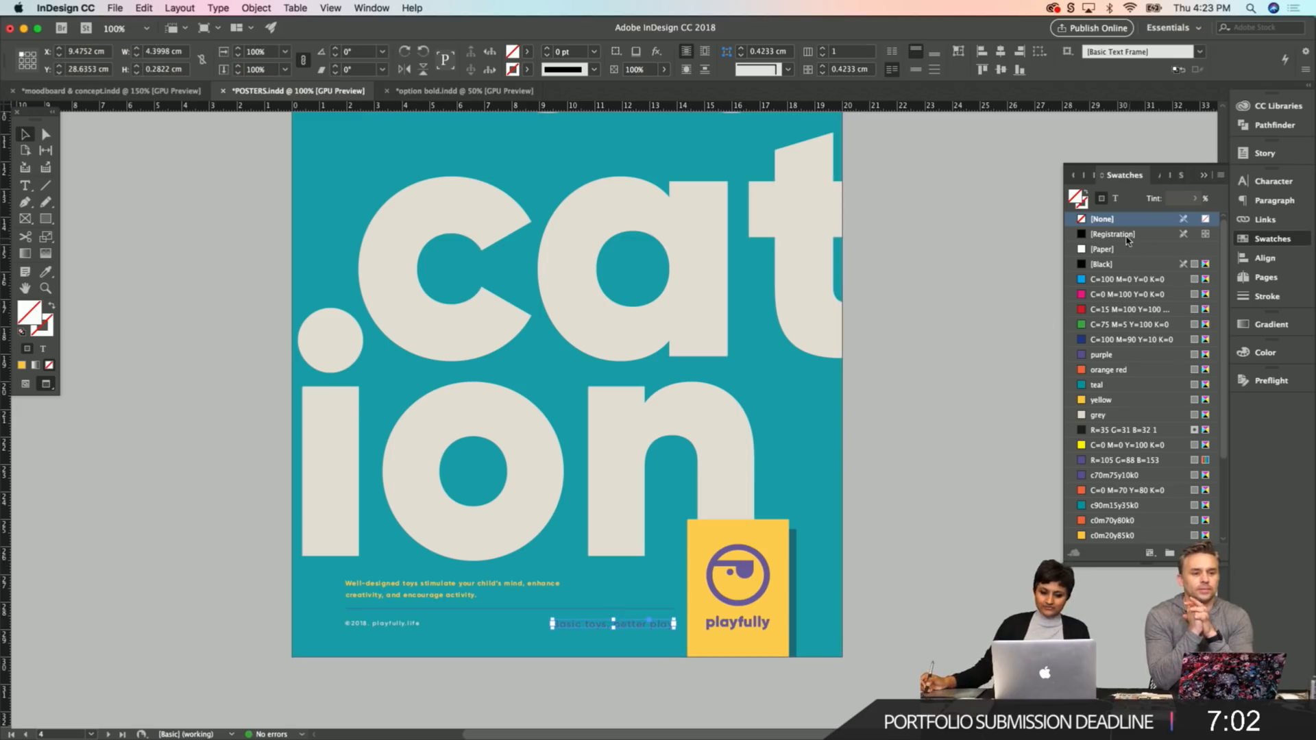
left_click(1116, 201)
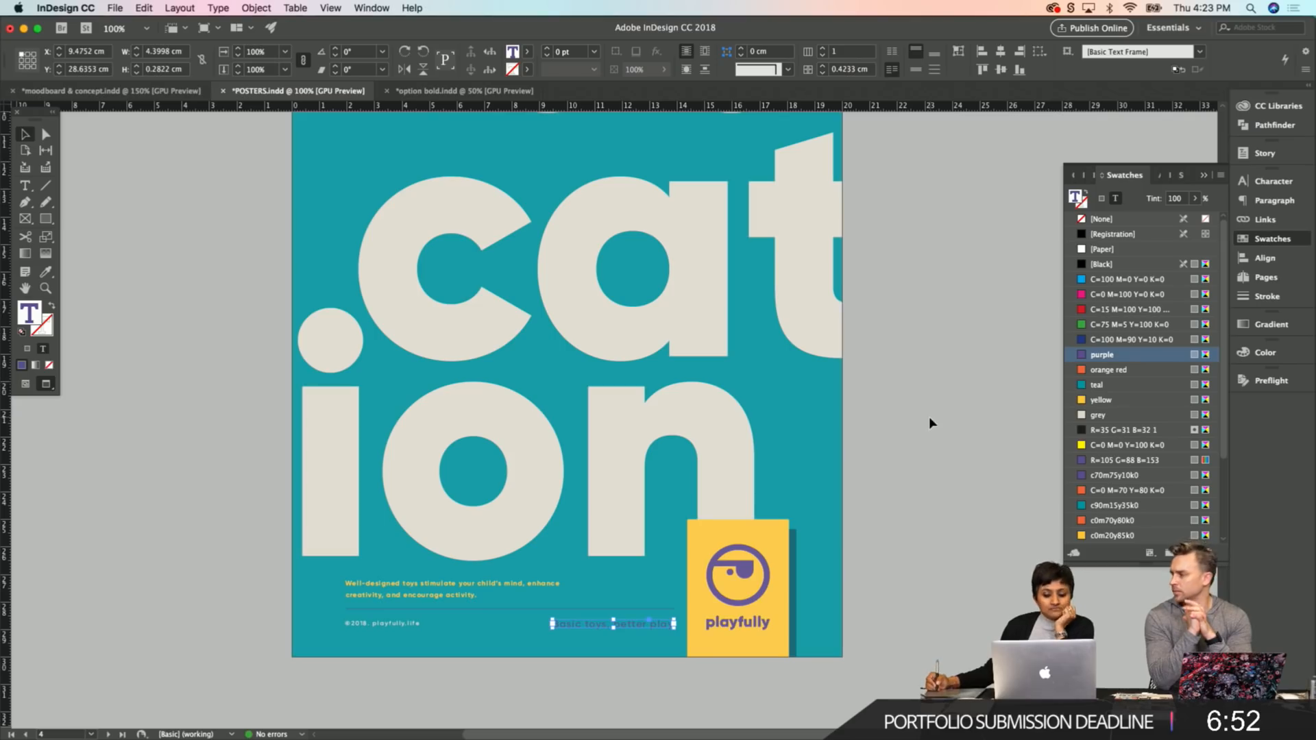
left_click(994, 349)
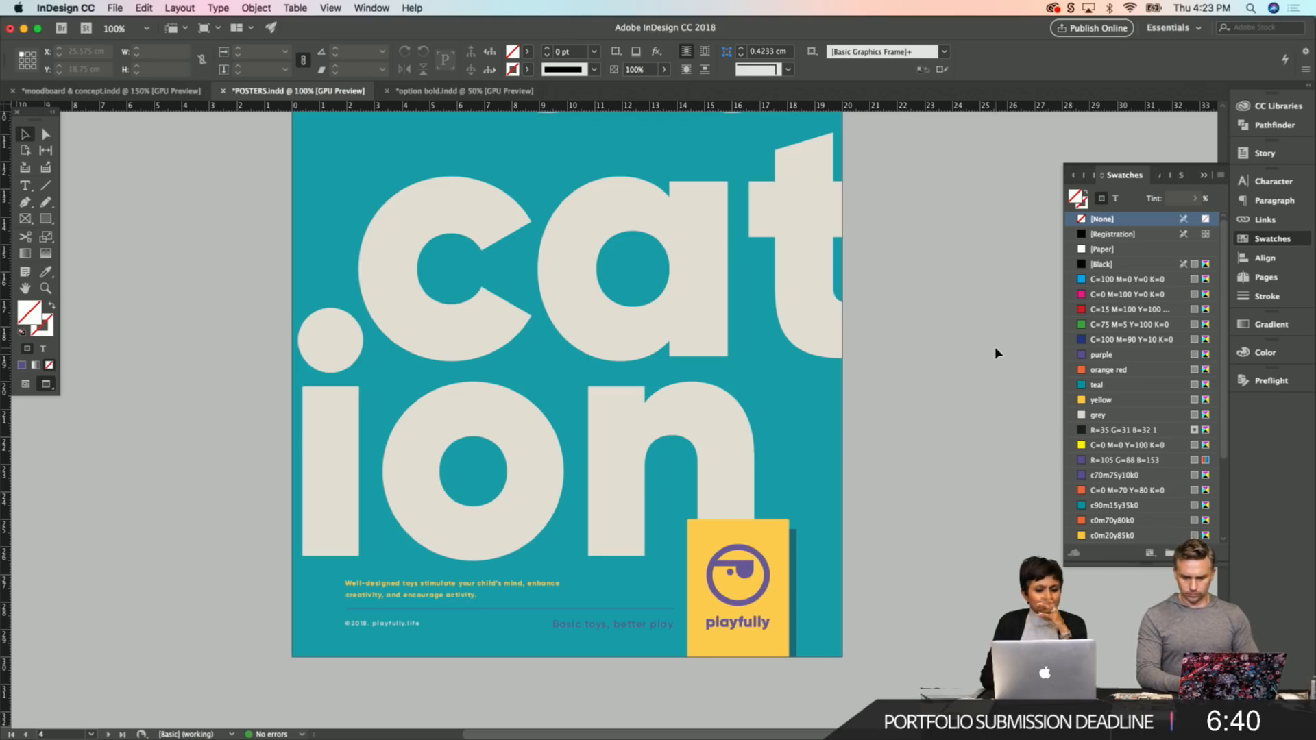
Switch to Chrome and bring up a new browser tab beside the mockup pages.
key("super+Tab")
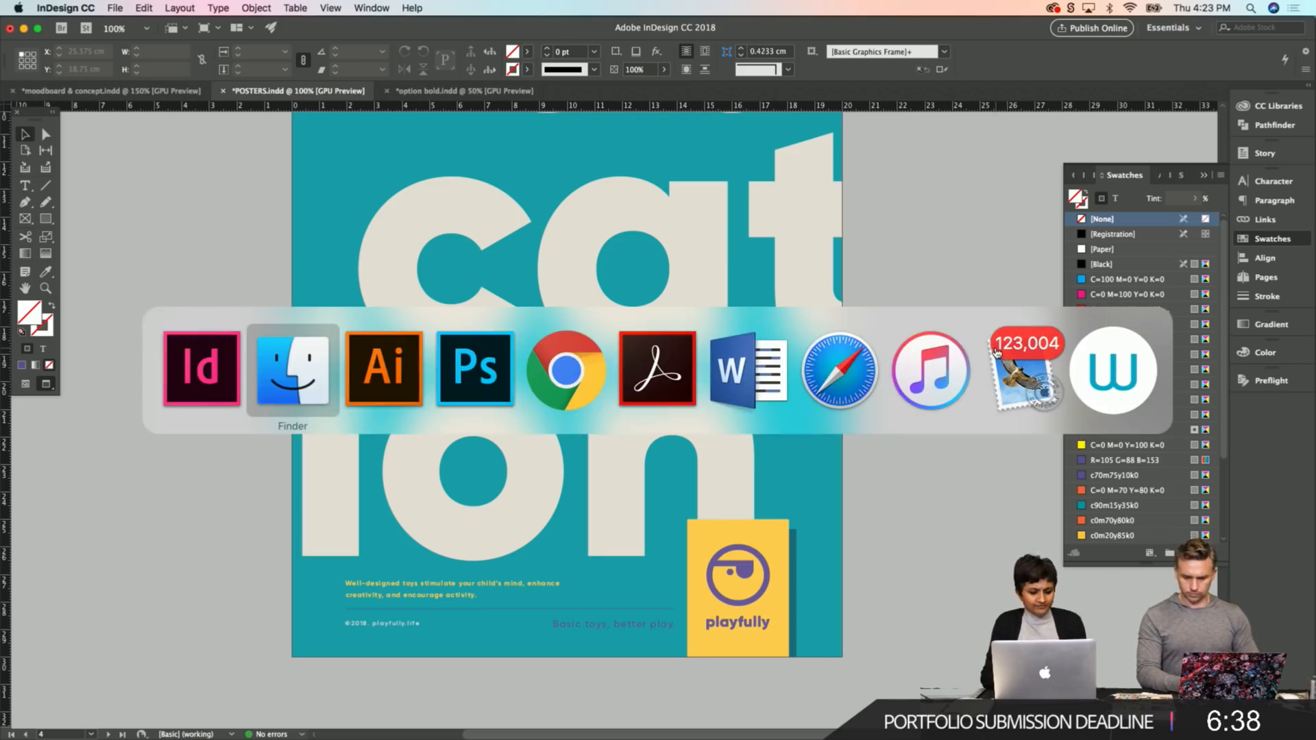
key("super+Tab")
key("super+Tab")
key("super+Tab")
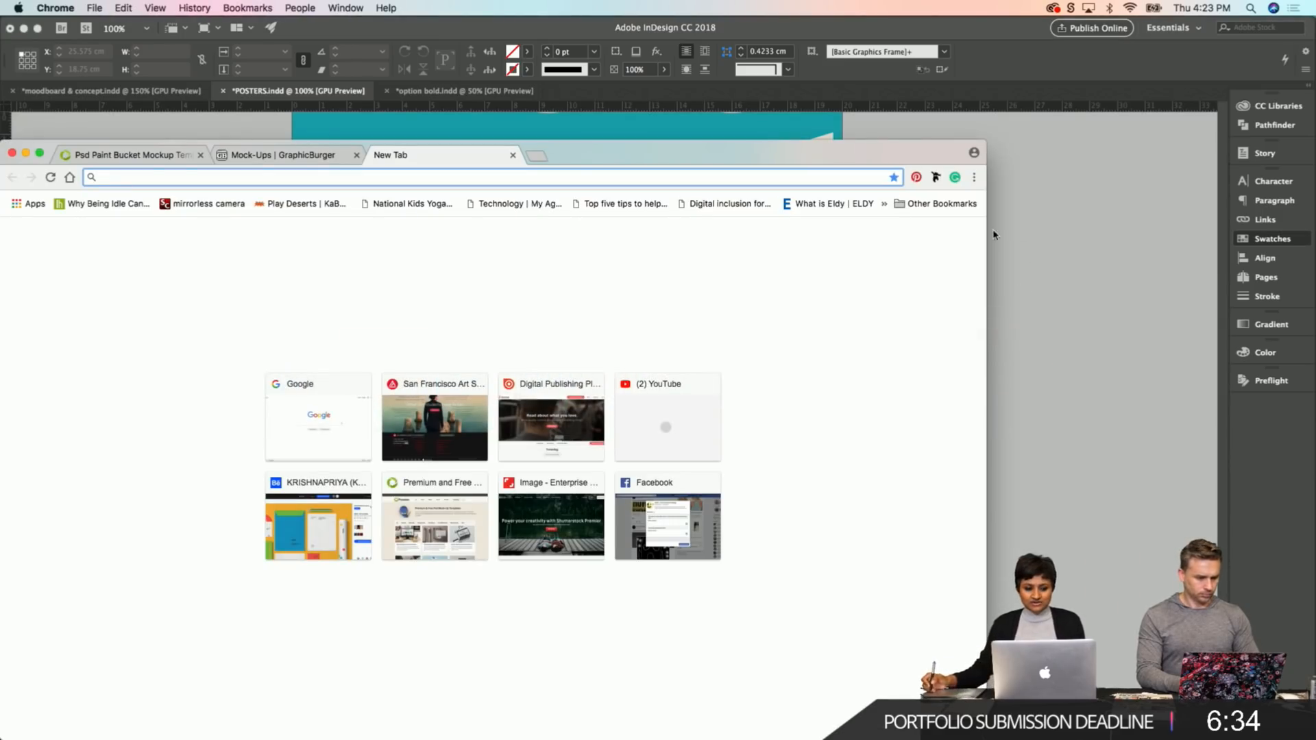
left_click(1060, 281)
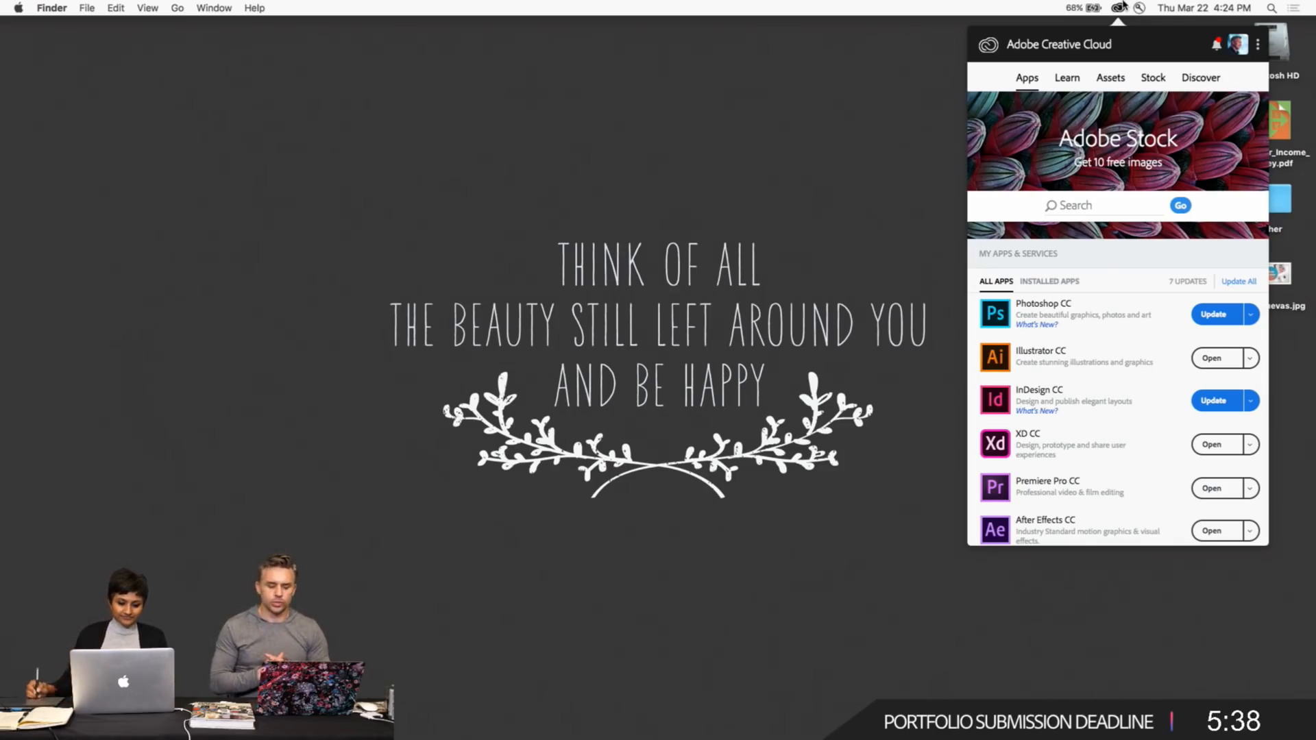
Close the Creative Cloud window, locate Adobe Dimension CC in the Dock and view its recent files and options.
left_click(343, 230)
mouse_move(387, 691)
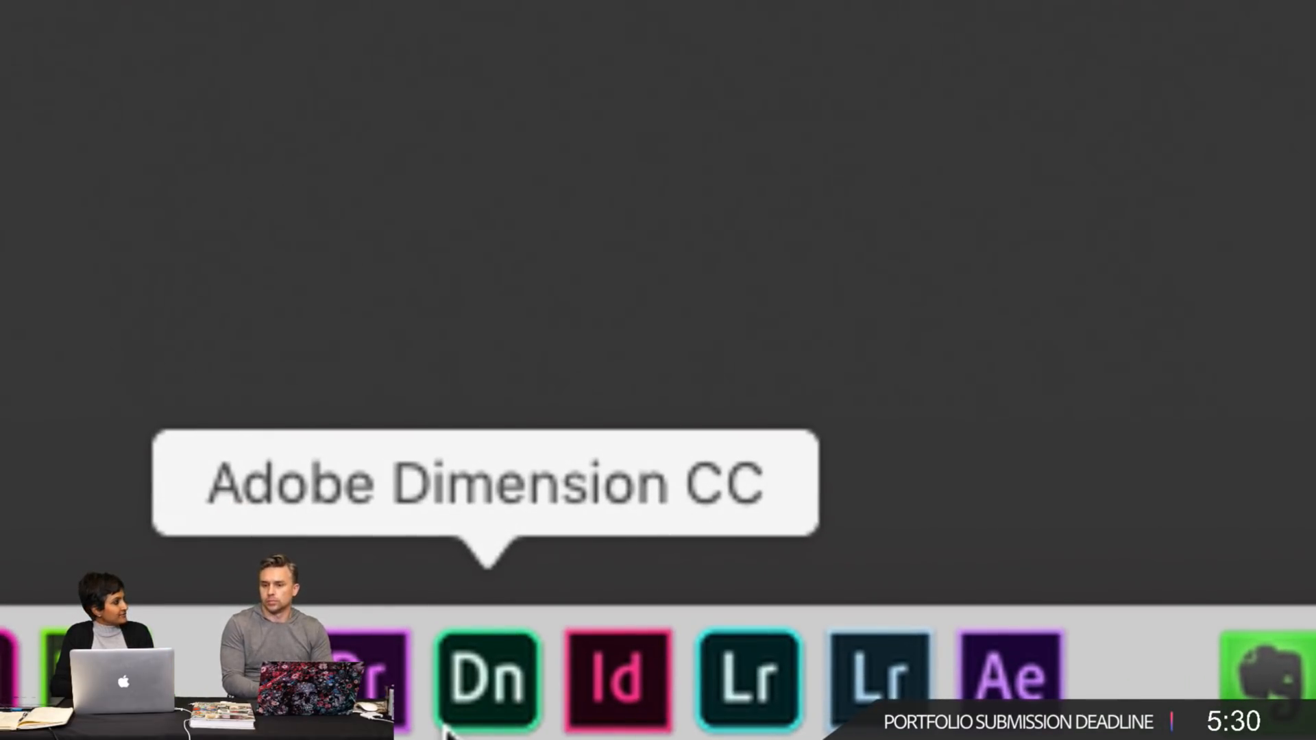
right_click(445, 728)
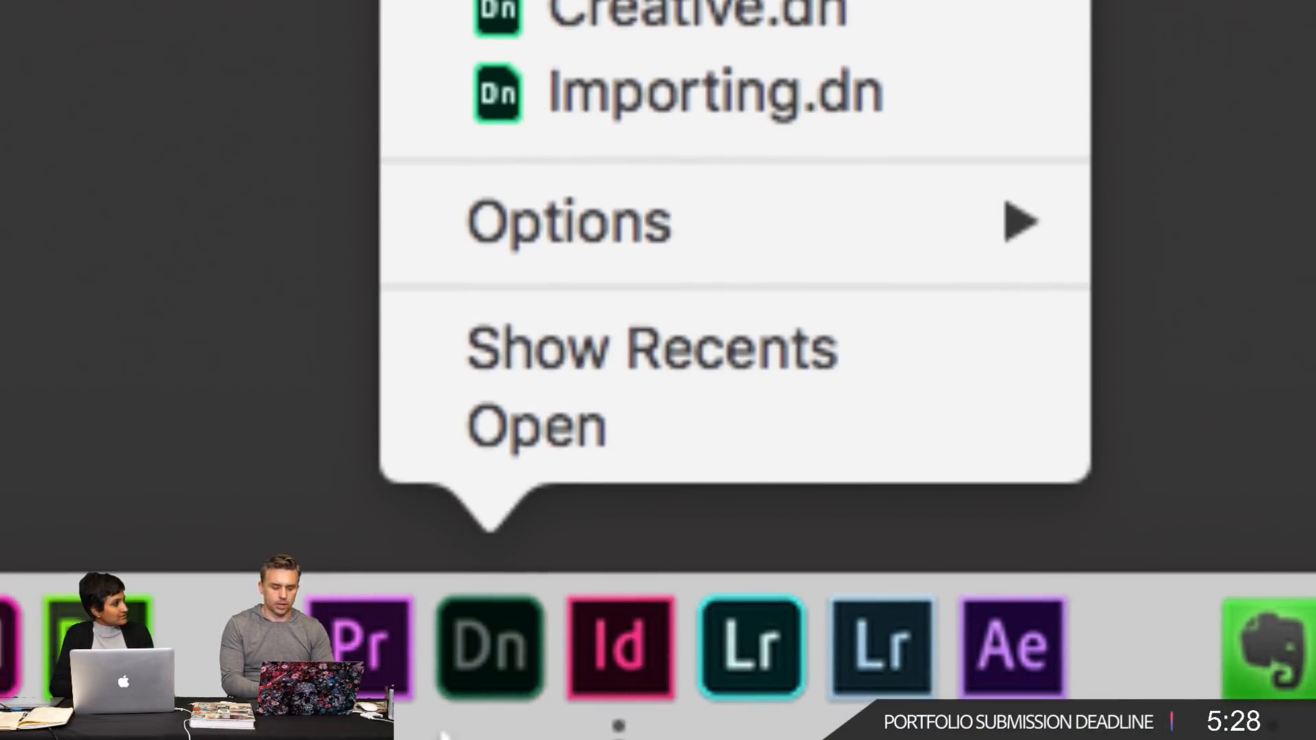
left_click(227, 454)
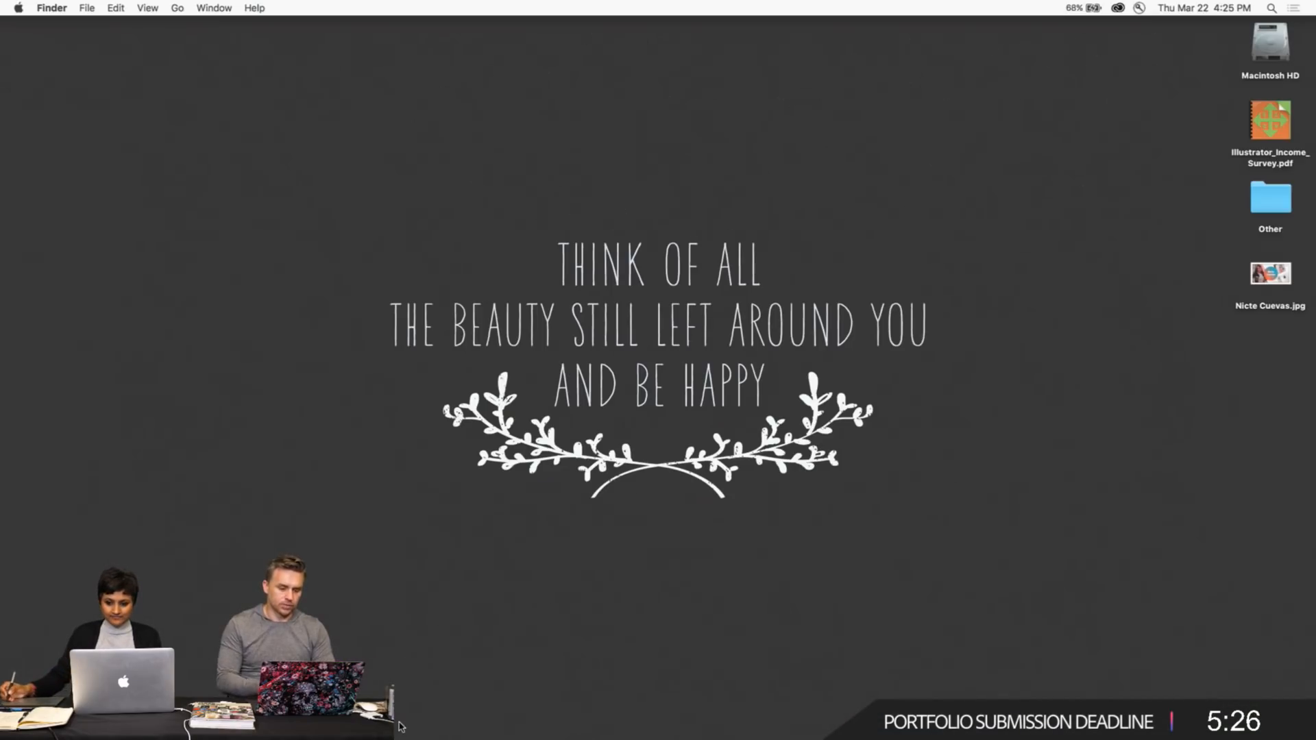
Open the Market assets in Adobe Creative Cloud and filter them to the For Placement category.
left_click(1117, 8)
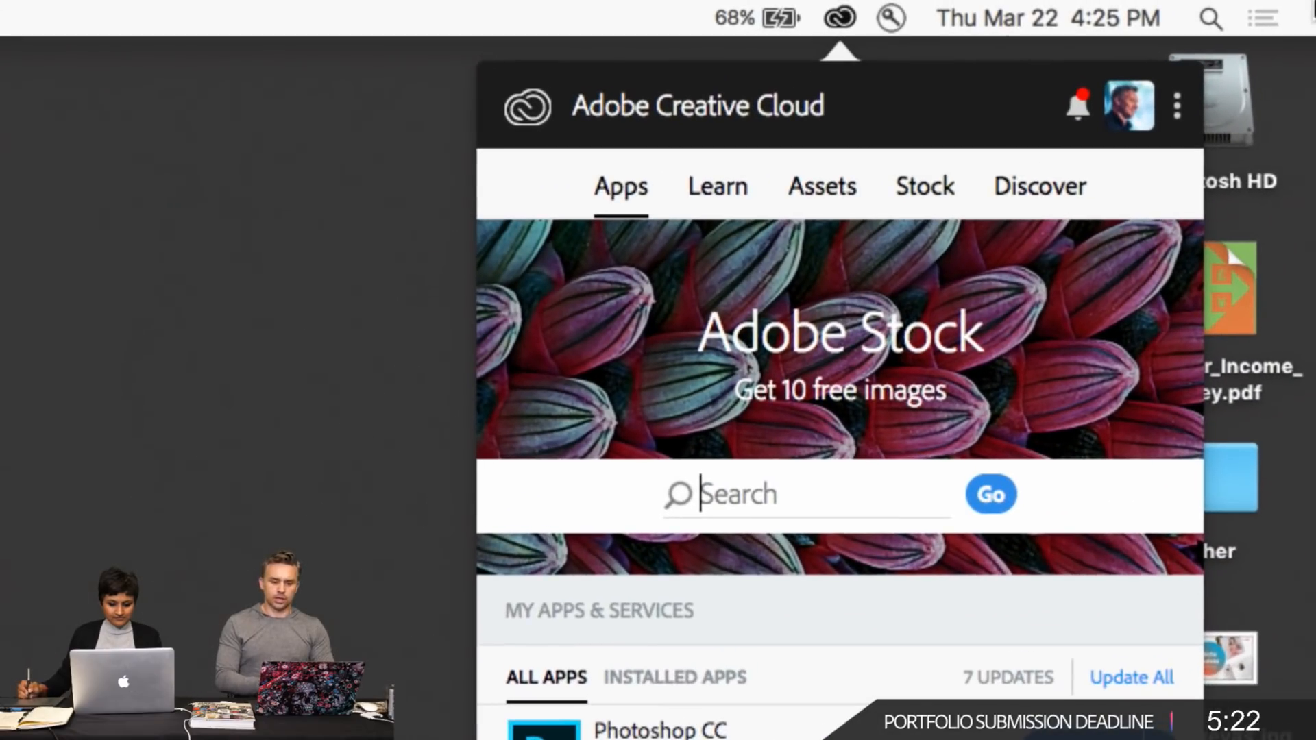
left_click(824, 205)
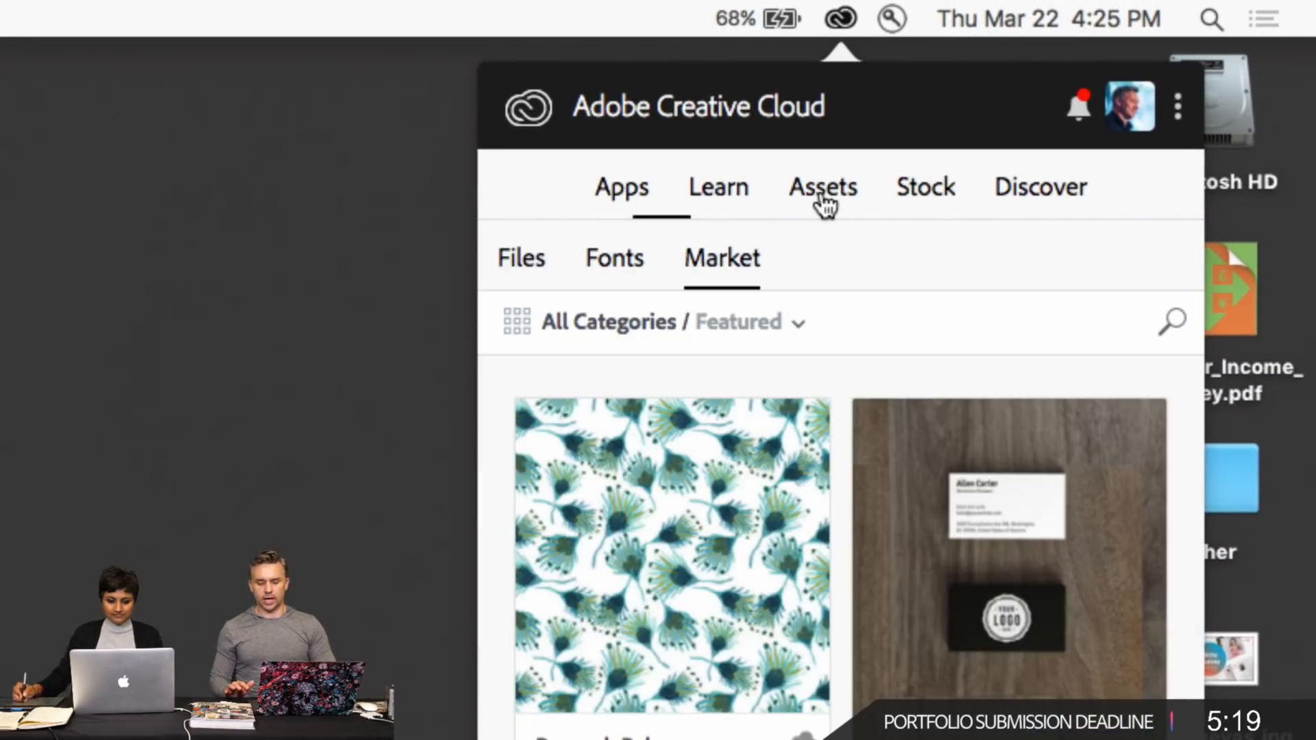
left_click(798, 329)
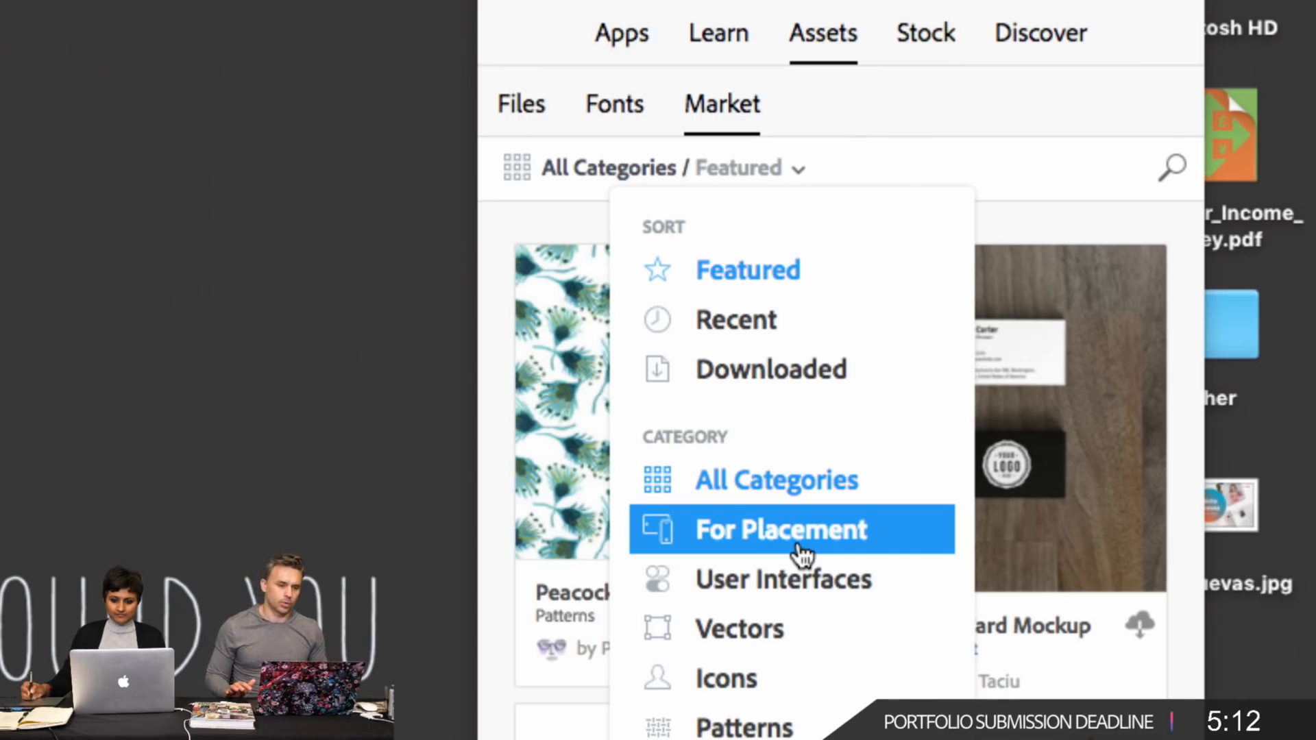
left_click(801, 553)
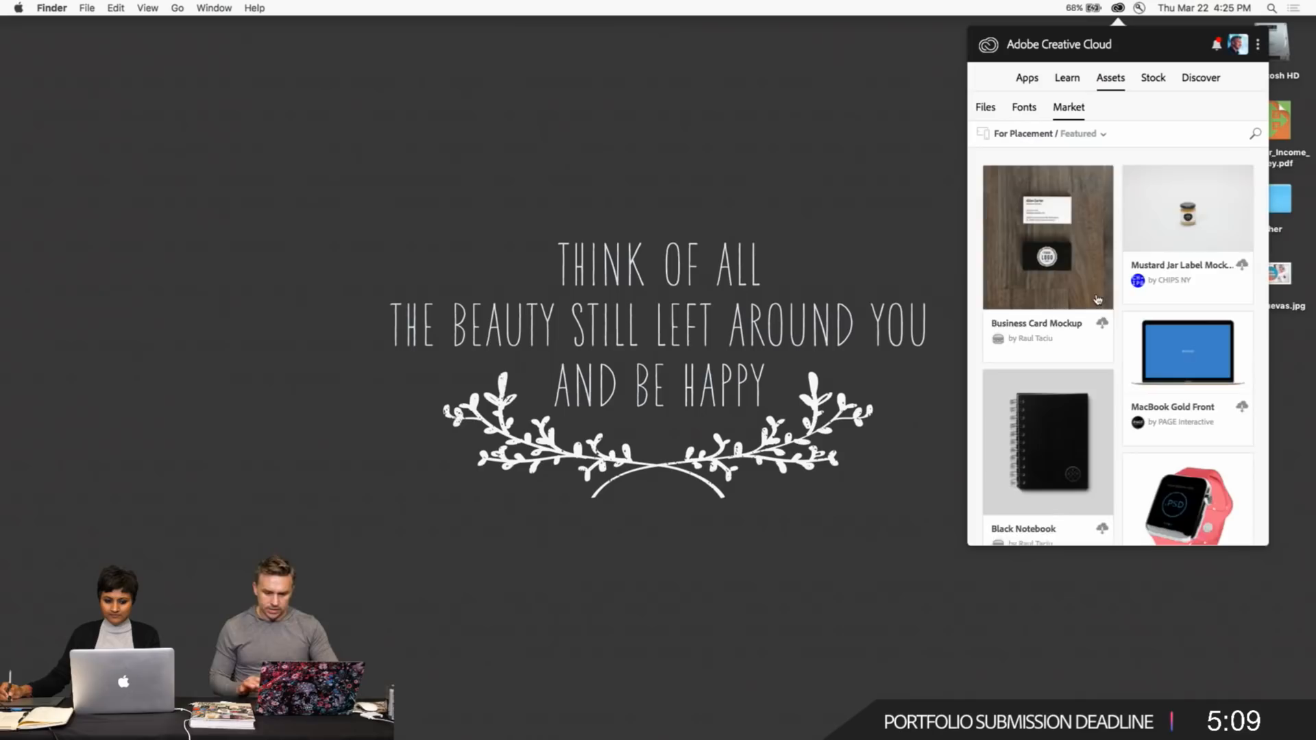
Browse the For Placement mockups, such as notebooks, devices, labels and packaging.
scroll(793, 588, "down", 5)
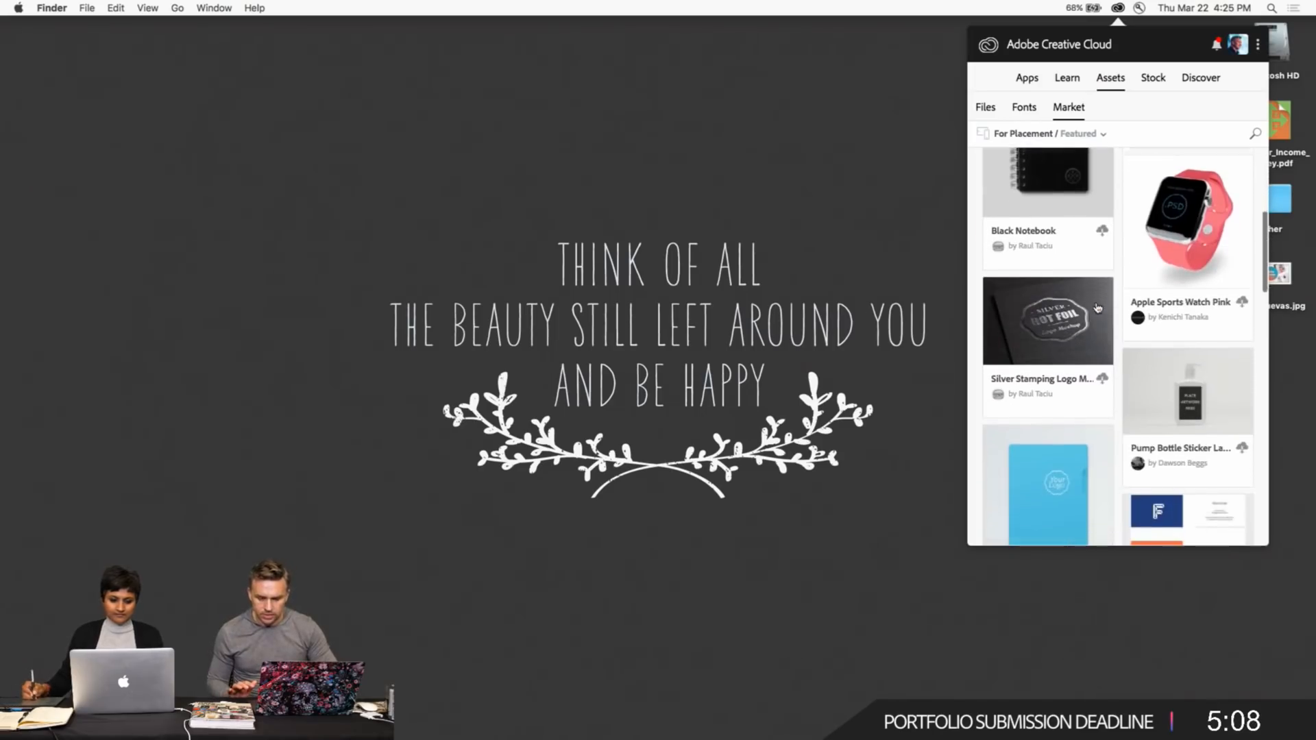
scroll(1097, 308, "down", 3)
scroll(1096, 305, "up", 3)
scroll(1107, 417, "down", 3)
scroll(1107, 417, "down", 5)
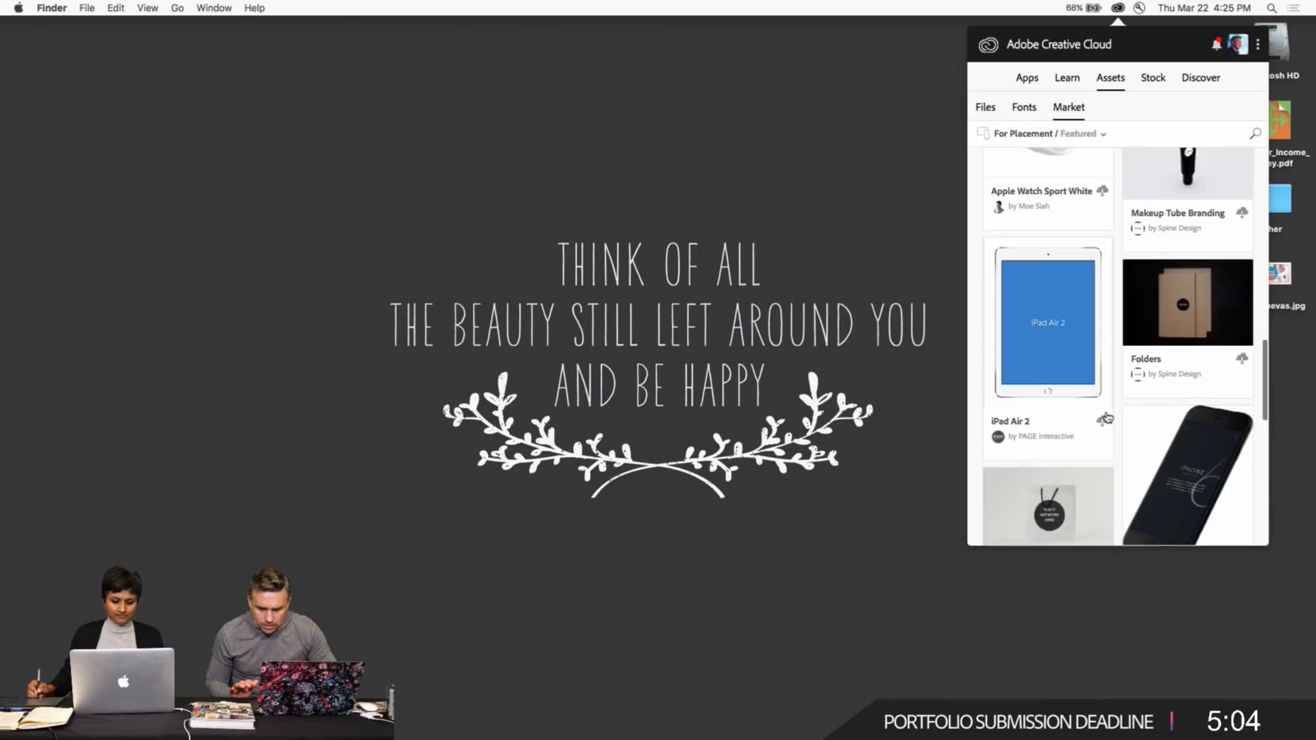
scroll(1107, 417, "down", 5)
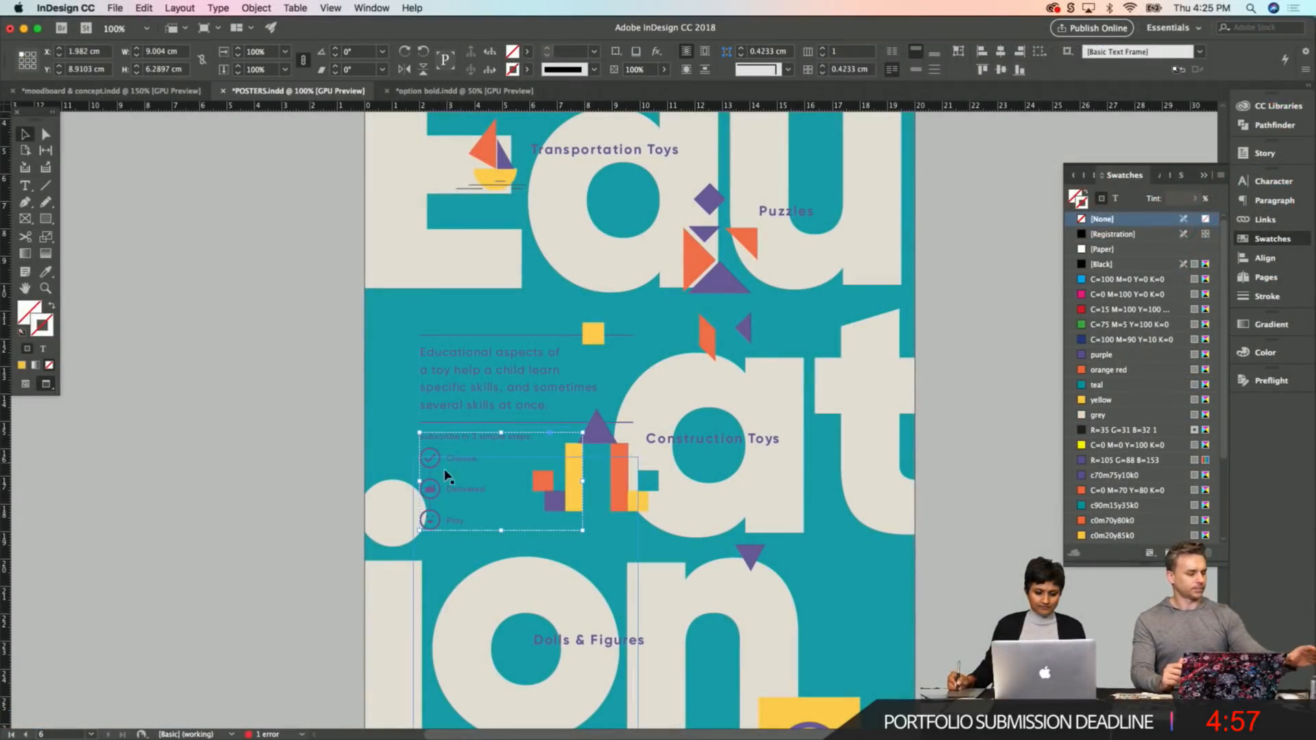
Delete the icon list running from "Choose" to "Play" below the teal poster's educational text and save the document.
left_click(443, 476)
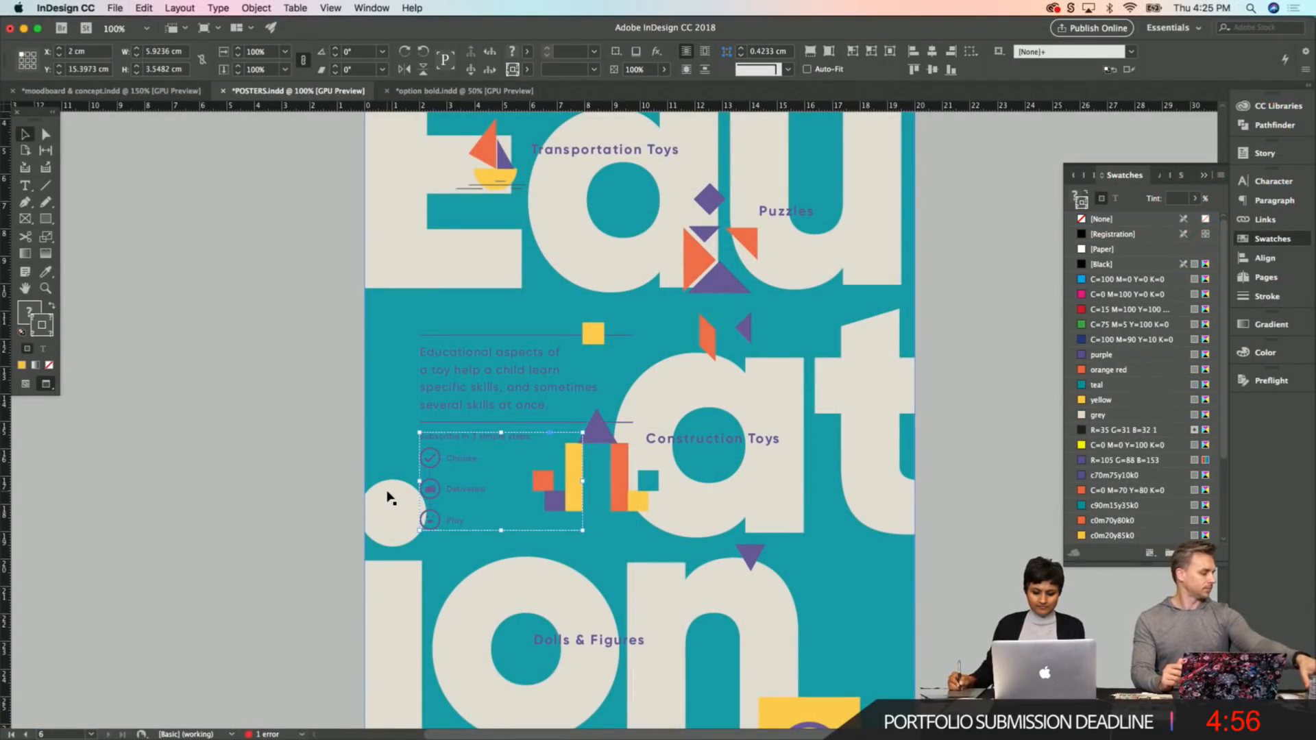
key("Delete")
scroll(324, 294, "up", 1)
scroll(323, 293, "up", 3)
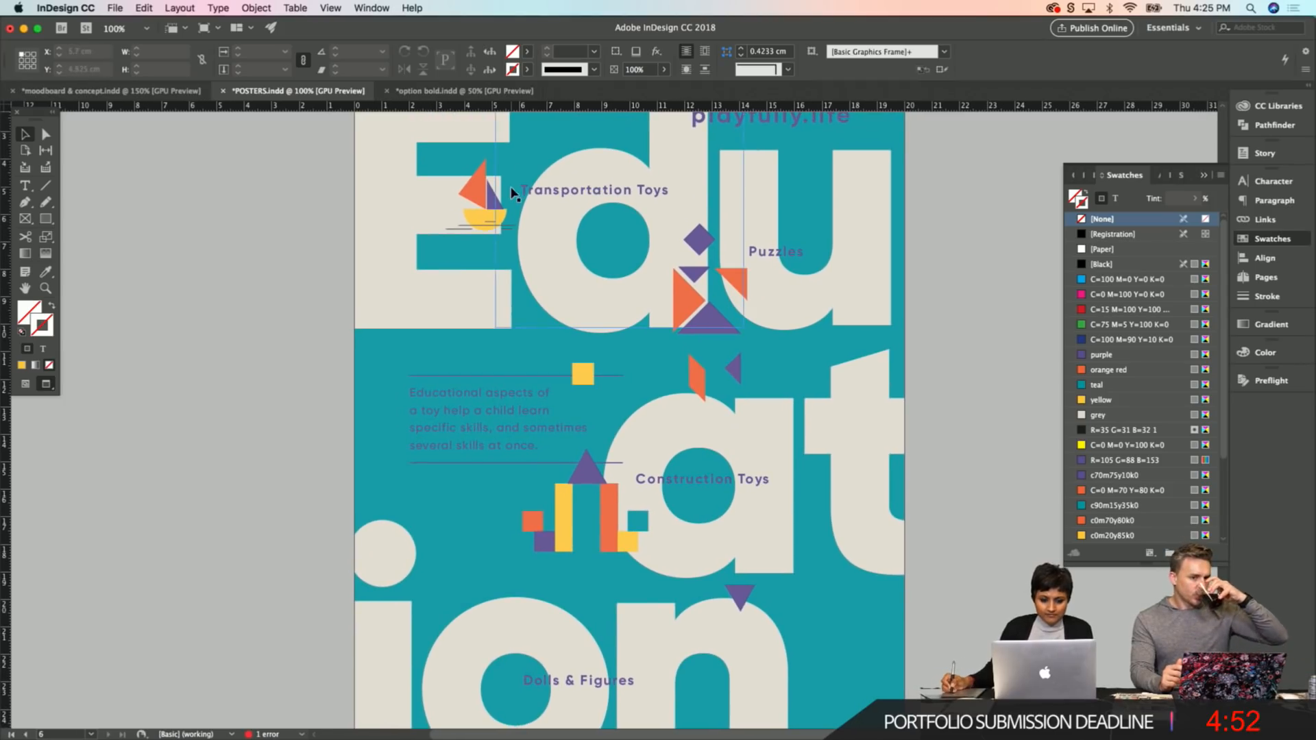
left_click(485, 208)
key("super+s")
Examine the teal "Education" poster's toy artwork, large letters and labels, from the sailboat down to the footer and logo.
left_click_drag(687, 461, 706, 427)
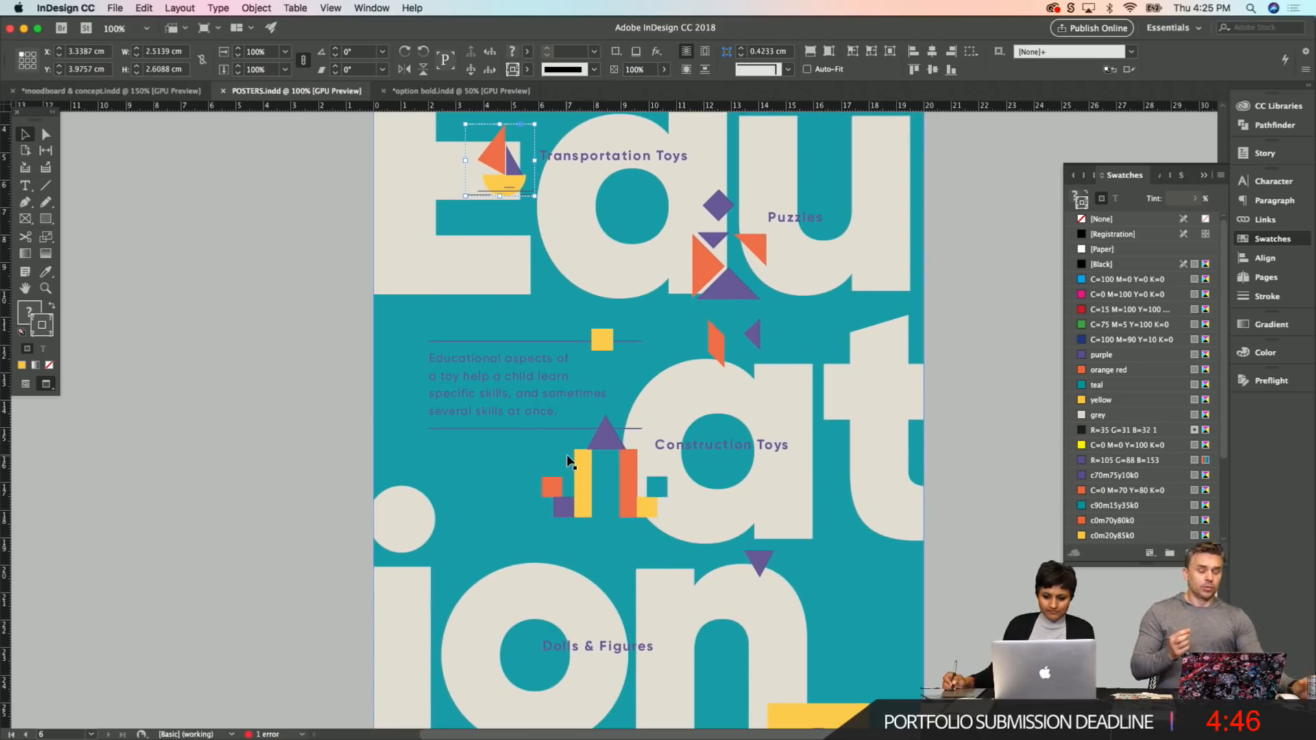
left_click(905, 385)
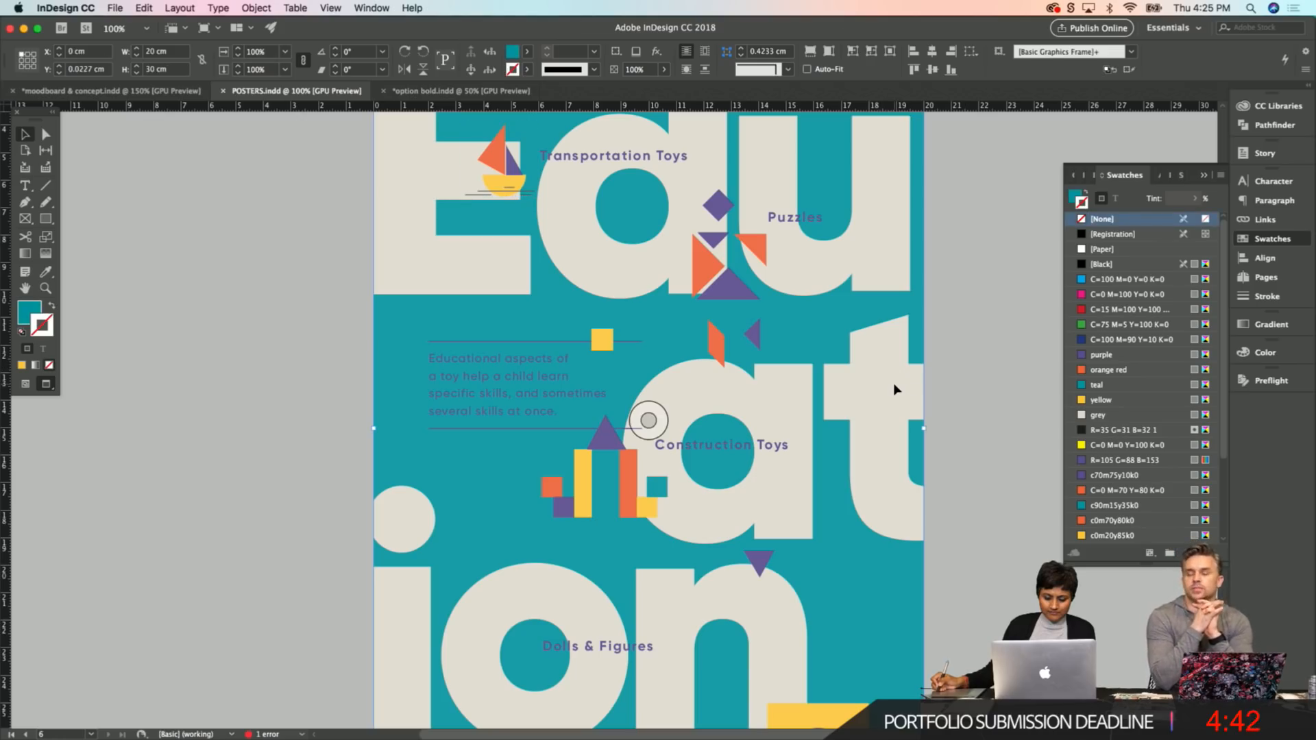
key("a")
left_click(770, 396)
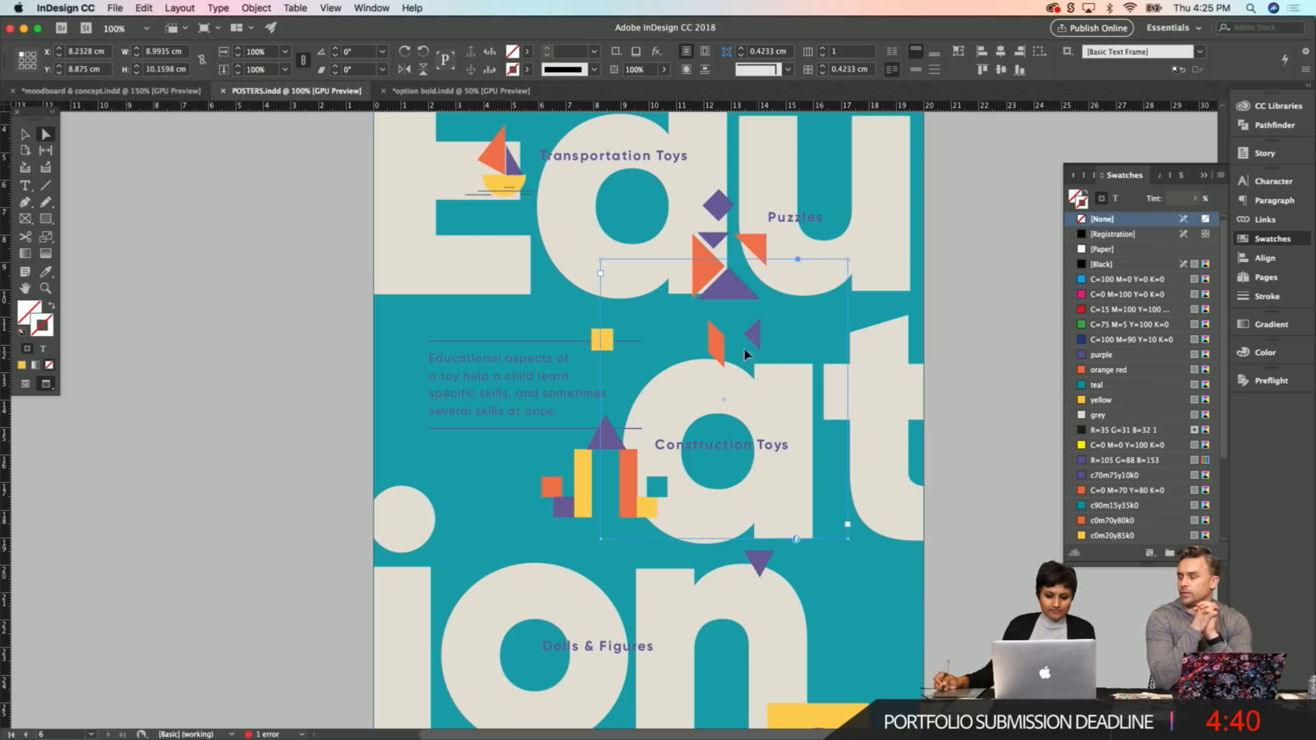
left_click(958, 559)
scroll(860, 531, "up", 2)
scroll(850, 546, "up", 1)
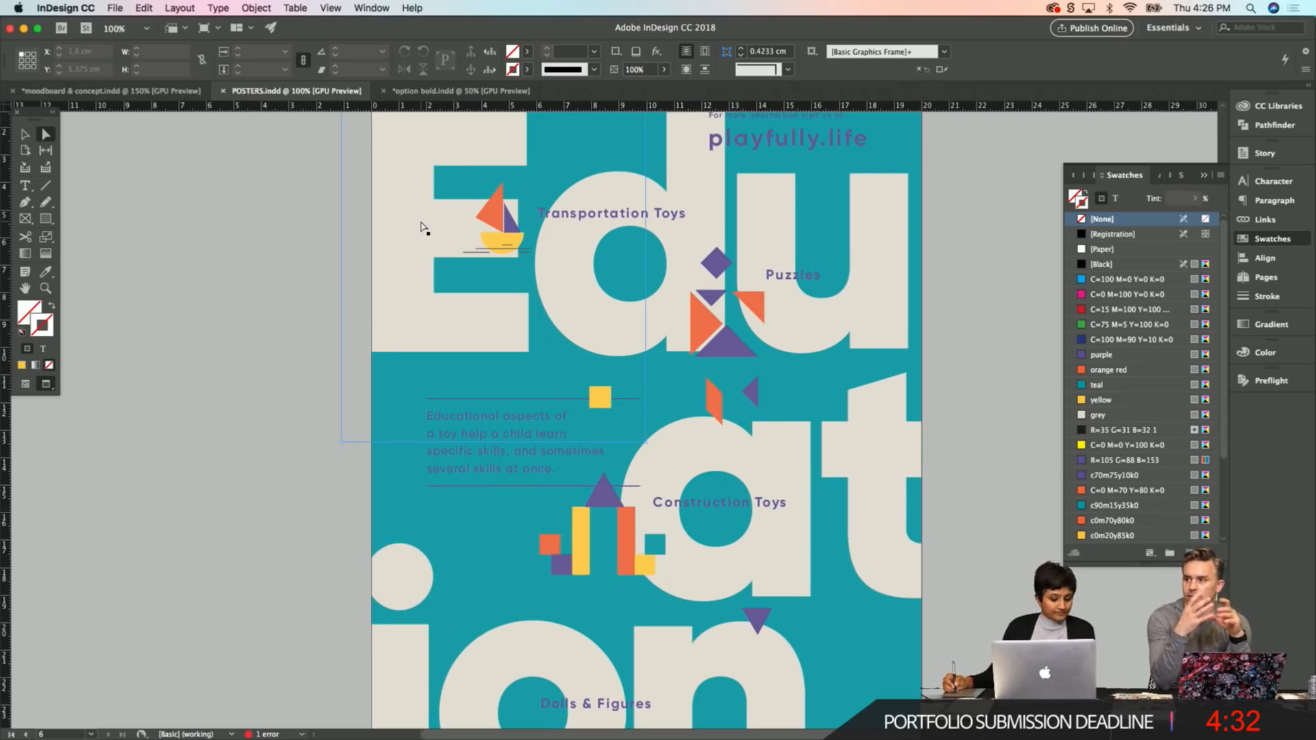
scroll(537, 429, "down", 6)
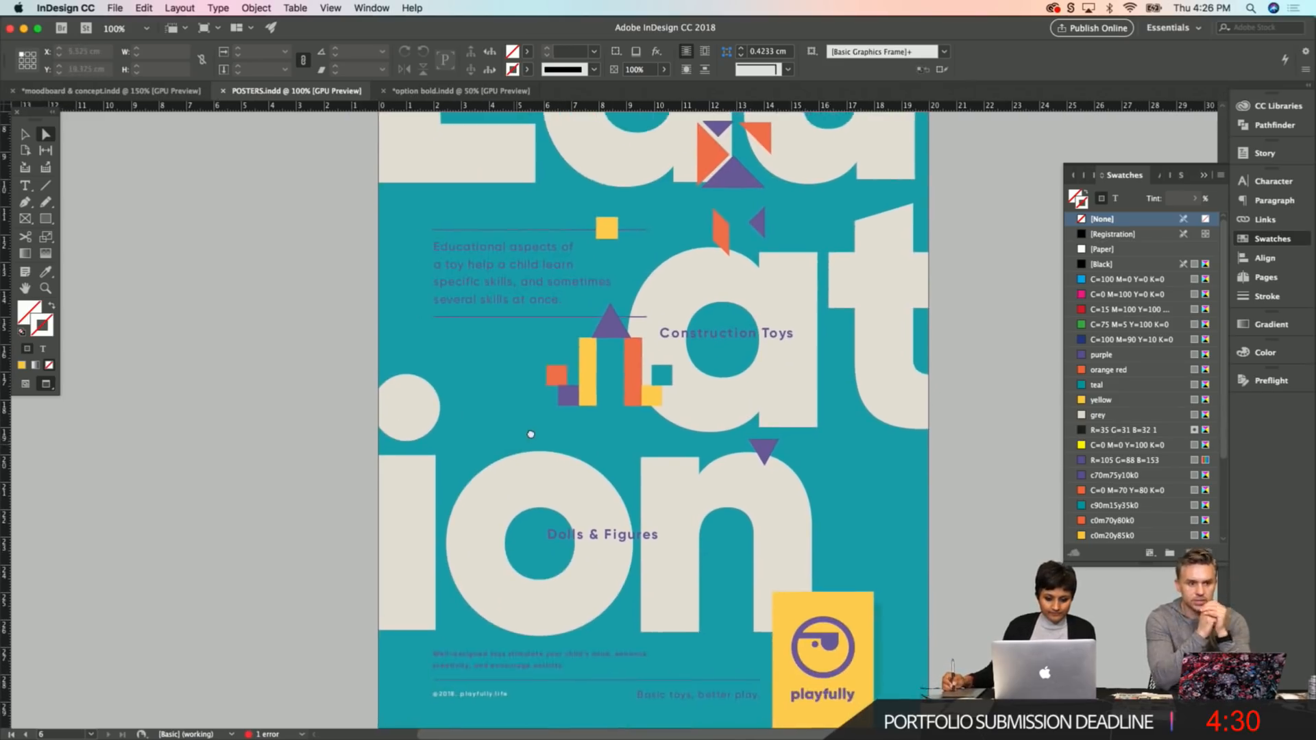
scroll(532, 438, "down", 3)
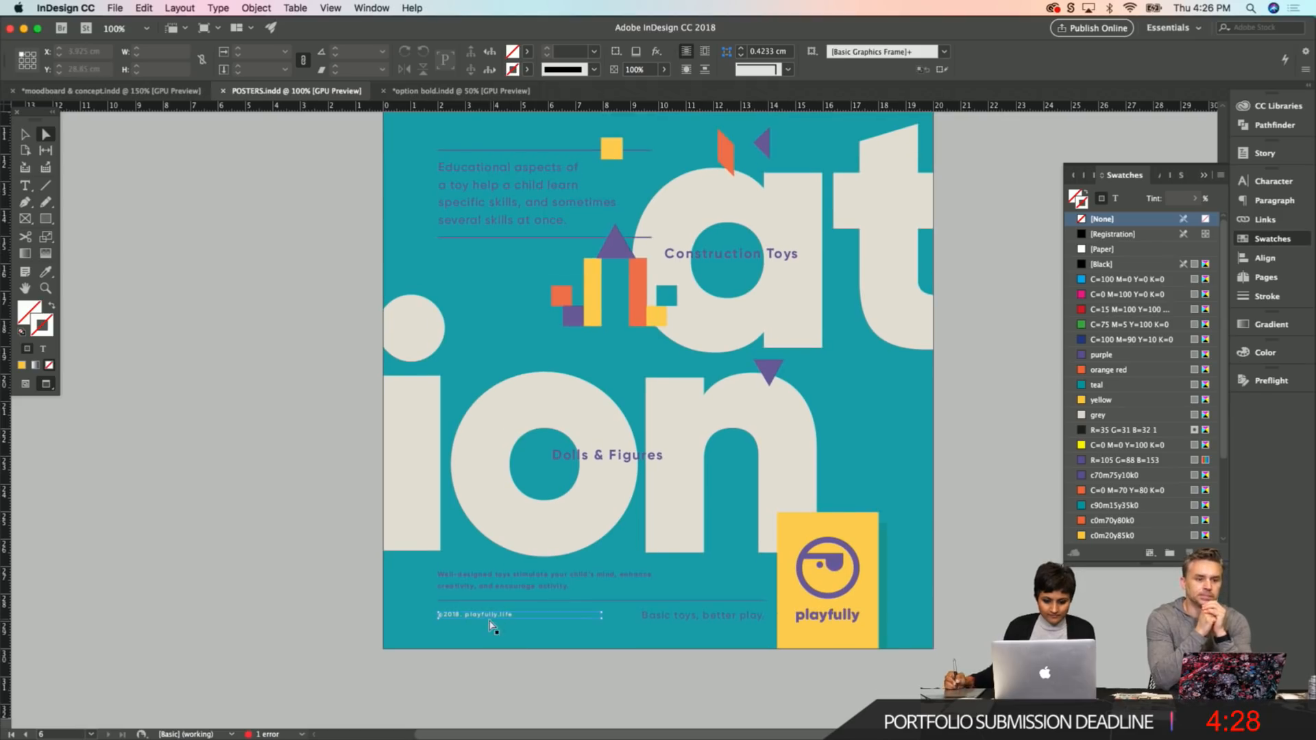
left_click(492, 622)
left_click(628, 458)
scroll(472, 425, "up", 8)
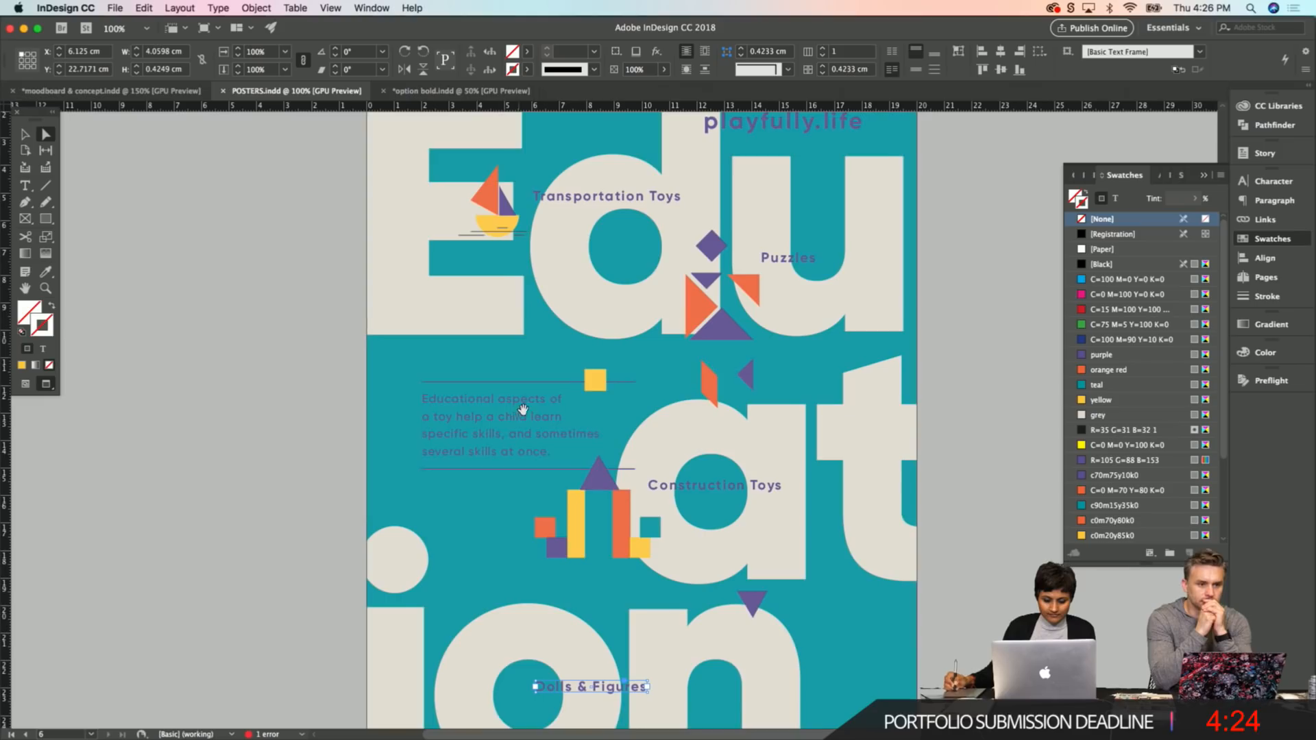
Examine the teal poster's educational text, yellow square and construction blocks, then its footer and its headline area.
left_click_drag(518, 412, 506, 416)
left_click(591, 386)
key("v")
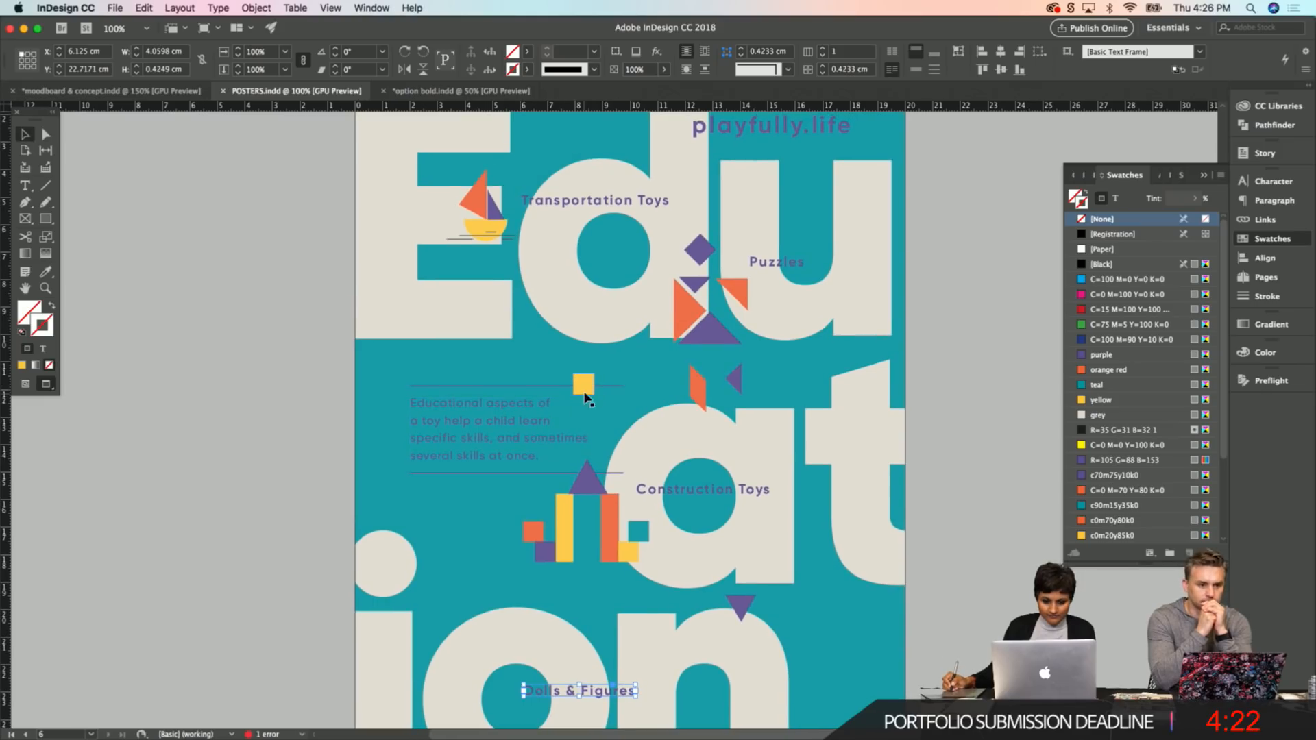
left_click_drag(604, 467, 608, 448)
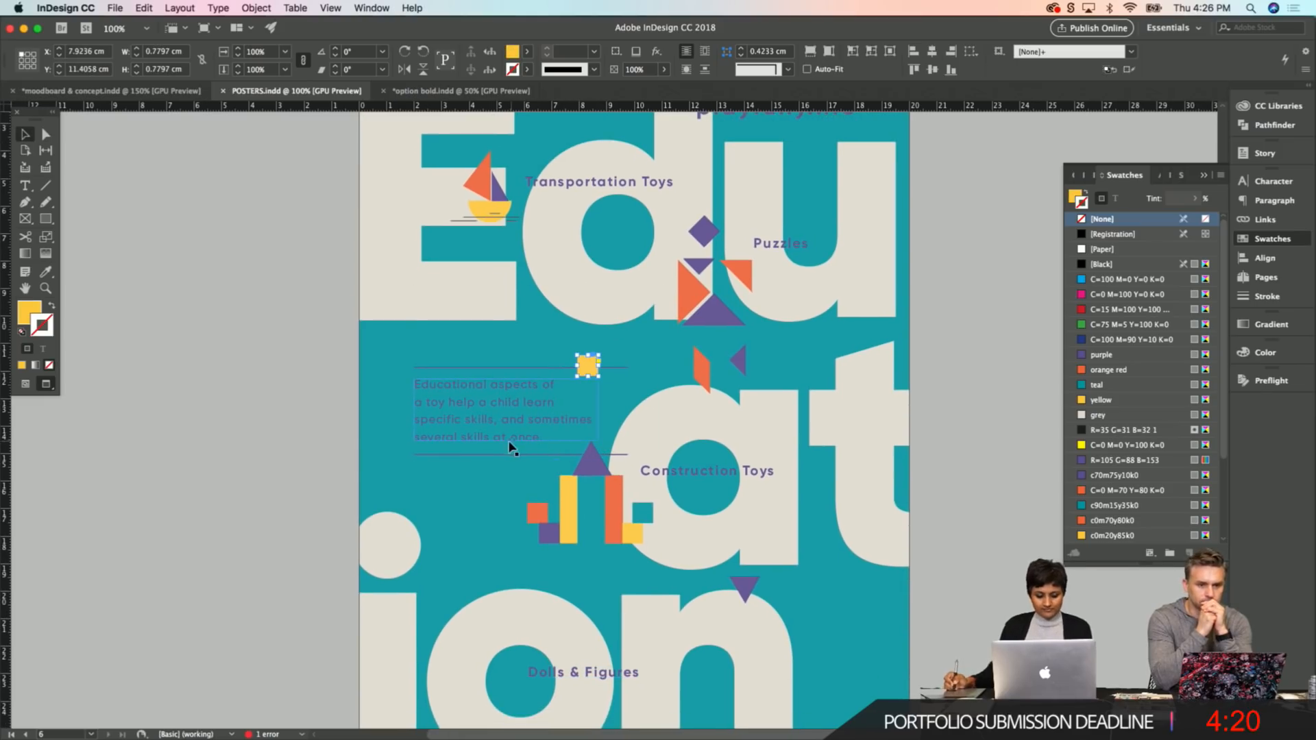
left_click(318, 594)
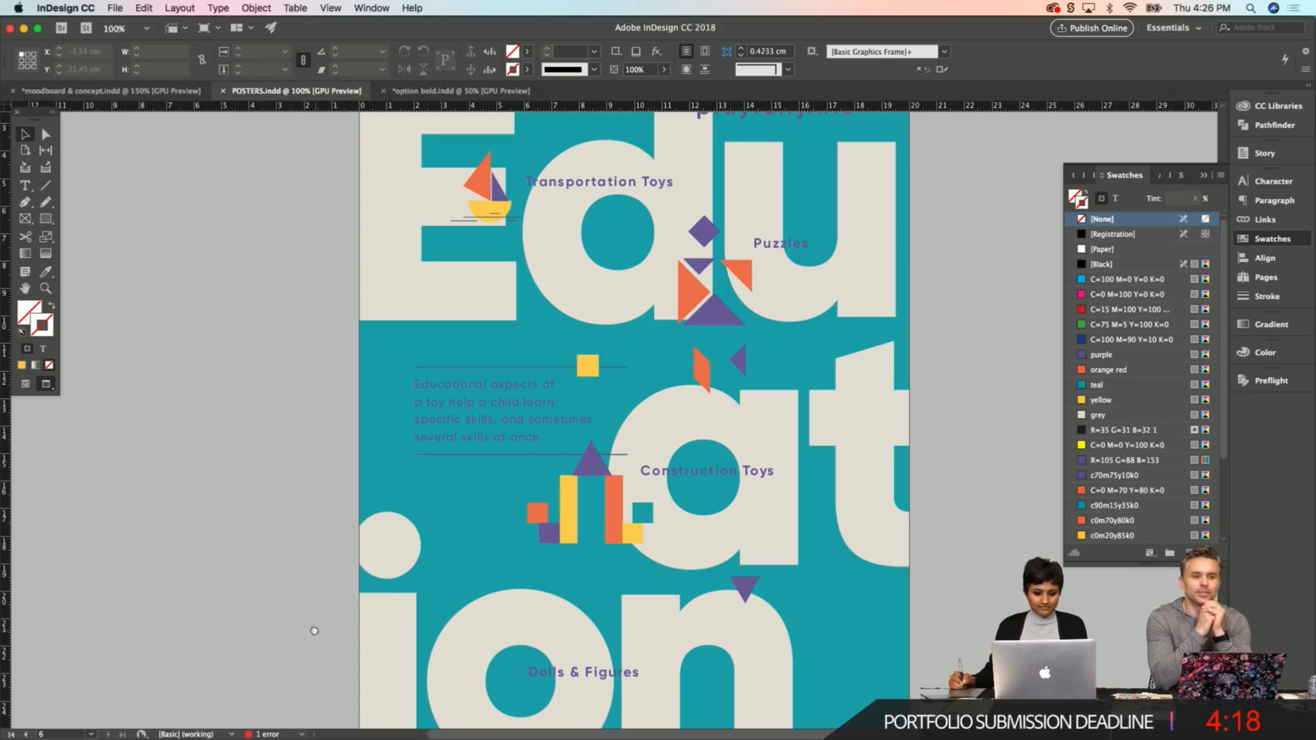
scroll(312, 626, "down", 1)
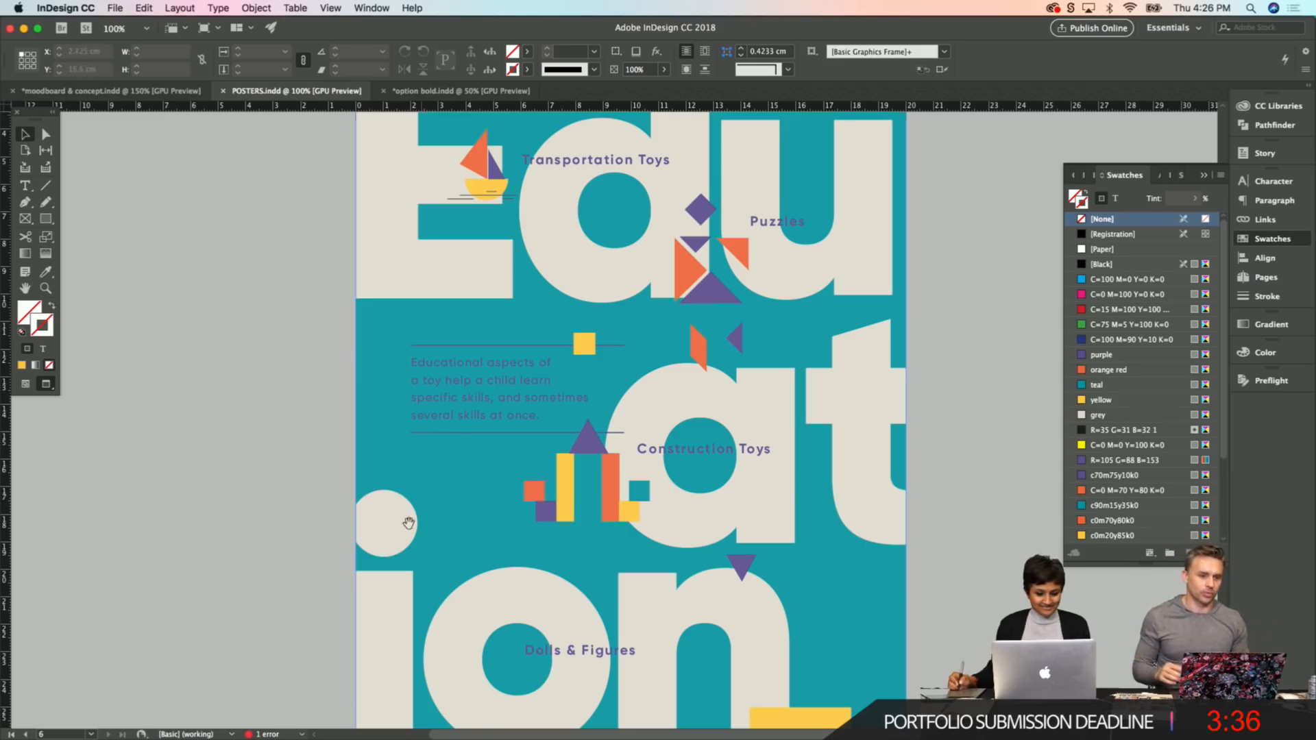
scroll(418, 495, "down", 5)
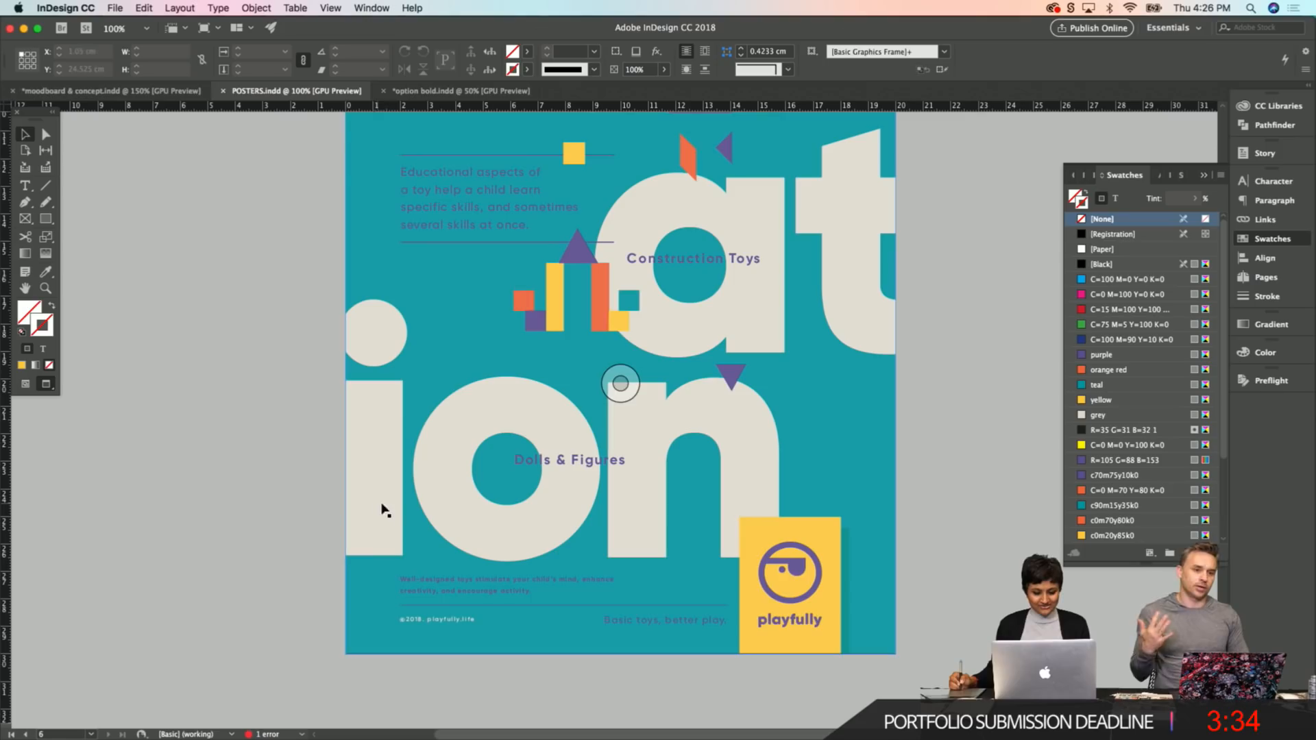
scroll(322, 610, "down", 1)
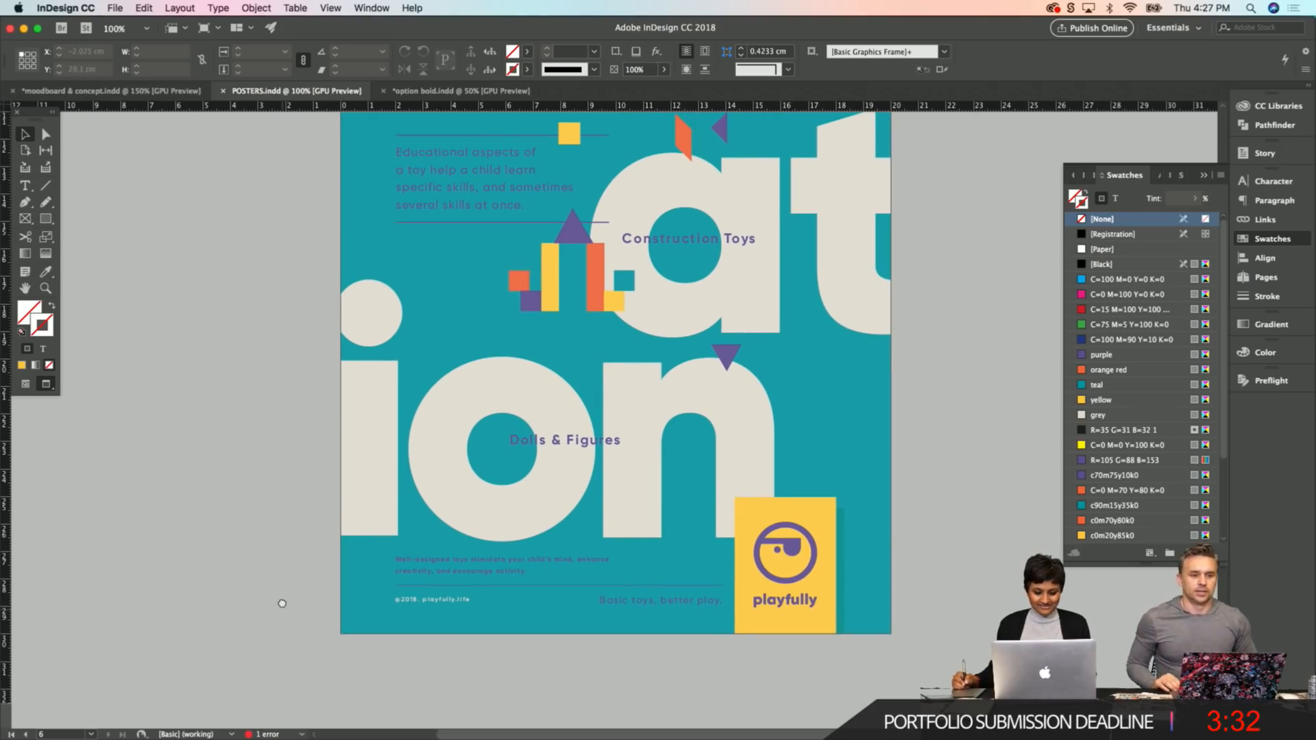
scroll(328, 420, "up", 3)
scroll(349, 373, "up", 1)
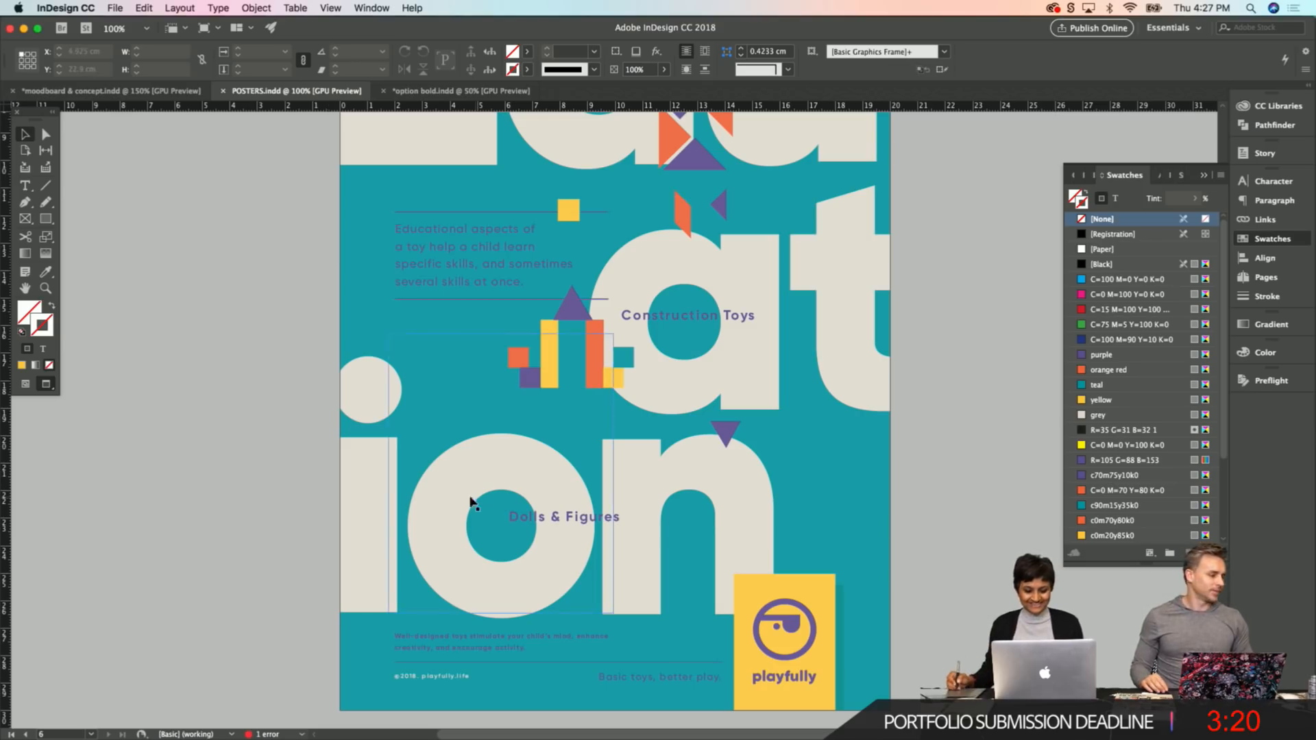
scroll(412, 272, "up", 2)
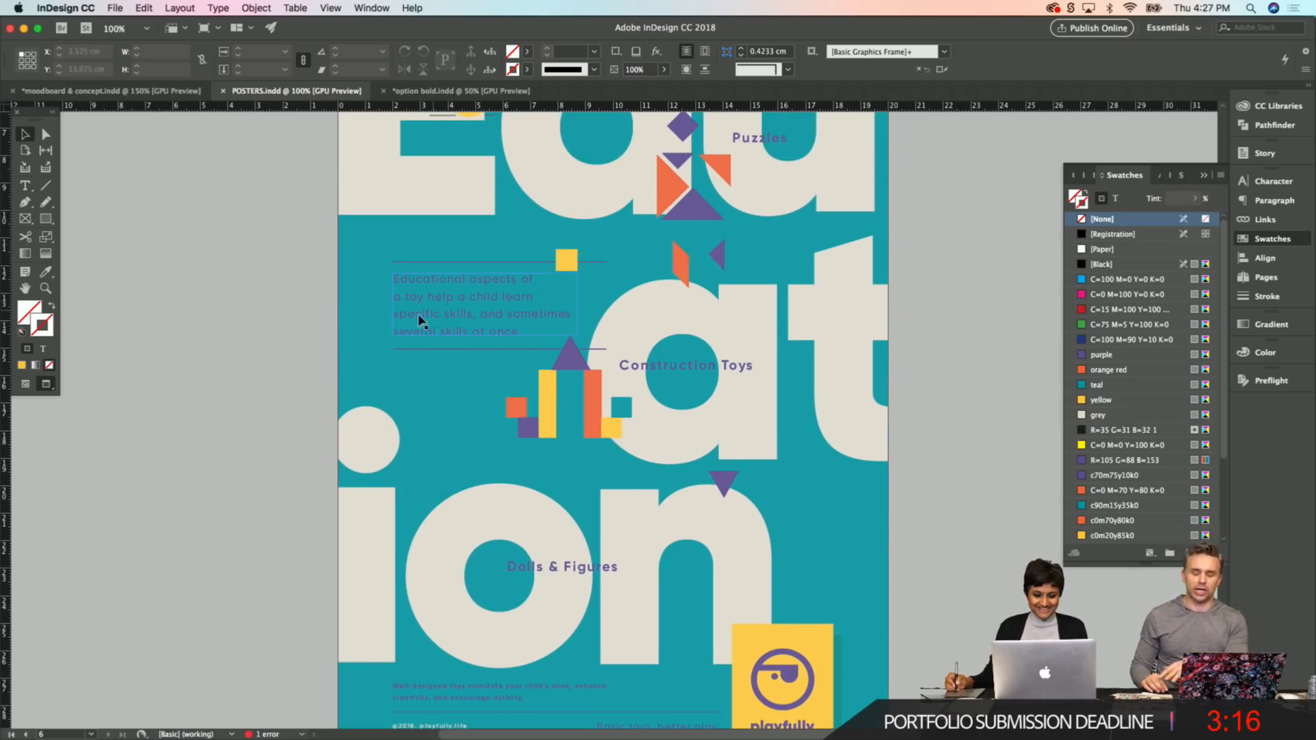
scroll(323, 296, "up", 8)
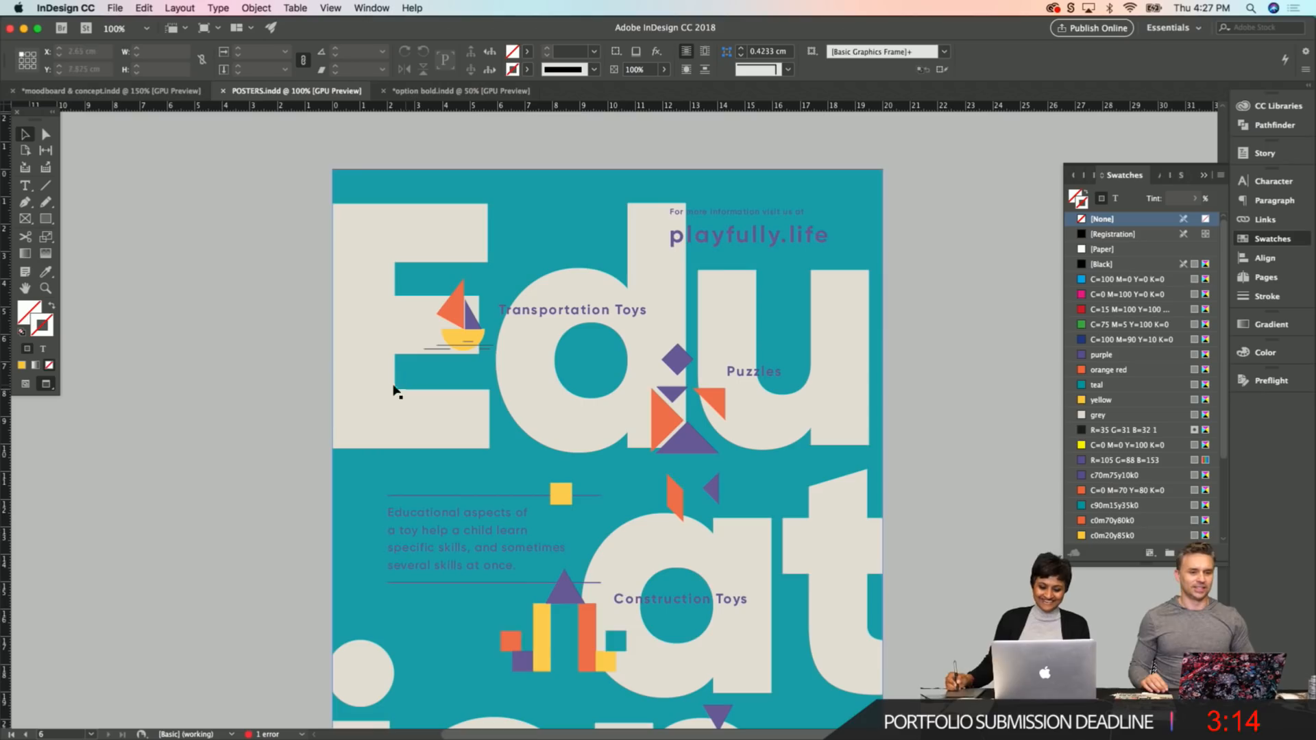
scroll(392, 382, "up", 5)
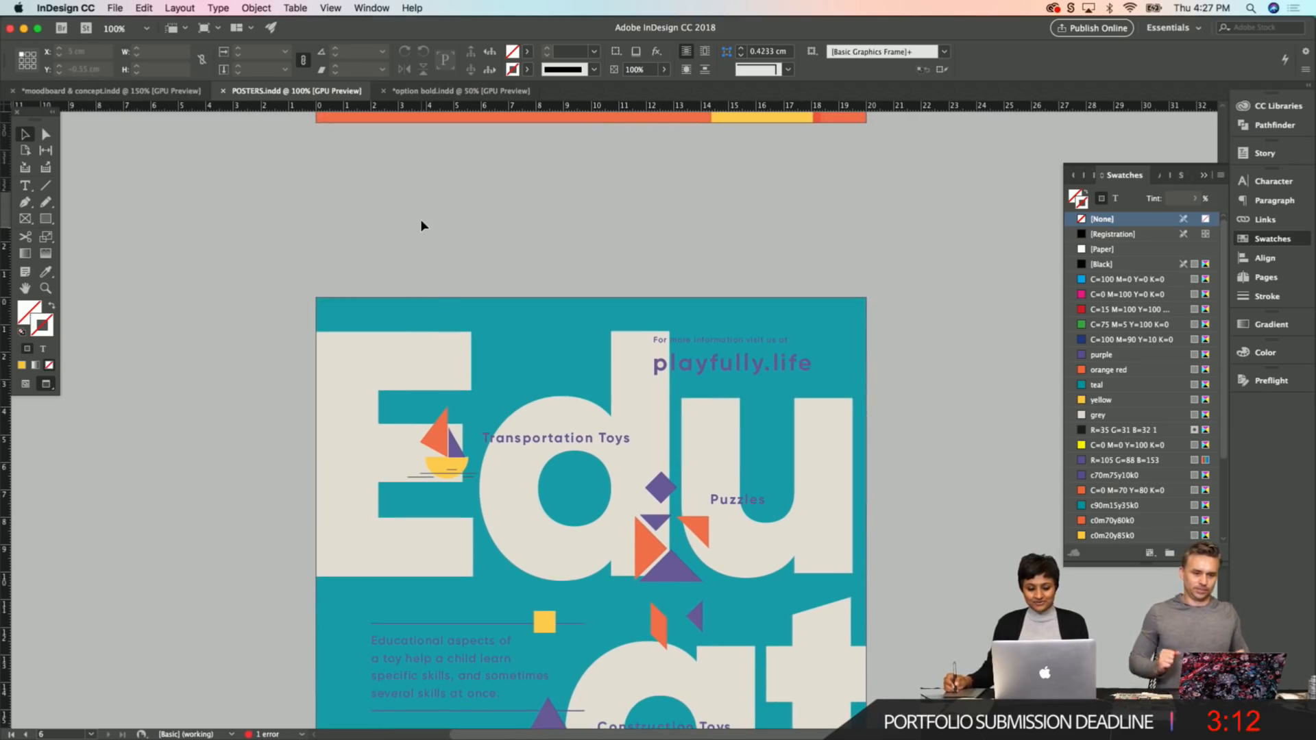
scroll(463, 539, "down", 7)
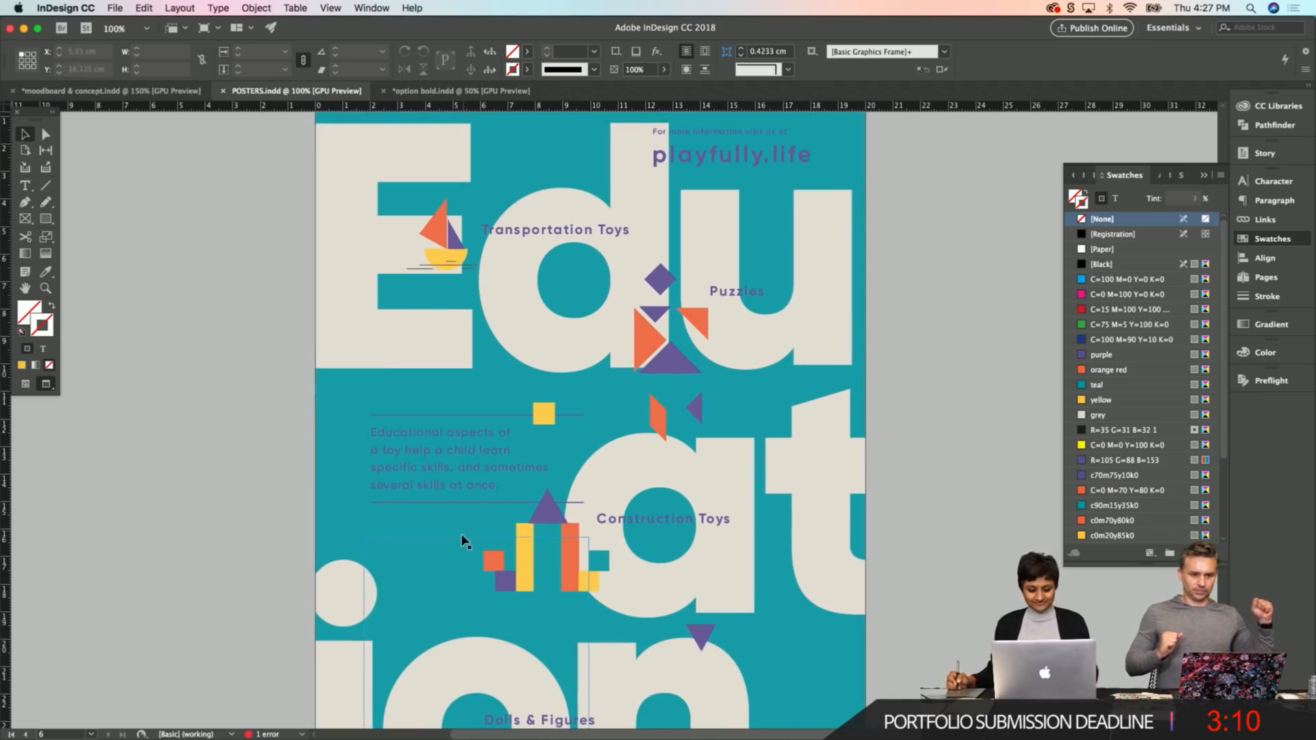
key("super+Tab")
key("super+Tab")
key("super+Tab")
key("super+Tab")
left_click_drag(72, 151, 197, 150)
left_click(137, 150)
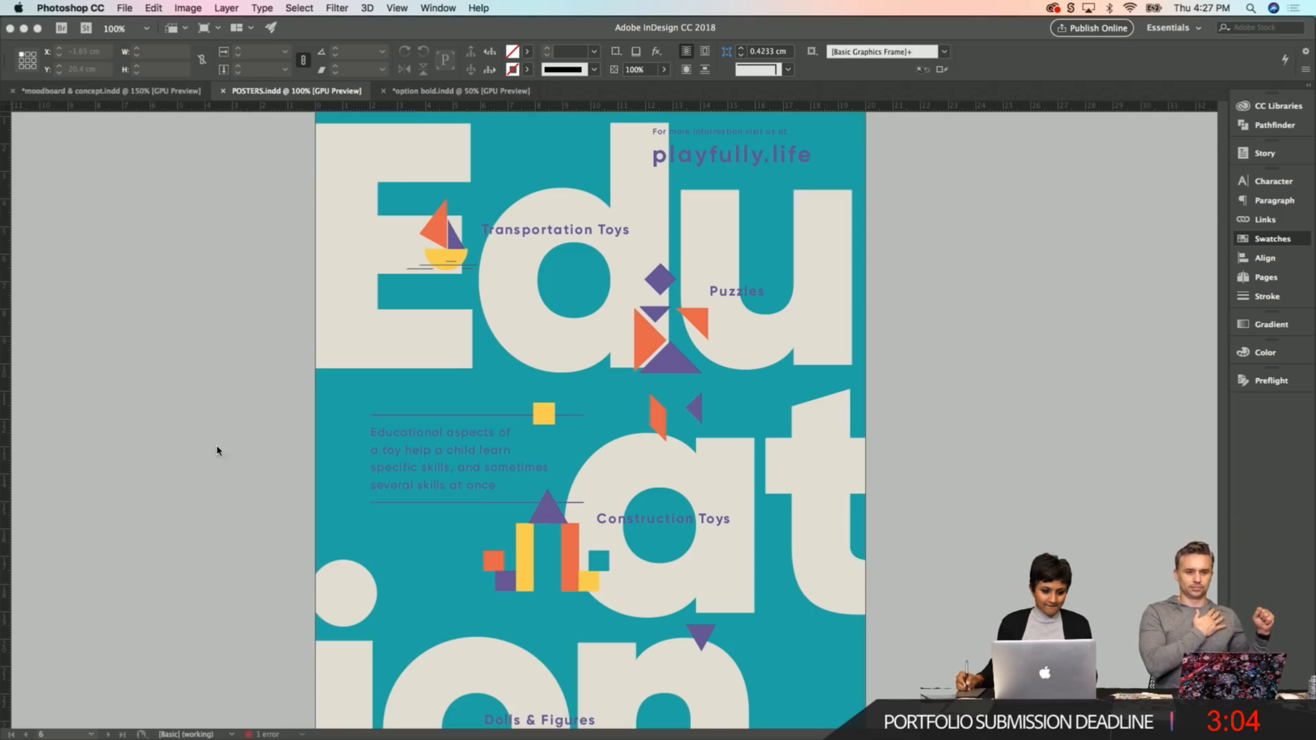
left_click(219, 450)
Review the lower half of the teal poster, including the logo, footer text and the frame holding the educational paragraph.
scroll(247, 491, "down", 1)
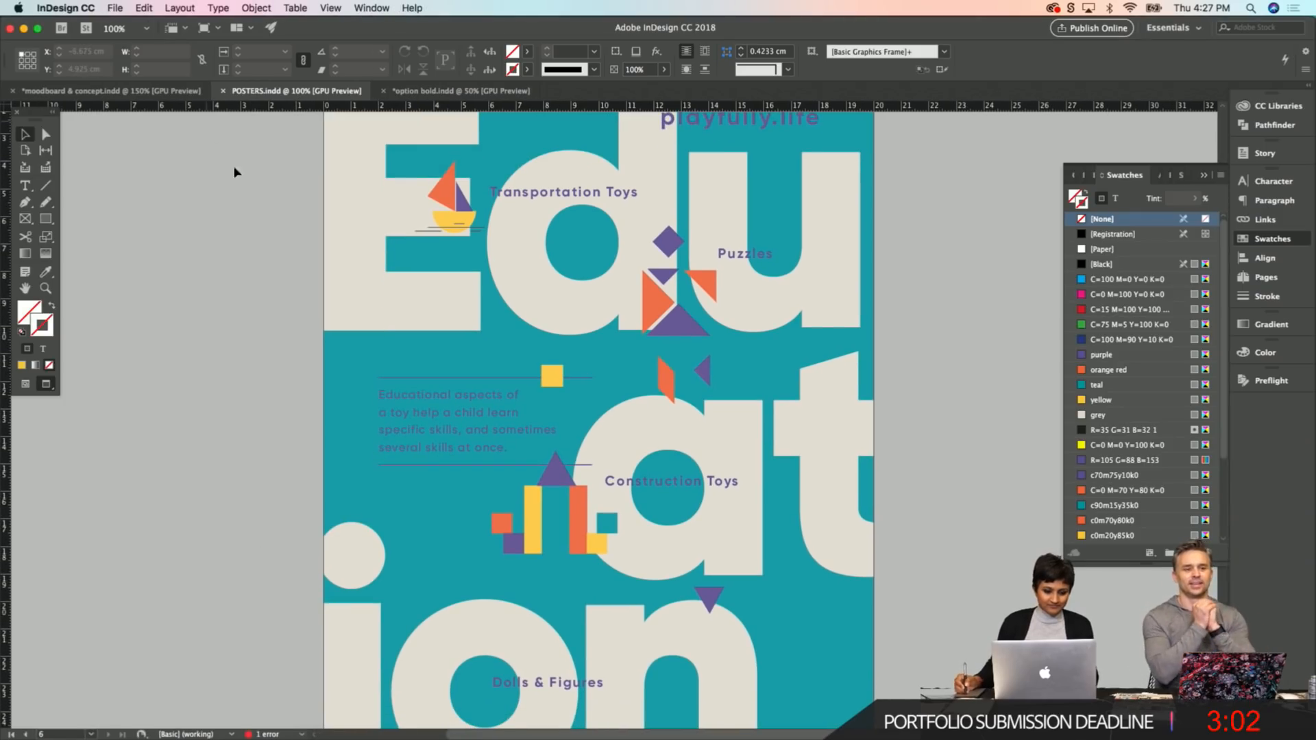
scroll(244, 367, "down", 3)
scroll(244, 367, "right", 1)
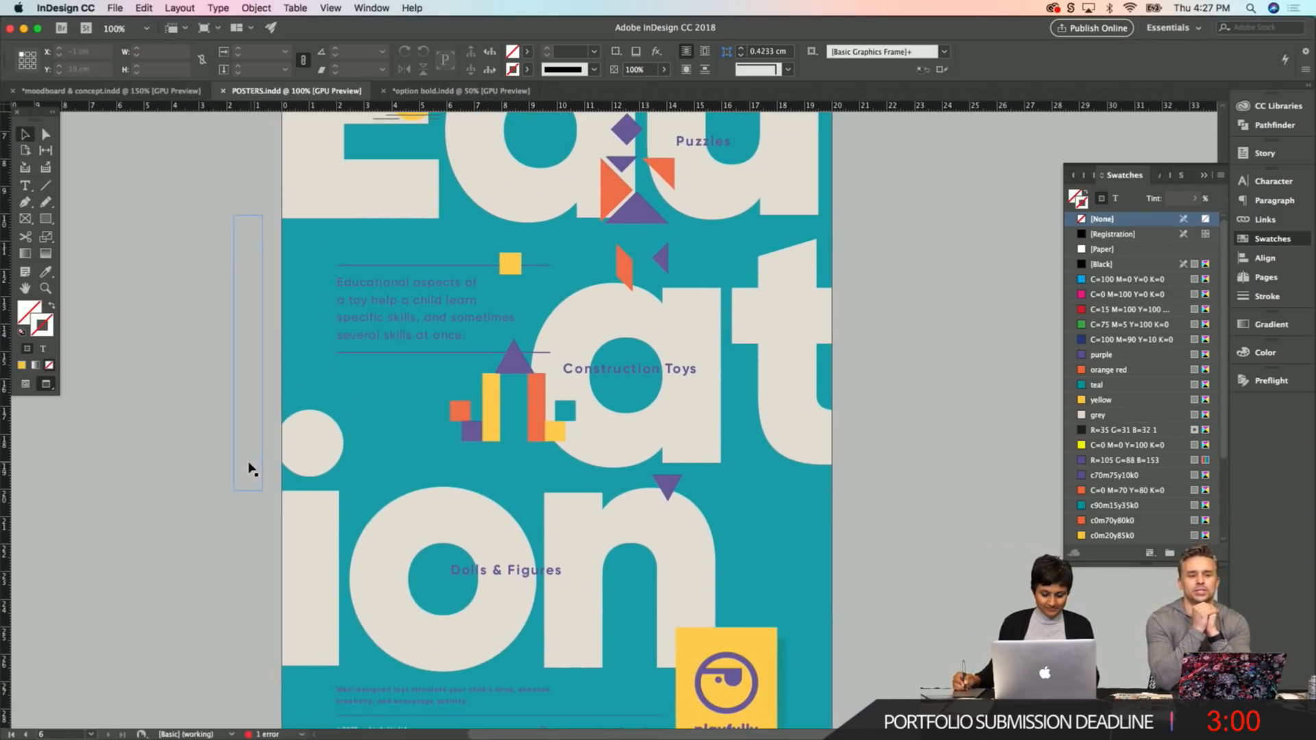
scroll(407, 352, "down", 2)
scroll(407, 352, "right", 1)
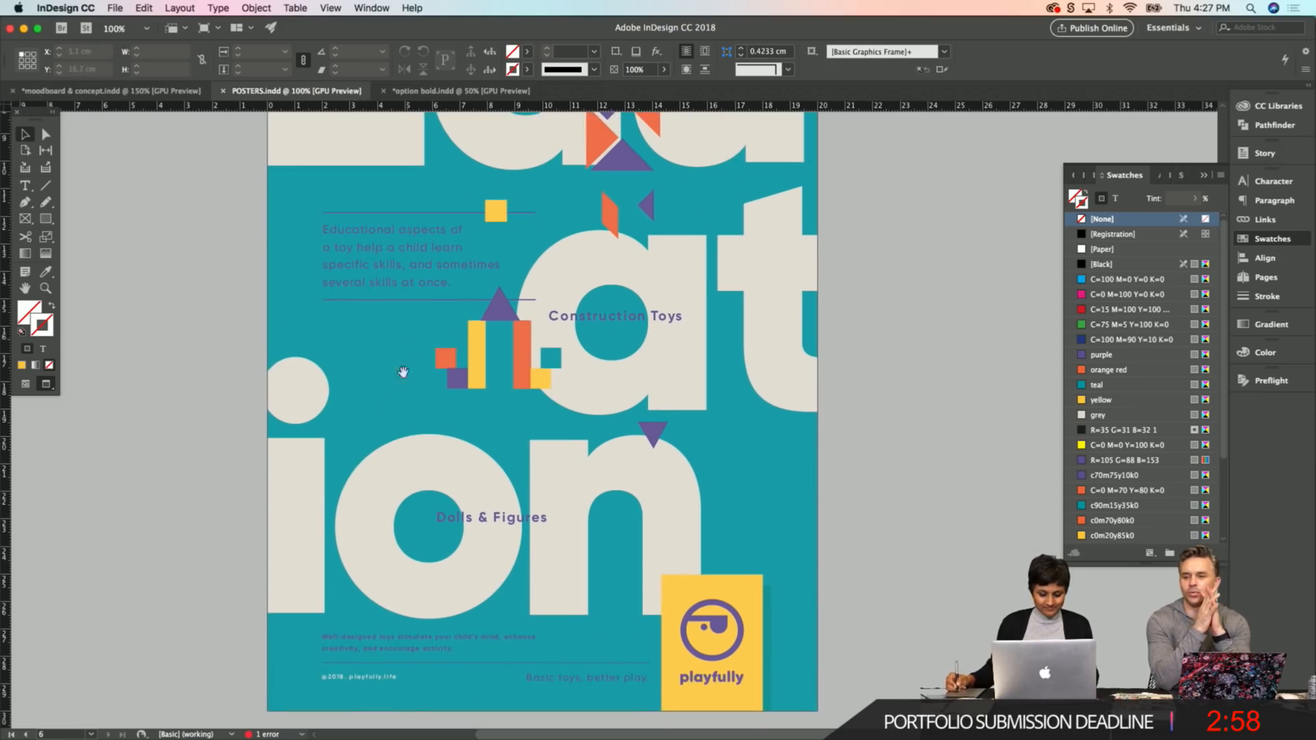
scroll(407, 352, "down", 1)
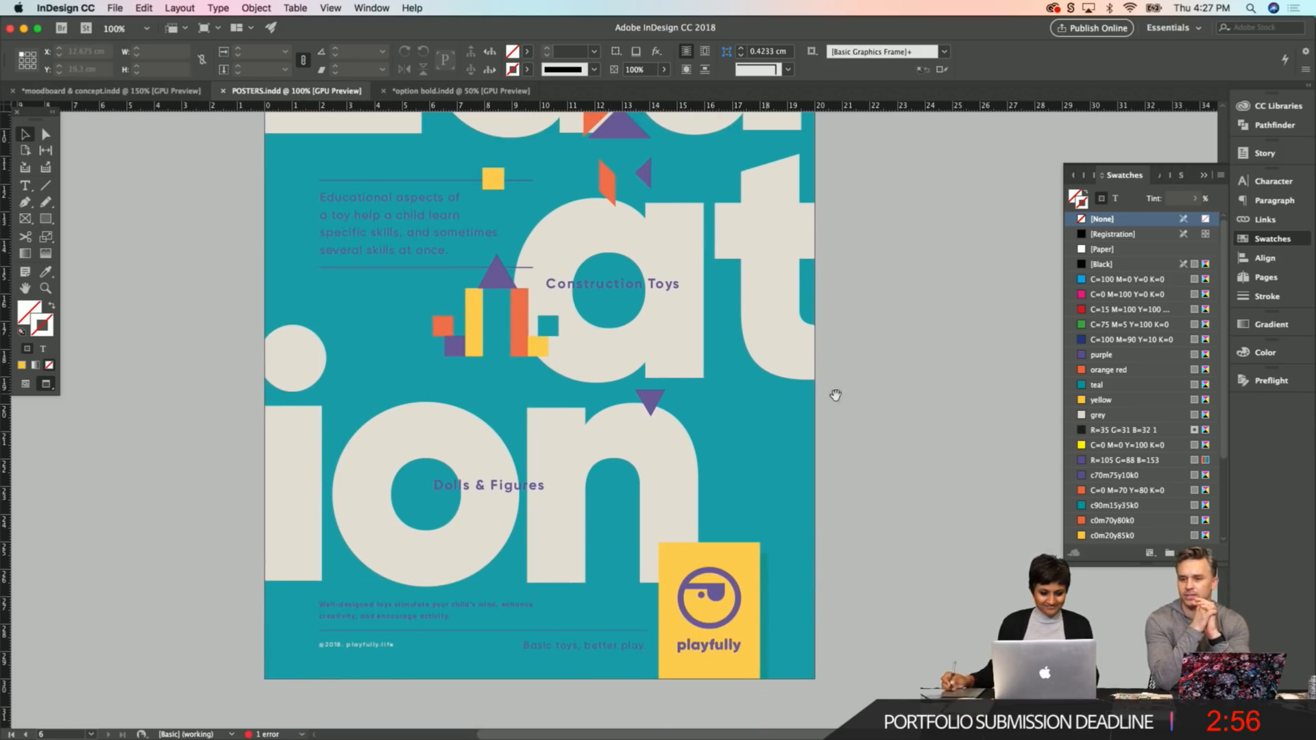
scroll(758, 445, "up", 1)
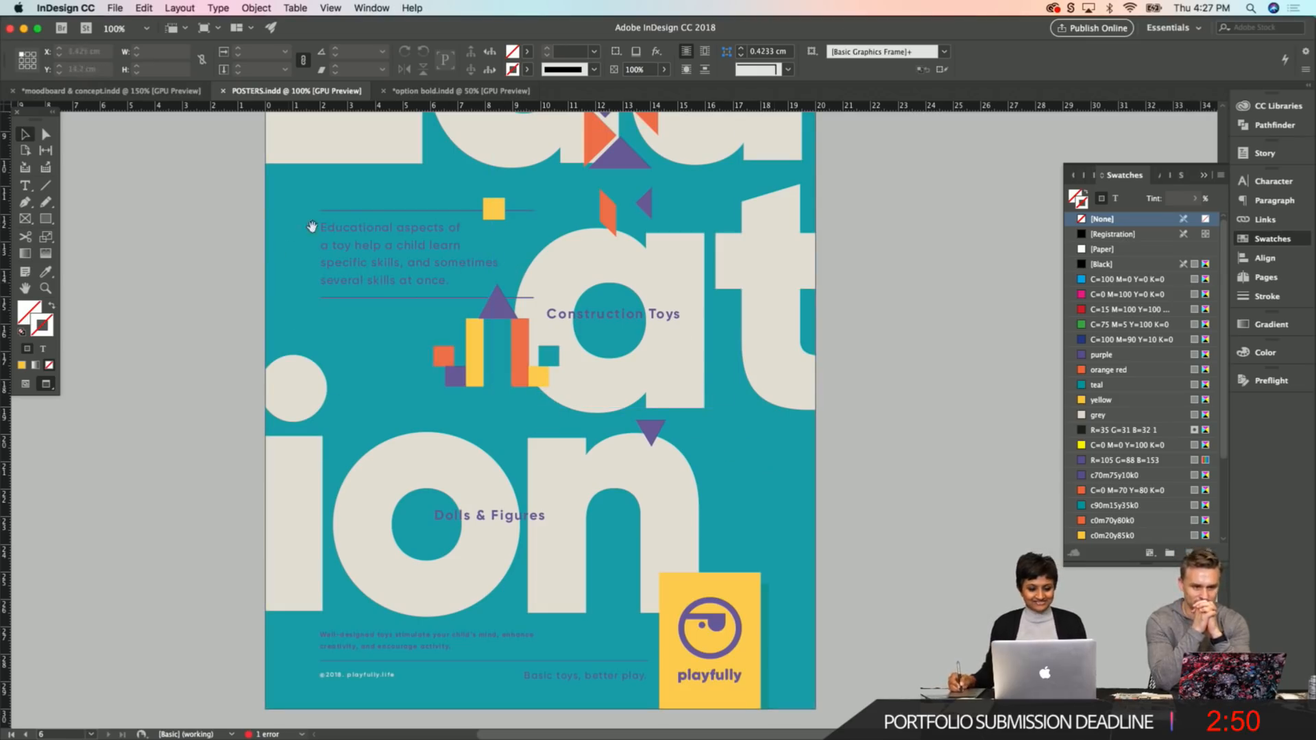
scroll(320, 300, "up", 2)
scroll(320, 300, "up", 1)
left_click(357, 362)
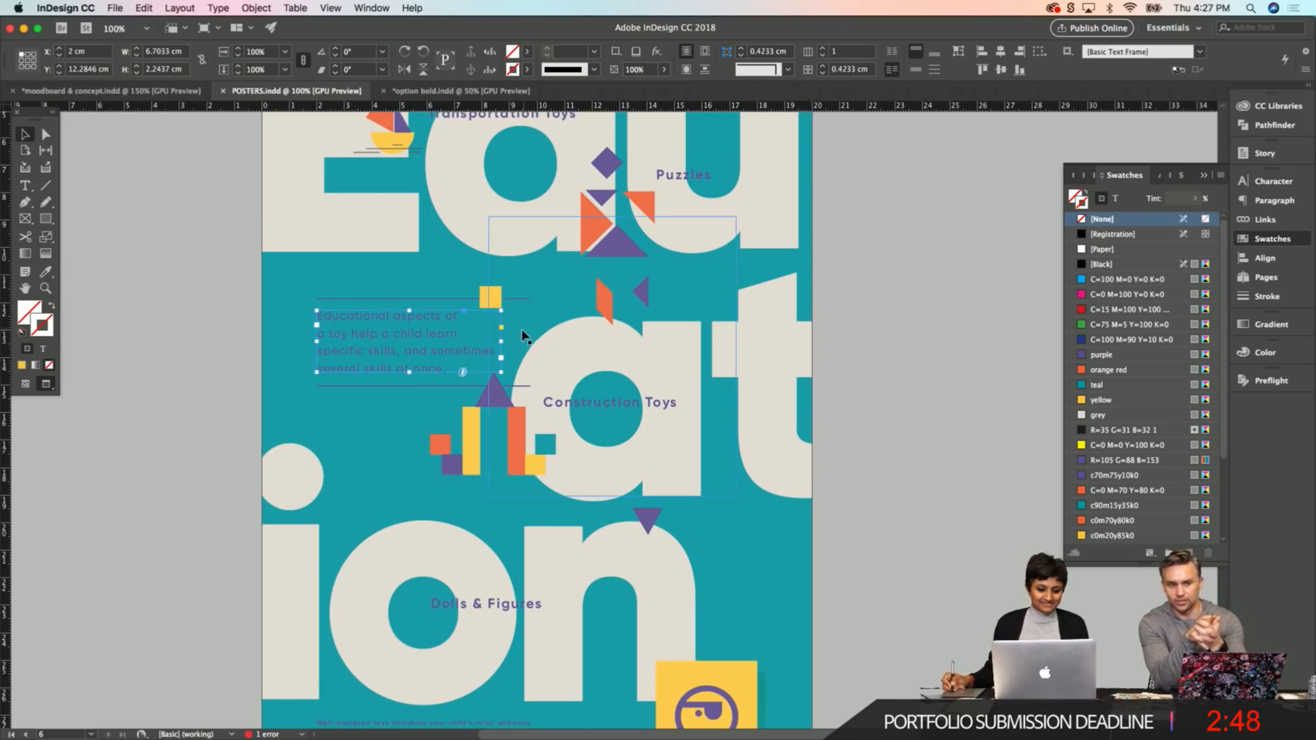
left_click_drag(287, 372, 285, 391)
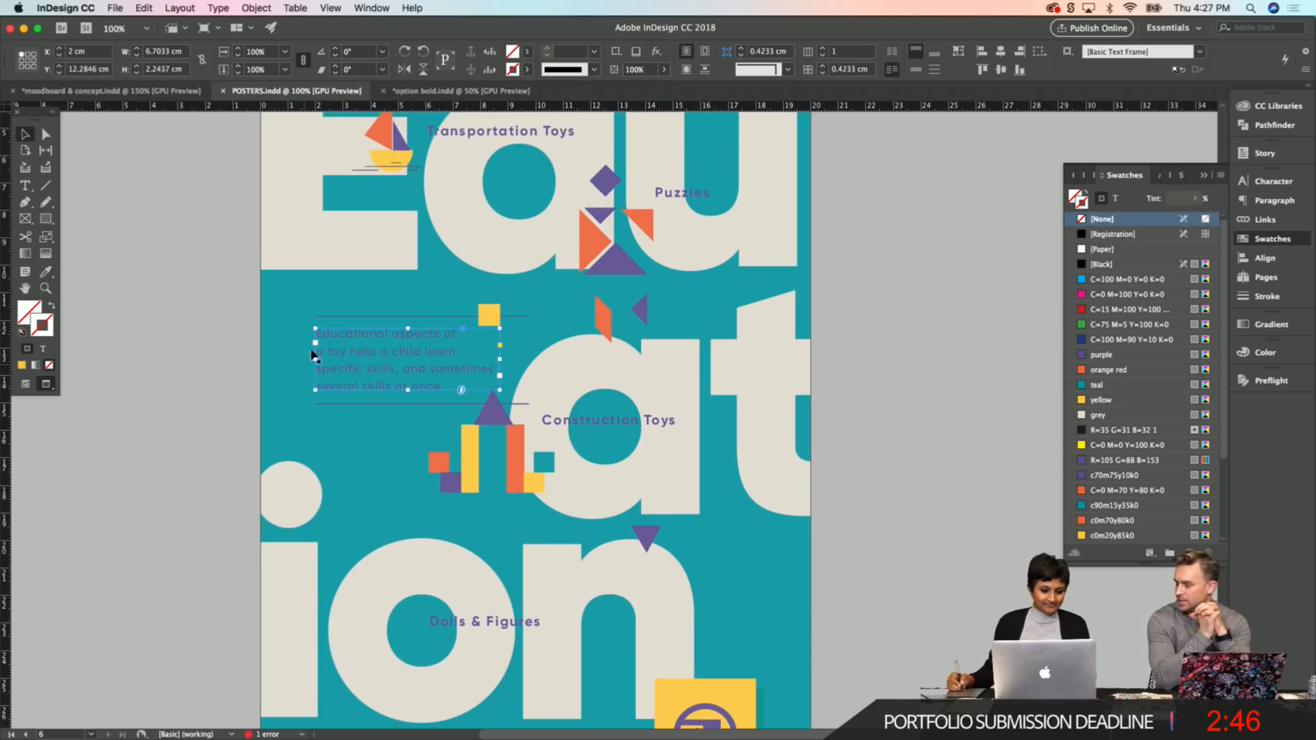
left_click_drag(337, 277, 334, 325)
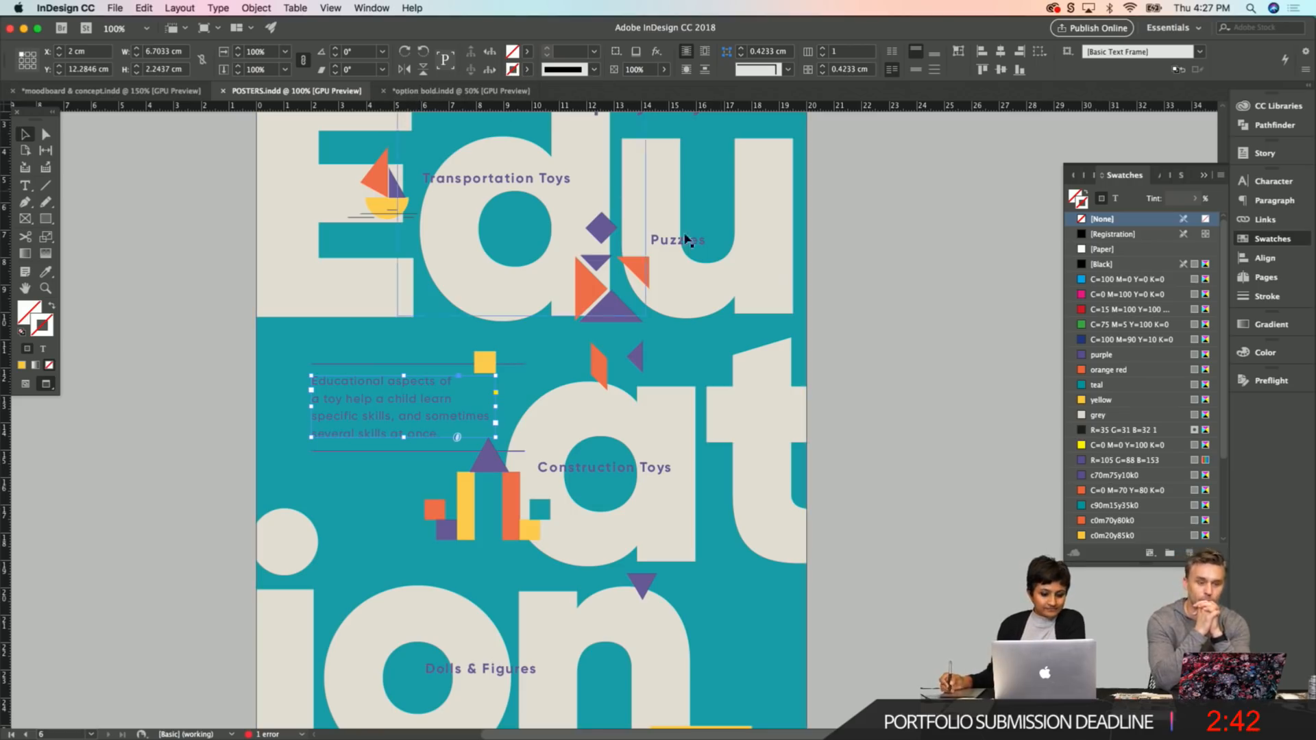
left_click(902, 350)
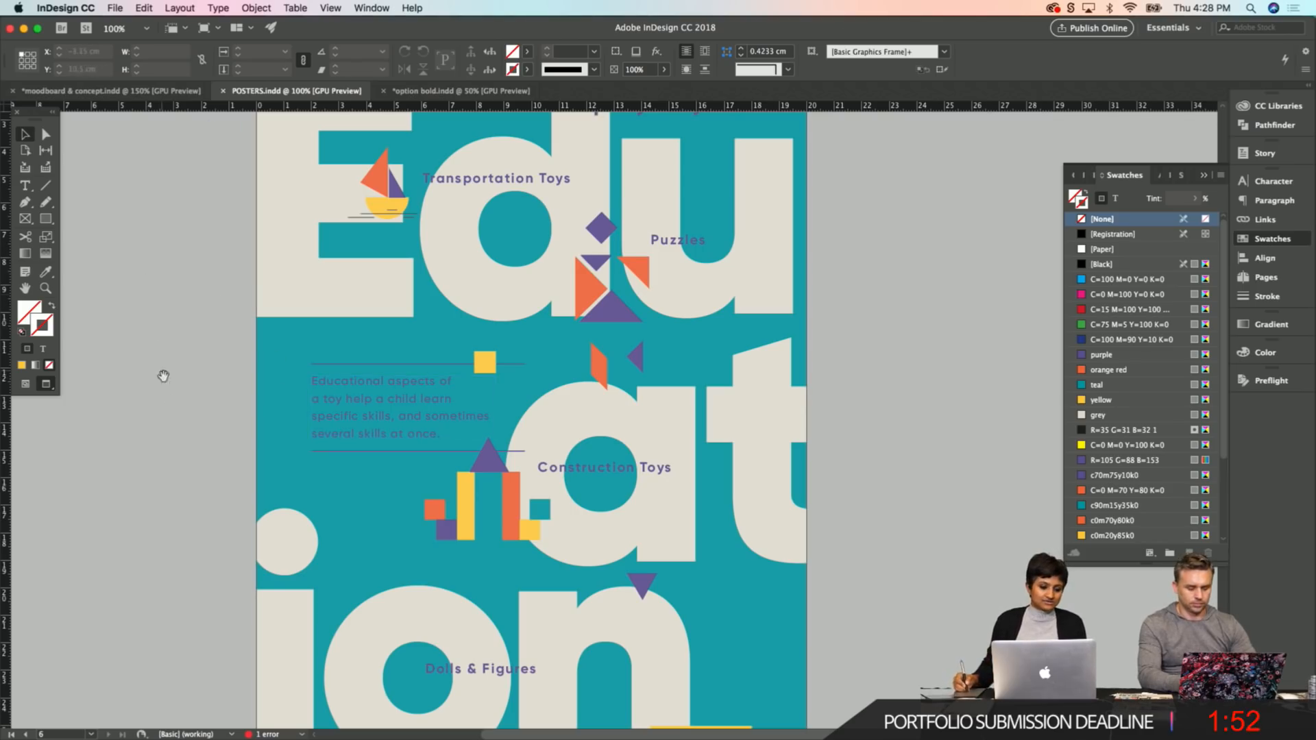
Inspect the poster's layout from the playfully.life contact line to the "Dolls & Figures" label, including the blue frame beside the page.
scroll(158, 438, "left", 2)
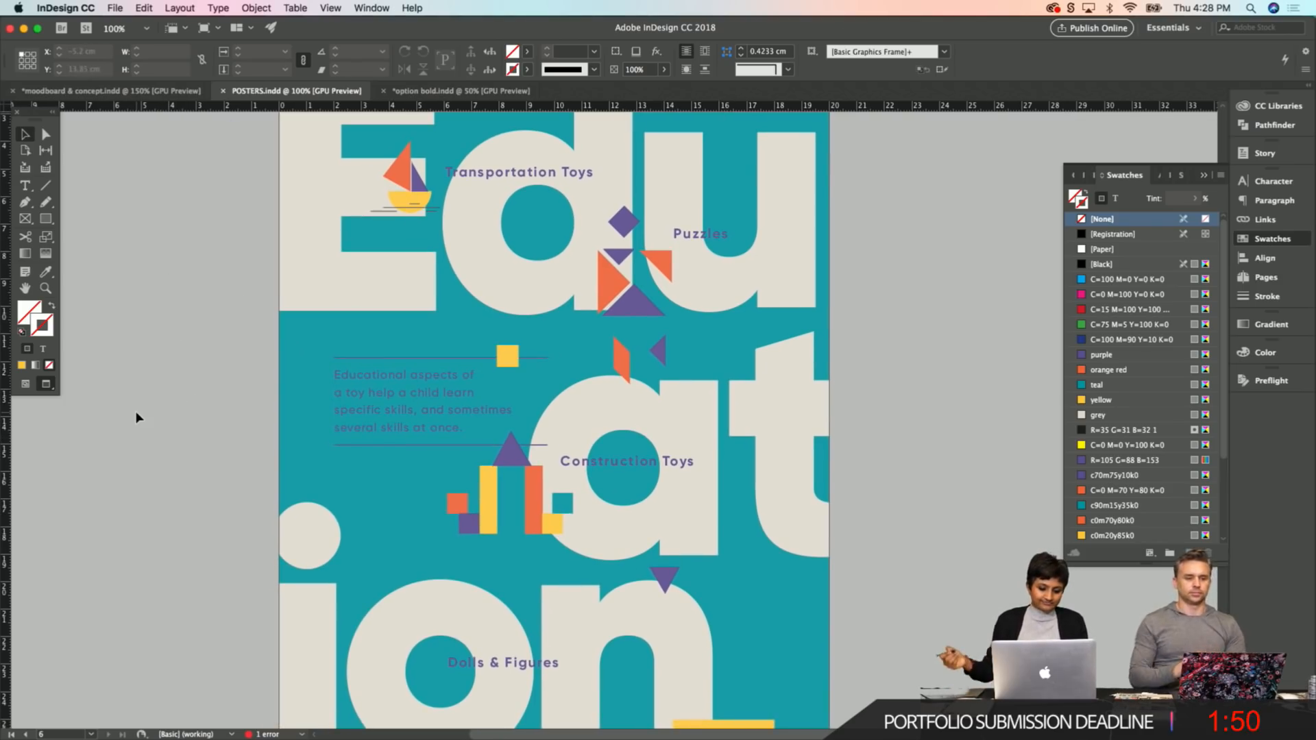
scroll(350, 318, "up", 5)
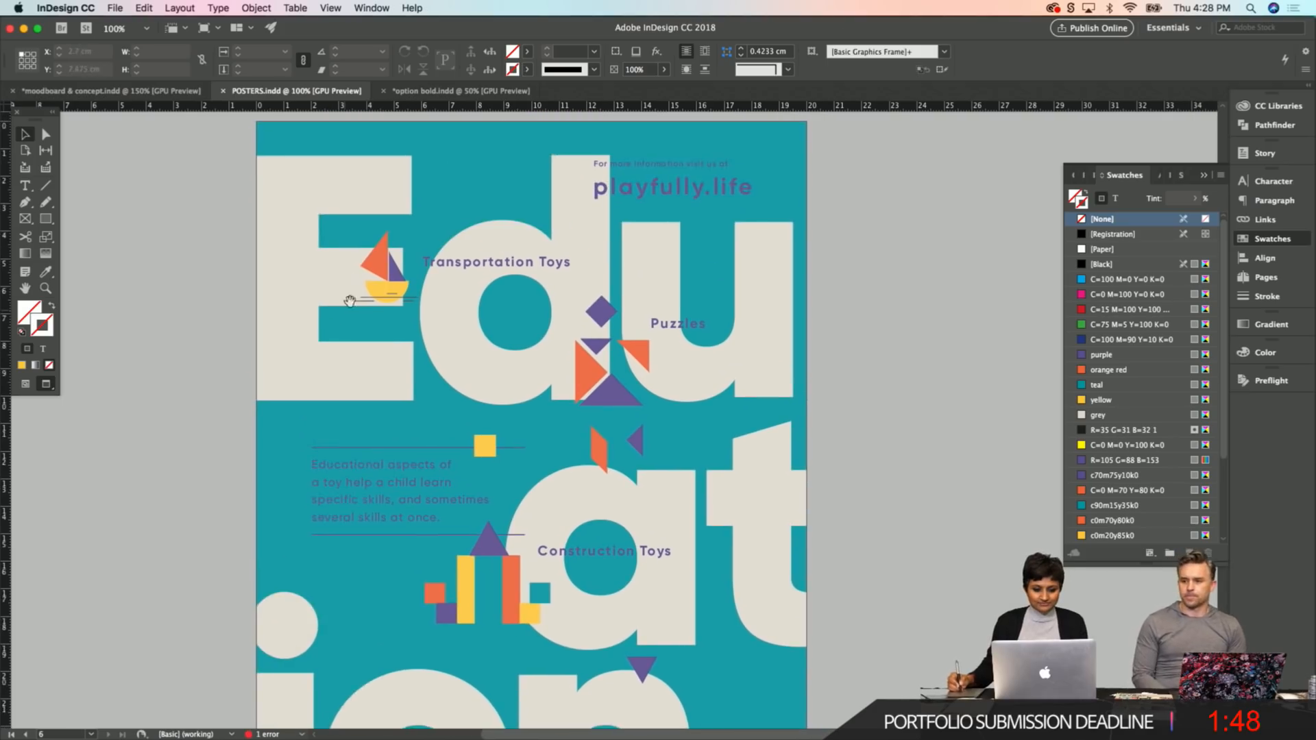
scroll(212, 485, "down", 2)
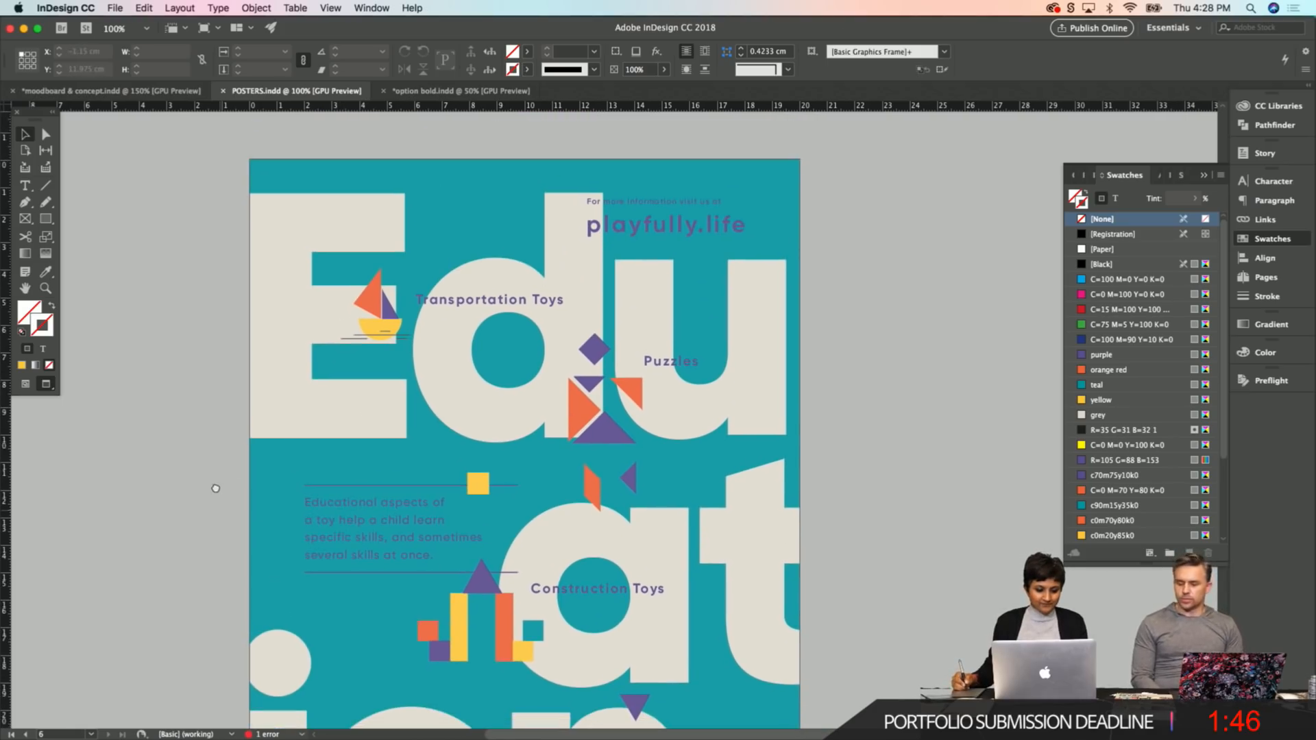
scroll(199, 521, "down", 3)
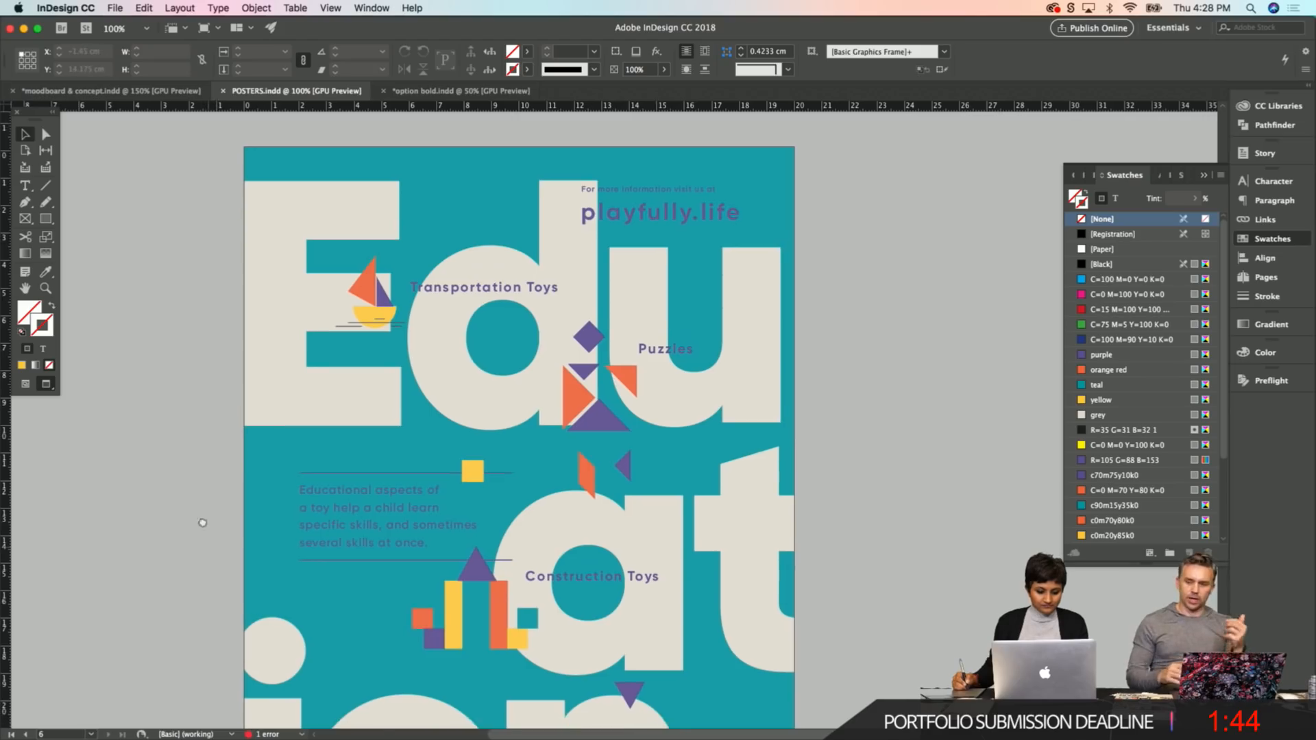
scroll(193, 537, "down", 2)
left_click(243, 450)
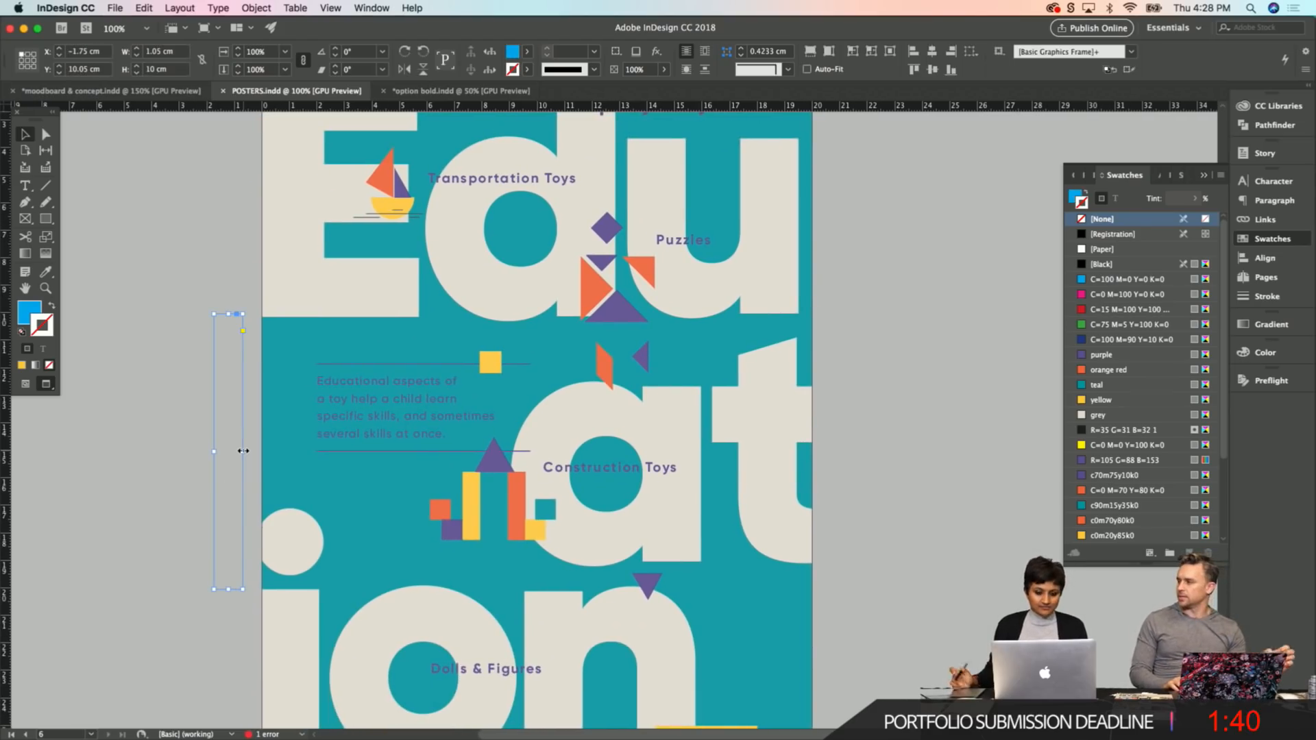
scroll(373, 541, "down", 3)
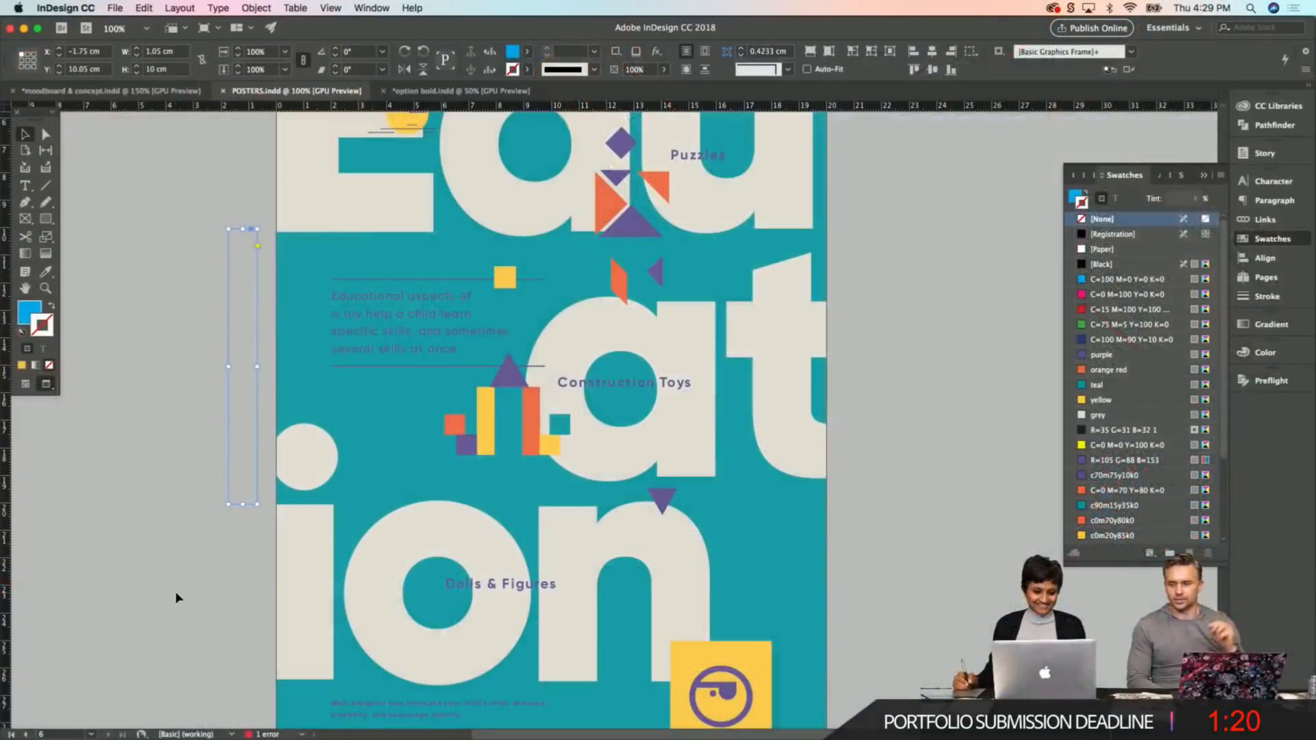
left_click(206, 573)
left_click_drag(442, 251, 405, 411)
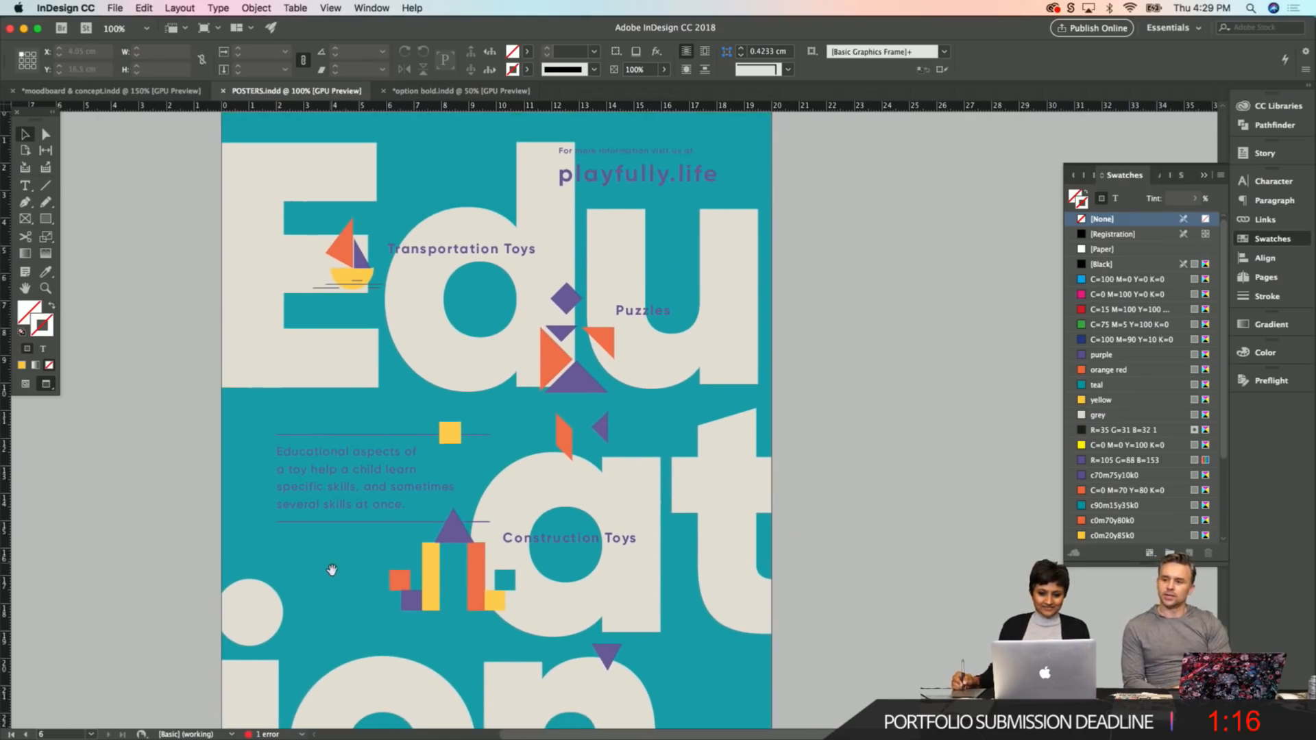
scroll(329, 564, "right", 2)
scroll(308, 576, "down", 2)
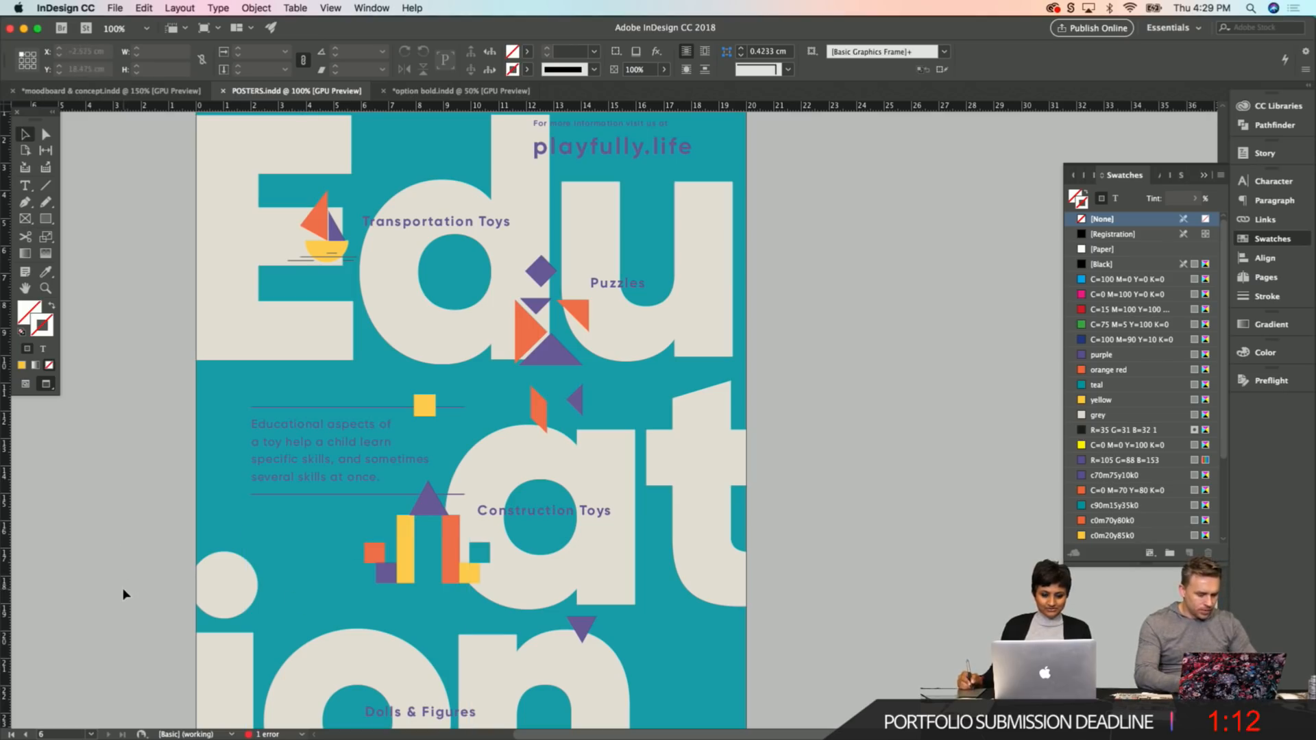
scroll(261, 573, "down", 3)
scroll(261, 573, "left", 1)
scroll(271, 551, "left", 2)
scroll(270, 551, "down", 2)
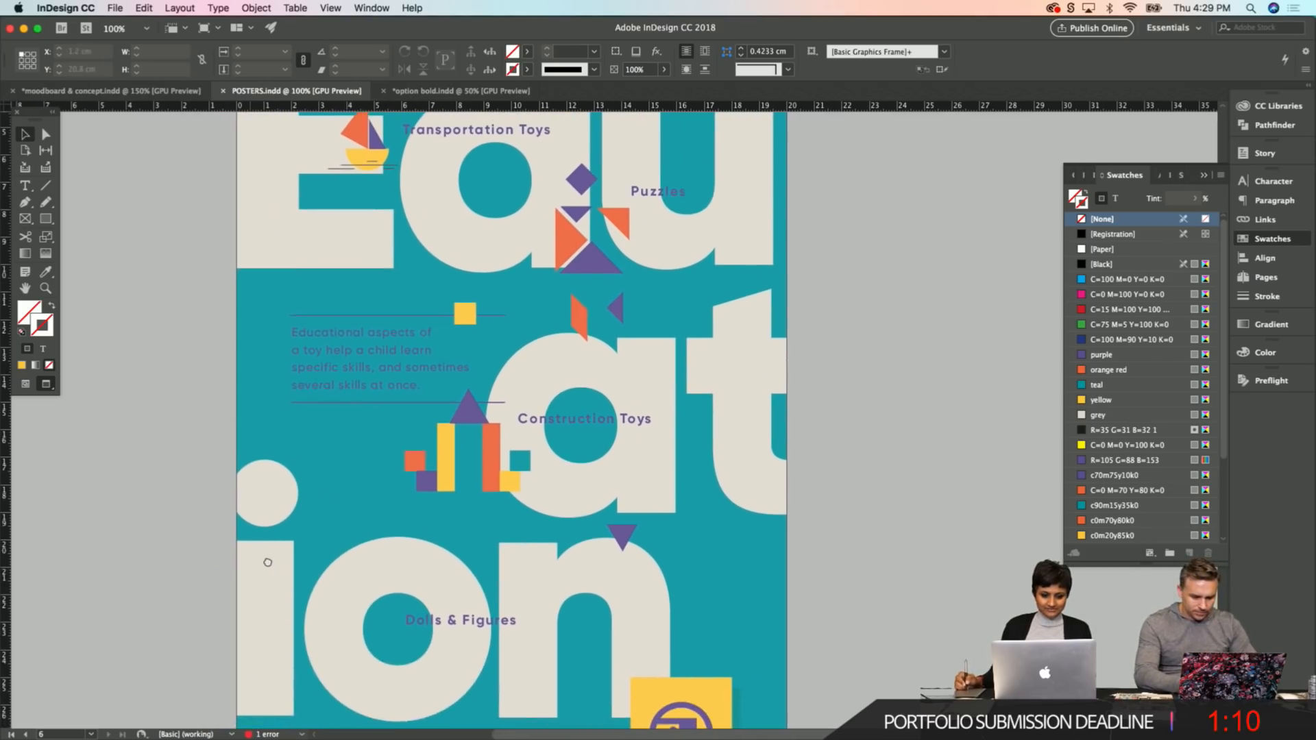
scroll(251, 574, "down", 2)
scroll(251, 573, "right", 1)
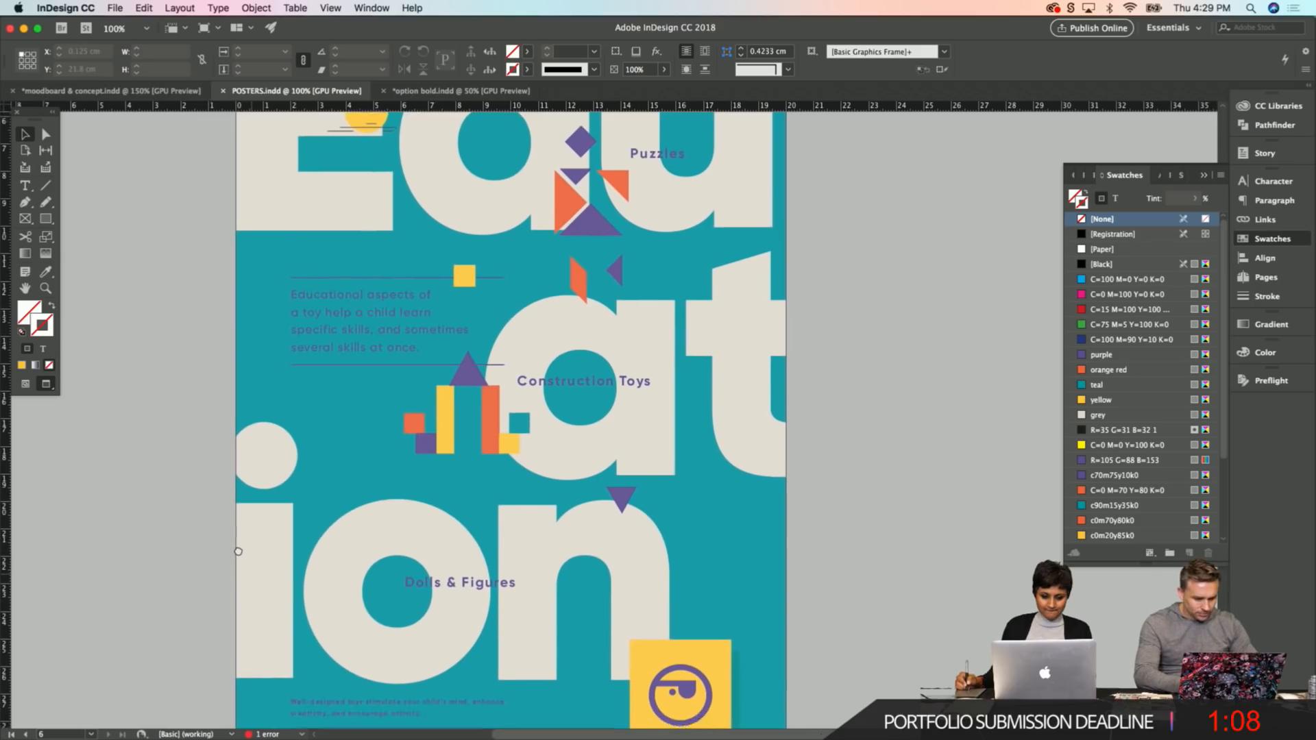
Nudge the construction blocks group about 0.11 cm up and 0.04 cm right on the teal poster, with the layout guides shown.
left_click(266, 511)
key("w")
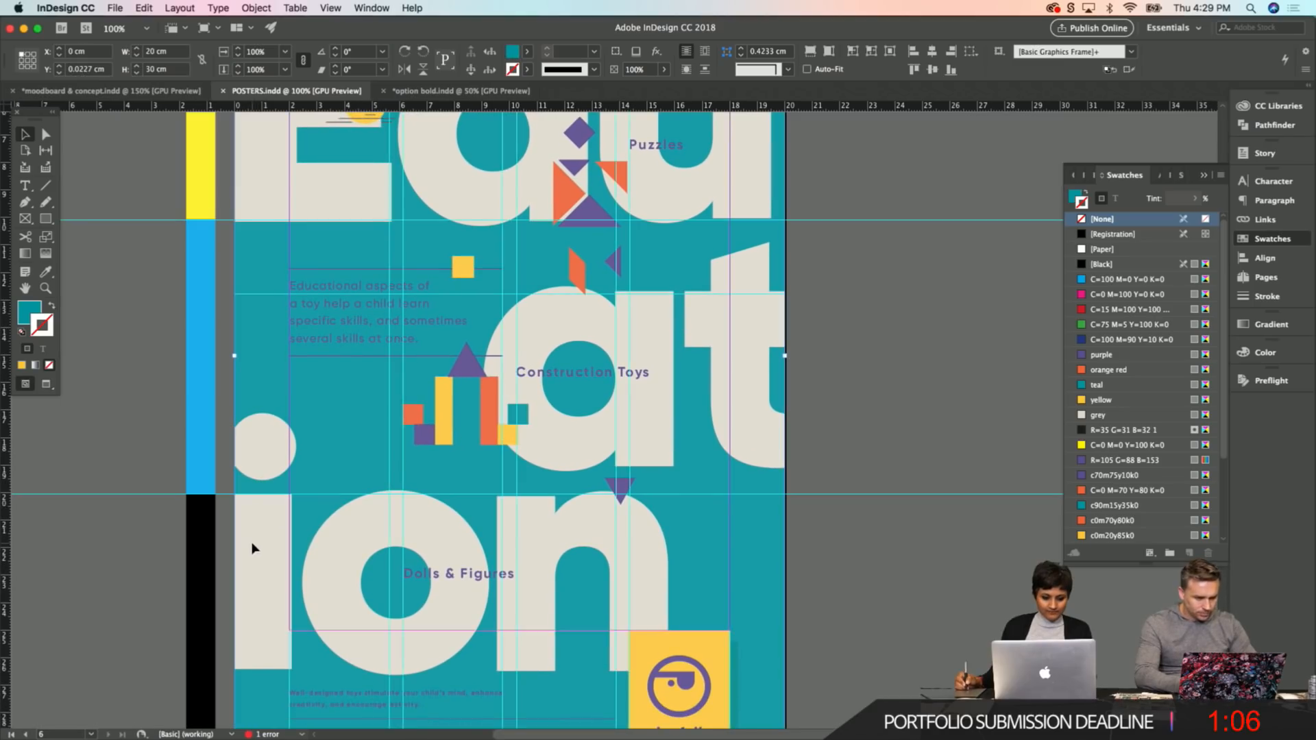
left_click(358, 518)
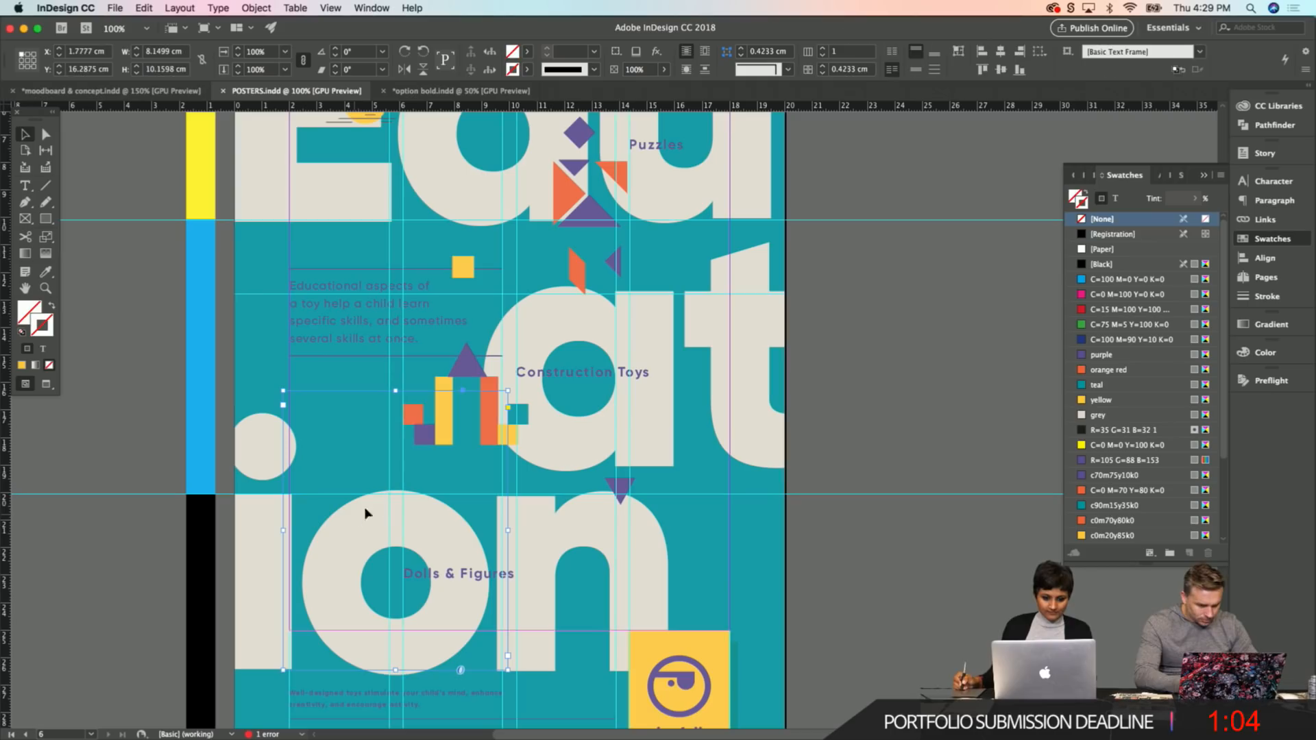
left_click(540, 523)
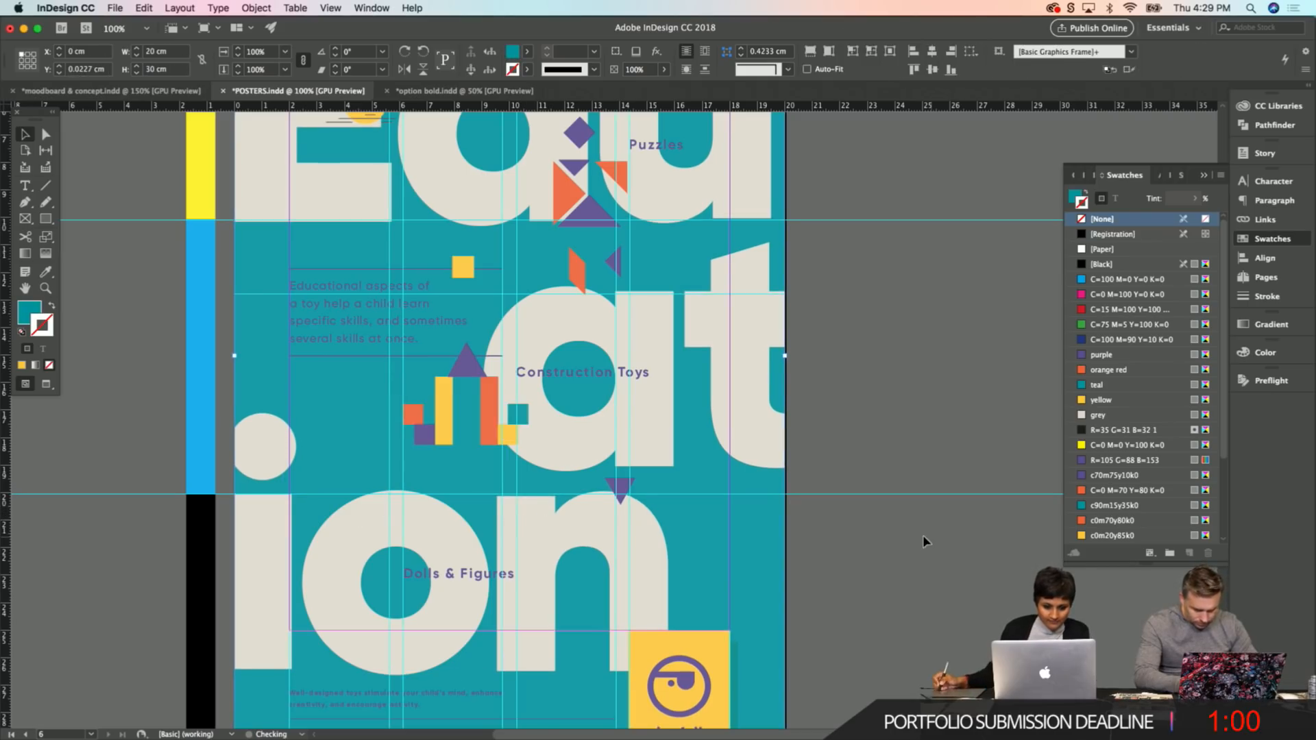
left_click(574, 468)
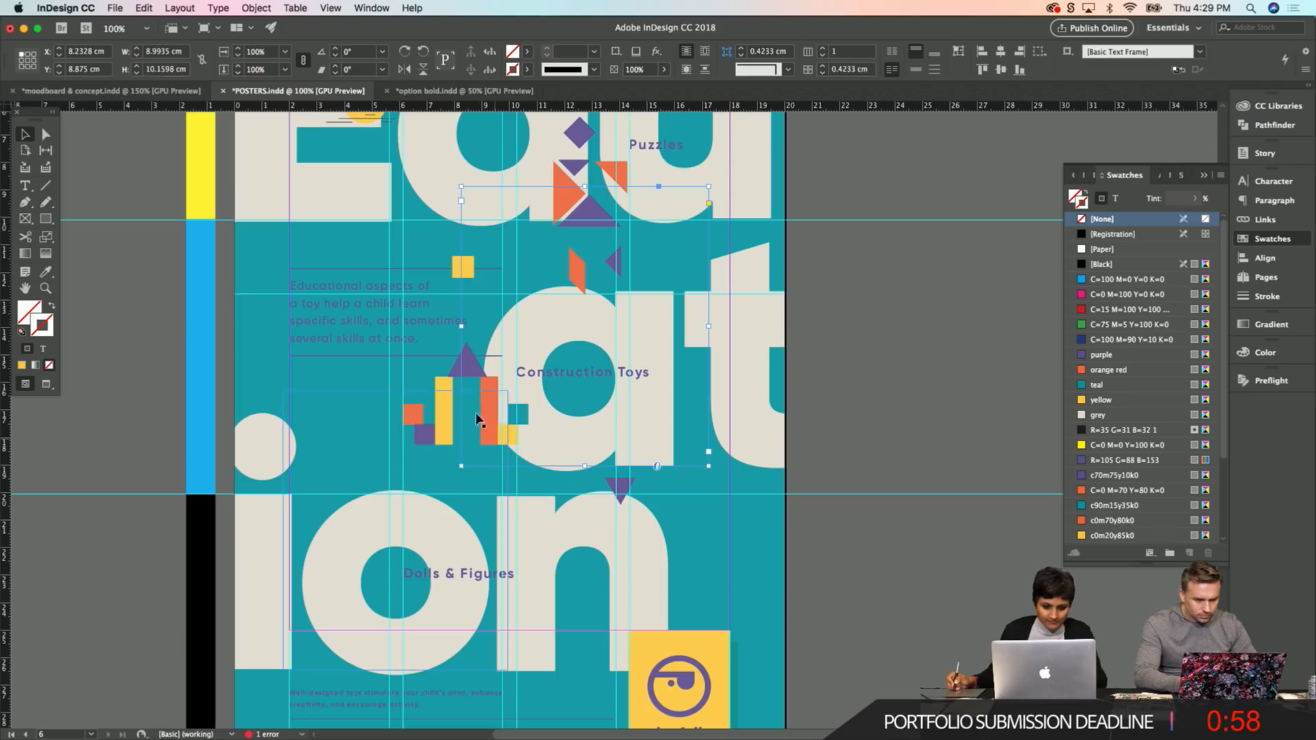
left_click(442, 425)
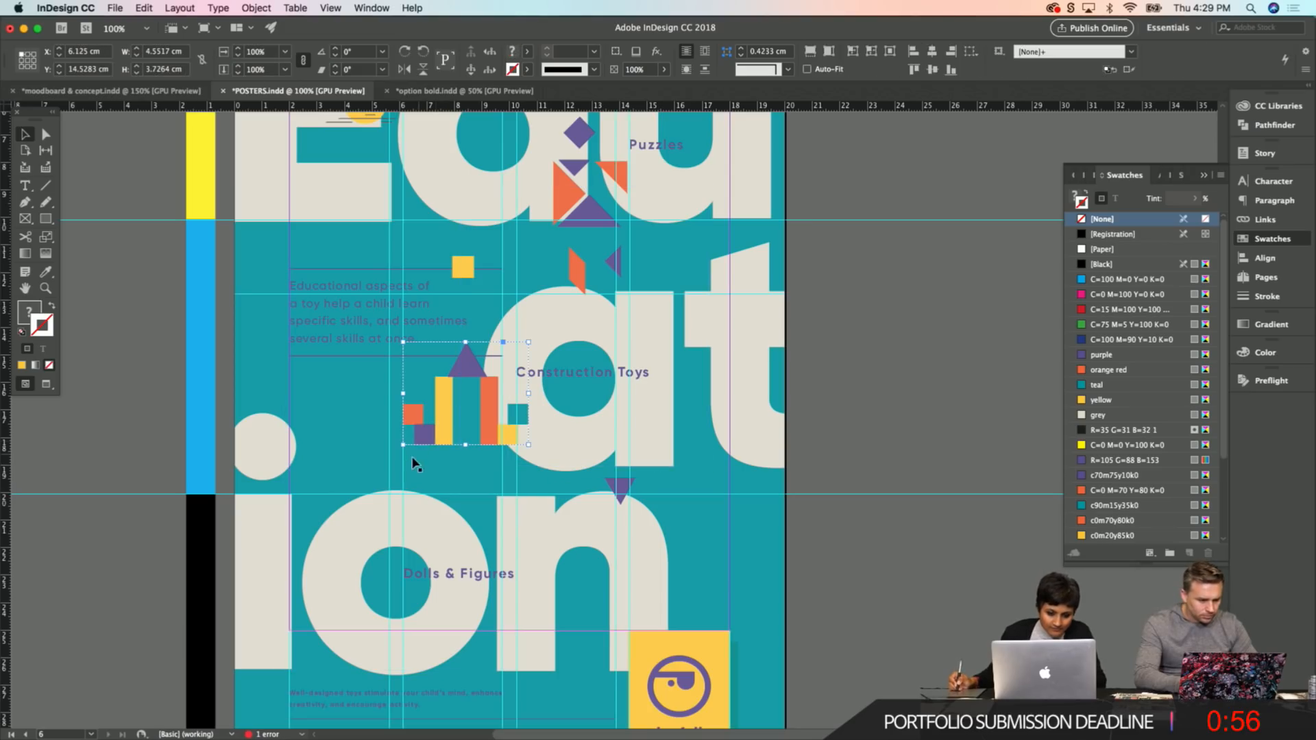
key("Up")
key("Up")
key("Up")
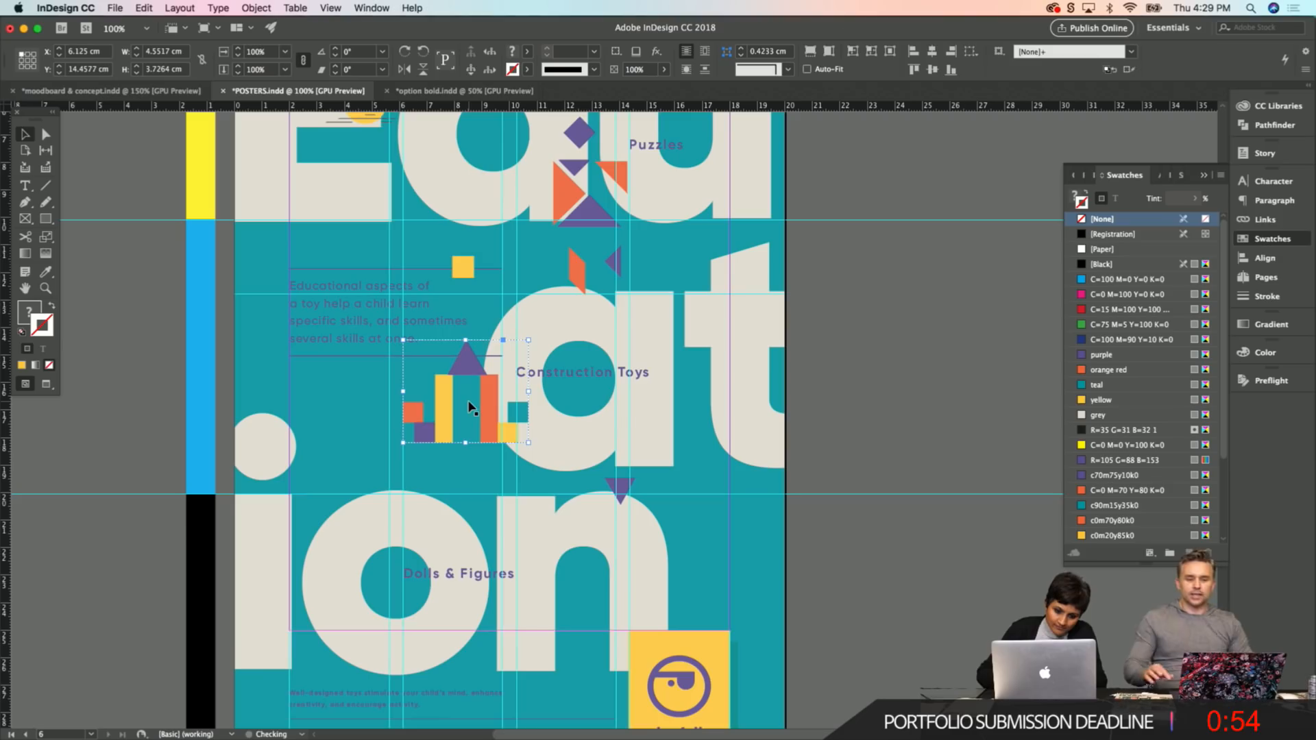
key("Right")
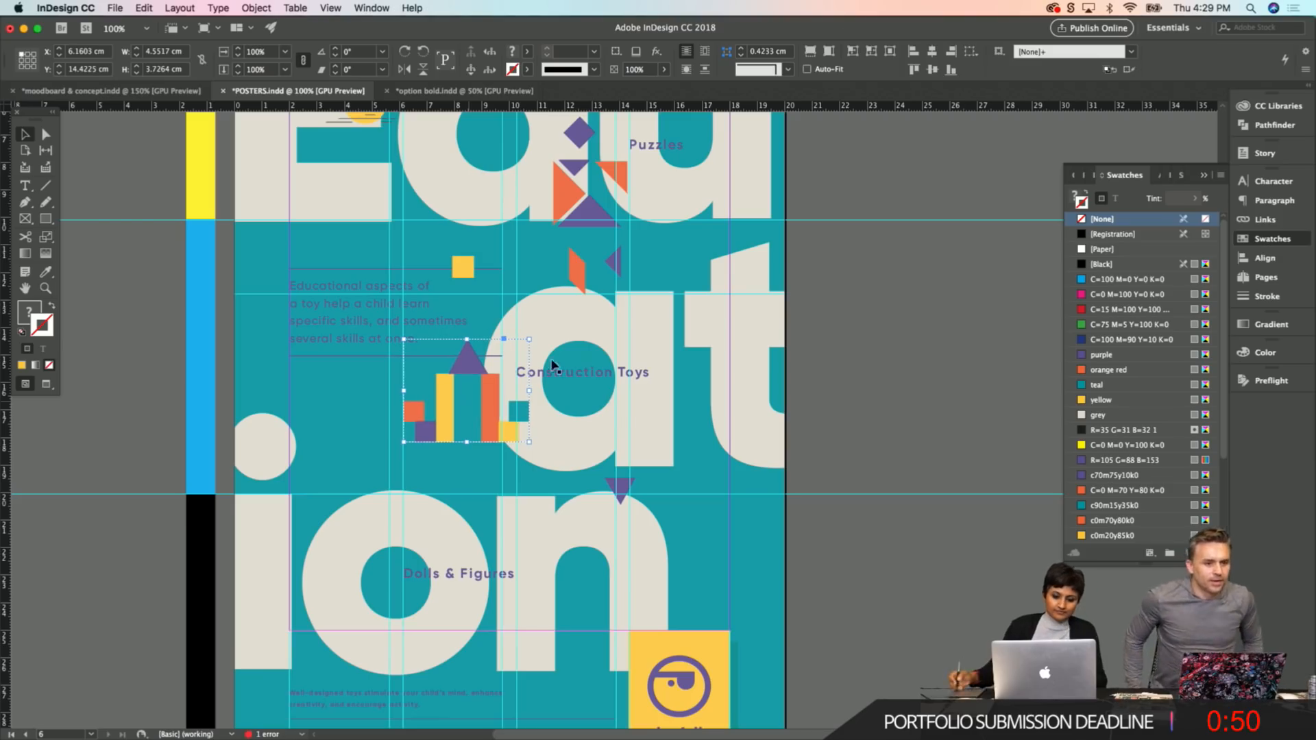
Hide the poster's guides and frame edges and collapse the Swatches panel for a clean preview of the page.
left_click(870, 247)
scroll(809, 239, "up", 2)
key("w")
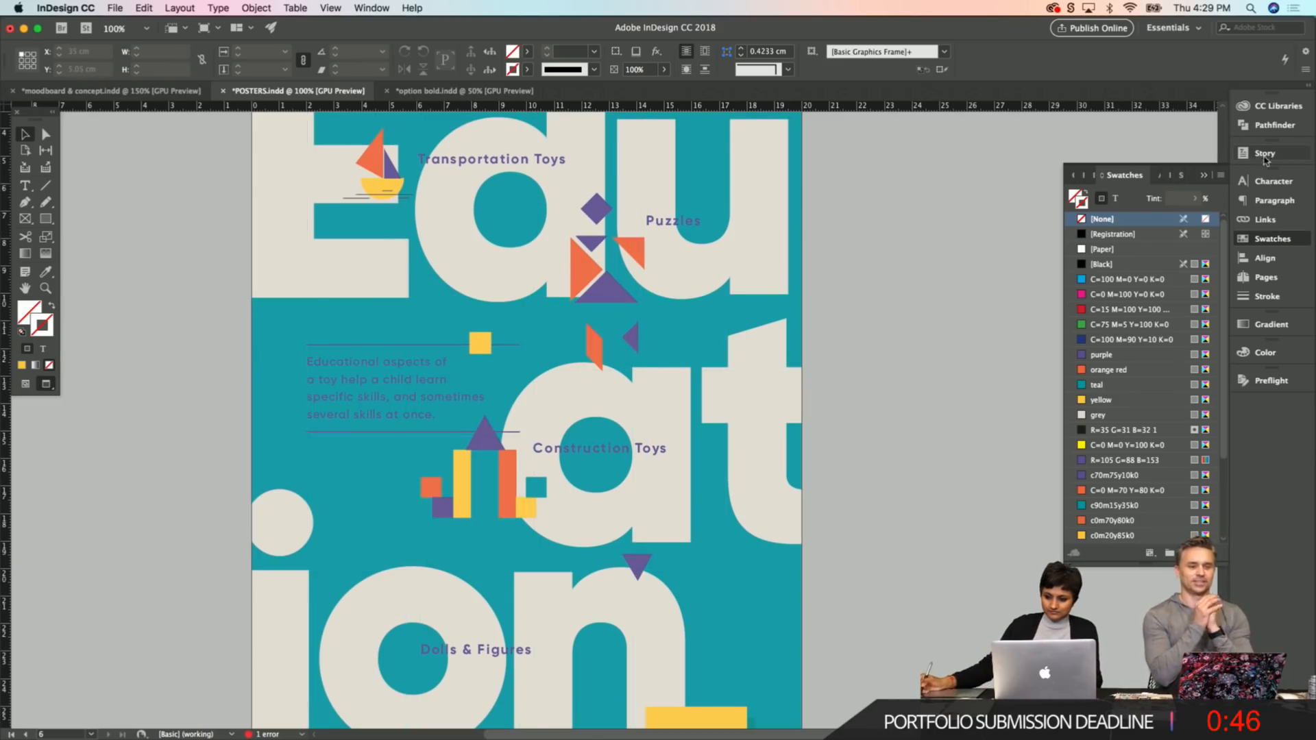
left_click(1272, 239)
left_click_drag(431, 328, 537, 360)
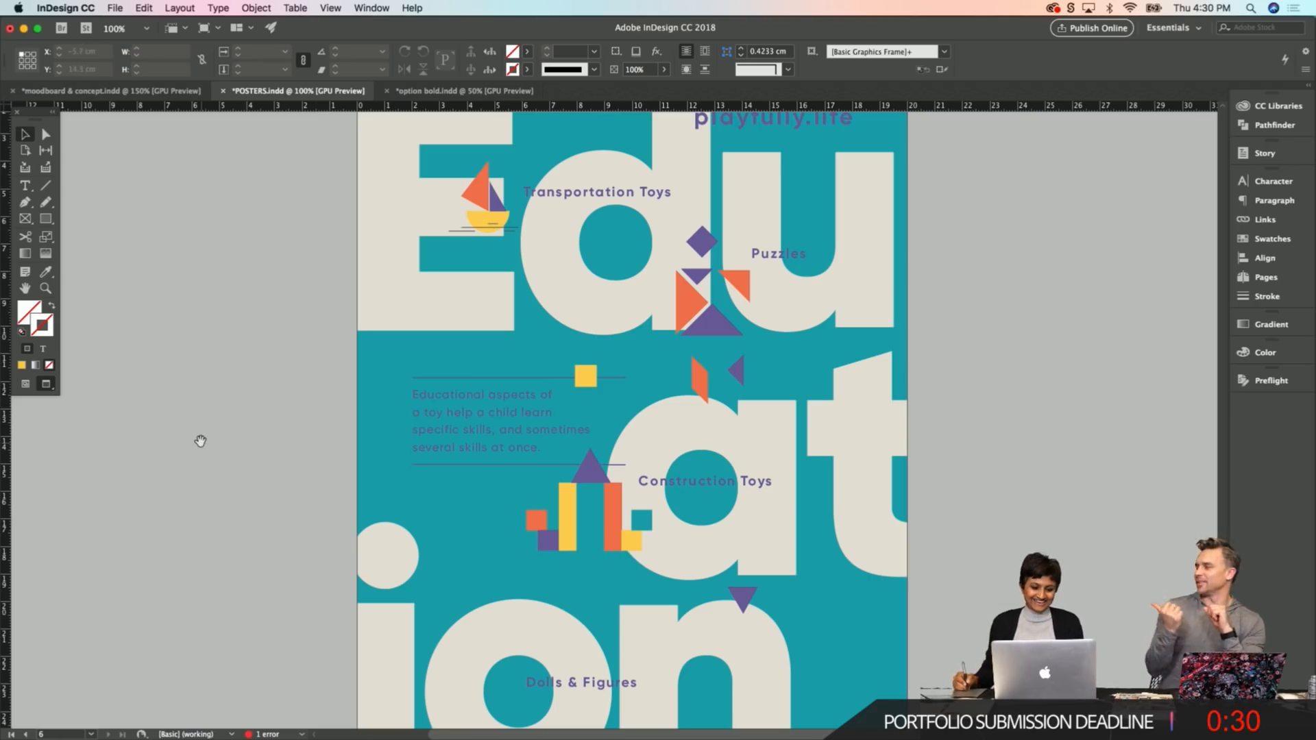
left_click_drag(197, 441, 205, 456)
Review the teal poster's large letters, toy artwork, labels, footer and logo, both with and without the layout guides.
key("w")
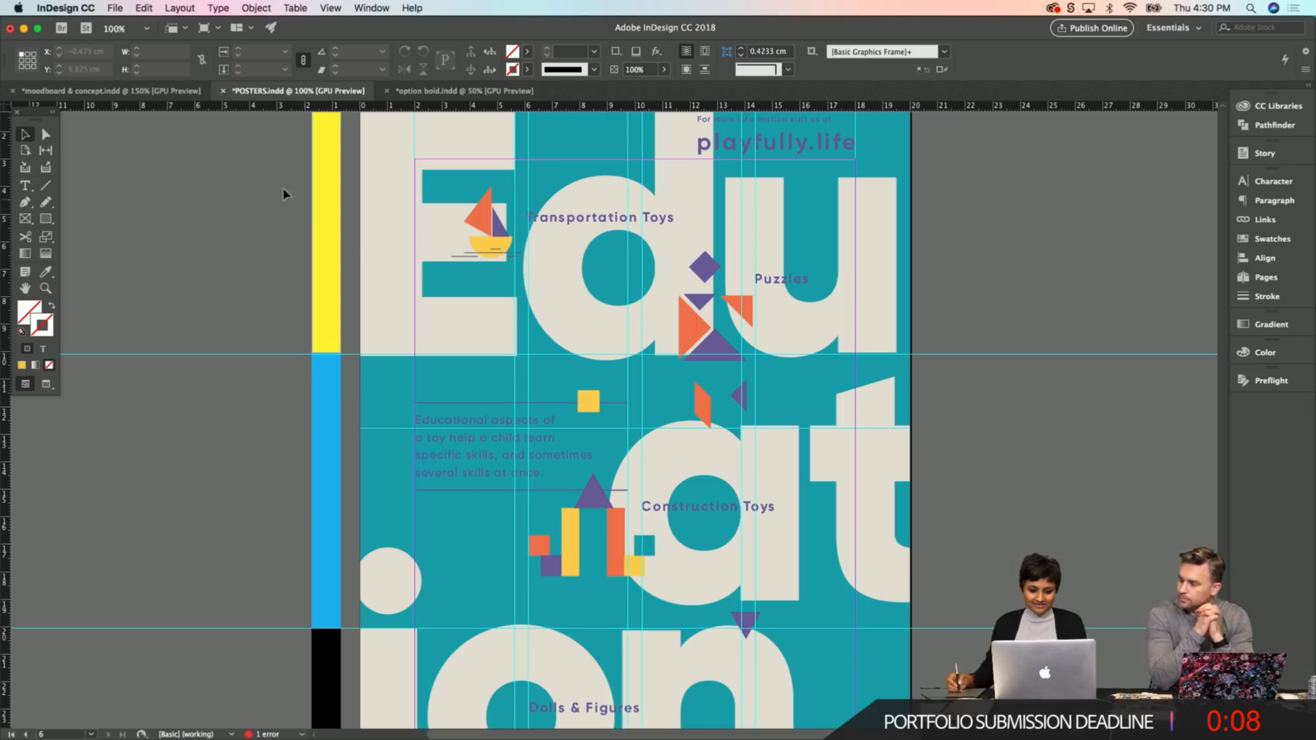
scroll(421, 478, "down", 5)
scroll(420, 479, "right", 2)
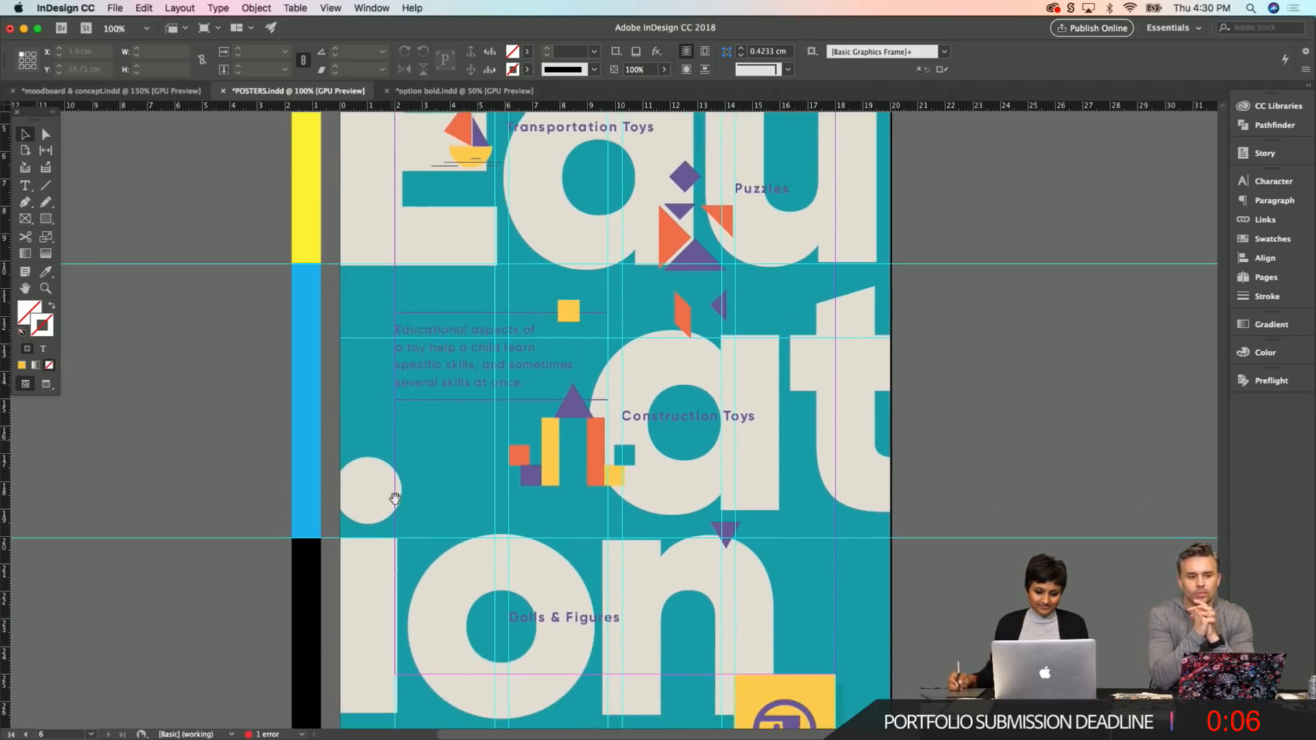
scroll(363, 437, "down", 3)
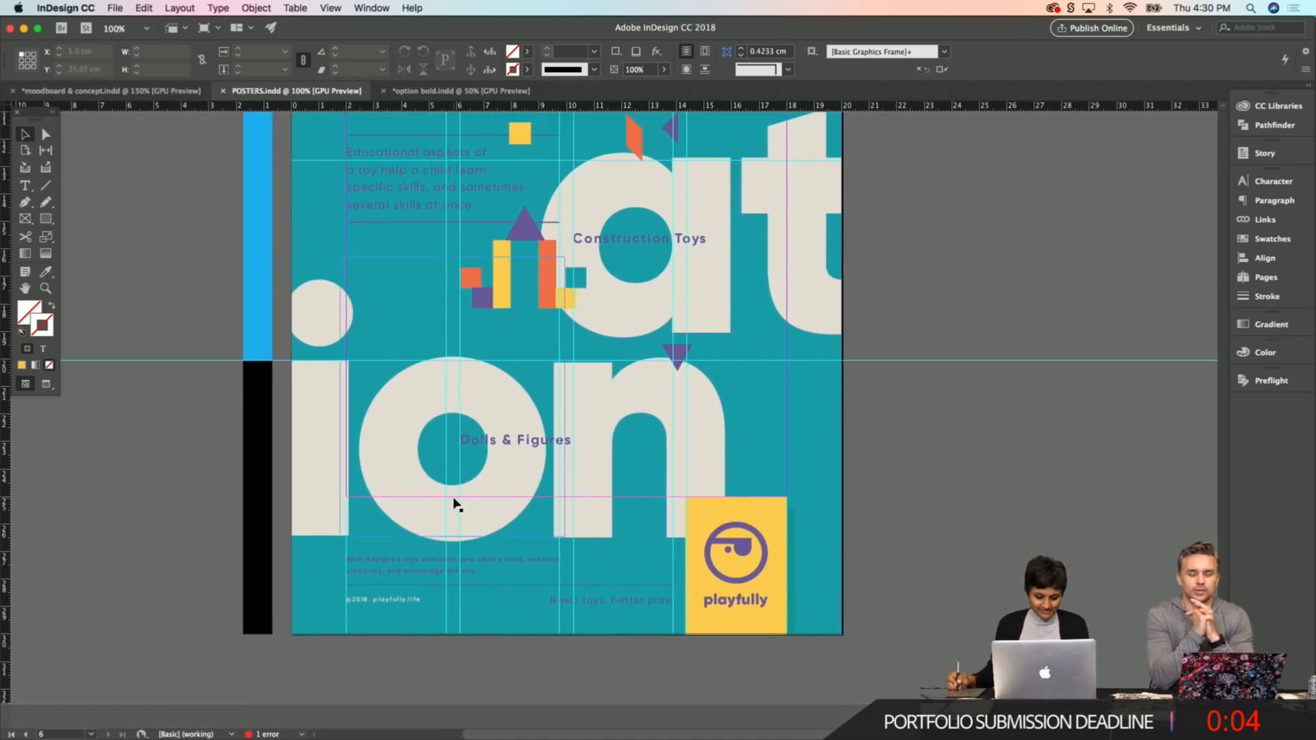
key("w")
scroll(455, 505, "right", 1)
scroll(378, 528, "right", 1)
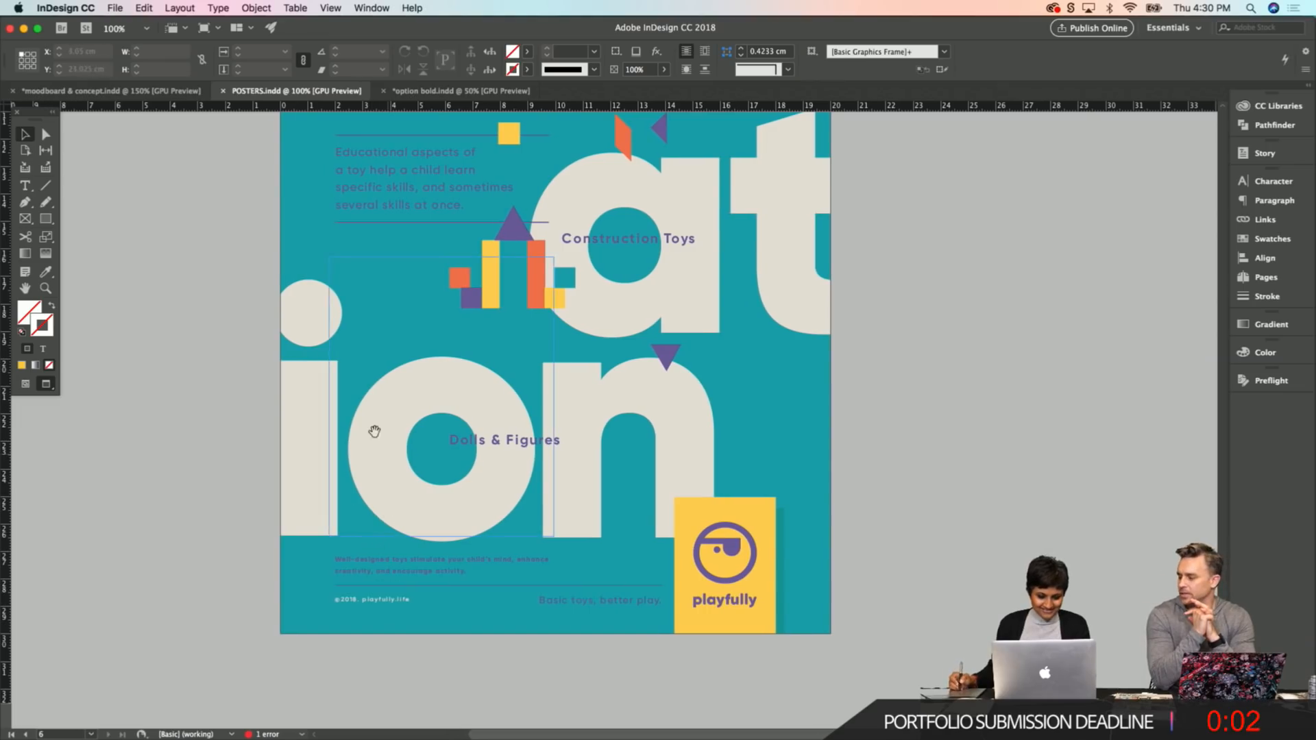
scroll(294, 336, "up", 3)
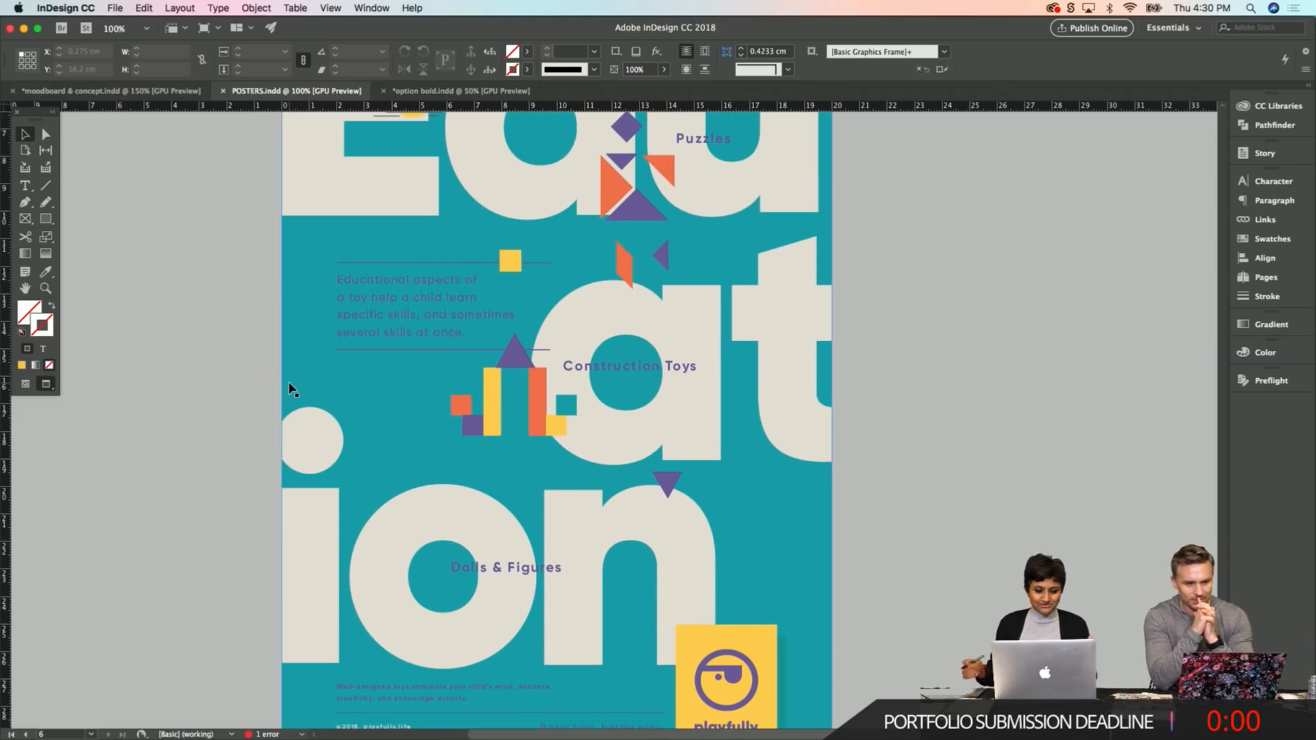
scroll(312, 247, "up", 5)
scroll(312, 247, "right", 1)
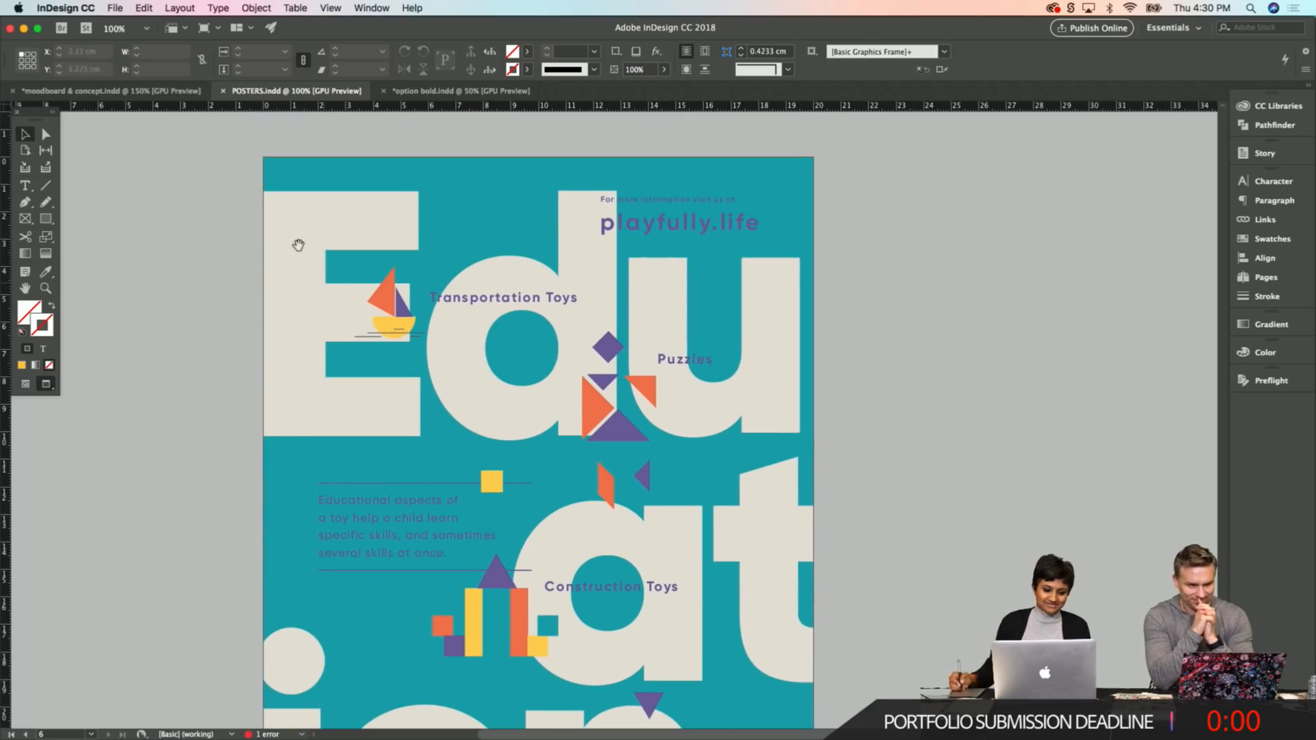
scroll(313, 418, "down", 2)
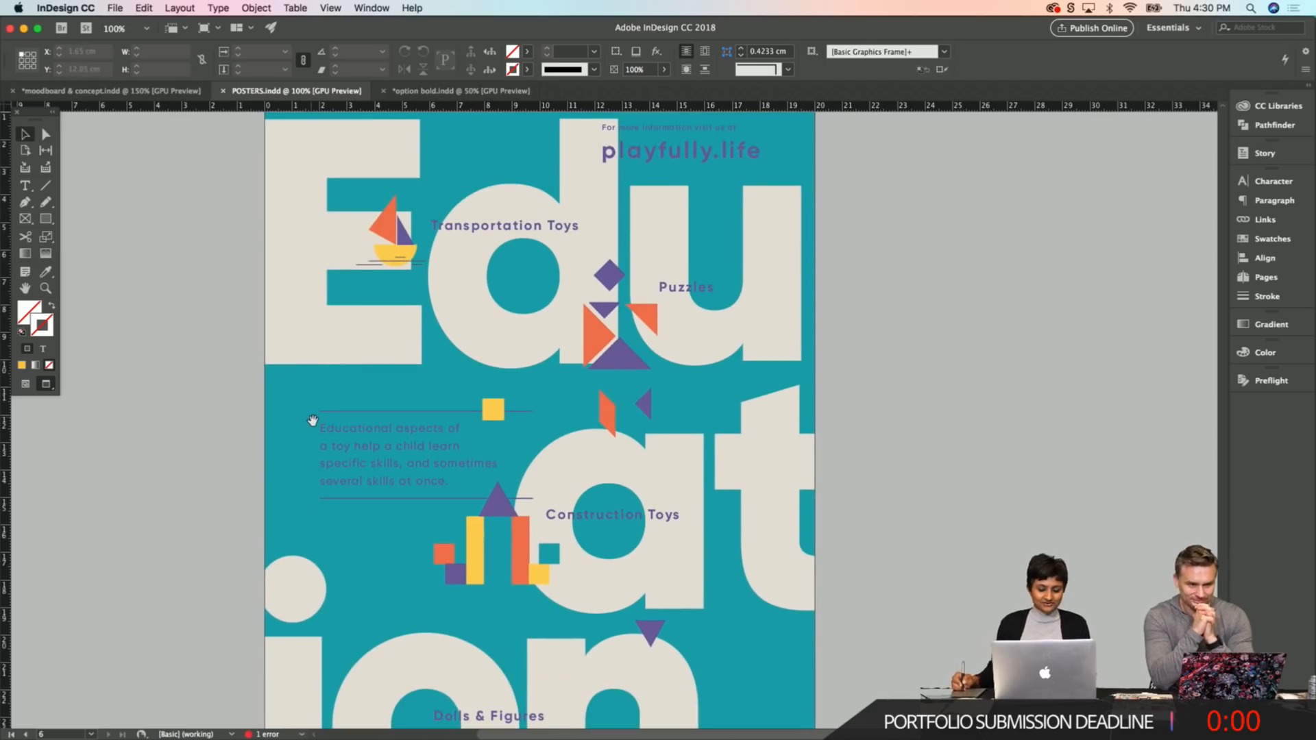
scroll(236, 514, "down", 1)
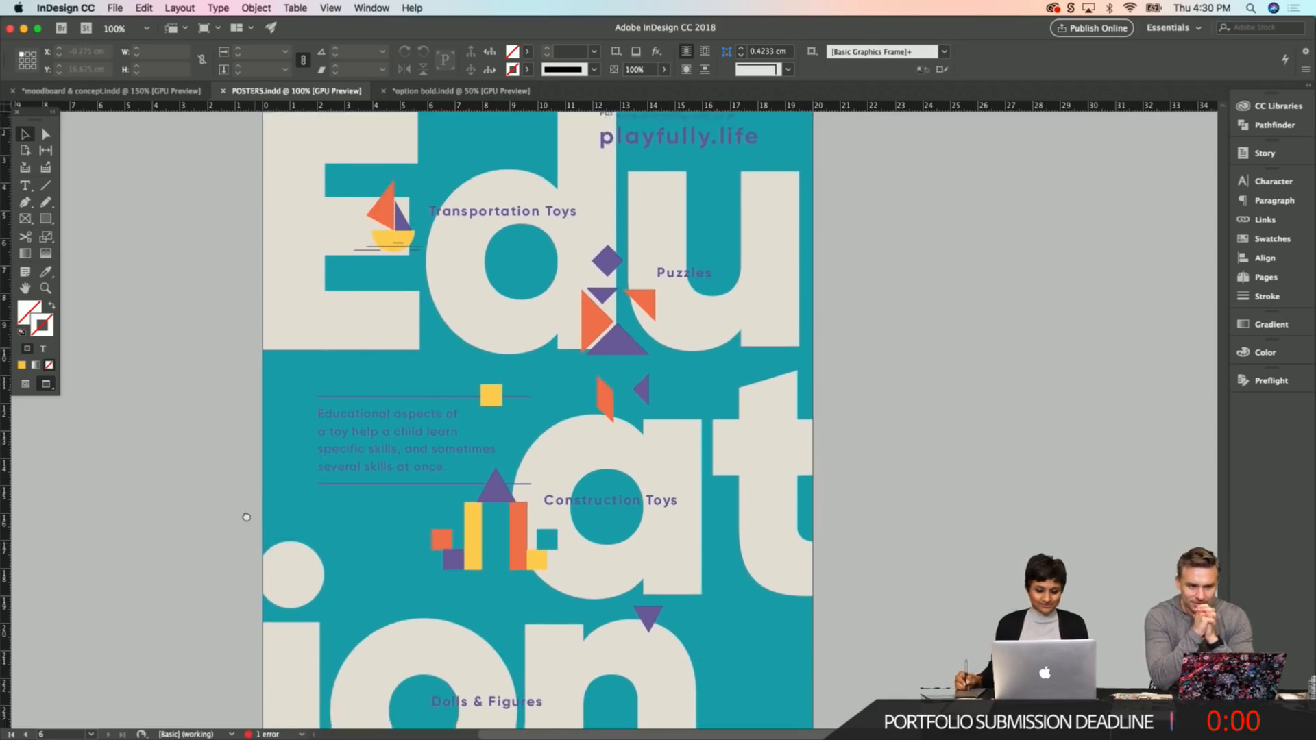
left_click_drag(226, 553, 229, 544)
key("w")
key("w")
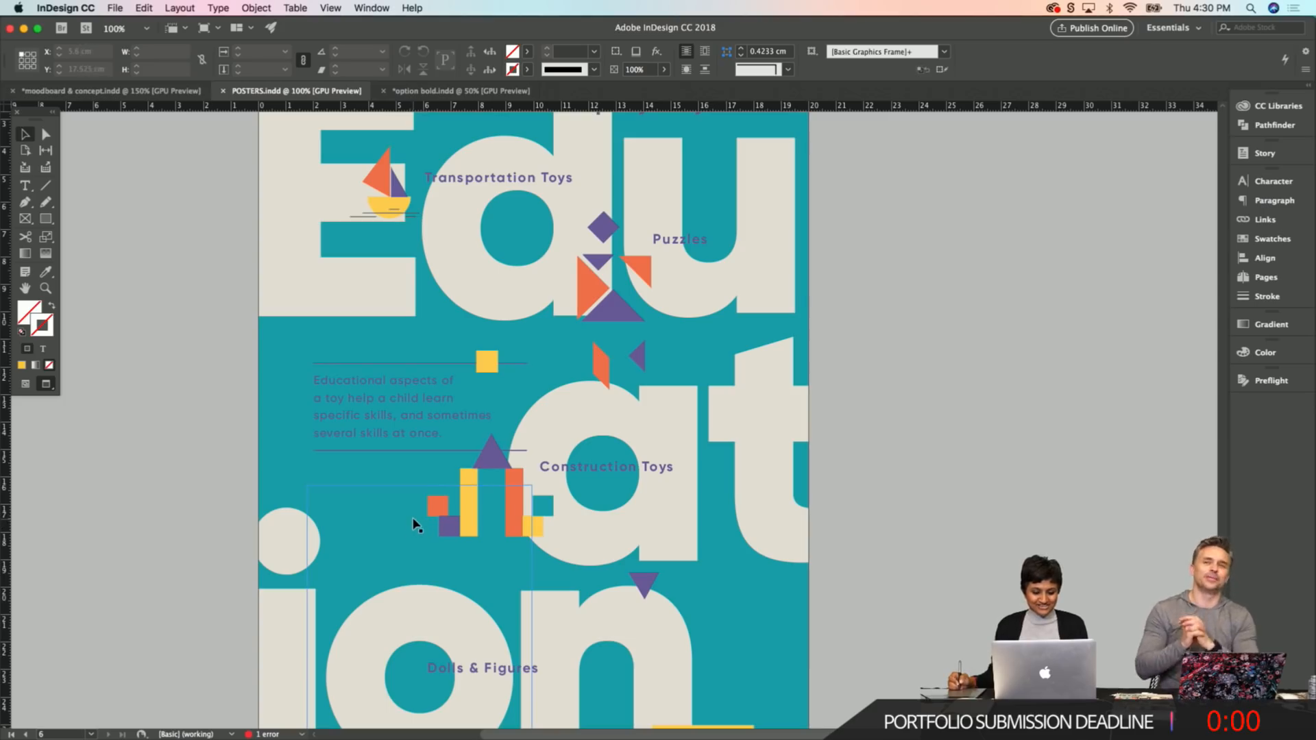
Deselect the text frame over the large "o" and save the poster document.
left_click(387, 563)
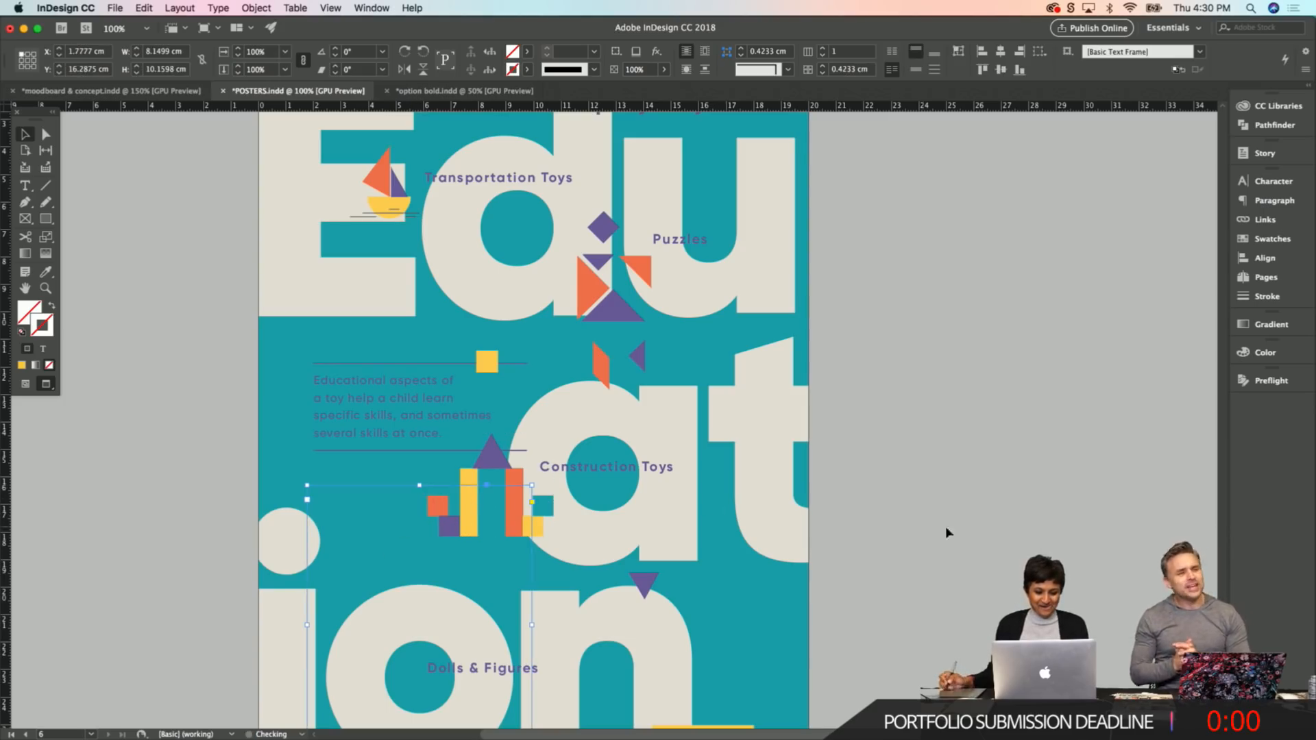
left_click(891, 525)
scroll(918, 508, "down", 3)
key("super+s")
scroll(923, 502, "down", 1)
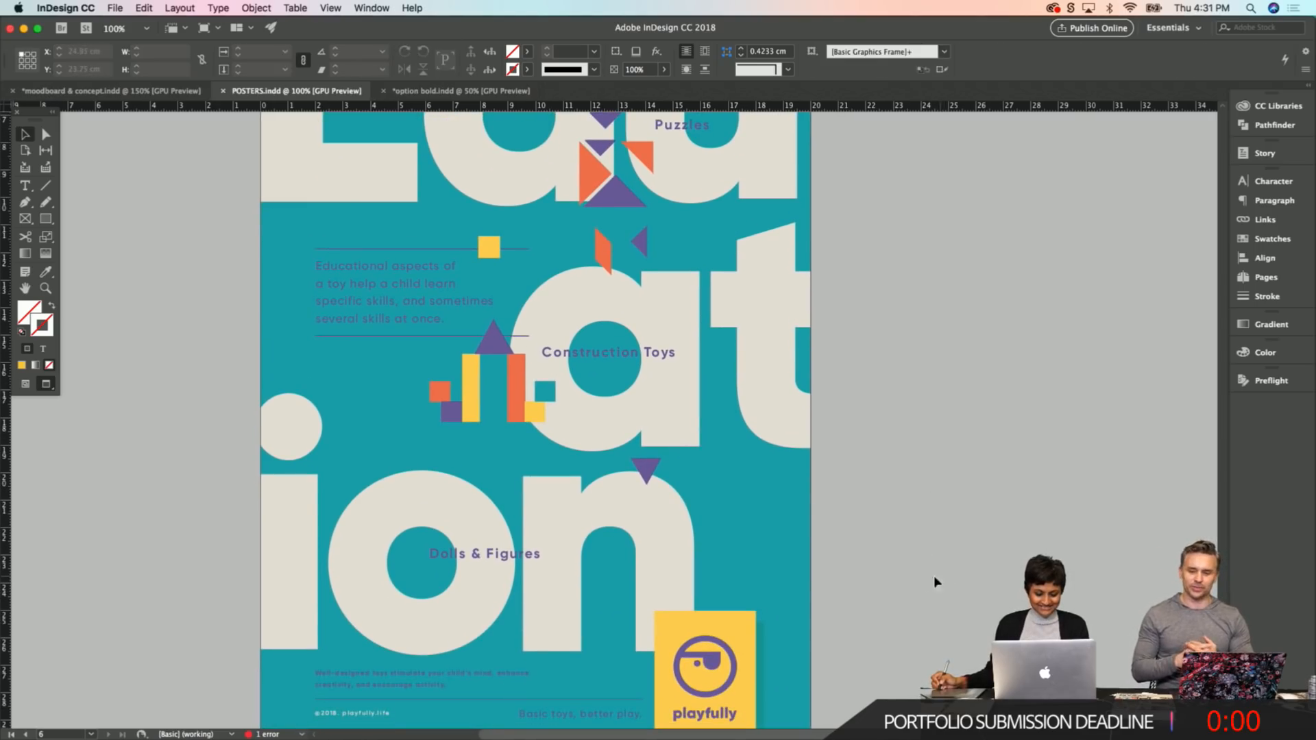
Look over the teal poster from the footer and logo up to the puzzle pieces and sailboat.
scroll(918, 535, "down", 3)
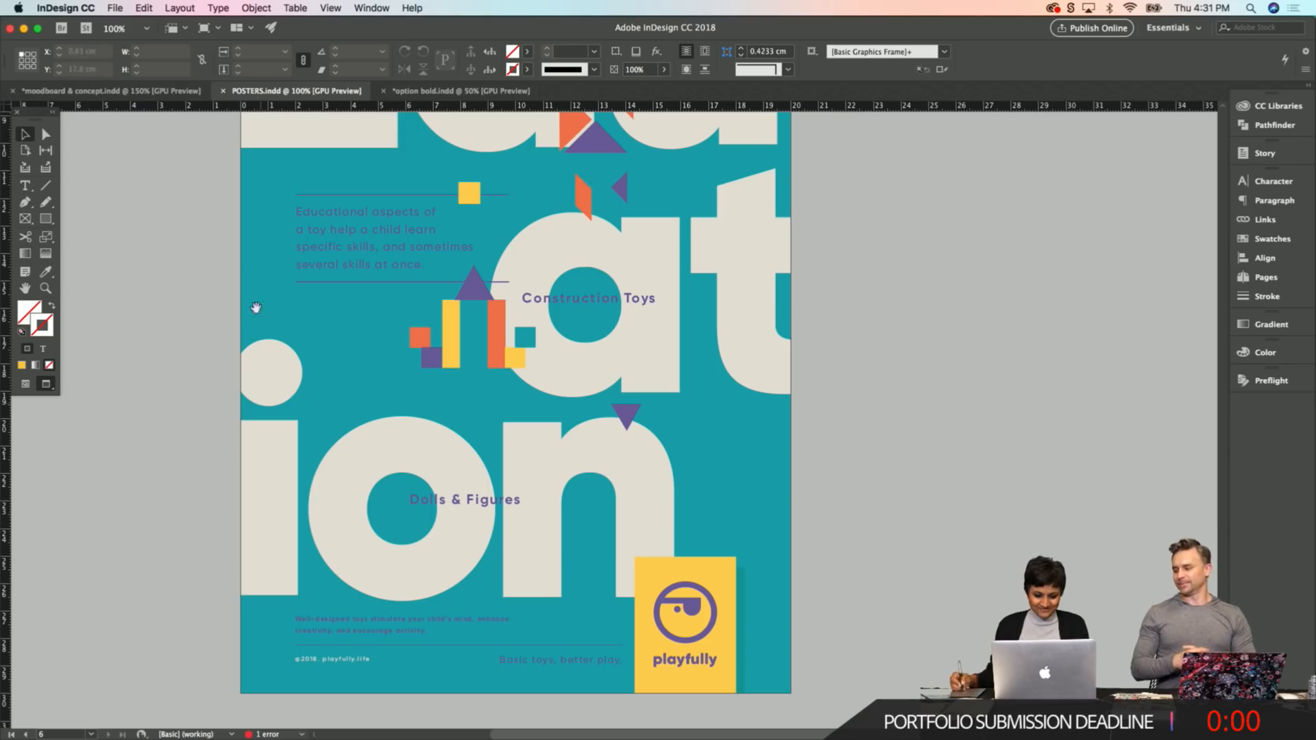
scroll(254, 332, "up", 3)
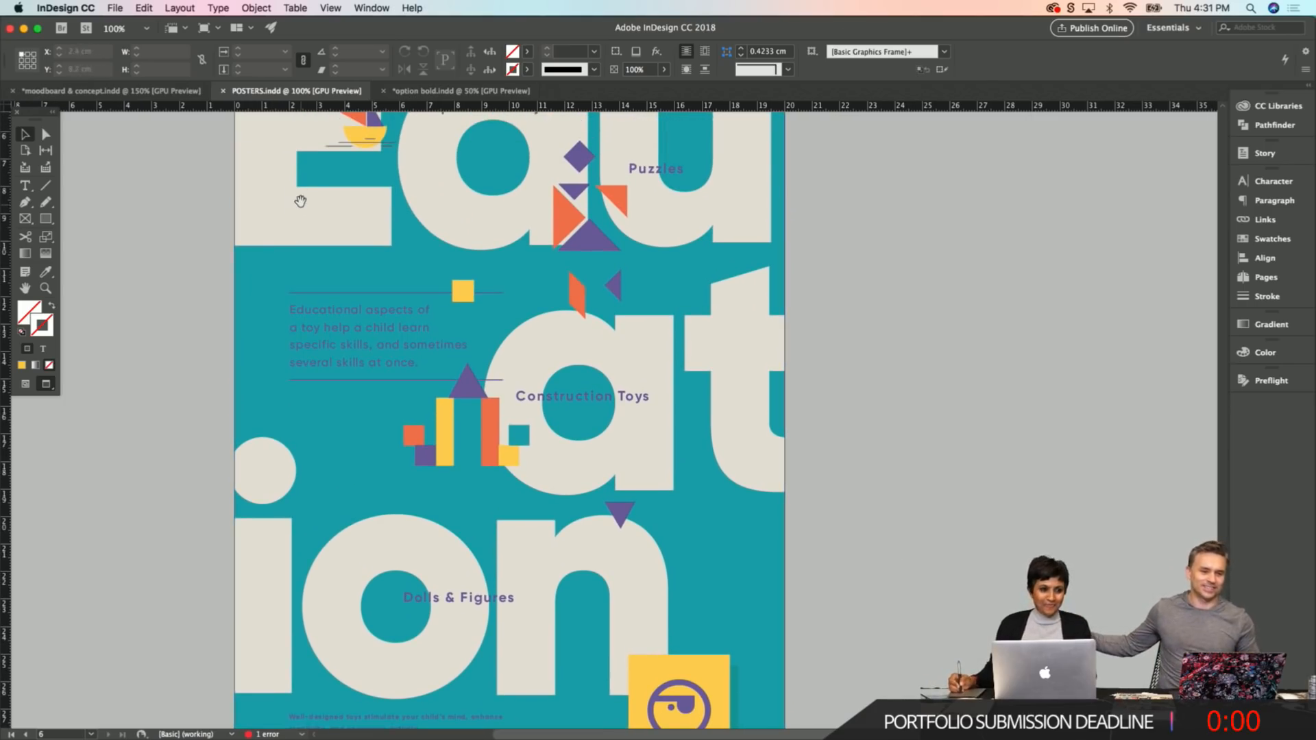
scroll(480, 308, "up", 2)
scroll(767, 377, "up", 1)
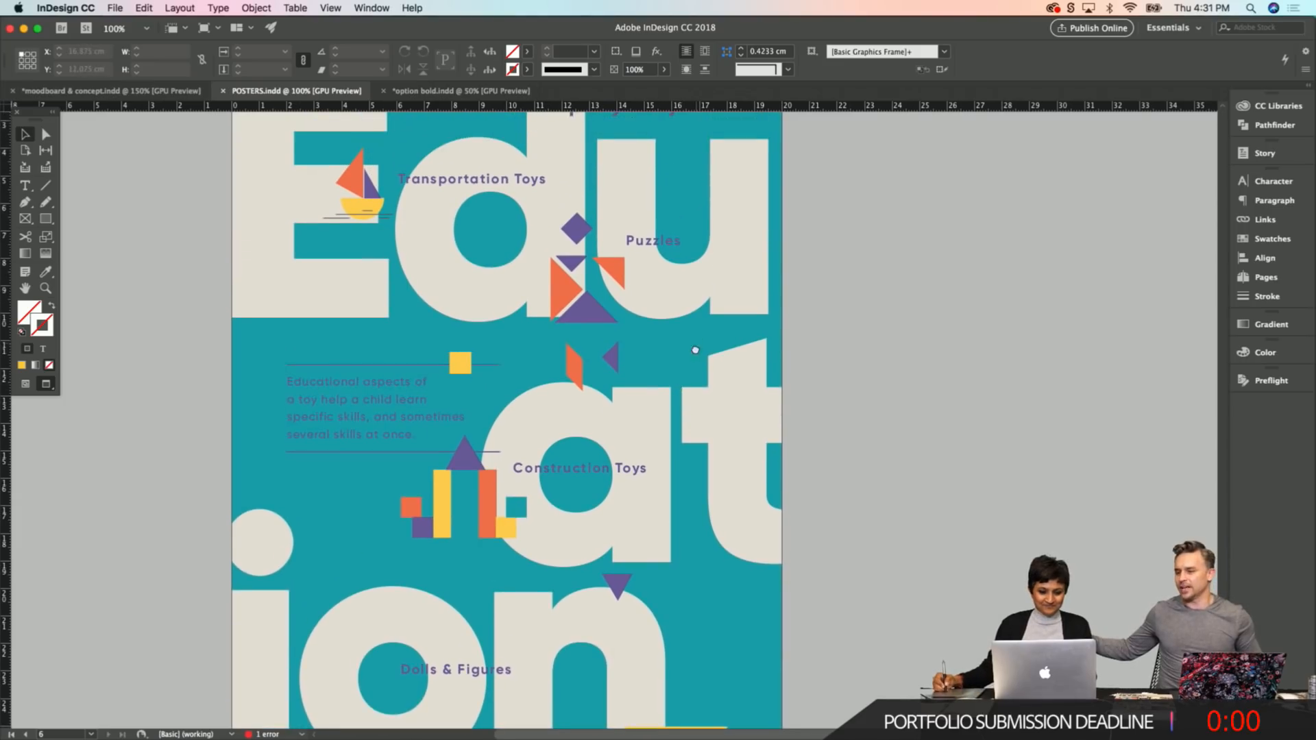
scroll(696, 344, "up", 1)
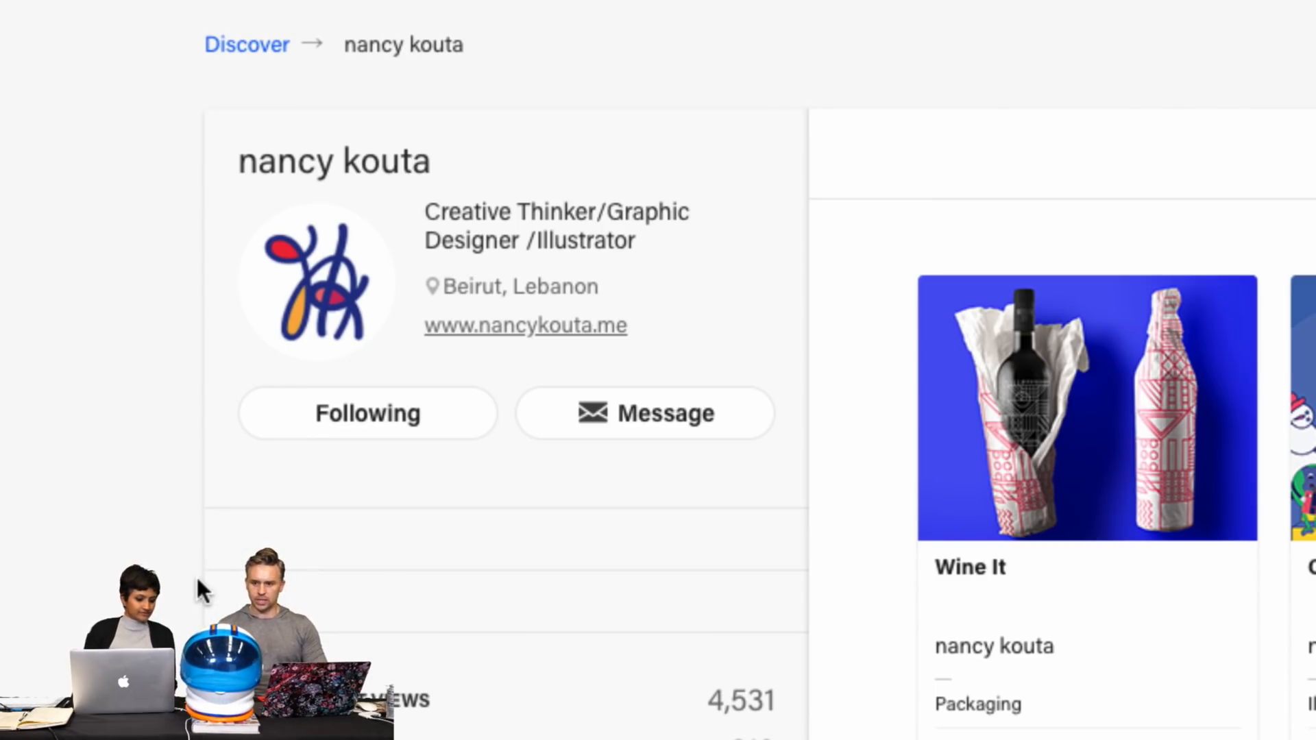
On Behance, read the designer's profile from the statistics and focus areas down to the bio and work experience.
scroll(196, 574, "down", 5)
scroll(196, 574, "down", 4)
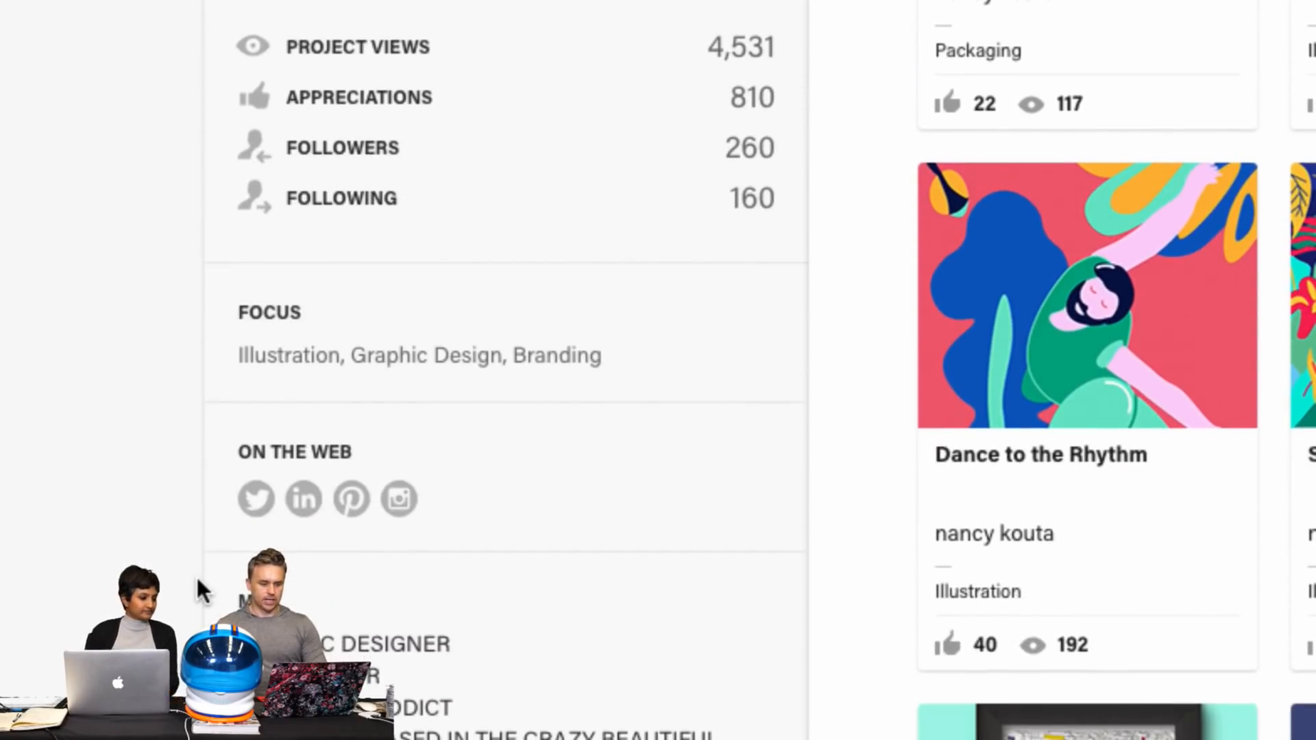
scroll(196, 574, "down", 3)
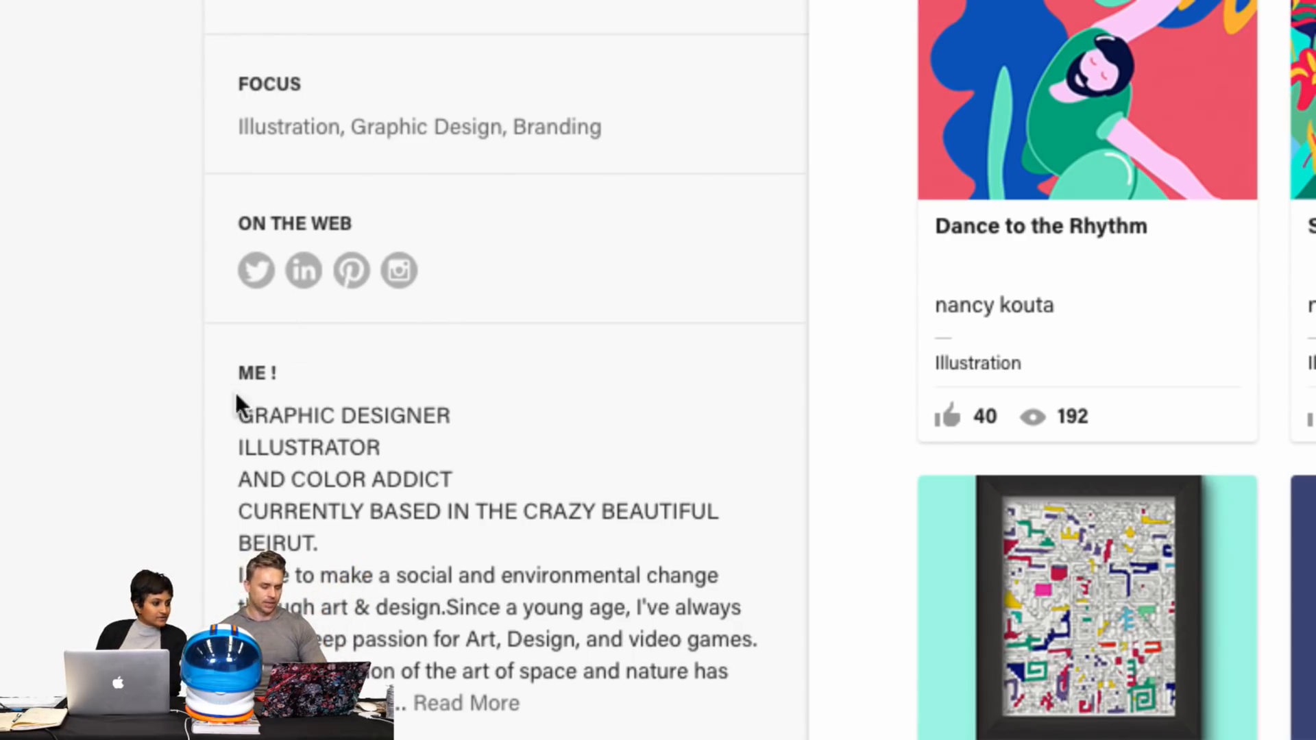
scroll(242, 391, "down", 3)
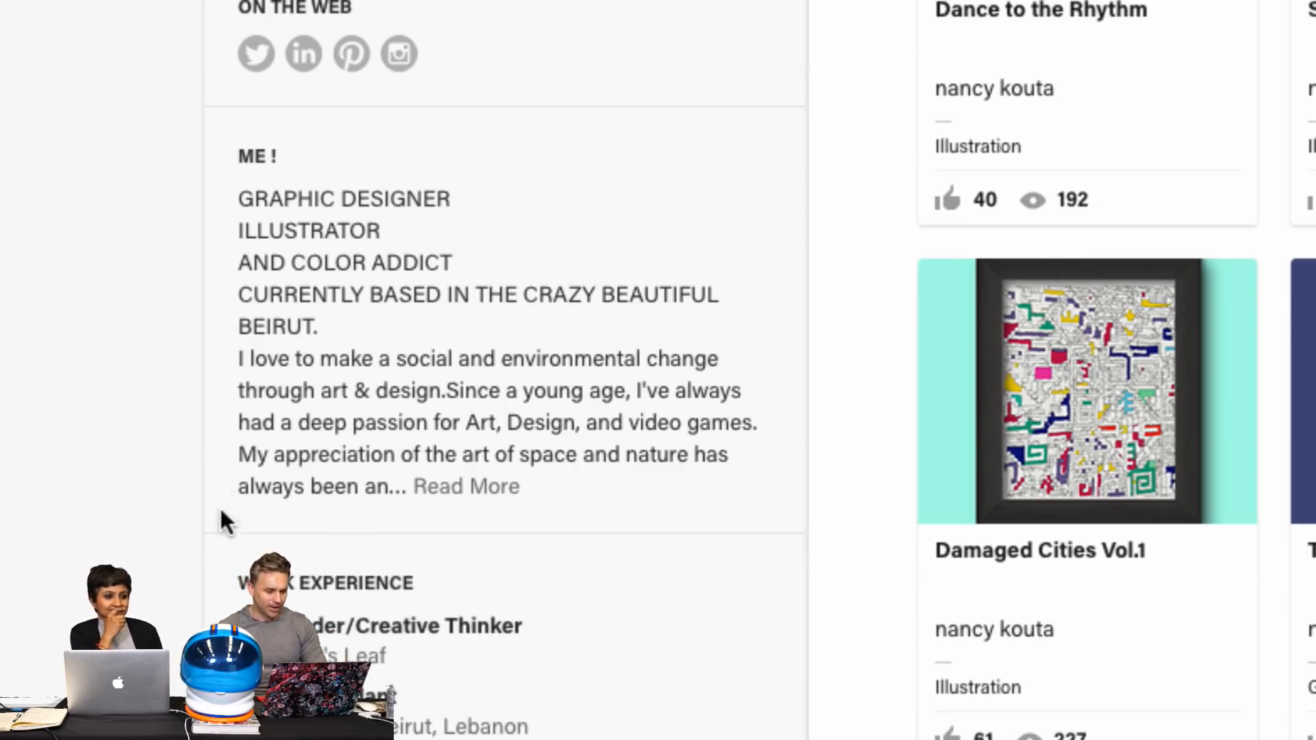
scroll(225, 548, "down", 2)
scroll(211, 355, "down", 1)
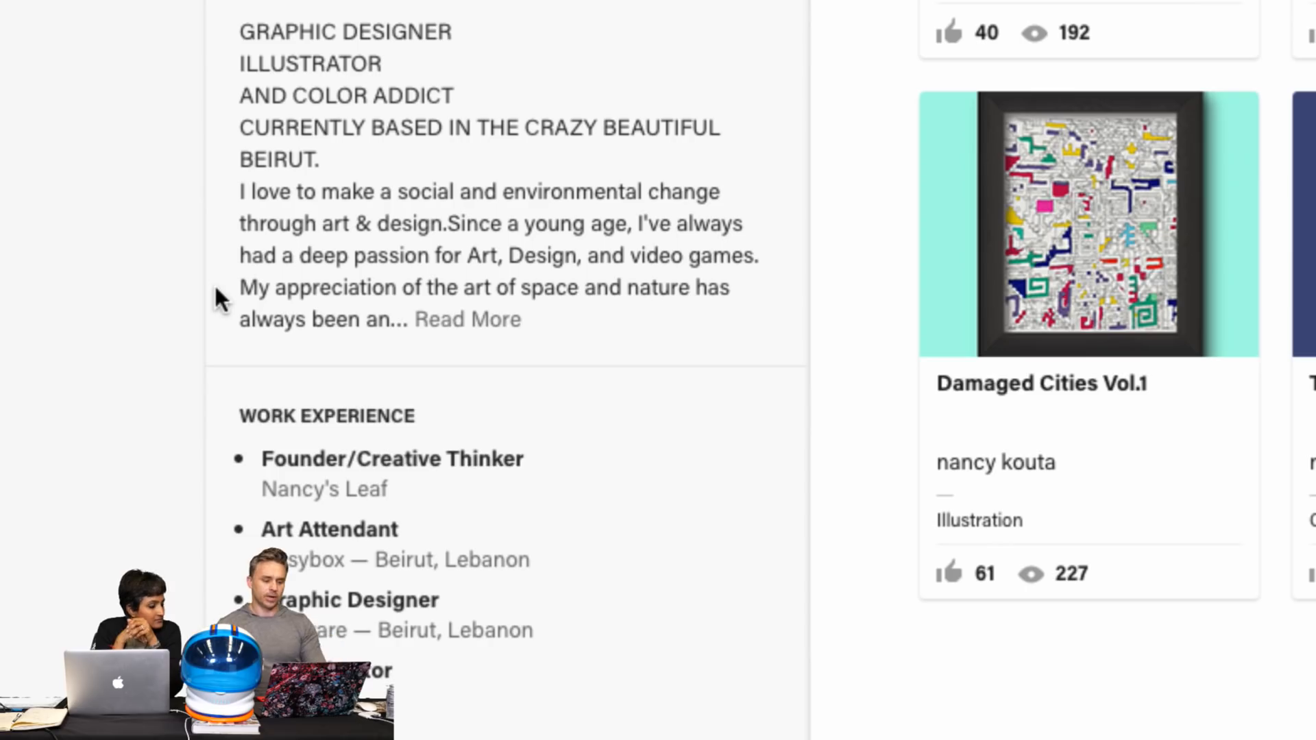
Expand the designer's bio in full and read on through the work experience to the full resume.
left_click(424, 321)
scroll(102, 311, "down", 1)
scroll(102, 307, "down", 3)
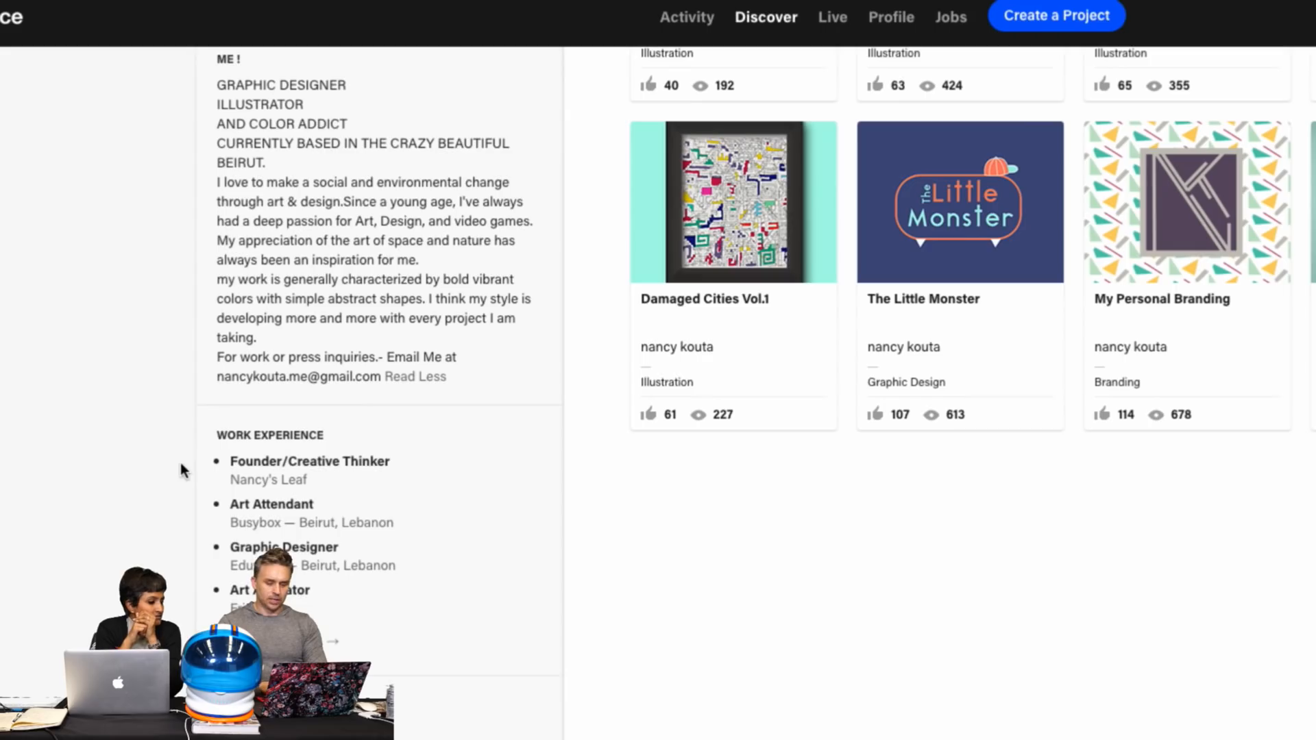
scroll(180, 435, "up", 4)
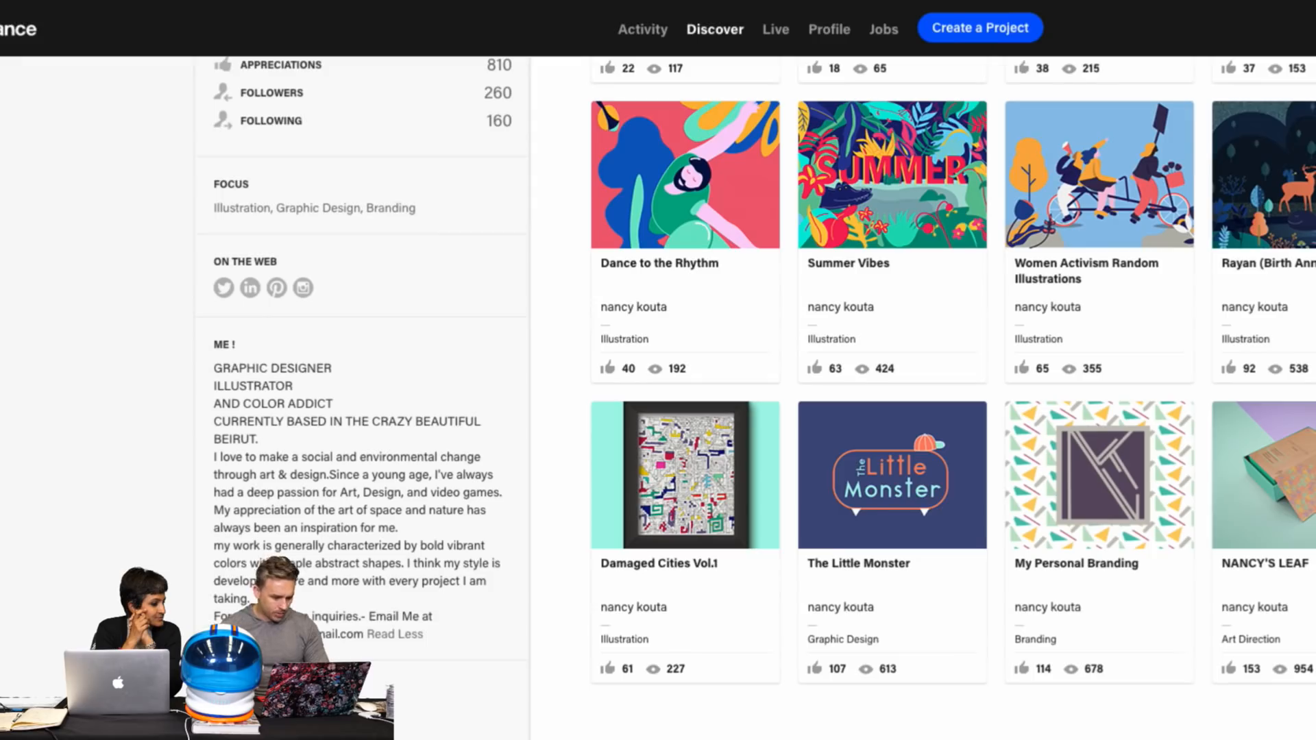
scroll(658, 370, "down", 3)
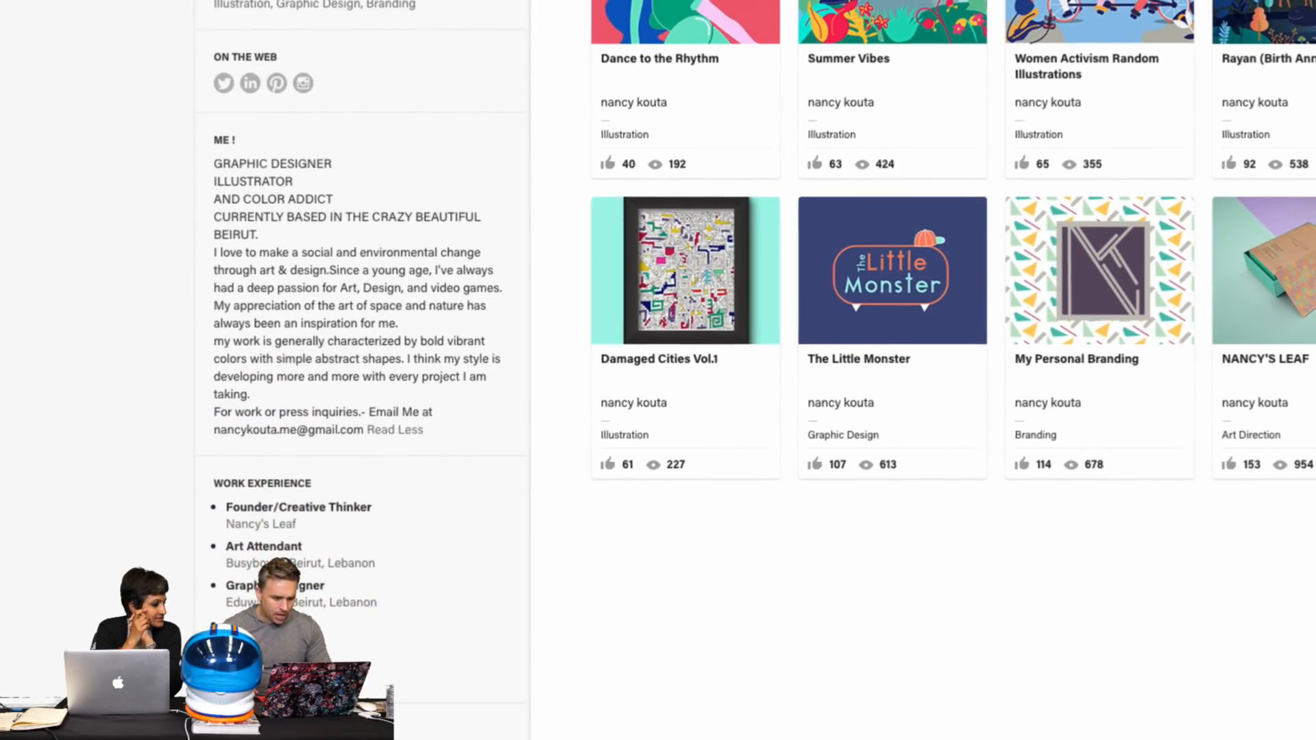
scroll(121, 450, "down", 1)
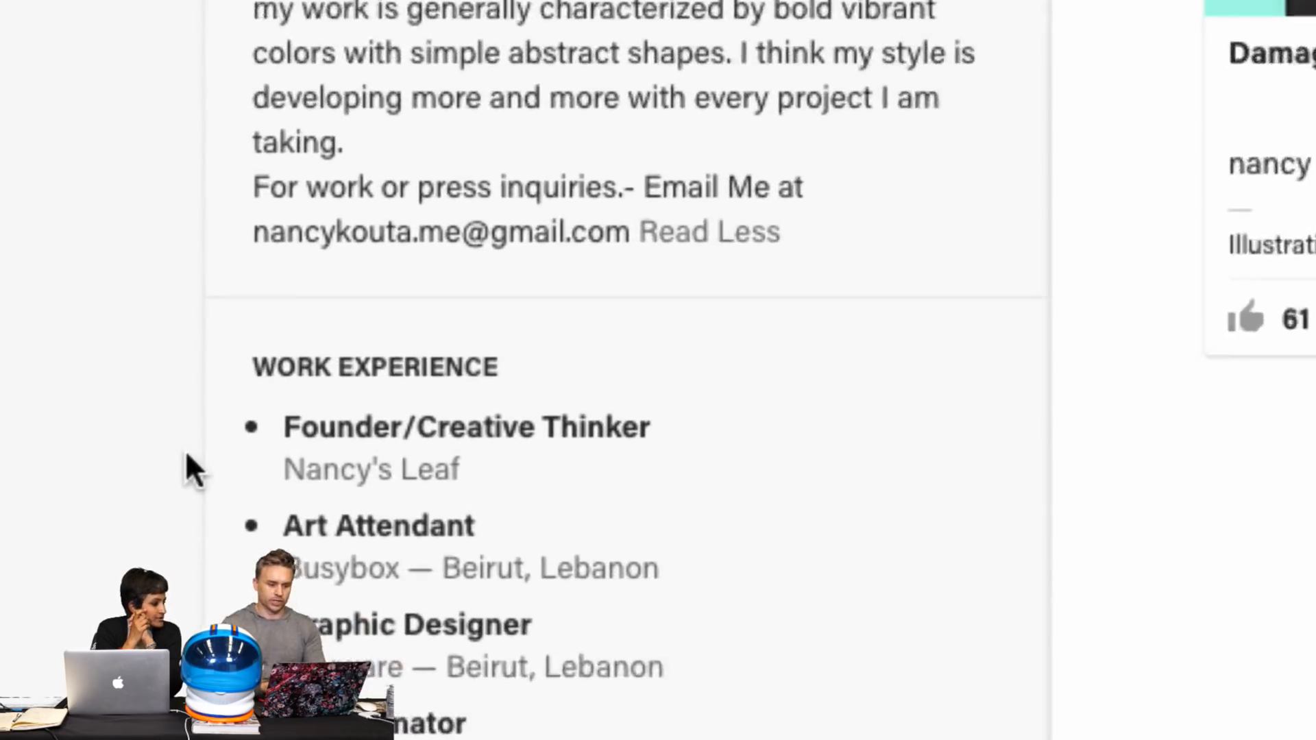
scroll(109, 361, "down", 2)
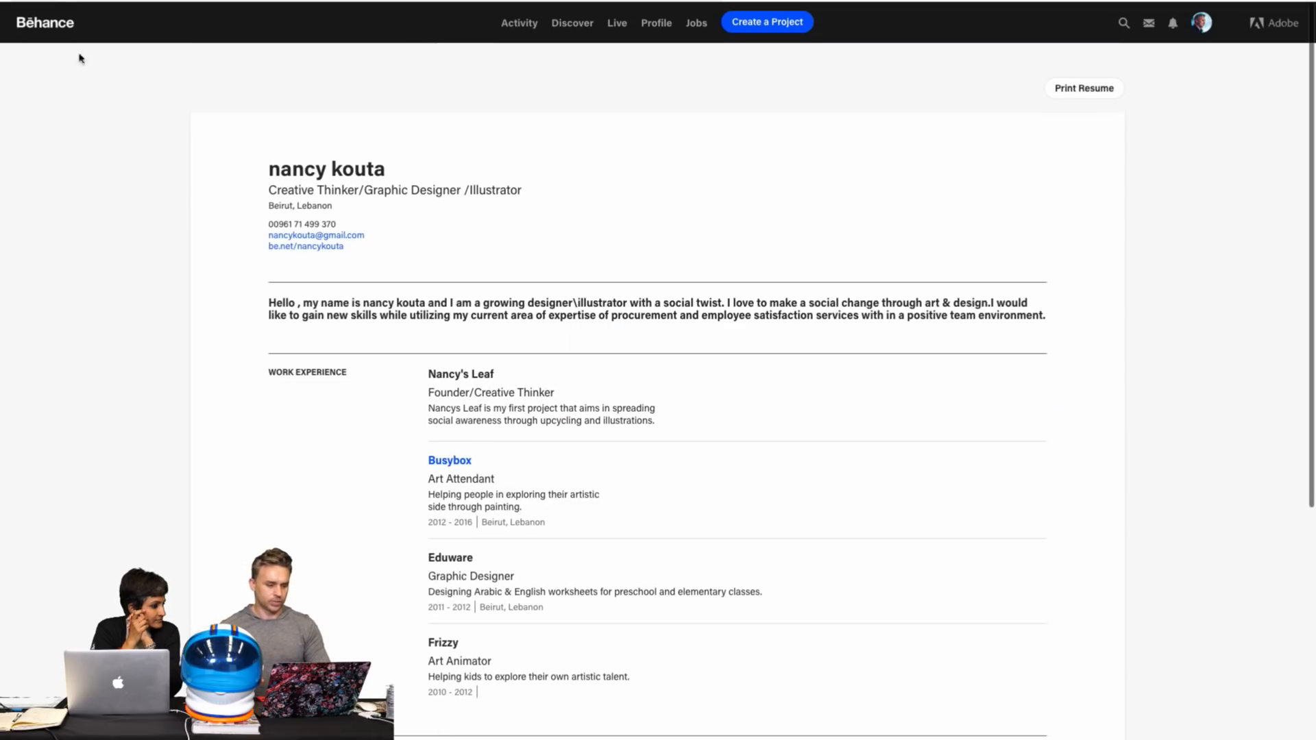
Return from the resume to the designer's profile and look over the gallery of projects.
mouse_move(16, 24)
left_click(13, 53)
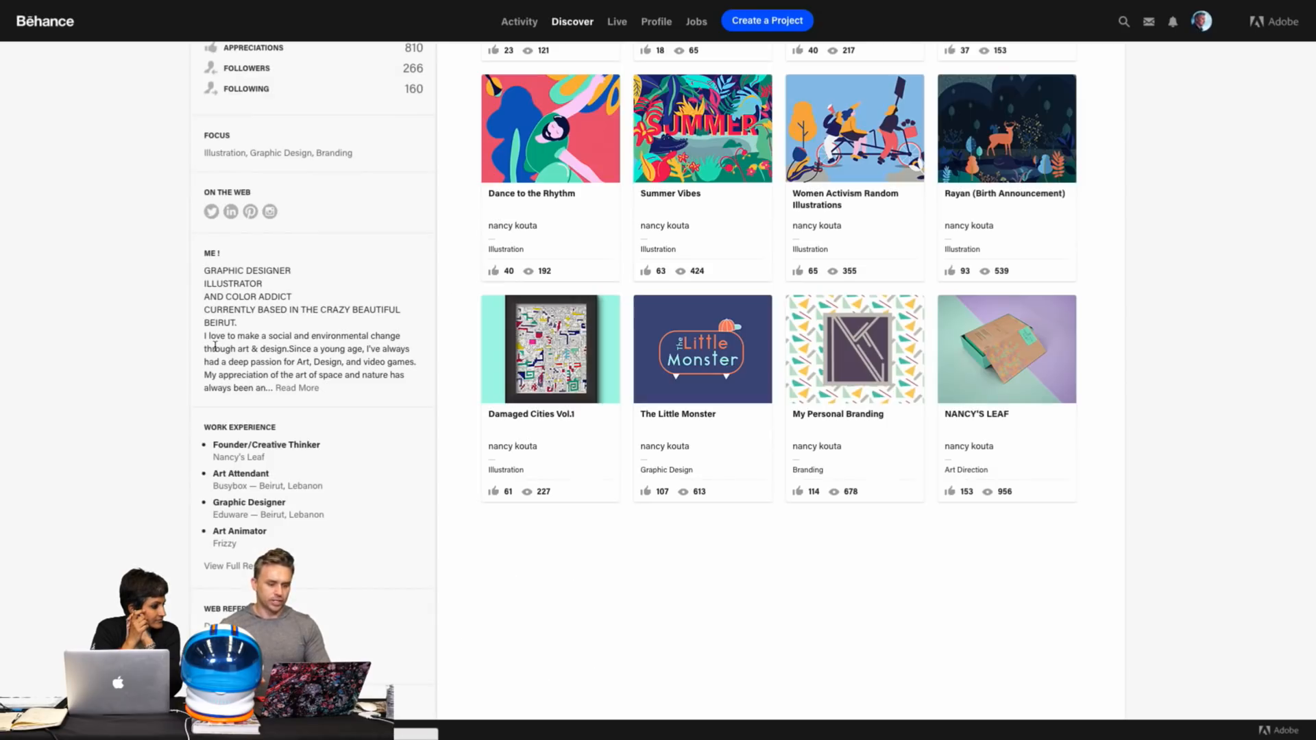
scroll(747, 436, "up", 5)
scroll(755, 460, "down", 2)
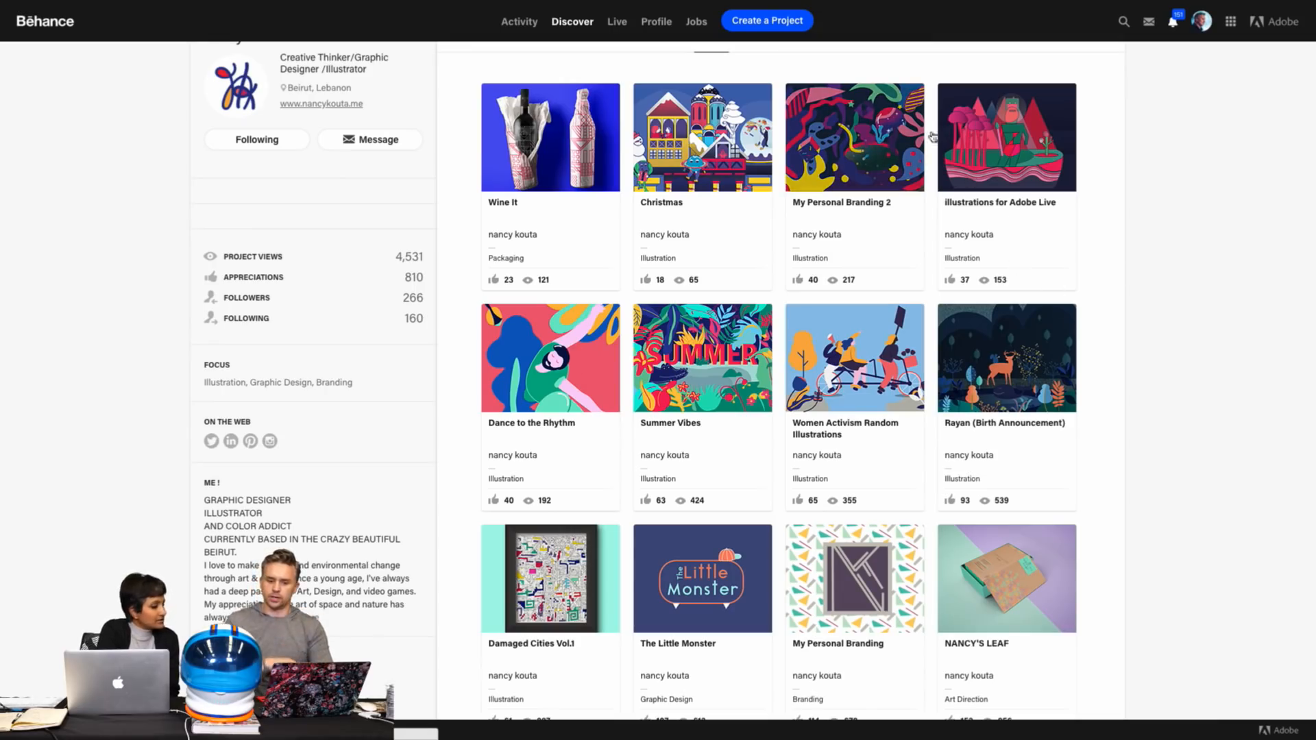
Open the project "My Personal Branding 2" and enlarge its laptop mockup image to full screen.
left_click(865, 129)
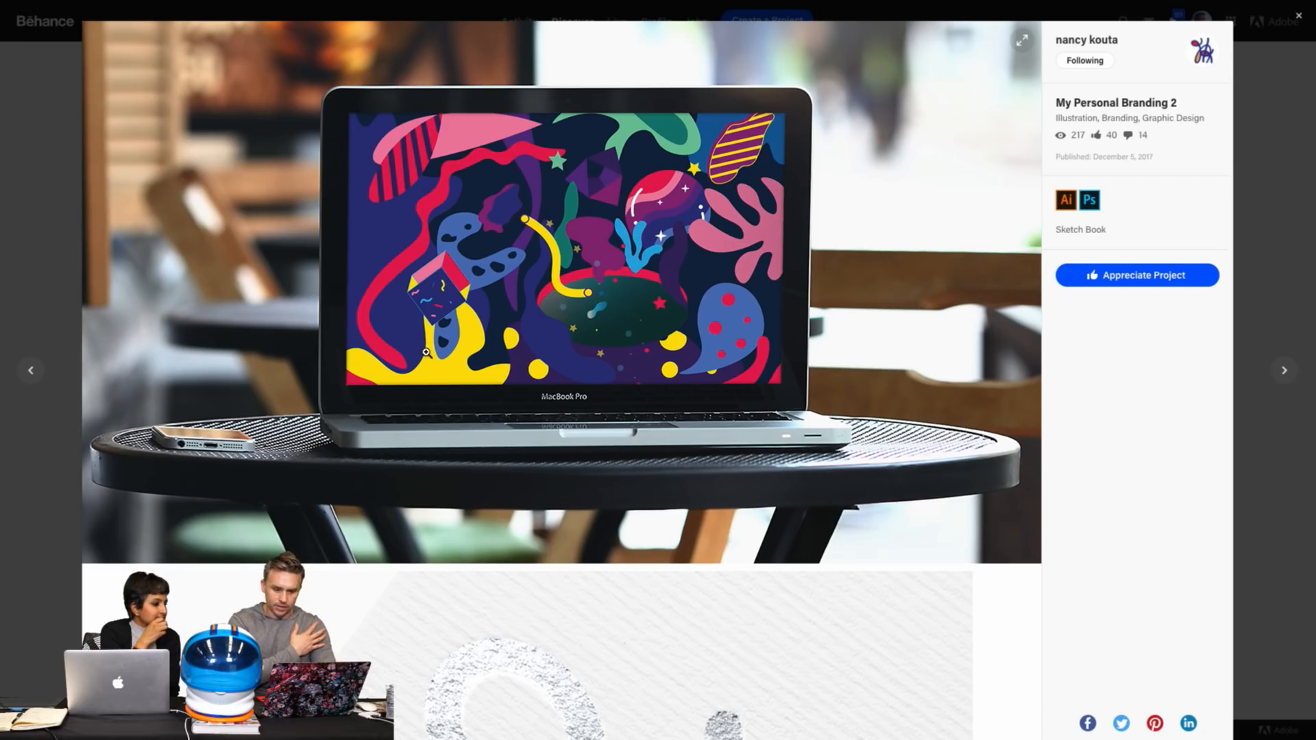
scroll(309, 449, "down", 2)
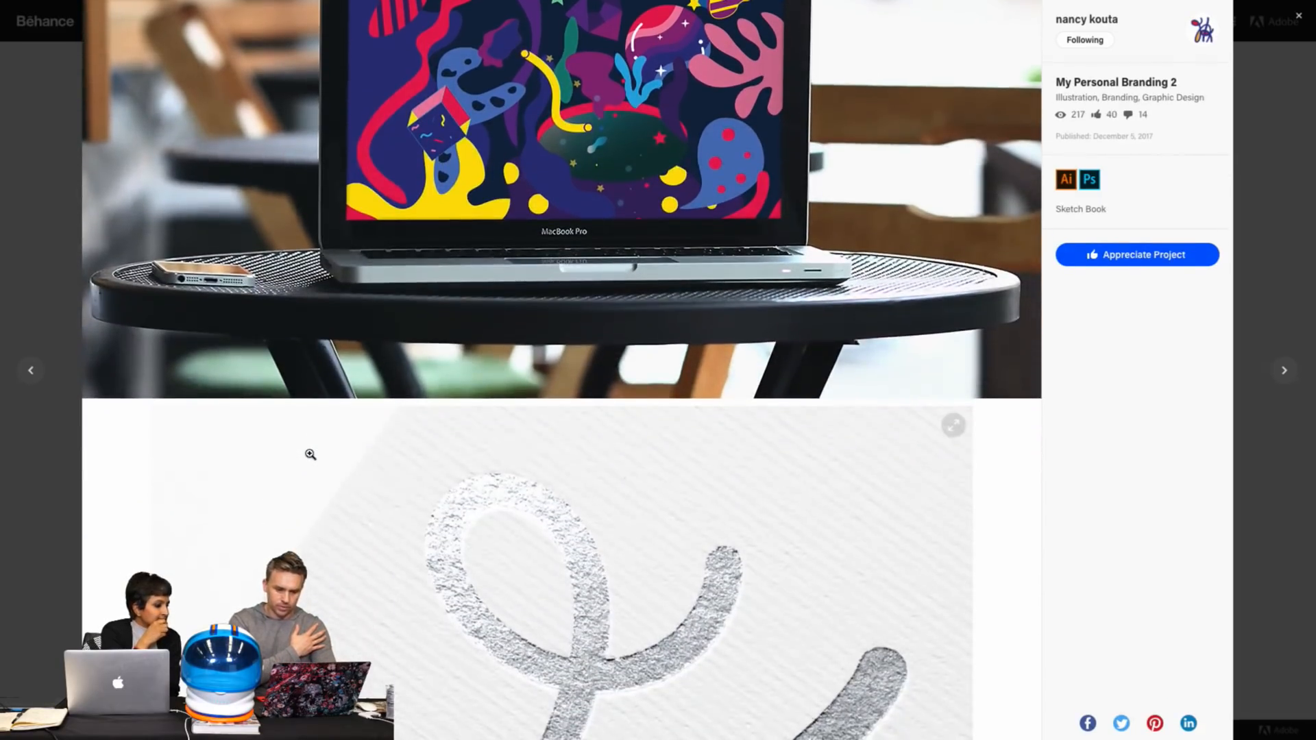
left_click(411, 162)
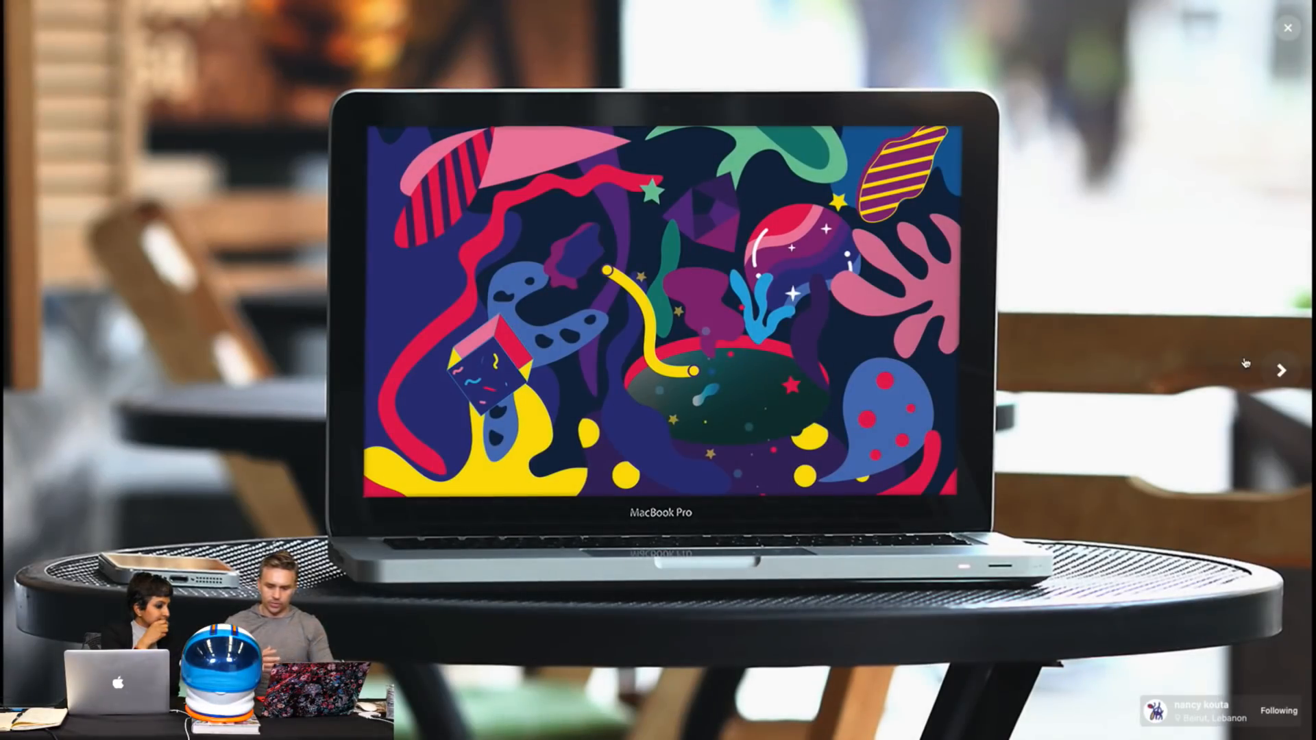
Browse the enlarged project images, comparing the embossed logo with the color palette and typeface sheet, up to the business cards.
left_click(1279, 372)
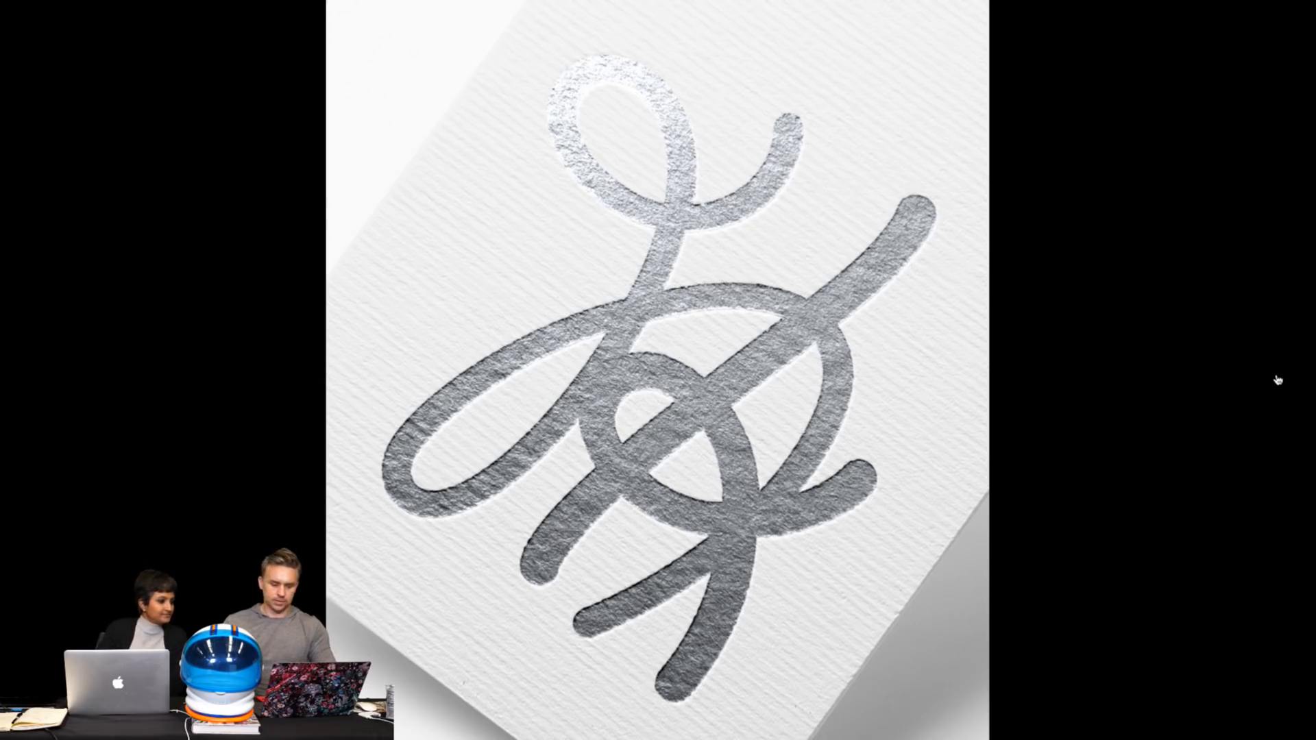
left_click(1278, 380)
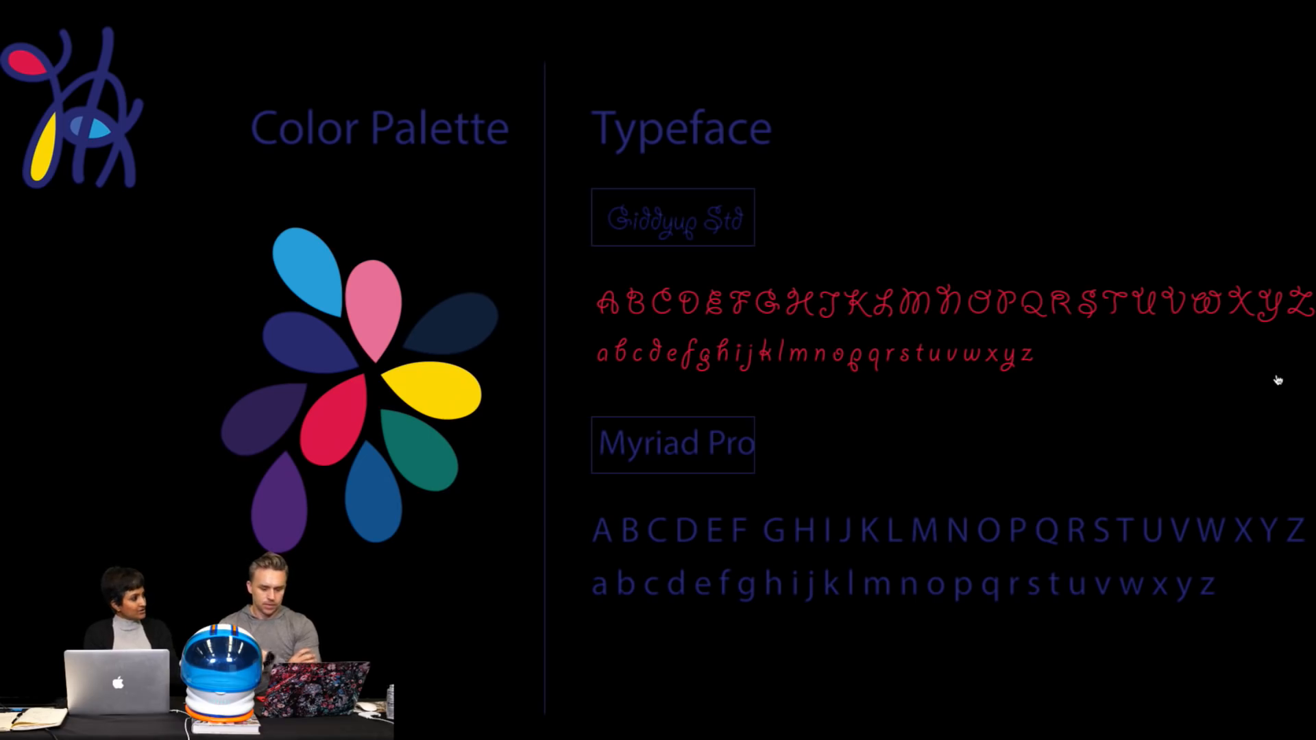
key("Right")
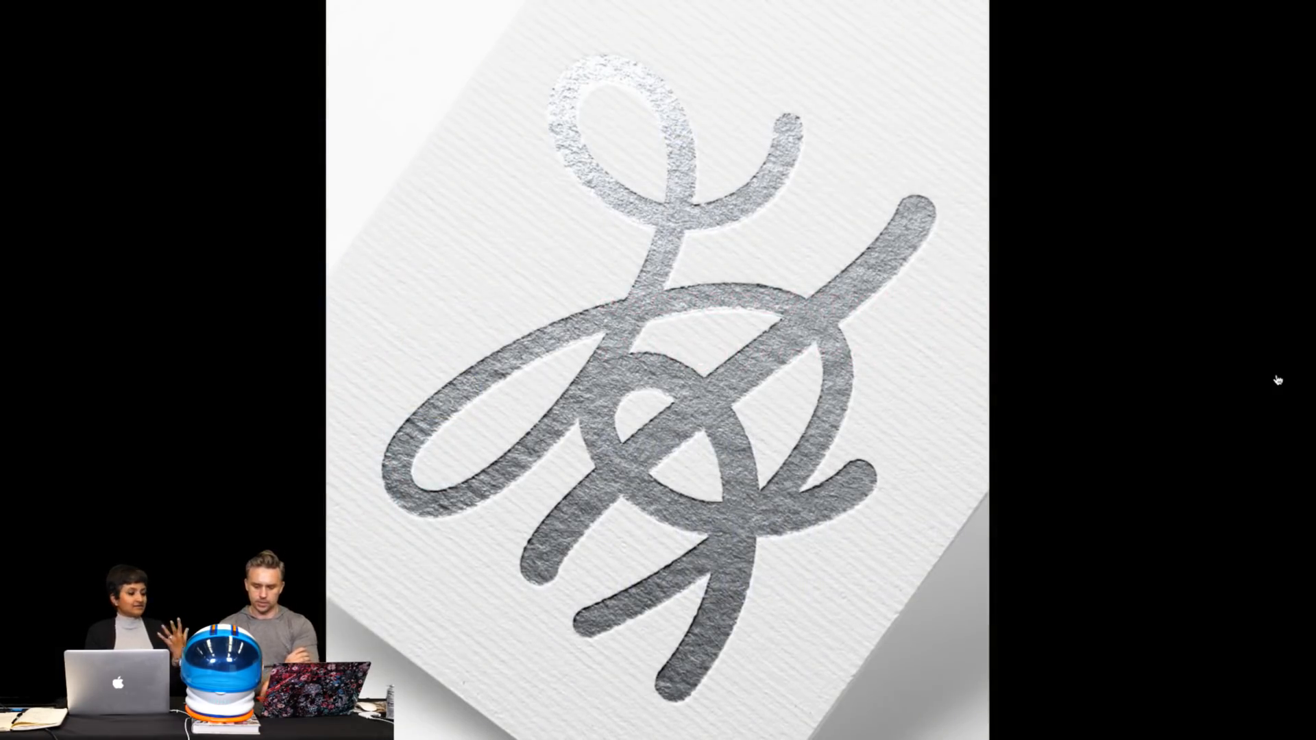
key("Left")
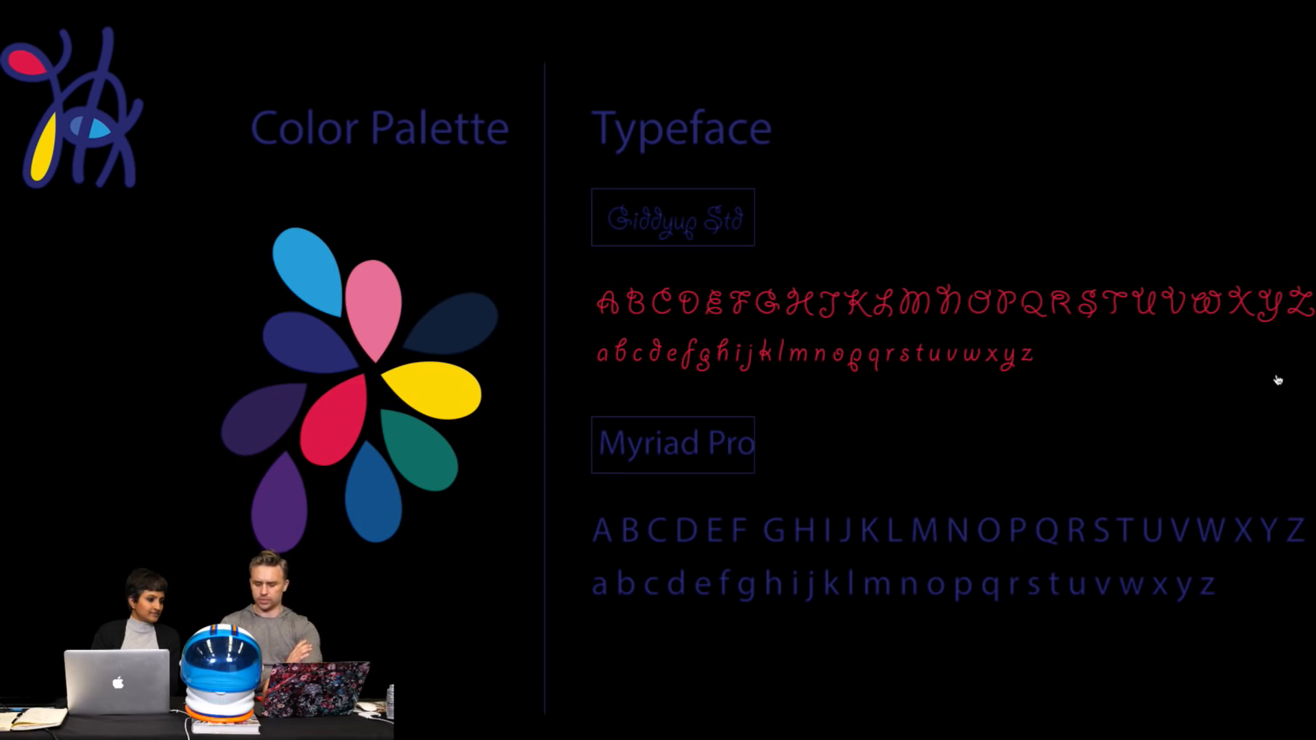
key("Right")
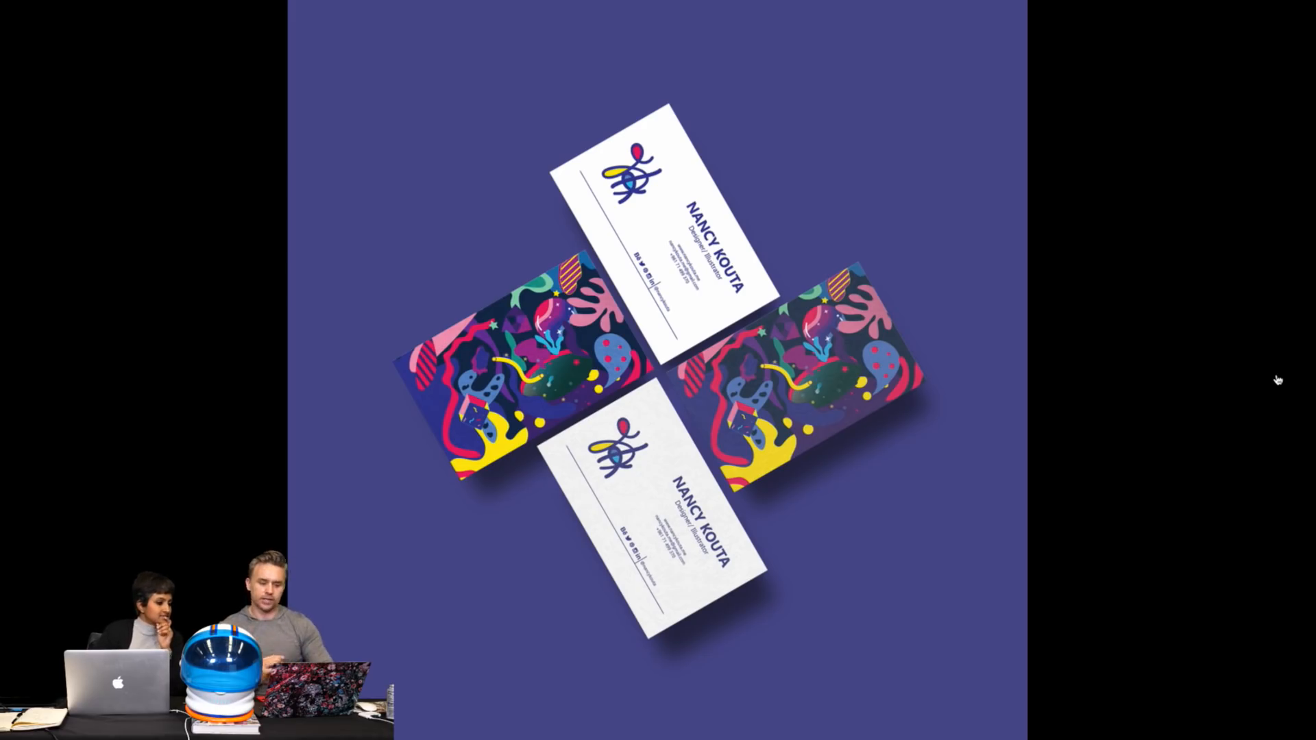
Examine the business card mockup close up, return it to full view and advance to the following project image.
left_click(721, 378)
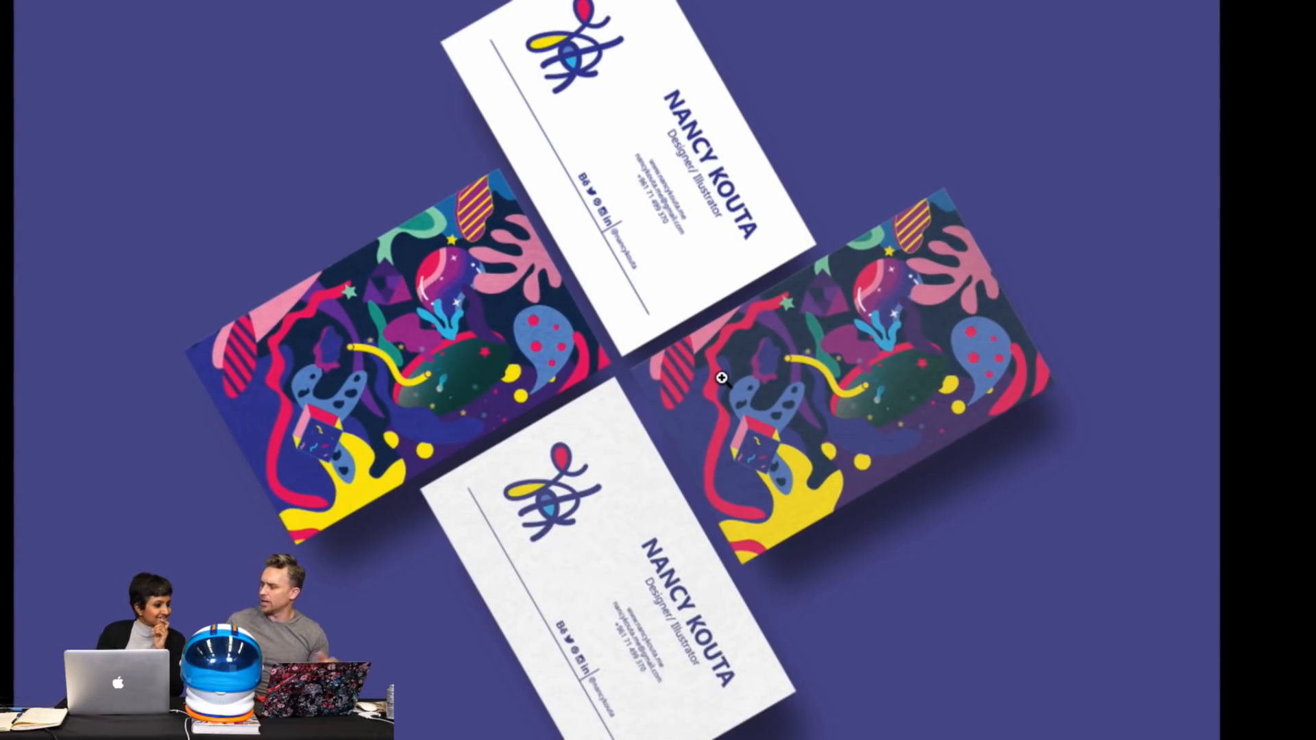
left_click(721, 377)
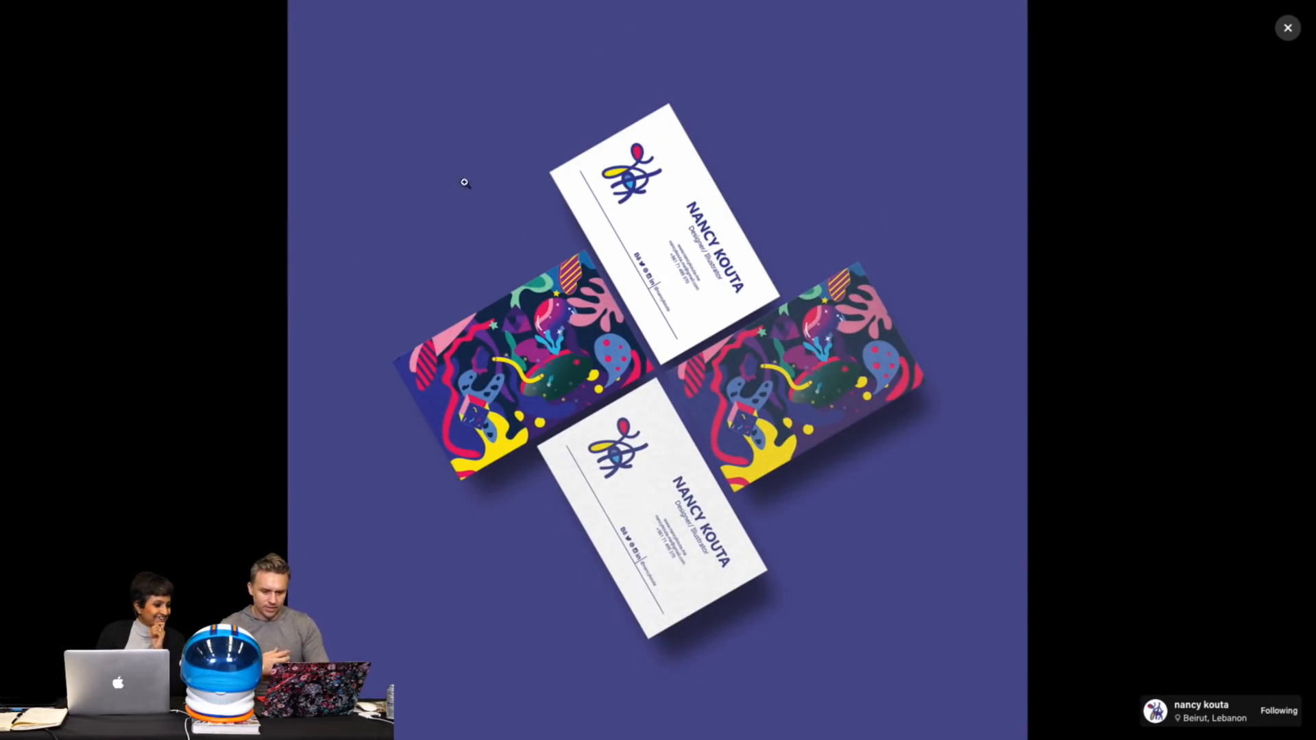
left_click(1280, 372)
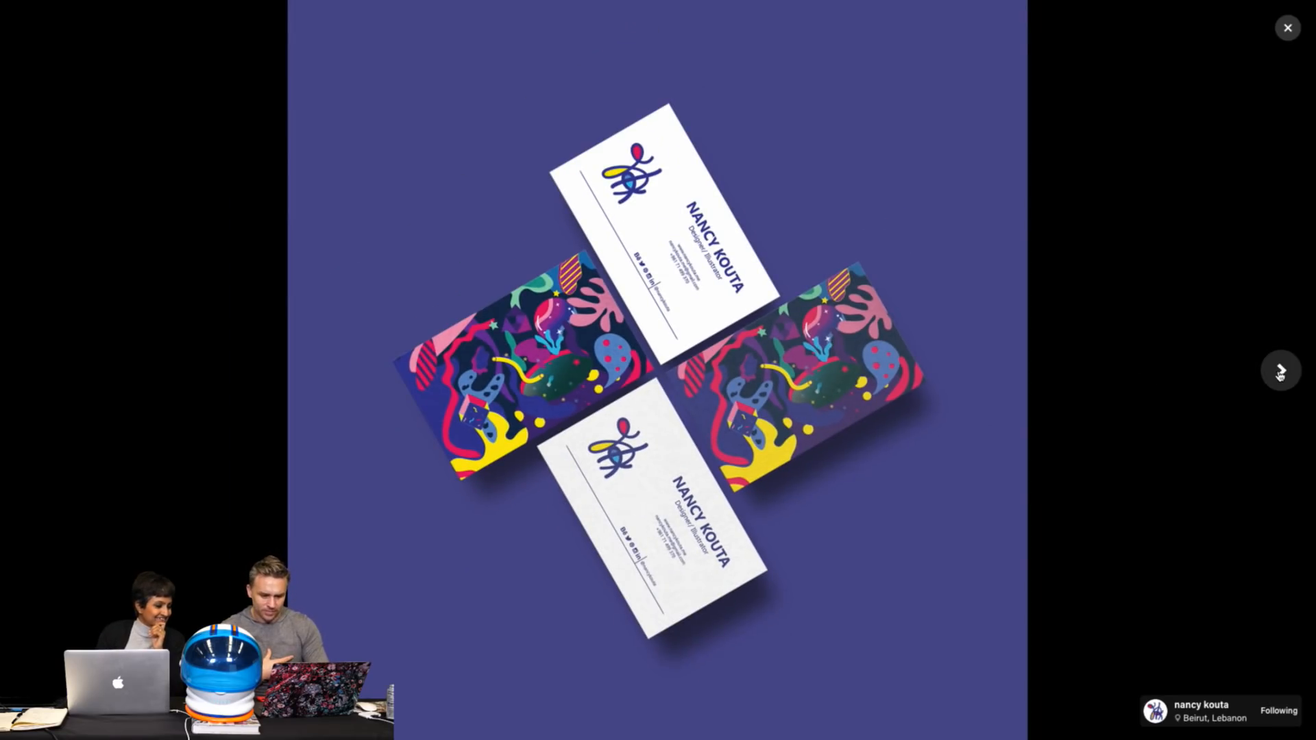